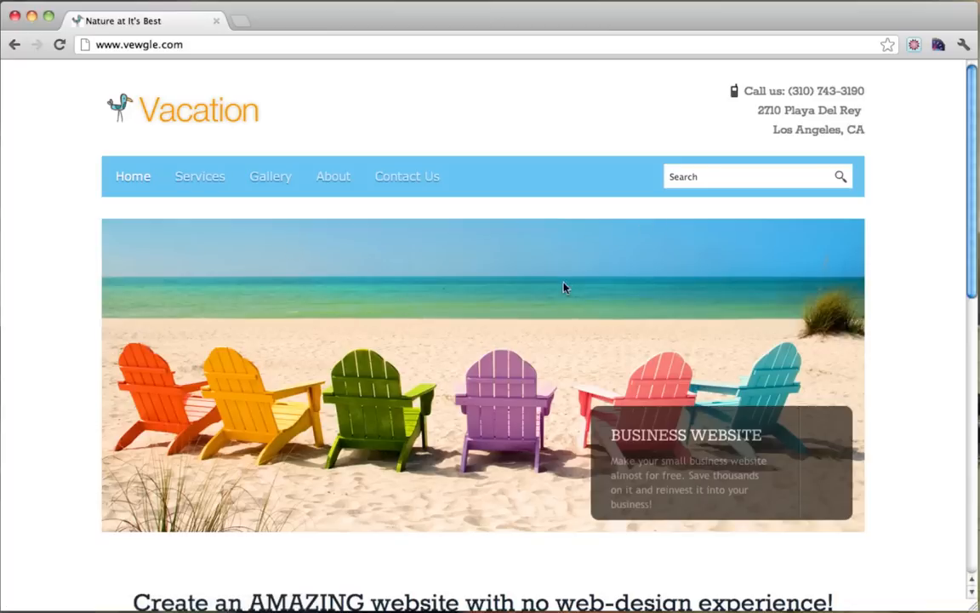
Scroll down the Vacation home page, selecting a line of text along the way
left_click(708, 180)
scroll(421, 196, "down", 2)
scroll(421, 196, "down", 5)
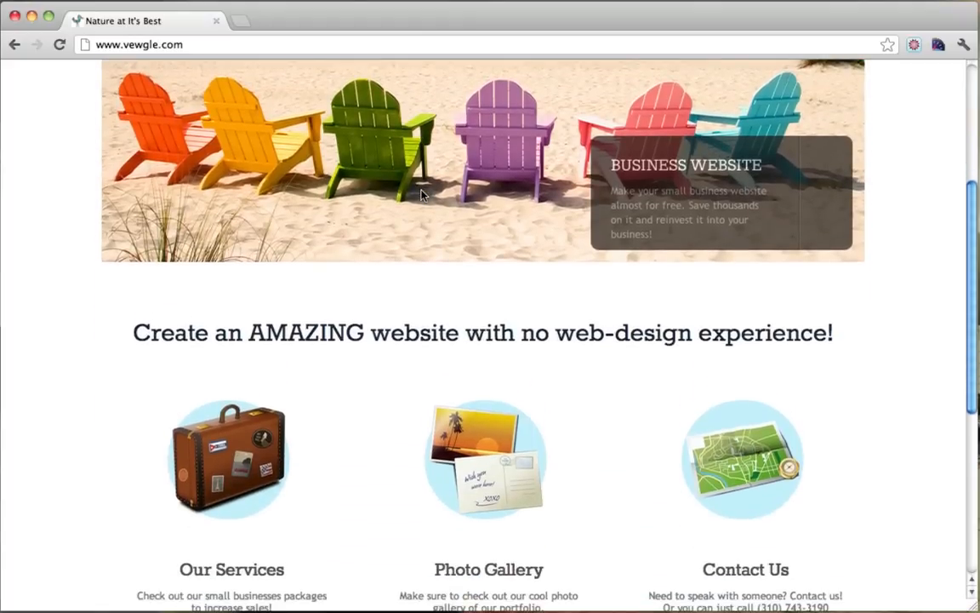
left_click_drag(136, 331, 486, 332)
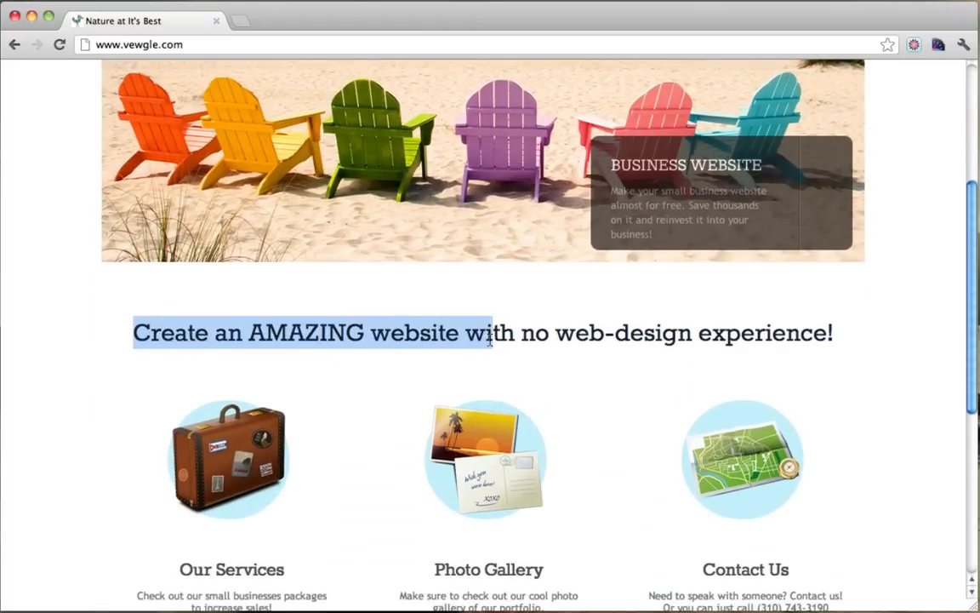
scroll(489, 342, "down", 2)
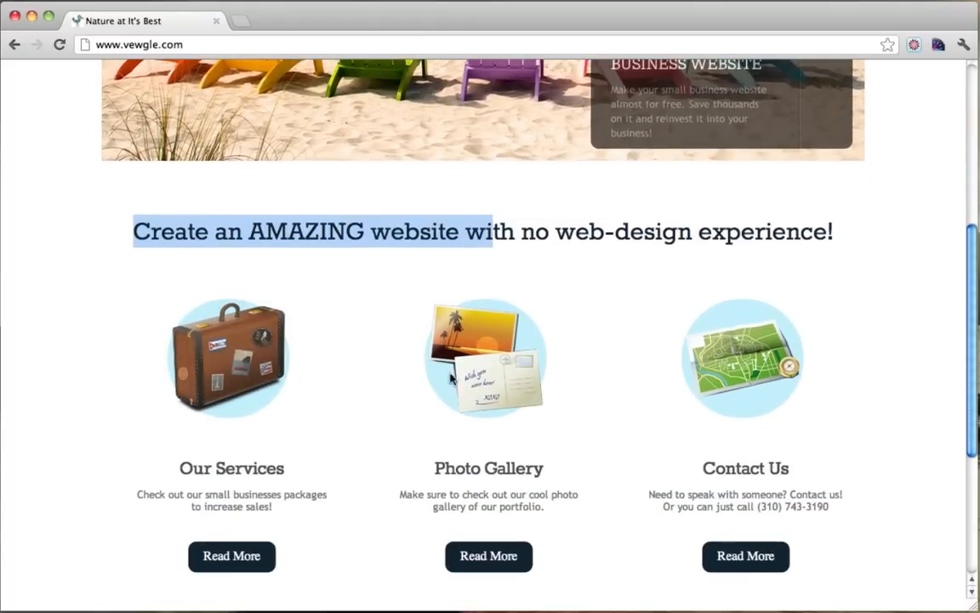
scroll(590, 356, "down", 2)
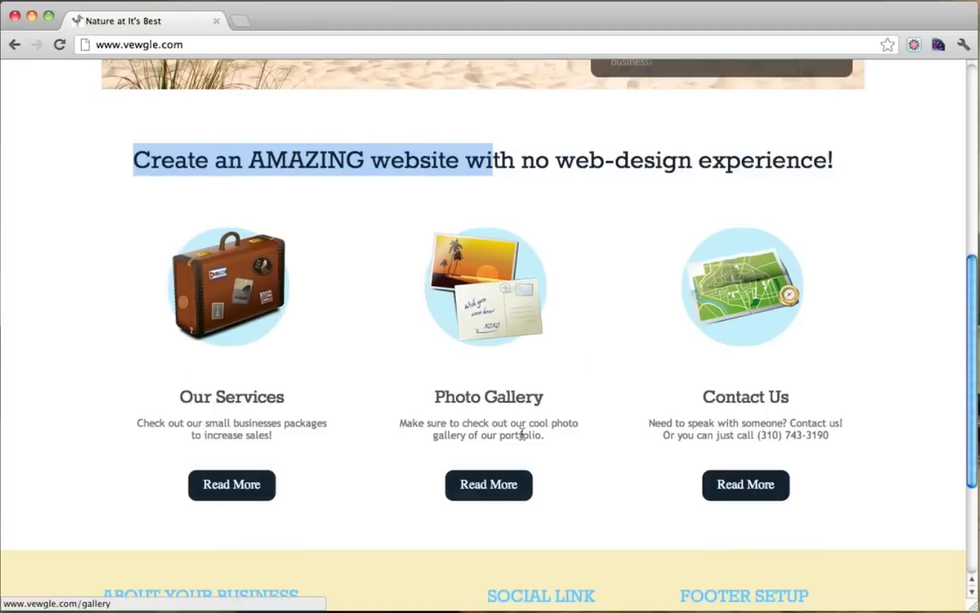
scroll(604, 396, "down", 5)
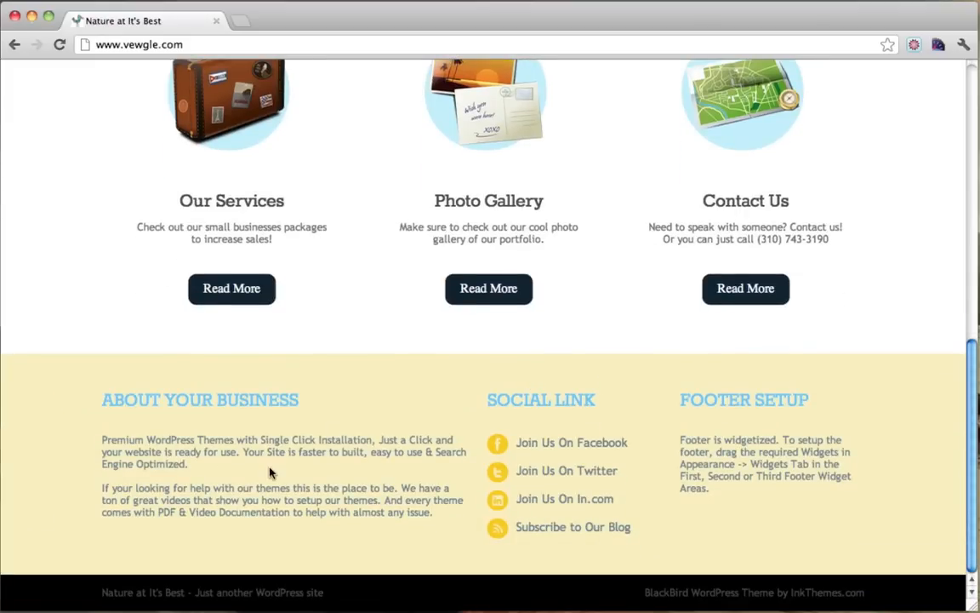
Highlight part of the About Your Business footer text, then open the Our Services page
left_click_drag(164, 446, 480, 483)
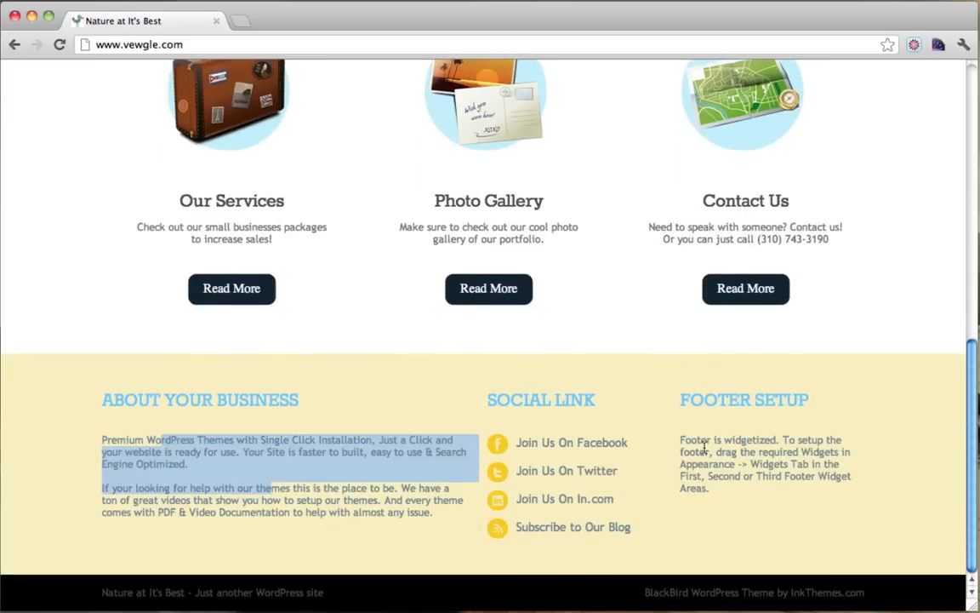
left_click_drag(681, 440, 734, 465)
scroll(724, 466, "up", 10)
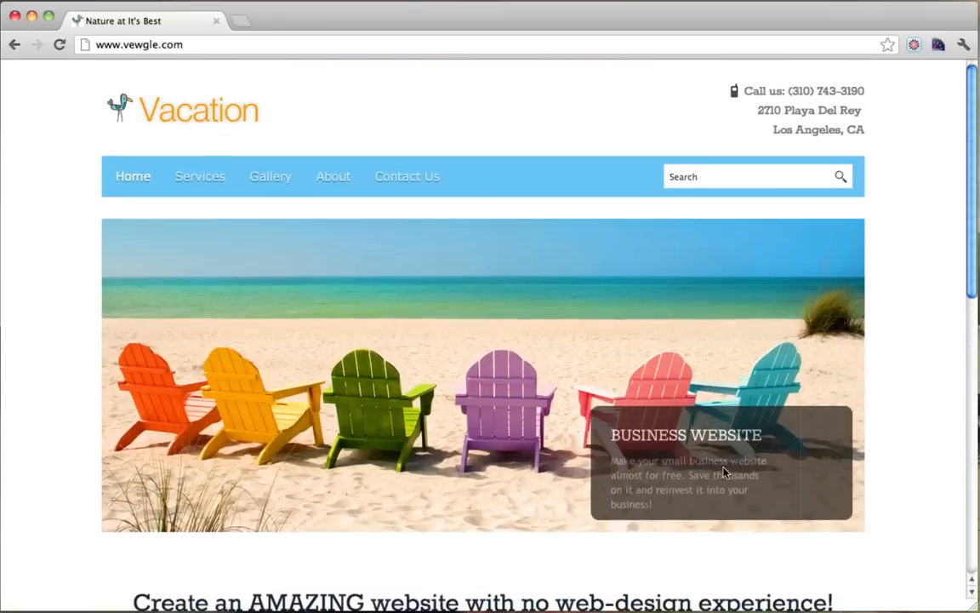
scroll(383, 257, "down", 10)
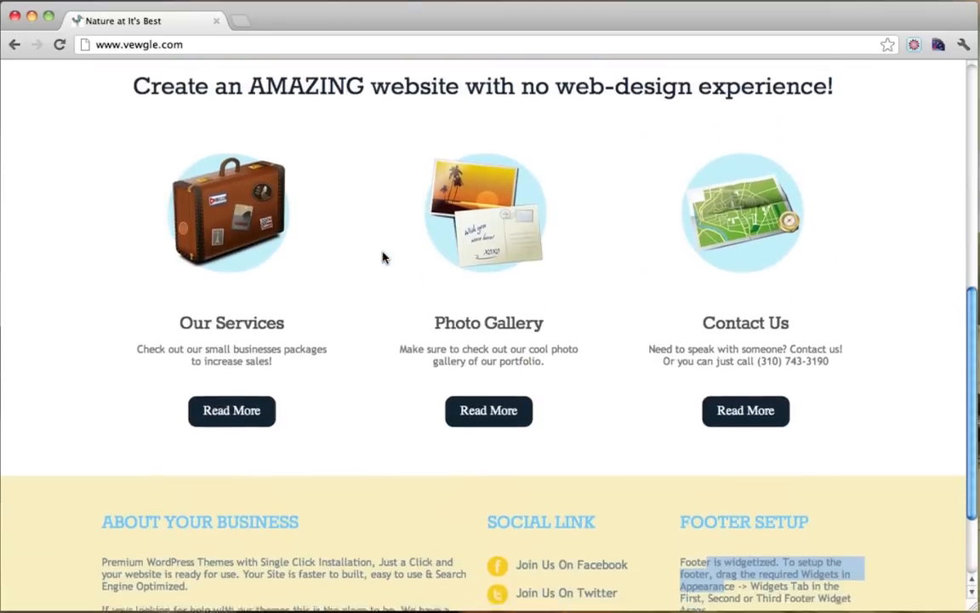
left_click(241, 384)
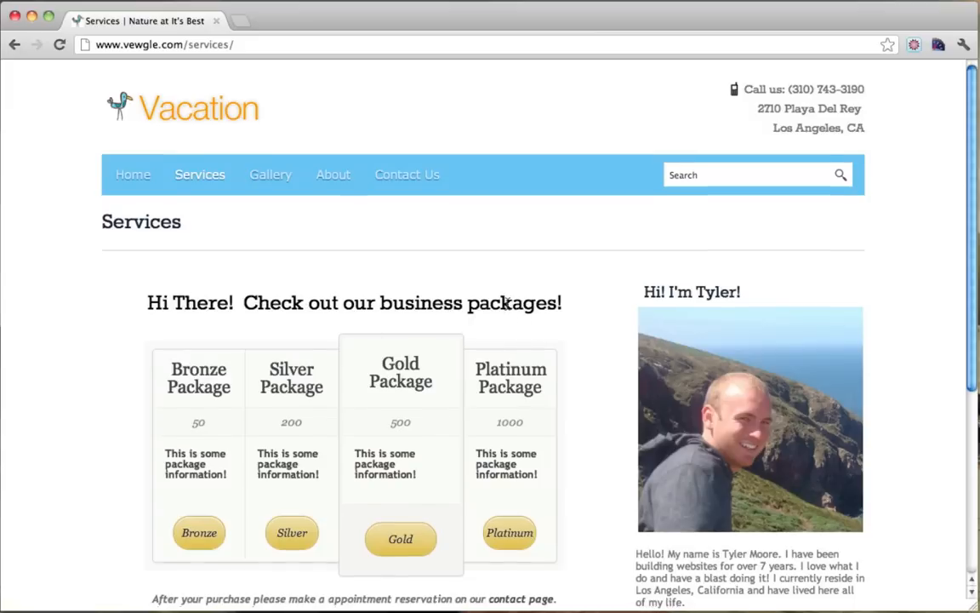
scroll(766, 272, "down", 1)
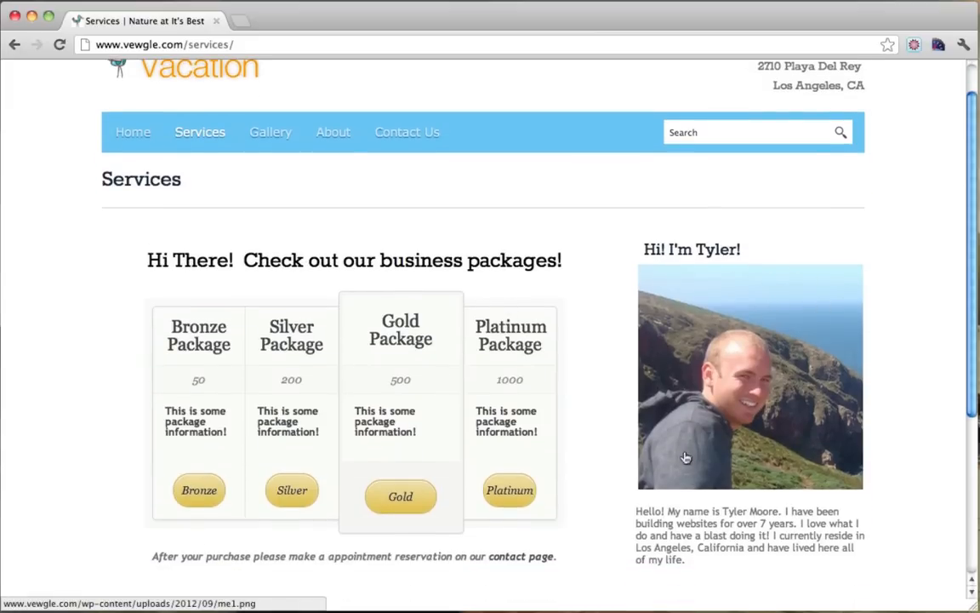
scroll(794, 479, "down", 1)
scroll(793, 479, "up", 1)
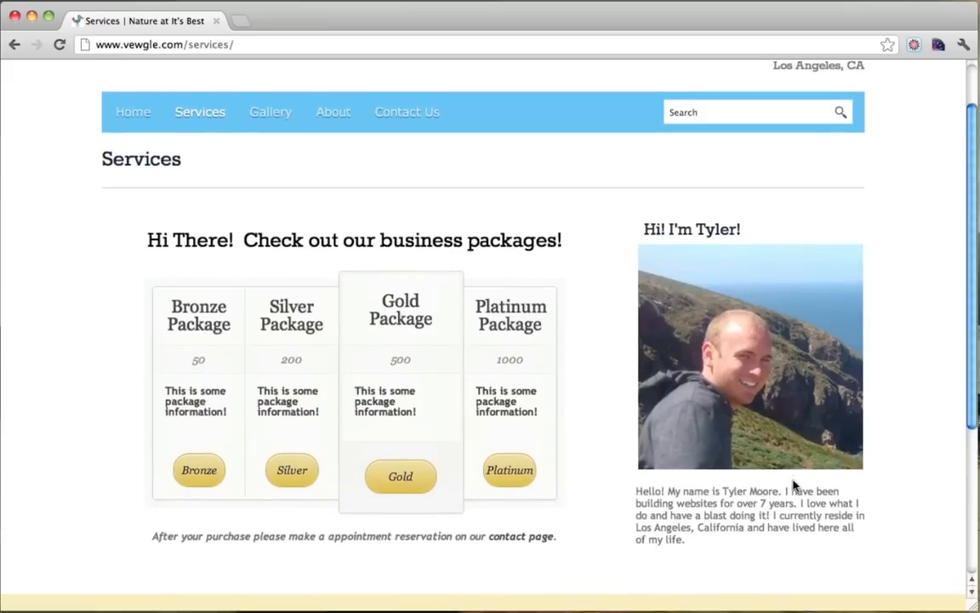
scroll(792, 246, "down", 1)
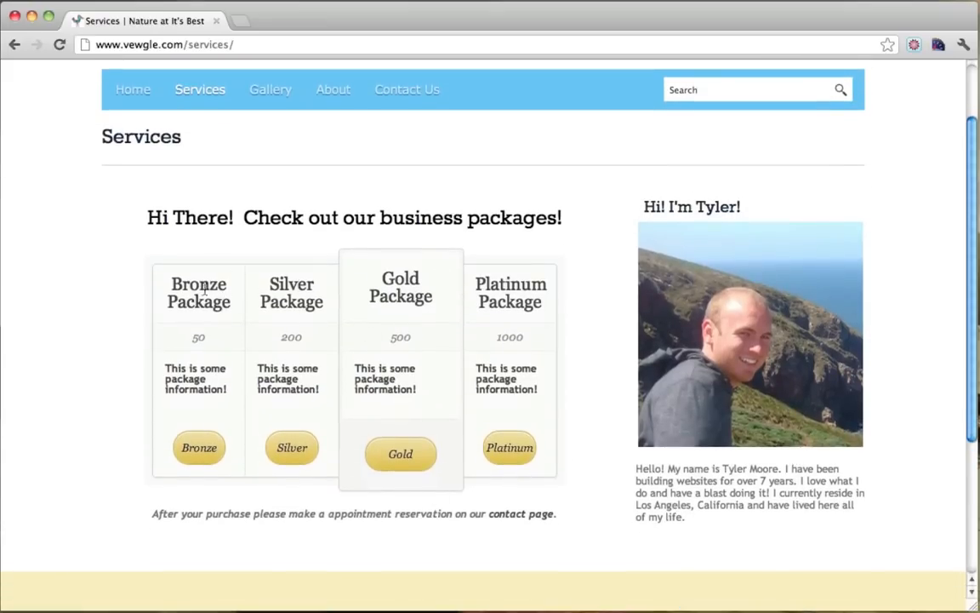
scroll(260, 297, "down", 3)
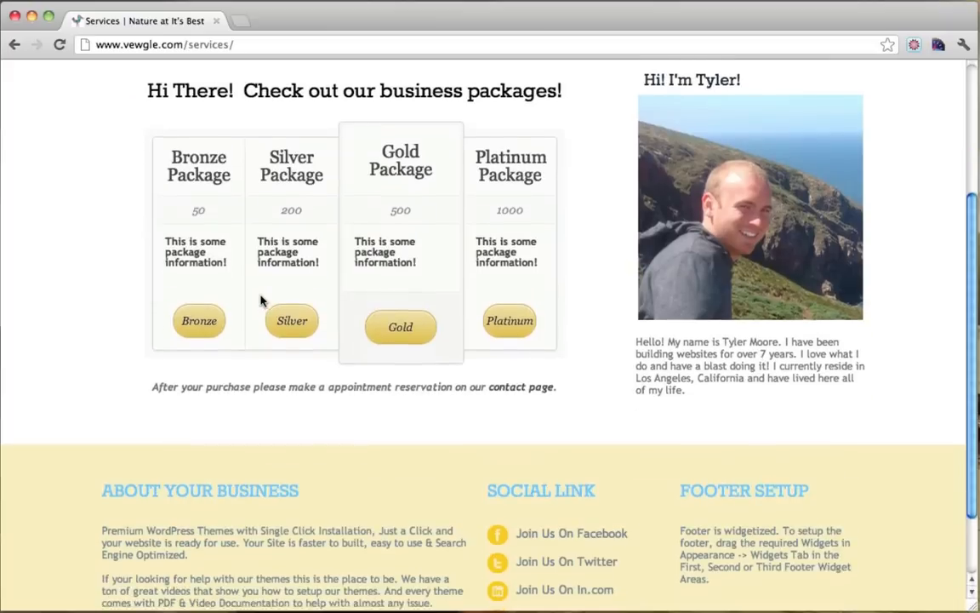
scroll(262, 298, "up", 5)
Open the Gallery page and scroll through its image grid
left_click(271, 175)
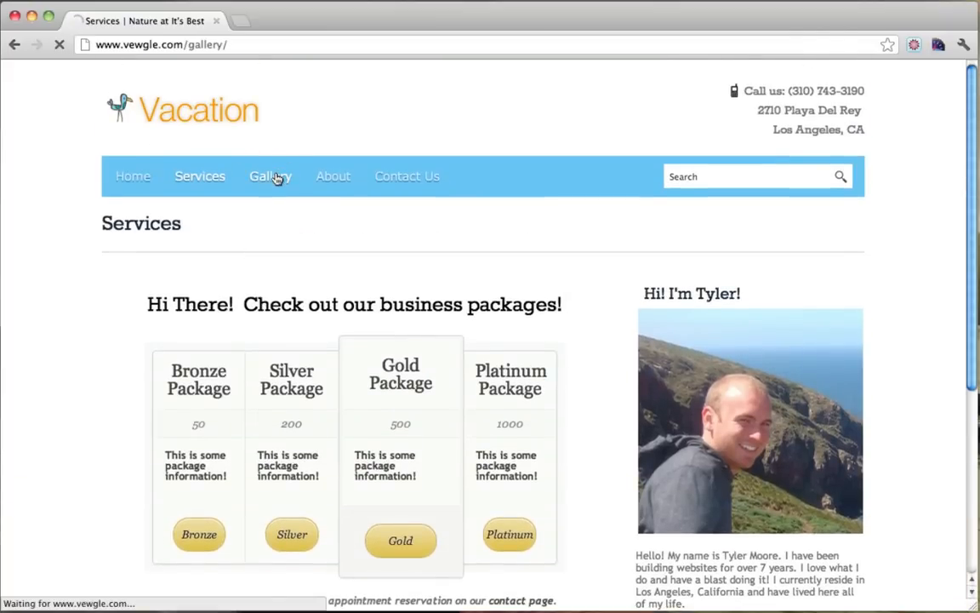
scroll(492, 267, "down", 1)
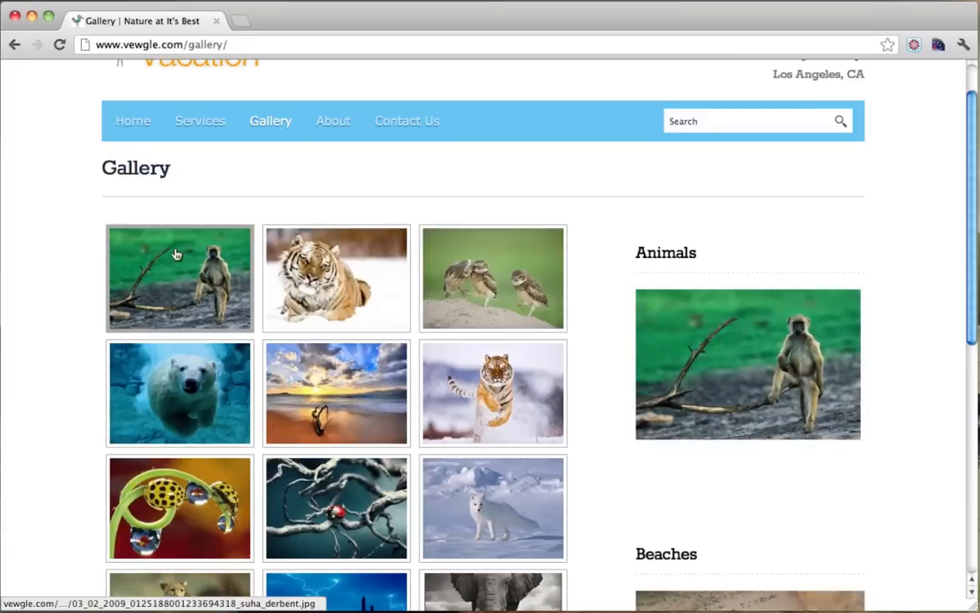
scroll(521, 268, "down", 1)
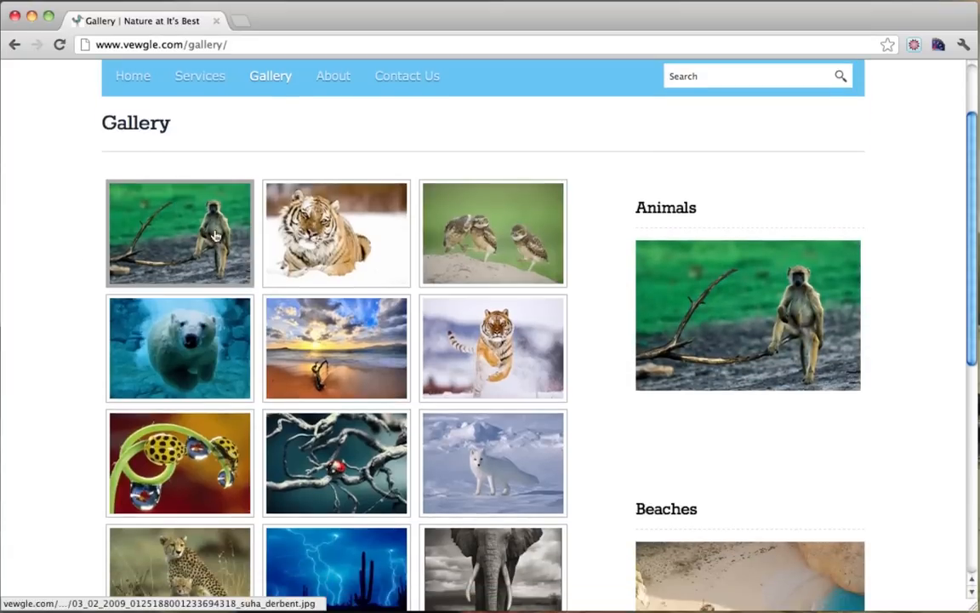
scroll(545, 255, "down", 3)
scroll(547, 251, "down", 1)
scroll(547, 252, "up", 2)
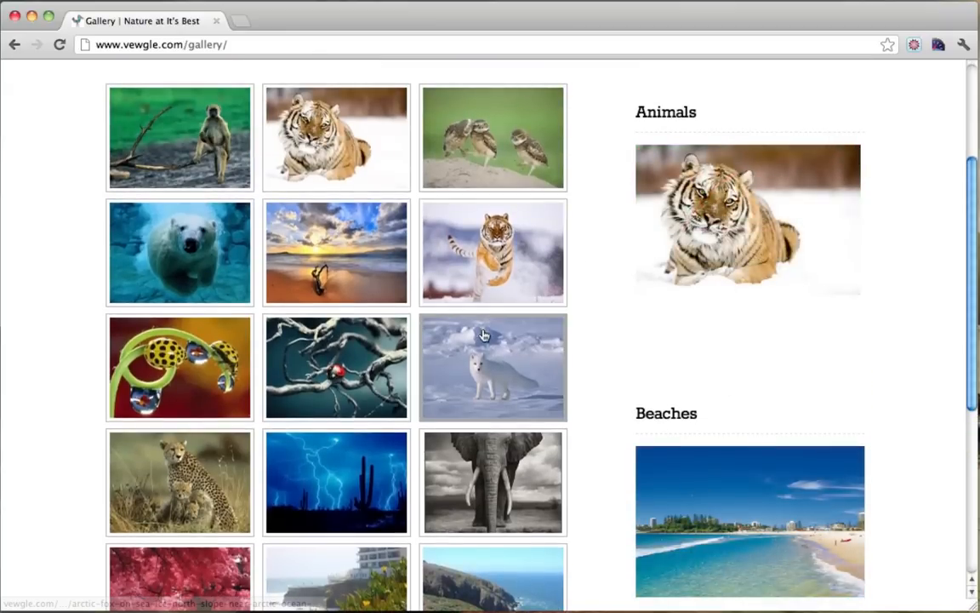
scroll(340, 324, "up", 4)
Enlarge the baboon photo and step through the tiger, owls, polar bear, sunset and ladybug photos
left_click(179, 323)
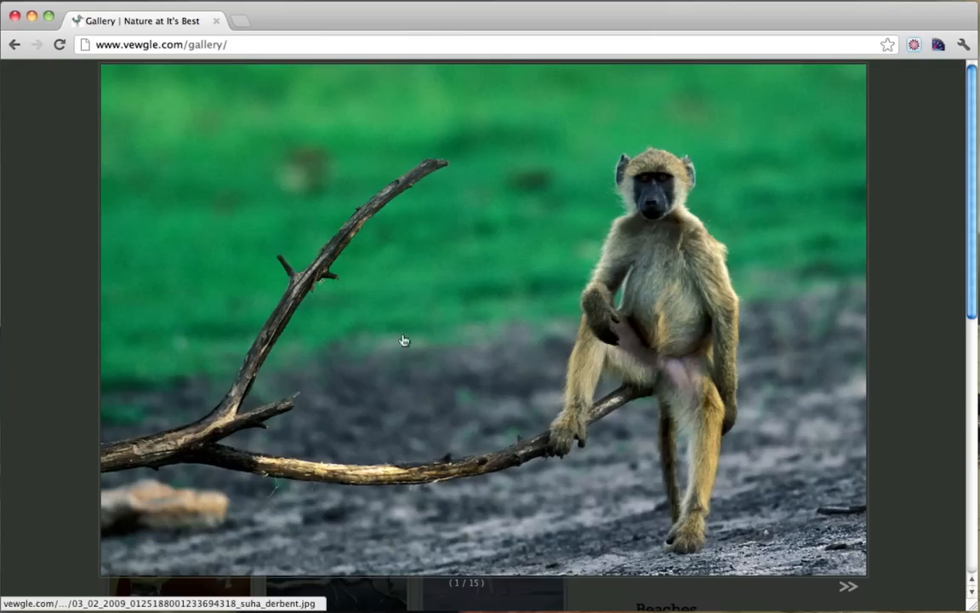
left_click(847, 587)
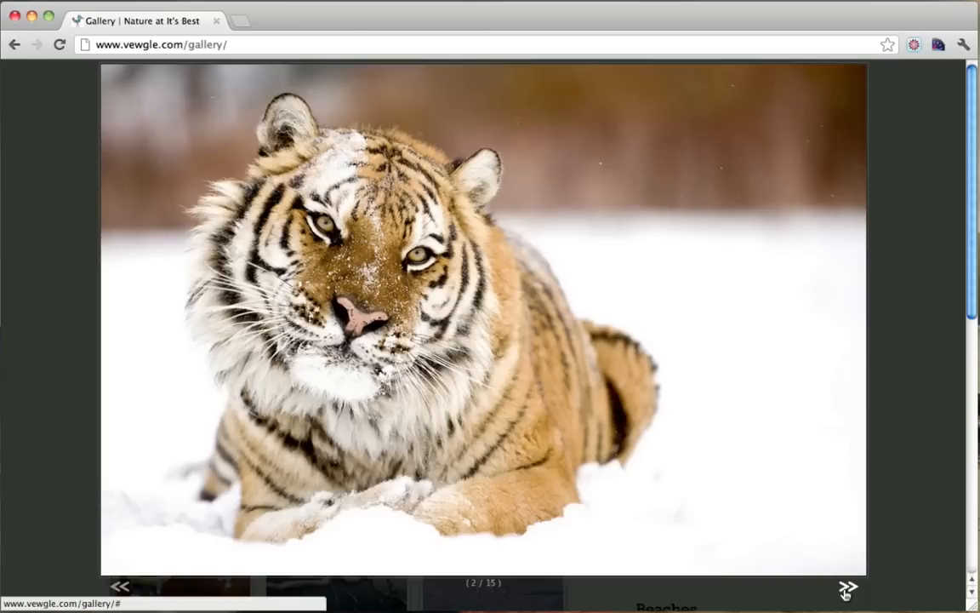
left_click(848, 588)
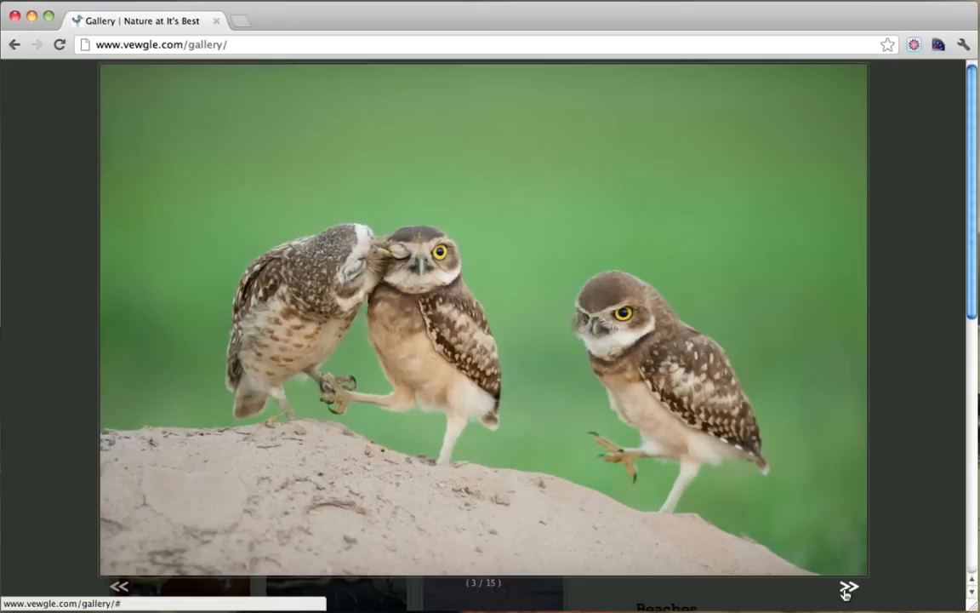
left_click(847, 589)
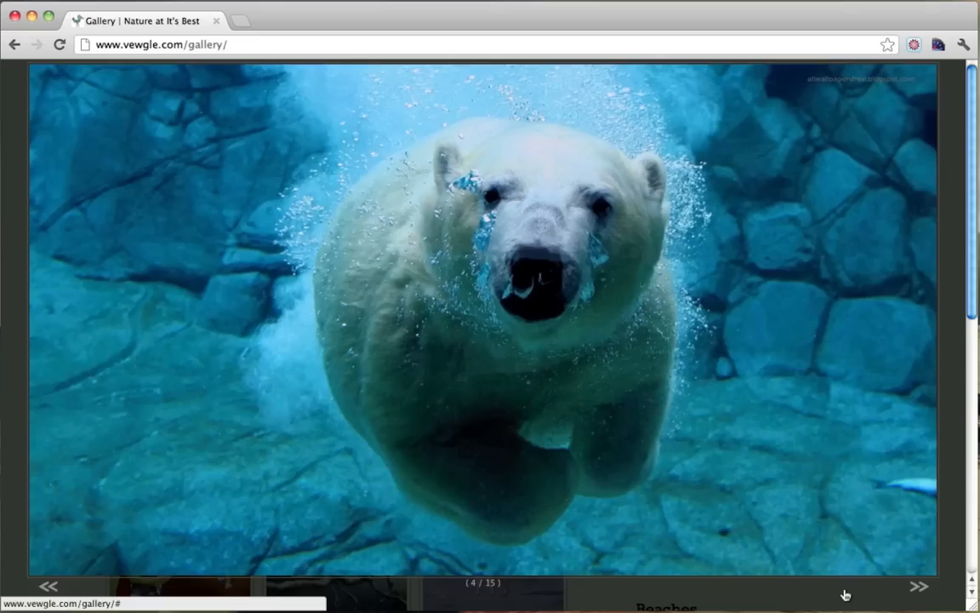
left_click(916, 592)
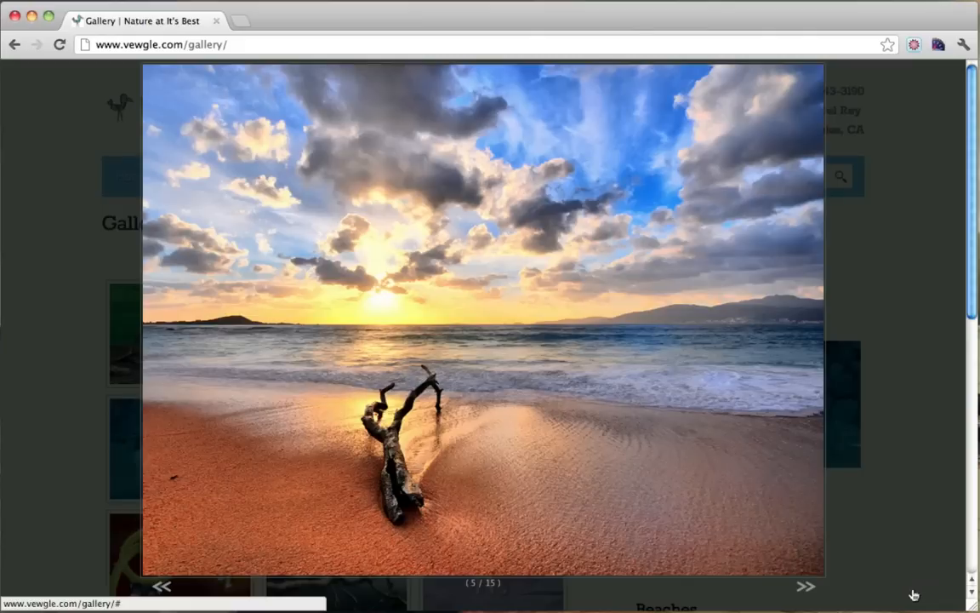
left_click(805, 590)
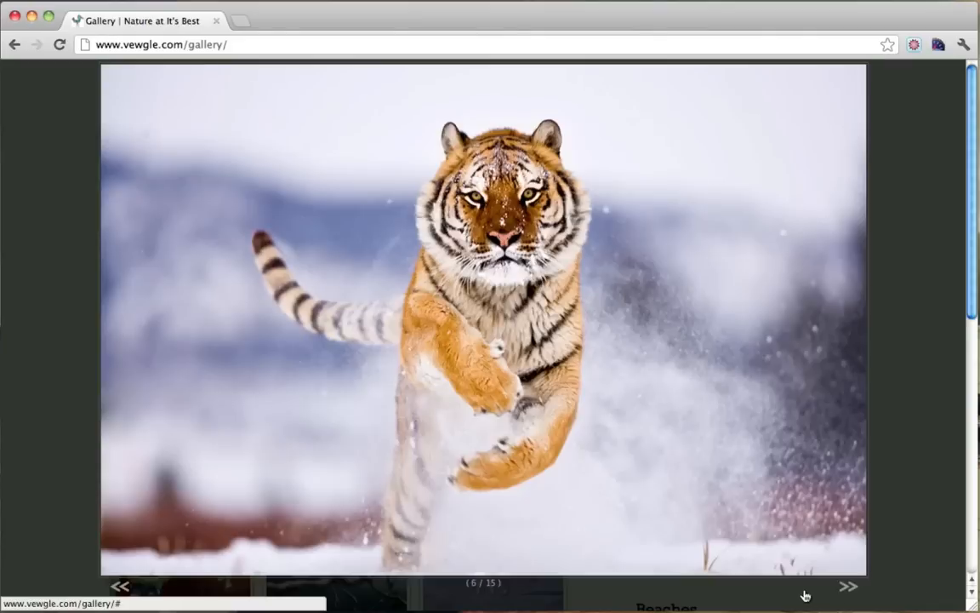
left_click(849, 587)
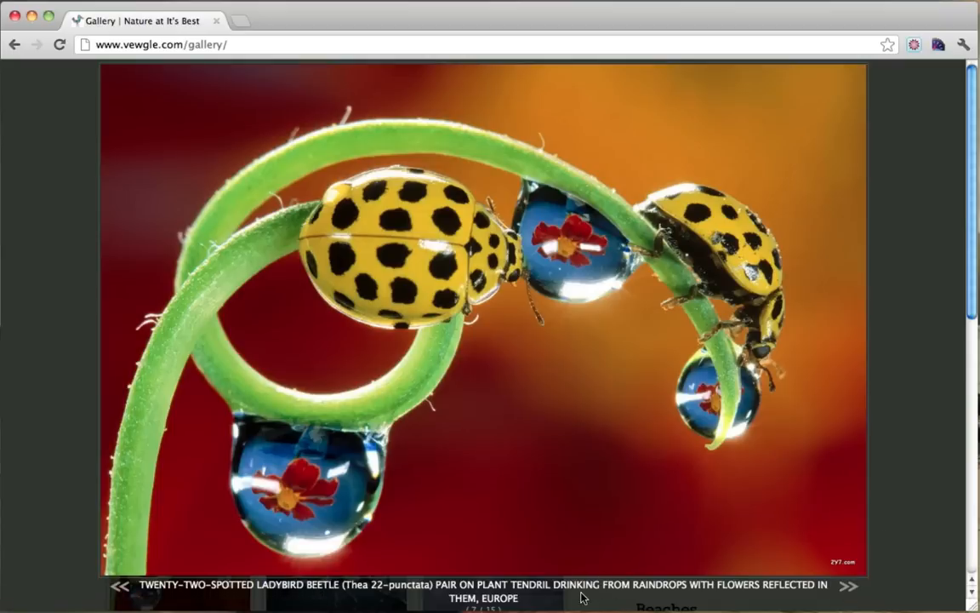
left_click(856, 588)
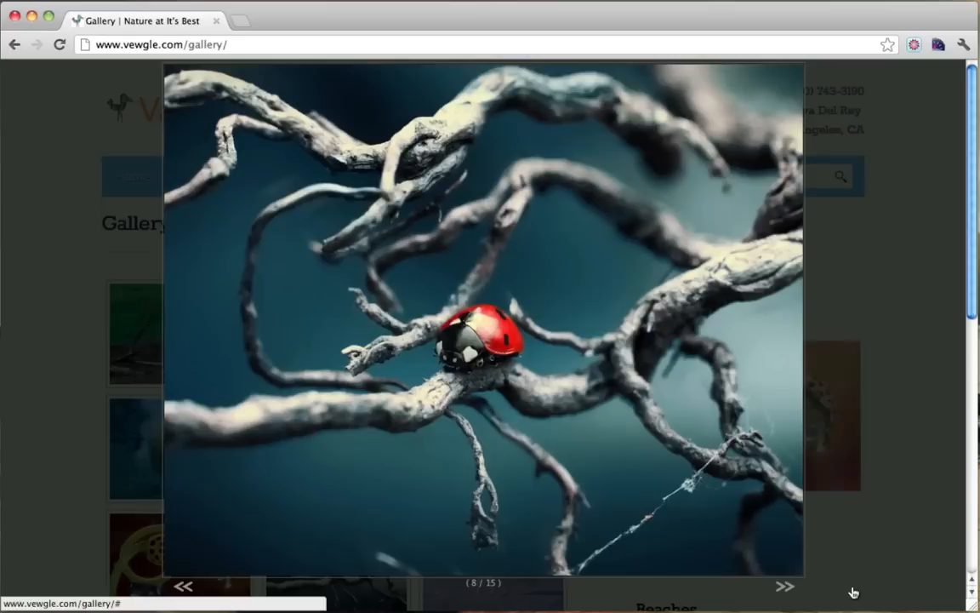
Continue through the arctic fox, cheetah, lightning, elephant, pink tree, flowers and sea cliff photos
left_click(782, 587)
left_click(805, 587)
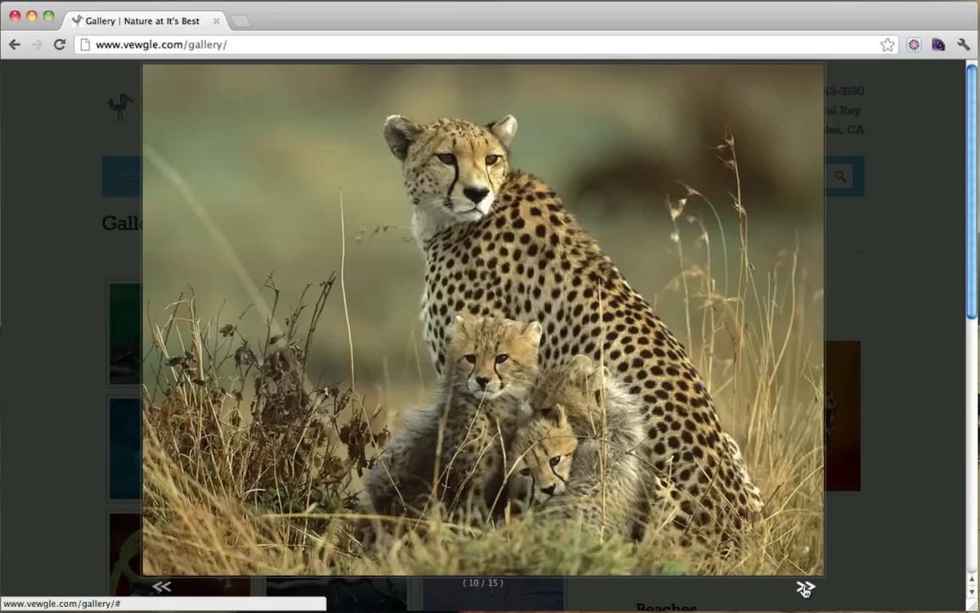
left_click(805, 587)
left_click(919, 587)
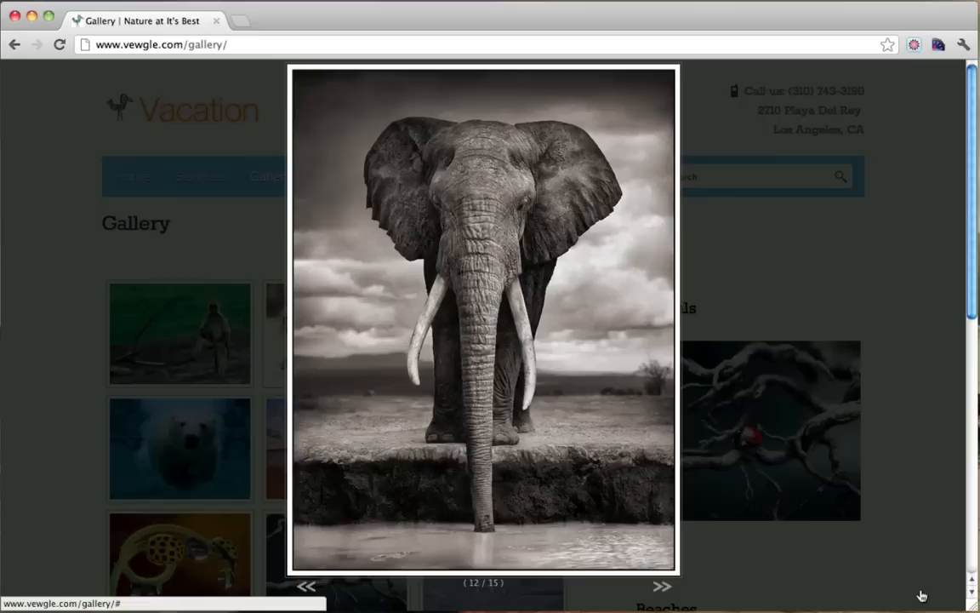
left_click(660, 586)
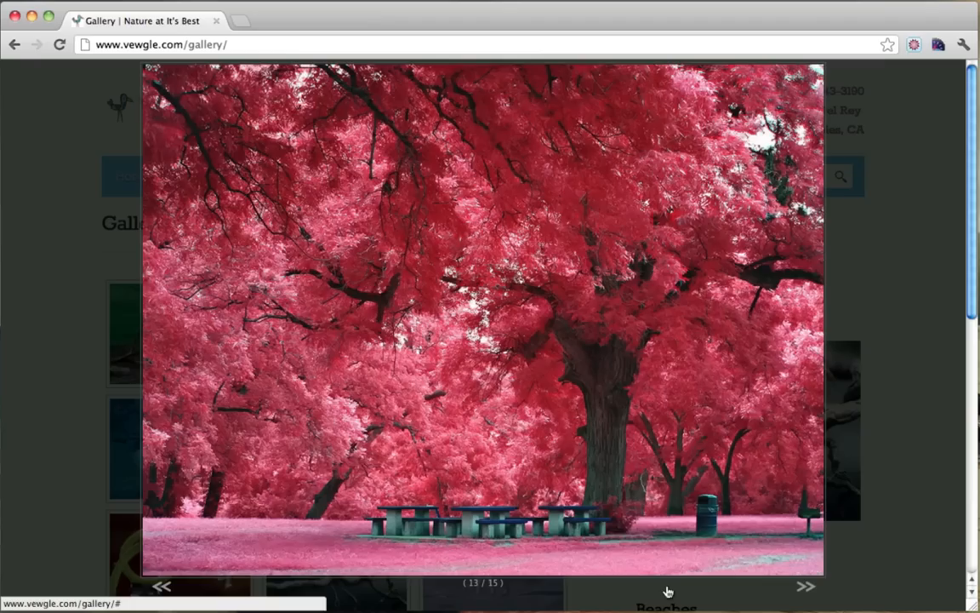
left_click(805, 587)
left_click(805, 587)
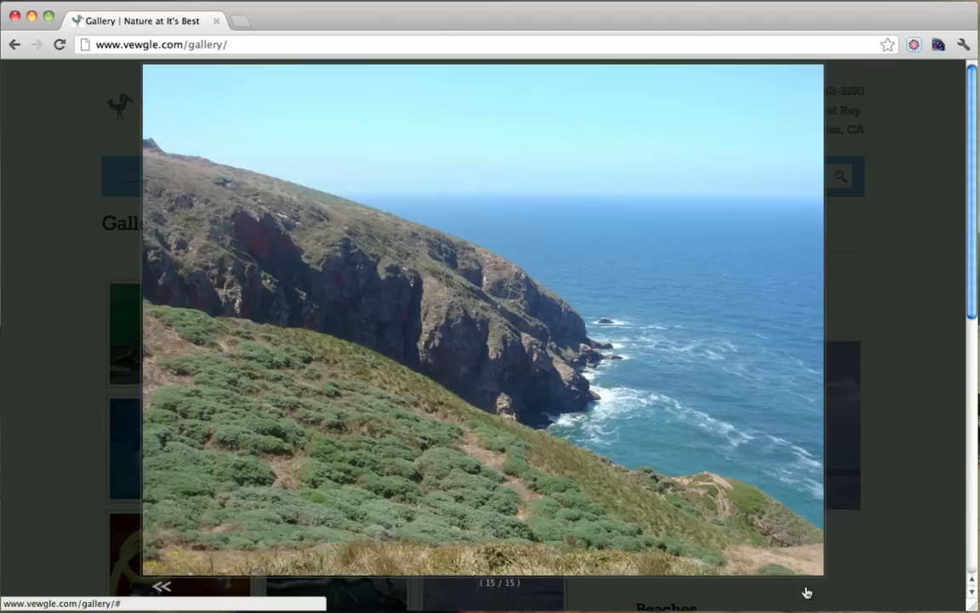
Close the enlarged photo to return to the gallery grid
left_click(474, 303)
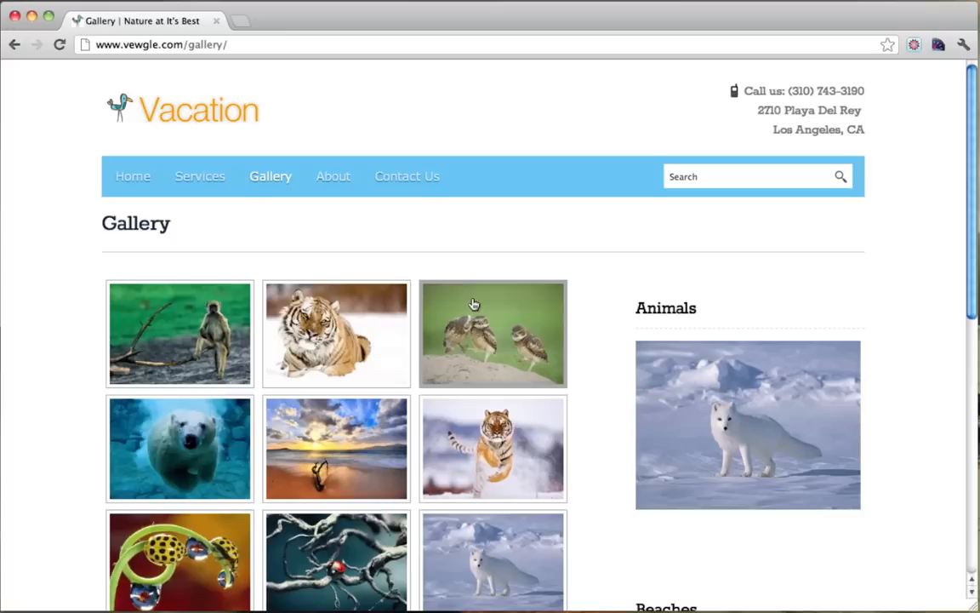
scroll(644, 323, "down", 2)
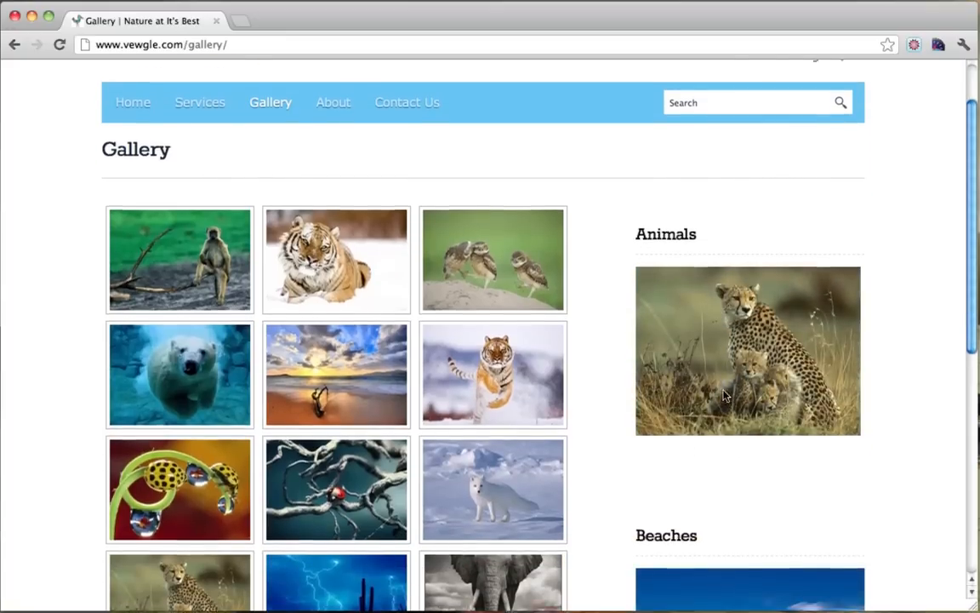
scroll(717, 307, "up", 2)
Open the About page and scroll through its video area and map
left_click(333, 179)
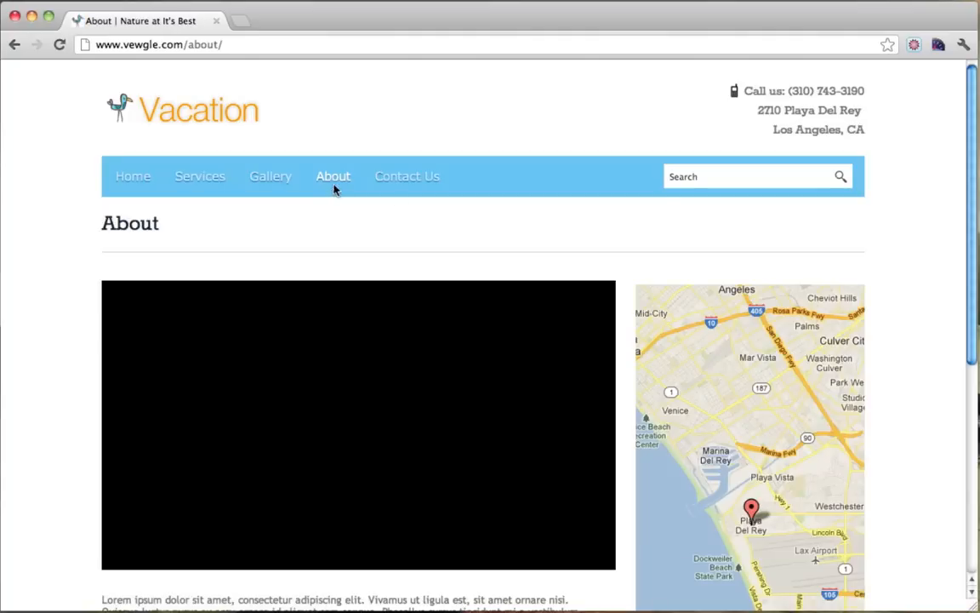
scroll(640, 236, "down", 1)
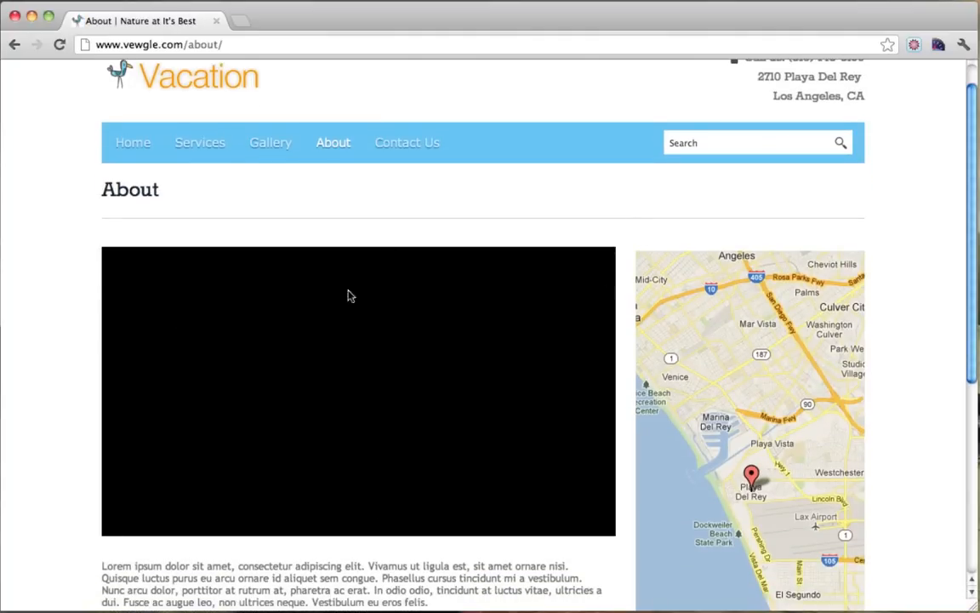
scroll(613, 389, "down", 2)
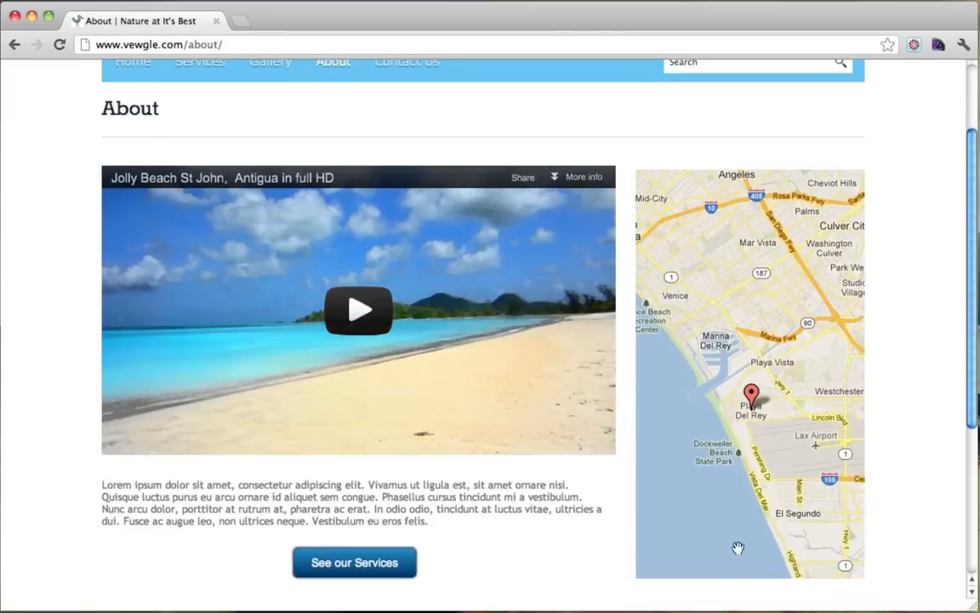
scroll(412, 463, "down", 3)
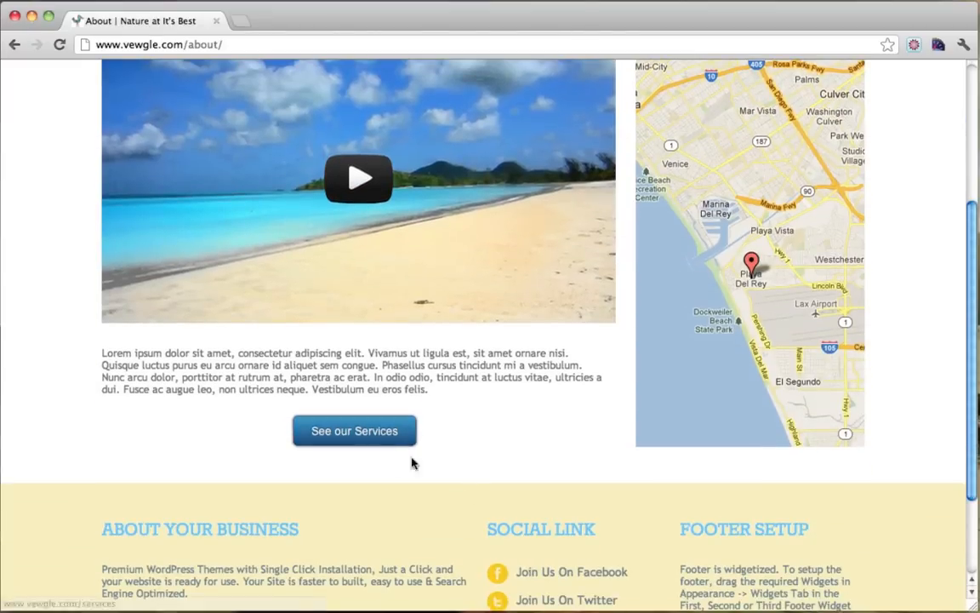
scroll(483, 426, "up", 5)
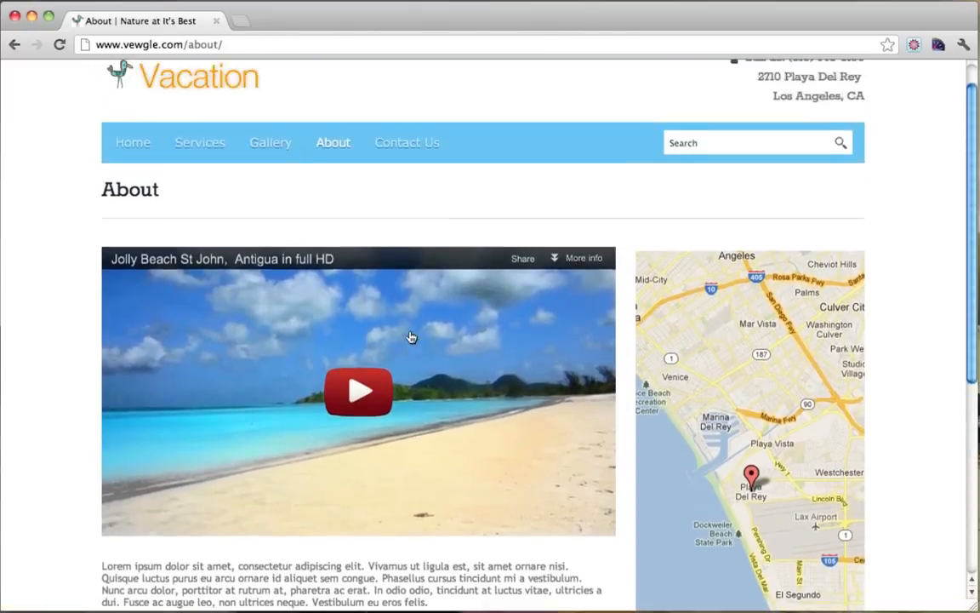
scroll(411, 337, "up", 1)
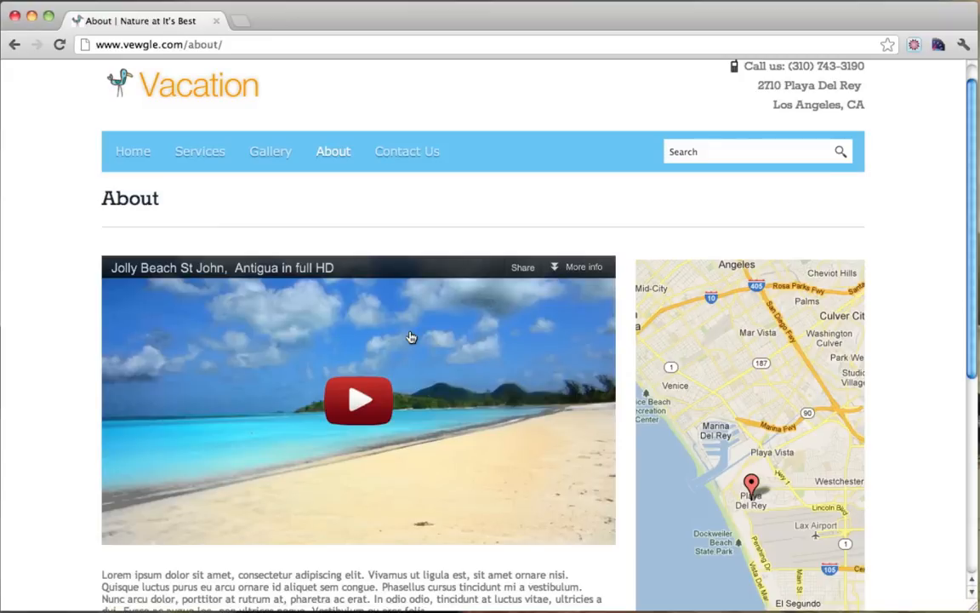
scroll(368, 344, "down", 1)
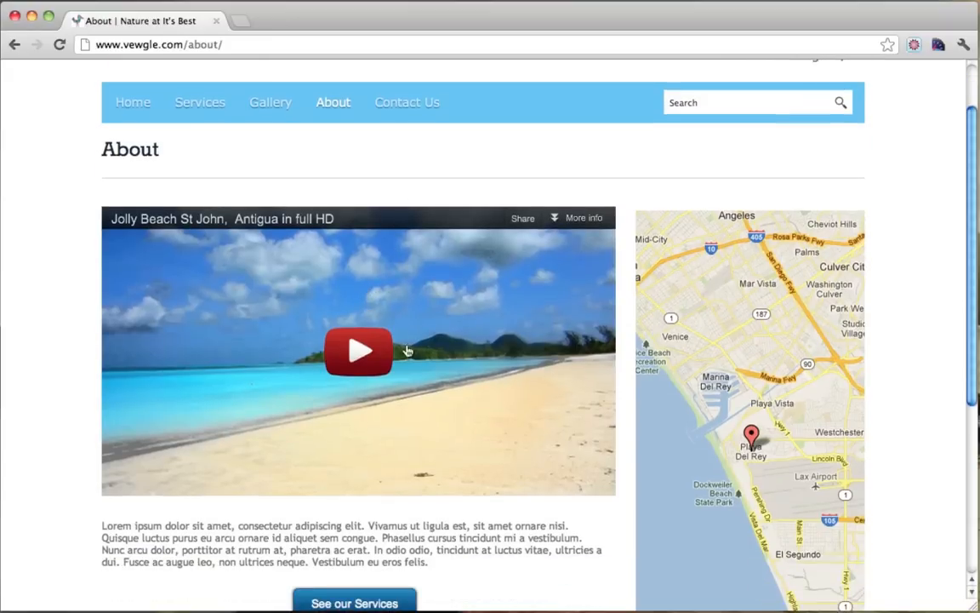
Play the Antigua beach video to 0:05, pause it, and head to Contact Us
left_click(352, 347)
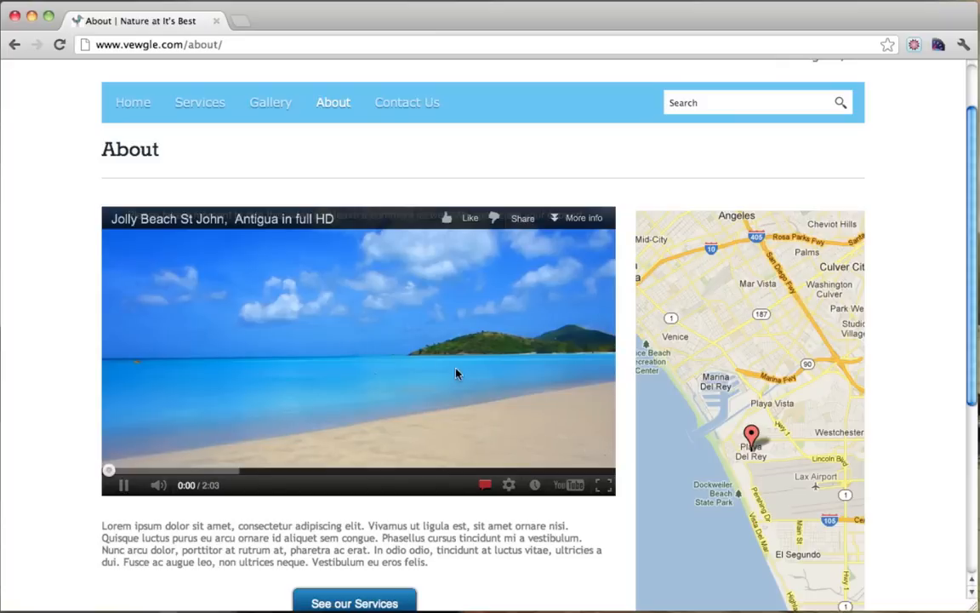
left_click(124, 486)
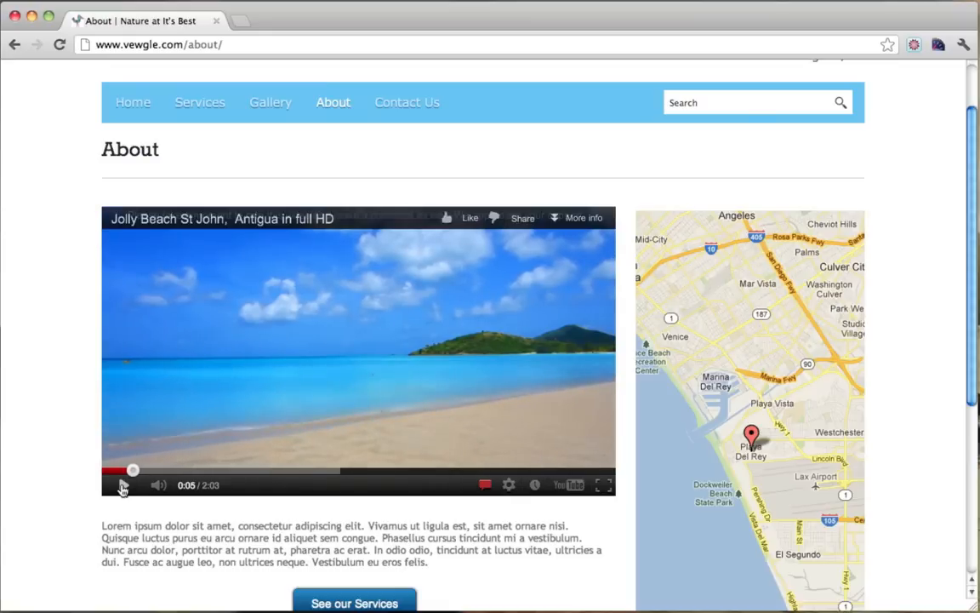
left_click(398, 111)
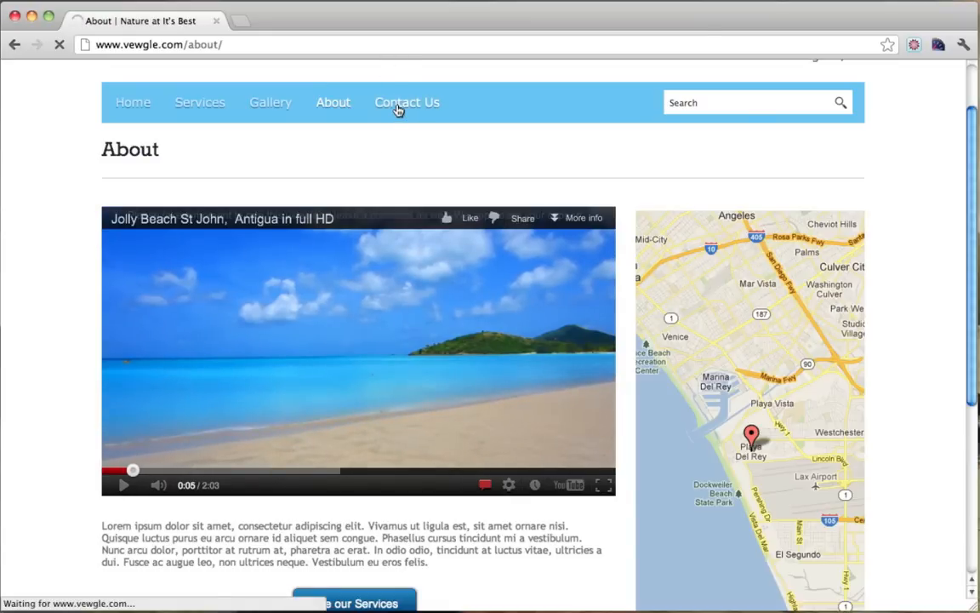
Autofill the visitor's name, e-mail and phone in the Contact Us form
scroll(521, 207, "down", 2)
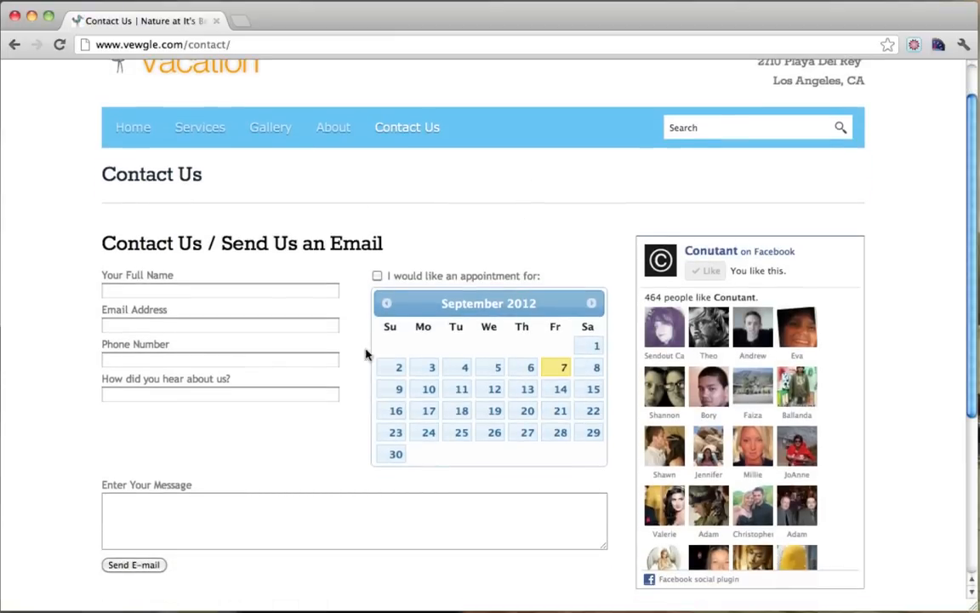
scroll(486, 328, "down", 2)
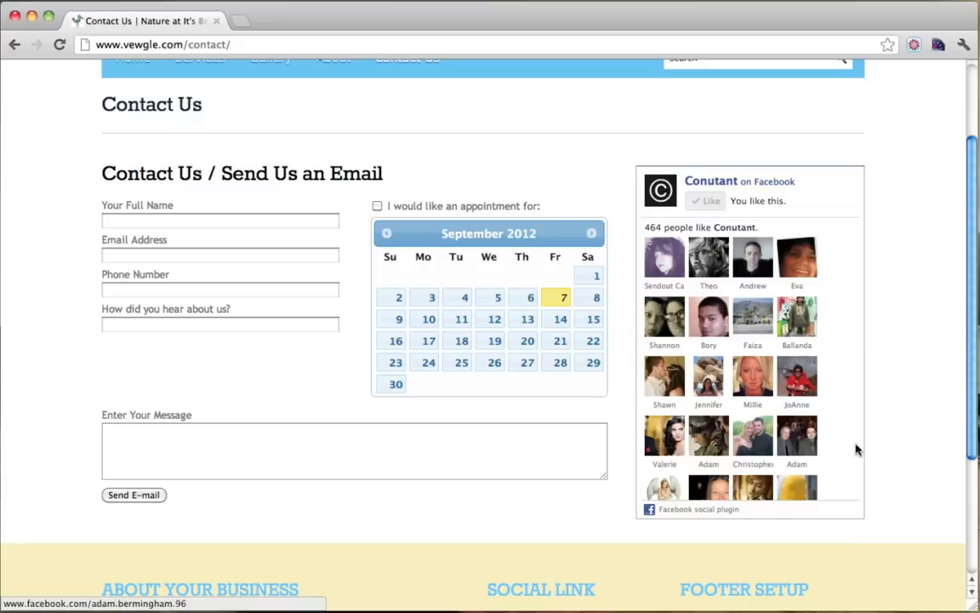
scroll(513, 349, "up", 3)
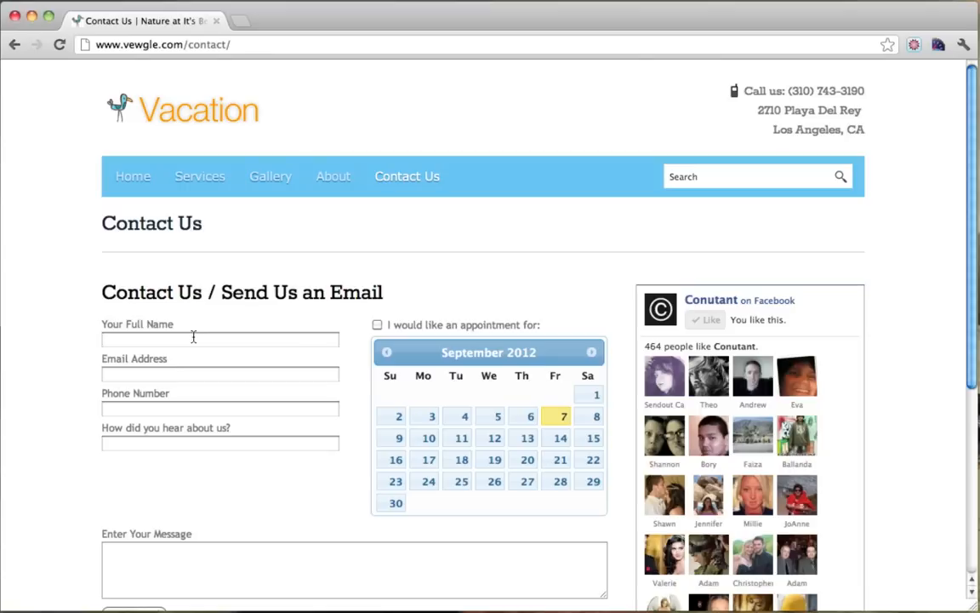
left_click(193, 337)
type("Tyl")
left_click(184, 356)
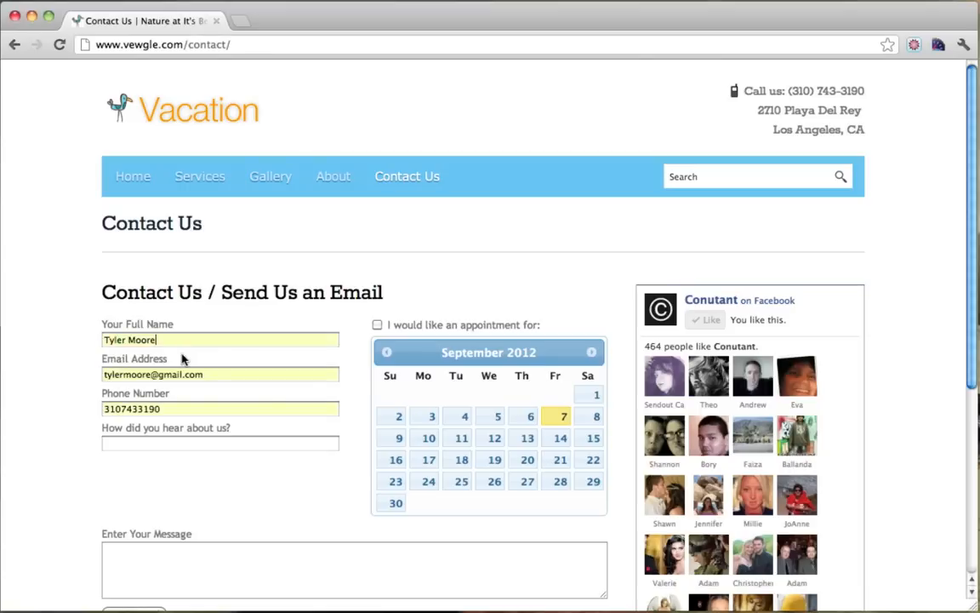
Request a Saturday September 8 appointment and send the form with 'Great video!'
scroll(255, 408, "down", 1)
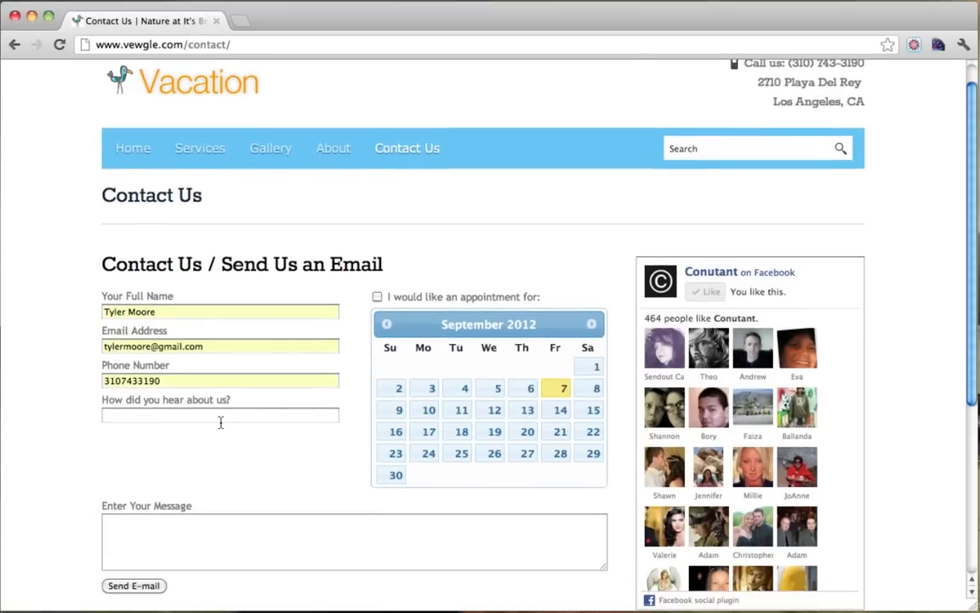
scroll(286, 473, "down", 1)
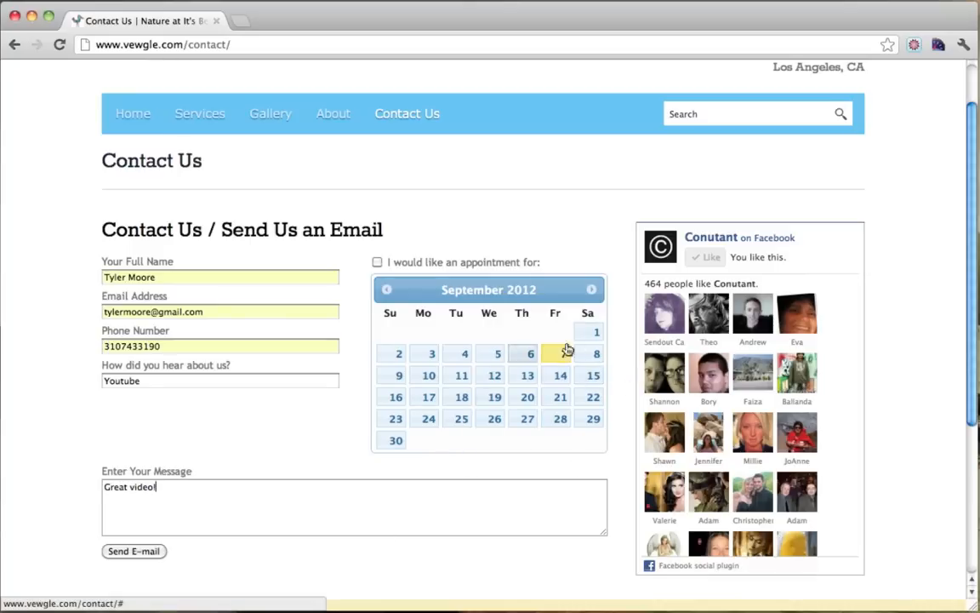
left_click(591, 357)
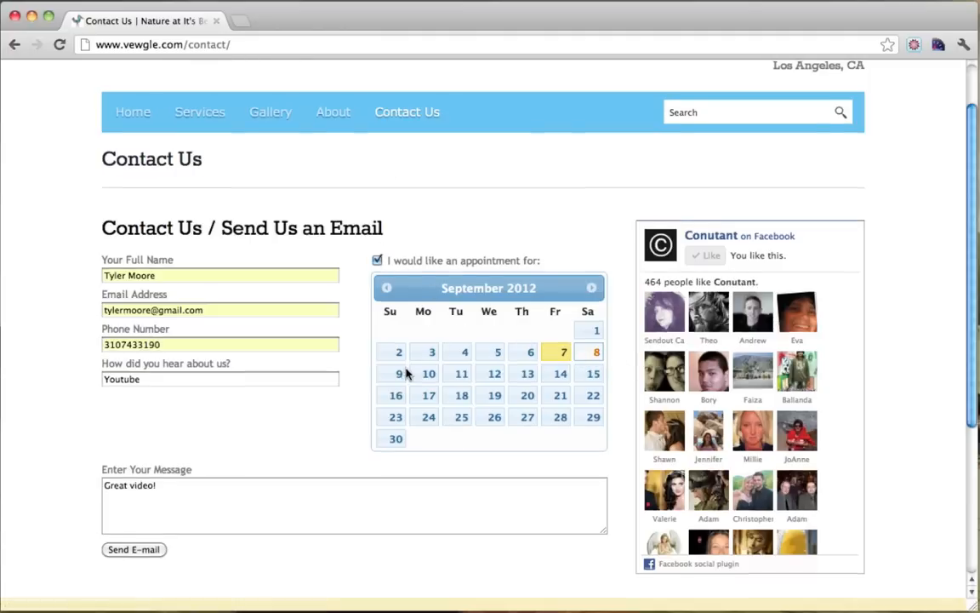
scroll(341, 383, "down", 1)
left_click(143, 508)
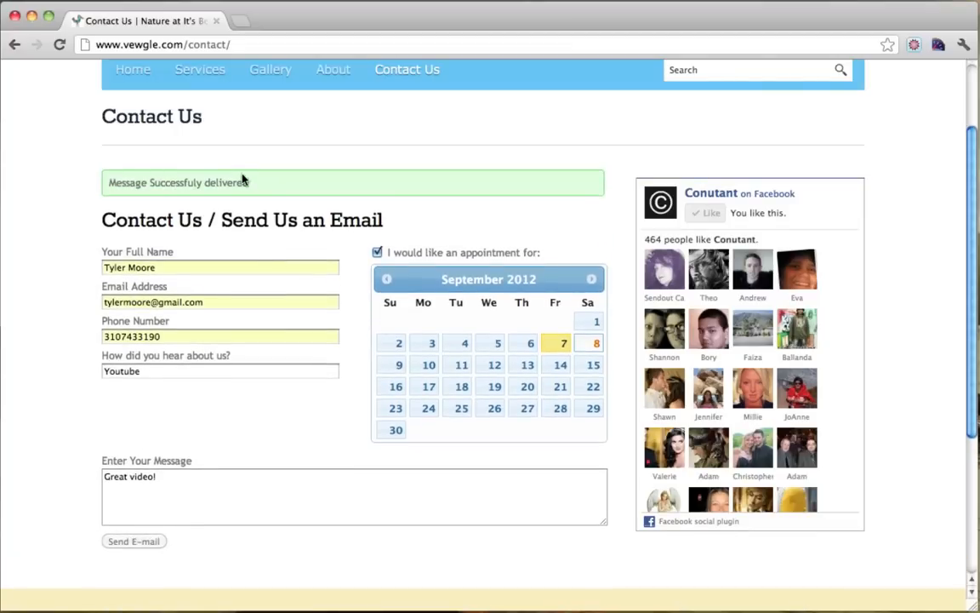
left_click(242, 18)
type("www.gmai")
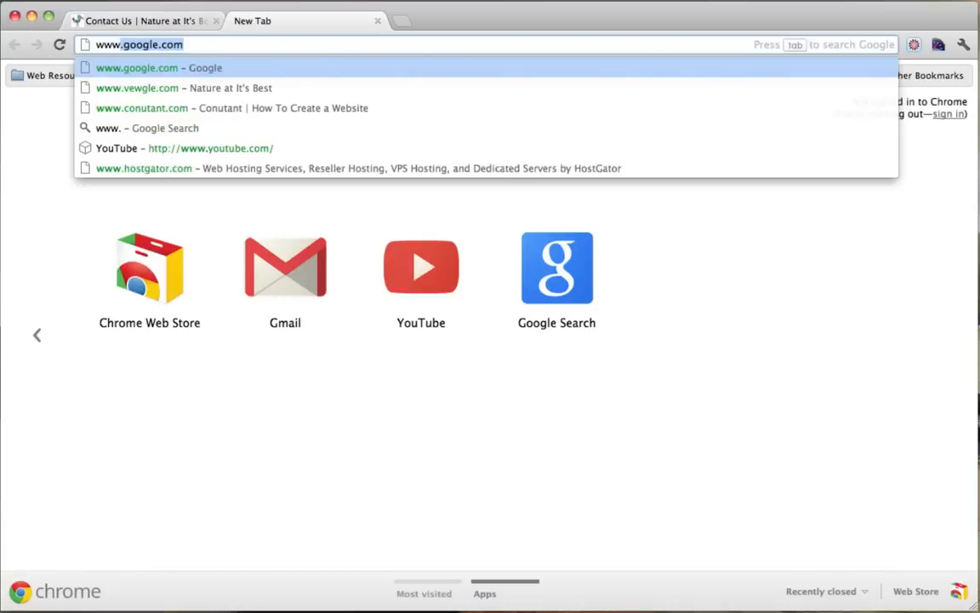
type("l.c")
key("Return")
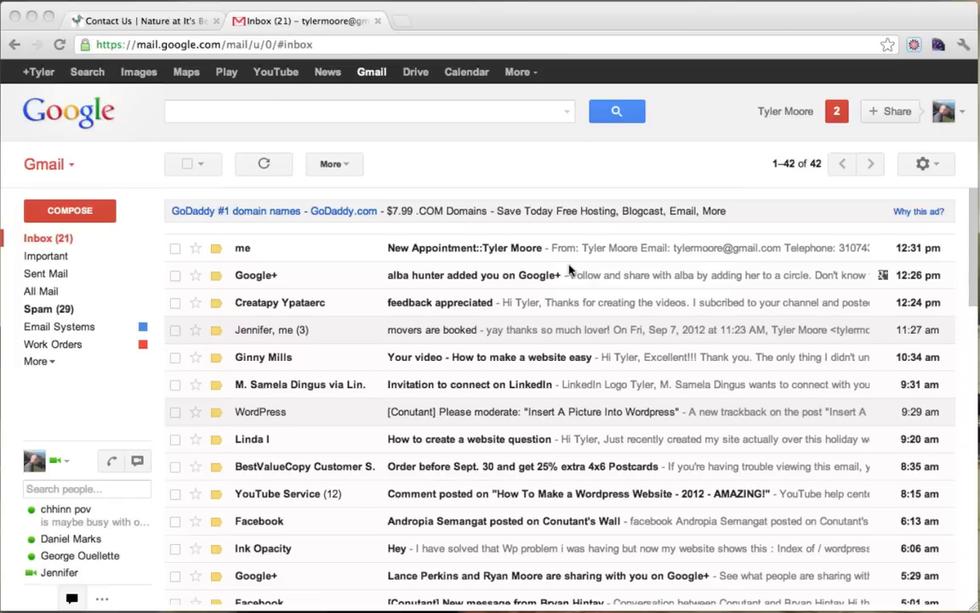
left_click(410, 252)
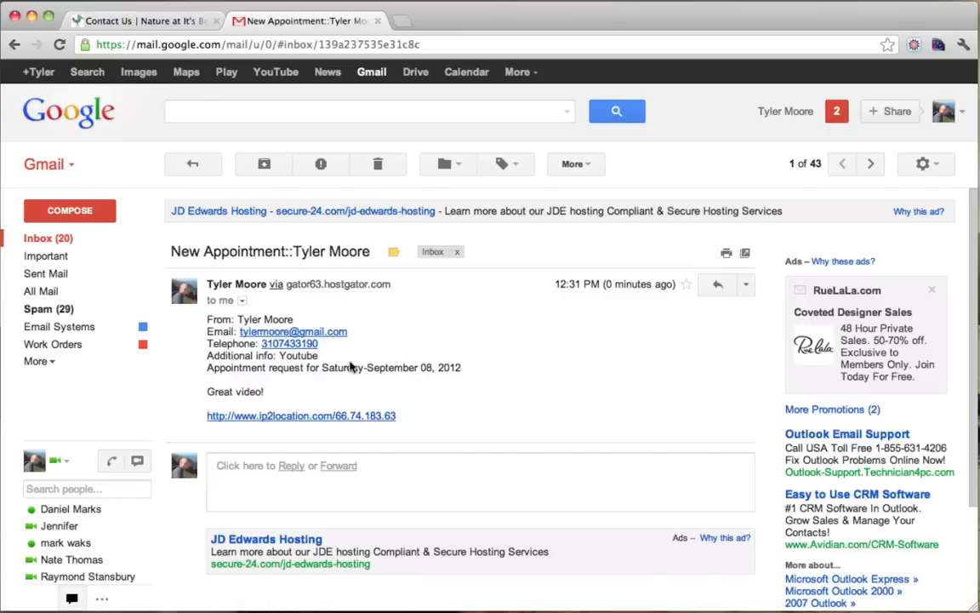
Highlight the e-mail's appointment date, 'Great video!' message and Additional info: Youtube line
left_click_drag(268, 371, 459, 369)
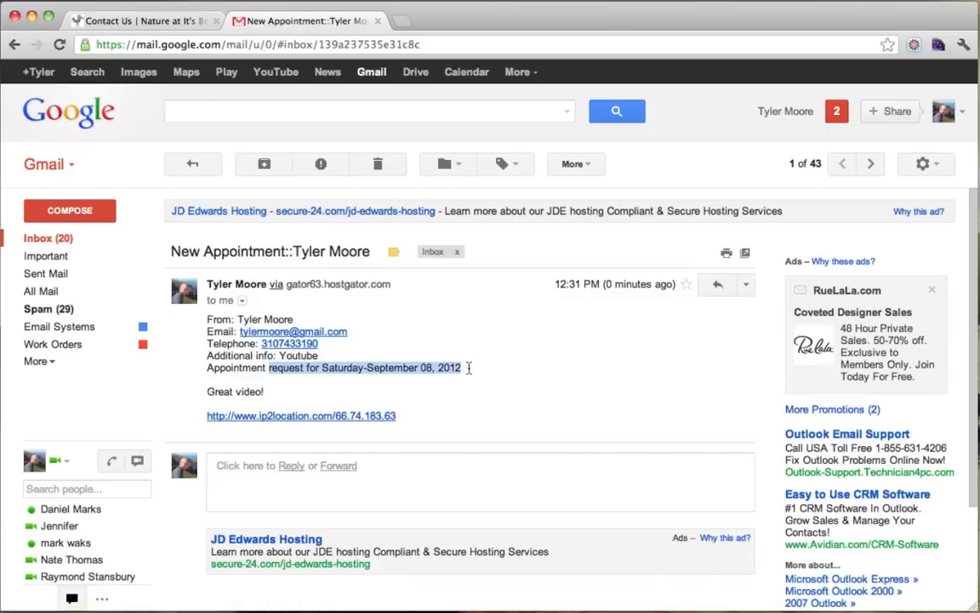
left_click(418, 366)
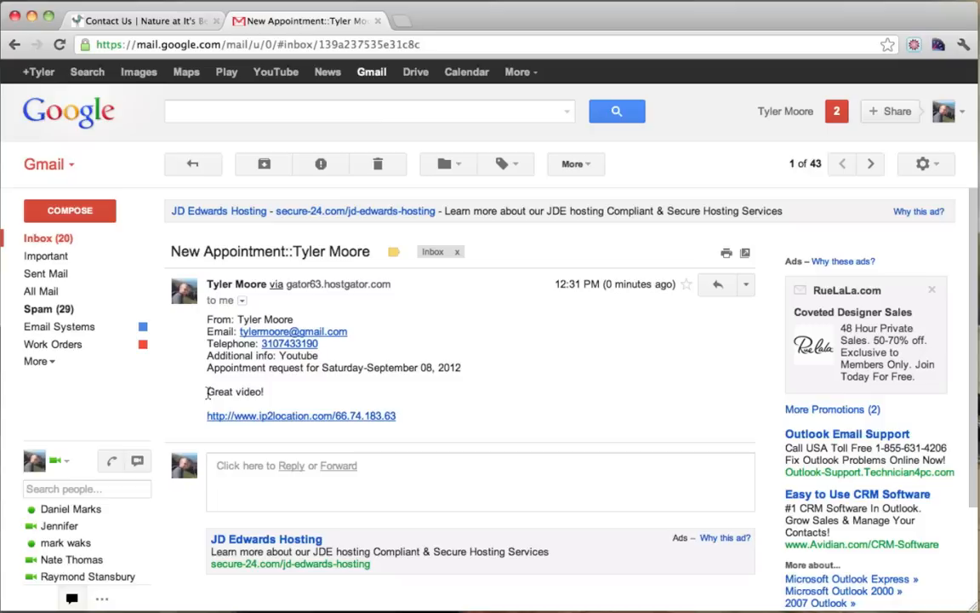
left_click_drag(207, 392, 298, 392)
left_click_drag(207, 355, 322, 355)
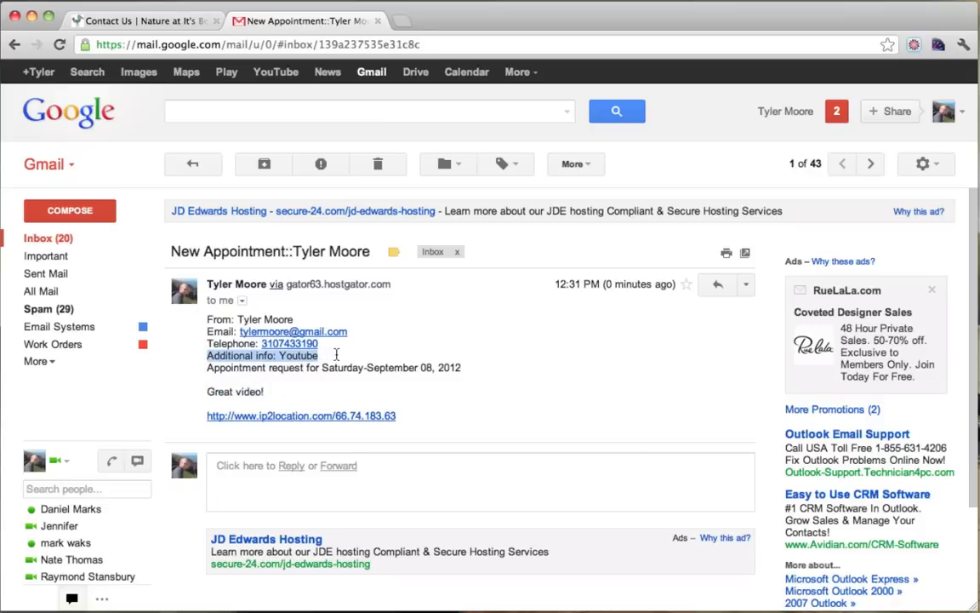
left_click(337, 355)
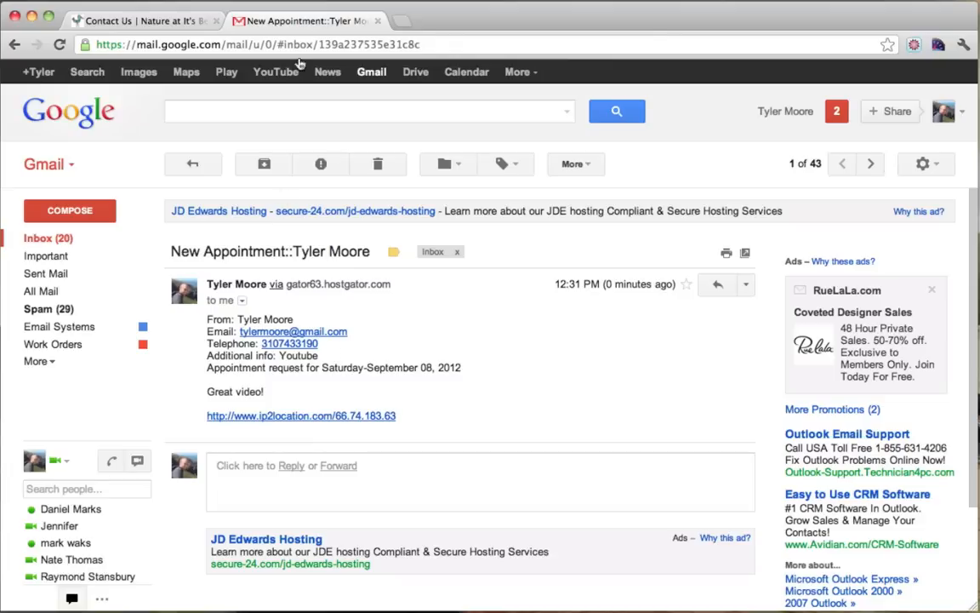
Close Gmail and view the Services page's Bronze 50, Silver 200, Gold 500 and Platinum 1000 packages
left_click(380, 21)
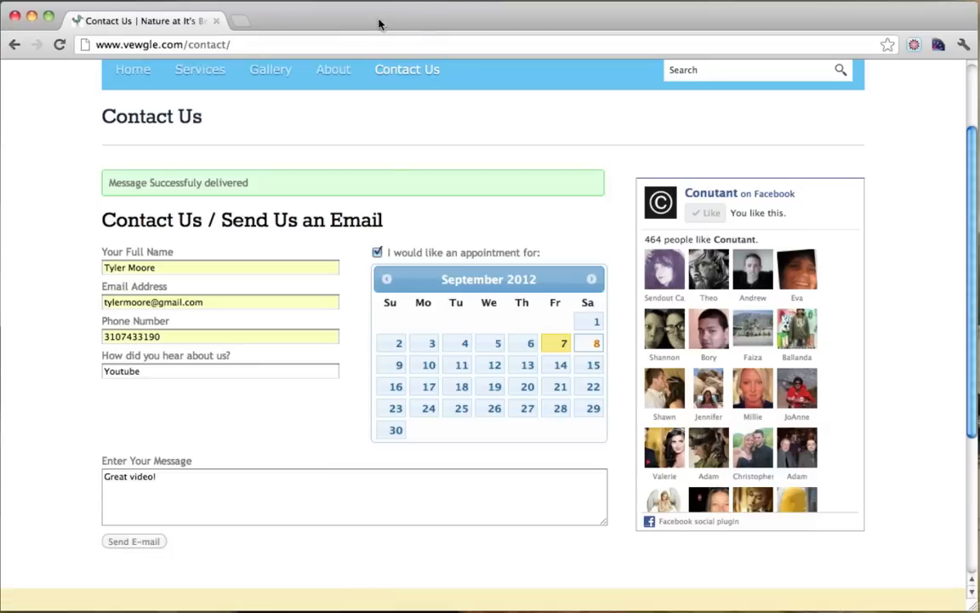
scroll(391, 399, "up", 3)
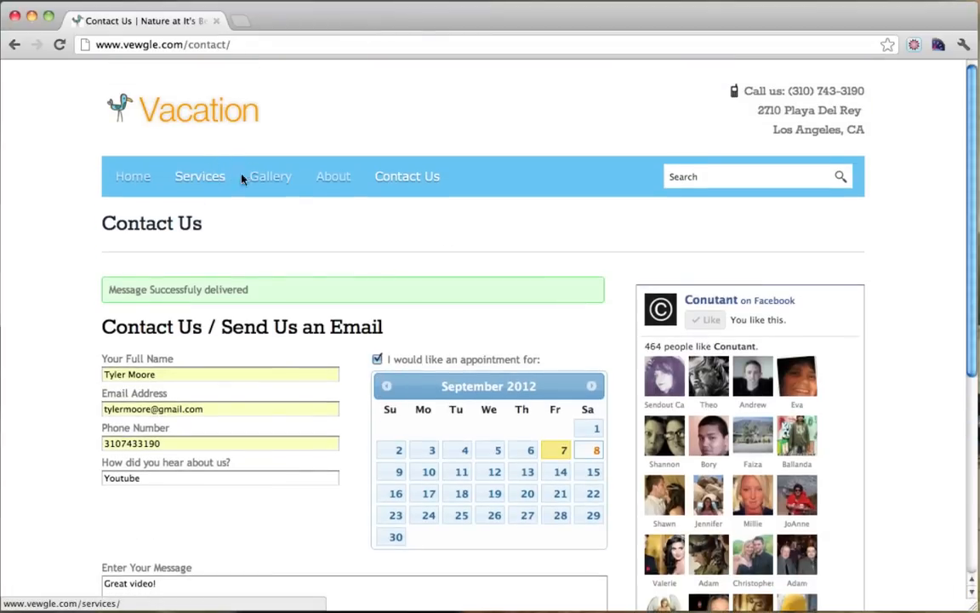
left_click(213, 180)
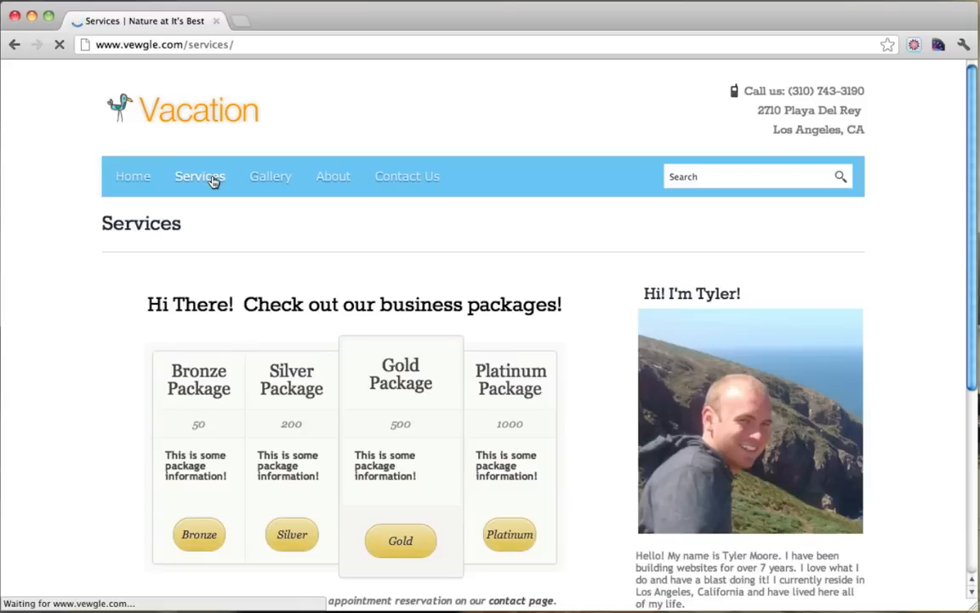
scroll(424, 250, "down", 2)
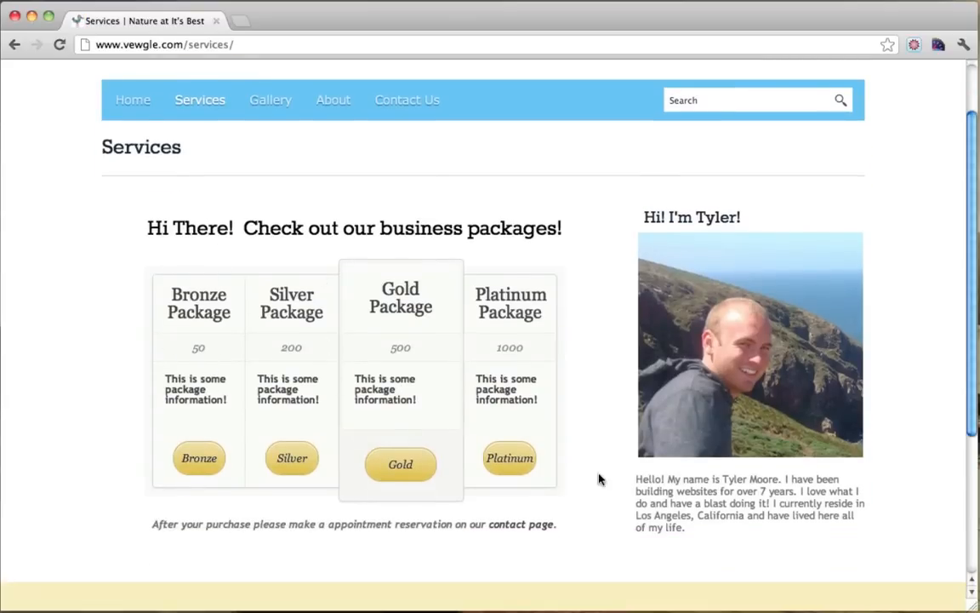
scroll(341, 341, "down", 1)
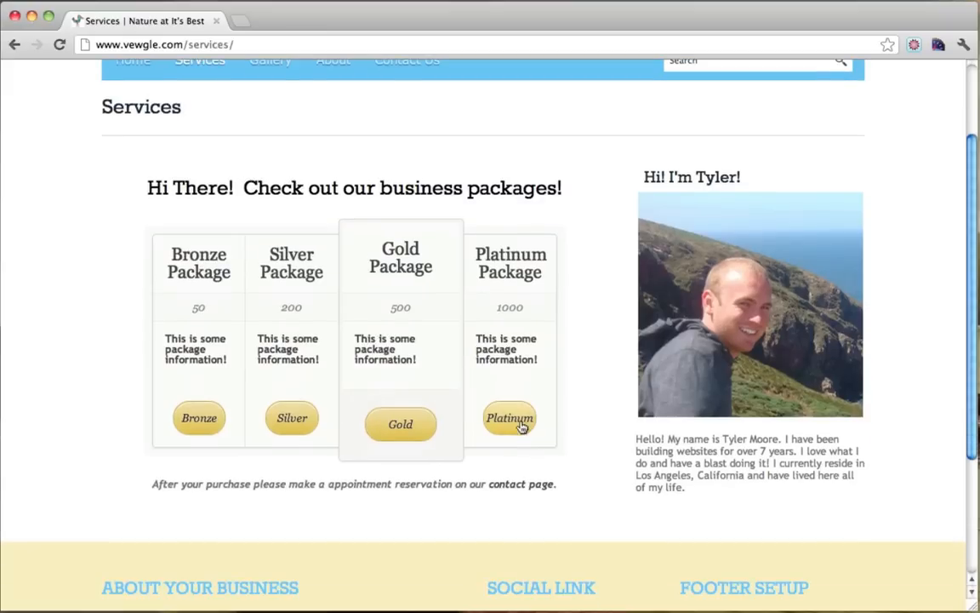
Open the Gold package's PayPal checkout and review the $500.00 Small Business Package
left_click(401, 424)
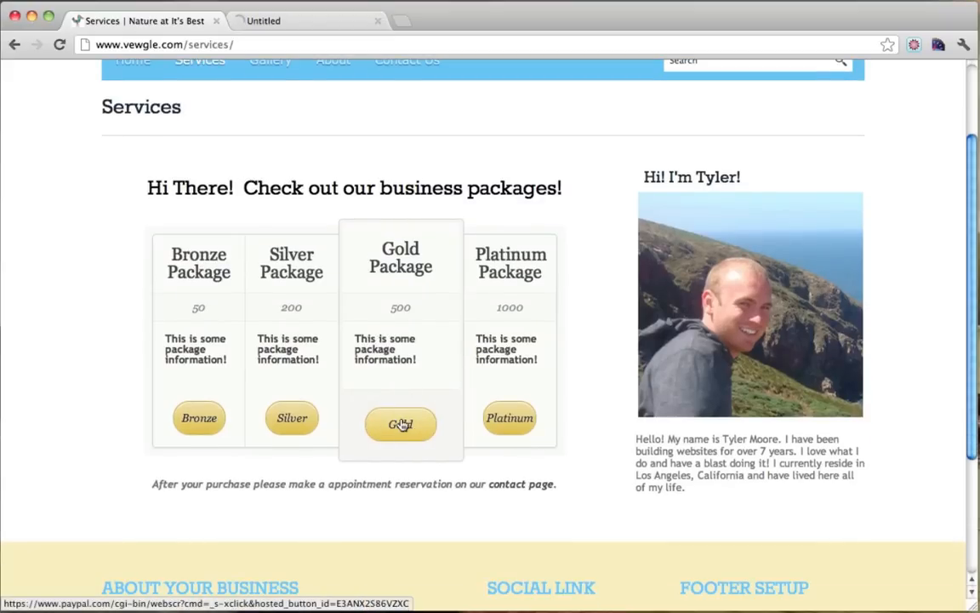
left_click(280, 23)
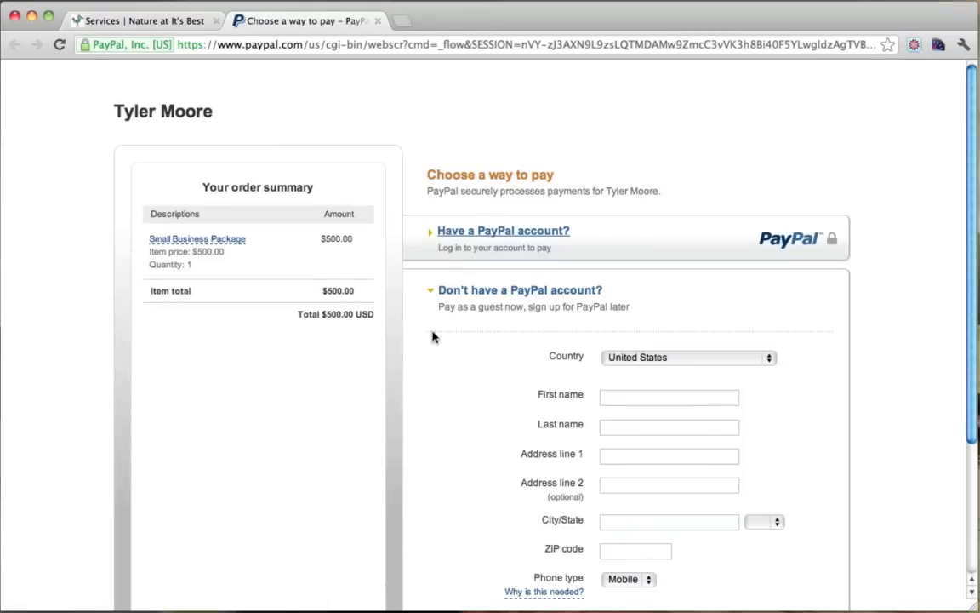
scroll(416, 387, "down", 3)
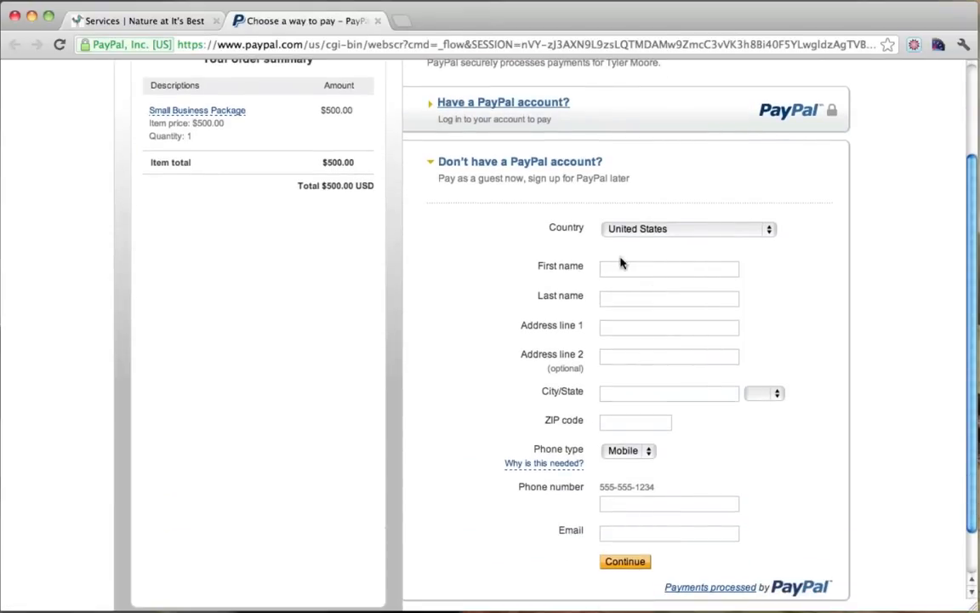
scroll(553, 347, "up", 3)
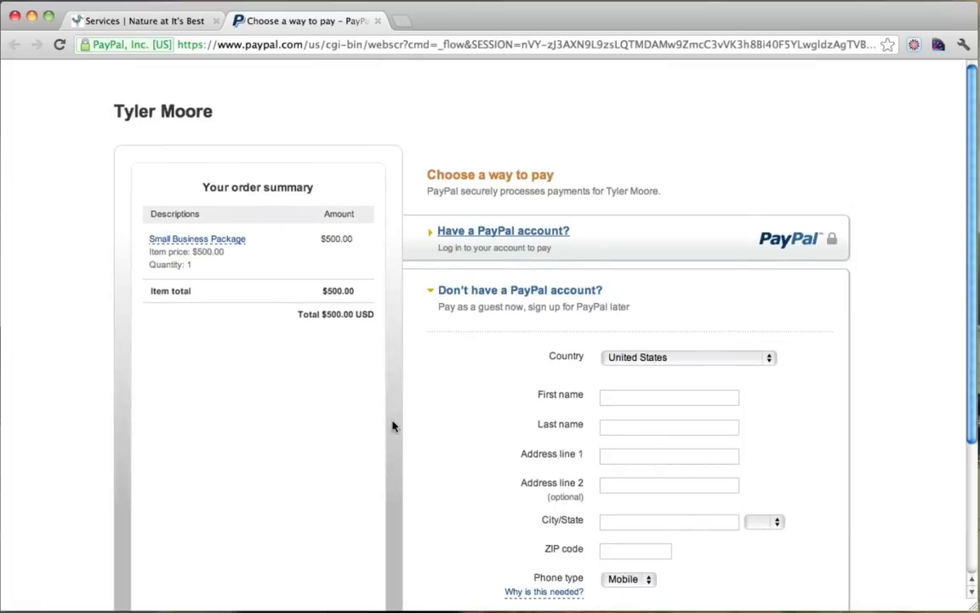
Back on Services, highlight the appointment reservation note and open the contact page
left_click(159, 24)
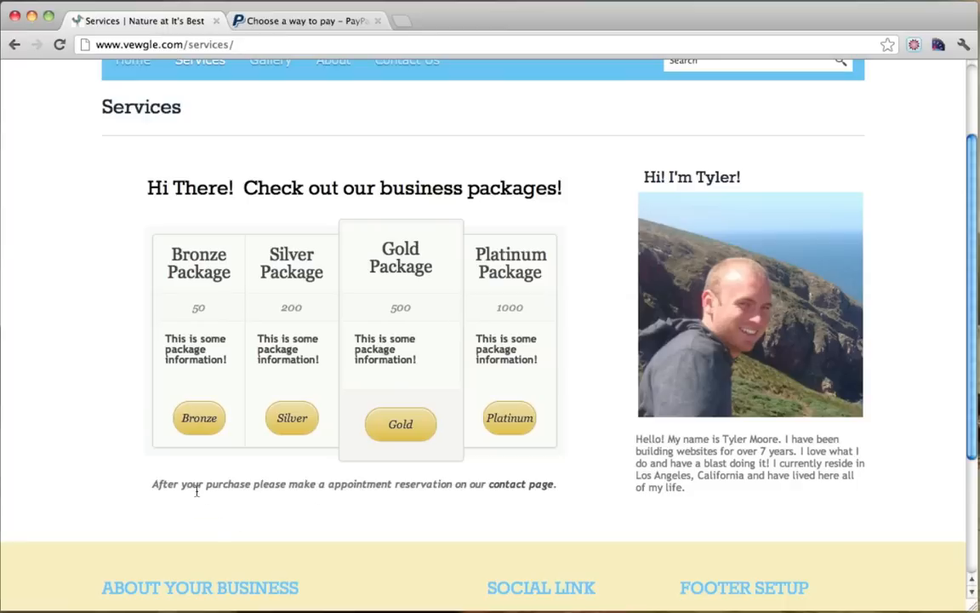
left_click_drag(201, 484, 488, 486)
left_click(479, 497)
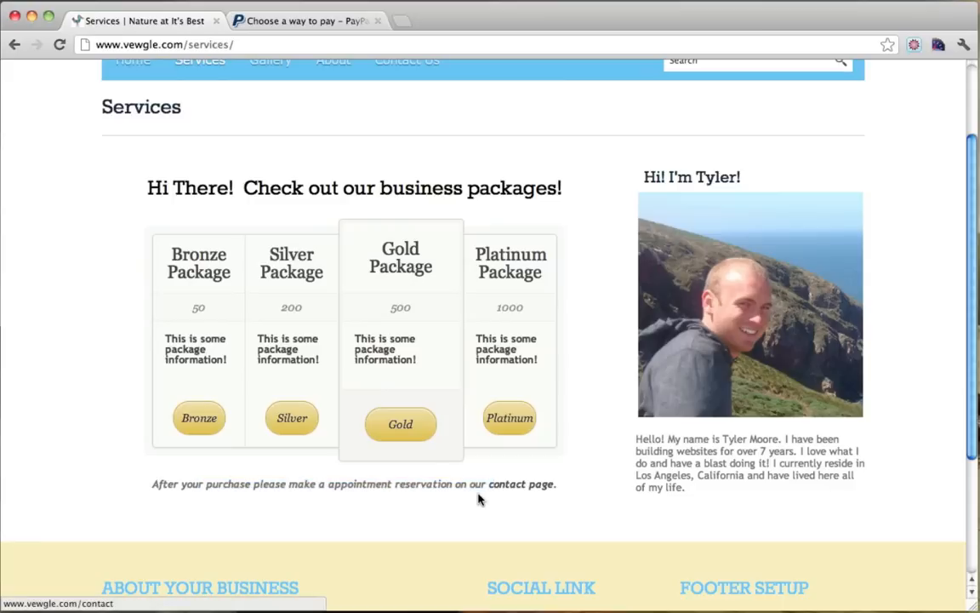
left_click(528, 493)
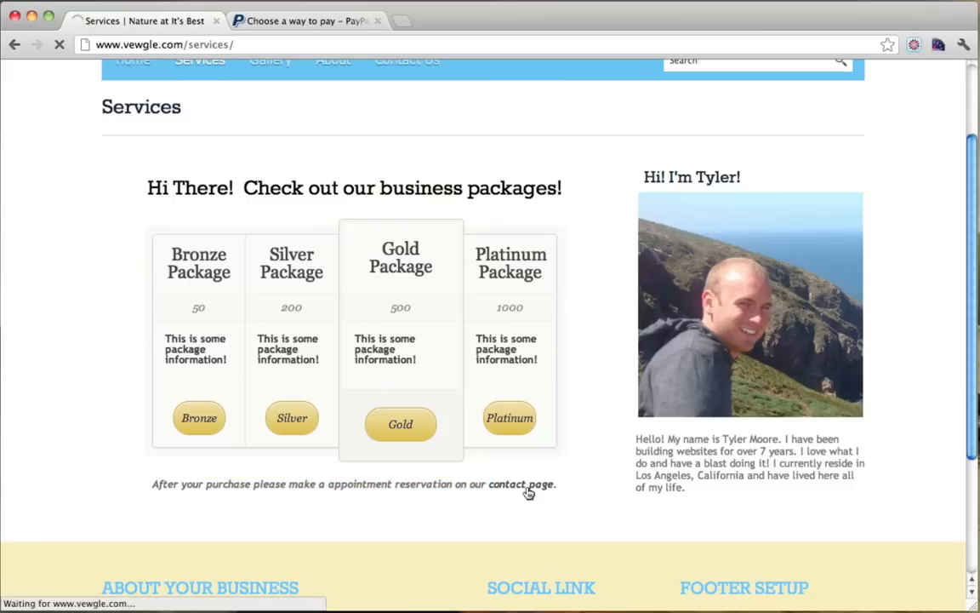
scroll(64, 237, "down", 3)
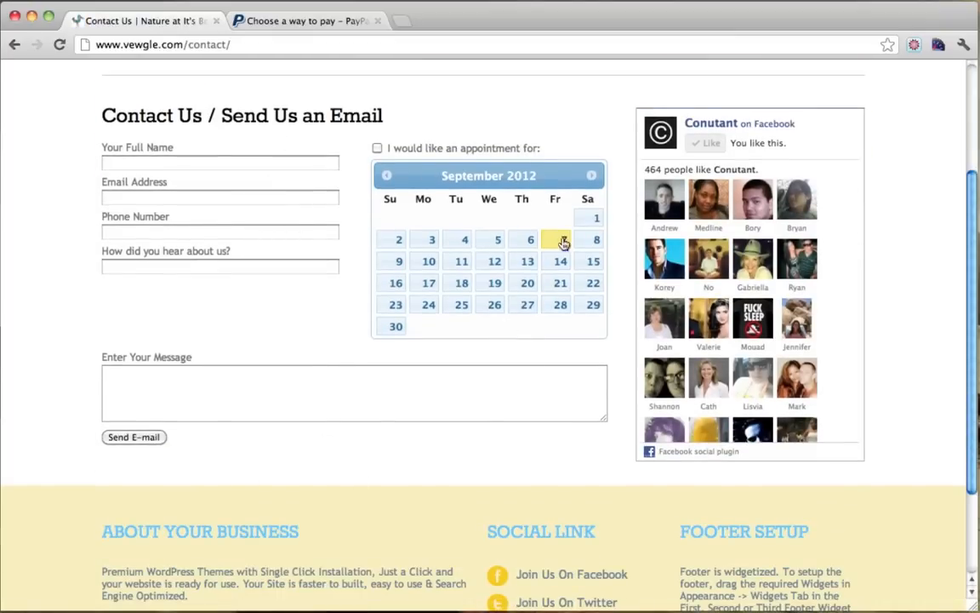
Compare the PayPal checkout with the Contact Us page, then return to the home page
left_click(315, 22)
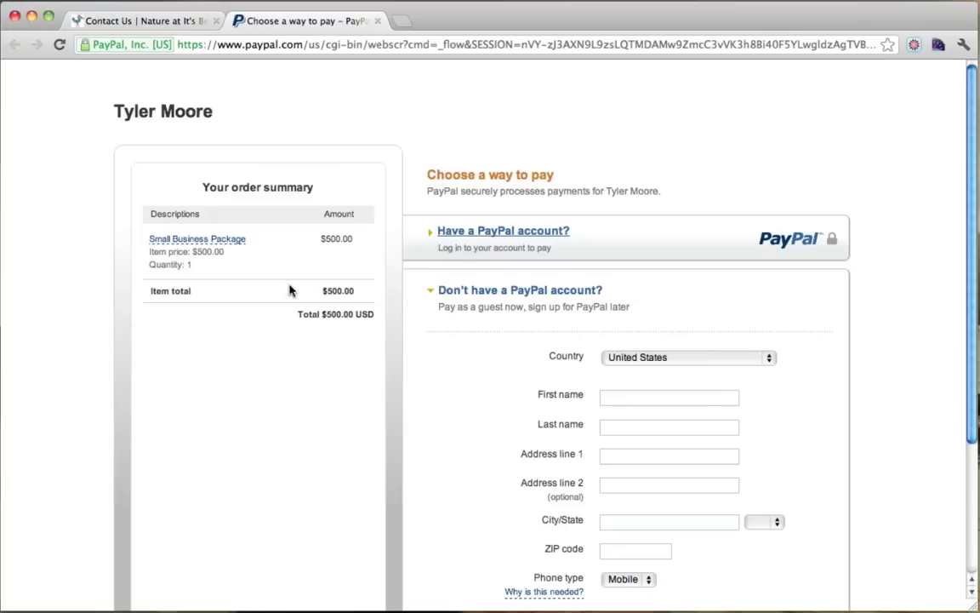
scroll(502, 398, "down", 3)
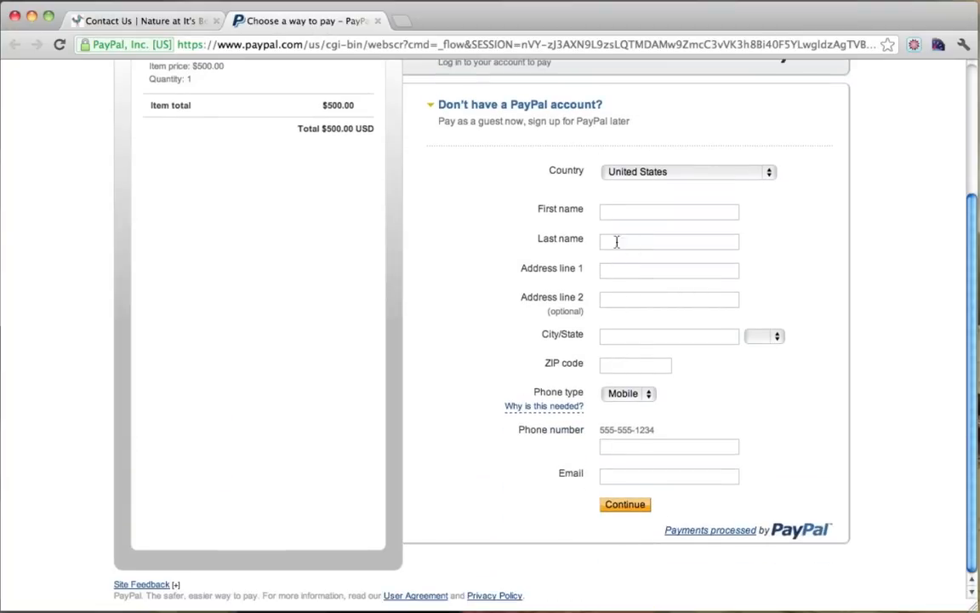
scroll(462, 302, "up", 3)
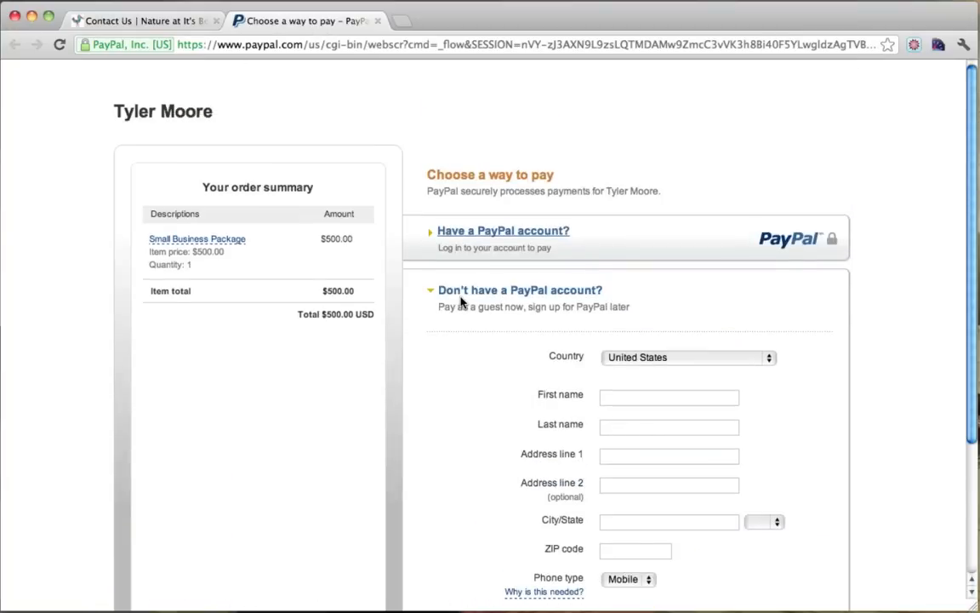
left_click(128, 23)
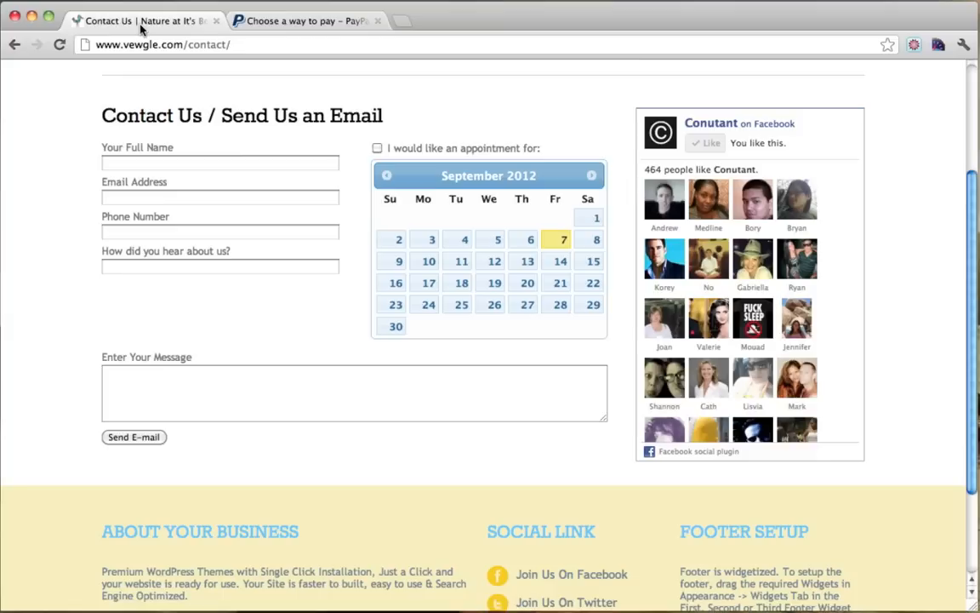
scroll(334, 291, "up", 3)
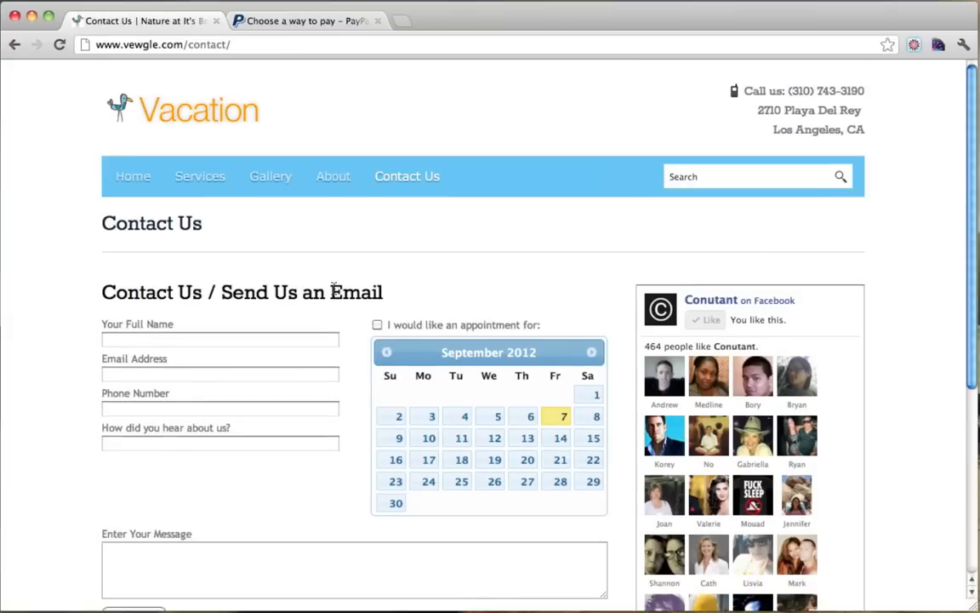
left_click(187, 109)
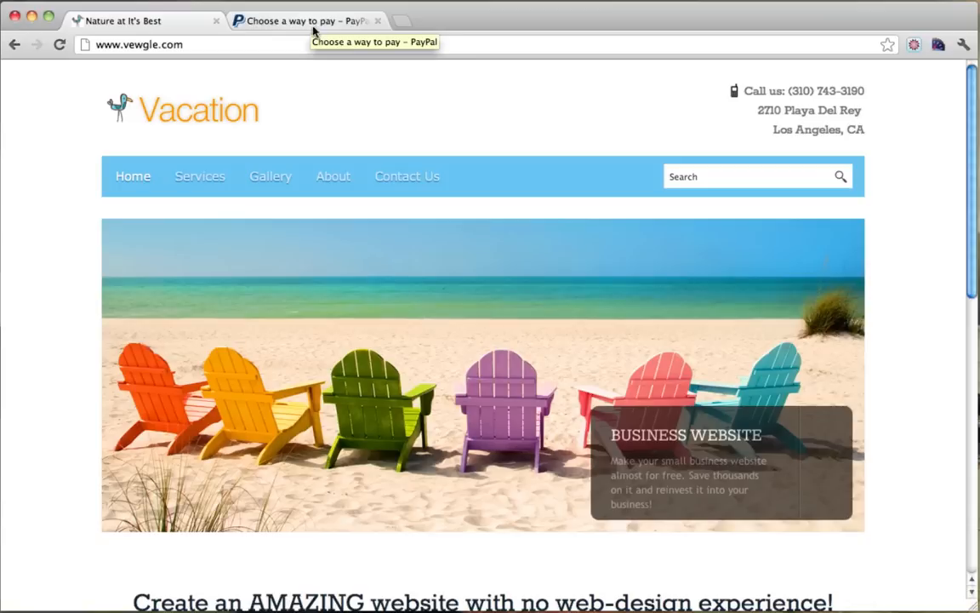
Scroll the Business Website banner and highlight the 'Create an AMAZING website' headline
scroll(462, 176, "down", 5)
scroll(463, 175, "down", 5)
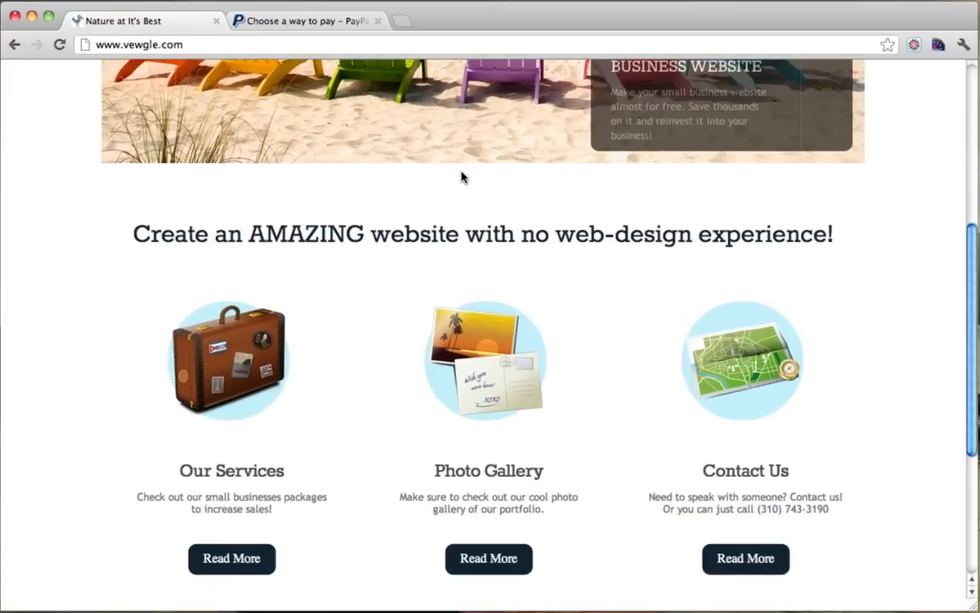
scroll(462, 175, "up", 2)
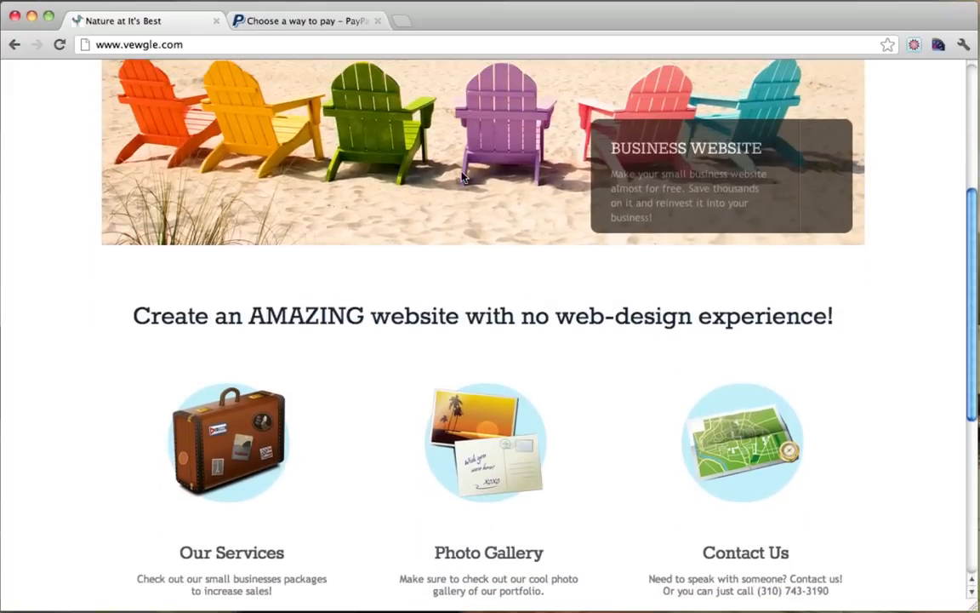
scroll(462, 175, "up", 4)
scroll(462, 175, "down", 4)
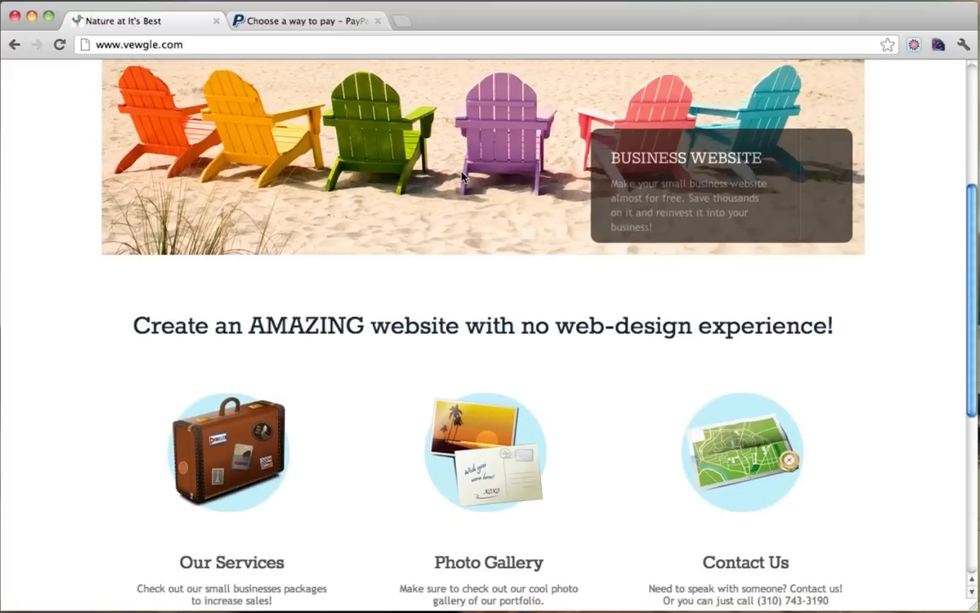
scroll(462, 175, "up", 2)
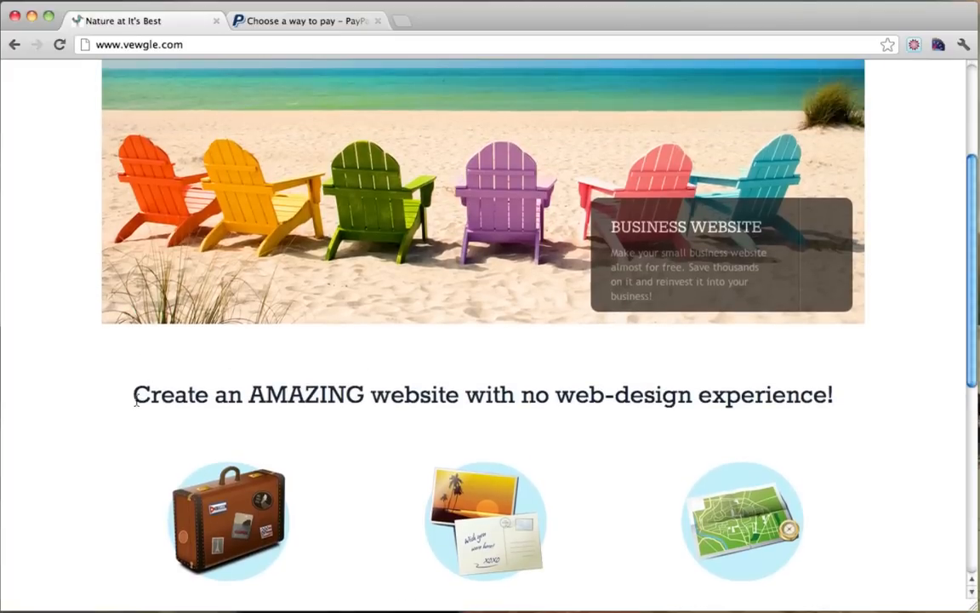
left_click_drag(134, 394, 834, 396)
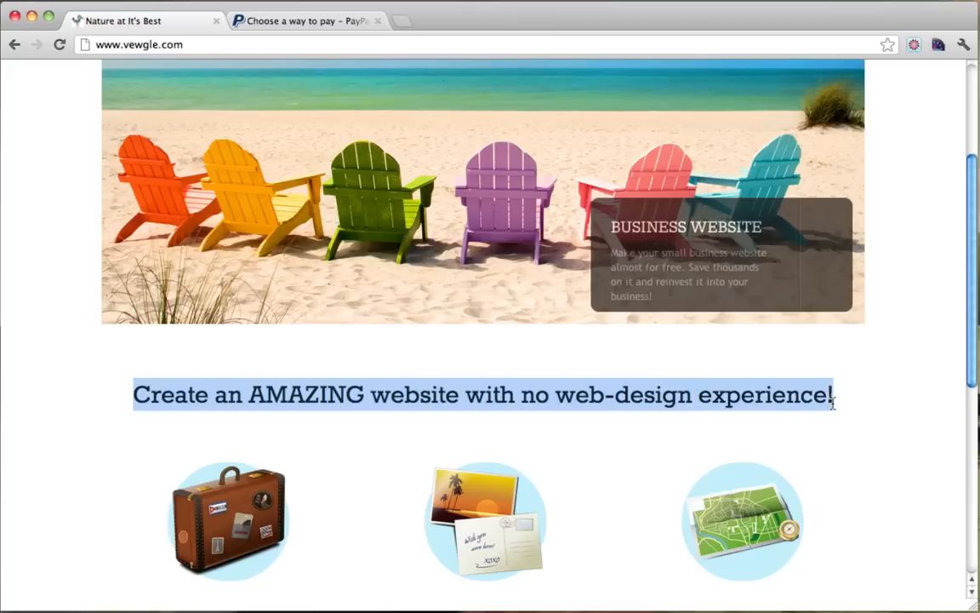
left_click(833, 403)
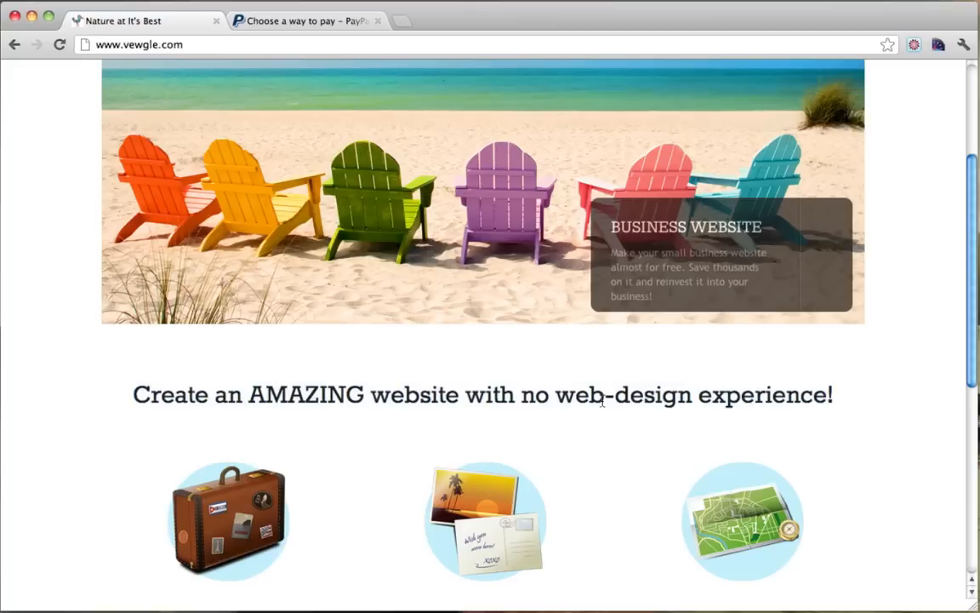
scroll(602, 400, "down", 5)
scroll(602, 400, "up", 5)
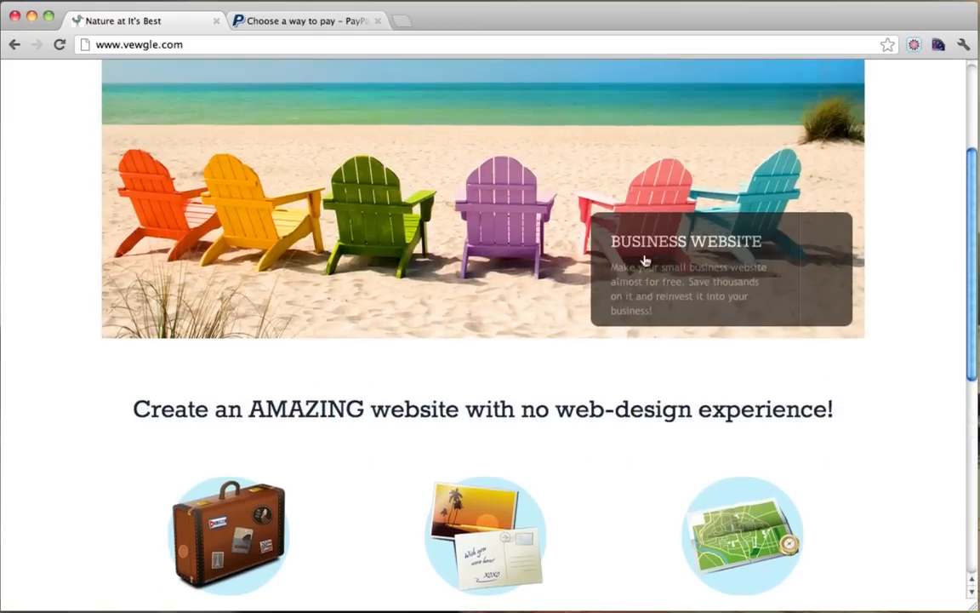
scroll(606, 304, "up", 3)
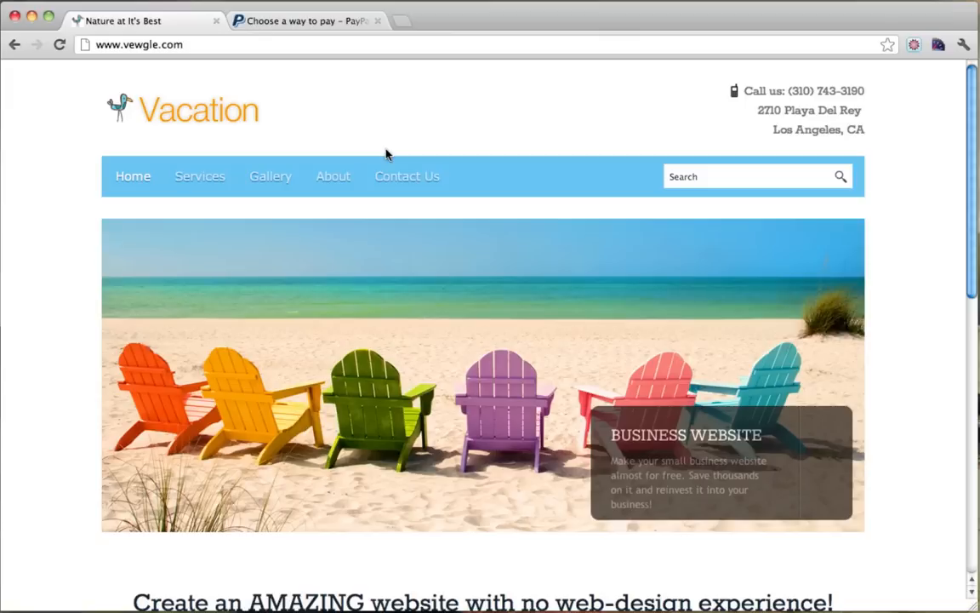
Paste the Notable WordPress Users address into the second tab and load the showcase
left_click(304, 20)
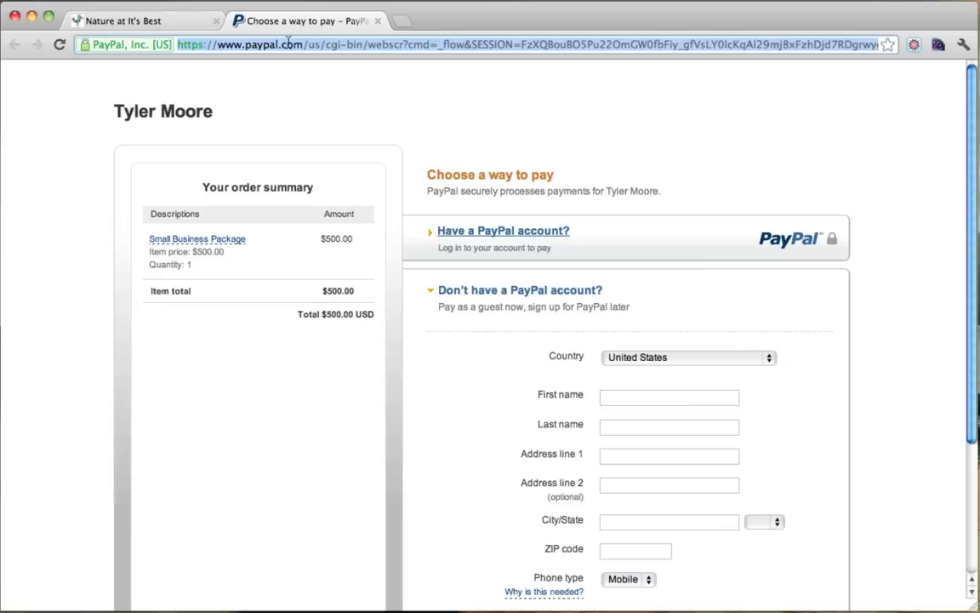
type("http://en.wordpress.com/notable-users/")
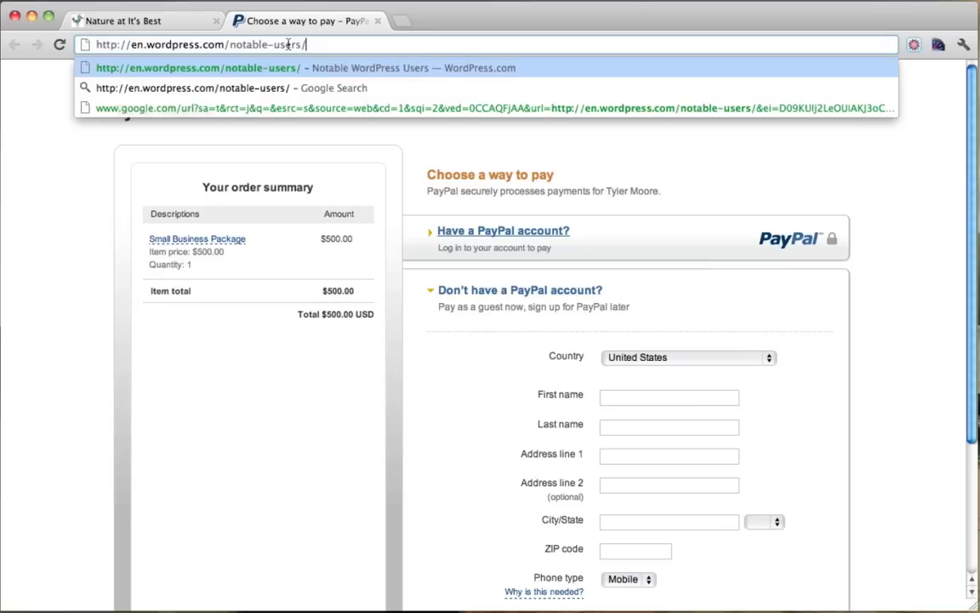
key("Return")
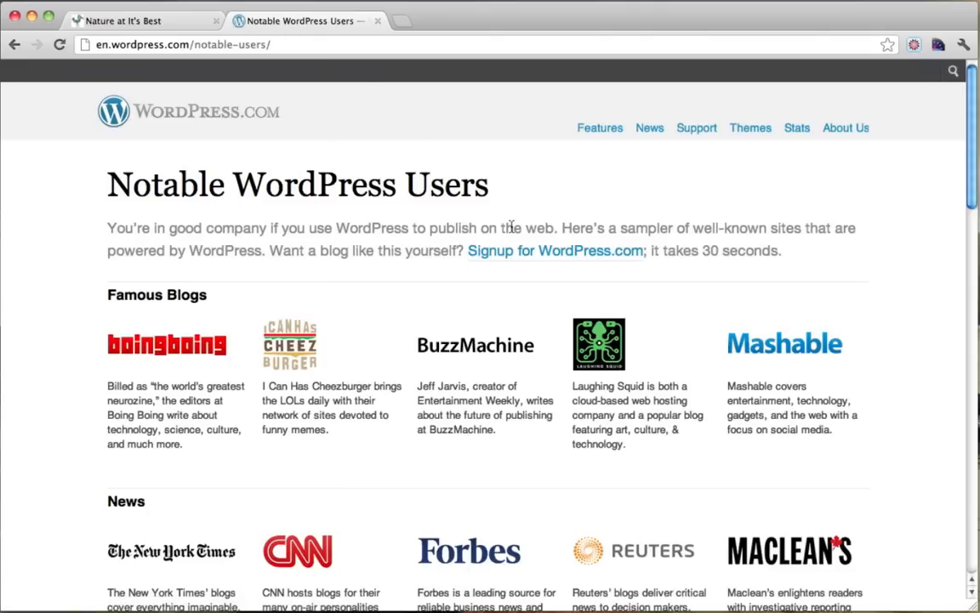
scroll(510, 226, "down", 2)
scroll(511, 225, "up", 2)
scroll(331, 305, "down", 2)
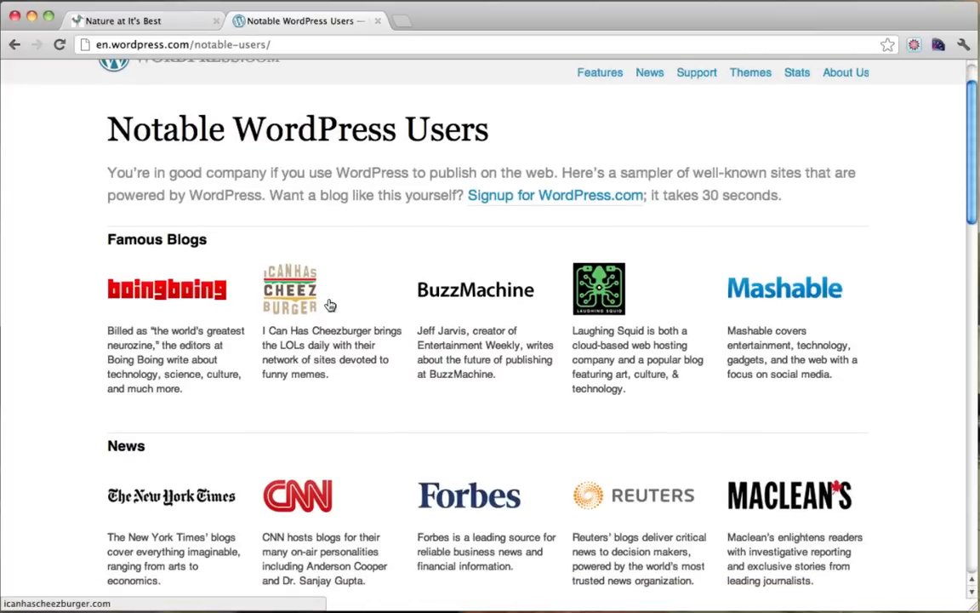
scroll(331, 305, "down", 3)
scroll(330, 305, "up", 4)
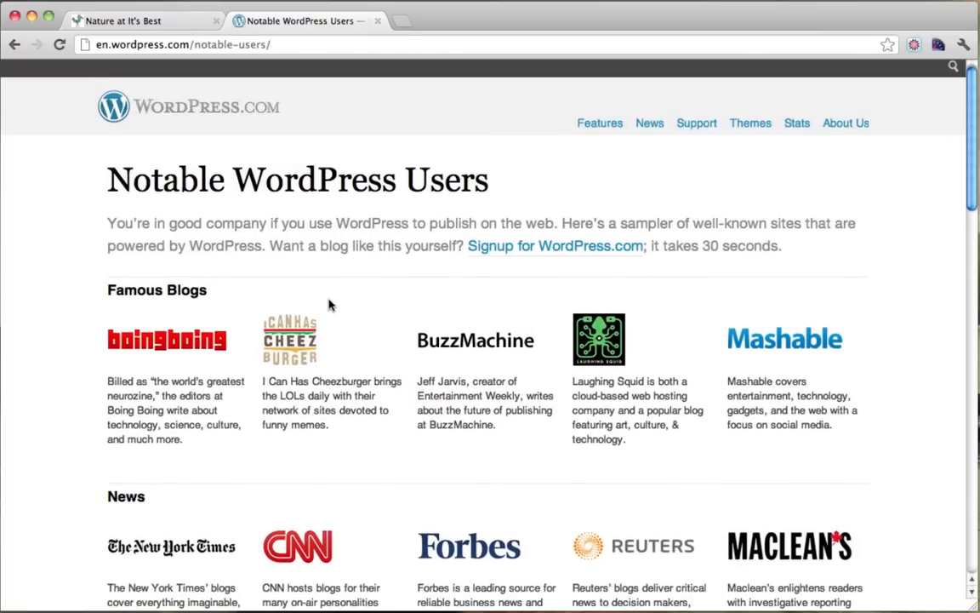
Scroll the Notable WordPress Users showcase to its footer and back, then return to Vacation
left_click(158, 24)
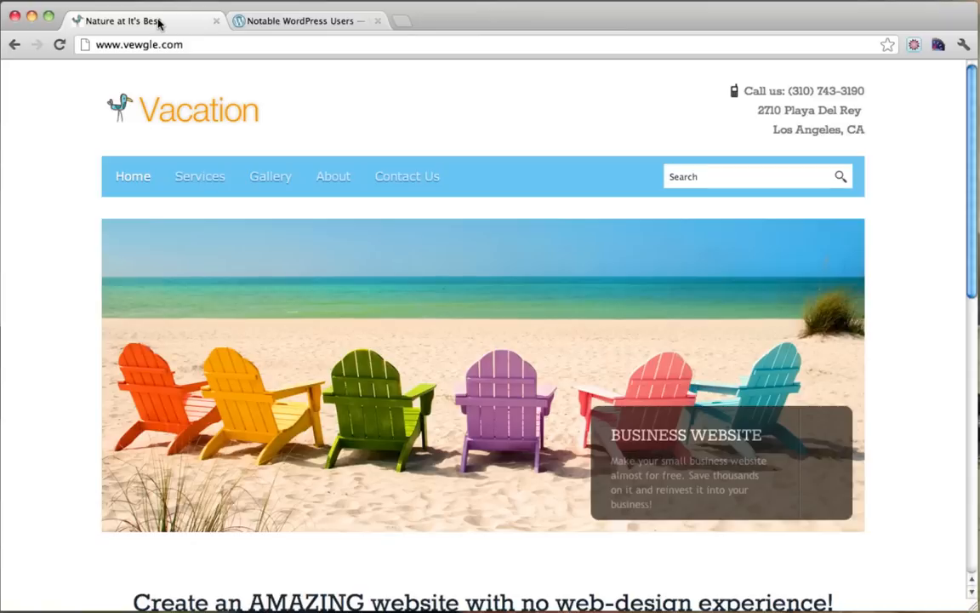
left_click(304, 28)
left_click(181, 23)
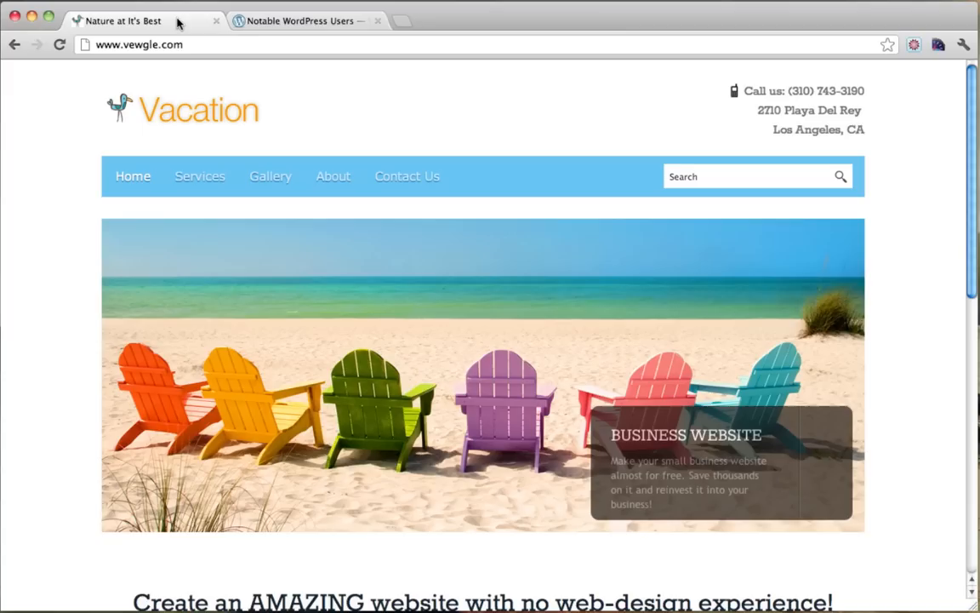
left_click(271, 23)
scroll(466, 295, "down", 5)
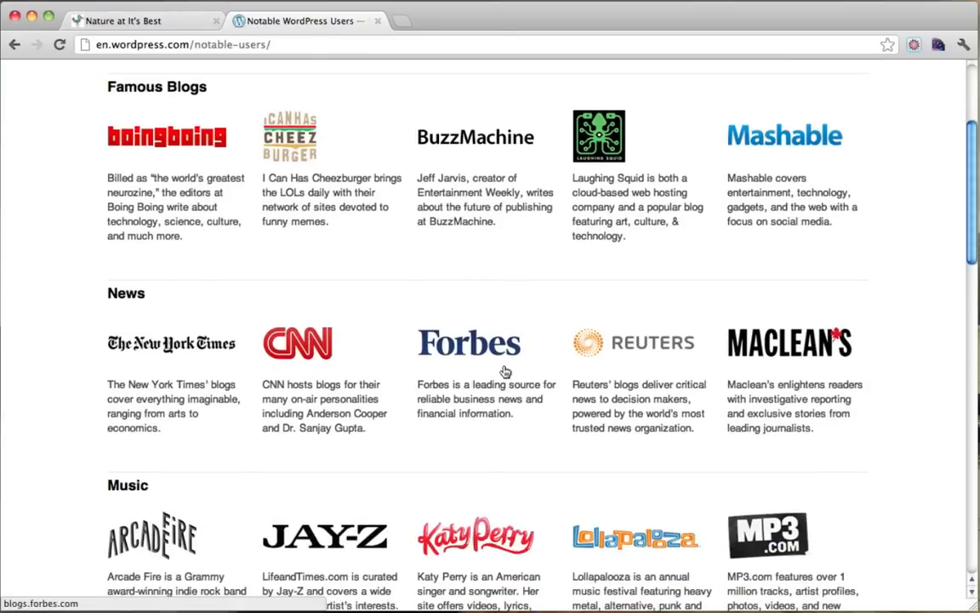
scroll(504, 372, "down", 3)
scroll(502, 425, "down", 1)
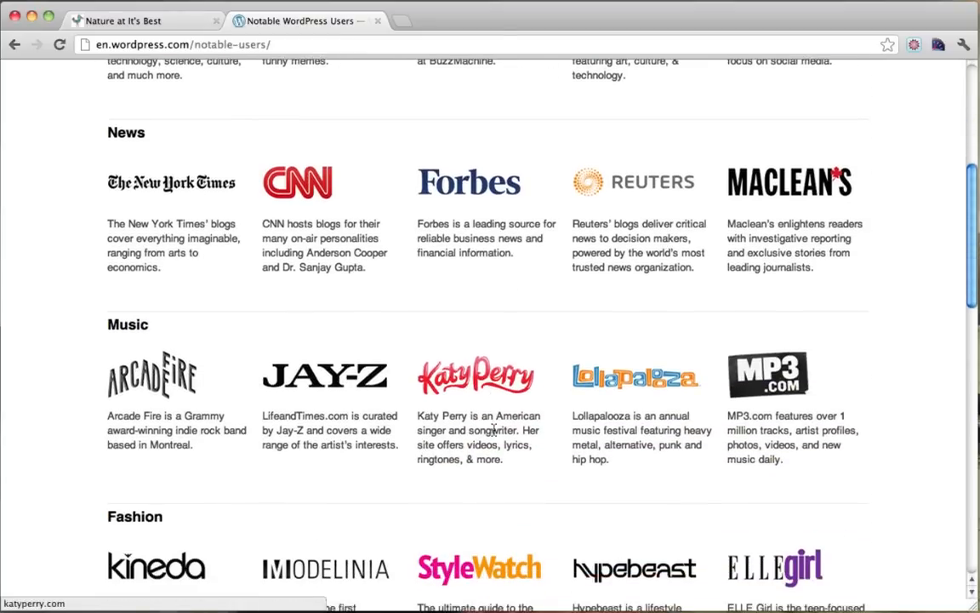
scroll(368, 409, "down", 20)
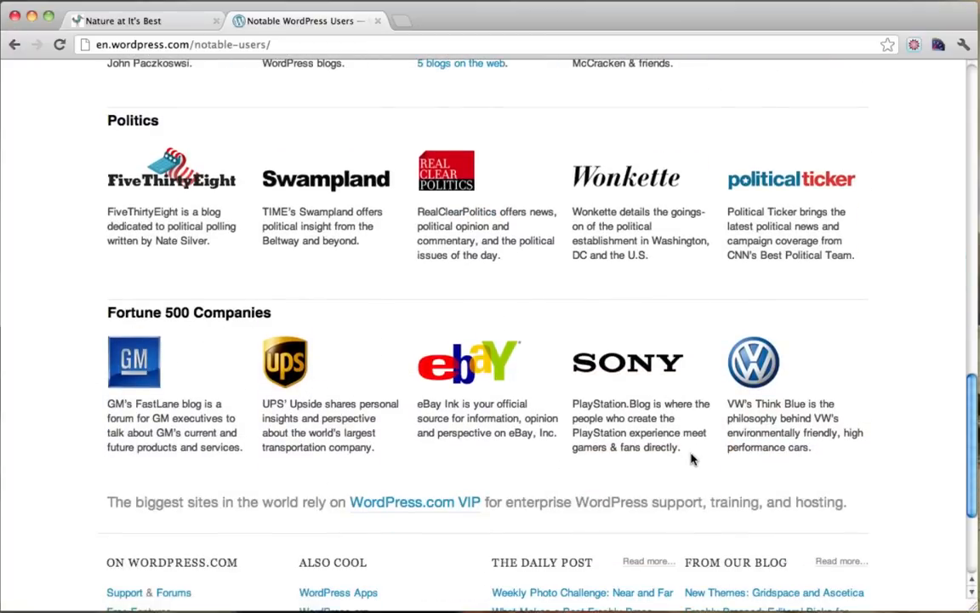
scroll(691, 460, "down", 5)
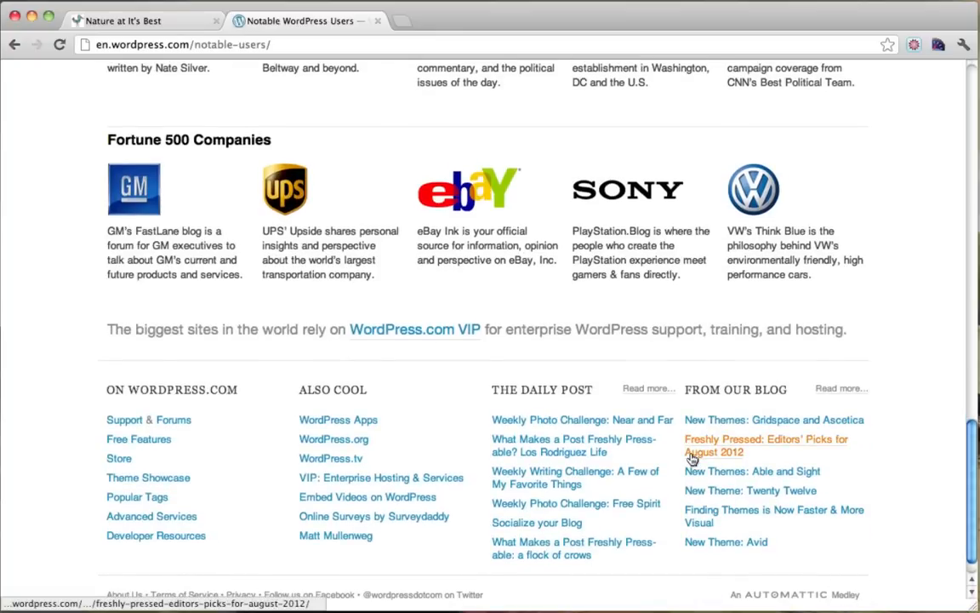
scroll(691, 460, "up", 10)
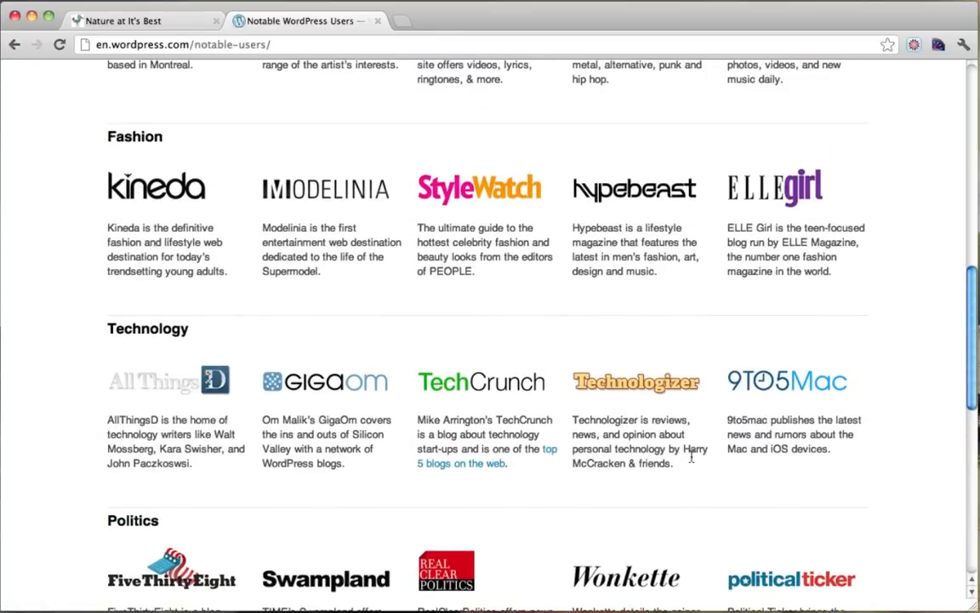
scroll(691, 458, "up", 15)
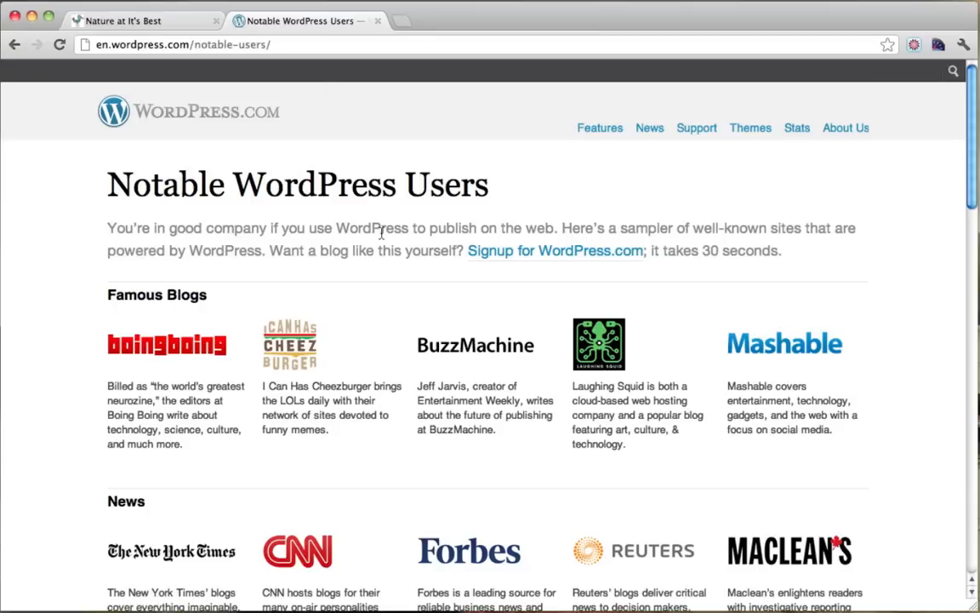
left_click(155, 23)
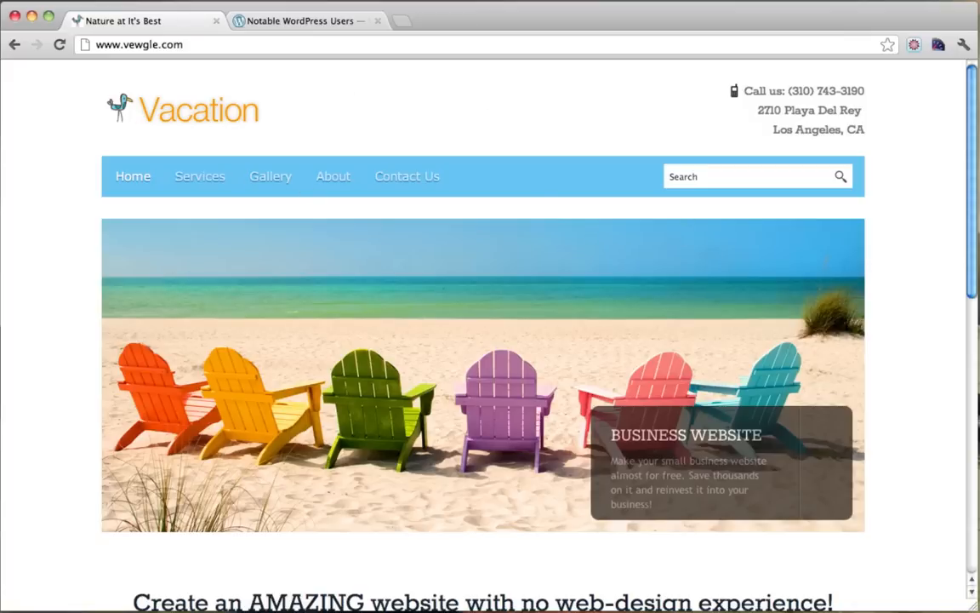
Open the Vacation site's Contact Us page and scroll through its form
scroll(917, 273, "down", 2)
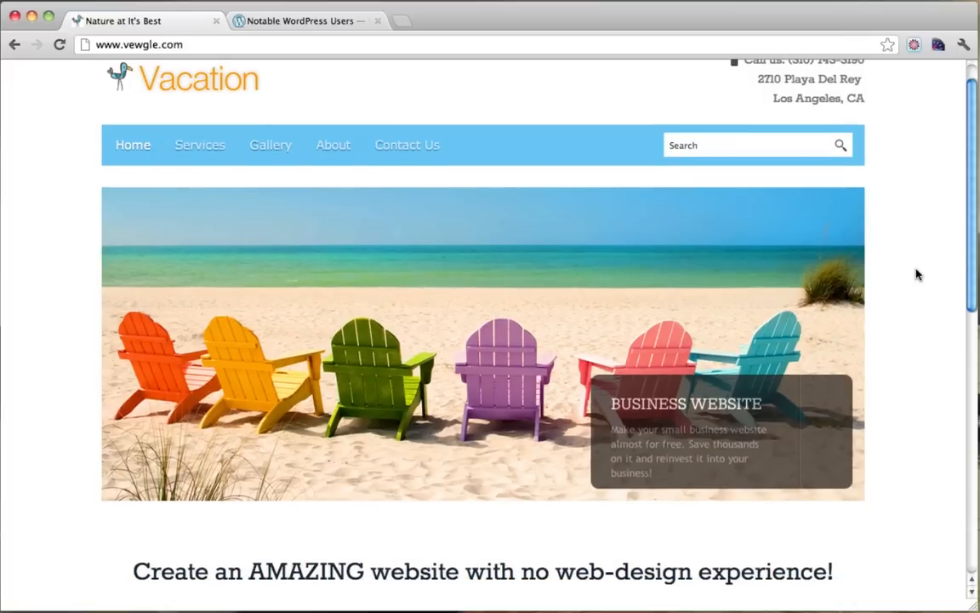
scroll(885, 264, "up", 2)
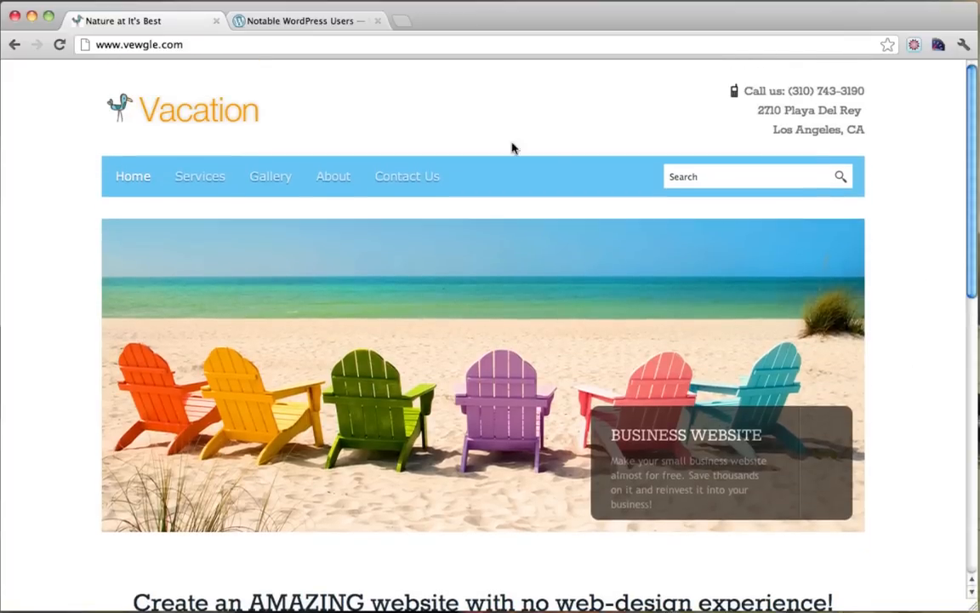
left_click(414, 183)
scroll(442, 238, "down", 3)
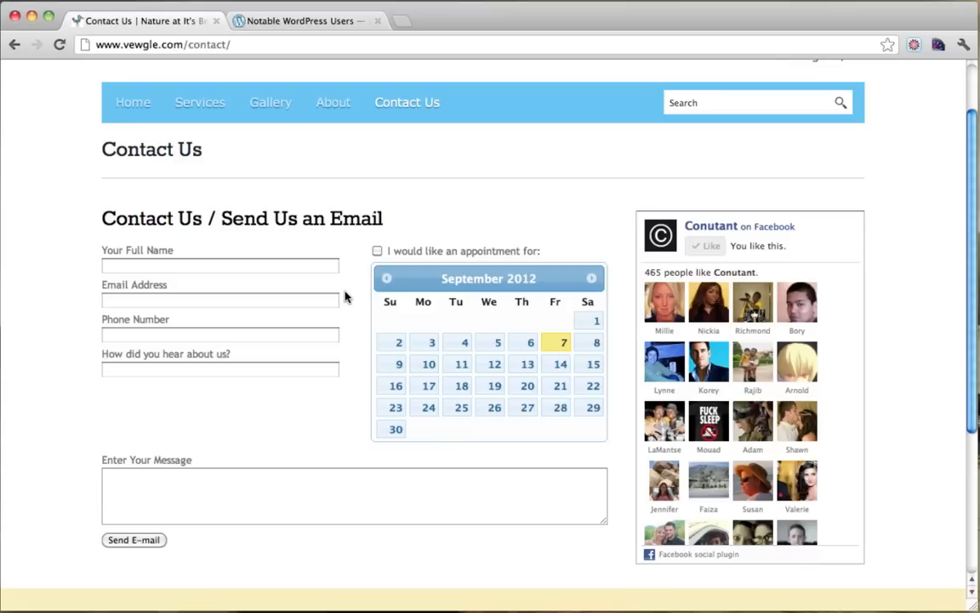
scroll(345, 296, "up", 2)
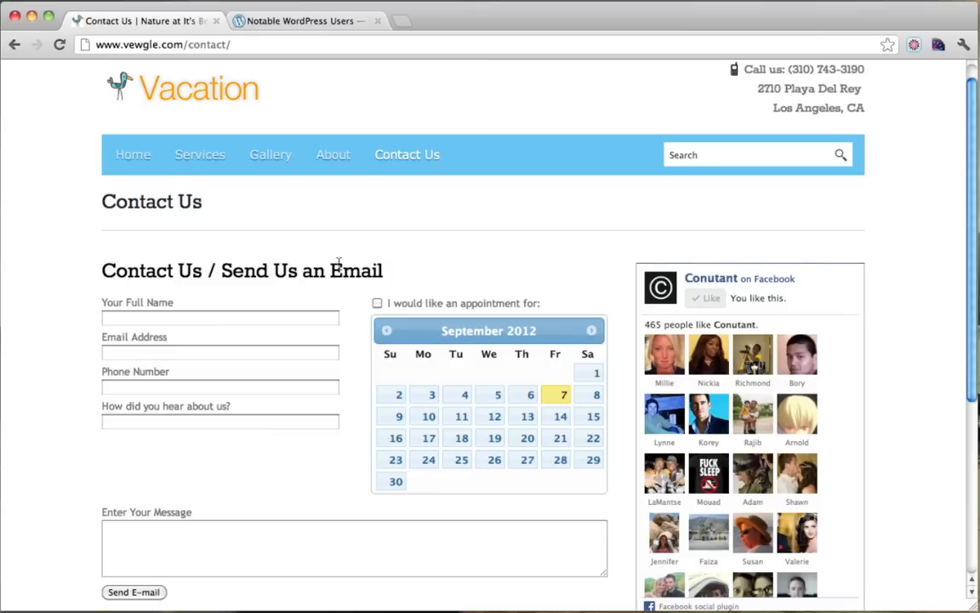
Return to the Vacation home page and select, then deselect, the site's web address
left_click(132, 157)
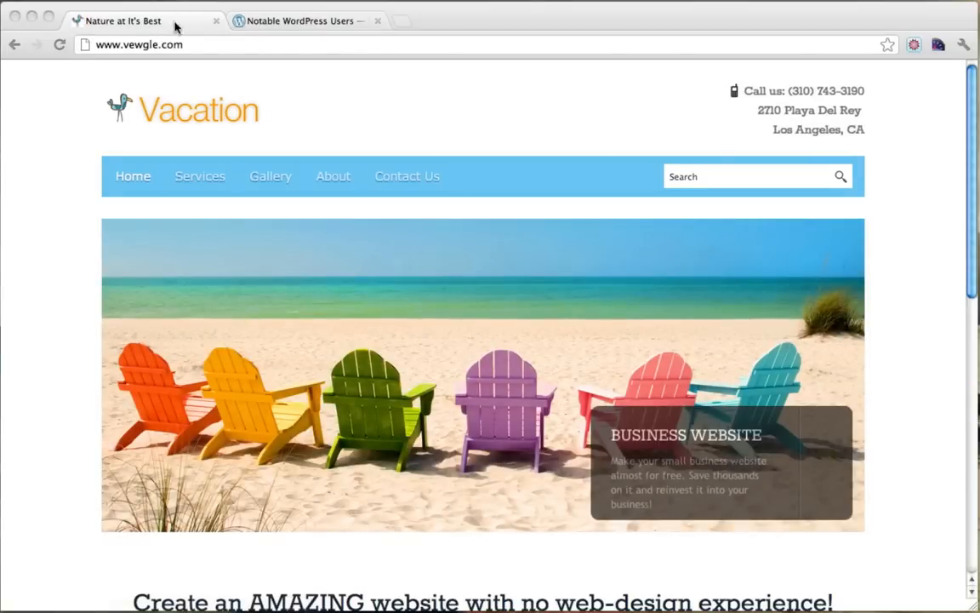
left_click(204, 44)
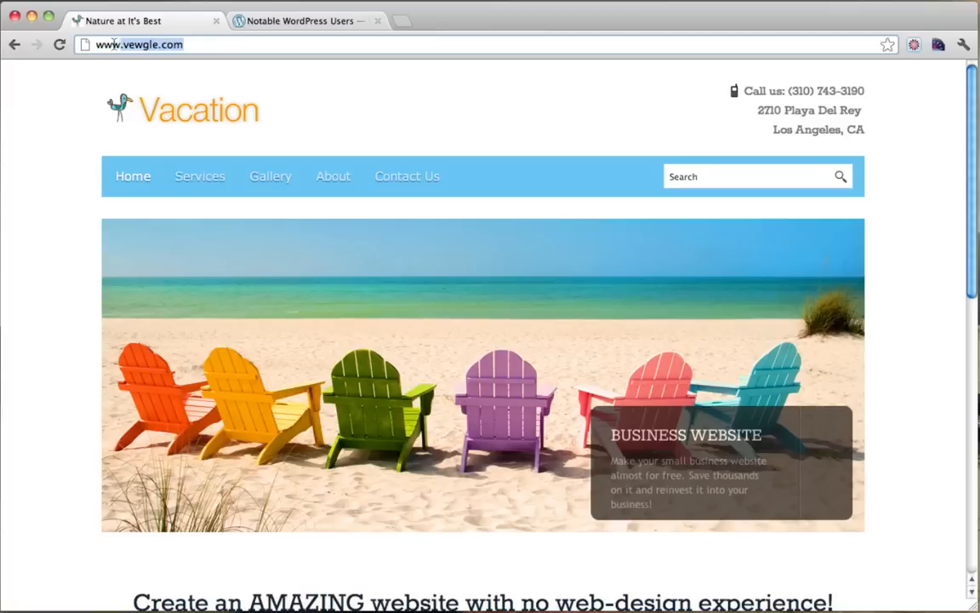
left_click(200, 44)
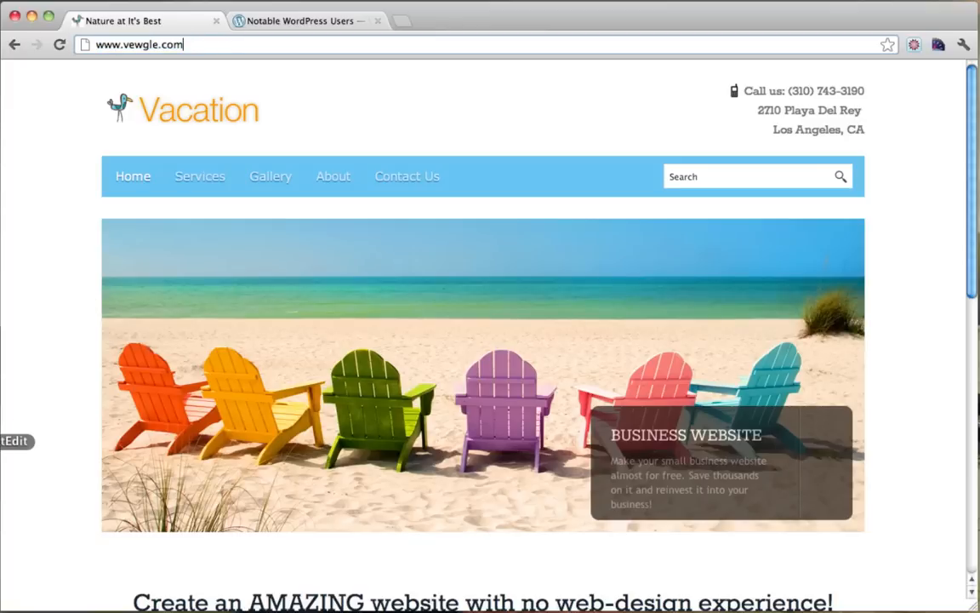
Start a new TextEdit note with enlarged 'Domain Name' text and a 'Hosting' line below it
left_click(2, 441)
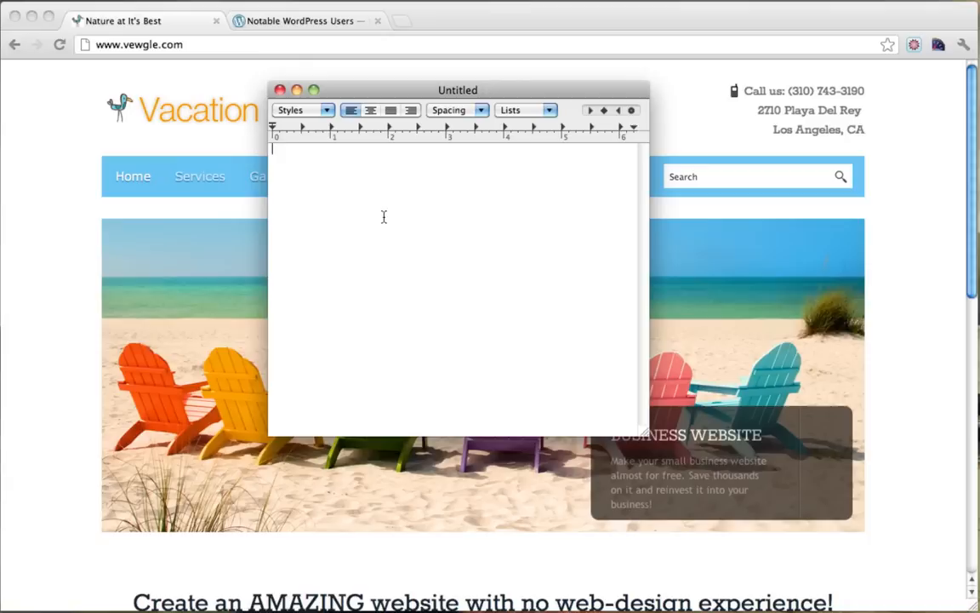
type("Domain Name")
left_click_drag(424, 174, 134, 112)
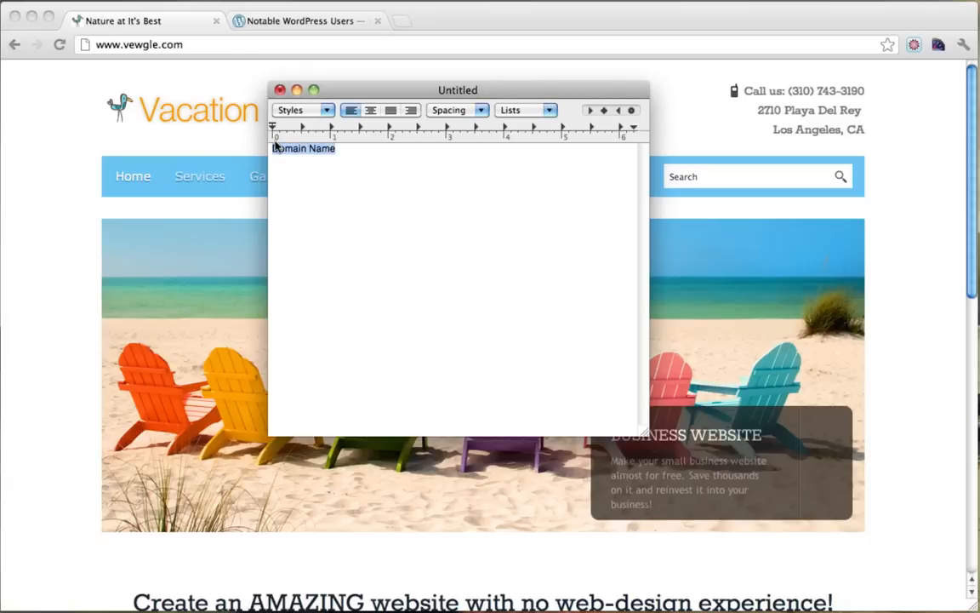
key("super+plus")
key("super+plus")
key("super+plus")
key("super+plus")
key("super+plus")
key("super+plus")
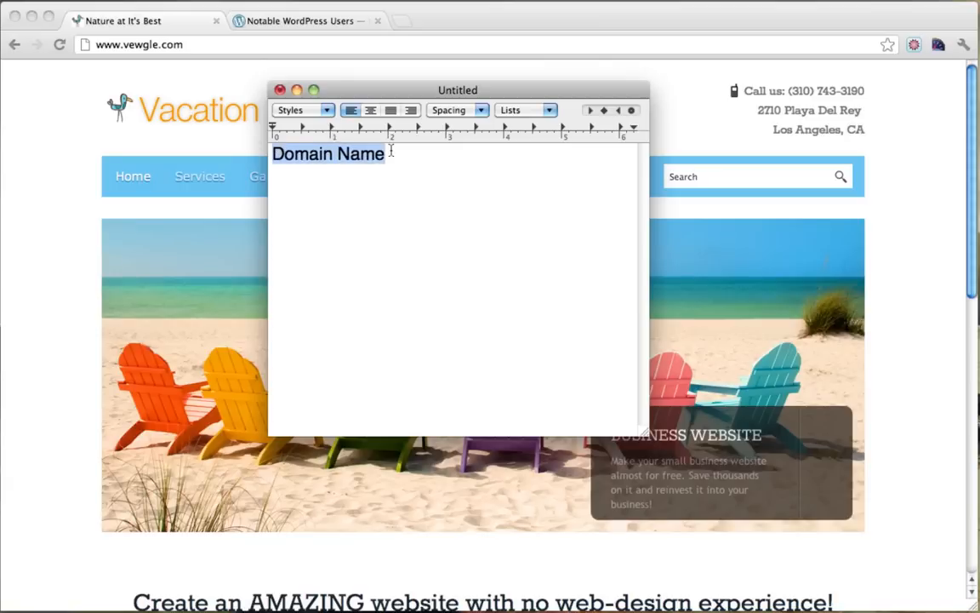
left_click(465, 169)
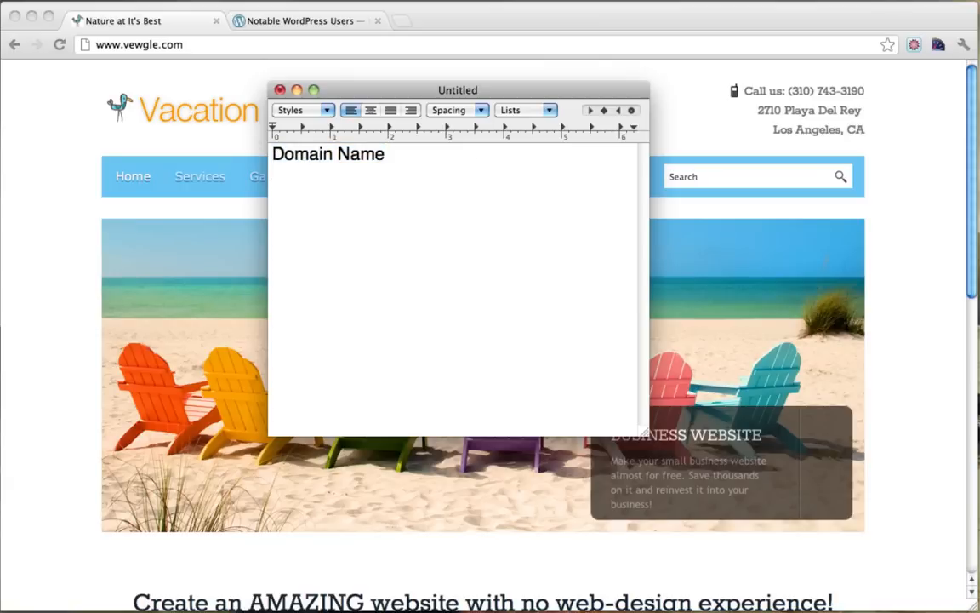
key("Return")
type("Hosting")
Complete the first line as 'Domain Name (YourWebsite.com)', then return to the Vacation site
left_click(457, 151)
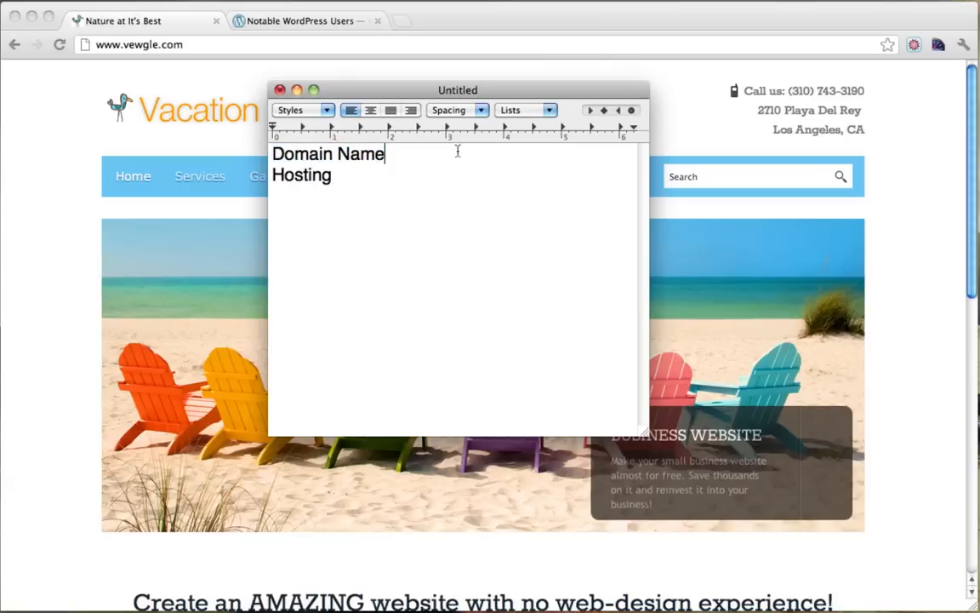
type("(Web")
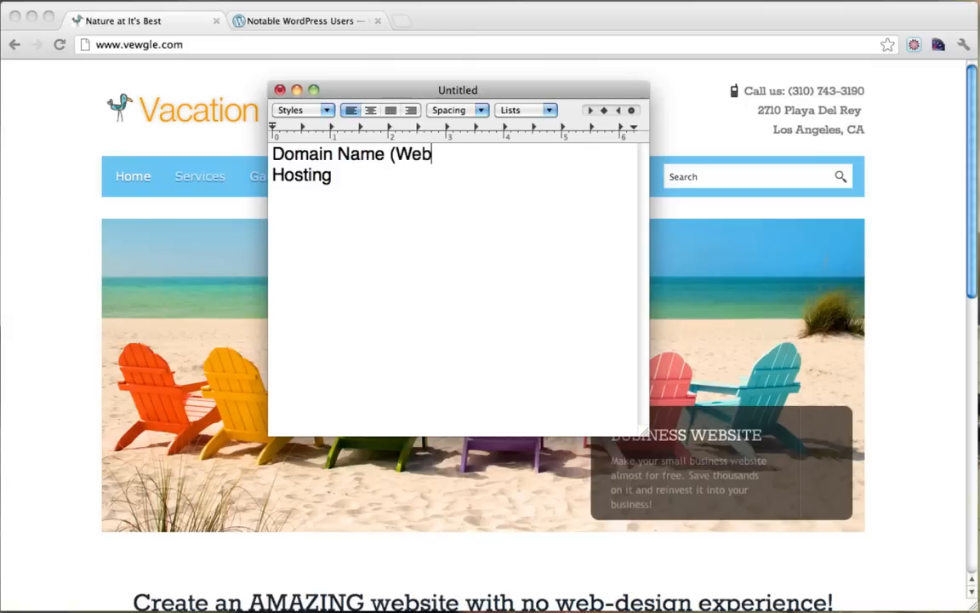
key("BackSpace")
key("BackSpace")
key("BackSpace")
type("YourW")
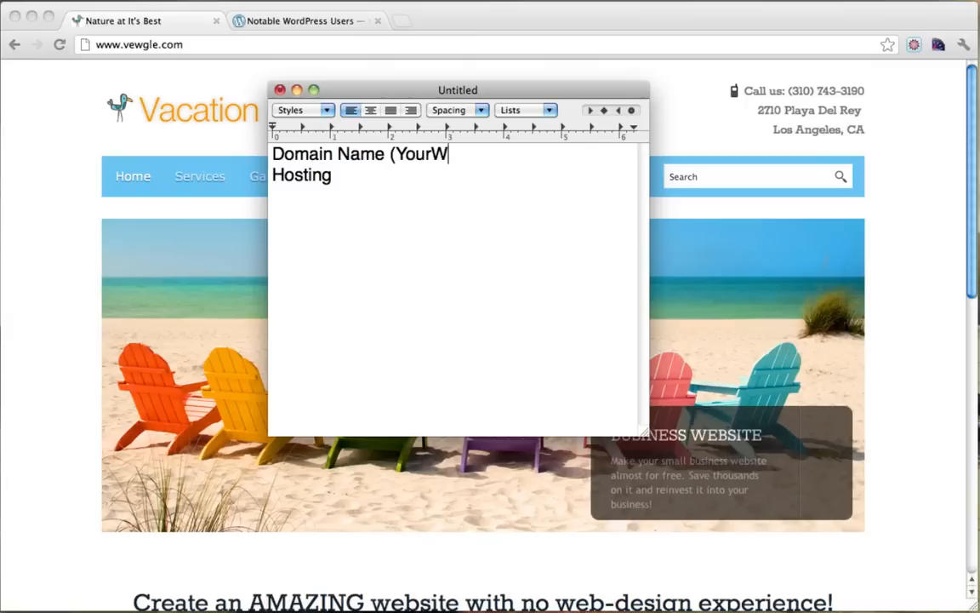
type("ebsite.com_")
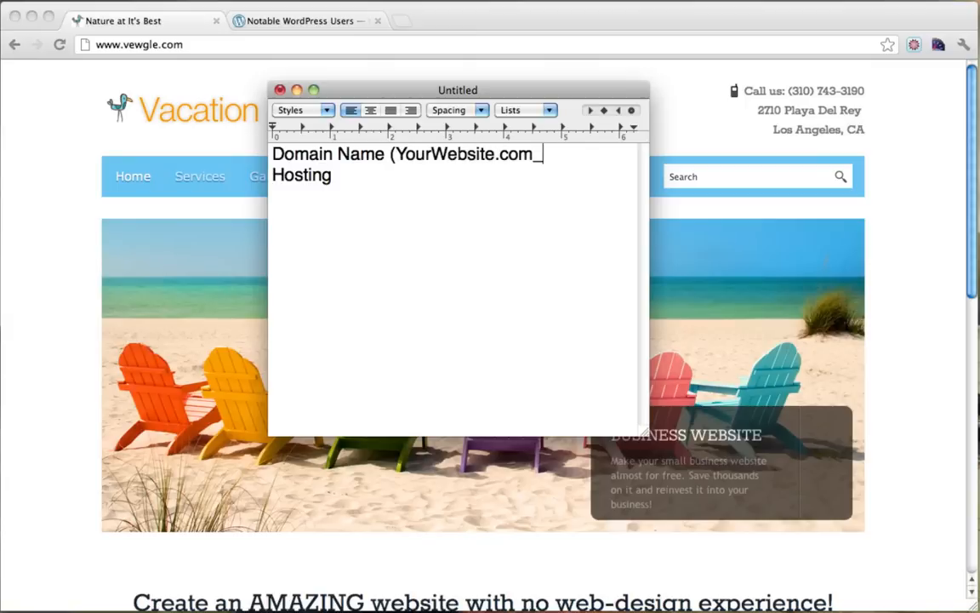
key("BackSpace")
type(")")
left_click(41, 255)
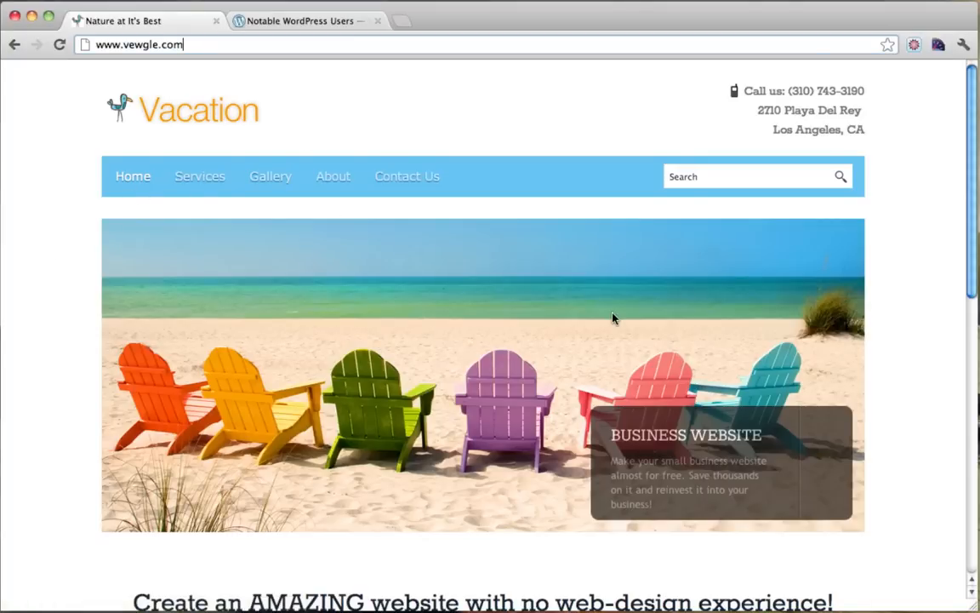
Scroll the Vacation home page and briefly highlight part of the AMAZING website headline
scroll(439, 440, "down", 3)
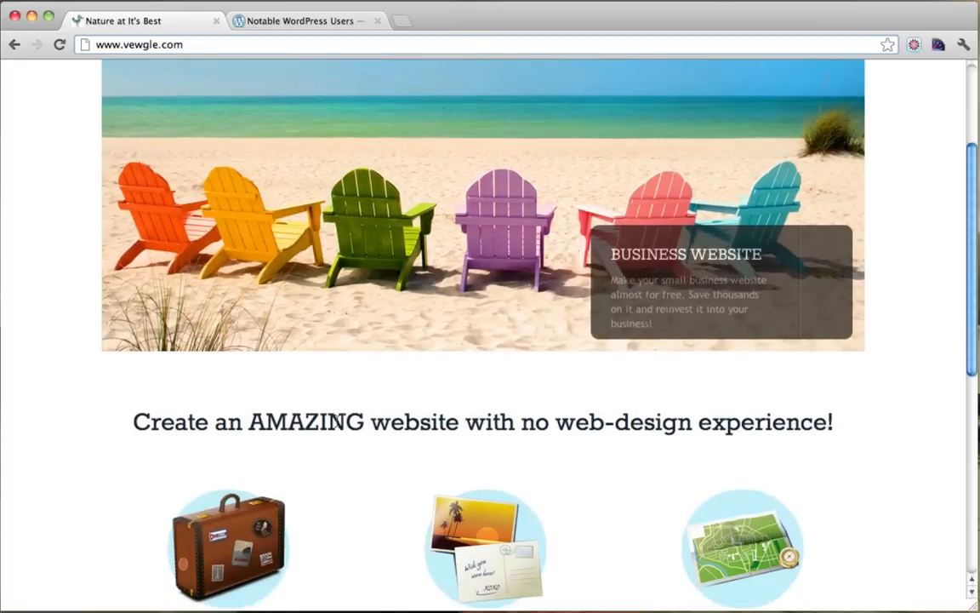
left_click_drag(342, 421, 516, 419)
left_click(516, 420)
scroll(516, 421, "up", 3)
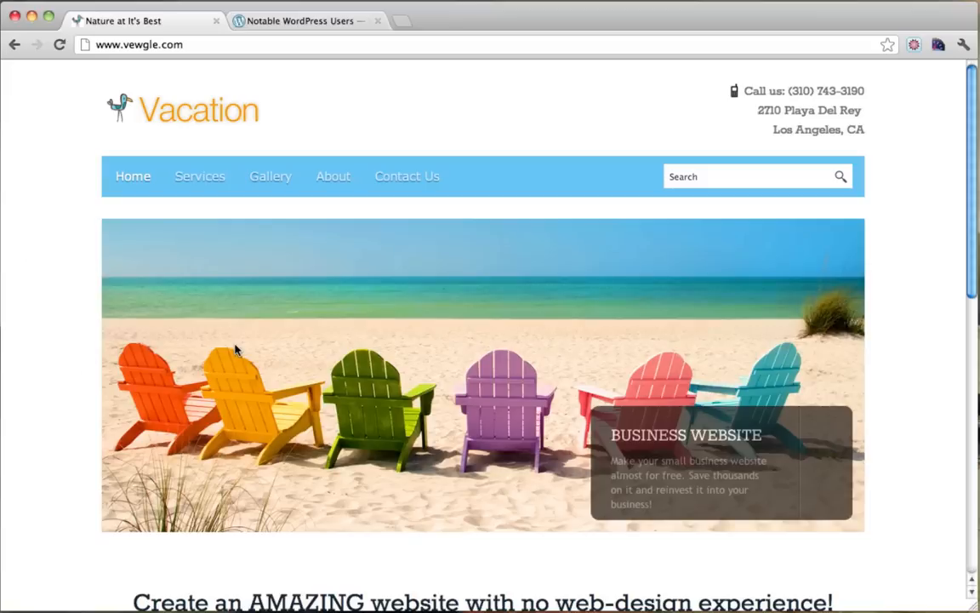
left_click(315, 26)
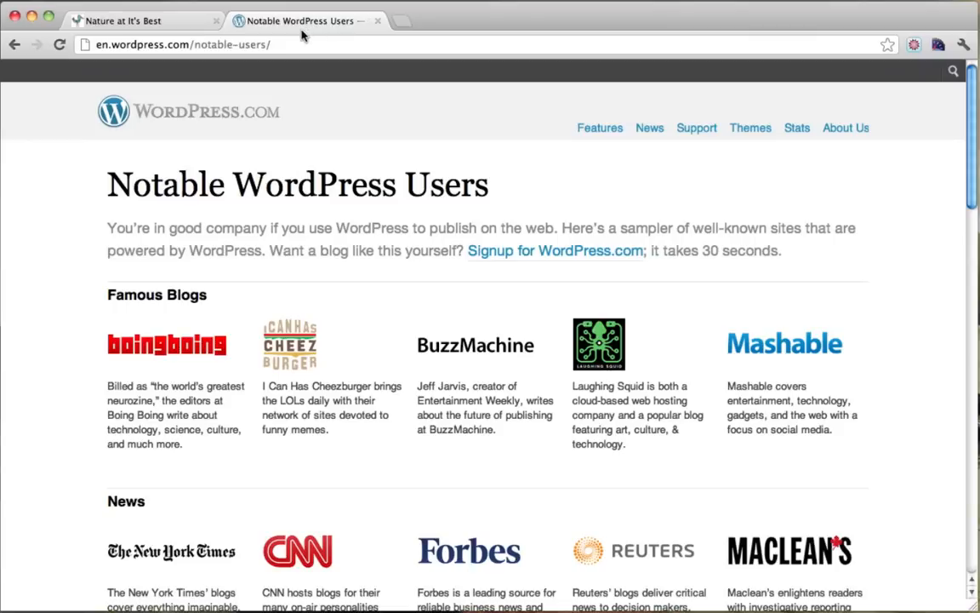
left_click(294, 43)
type("www.google")
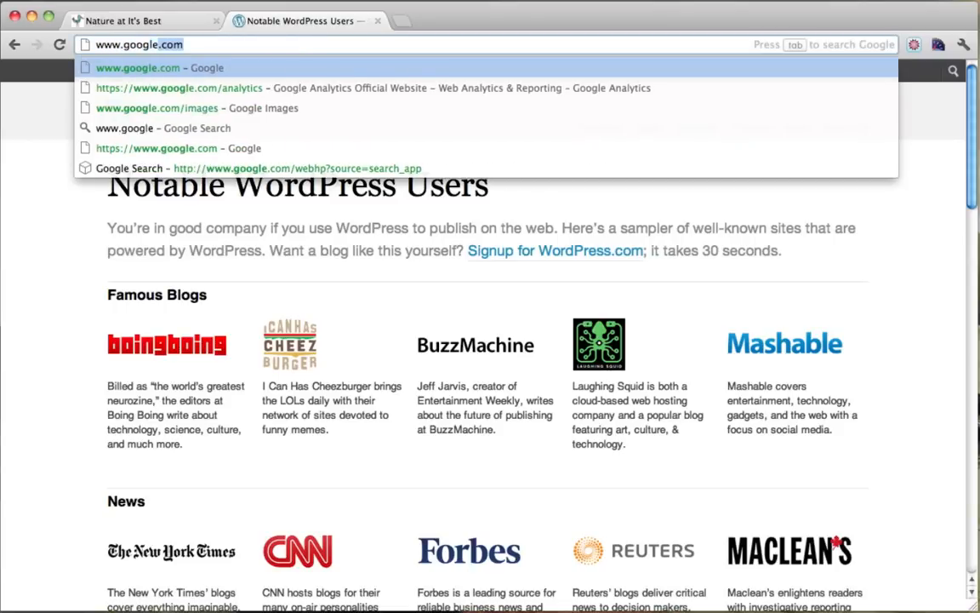
type(".com")
key("Return")
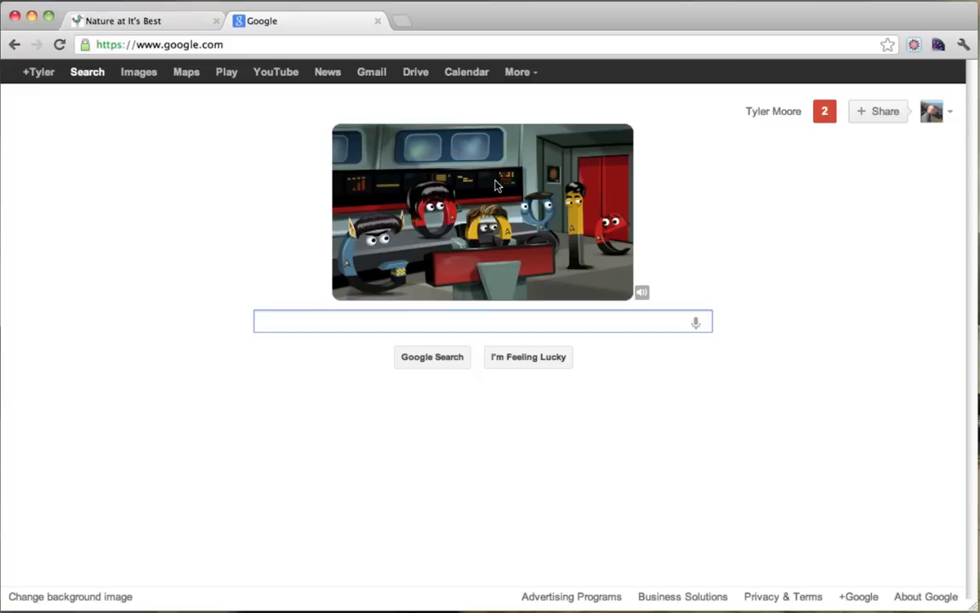
left_click(243, 46)
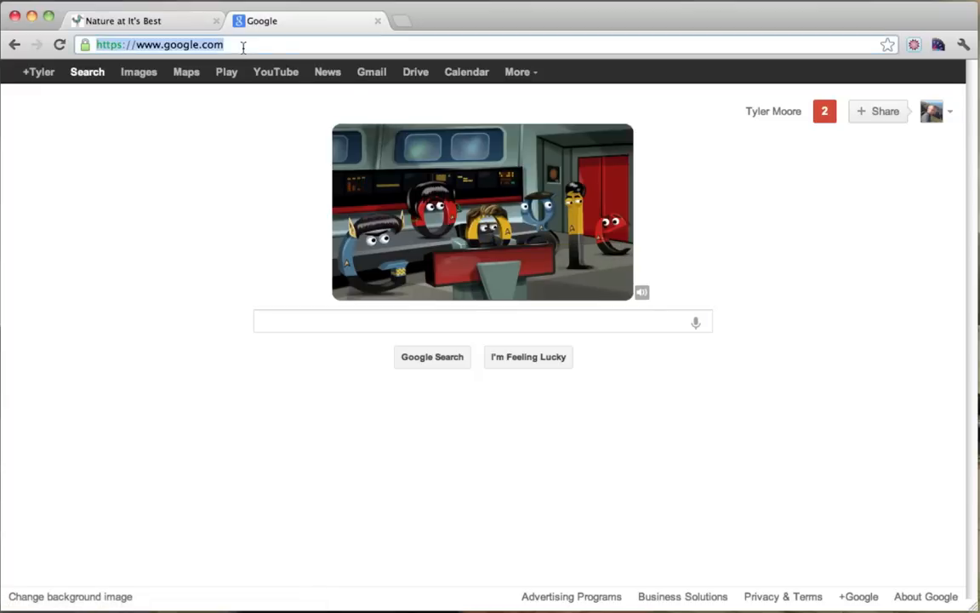
left_click_drag(228, 46, 103, 57)
left_click(143, 22)
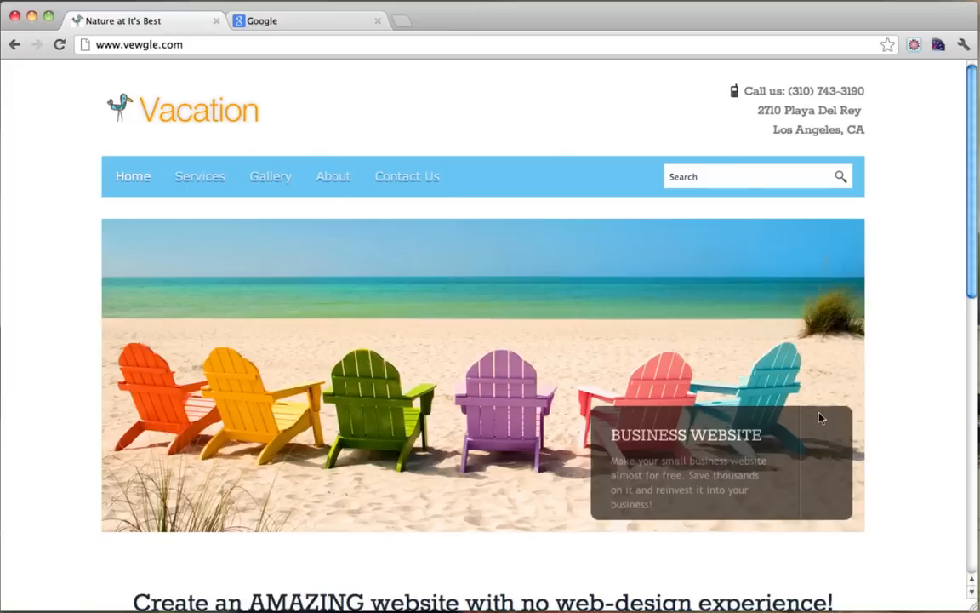
scroll(844, 284, "down", 1)
Bring the TextEdit notes forward and add an 'Install Wordpress' line below Hosting
scroll(844, 283, "down", 3)
scroll(842, 280, "up", 4)
left_click(2, 441)
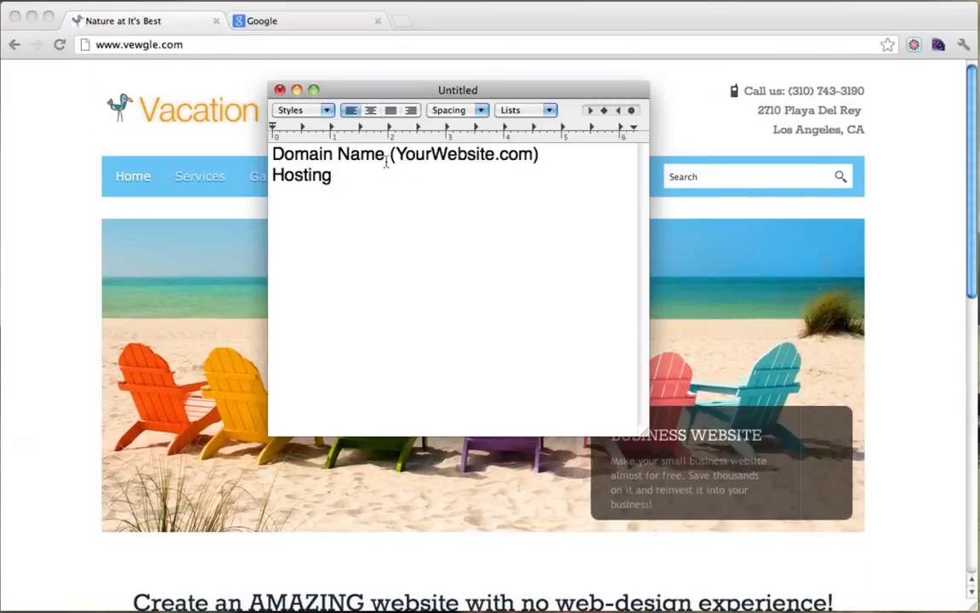
left_click_drag(324, 151, 547, 149)
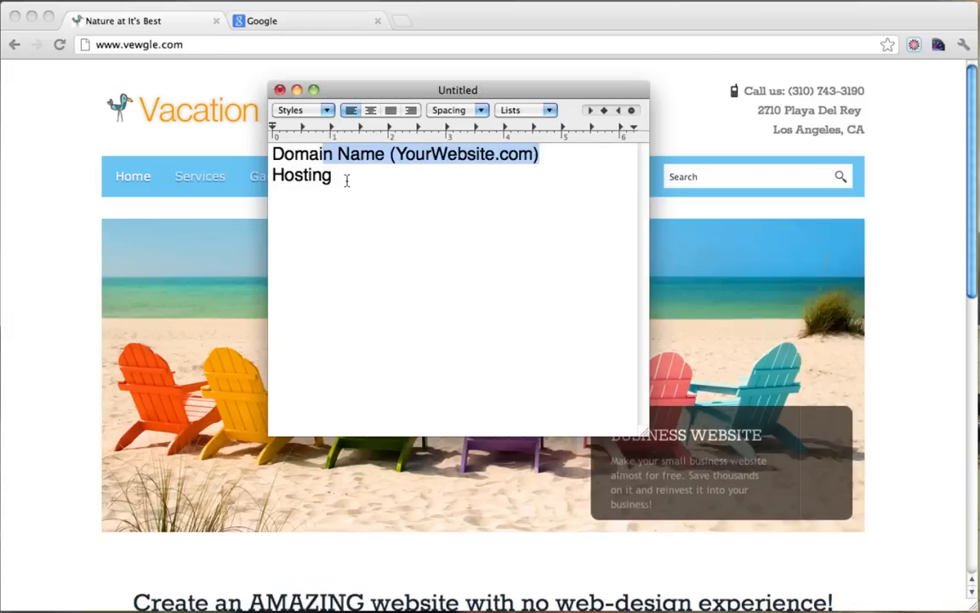
left_click_drag(347, 182, 233, 181)
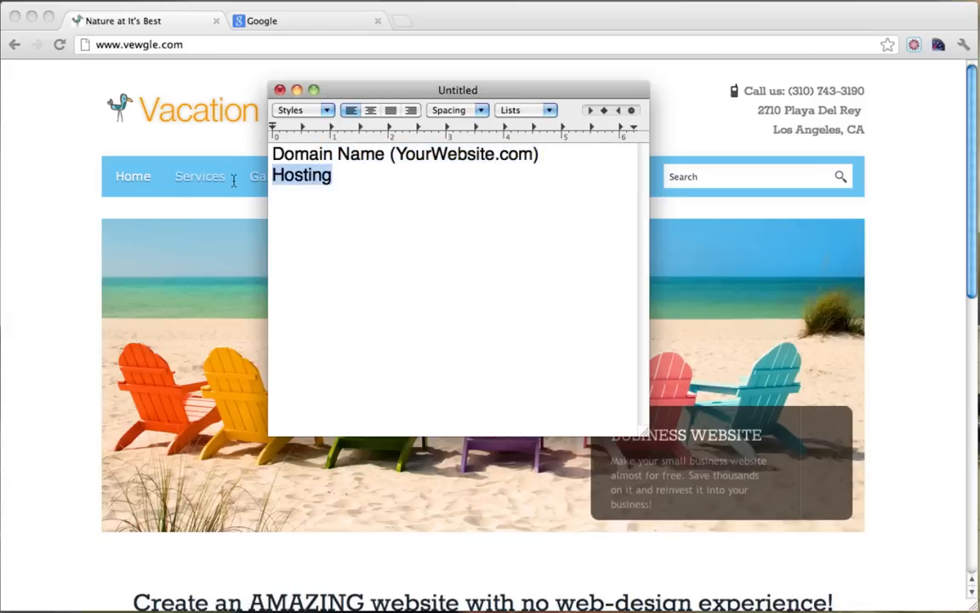
left_click(413, 185)
left_click_drag(426, 94, 693, 195)
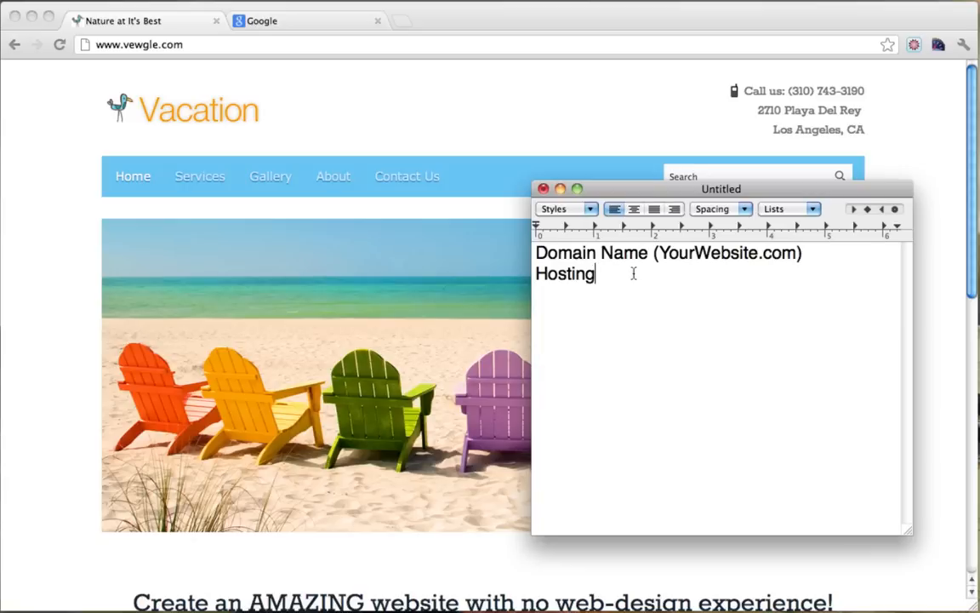
key("Return")
type("Install Wor")
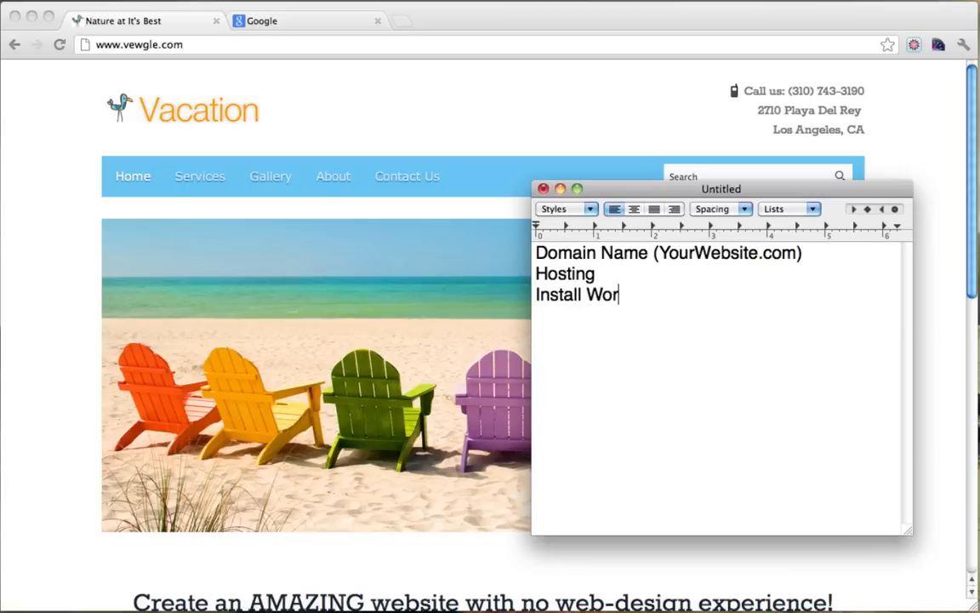
type("dpress")
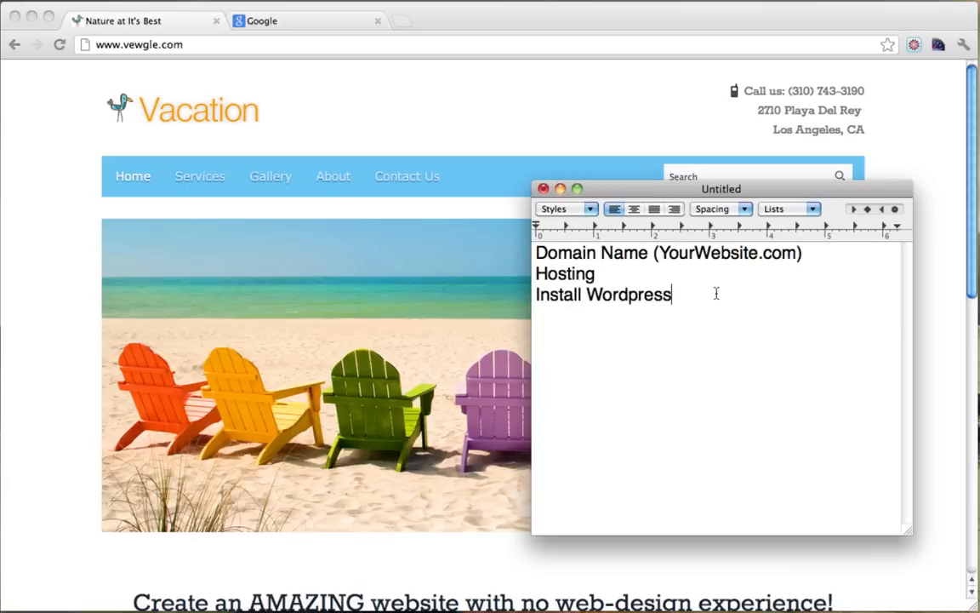
Add the lines 'Setup Website' and 'Advanced Tips' to the outline
key("Return")
type("Setup Website")
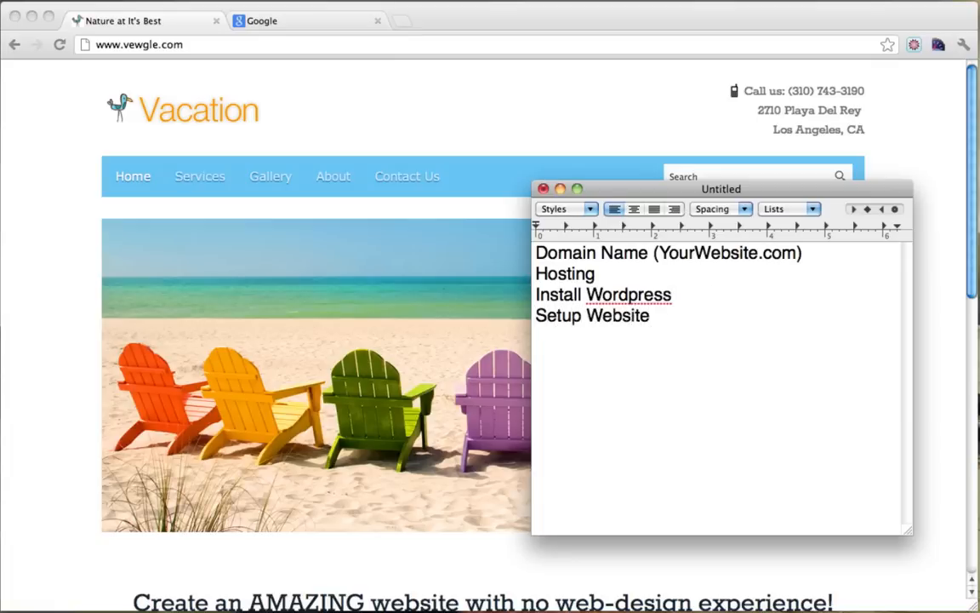
left_click_drag(535, 253, 628, 254)
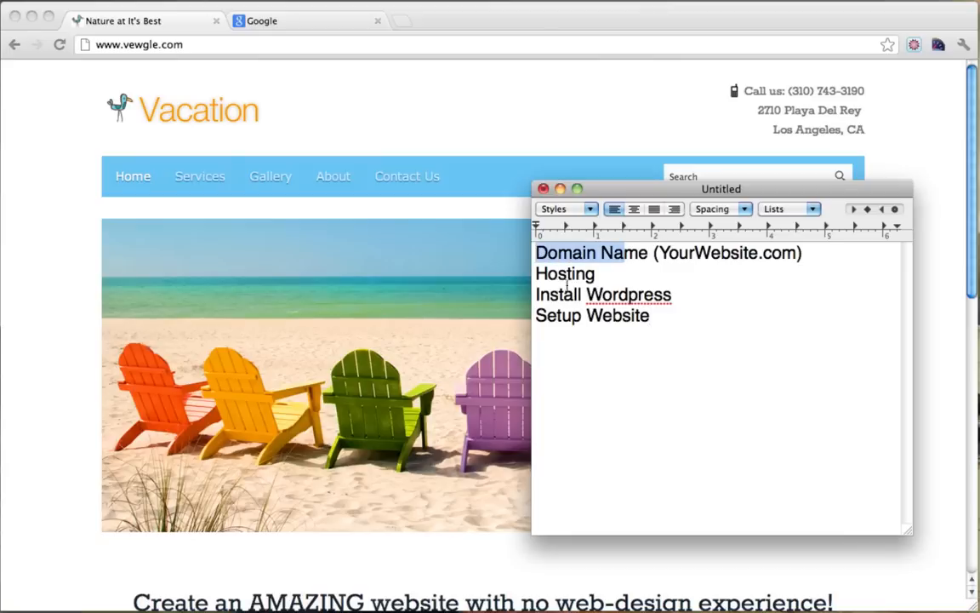
left_click_drag(558, 275, 611, 284)
left_click_drag(682, 297, 527, 296)
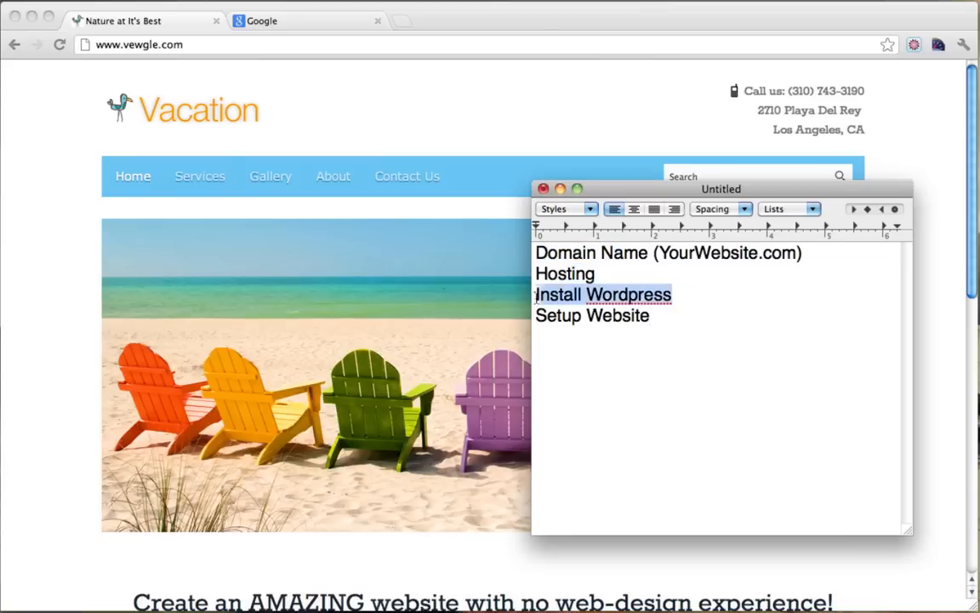
left_click_drag(702, 315, 525, 315)
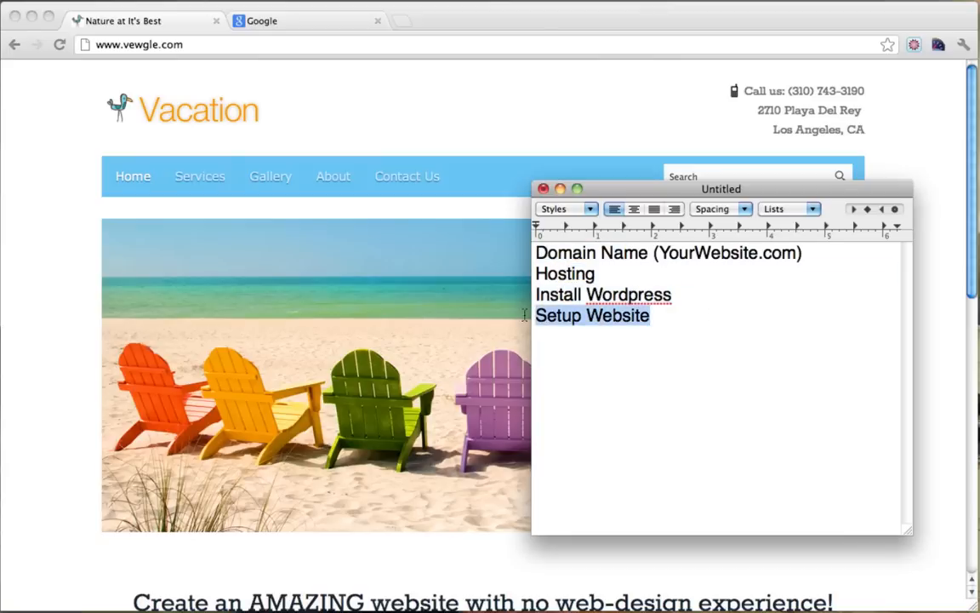
left_click(682, 317)
key("Return")
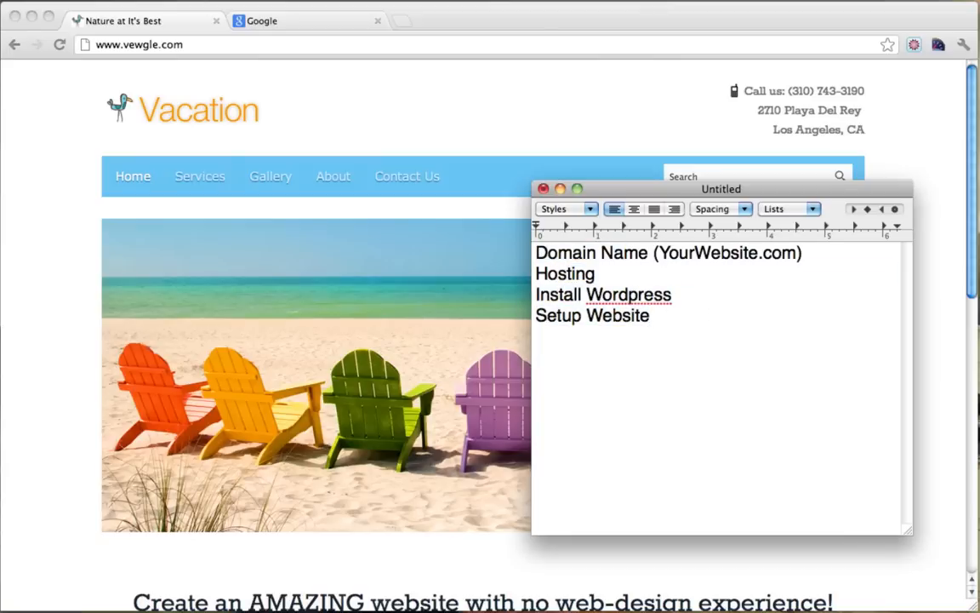
type("Advanced ")
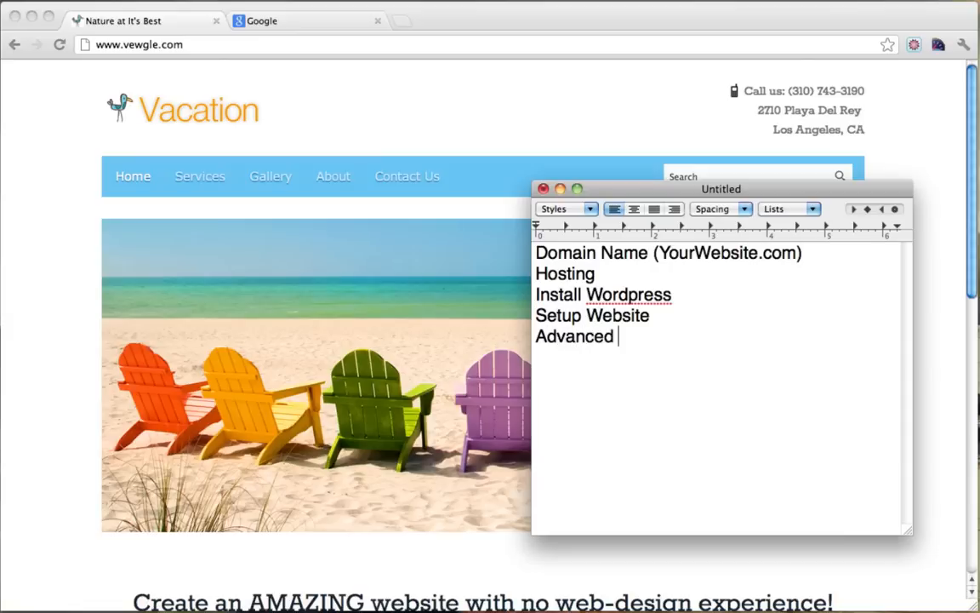
type("Tips")
Review the finished outline, reposition the notes window, and return to the Vacation website
left_click_drag(661, 327, 490, 344)
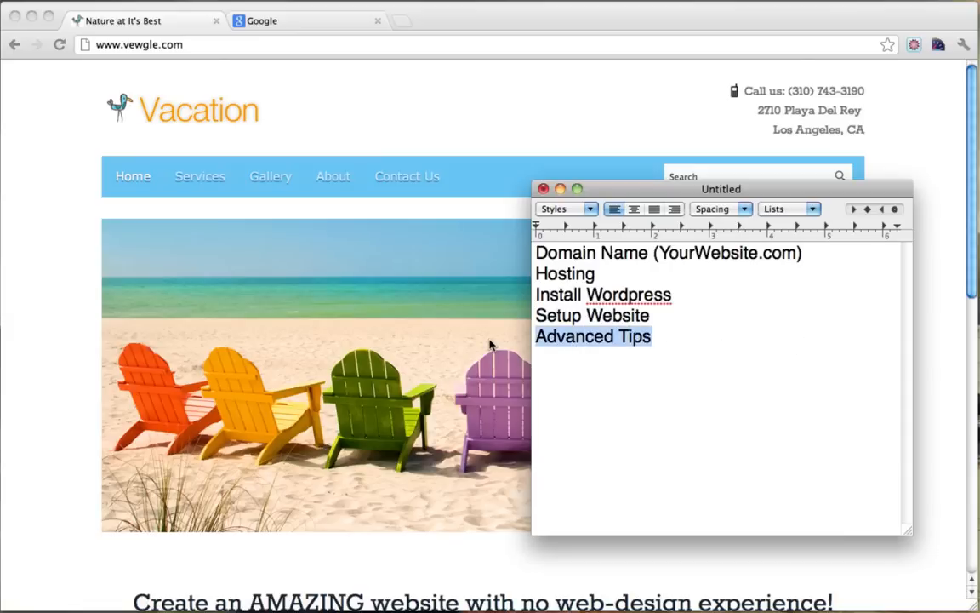
left_click(676, 347)
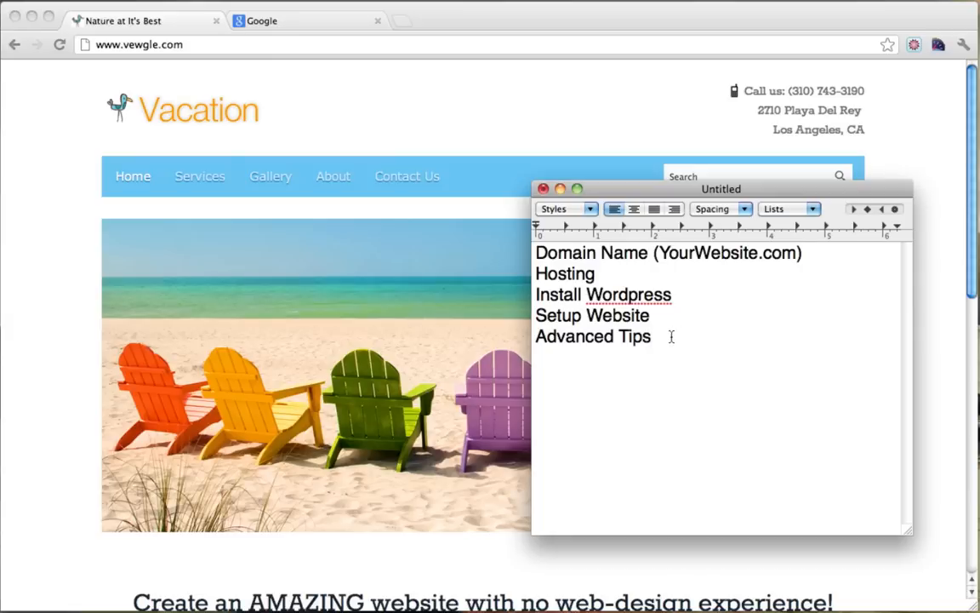
left_click_drag(672, 338, 536, 338)
left_click(689, 338)
left_click_drag(704, 193, 452, 120)
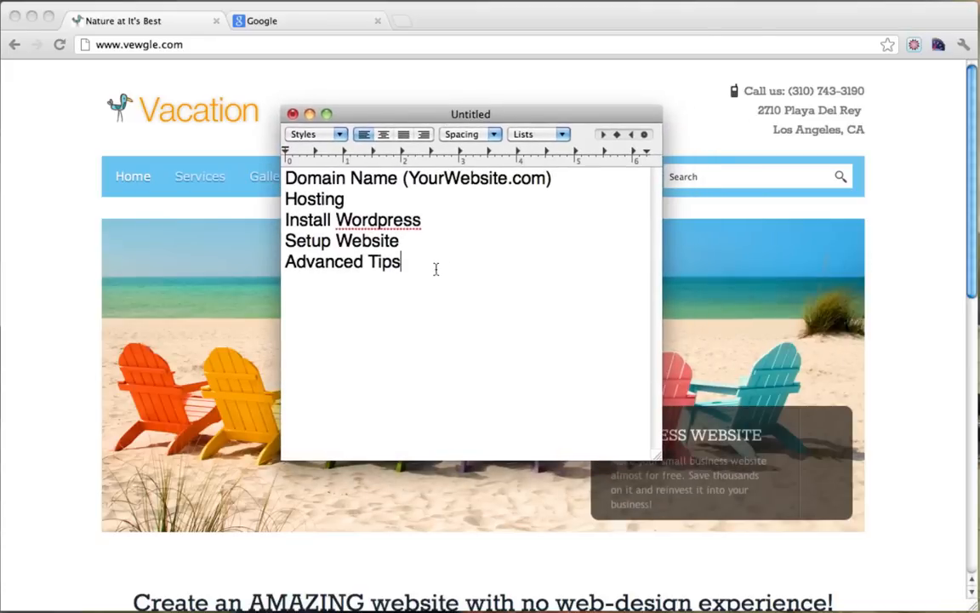
left_click_drag(435, 269, 226, 185)
left_click(444, 264)
left_click_drag(415, 117, 572, 136)
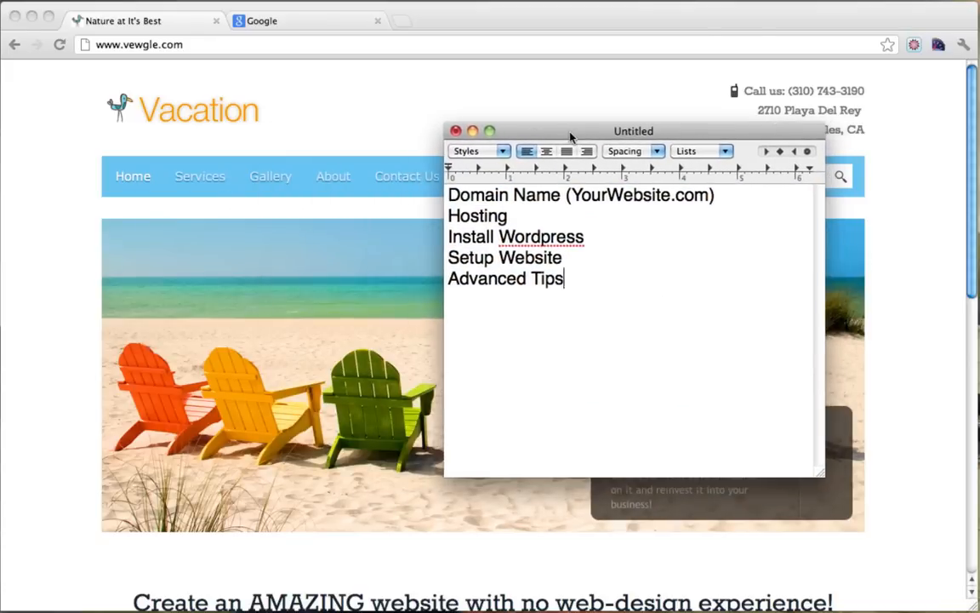
left_click(361, 131)
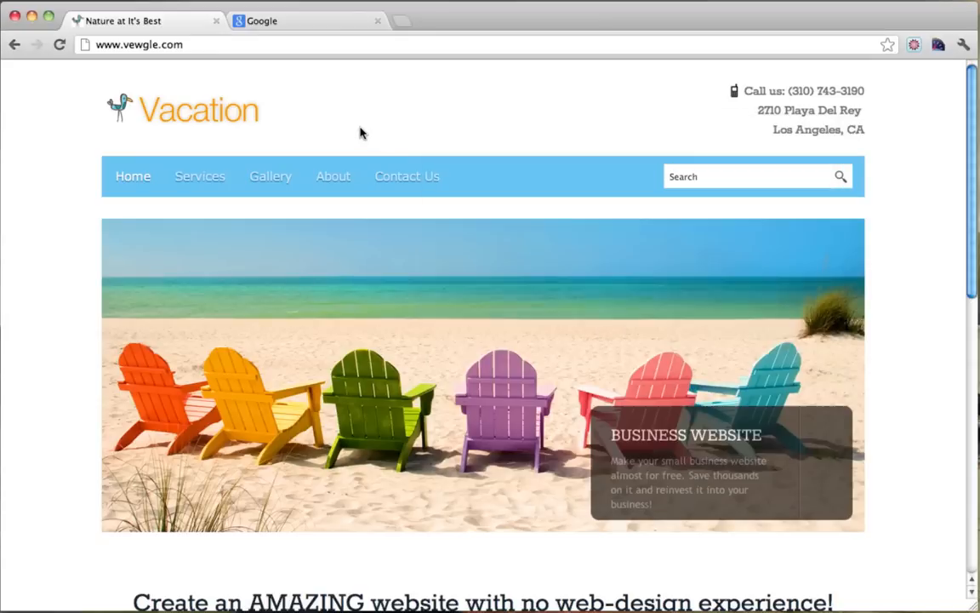
left_click(200, 178)
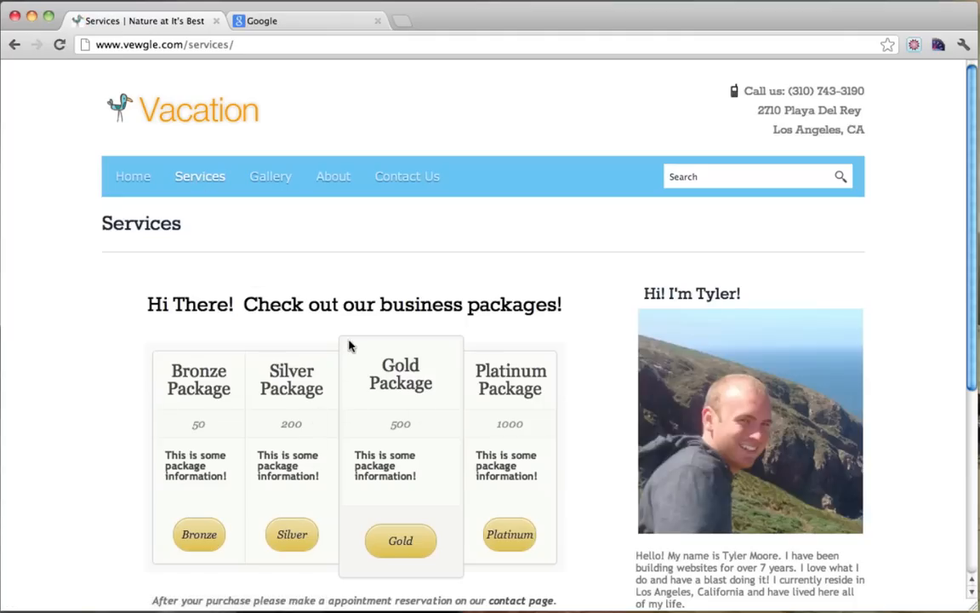
left_click(272, 184)
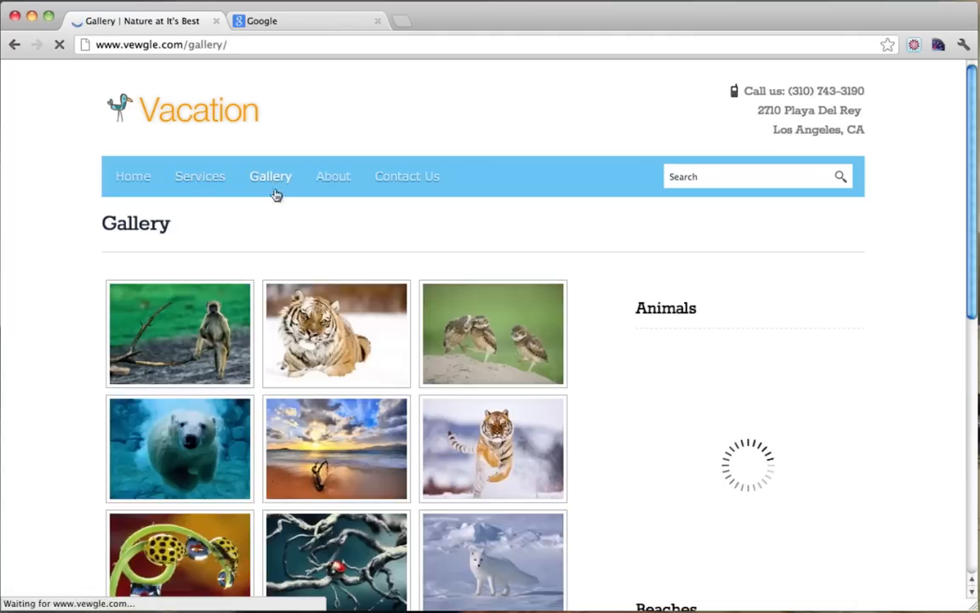
left_click(416, 190)
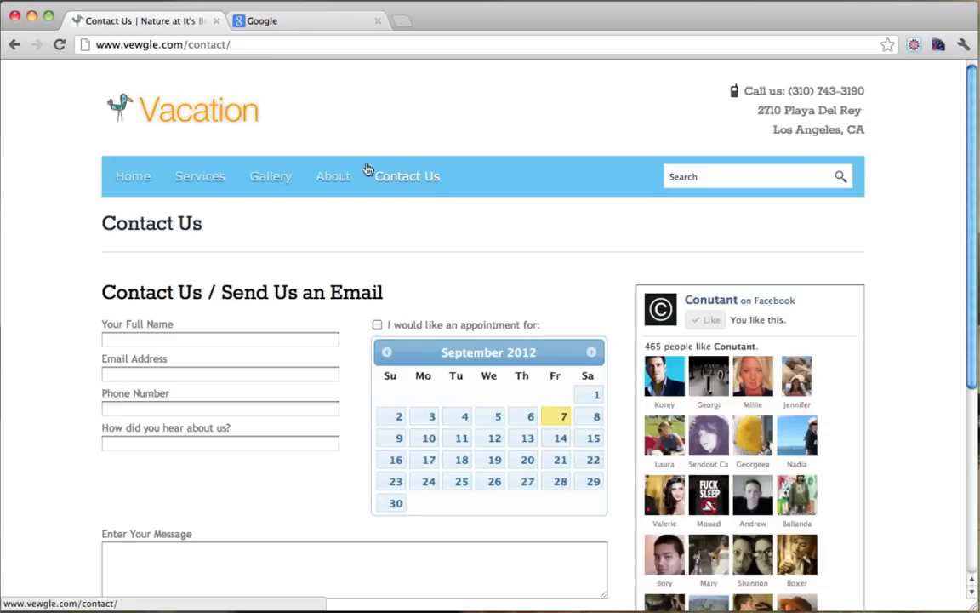
left_click(335, 182)
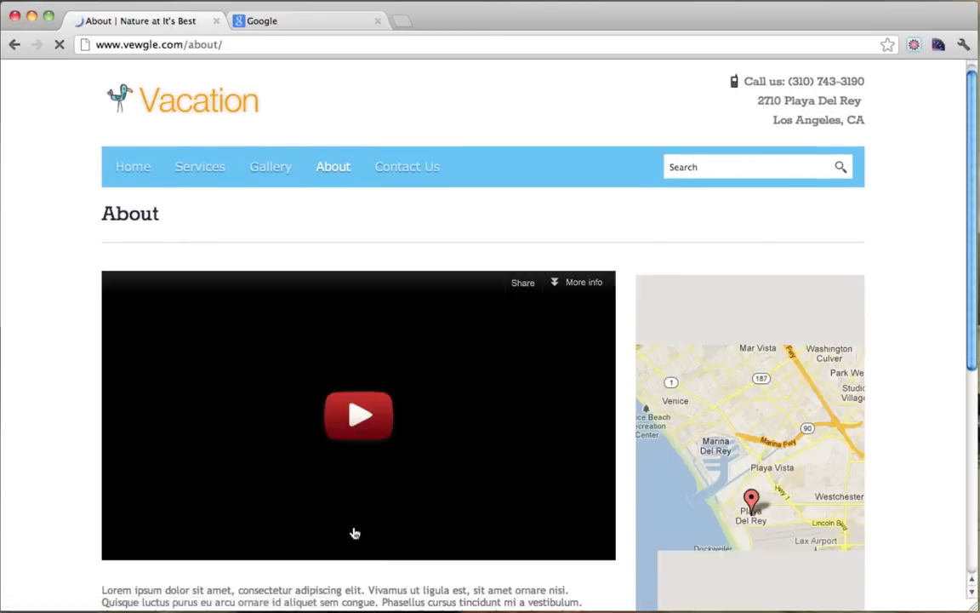
scroll(383, 570, "down", 1)
scroll(430, 249, "up", 1)
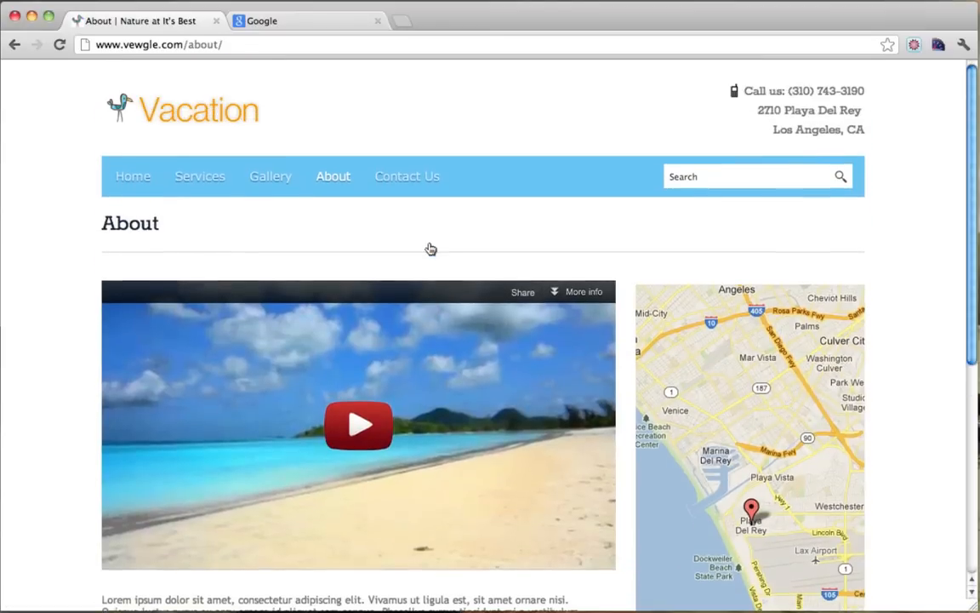
left_click(134, 166)
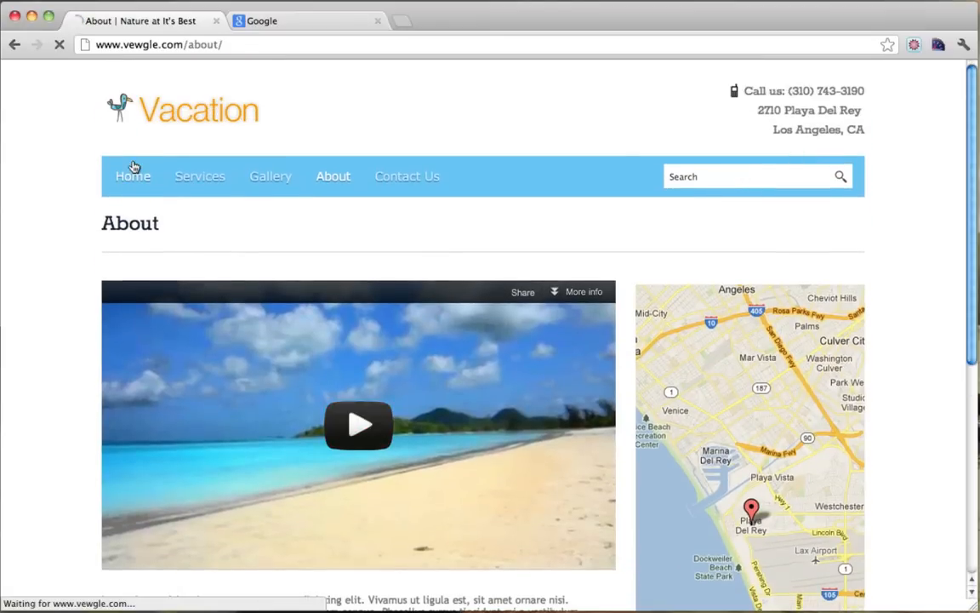
scroll(396, 279, "down", 10)
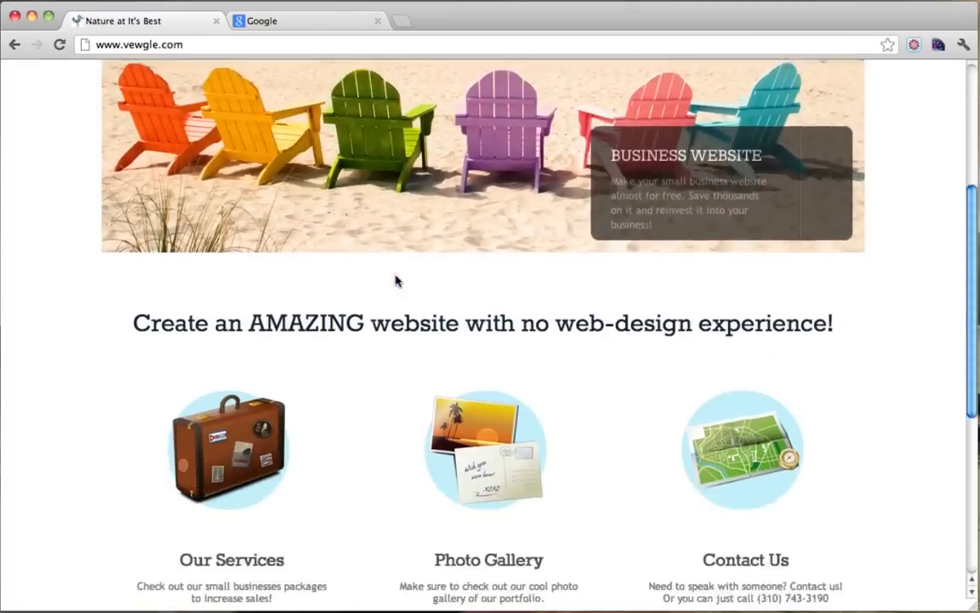
scroll(396, 281, "down", 3)
scroll(396, 281, "up", 2)
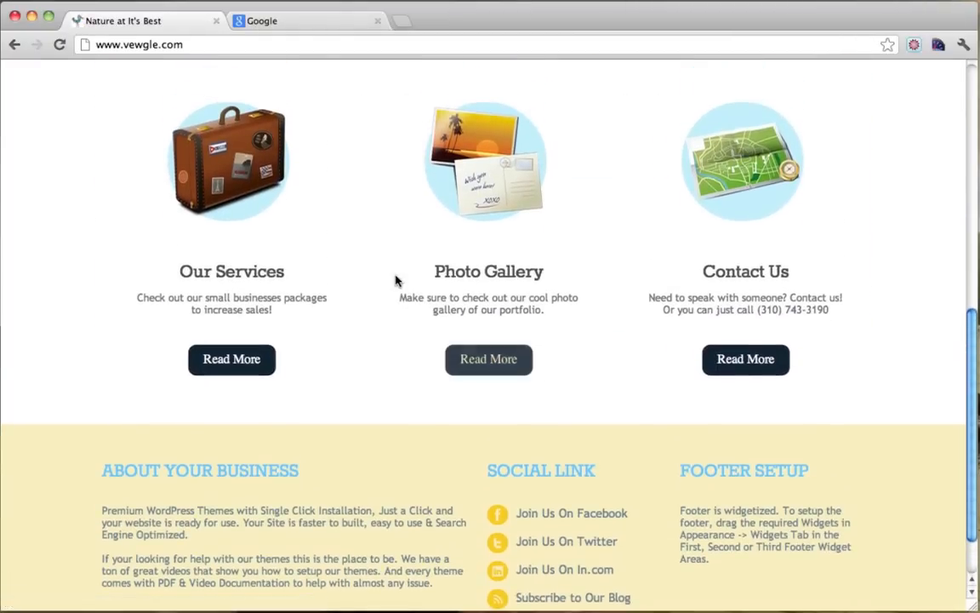
scroll(395, 280, "up", 10)
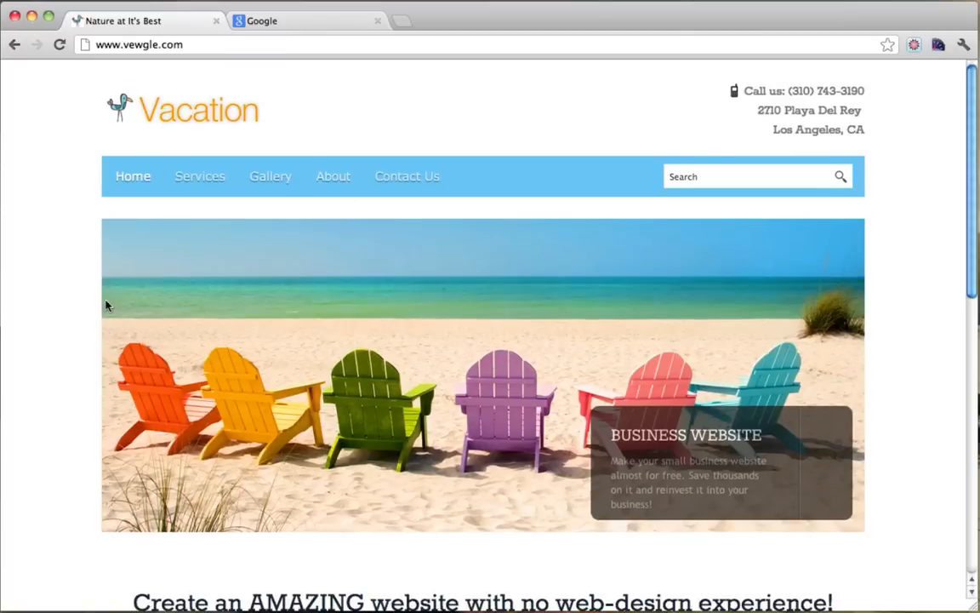
Widen the notes window and add '- $15 Yearly' after the domain name and '- $10' after Hosting
left_click(2, 440)
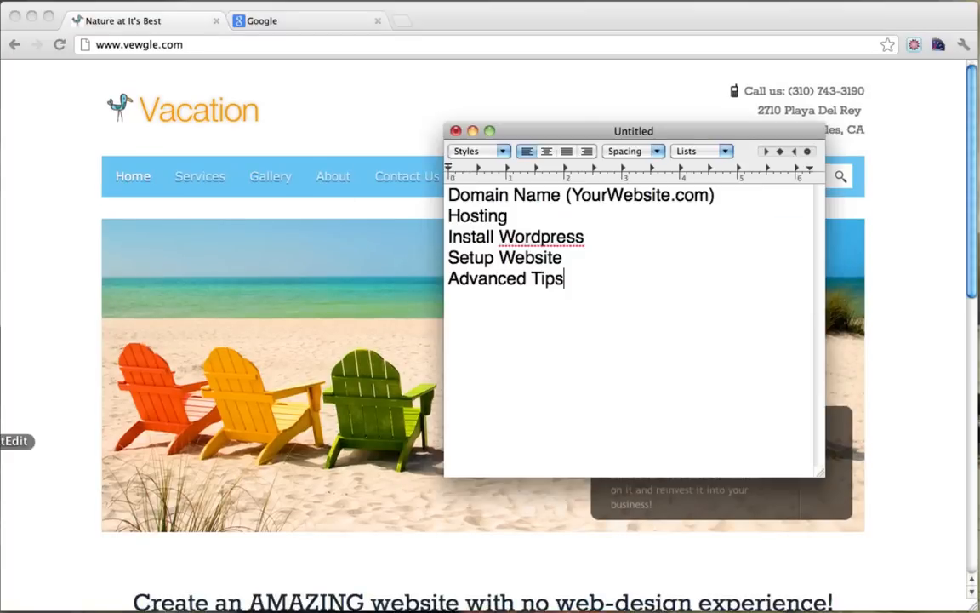
left_click_drag(660, 139, 542, 162)
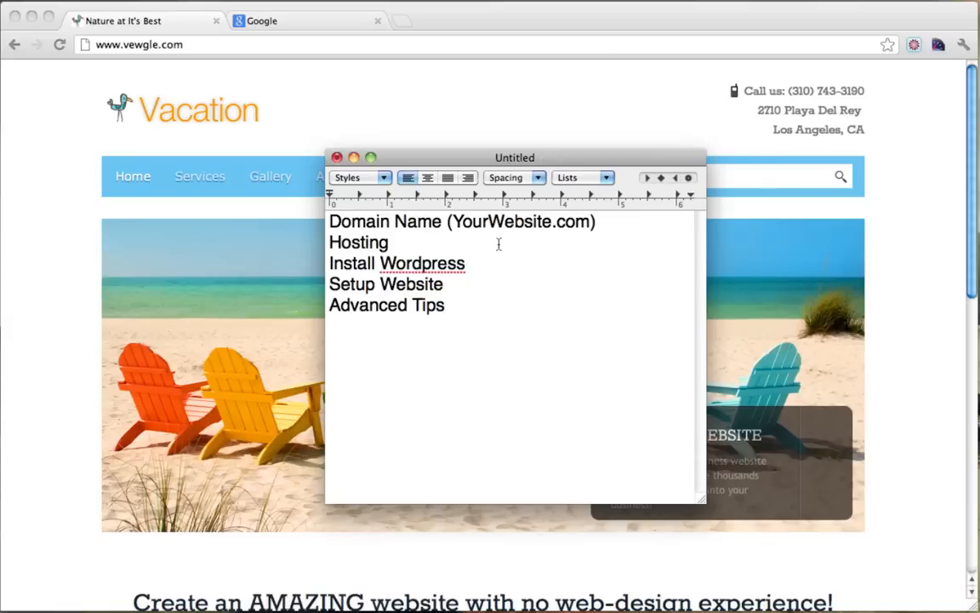
left_click_drag(703, 499, 804, 502)
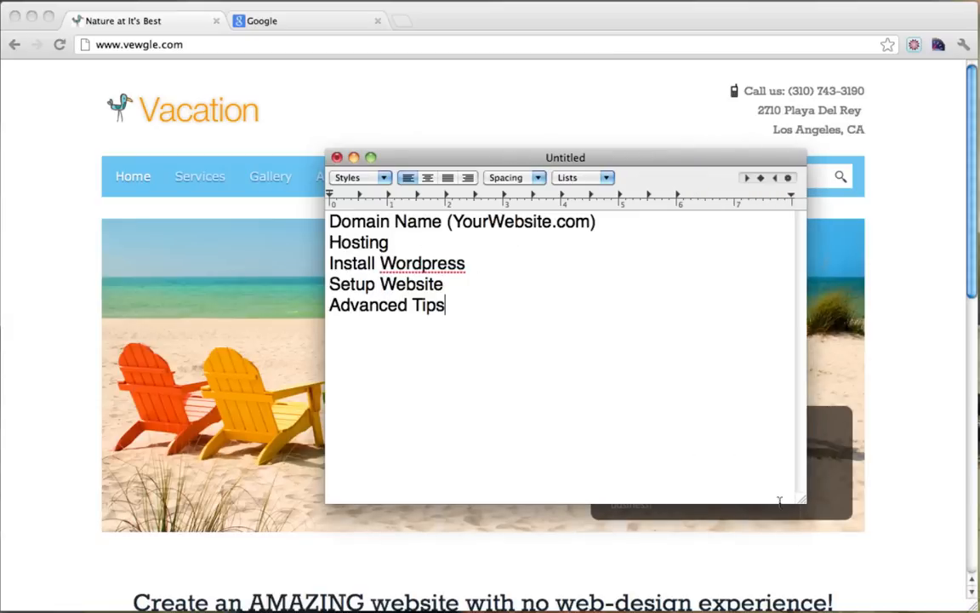
left_click(637, 221)
type("$15")
left_click(597, 224)
left_click(464, 246)
type("-")
left_click(611, 225)
type("-")
left_click(704, 226)
type("Yearly")
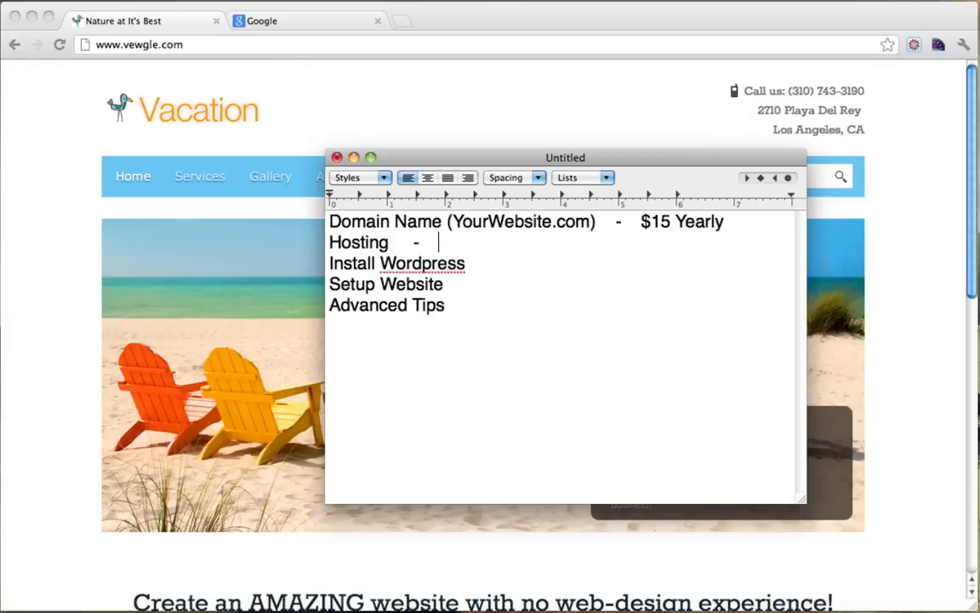
type(" $10")
Finish the Hosting line as 'Hosting - $10 Monthly'
left_click_drag(488, 247, 300, 247)
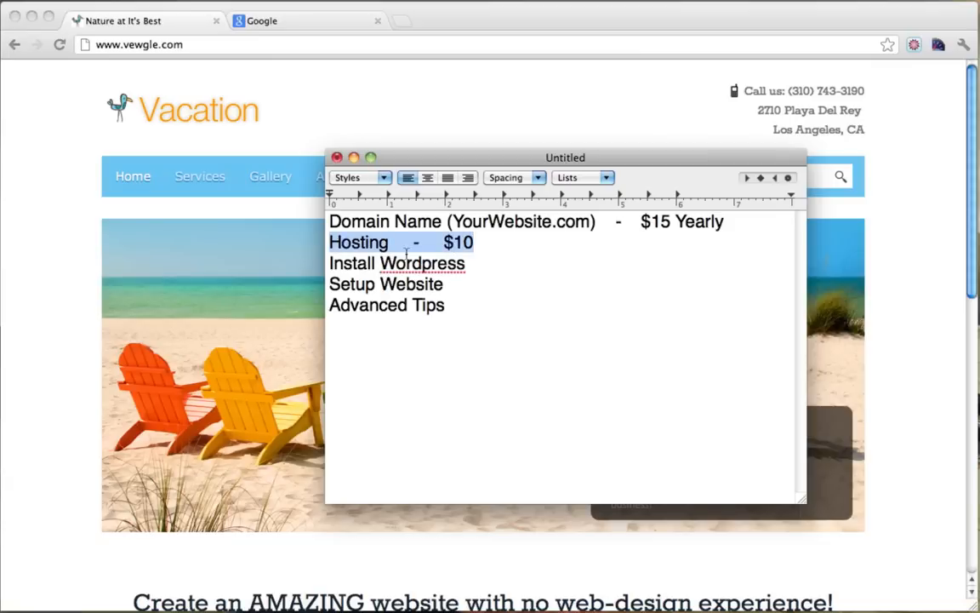
left_click(491, 248)
left_click_drag(491, 247, 318, 246)
left_click(499, 269)
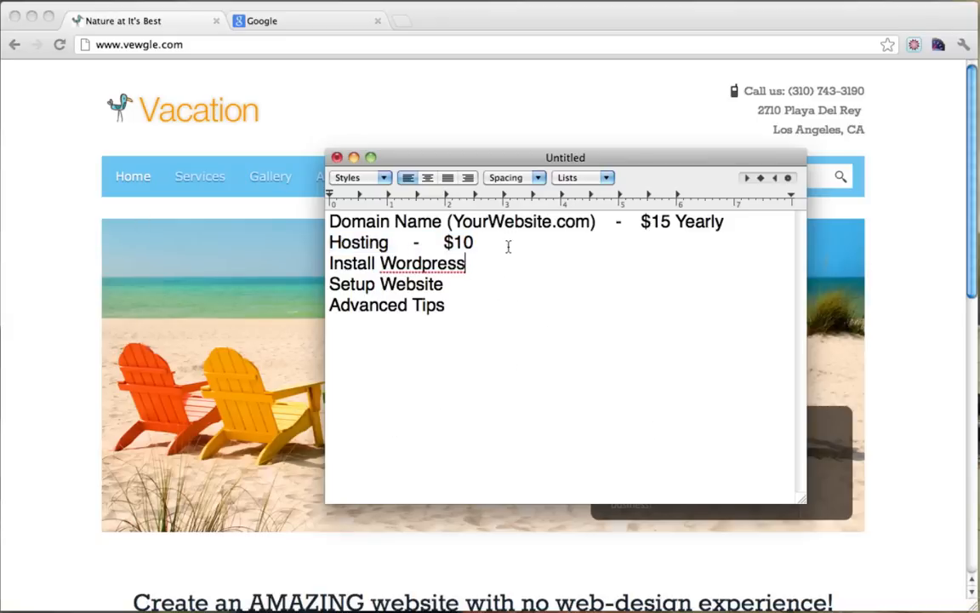
mouse_move(508, 245)
left_mouse_down()
mouse_move(346, 246)
mouse_move(339, 258)
mouse_move(516, 249)
mouse_move(495, 243)
left_mouse_up()
left_click_drag(331, 219, 722, 220)
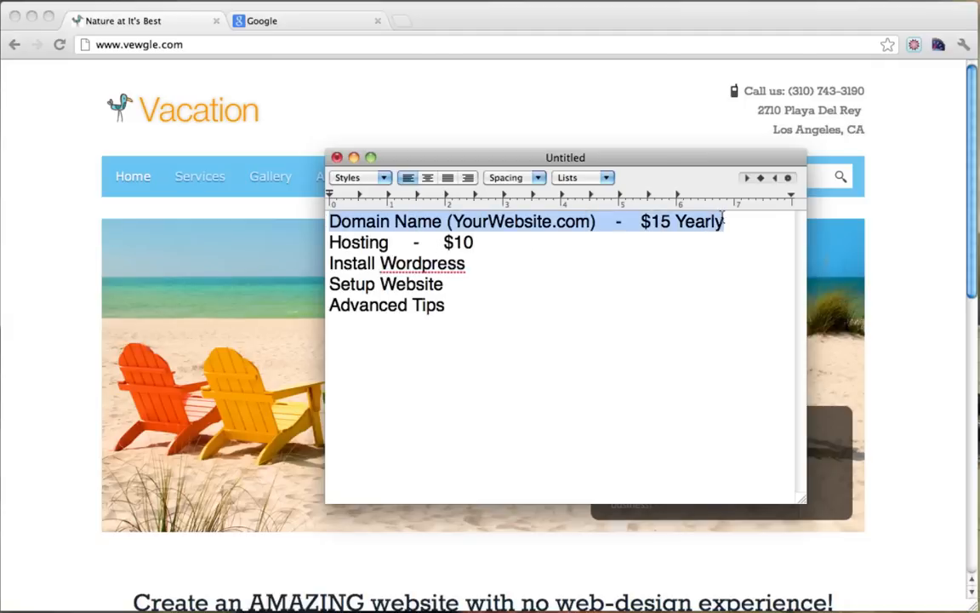
left_click(491, 242)
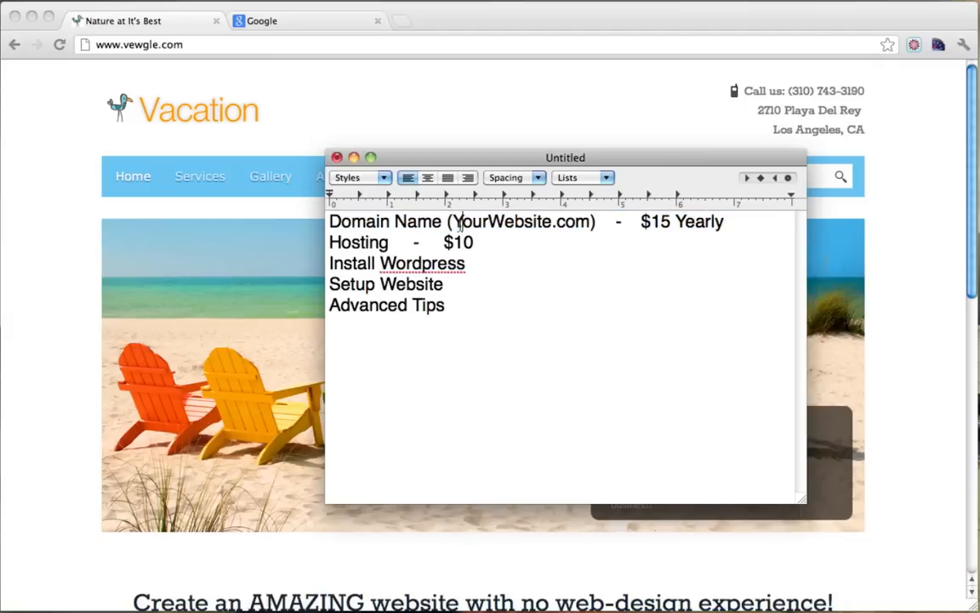
left_click_drag(453, 222, 579, 225)
left_click(521, 247)
type("Monthly")
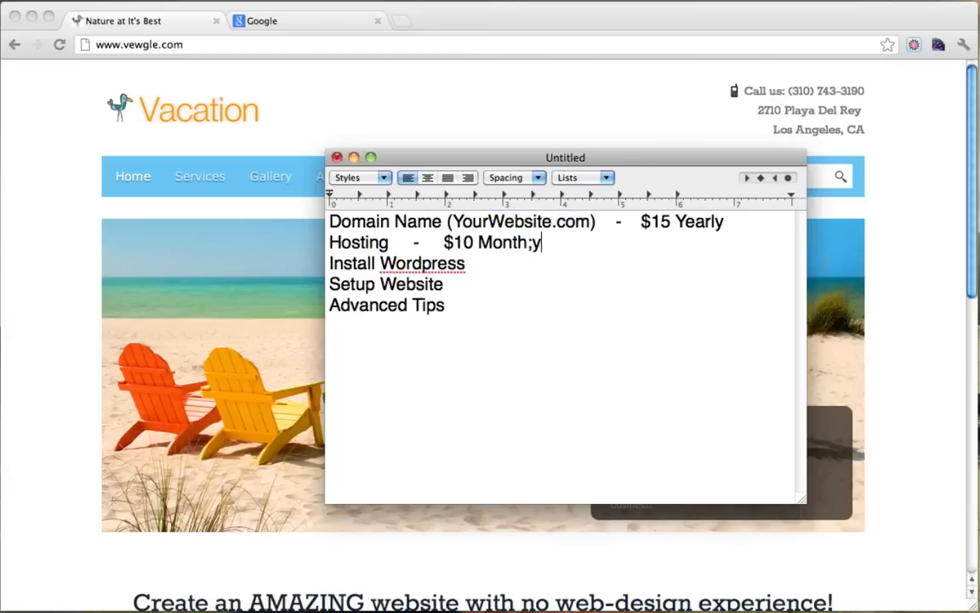
key("BackSpace")
key("BackSpace")
type("ly")
Highlight and review the two cost lines for domain name and hosting
left_click_drag(330, 221, 725, 224)
left_click_drag(555, 247, 330, 245)
left_click(555, 244)
left_click_drag(554, 245, 737, 214)
left_click(332, 221)
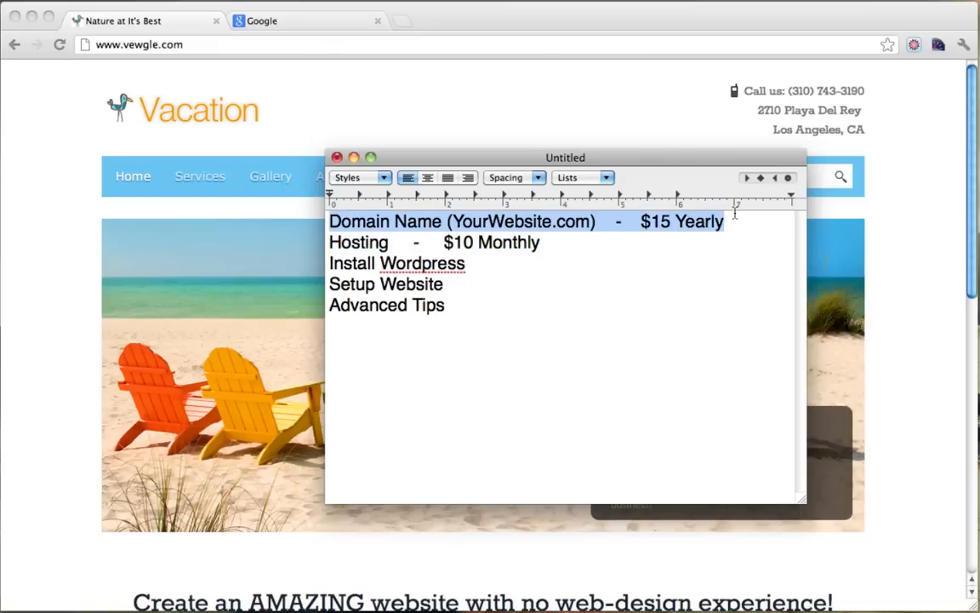
left_click(618, 241)
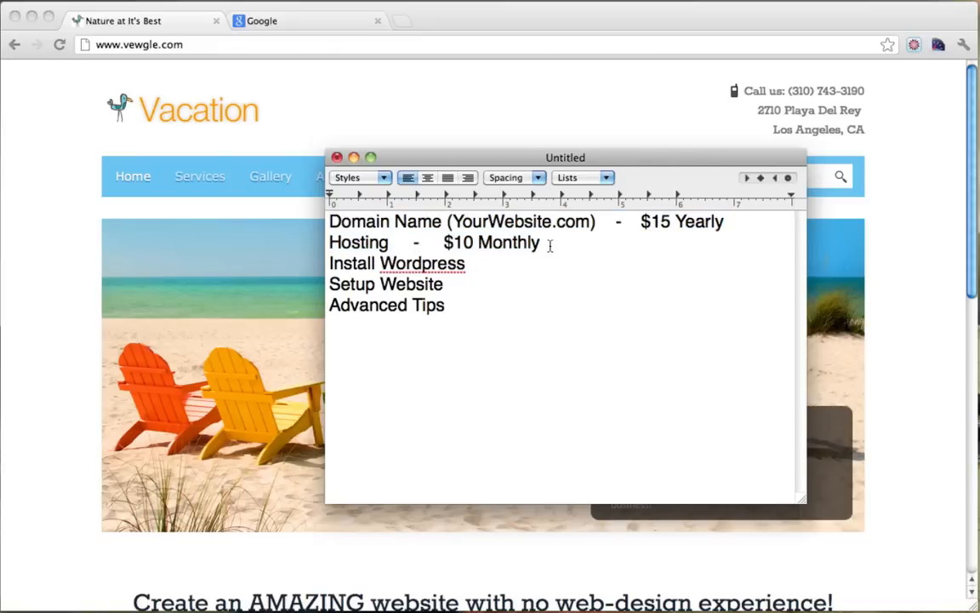
left_click_drag(545, 243, 329, 242)
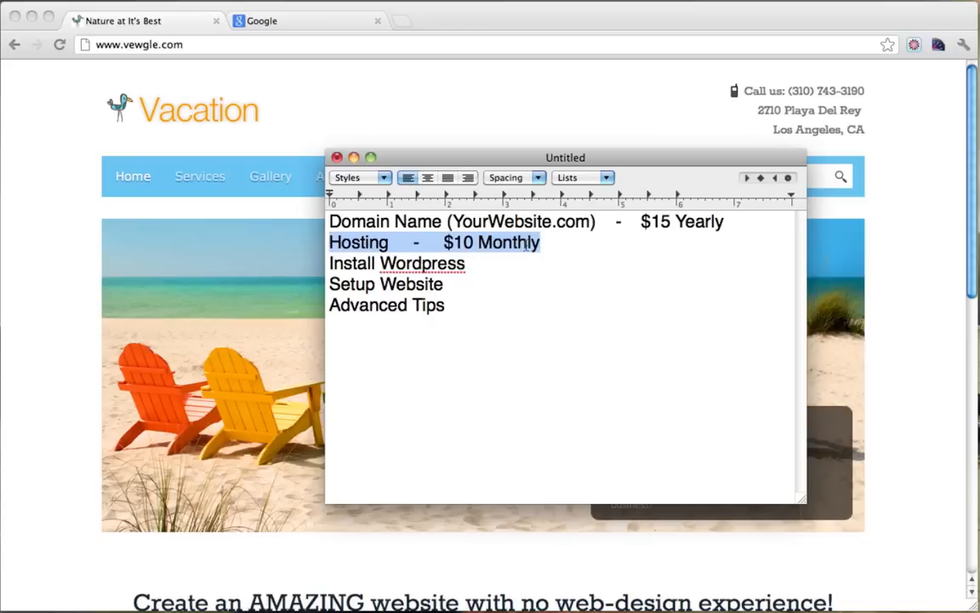
Type an 'Under $25 - 25% Off' line below the outline, then delete it
left_click(497, 333)
key("Return")
key("Return")
type("Unde")
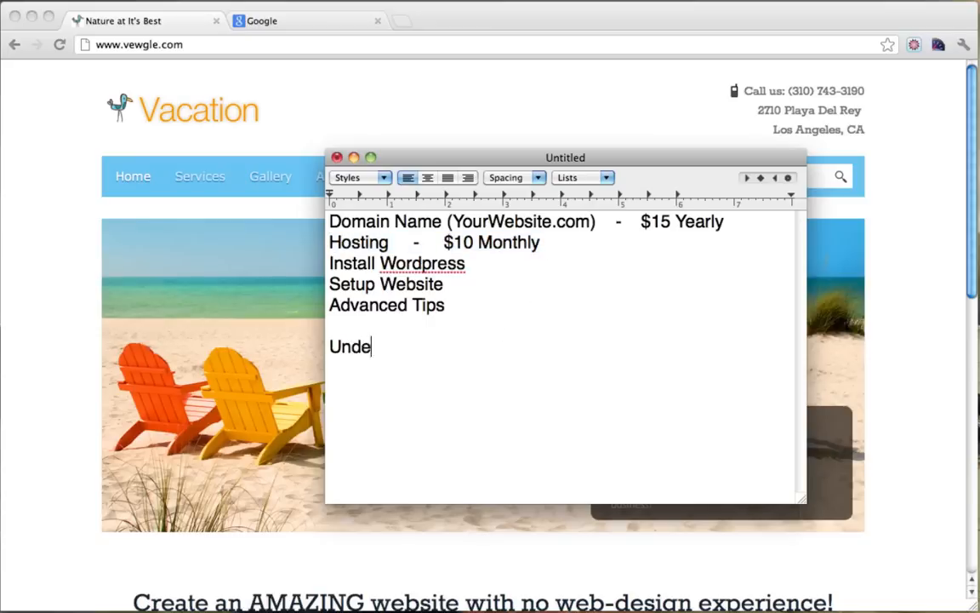
type("r $25 -")
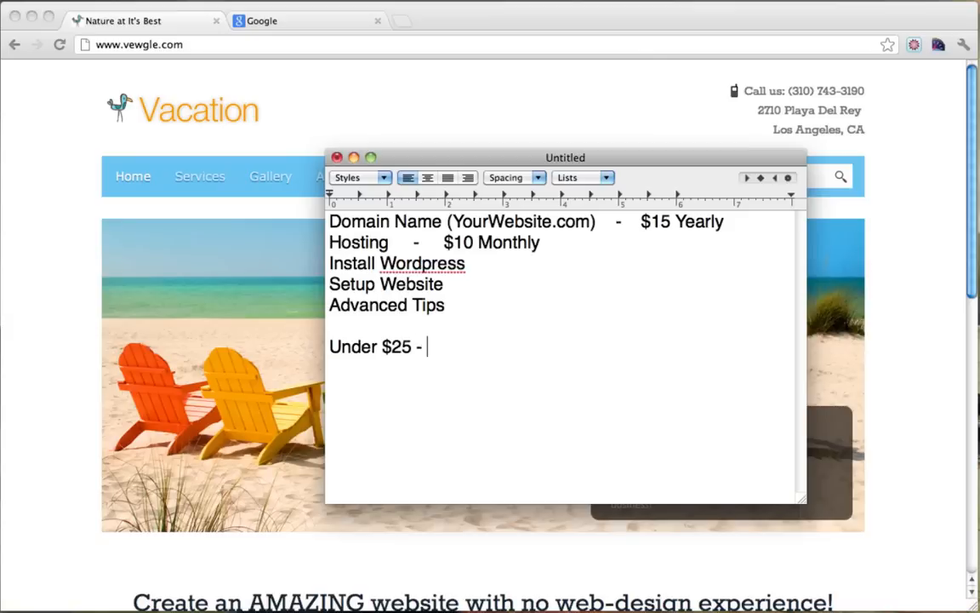
type(" @5%")
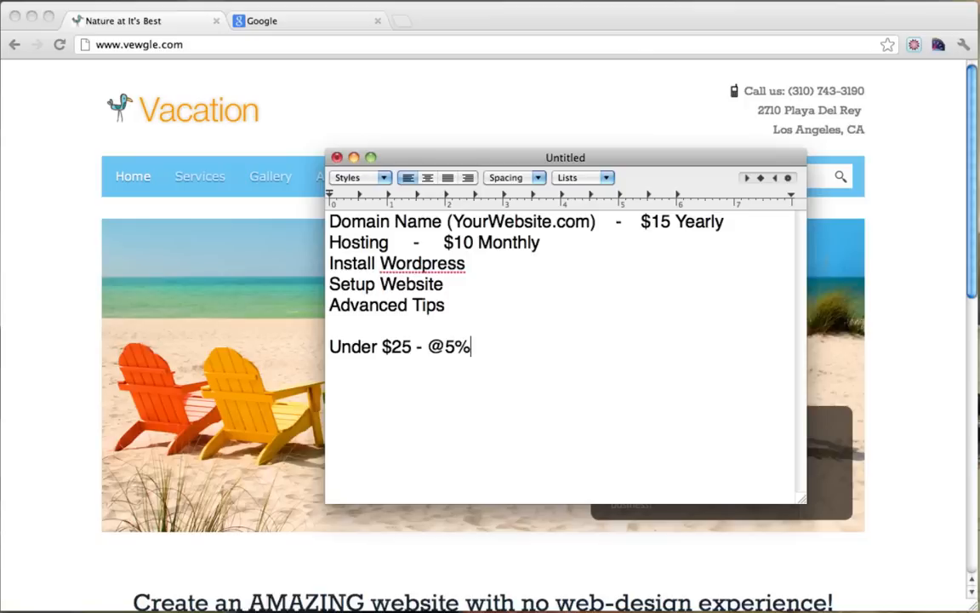
key("BackSpace")
key("BackSpace")
key("BackSpace")
type("25%")
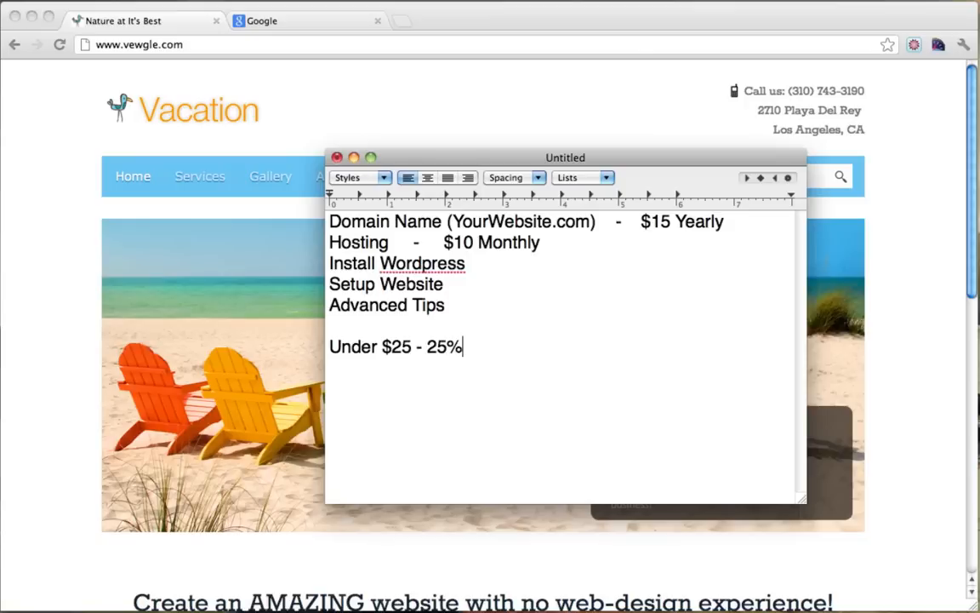
type(" Off")
left_click_drag(361, 346, 329, 348)
left_click(536, 344)
left_click_drag(514, 346, 321, 358)
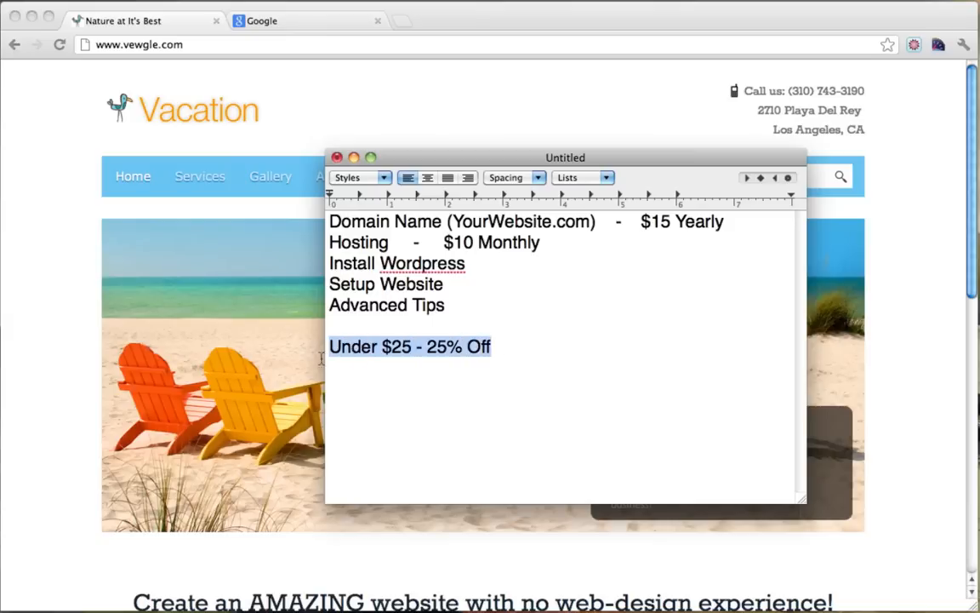
left_click(324, 358)
left_click_drag(515, 345, 328, 347)
key("BackSpace")
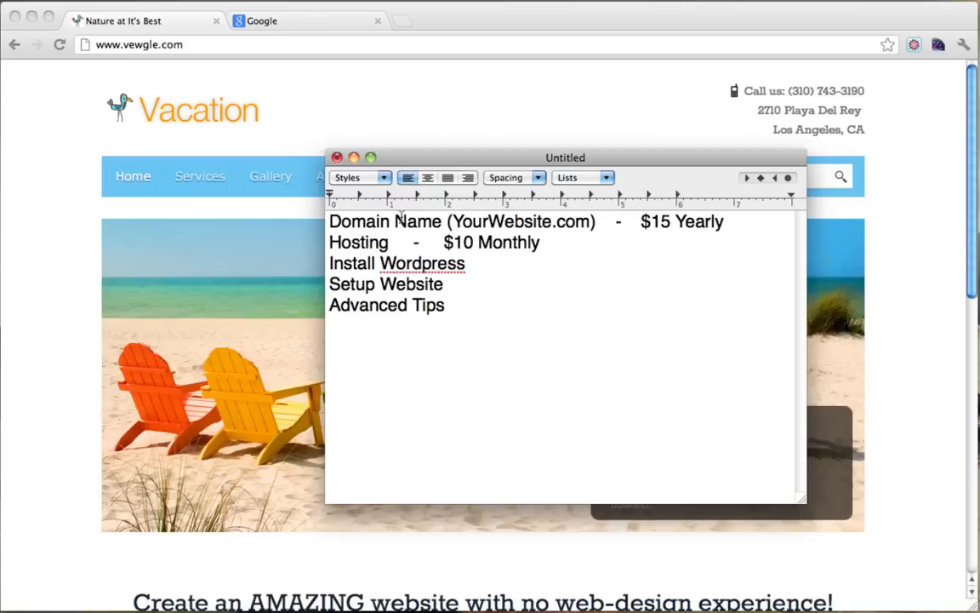
Add a blank line after Advanced Tips and minimise the notes window
left_click_drag(329, 221, 668, 239)
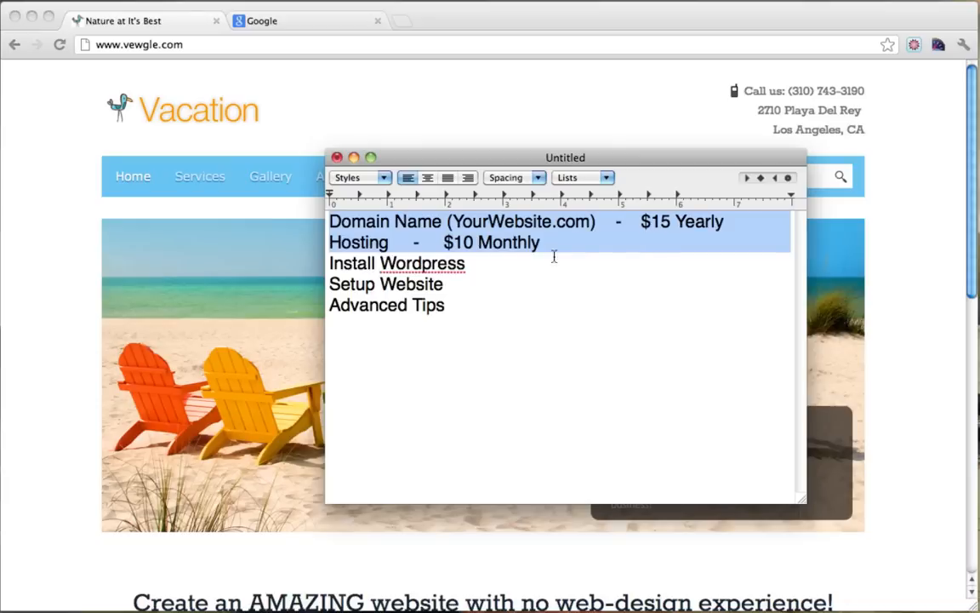
left_click_drag(467, 263, 322, 257)
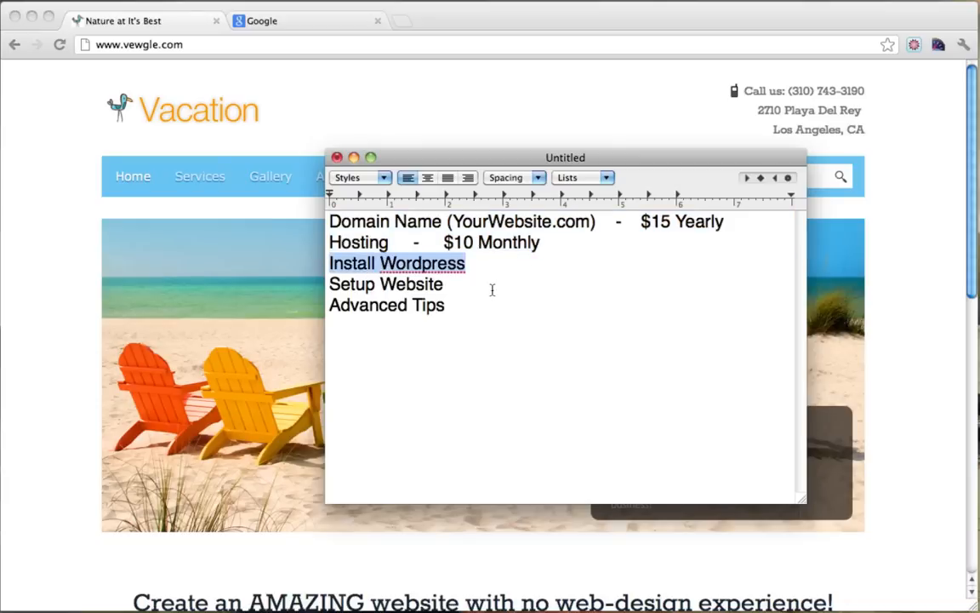
left_click_drag(492, 290, 306, 290)
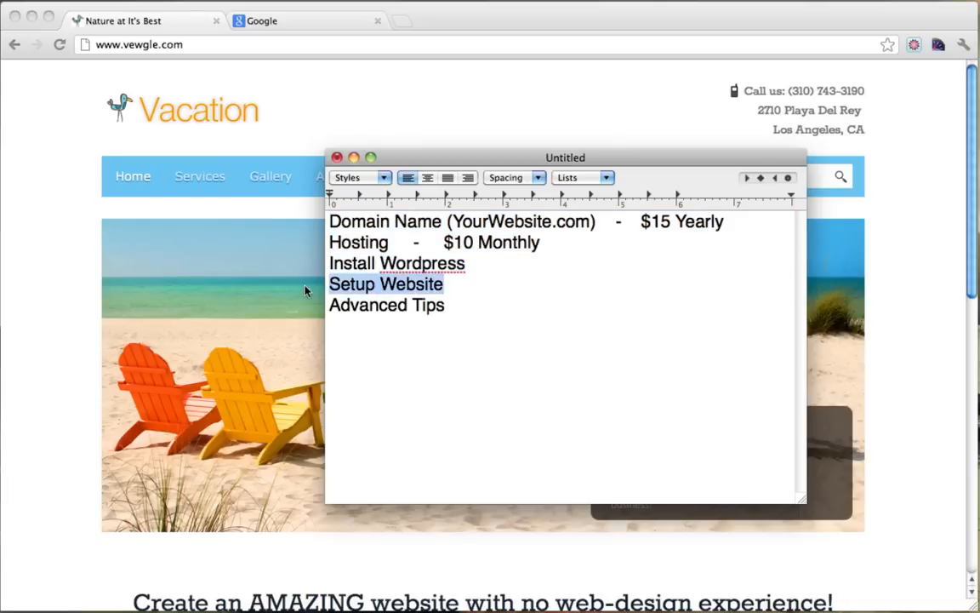
left_click_drag(472, 309, 325, 311)
left_click(470, 309)
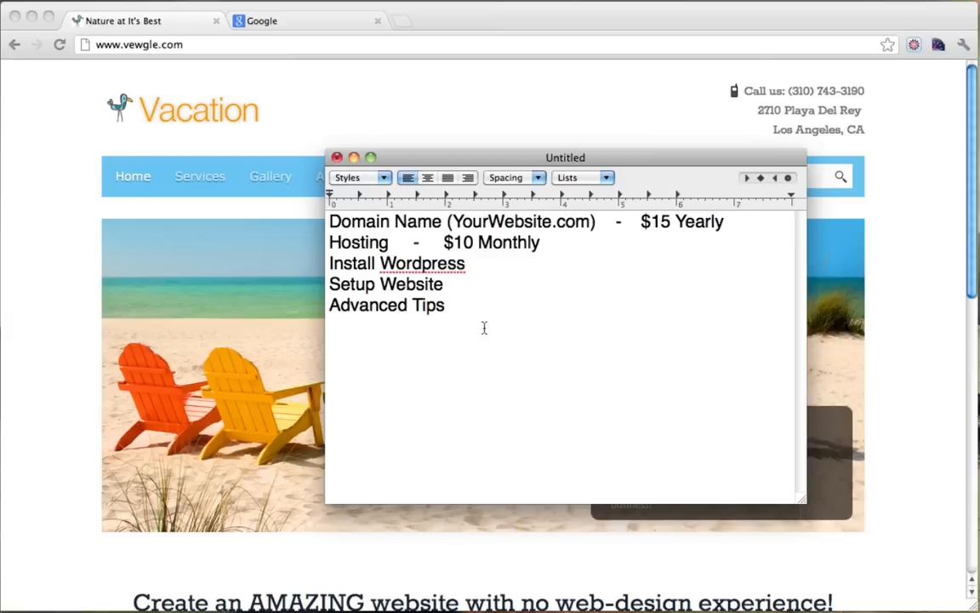
key("Return")
left_click(354, 158)
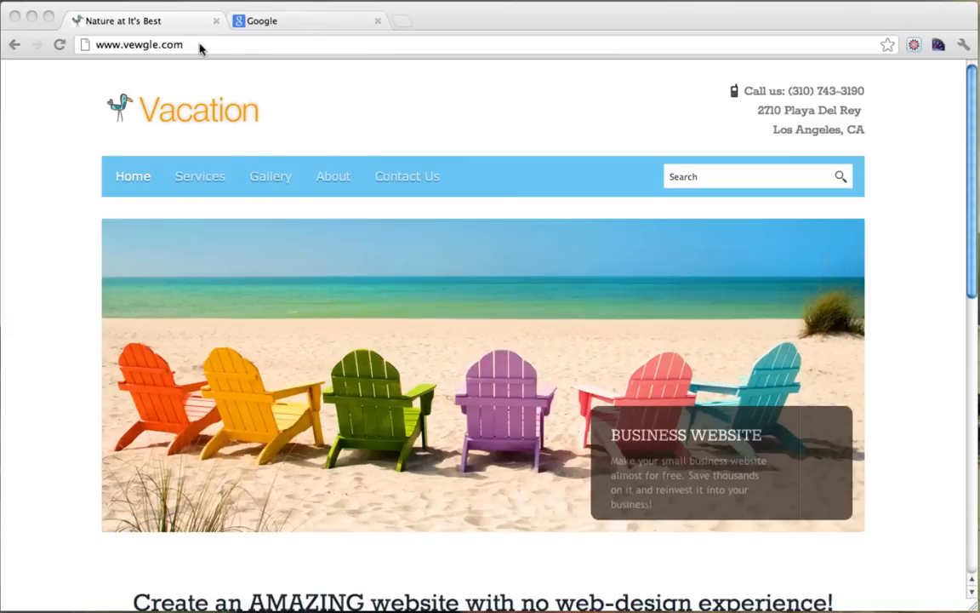
left_click(271, 22)
left_click(228, 45)
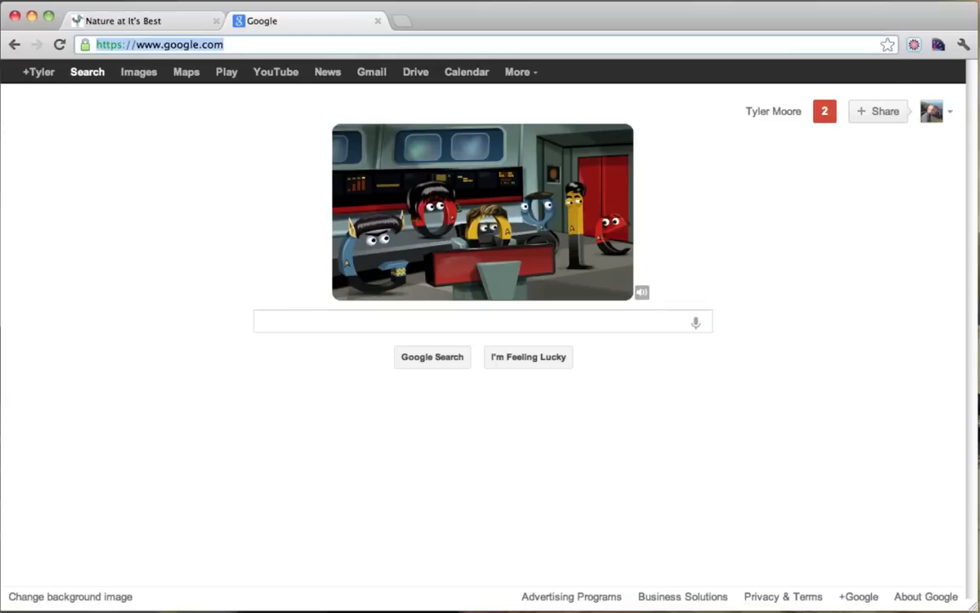
type("www.ho")
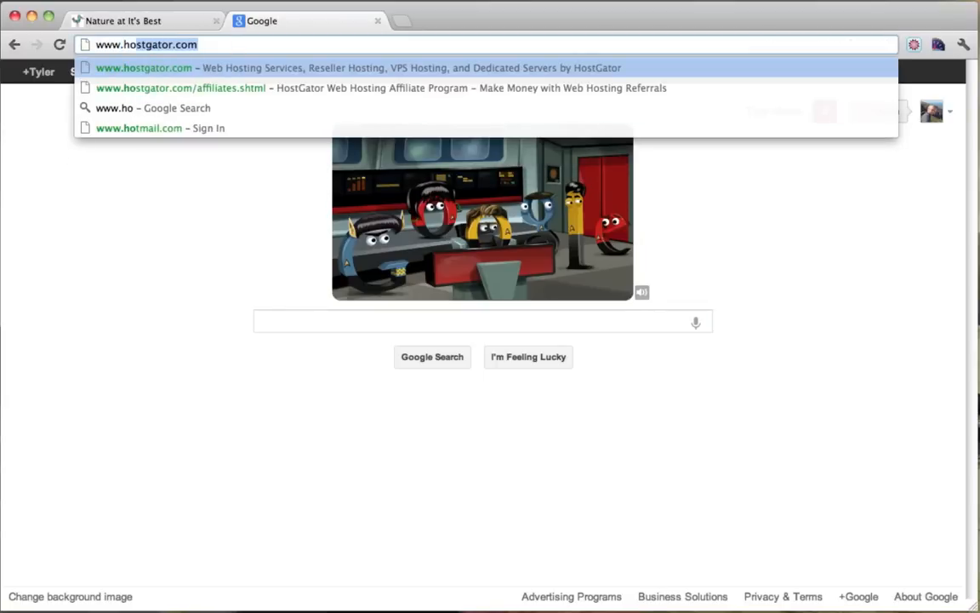
key("Return")
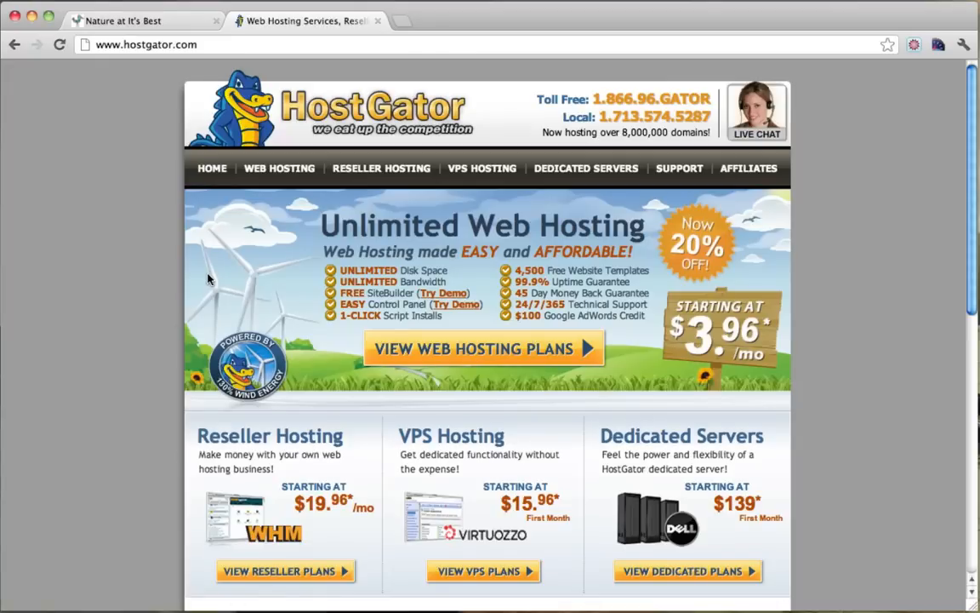
Browse the Web Hosting plans page, glance at Live Chat, and return to the HostGator home page
left_click(284, 169)
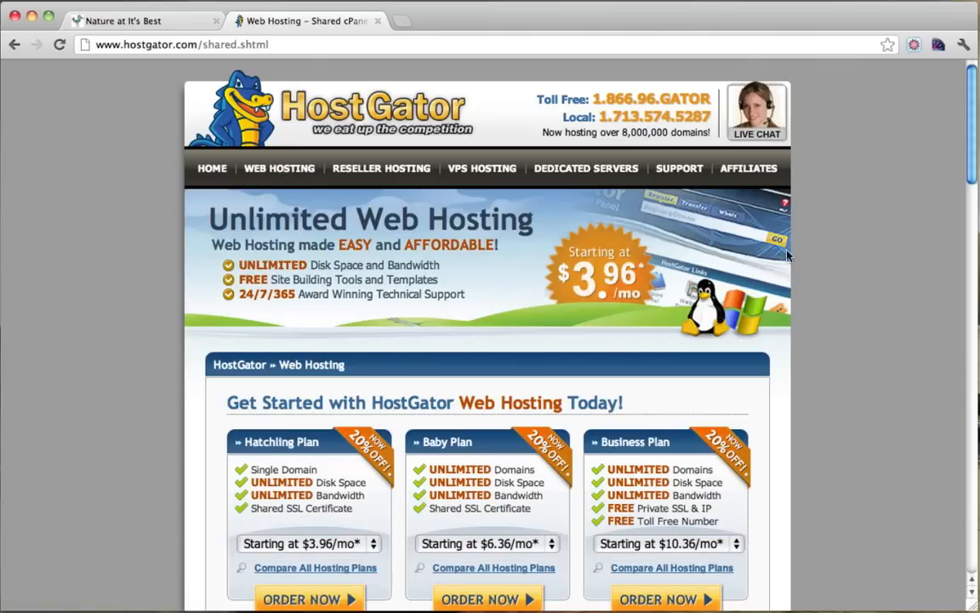
scroll(860, 245, "down", 10)
scroll(861, 247, "up", 10)
scroll(849, 237, "down", 2)
scroll(849, 237, "up", 2)
left_click(752, 119)
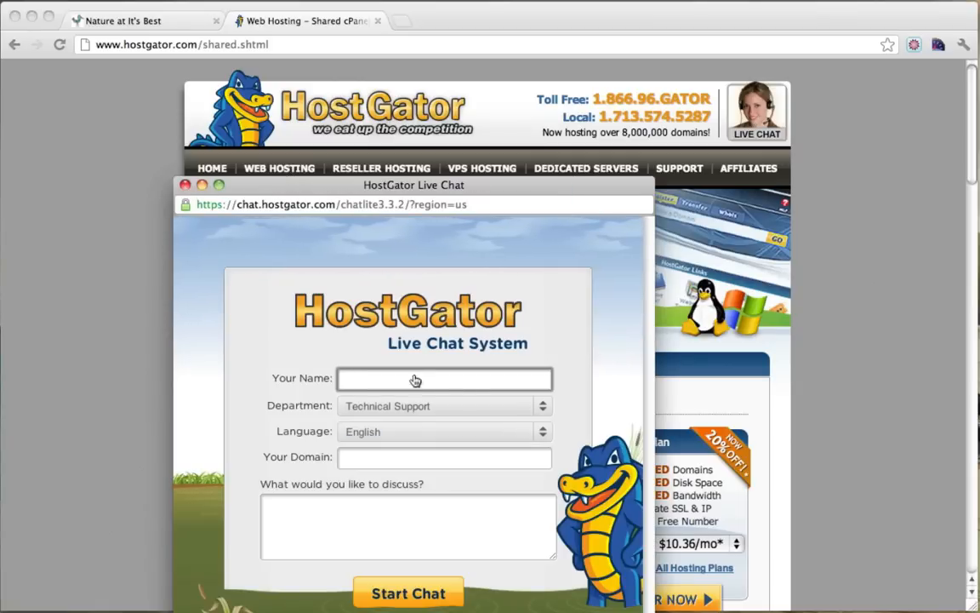
left_click(185, 185)
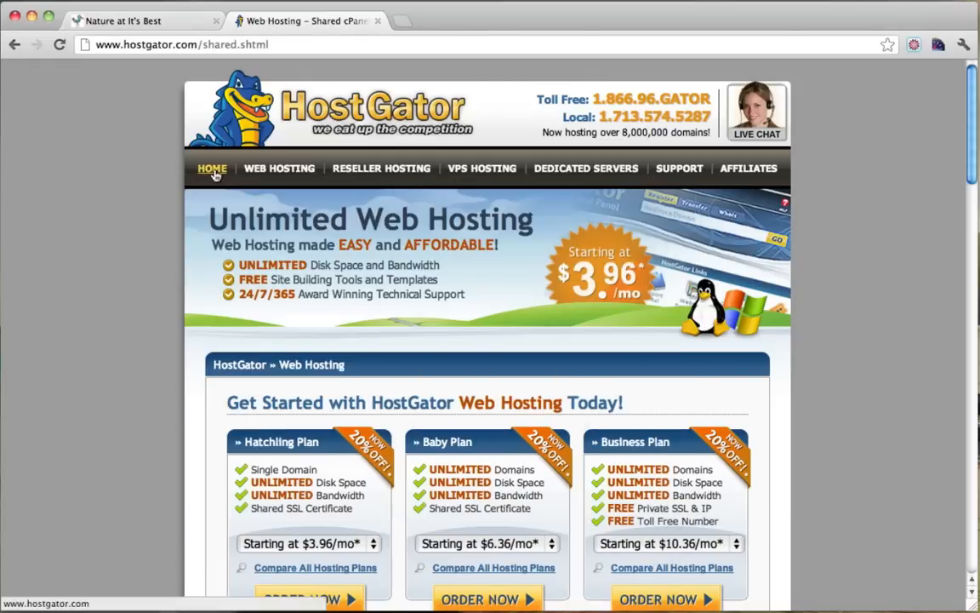
left_click(212, 167)
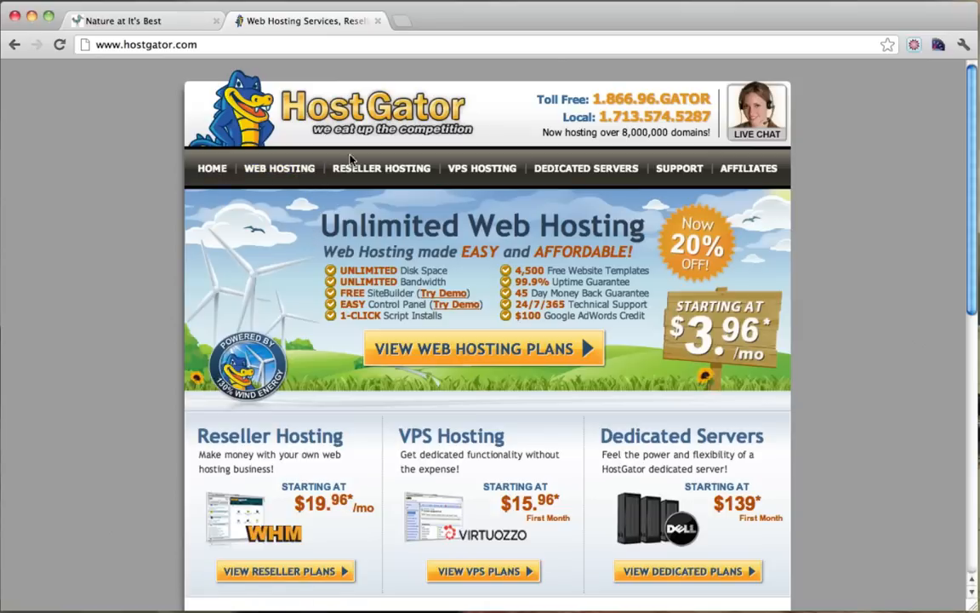
Open the Web Hosting plans page and look over the Baby Plan's unlimited domains feature
scroll(318, 298, "down", 4)
scroll(318, 300, "up", 4)
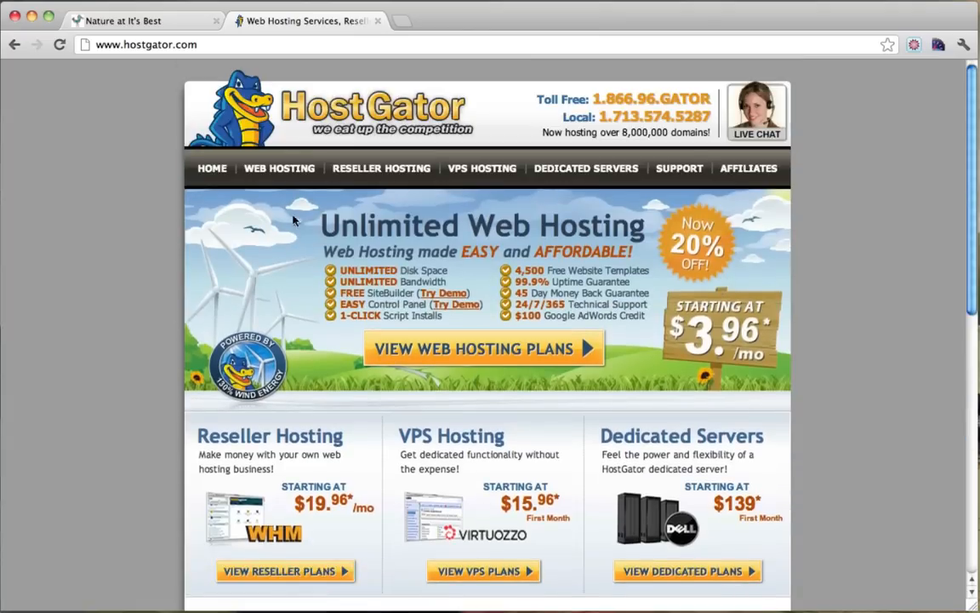
left_click(281, 169)
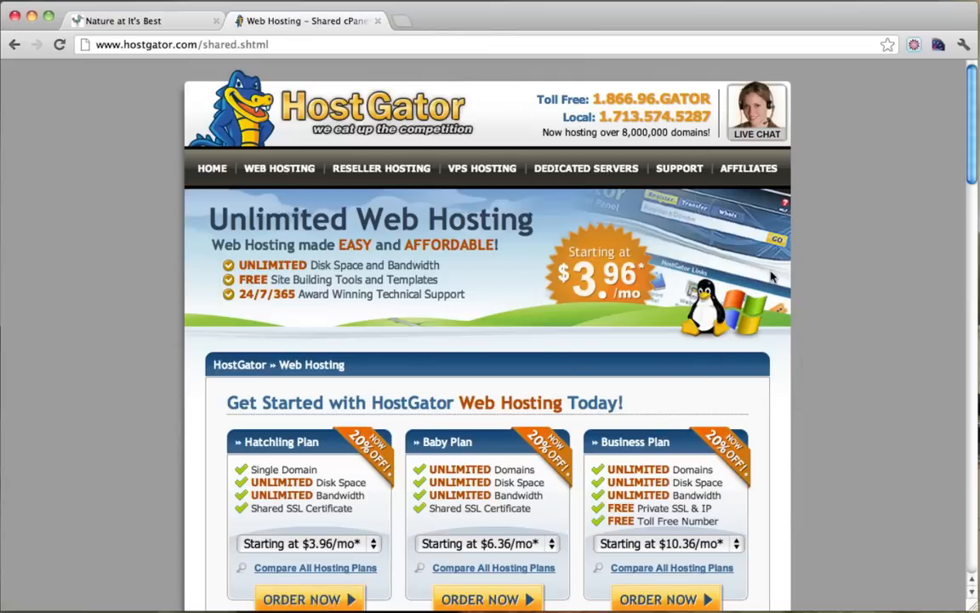
scroll(847, 217, "down", 3)
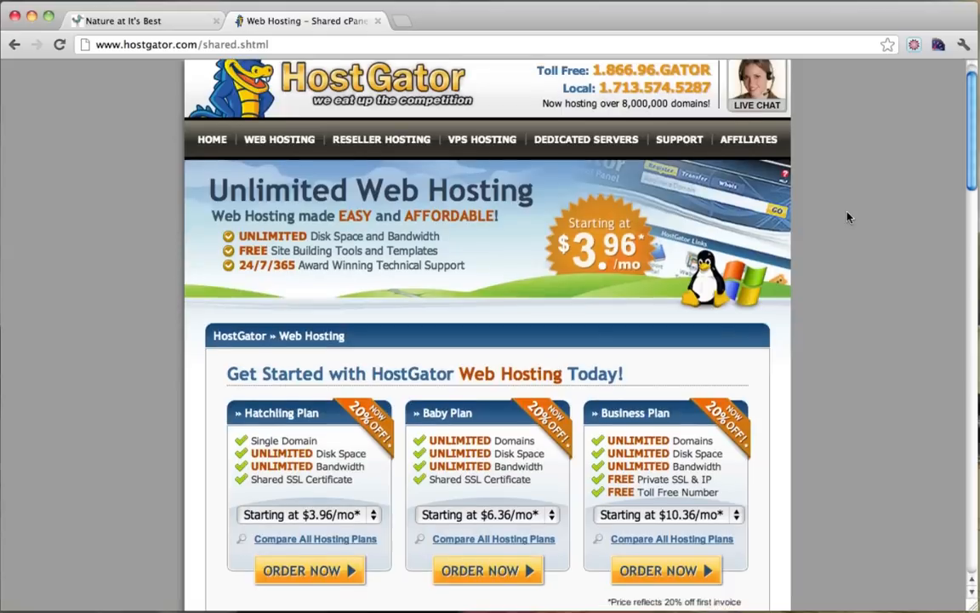
scroll(848, 217, "up", 3)
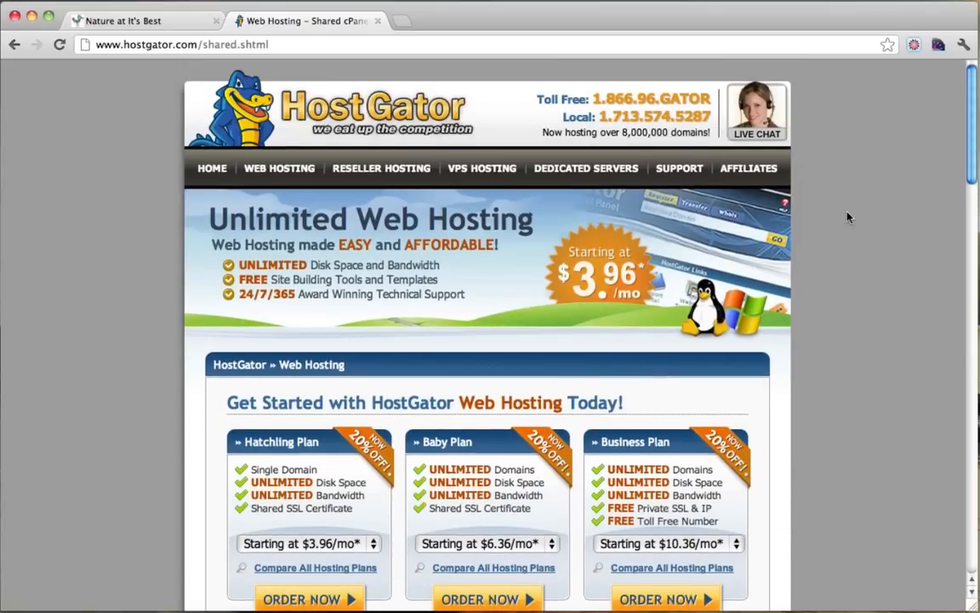
scroll(848, 217, "down", 3)
scroll(848, 217, "up", 3)
scroll(847, 217, "down", 3)
scroll(583, 323, "down", 1)
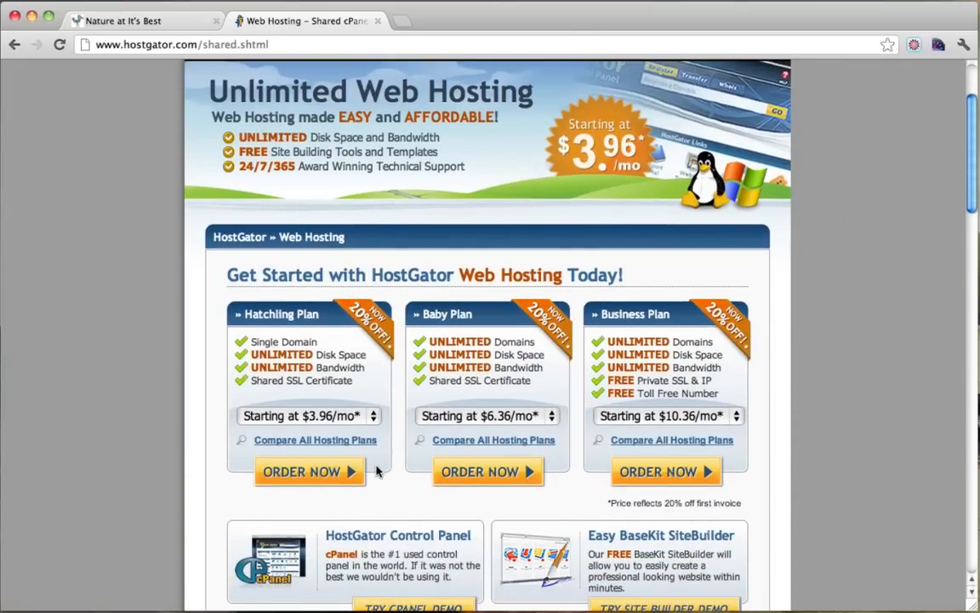
scroll(376, 467, "up", 3)
scroll(379, 470, "down", 3)
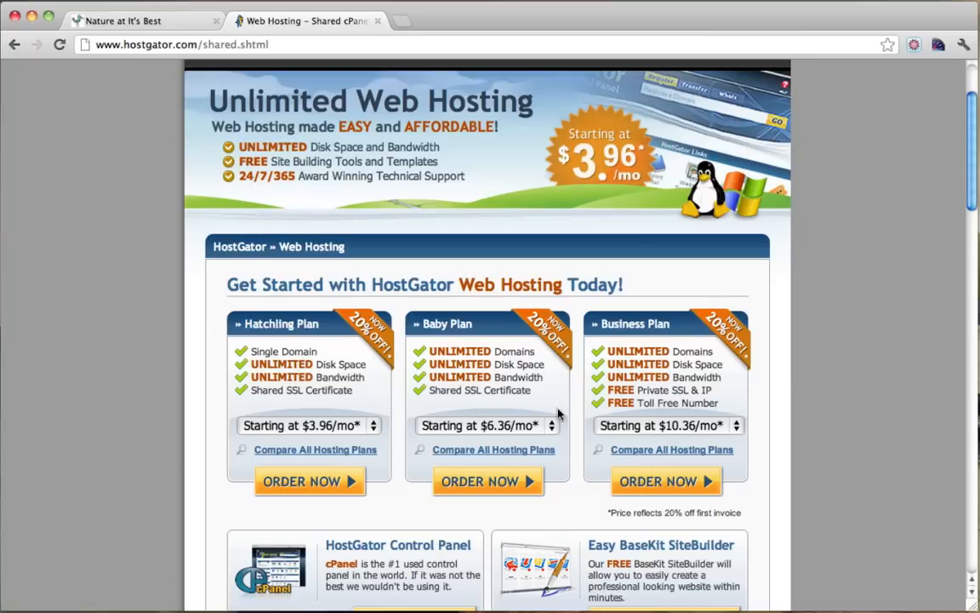
left_click_drag(430, 351, 497, 354)
left_click(502, 354)
Choose the 'Monthly – $7.96/mo' billing term for the Baby Plan
scroll(511, 319, "up", 3)
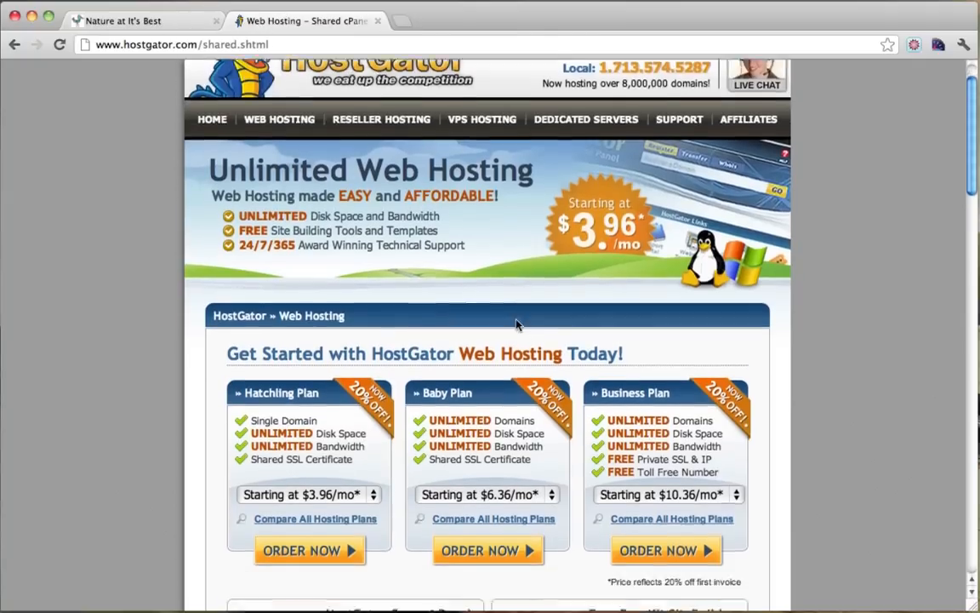
scroll(516, 324, "down", 2)
scroll(517, 324, "up", 3)
scroll(527, 341, "down", 4)
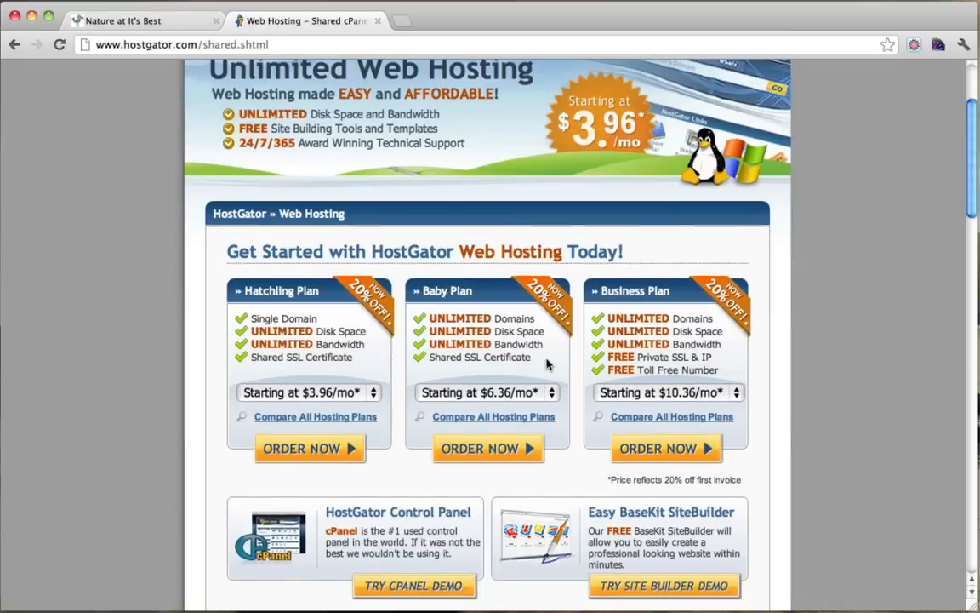
left_click(551, 394)
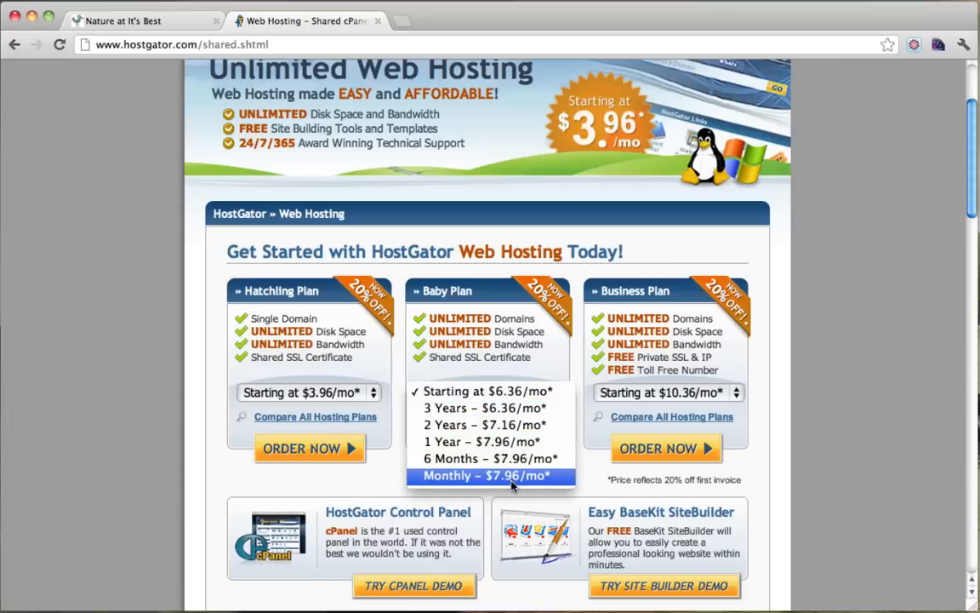
left_click(461, 243)
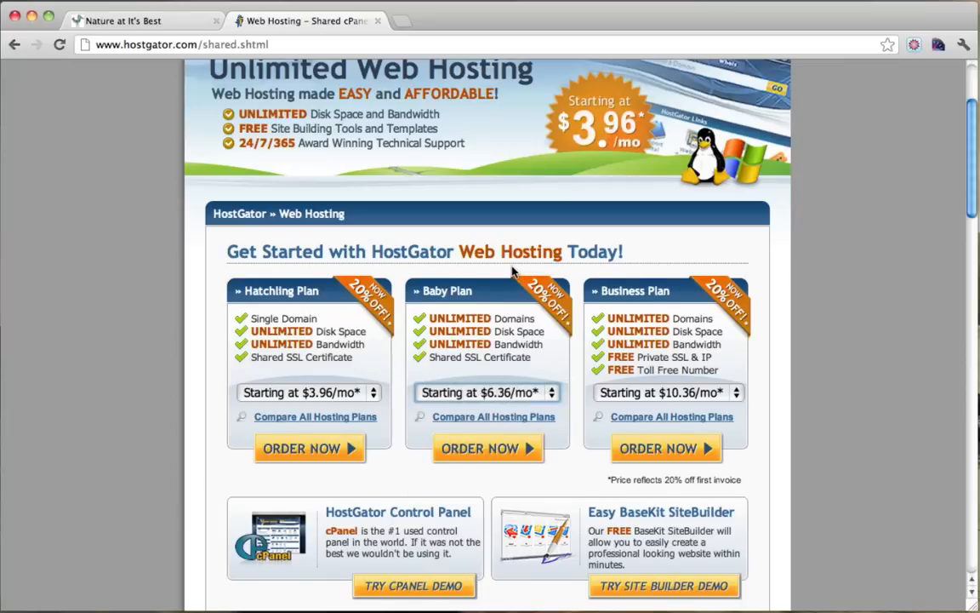
scroll(461, 243, "down", 1)
left_click(481, 368)
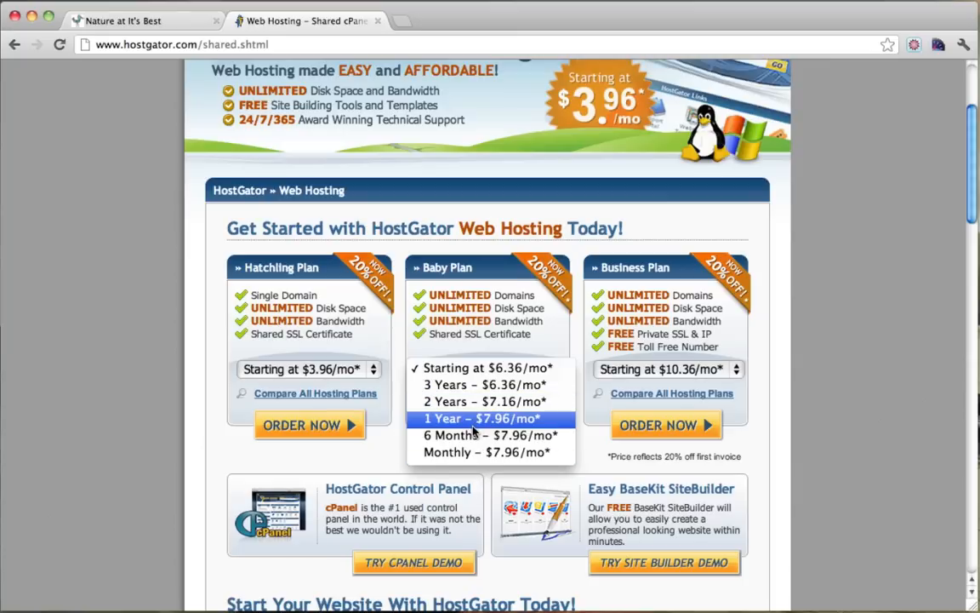
left_click(490, 452)
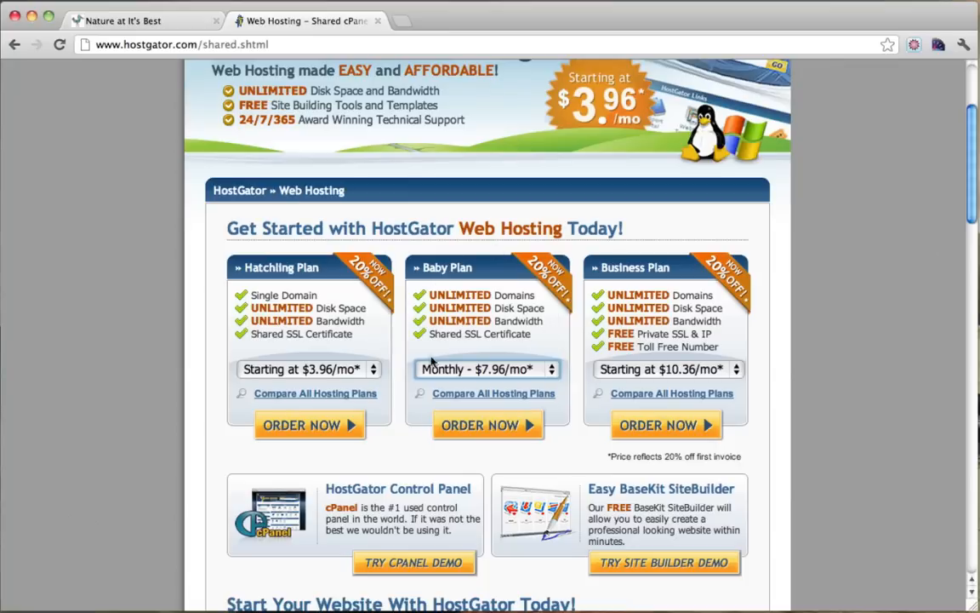
scroll(547, 394, "up", 3)
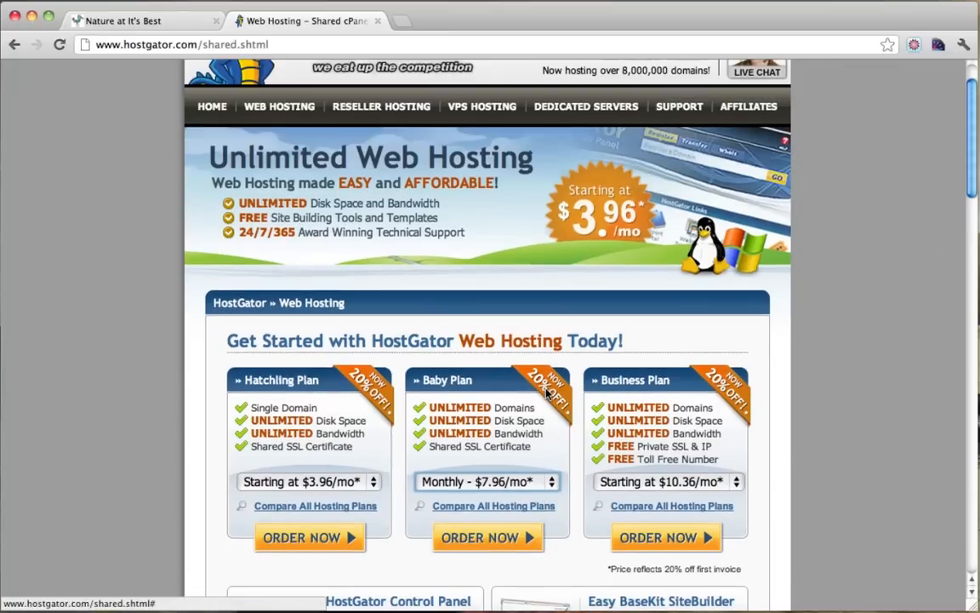
scroll(502, 476, "down", 2)
Order the Baby Plan with domain simpleiskey, swap the SUMMER coupon for vacation25, then go to Step 2
left_click(502, 481)
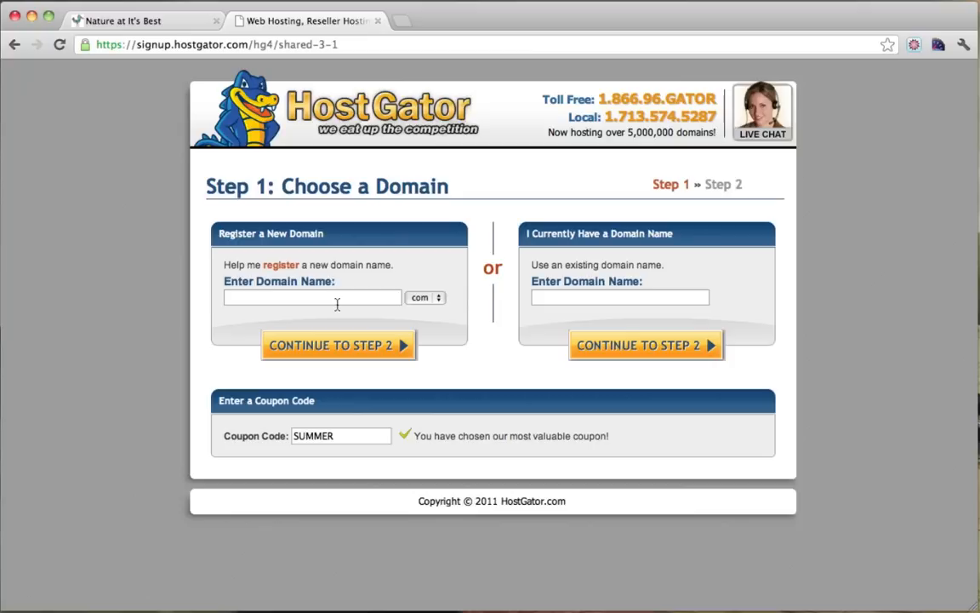
type("simpleiskey")
left_click_drag(361, 435, 284, 439)
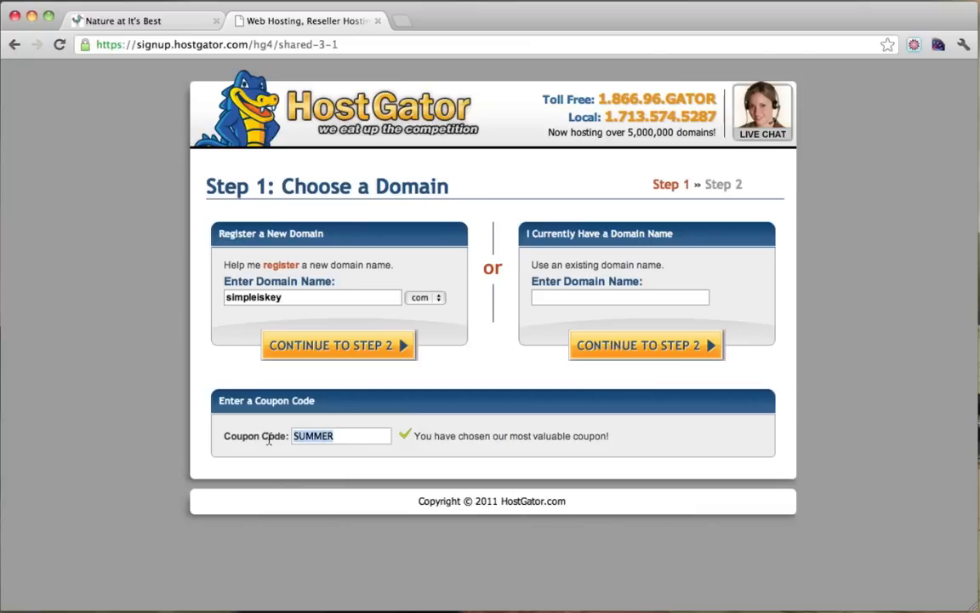
type("vacation25")
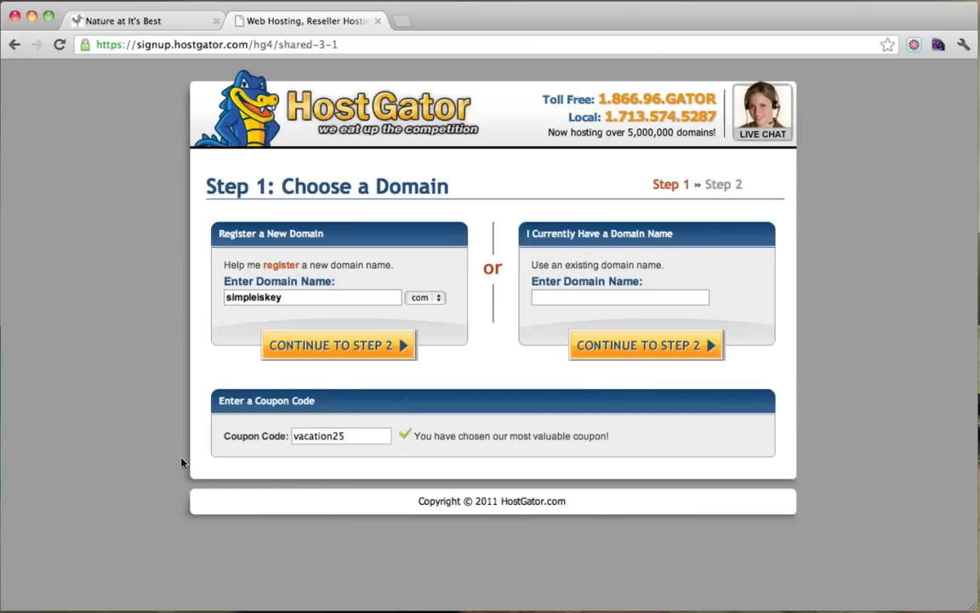
mouse_move(358, 441)
left_mouse_down()
mouse_move(277, 440)
mouse_move(366, 447)
left_mouse_up()
mouse_move(360, 437)
left_mouse_down()
mouse_move(285, 433)
mouse_move(366, 438)
left_mouse_up()
double_click(336, 435)
left_click(371, 438)
left_click(343, 351)
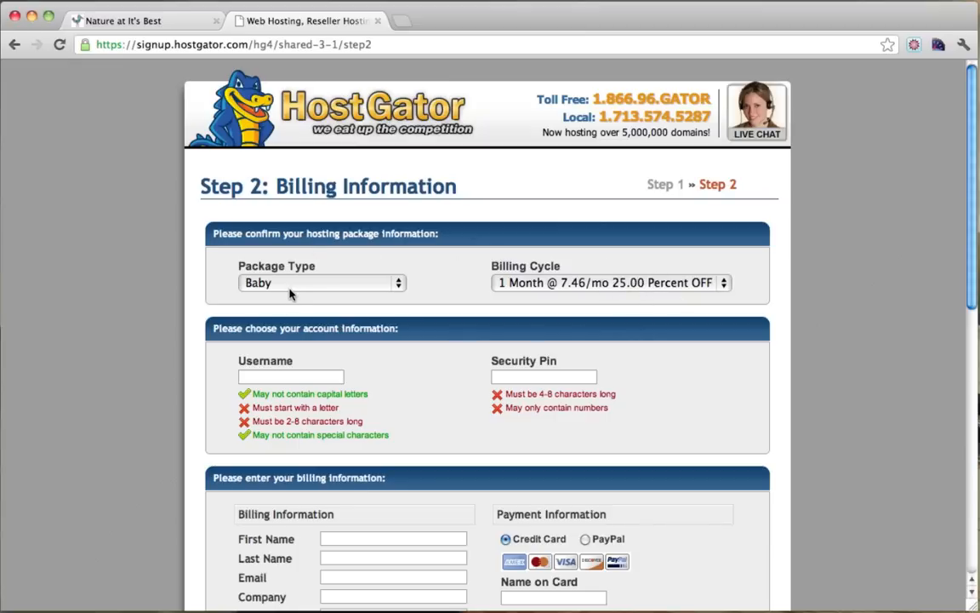
Enter the account username and a security pin for the new HostGator account
left_click(289, 379)
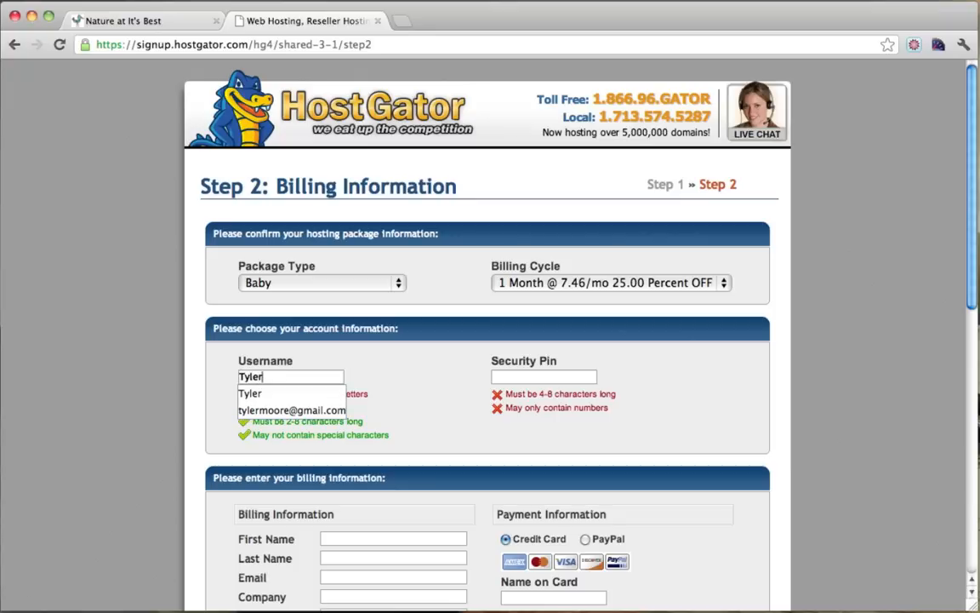
left_click(530, 375)
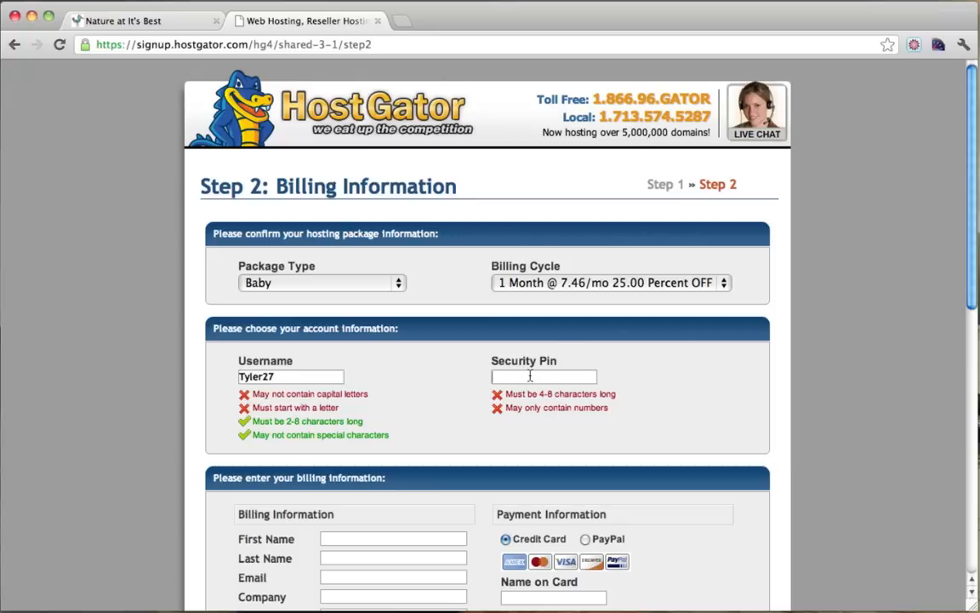
Autofill the billing contact details from saved data and keep Credit Card as the payment method
scroll(490, 340, "down", 3)
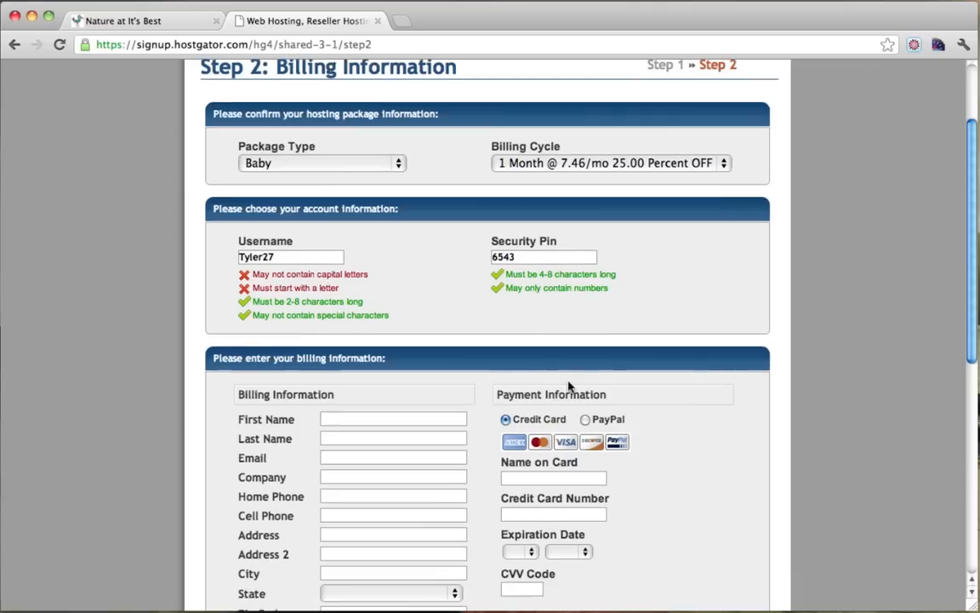
left_click(350, 420)
type("Tyler")
left_click(379, 435)
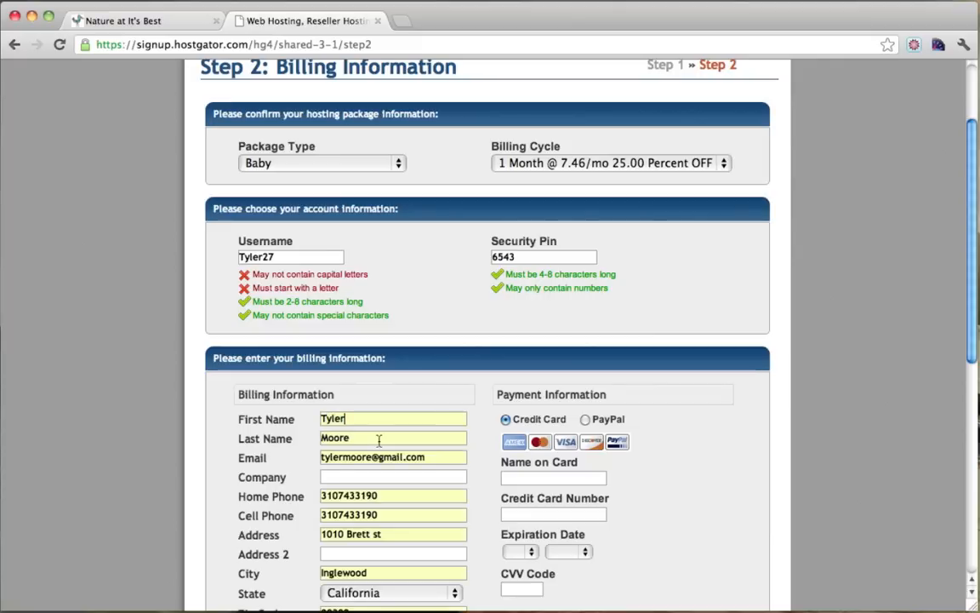
scroll(507, 444, "down", 3)
scroll(505, 445, "down", 2)
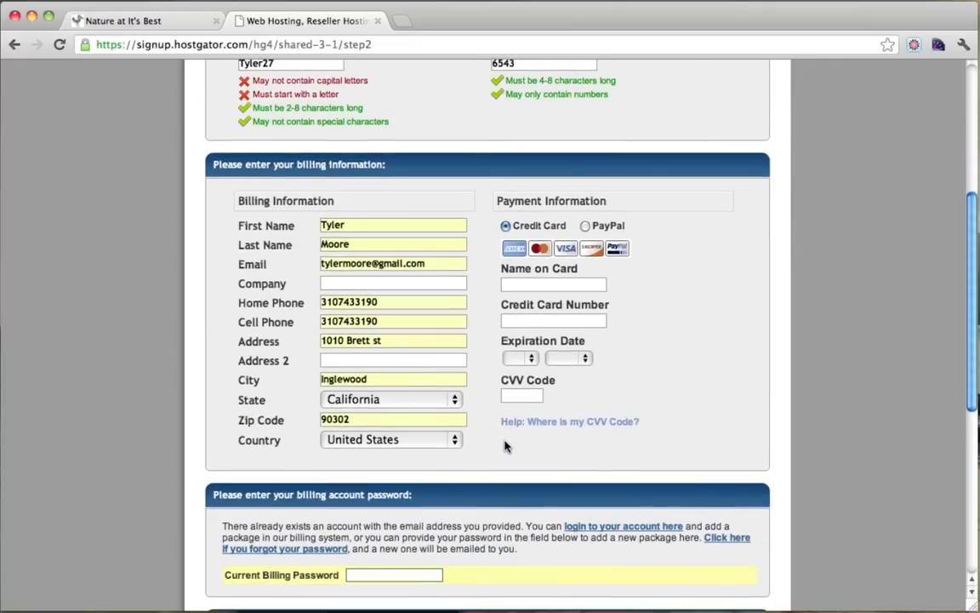
scroll(617, 295, "up", 3)
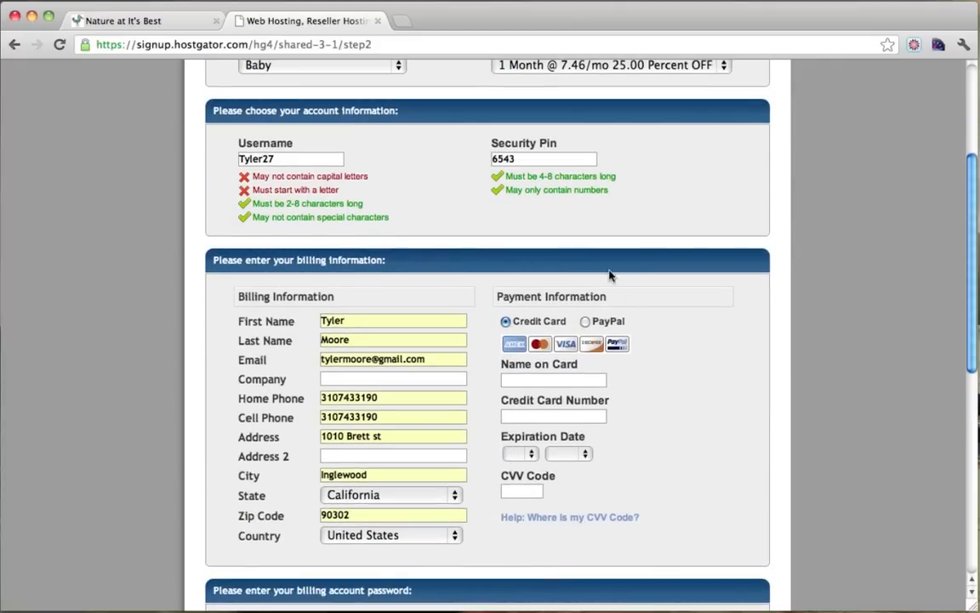
left_click(587, 323)
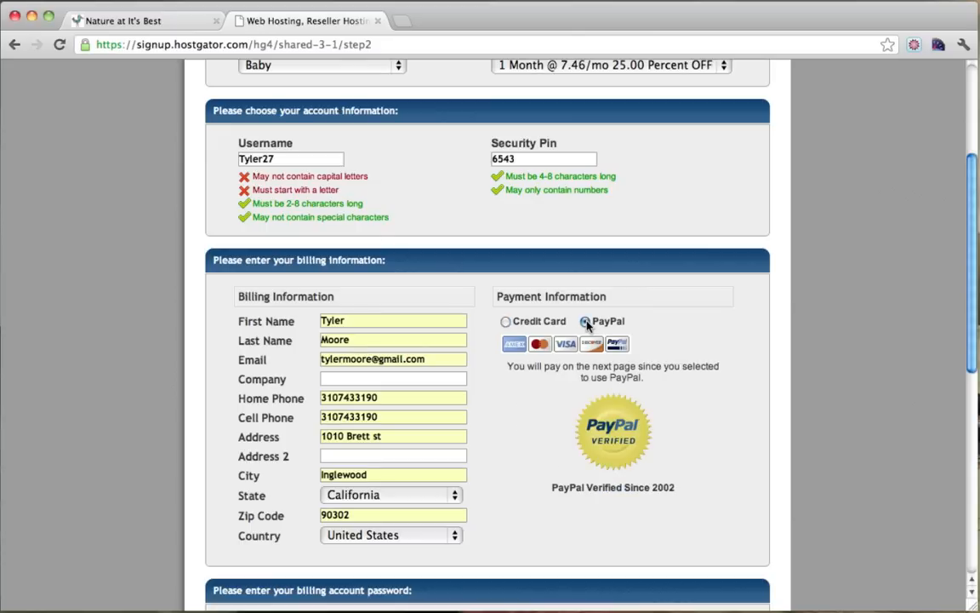
left_click(506, 322)
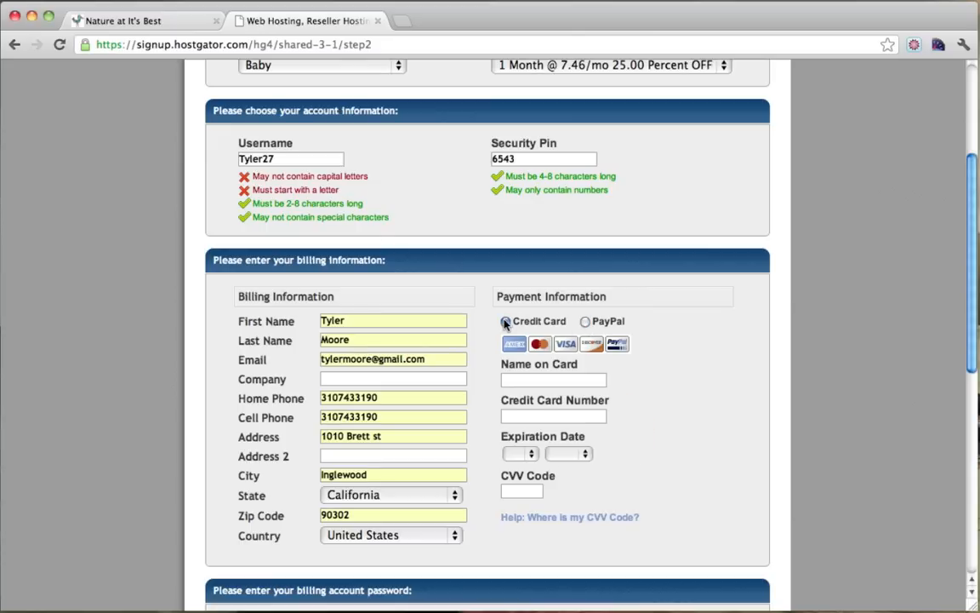
scroll(505, 323, "down", 1)
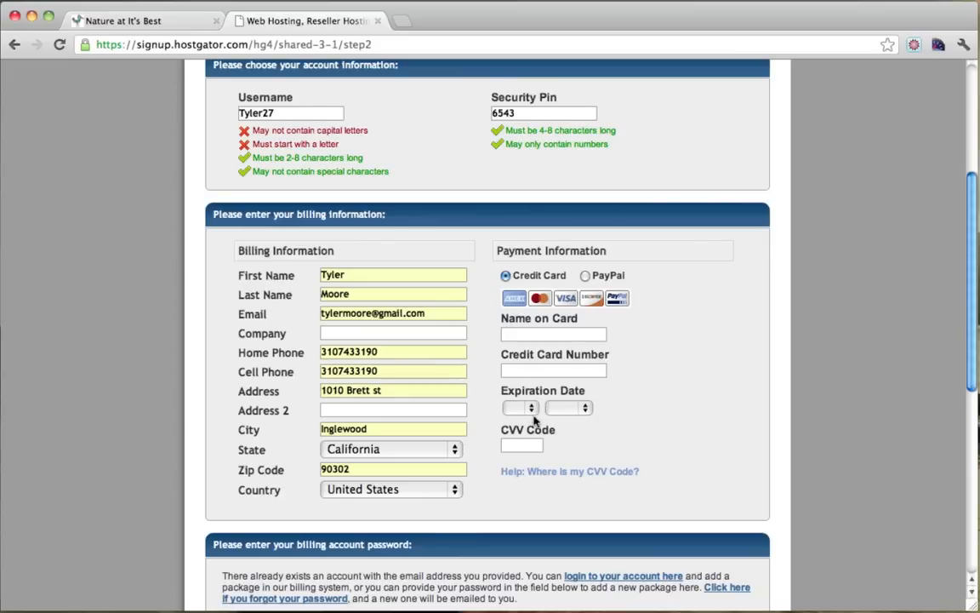
scroll(570, 441, "down", 5)
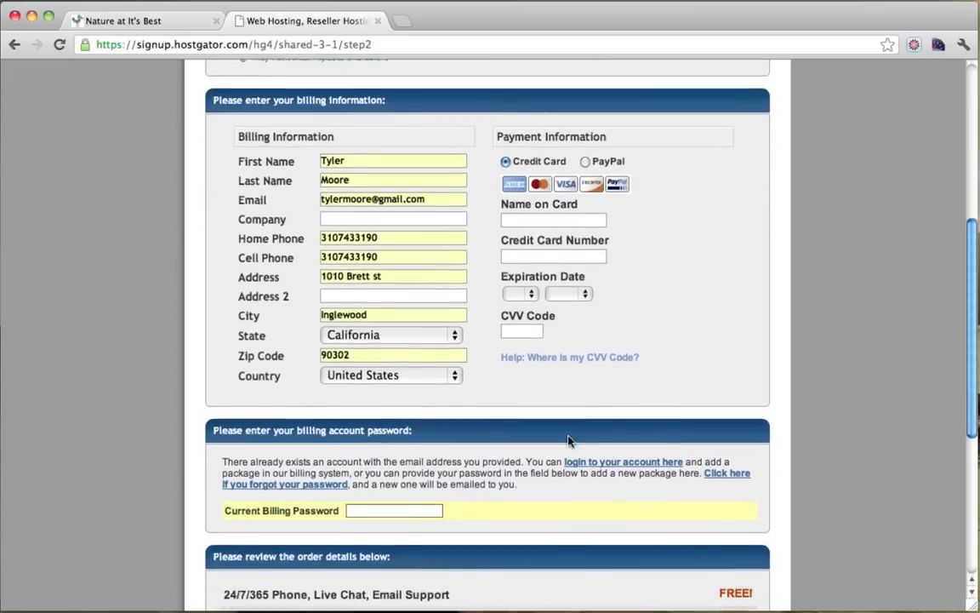
scroll(570, 441, "down", 5)
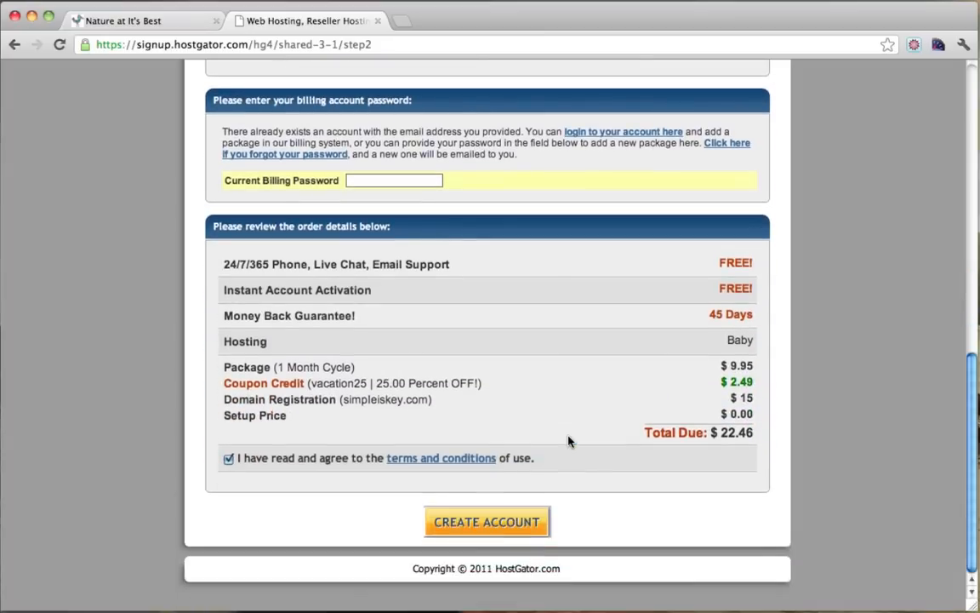
Review the guarantee, support, 25% coupon and $22.46 total, then create the hosting account
left_click_drag(232, 315, 659, 315)
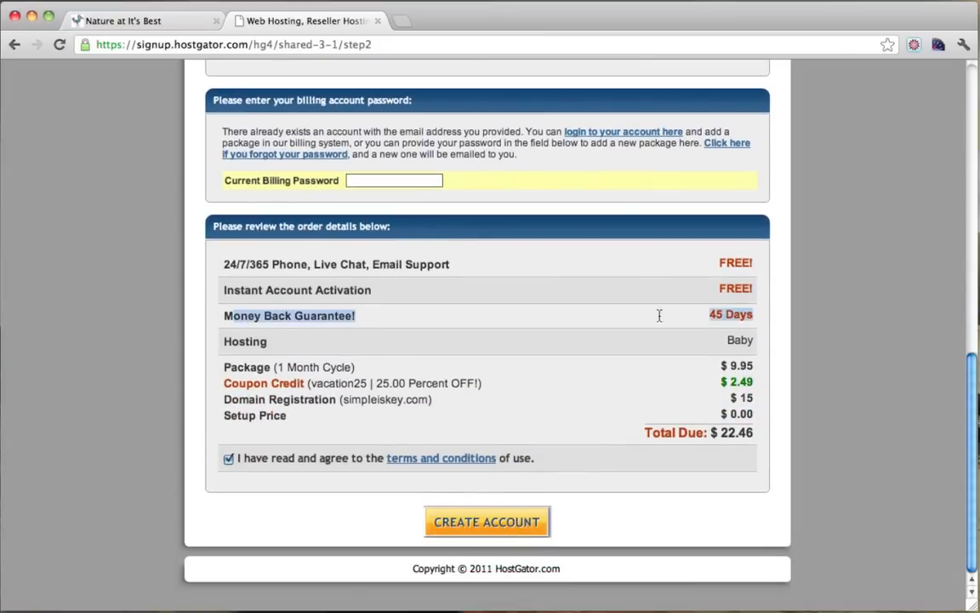
left_click_drag(807, 310, 743, 313)
left_click(738, 313)
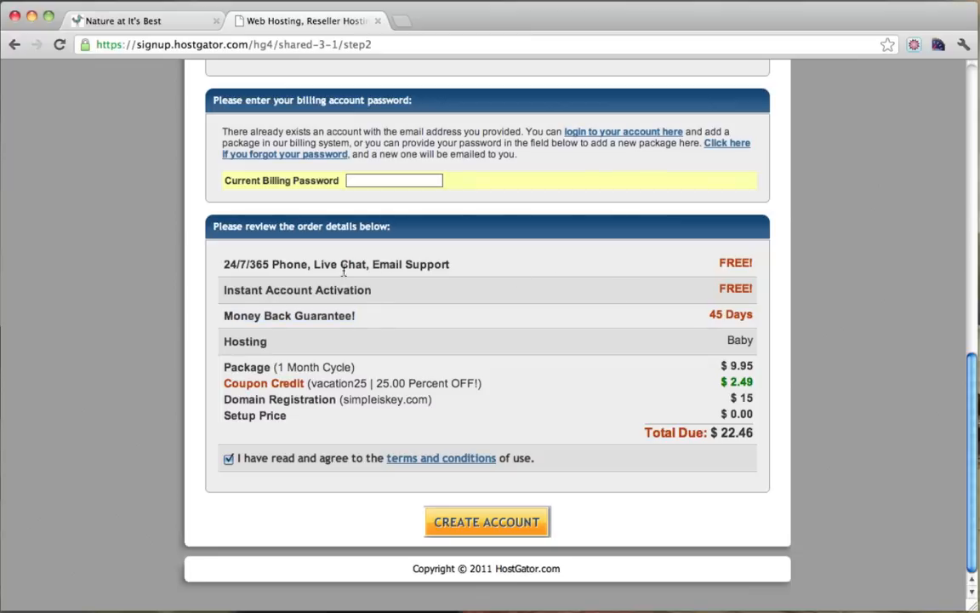
left_click_drag(320, 267, 488, 266)
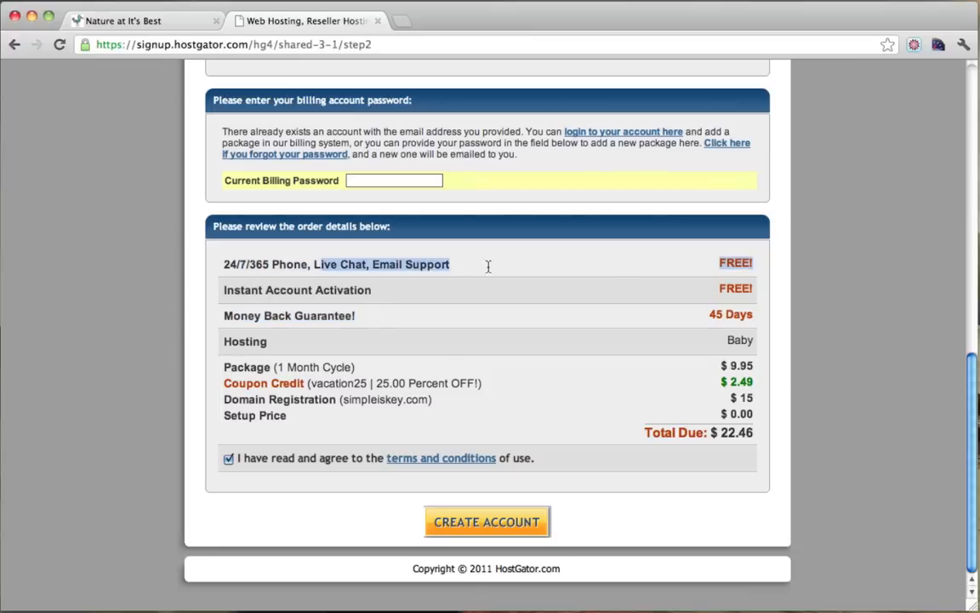
left_click(291, 289)
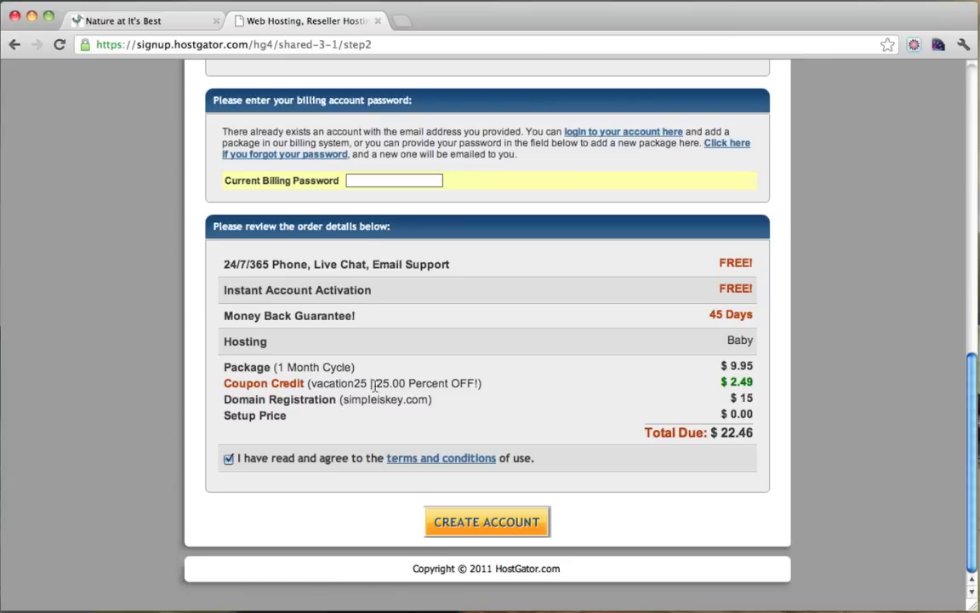
left_click_drag(373, 386, 463, 385)
left_click(462, 385)
left_click_drag(716, 434, 760, 432)
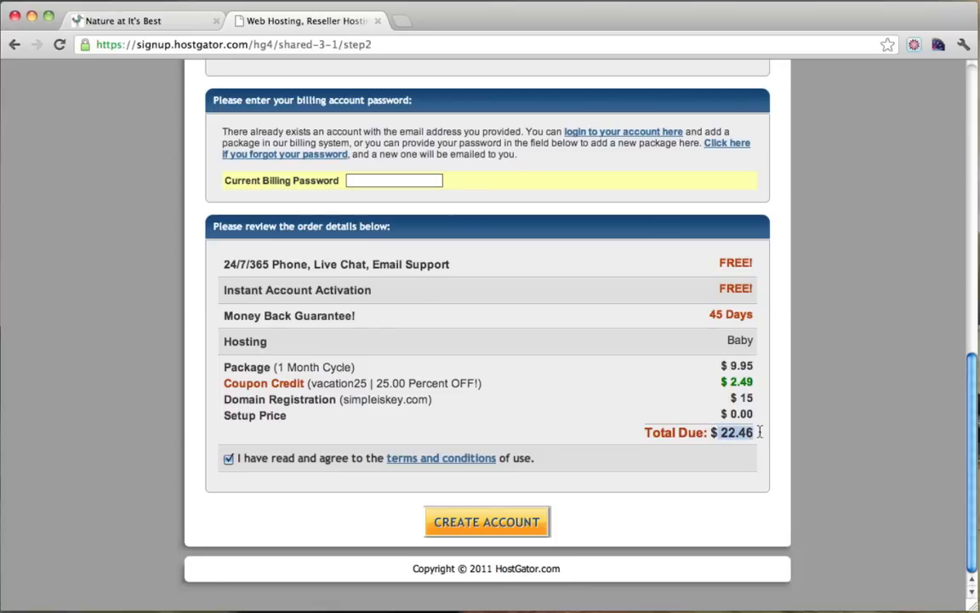
left_click(749, 434)
scroll(711, 429, "up", 3)
scroll(711, 430, "down", 3)
left_click(491, 529)
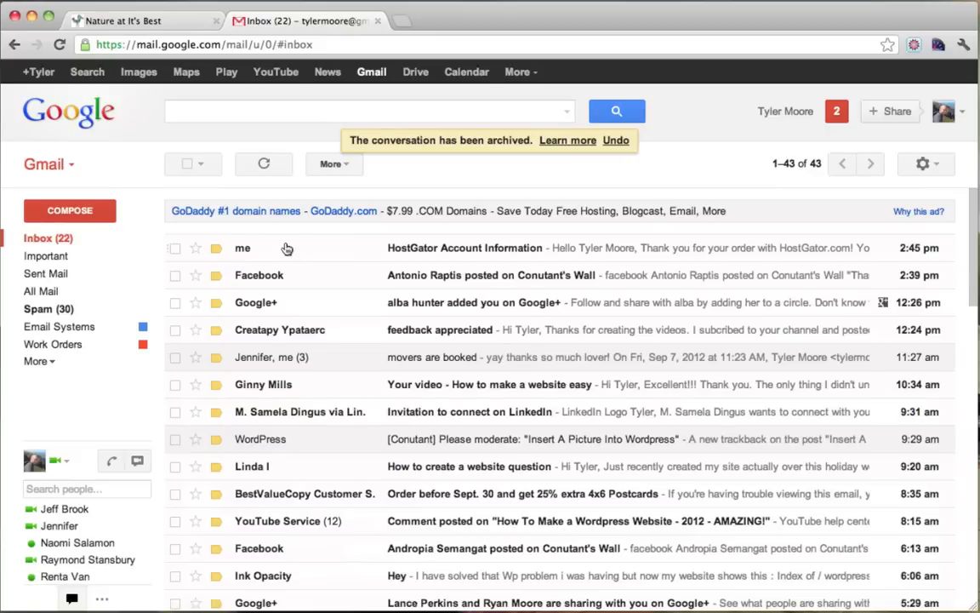
Open the HostGator Account Information email and find nameservers ns3595/ns3596.hostgator.com
left_click(377, 248)
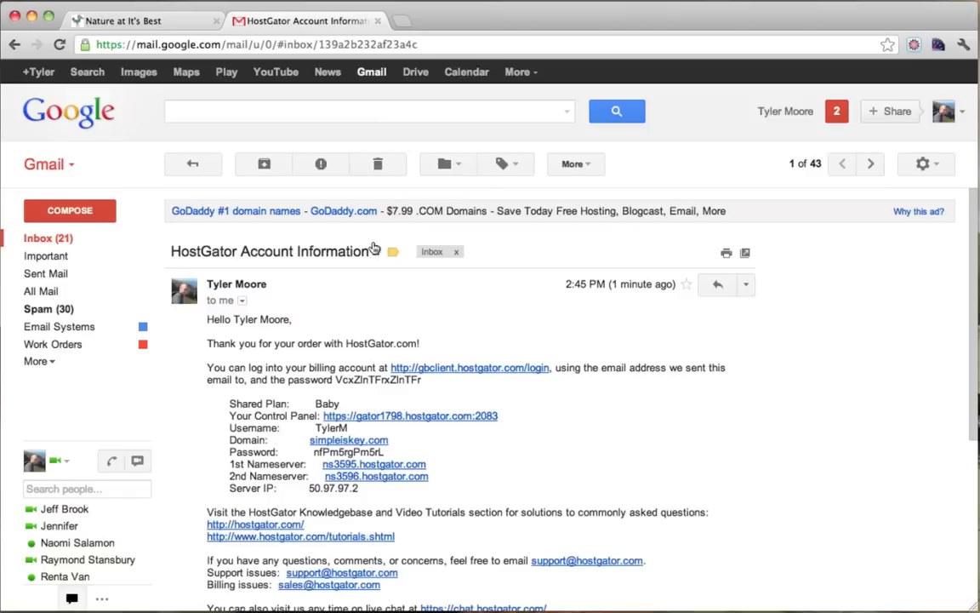
scroll(549, 396, "down", 2)
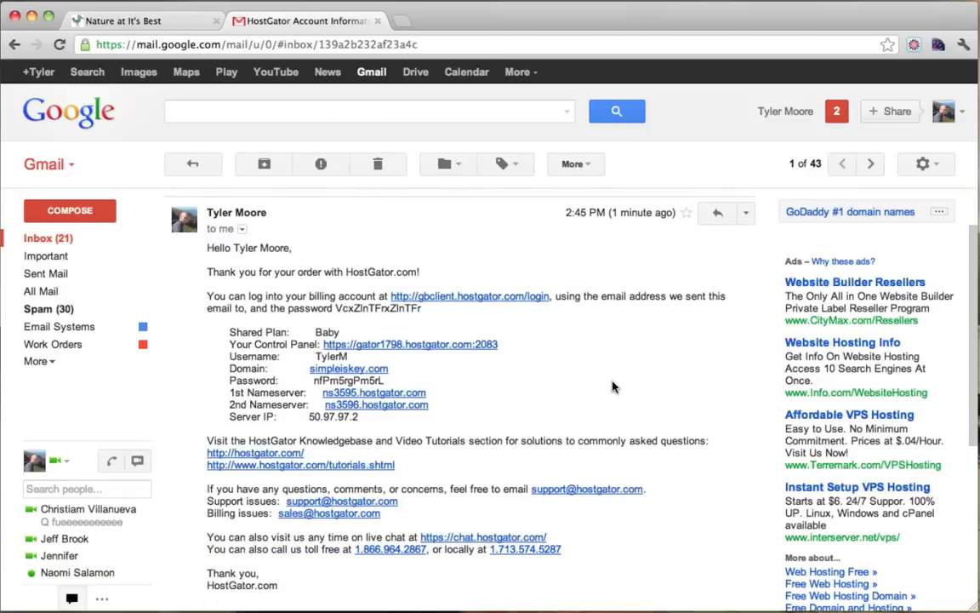
scroll(612, 387, "down", 3)
scroll(612, 387, "up", 3)
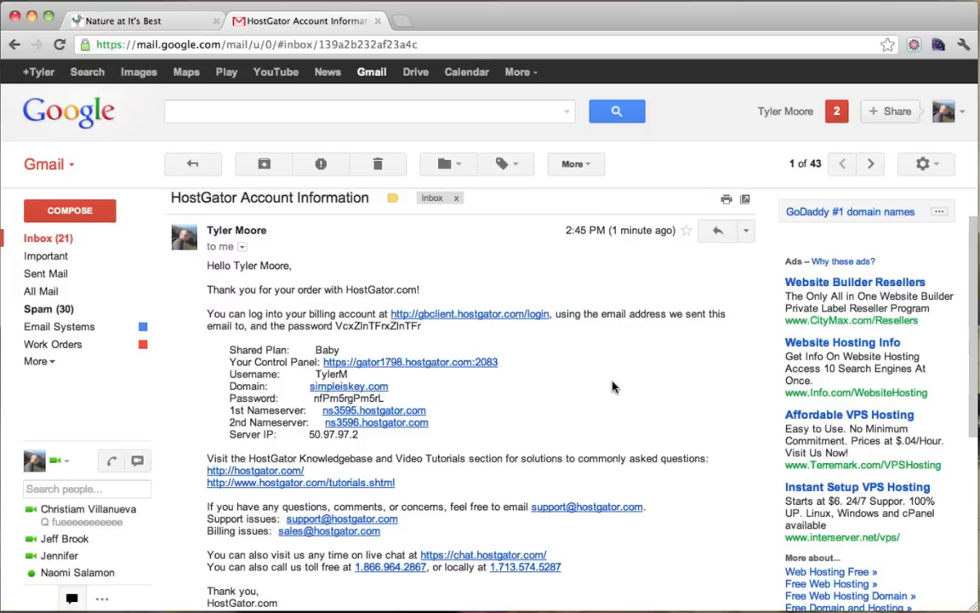
scroll(612, 387, "down", 1)
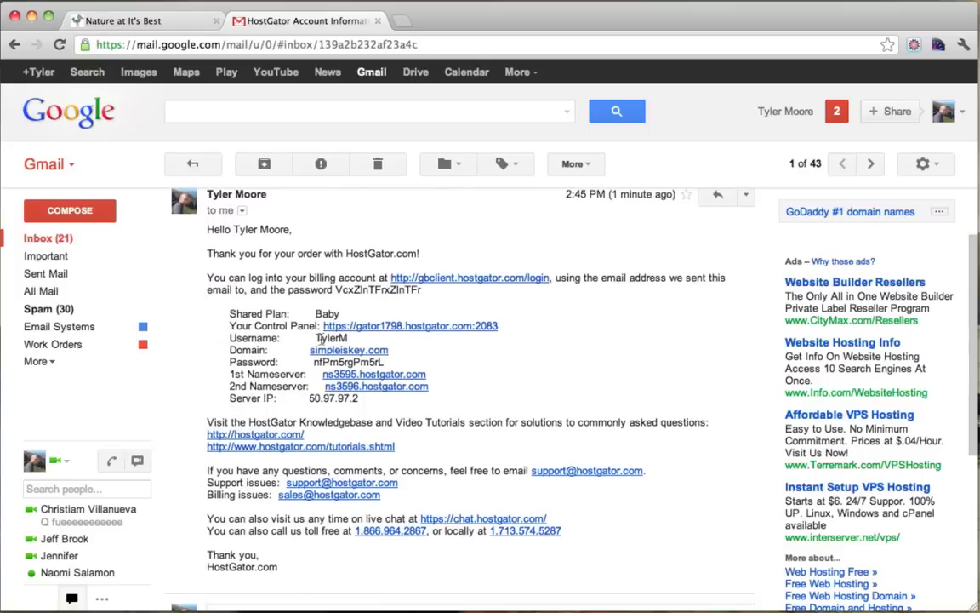
scroll(422, 374, "down", 1)
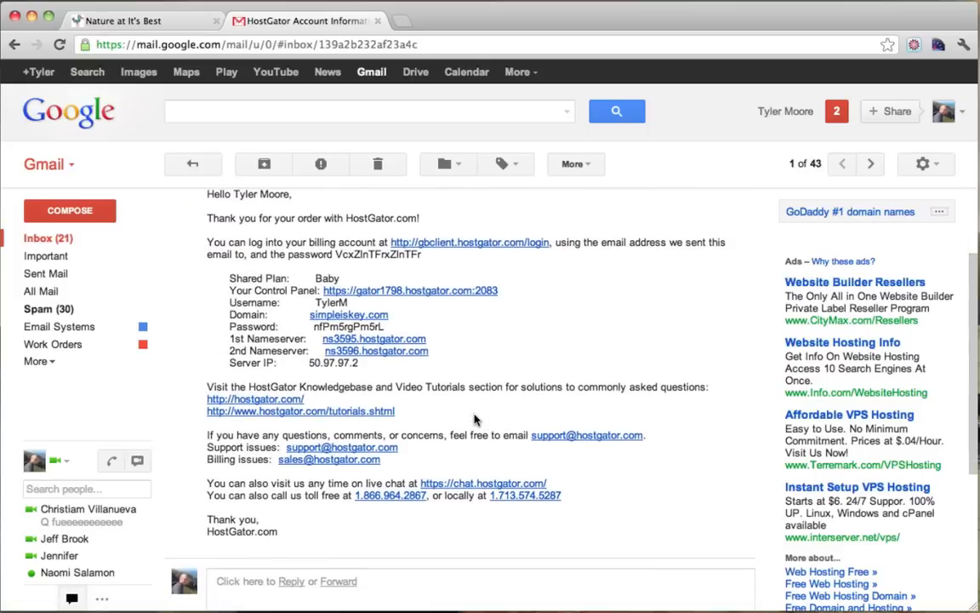
left_click_drag(429, 352, 221, 341)
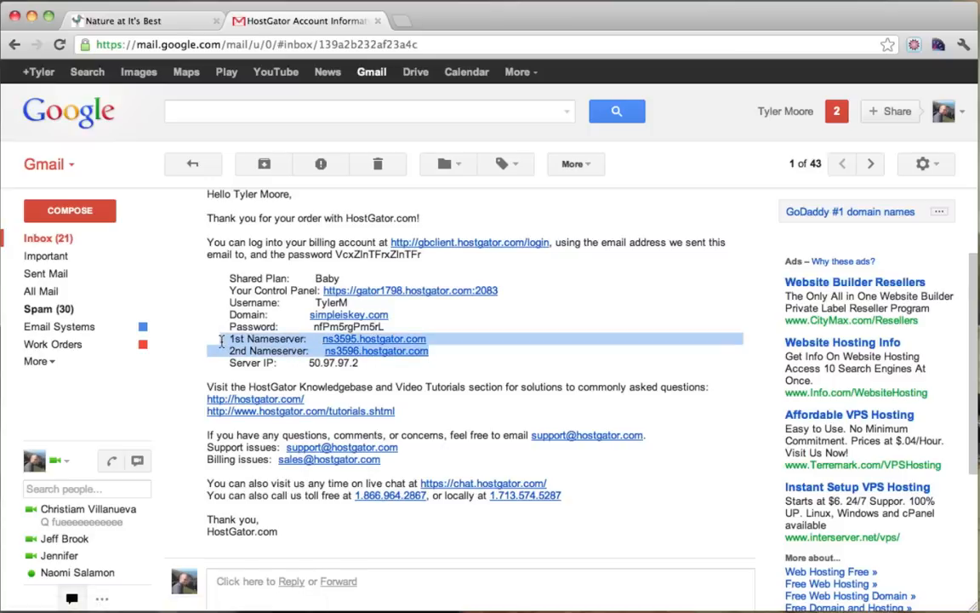
left_click(224, 340)
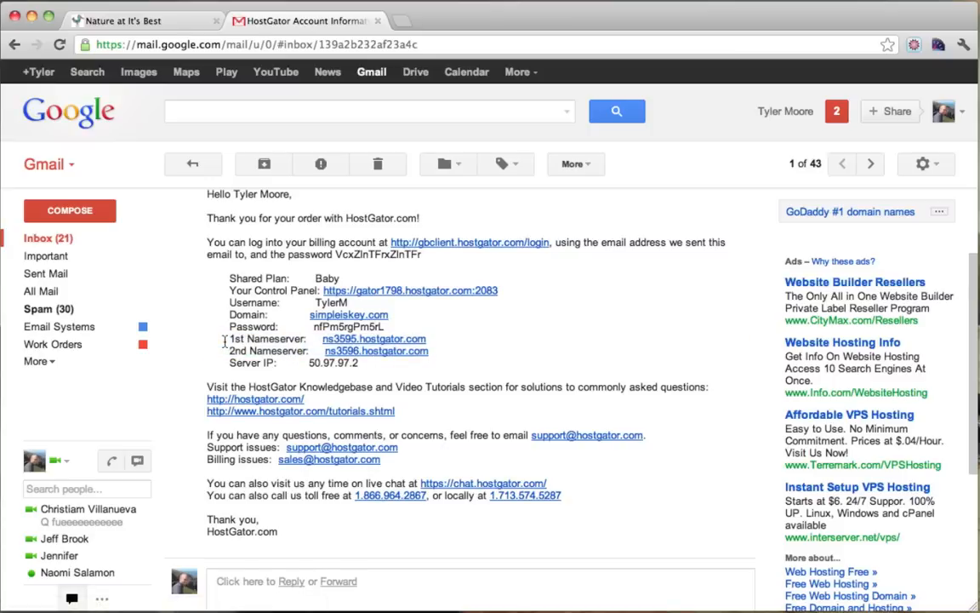
left_click_drag(224, 340, 459, 340)
left_click(458, 344)
Locate the Your Control Panel entry in the account email
scroll(516, 356, "up", 3)
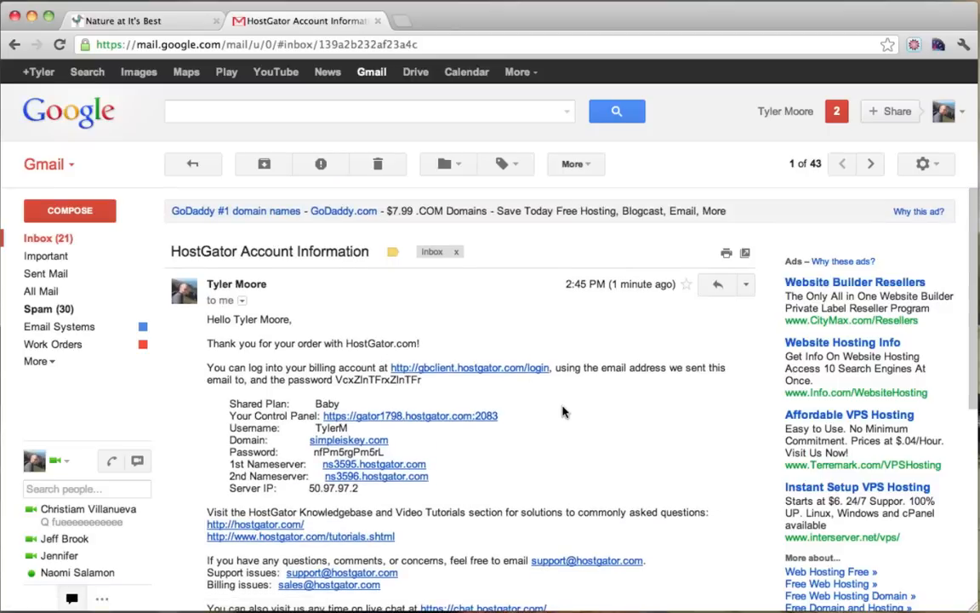
left_click_drag(231, 419, 314, 418)
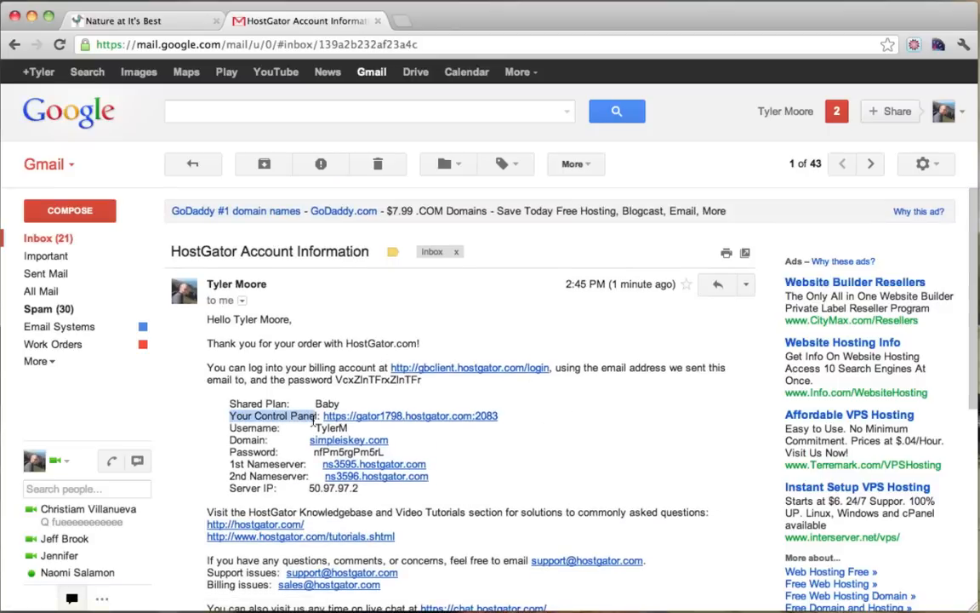
left_click_drag(224, 417, 308, 417)
left_click(560, 402)
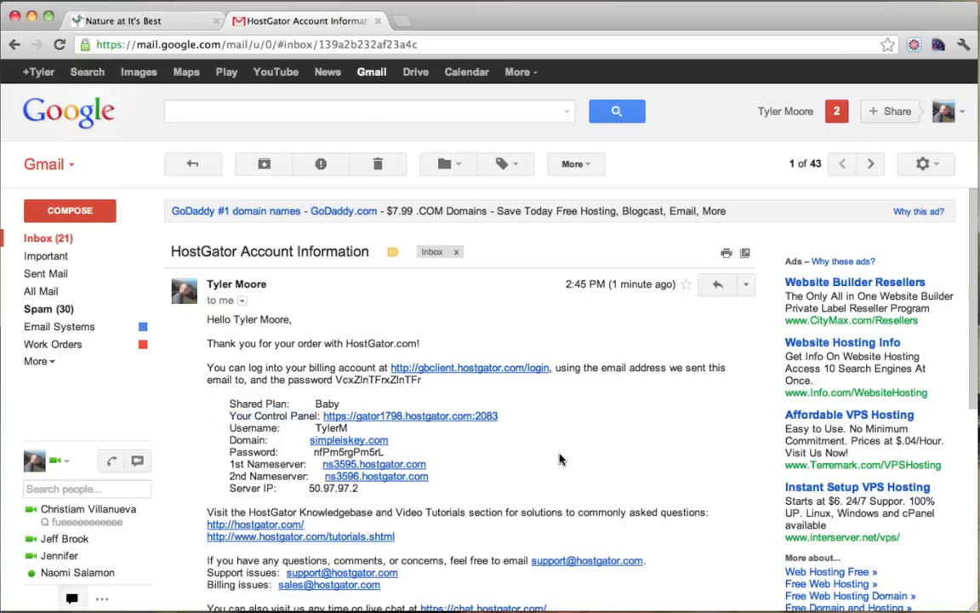
Open the cPanel login page and paste the account username copied from the email
left_click(404, 418)
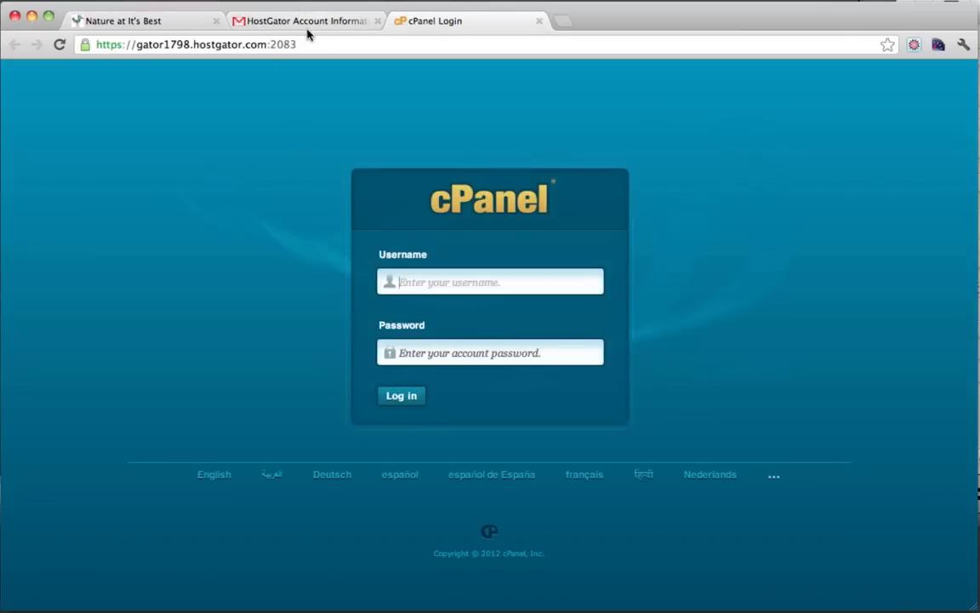
left_click(296, 23)
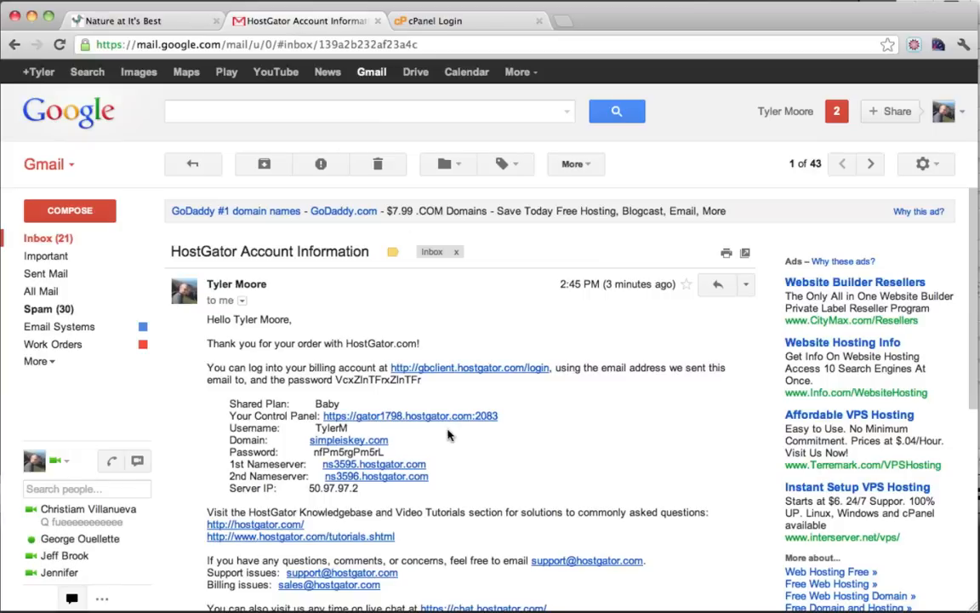
right_click(330, 431)
left_click(350, 436)
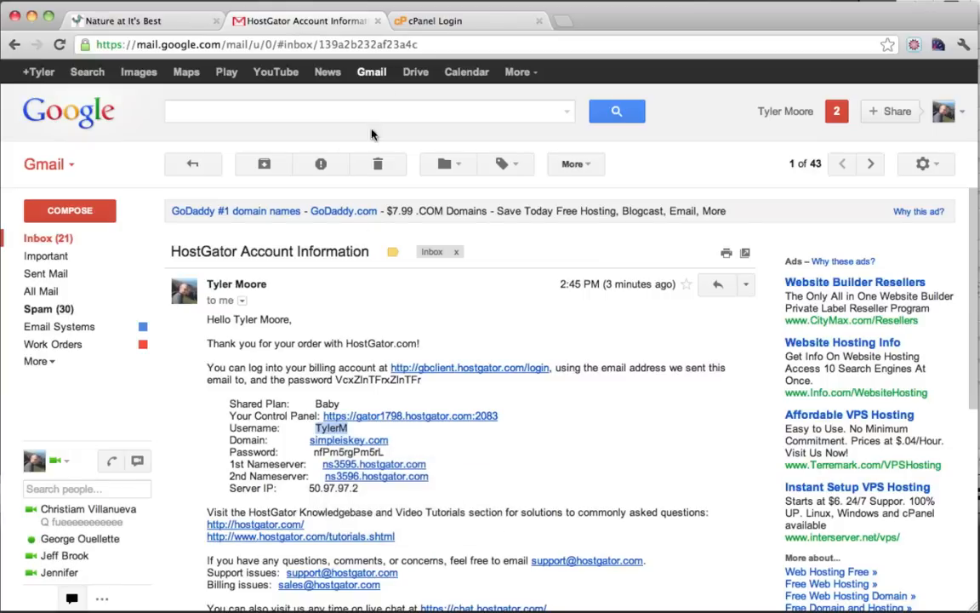
left_click(453, 19)
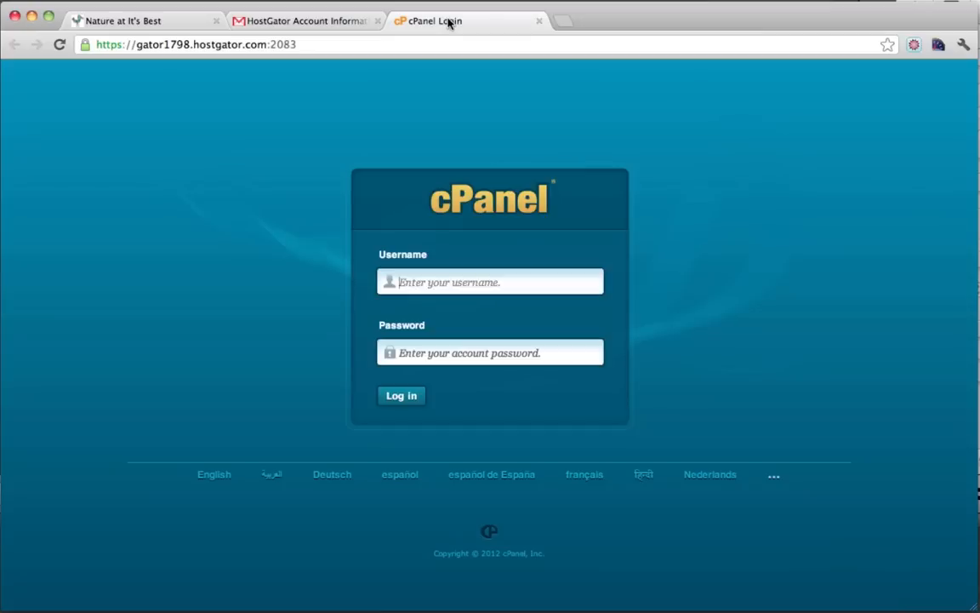
left_click(433, 281)
key("super+v")
Paste the account password from the email into cPanel and log in
left_click(294, 20)
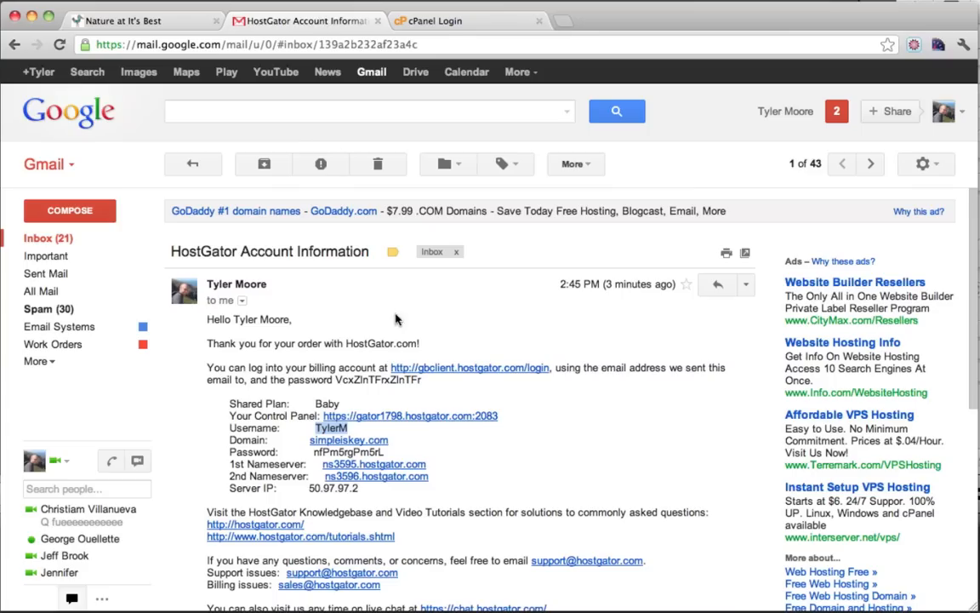
double_click(348, 452)
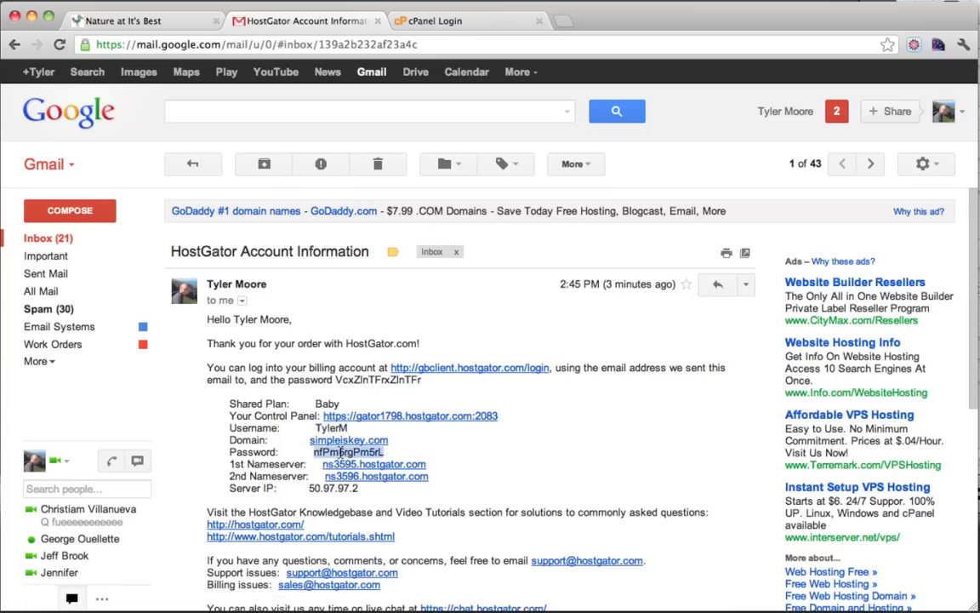
left_click(444, 25)
left_click(437, 356)
key("super+v")
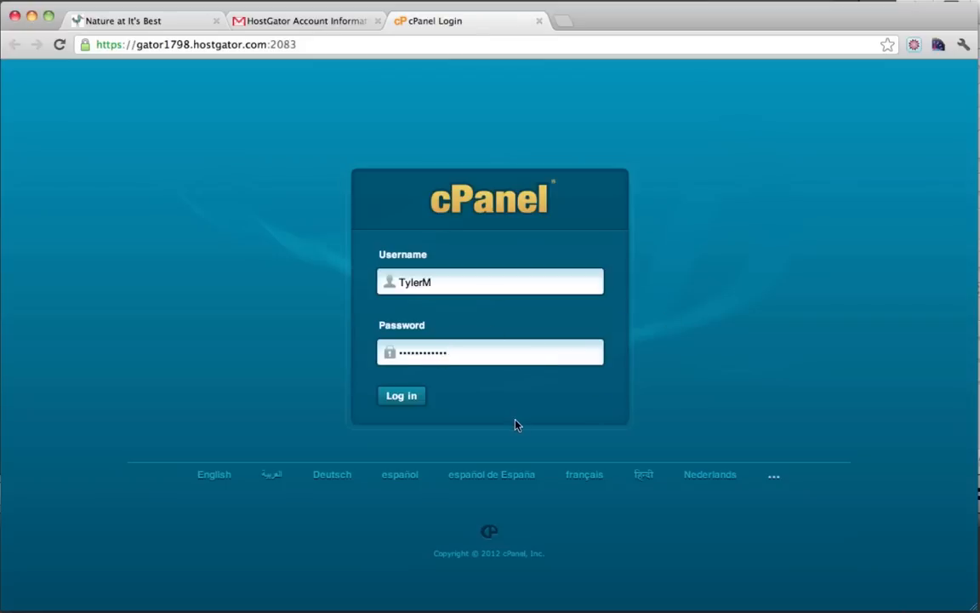
left_click(403, 397)
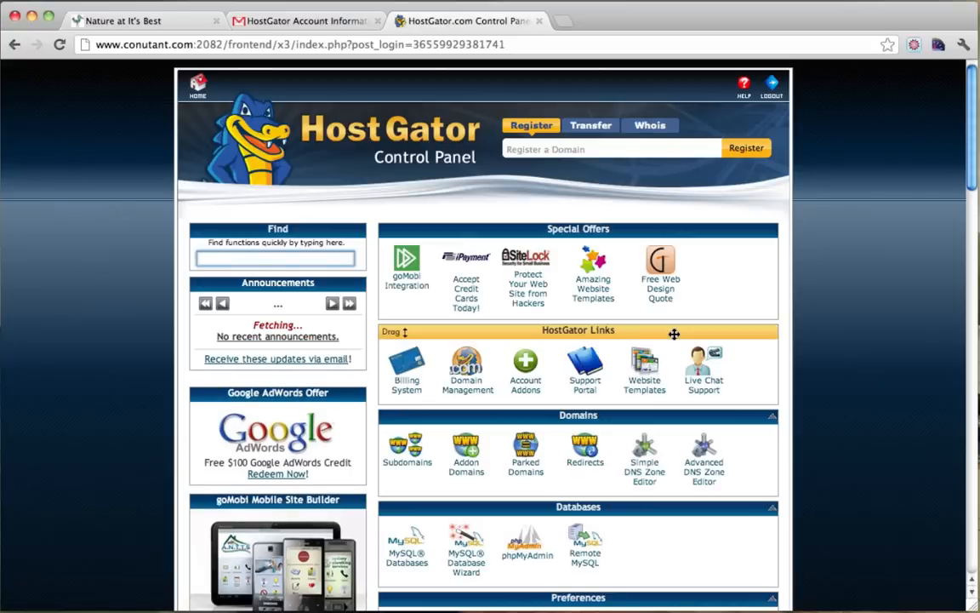
Open QuickInstall under Software/Services and choose WordPress 3.4.1 from Blog Software
scroll(674, 334, "down", 10)
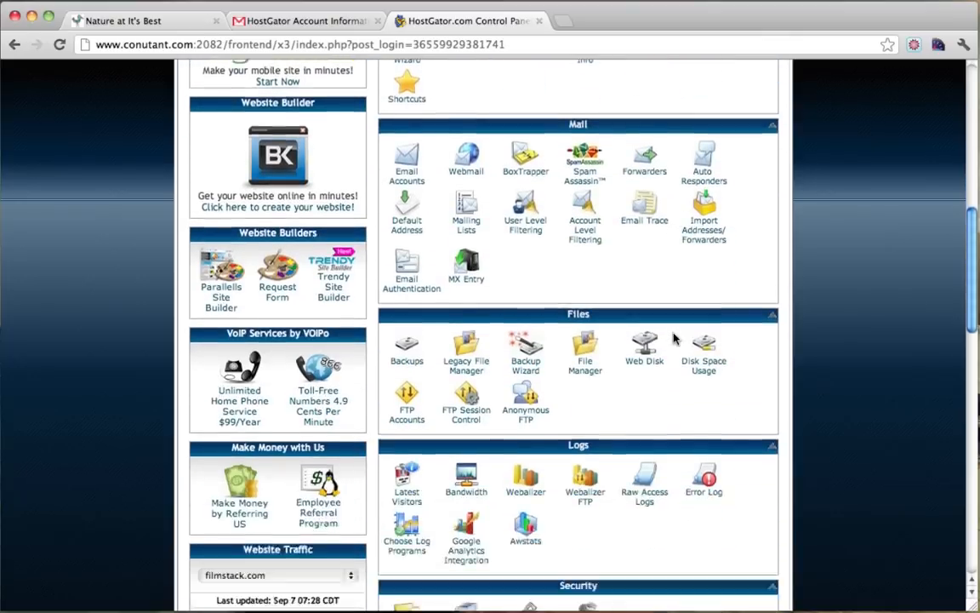
scroll(674, 339, "down", 5)
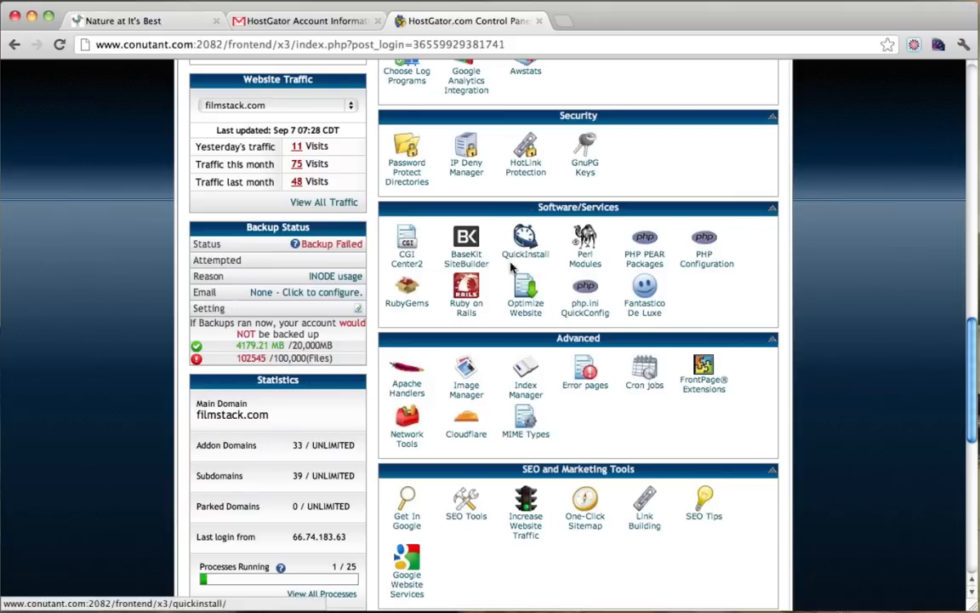
left_click(526, 246)
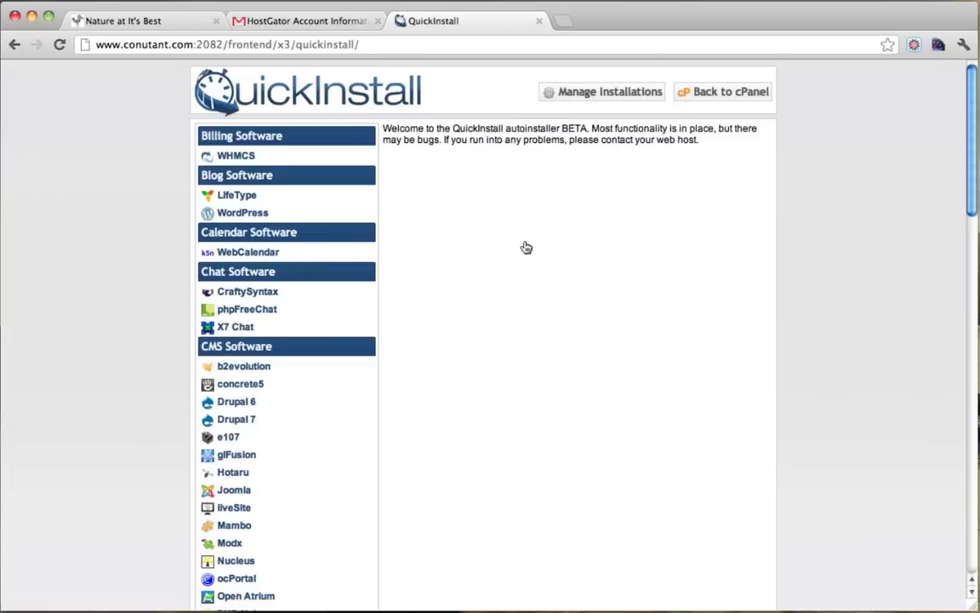
left_click(252, 216)
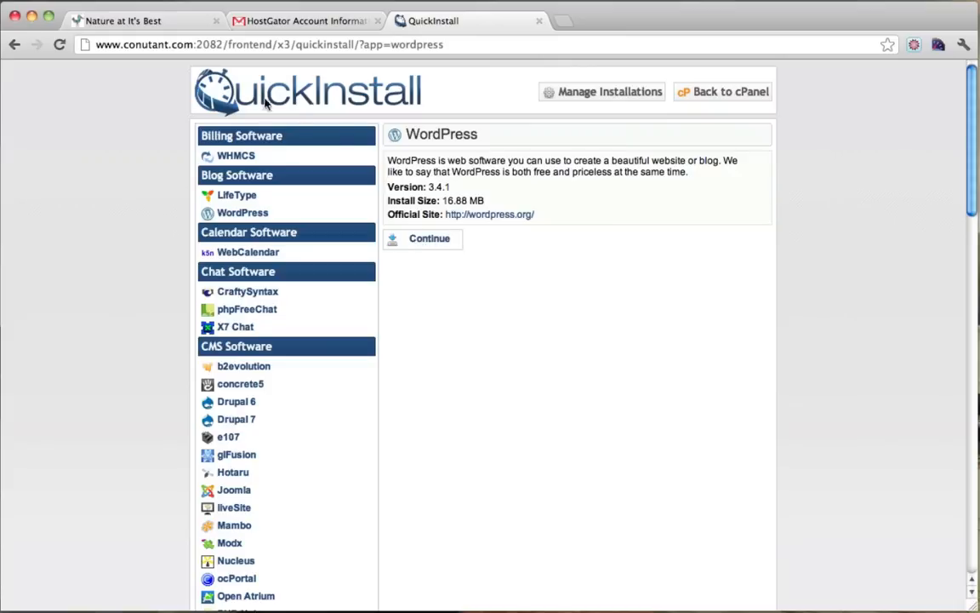
Pick simpleiskey.com as the WordPress install domain and uncheck Enable Auto Upgrades
left_click(426, 241)
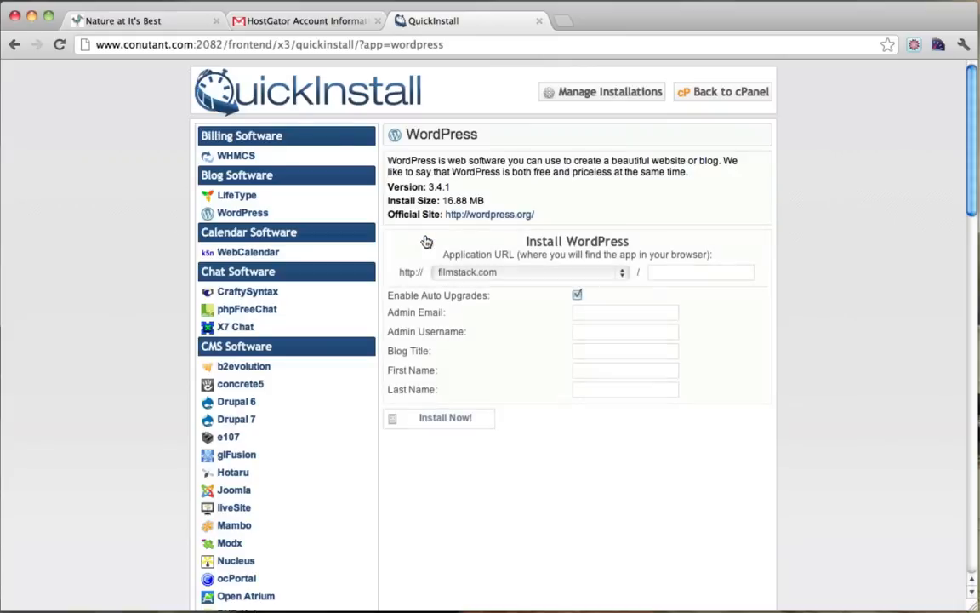
left_click(598, 272)
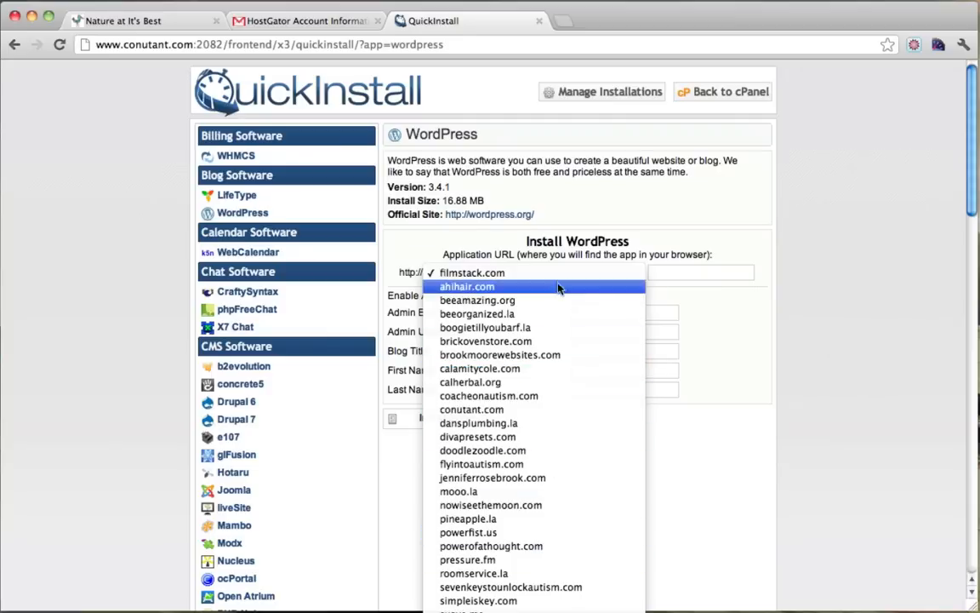
scroll(536, 460, "down", 5)
scroll(537, 461, "up", 1)
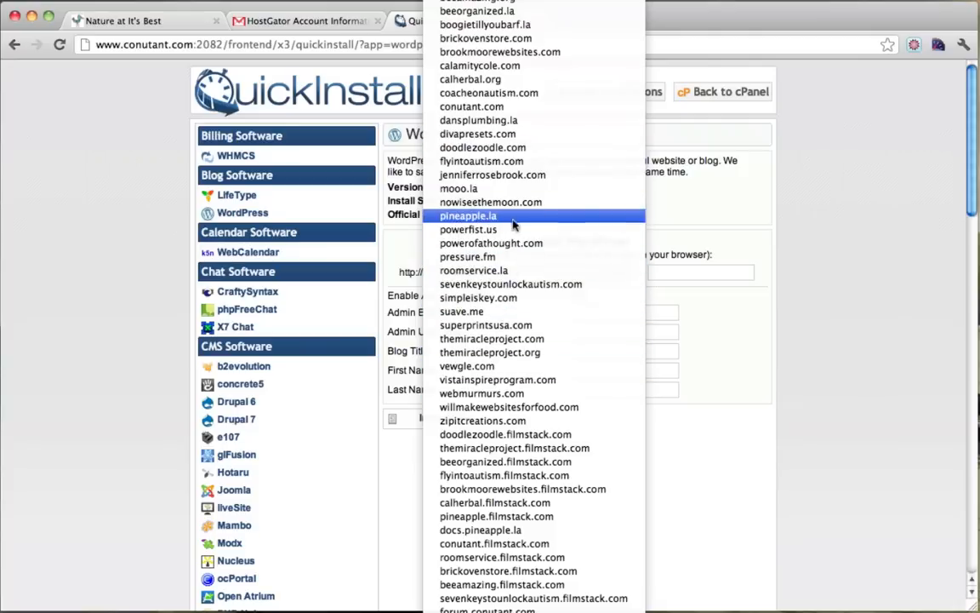
left_click(504, 299)
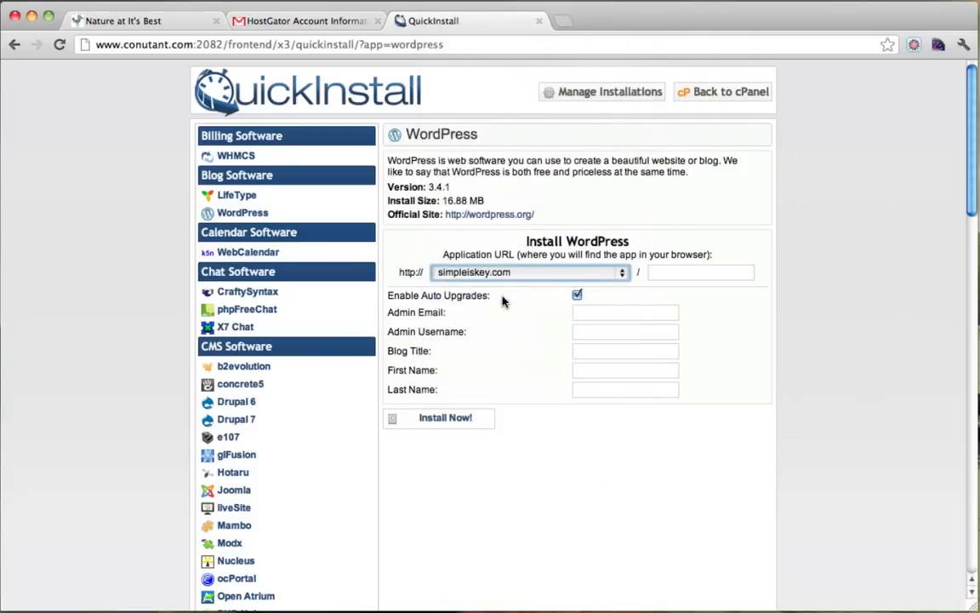
left_click(674, 274)
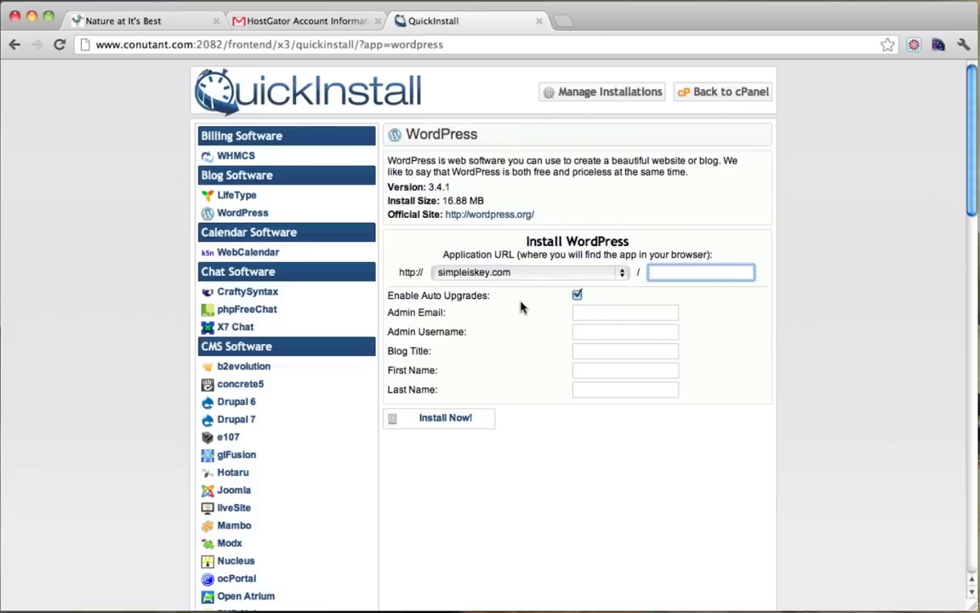
left_click(577, 296)
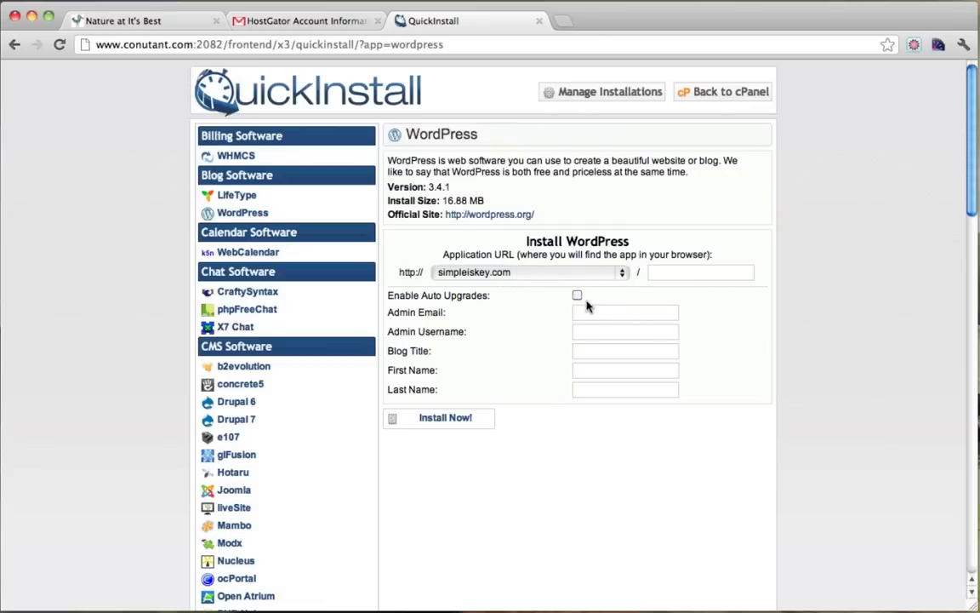
Autofill the admin's e-mail address and name from saved browser details
left_click(604, 311)
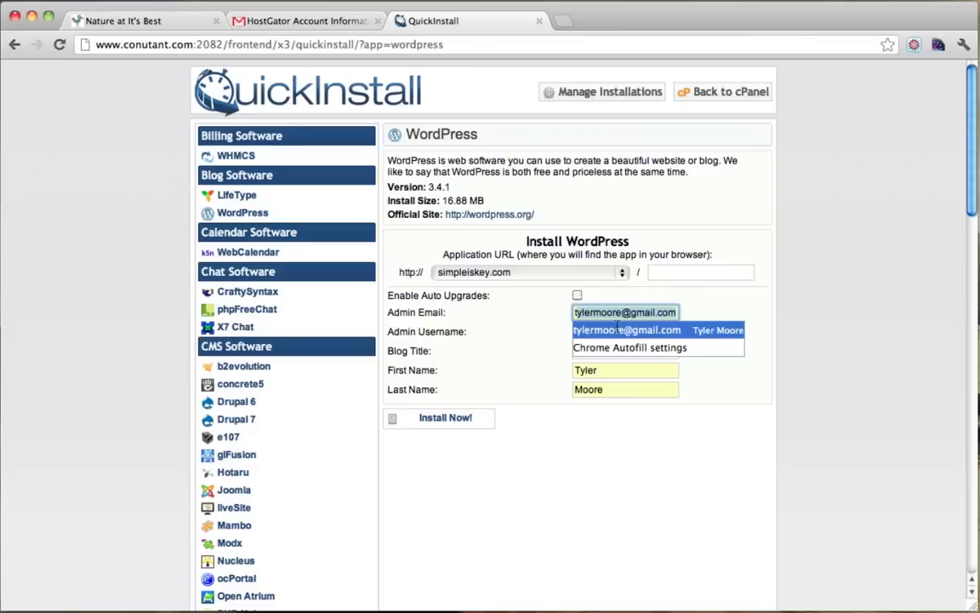
left_click(617, 327)
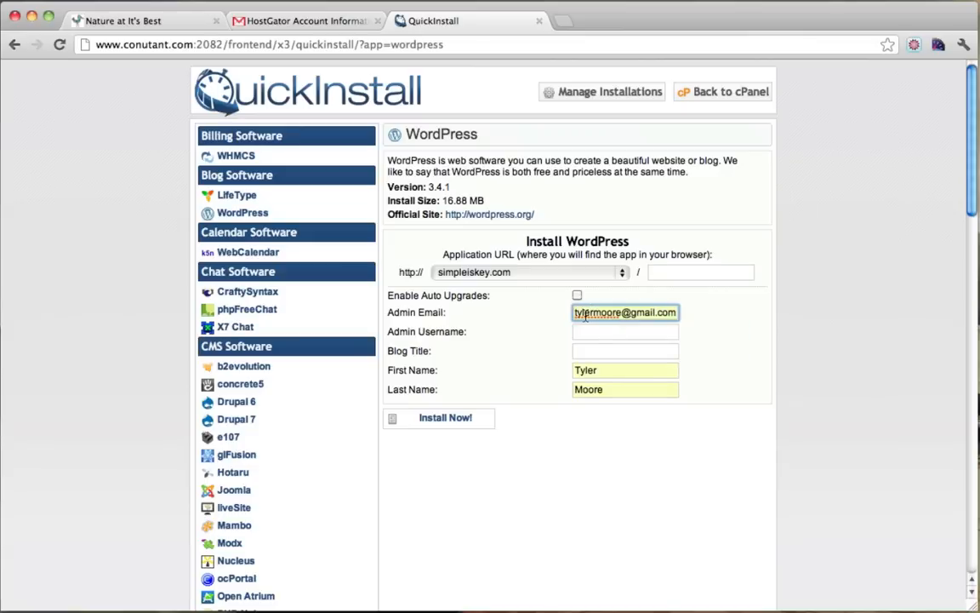
left_click_drag(586, 315, 710, 318)
left_click(651, 315)
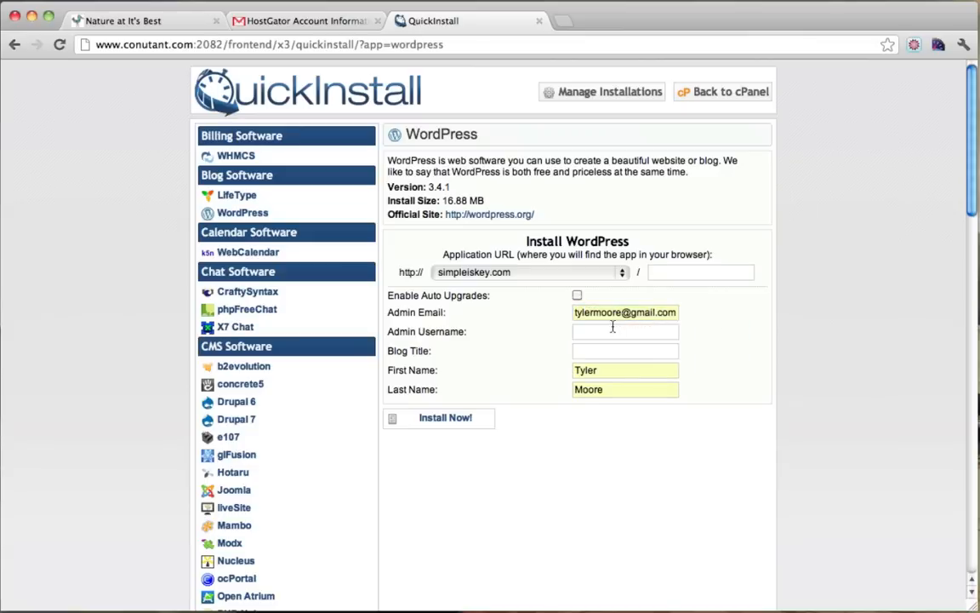
Set admin username 'admin' with blog title 'Vacation' and run the installation
left_click(613, 329)
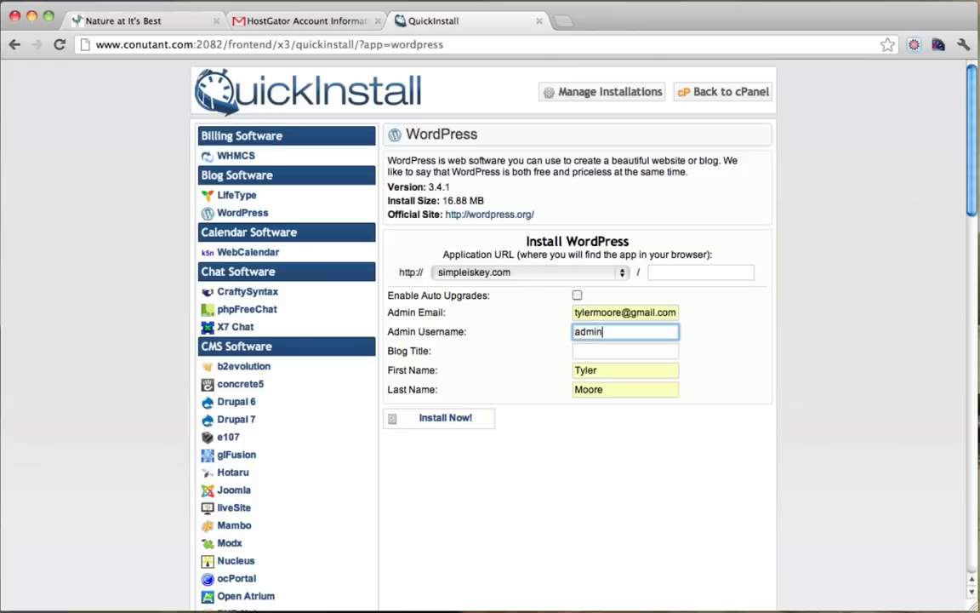
type("admin")
key("Tab")
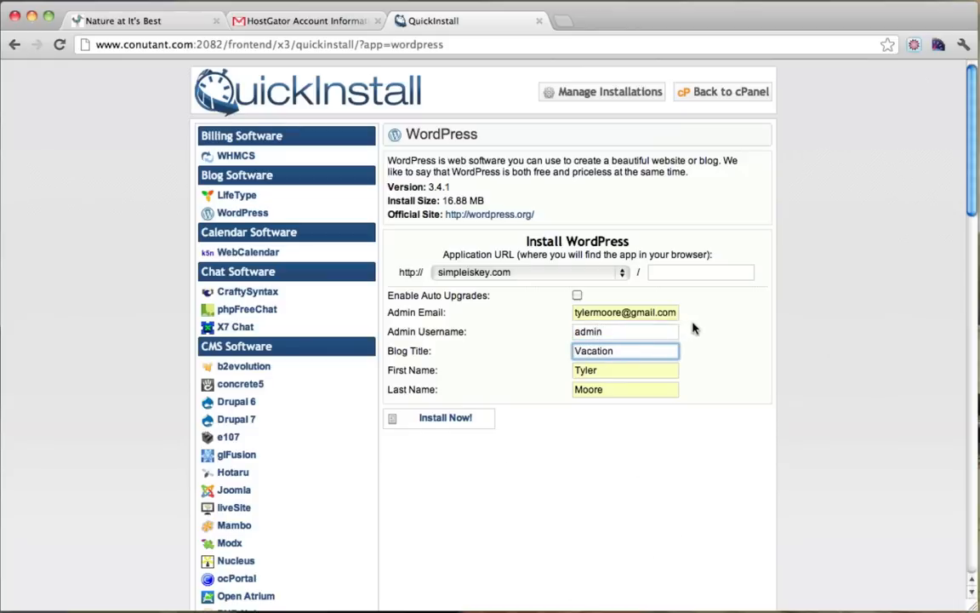
double_click(598, 356)
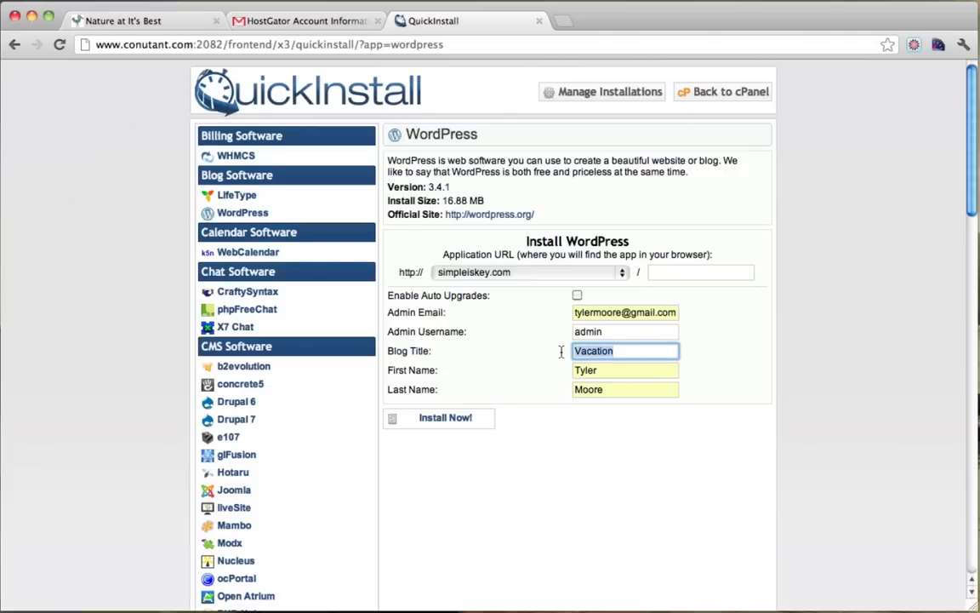
left_click(619, 356)
left_click_drag(618, 335, 658, 339)
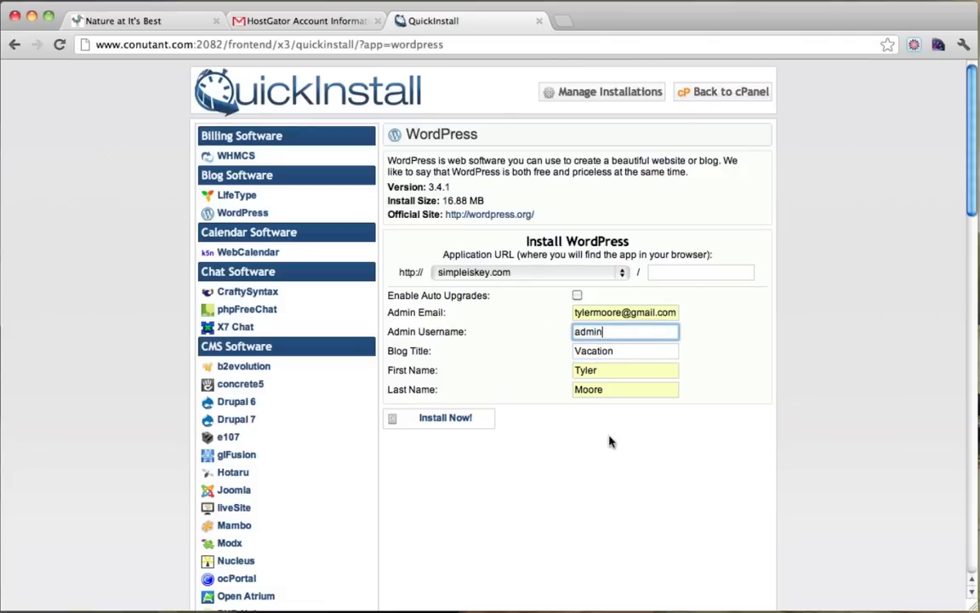
left_click(436, 419)
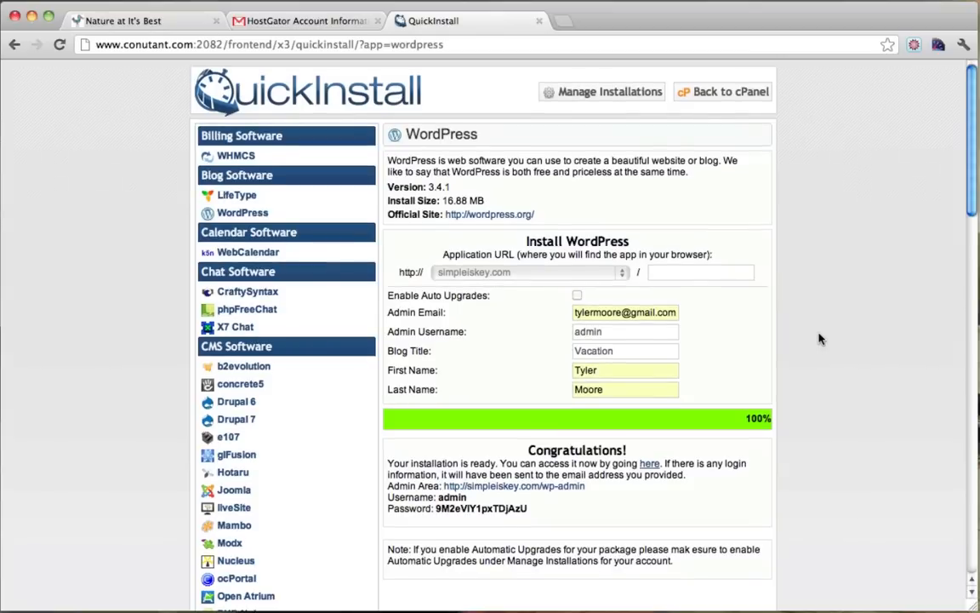
Review the new login username and password shown in the Congratulations box
scroll(818, 339, "down", 1)
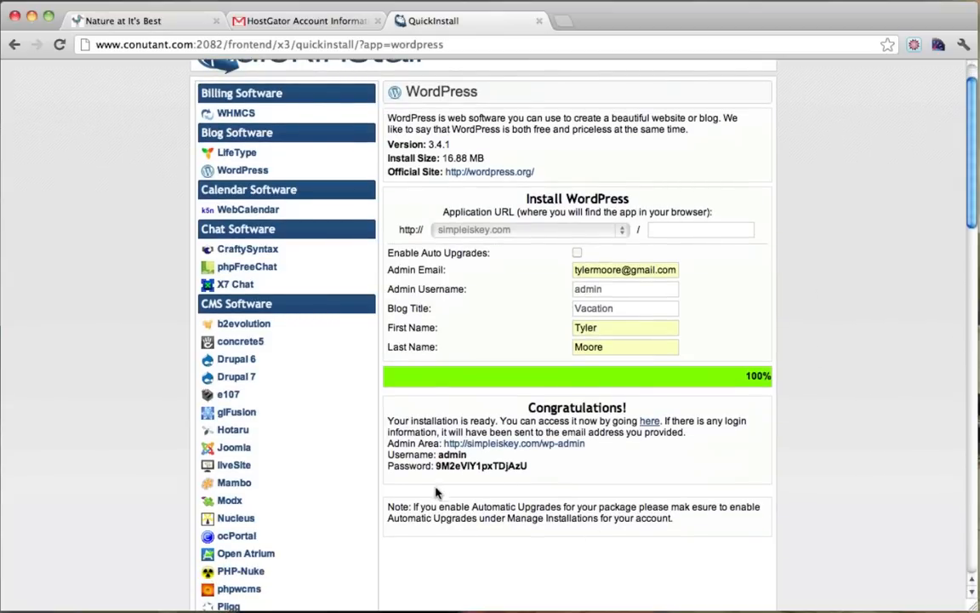
left_click_drag(398, 456, 542, 466)
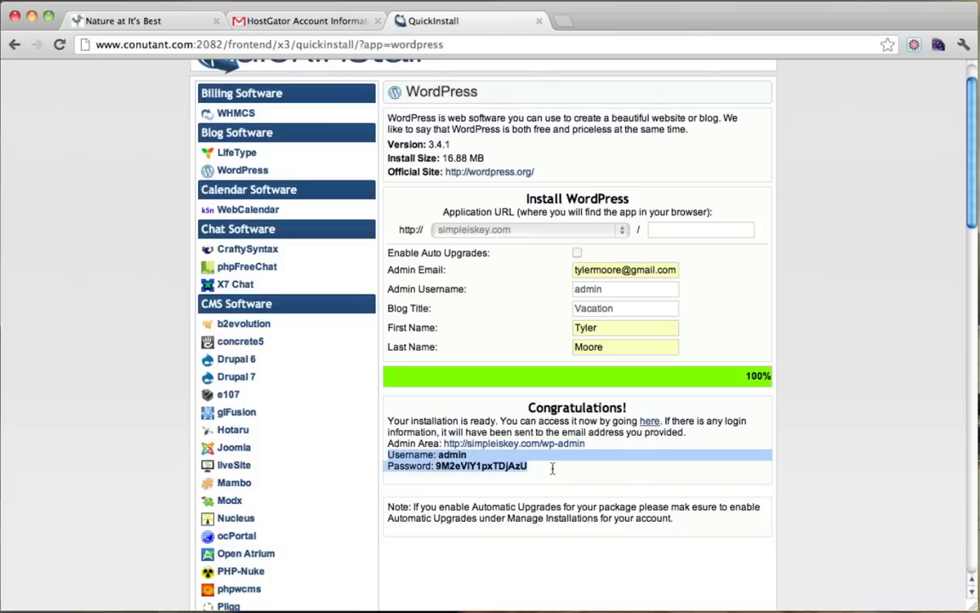
left_click(552, 467)
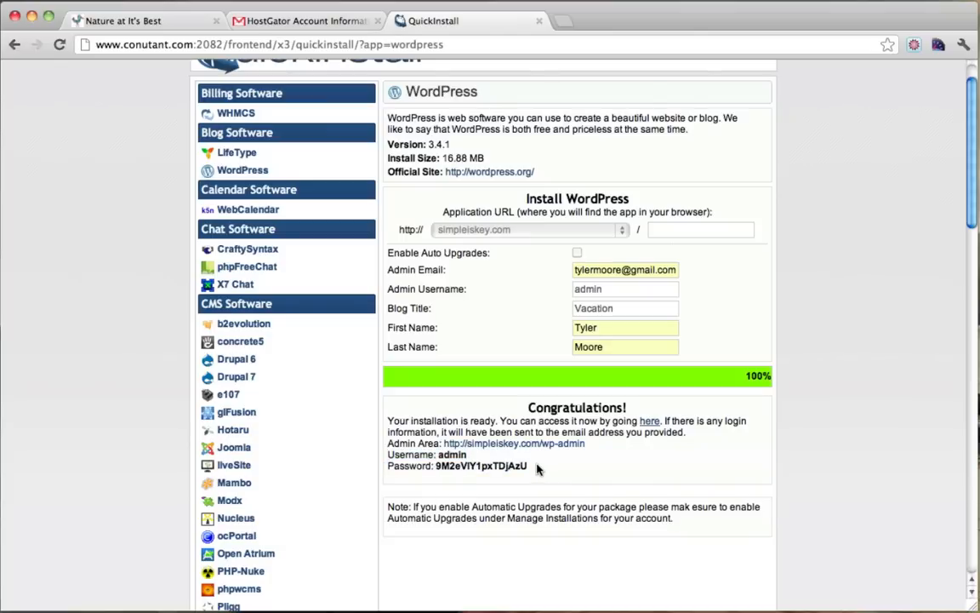
left_click_drag(538, 468, 389, 455)
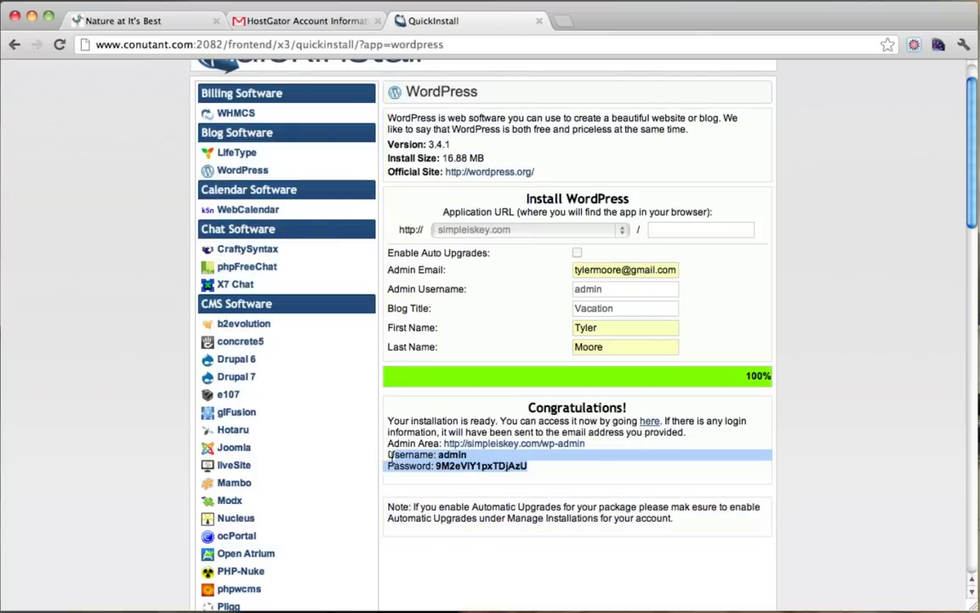
left_click(388, 456)
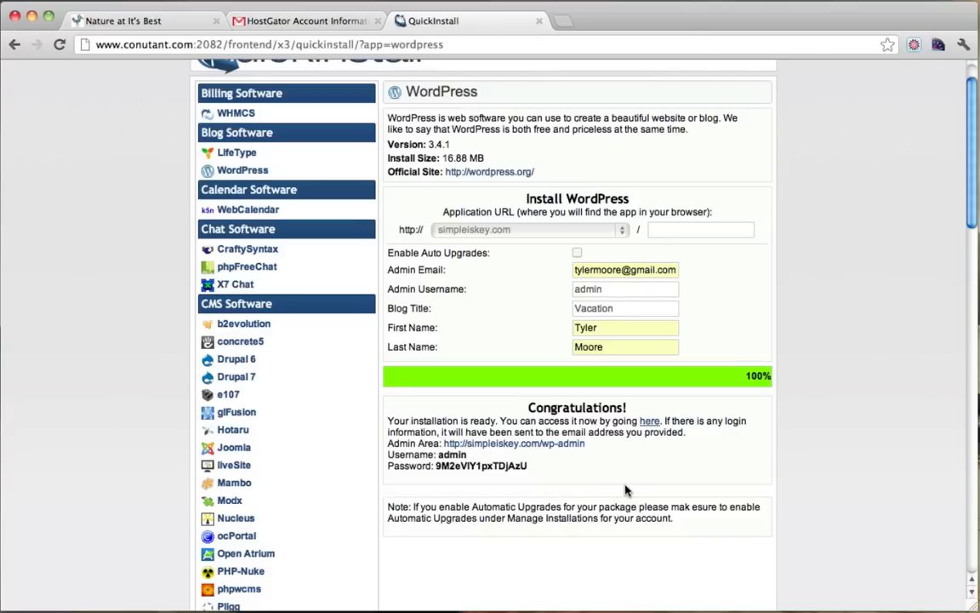
scroll(625, 490, "up", 1)
scroll(625, 490, "down", 3)
scroll(626, 490, "up", 2)
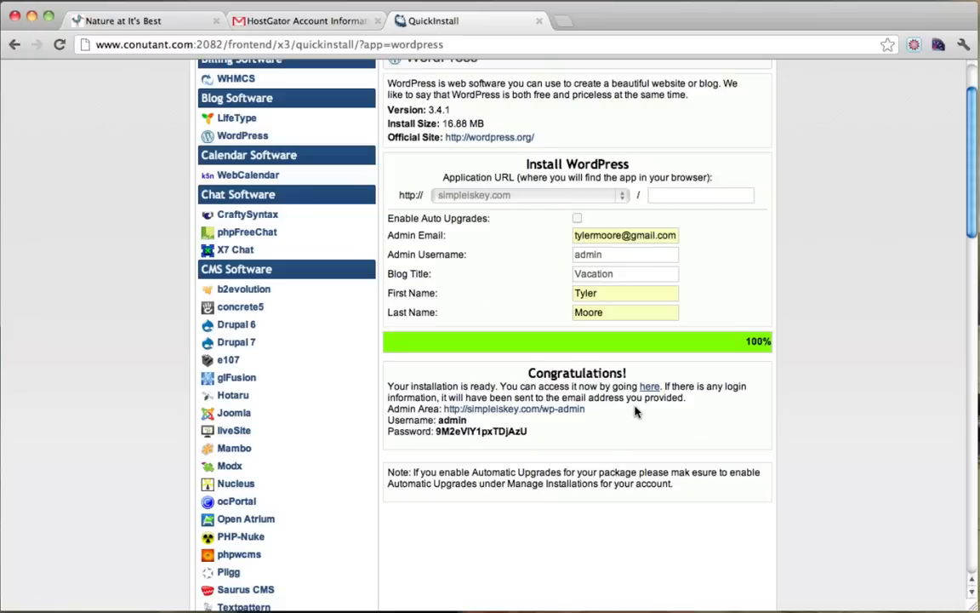
scroll(634, 412, "down", 2)
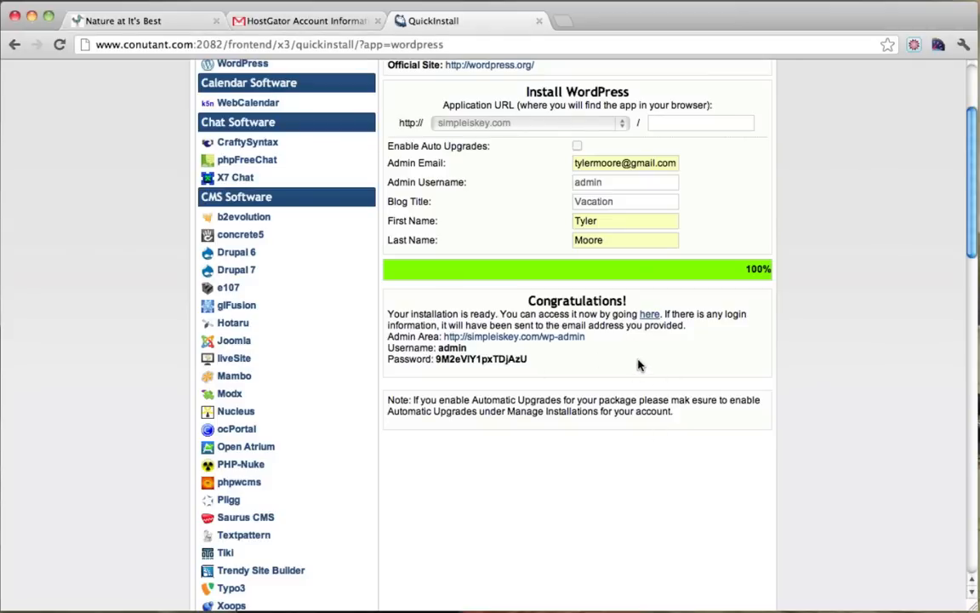
Copy the generated admin password and open the new Vacation site from the 'here' link
double_click(483, 359)
right_click(485, 359)
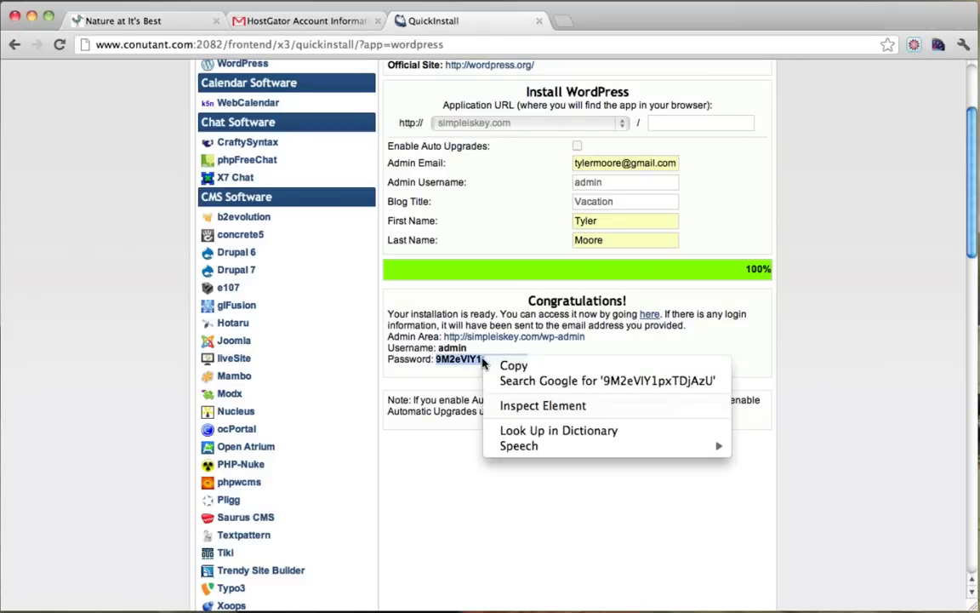
left_click(531, 367)
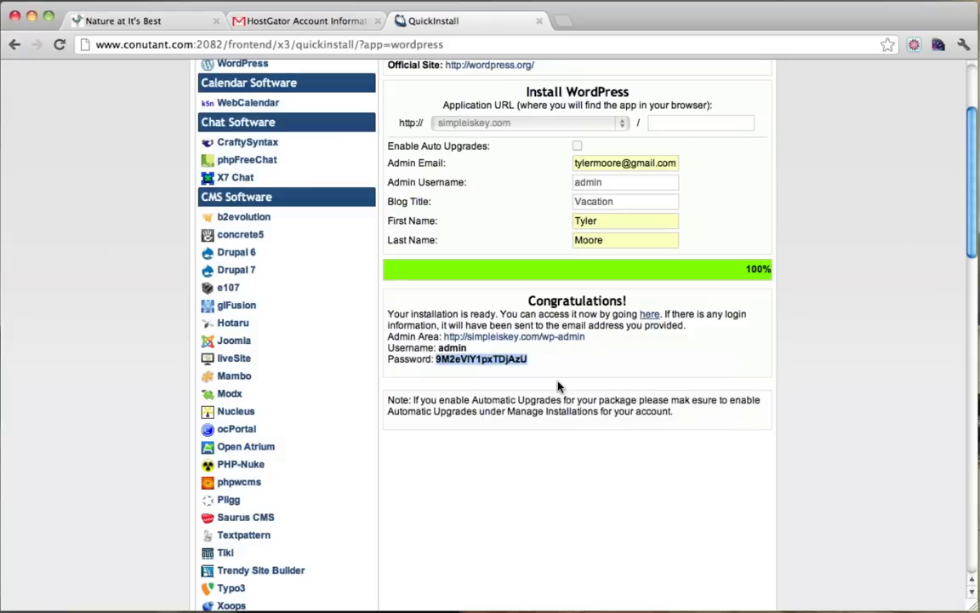
left_click(468, 372)
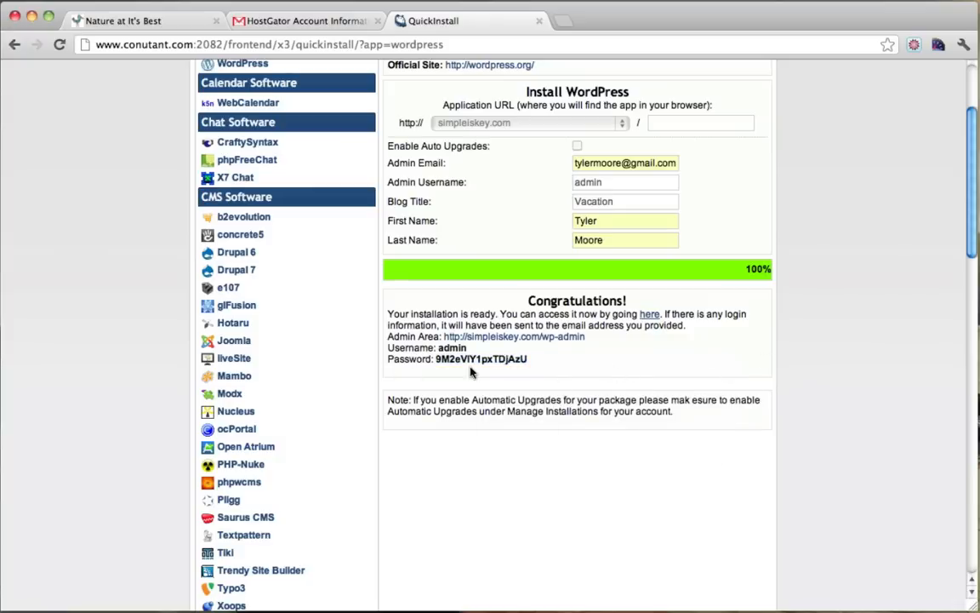
left_click(650, 315)
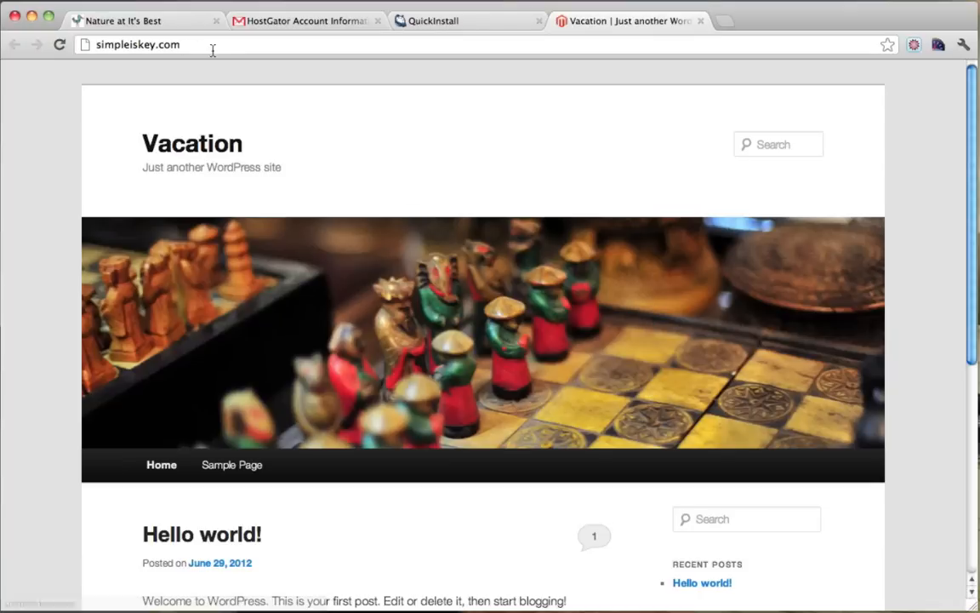
left_click_drag(212, 50, 84, 45)
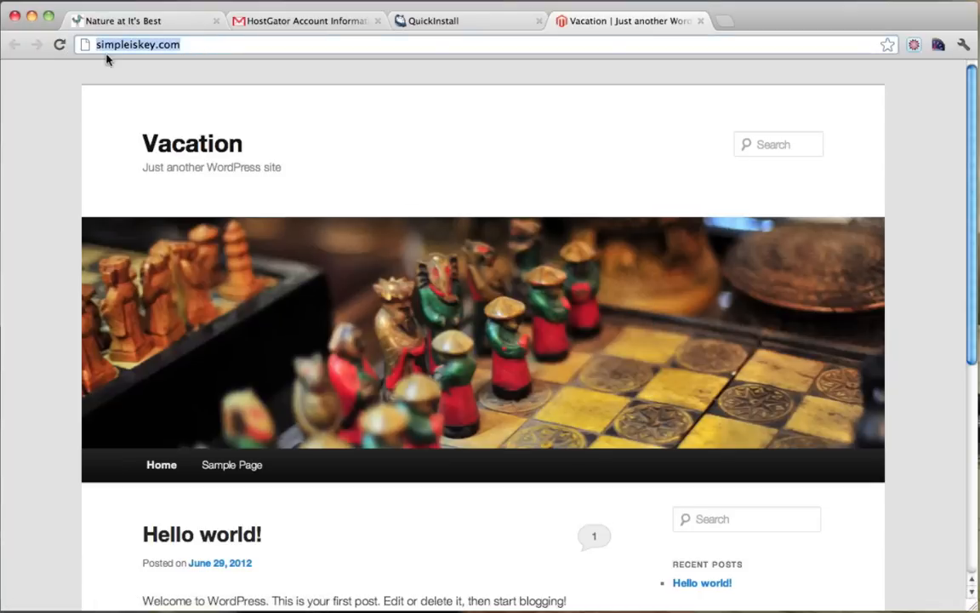
left_click(227, 46)
scroll(438, 181, "down", 5)
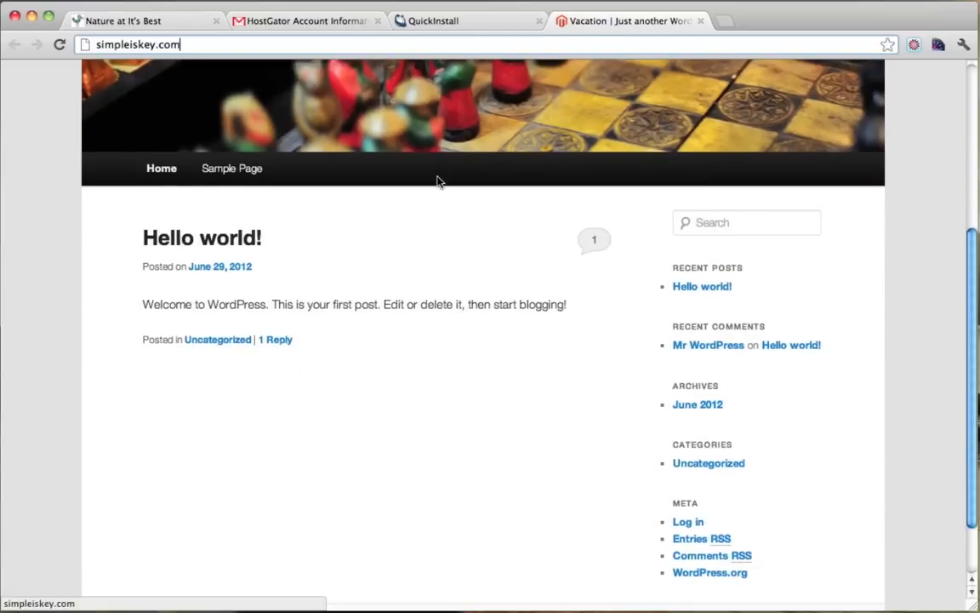
key("Return")
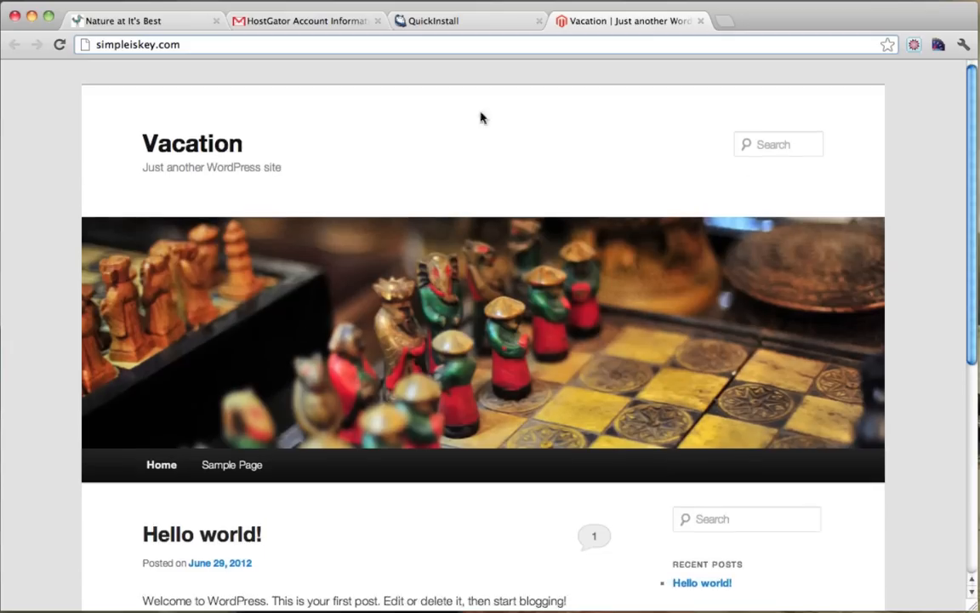
scroll(777, 316, "down", 5)
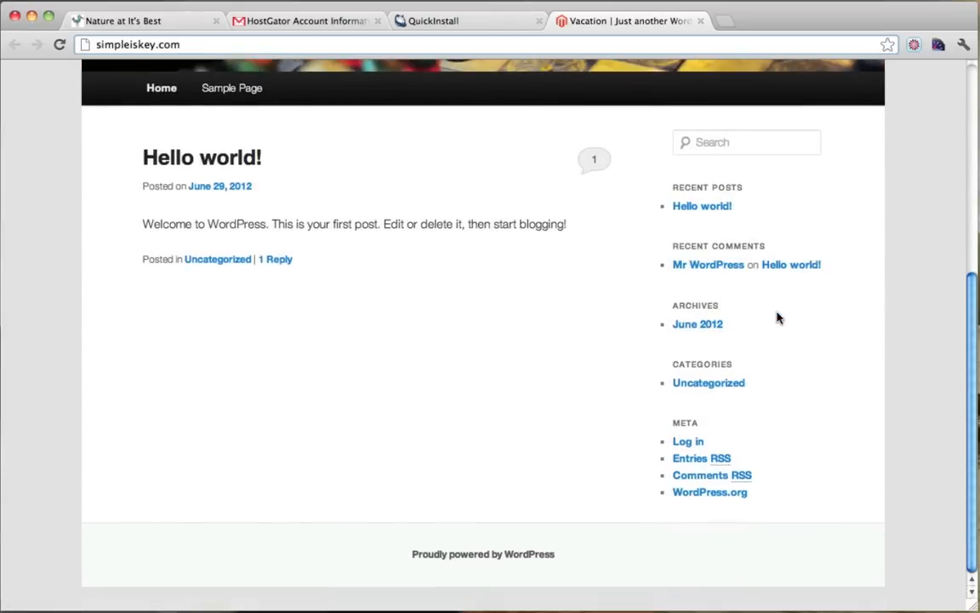
scroll(777, 317, "down", 3)
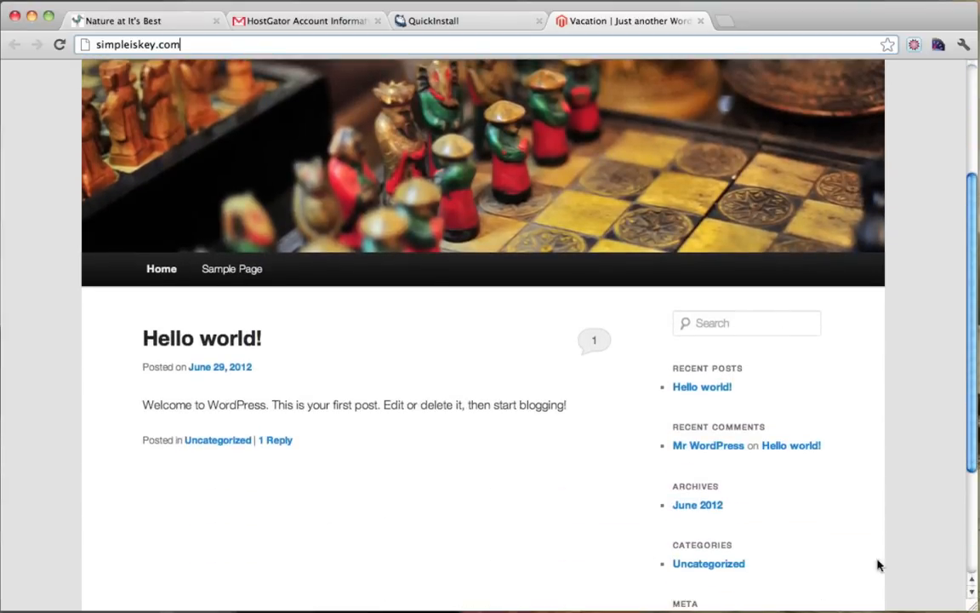
scroll(645, 379, "up", 1)
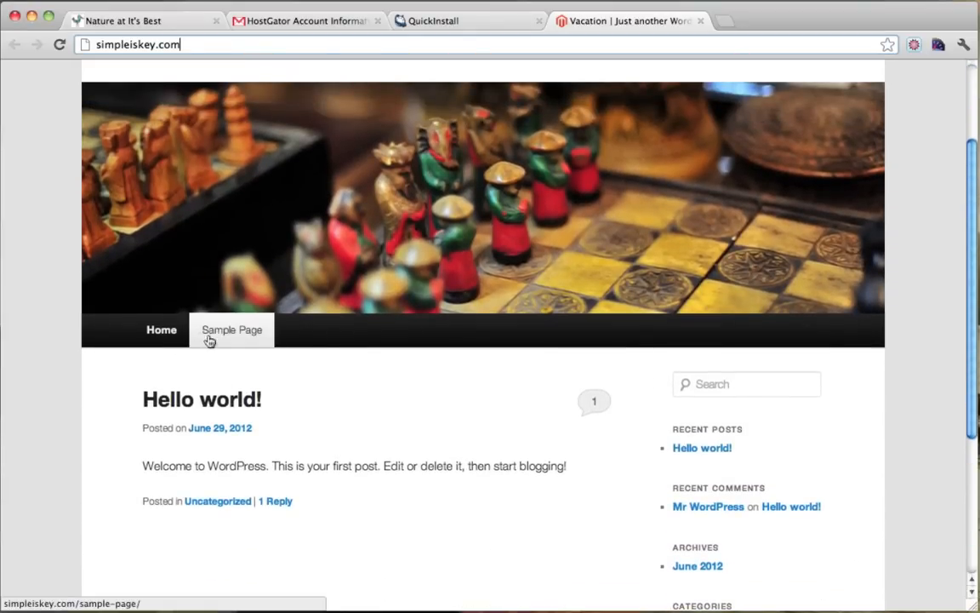
scroll(332, 343, "up", 3)
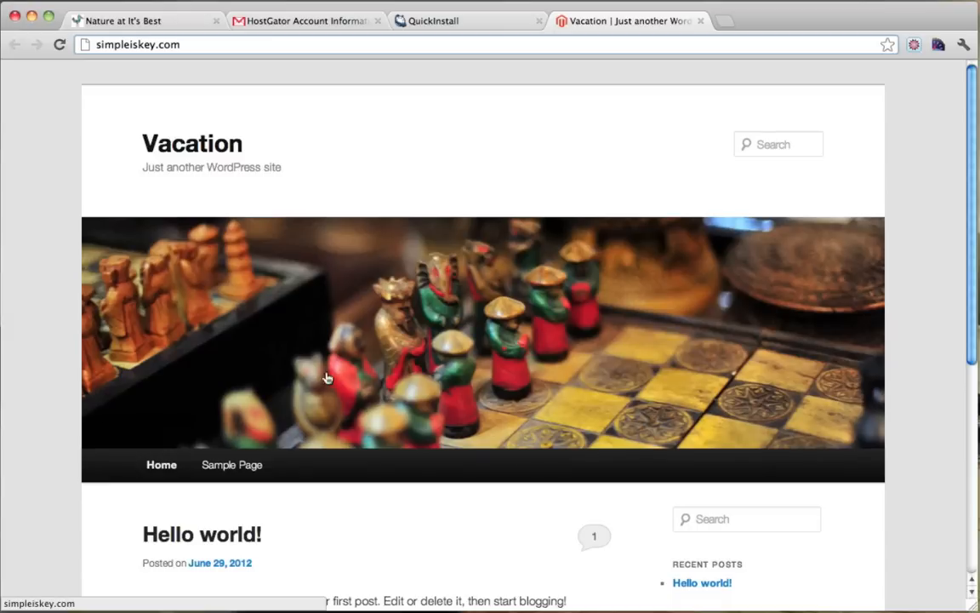
scroll(336, 328, "down", 1)
scroll(340, 323, "up", 1)
scroll(259, 298, "down", 2)
left_click(234, 378)
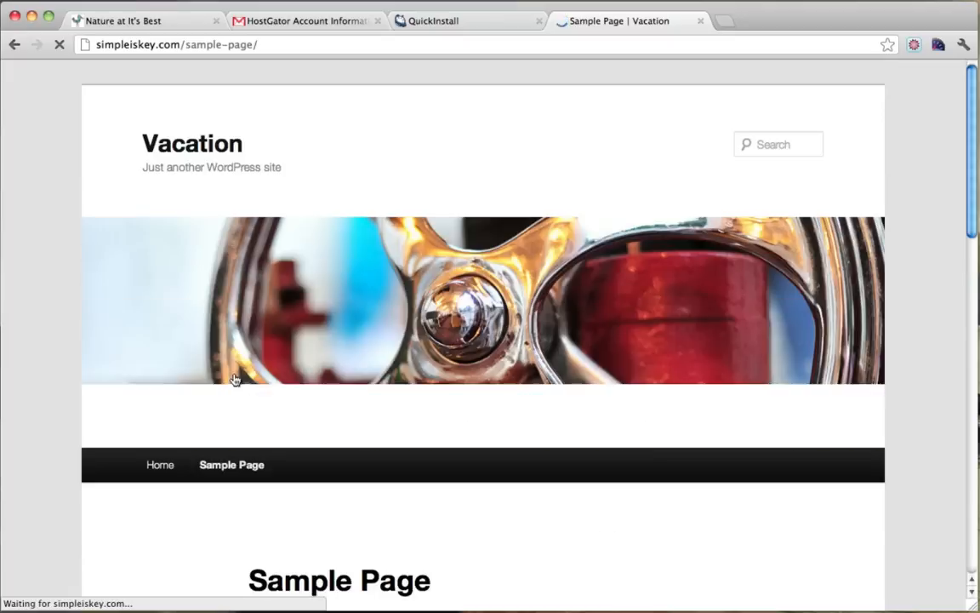
scroll(426, 371, "down", 15)
scroll(426, 372, "down", 9)
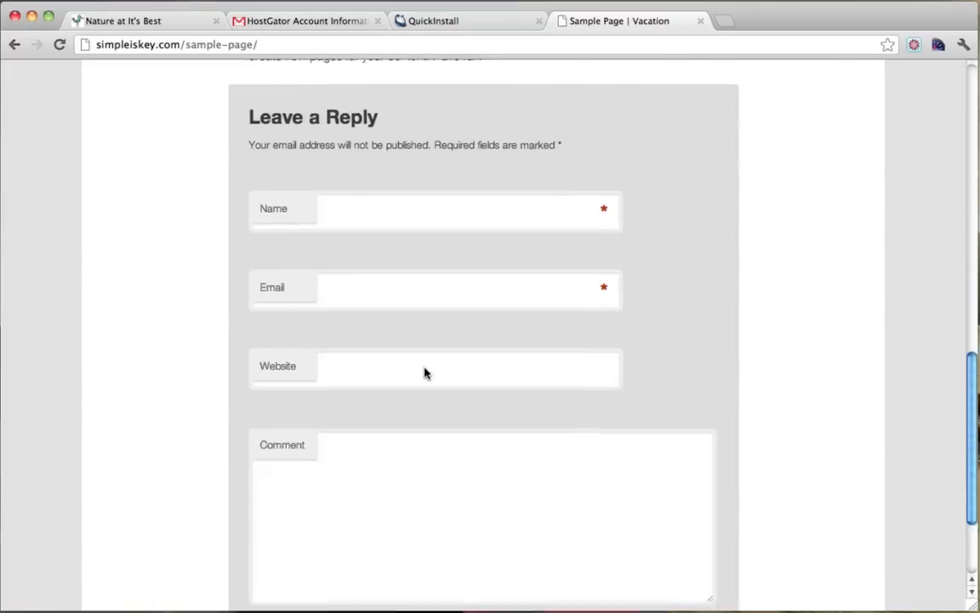
scroll(424, 372, "up", 20)
scroll(425, 371, "up", 3)
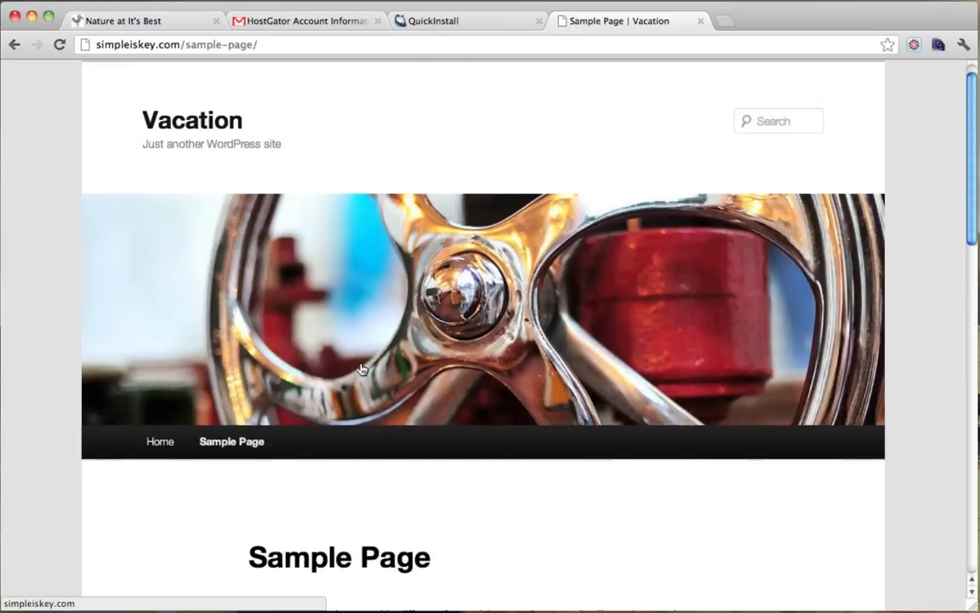
left_click(160, 444)
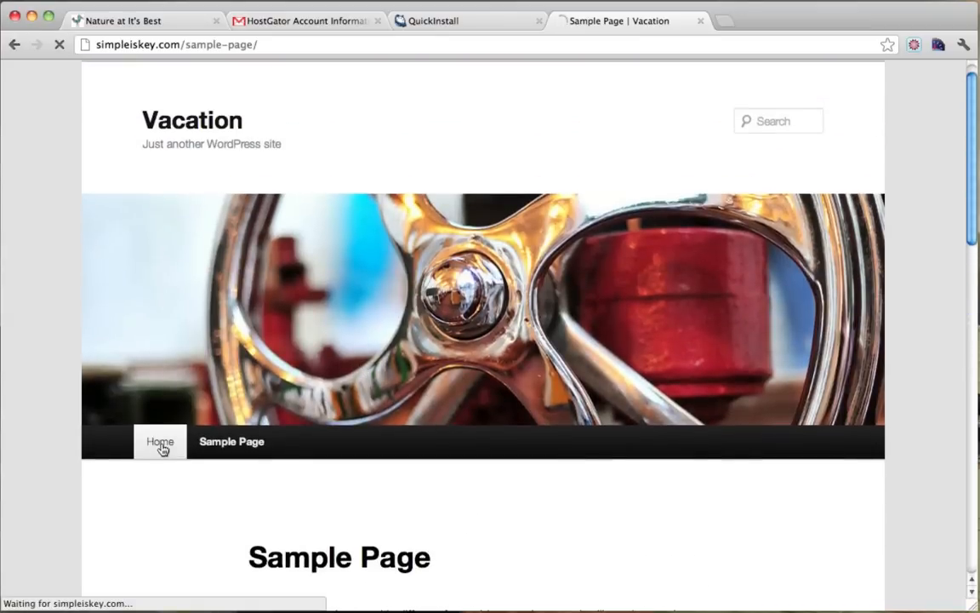
scroll(551, 392, "down", 10)
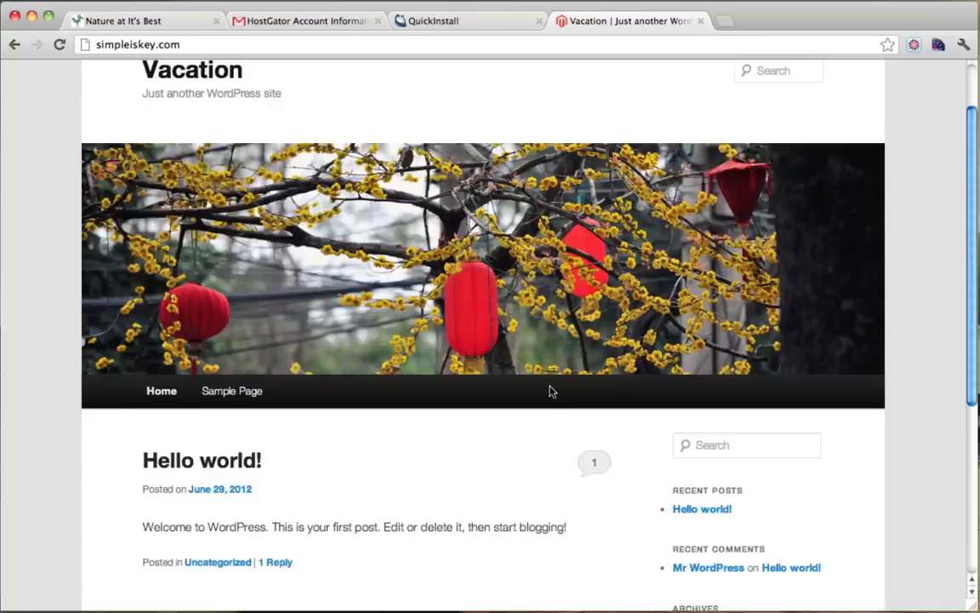
scroll(551, 391, "up", 10)
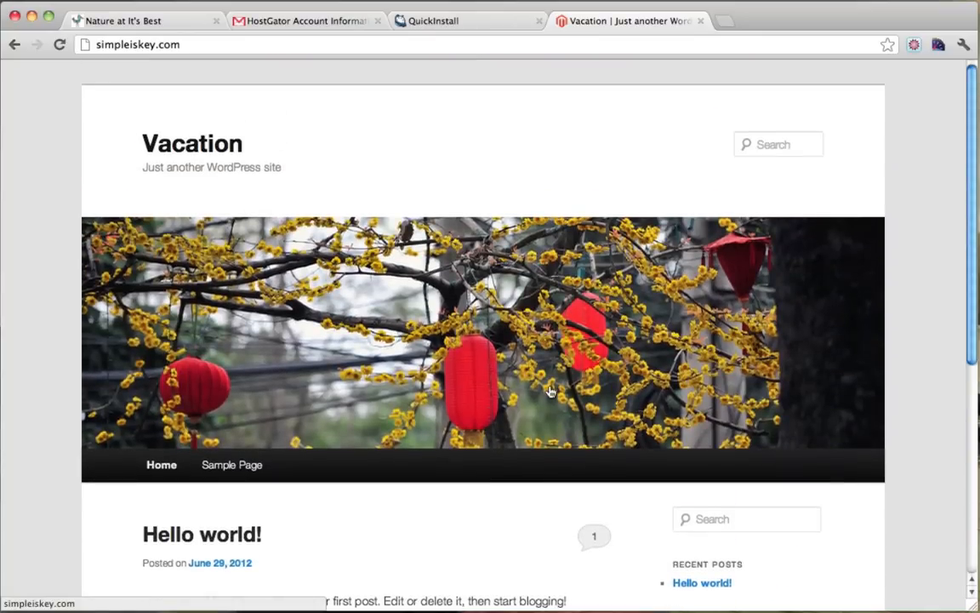
left_click(201, 46)
left_click(210, 45)
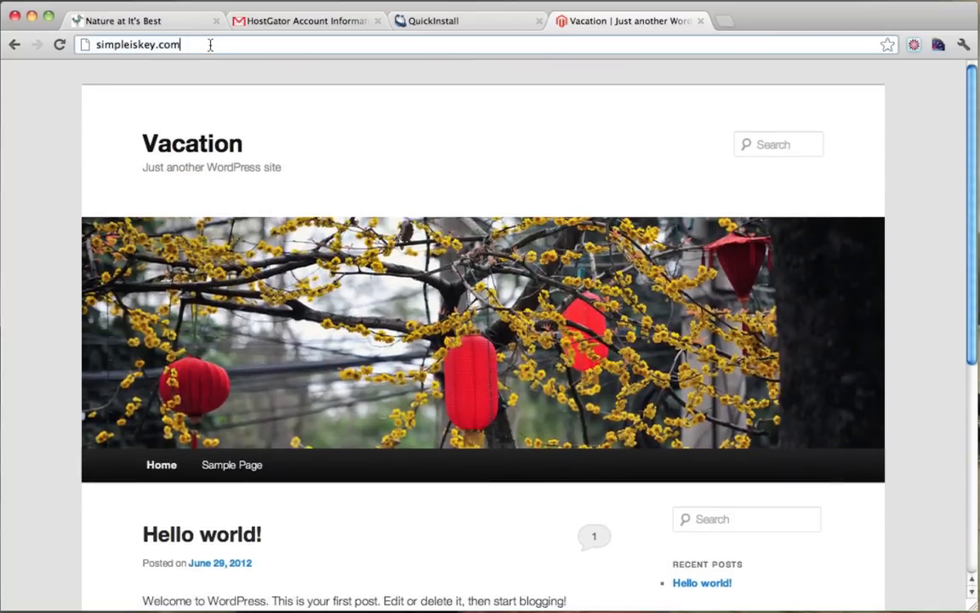
Load the site's /wp-admin login page and enter 'admin' as the username
type("/wp-admin")
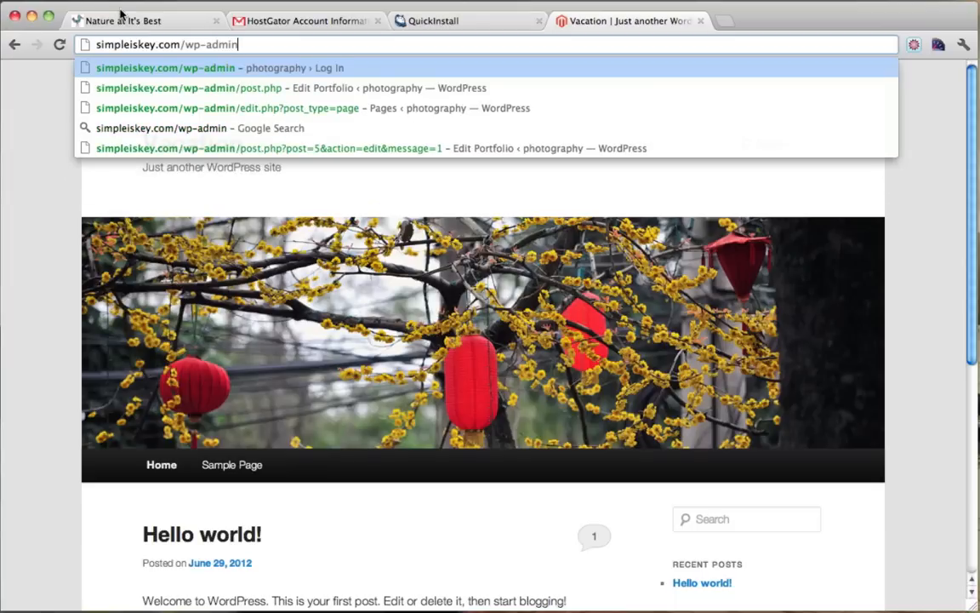
left_click_drag(180, 46, 248, 47)
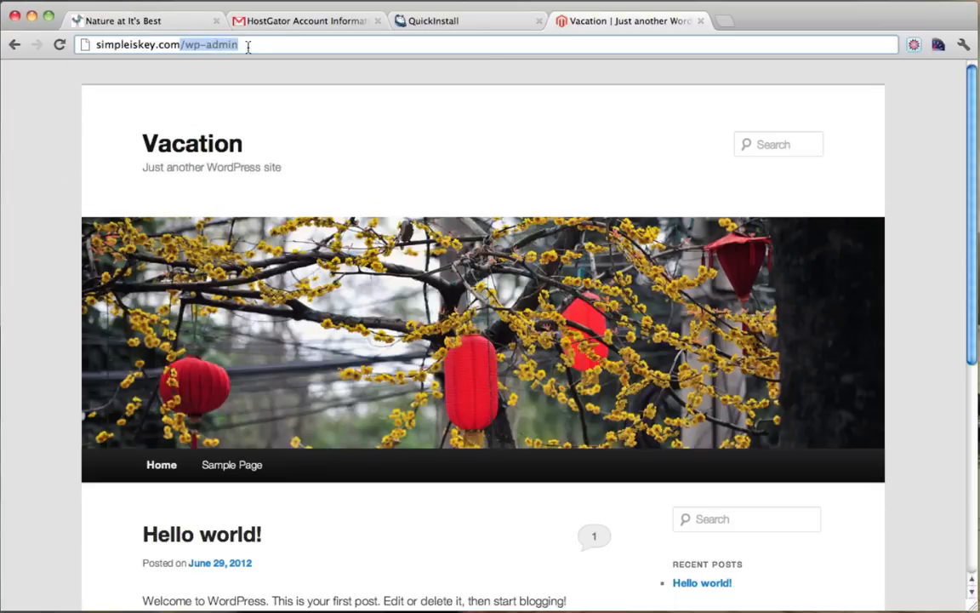
type("/wp-admin")
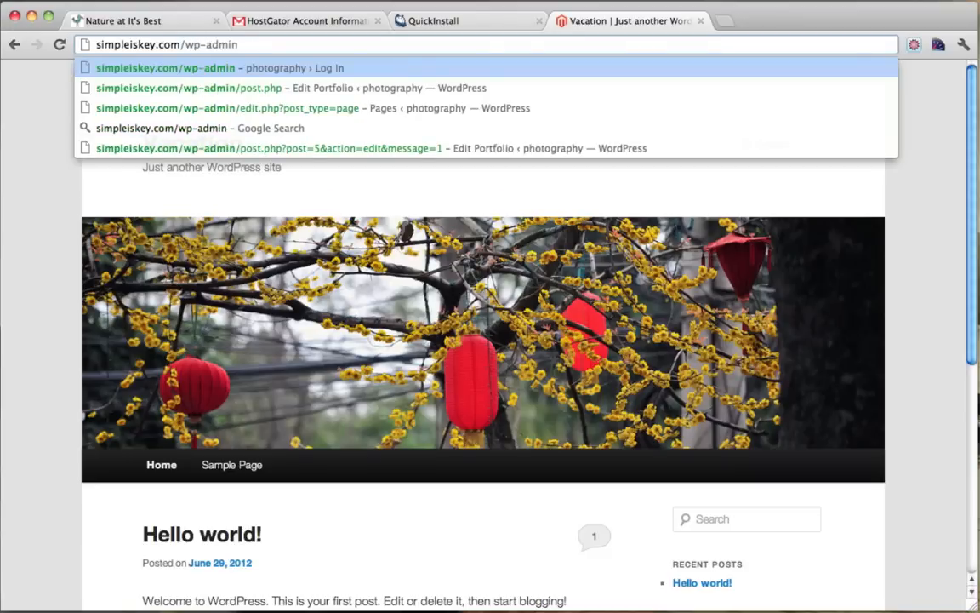
key("Return")
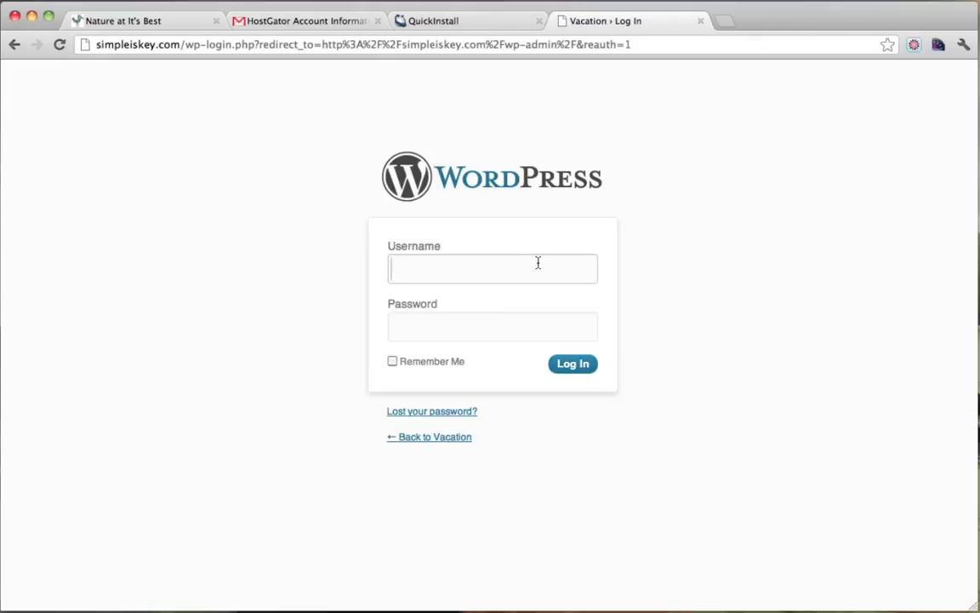
type("admin")
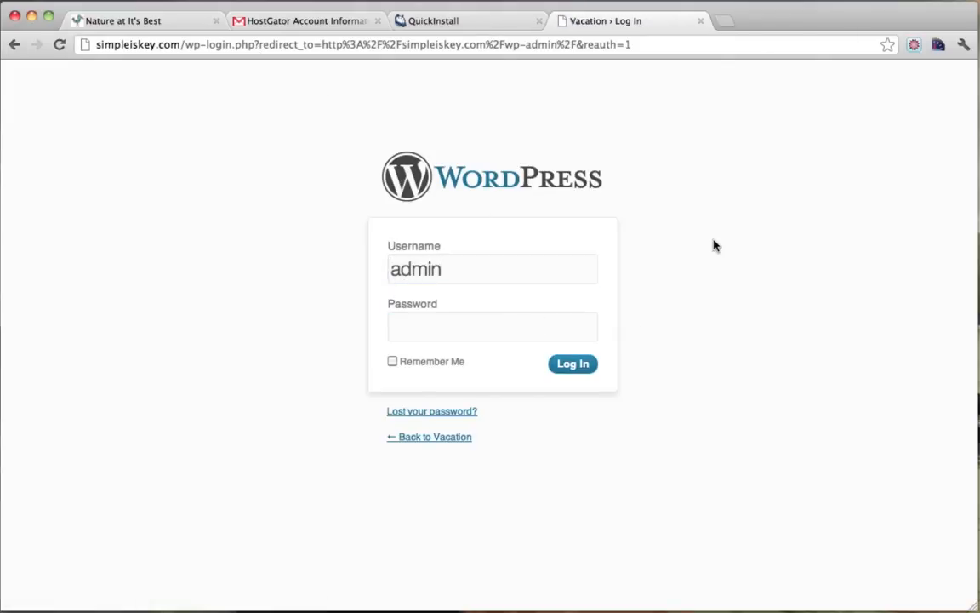
left_click(479, 22)
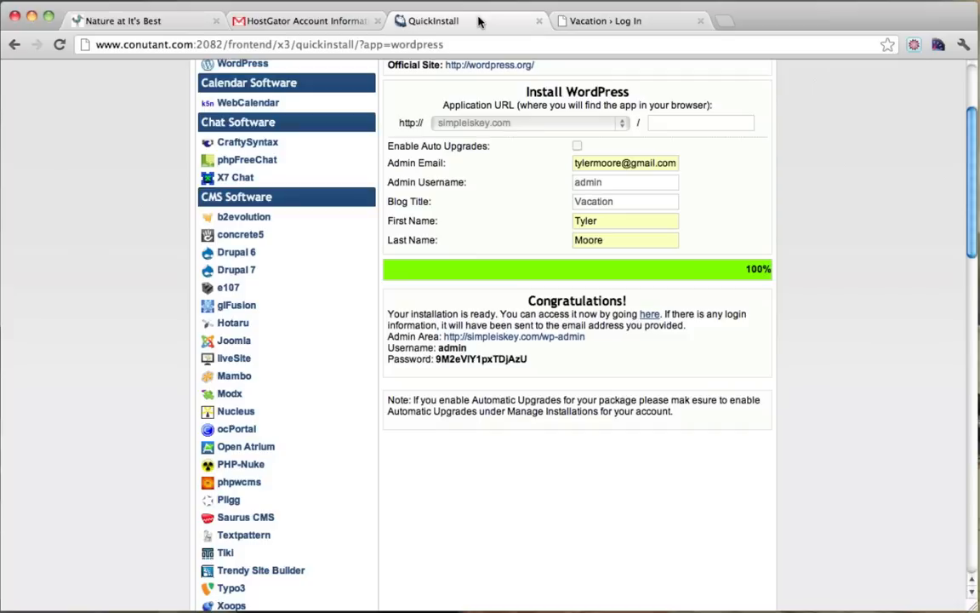
Paste the generated password from QuickInstall into the login form and log in as admin
double_click(474, 360)
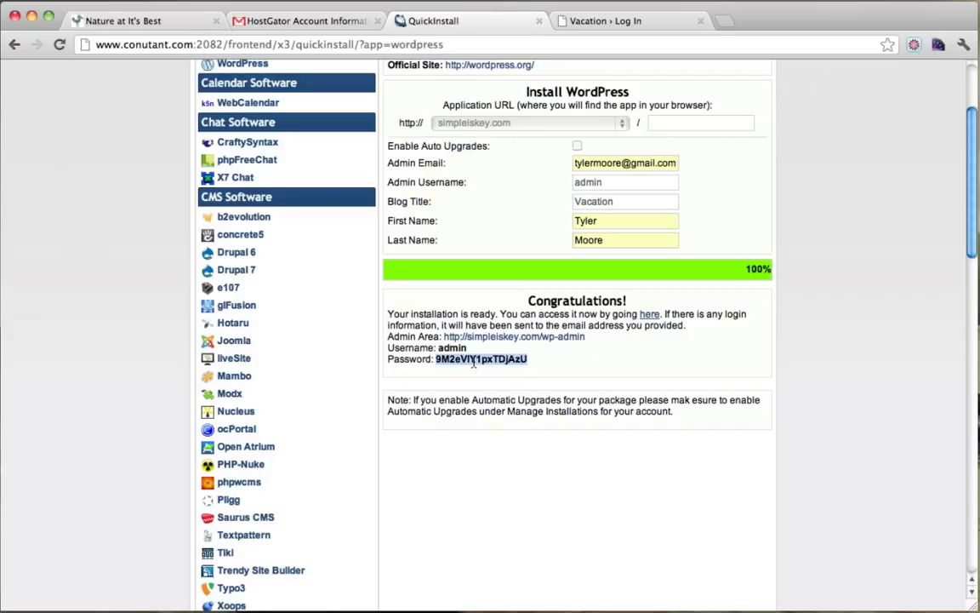
right_click(474, 360)
left_click(502, 366)
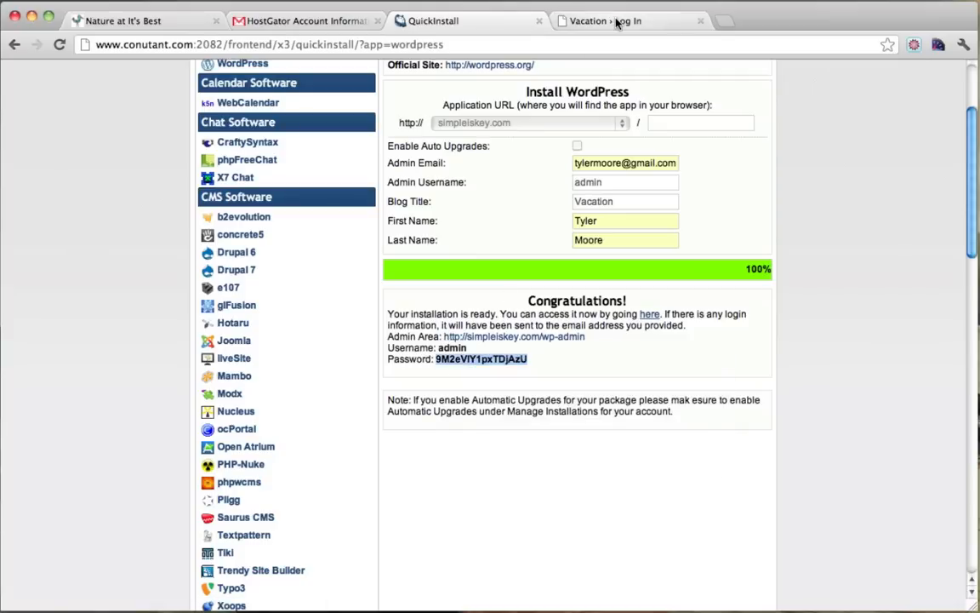
left_click(617, 22)
left_click(433, 333)
right_click(433, 334)
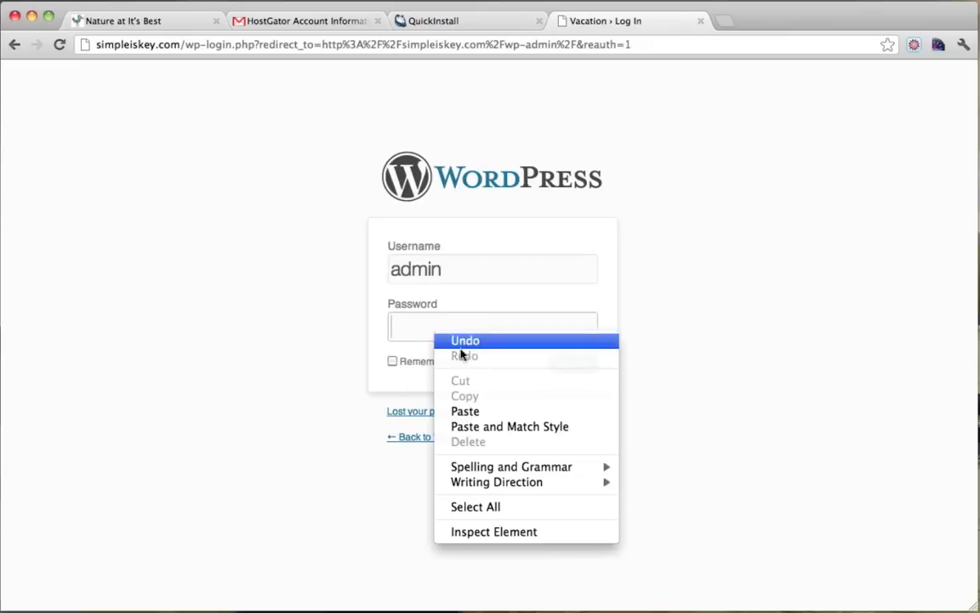
left_click(468, 410)
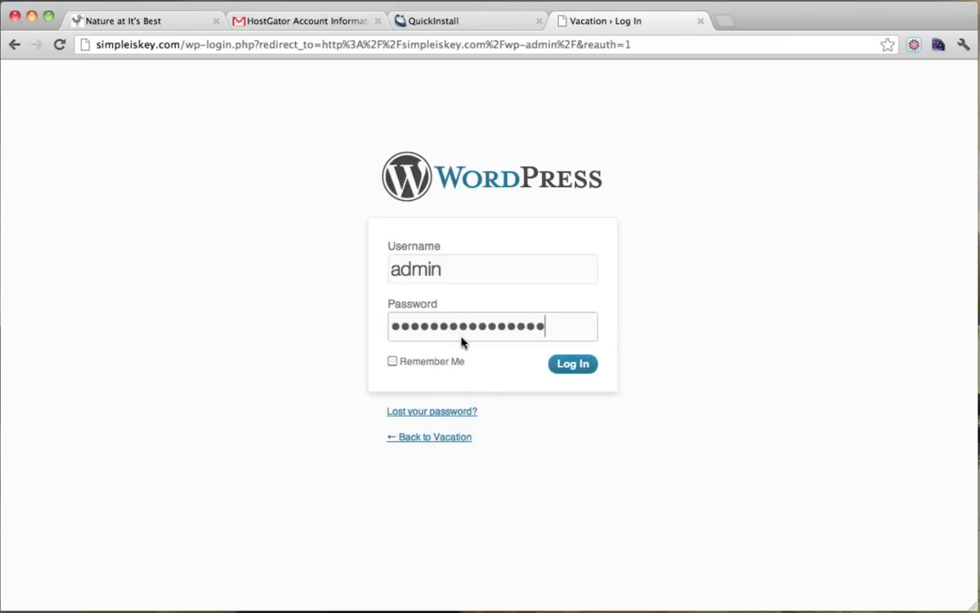
left_click(579, 368)
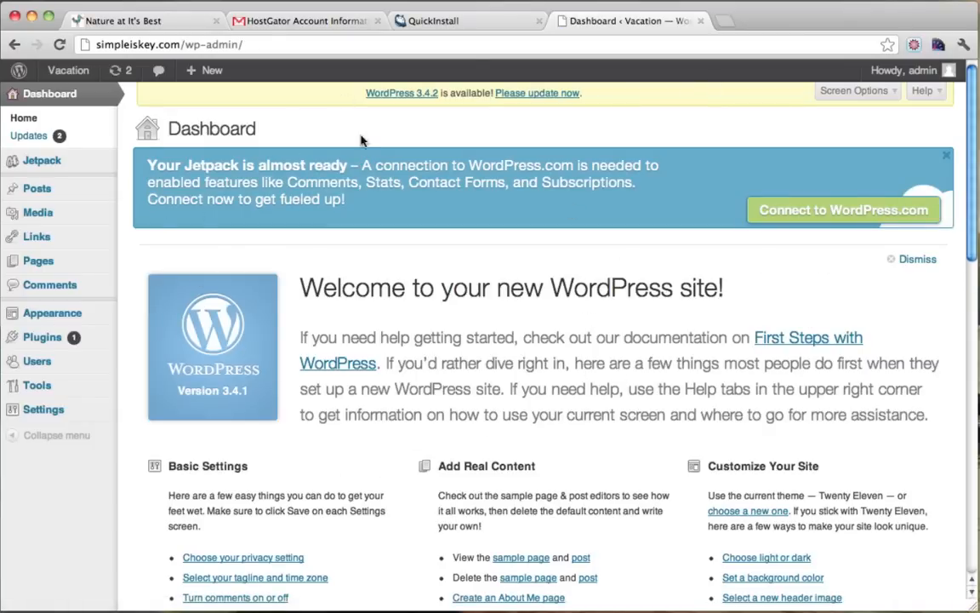
Return to the Dashboard and open the Users screen showing the admin Administrator account
left_click_drag(172, 130, 262, 129)
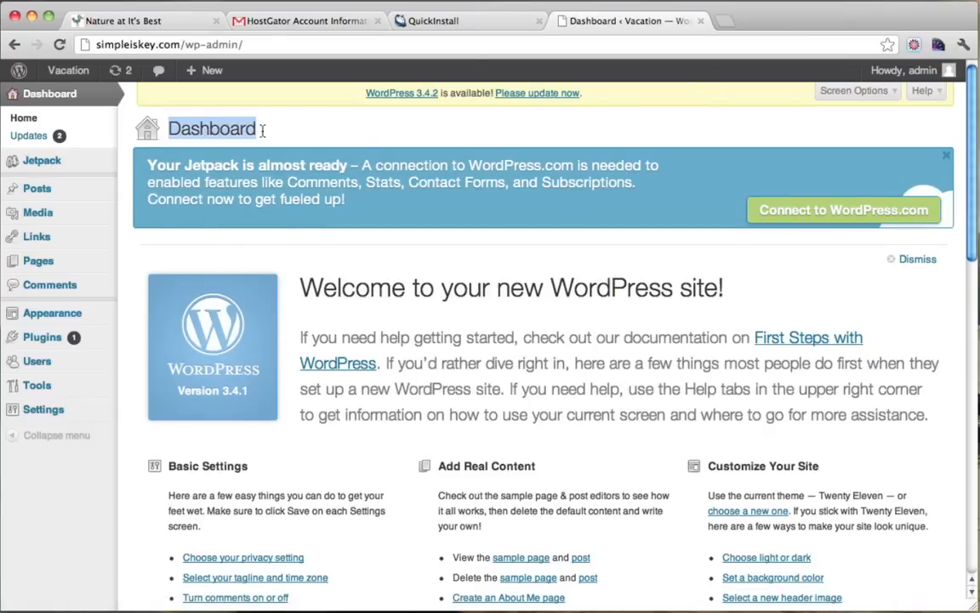
left_click(263, 130)
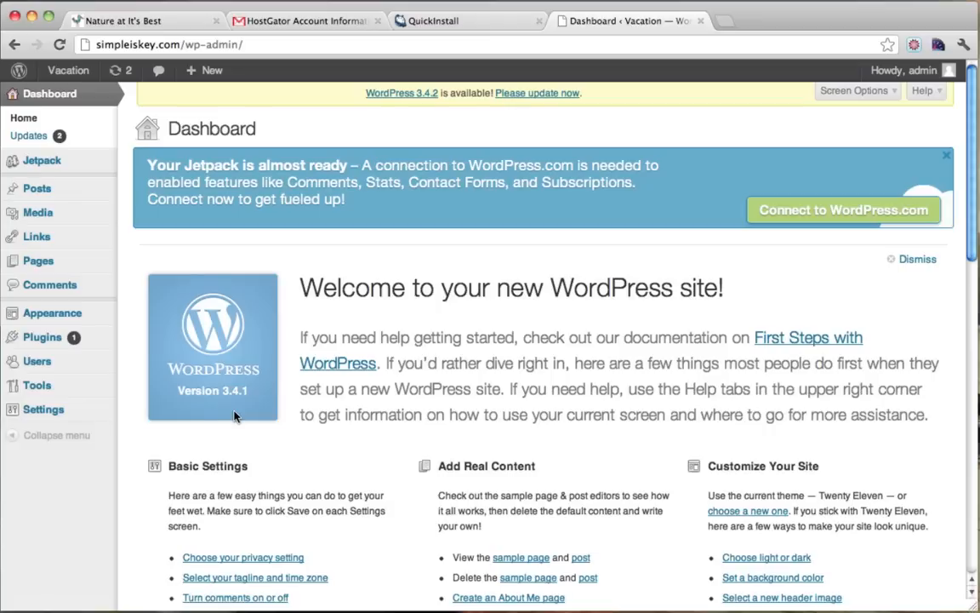
left_click(471, 24)
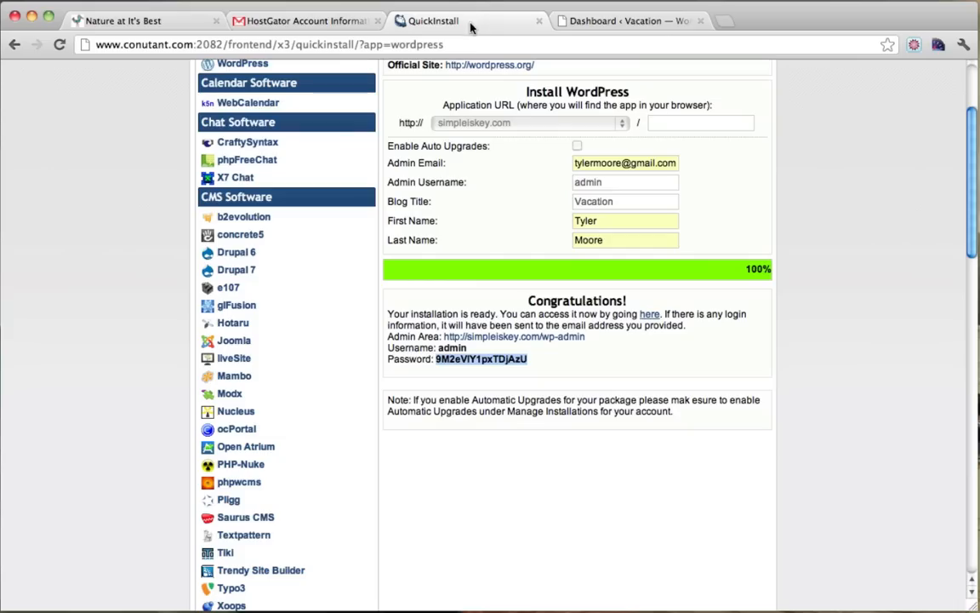
left_click(595, 22)
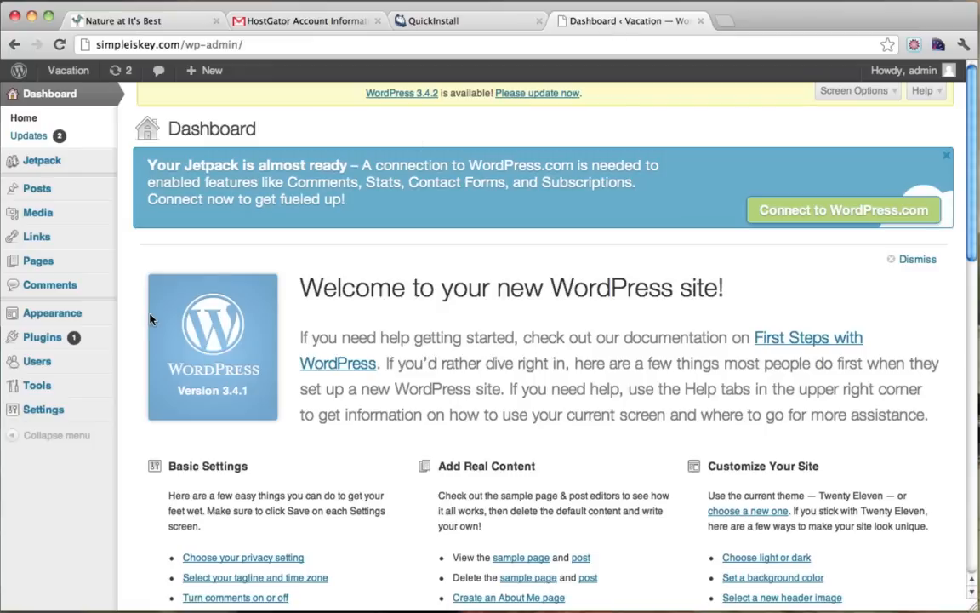
left_click(64, 372)
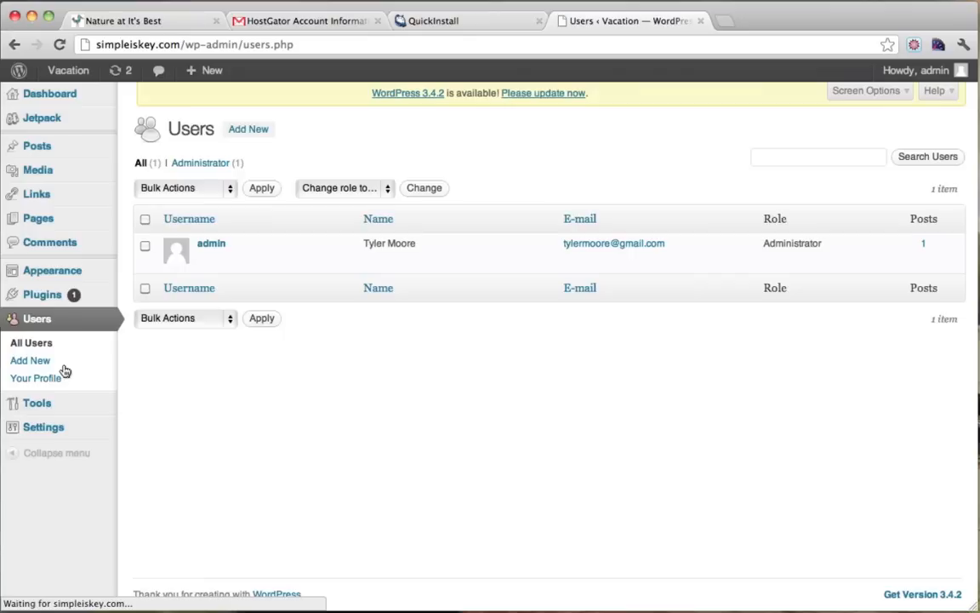
Enter a new password twice on the admin's profile and save it with Update Profile
left_click(206, 260)
scroll(487, 383, "down", 1)
scroll(487, 383, "down", 10)
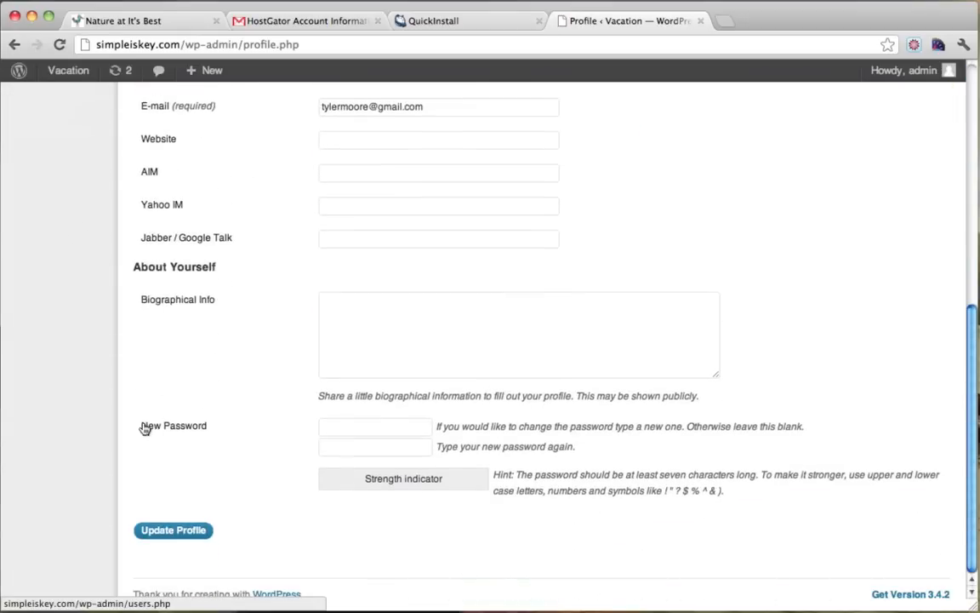
left_click(339, 426)
type("p•••")
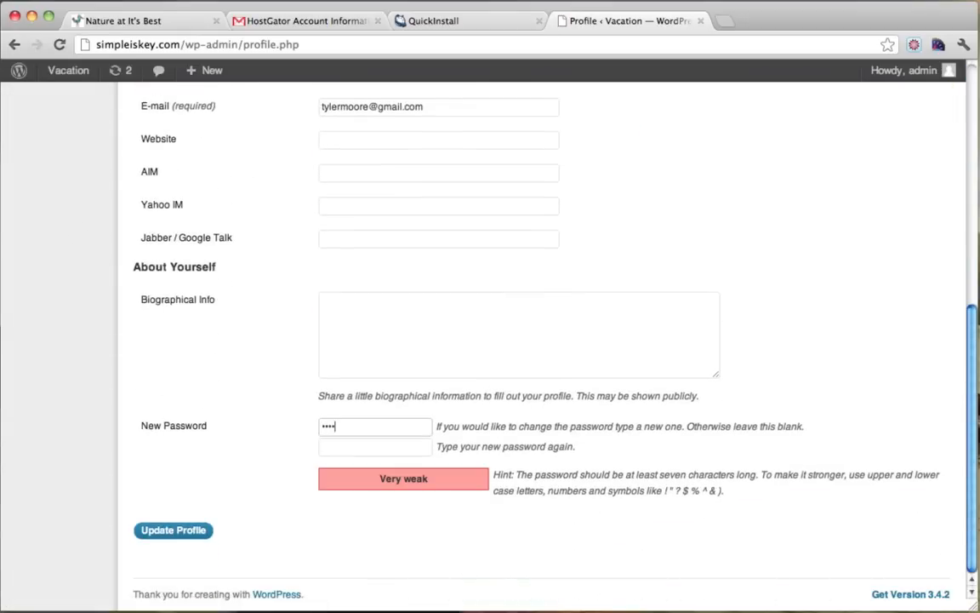
type("••••")
key("Tab")
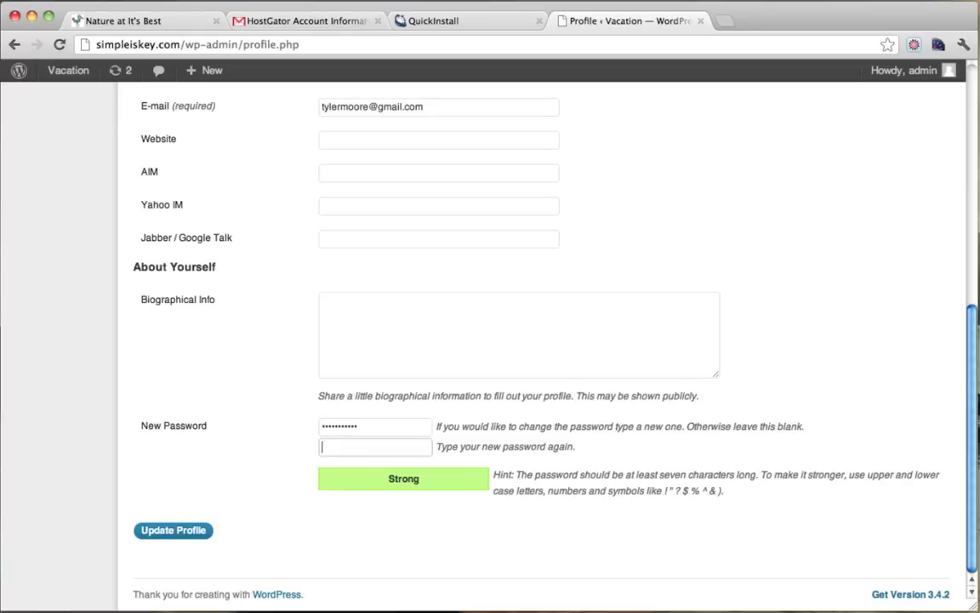
type("•••••••••••")
left_click(188, 533)
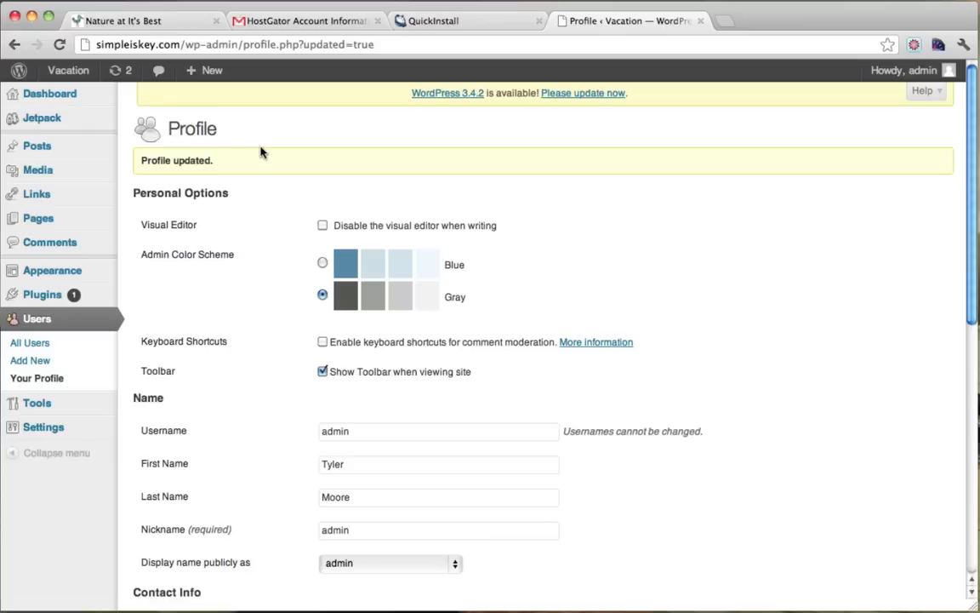
Open Settings > General and review the Vacation site title, tagline and the site's domain
left_click(73, 430)
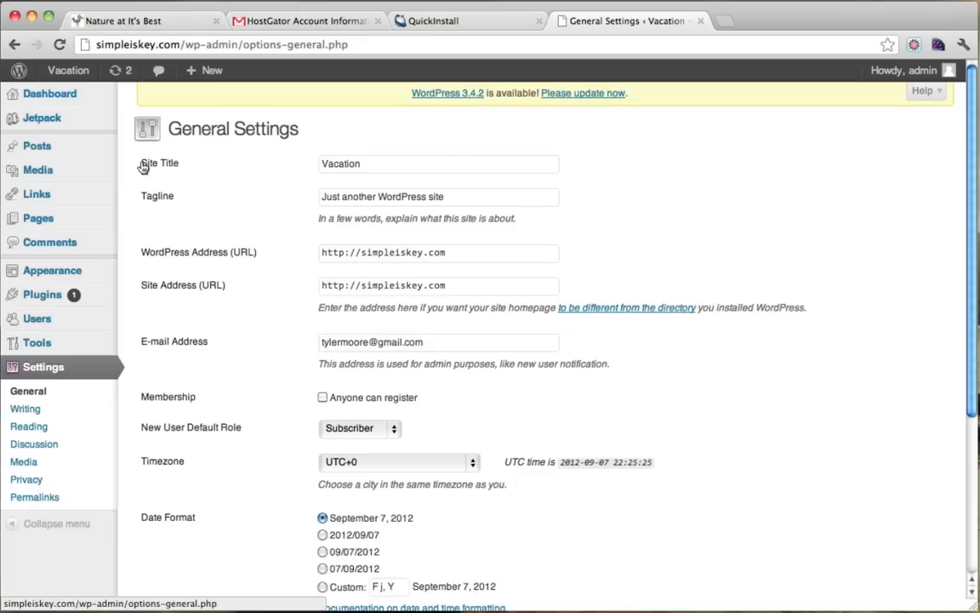
double_click(348, 161)
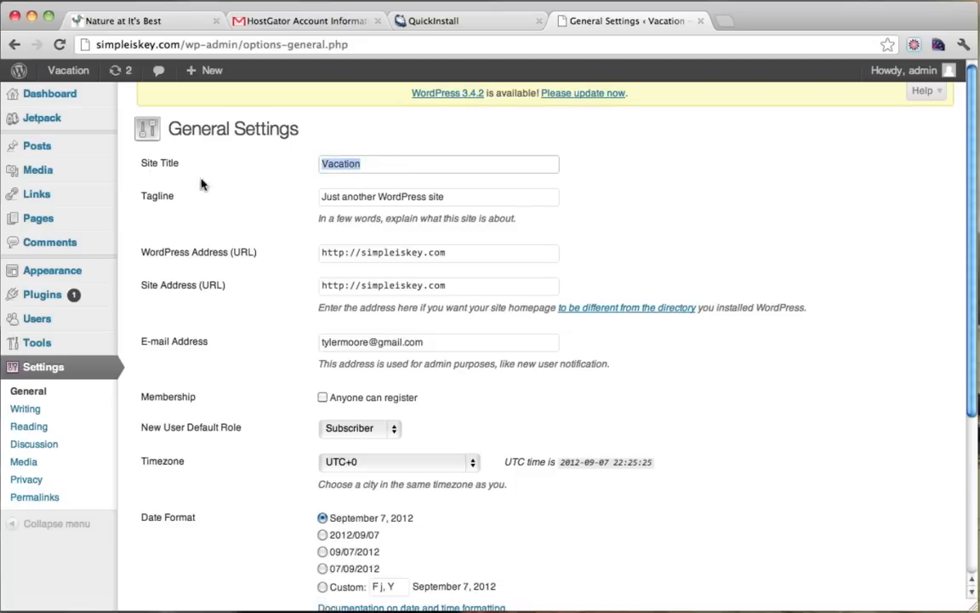
left_click_drag(473, 197, 285, 189)
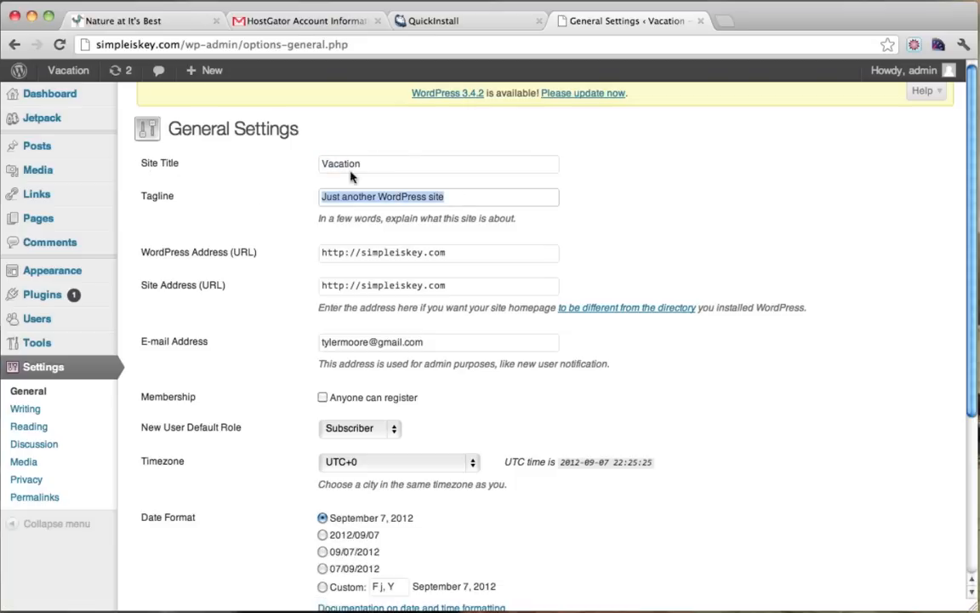
left_click_drag(394, 165, 281, 170)
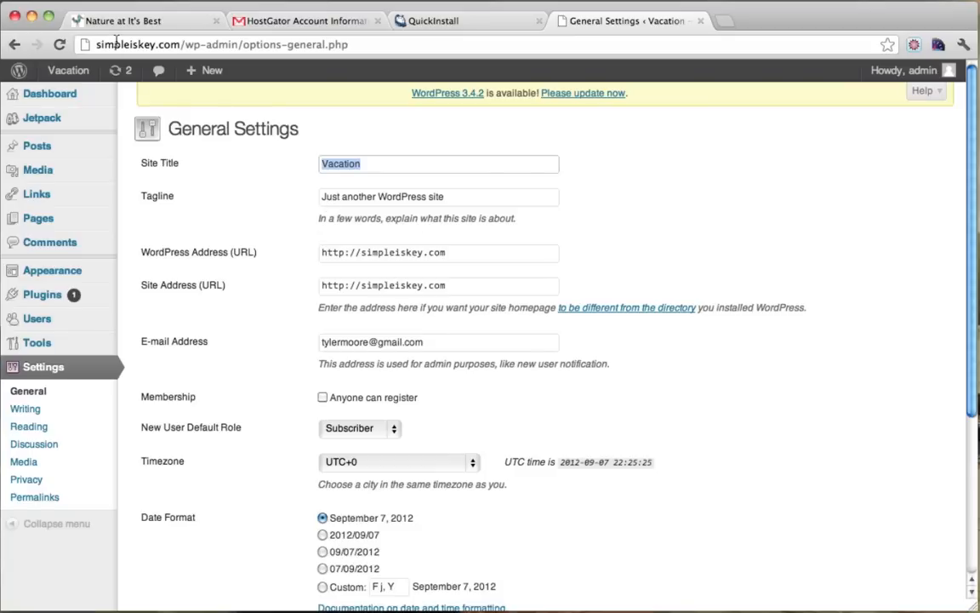
left_click_drag(97, 46, 176, 47)
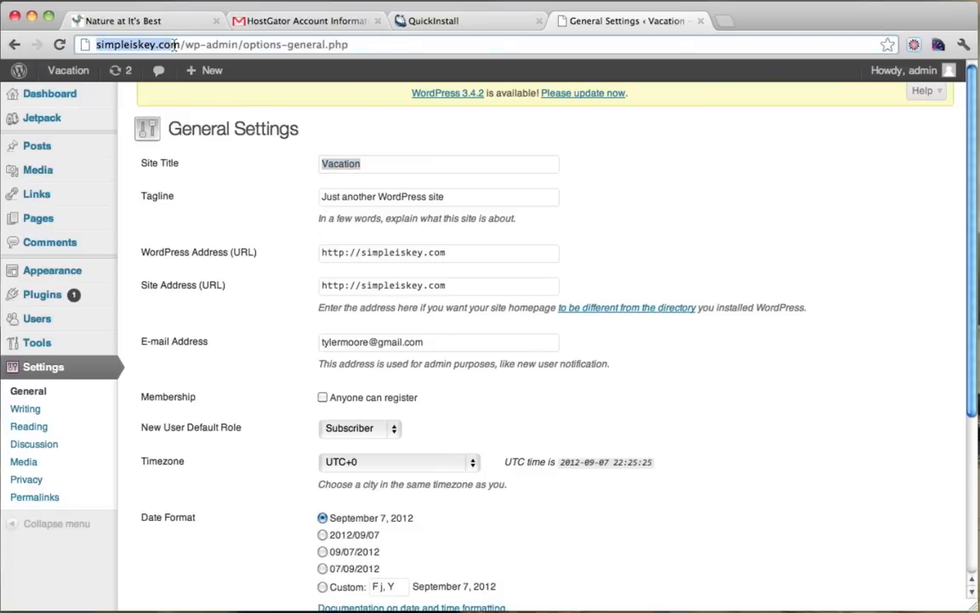
left_click(723, 21)
Load google.com and compare its www address with the WordPress settings page URL
type("google.com")
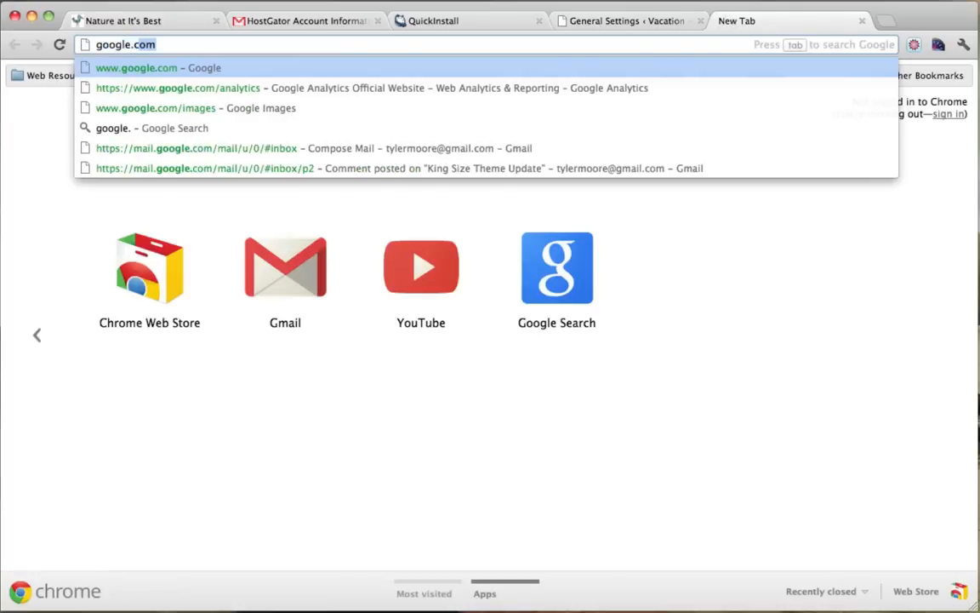
key("Return")
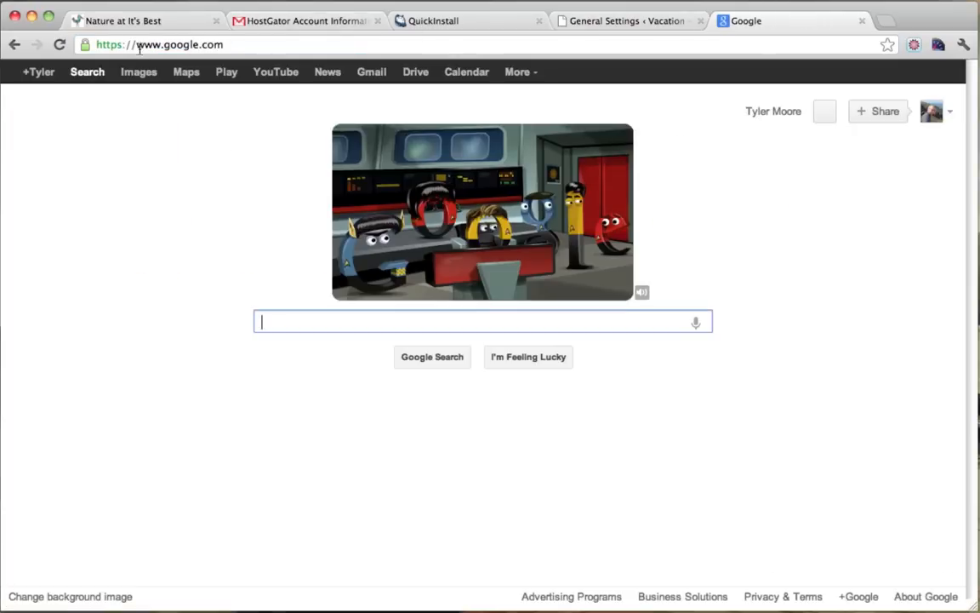
left_click_drag(138, 48, 233, 46)
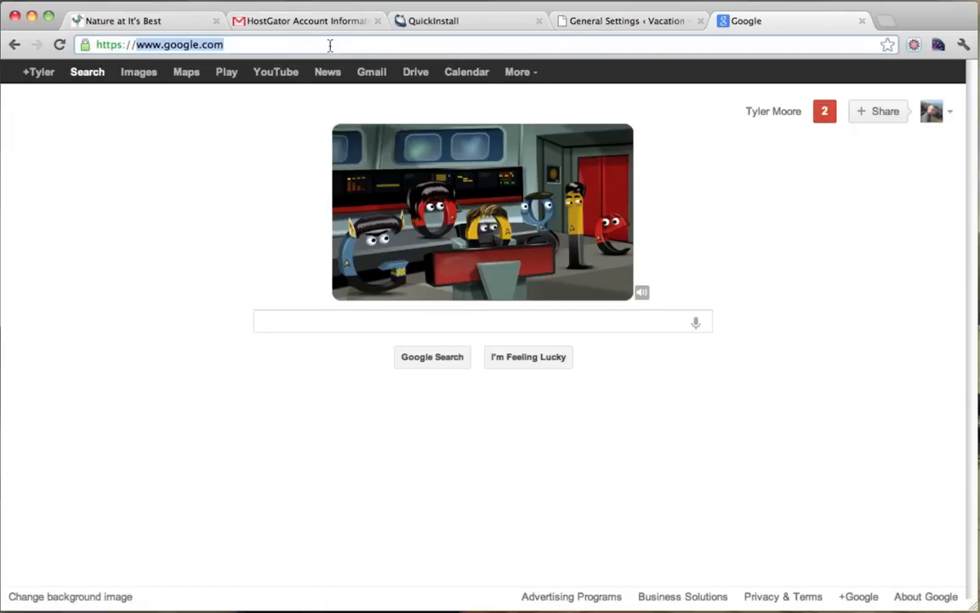
left_click(619, 24)
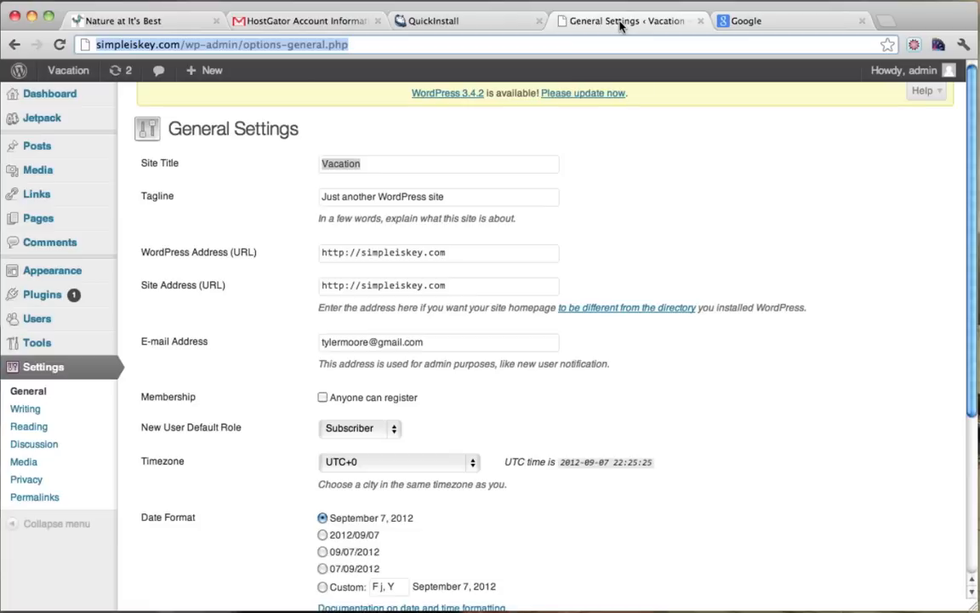
left_click(766, 23)
left_click(137, 46)
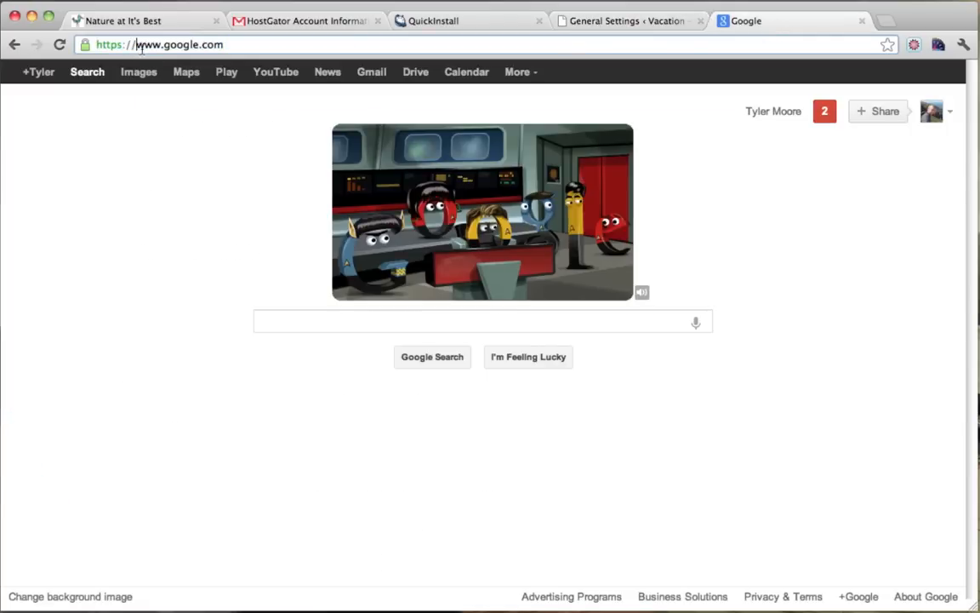
left_click_drag(139, 48, 247, 45)
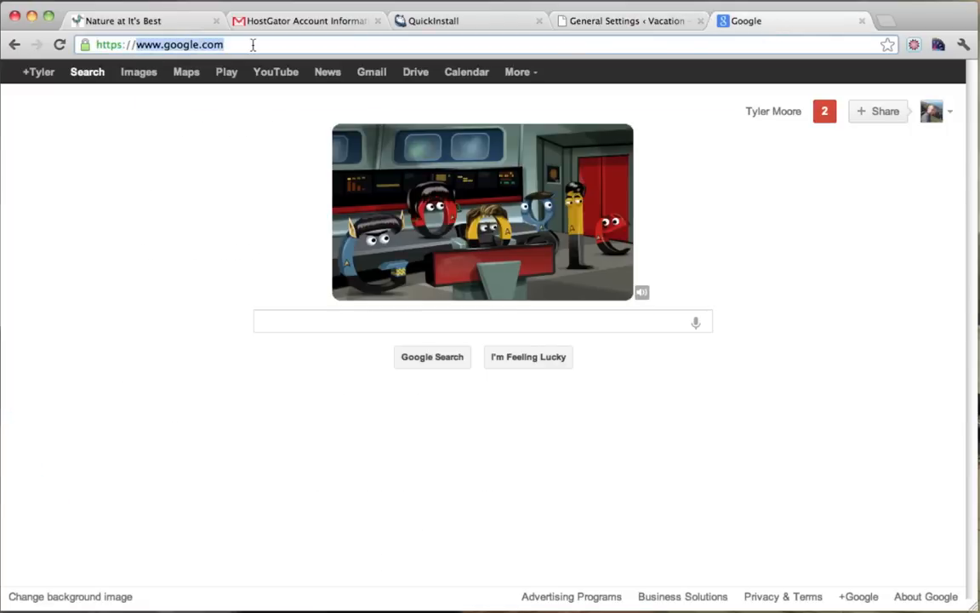
left_click(640, 24)
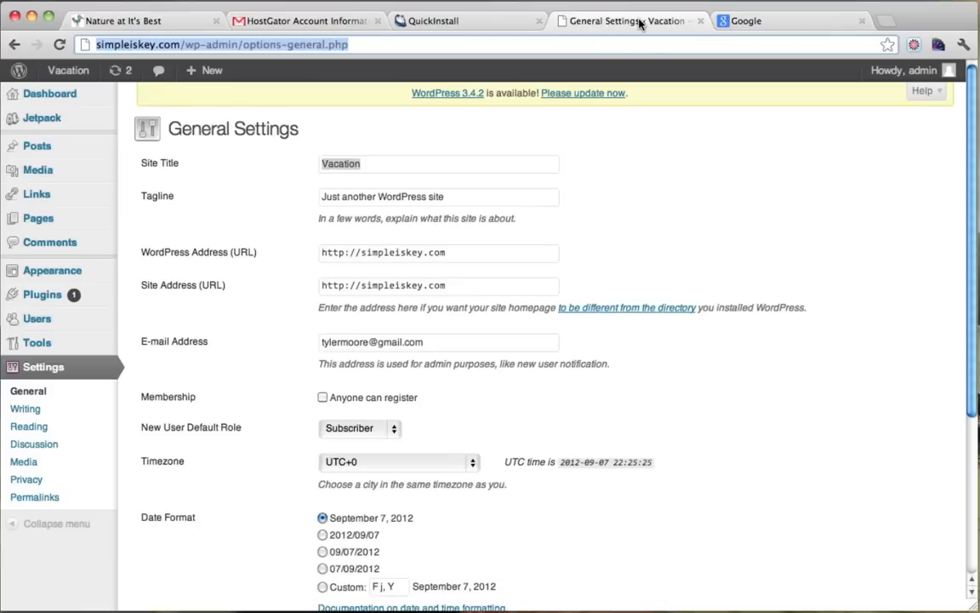
left_click(232, 47)
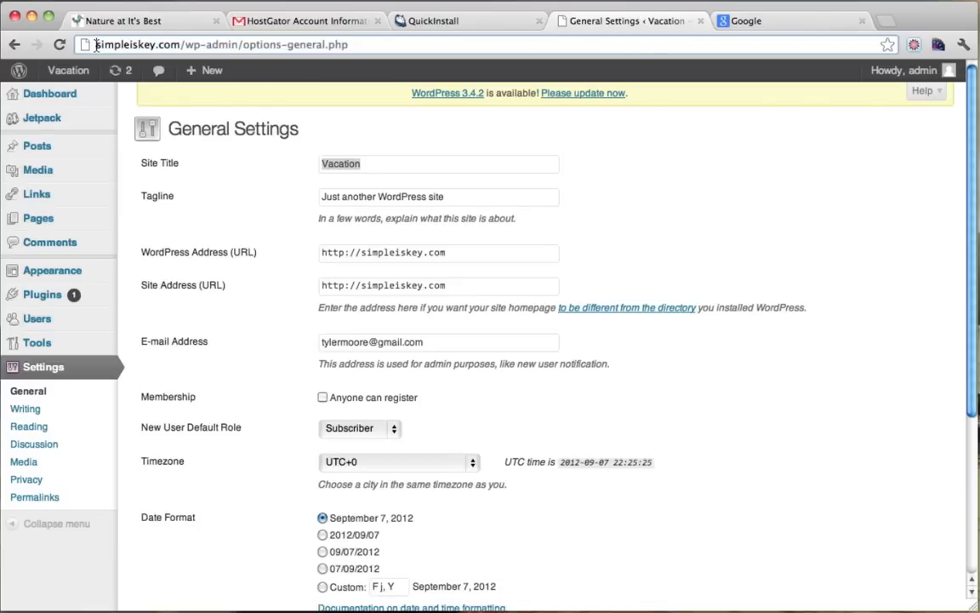
left_click_drag(96, 47, 376, 47)
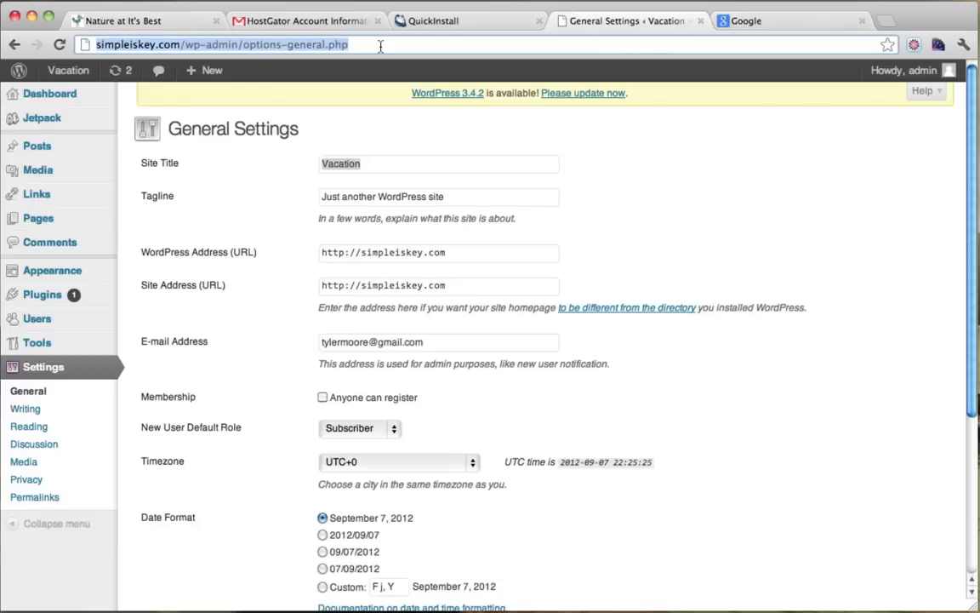
left_click(381, 46)
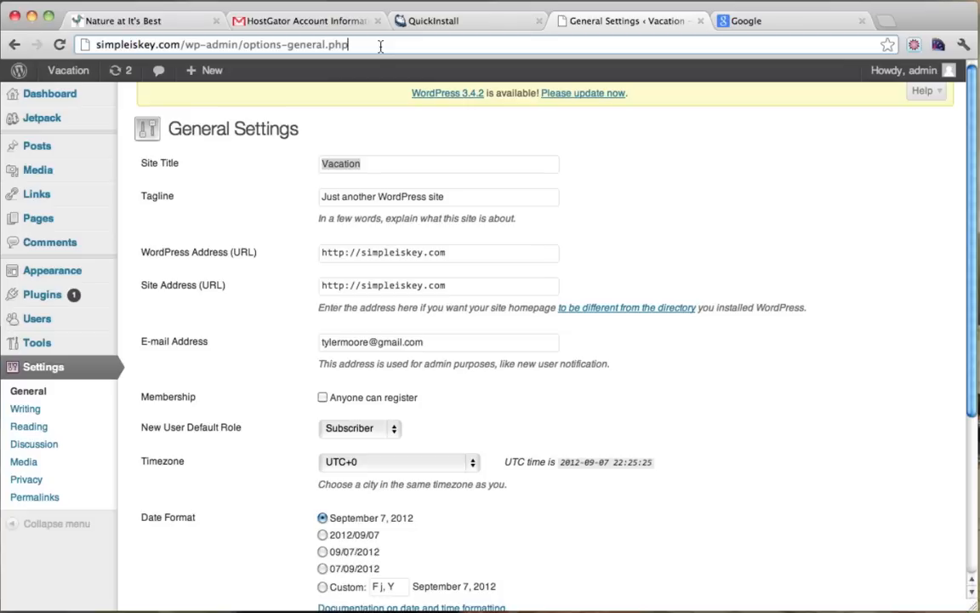
left_click(361, 254)
type("www")
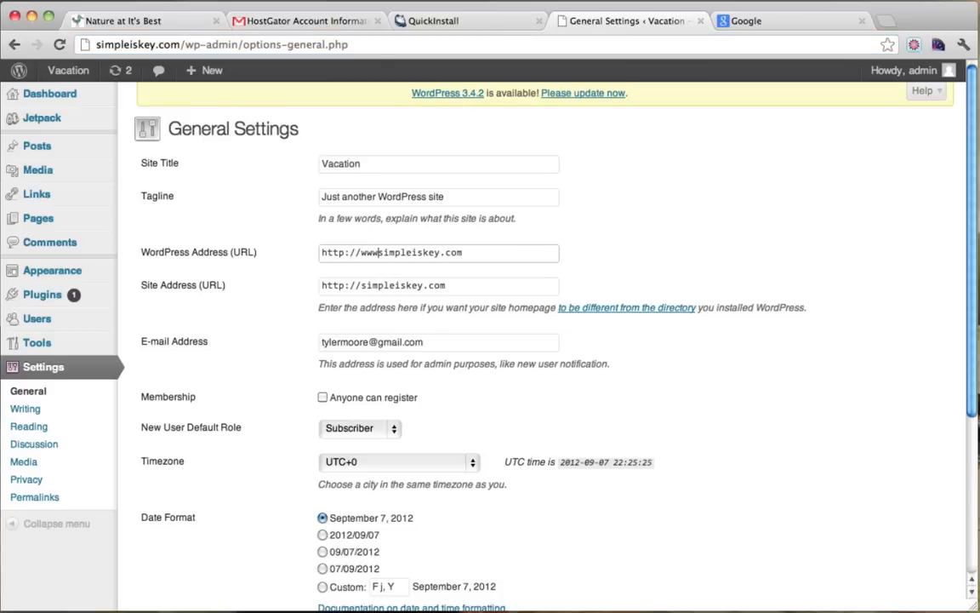
type(".")
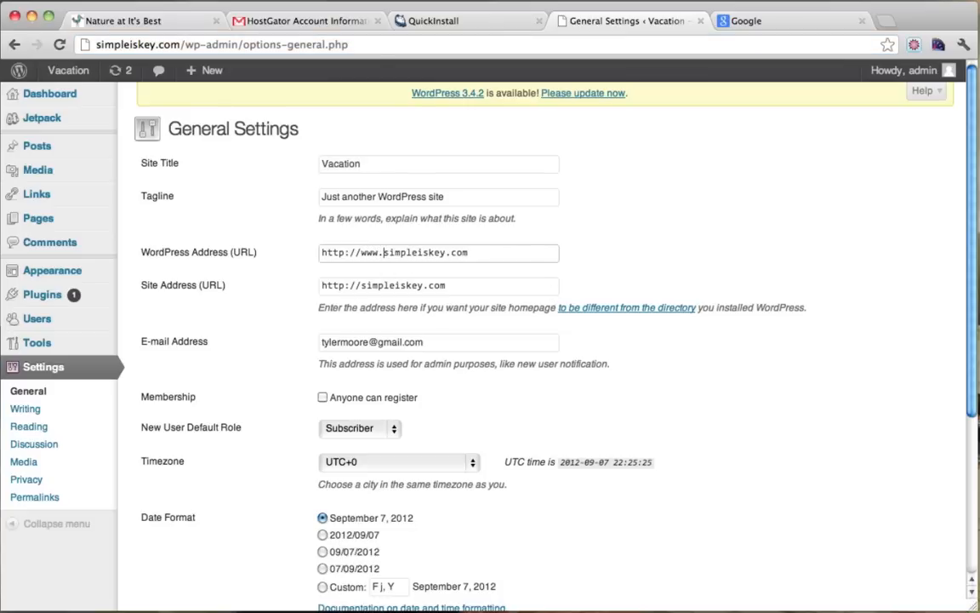
left_click(361, 287)
type("www.")
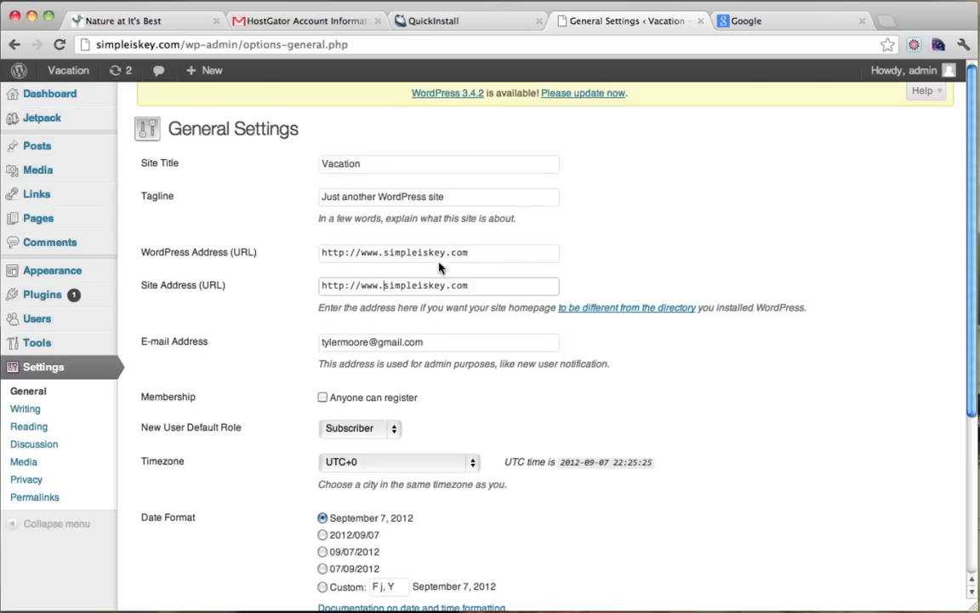
left_click_drag(473, 252, 384, 253)
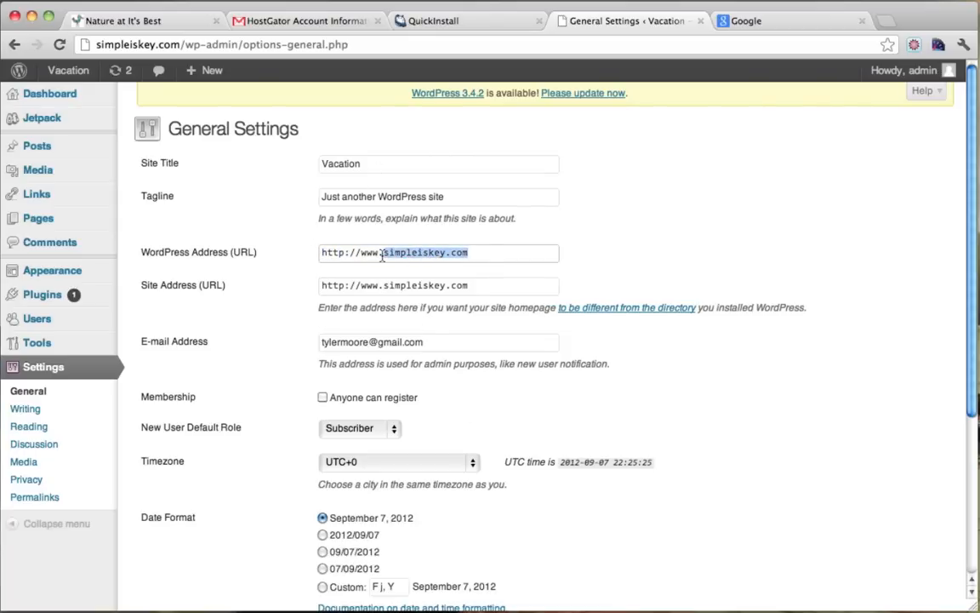
left_click(382, 253)
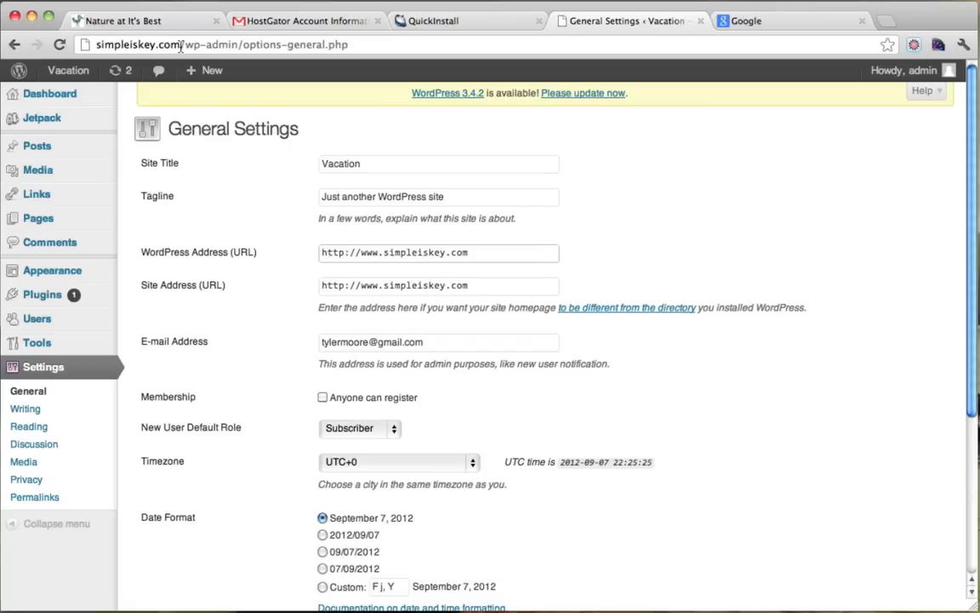
mouse_move(180, 47)
left_mouse_down()
mouse_move(100, 45)
mouse_move(183, 47)
left_mouse_up()
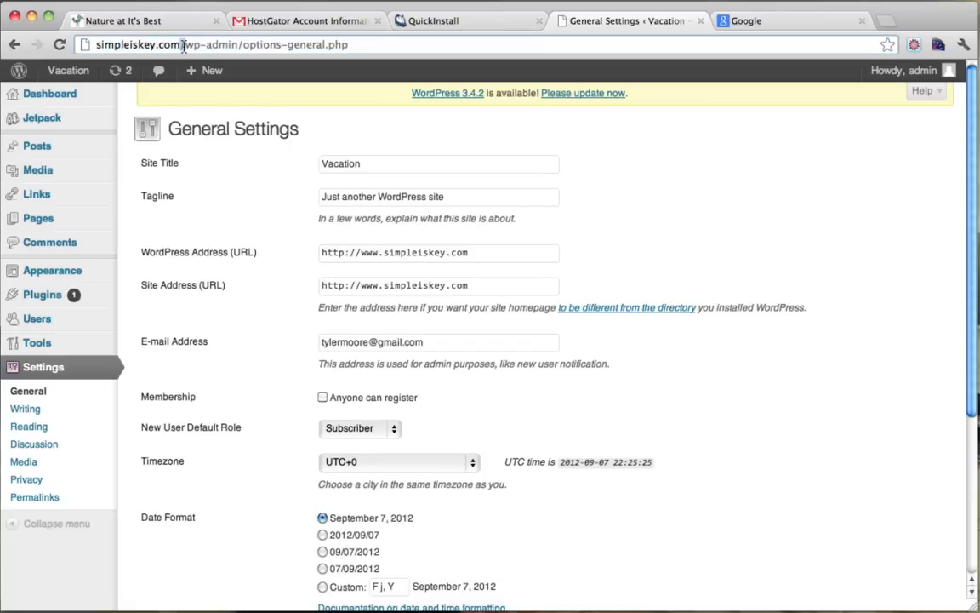
left_click_drag(480, 288, 298, 289)
left_click(489, 253)
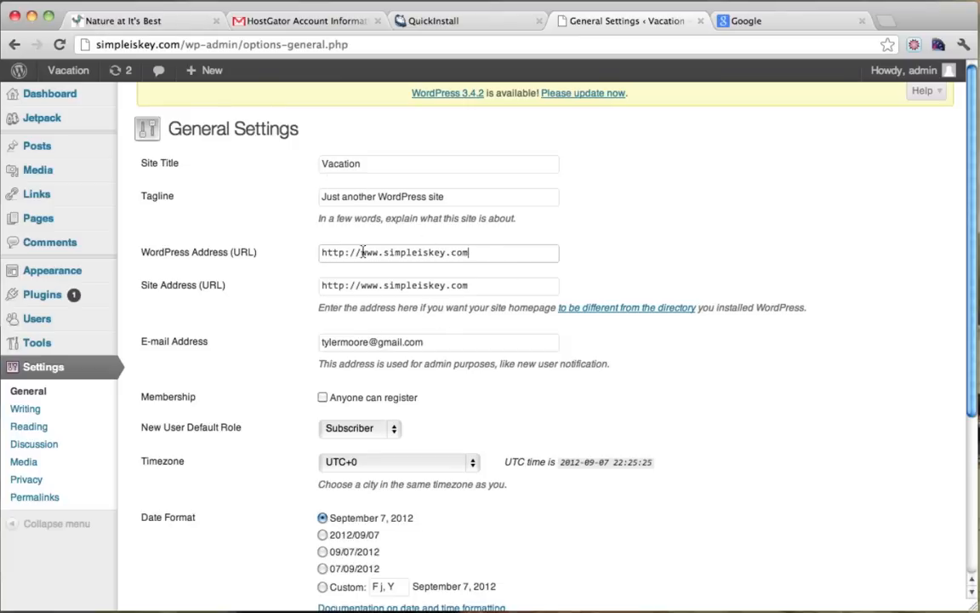
left_click_drag(360, 253, 379, 285)
left_click(383, 287)
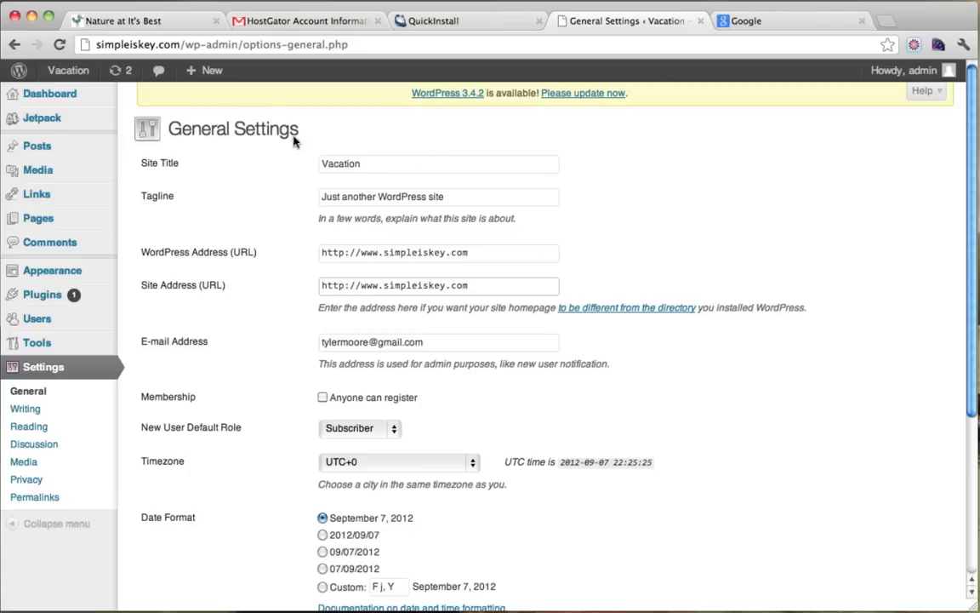
left_click_drag(176, 44, 93, 44)
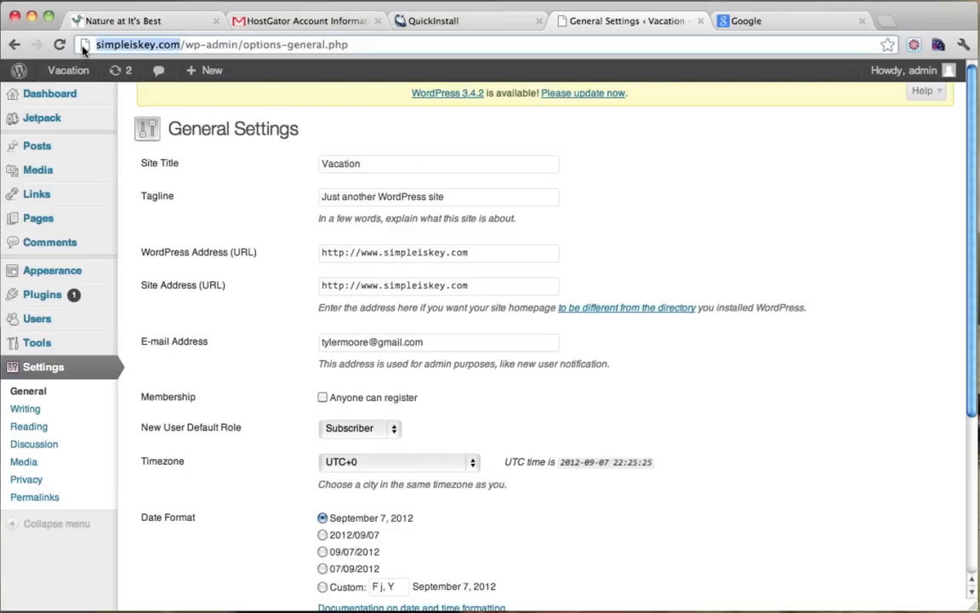
left_click(475, 251)
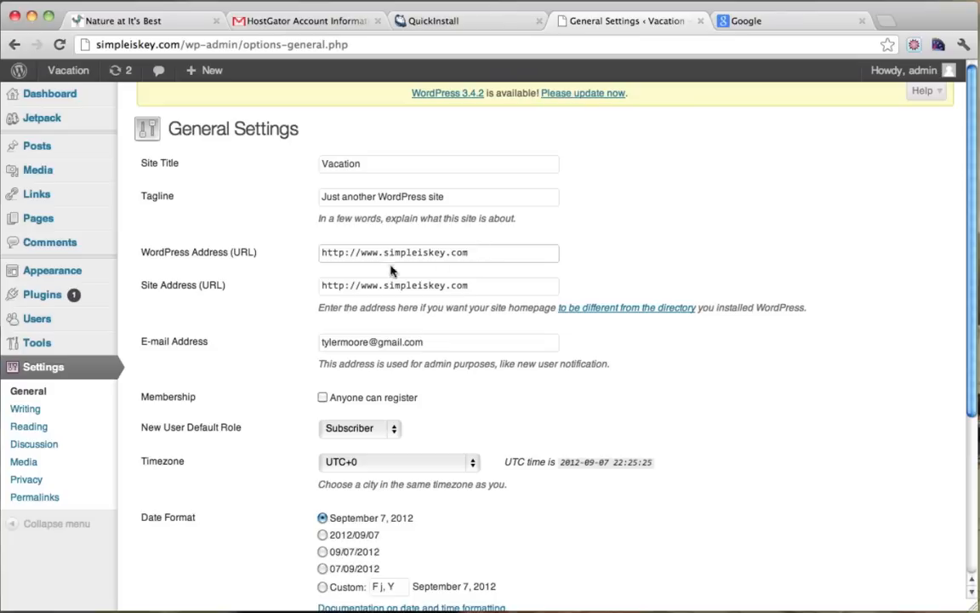
Save the General Settings changes and check the login page's new web address
scroll(576, 416, "down", 1)
scroll(576, 416, "down", 3)
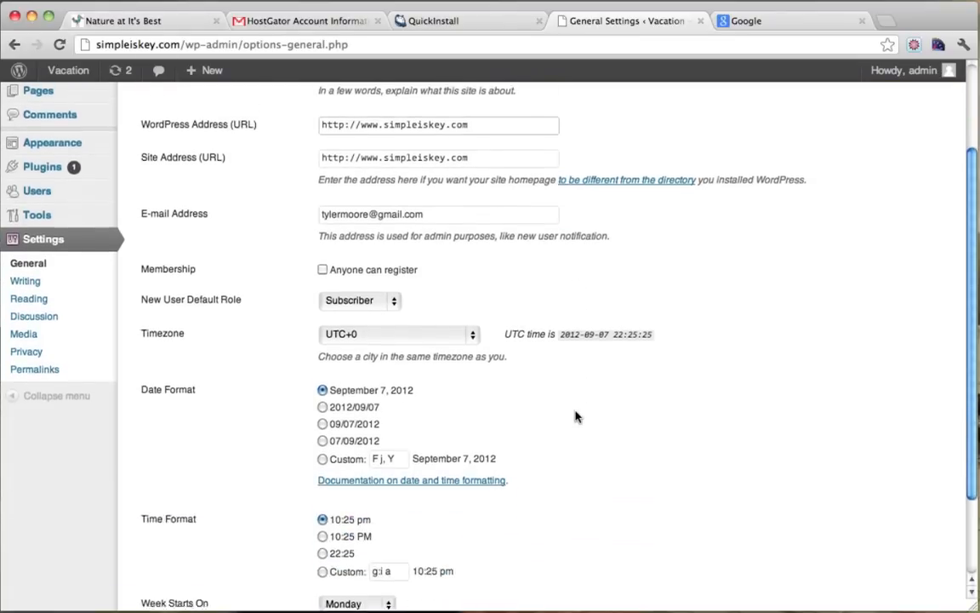
scroll(579, 416, "up", 2)
left_click_drag(360, 213, 383, 213)
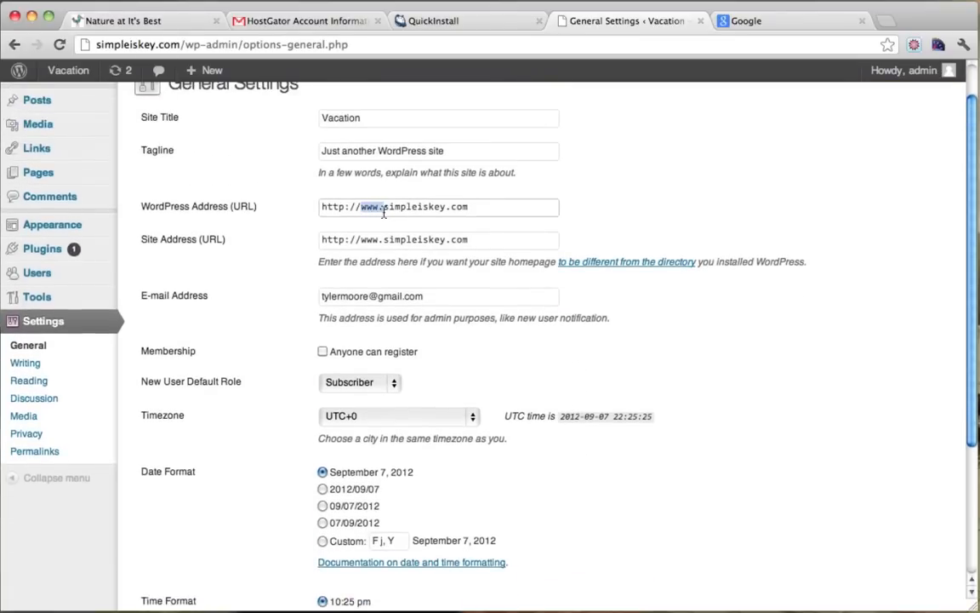
scroll(575, 296, "down", 5)
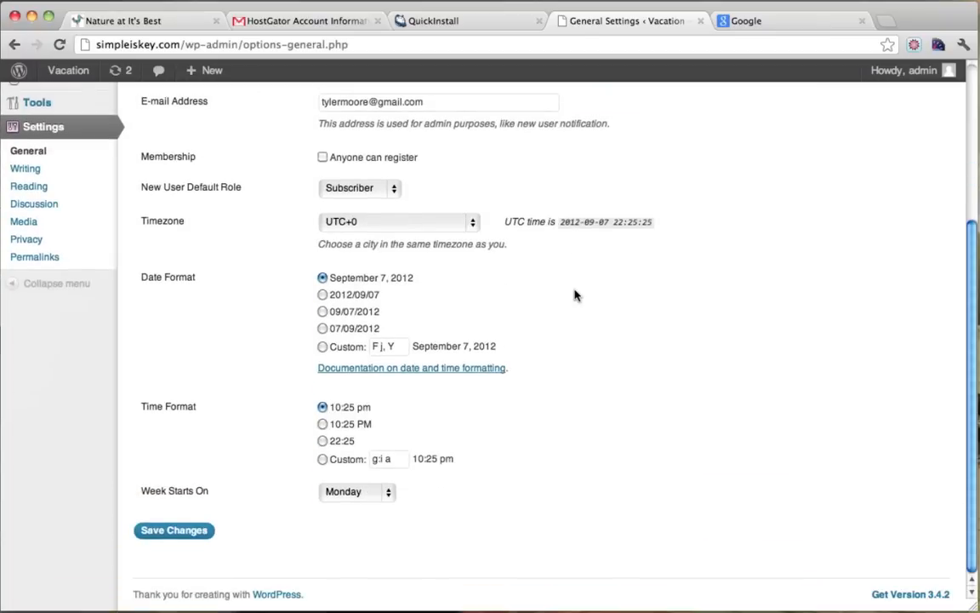
left_click(181, 536)
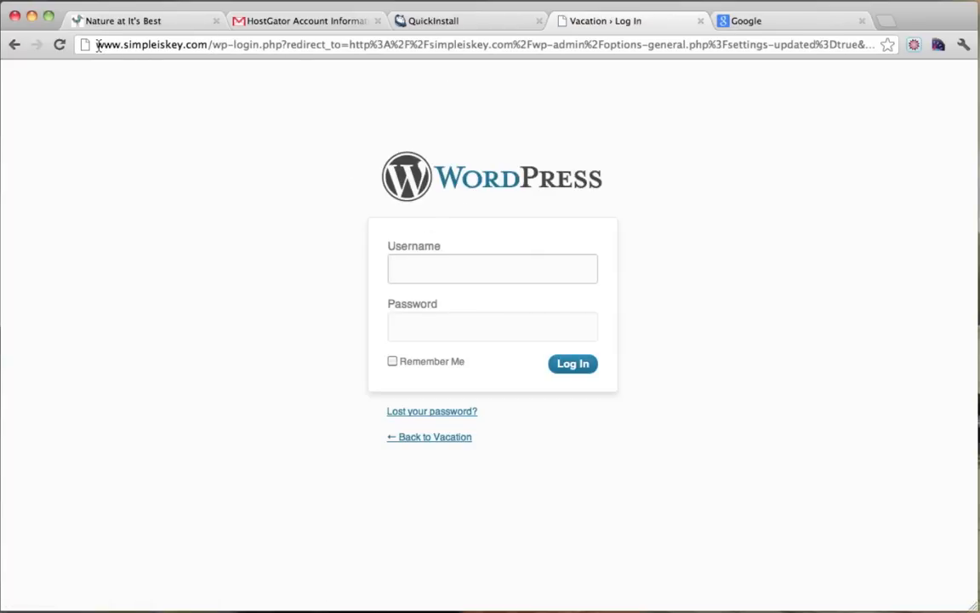
left_click_drag(96, 44, 207, 45)
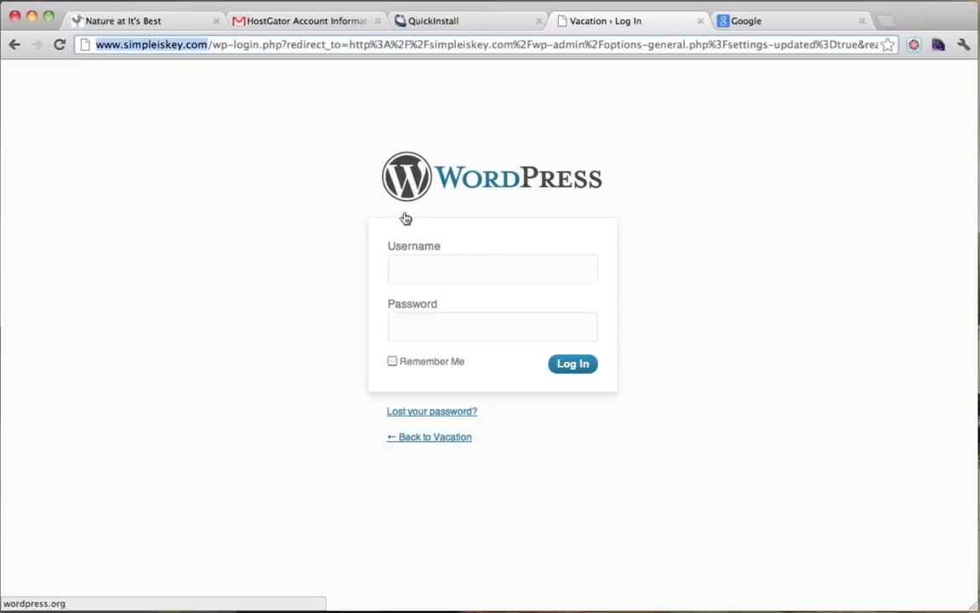
Log back in to the WordPress admin with the account username and password
left_click(391, 267)
type("admin")
key("Tab")
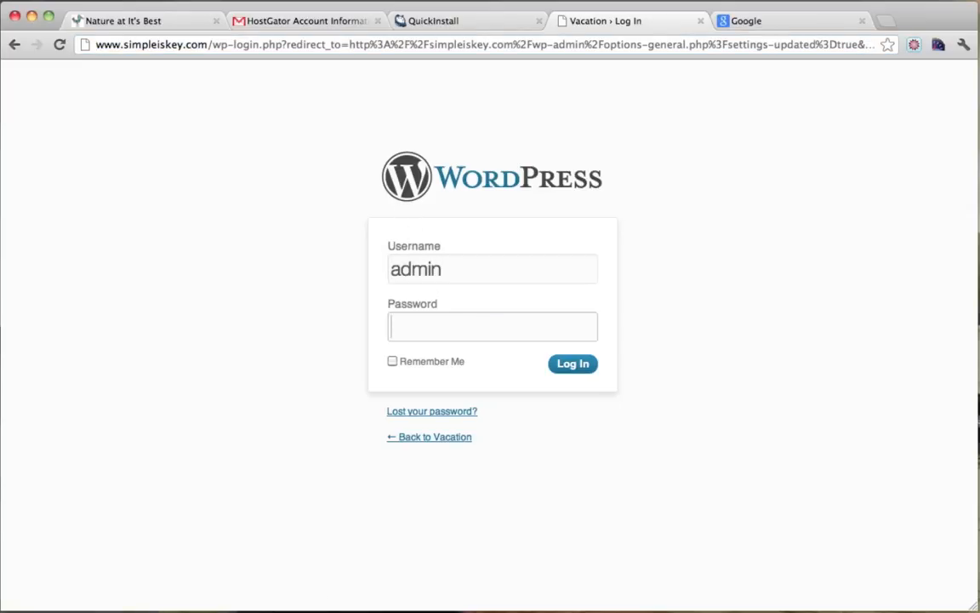
type("•••••••••••••")
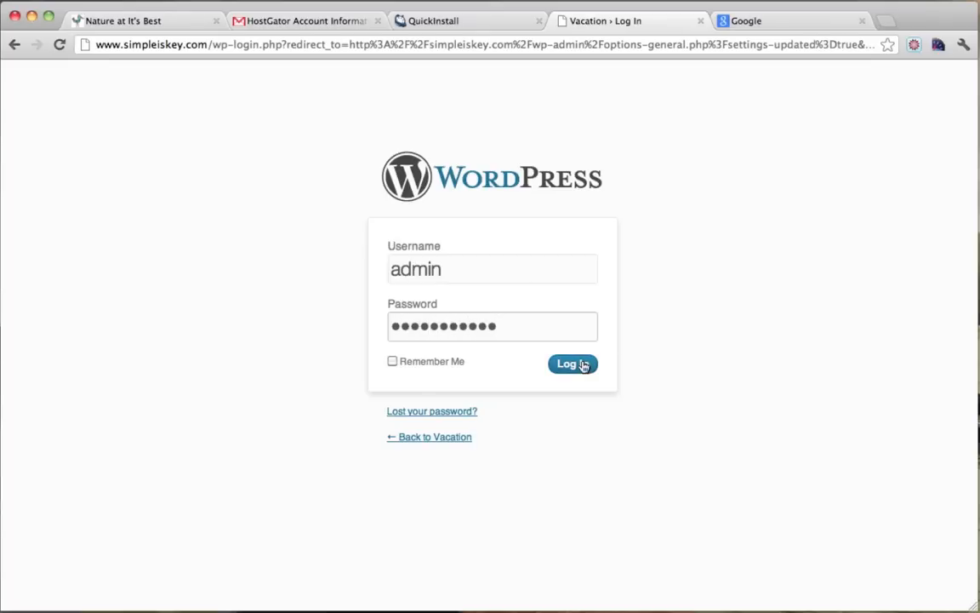
left_click(578, 364)
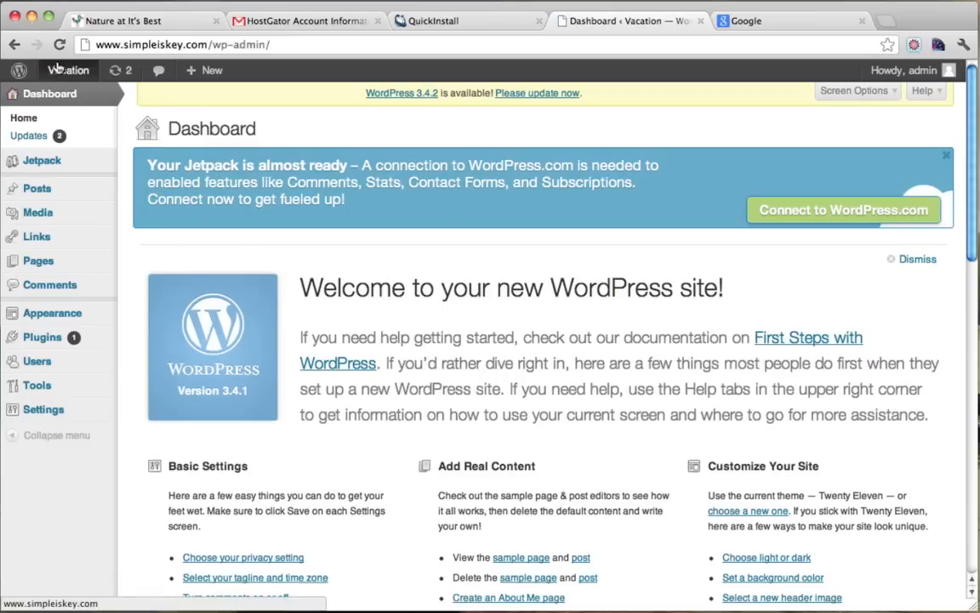
Visit the Vacation site and scroll through its front page
mouse_move(68, 70)
left_click(69, 102)
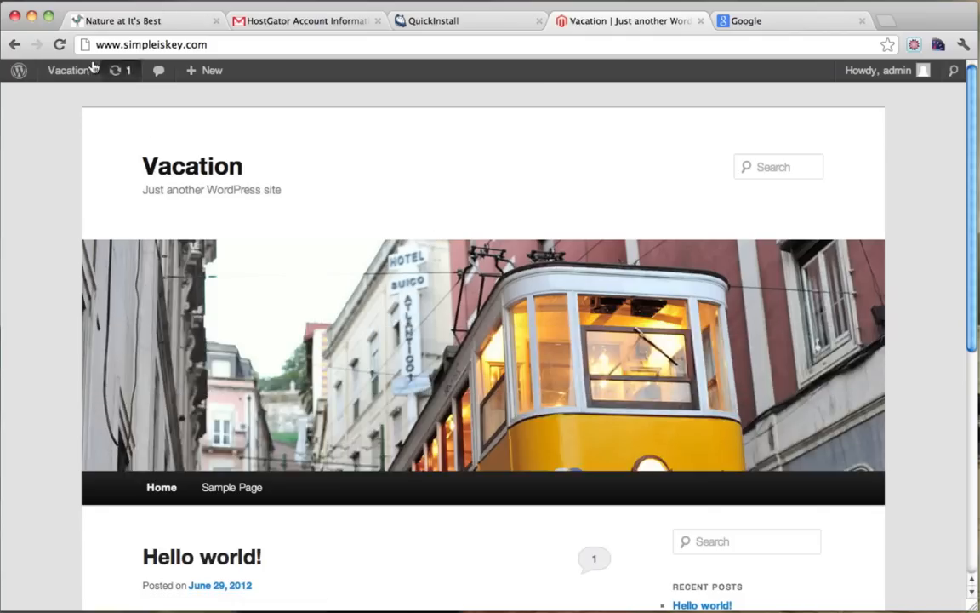
left_click_drag(90, 44, 223, 48)
left_click(222, 48)
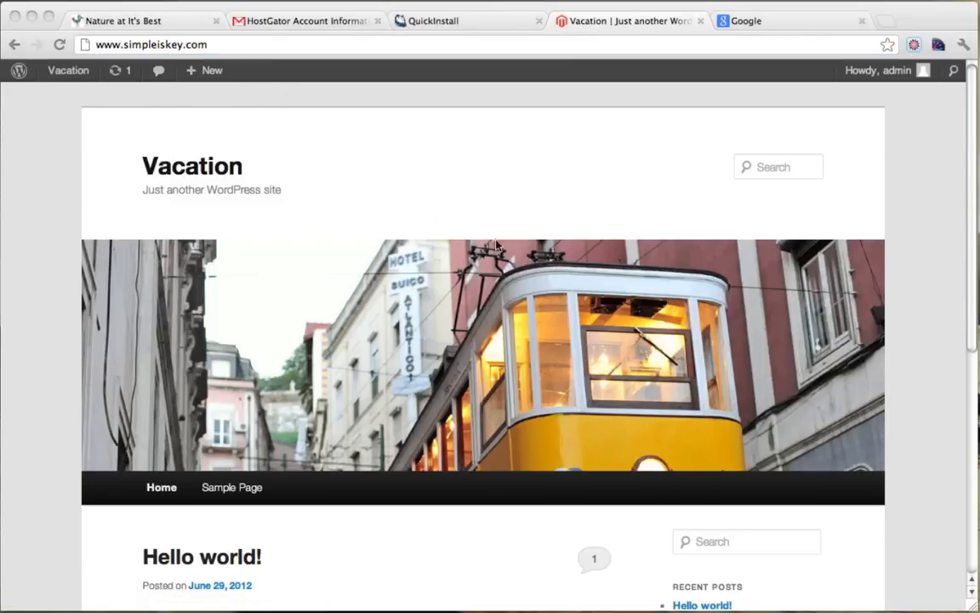
scroll(497, 245, "down", 5)
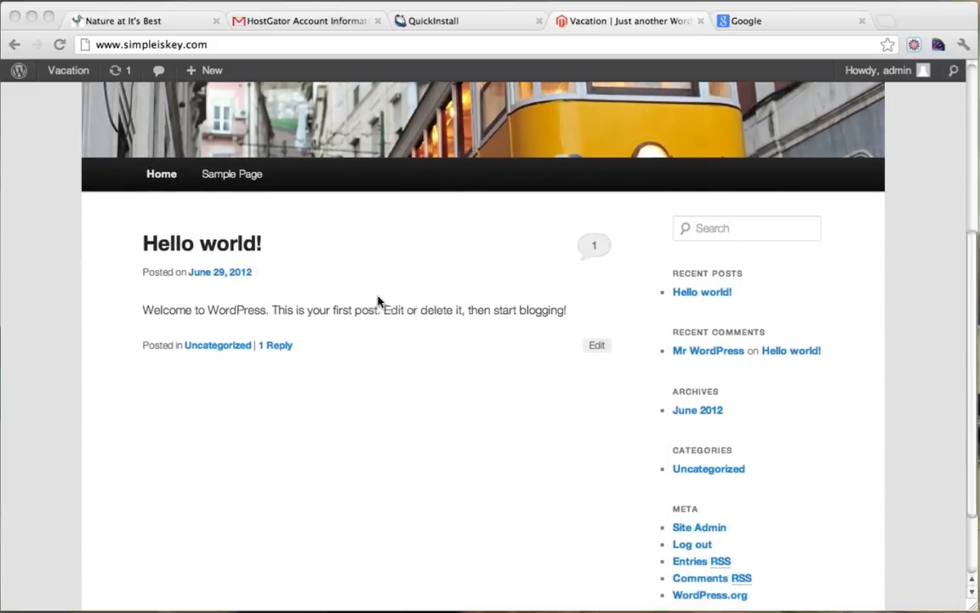
scroll(379, 302, "up", 6)
scroll(680, 313, "down", 3)
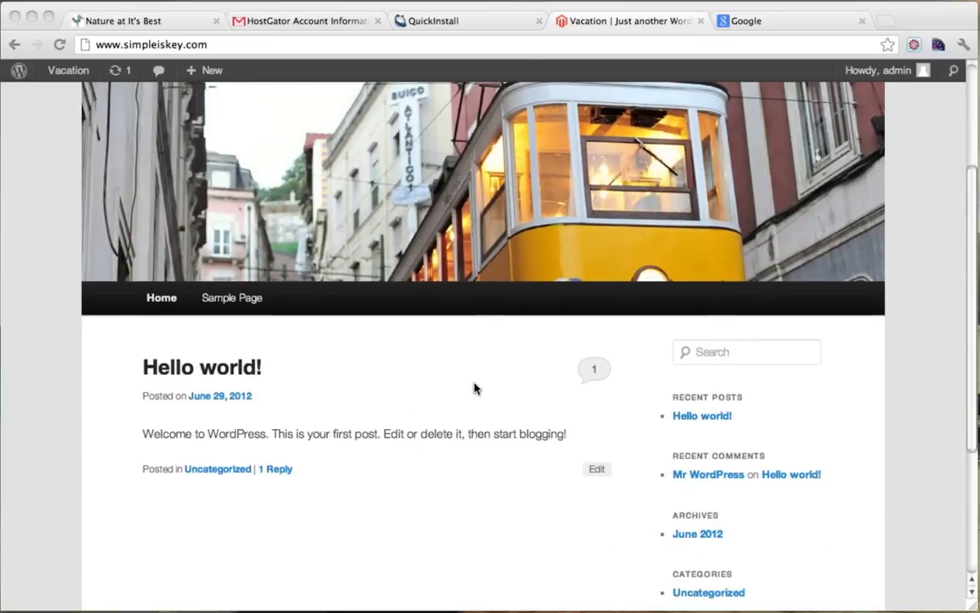
scroll(476, 388, "up", 3)
scroll(476, 388, "down", 3)
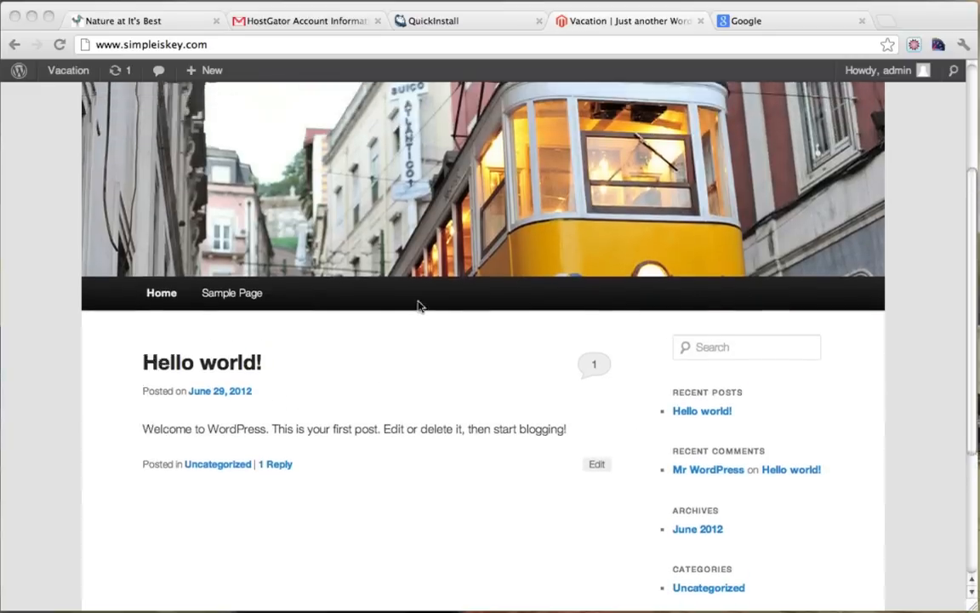
scroll(418, 306, "up", 3)
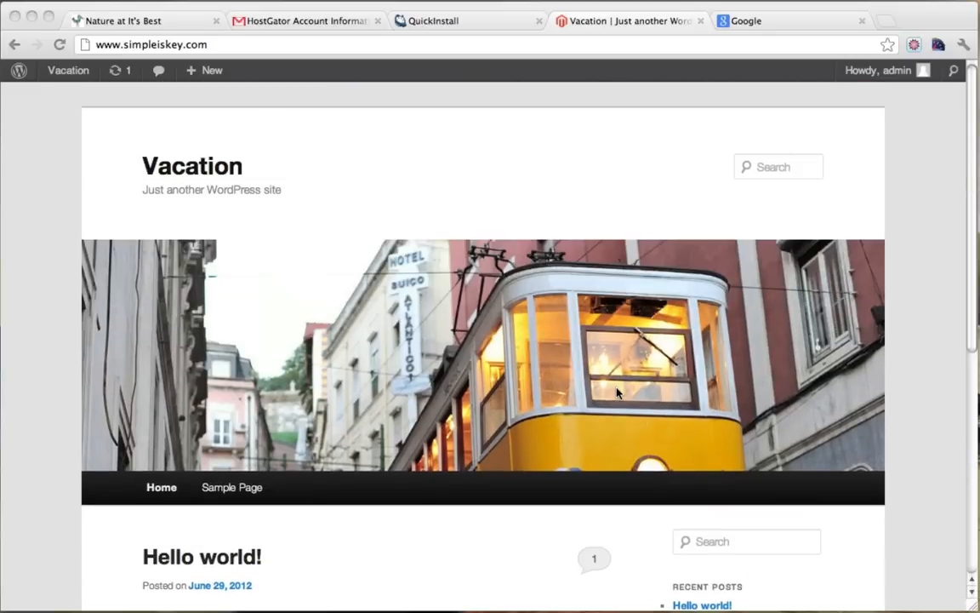
Close the Google, QuickInstall, HostGator and Nature at It's Best browser tabs
left_click(759, 24)
left_click(861, 21)
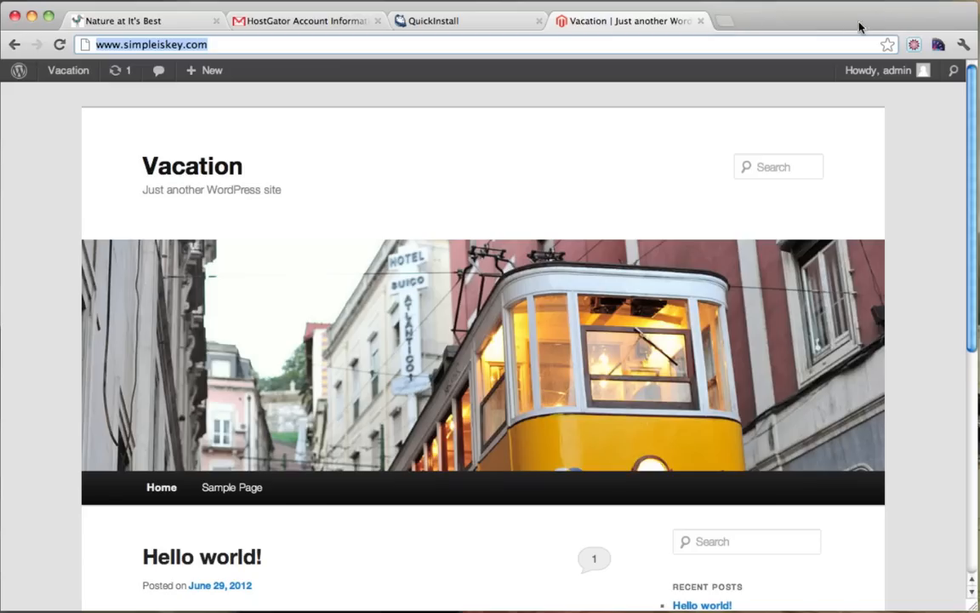
left_click(539, 20)
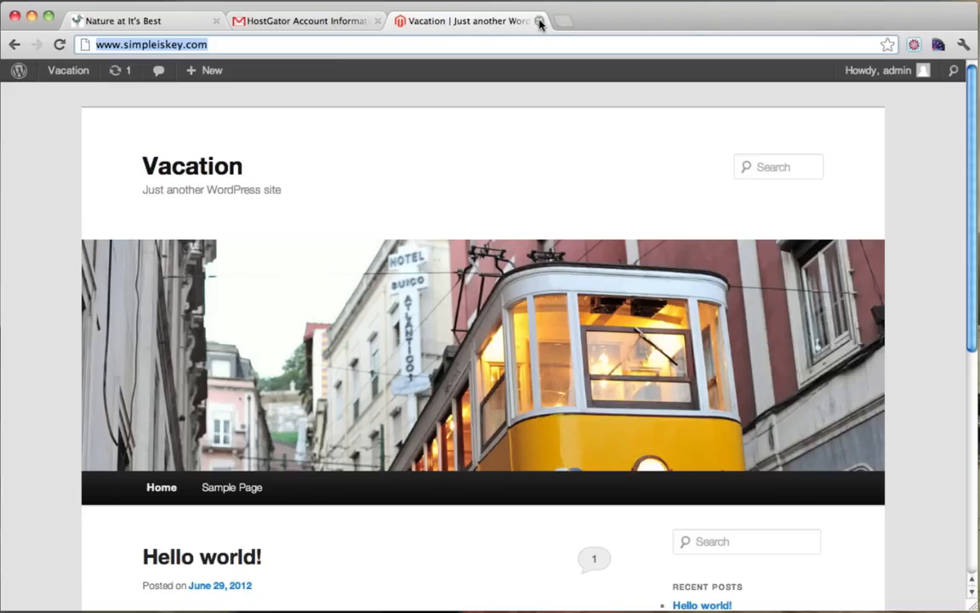
left_click(378, 20)
left_click(216, 21)
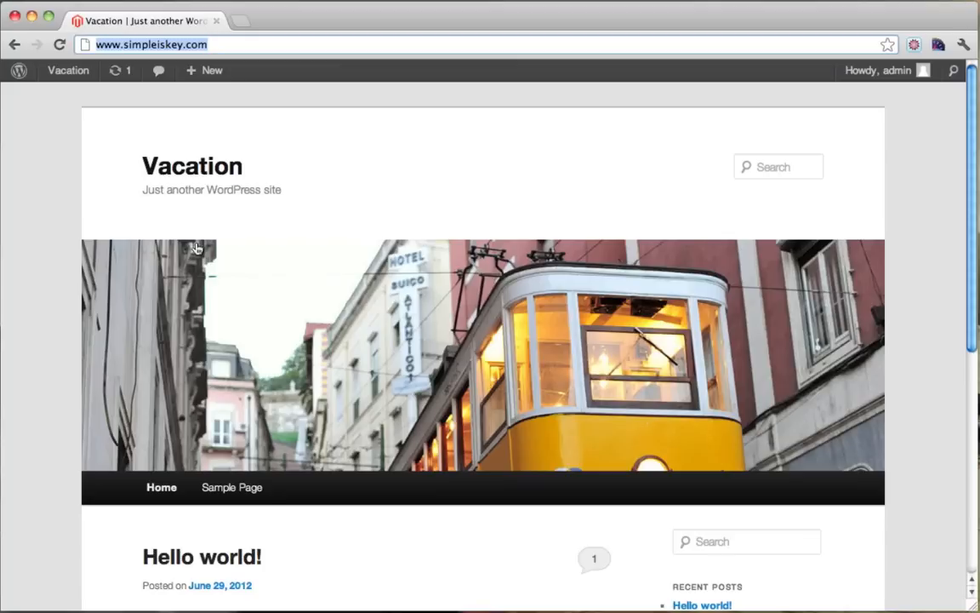
Return to the Vacation site's WordPress Dashboard at /wp-admin
left_click(228, 47)
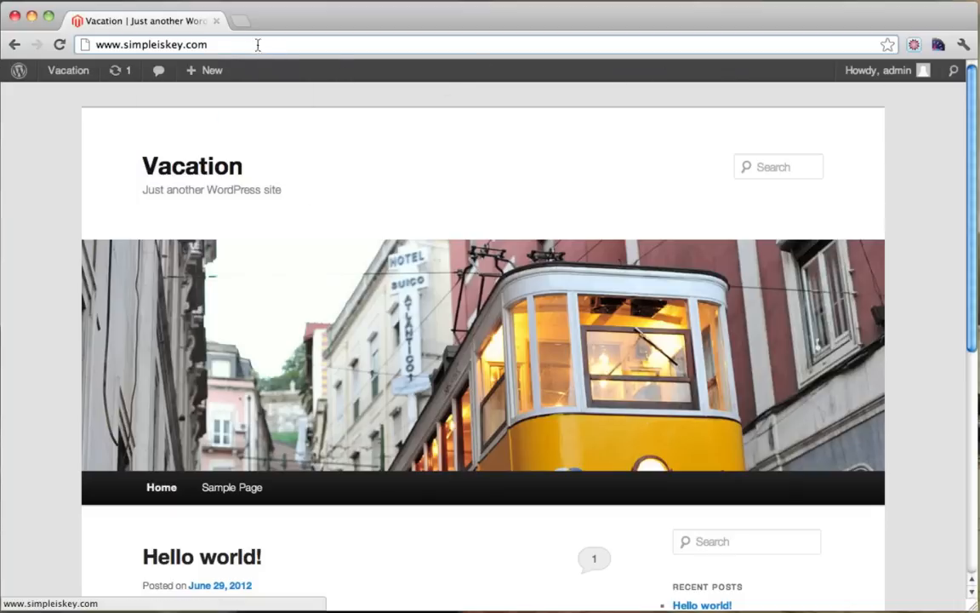
type("/wp-admin")
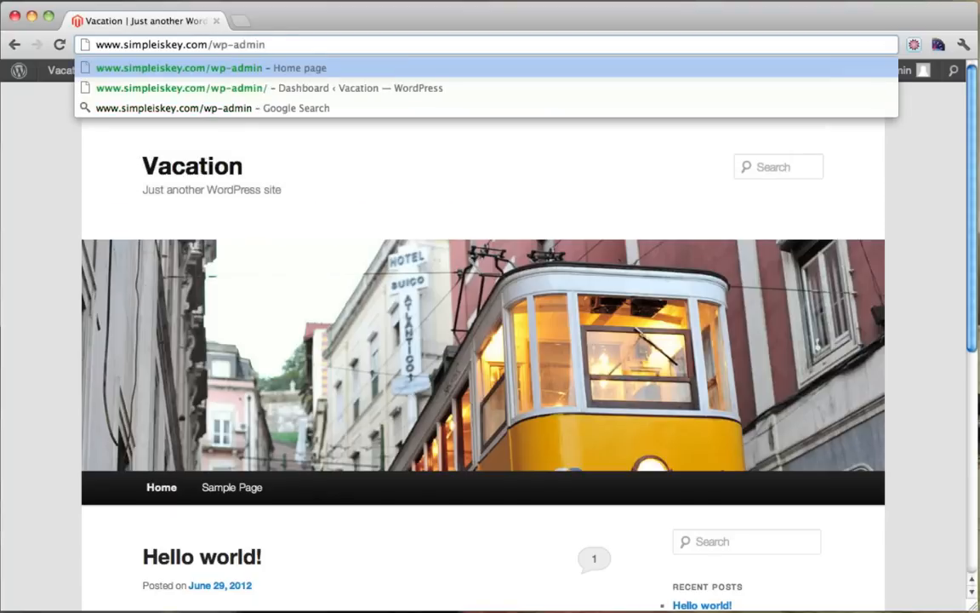
key("BackSpace")
key("BackSpace")
key("BackSpace")
key("BackSpace")
key("BackSpace")
key("BackSpace")
key("BackSpace")
key("BackSpace")
key("BackSpace")
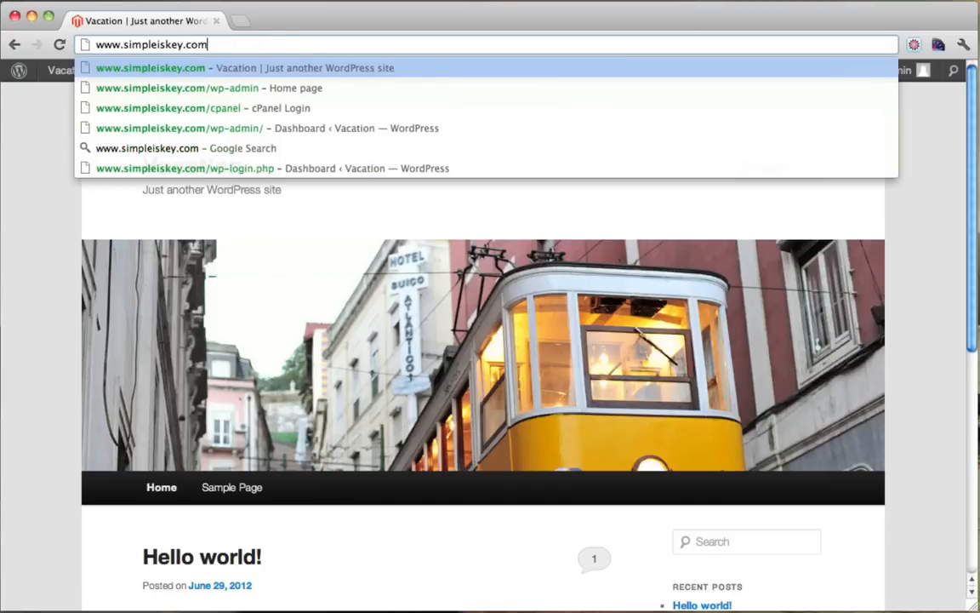
key("Return")
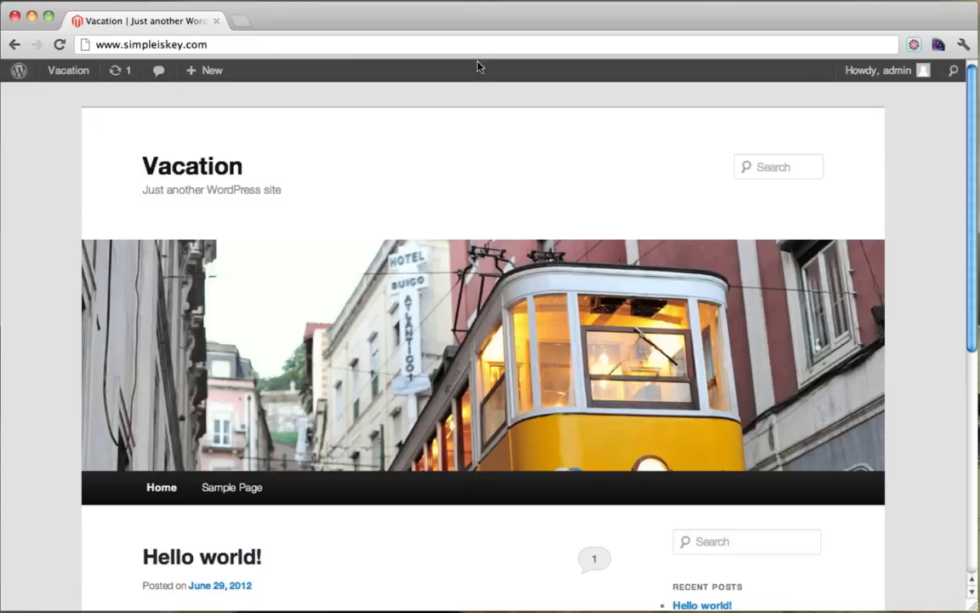
mouse_move(58, 72)
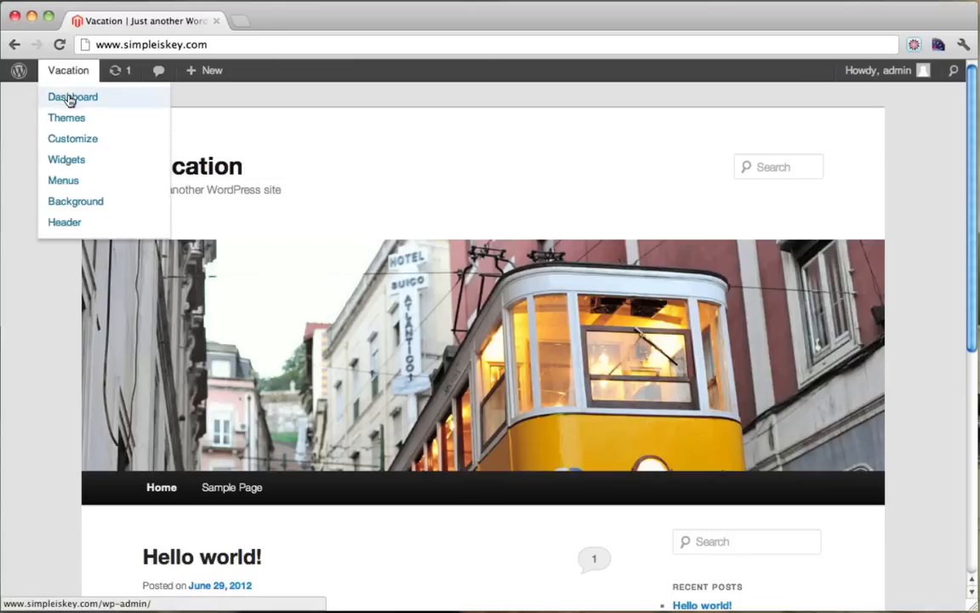
left_click(70, 99)
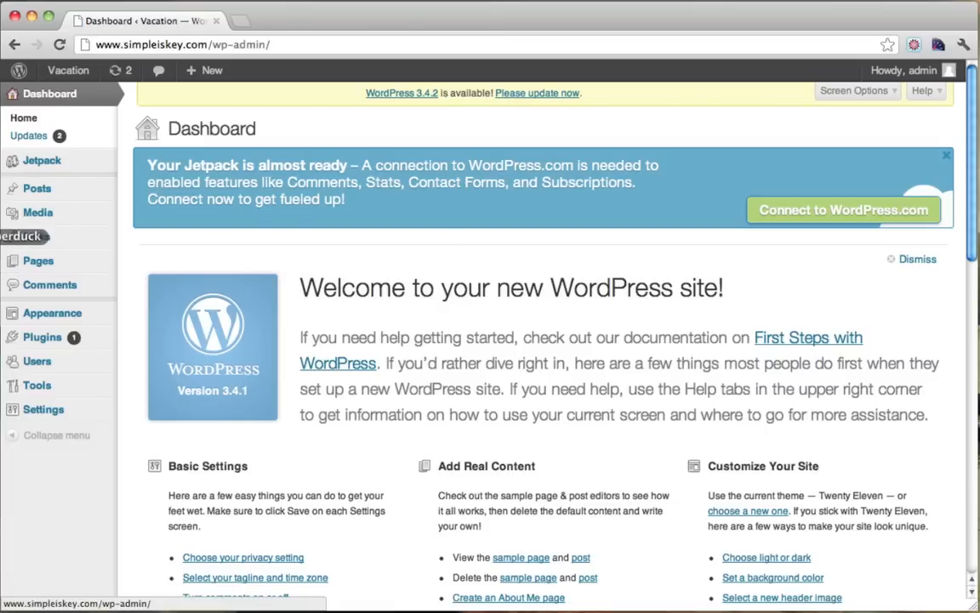
Update WordPress to 3.4.2, check the Vacation site in a new tab, then return to the welcome page
left_click(526, 93)
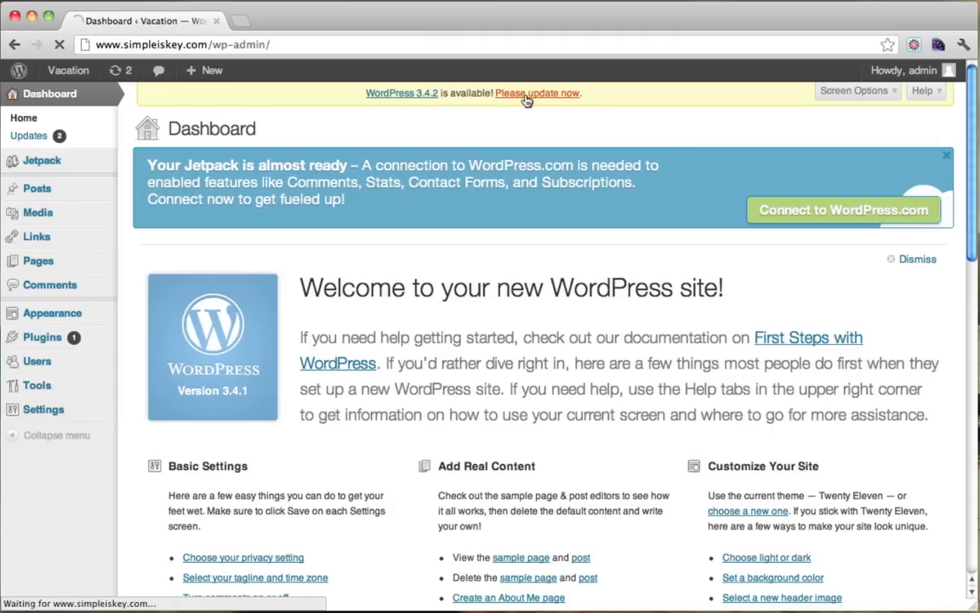
left_click(171, 245)
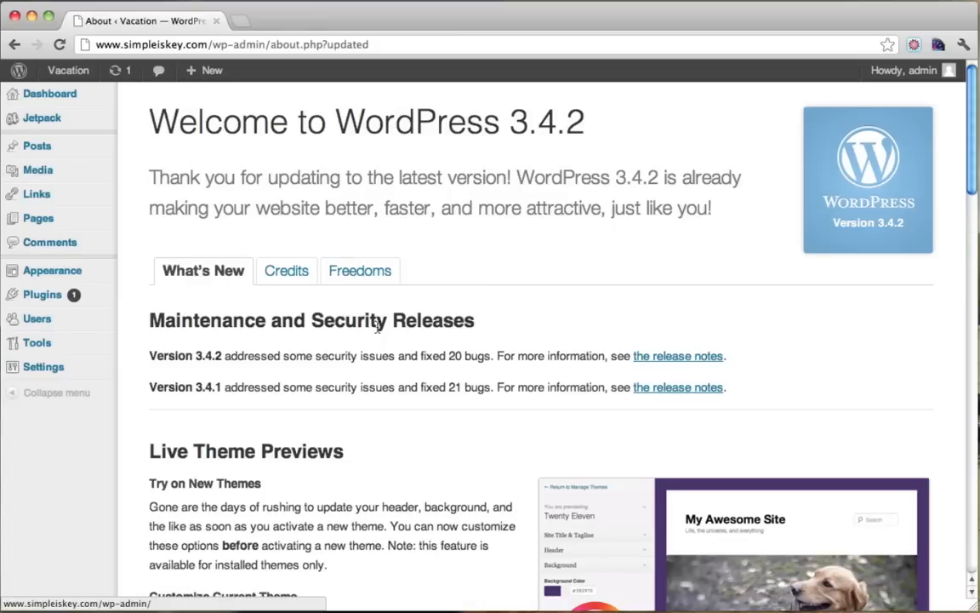
mouse_move(79, 77)
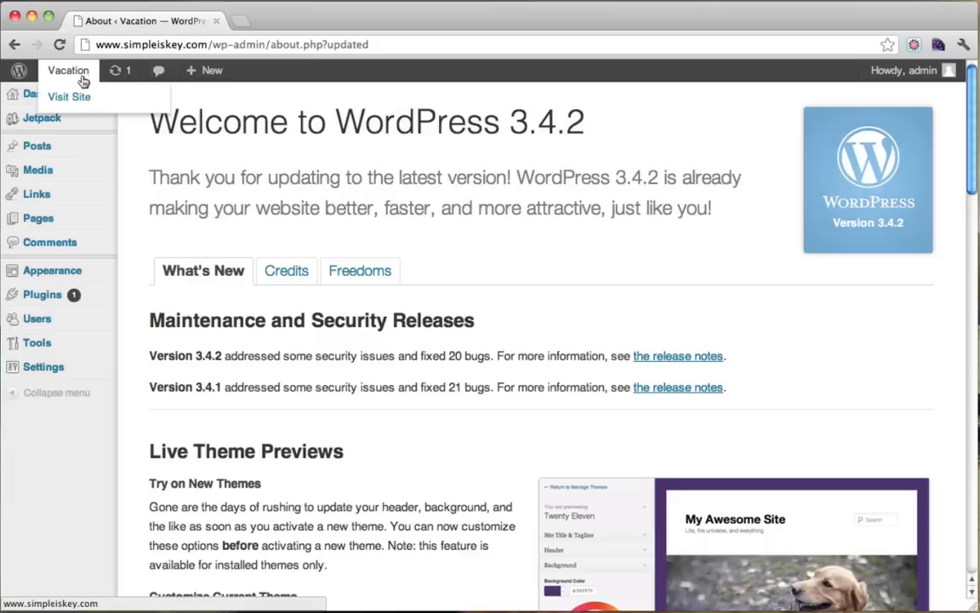
left_click(77, 104, "super")
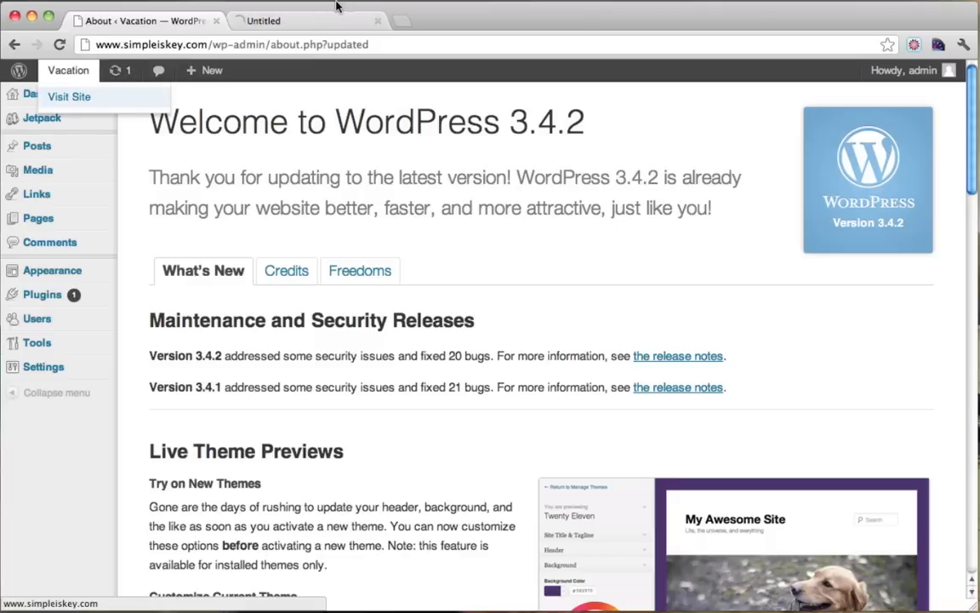
left_click(297, 26)
scroll(582, 218, "down", 5)
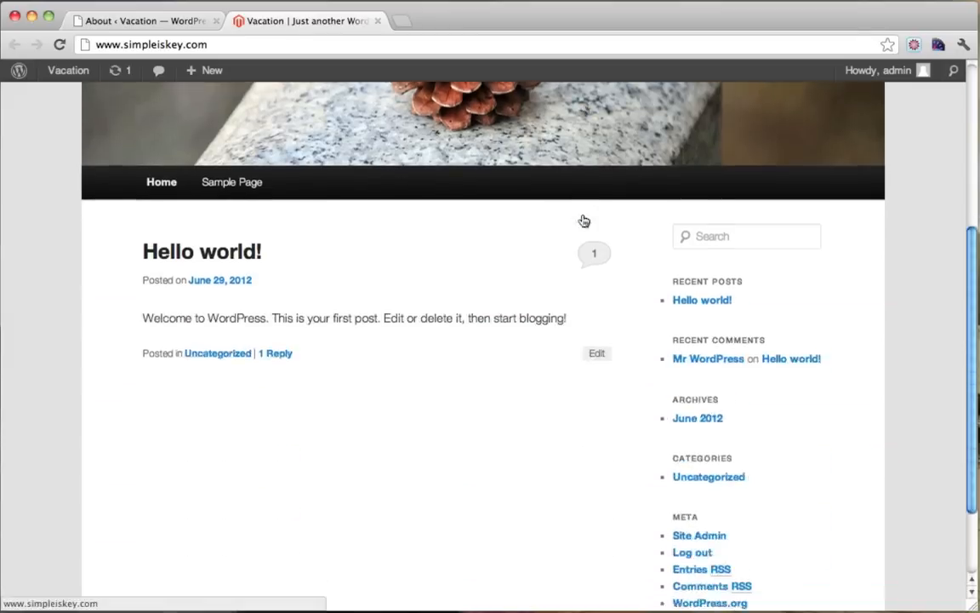
scroll(582, 218, "up", 5)
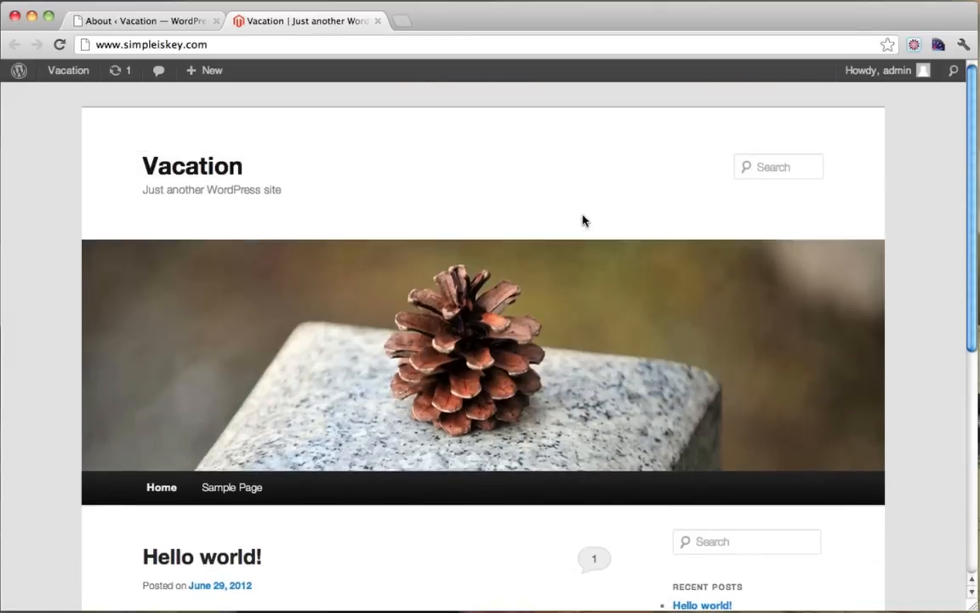
left_click(140, 23)
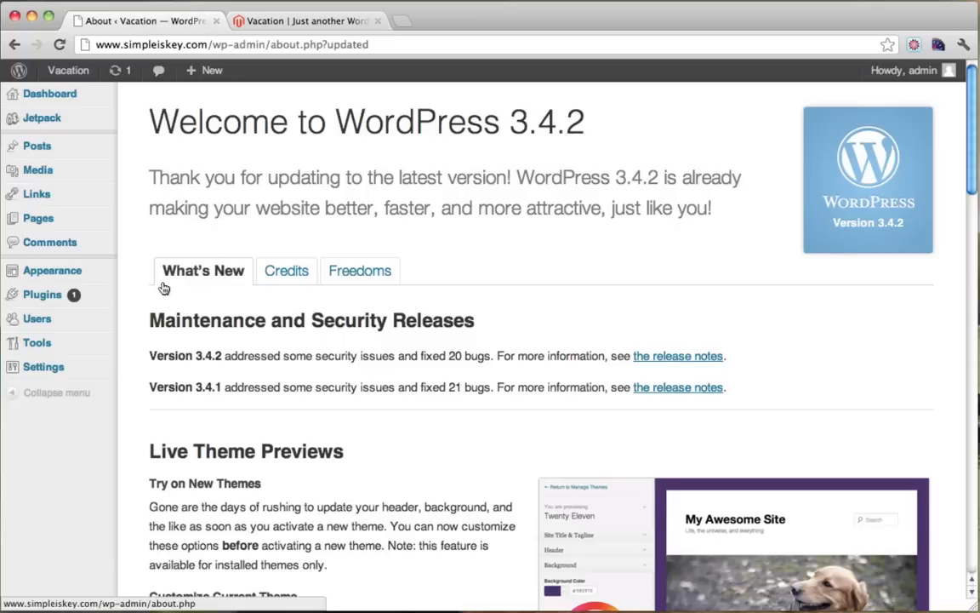
Search Install Themes for 'blackbird', then install and activate the BlackBird theme
mouse_move(35, 270)
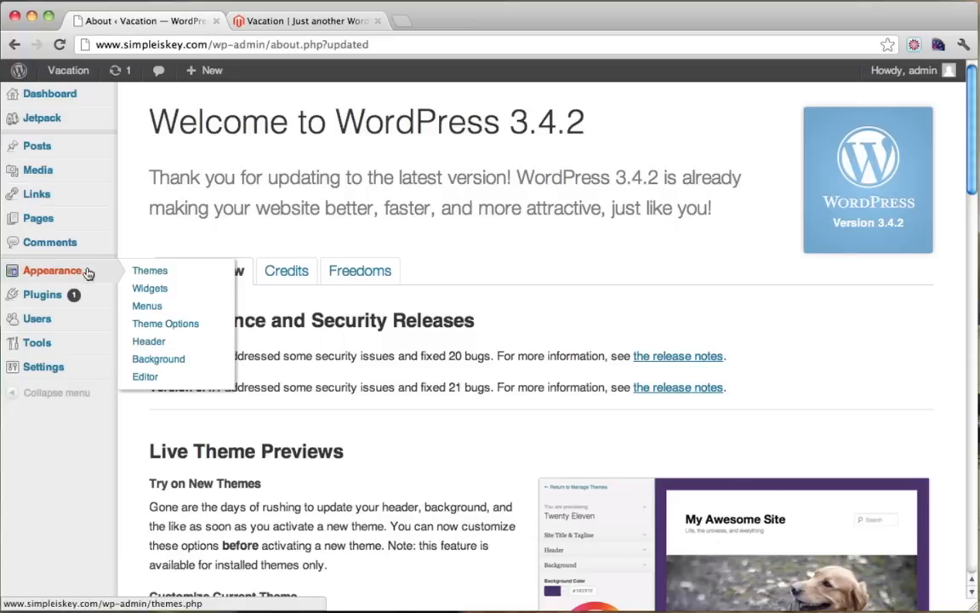
left_click(164, 274)
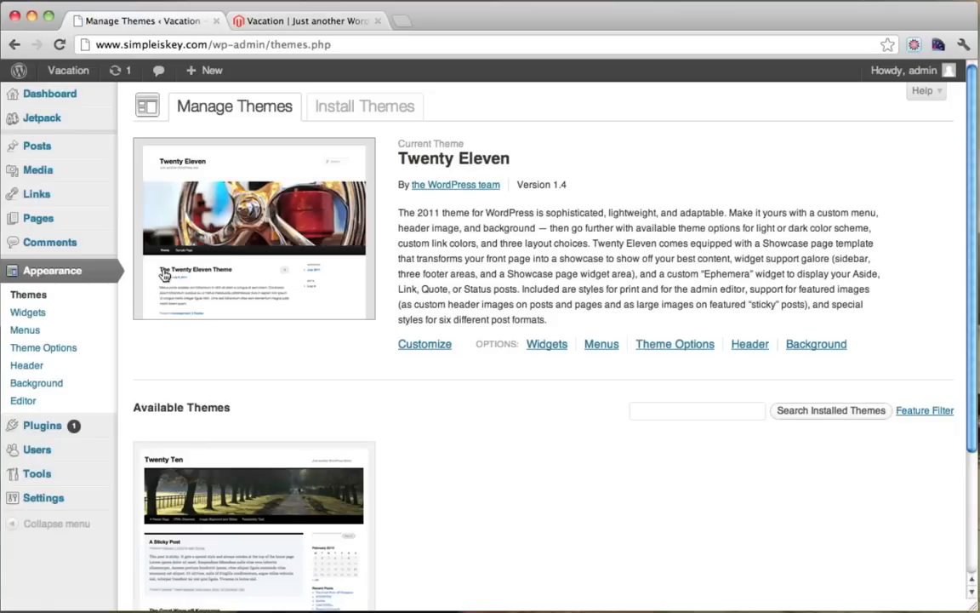
left_click(358, 107)
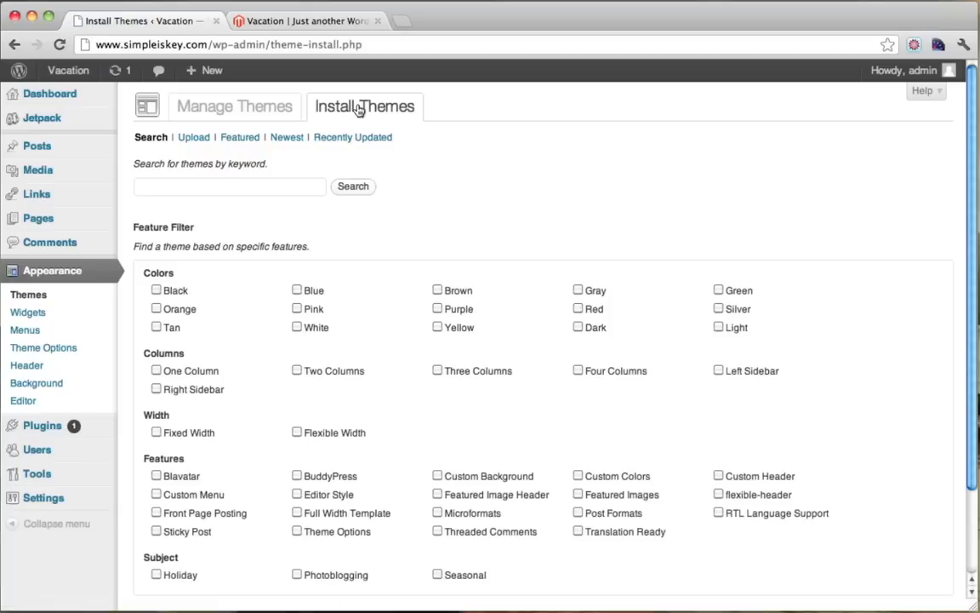
left_click(227, 191)
type("bl")
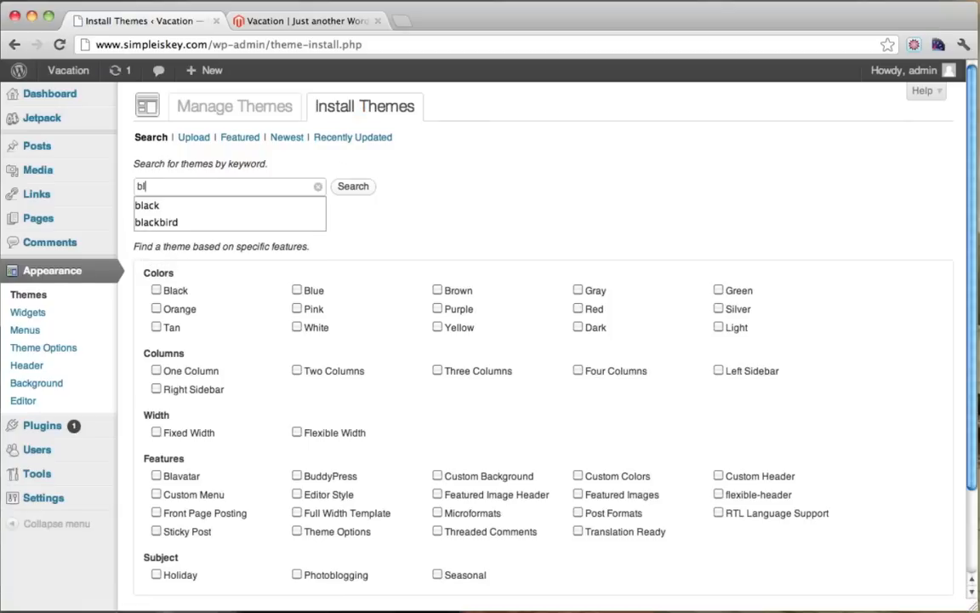
key("Down")
key("Down")
key("Return")
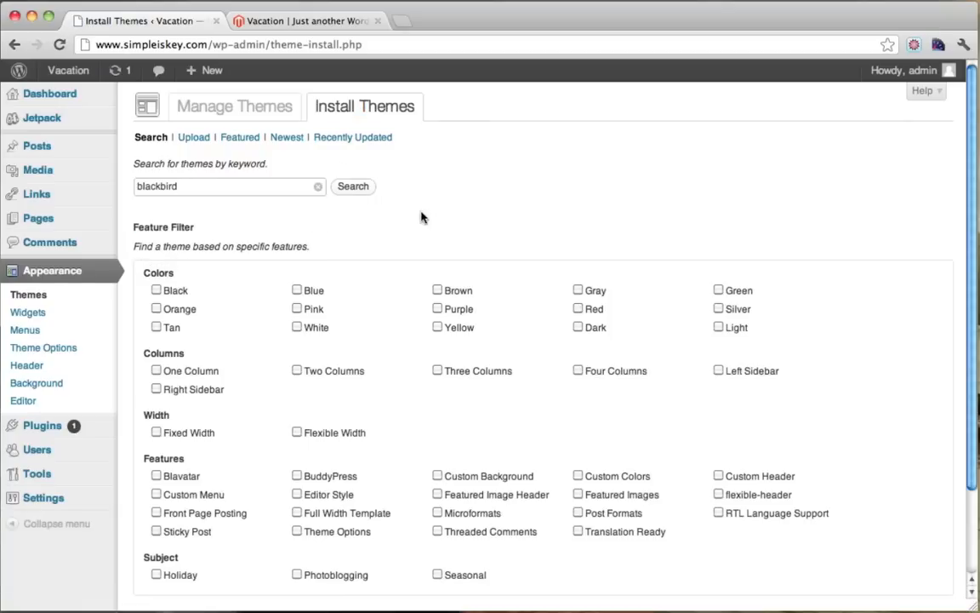
left_click(351, 189)
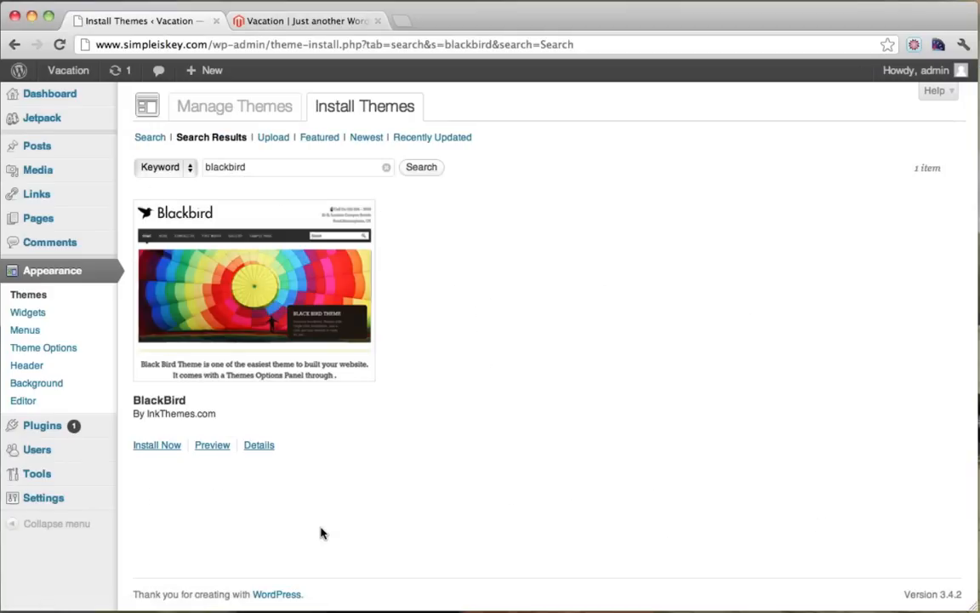
left_click(157, 447)
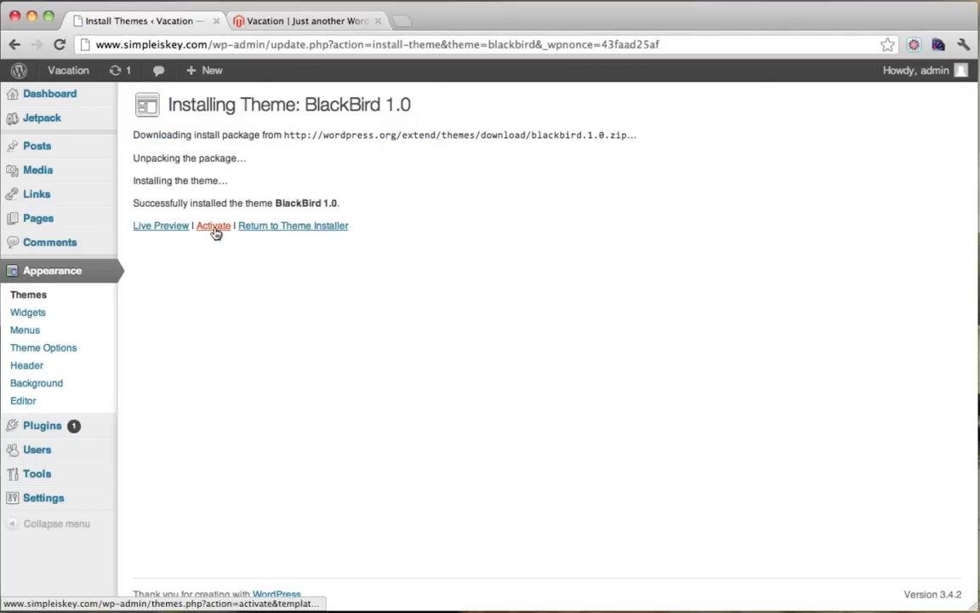
left_click(214, 226)
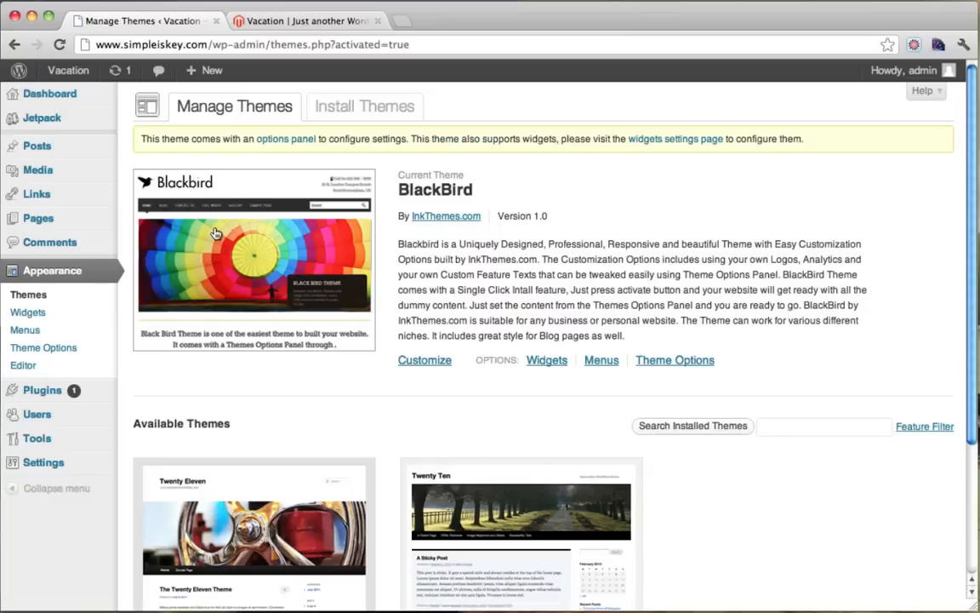
left_click(313, 19)
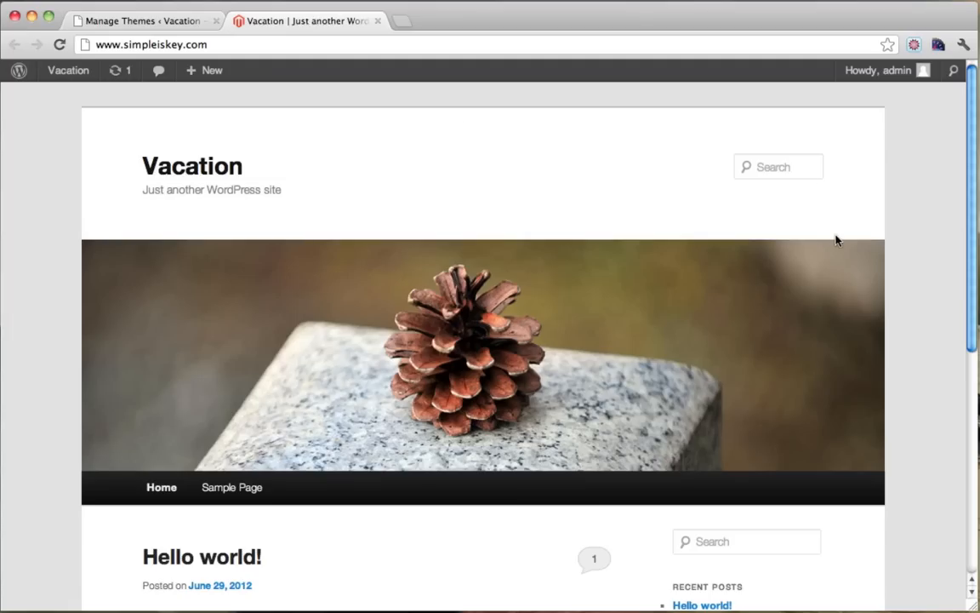
Reload the live site and scroll through its new Blackbird design
scroll(836, 241, "down", 5)
scroll(836, 241, "up", 5)
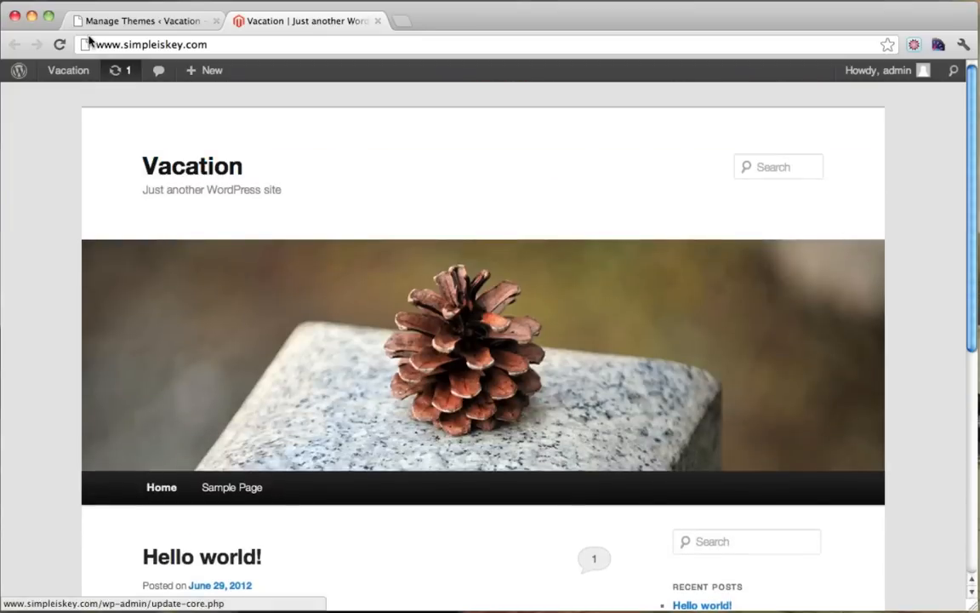
left_click(60, 44)
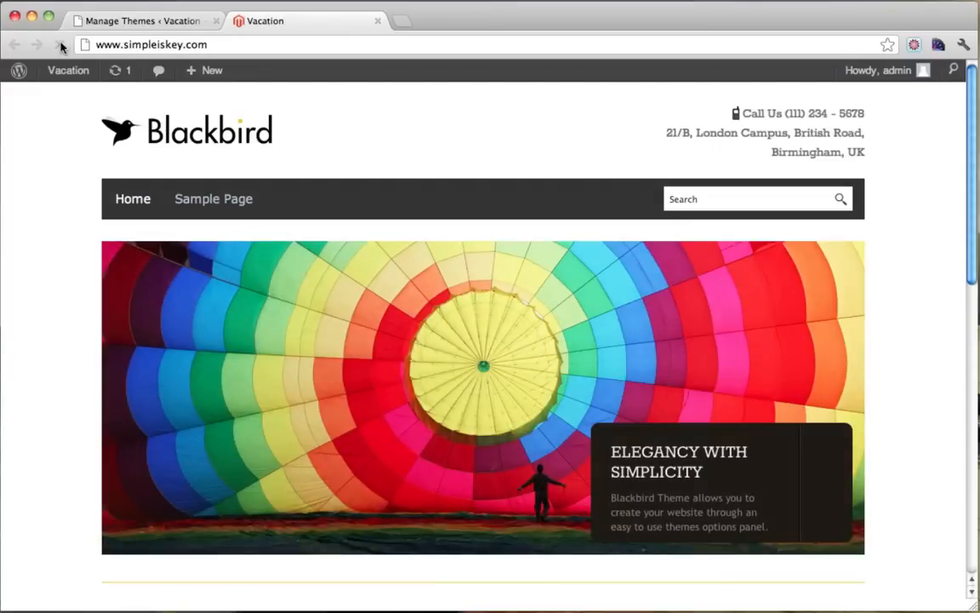
scroll(928, 219, "down", 10)
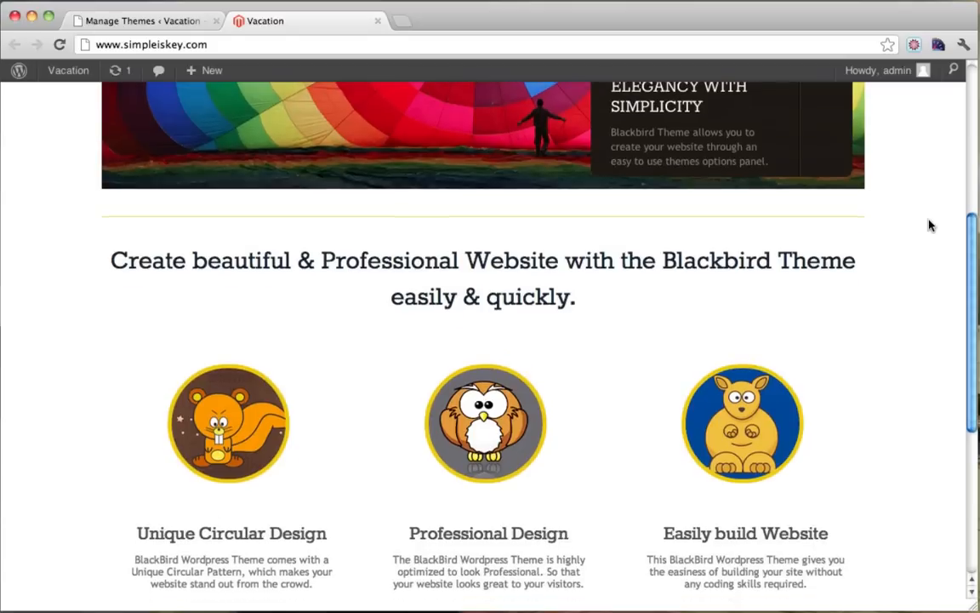
scroll(929, 224, "up", 10)
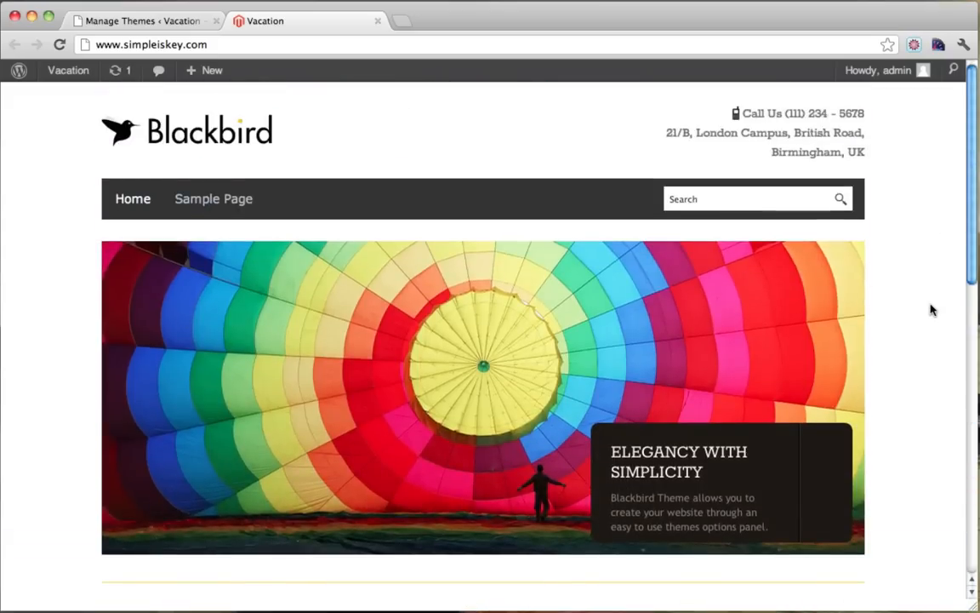
scroll(931, 310, "down", 10)
scroll(931, 310, "up", 10)
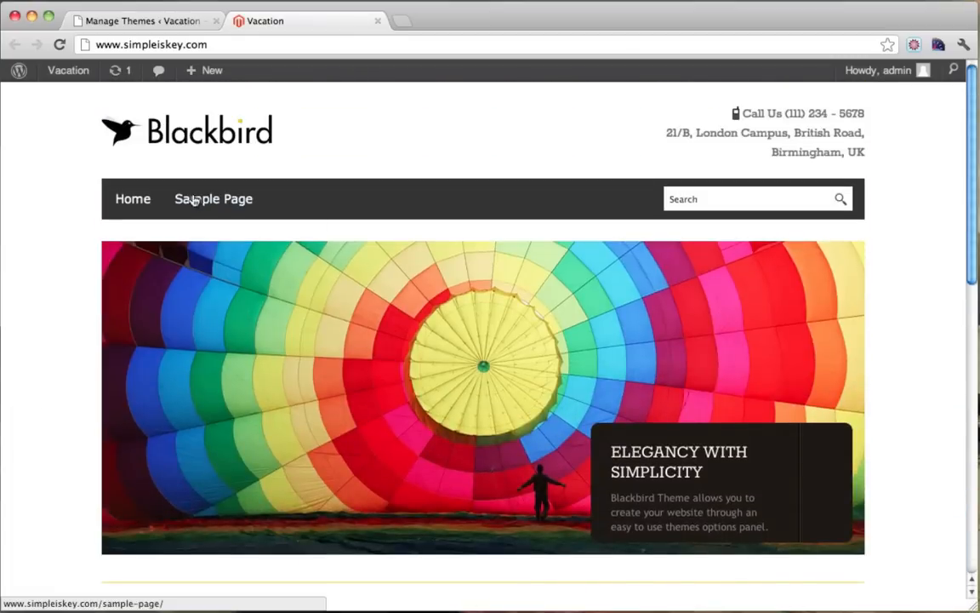
Browse the Sample Page, then go back to the home page and scroll it
left_click(193, 201)
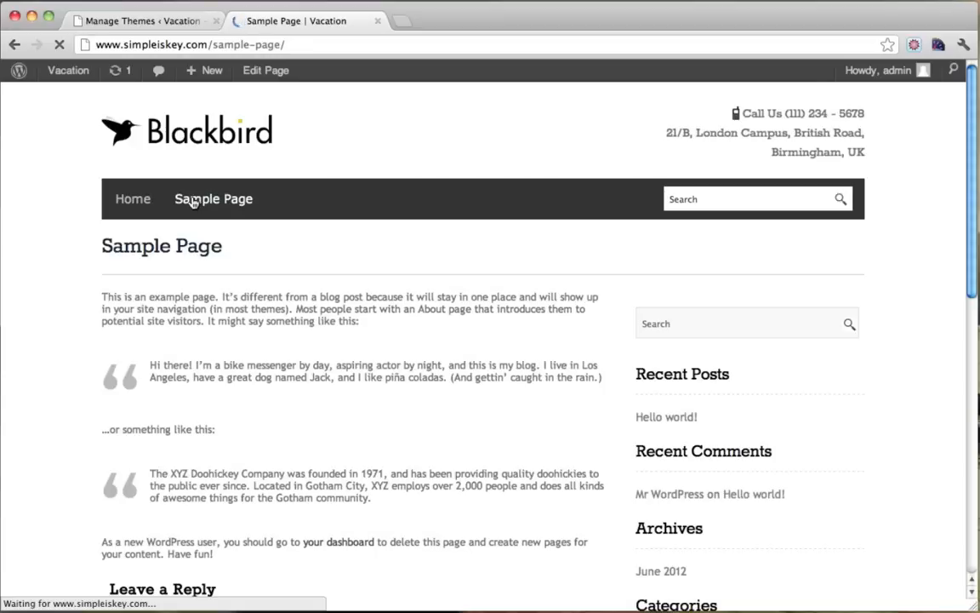
scroll(549, 319, "down", 3)
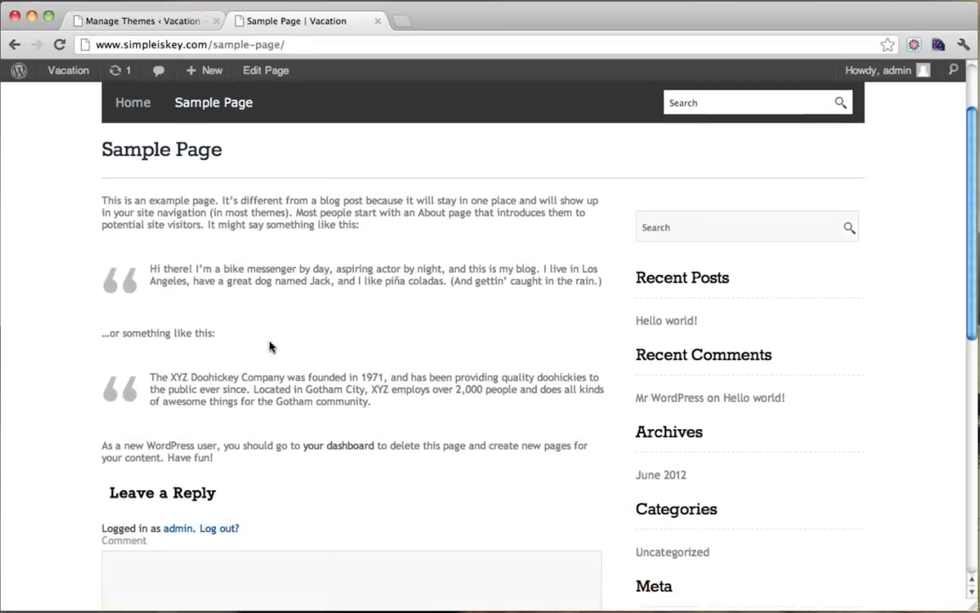
left_click_drag(176, 212, 375, 453)
left_click(374, 452)
scroll(375, 453, "up", 3)
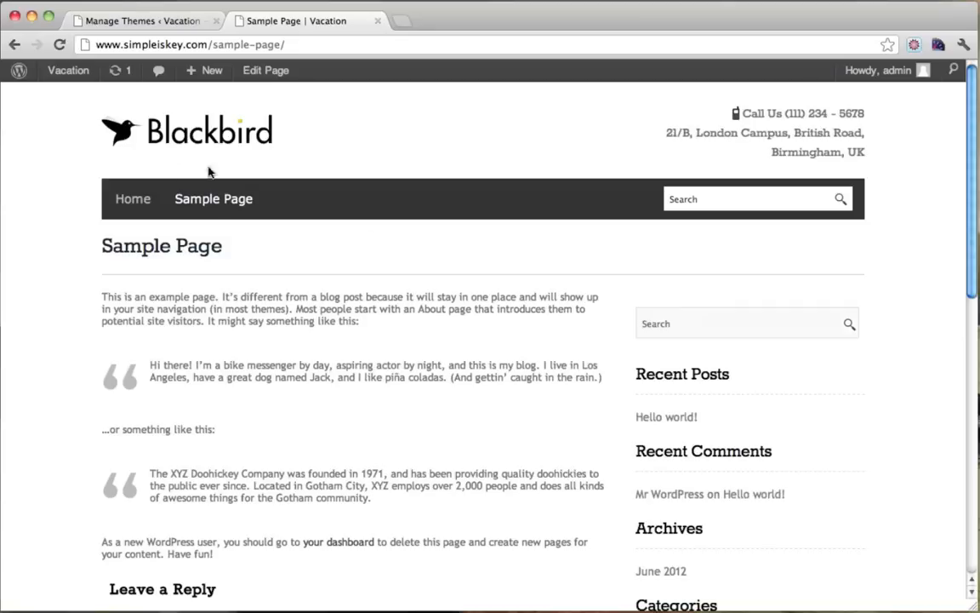
left_click(135, 198)
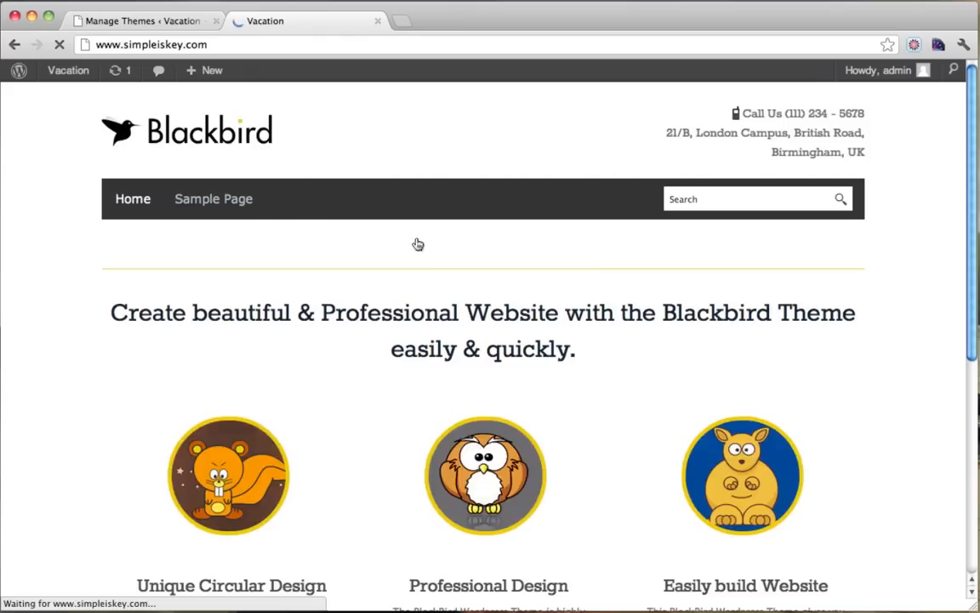
scroll(493, 253, "down", 5)
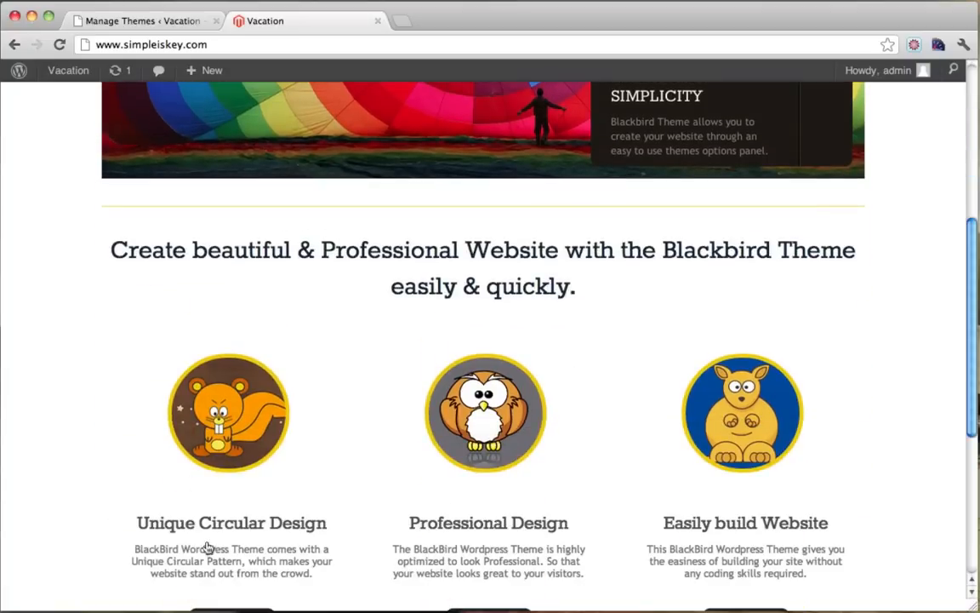
scroll(725, 438, "down", 1)
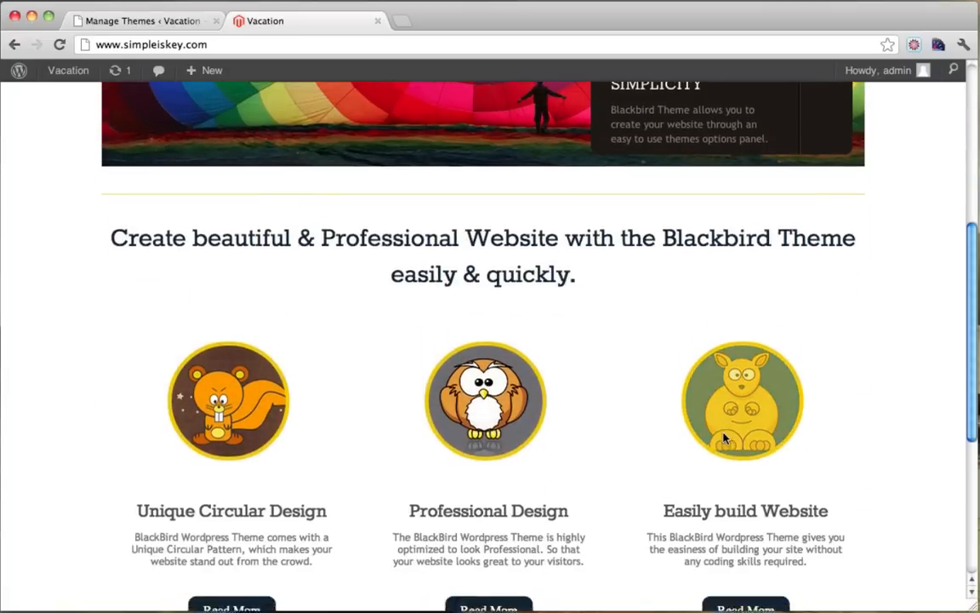
scroll(725, 437, "down", 3)
scroll(725, 437, "up", 5)
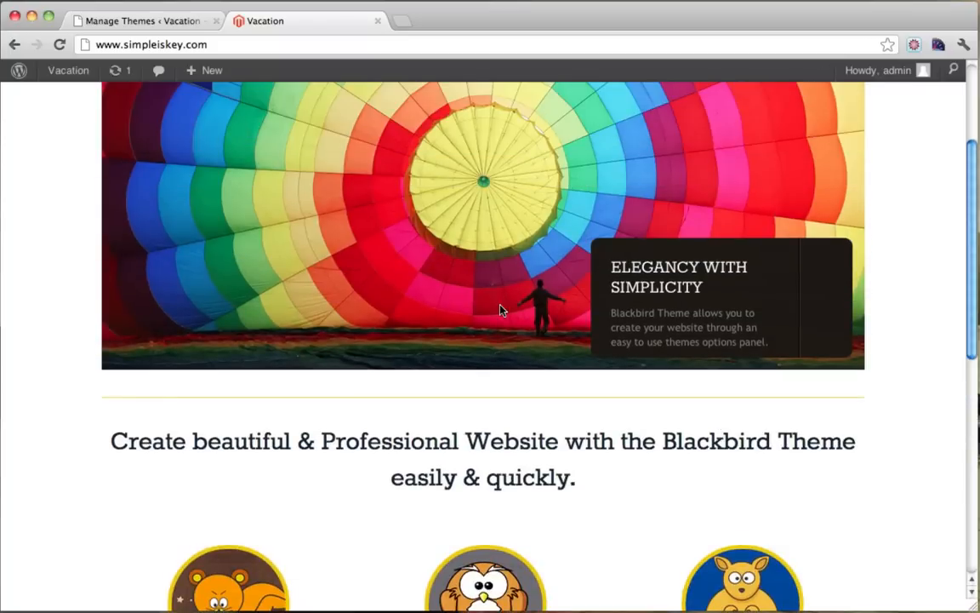
scroll(501, 310, "up", 3)
scroll(608, 208, "down", 1)
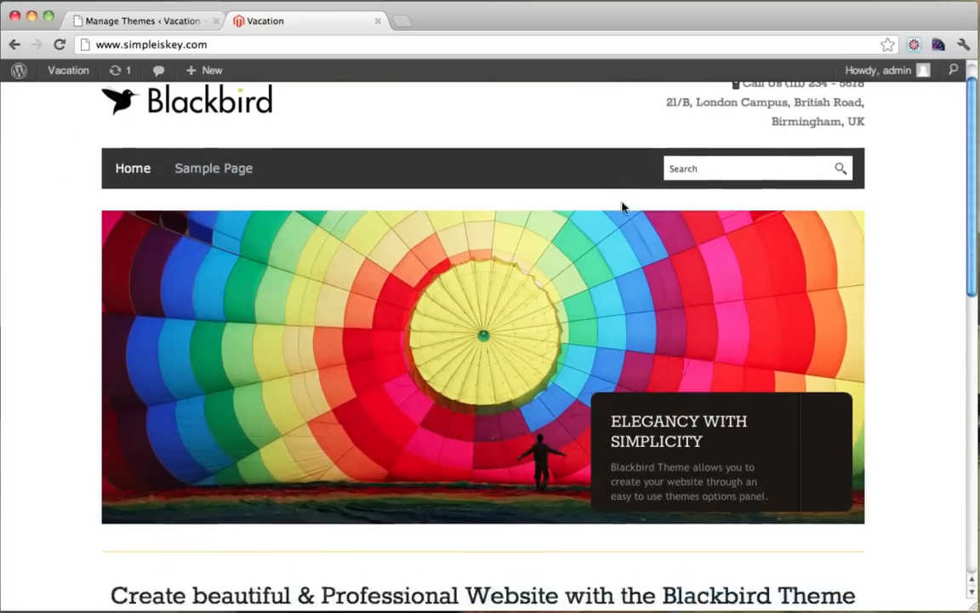
scroll(622, 206, "down", 5)
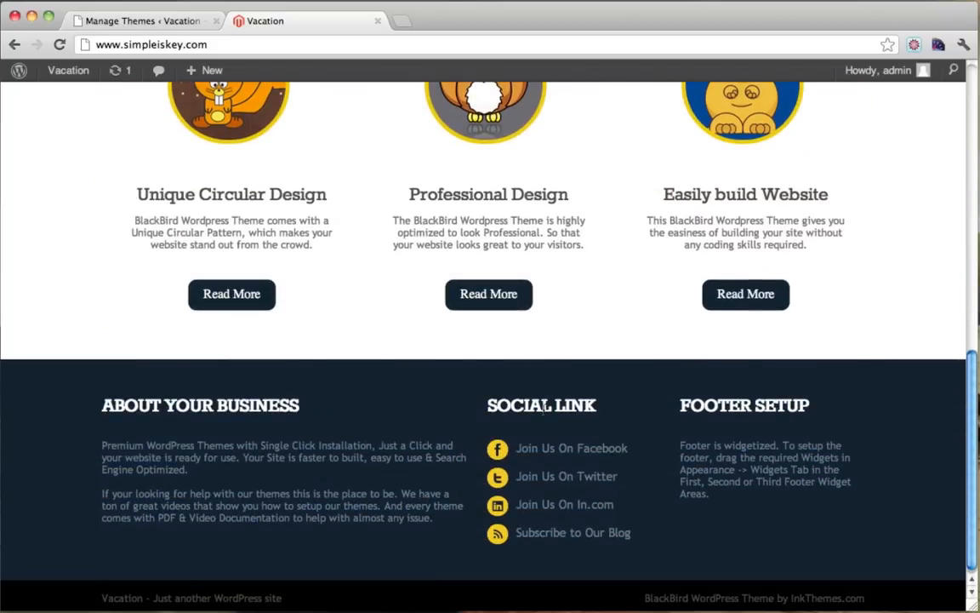
scroll(457, 571, "up", 6)
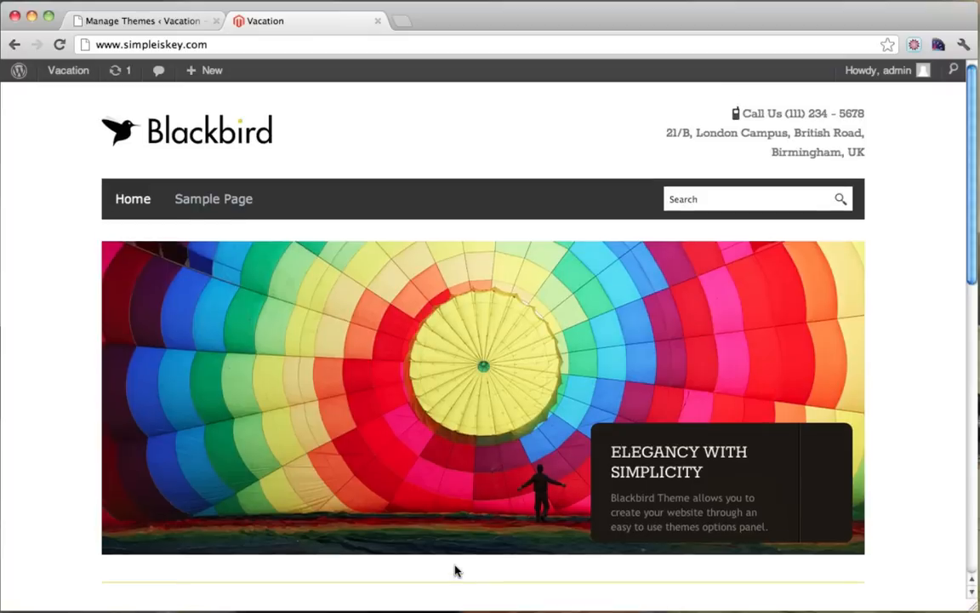
Close the Manage Themes tab and open the WordPress Dashboard
key("super+shift+2")
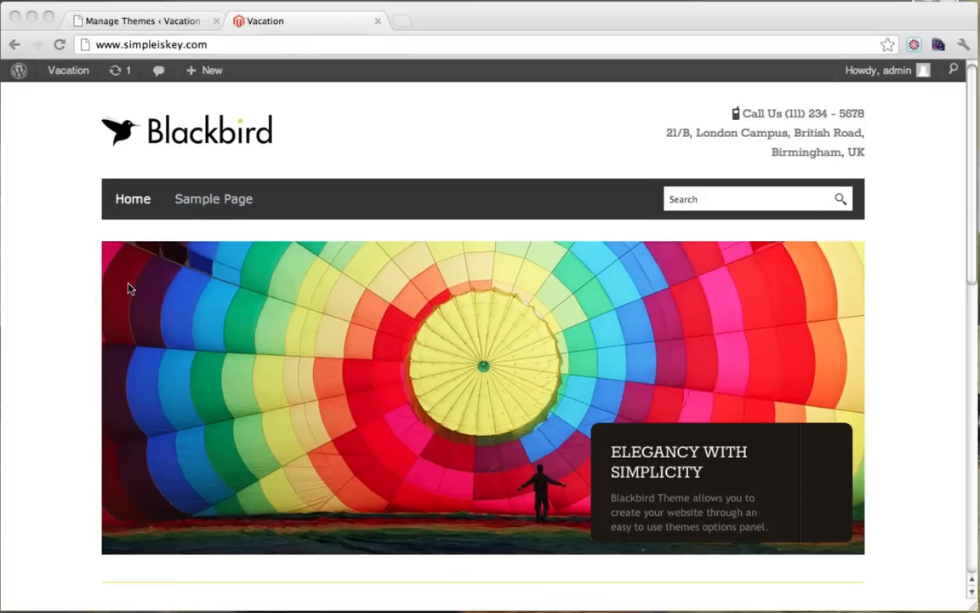
left_click(67, 209)
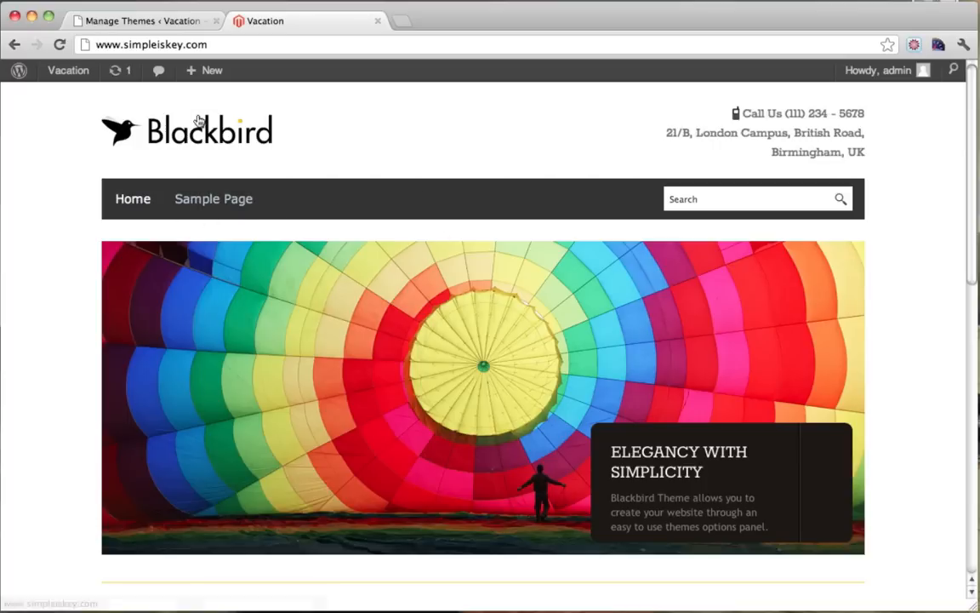
left_click(184, 20)
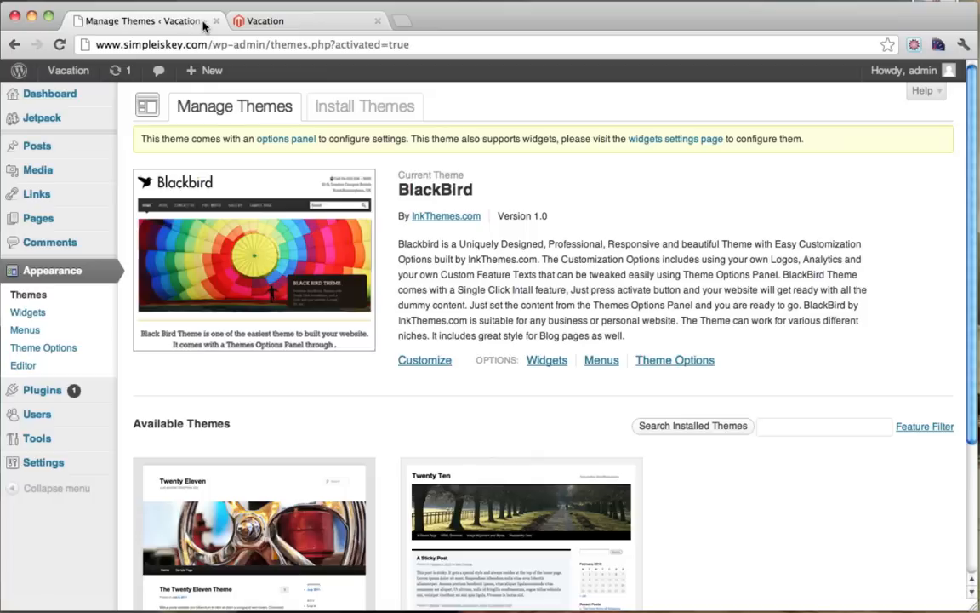
left_click(216, 21)
mouse_move(59, 77)
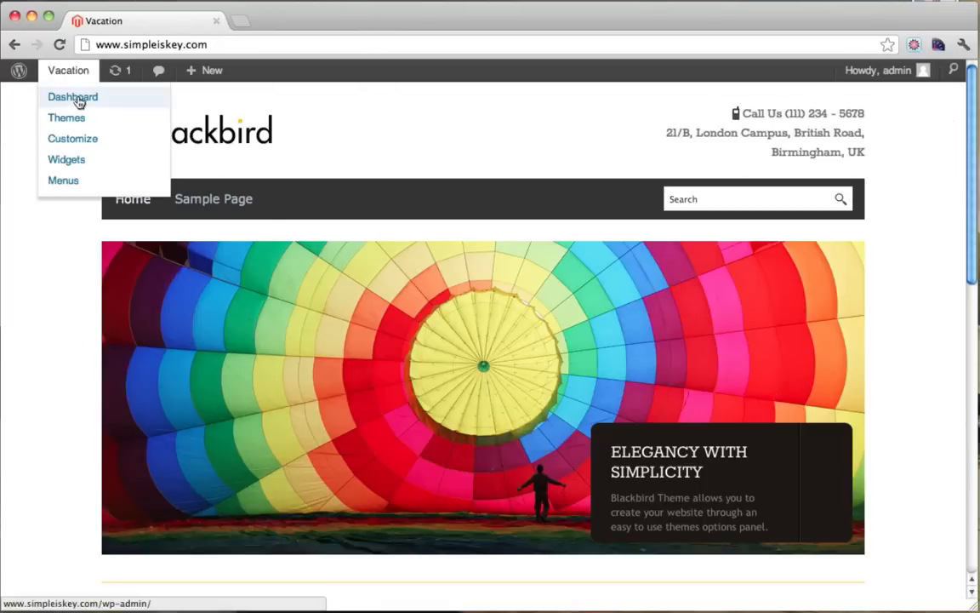
left_click(82, 102)
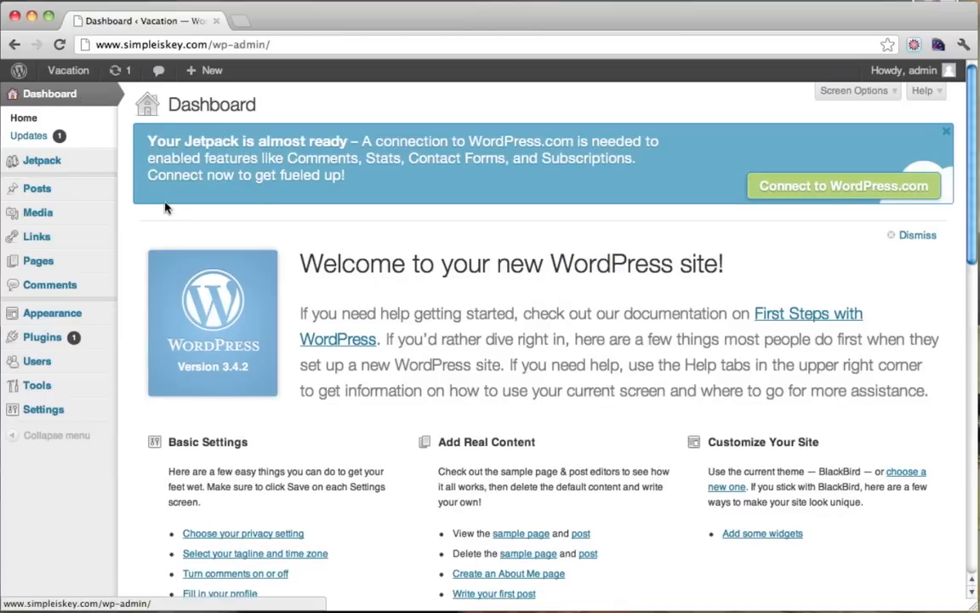
Start a new page titled About with the body line 'This is our about page.'
mouse_move(85, 260)
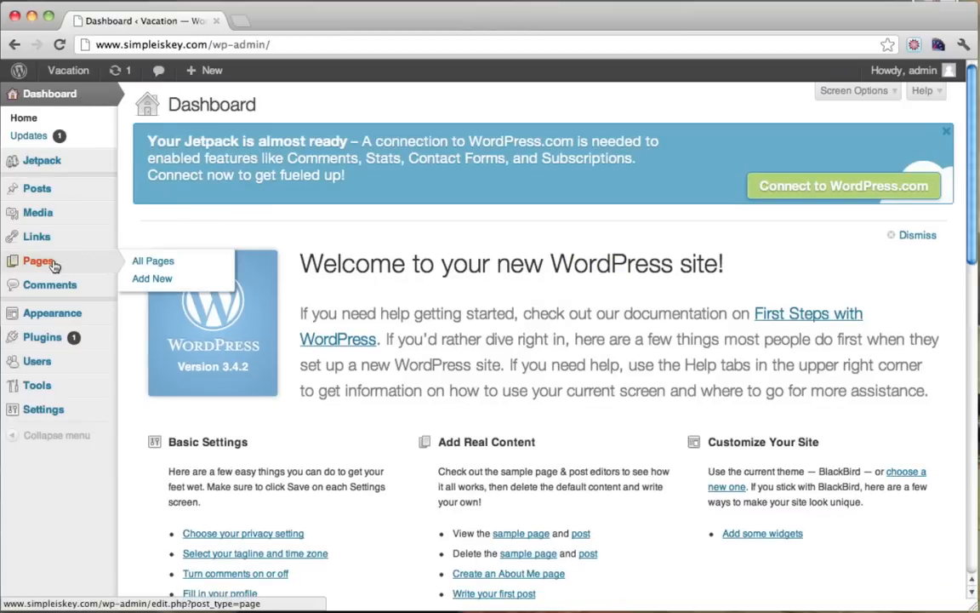
left_click(165, 284)
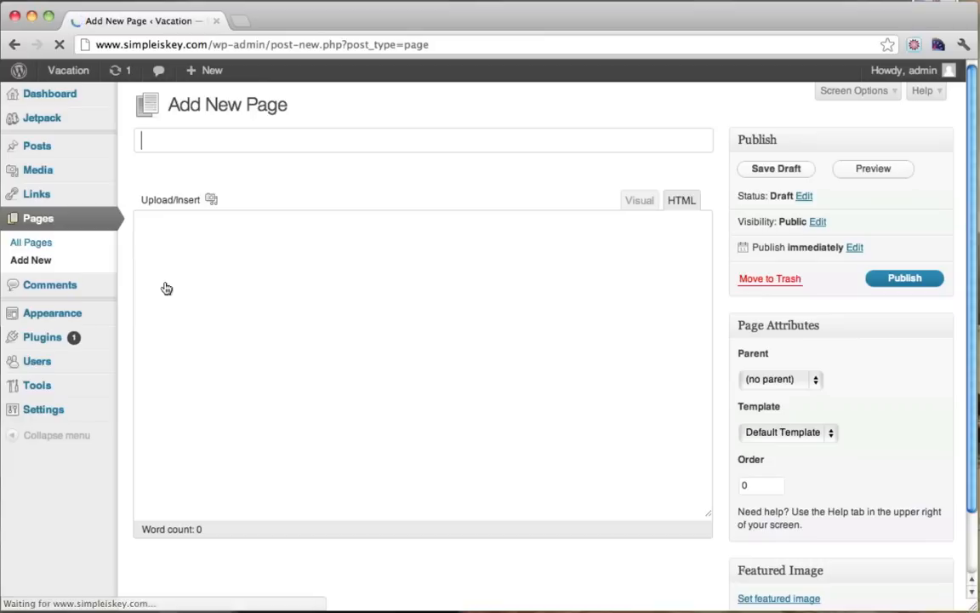
left_click(208, 144)
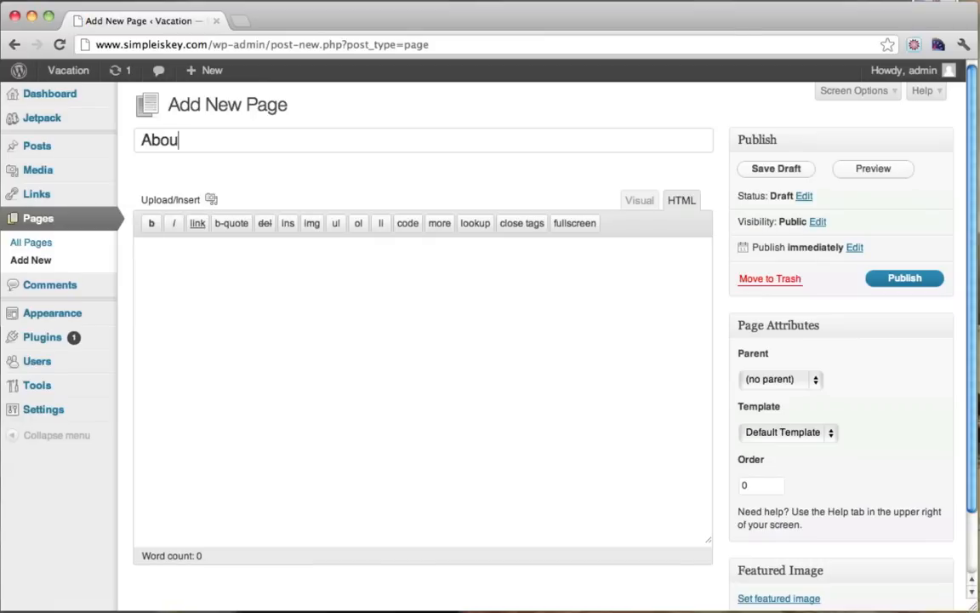
left_click(347, 329)
type("T")
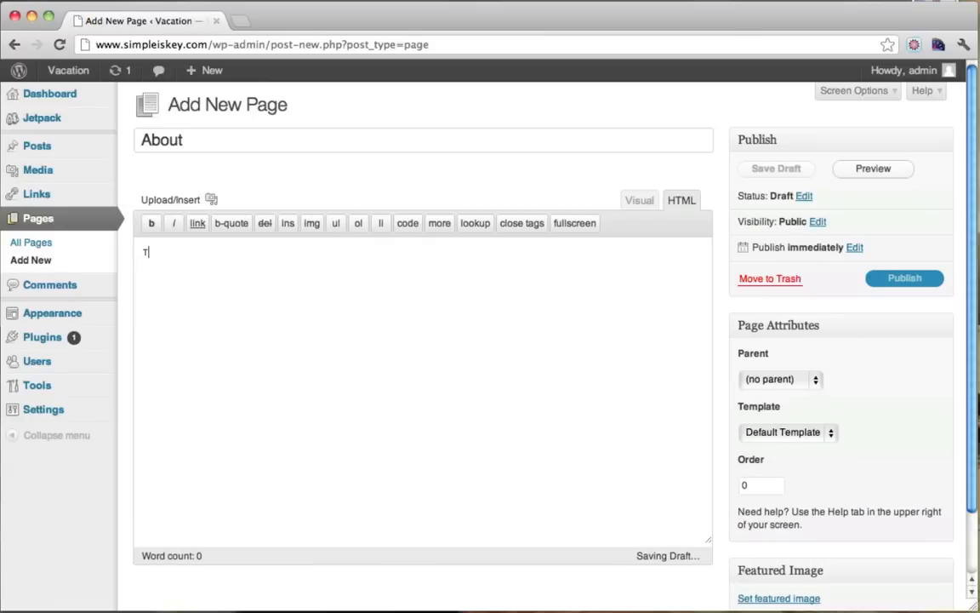
type("his is our about page.")
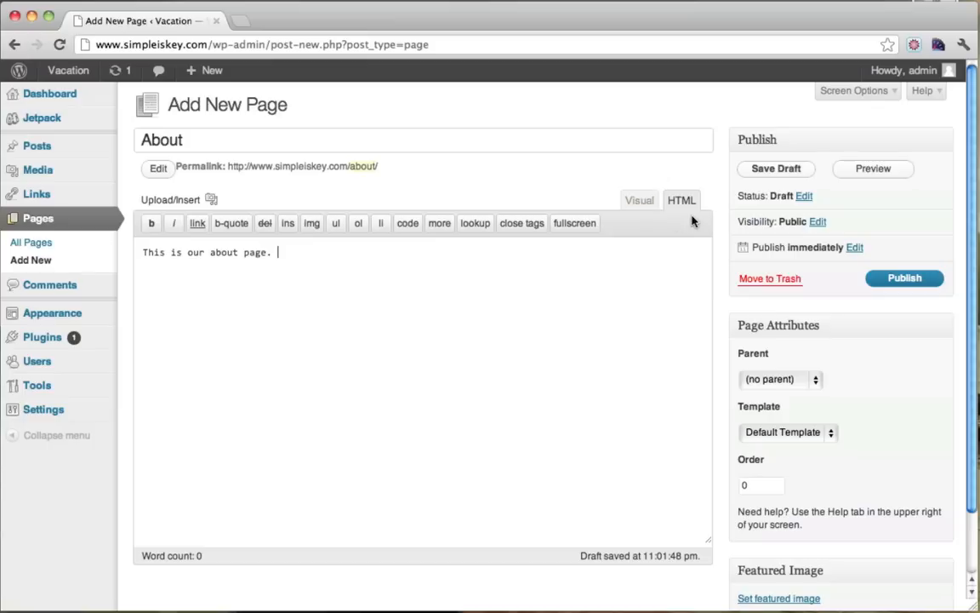
In the visual editor, bold the word 'This' and add an empty line above the body
left_click(640, 201)
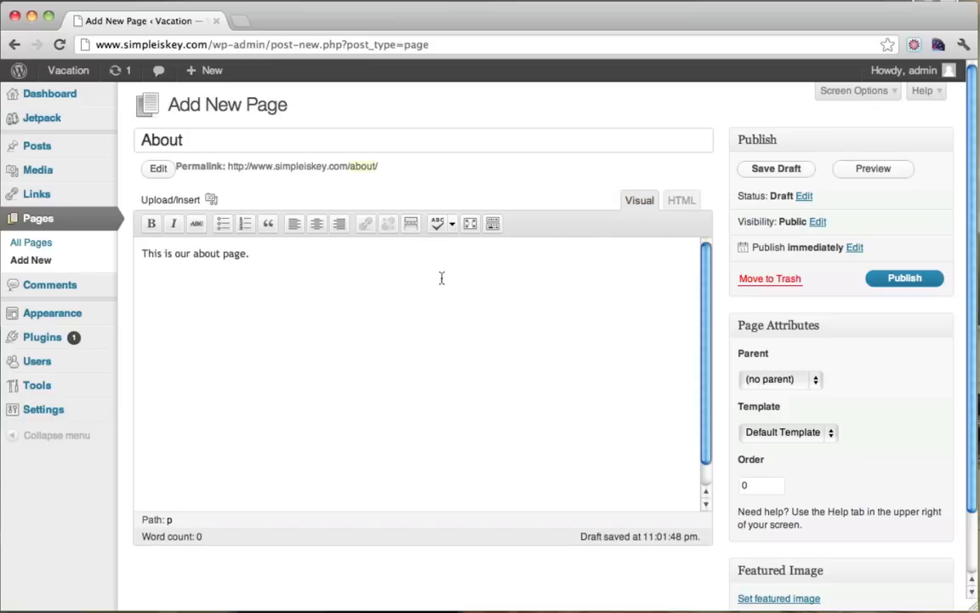
left_click_drag(385, 271, 91, 256)
left_click(263, 253)
left_click(493, 224)
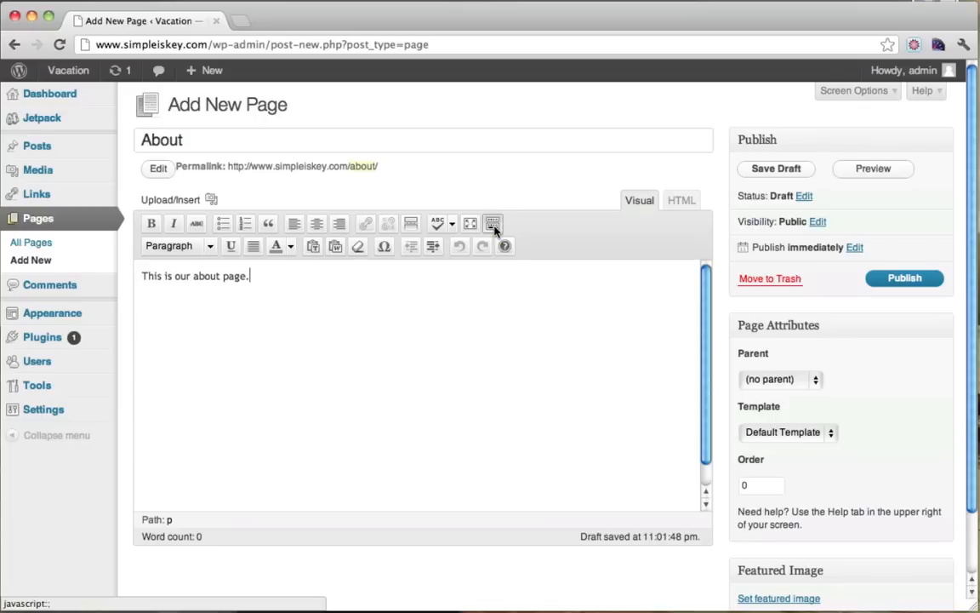
double_click(150, 276)
left_click(151, 223)
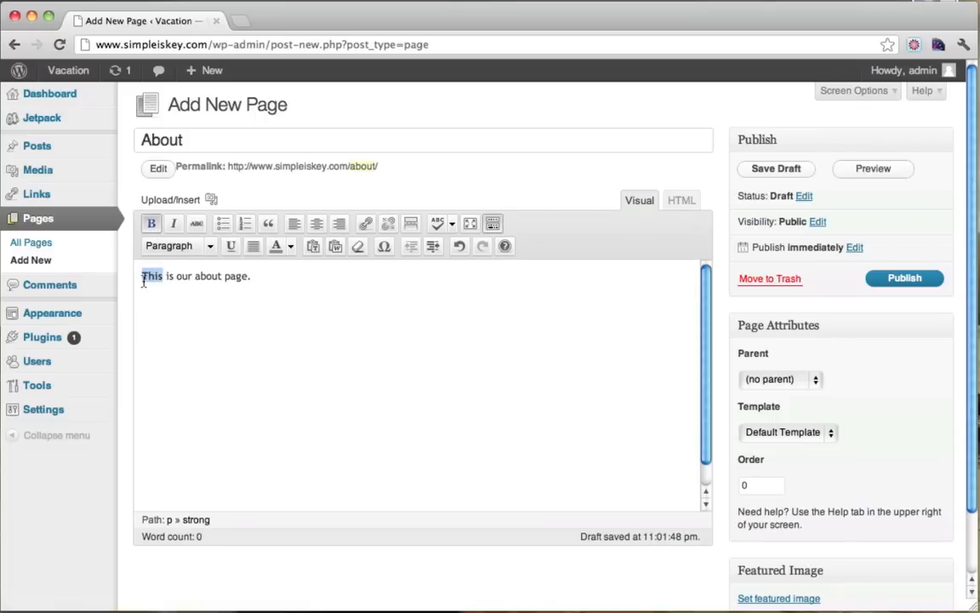
left_click(141, 276)
key("Return")
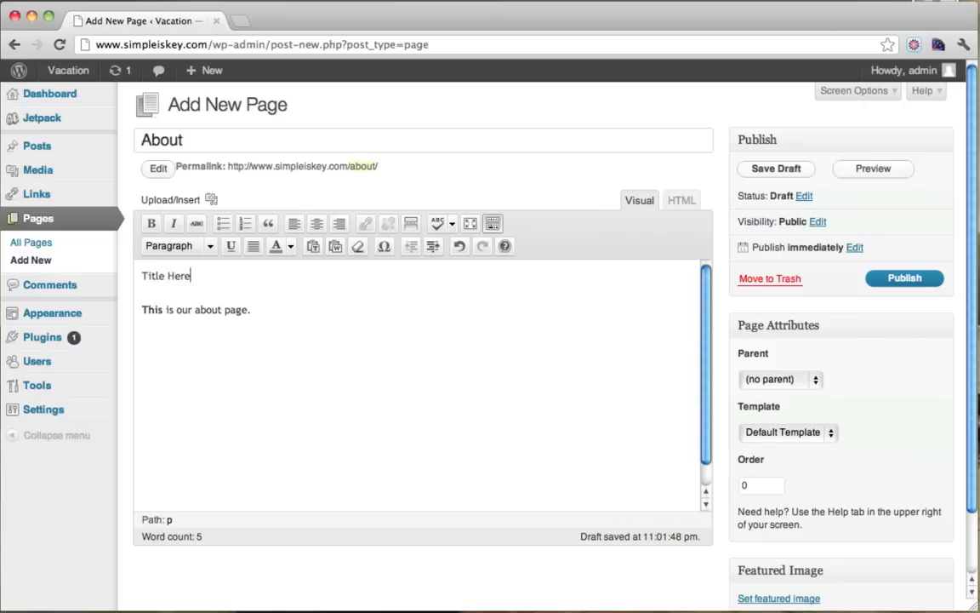
Make 'Title Here!' a Heading 1 and keep the body line bold below it
triple_click(161, 283)
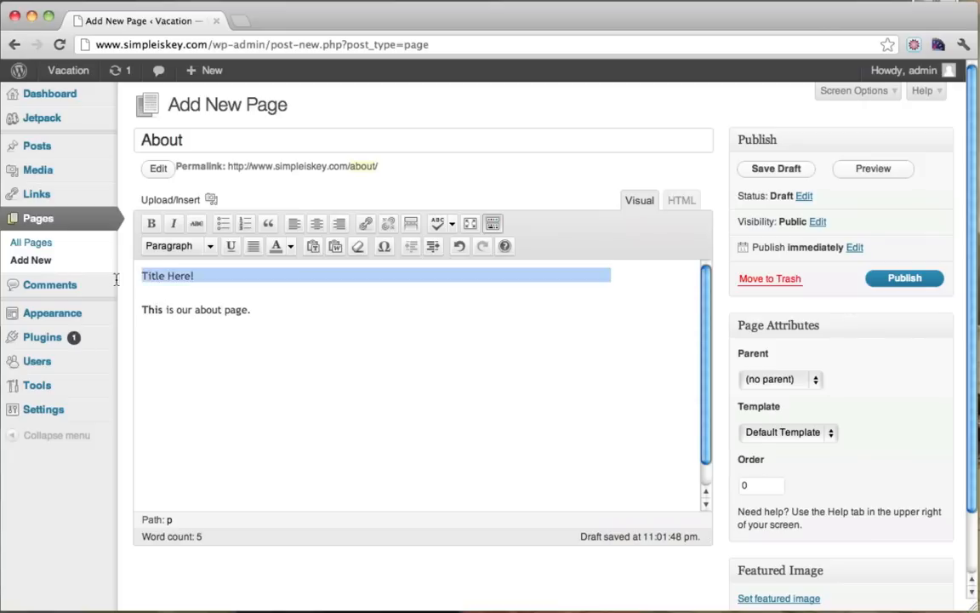
left_click(210, 249)
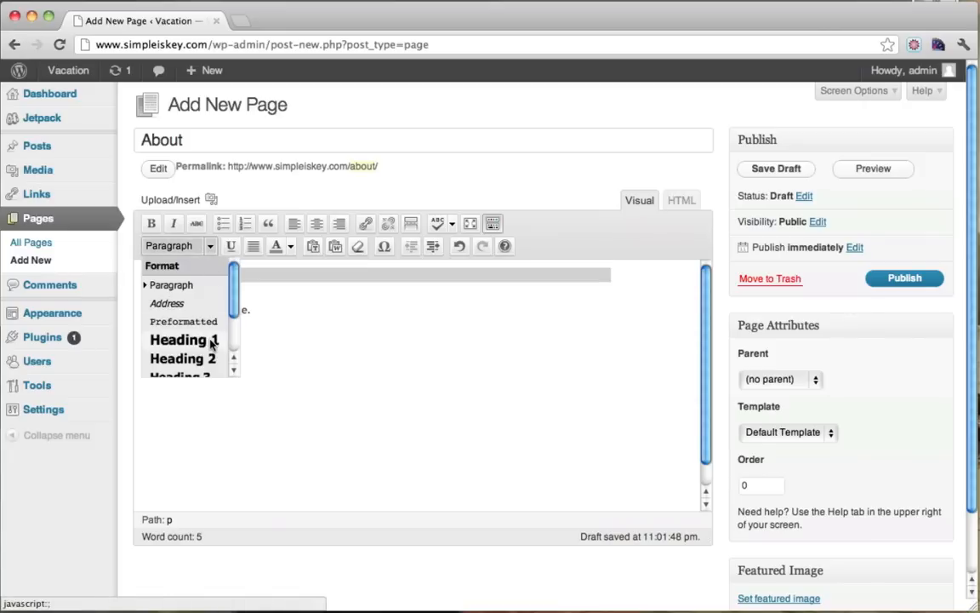
left_click(209, 345)
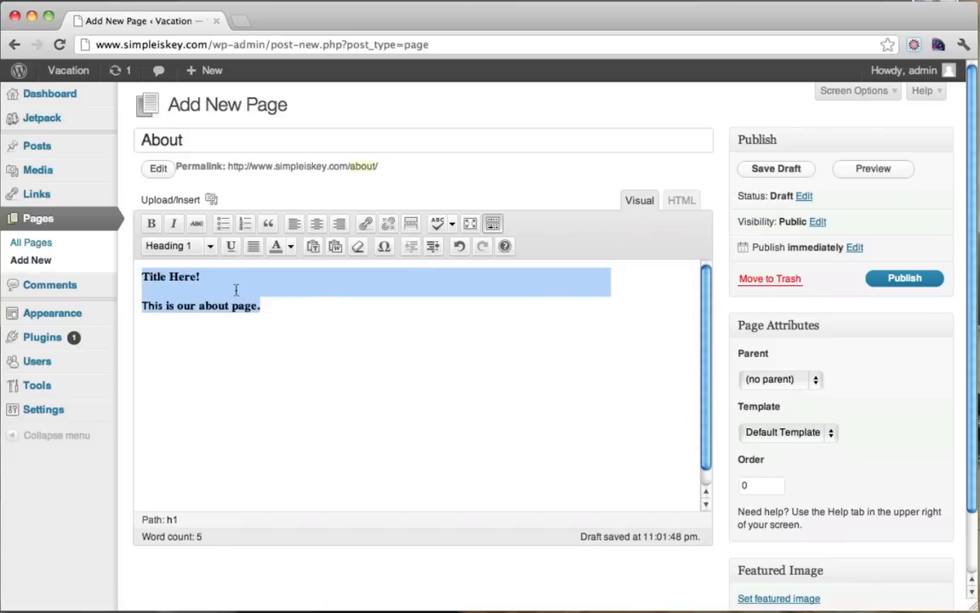
left_click(266, 292)
key("Return")
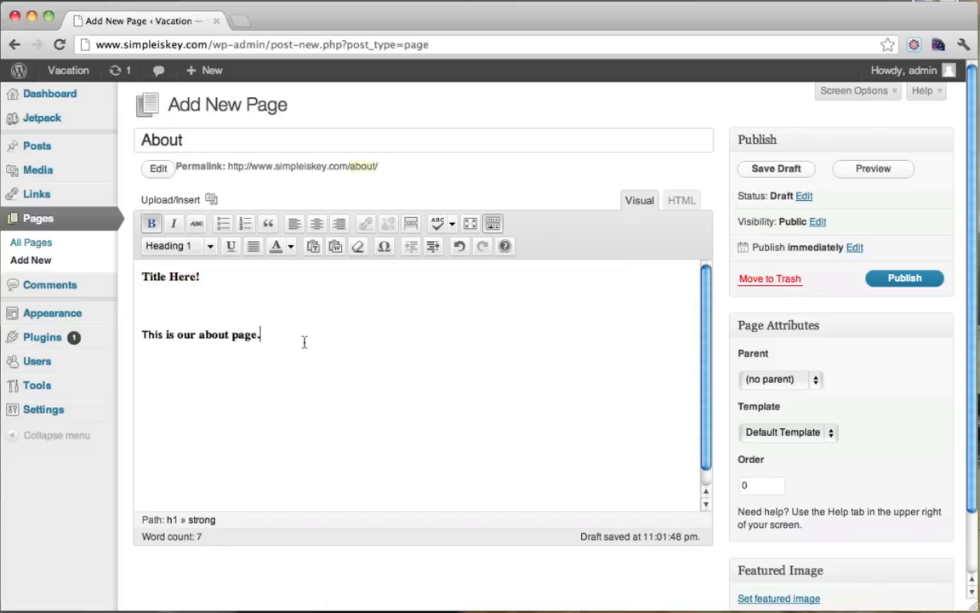
left_click_drag(304, 341, 127, 336)
left_click(151, 224)
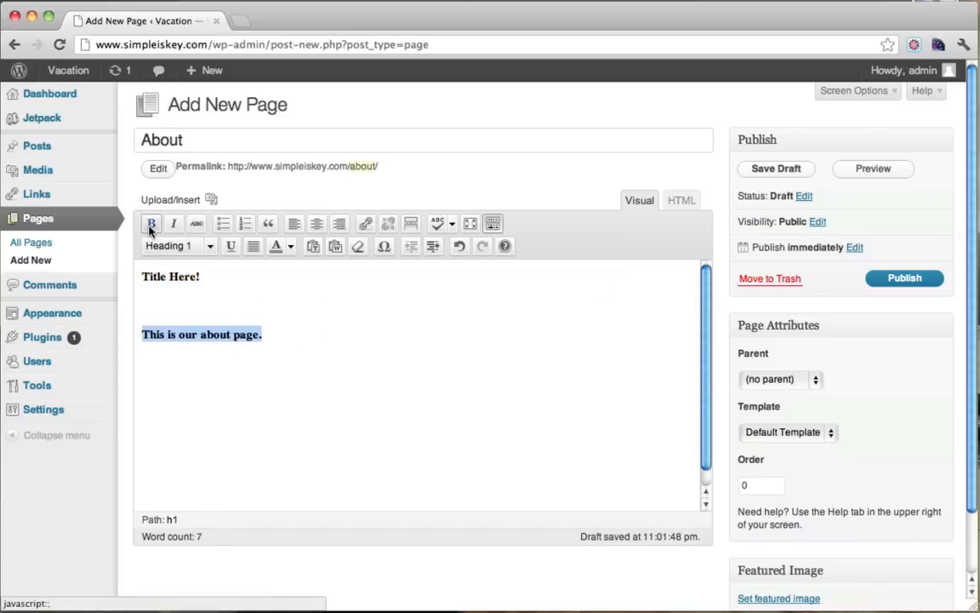
left_click(151, 224)
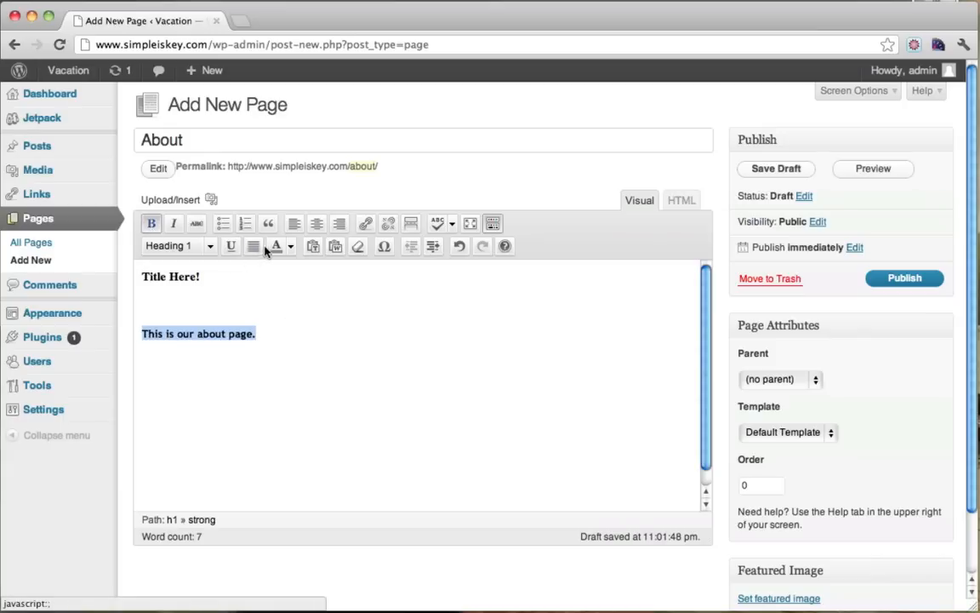
left_click(347, 334)
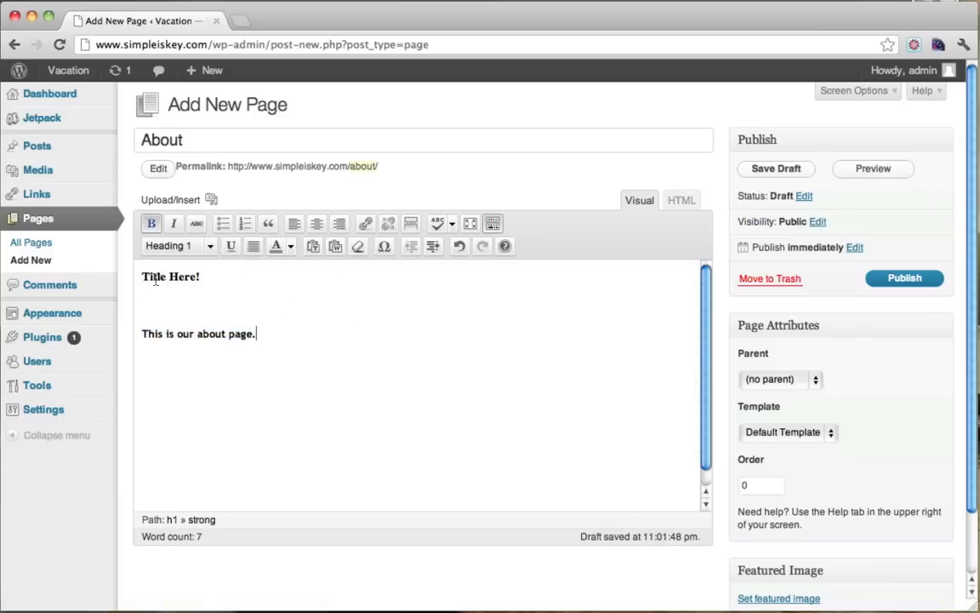
left_click(211, 199)
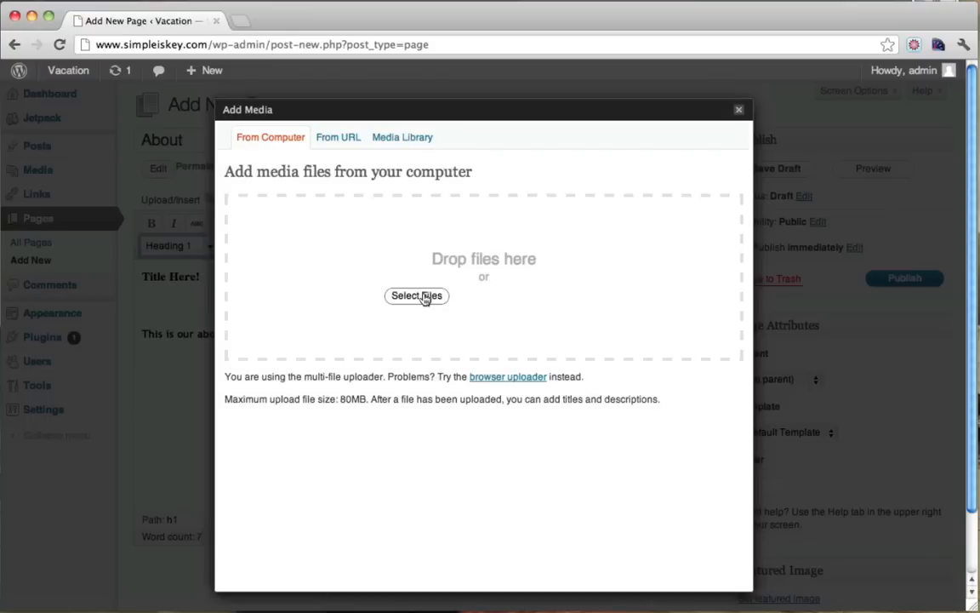
left_click(417, 296)
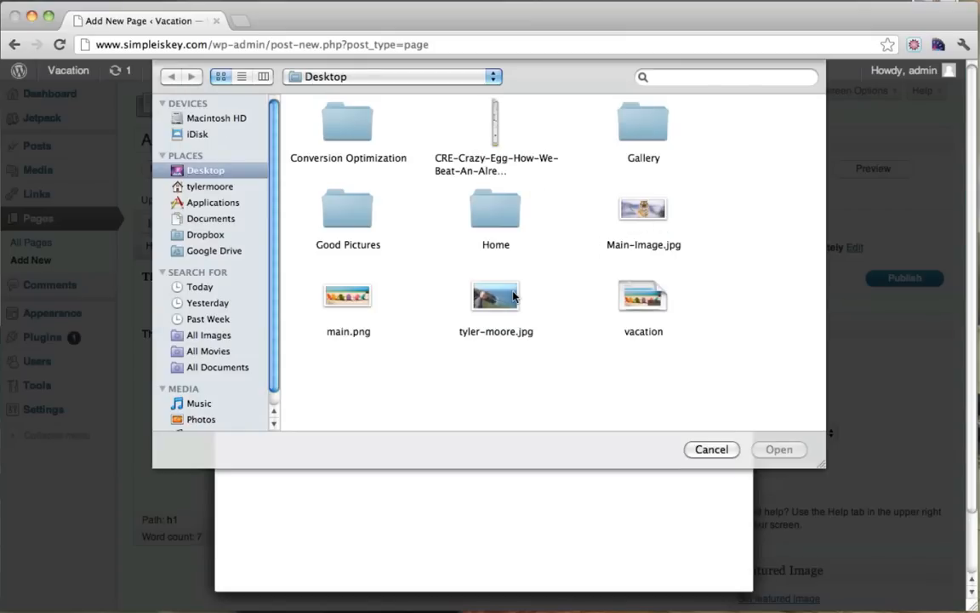
left_click(496, 295)
left_click(778, 450)
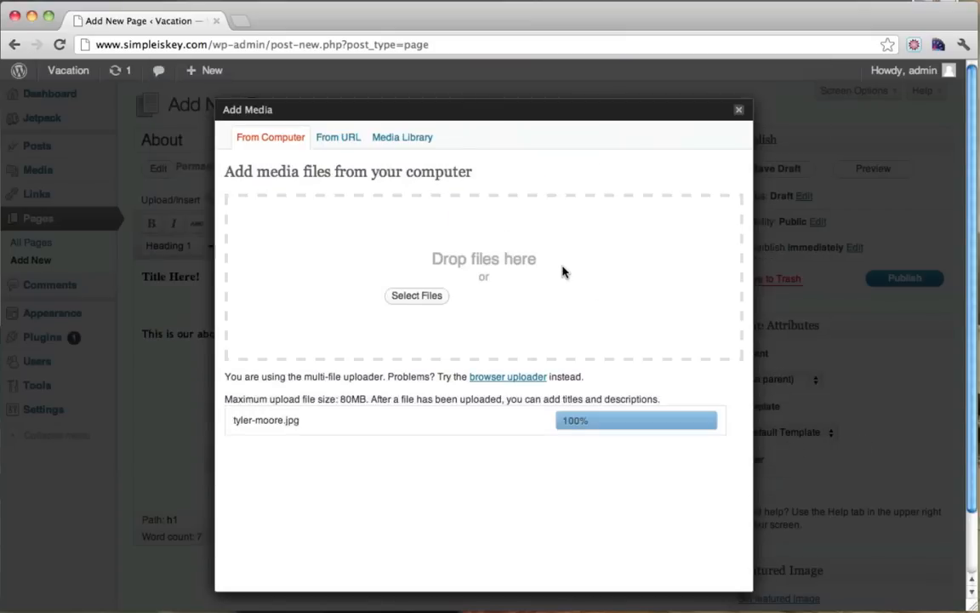
scroll(561, 273, "down", 10)
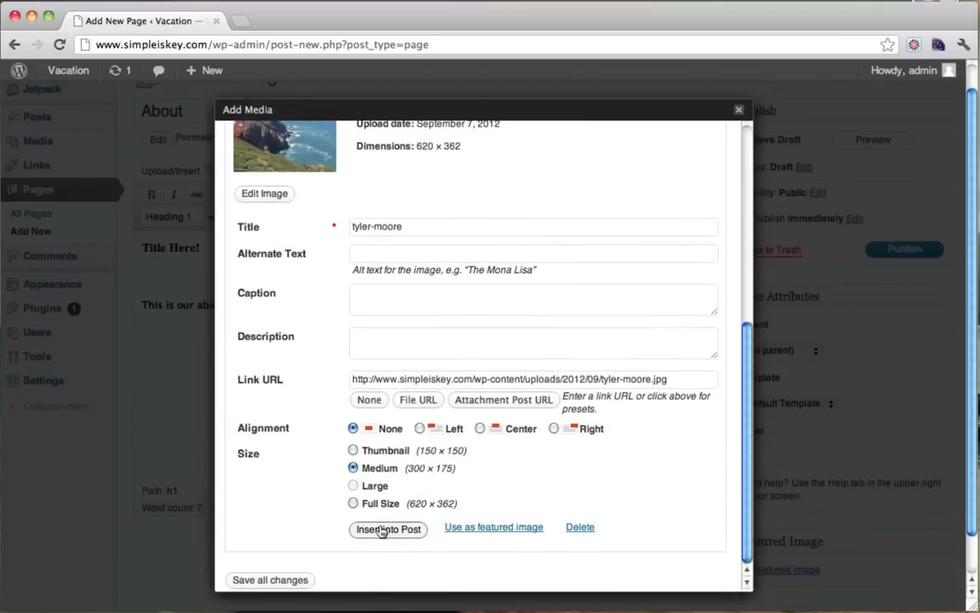
left_click(385, 529)
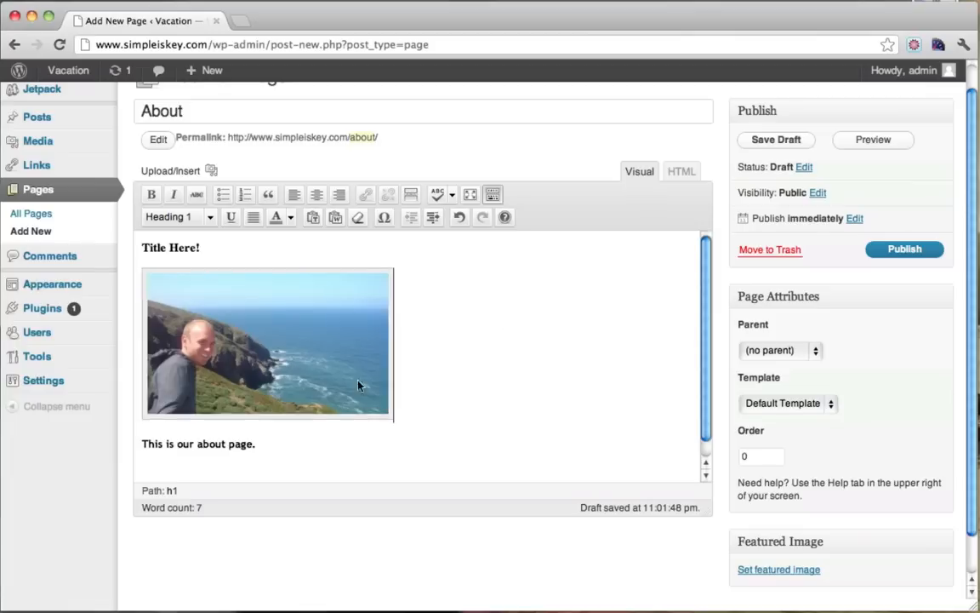
scroll(567, 361, "up", 1)
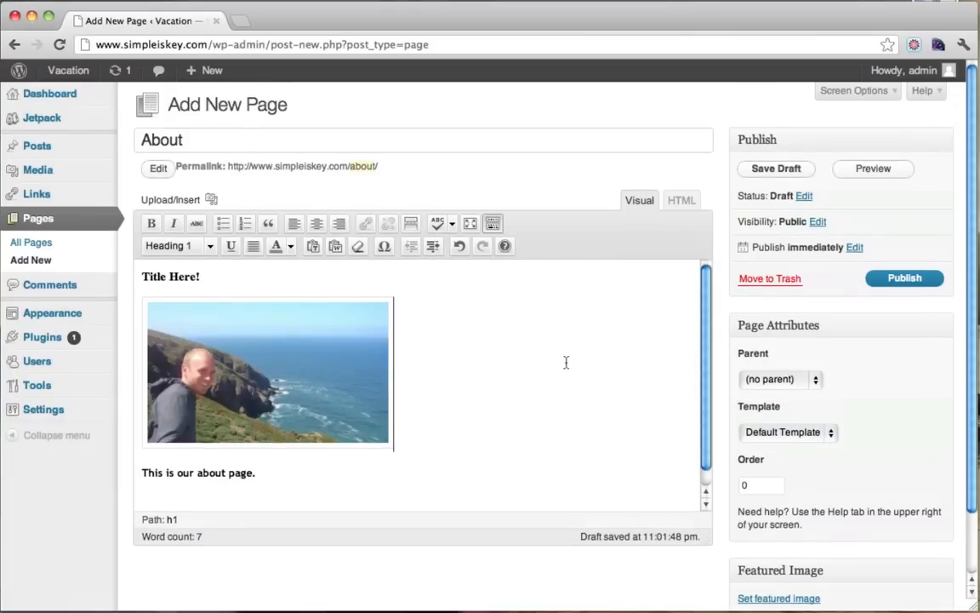
Publish the About page and view it through the live site's About menu link
left_click(907, 279)
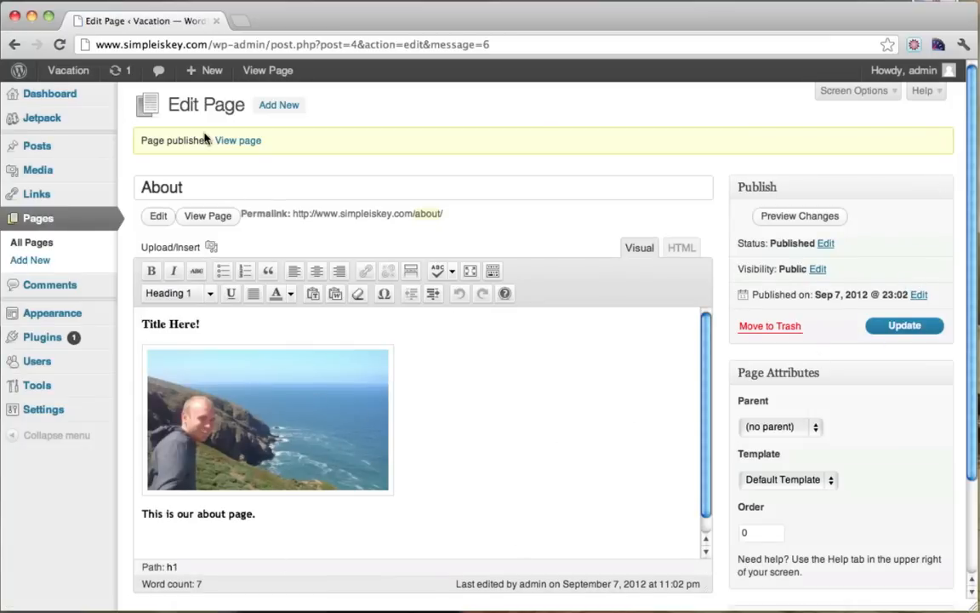
mouse_move(73, 77)
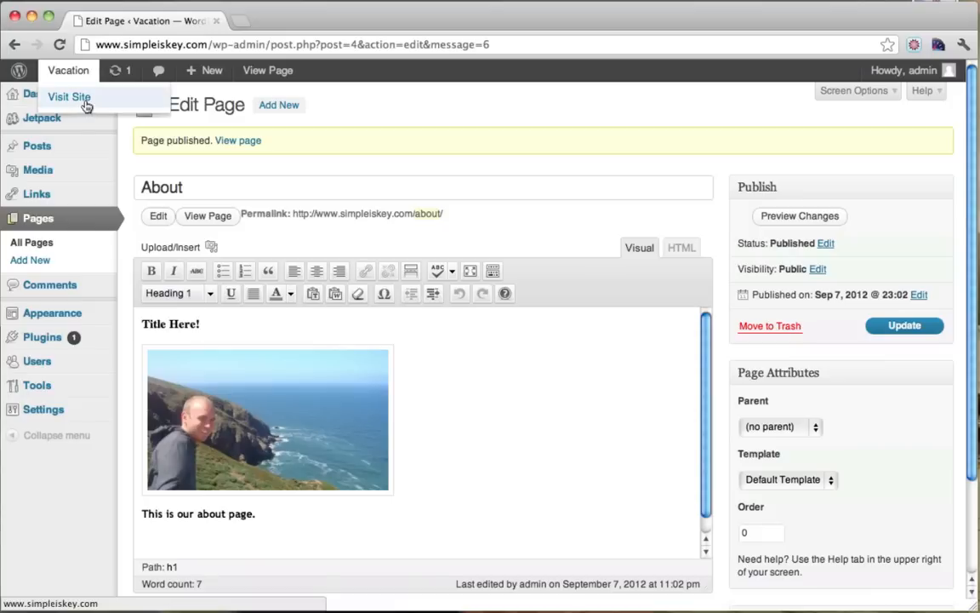
left_click(85, 102, "super")
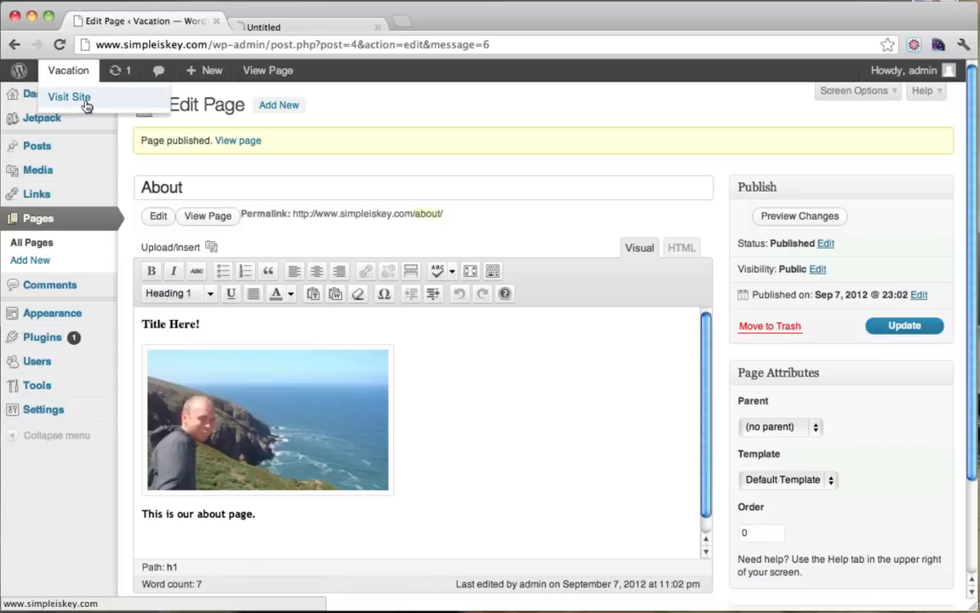
left_click(293, 26)
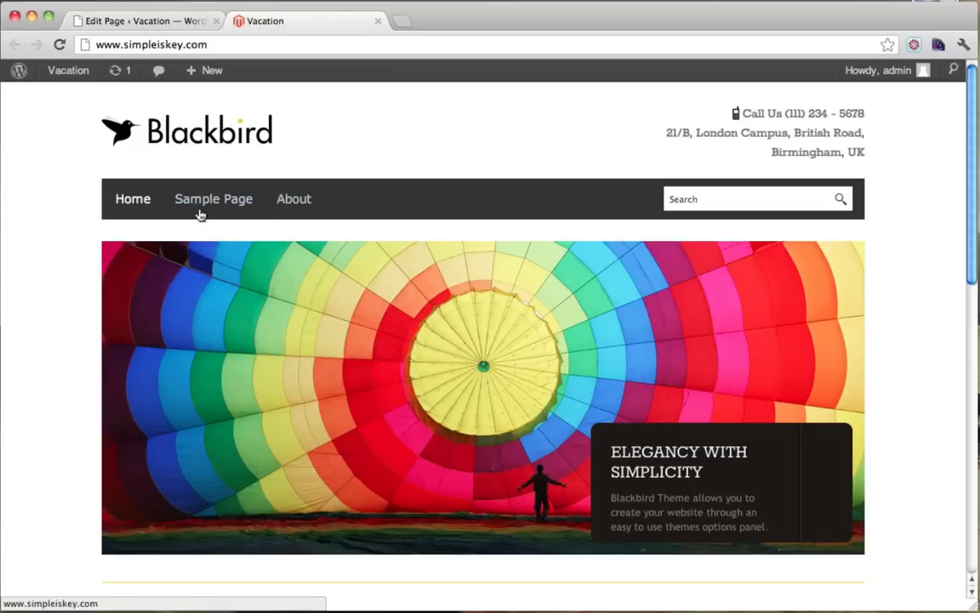
left_click(292, 210)
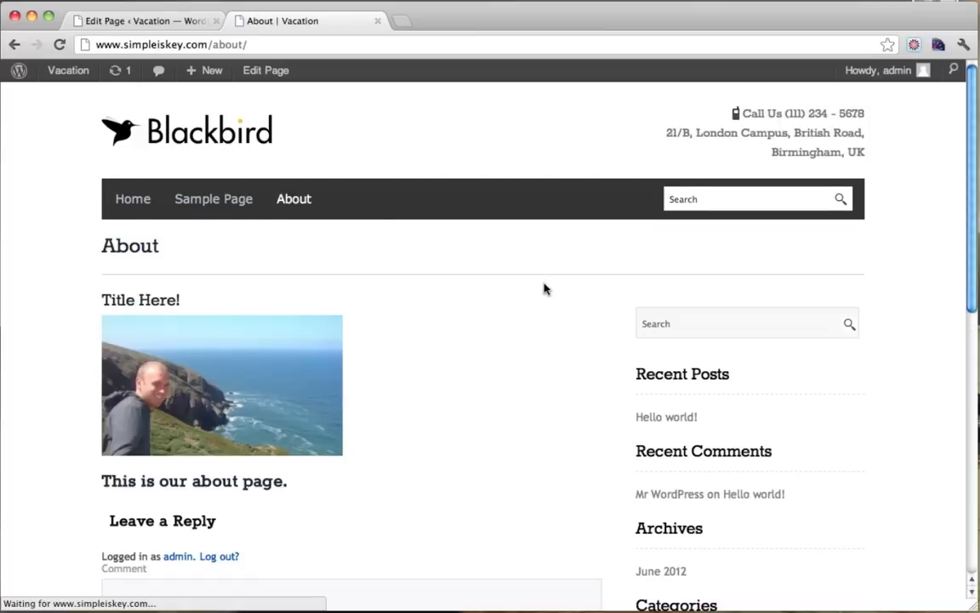
scroll(531, 290, "down", 4)
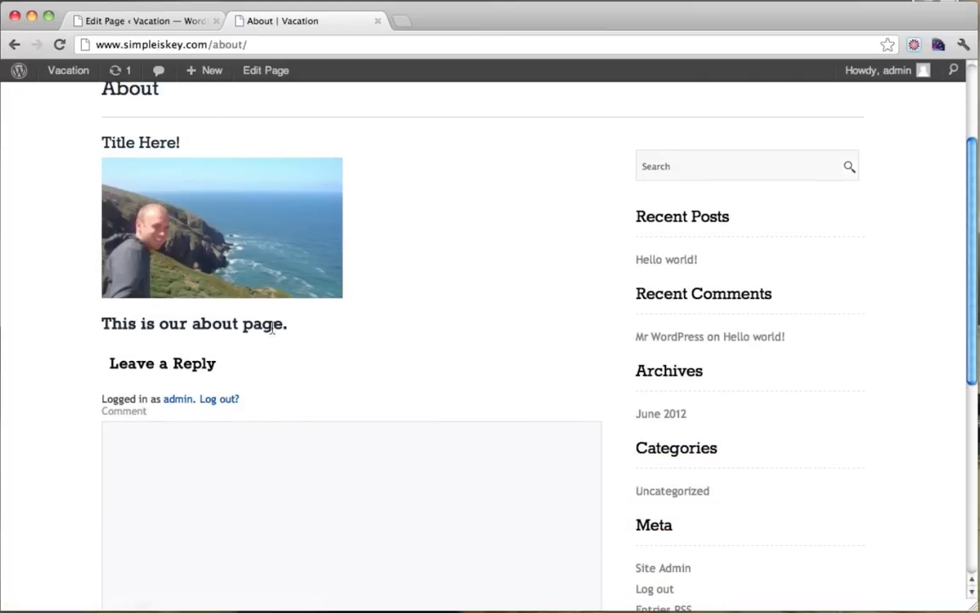
Add the line 'dfsdfsdfdsffsdfdsf' below the about sentence, update the page, and view it live
left_click(169, 21)
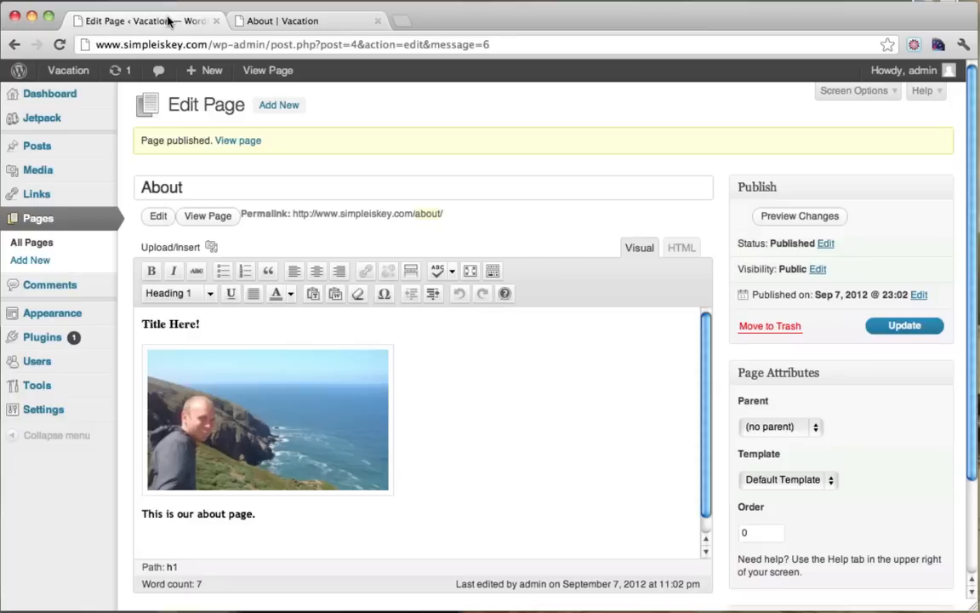
left_click(295, 532)
key("Return")
type("dfsdfsd")
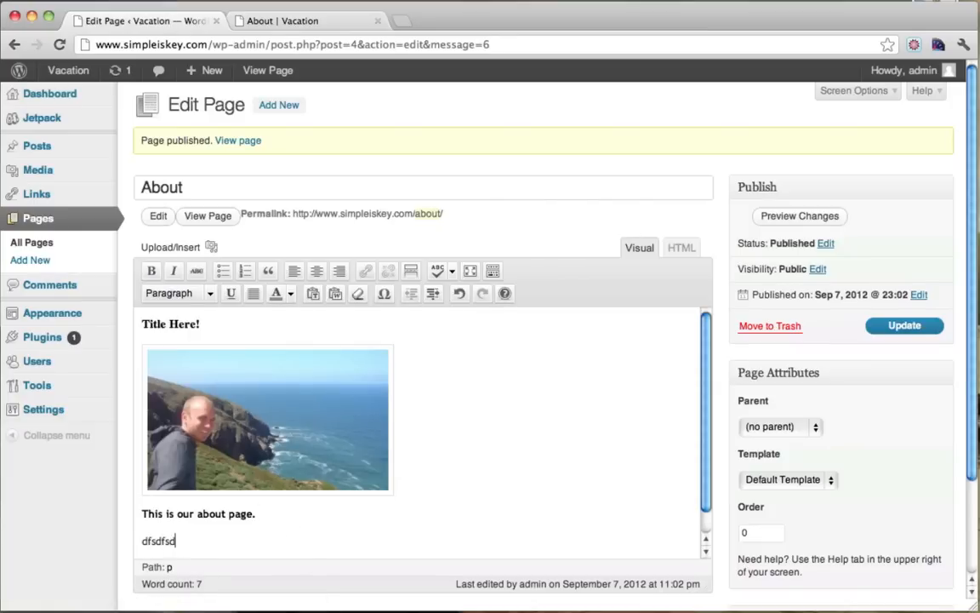
type("fdsffsdfdsf")
left_click(892, 326)
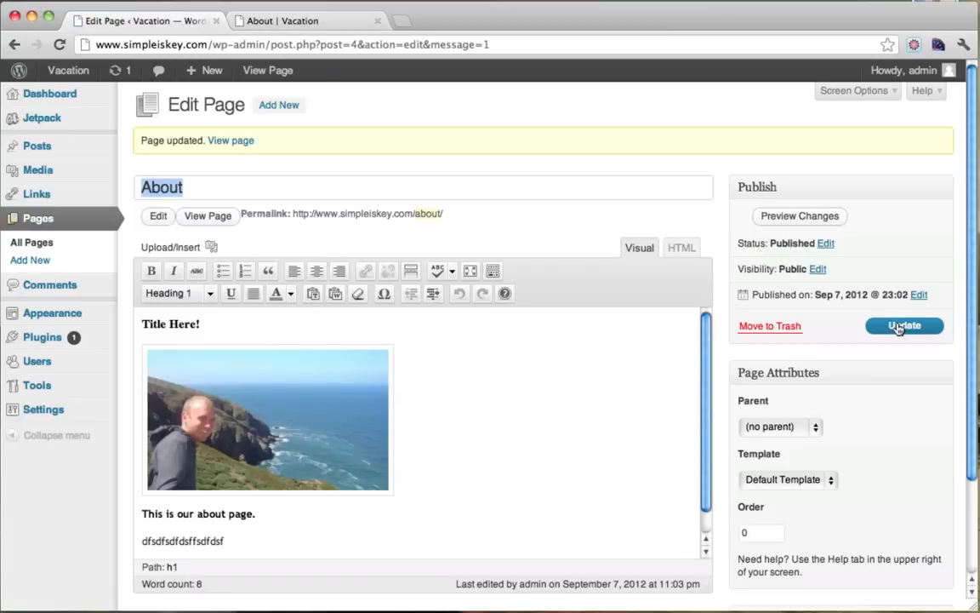
left_click(326, 31)
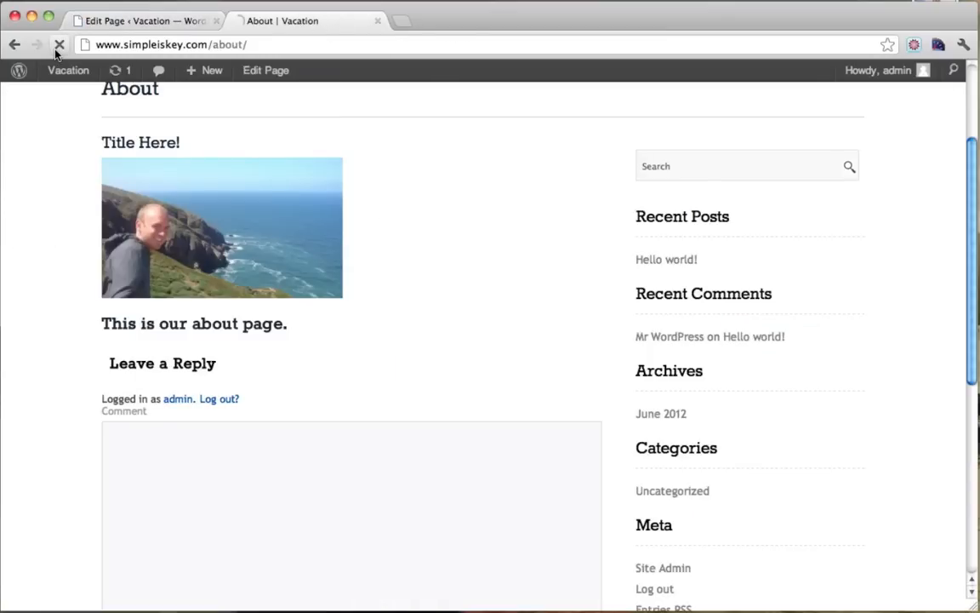
Confirm the filler line appears on the live About page, then close that tab
scroll(182, 456, "down", 2)
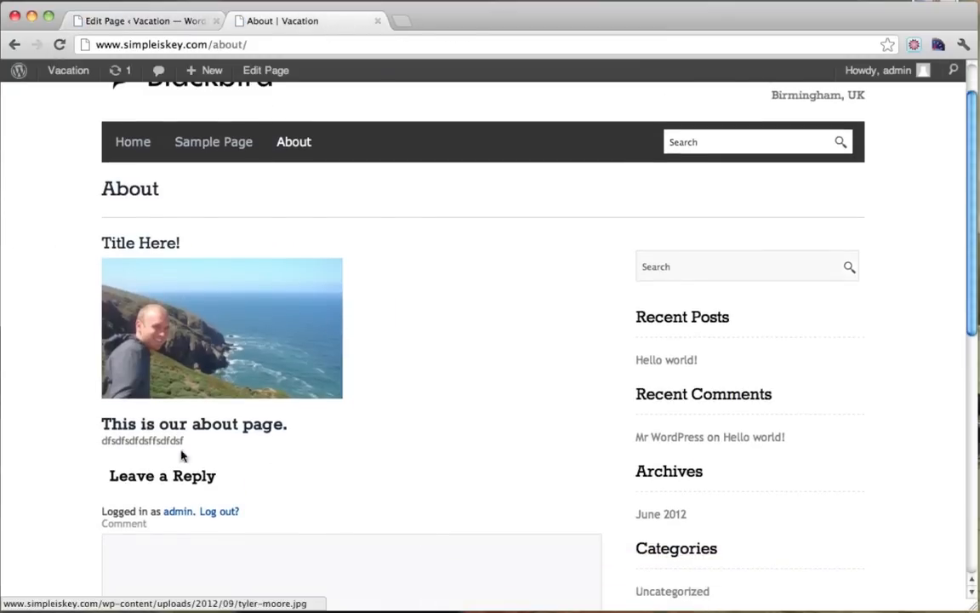
mouse_move(123, 442)
left_mouse_down()
mouse_move(88, 423)
mouse_move(125, 434)
left_mouse_up()
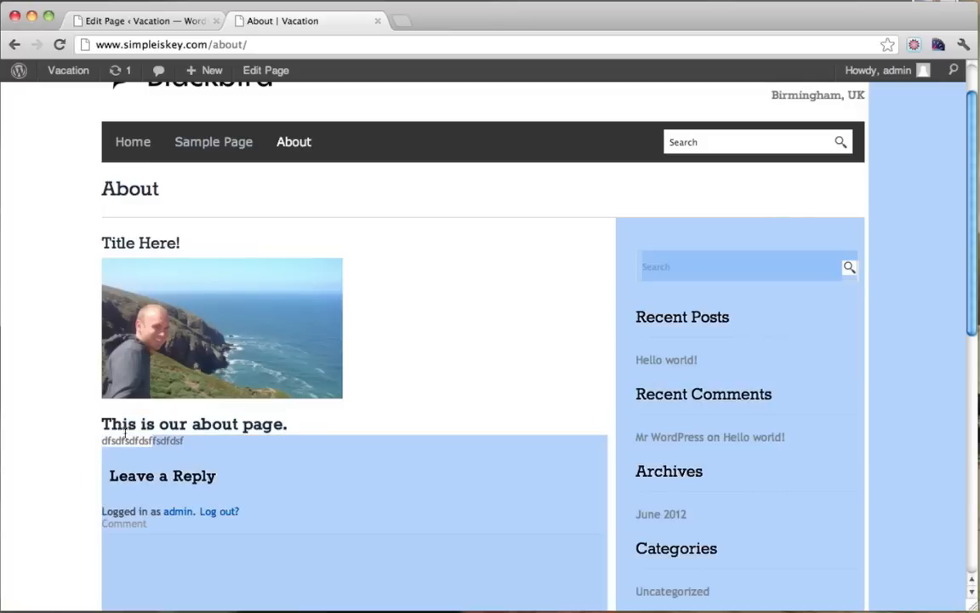
left_click(153, 437)
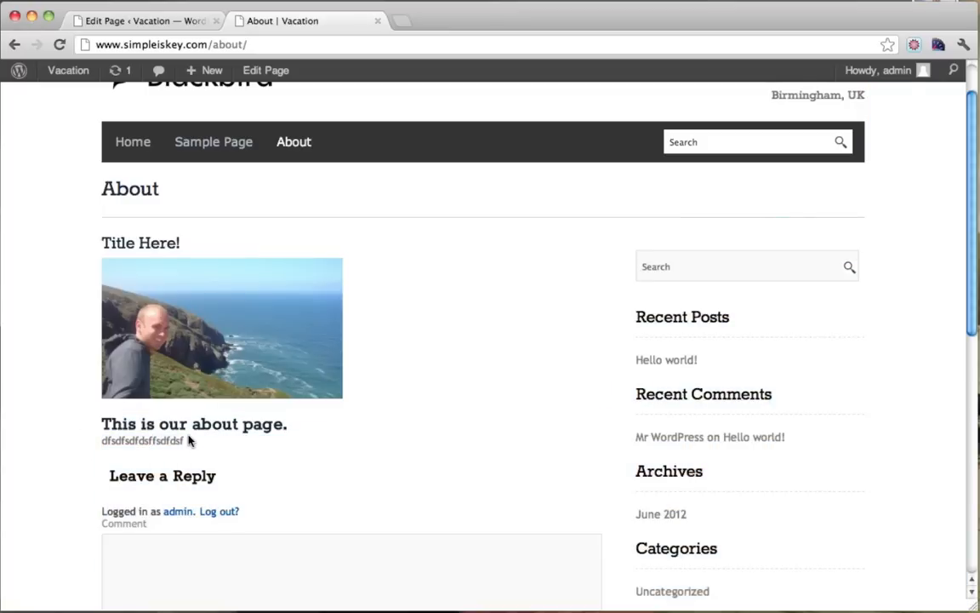
left_click_drag(180, 440, 101, 419)
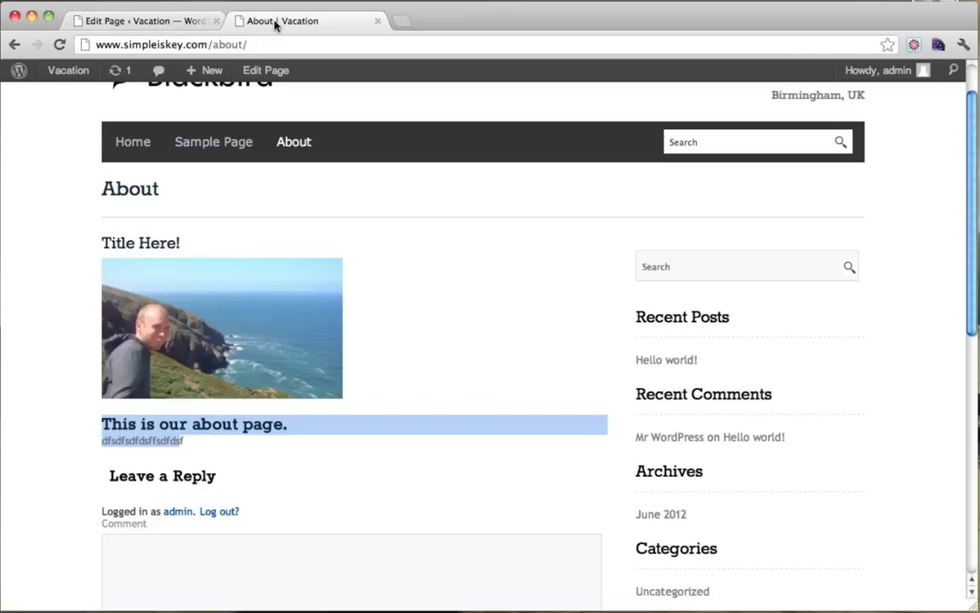
left_click(378, 21)
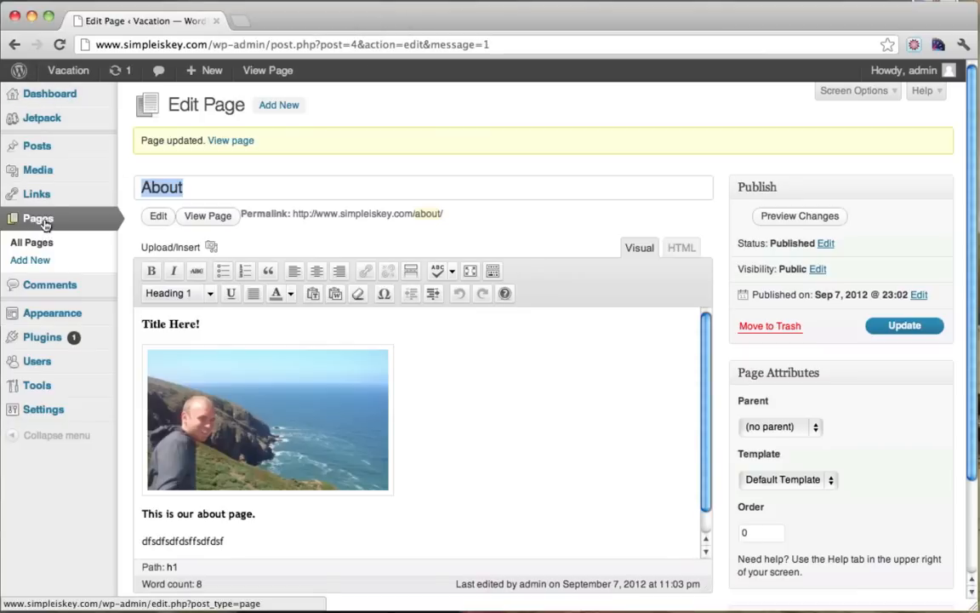
Create and publish a page titled Services with a short body text
left_click(40, 262)
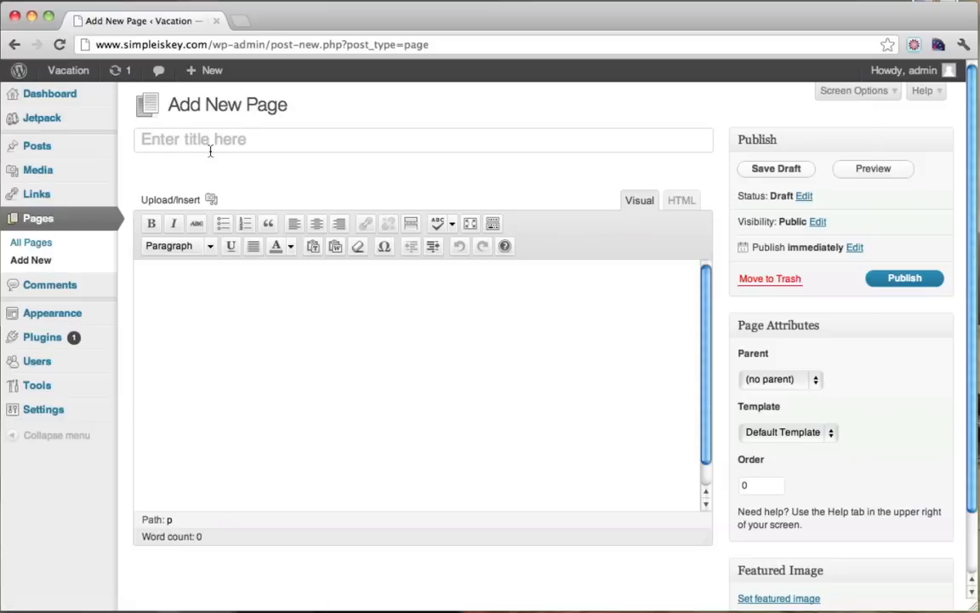
left_click(210, 151)
type("Services")
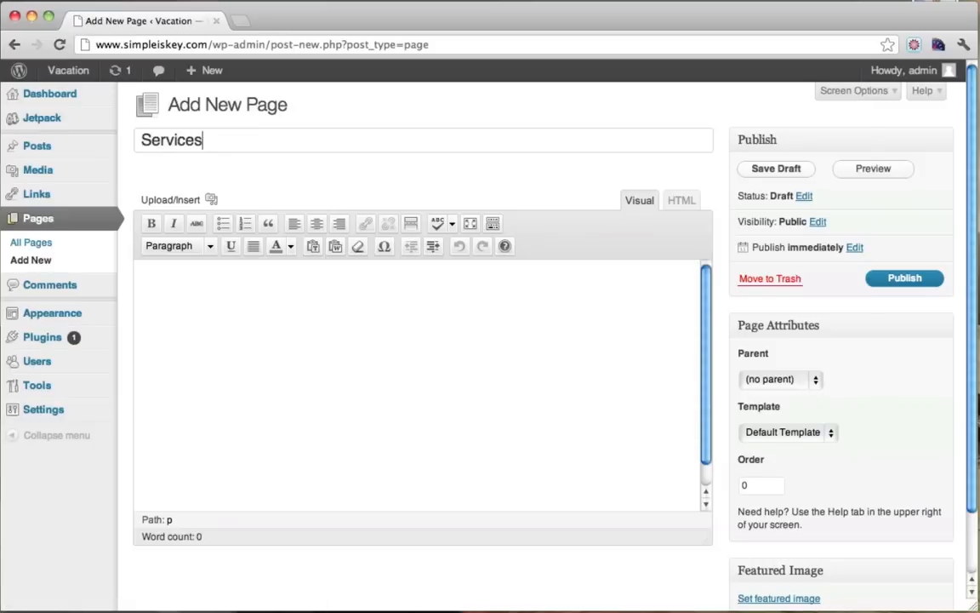
left_click(420, 354)
type("Services")
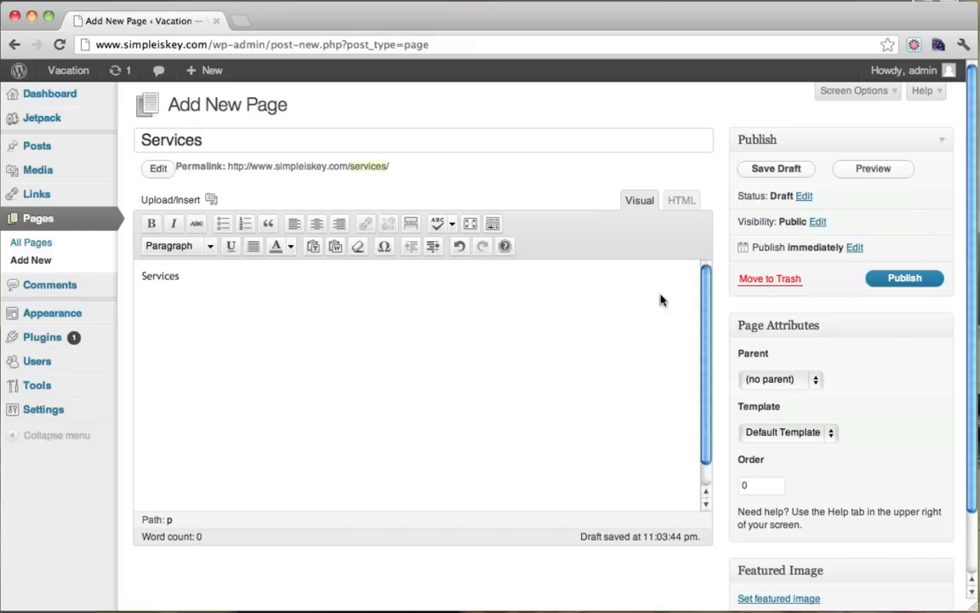
left_click(896, 286)
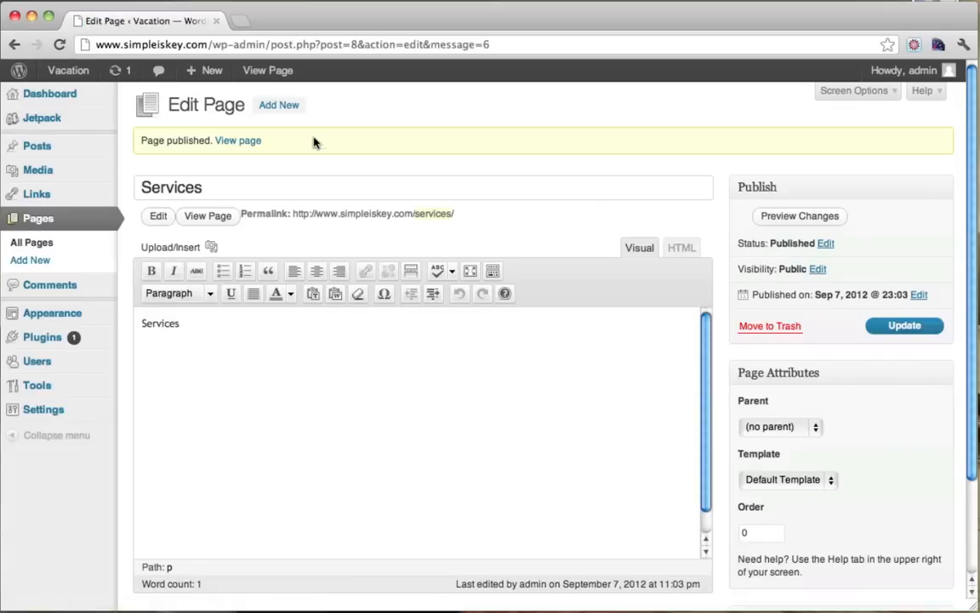
Create and publish a Gallery page whose body reads 'Gallery Here'
left_click(51, 227)
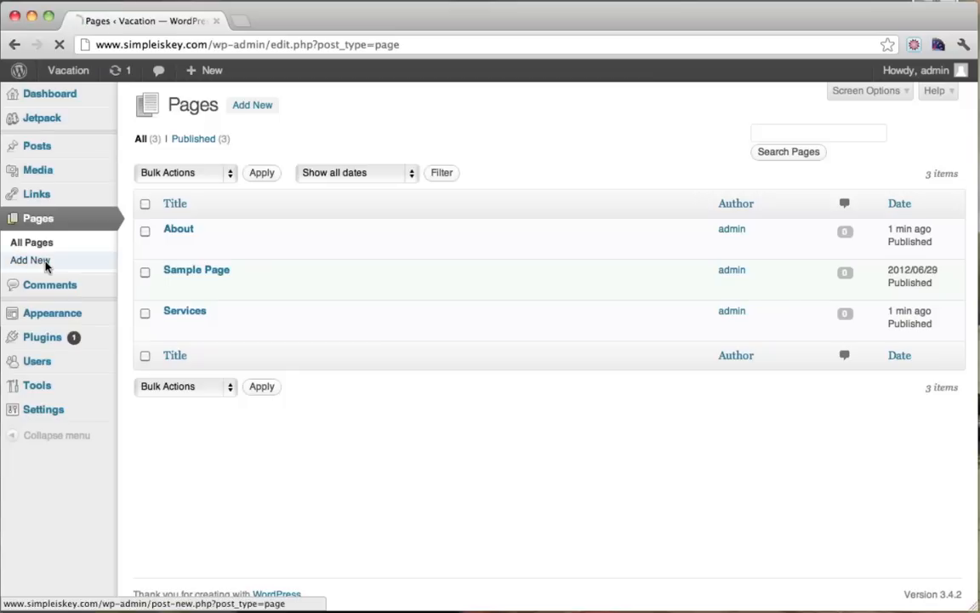
left_click(45, 265)
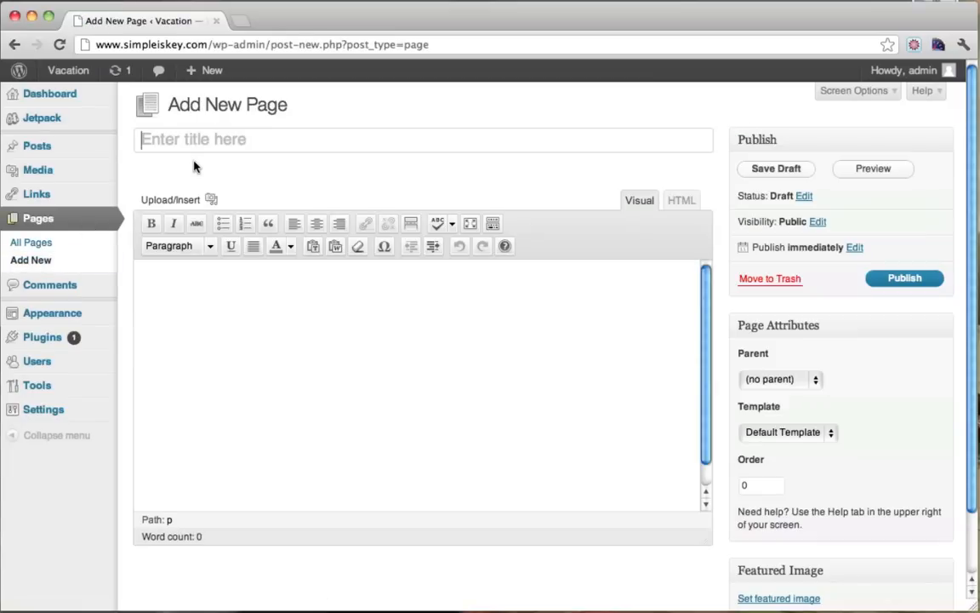
type("Gallery")
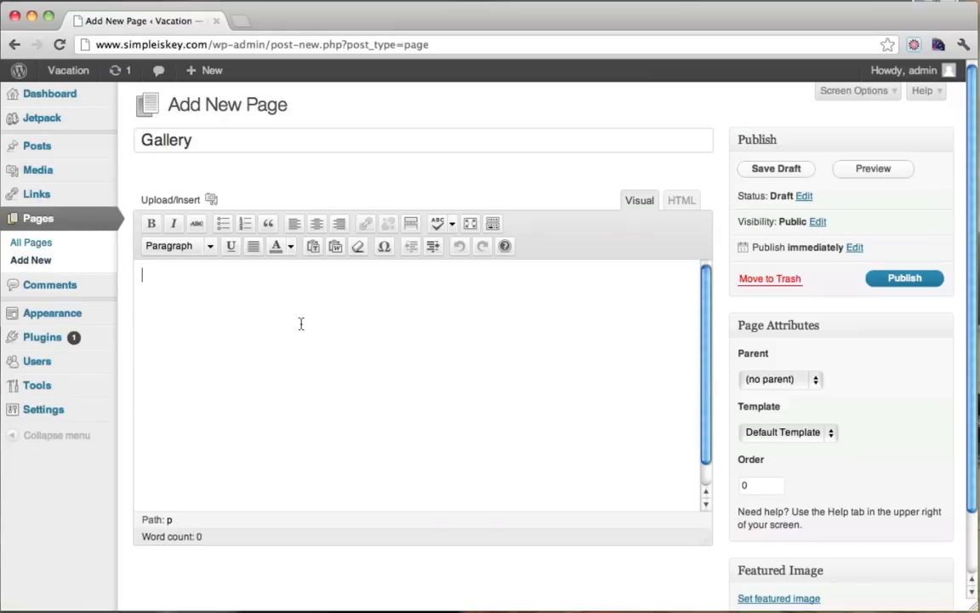
type("Gallery Here")
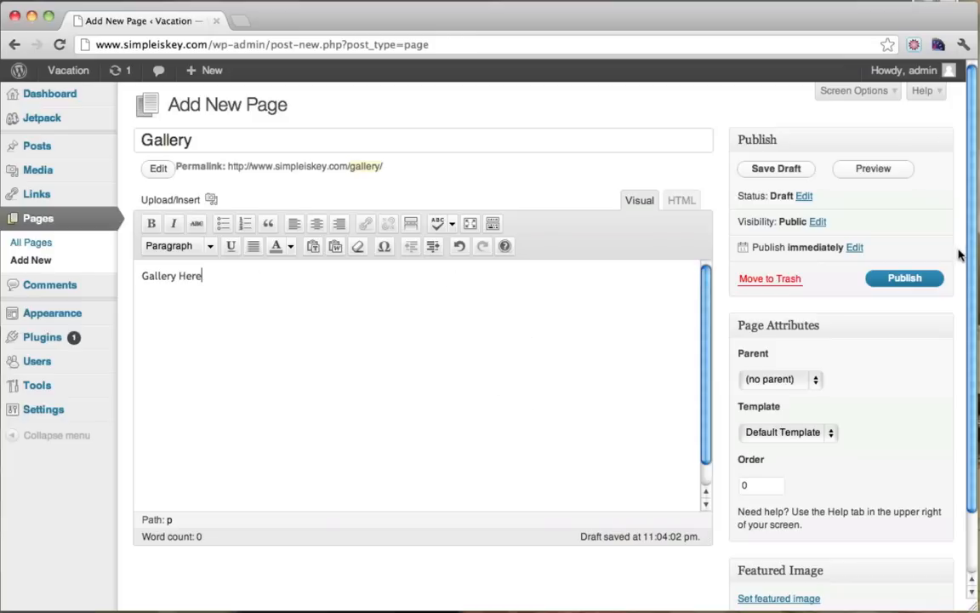
left_click(895, 283)
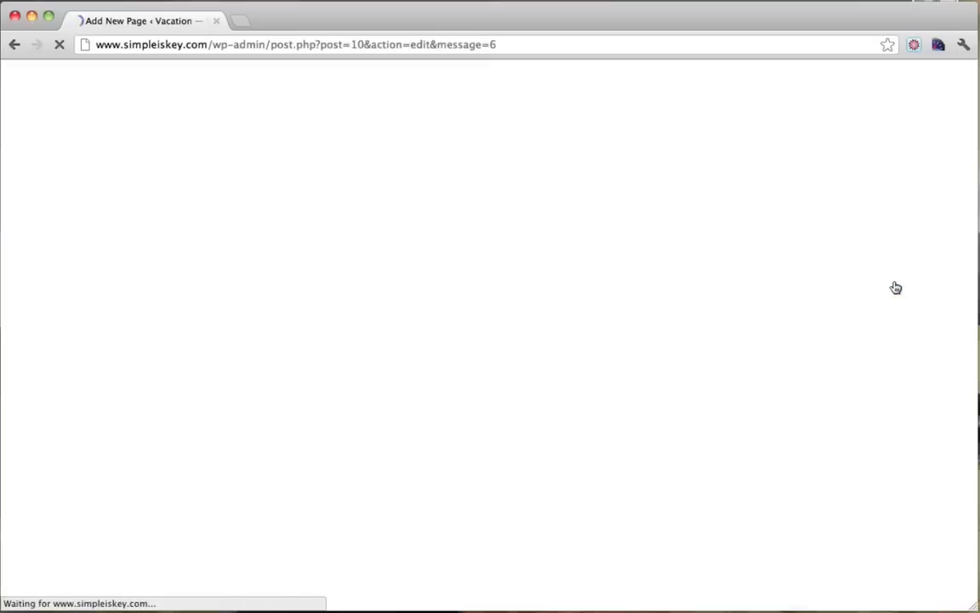
Open the live Vacation site in a new tab and view the Services page
mouse_move(51, 77)
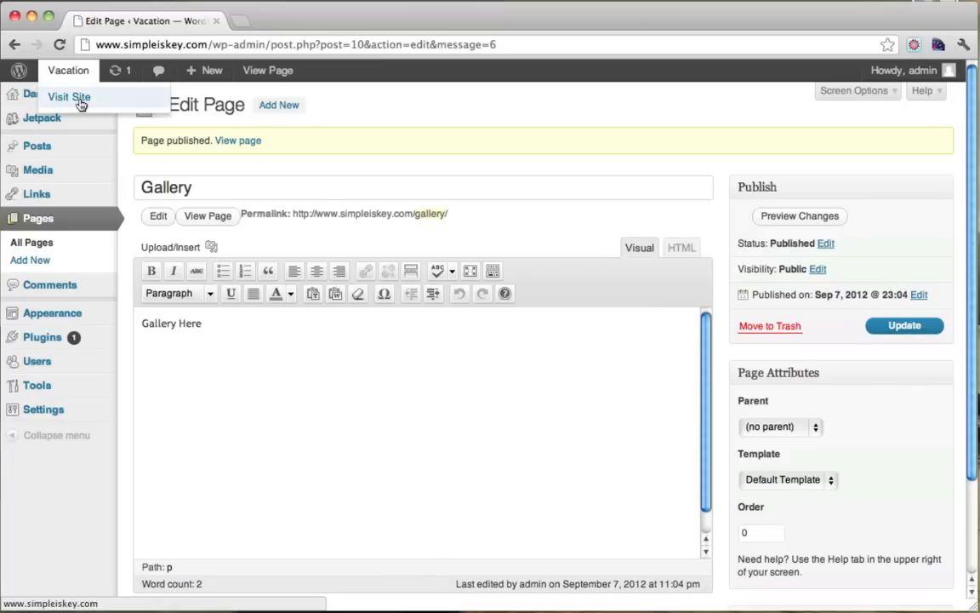
left_click(81, 100, "super")
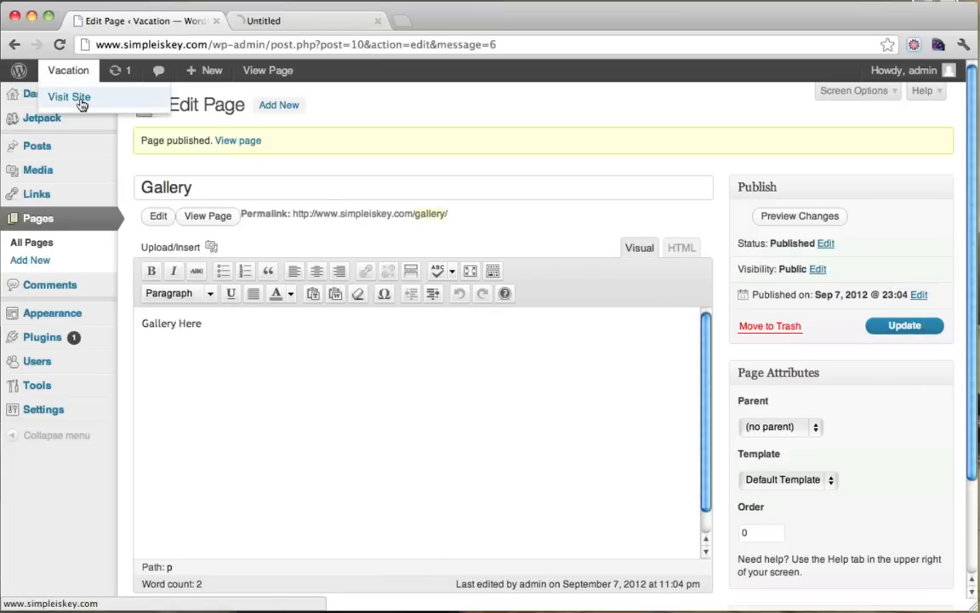
left_click(296, 21)
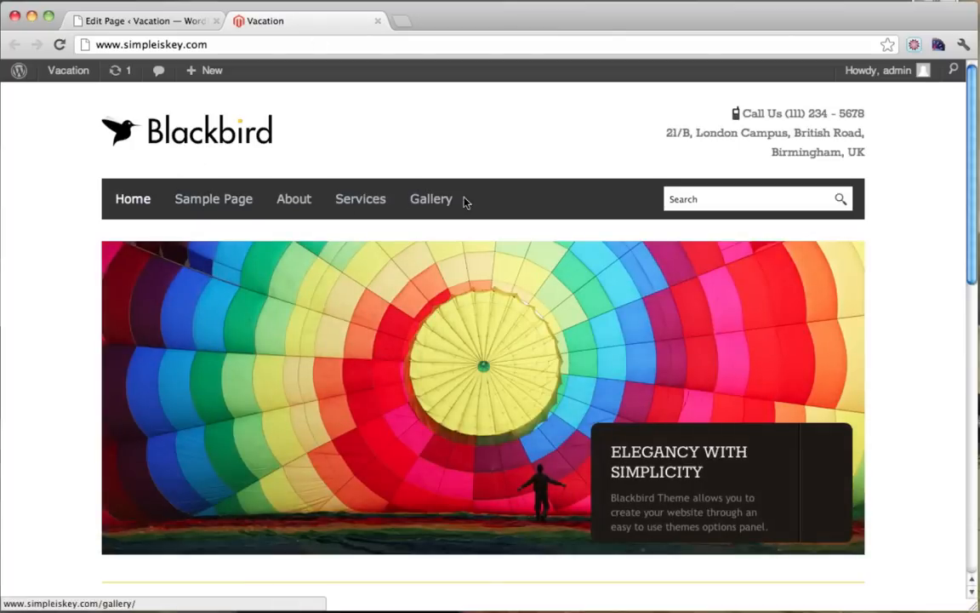
left_click(376, 201)
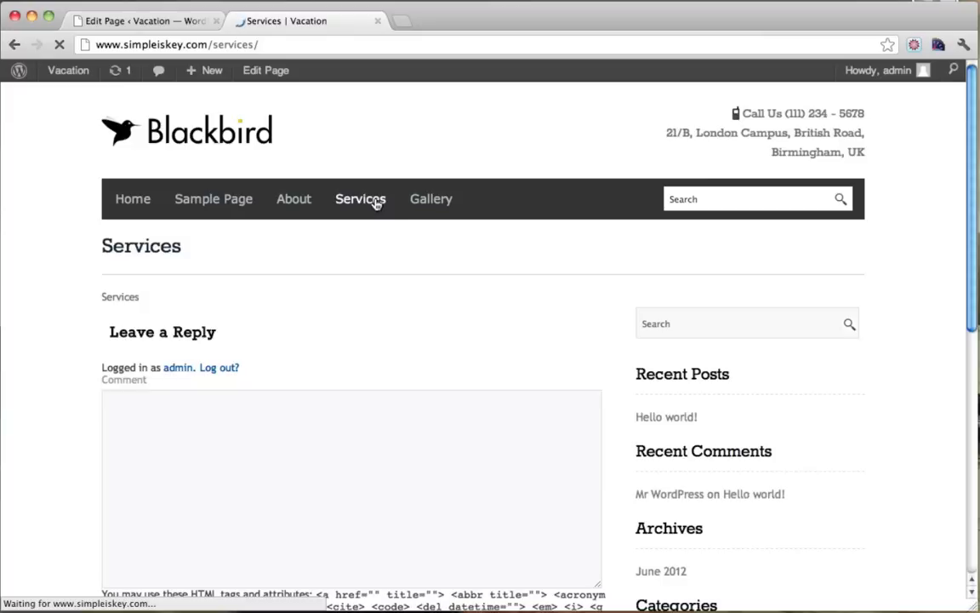
left_click_drag(101, 296, 184, 296)
View the live Gallery page, then go back to the editor and start a blank new page
left_click(431, 200)
left_click(184, 296)
left_click(162, 19)
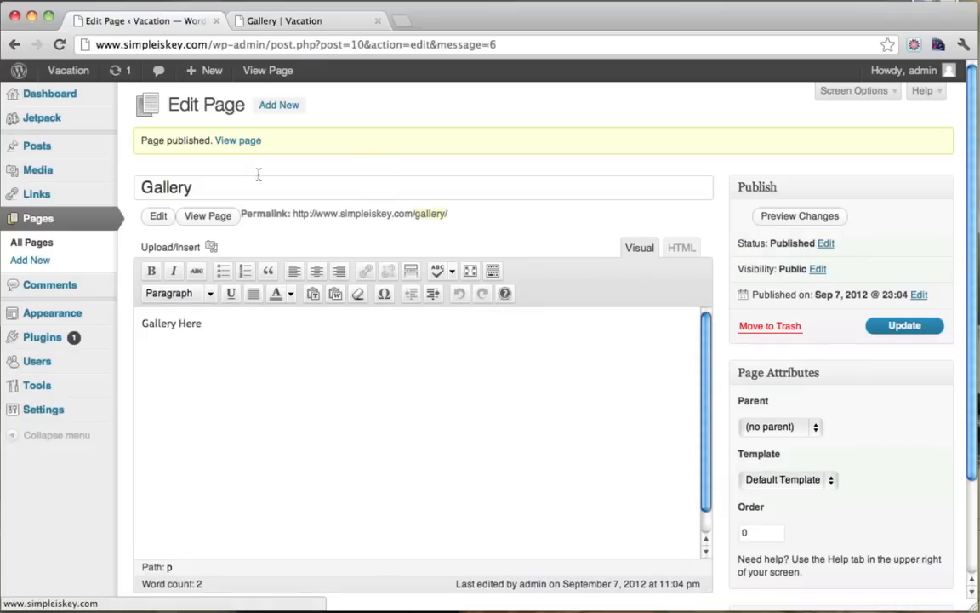
left_click(43, 263)
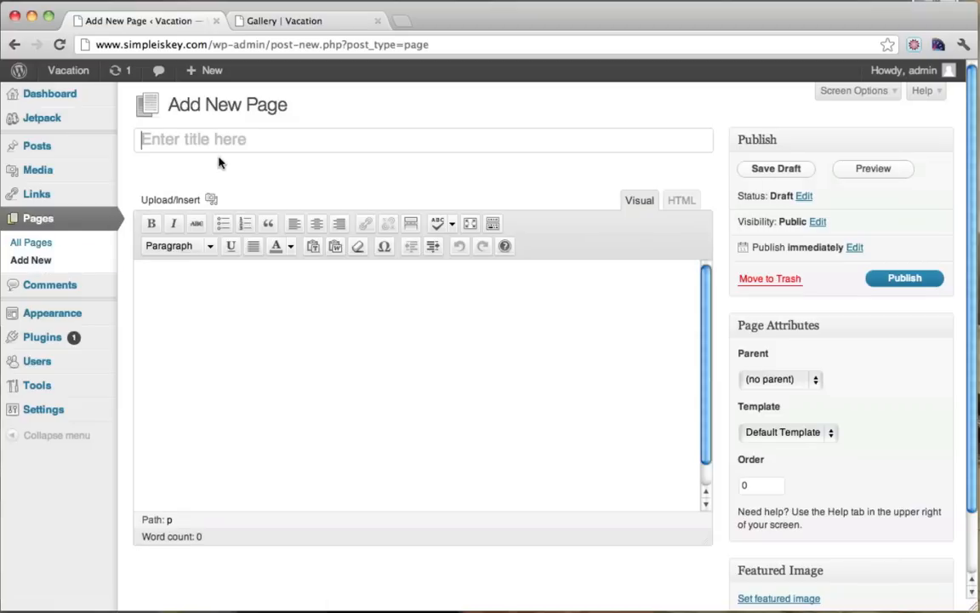
Create and publish a page titled 'Contact' with the body text 'Contact Us!'
left_click(227, 146)
type("Contact")
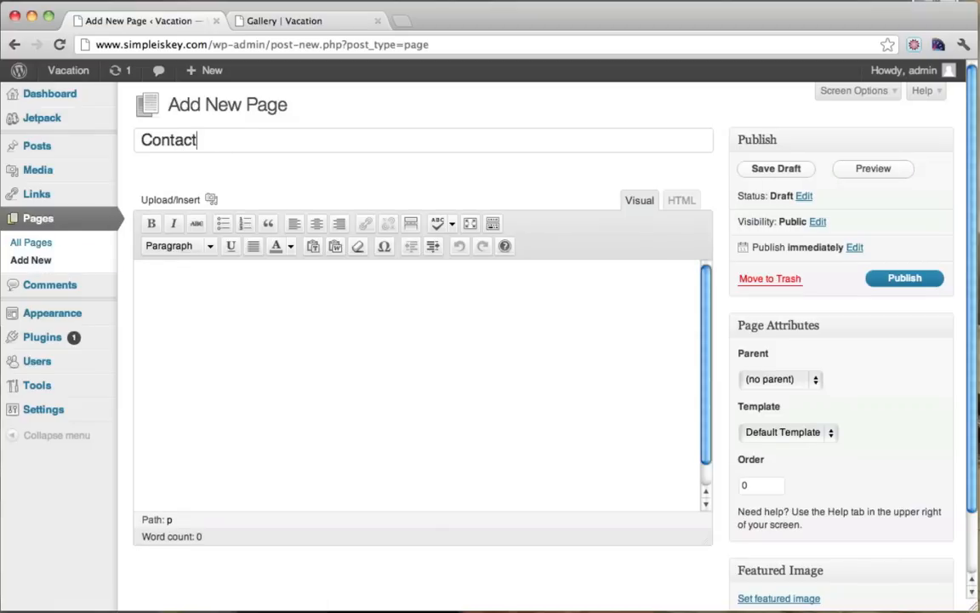
key("Tab")
type("Con")
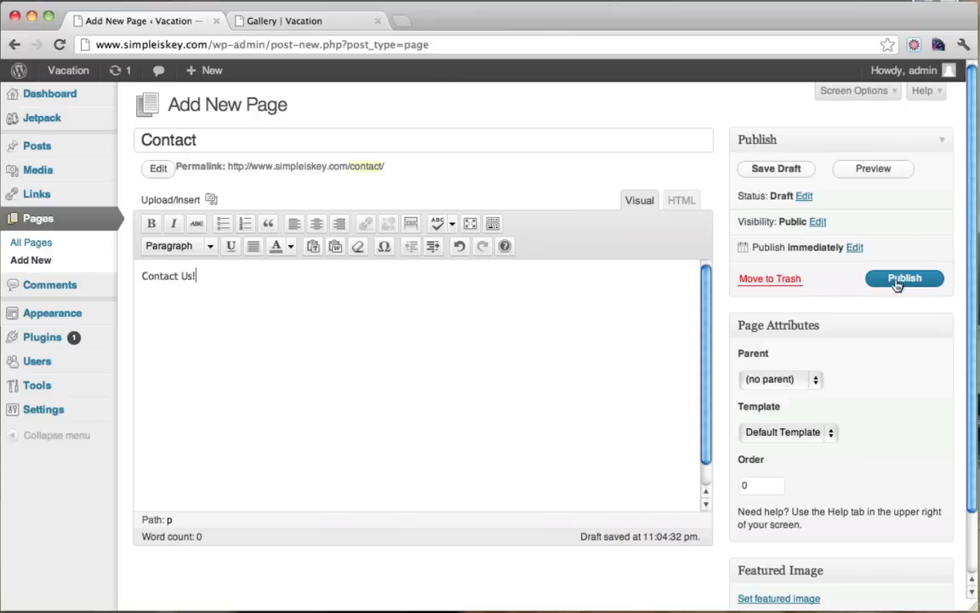
left_click(895, 281)
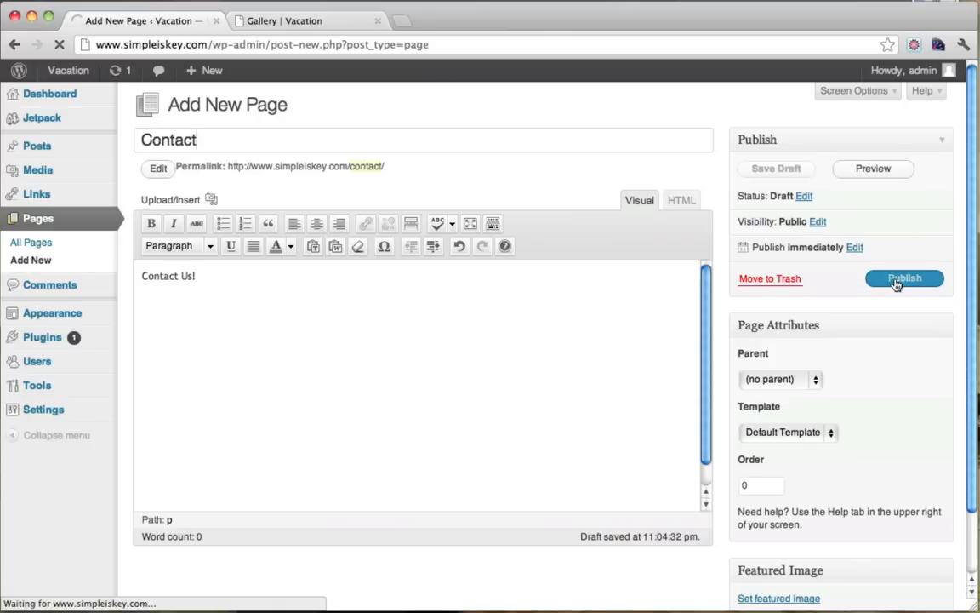
Reload the live site and view the new Contact page, then go to the All Pages list
left_click(289, 26)
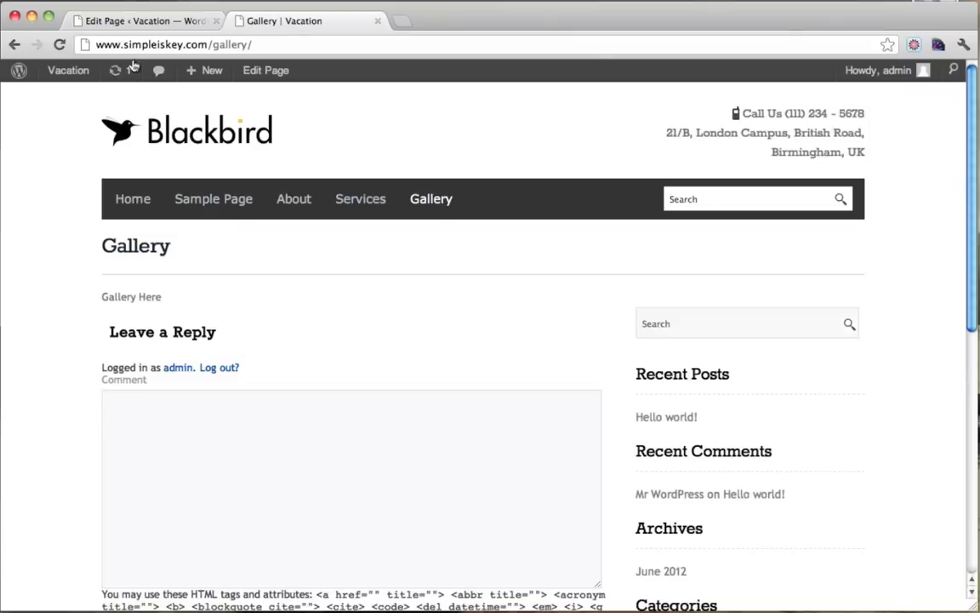
left_click(60, 44)
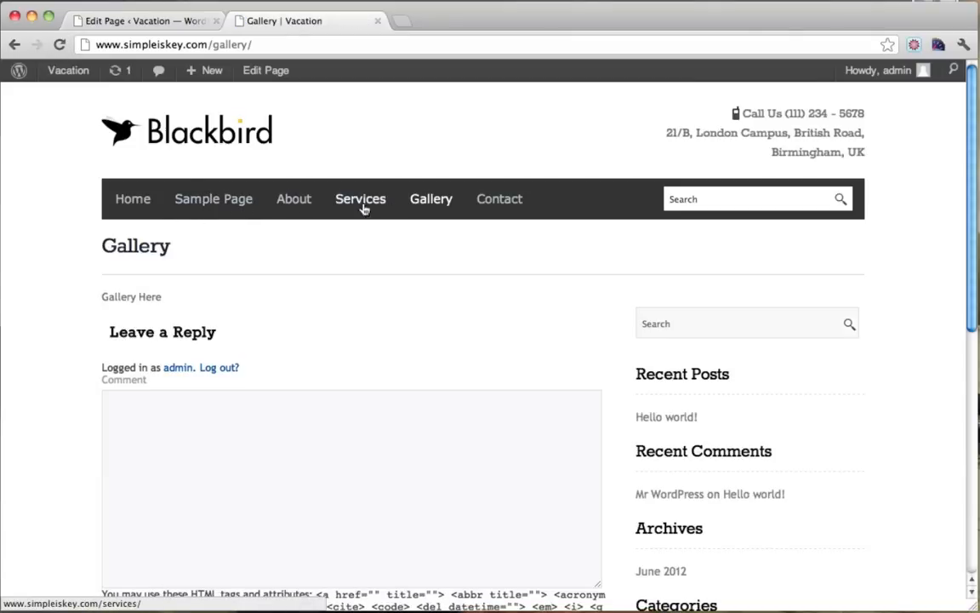
left_click(503, 199)
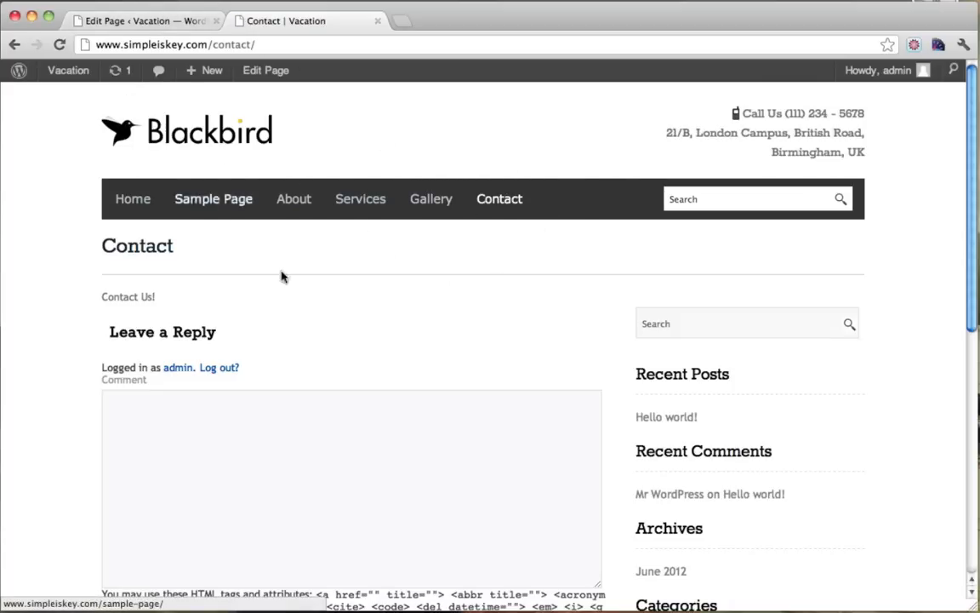
left_click(154, 24)
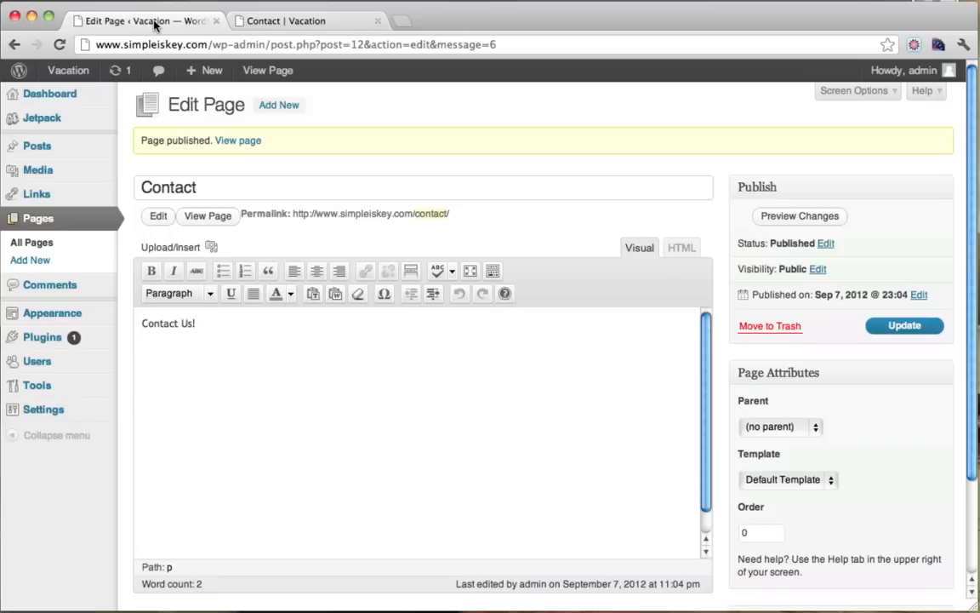
left_click(294, 21)
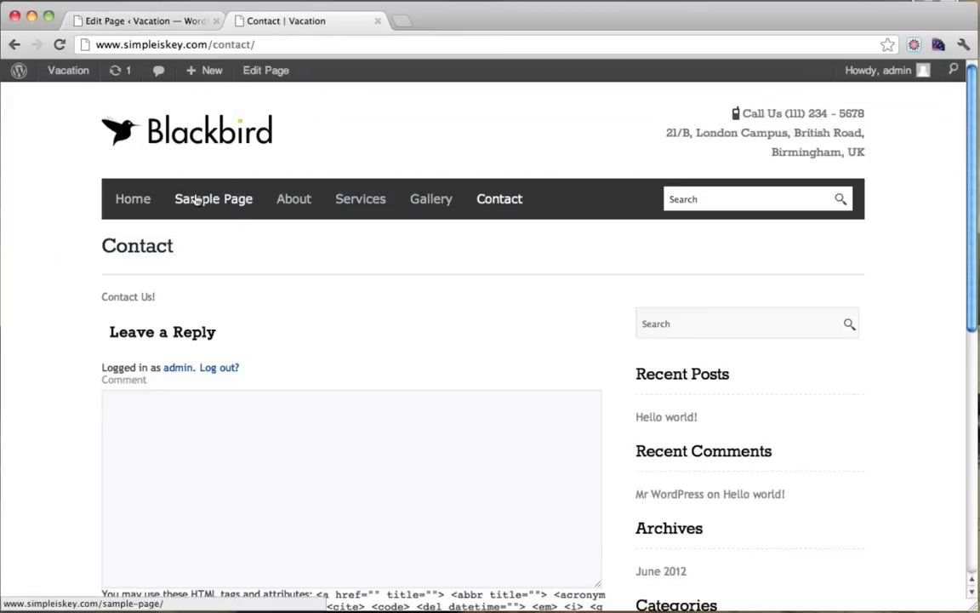
left_click(165, 23)
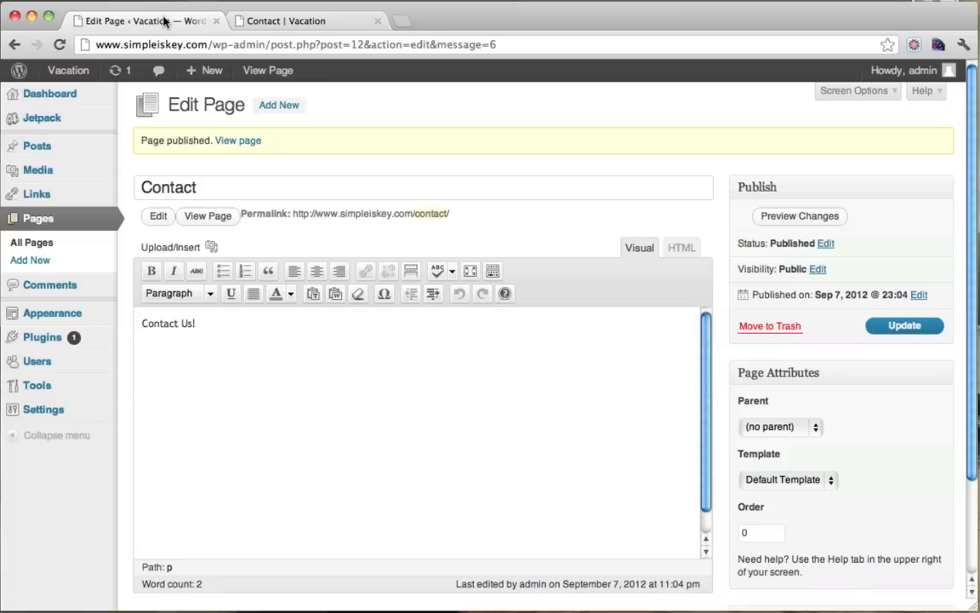
left_click(47, 220)
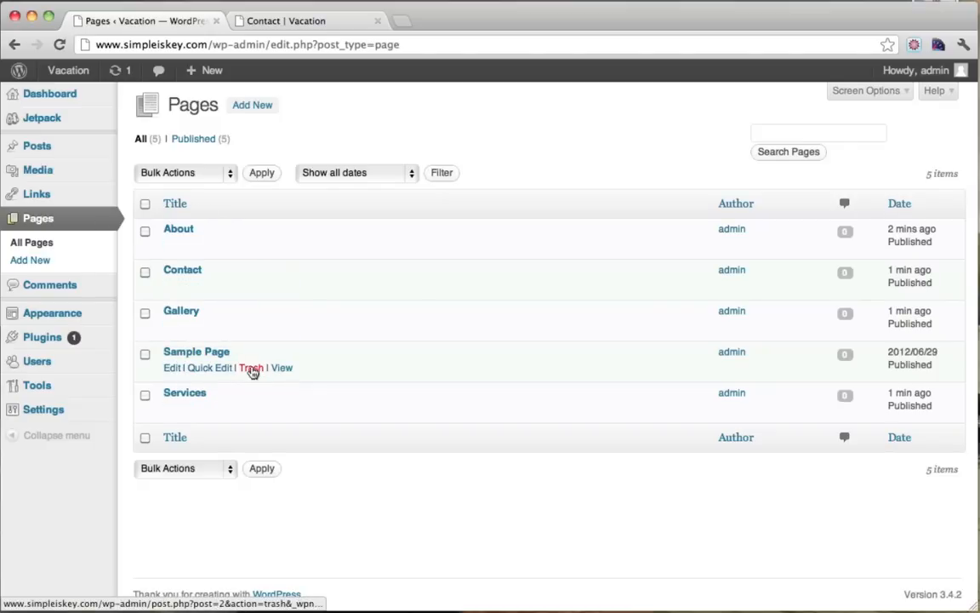
Trash Sample Page and reload the live site to confirm the navigation updated
left_click(252, 368)
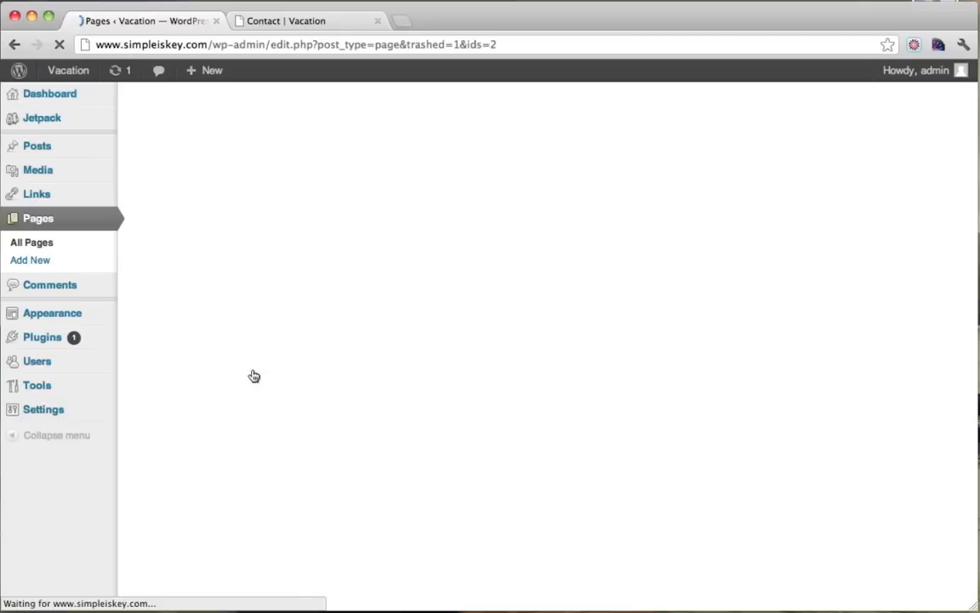
left_click(293, 20)
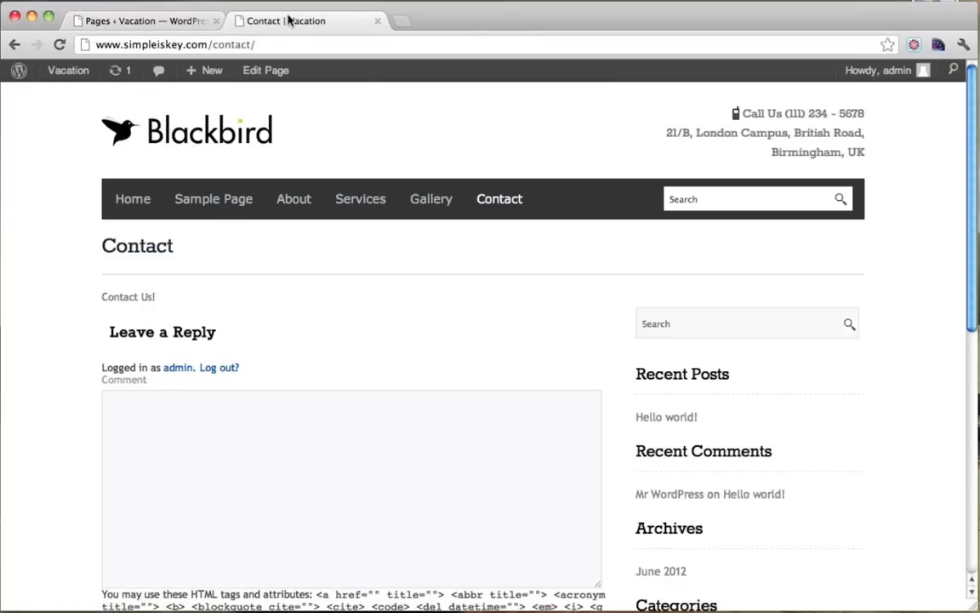
left_click(58, 45)
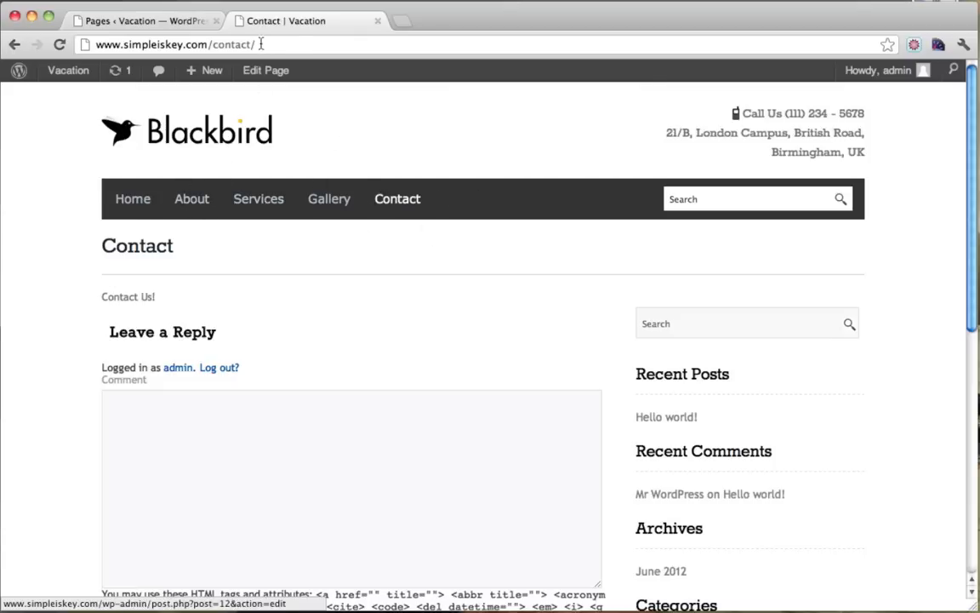
left_click(145, 20)
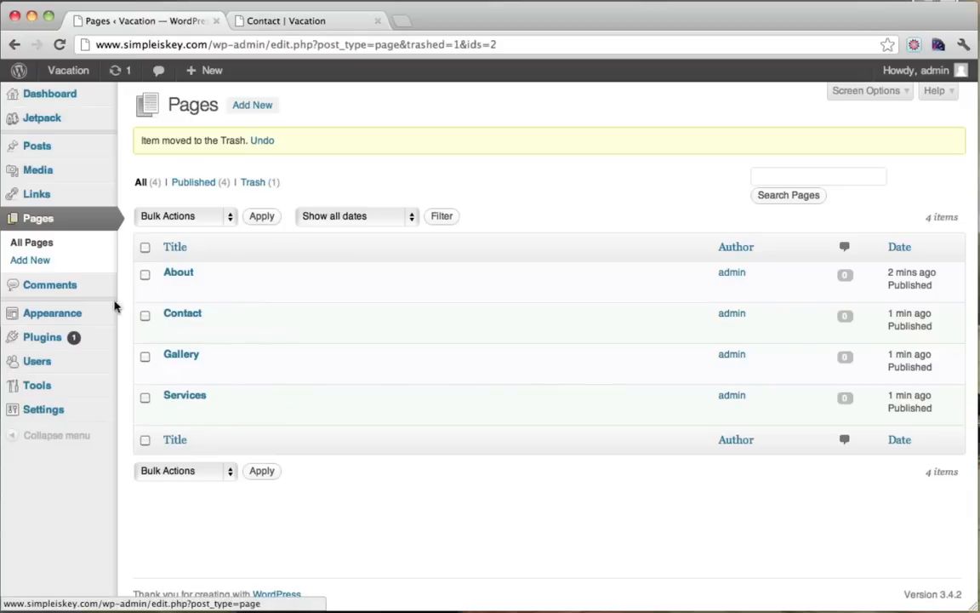
mouse_move(59, 315)
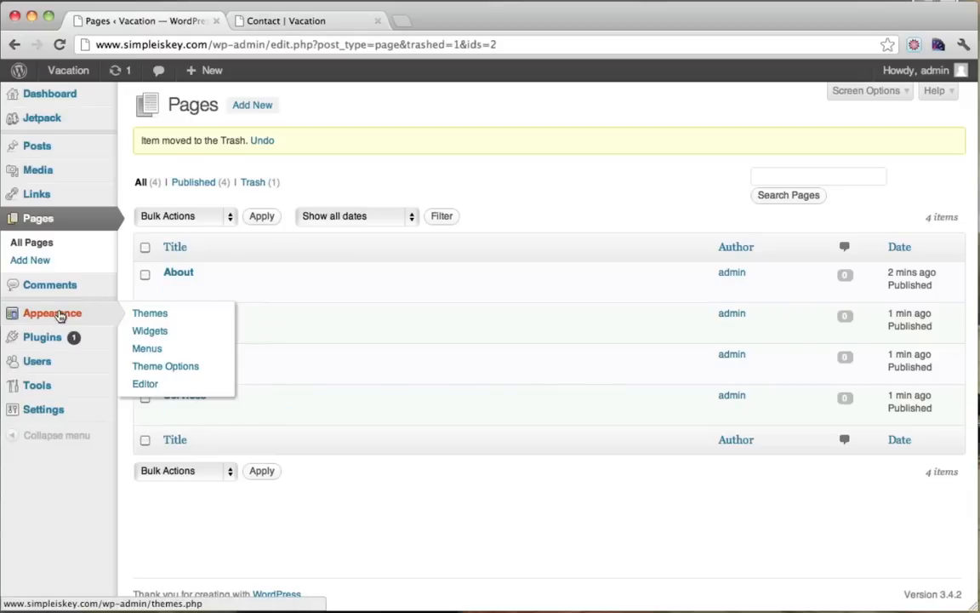
Create a new navigation menu named 'Menu' under Appearance > Menus
left_click(148, 349)
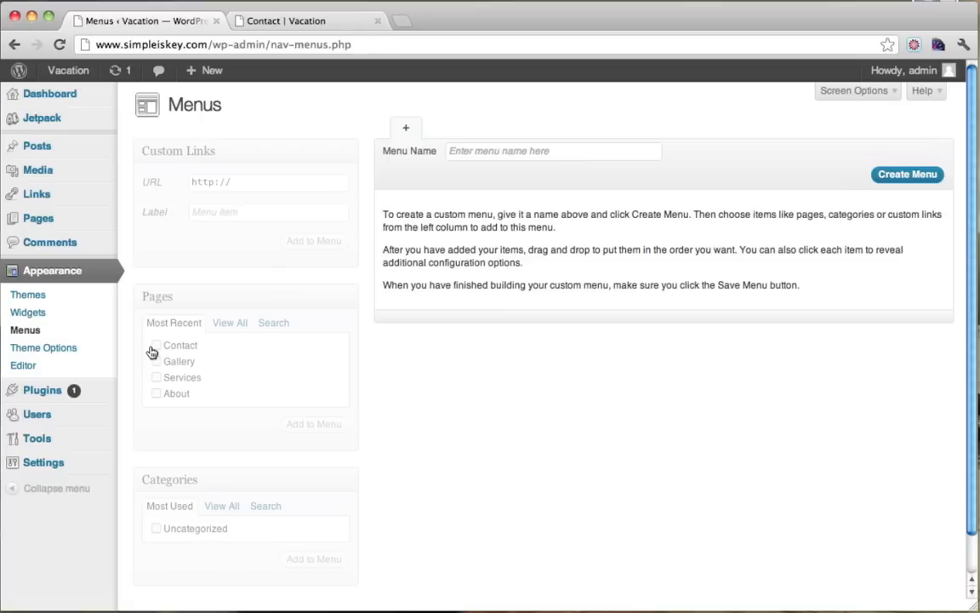
left_click(503, 154)
type("Menu")
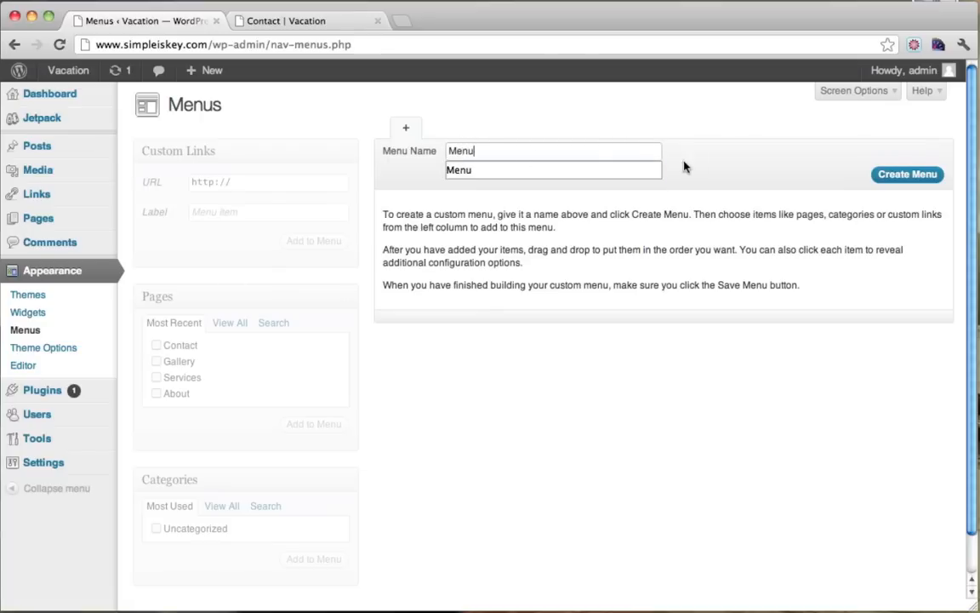
key("Down")
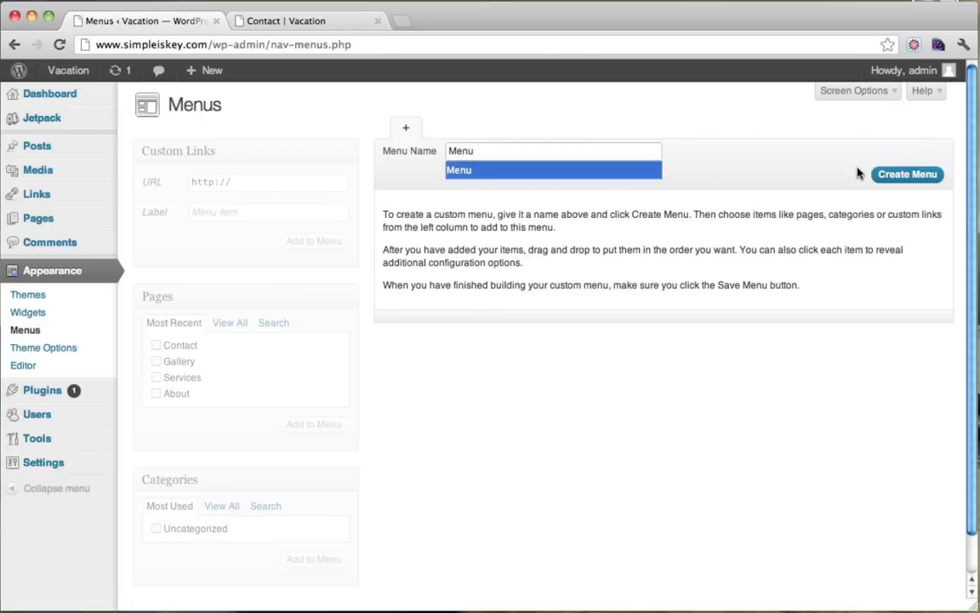
left_click(888, 176)
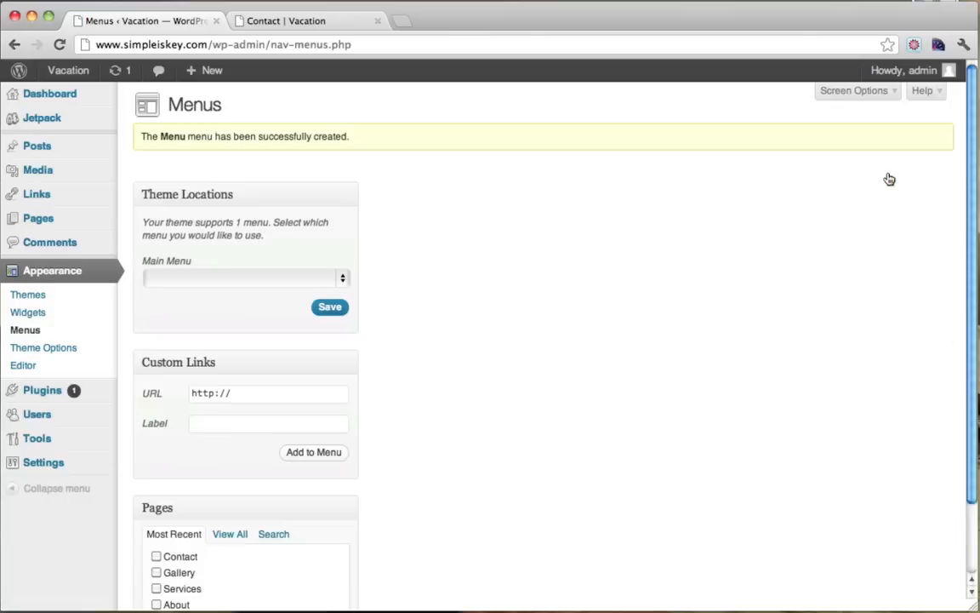
Add the four pages to Menu, order them Services, Gallery, About, Contact, and save
scroll(534, 373, "down", 3)
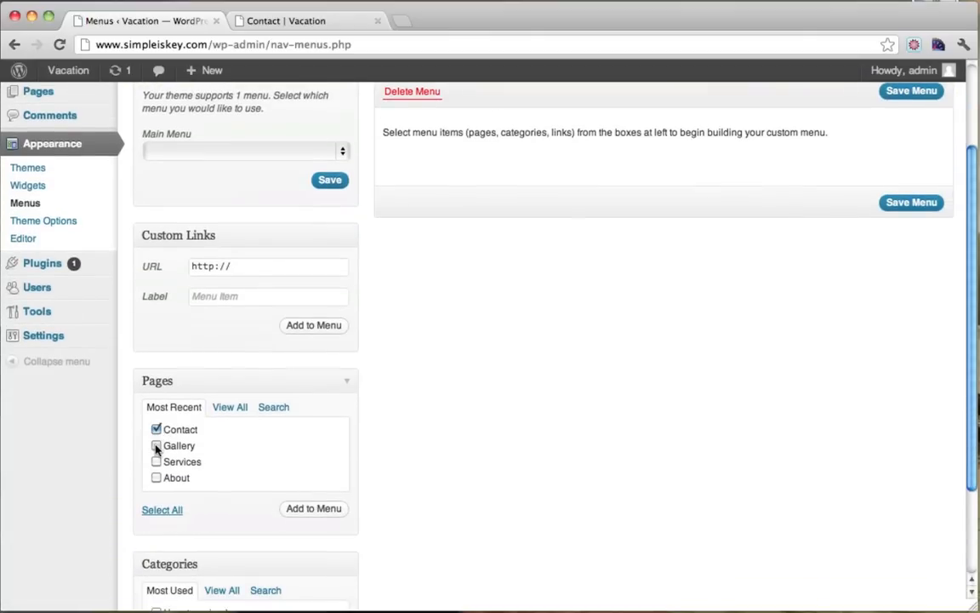
left_click(157, 478)
scroll(310, 459, "down", 1)
left_click(326, 503)
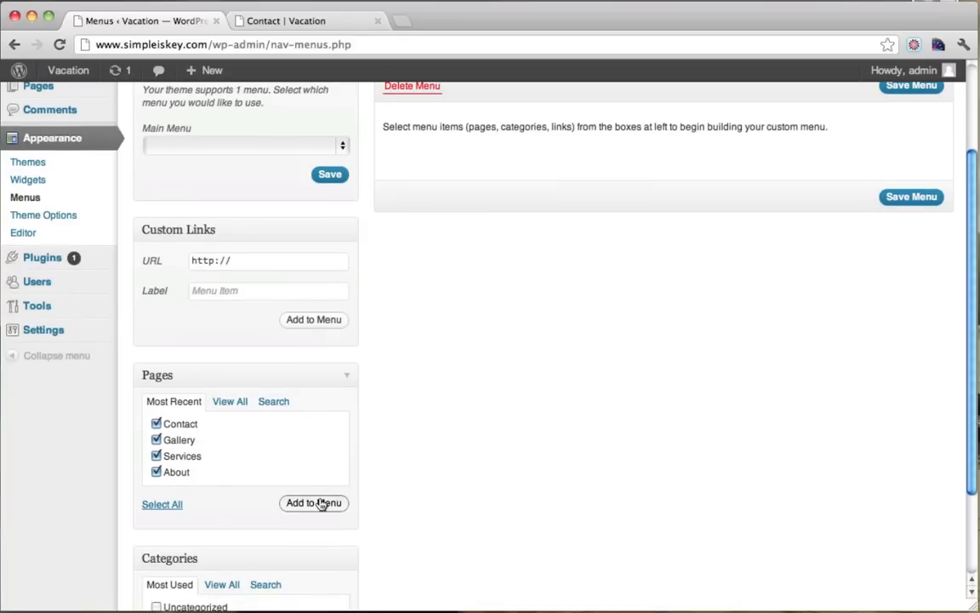
scroll(596, 374, "up", 2)
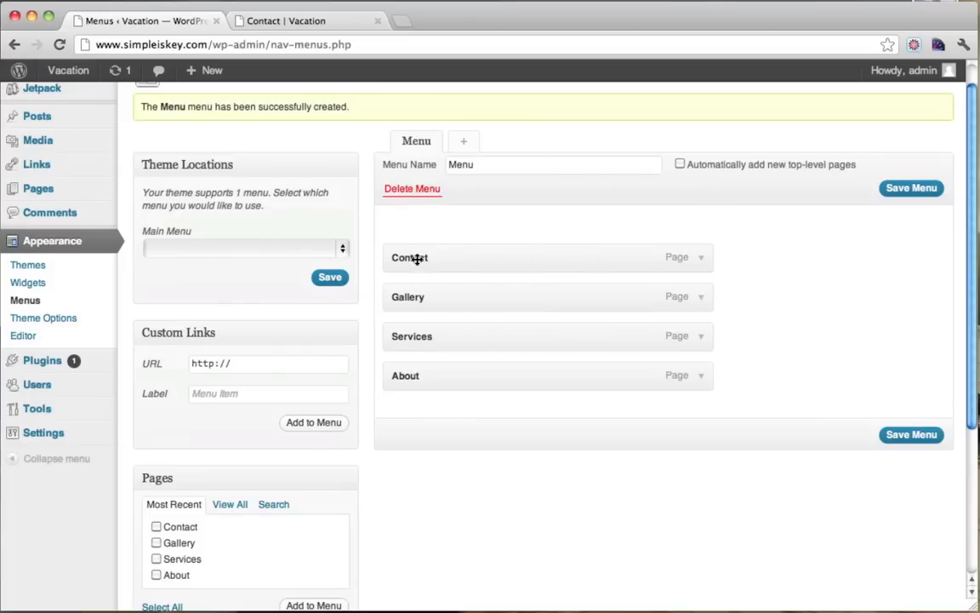
left_click_drag(417, 259, 416, 378)
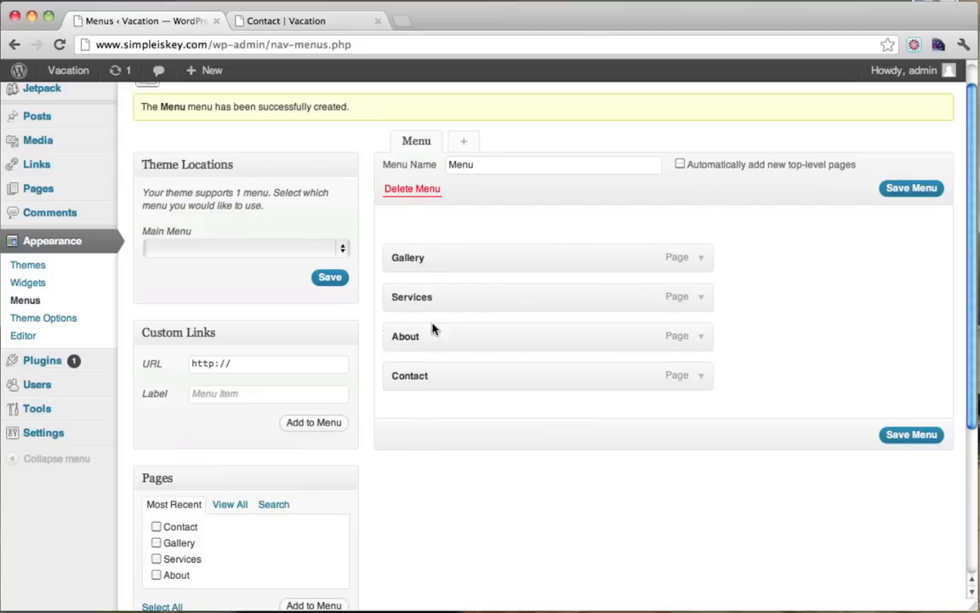
left_click_drag(419, 301, 417, 257)
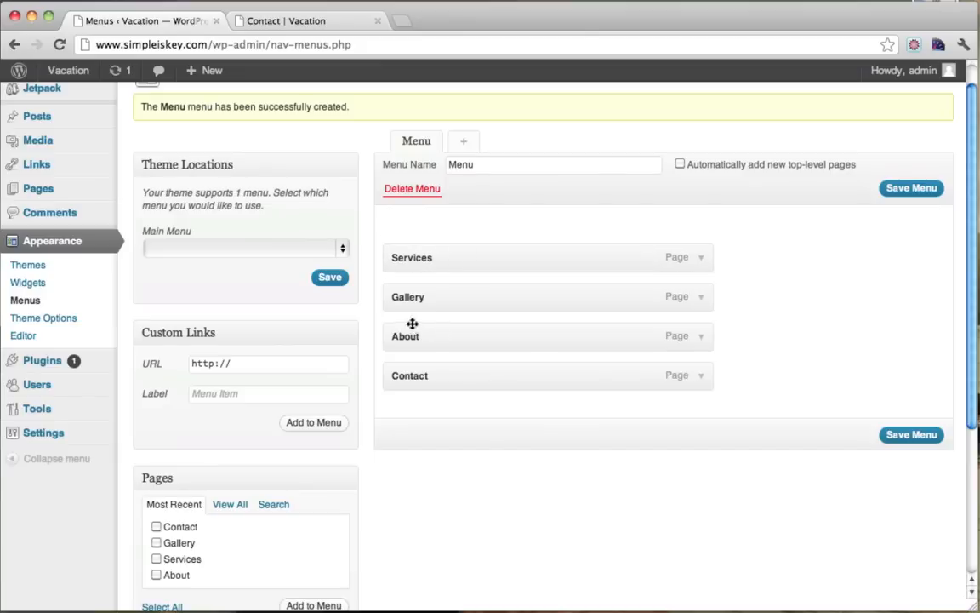
left_click(906, 435)
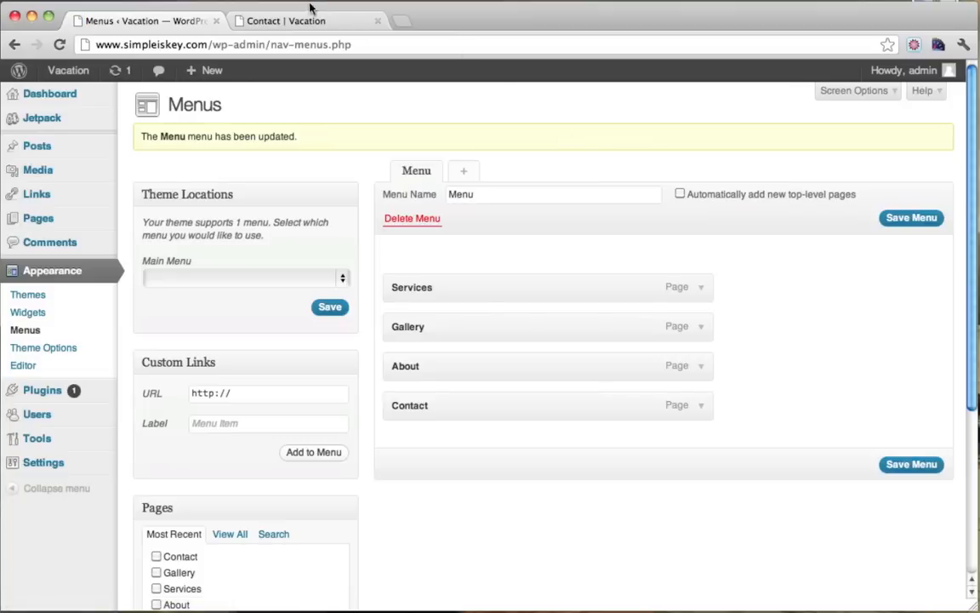
Assign Menu to the theme's Main Menu location and check the live navigation
left_click(289, 21)
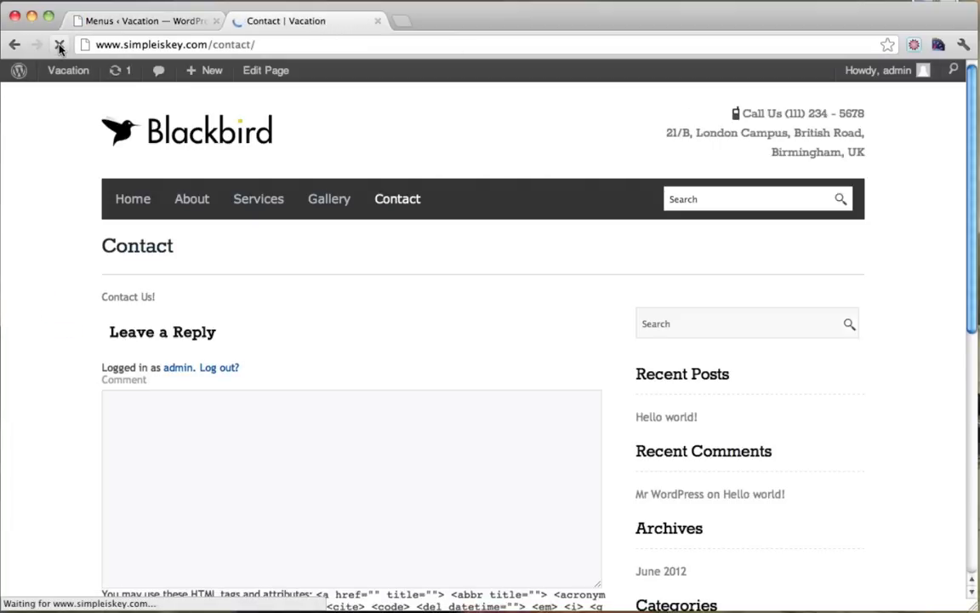
left_click(129, 18)
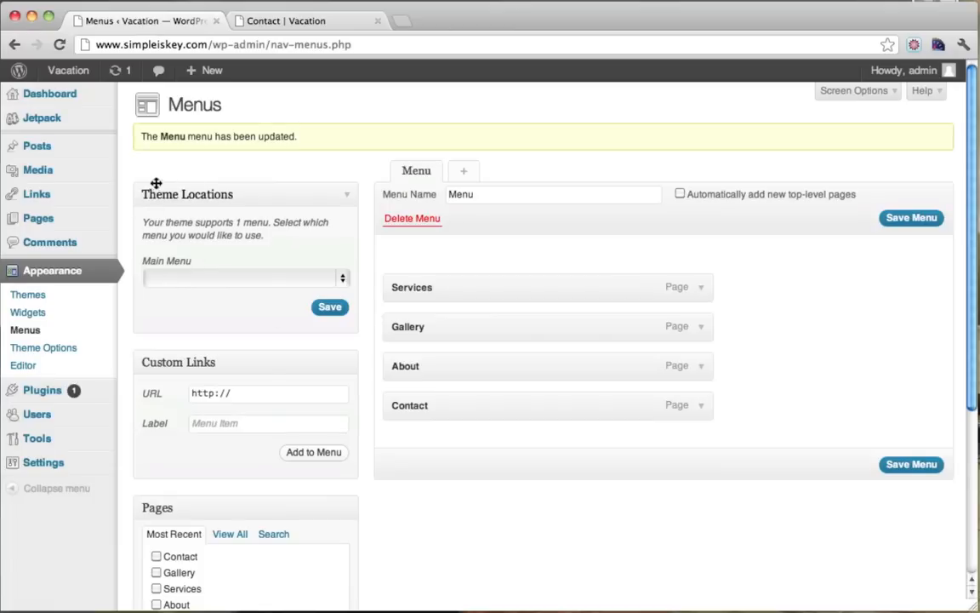
left_click(340, 280)
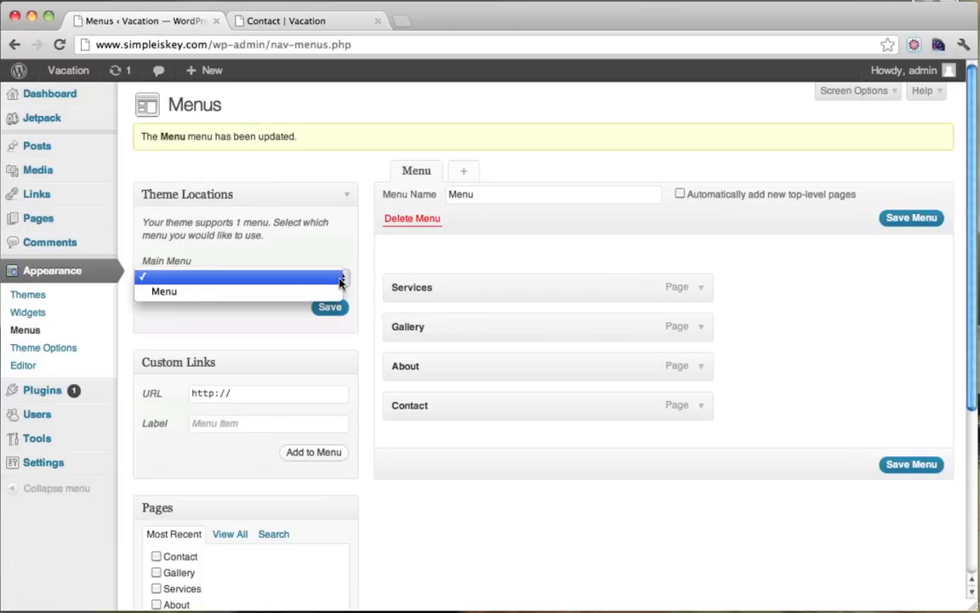
left_click(273, 295)
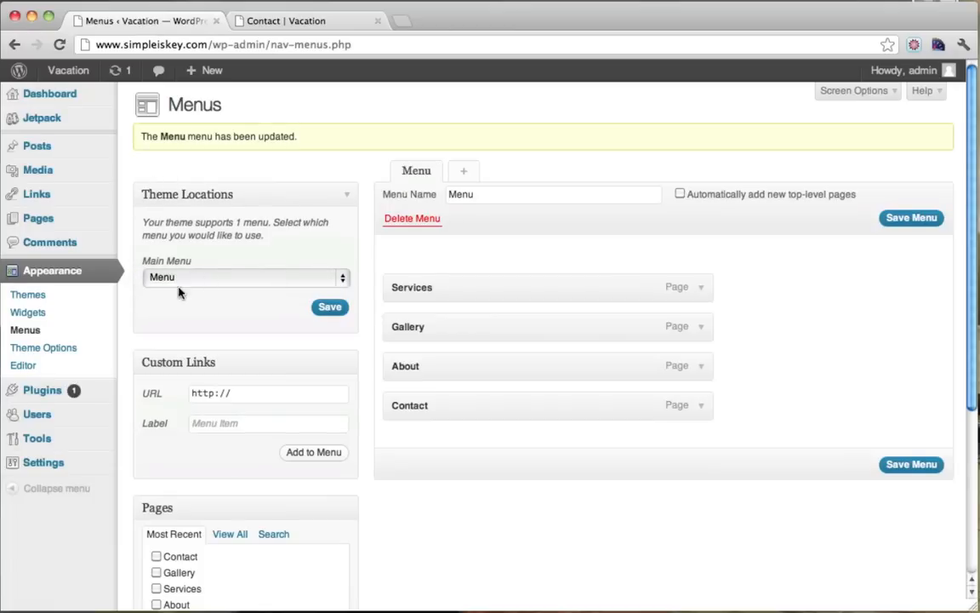
left_click(325, 309)
left_click(282, 22)
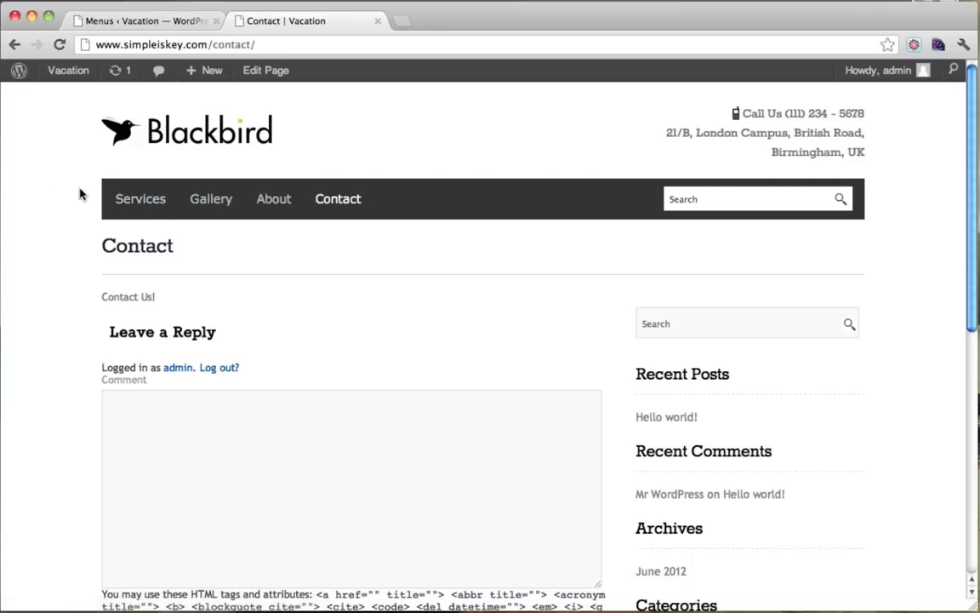
left_click(142, 21)
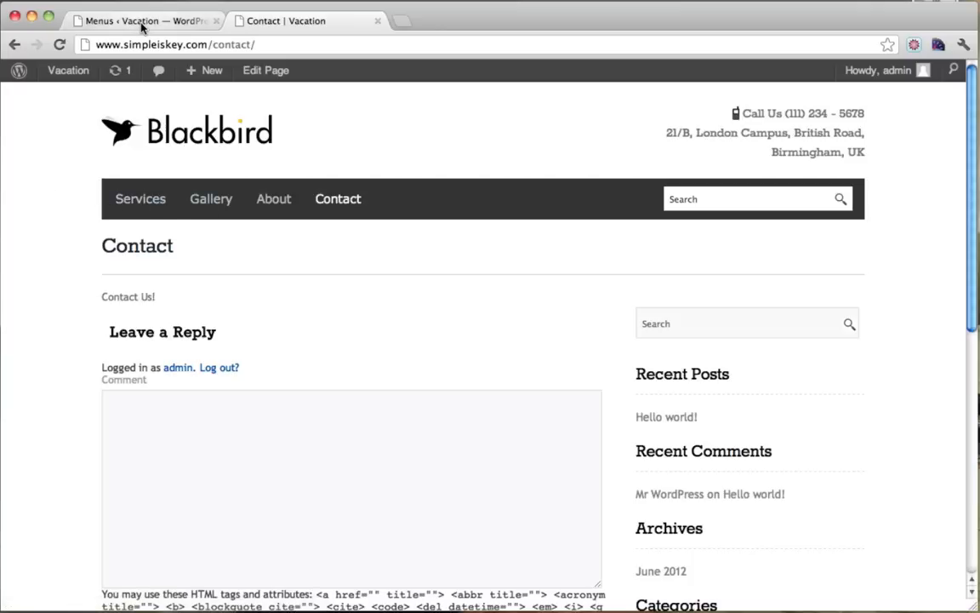
scroll(431, 266, "down", 1)
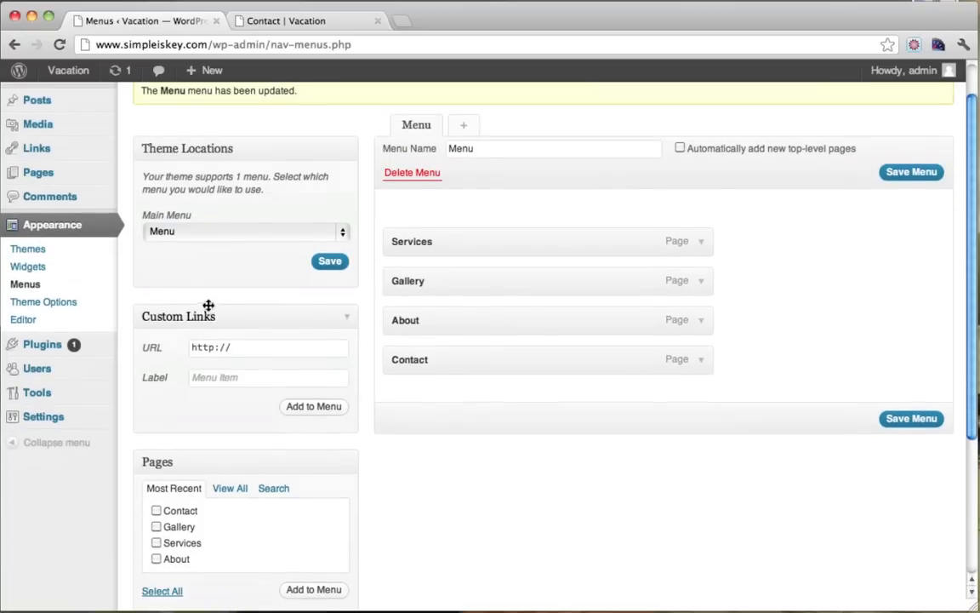
Add a 'Home' custom link to the site address, move it to the top, and save the menu
left_click(261, 346)
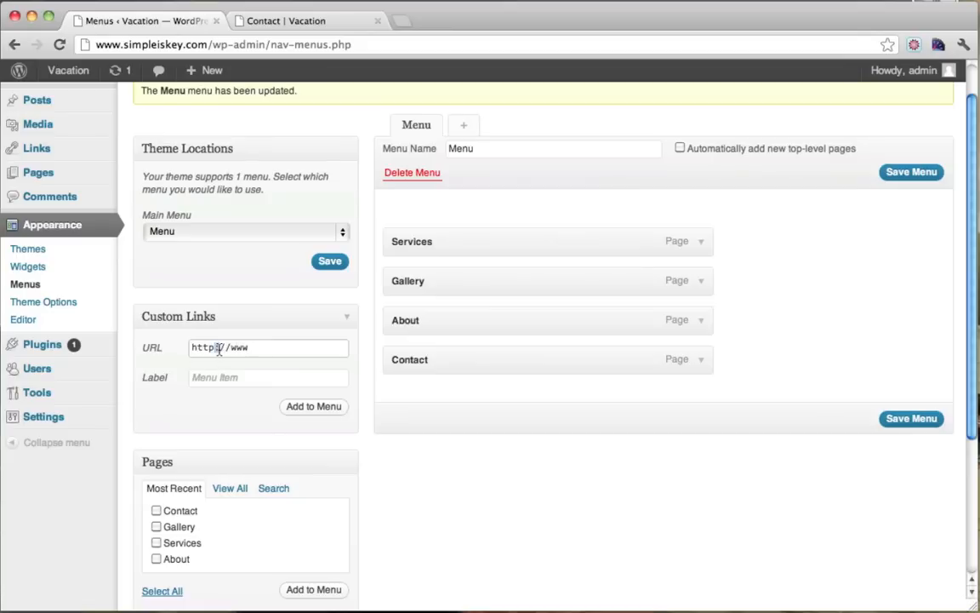
left_click(257, 349)
type(".simpleiskey.com")
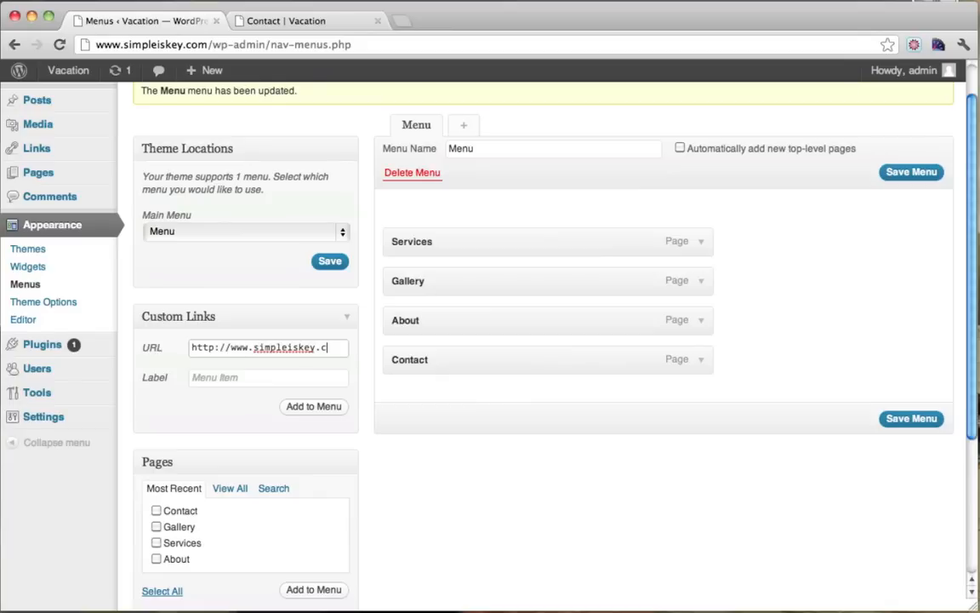
left_click(269, 378)
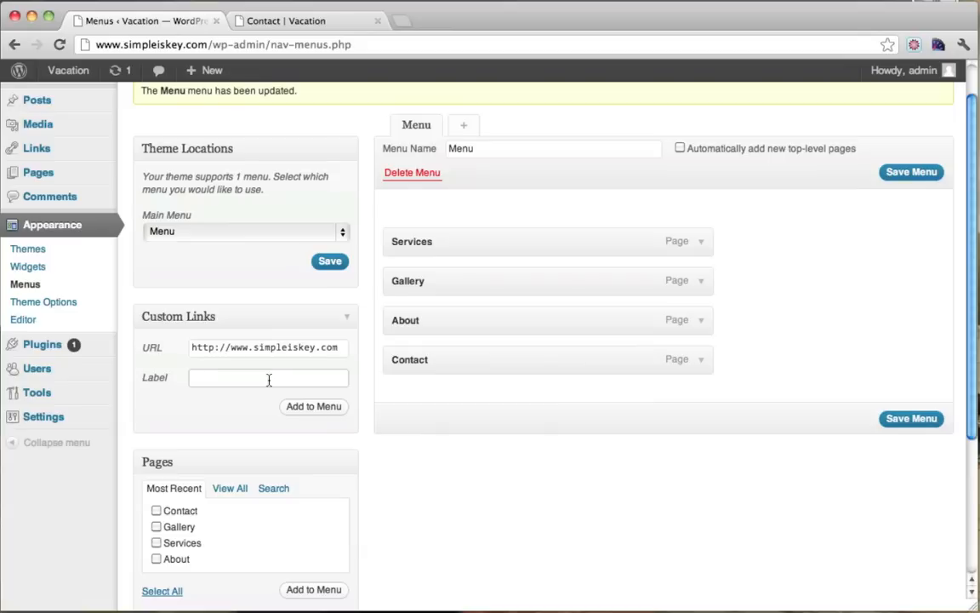
type("Home")
left_click(315, 407)
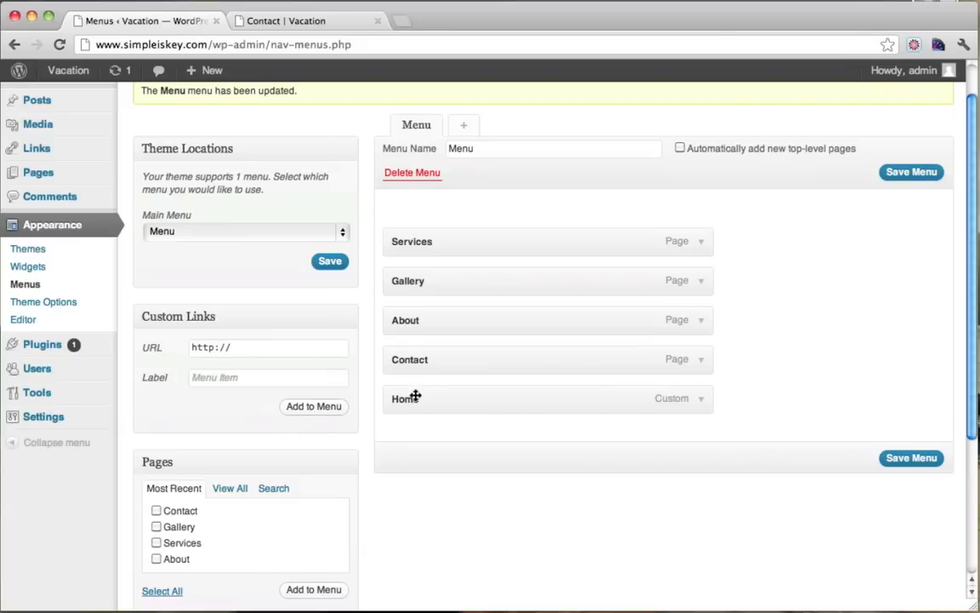
left_click_drag(415, 398, 410, 229)
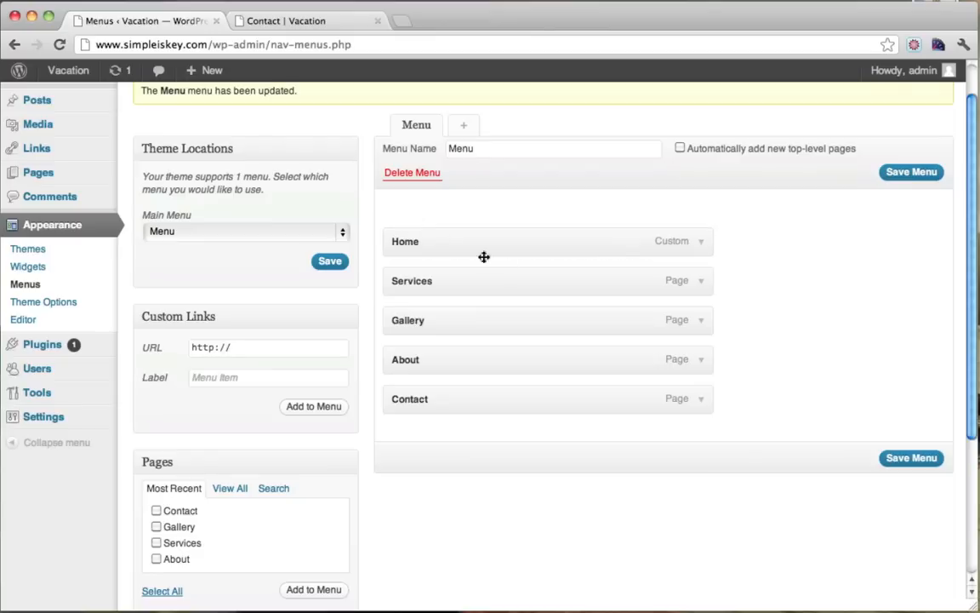
left_click(908, 460)
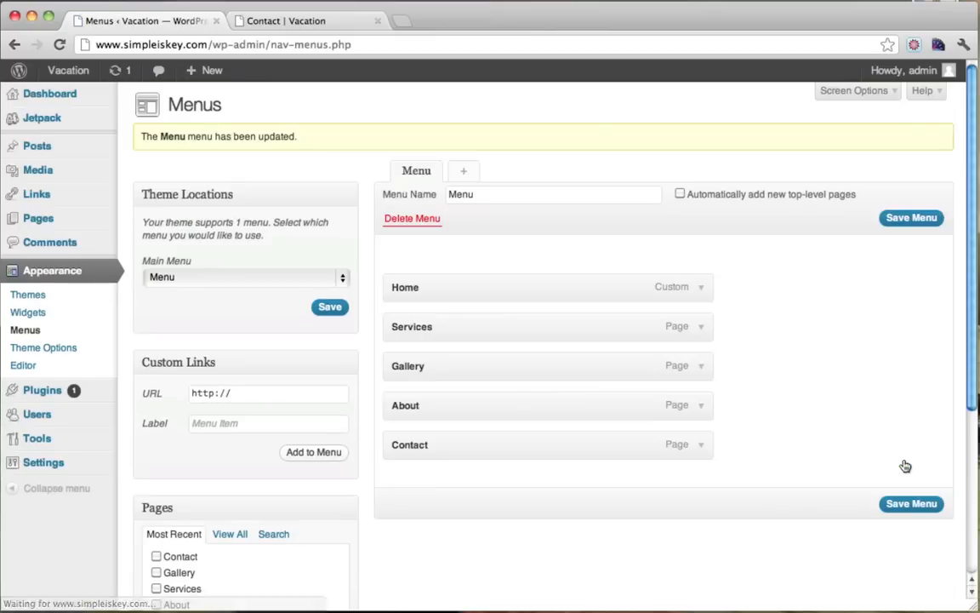
Reload the live site and follow the Services and Home links to verify the navigation
left_click(334, 19)
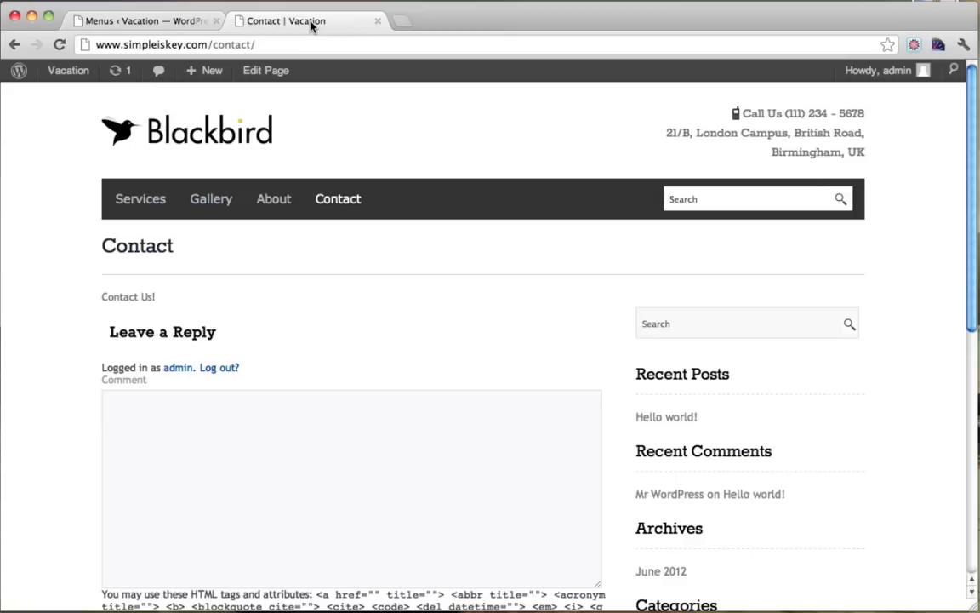
left_click(61, 45)
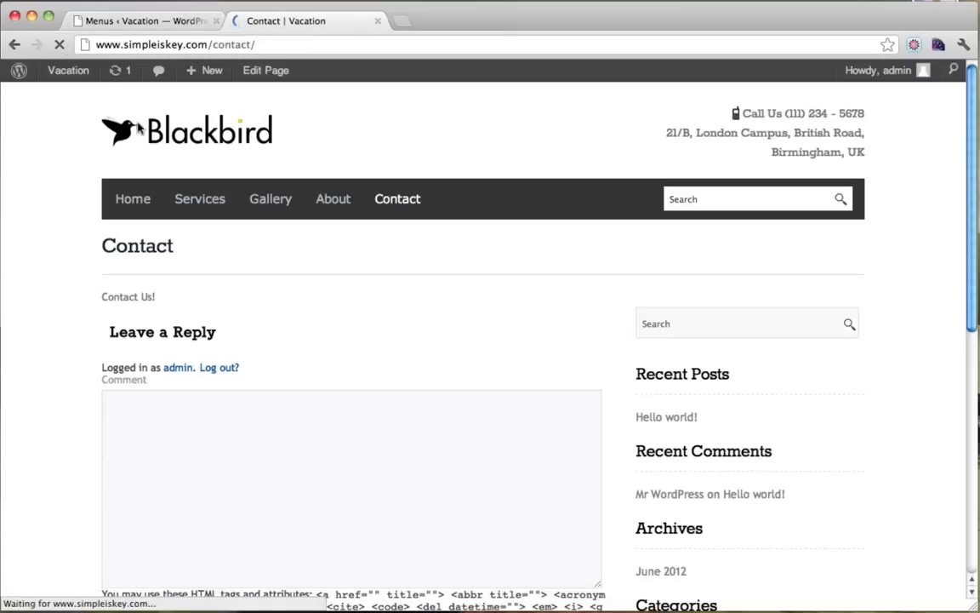
left_click(202, 207)
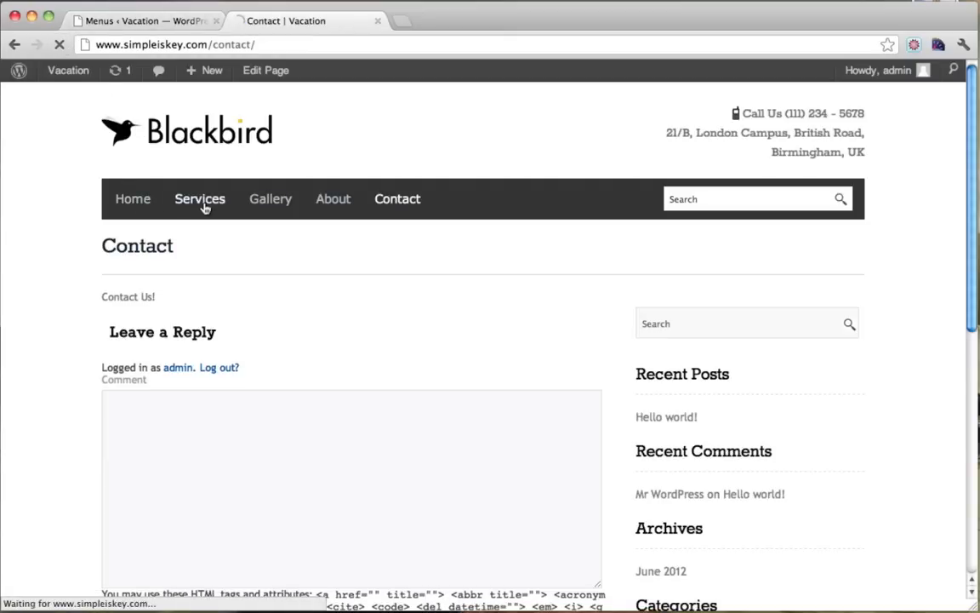
left_click(133, 204)
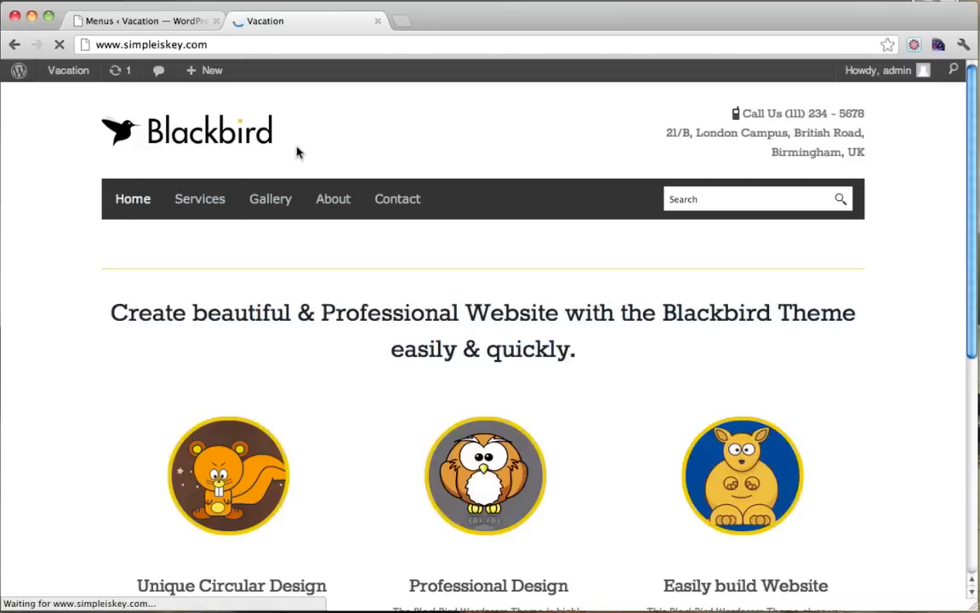
scroll(549, 306, "down", 5)
scroll(549, 306, "down", 3)
scroll(547, 309, "up", 10)
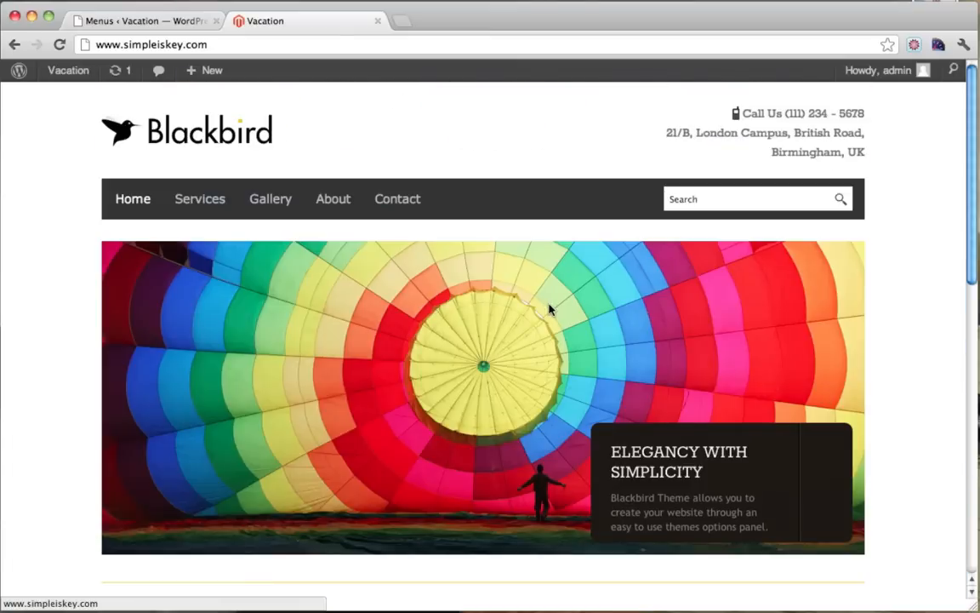
left_click(152, 25)
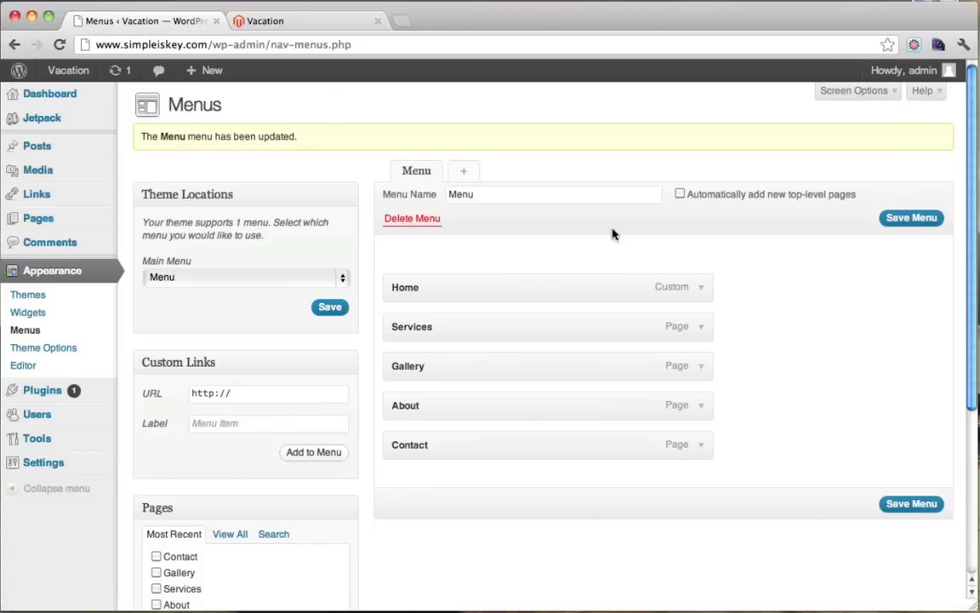
left_click(293, 23)
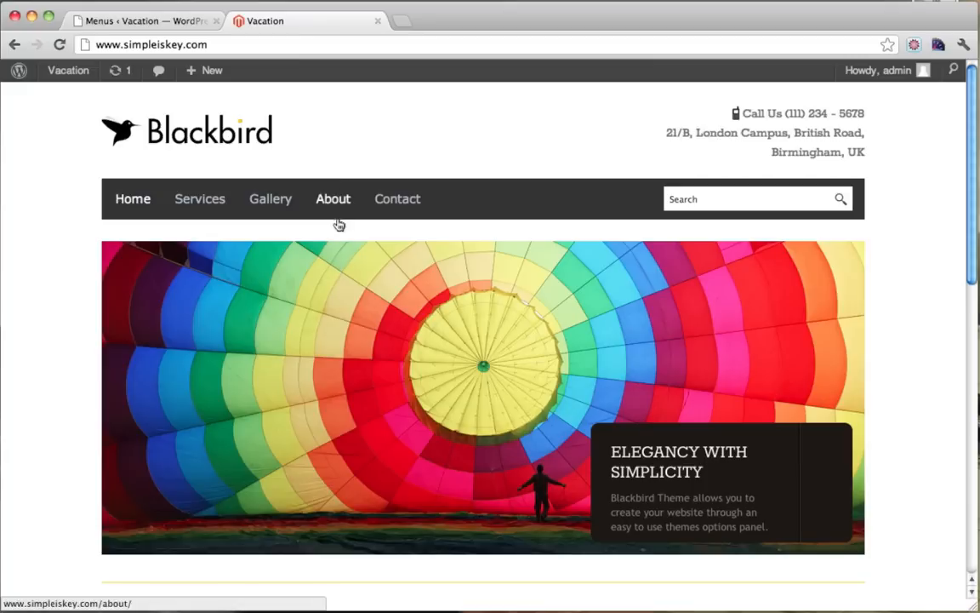
left_click(161, 25)
Nest an extra Contact item under Services as a submenu and save the menu
scroll(470, 256, "down", 3)
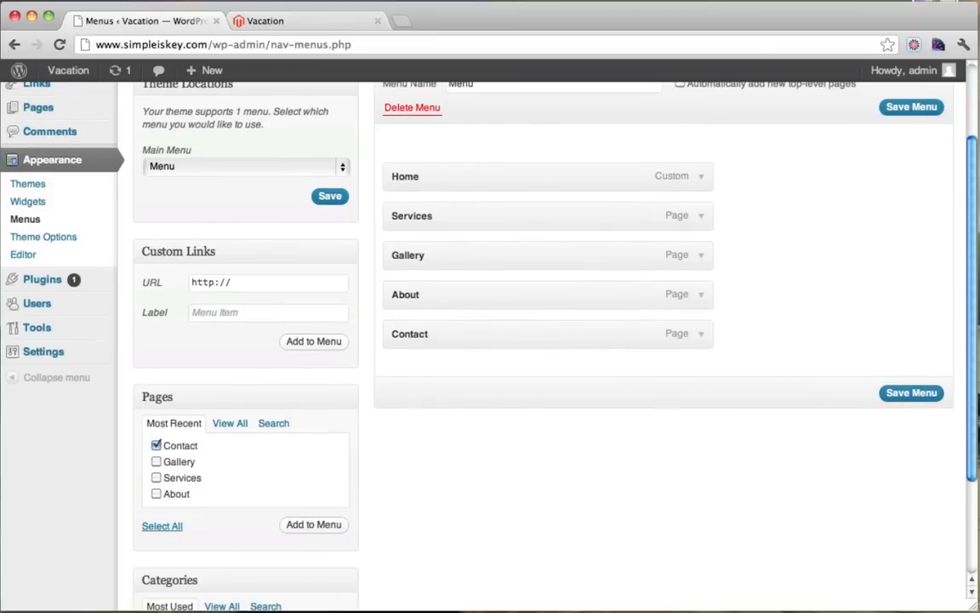
left_click(912, 393)
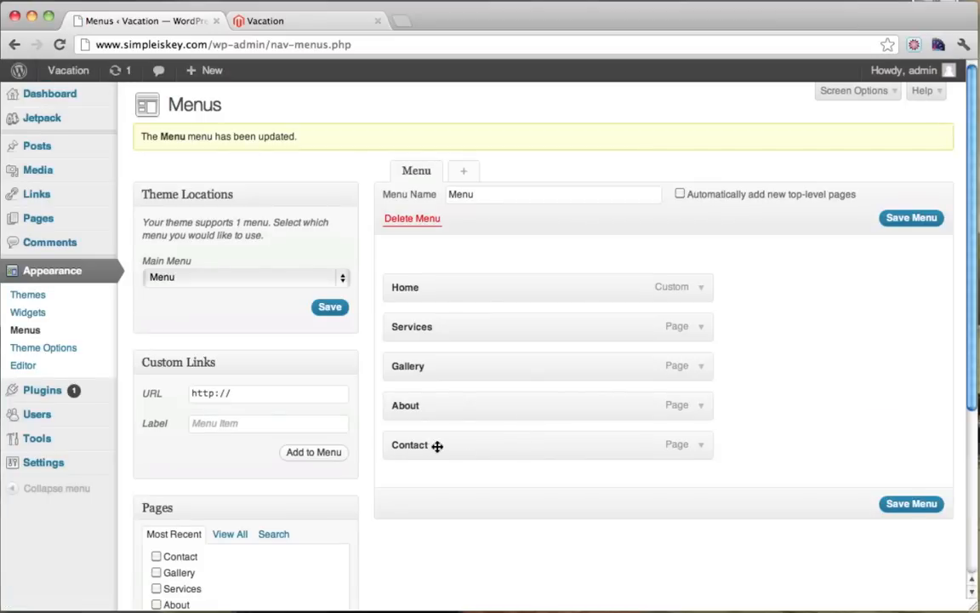
scroll(436, 446, "down", 3)
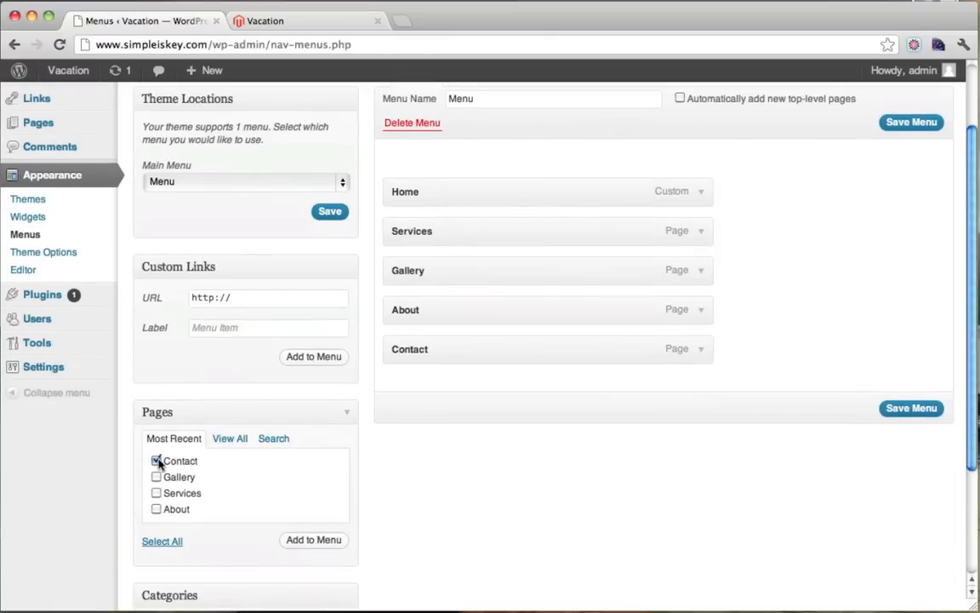
left_click(327, 543)
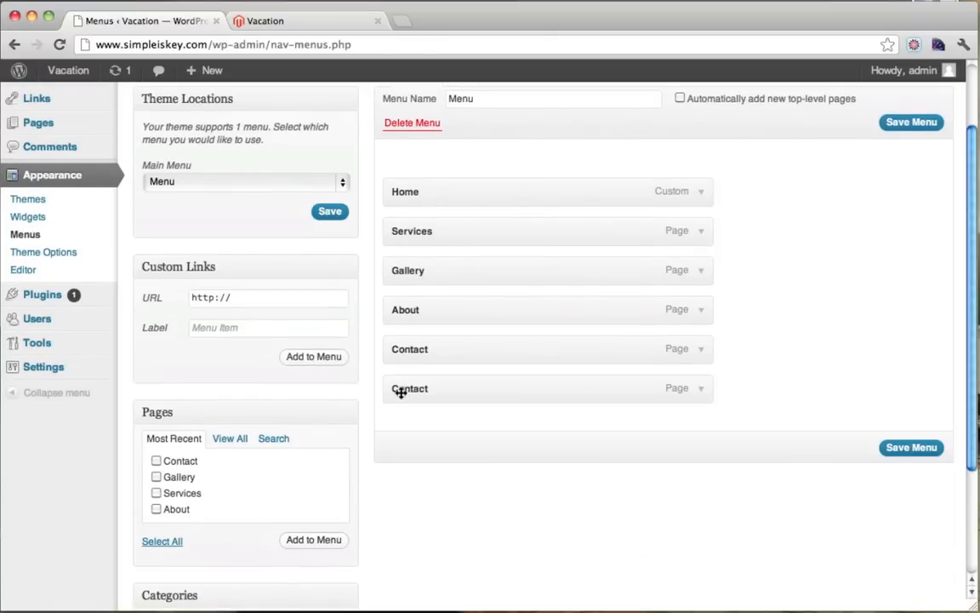
left_click_drag(401, 392, 430, 272)
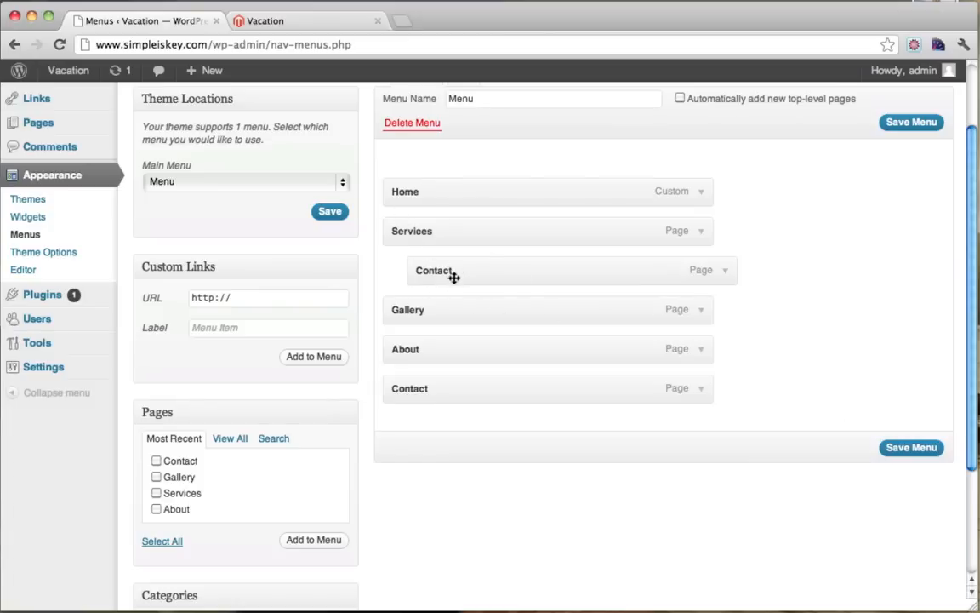
left_click(911, 447)
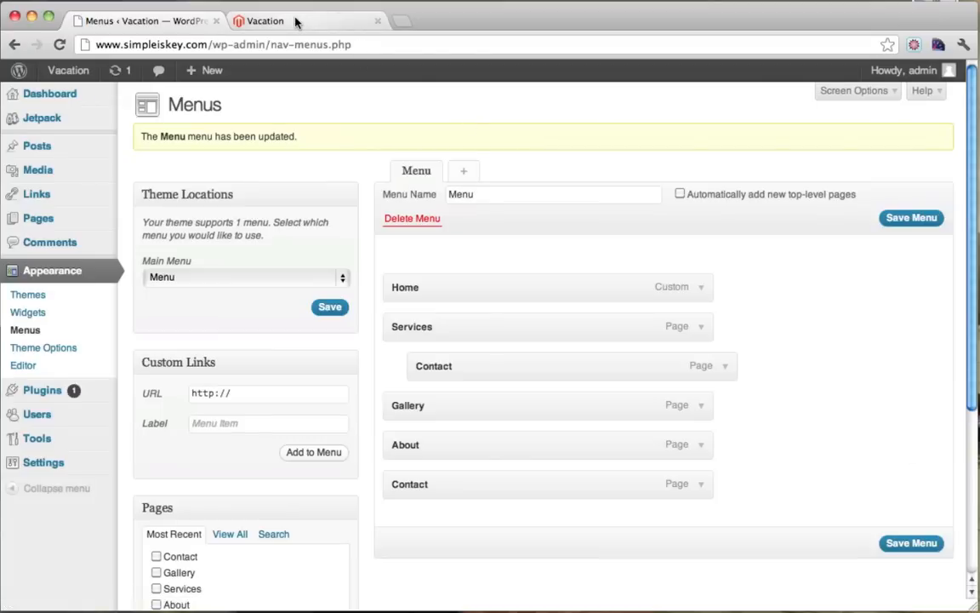
Preview the Contact submenu on the live site, then remove it and save the five-item menu
left_click(293, 21)
left_click(59, 43)
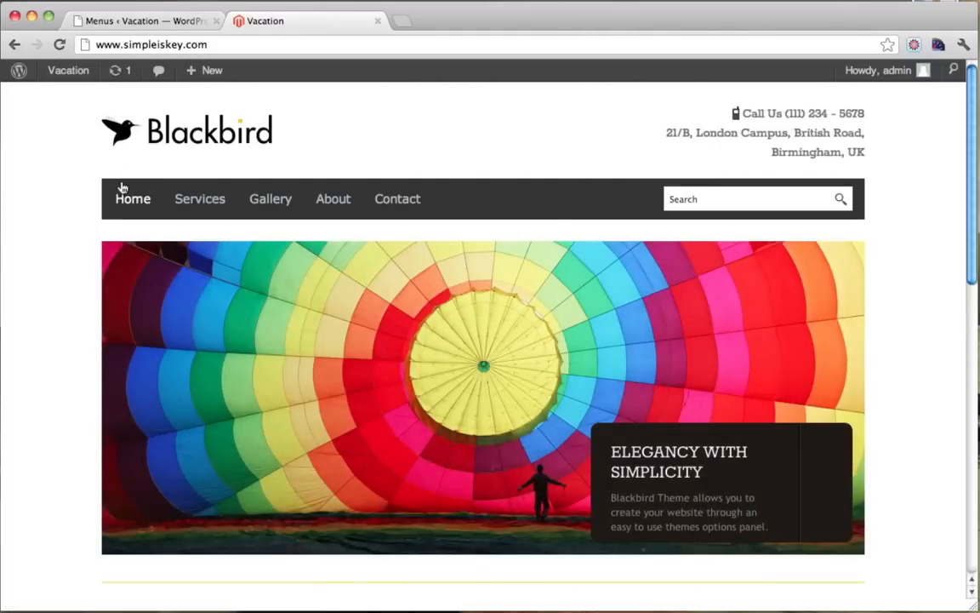
mouse_move(209, 201)
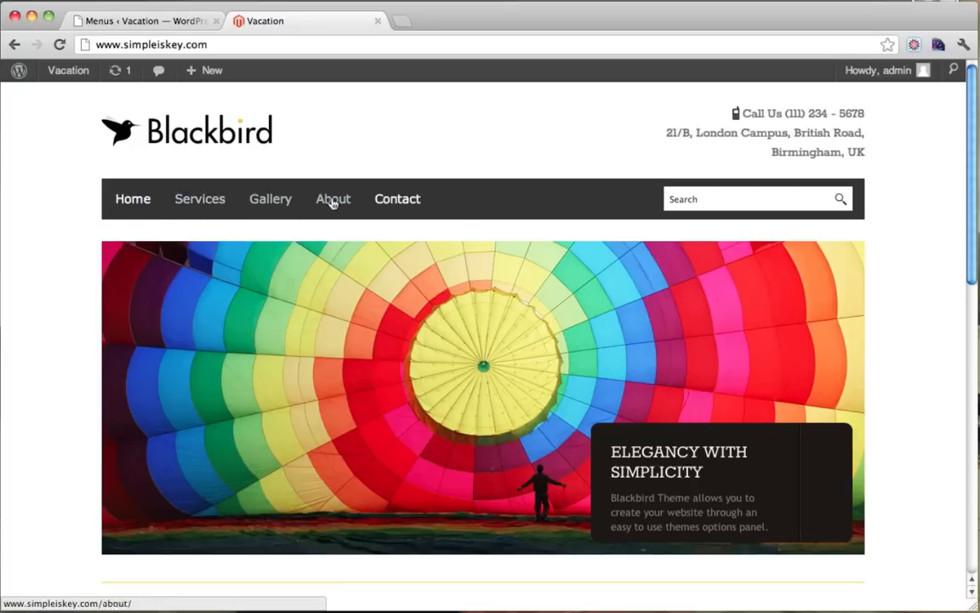
left_click(169, 26)
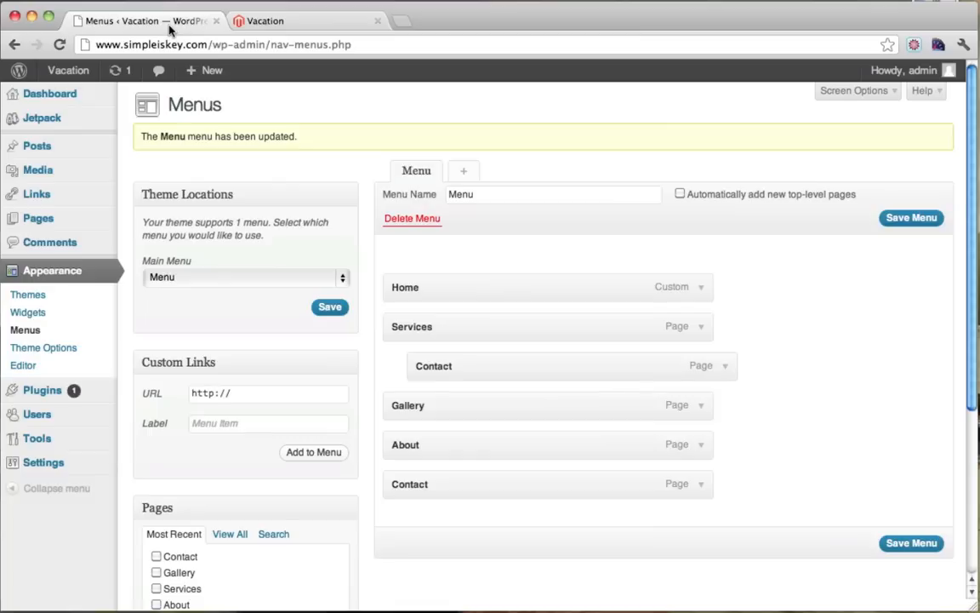
left_click(725, 366)
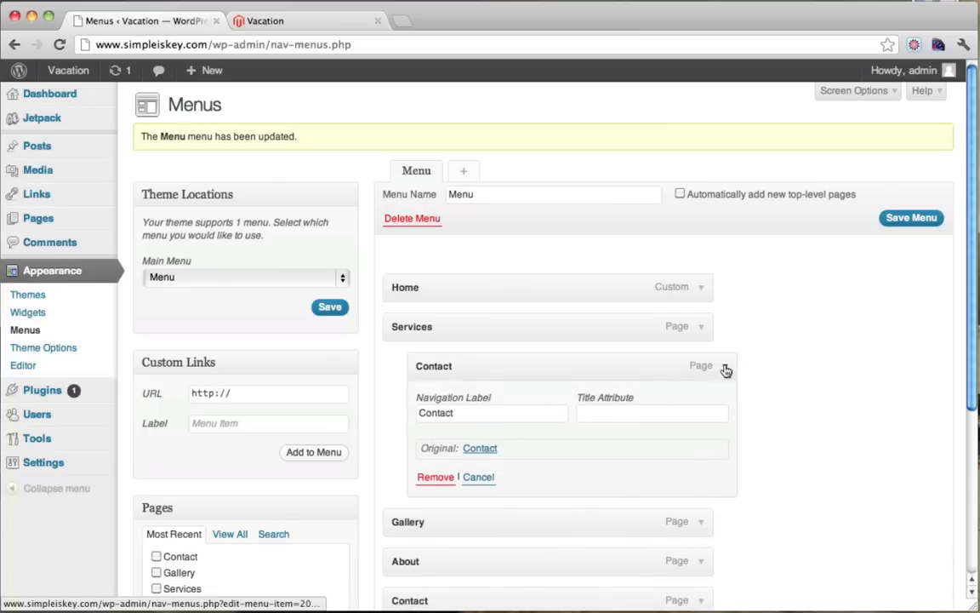
left_click(440, 479)
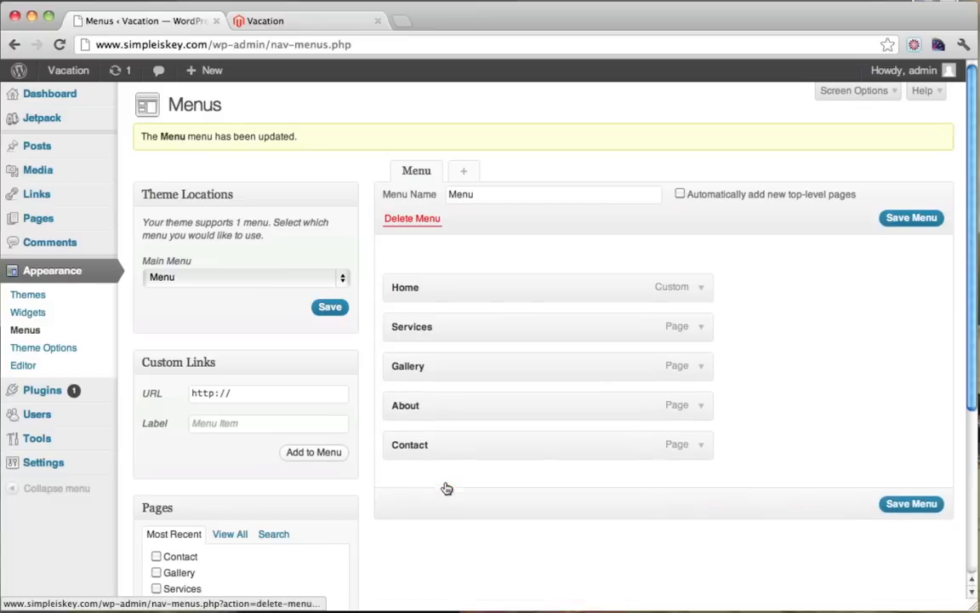
left_click(891, 503)
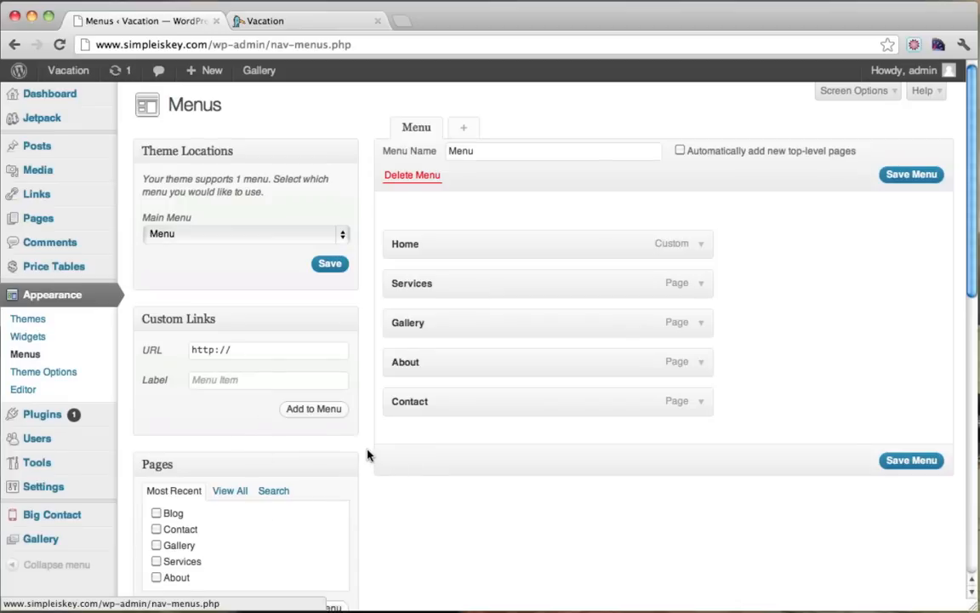
Open Settings > Permalinks and compare the Post name and Default example URLs, keeping /%postname%/
scroll(309, 439, "down", 1)
scroll(308, 439, "up", 1)
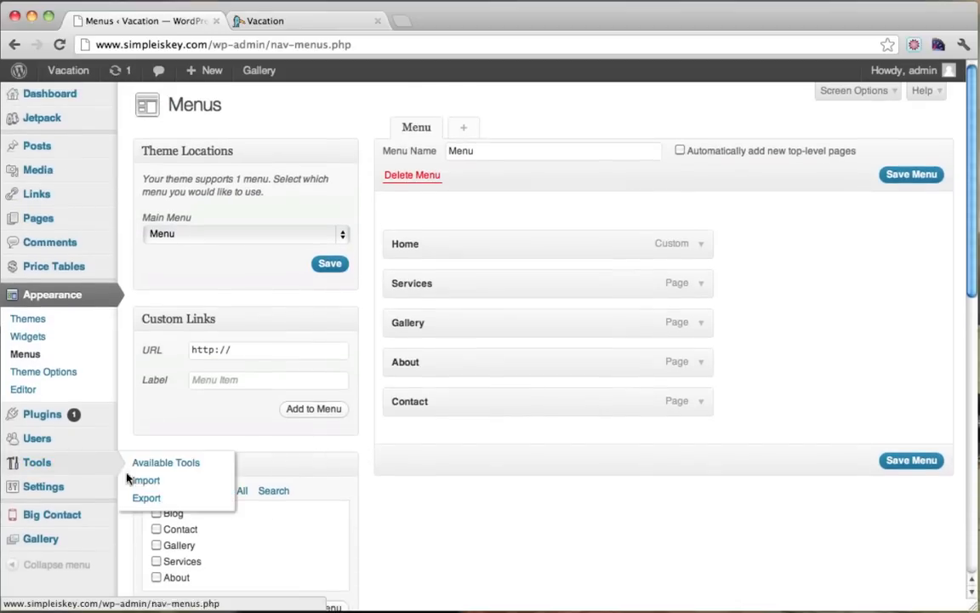
mouse_move(70, 495)
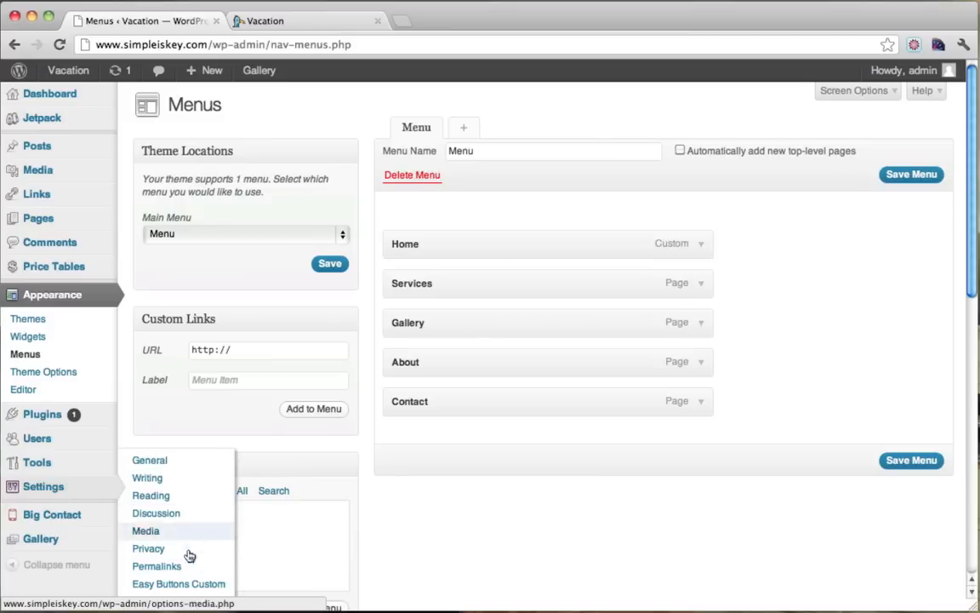
left_click(170, 567)
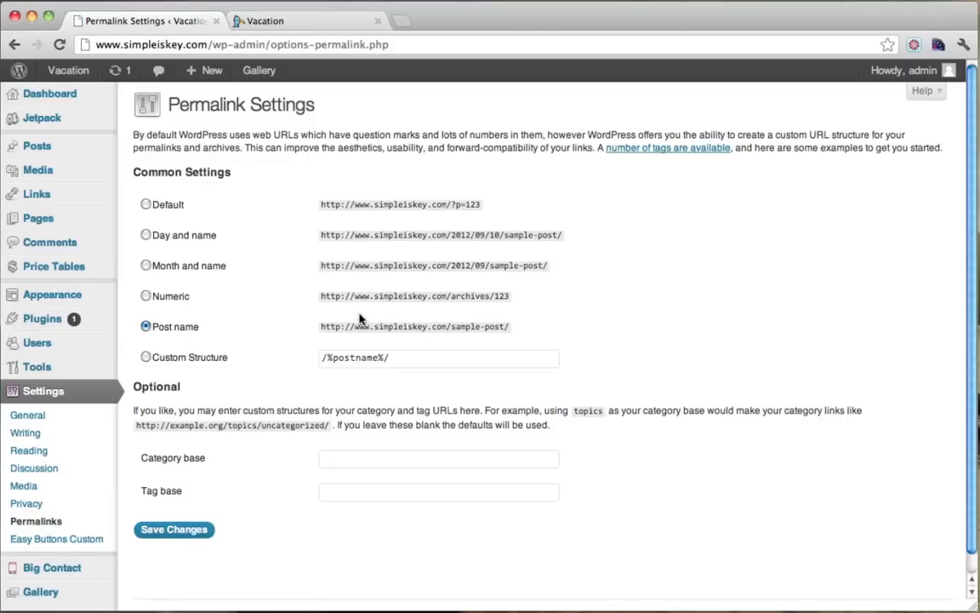
left_click_drag(323, 330, 457, 330)
left_click(503, 330)
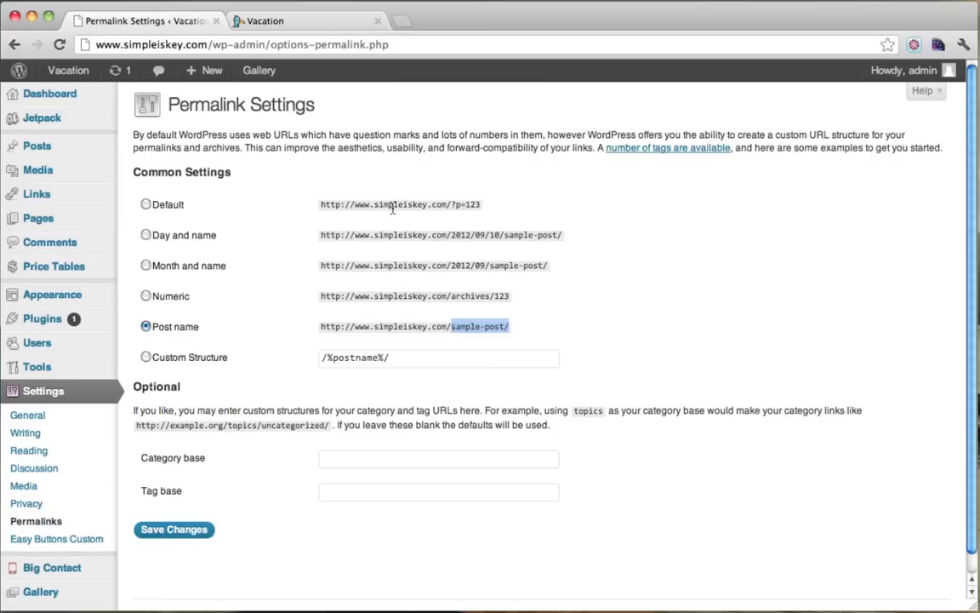
left_click_drag(354, 209, 457, 203)
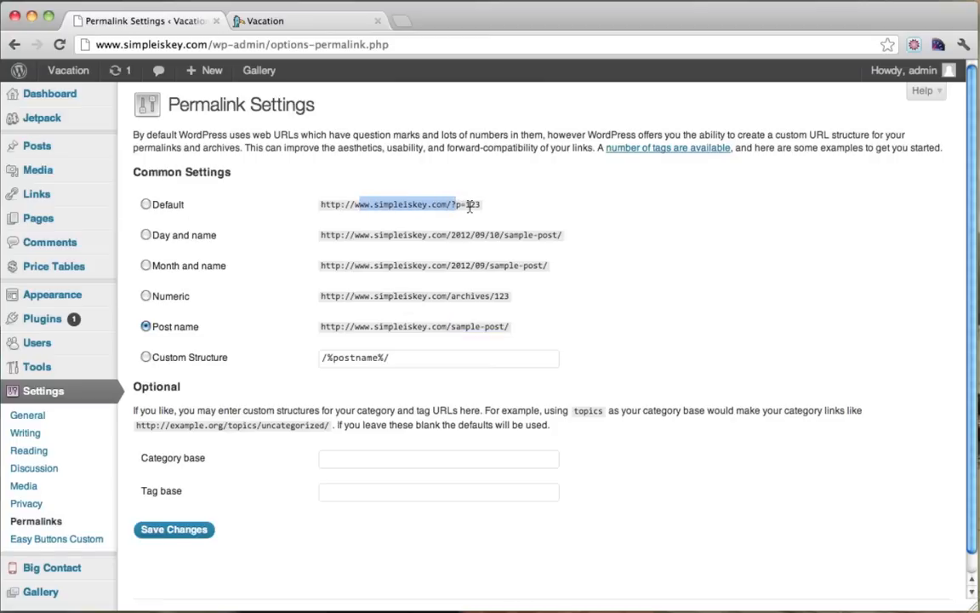
left_click(467, 207)
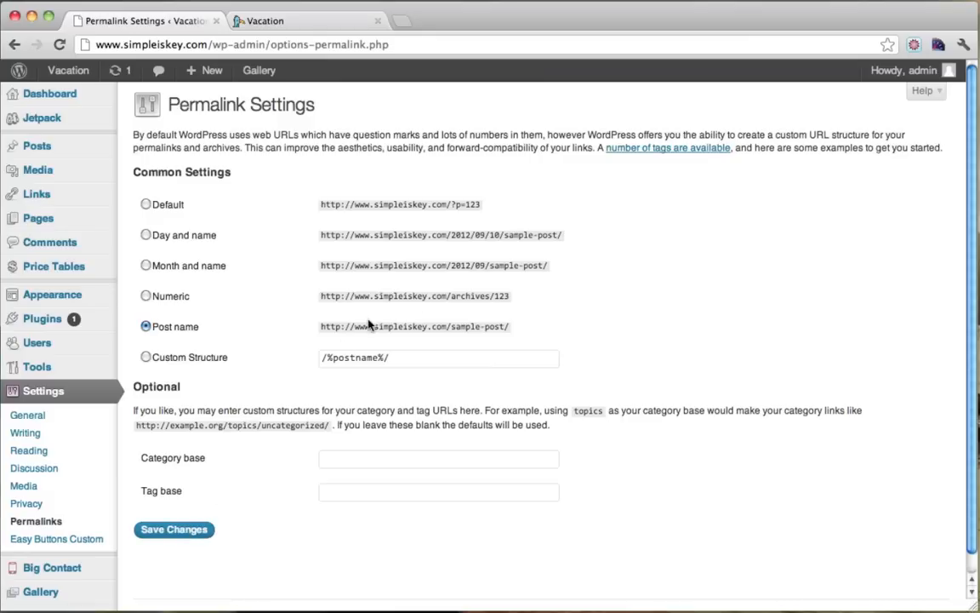
Compare the Post name and Default example addresses, then save the /%postname%/ permalink structure
left_click_drag(322, 330, 514, 330)
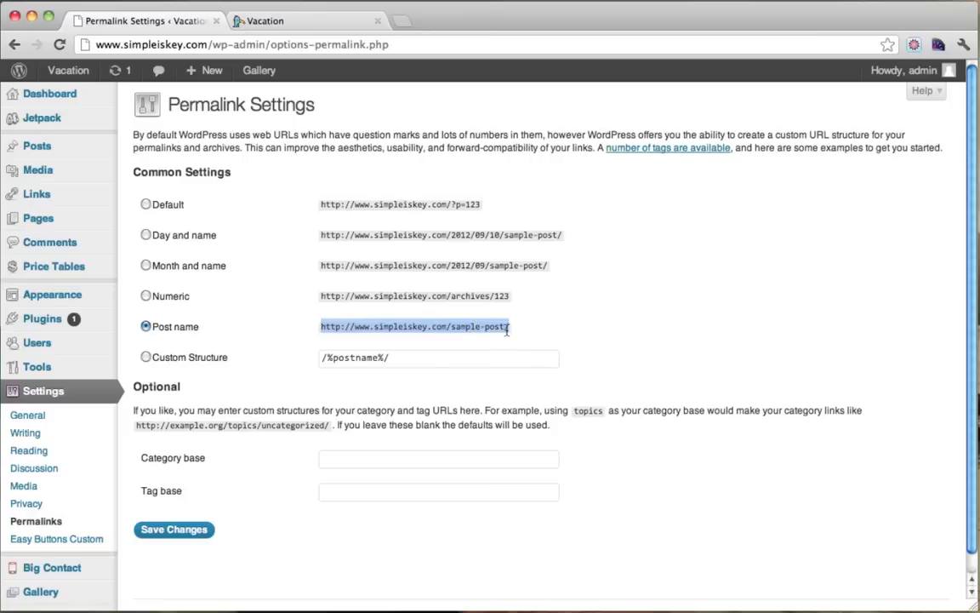
left_click(498, 330)
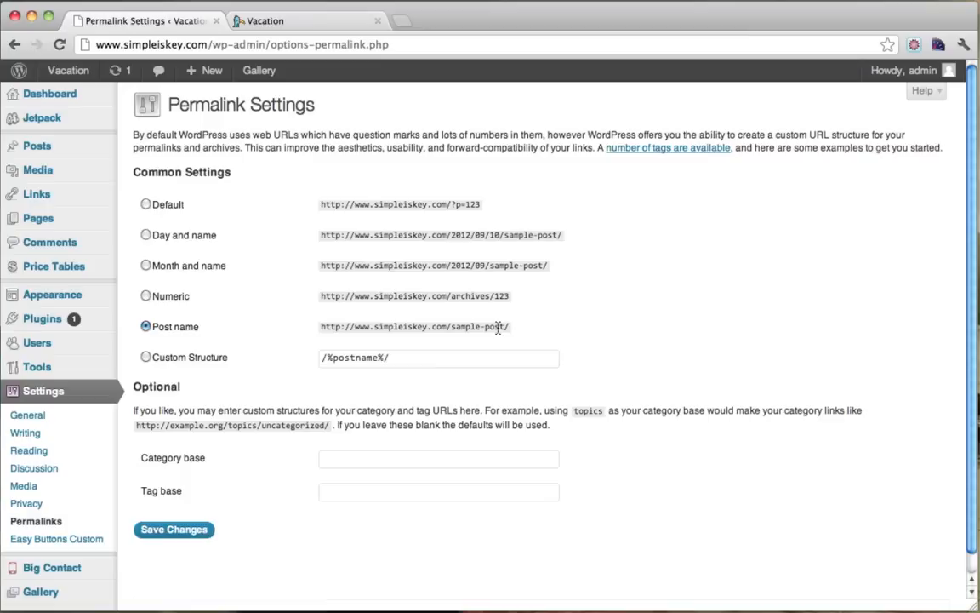
mouse_move(448, 206)
left_mouse_down()
mouse_move(480, 206)
mouse_move(465, 205)
left_mouse_up()
left_click(473, 206)
left_click(172, 530)
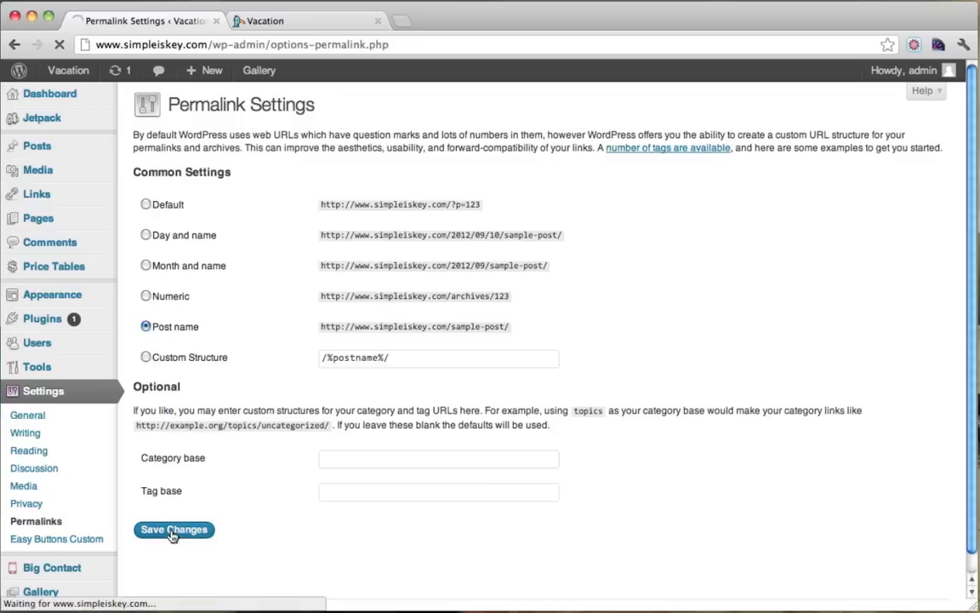
Open the five-item Home/Services/Gallery/About/Contact menu, check the live Vacation site, and return to the admin
mouse_move(83, 299)
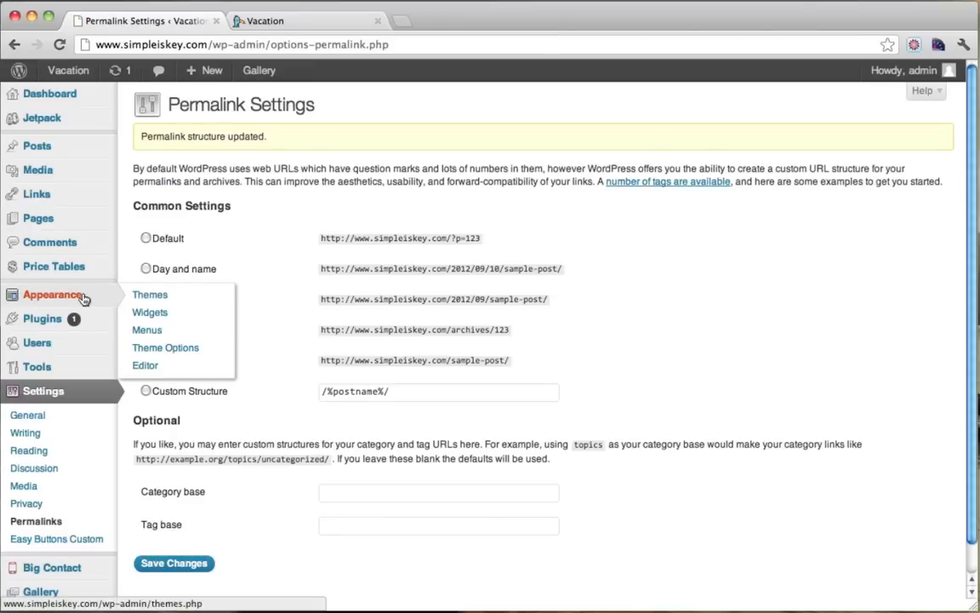
left_click(146, 331)
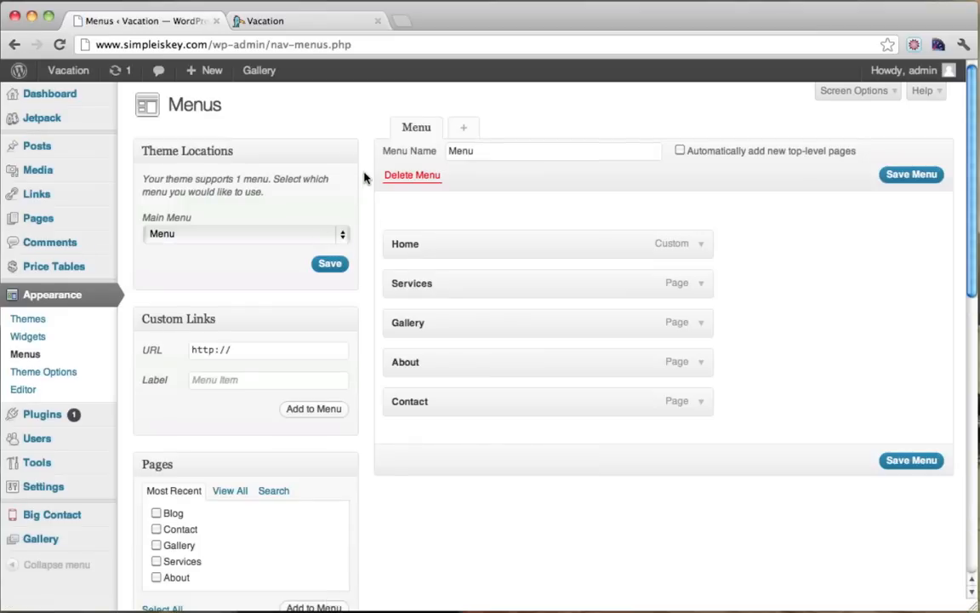
left_click(284, 19)
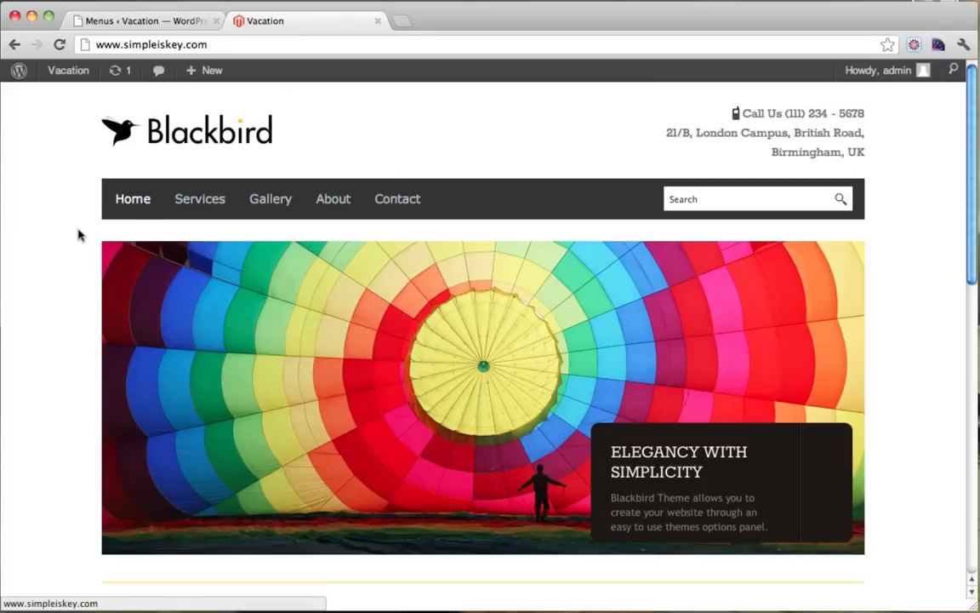
scroll(93, 311, "down", 8)
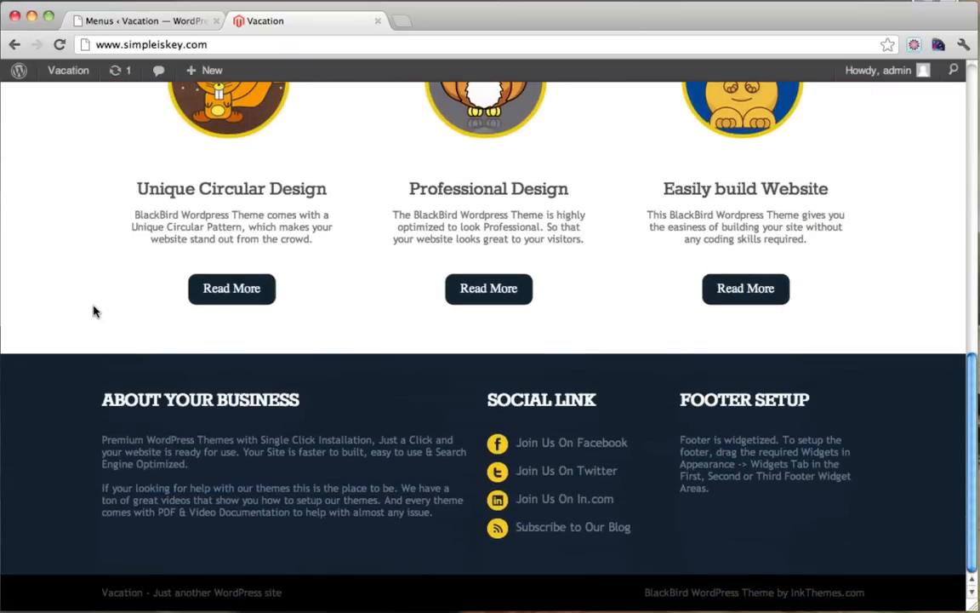
scroll(94, 310, "up", 10)
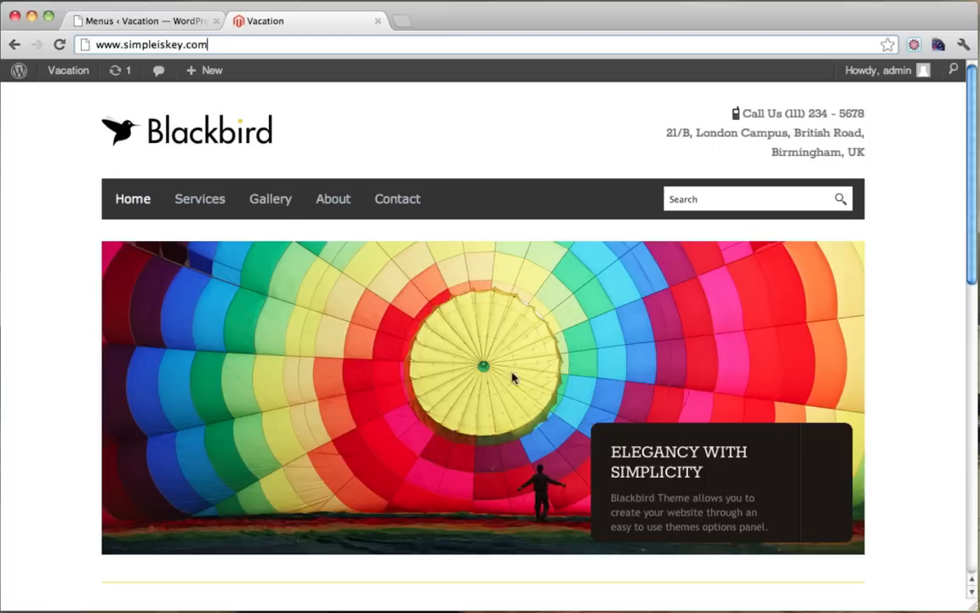
left_click(155, 24)
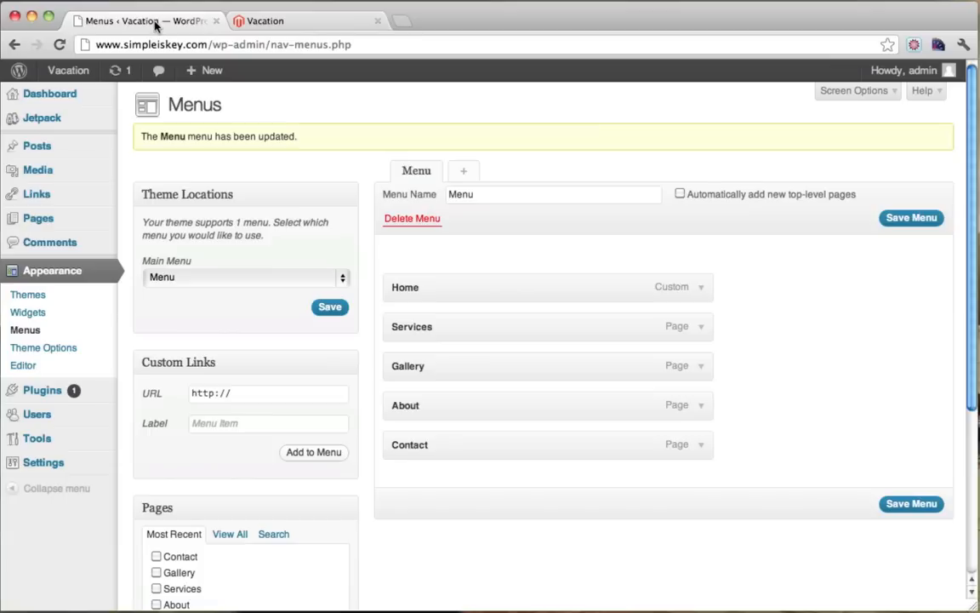
left_click(66, 275)
Open the BlackBird Theme Options on the Home Top Feature section
left_click(60, 98)
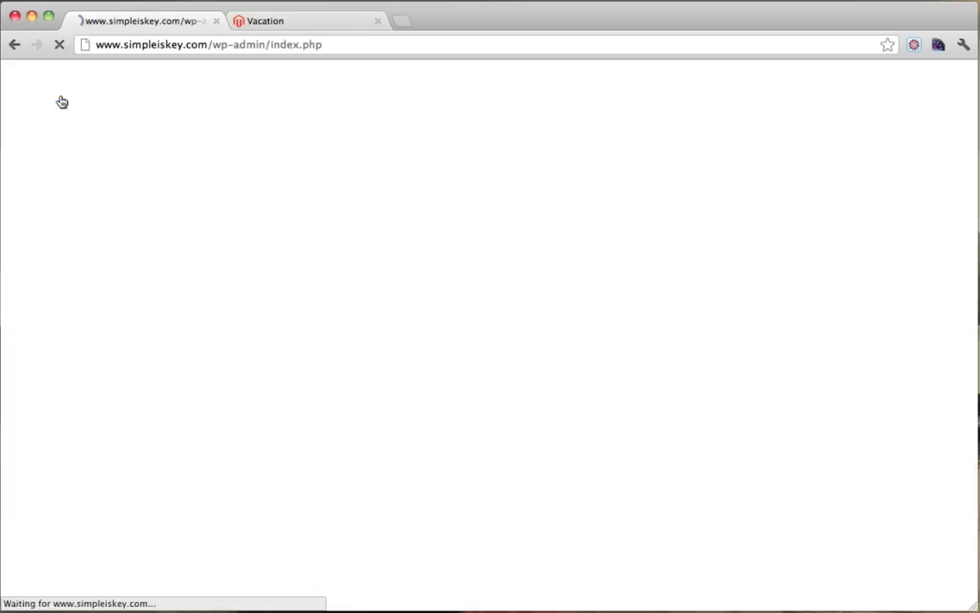
mouse_move(72, 317)
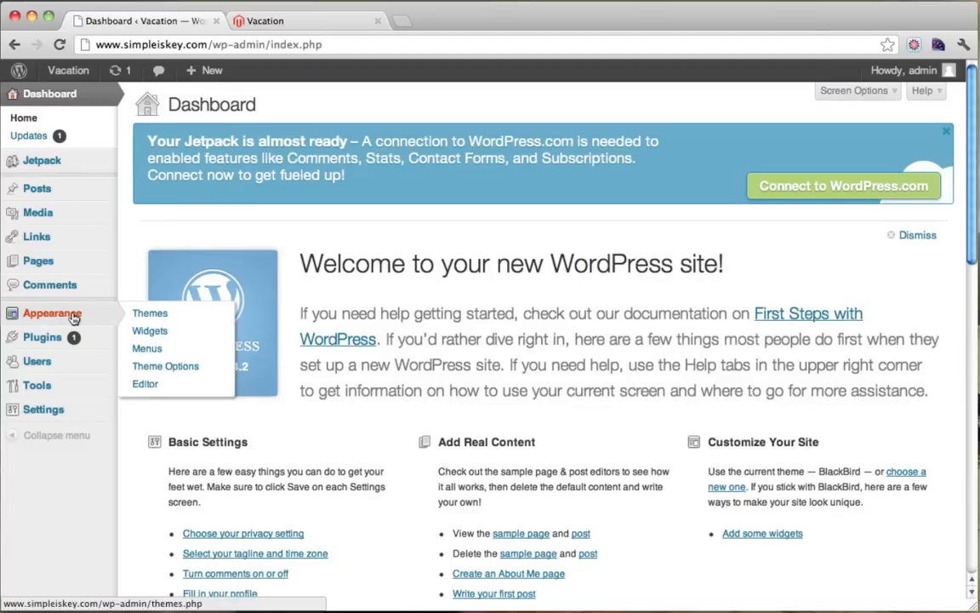
left_click(177, 371)
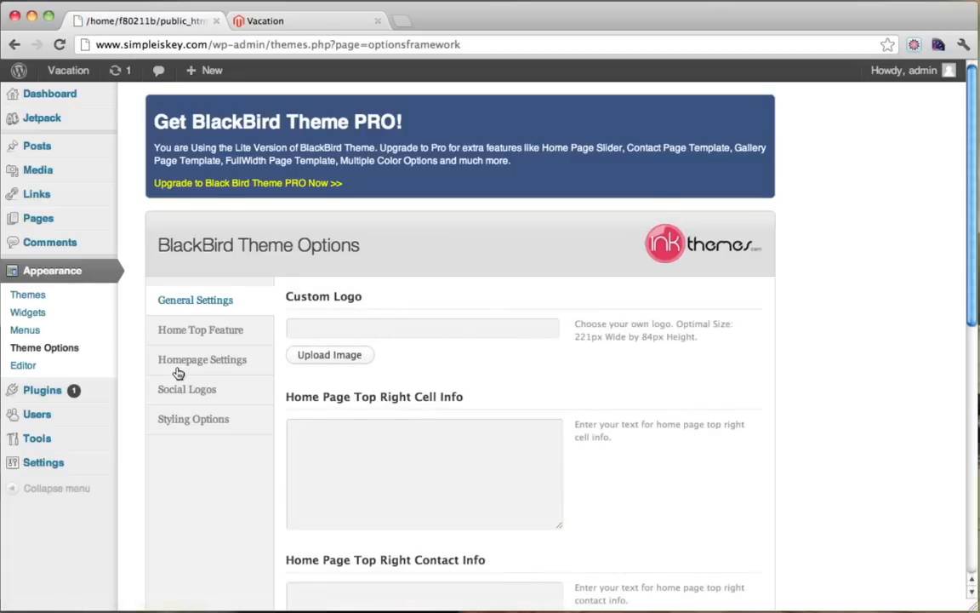
scroll(360, 267, "down", 1)
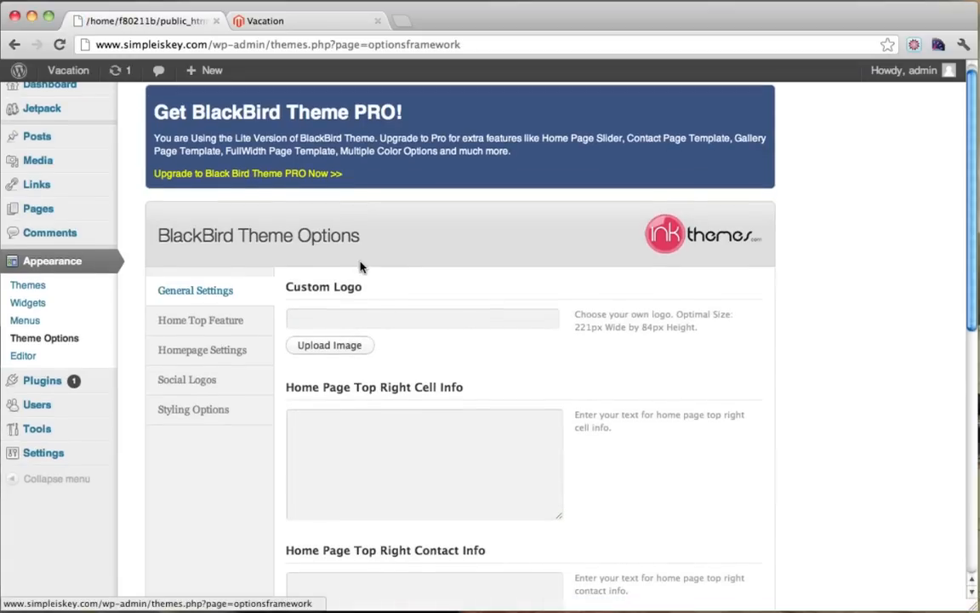
left_click(212, 329)
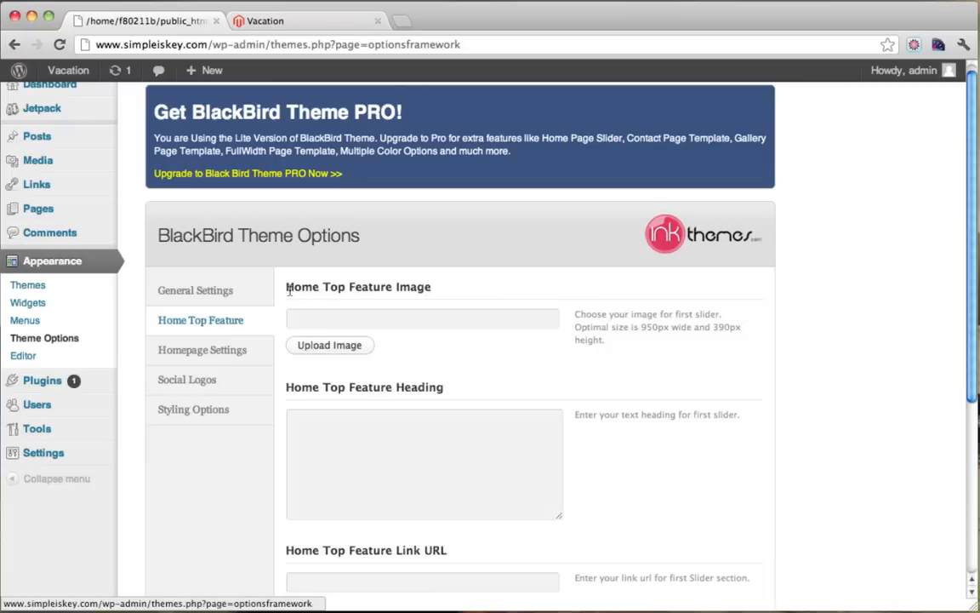
Review the Home Top Feature Image field and its recommended 950px by 390px size
left_click_drag(295, 290, 441, 287)
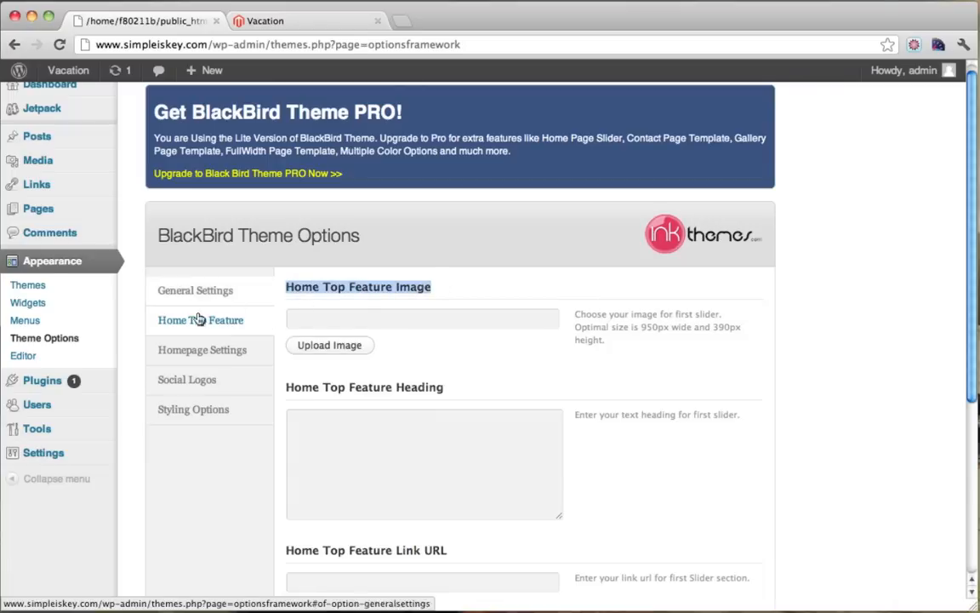
scroll(477, 290, "down", 1)
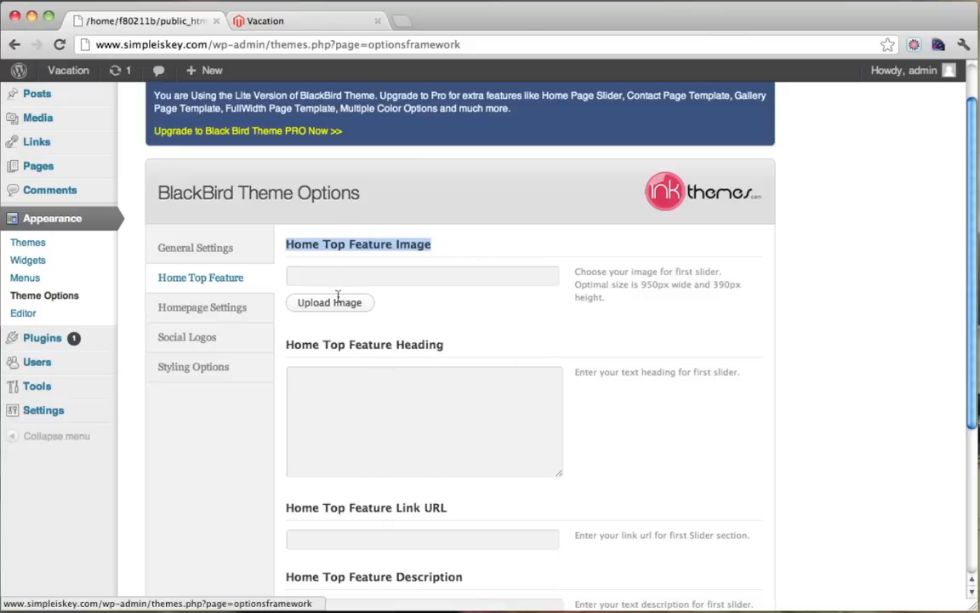
left_click(393, 278)
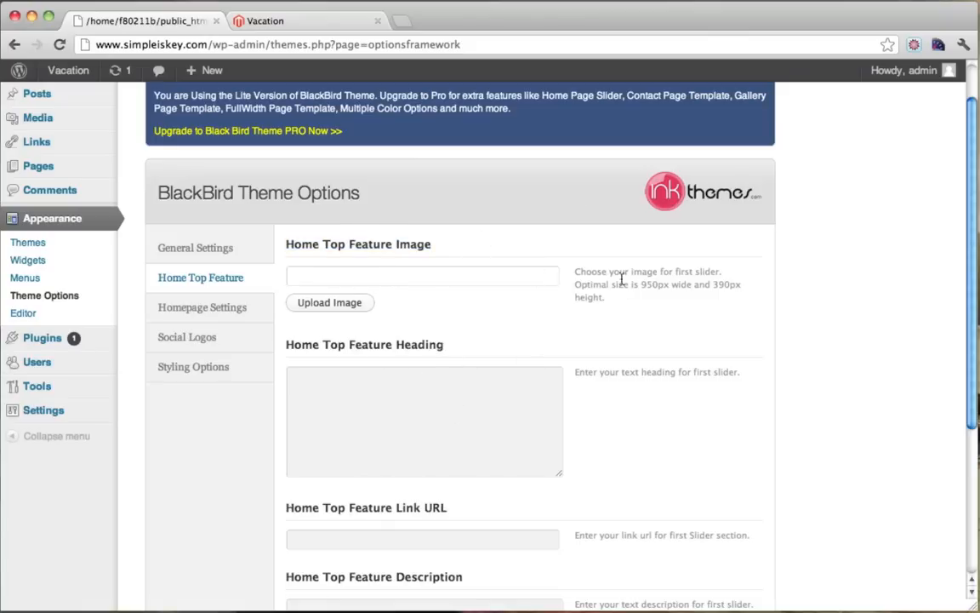
left_click_drag(576, 271, 661, 287)
left_click(651, 286)
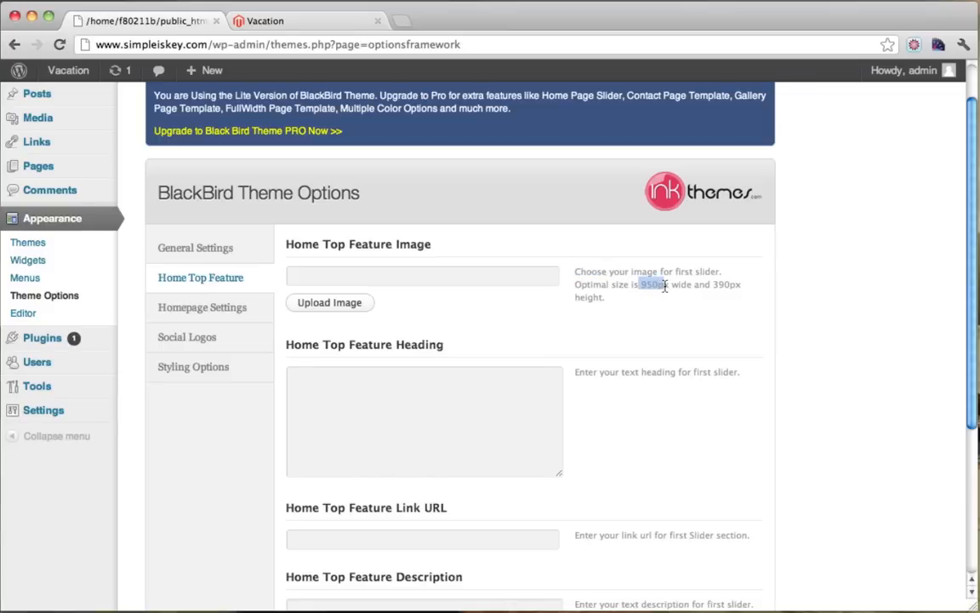
left_click_drag(713, 285, 718, 295)
left_click(716, 298)
left_click_drag(641, 284, 737, 287)
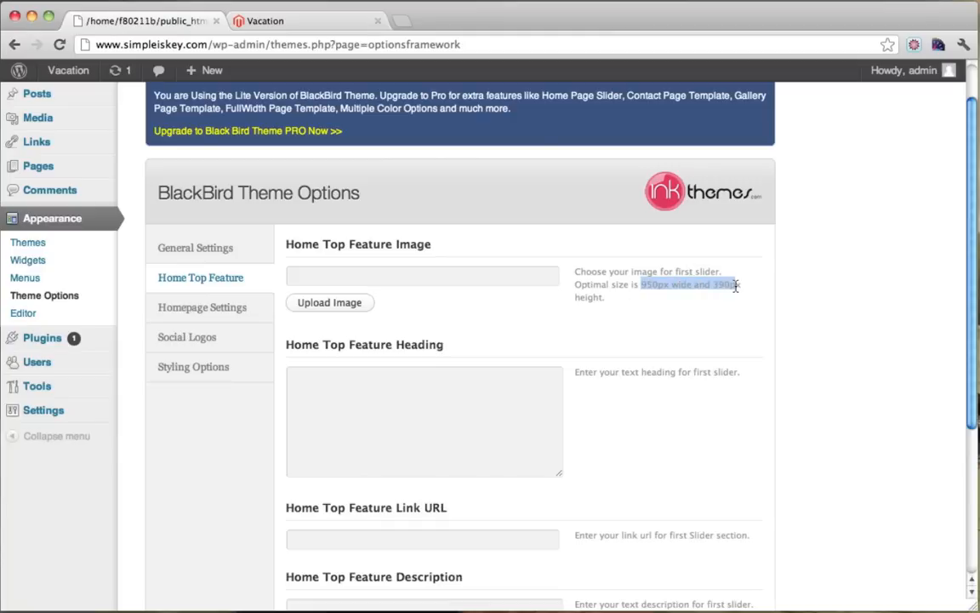
left_click(647, 295)
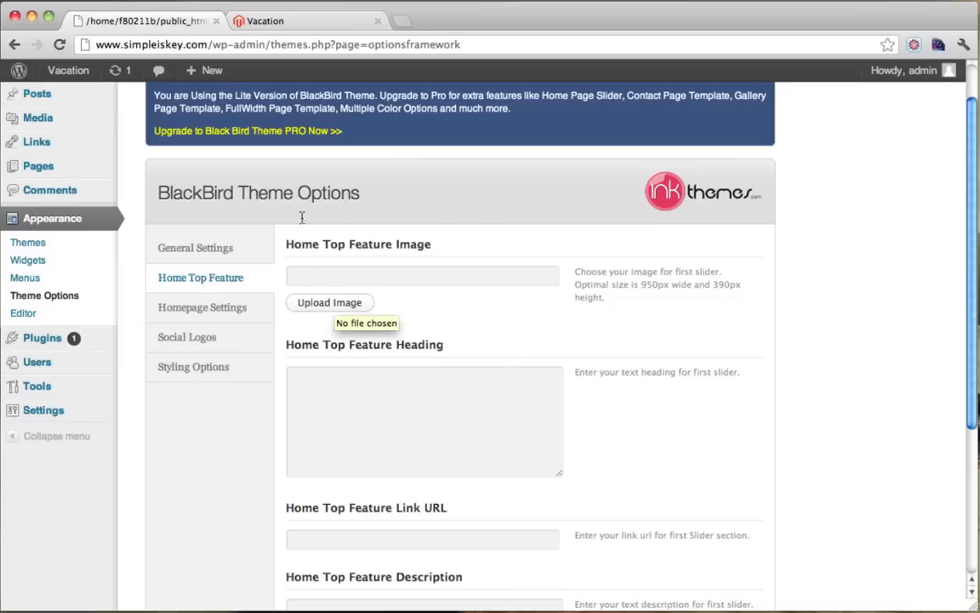
Choose the Amazing beach wallpaper image from the Gallery folder as the slider picture
left_click(339, 303)
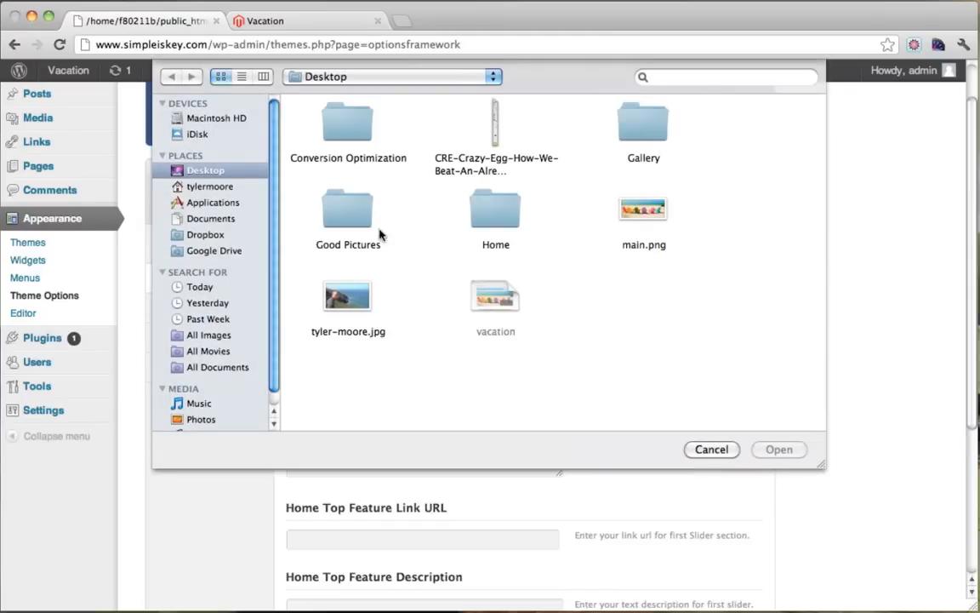
double_click(297, 198)
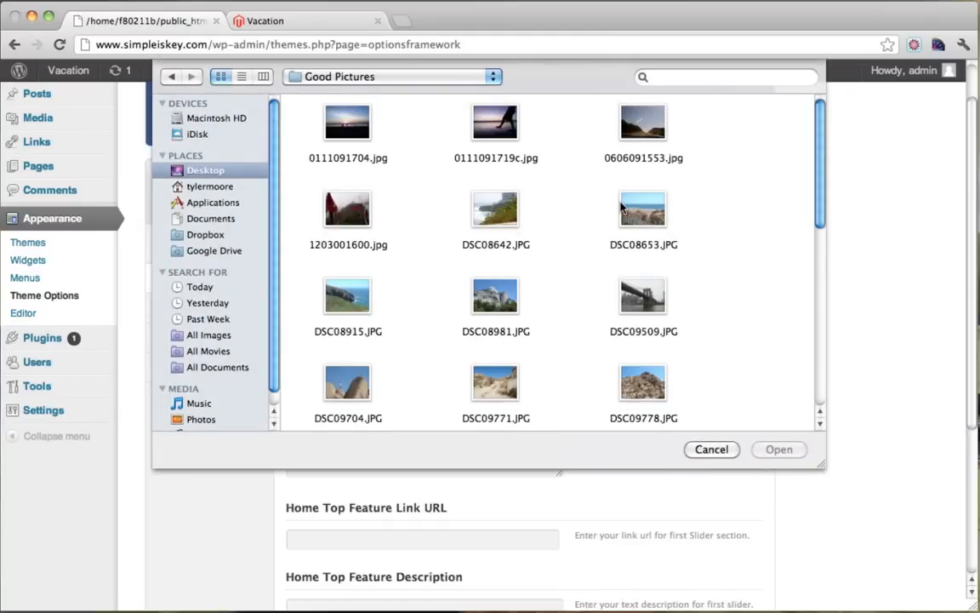
scroll(584, 198, "down", 5)
scroll(443, 171, "up", 5)
left_click(356, 77)
left_click(357, 93)
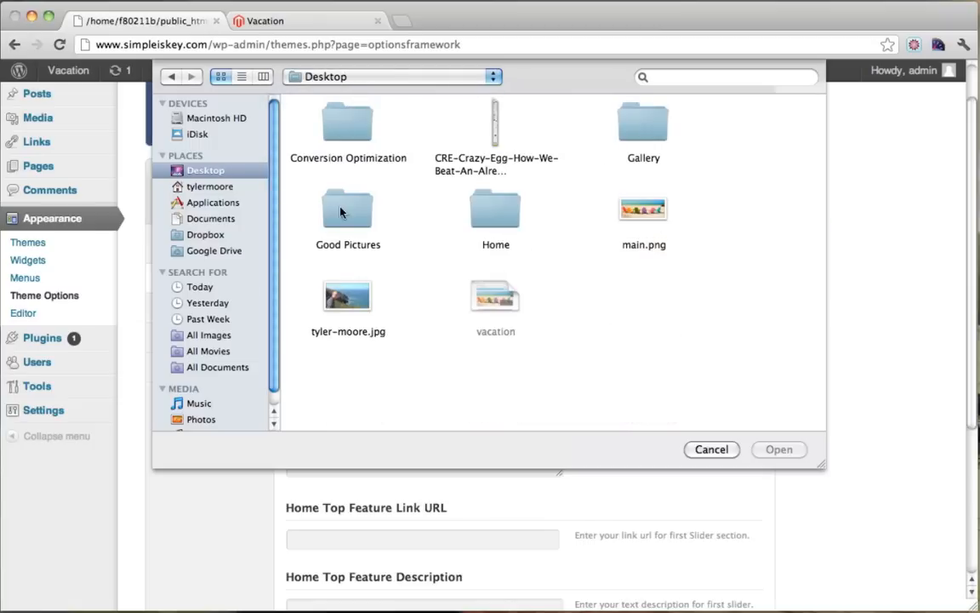
double_click(648, 124)
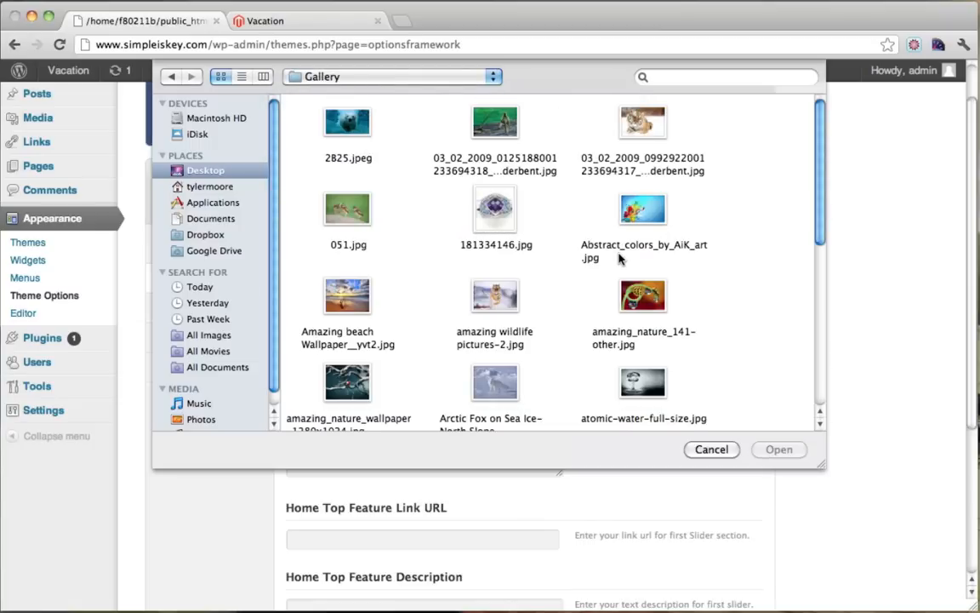
scroll(619, 258, "down", 3)
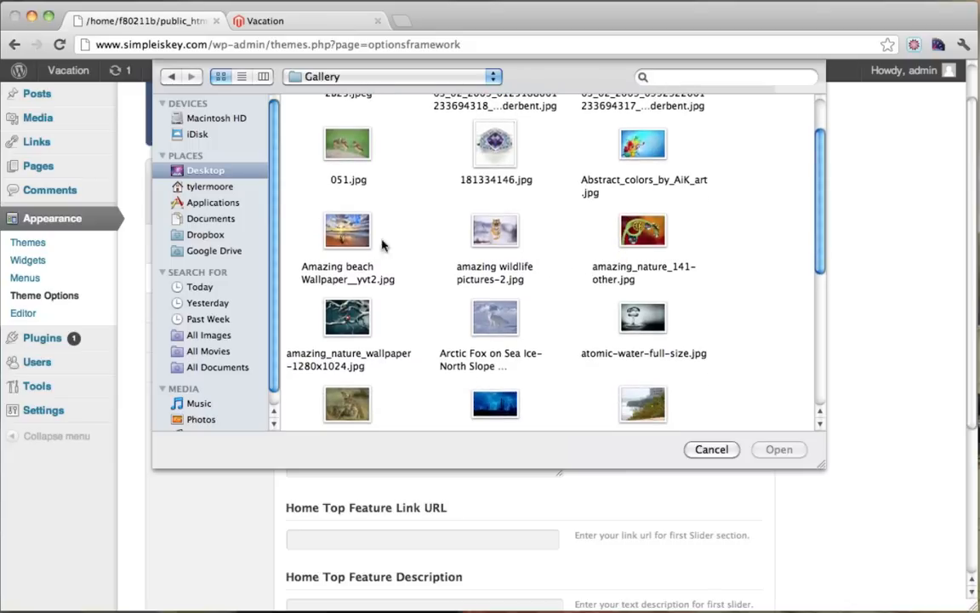
left_click(338, 236)
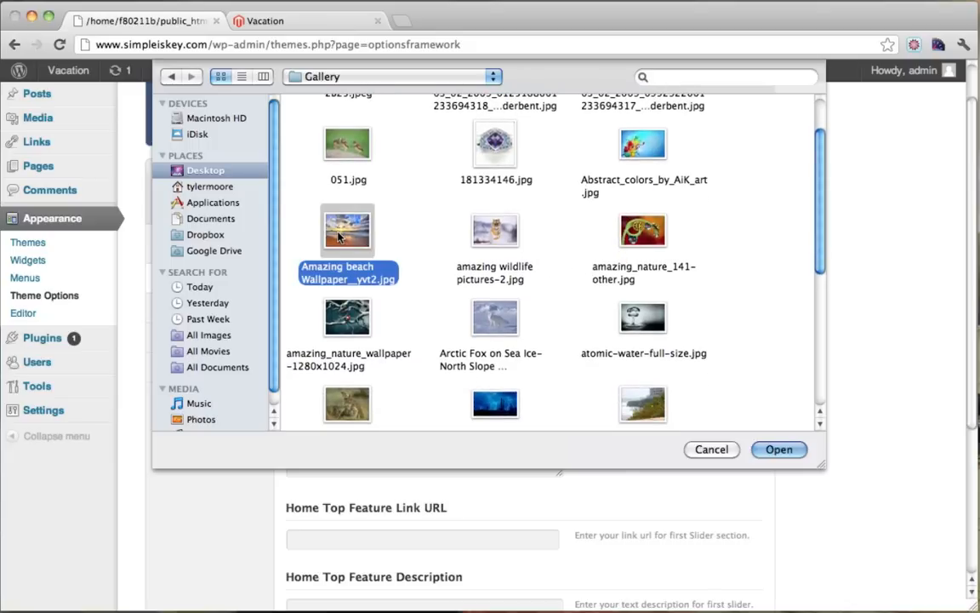
left_click(779, 449)
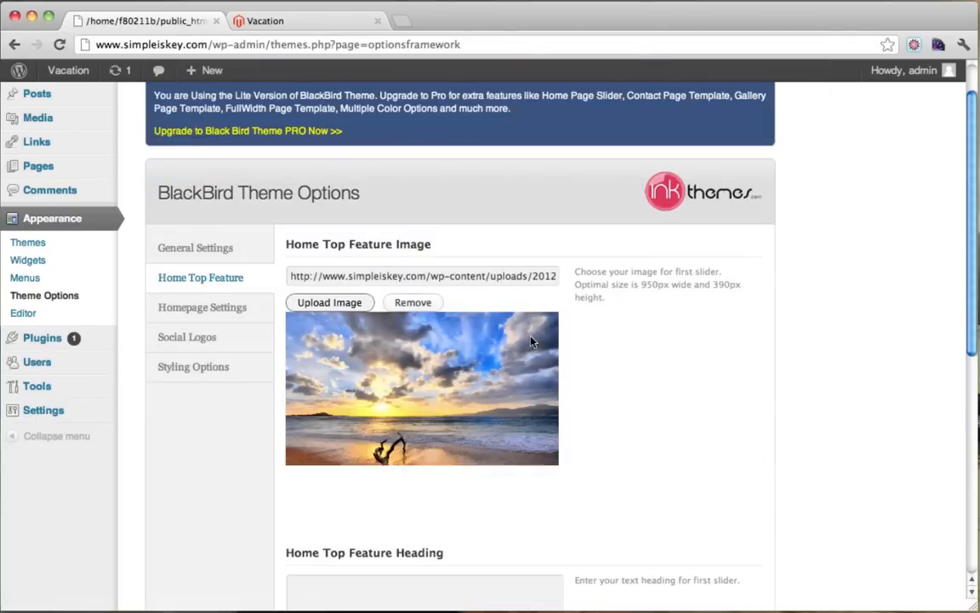
Save the slider image setting and reload the Vacation homepage to see the beach slider
scroll(676, 341, "down", 10)
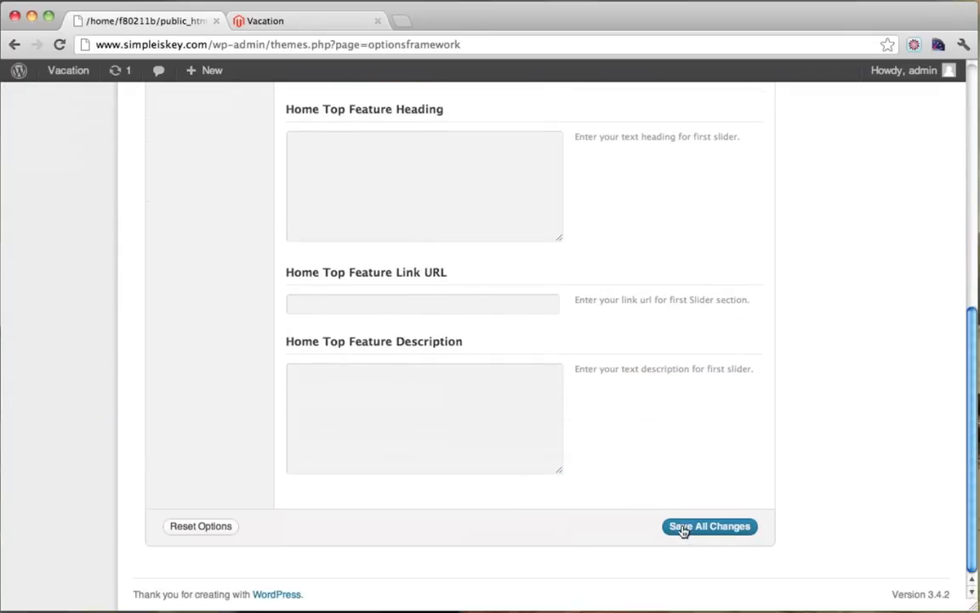
left_click(683, 527)
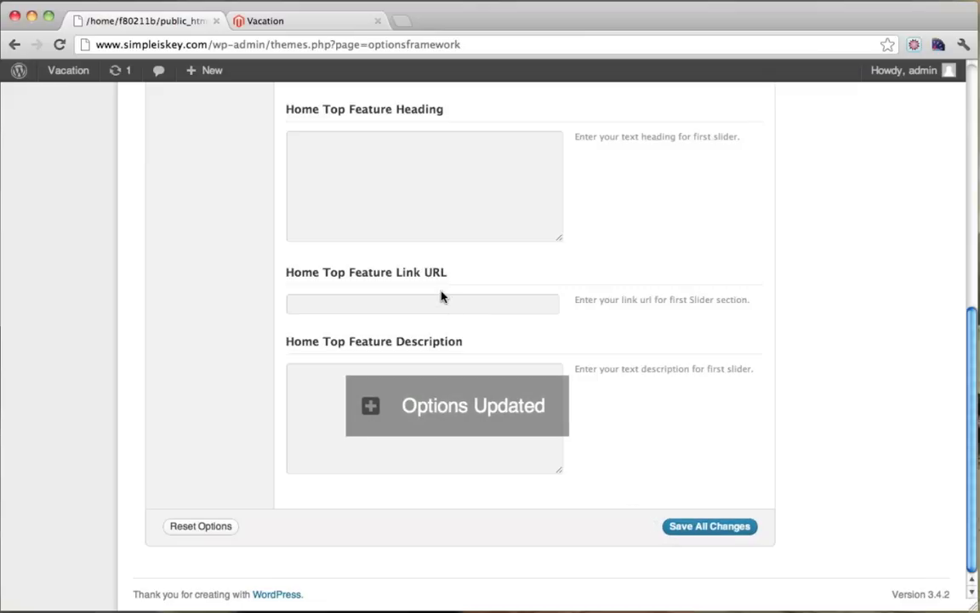
left_click(298, 26)
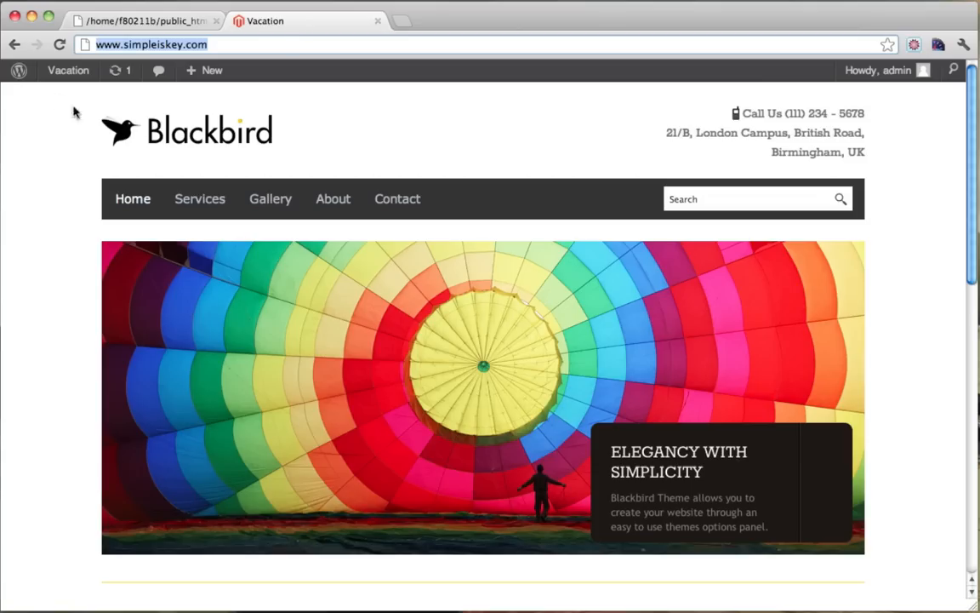
left_click(57, 45)
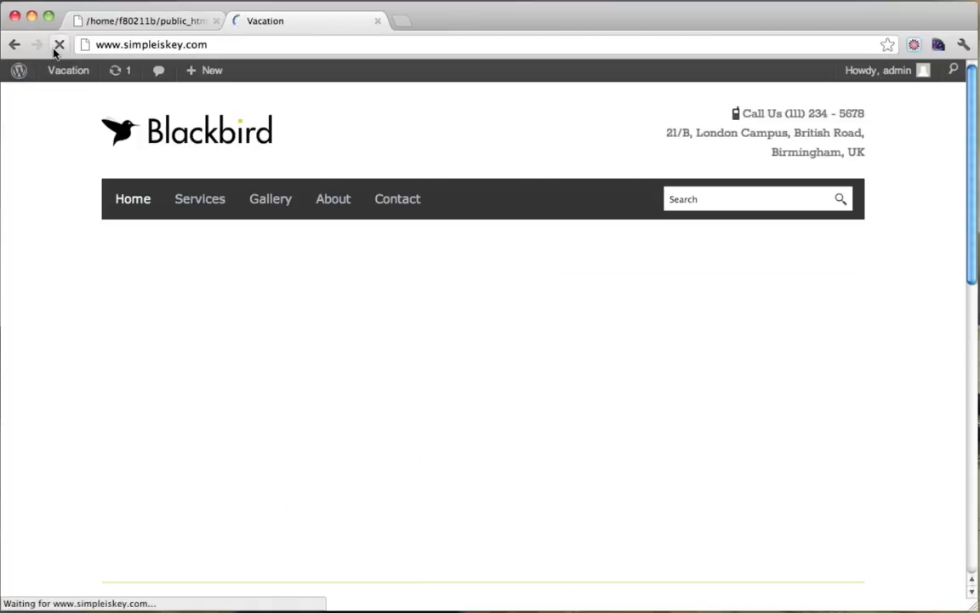
scroll(339, 141, "down", 2)
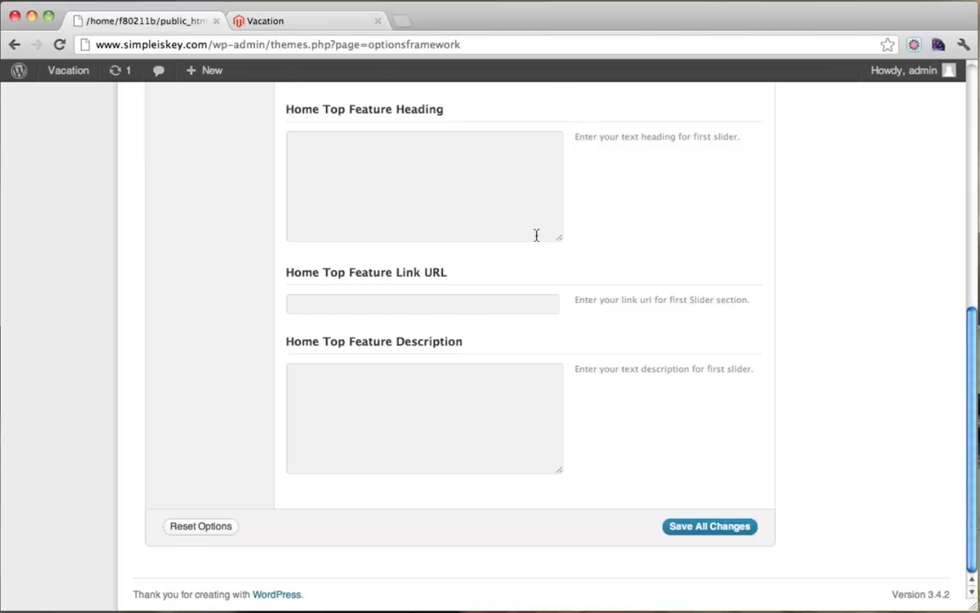
scroll(543, 241, "up", 10)
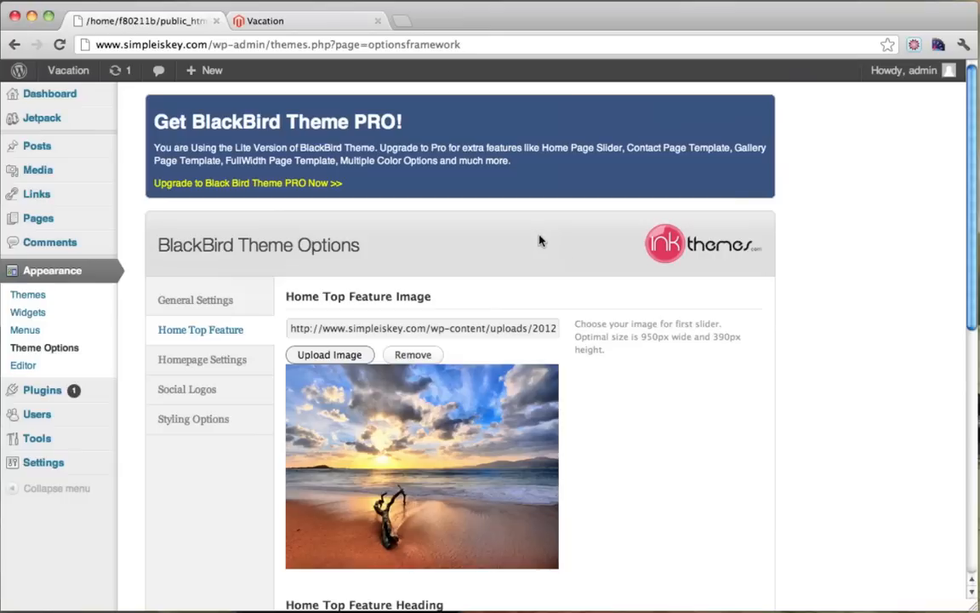
scroll(632, 361, "down", 2)
Upload amazing wildlife pictures-2.jpg as the slider image, save all changes, and reload the homepage
left_click(345, 270)
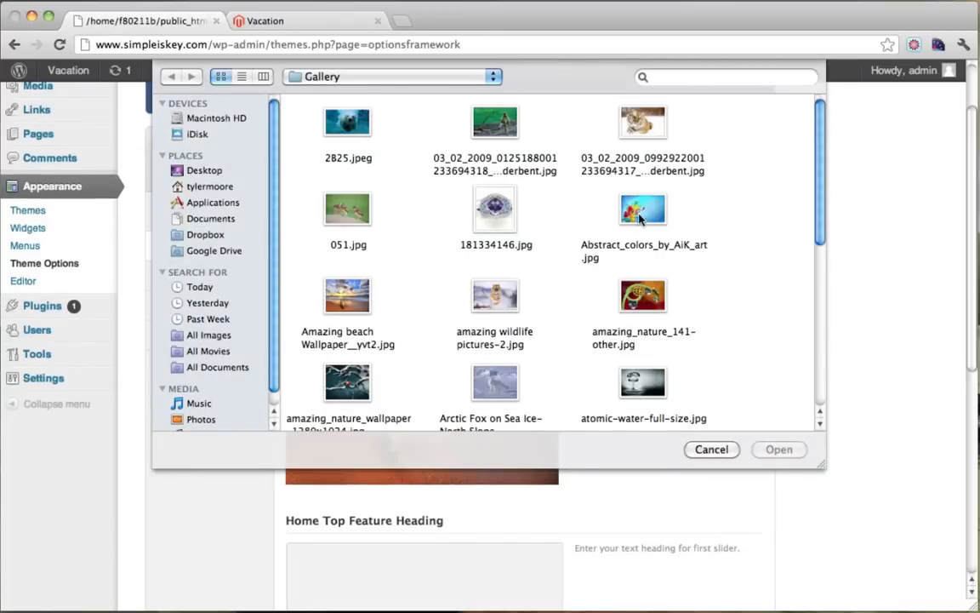
left_click(489, 294)
left_click(779, 449)
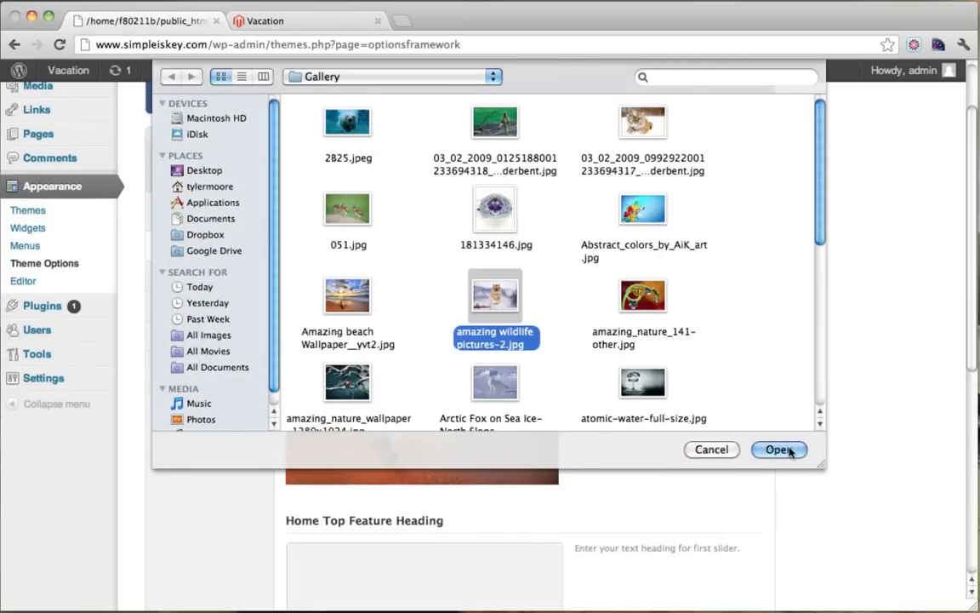
scroll(653, 312, "down", 5)
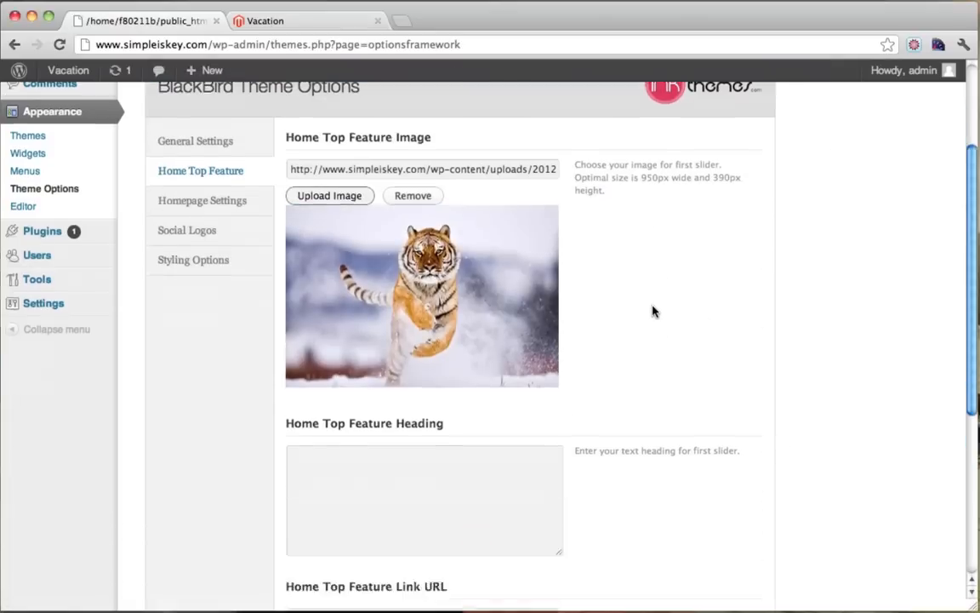
left_click(701, 528)
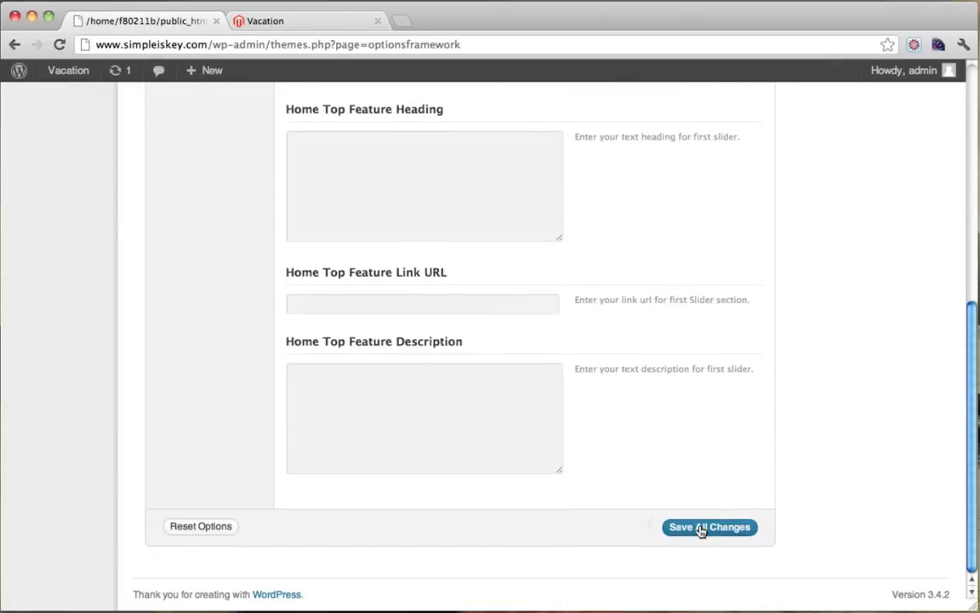
left_click(284, 26)
left_click(62, 45)
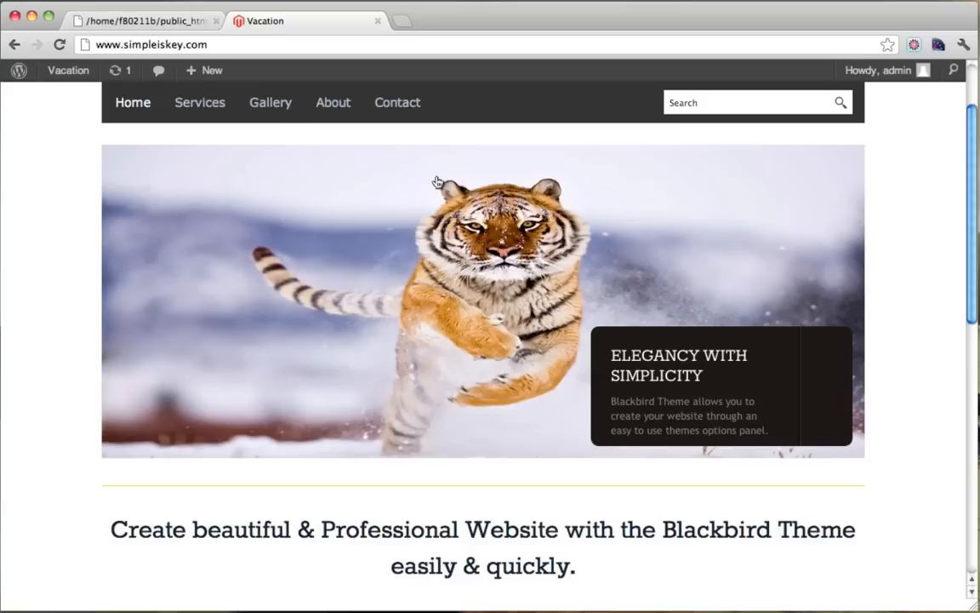
scroll(421, 246, "up", 2)
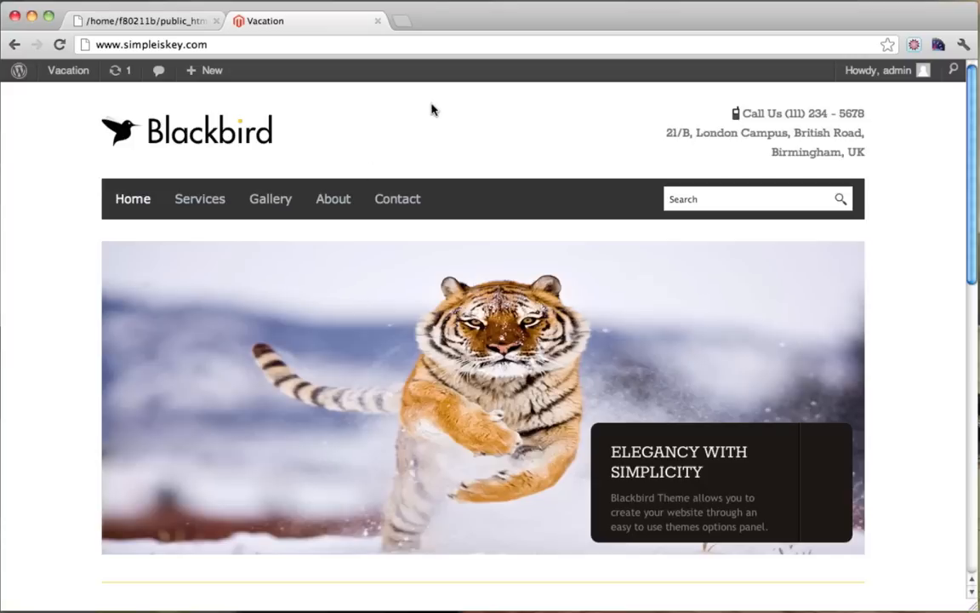
left_click(405, 27)
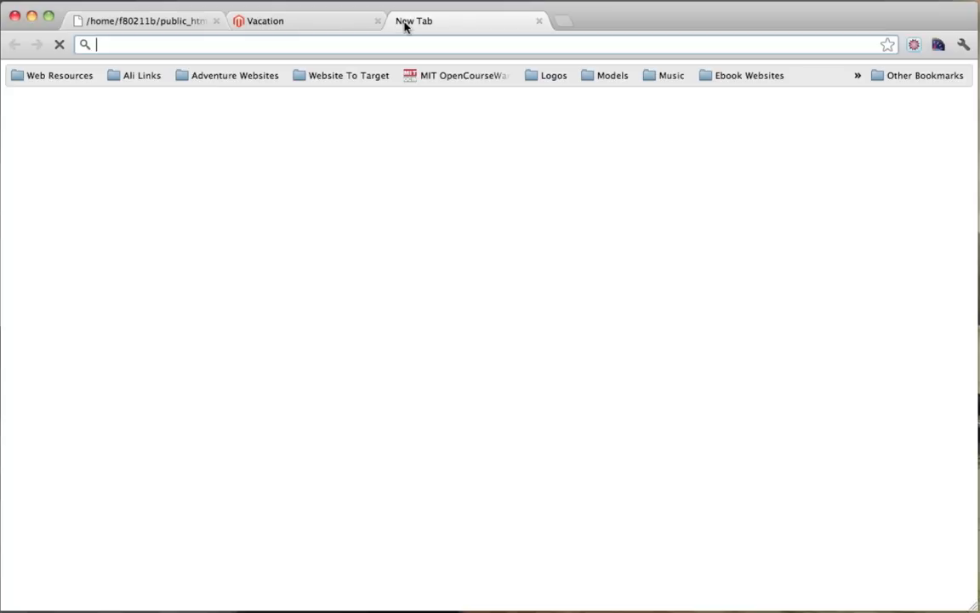
type("www.")
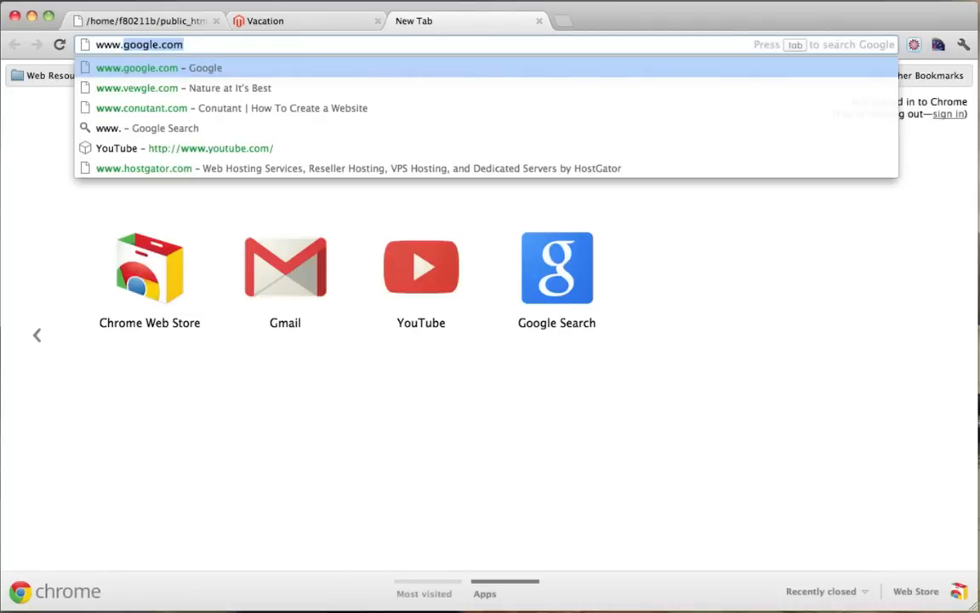
type("pixl")
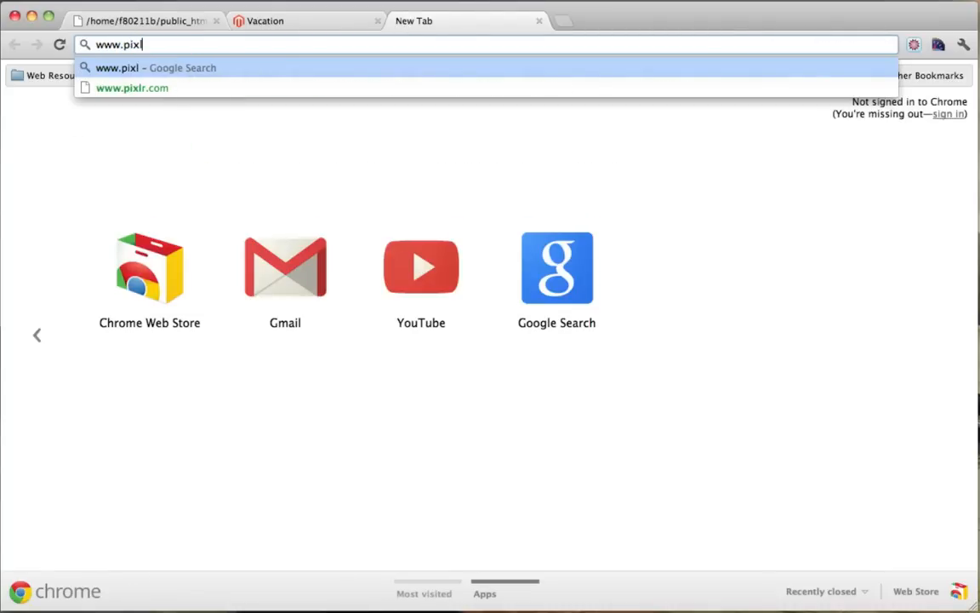
type("r.com")
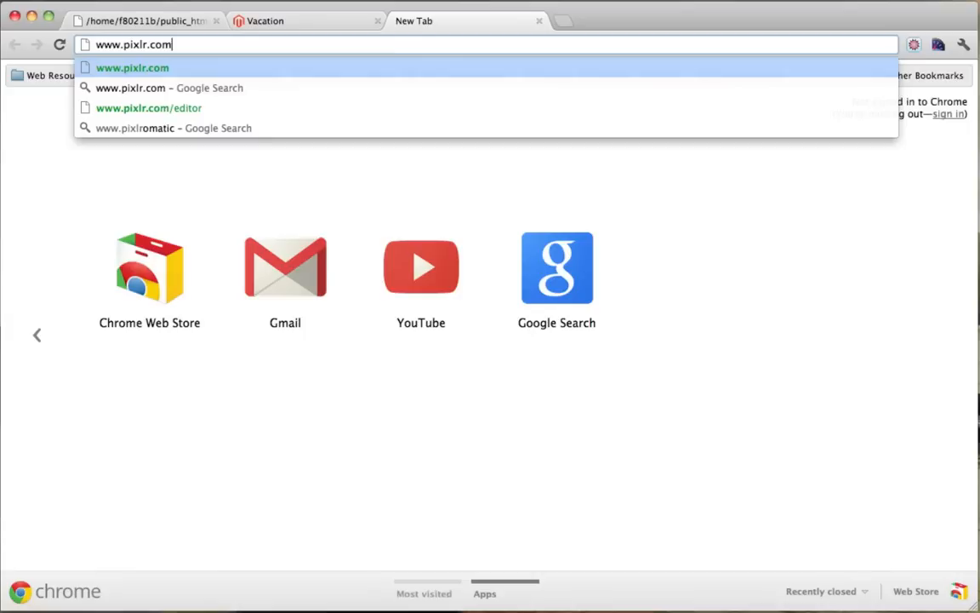
key("Return")
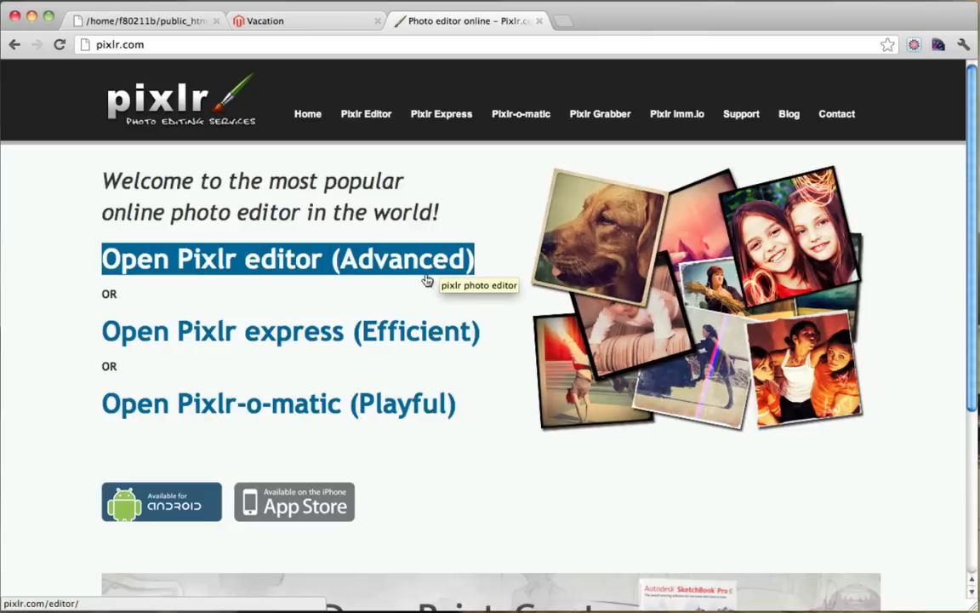
left_click(303, 269)
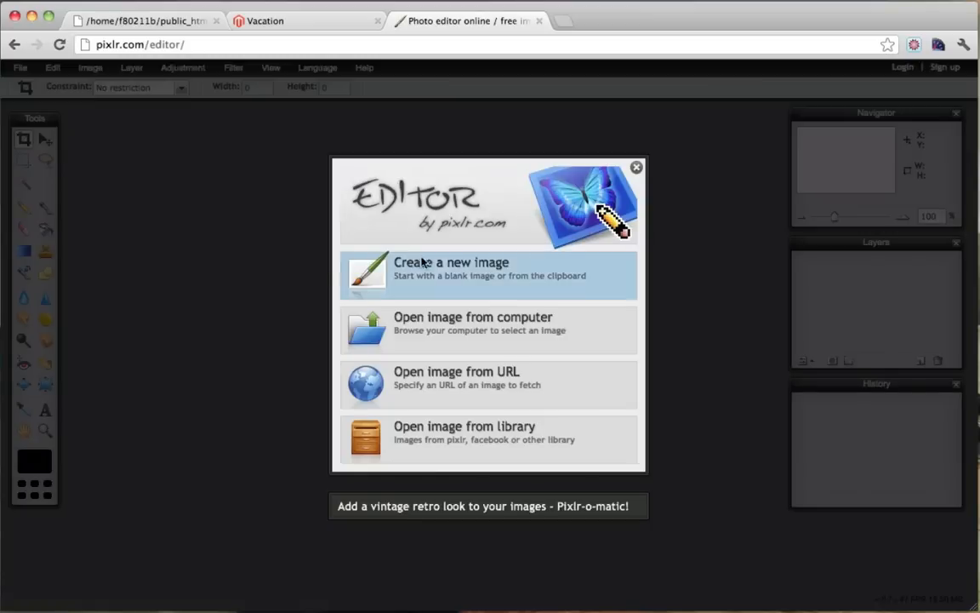
Start a new image and set its width to 950, matching the slider's recommended width
left_click(405, 276)
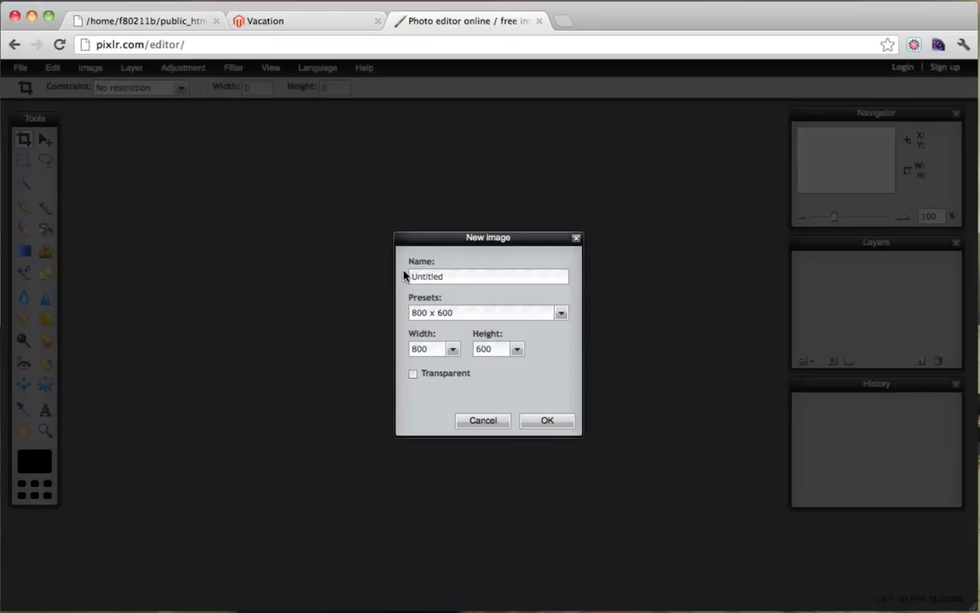
left_click_drag(435, 350, 400, 351)
left_click(165, 19)
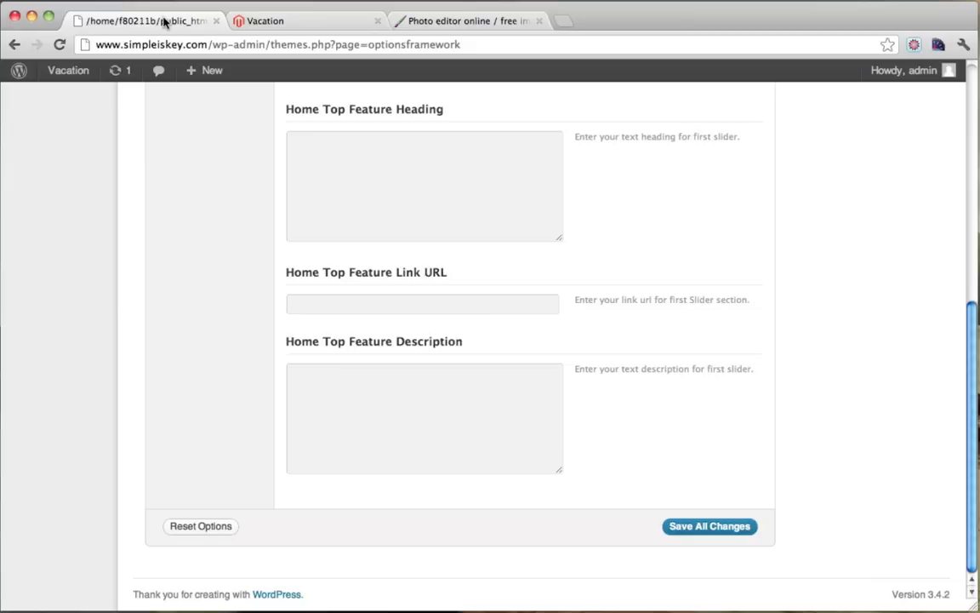
scroll(411, 183, "up", 6)
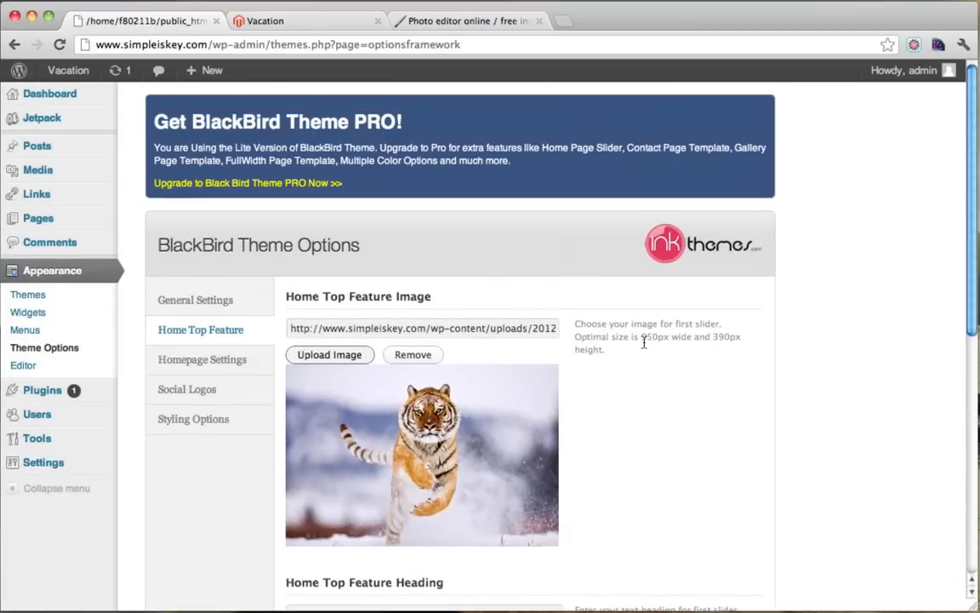
left_click_drag(641, 339, 658, 340)
left_click(451, 22)
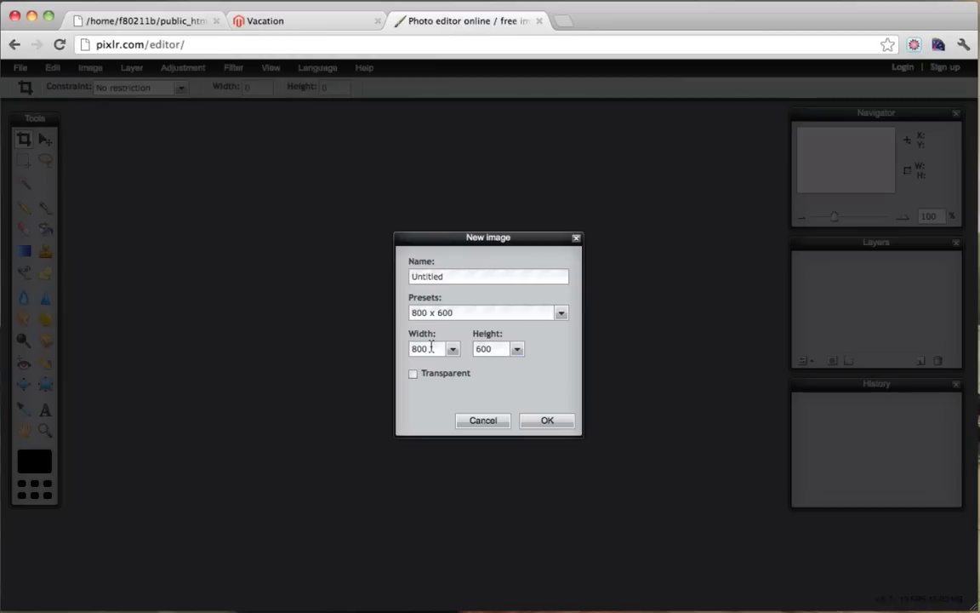
left_click_drag(431, 348, 381, 348)
type("950")
Set the height to 390 and create the blank 950×390 canvas
left_click(153, 19)
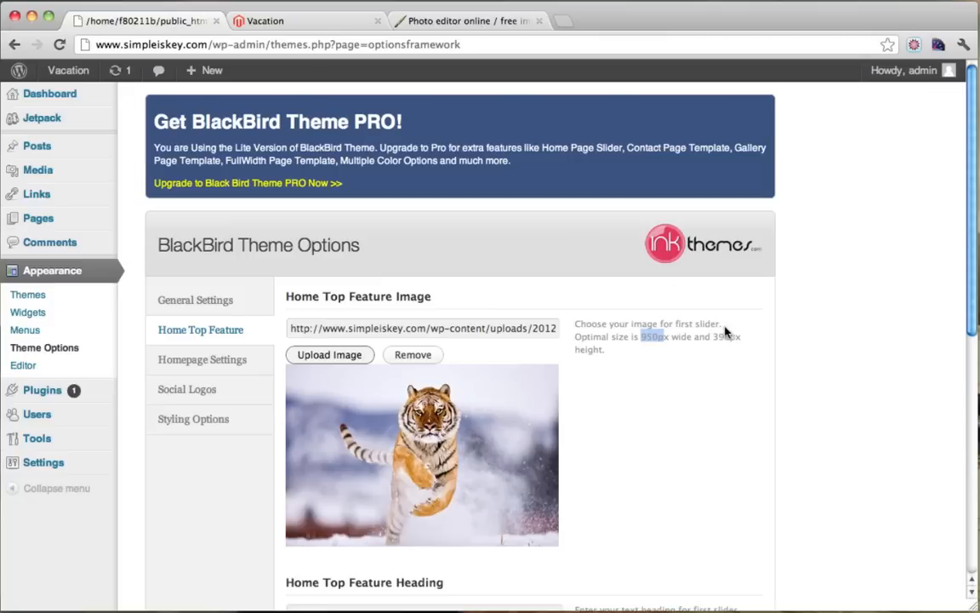
left_click_drag(711, 337, 726, 341)
left_click(270, 19)
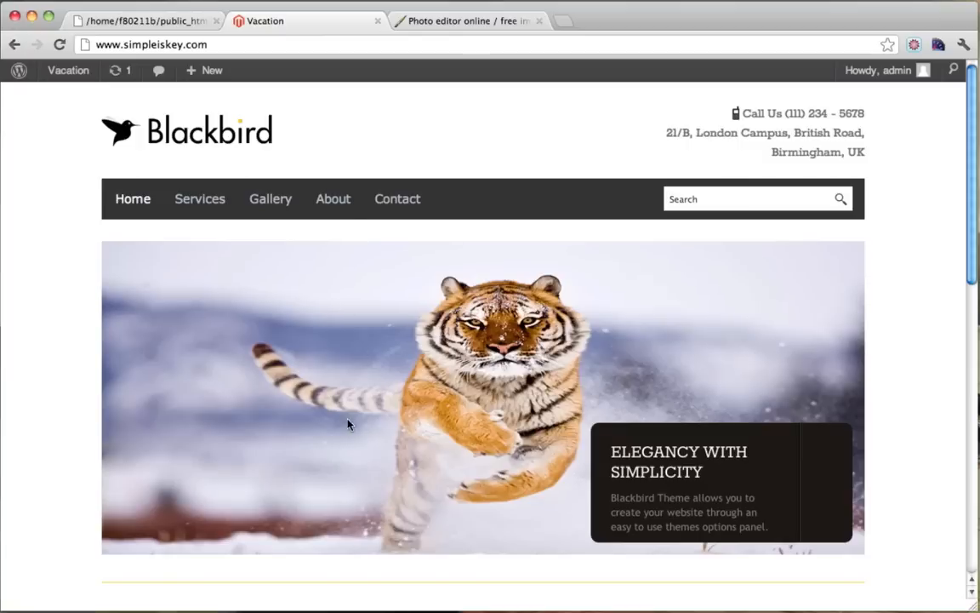
left_click(451, 24)
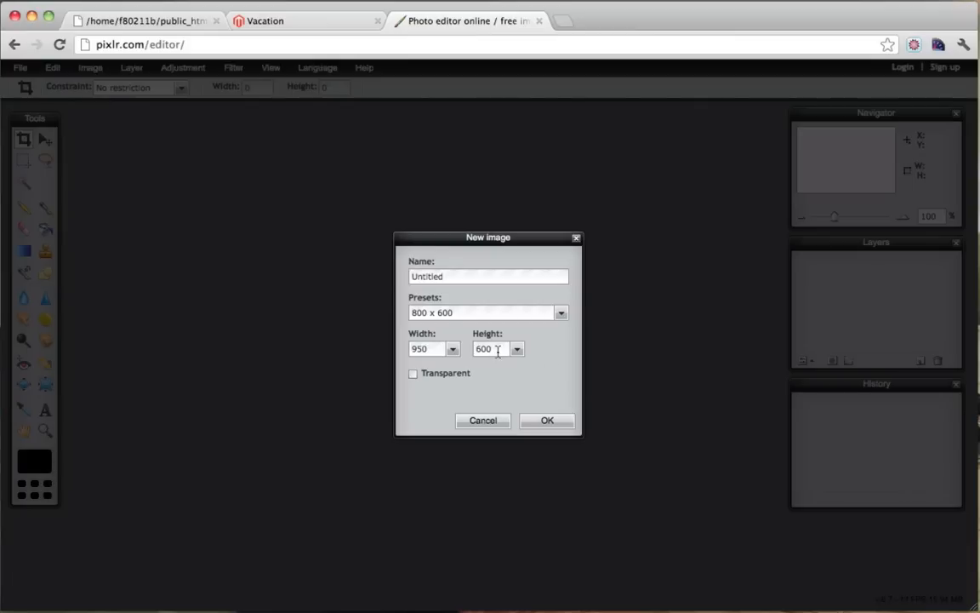
left_click_drag(497, 350, 448, 351)
type("390")
left_click(555, 422)
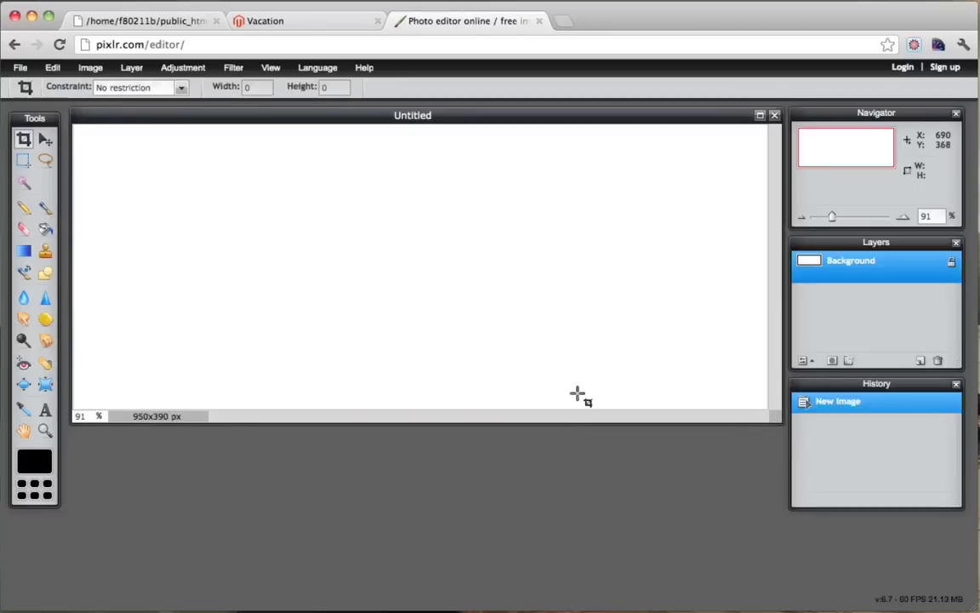
Open amazing wildlife pictures-2.jpg from the Gallery folder alongside the blank Untitled canvas
left_click(271, 22)
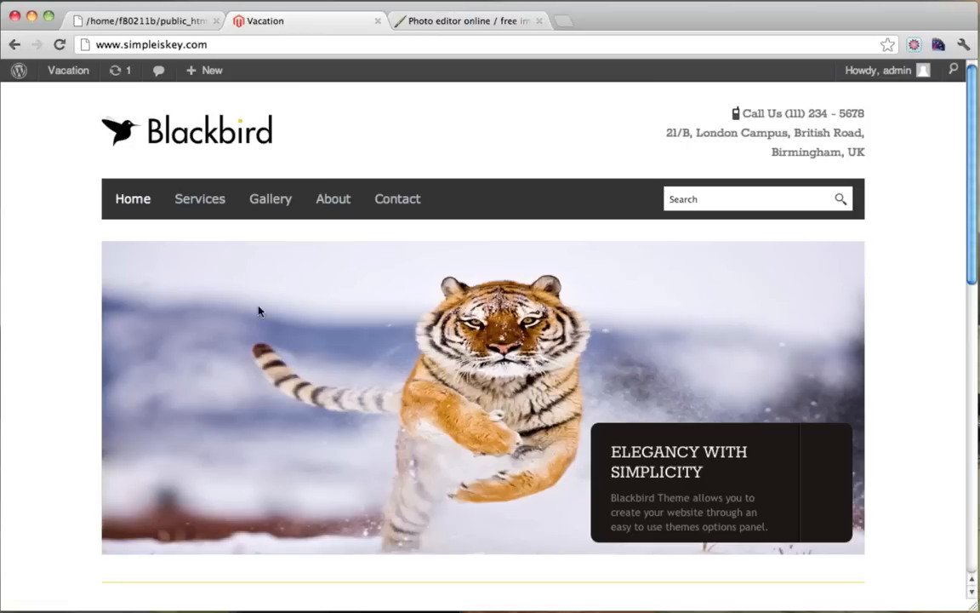
left_click(427, 27)
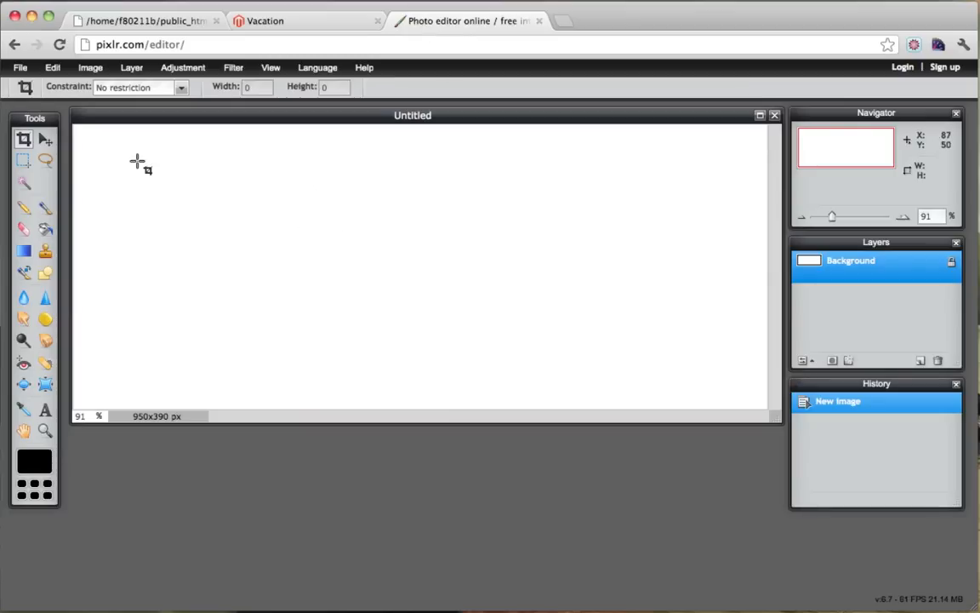
left_click(20, 68)
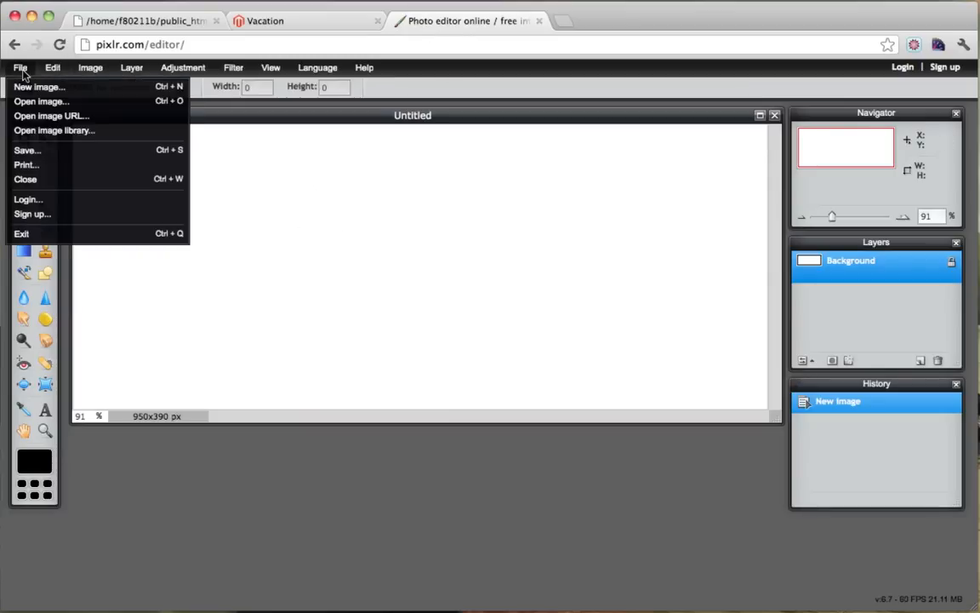
left_click(68, 104)
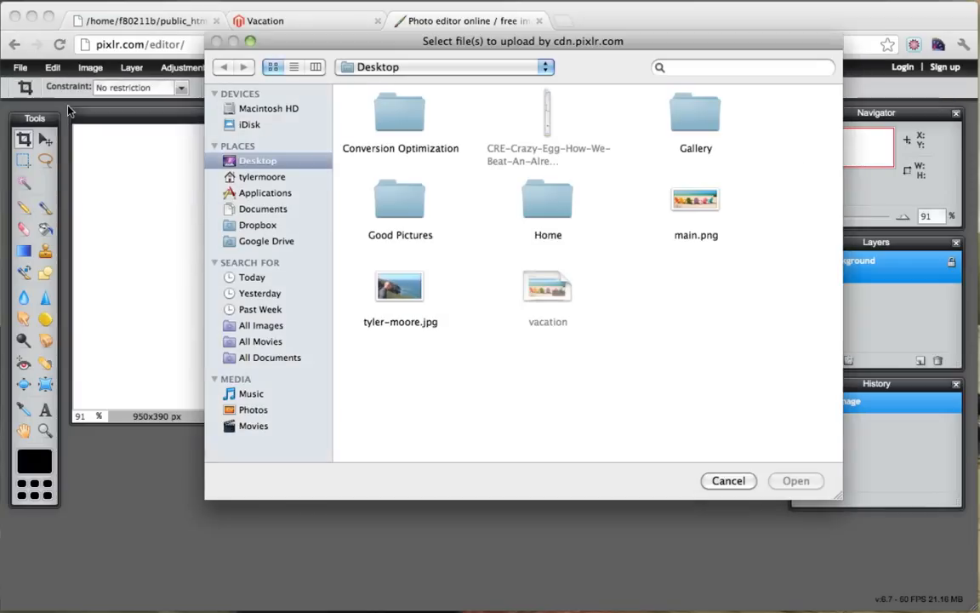
double_click(685, 129)
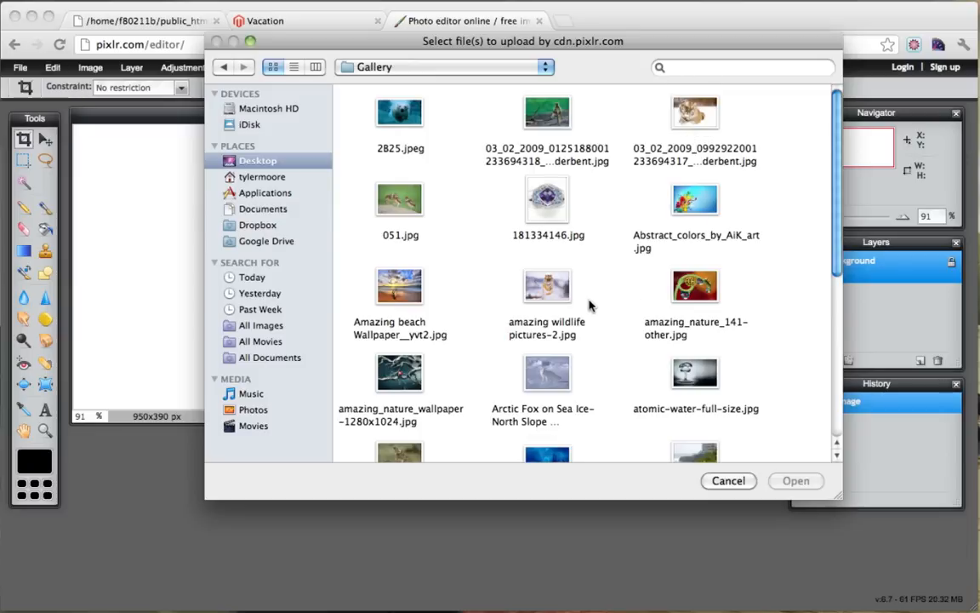
left_click(536, 276)
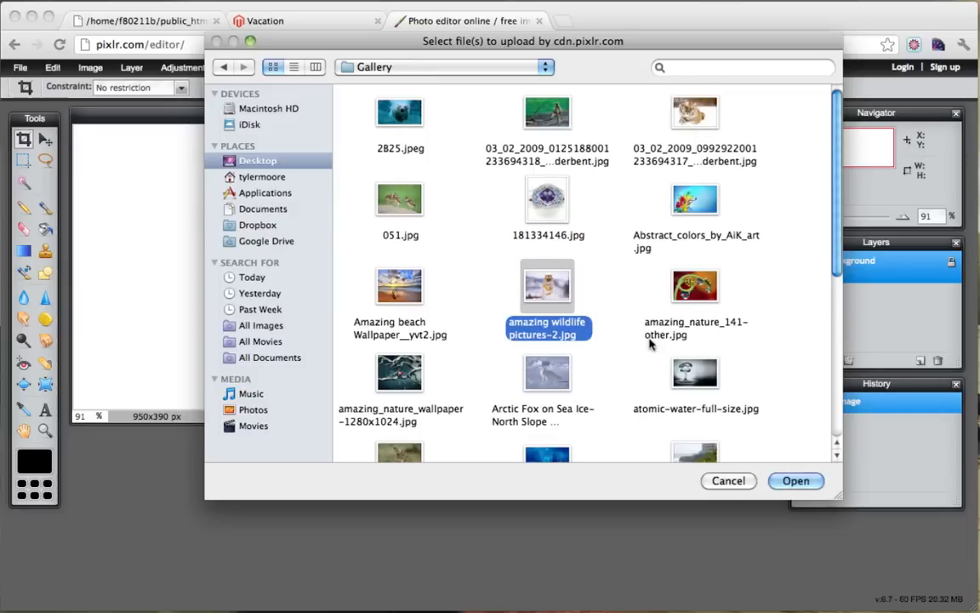
left_click(797, 481)
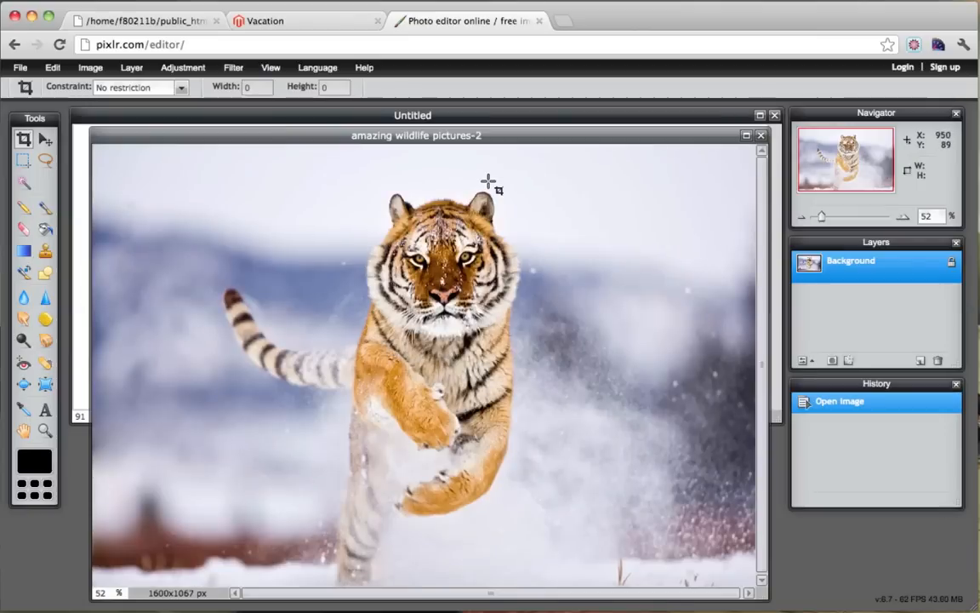
Select all of the tiger photo and copy it
left_click_drag(394, 135, 377, 148)
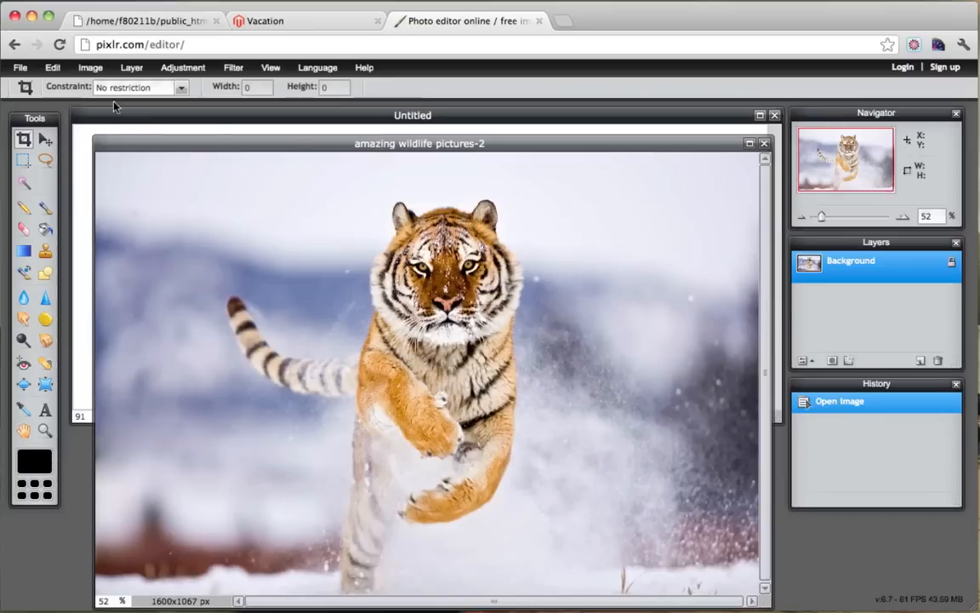
left_click(54, 71)
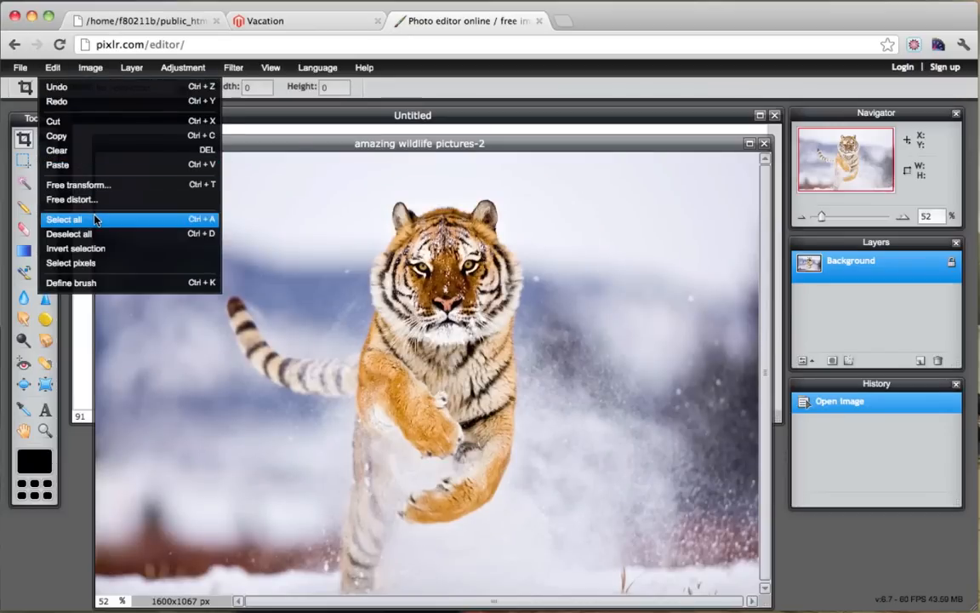
left_click(95, 220)
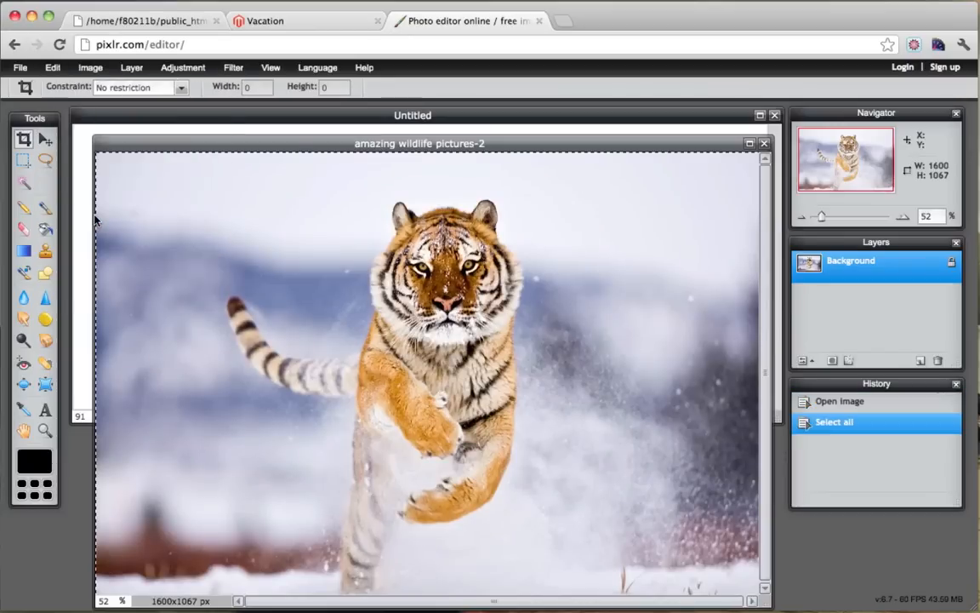
left_click(54, 70)
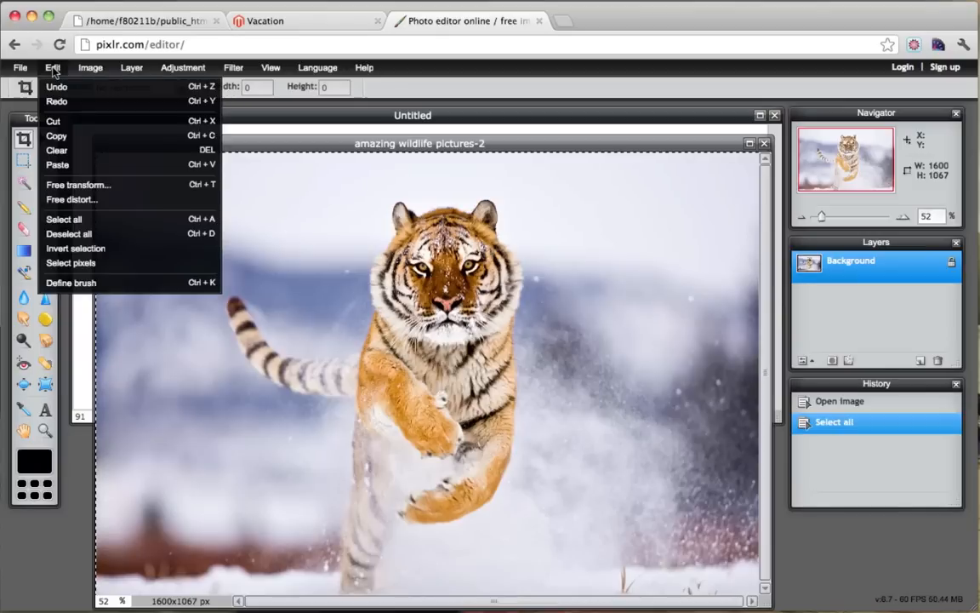
left_click(82, 136)
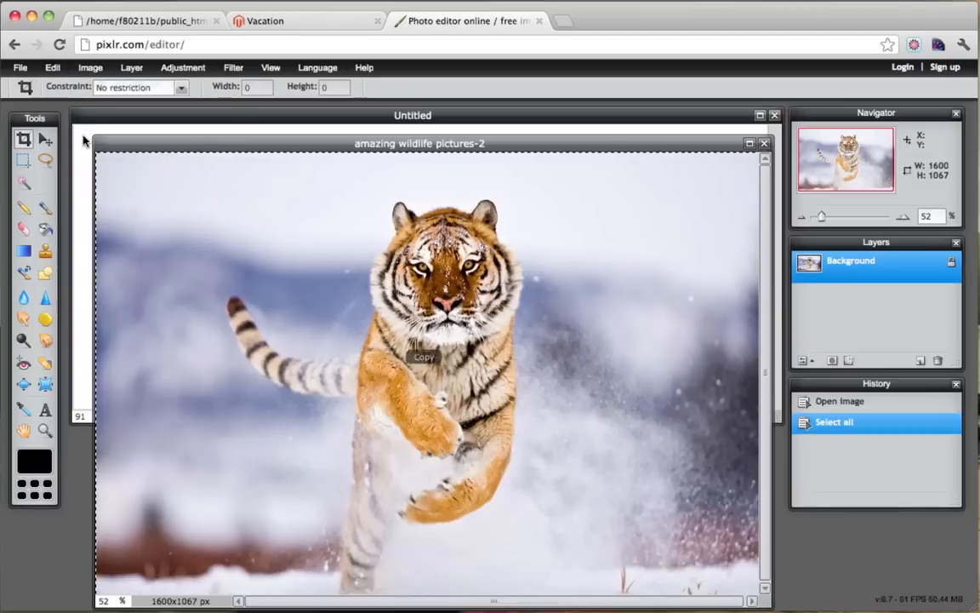
Paste the tiger into the Untitled canvas as Layer 1 and zoom out to see the whole banner
left_click(405, 118)
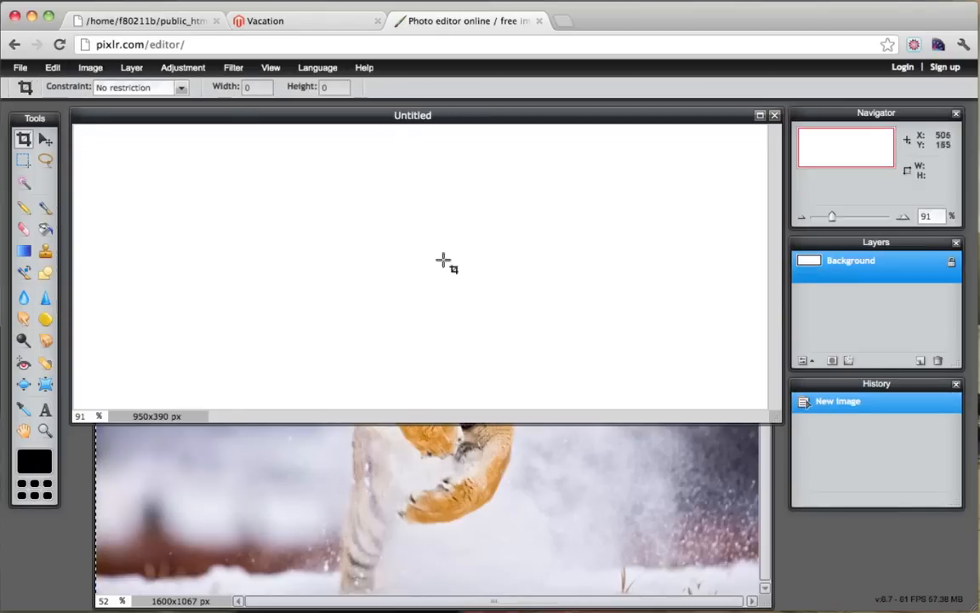
left_click(52, 68)
left_click(83, 162)
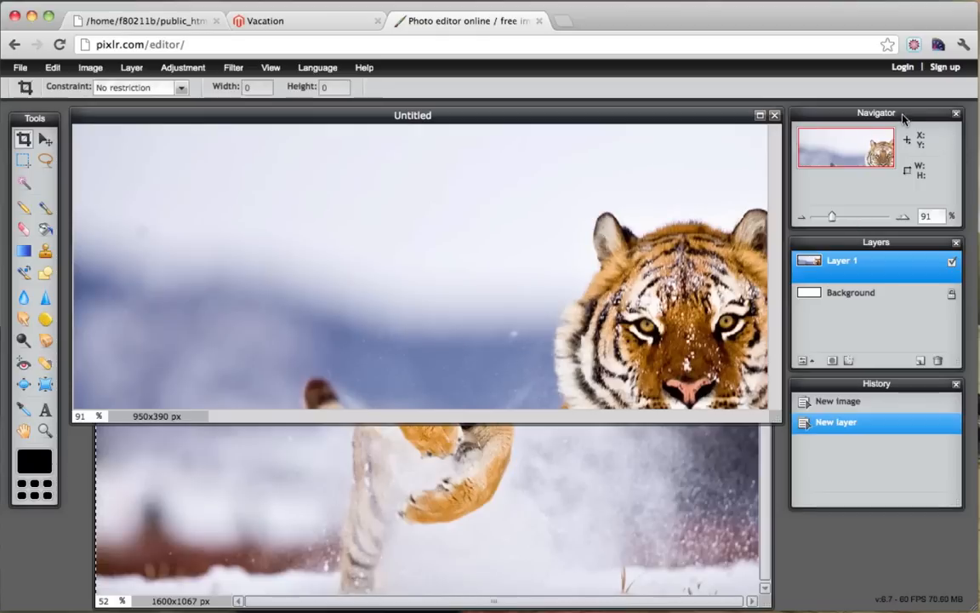
left_click_drag(904, 119, 880, 122)
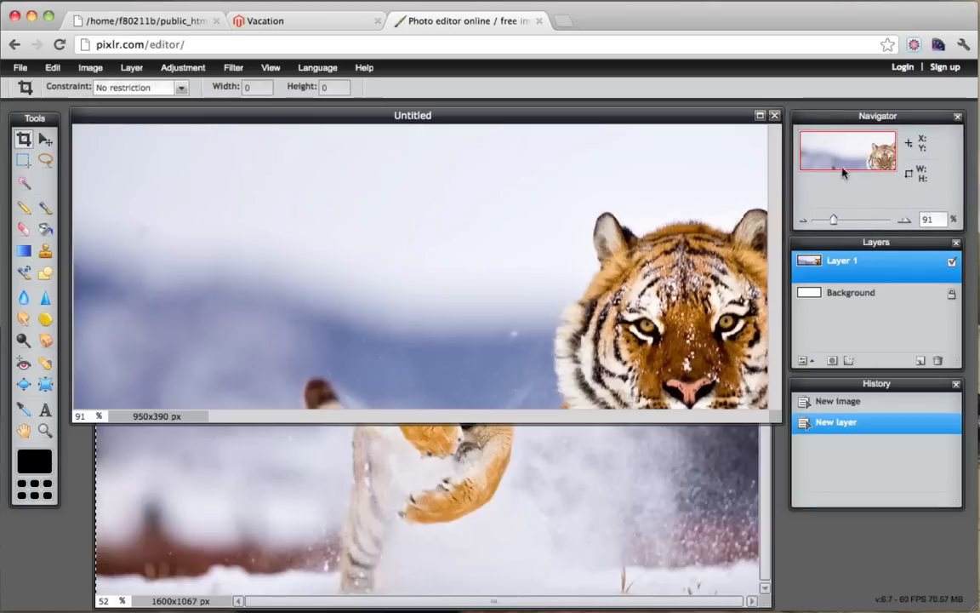
left_click(270, 70)
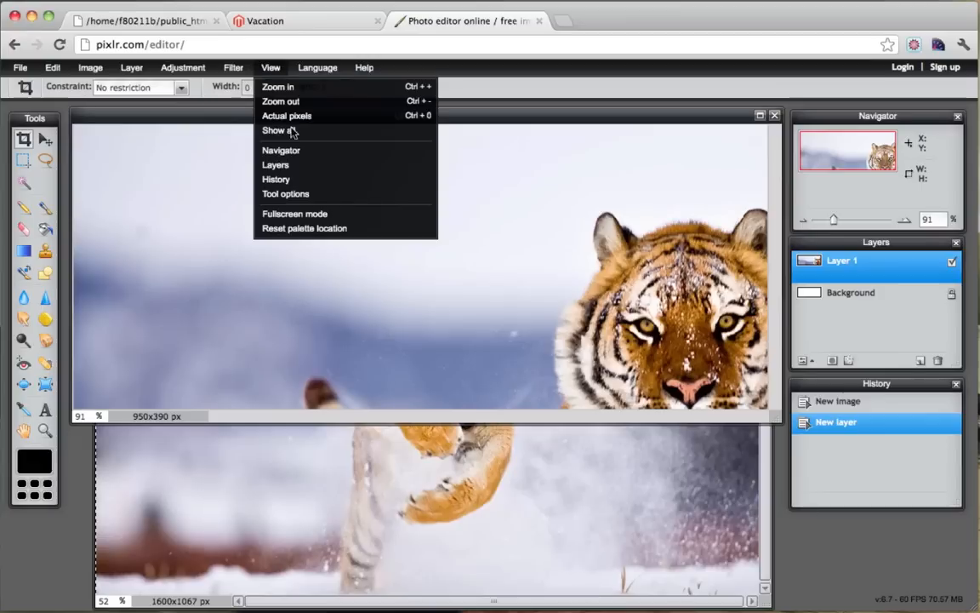
left_click(306, 151)
left_click(272, 69)
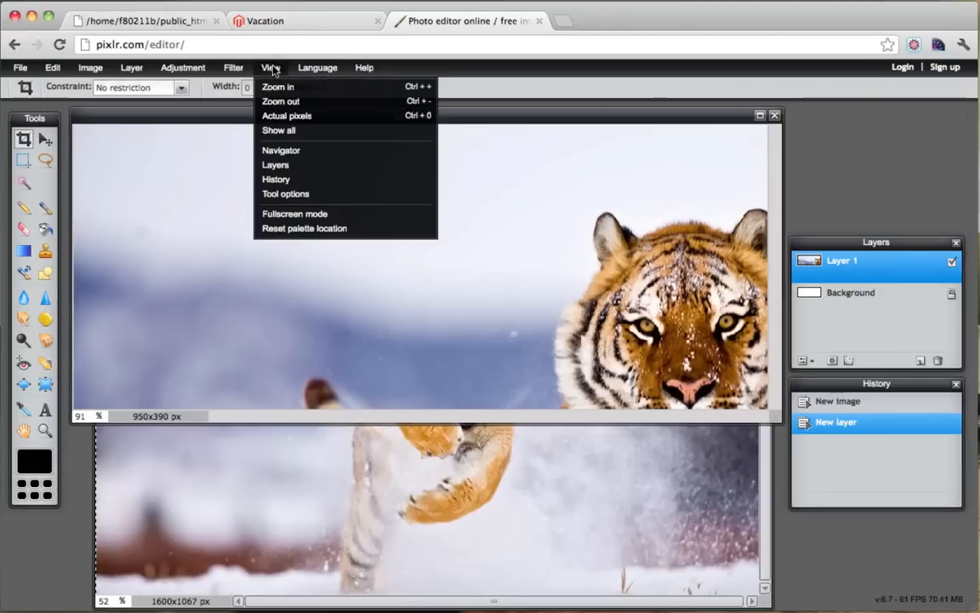
left_click(307, 151)
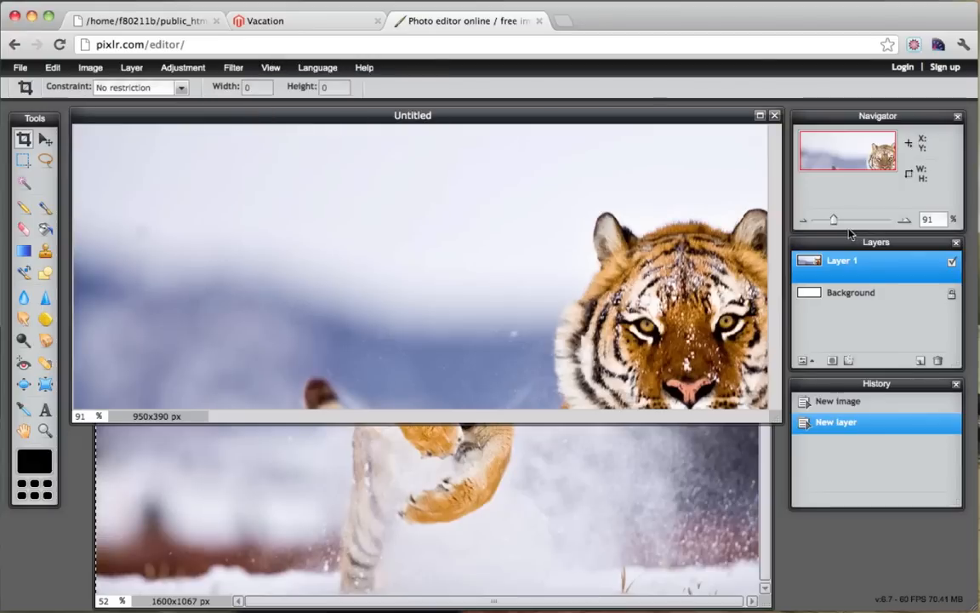
left_click_drag(835, 224, 822, 224)
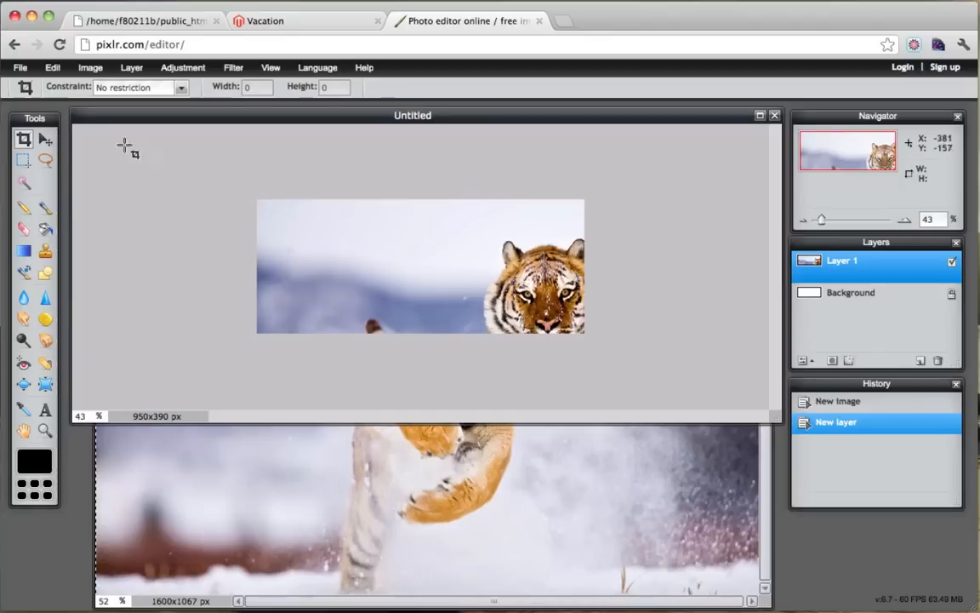
left_click(44, 140)
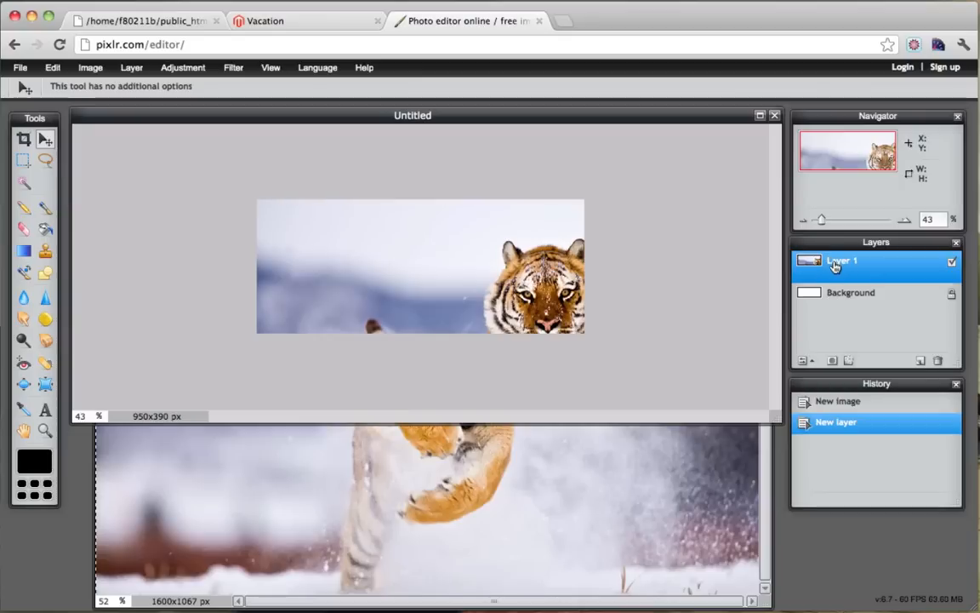
Free-transform Layer 1, shrinking and centring the whole tiger within the 950×390 banner
left_click(90, 69)
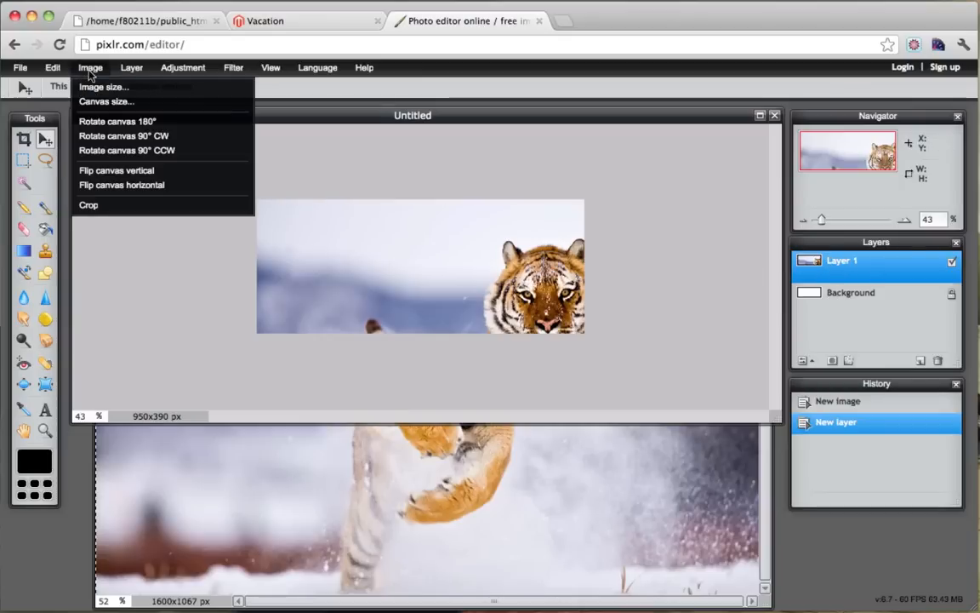
mouse_move(52, 74)
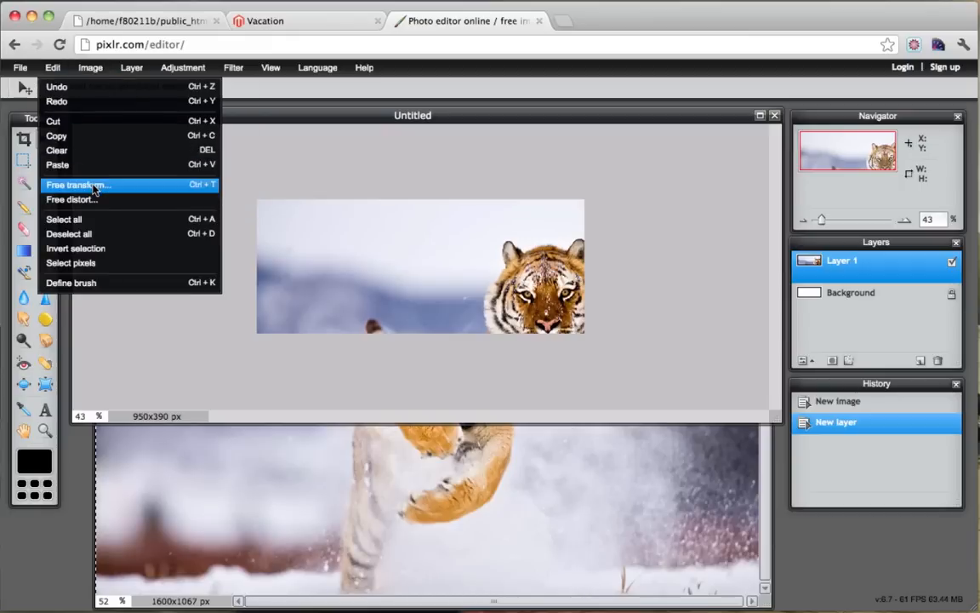
left_click(95, 189)
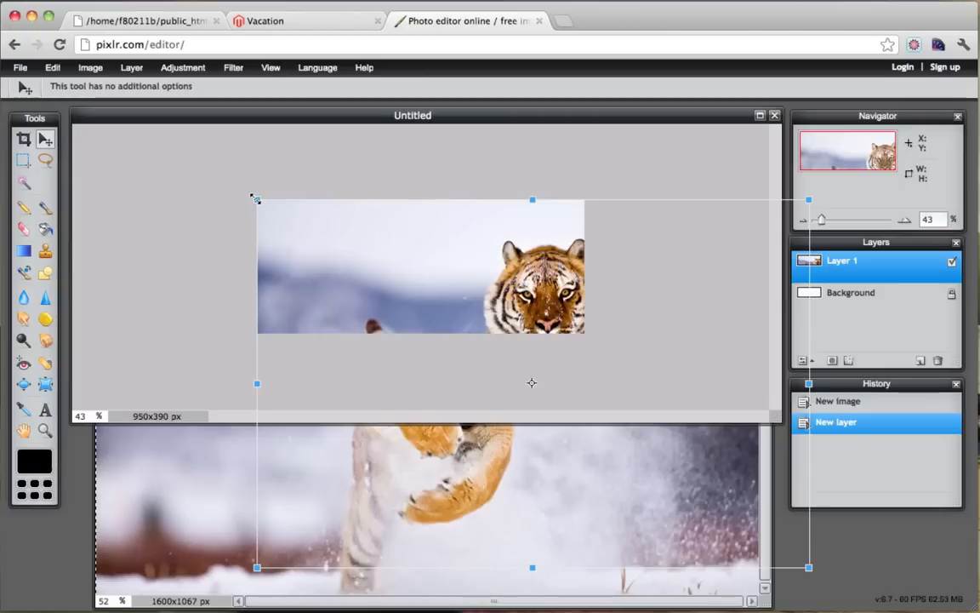
left_click_drag(255, 198, 367, 270)
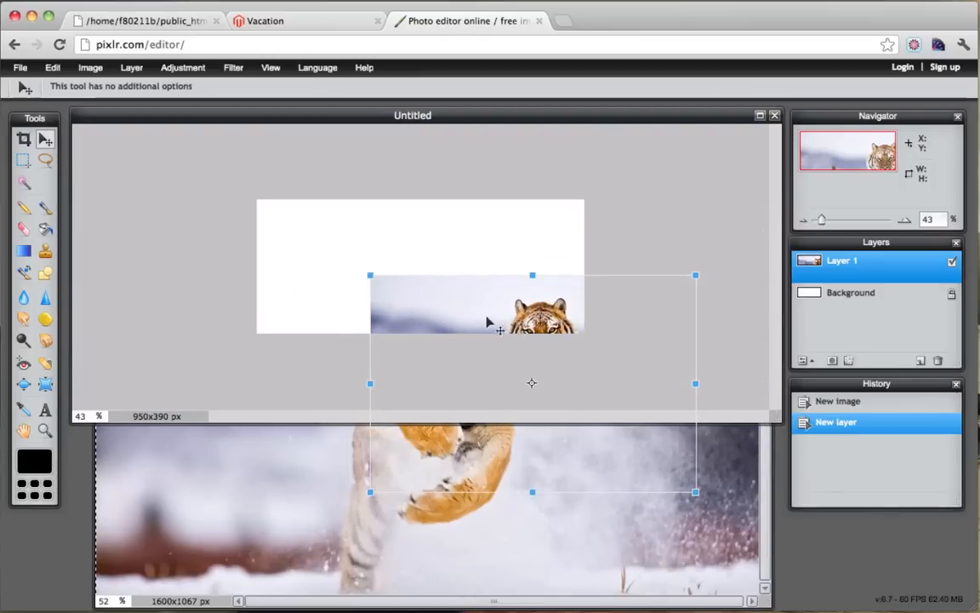
left_click_drag(546, 329, 501, 288)
left_click_drag(487, 341, 418, 293)
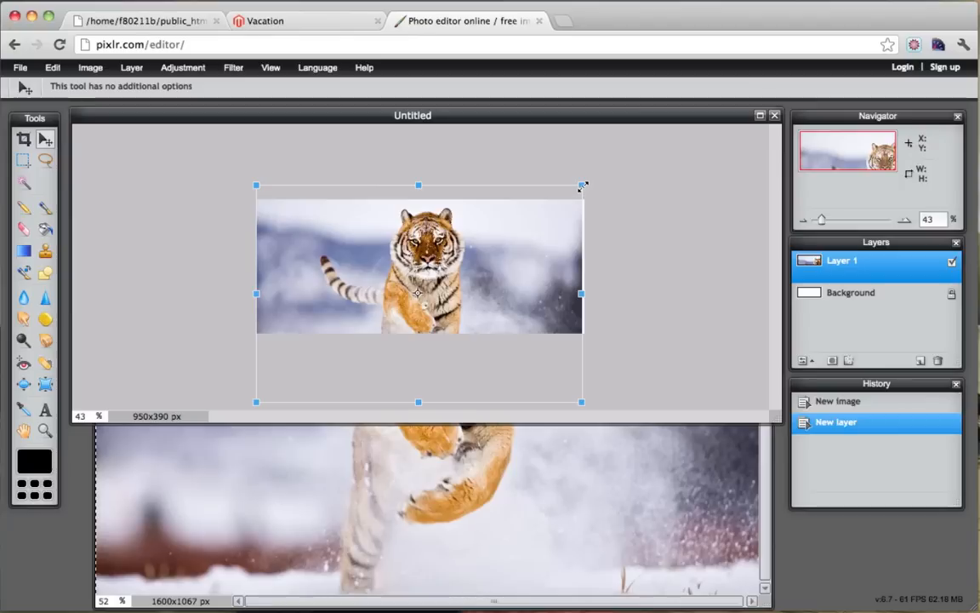
left_click_drag(582, 186, 593, 181)
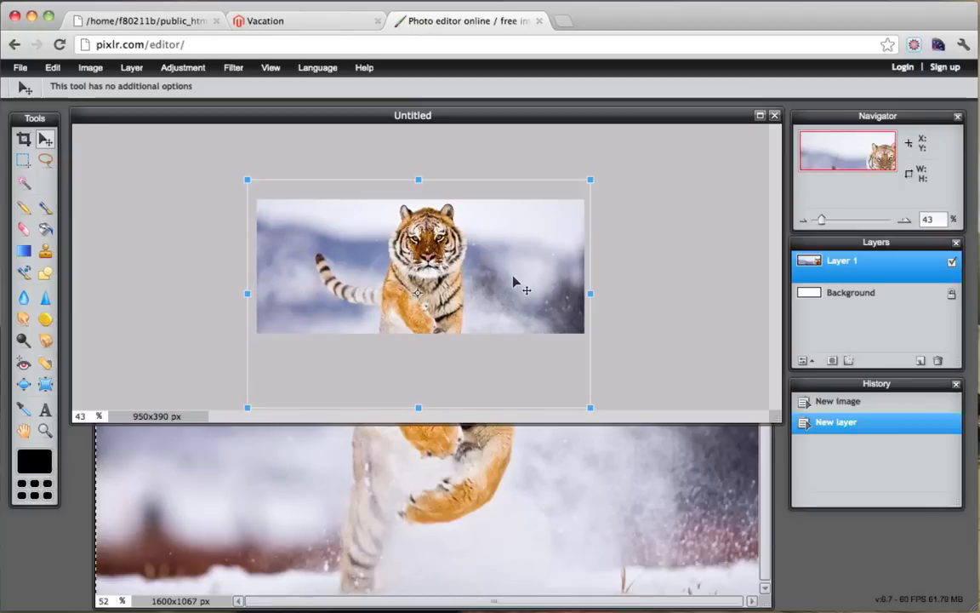
left_click_drag(513, 275, 515, 276)
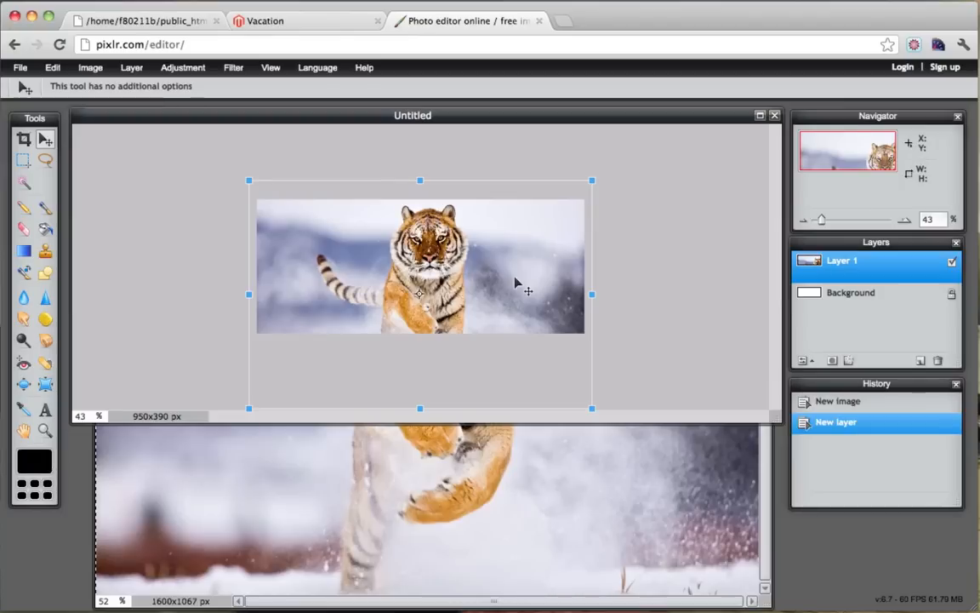
key("Return")
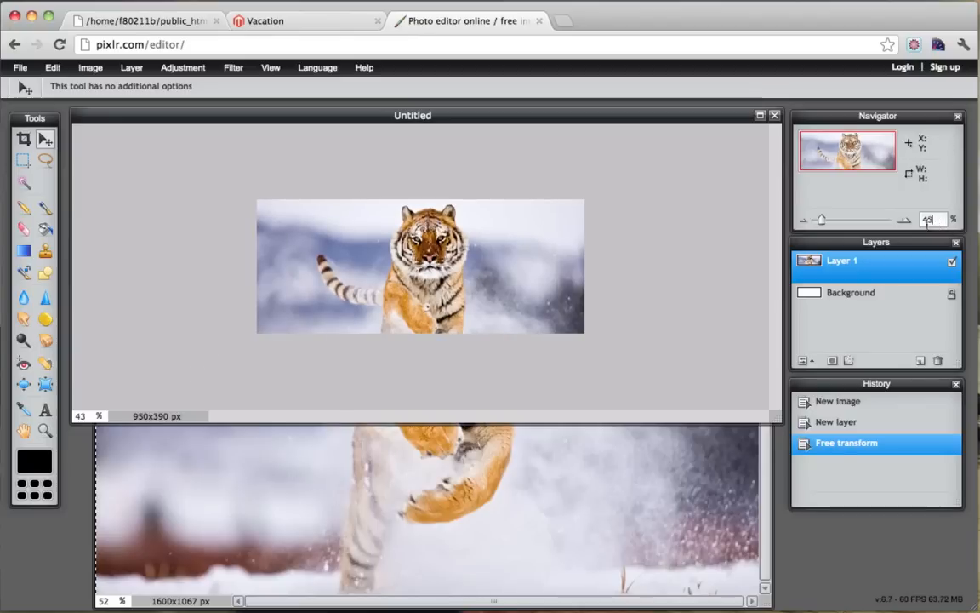
Set the banner zoom to 100% and enlarge its window to show the whole image
type("100")
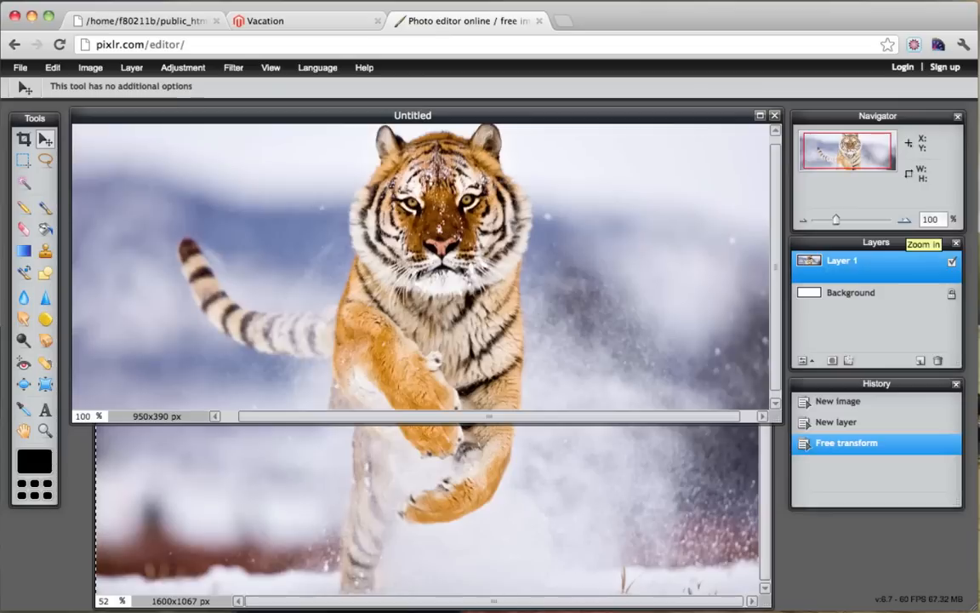
left_click_drag(777, 423, 669, 292)
left_click_drag(739, 445, 785, 502)
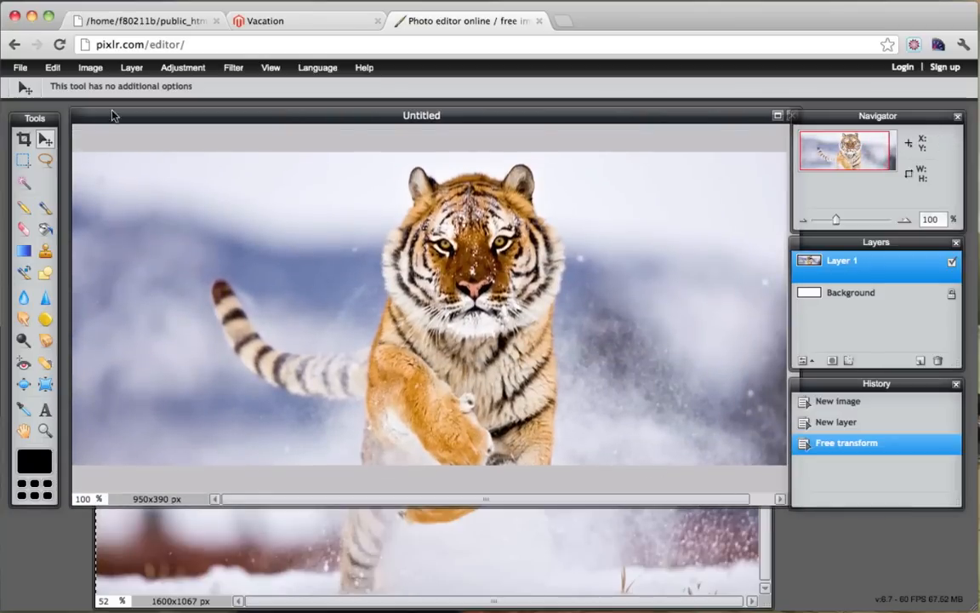
Save the banner as tiger.jpg, JPEG quality 80, on the Desktop
left_click(22, 69)
left_click(58, 151)
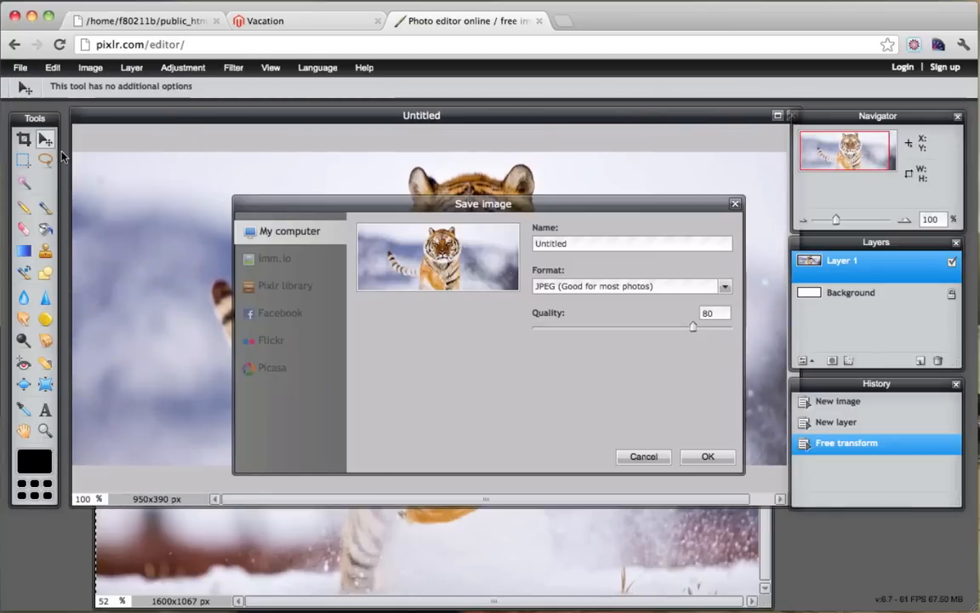
left_click_drag(576, 245, 505, 247)
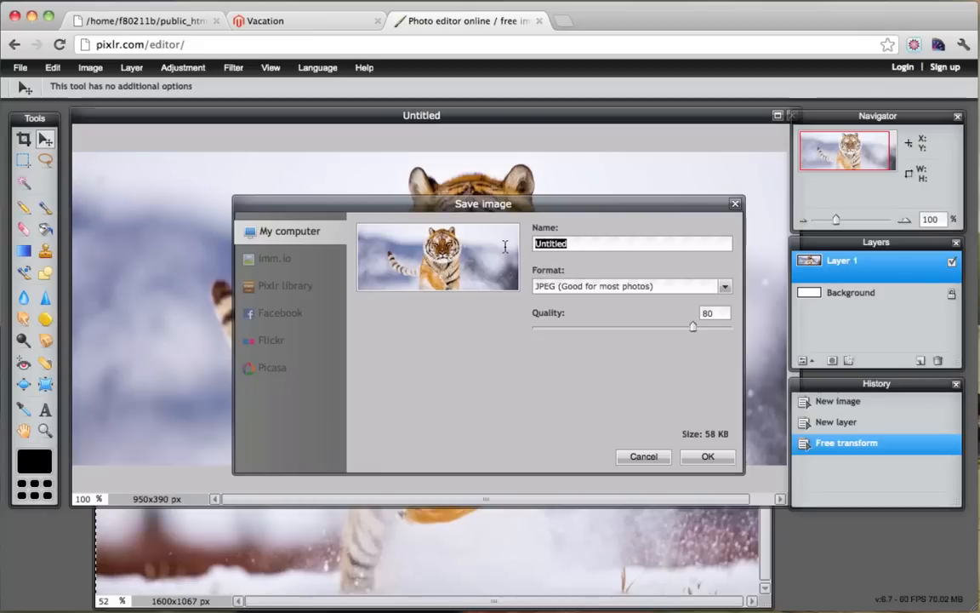
type("tiger")
left_click(706, 457)
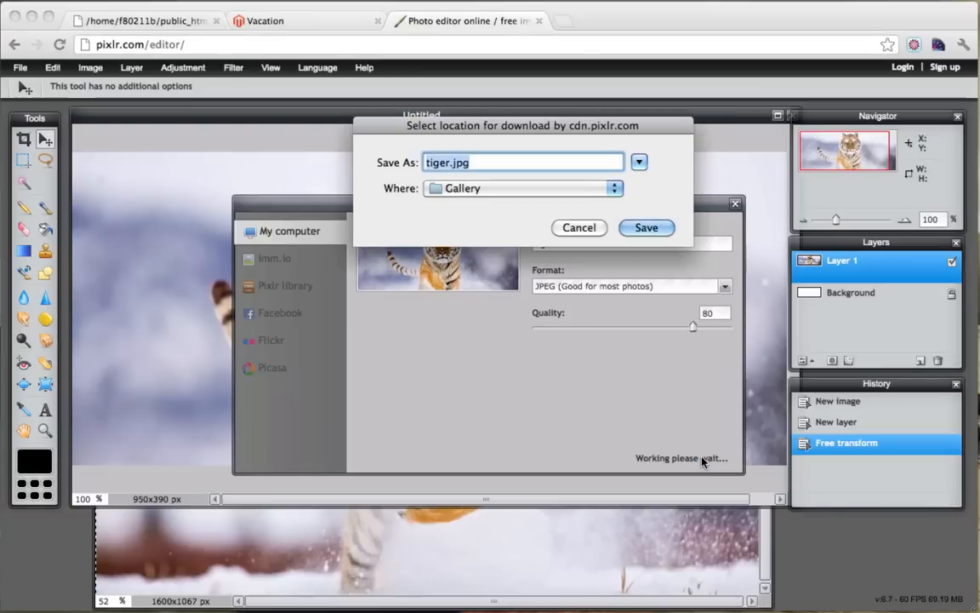
left_click(499, 191)
left_click(474, 259)
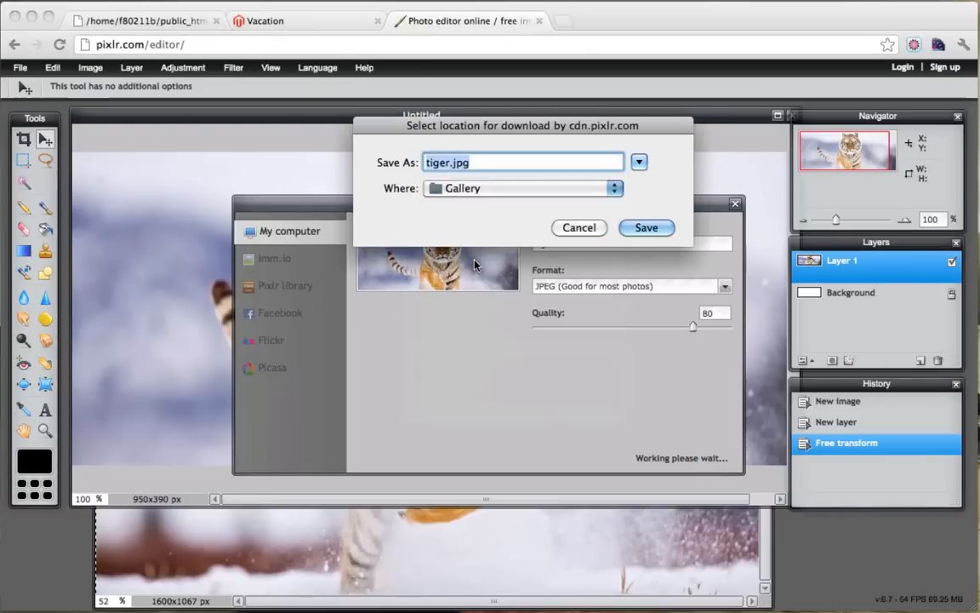
left_click(653, 227)
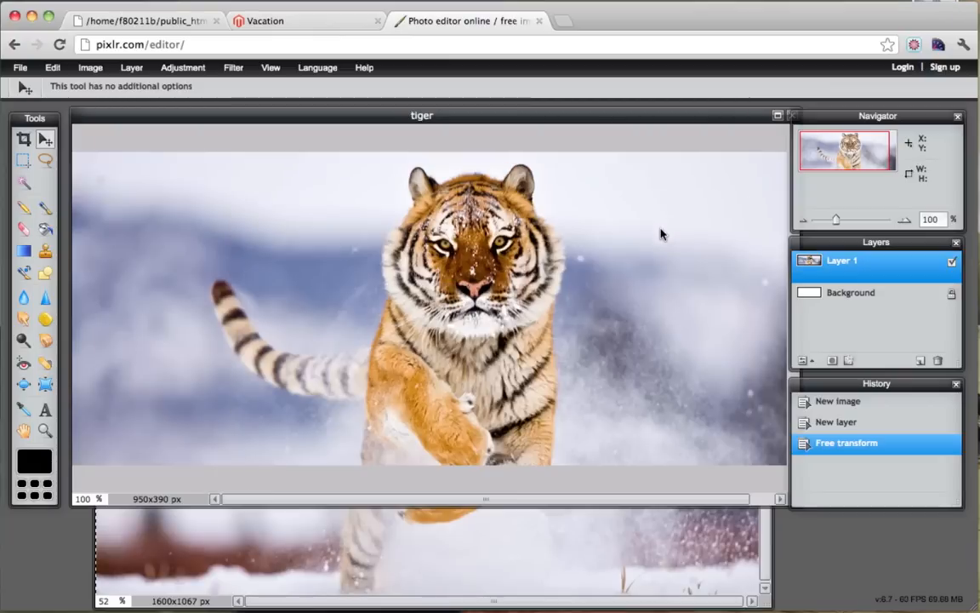
left_click(335, 28)
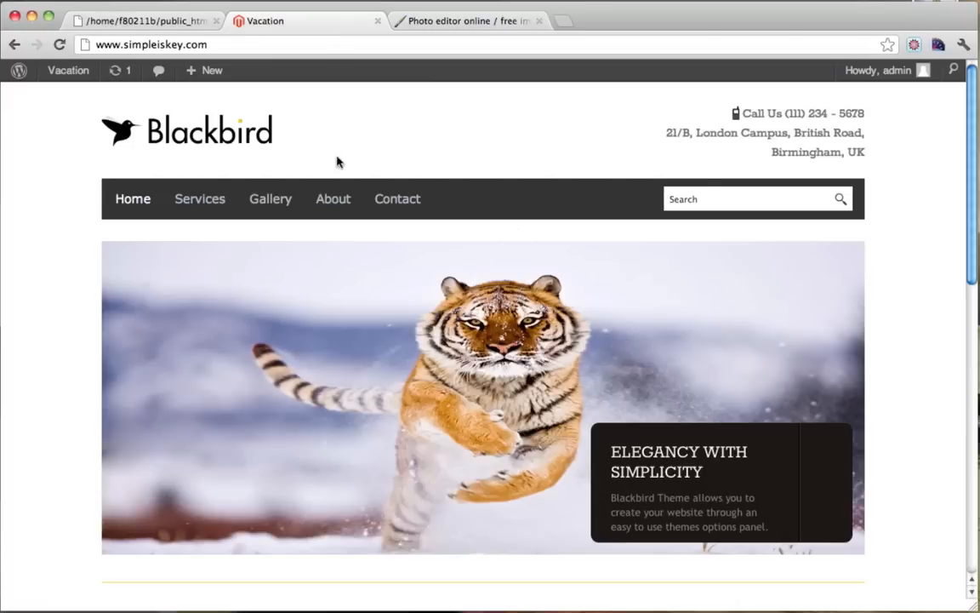
On the BlackBird Theme Options, remove the current tiger Home Top Feature image
left_click(164, 29)
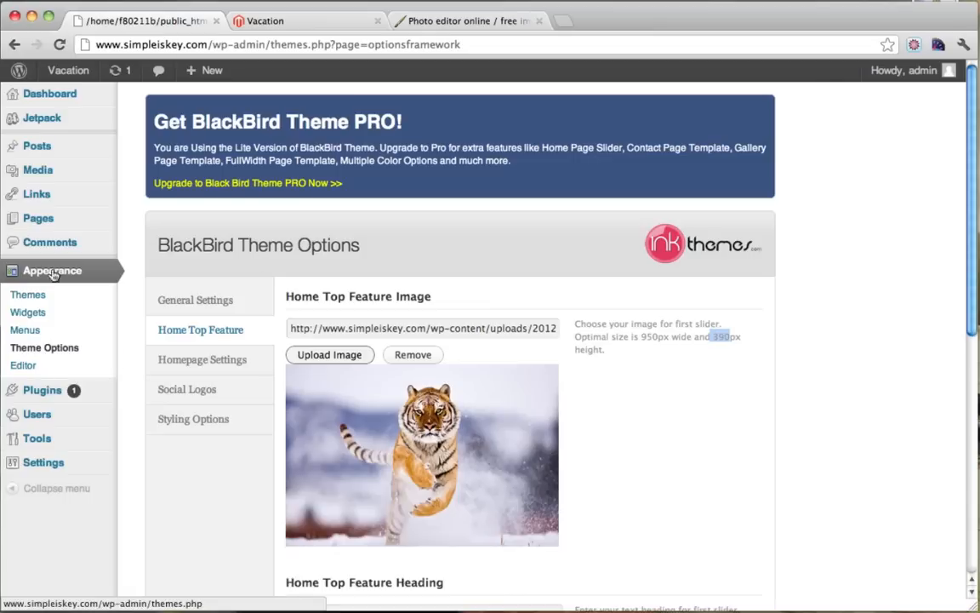
left_click(418, 358)
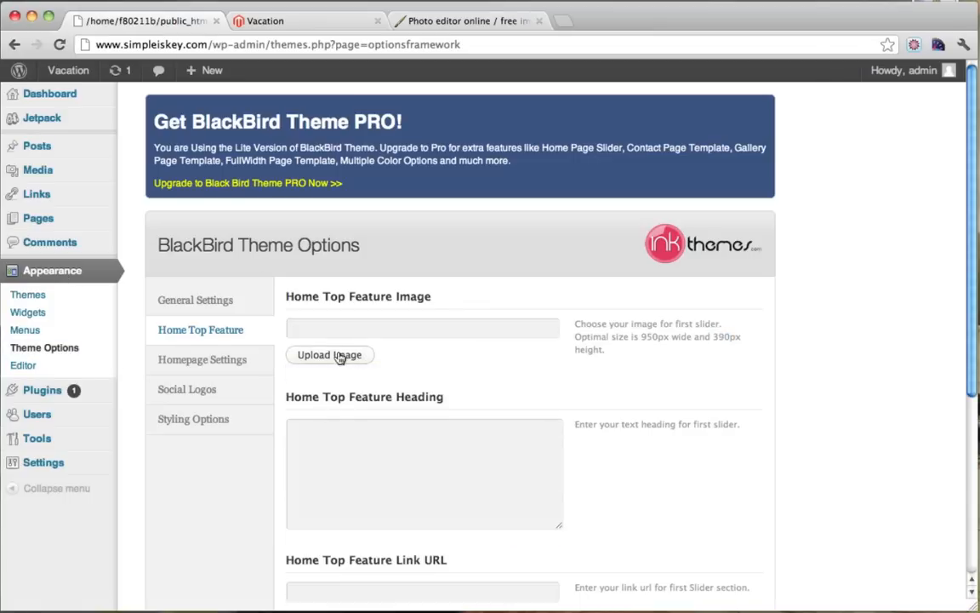
Upload tiger.jpg from the Desktop as the Home Top Feature image and save all changes
left_click(332, 356)
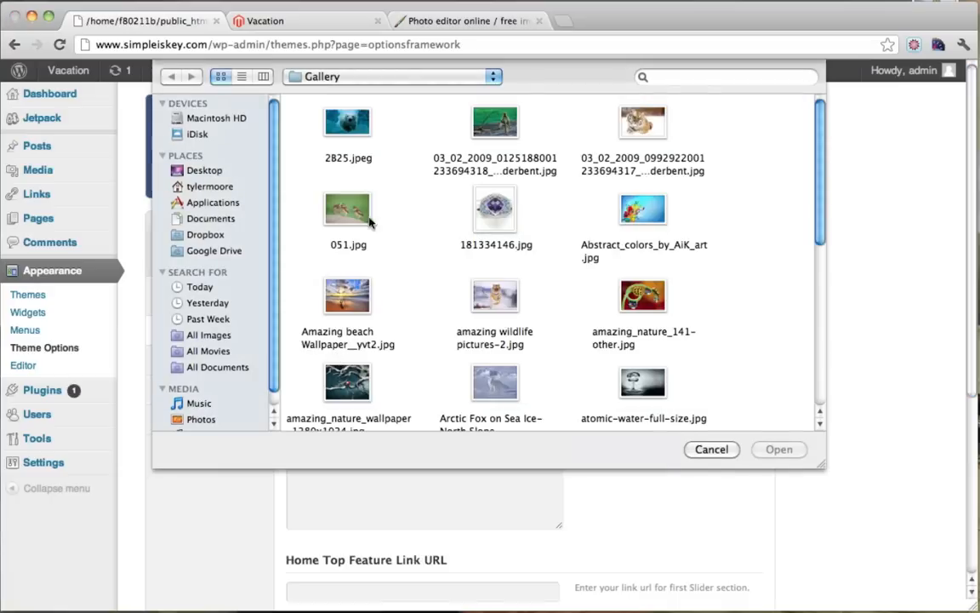
left_click(208, 174)
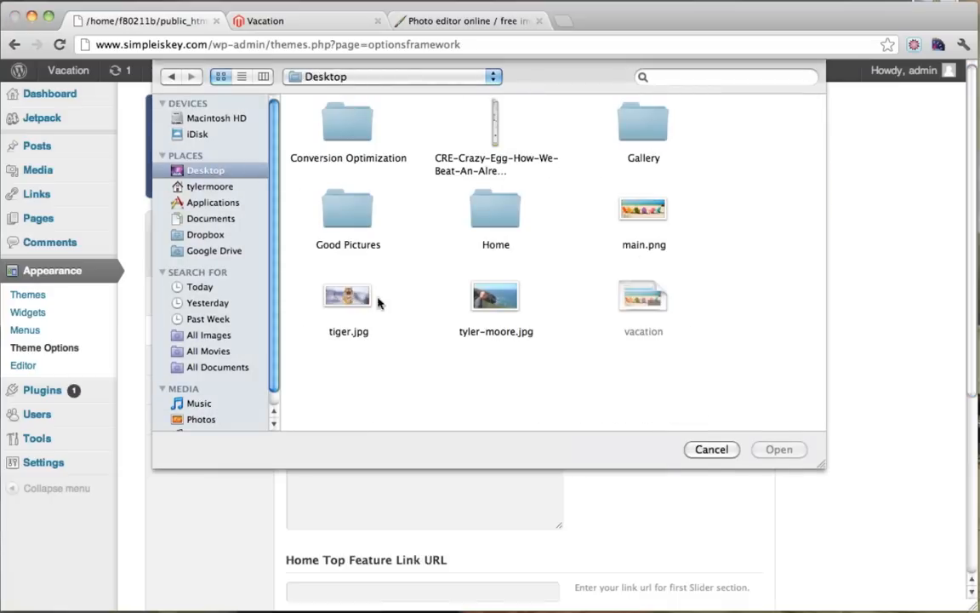
left_click(336, 293)
left_click(779, 449)
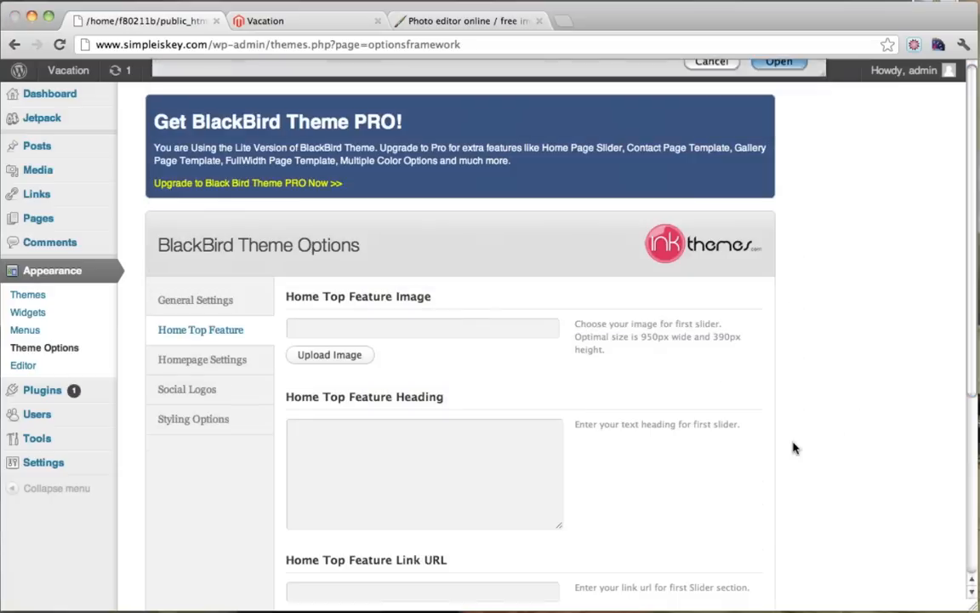
scroll(733, 350, "down", 10)
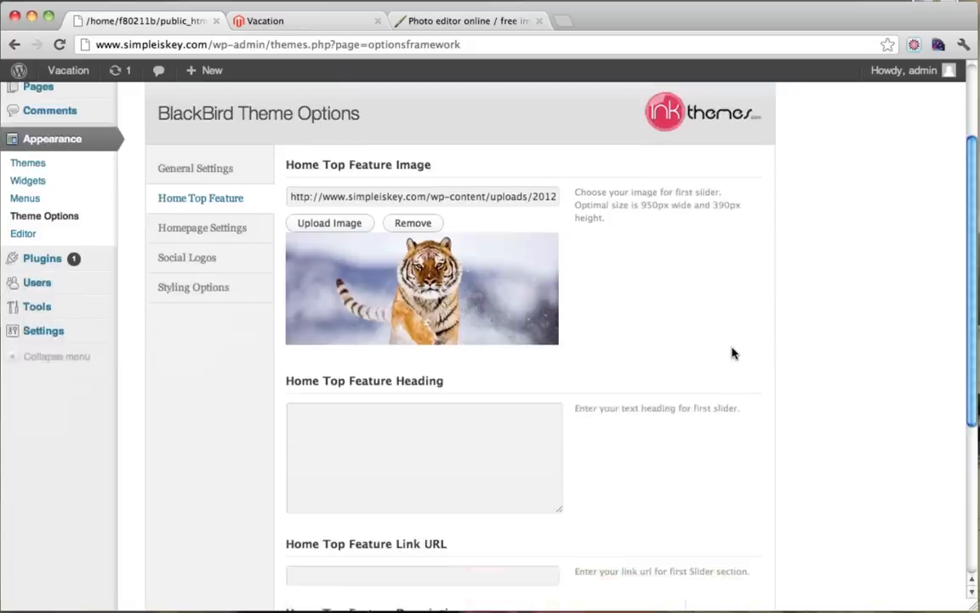
left_click(681, 527)
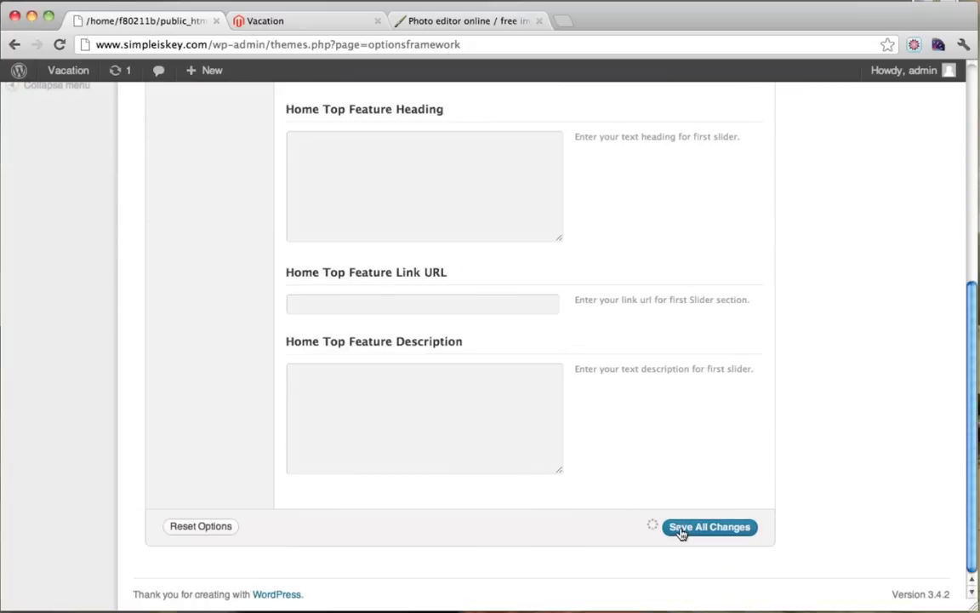
Reload the Vacation homepage to check the tiger slider, then return to theme options
left_click(300, 22)
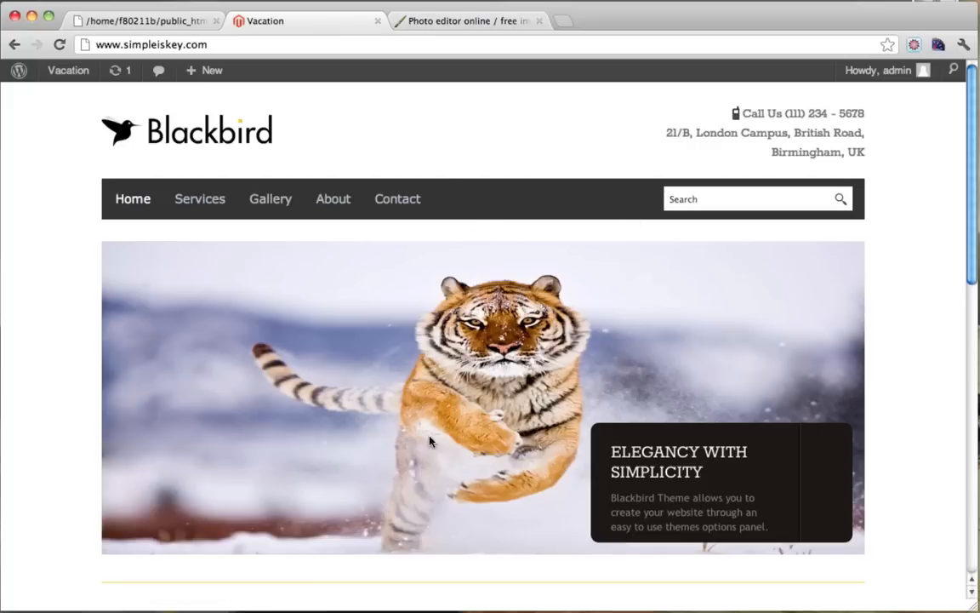
left_click(59, 46)
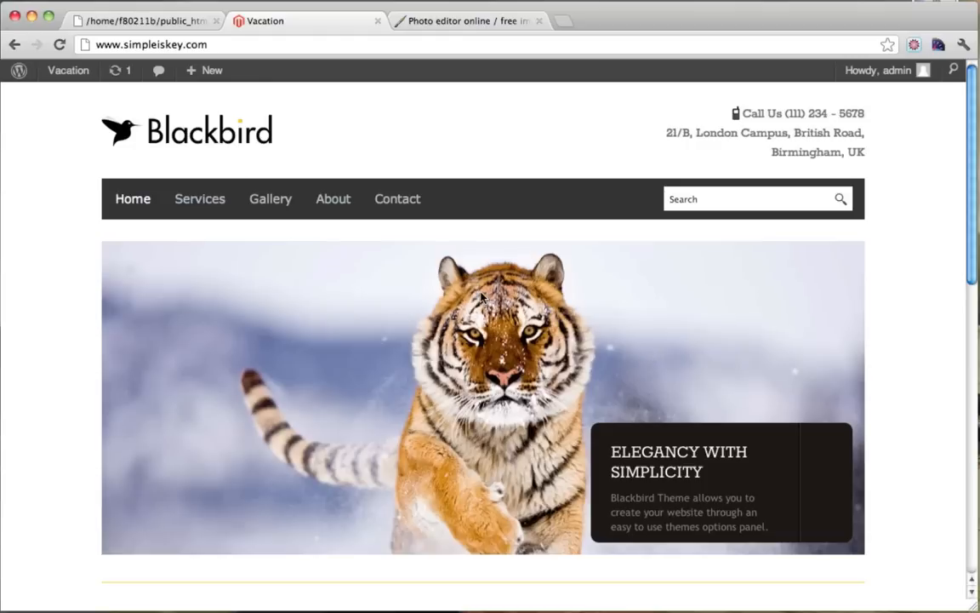
key("super+Tab")
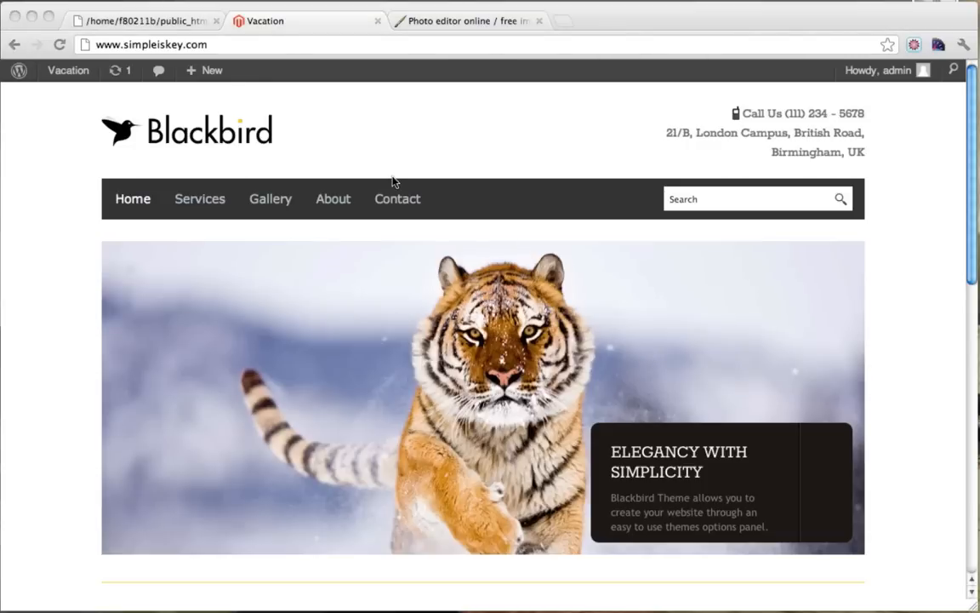
left_click(166, 25)
Upload main.png as the Home Top Feature image and save all changes
scroll(554, 291, "up", 5)
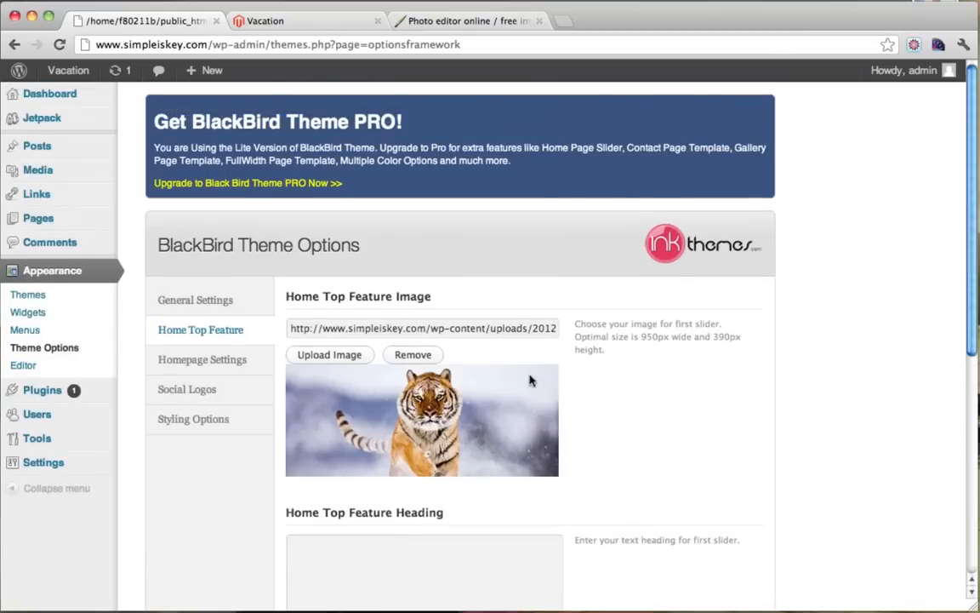
left_click(326, 356)
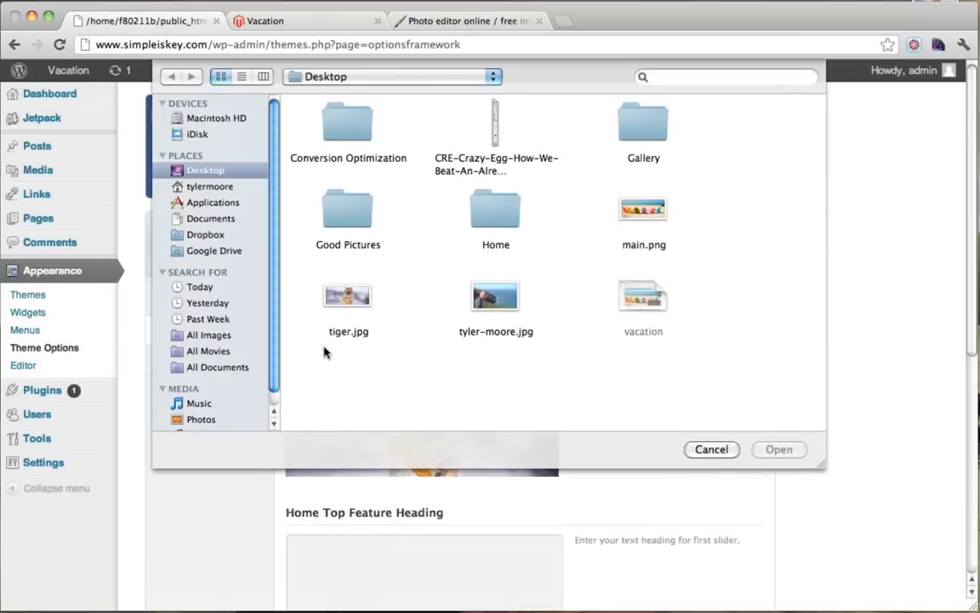
left_click(643, 213)
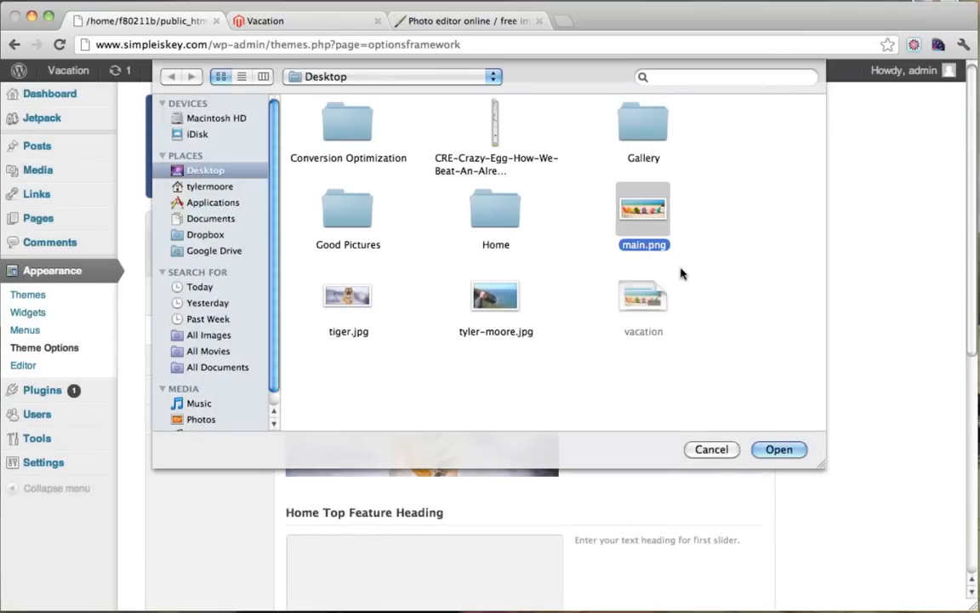
left_click(791, 449)
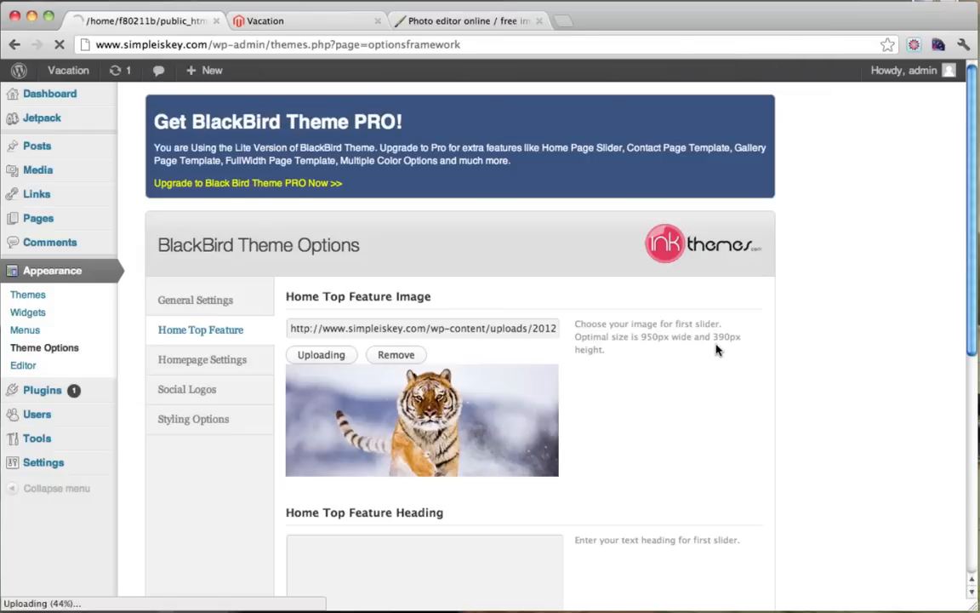
scroll(716, 346, "down", 2)
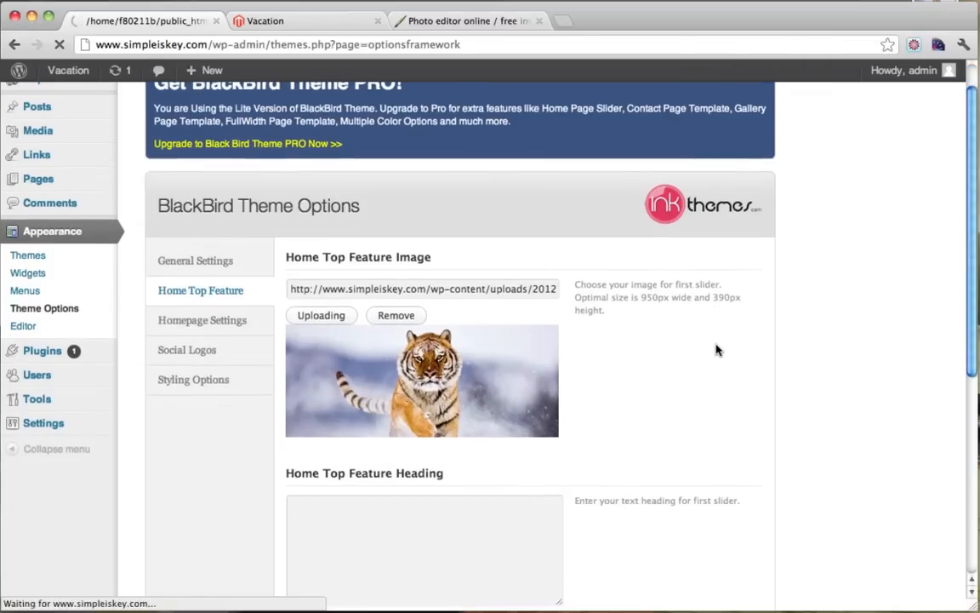
scroll(716, 348, "down", 10)
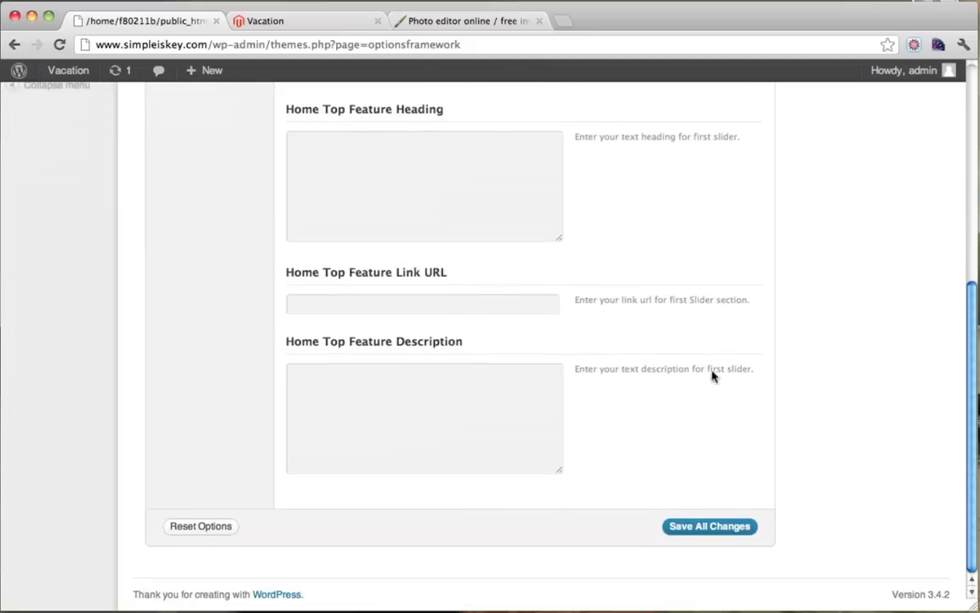
left_click(697, 528)
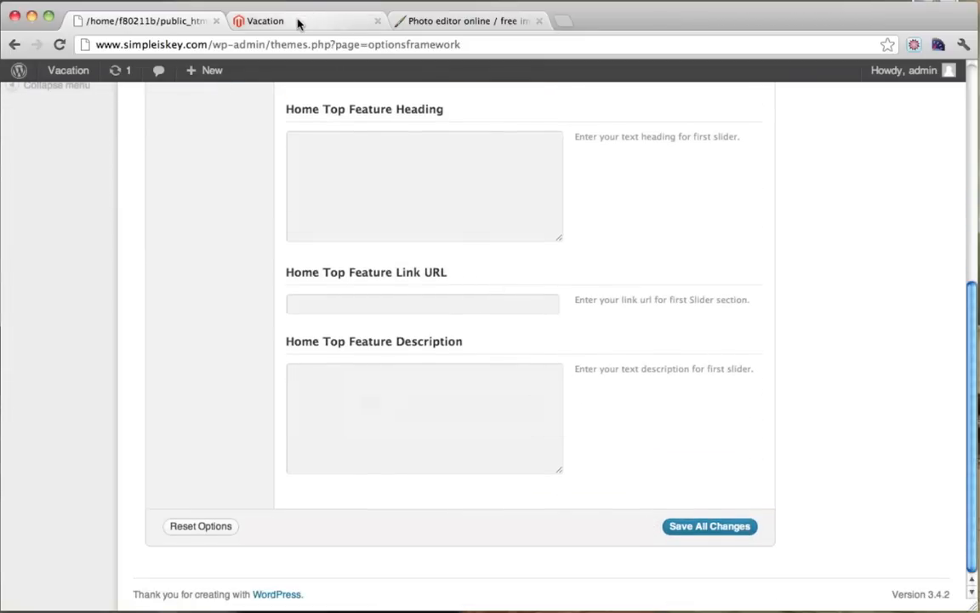
Reload the Vacation homepage to view the beach-chair slider
scroll(403, 260, "up", 10)
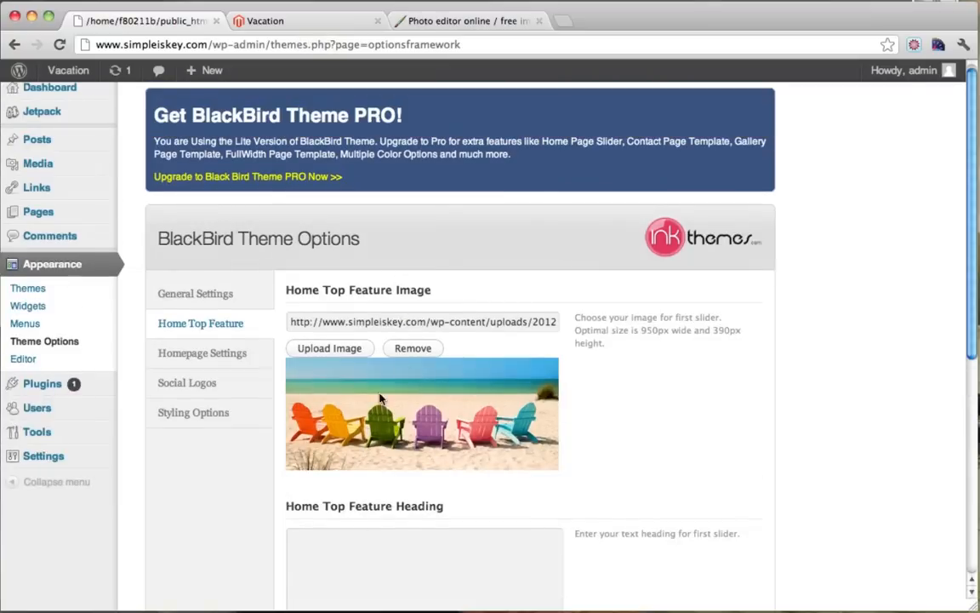
left_click(269, 20)
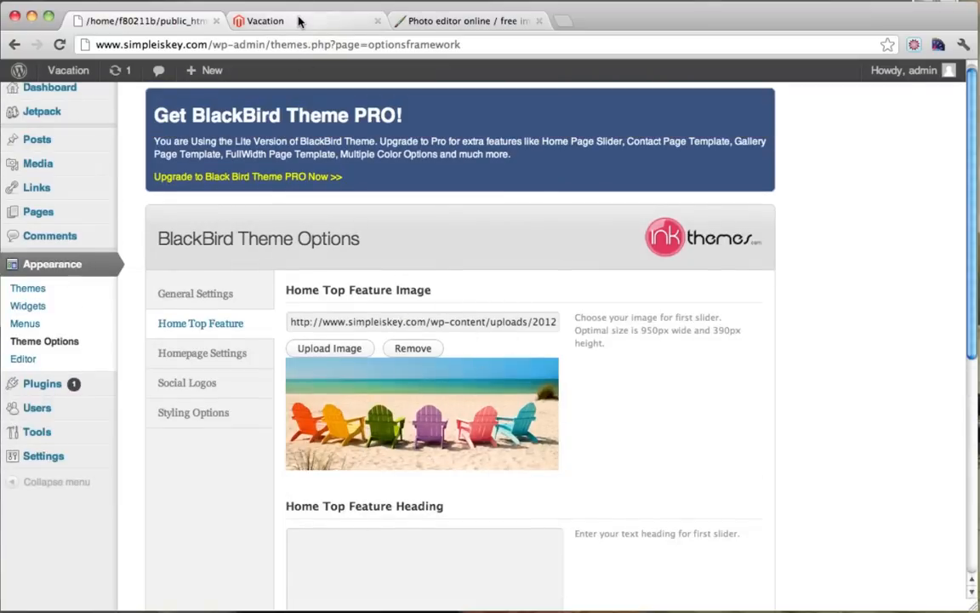
left_click(61, 47)
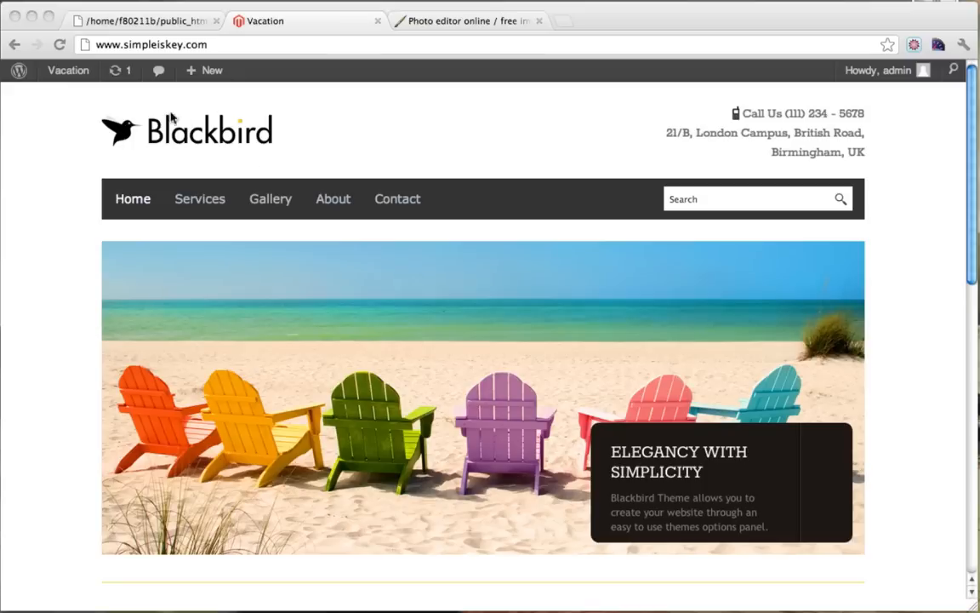
left_click(444, 24)
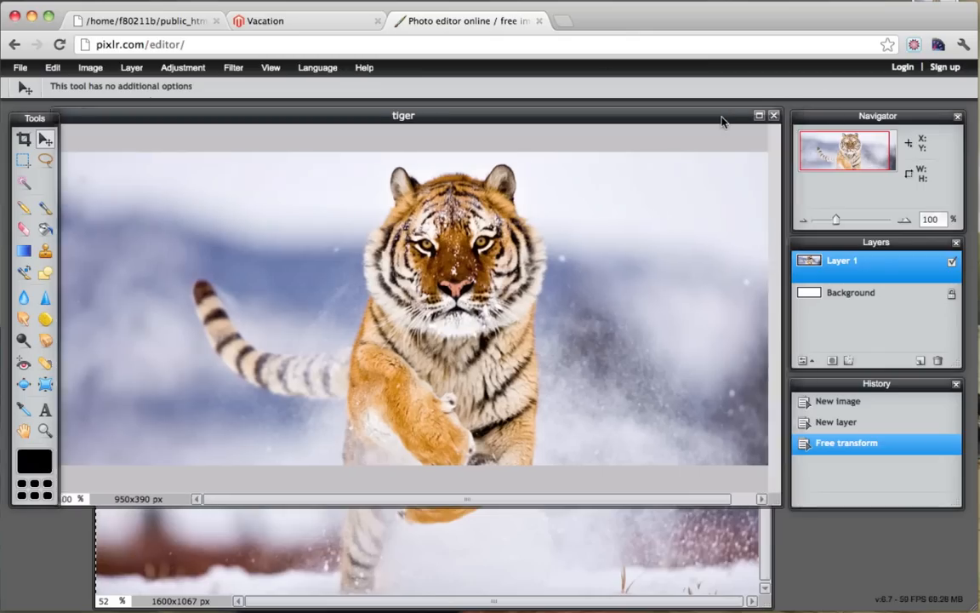
Close both Pixlr images without saving and start a new blank image
left_click(774, 115)
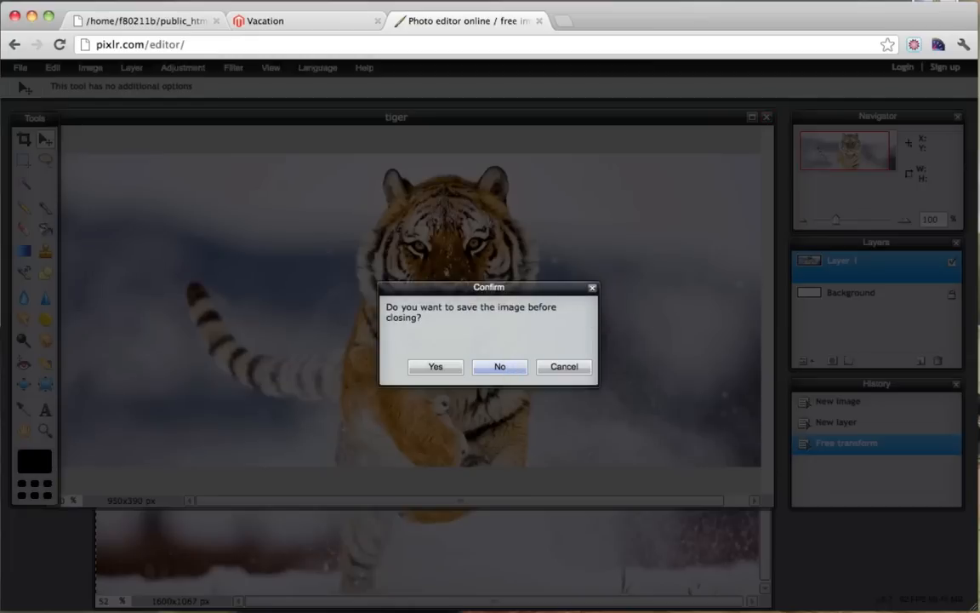
left_click(500, 366)
left_click(765, 143)
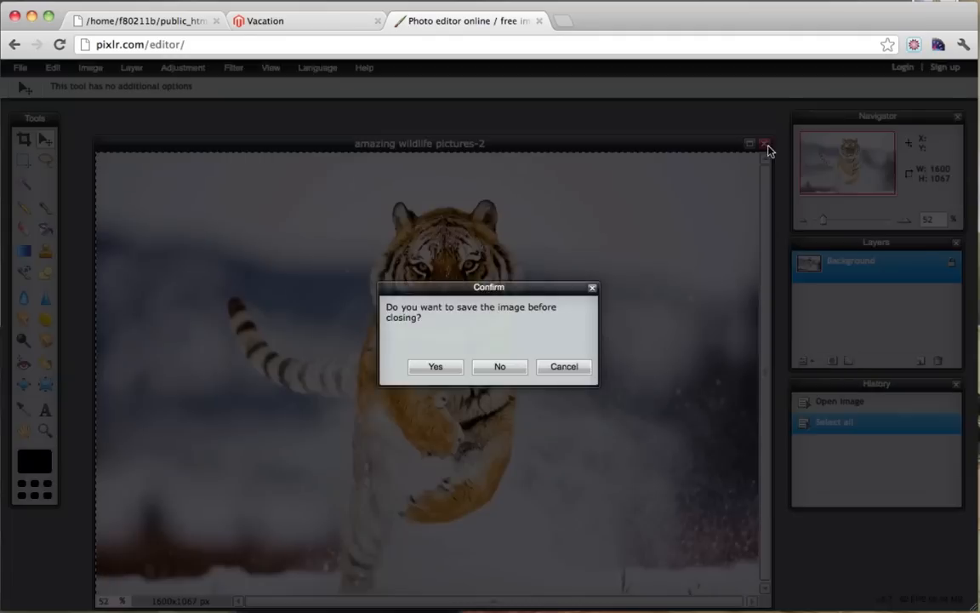
left_click(516, 369)
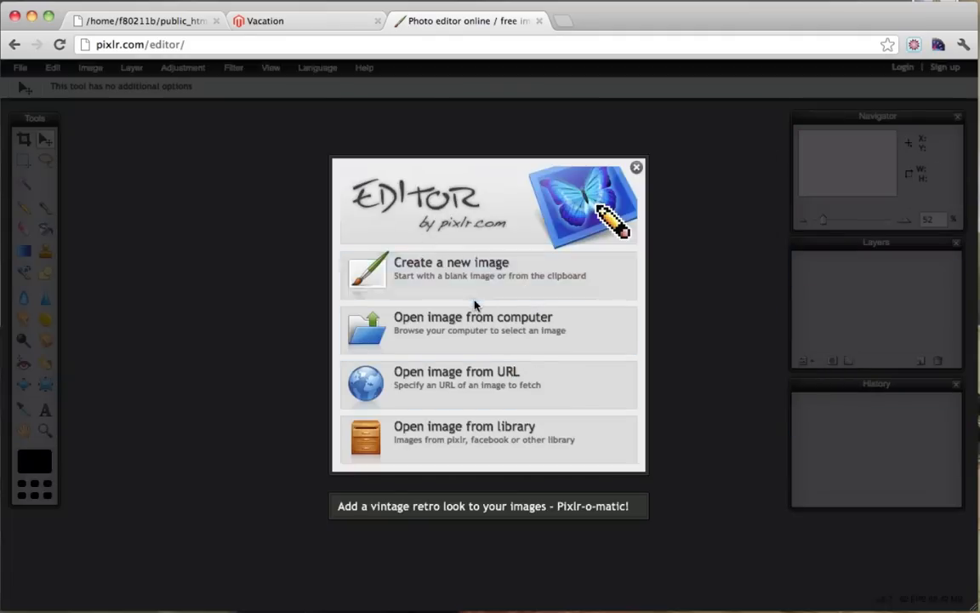
left_click(425, 281)
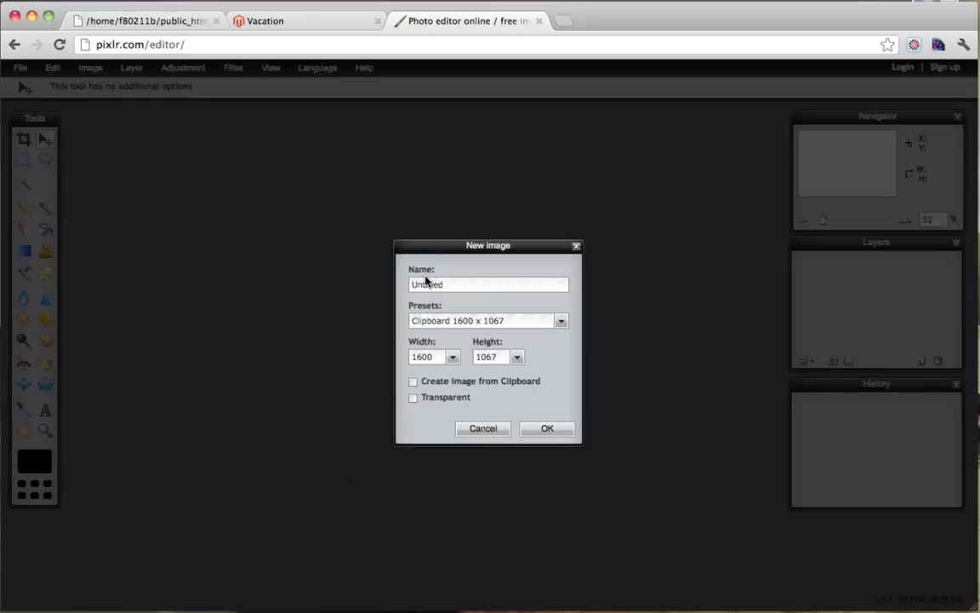
left_click(130, 19)
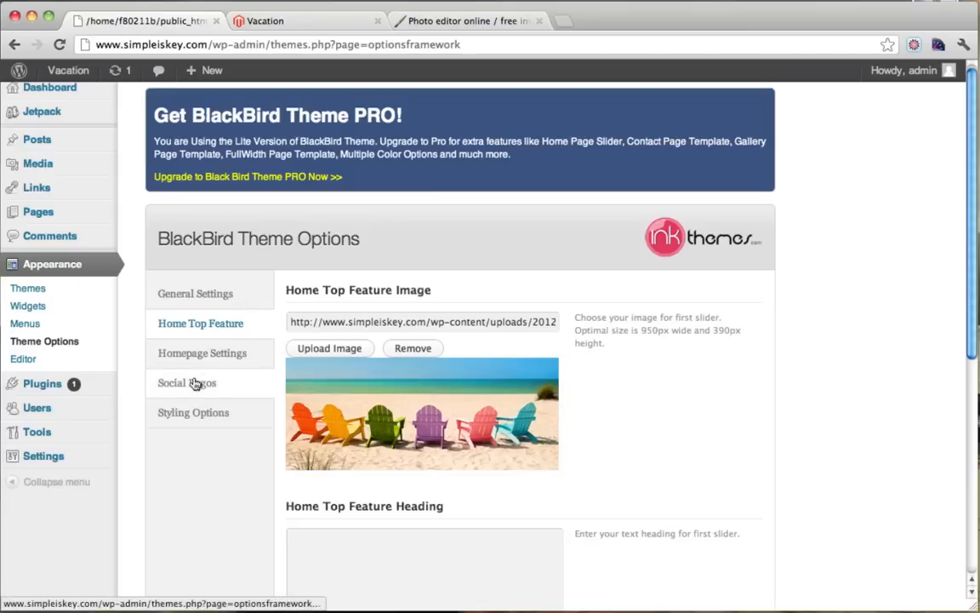
Open General Settings and note the Custom Logo's recommended 221×84 px size
left_click(216, 301)
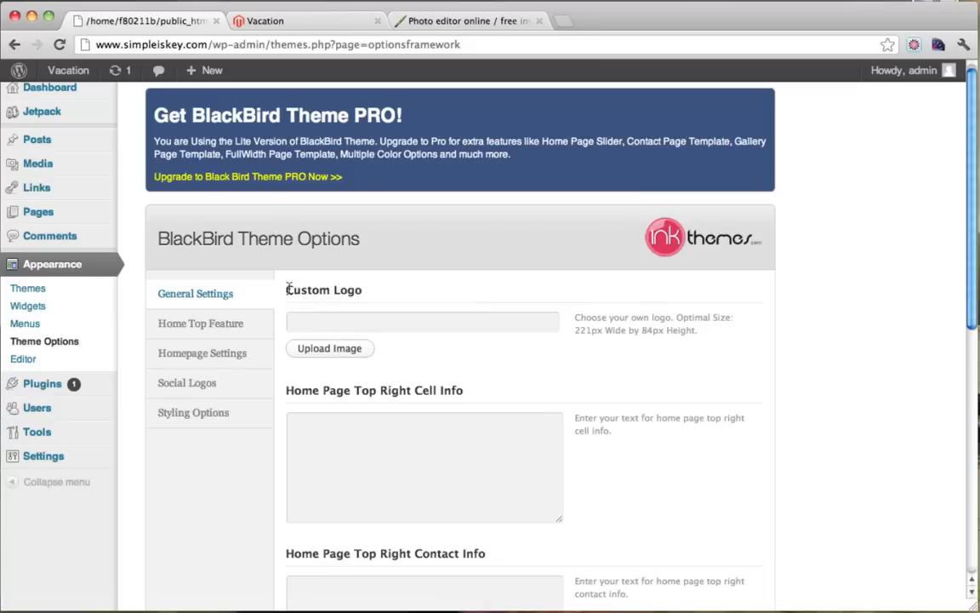
left_click_drag(288, 289, 440, 247)
left_click(659, 322)
left_click_drag(576, 333, 653, 335)
left_click(453, 23)
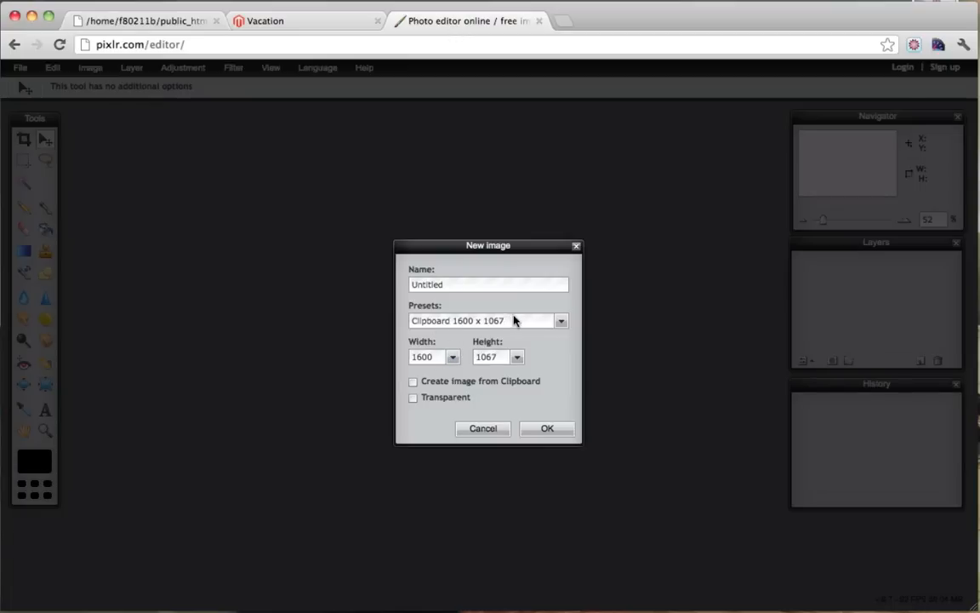
Create a new 221 × 84 px Pixlr image named logo
double_click(441, 357)
type("221")
double_click(486, 357)
type("84")
double_click(460, 284)
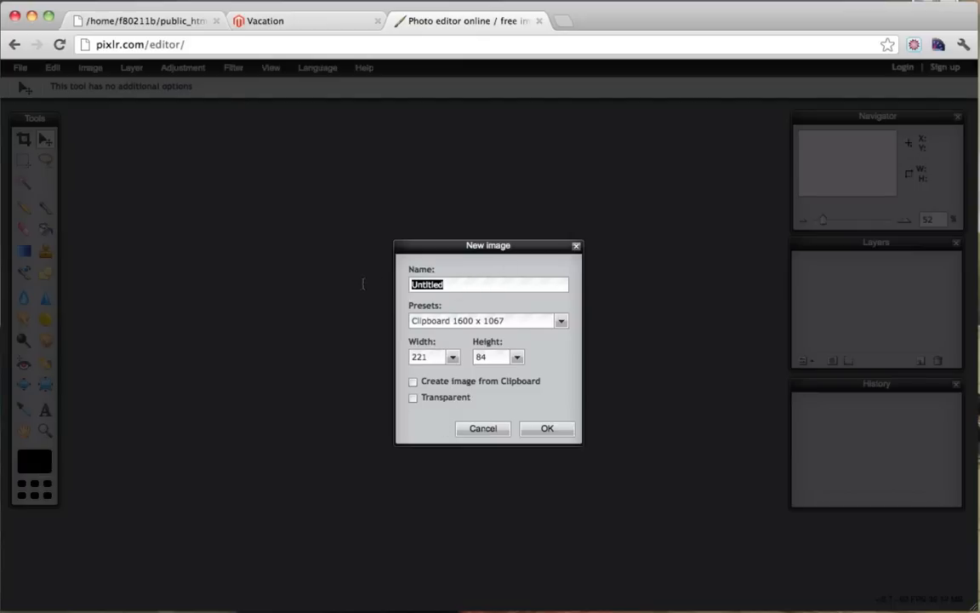
type("logo")
left_click(551, 427)
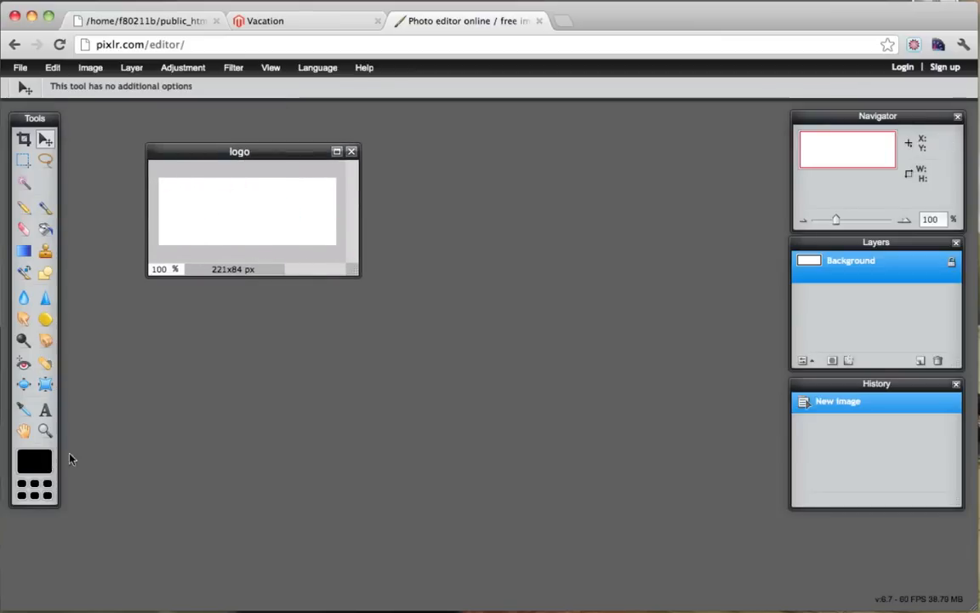
Add the text 'Vacation' to the logo canvas in Trajan Pro
left_click(45, 411)
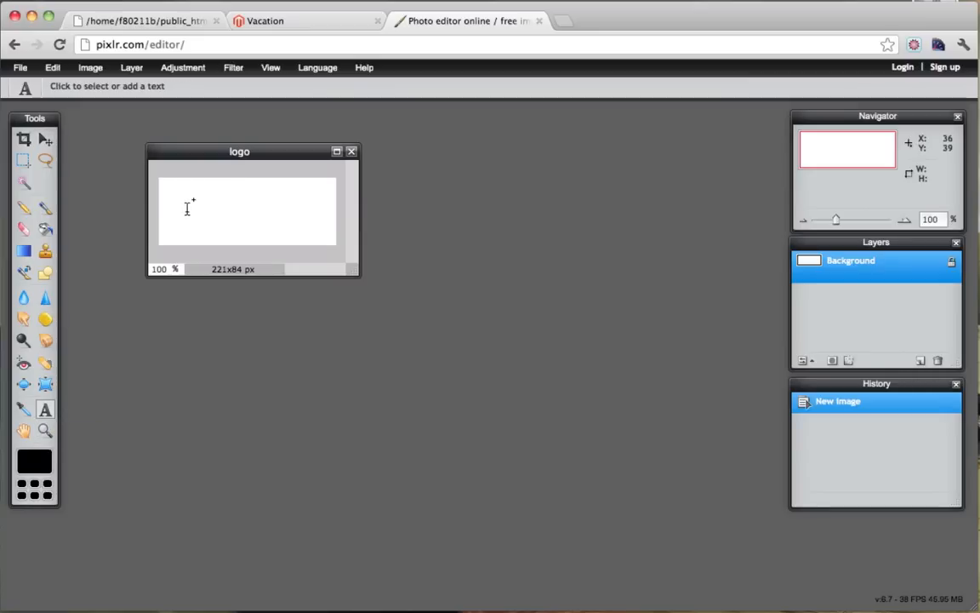
left_click(183, 206)
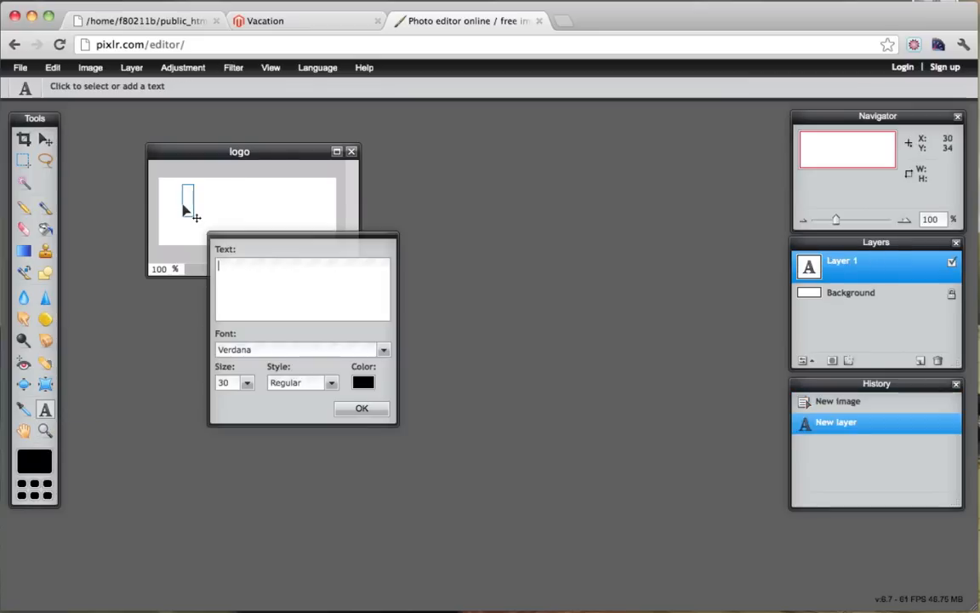
type("Vacation")
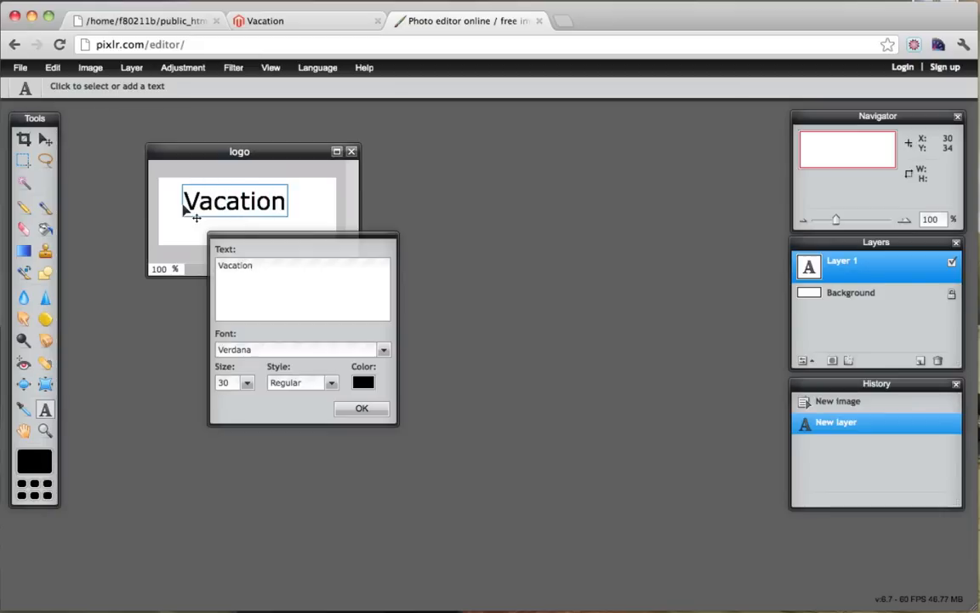
left_click(384, 351)
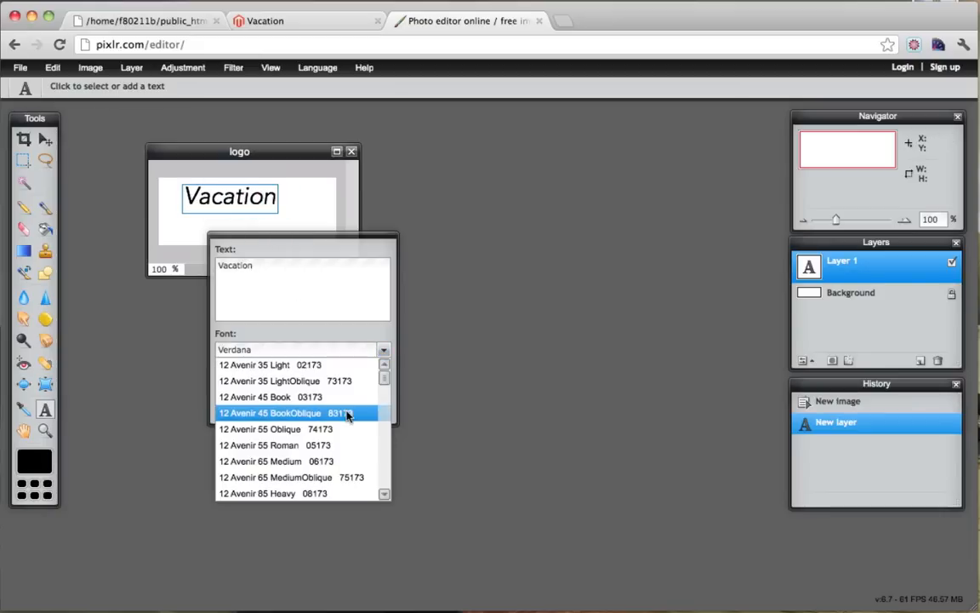
scroll(345, 413, "down", 20)
mouse_move(384, 480)
left_mouse_down()
mouse_move(384, 447)
mouse_move(384, 479)
left_mouse_up()
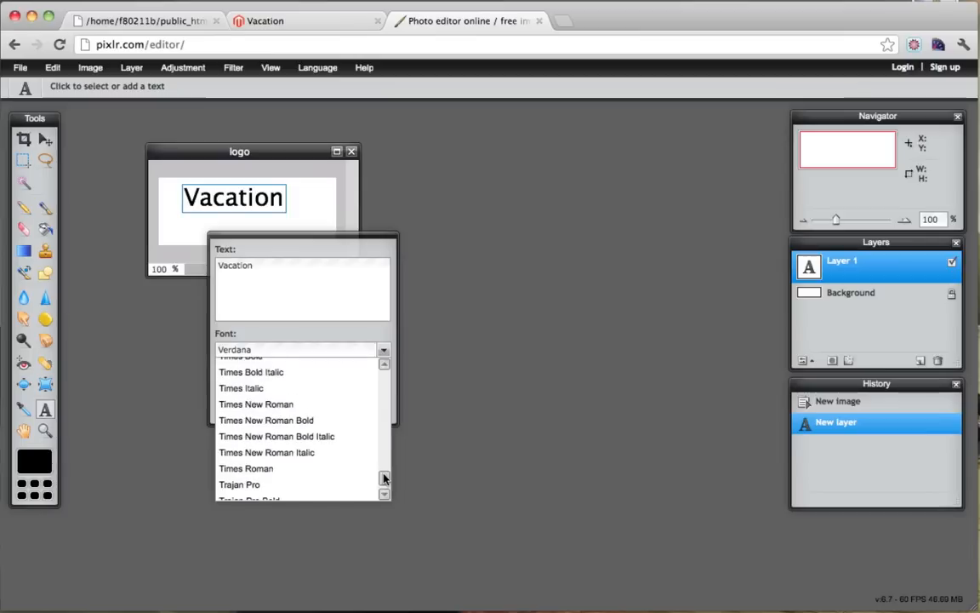
left_click(296, 484)
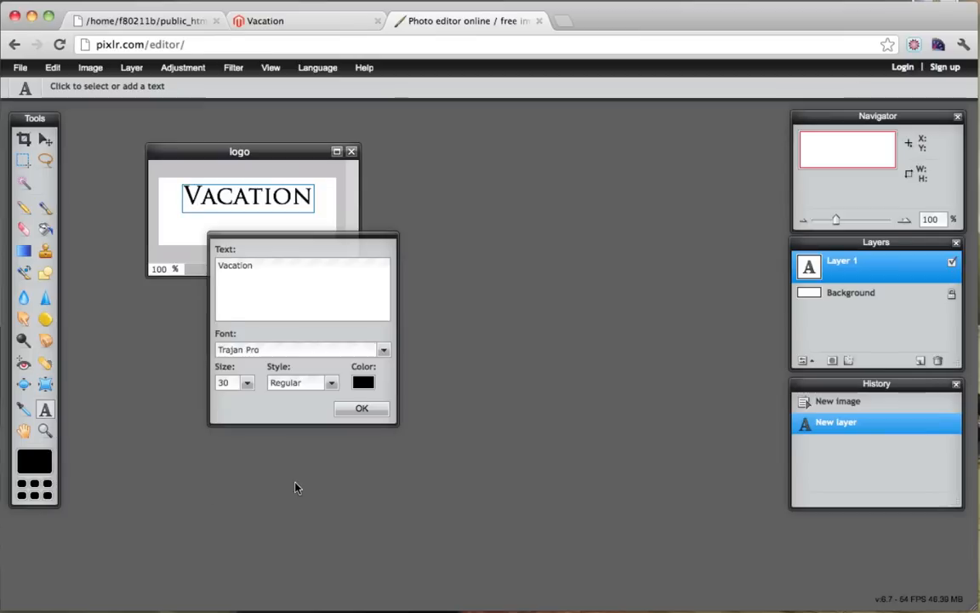
Make the Vacation text size 34, bold and bright orange, and commit it
left_click(247, 385)
left_click_drag(231, 381, 202, 381)
type("34")
left_click(332, 383)
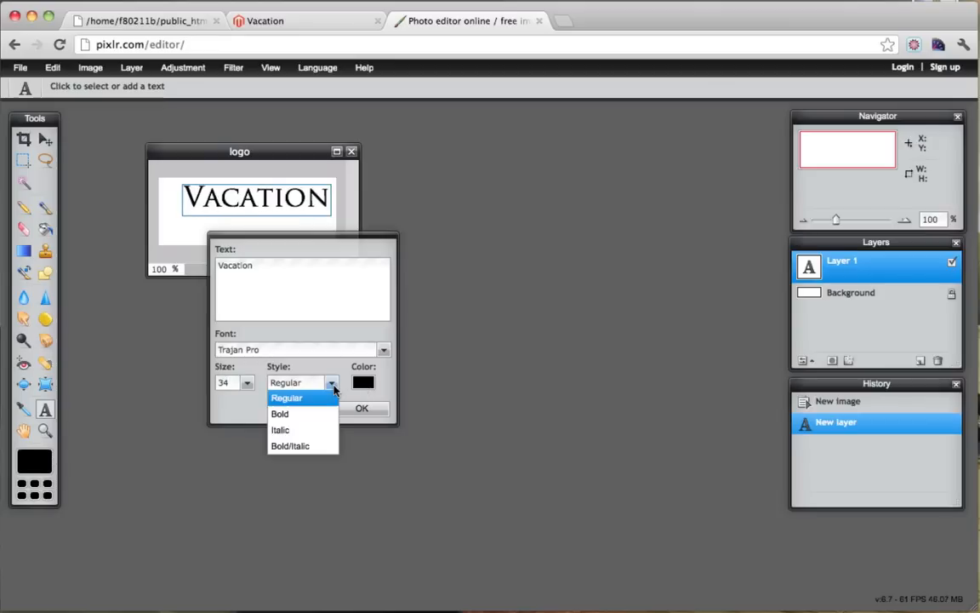
left_click(311, 412)
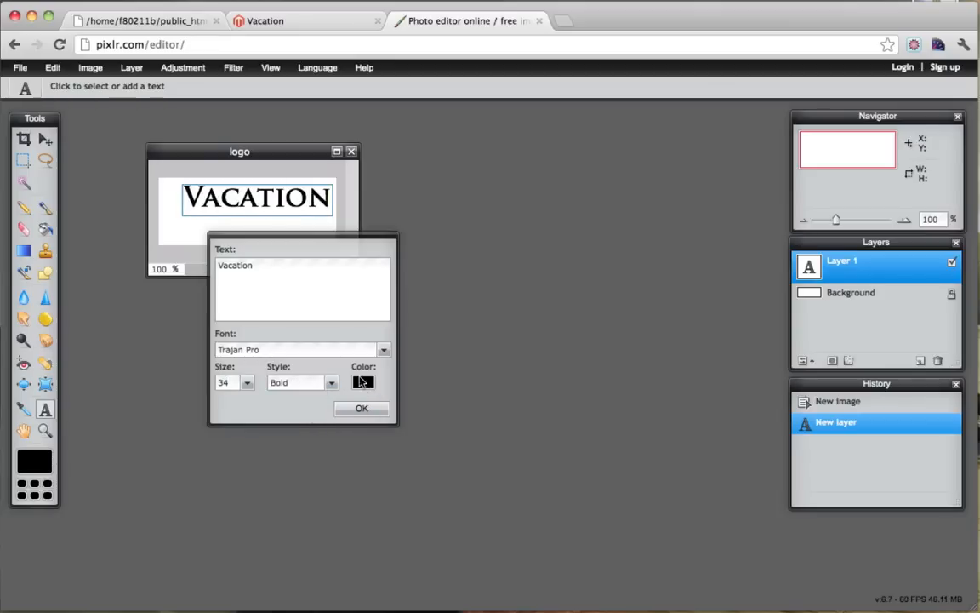
left_click(365, 383)
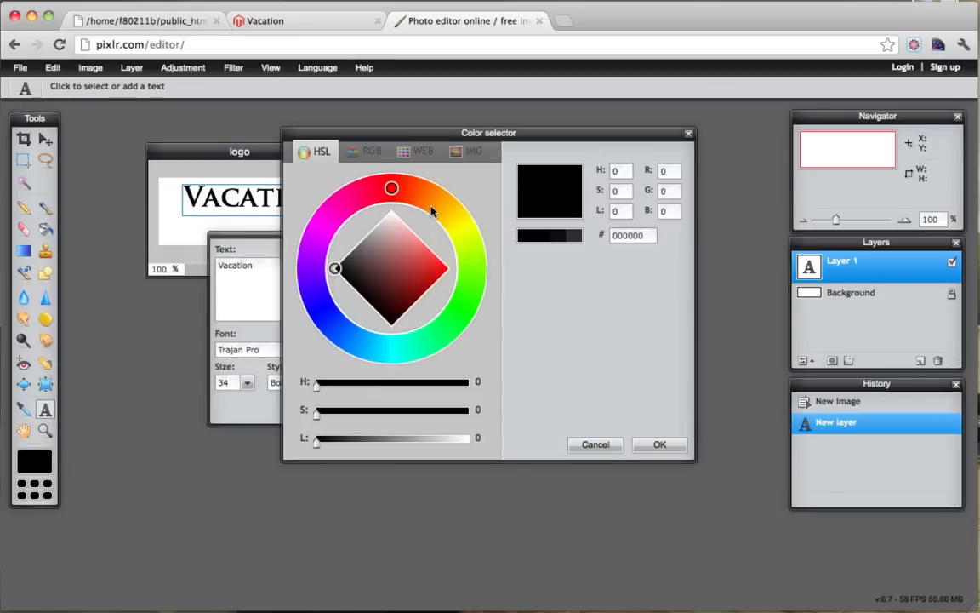
left_click_drag(412, 187, 437, 199)
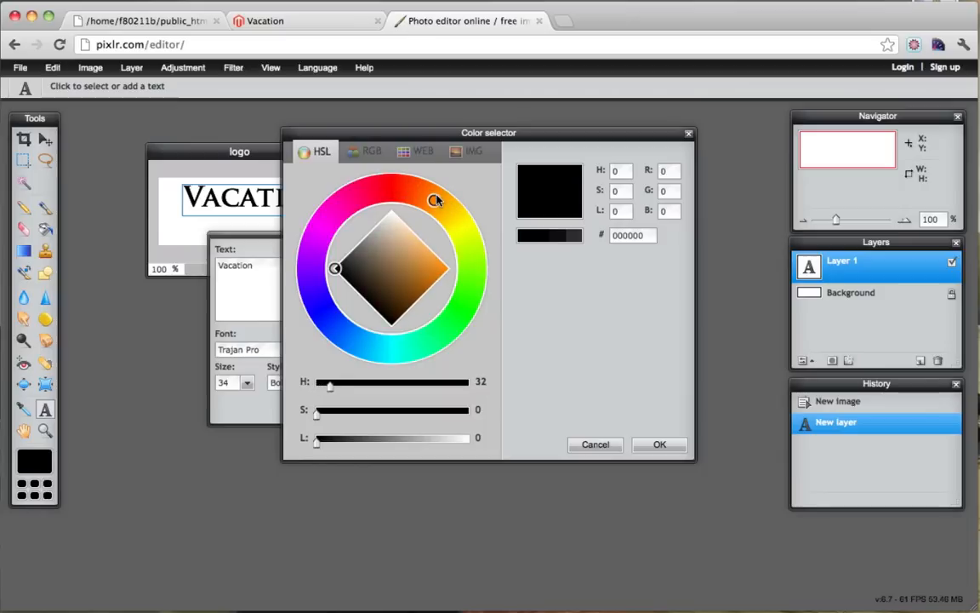
left_click_drag(432, 294, 440, 263)
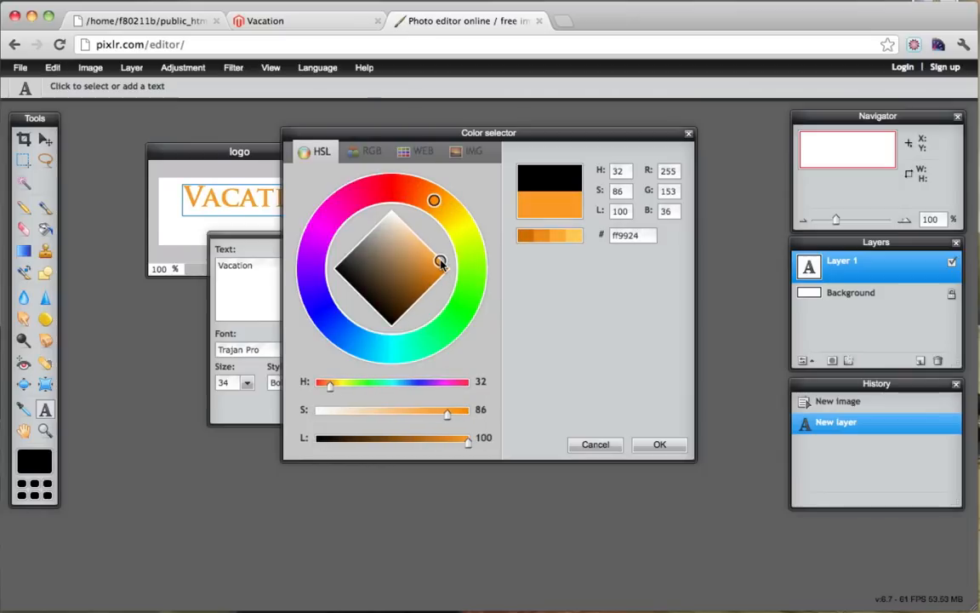
left_click(660, 445)
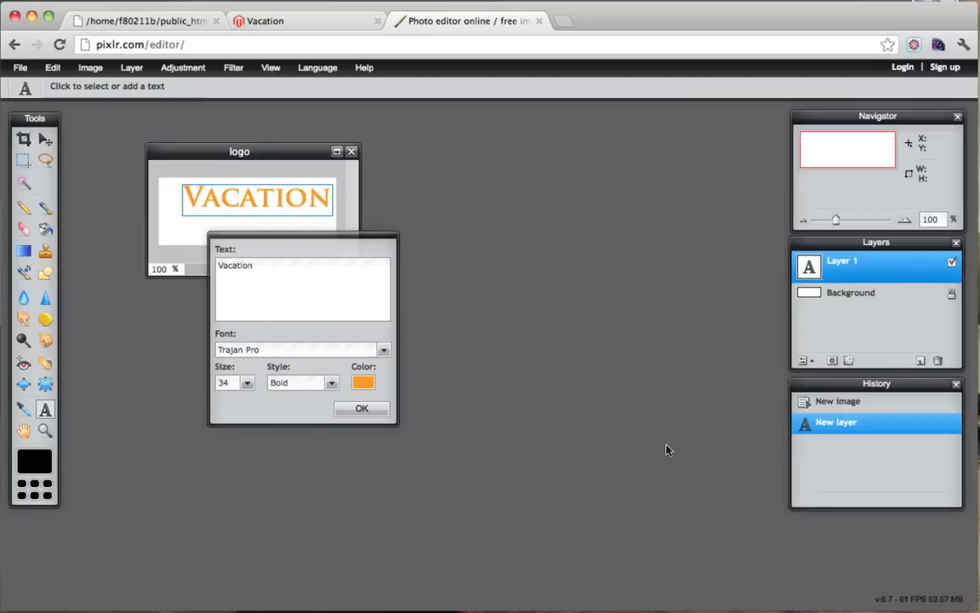
left_click(362, 410)
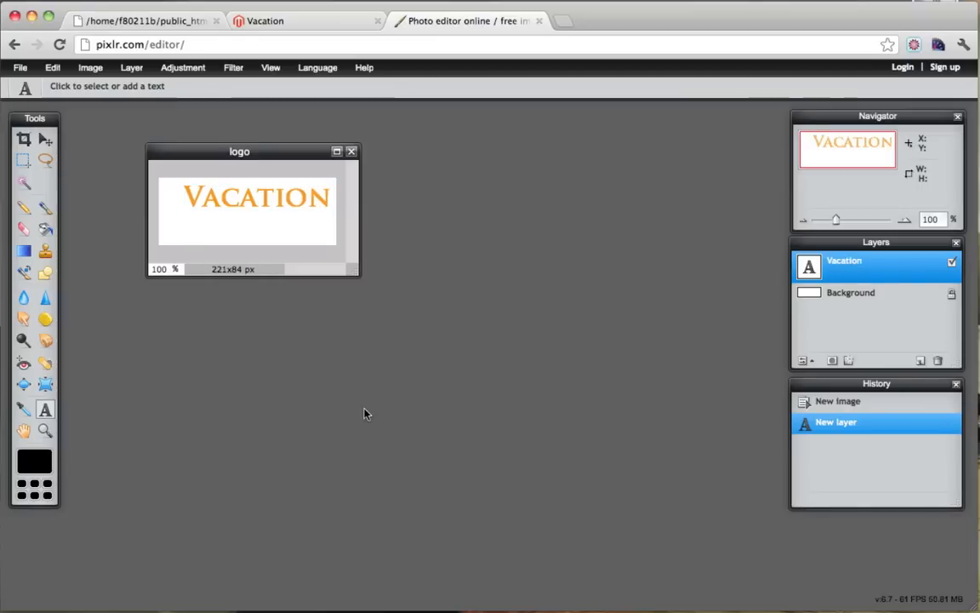
Move the Vacation text down into position inside the logo canvas
left_click(45, 139)
left_click_drag(264, 202, 269, 225)
key("Up")
key("Up")
key("Up")
key("Up")
key("Up")
key("Up")
key("Up")
key("Up")
key("Up")
key("Up")
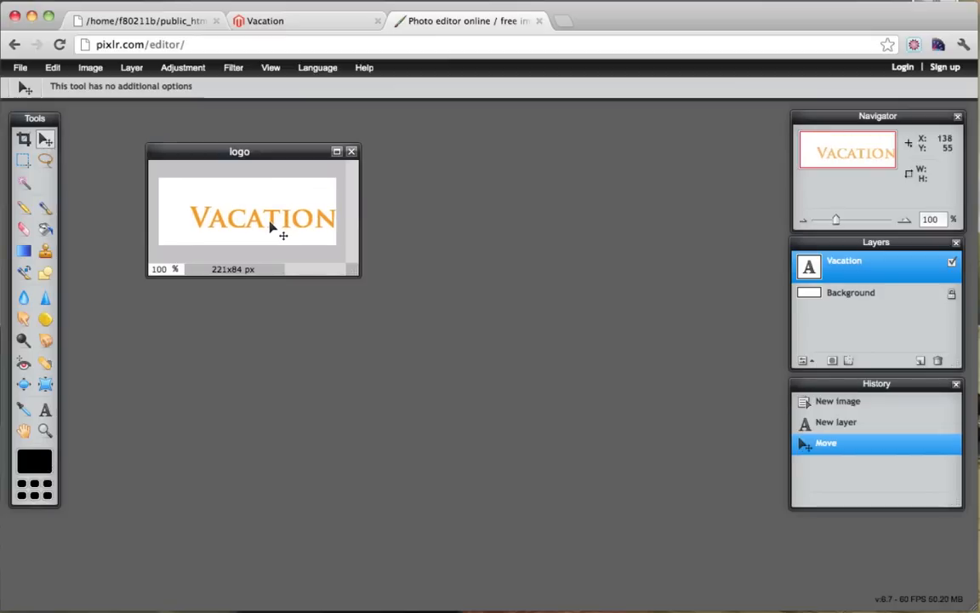
key("Down")
key("Left")
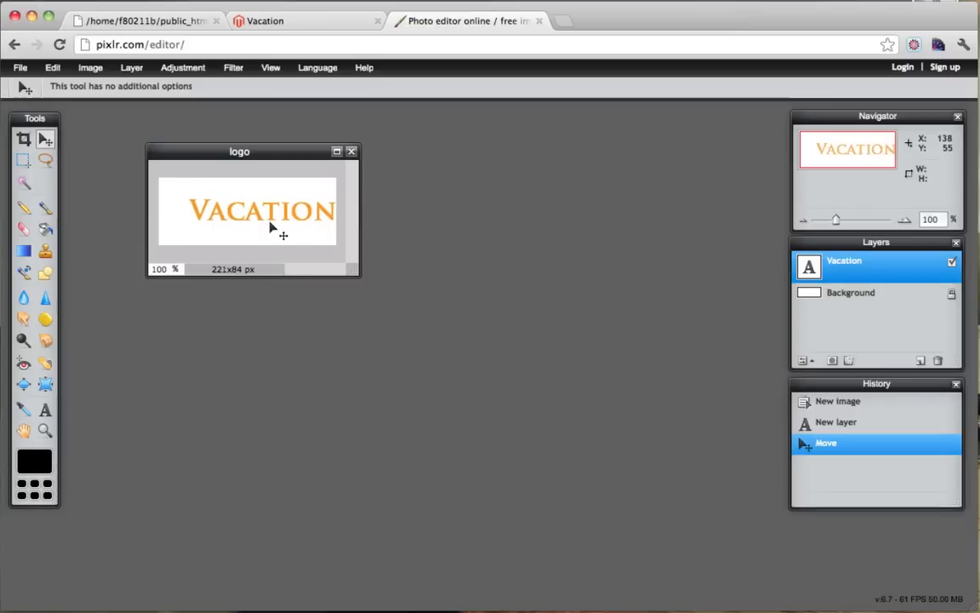
key("Down")
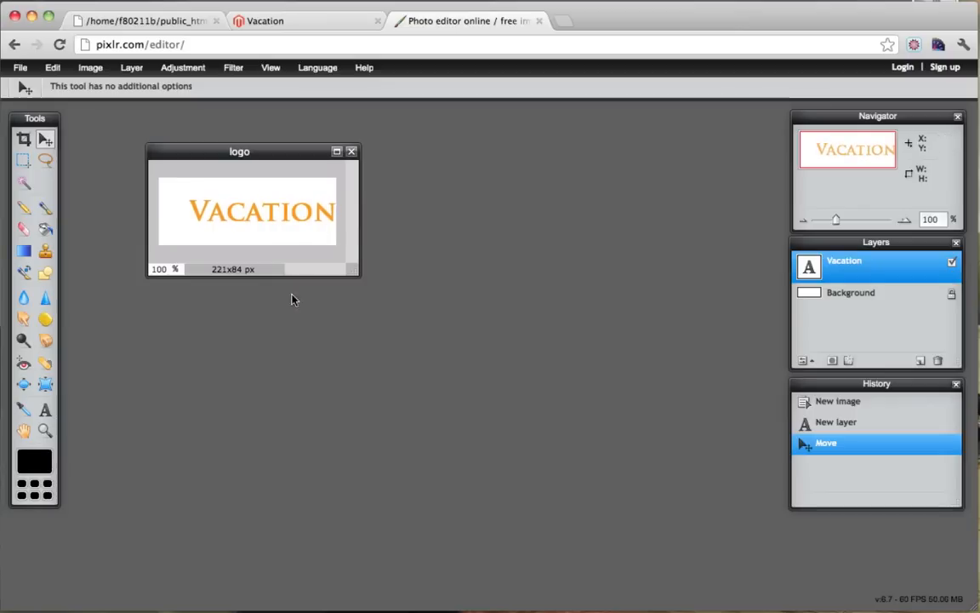
In a new tab, go to google.com and search for 'bird'
left_click(561, 24)
type("www.g")
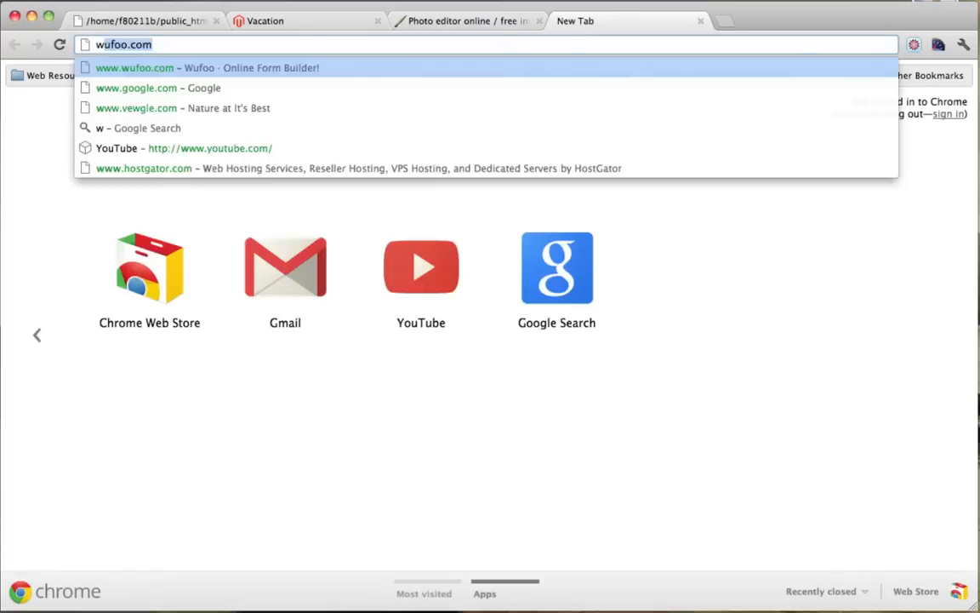
type("oogle.")
key("Return")
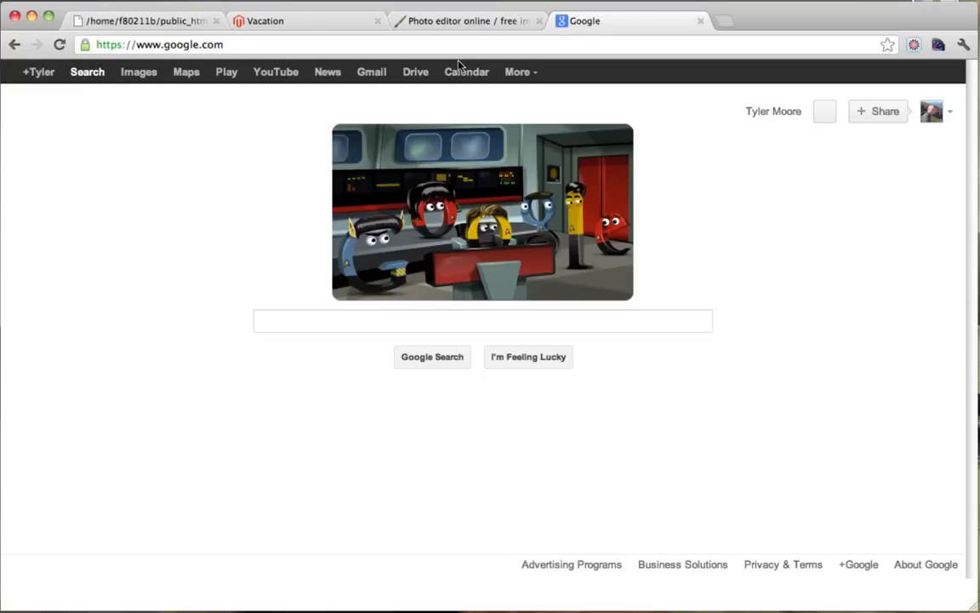
type("bird")
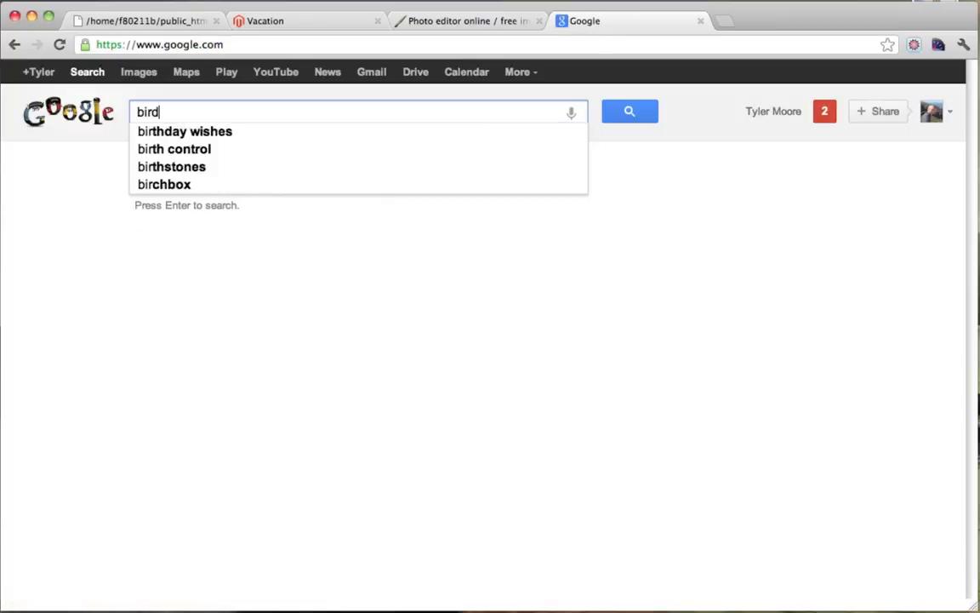
key("Return")
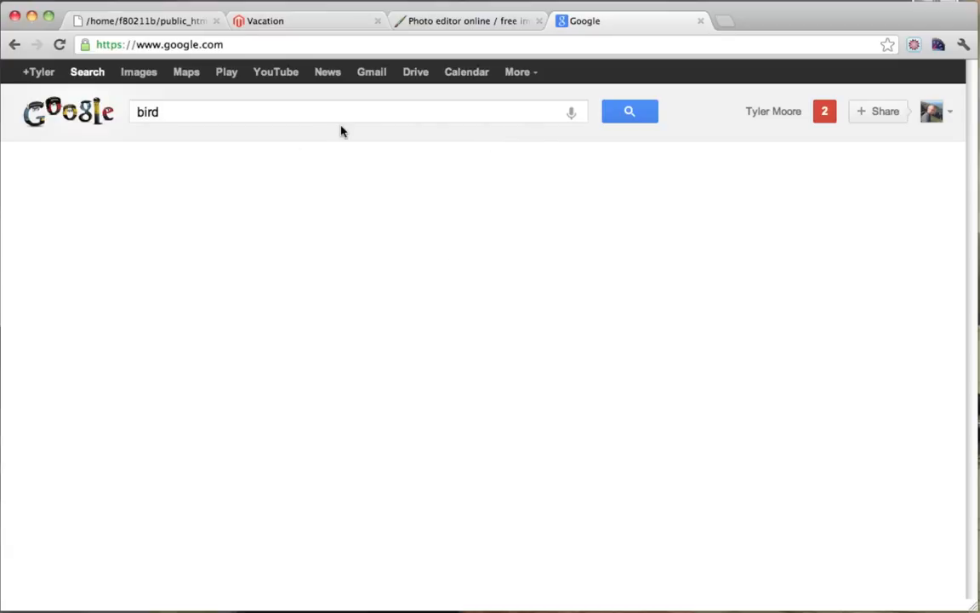
Switch to image results and refine the search to 'bird icon'
left_click(225, 117)
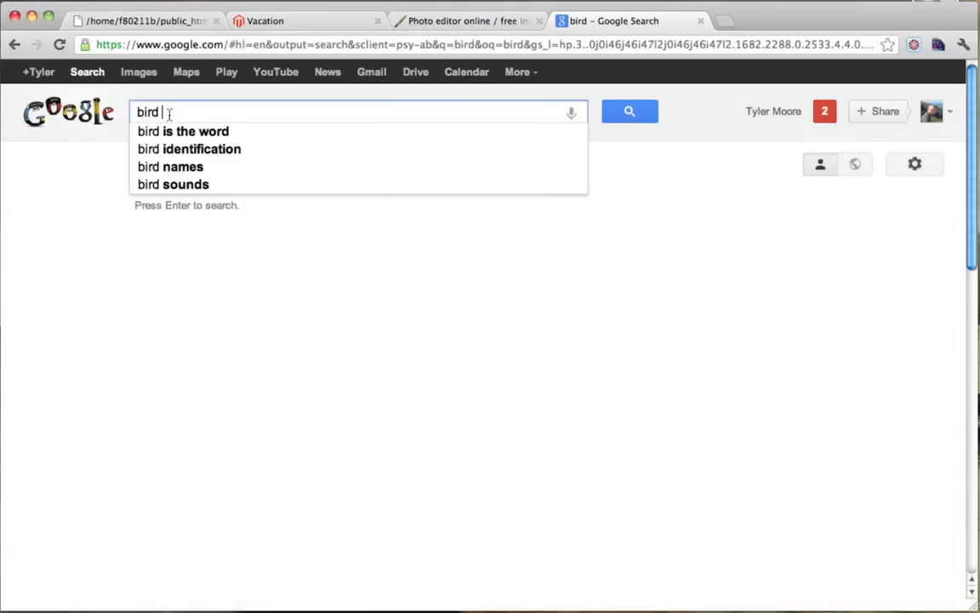
left_click(135, 75)
left_click(191, 118)
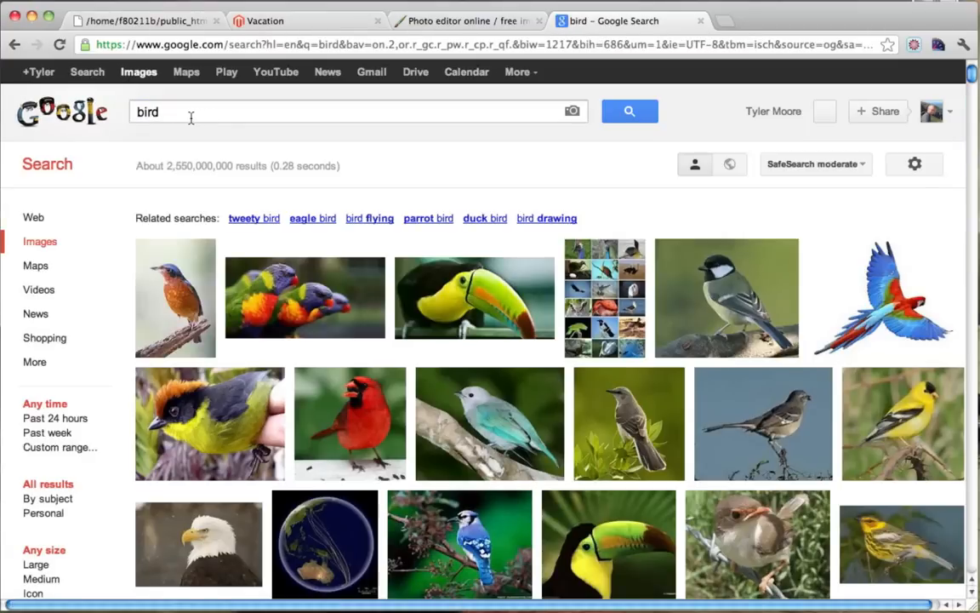
type("icon")
key("Return")
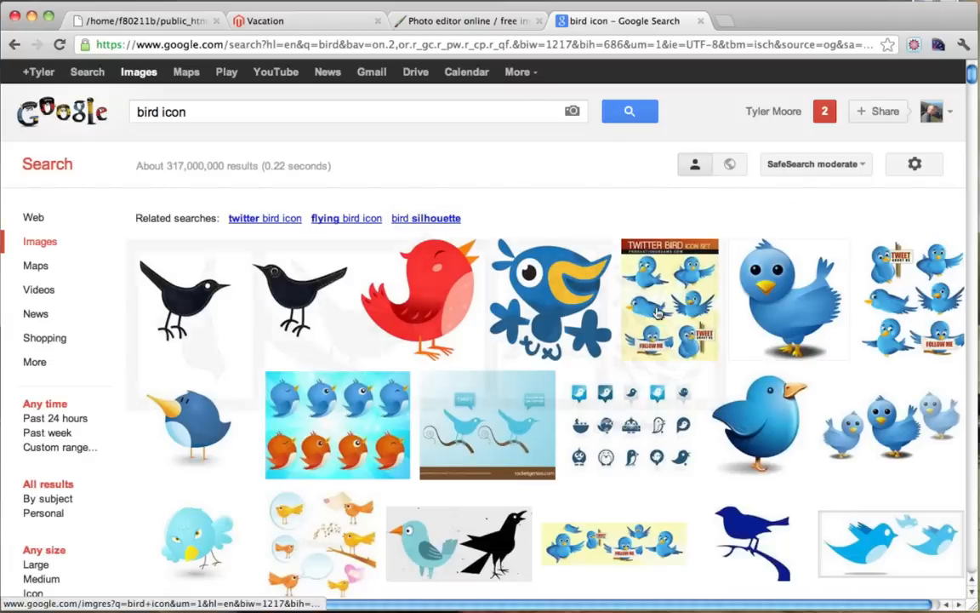
mouse_move(411, 214)
scroll(694, 236, "down", 3)
scroll(693, 236, "down", 3)
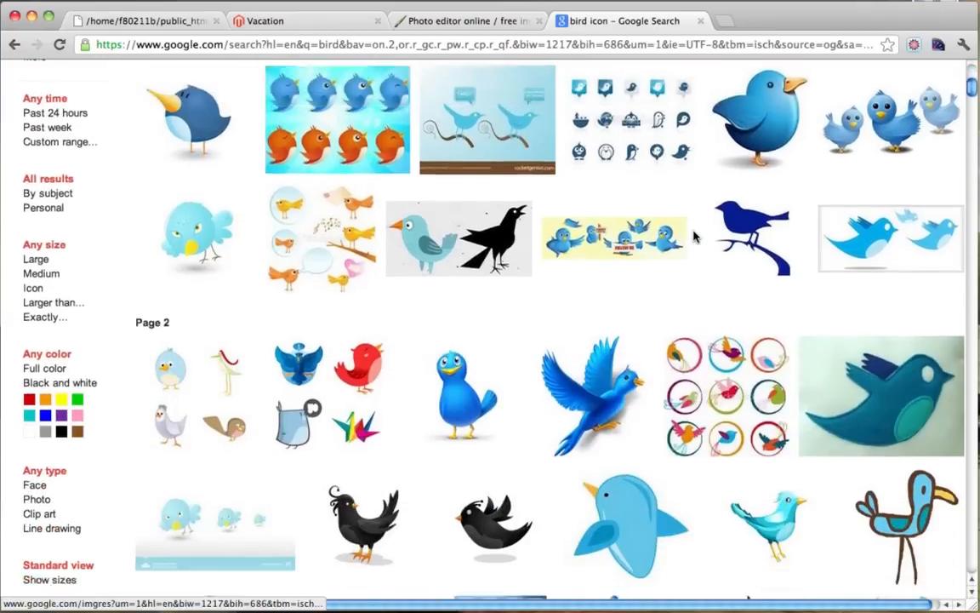
Save the blue doodle bird image as burdy-tad-carpenter.png on the Desktop
left_click(896, 408)
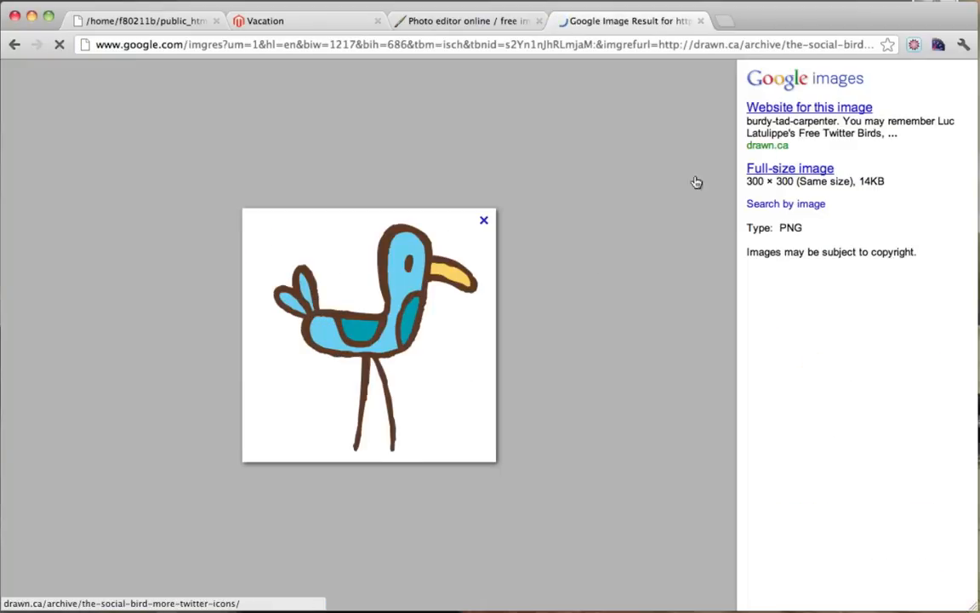
right_click(364, 295)
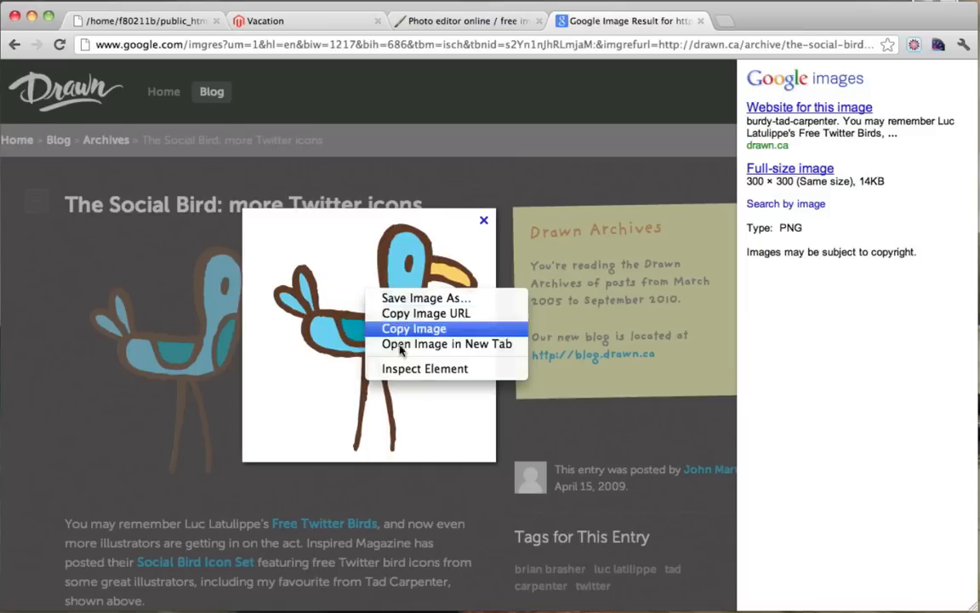
left_click(343, 291)
right_click(343, 291)
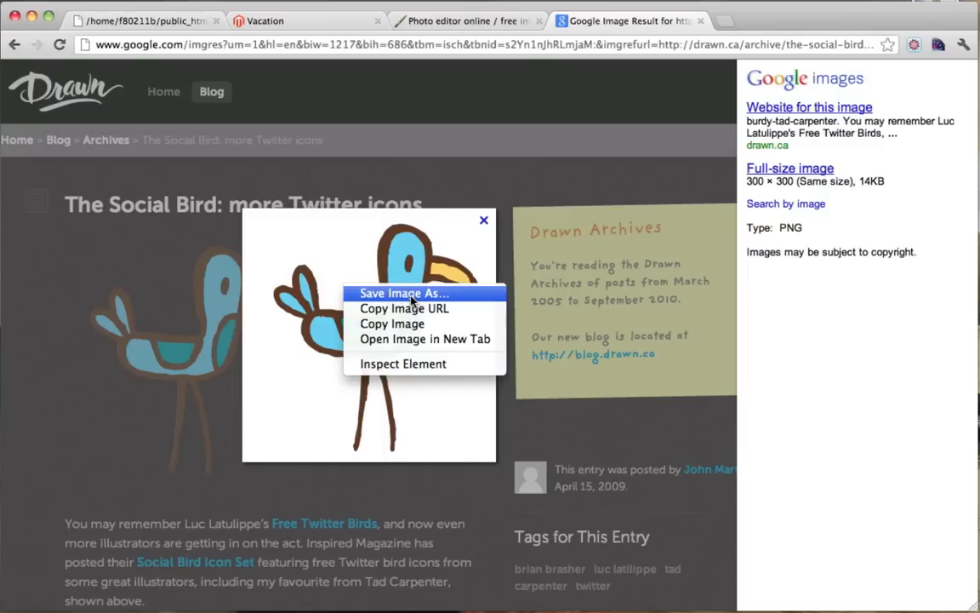
left_click(411, 296)
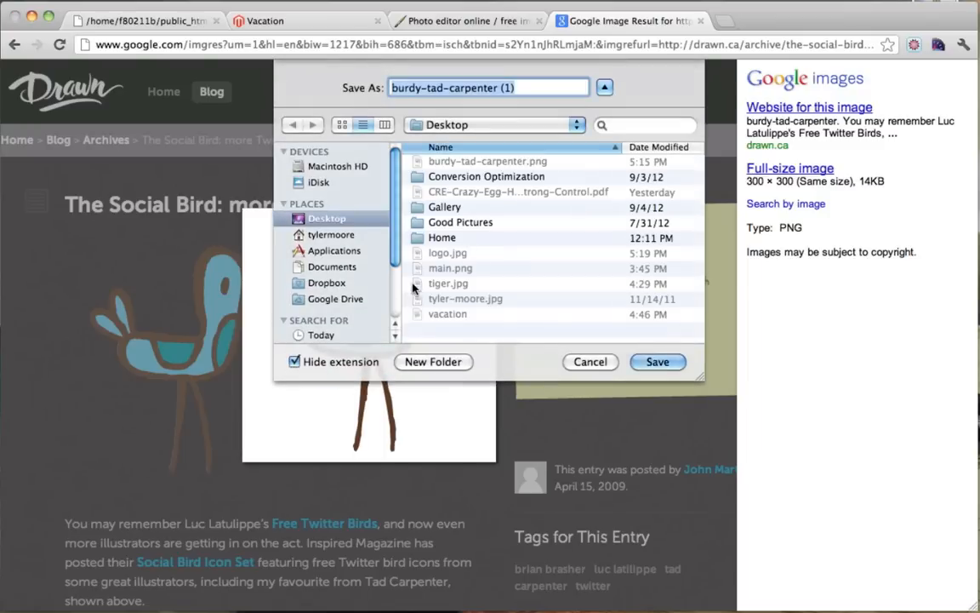
left_click(659, 362)
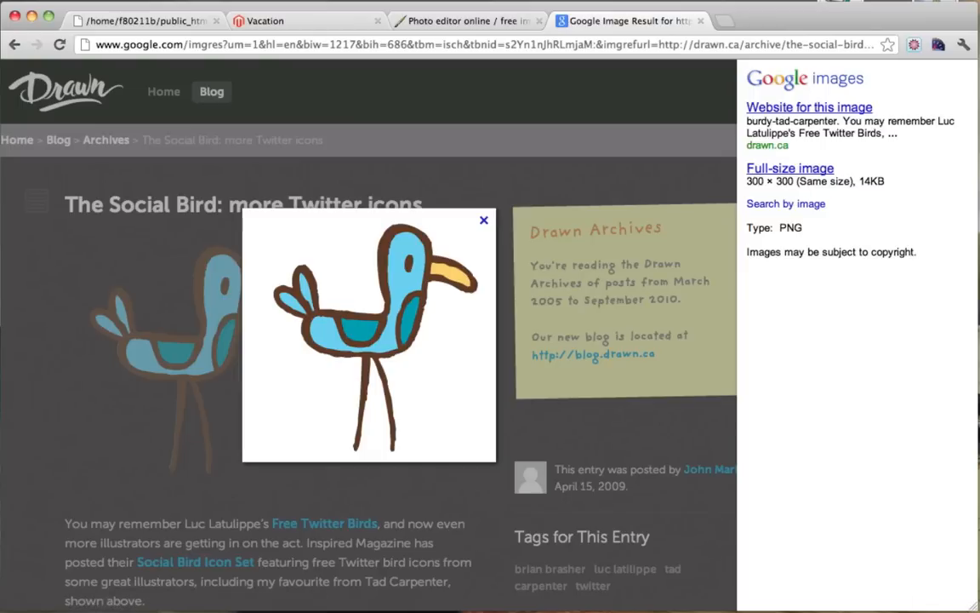
left_click(464, 21)
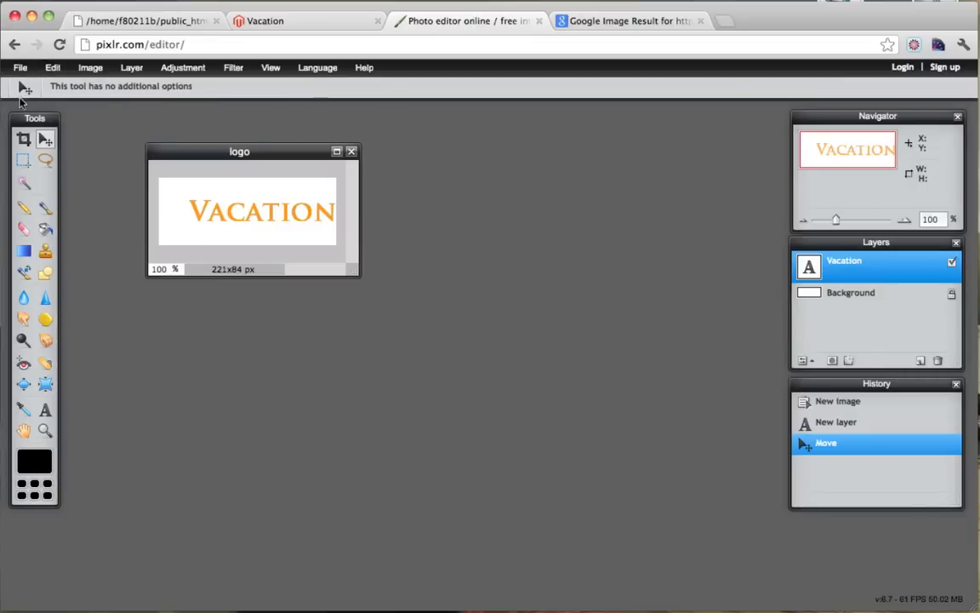
Open the bird image burdy-tad-carpenter (1).png in Pixlr Editor
left_click(20, 67)
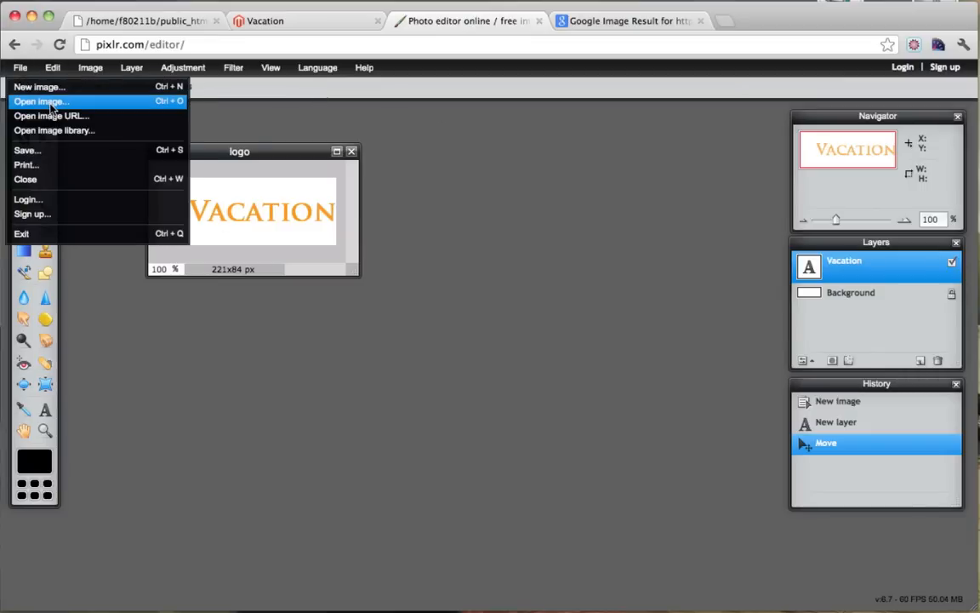
left_click(51, 104)
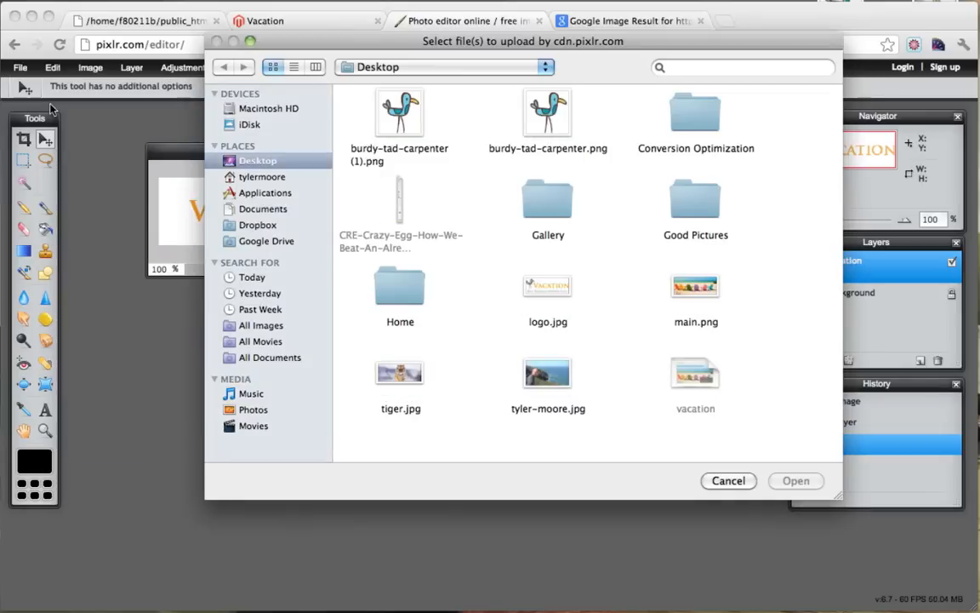
left_click(398, 119)
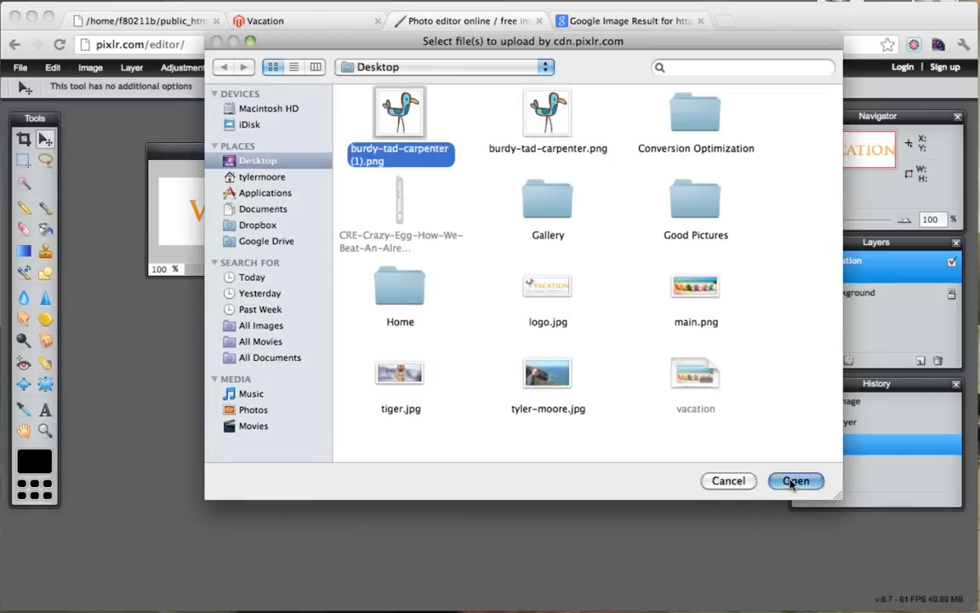
left_click(792, 481)
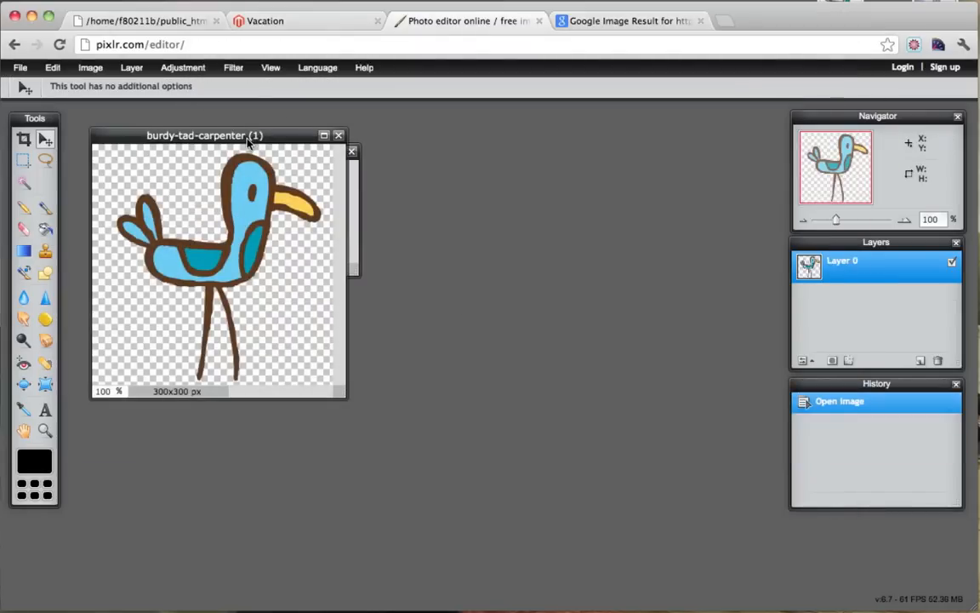
left_click_drag(250, 139, 317, 224)
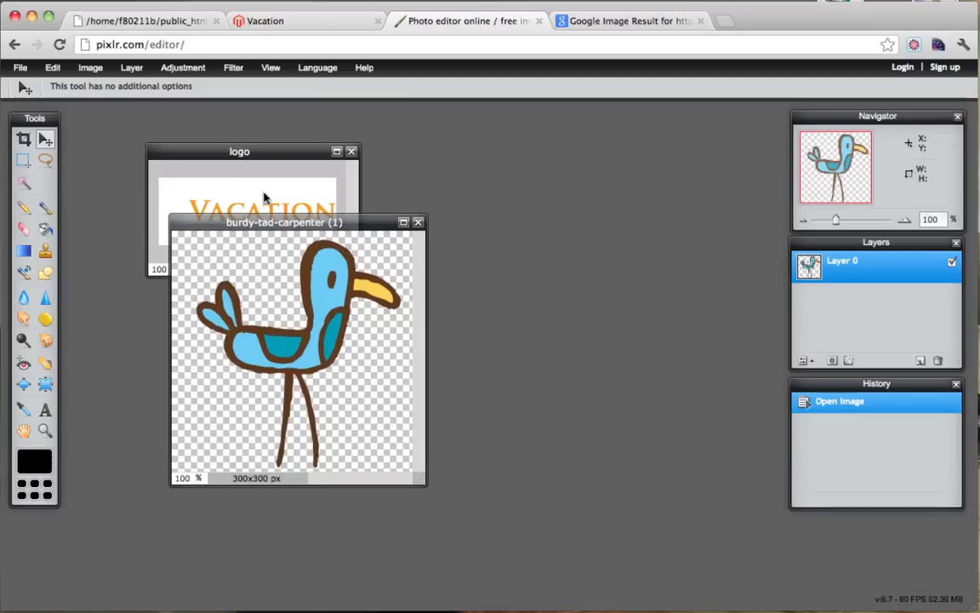
Copy the whole bird image and paste it into the Vacation logo as Layer 2
left_click(52, 67)
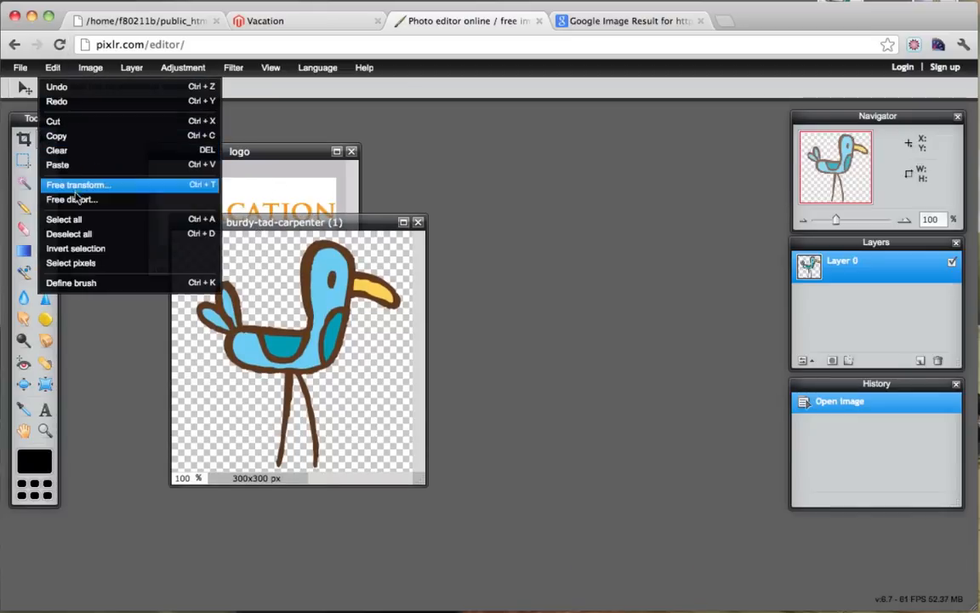
left_click(75, 218)
left_click(52, 67)
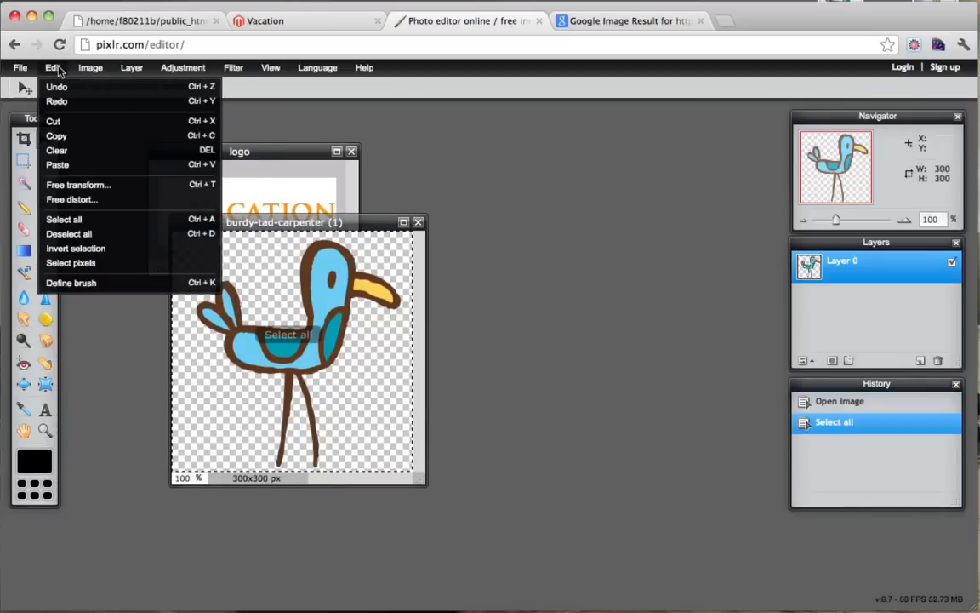
left_click(78, 134)
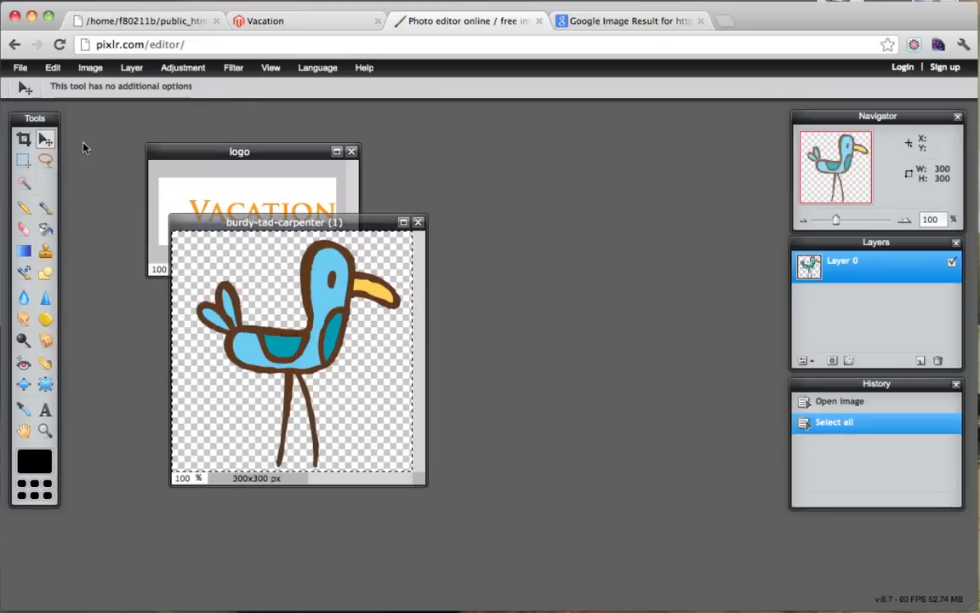
left_click(218, 150)
left_click(53, 67)
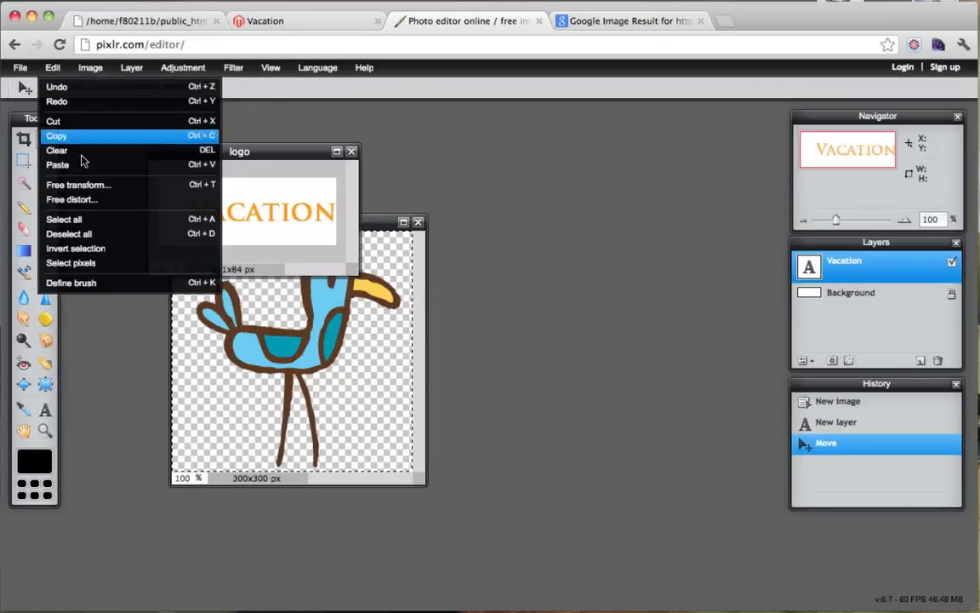
left_click(79, 163)
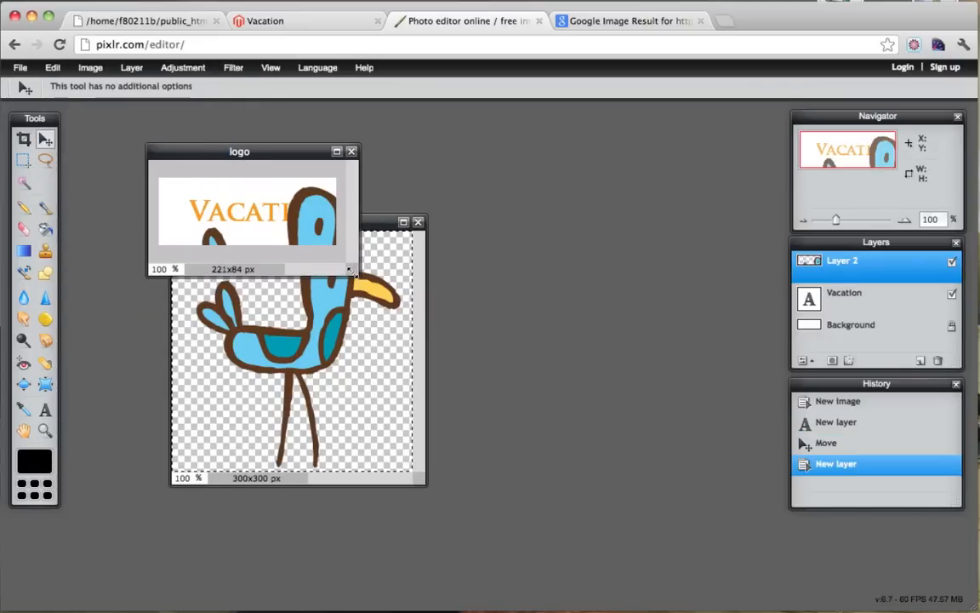
Enlarge the logo window, try shrinking the bird with Free transform, then undo it
left_click_drag(357, 275, 594, 422)
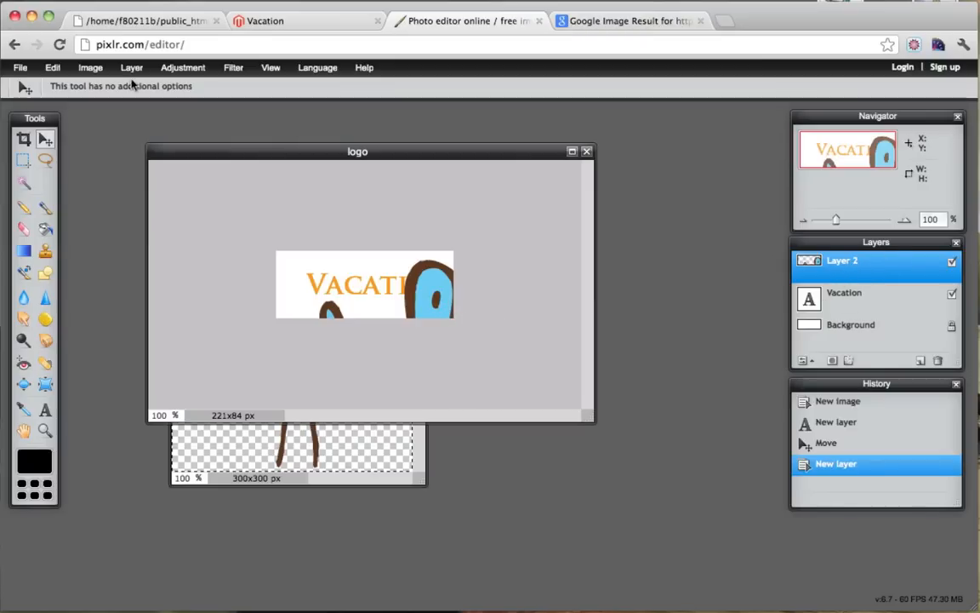
left_click(94, 70)
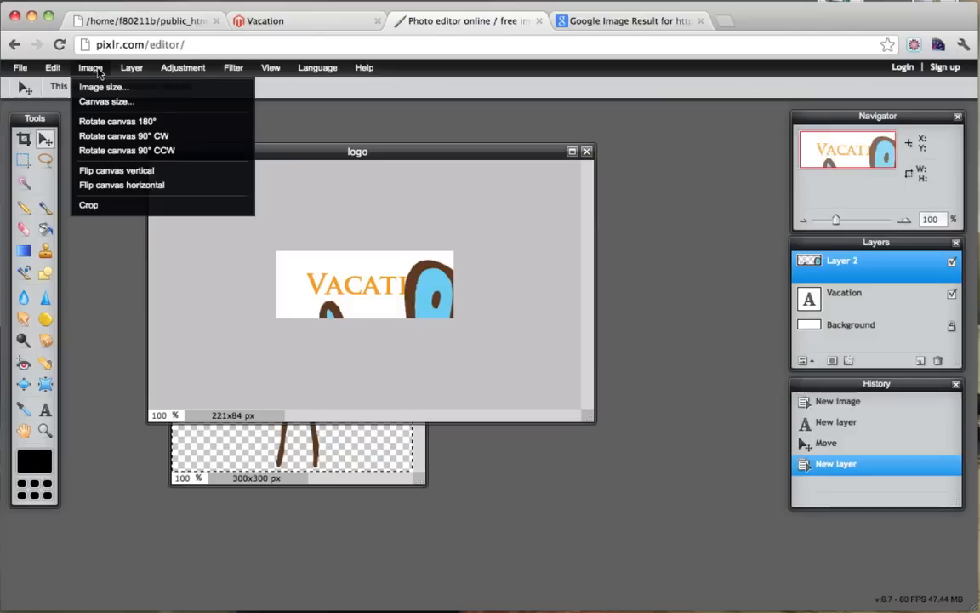
left_click(54, 68)
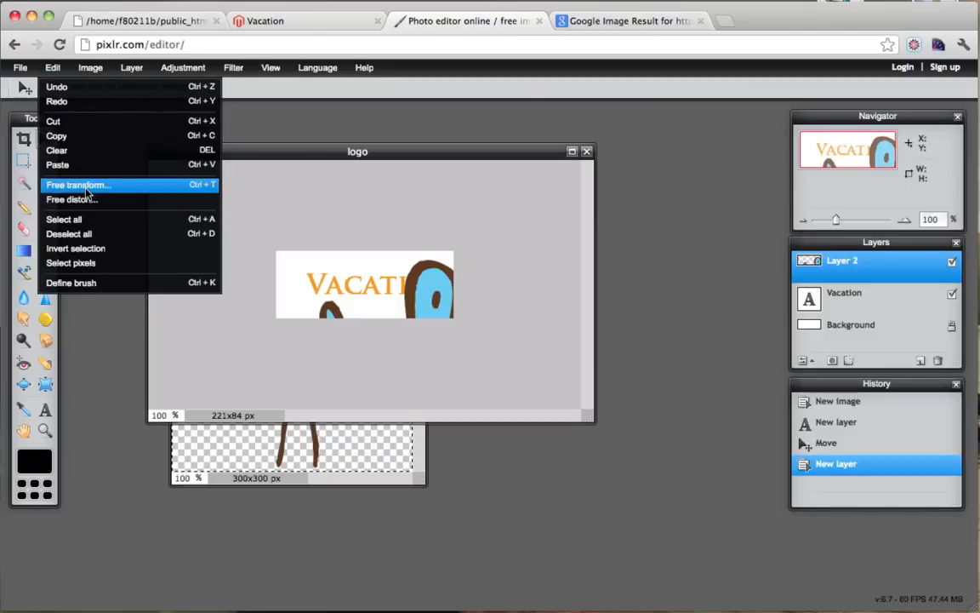
left_click(77, 184)
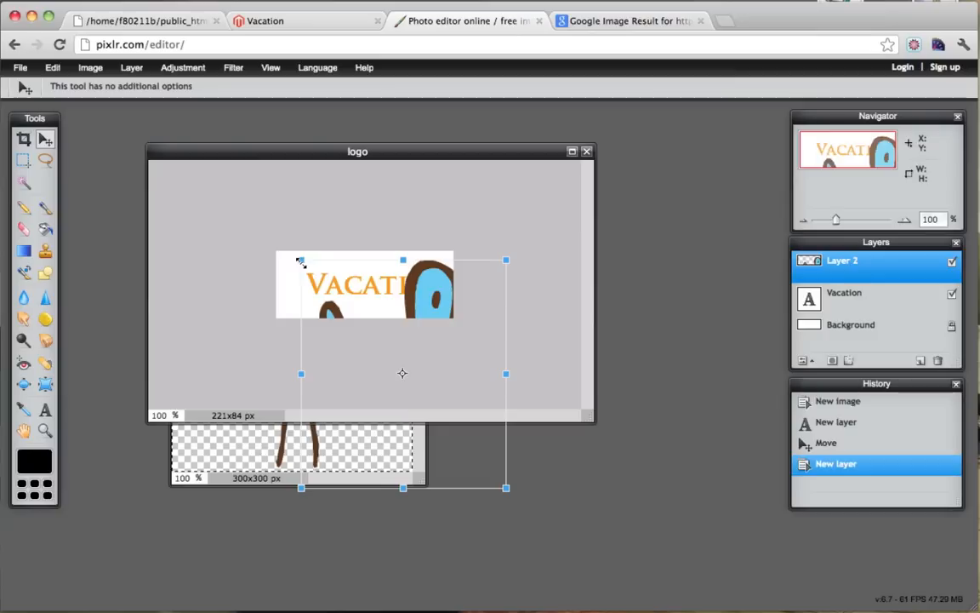
mouse_move(300, 261)
left_mouse_down()
mouse_move(329, 261)
mouse_move(358, 327)
mouse_move(312, 274)
mouse_move(318, 284)
left_mouse_up()
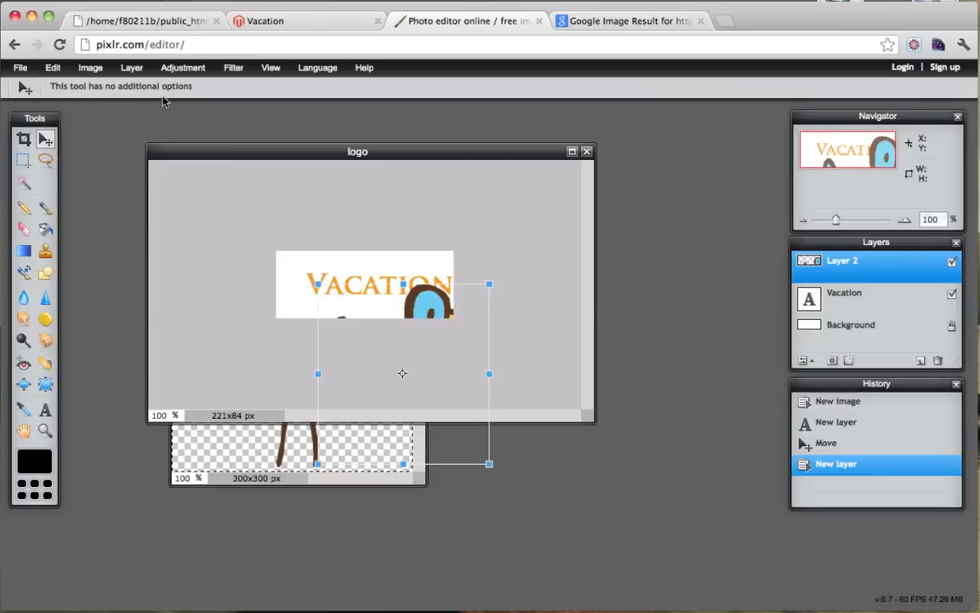
key("Return")
left_click(52, 67)
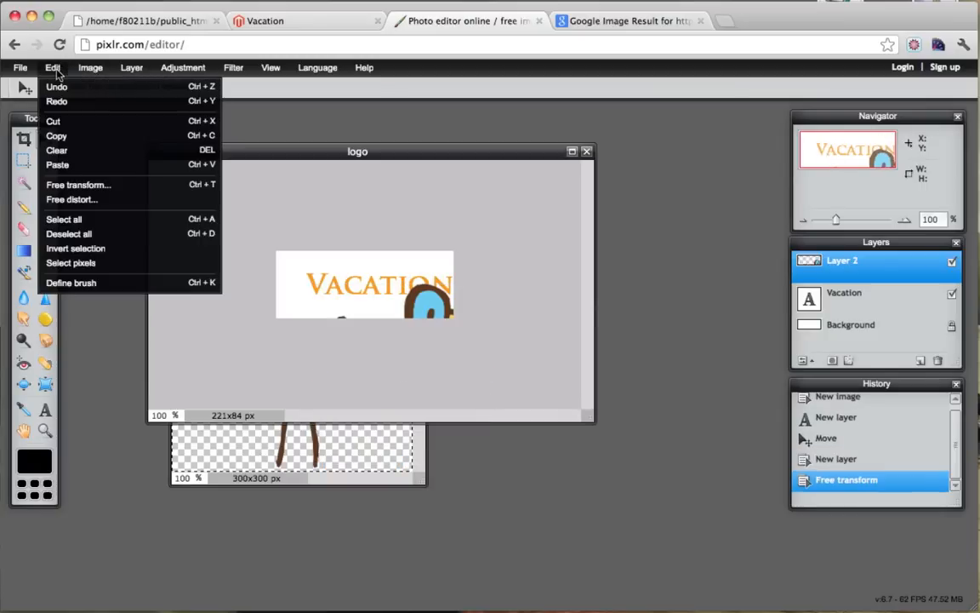
left_click(60, 89)
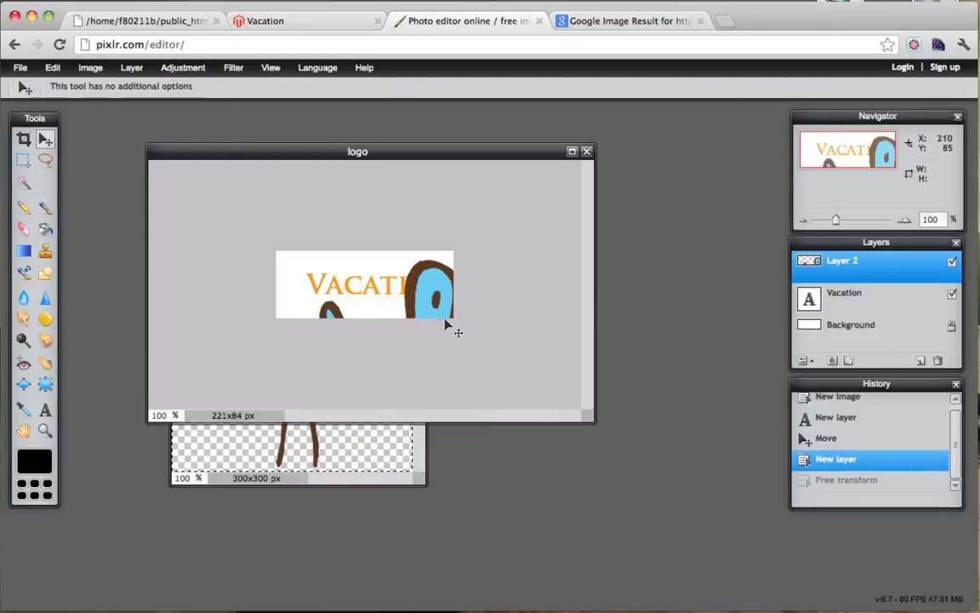
Free-transform the bird much smaller and place it at the left end of VACATION
left_click(57, 68)
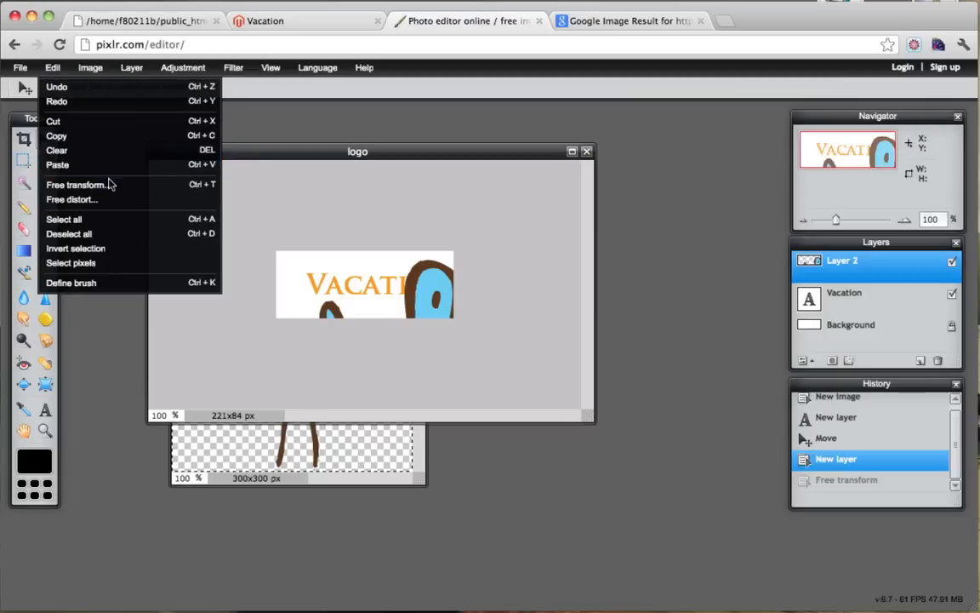
left_click(108, 186)
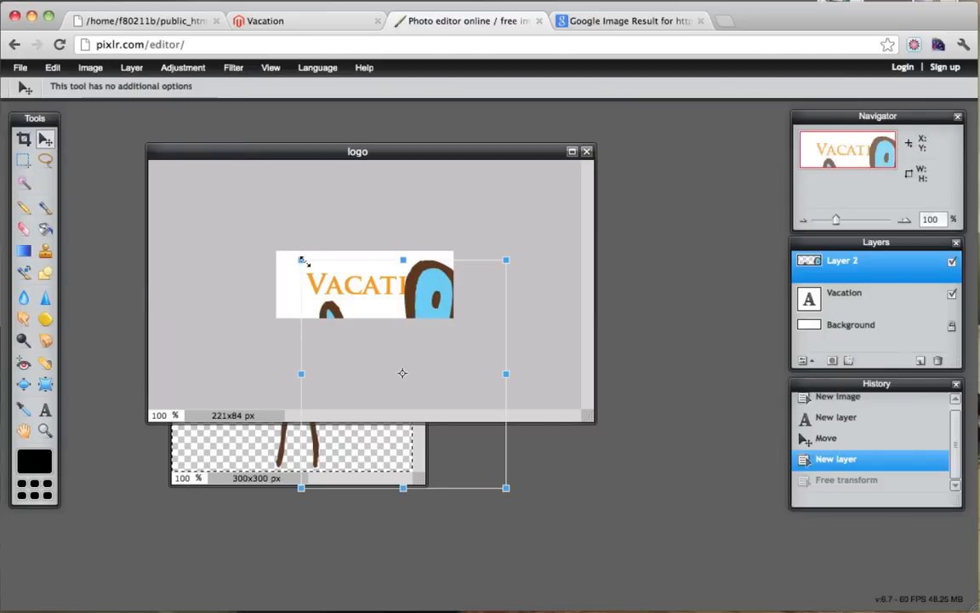
left_click_drag(303, 260, 368, 321)
left_click_drag(411, 357, 334, 281)
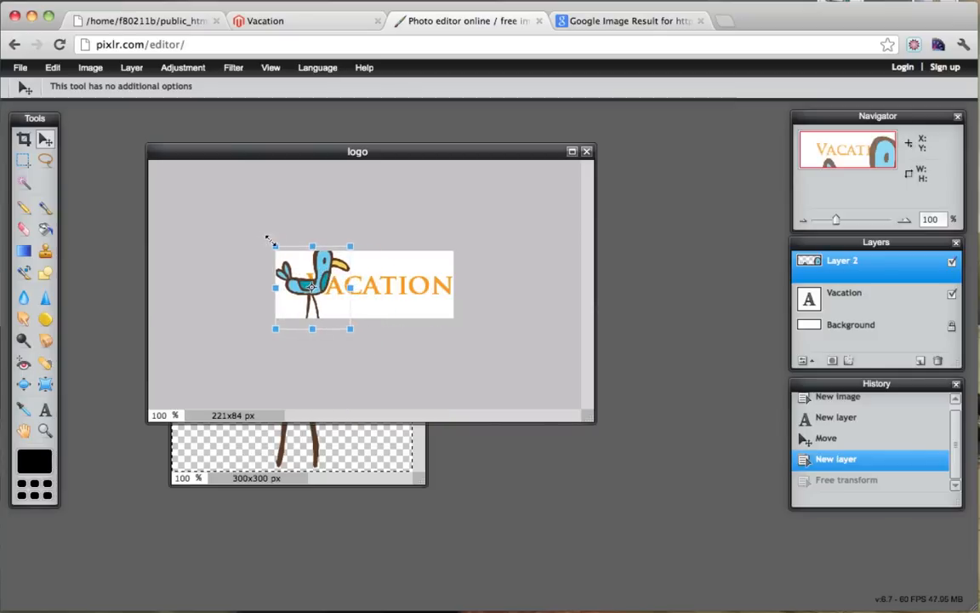
left_click_drag(269, 239, 298, 267)
key("Return")
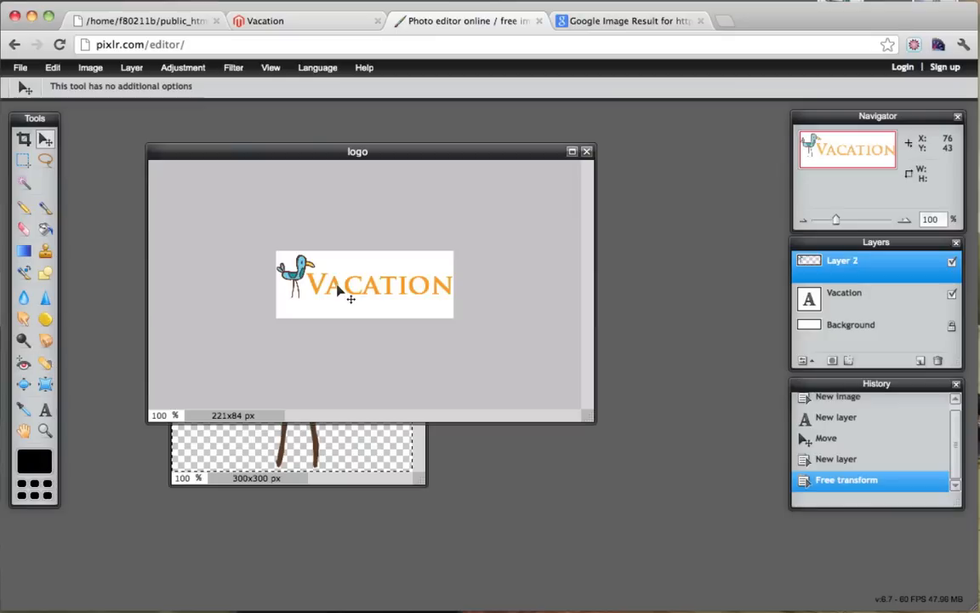
Add the text 'Amazing Business Website!' beneath VACATION on the logo
left_click(838, 304)
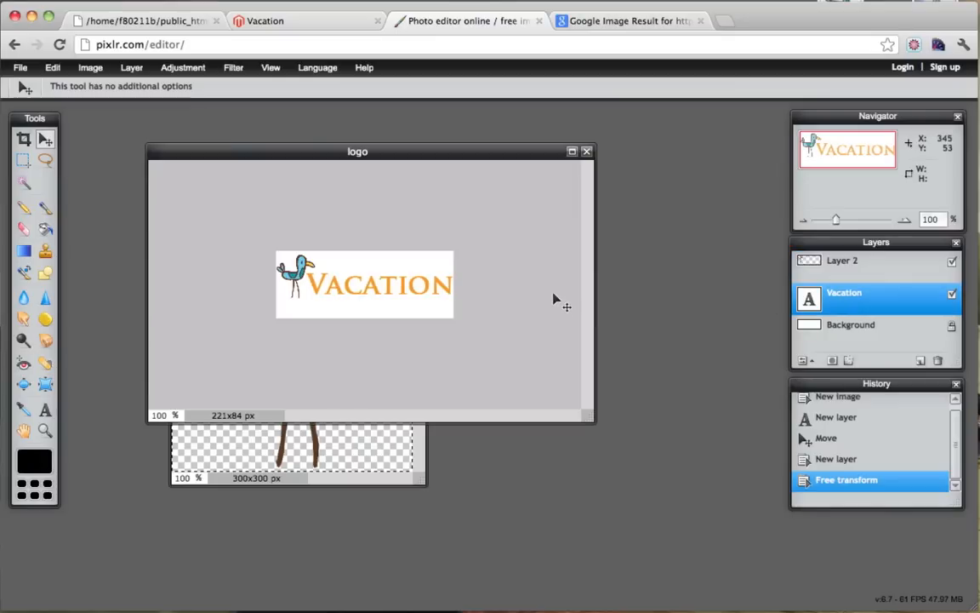
left_click(45, 411)
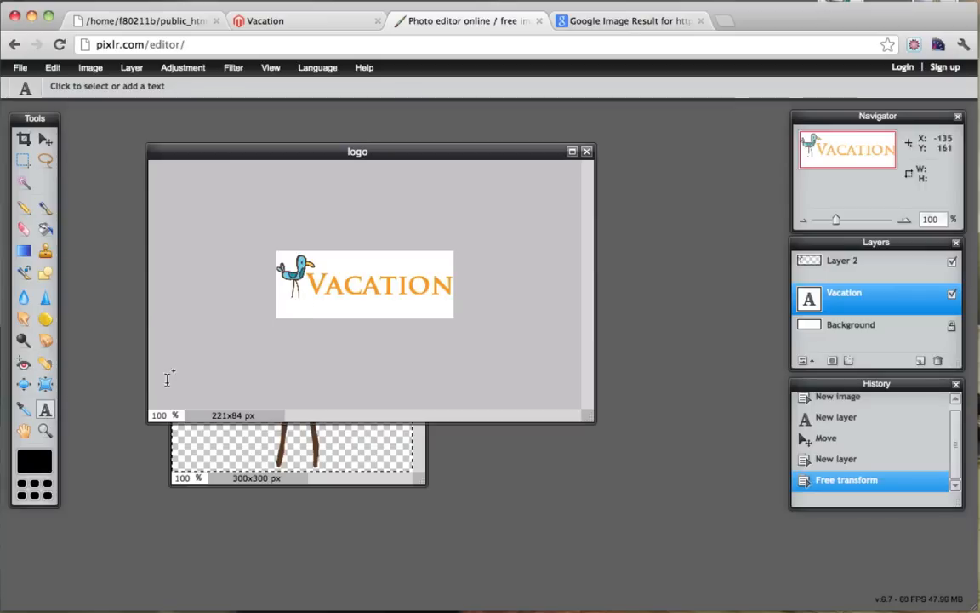
left_click(311, 315)
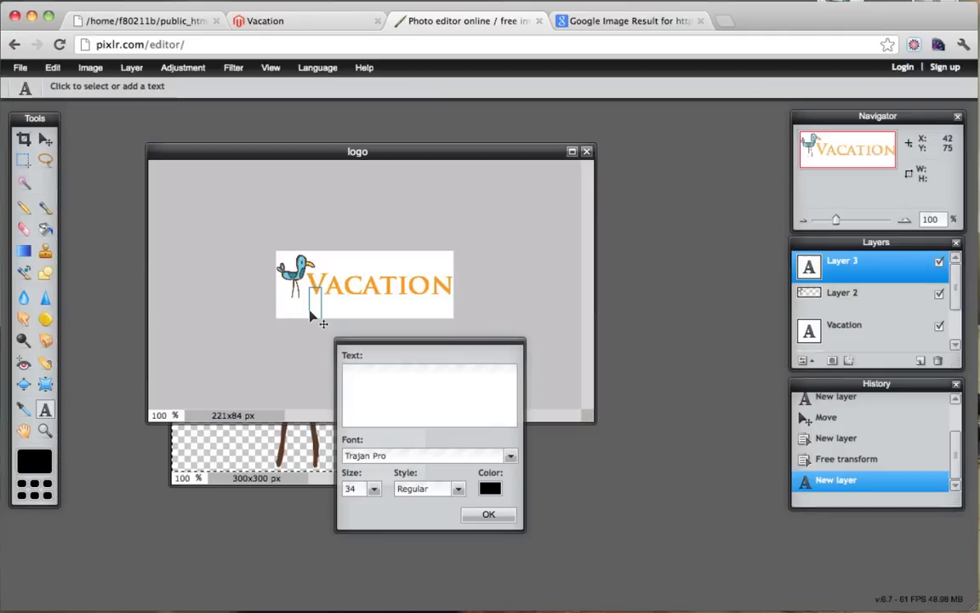
type("Amazing Business Website")
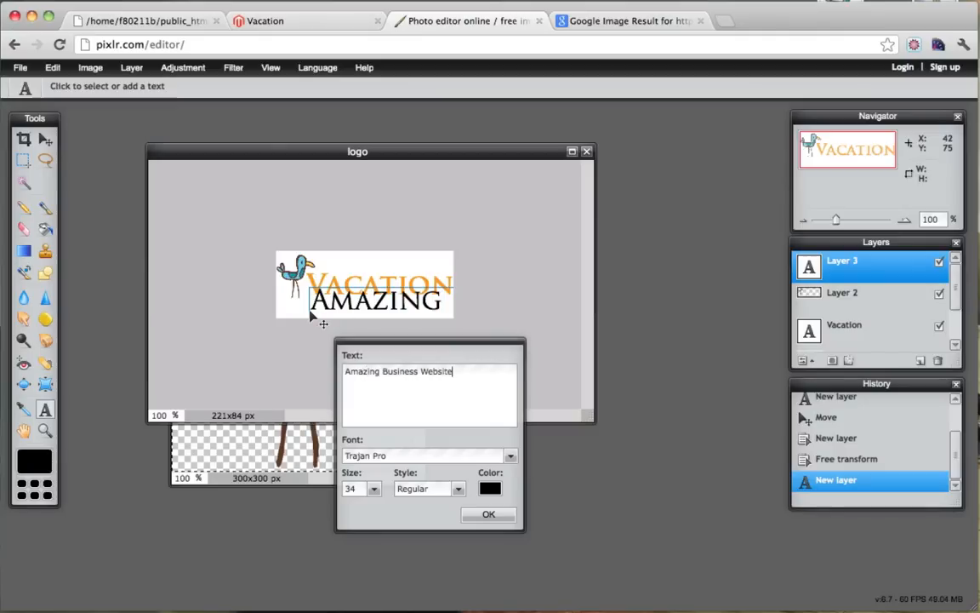
type("!")
Set the tagline font to Modern No. 20
left_click(509, 458)
scroll(481, 509, "up", 15)
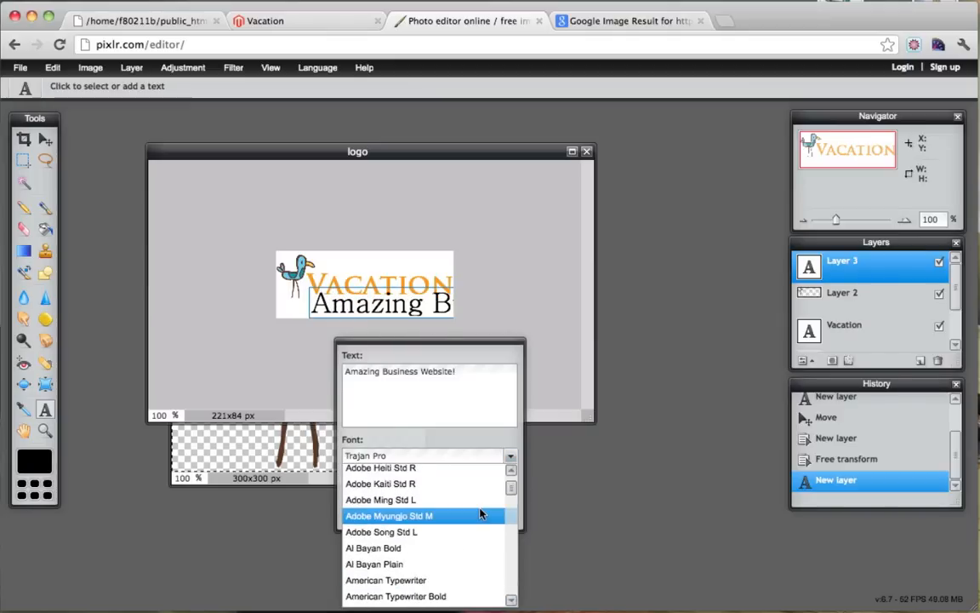
scroll(480, 513, "down", 20)
left_click_drag(510, 584, 511, 552)
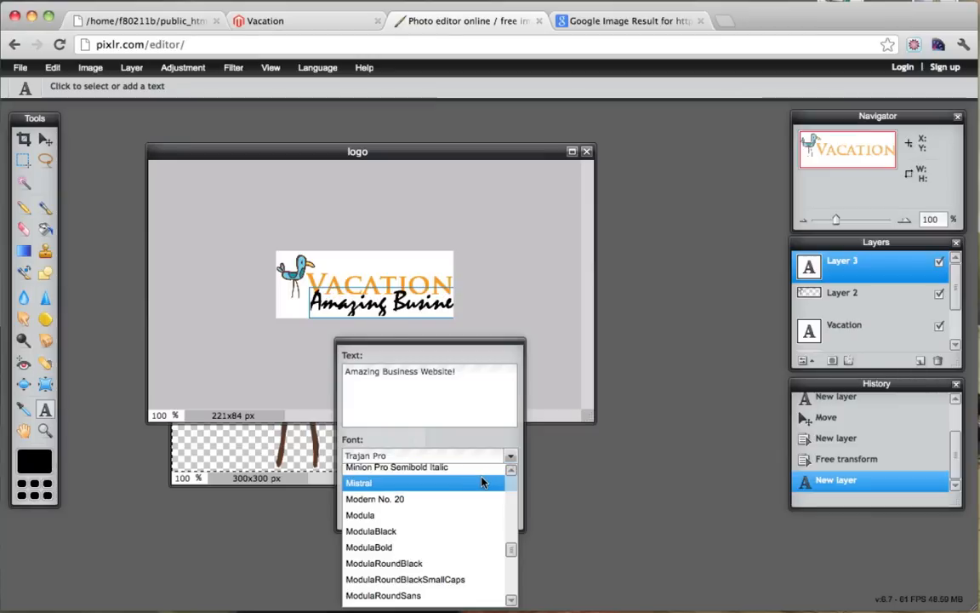
scroll(511, 471, "up", 5)
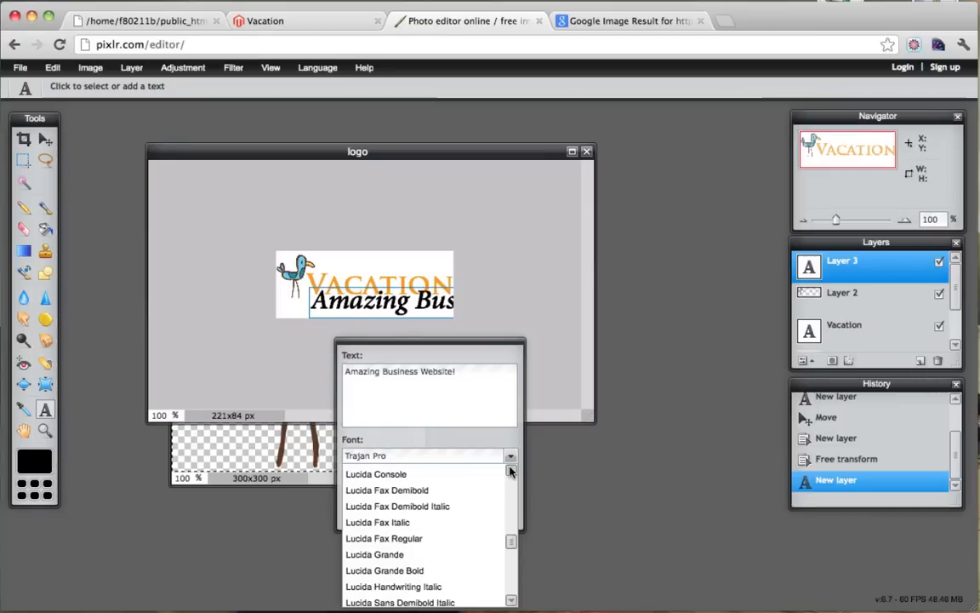
left_click(511, 601)
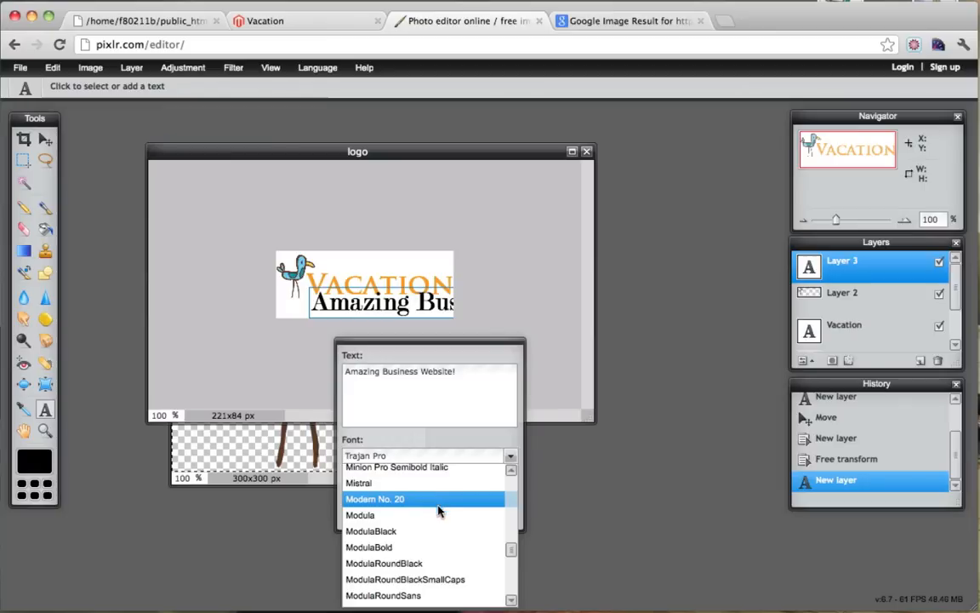
left_click(440, 505)
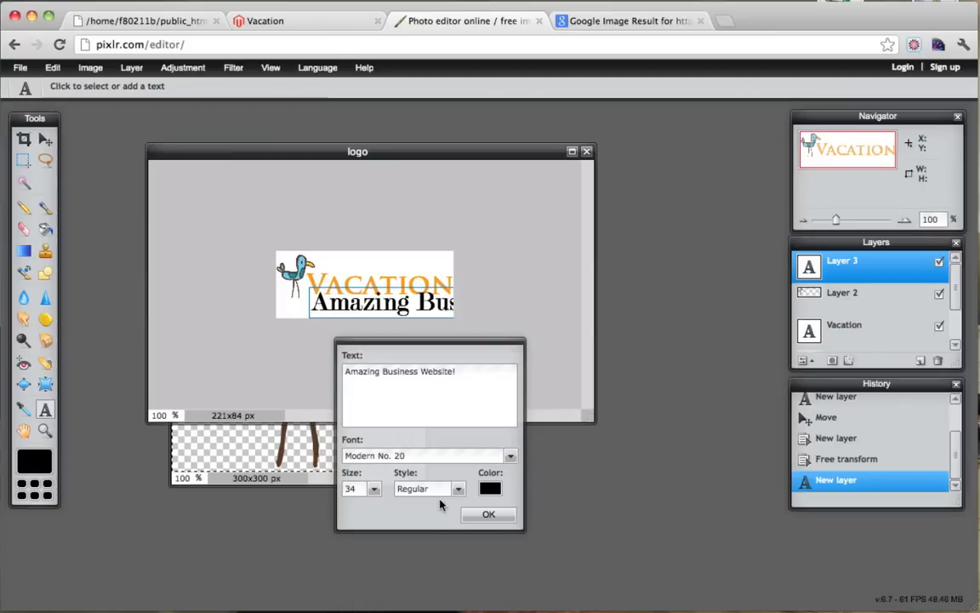
left_click(510, 460)
scroll(511, 470, "up", 5)
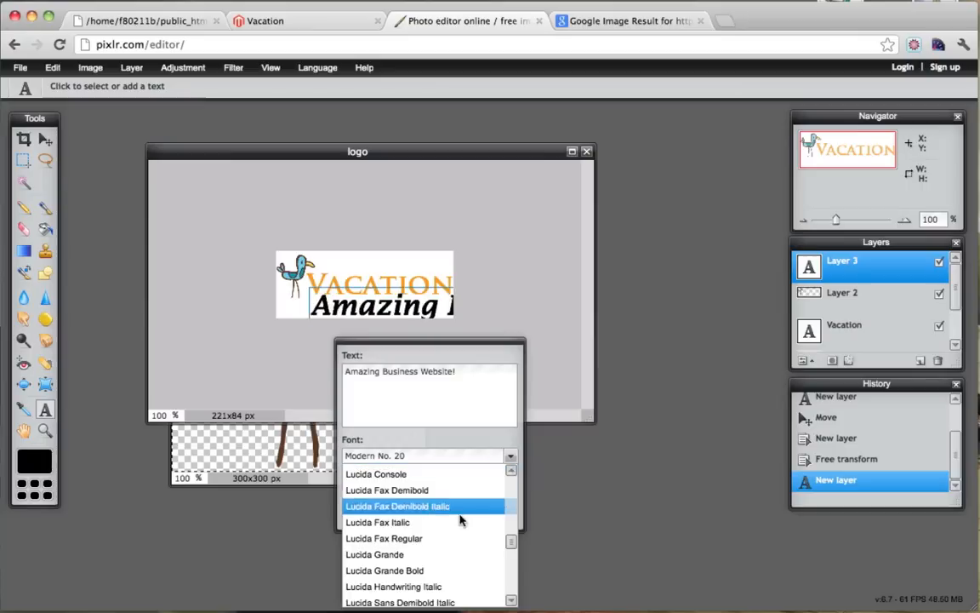
scroll(460, 518, "down", 10)
scroll(460, 518, "up", 9)
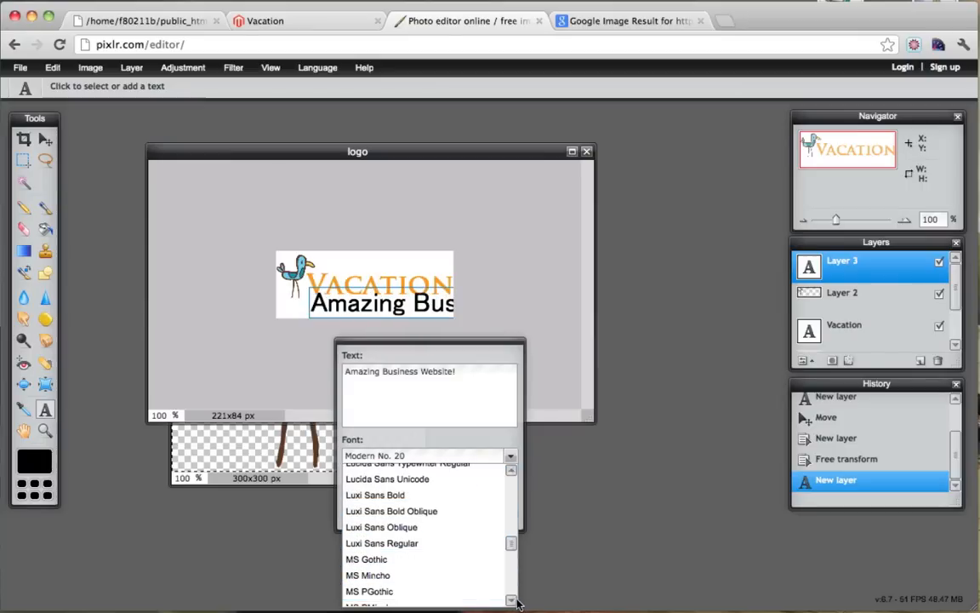
left_click(561, 477)
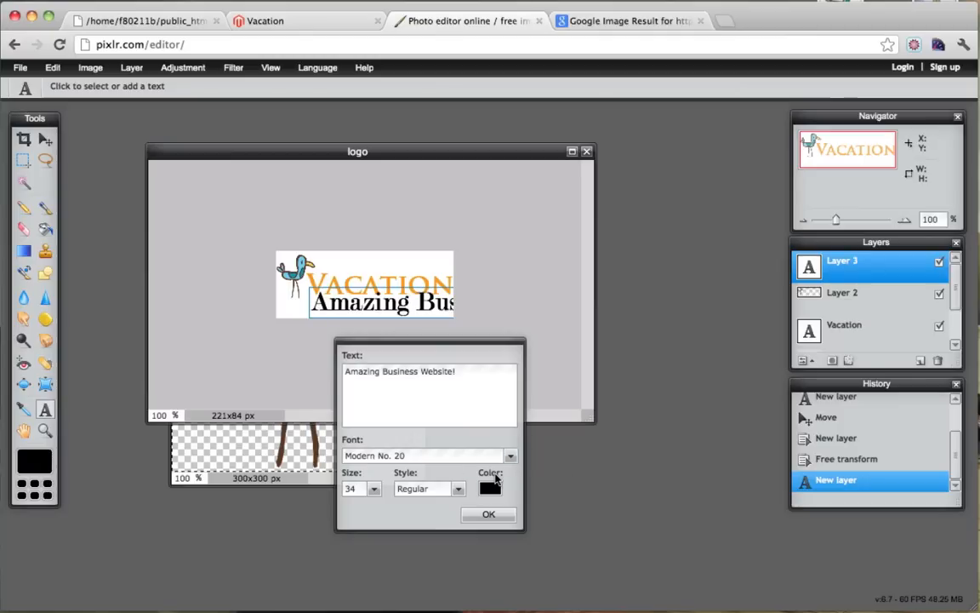
Change the tagline size from 34 to 19 and apply the text settings
left_click(374, 488)
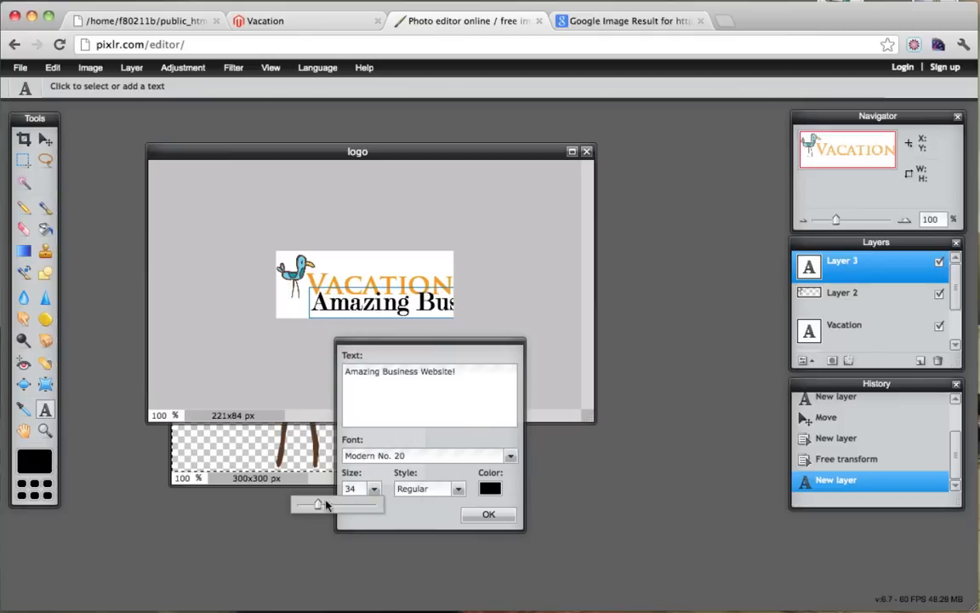
left_click_drag(358, 492, 324, 493)
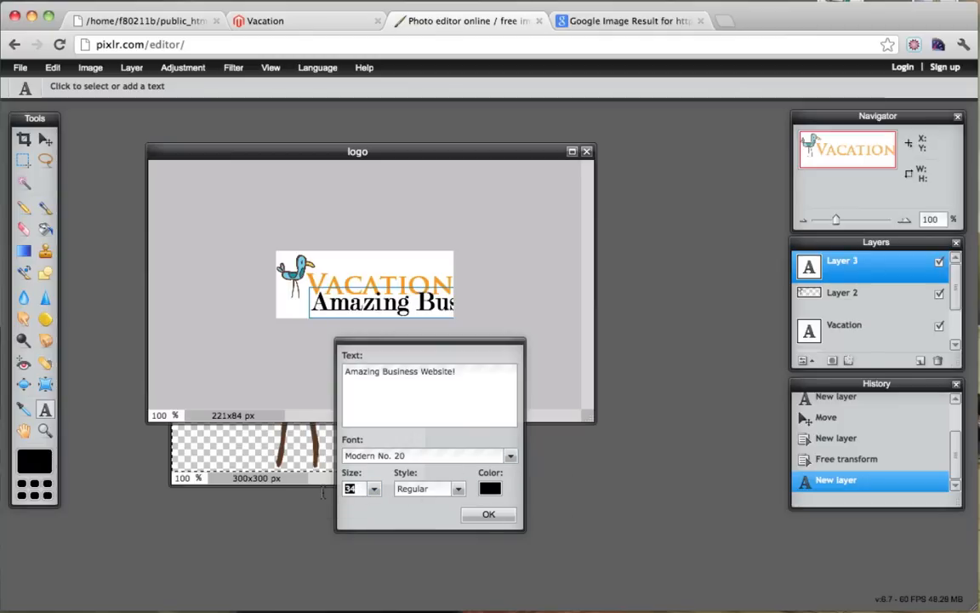
type("19")
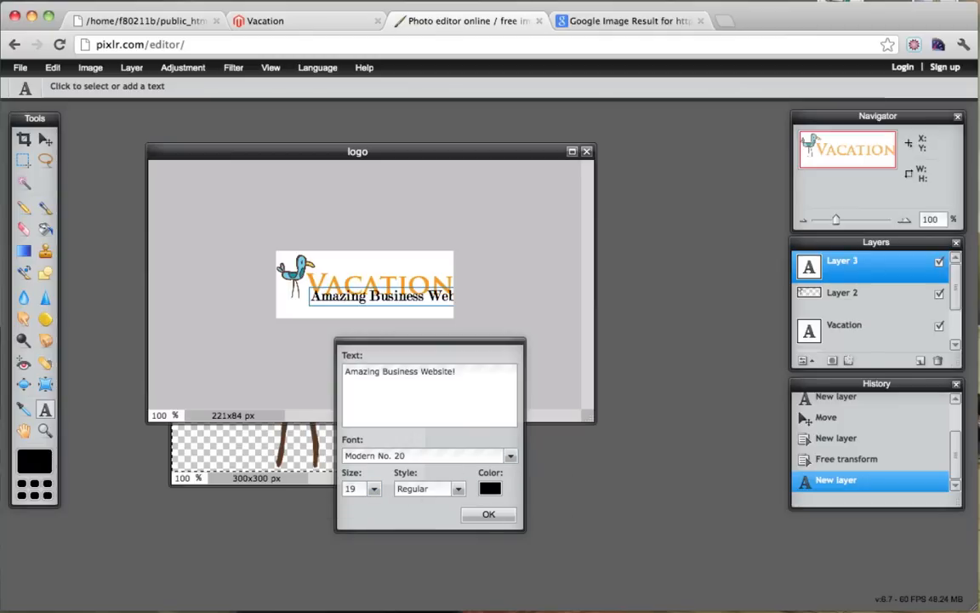
left_click(490, 515)
Move the tagline so it fits within the logo and colour it grey 8a8a8a
left_click(45, 138)
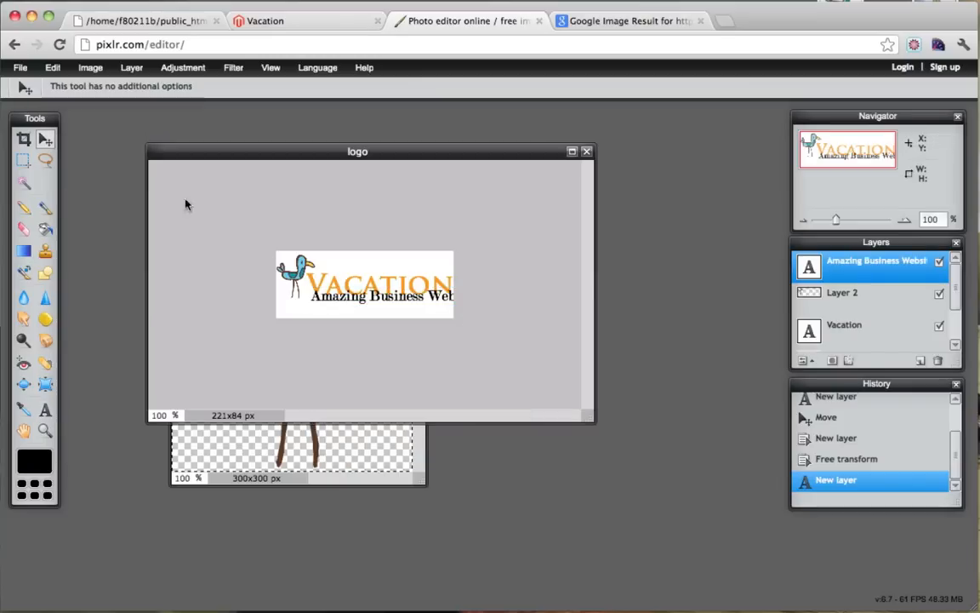
left_click_drag(400, 302, 384, 317)
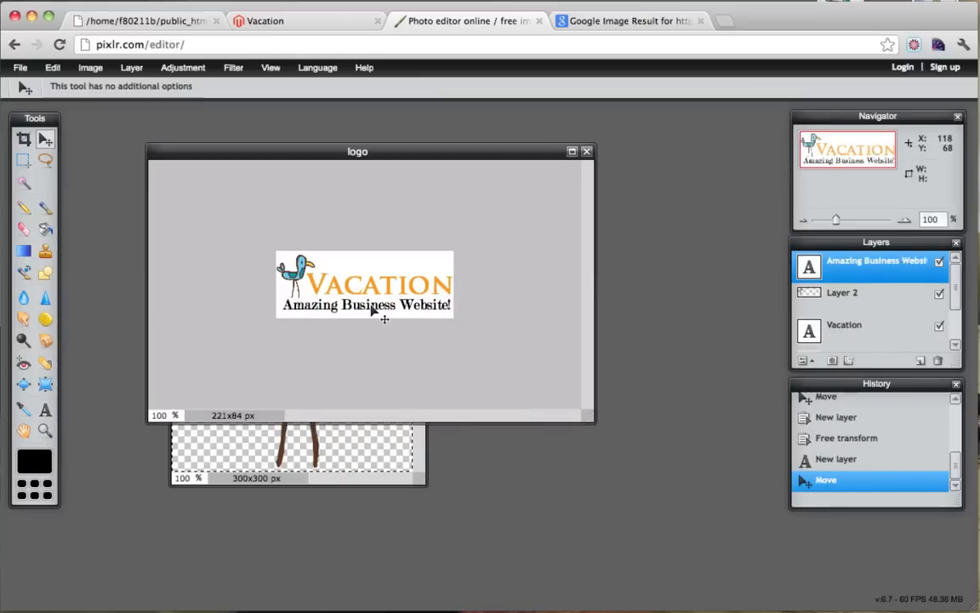
left_click(42, 410)
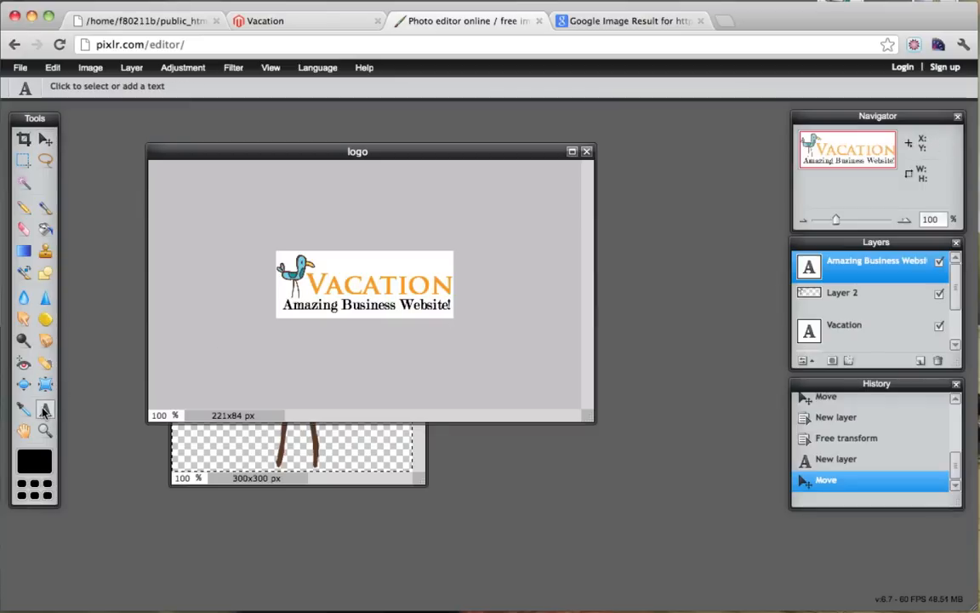
left_click(349, 312)
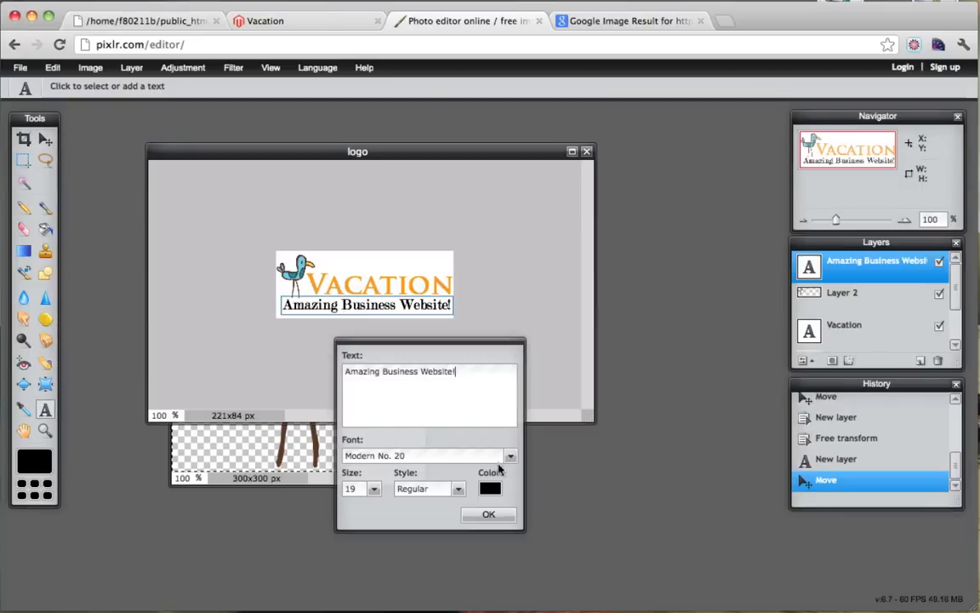
left_click(490, 488)
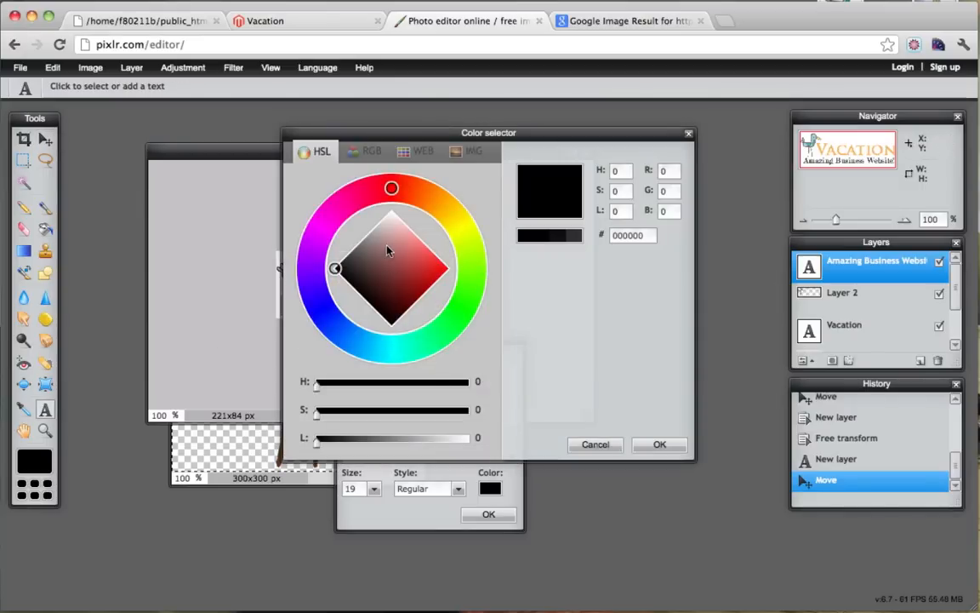
mouse_move(366, 238)
left_mouse_down()
mouse_move(372, 219)
mouse_move(370, 232)
left_mouse_up()
left_click(662, 444)
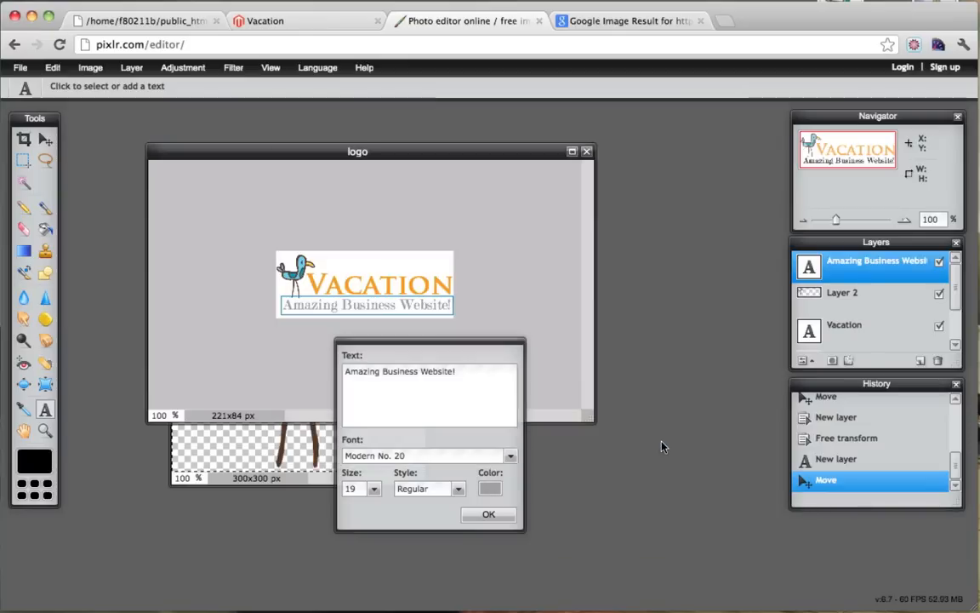
left_click(488, 515)
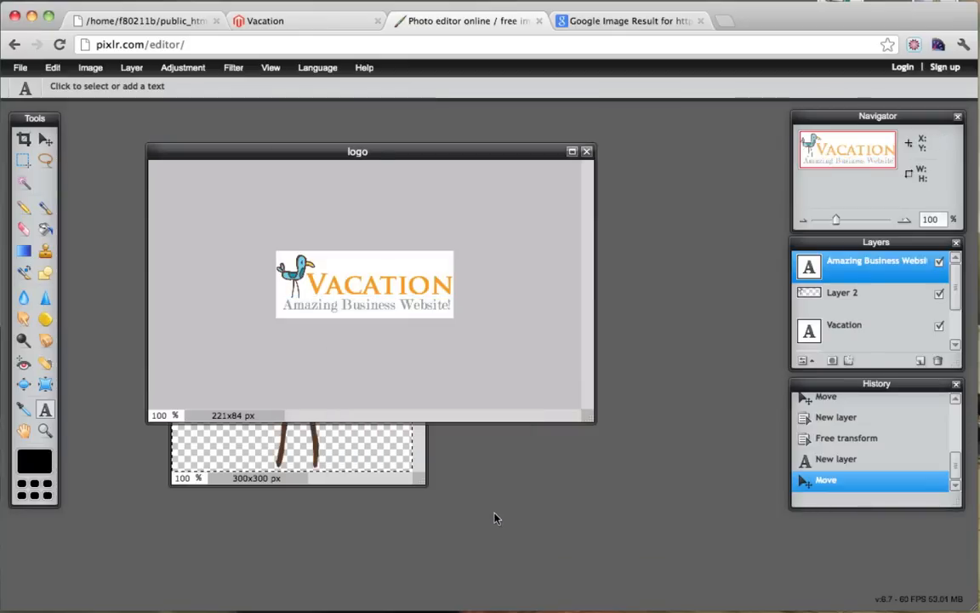
Keep the tagline in Regular style and raise its size to 20
left_click(353, 314)
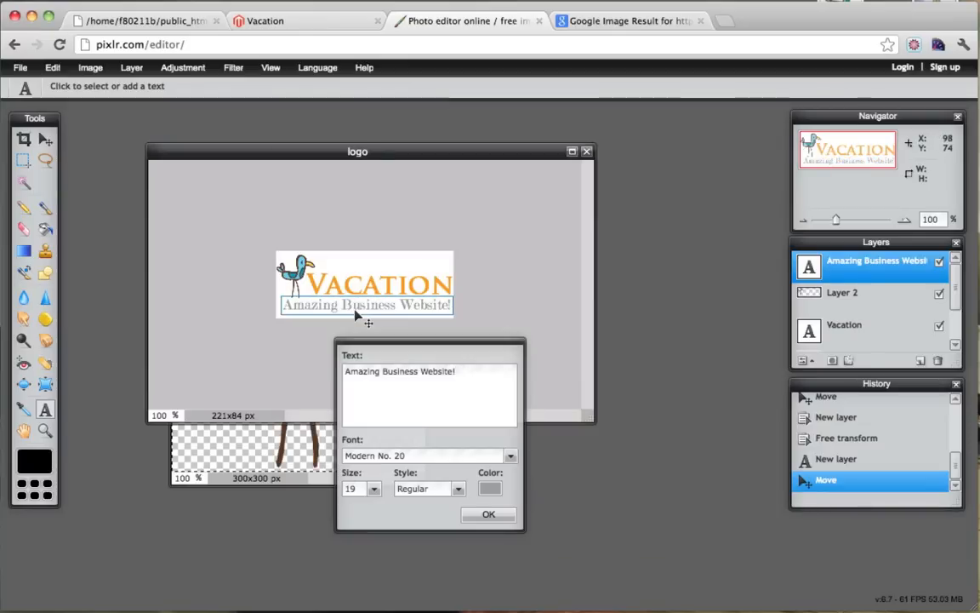
left_click(454, 489)
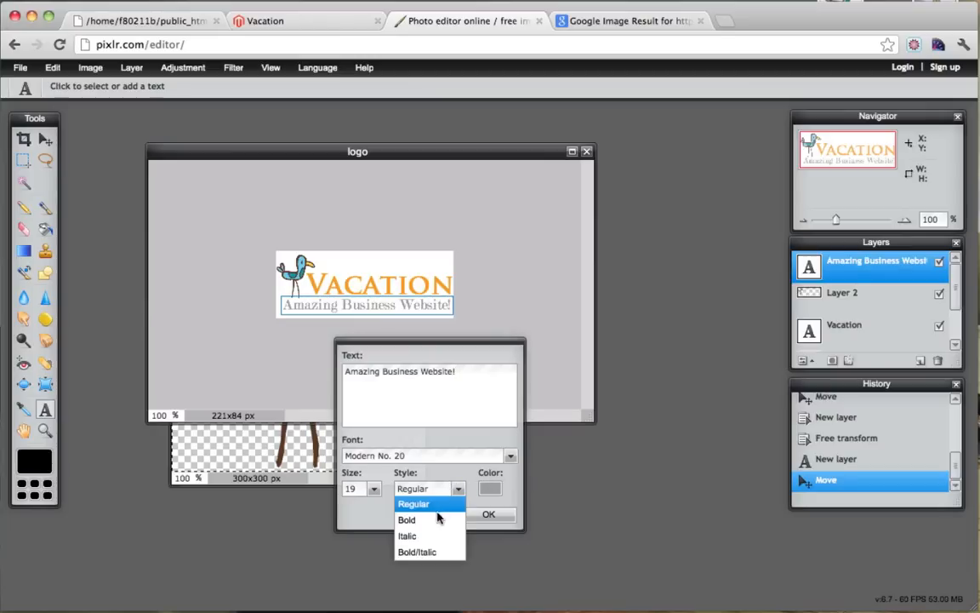
left_click(429, 524)
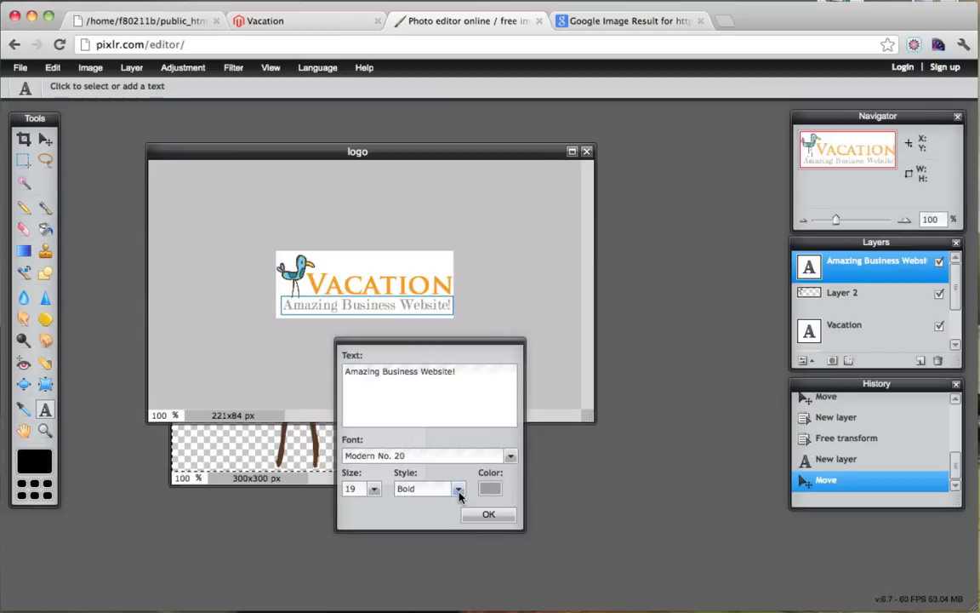
left_click(458, 492)
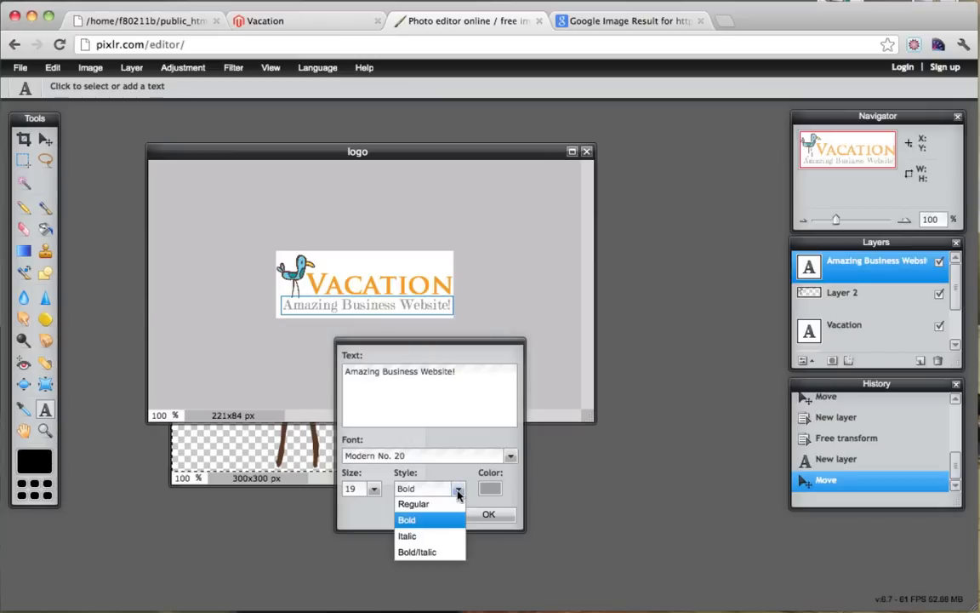
left_click(442, 502)
left_click(375, 490)
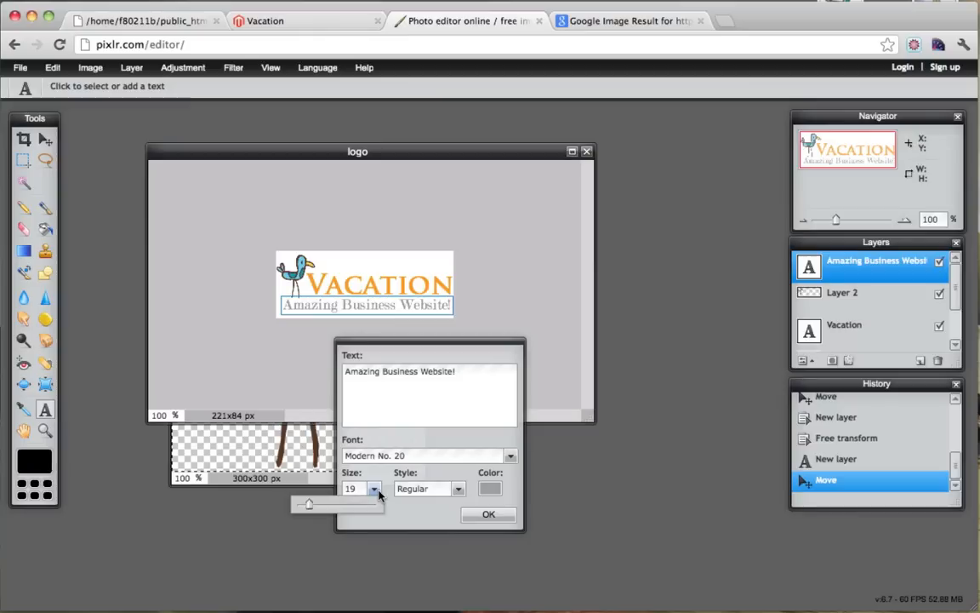
left_click_drag(310, 507, 306, 508)
left_click(488, 514)
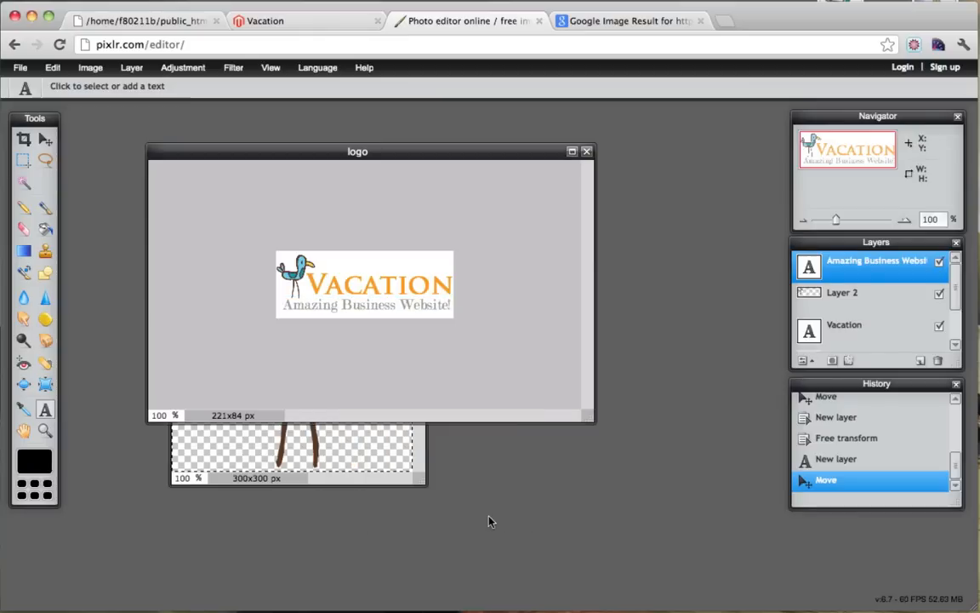
left_click(45, 140)
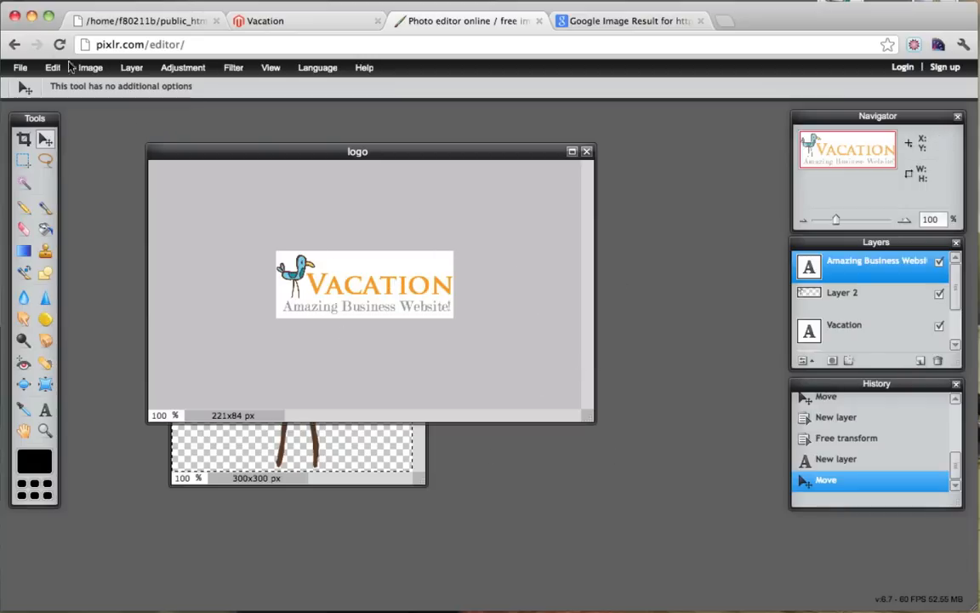
Save the logo as logo2.jpg (JPEG quality 80) on the Desktop, then return to the Vacation tab
left_click(20, 69)
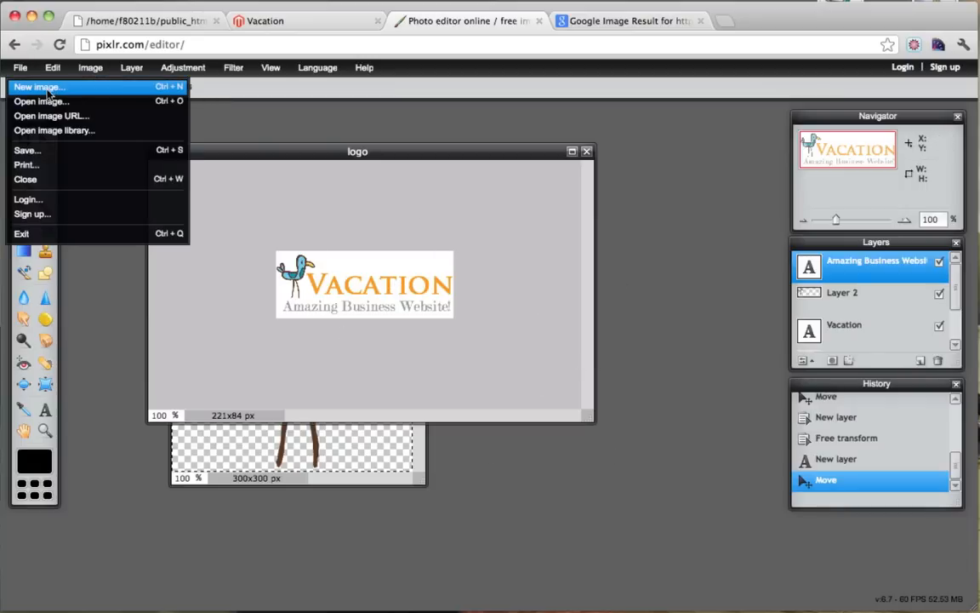
left_click(43, 152)
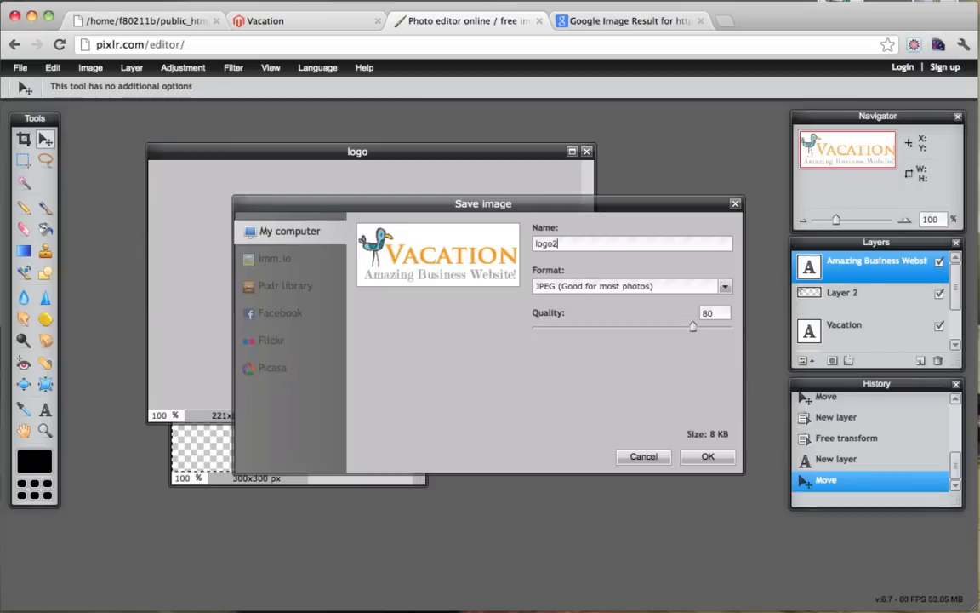
left_click(708, 457)
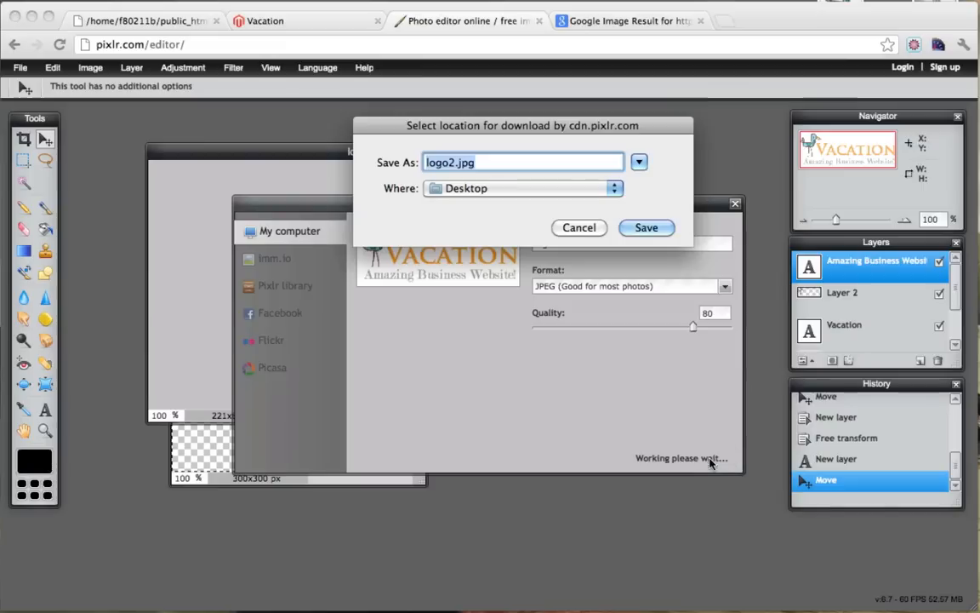
left_click(646, 228)
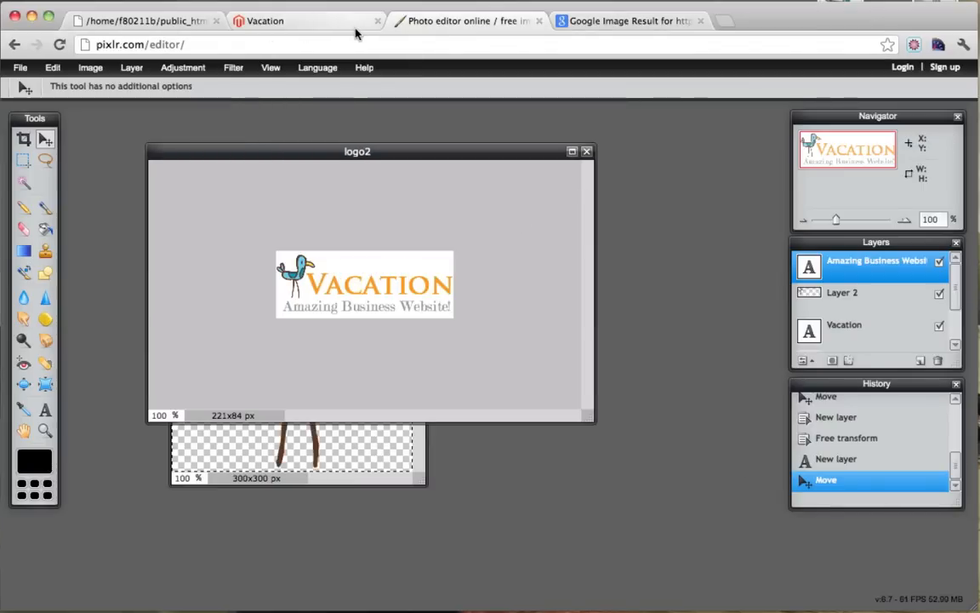
left_click(279, 26)
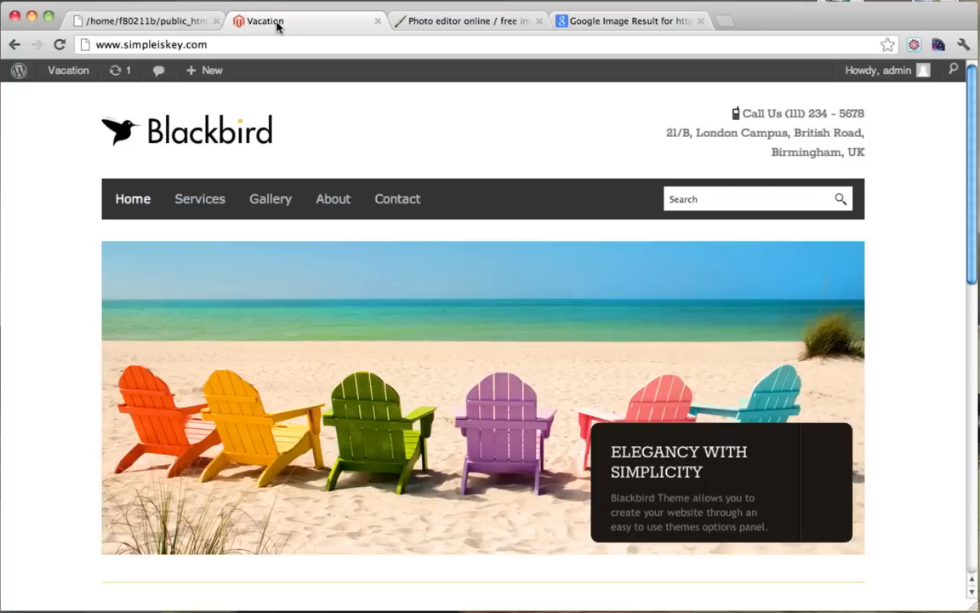
Go to the BlackBird Theme Options page in the WordPress admin
left_click(157, 20)
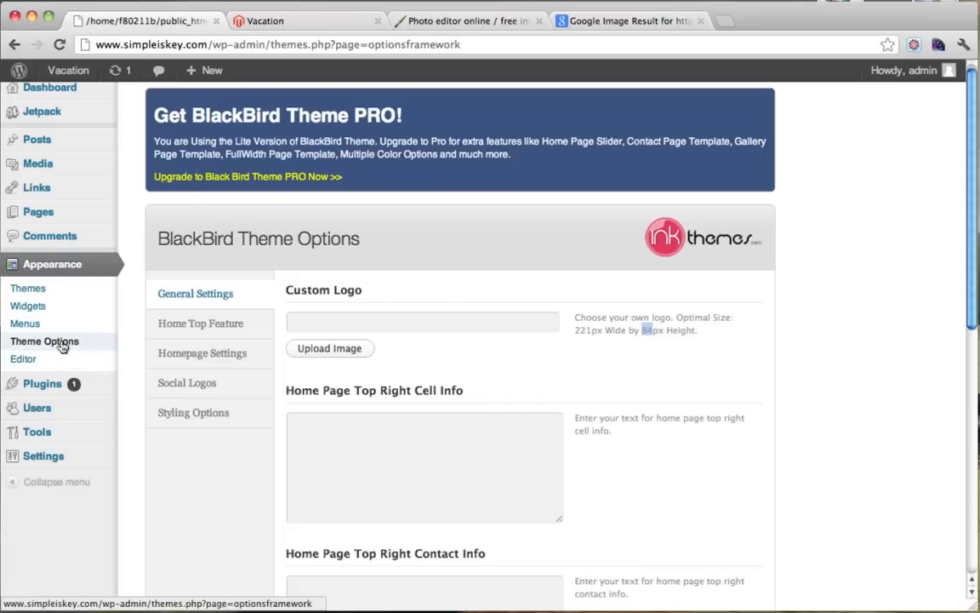
left_click(66, 268)
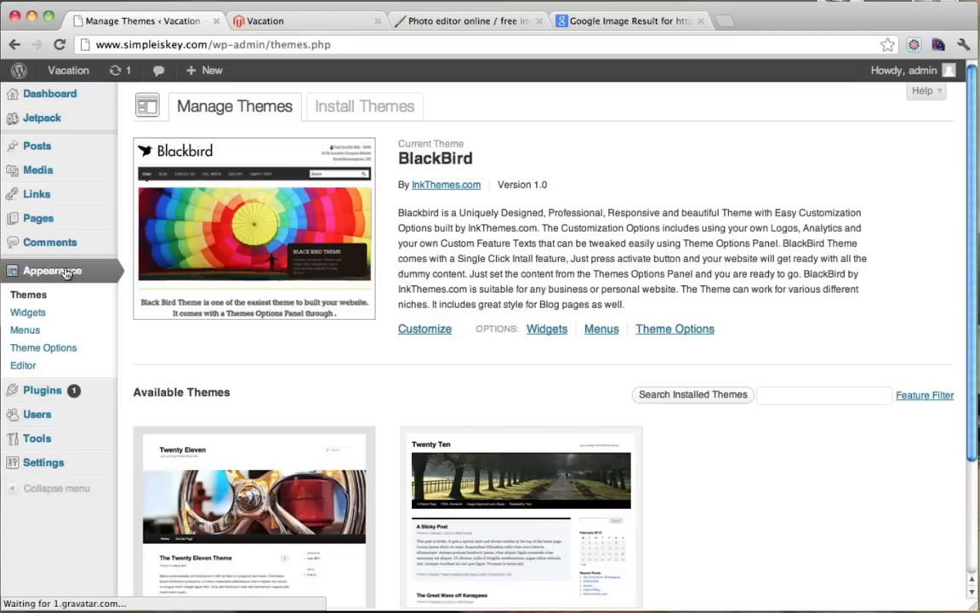
left_click(64, 357)
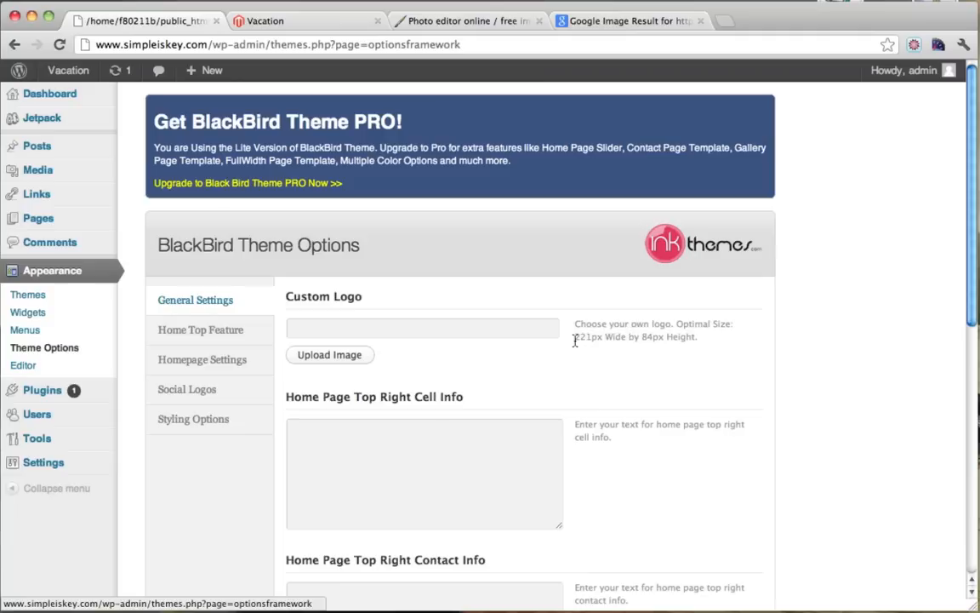
left_click_drag(575, 340, 658, 338)
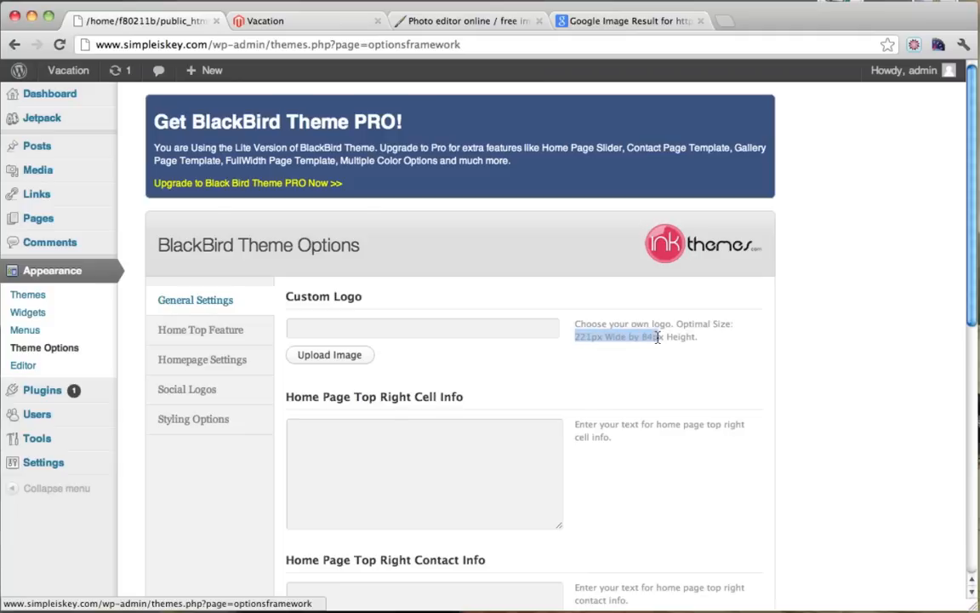
Upload logo2.jpg as the Custom Logo and save all changes
left_click(337, 353)
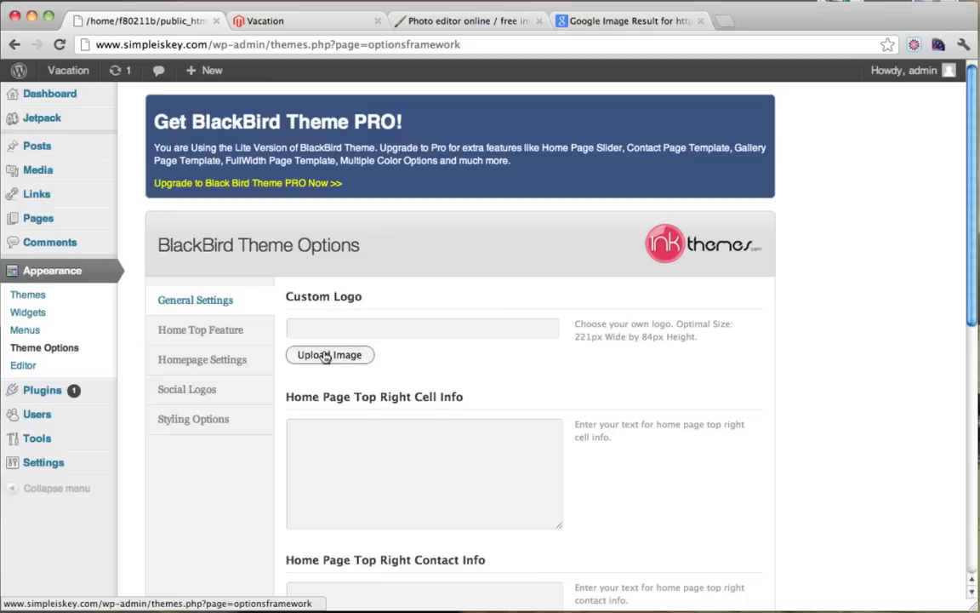
left_click(375, 328)
scroll(375, 327, "down", 2)
scroll(375, 328, "up", 2)
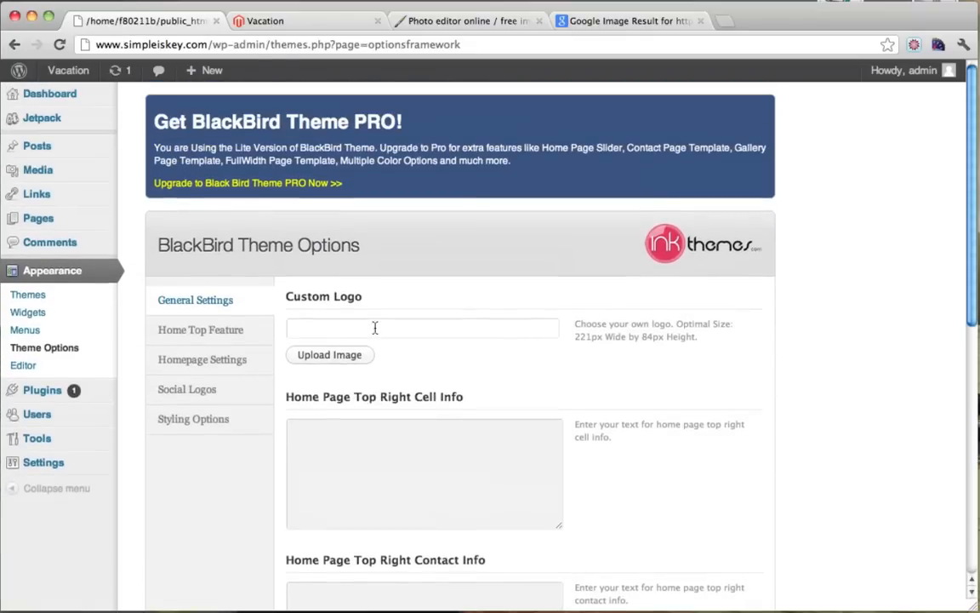
left_click(329, 356)
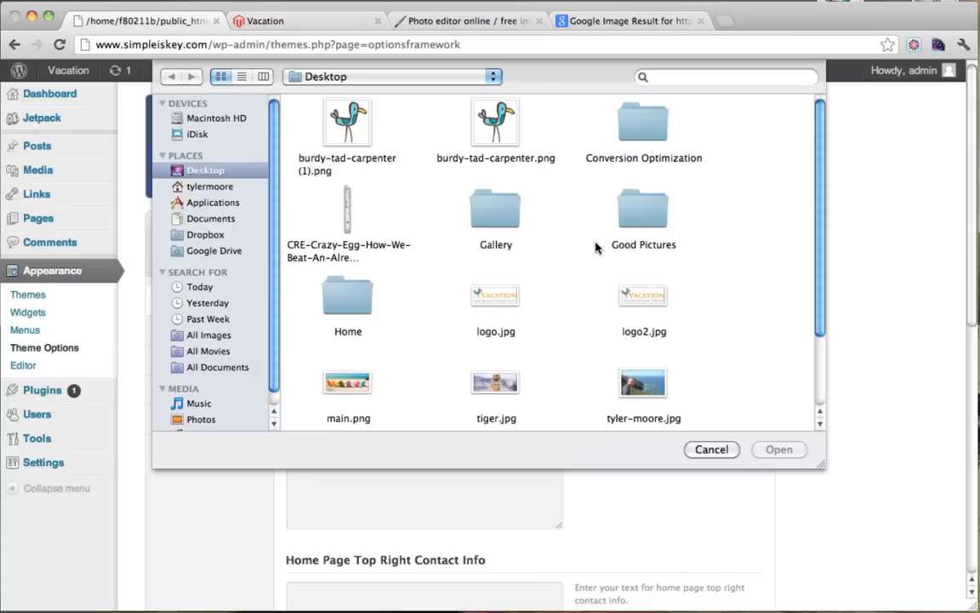
left_click(640, 298)
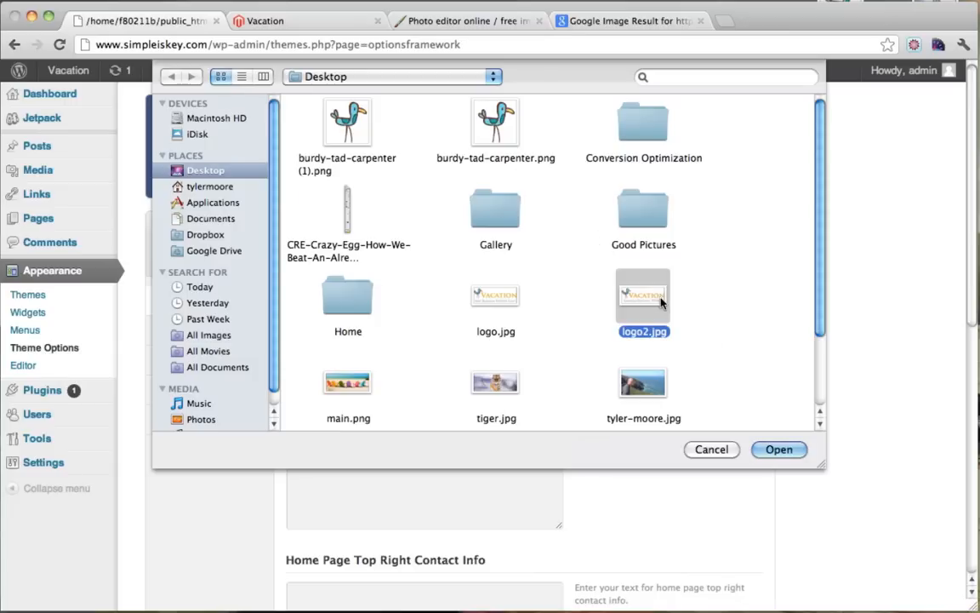
left_click(779, 449)
scroll(596, 341, "down", 2)
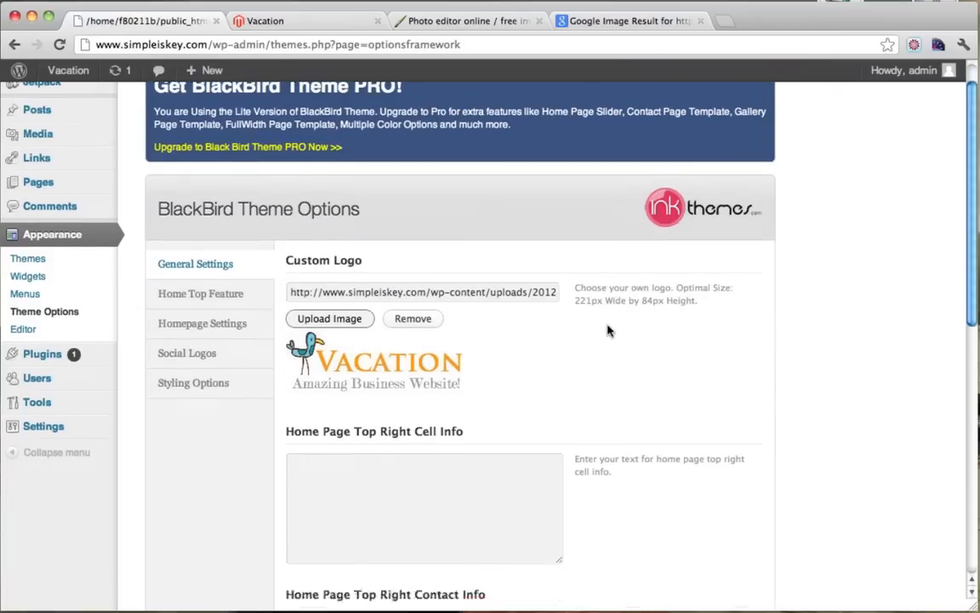
scroll(608, 330, "down", 10)
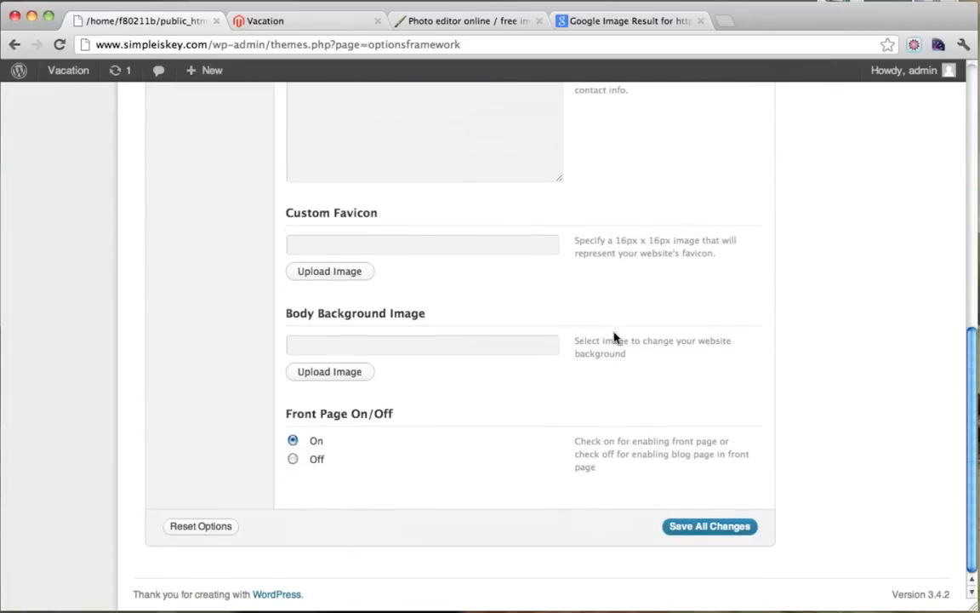
left_click(697, 526)
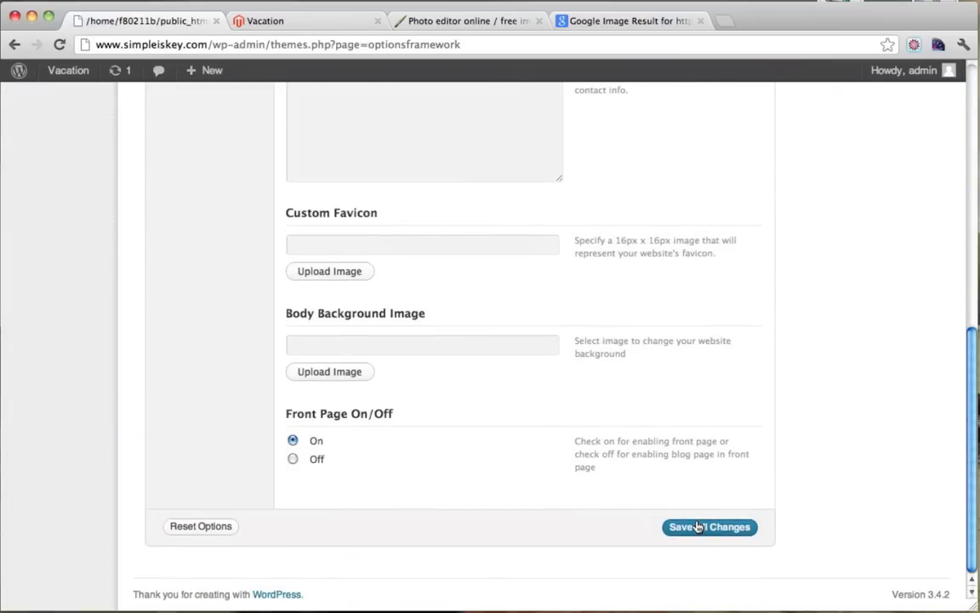
scroll(410, 329, "up", 10)
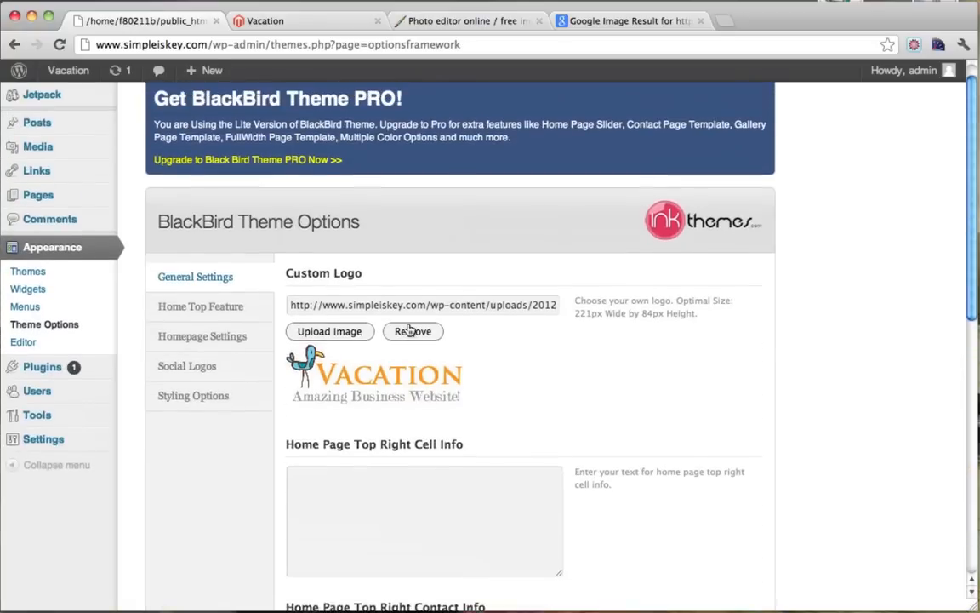
scroll(409, 329, "up", 1)
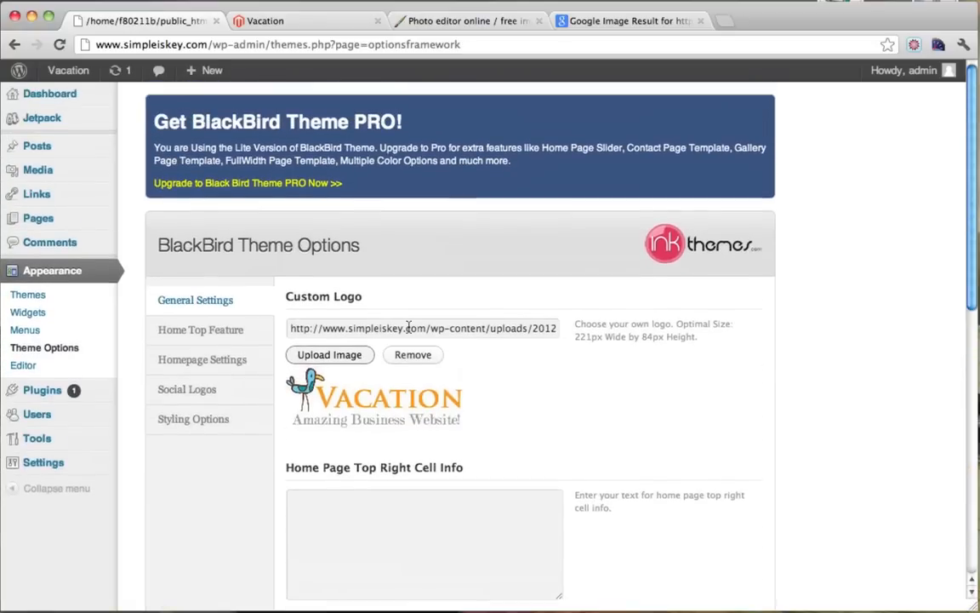
Reload the live Vacation site to confirm the new bird-and-VACATION logo
left_click(277, 24)
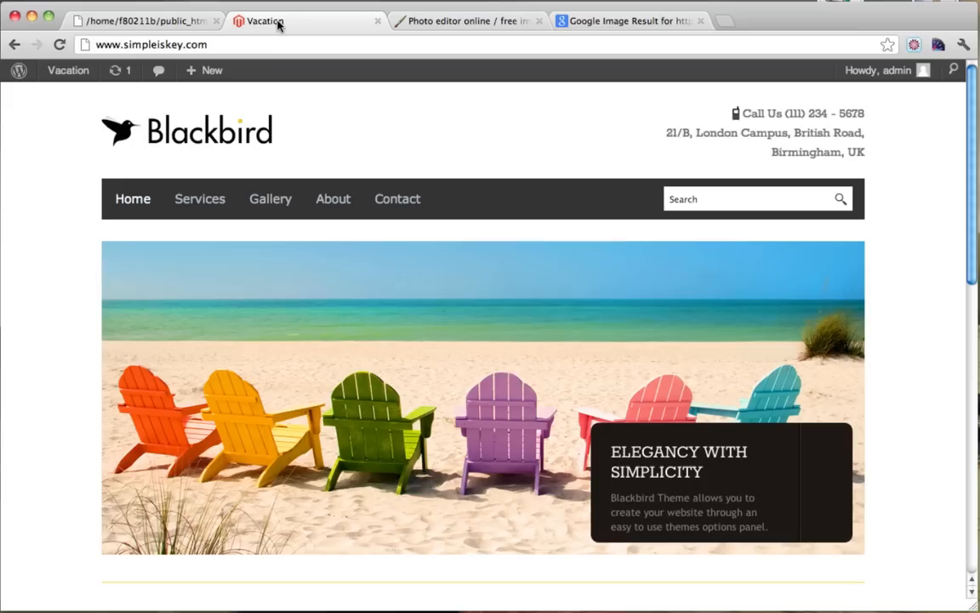
left_click(60, 45)
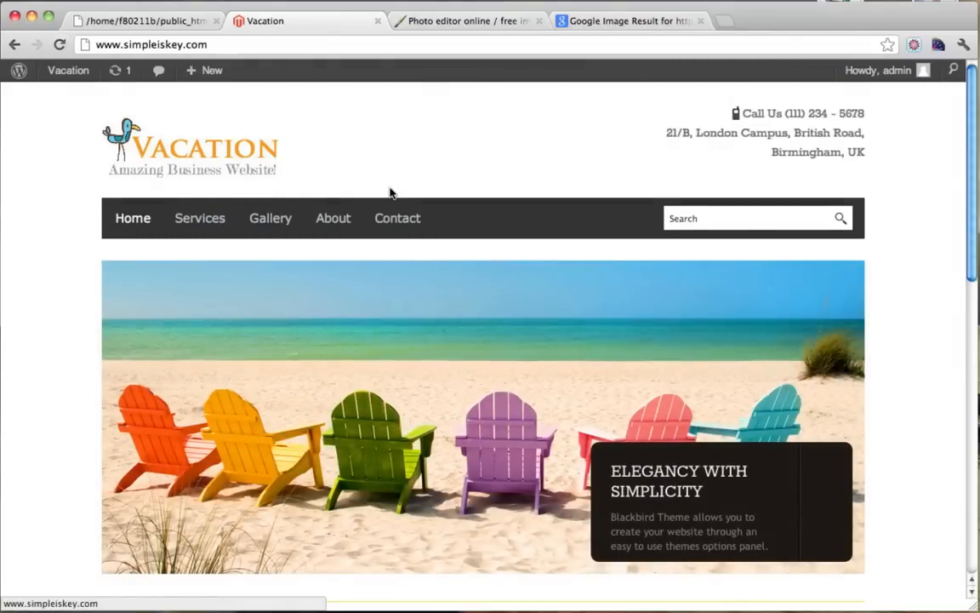
scroll(390, 192, "down", 2)
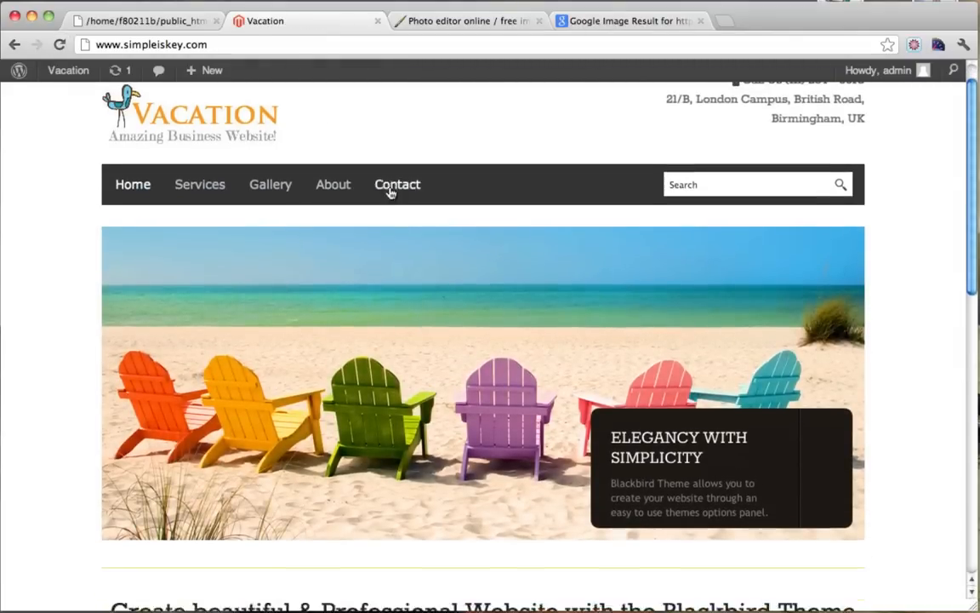
scroll(391, 193, "up", 2)
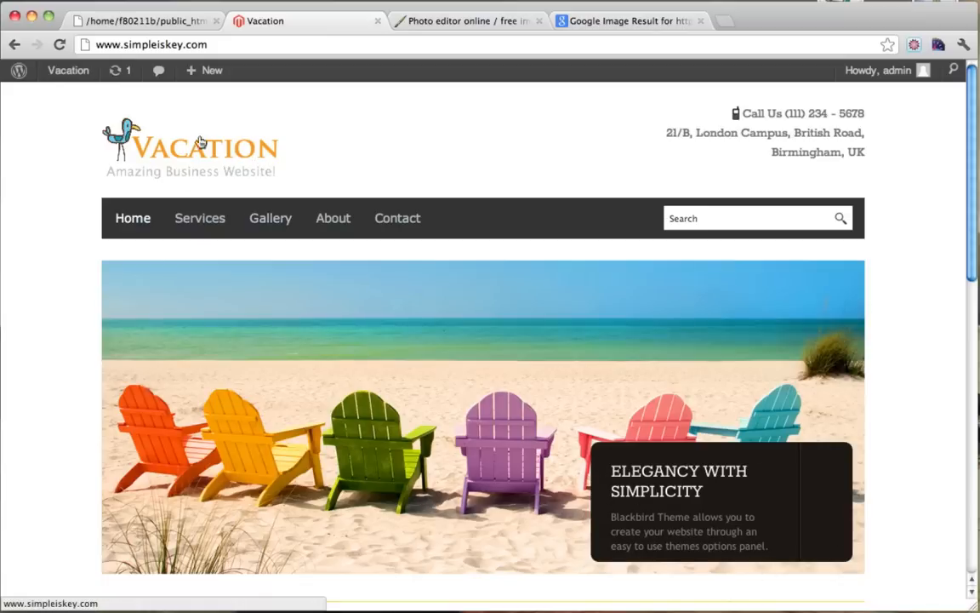
Close the file-listing, photo editor and image result tabs, then return to the Dashboard
left_click(215, 22)
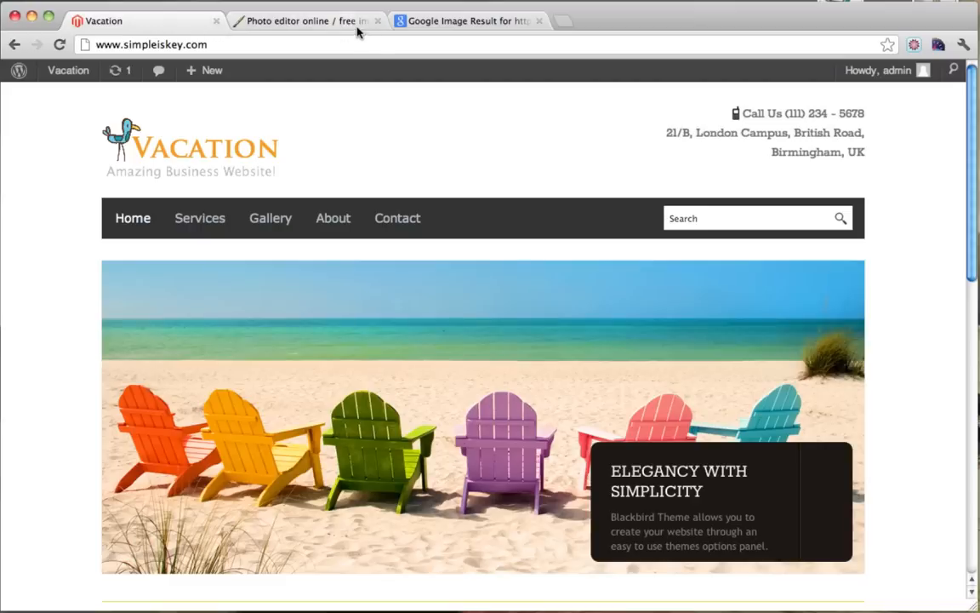
left_click(378, 21)
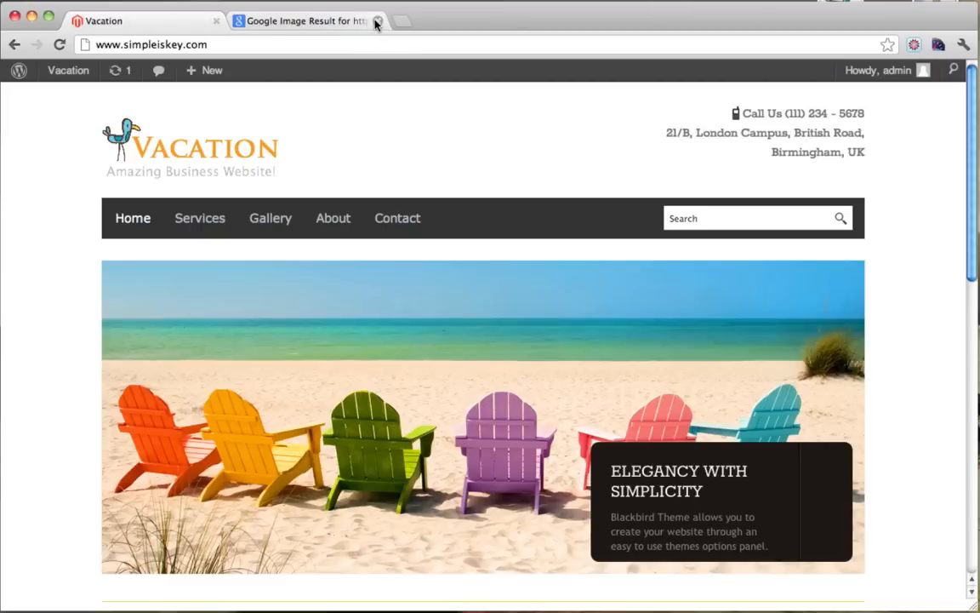
left_click(378, 21)
mouse_move(67, 77)
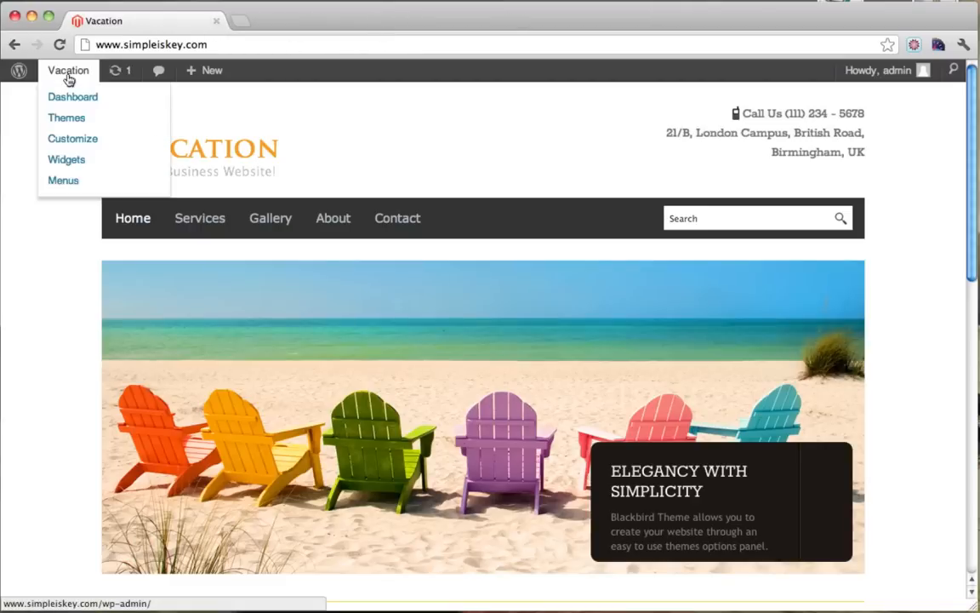
left_click(68, 101)
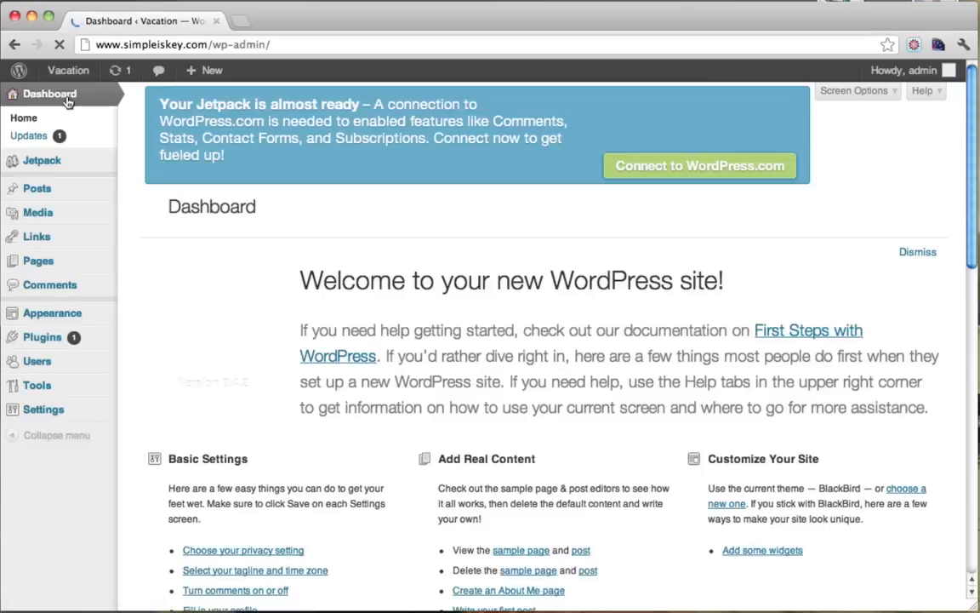
Open the Home Top Feature settings and enter the slider heading Business Website
mouse_move(81, 321)
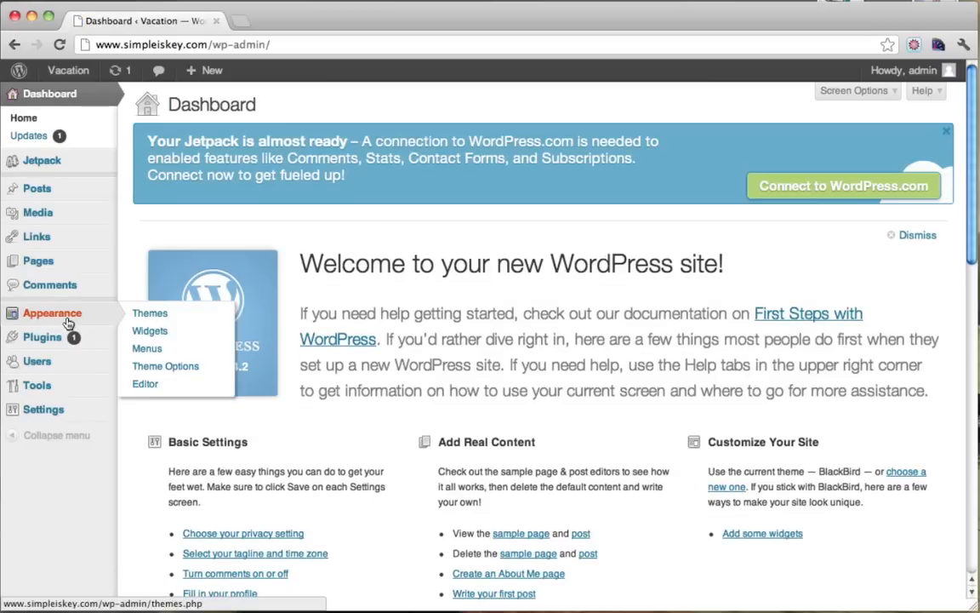
left_click(170, 366)
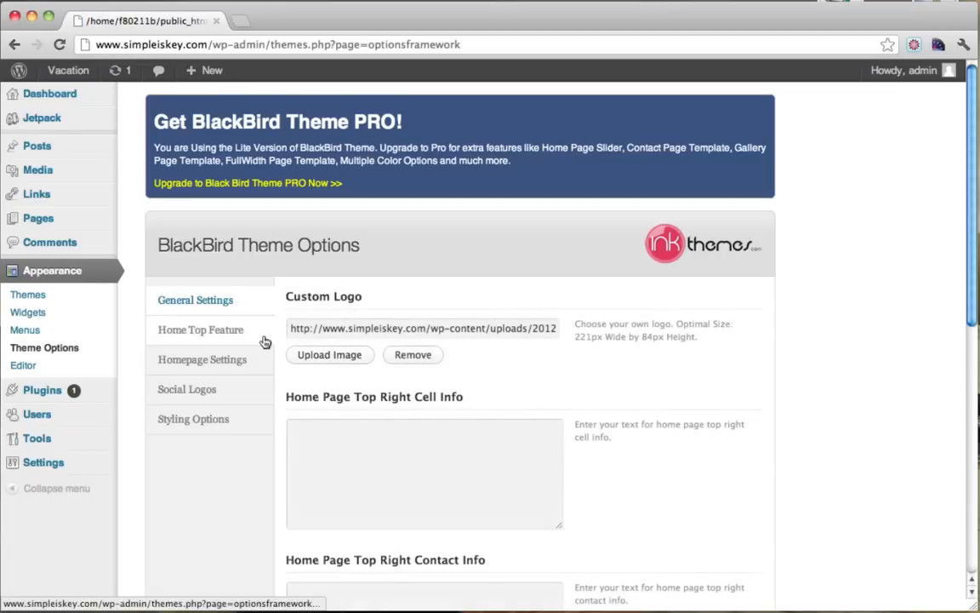
left_click(205, 337)
scroll(423, 338, "down", 2)
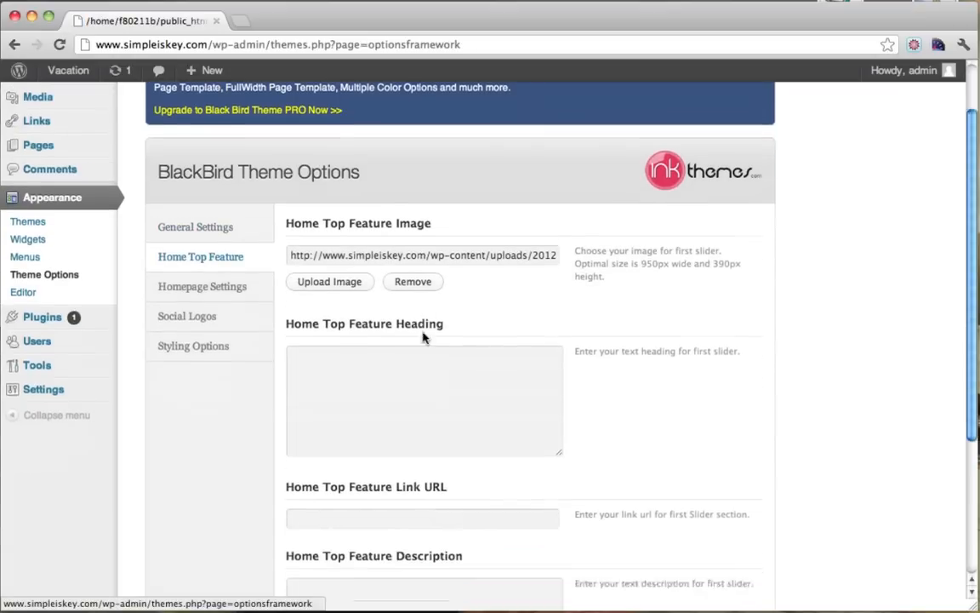
scroll(423, 337, "down", 3)
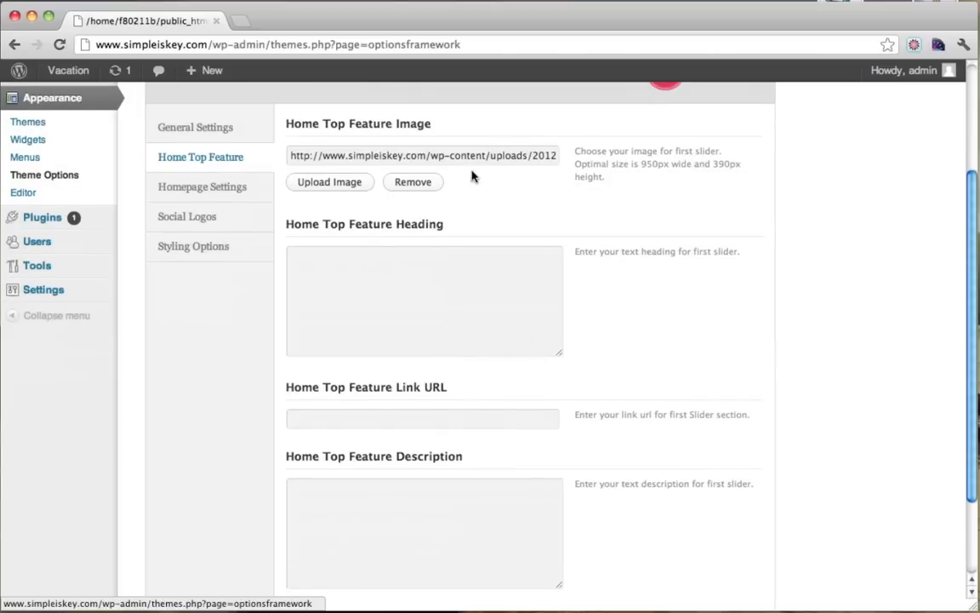
left_click(352, 273)
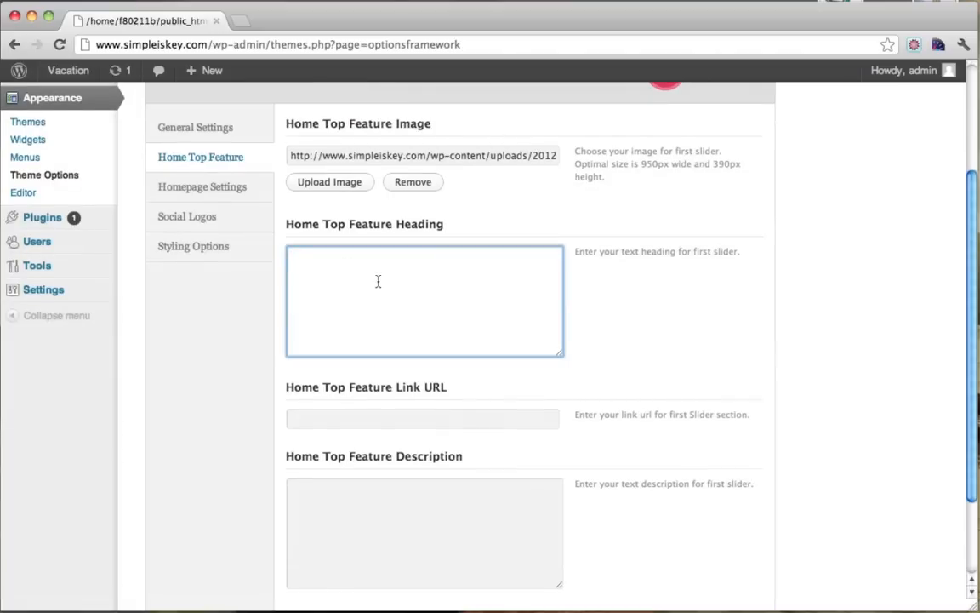
type("Business Website")
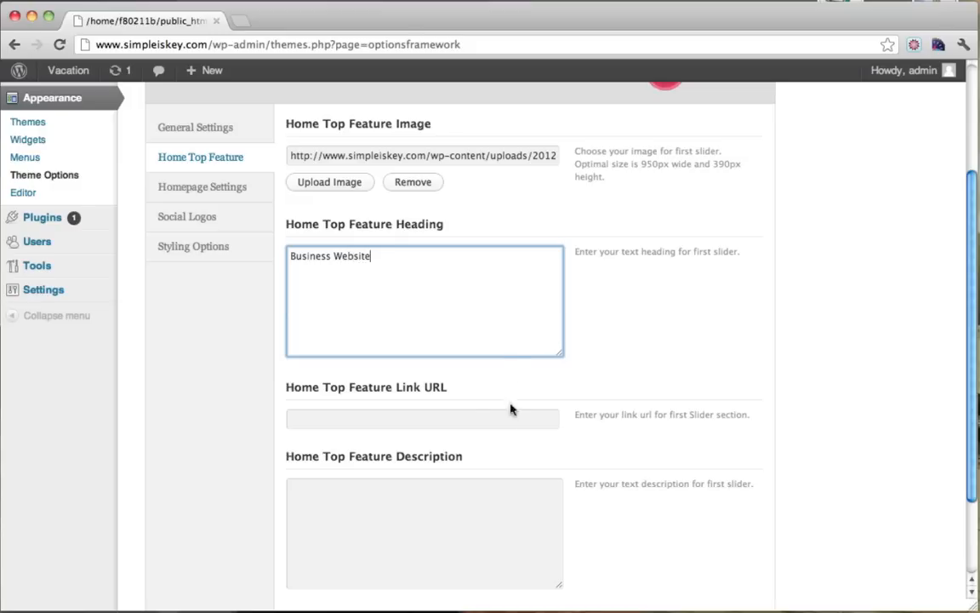
scroll(514, 370, "down", 3)
left_click(378, 450)
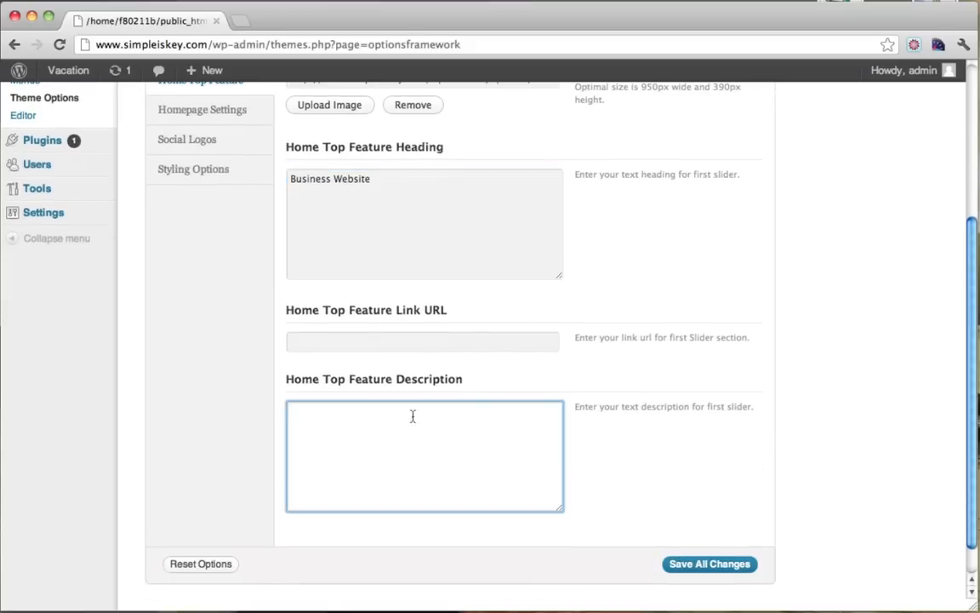
type("Make your small business website almost for free. Save thousands on it and reinvest it into your business!")
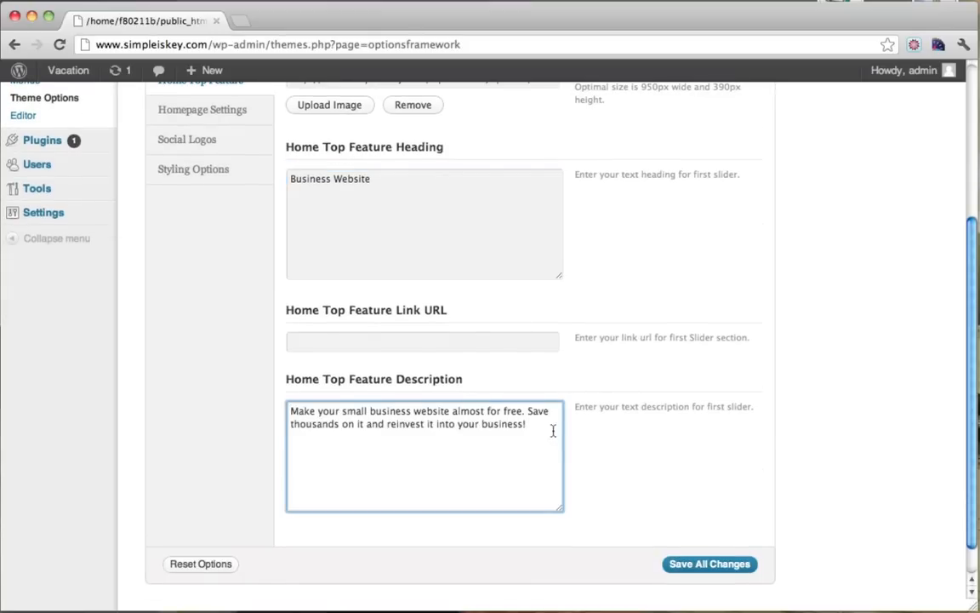
left_click_drag(549, 426, 246, 414)
left_click(430, 460)
left_click_drag(537, 427, 250, 394)
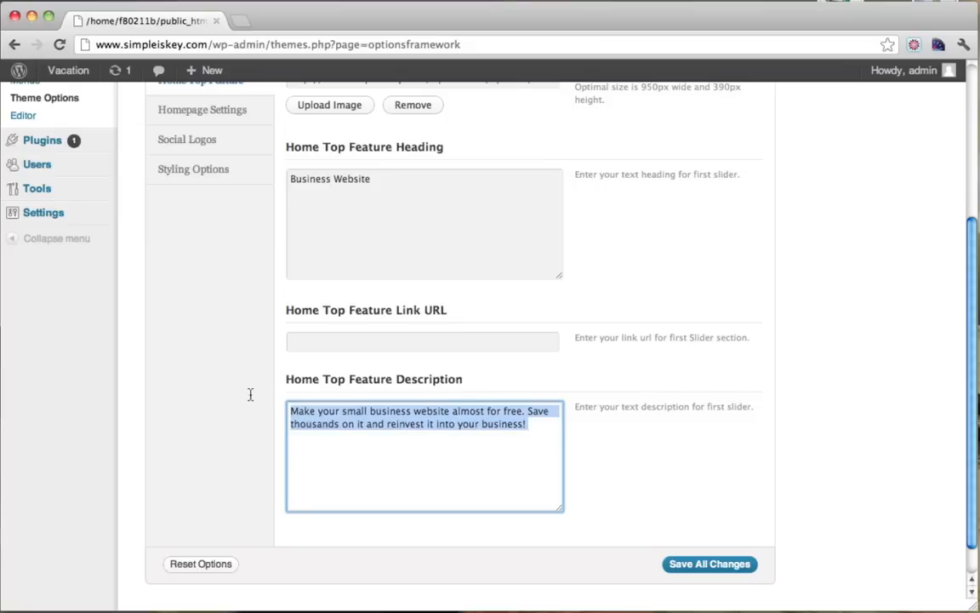
left_click(440, 470)
left_click(366, 344)
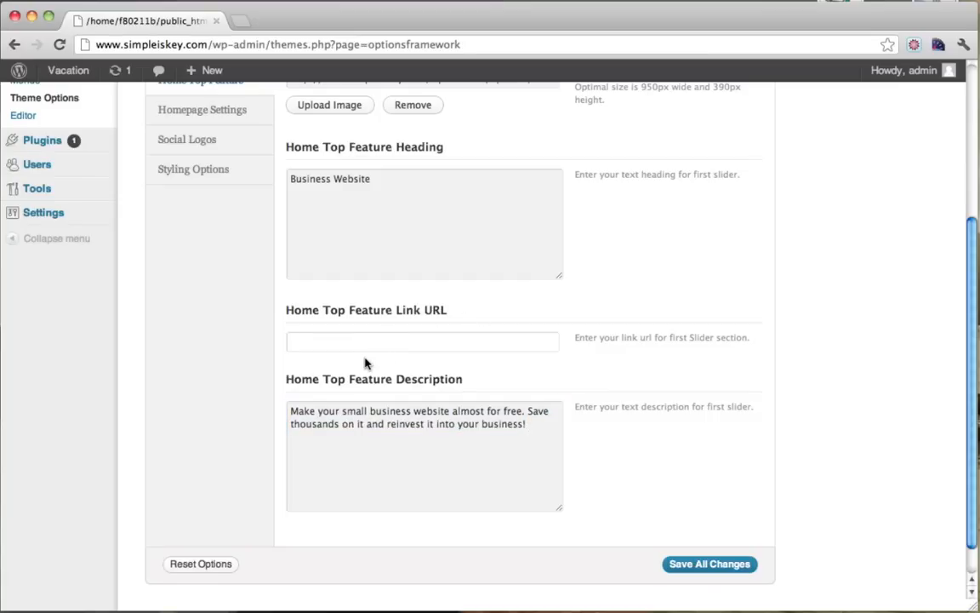
type("http://www.simpleiskey.com")
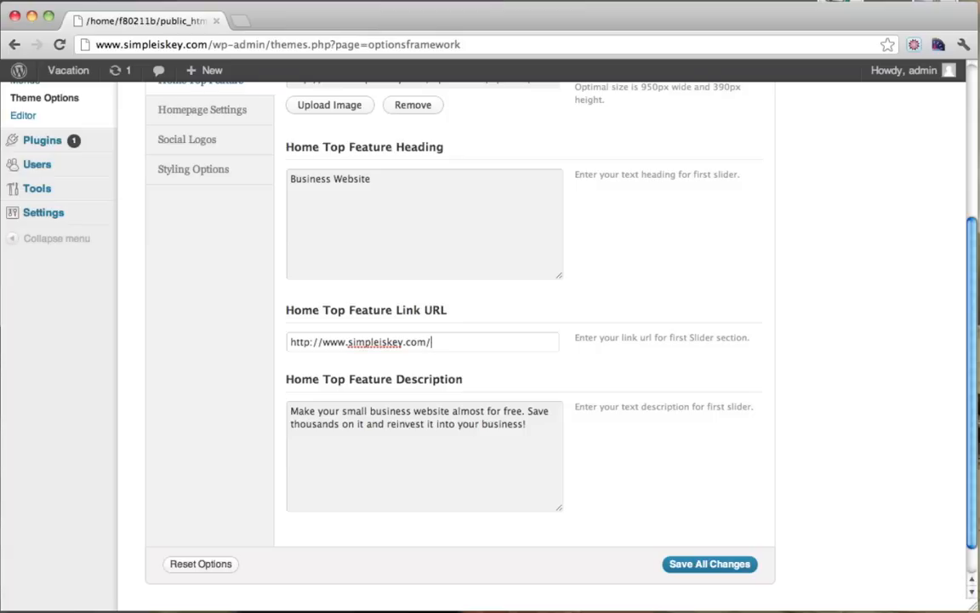
type("/services")
left_click(709, 567)
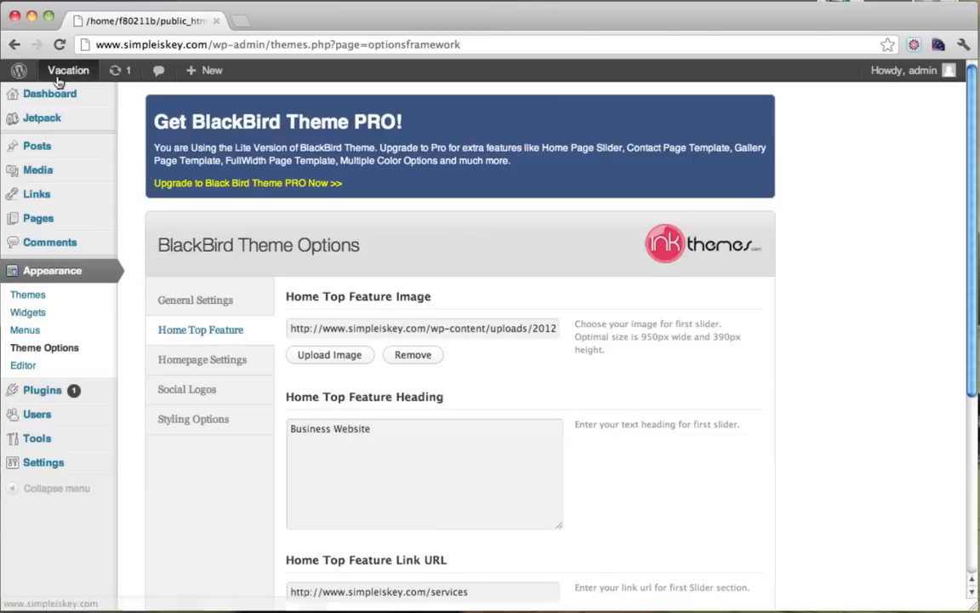
View the live homepage to check the Business Website slider caption
mouse_move(41, 74)
left_click(76, 100)
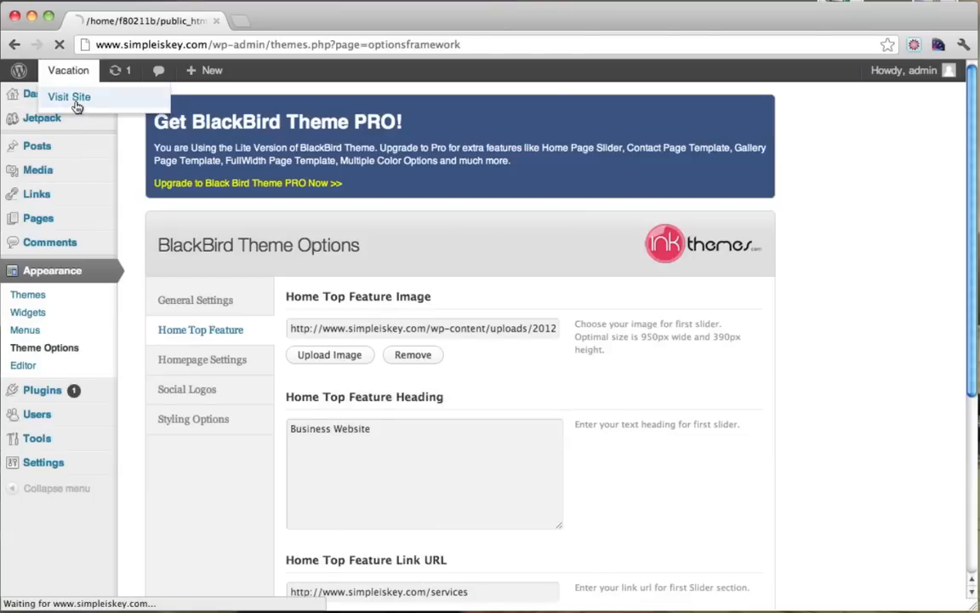
scroll(340, 187, "down", 2)
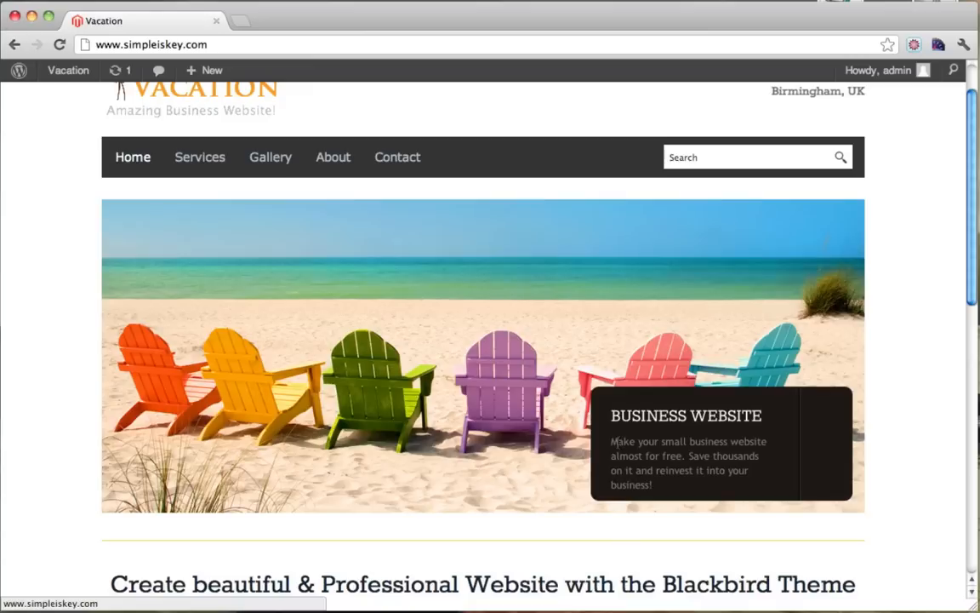
left_click_drag(613, 441, 705, 485)
left_click(681, 465)
scroll(684, 442, "up", 2)
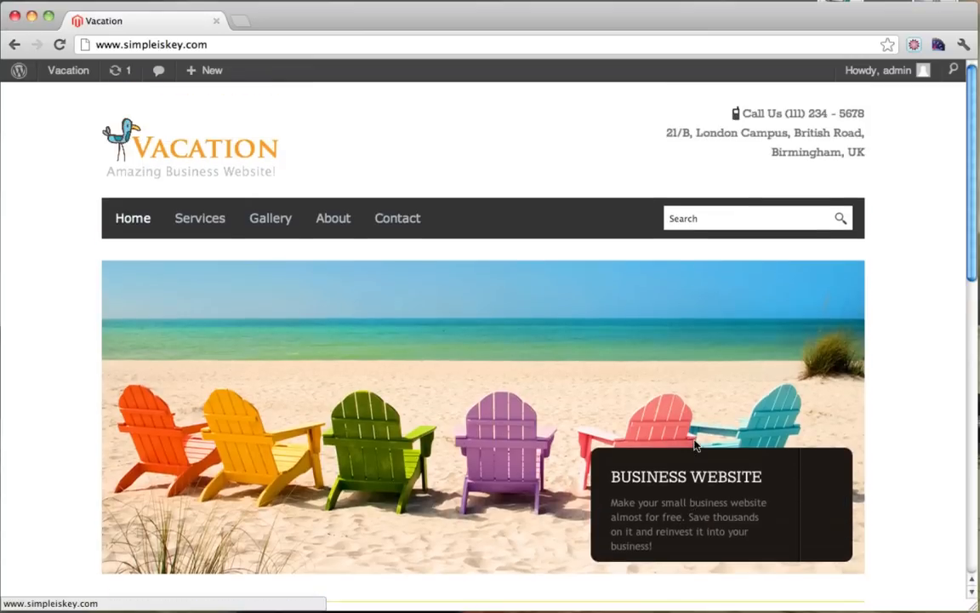
Visit the Services page, return to the homepage, then open the Dashboard in a new tab
left_click(666, 483)
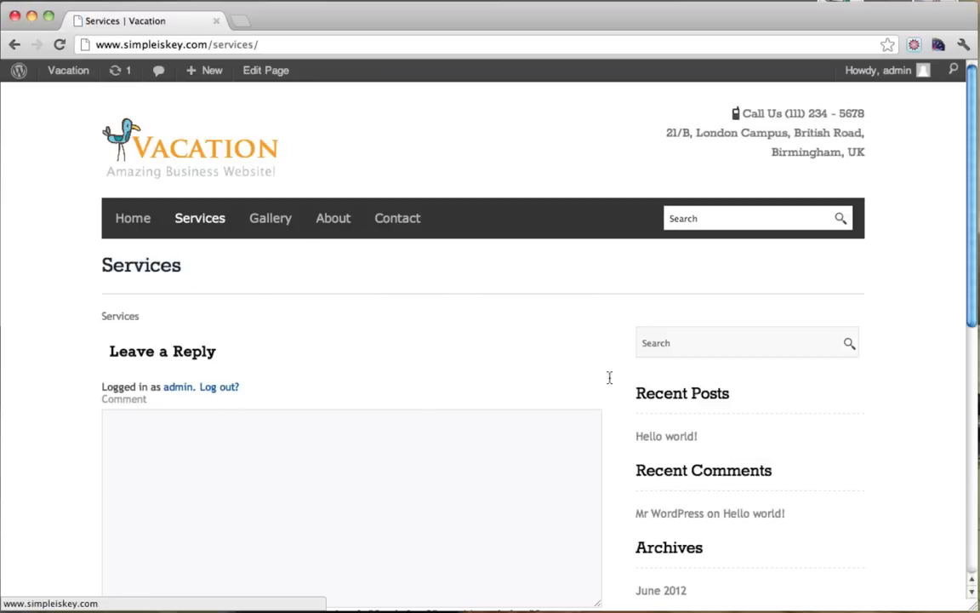
left_click(141, 228)
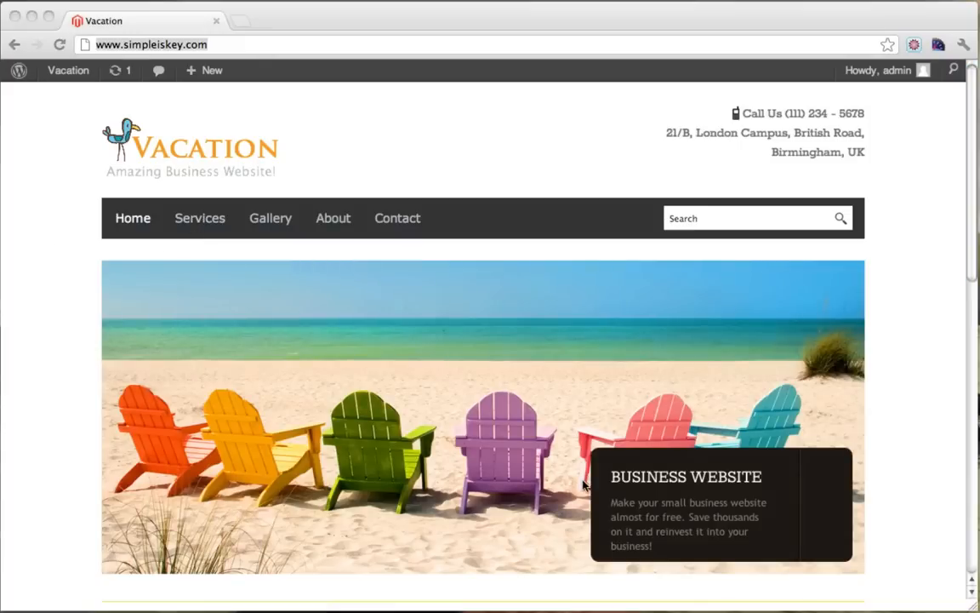
scroll(584, 483, "down", 5)
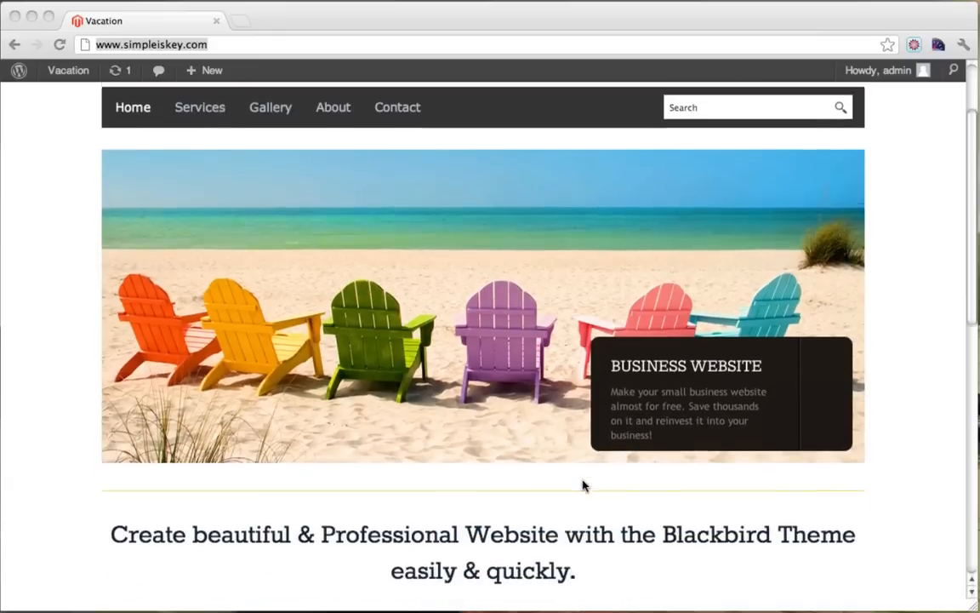
left_click(116, 467)
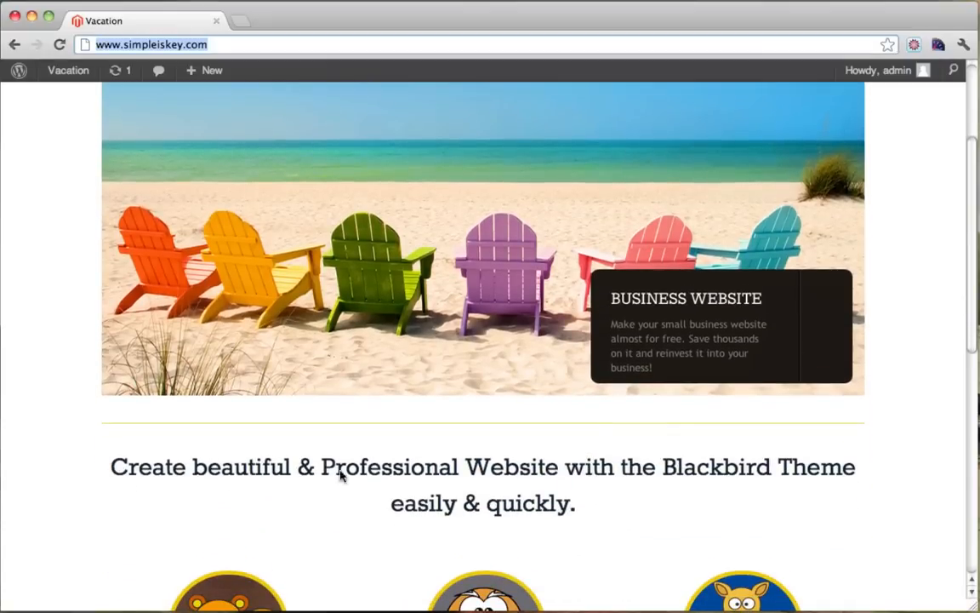
scroll(516, 495, "down", 2)
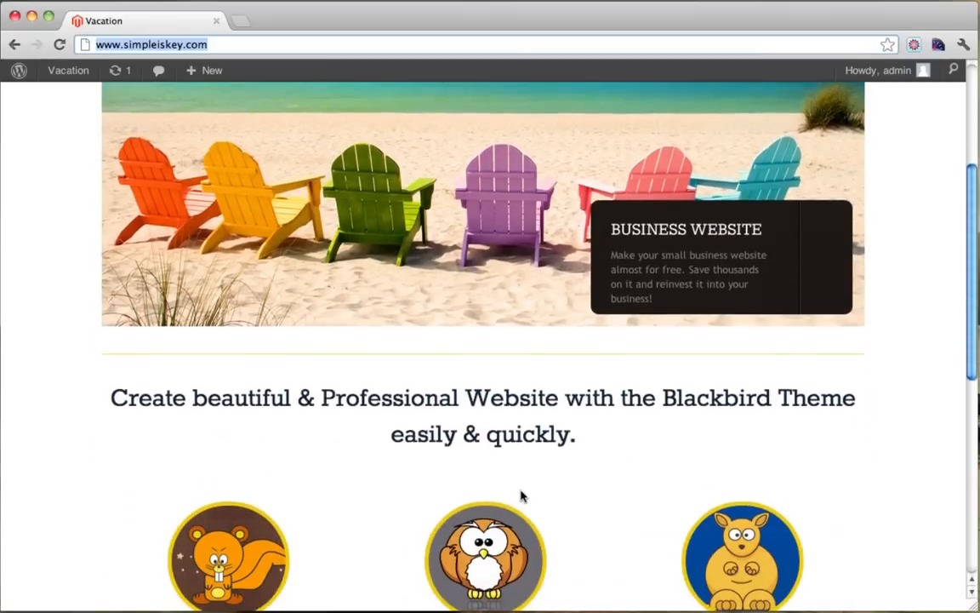
left_click_drag(577, 456, 114, 415)
left_click(123, 412)
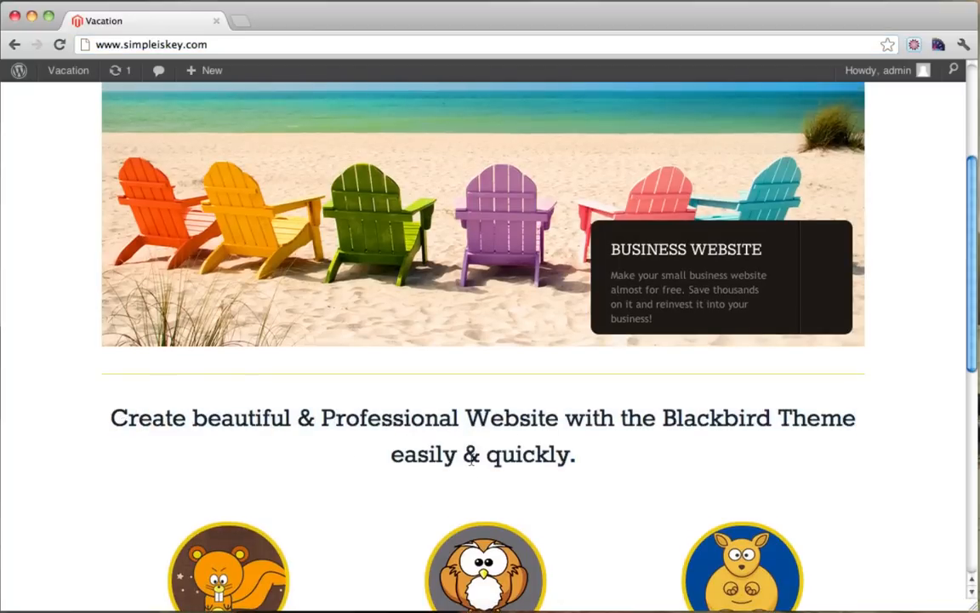
scroll(470, 460, "up", 5)
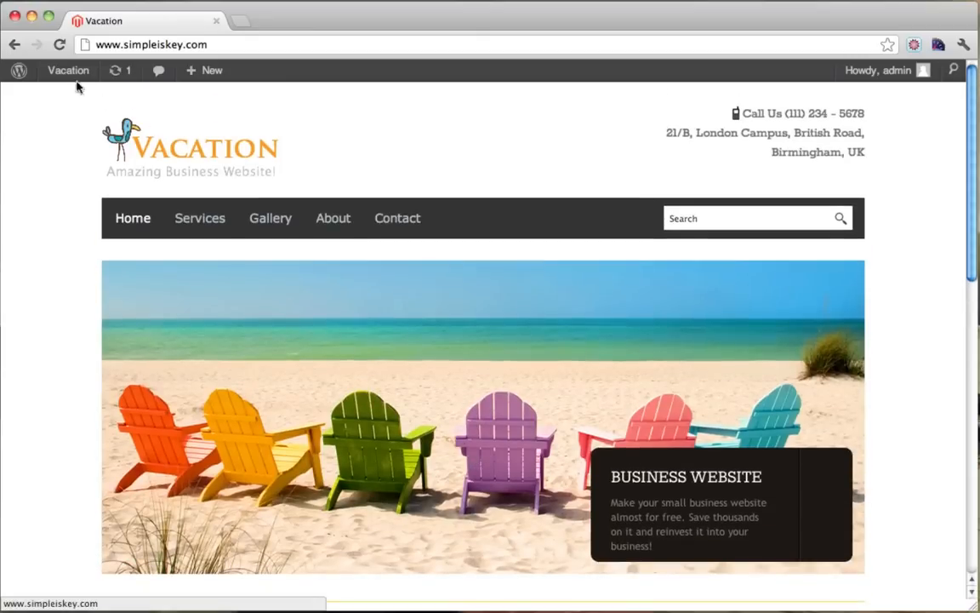
mouse_move(55, 75)
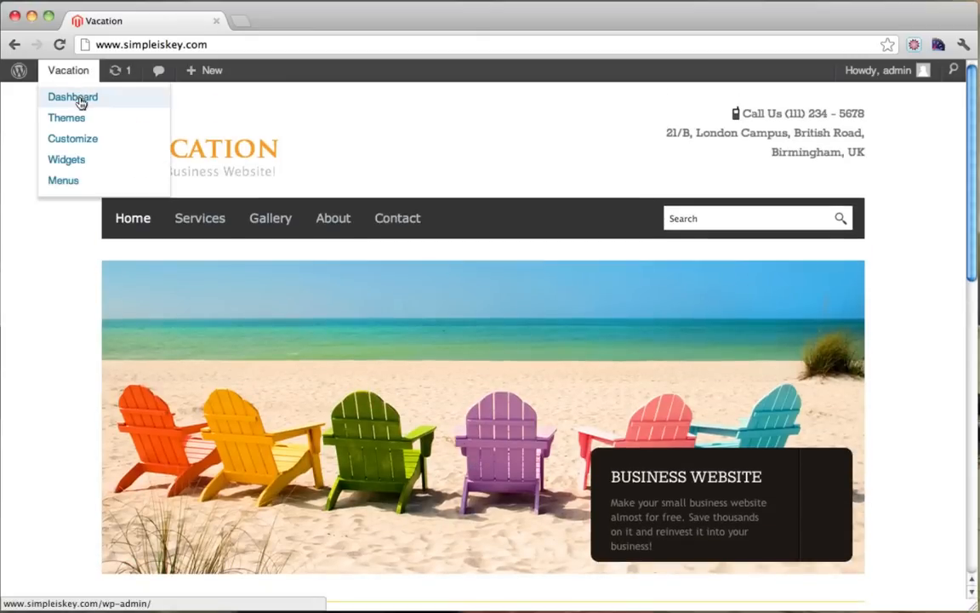
middle_click(78, 101)
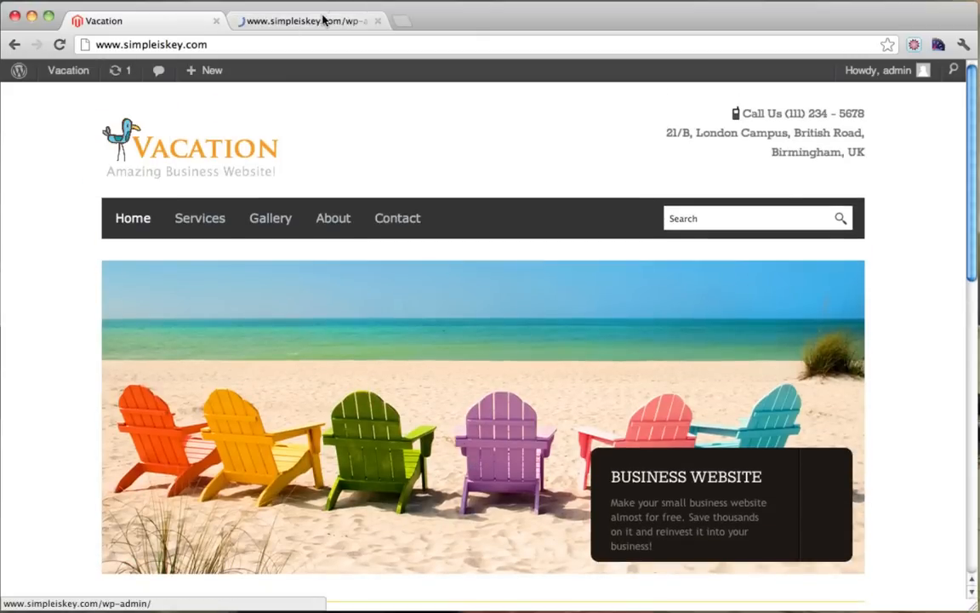
Go to the BlackBird theme's Homepage Settings in the WordPress dashboard
left_click(322, 20)
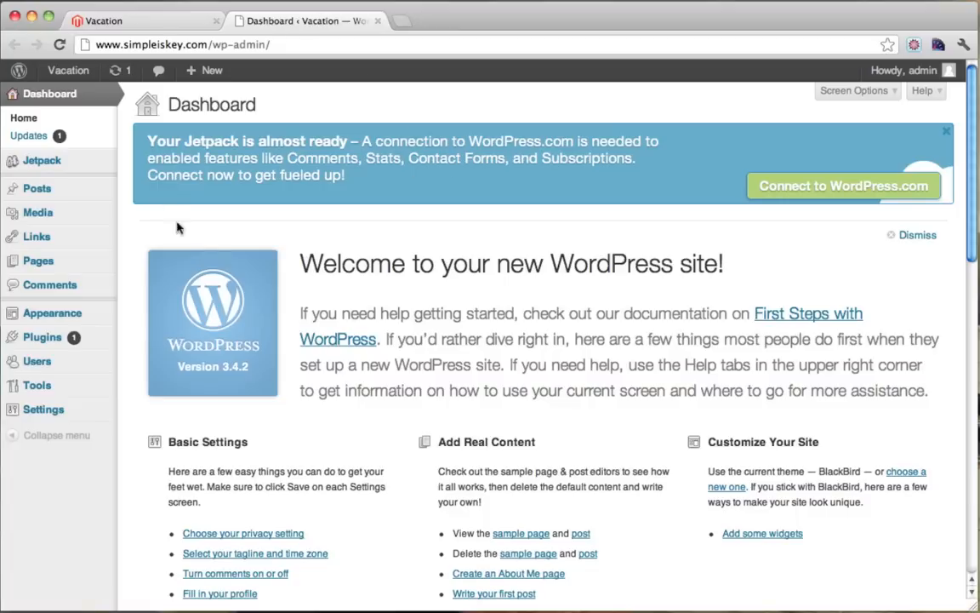
mouse_move(94, 316)
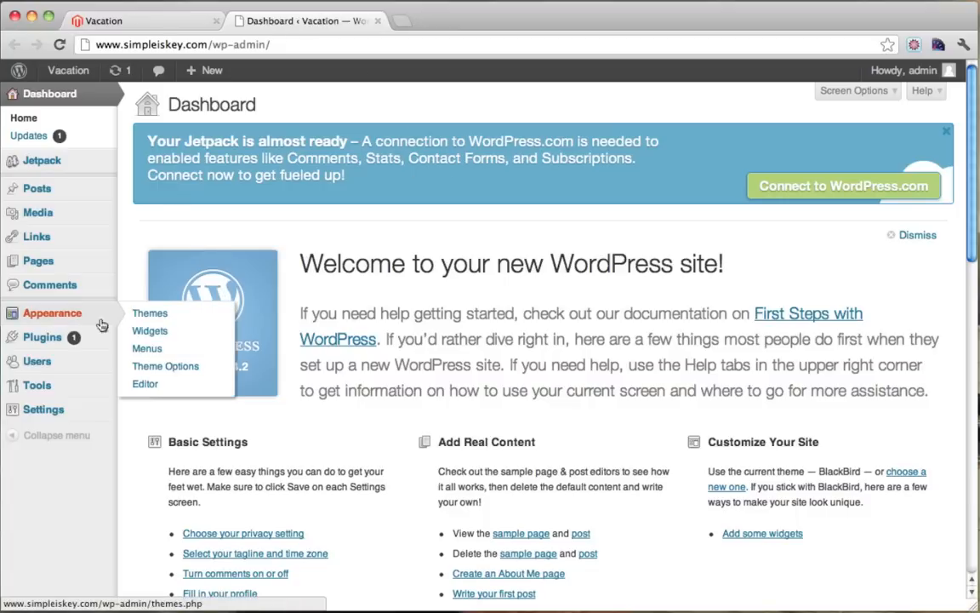
left_click(166, 367)
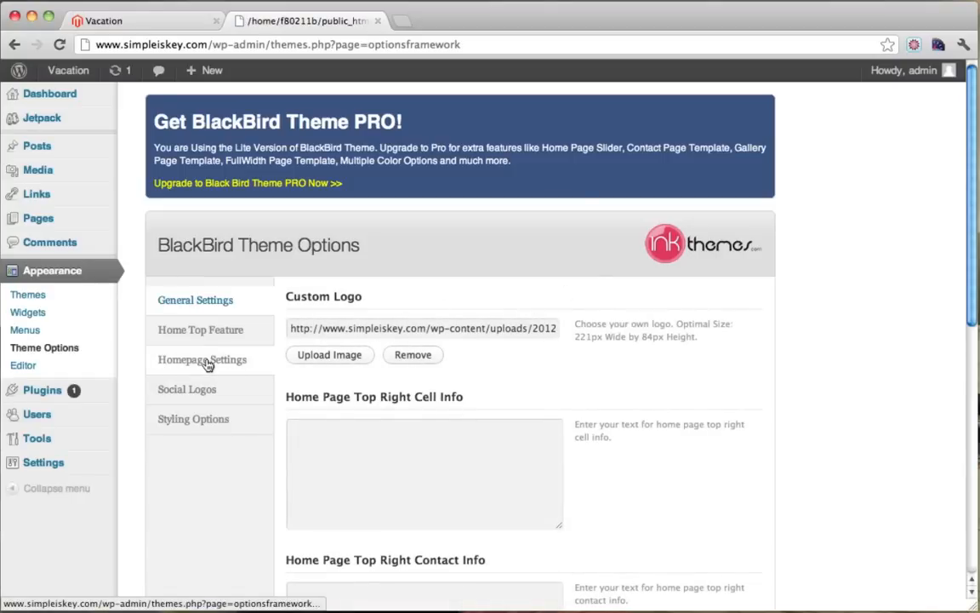
left_click(205, 361)
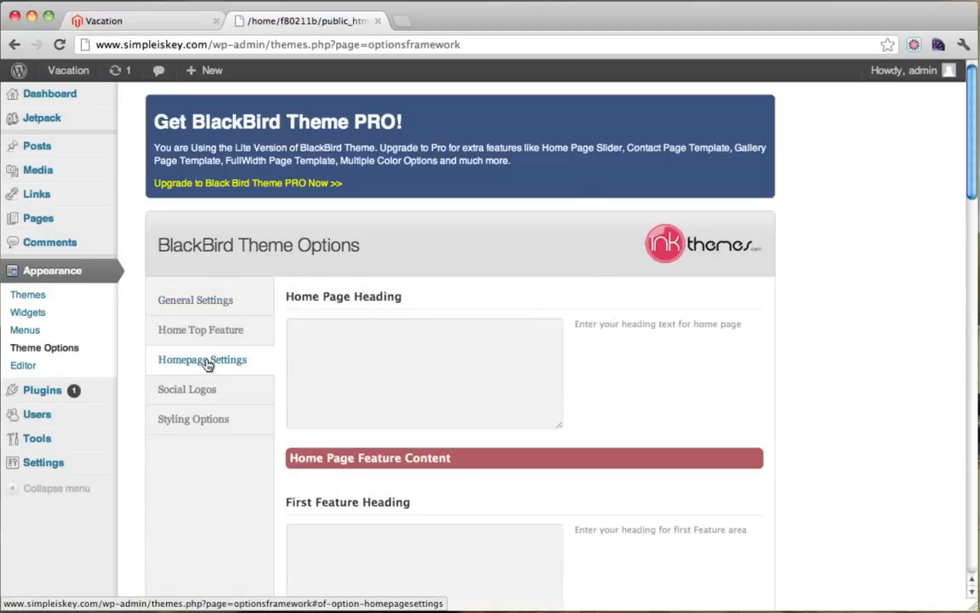
Paste 'Create an AMAZING website with no web-design experience!' into the Home Page Heading field
left_click_drag(286, 296, 415, 297)
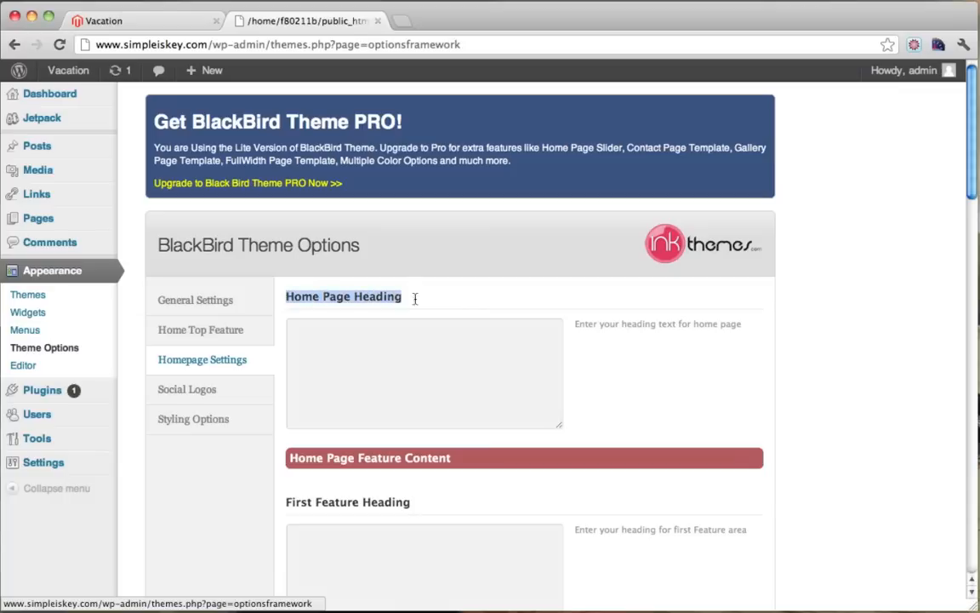
left_click(410, 375)
type("Create an AMAZING website with no web-design experience!")
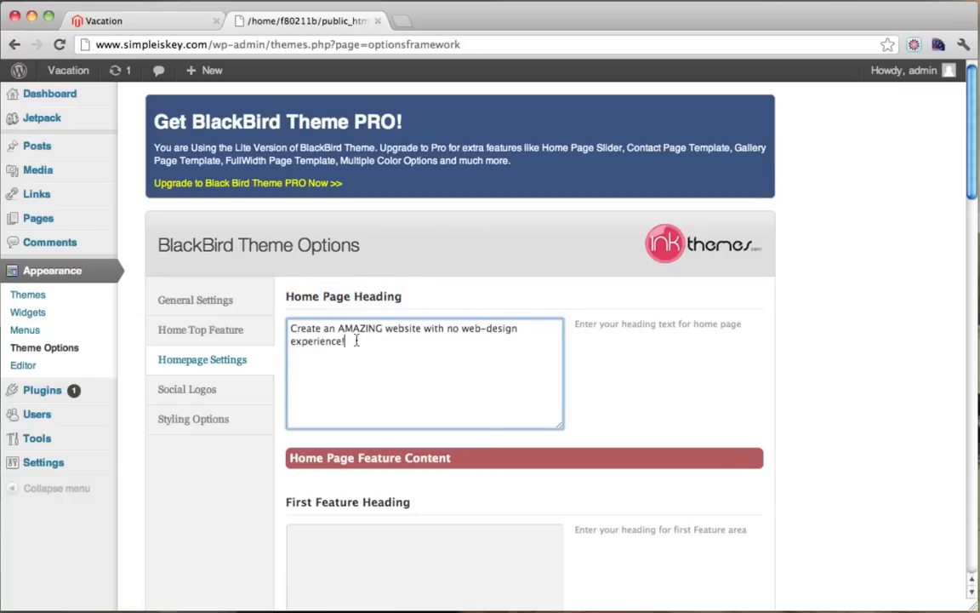
left_click_drag(357, 341, 388, 338)
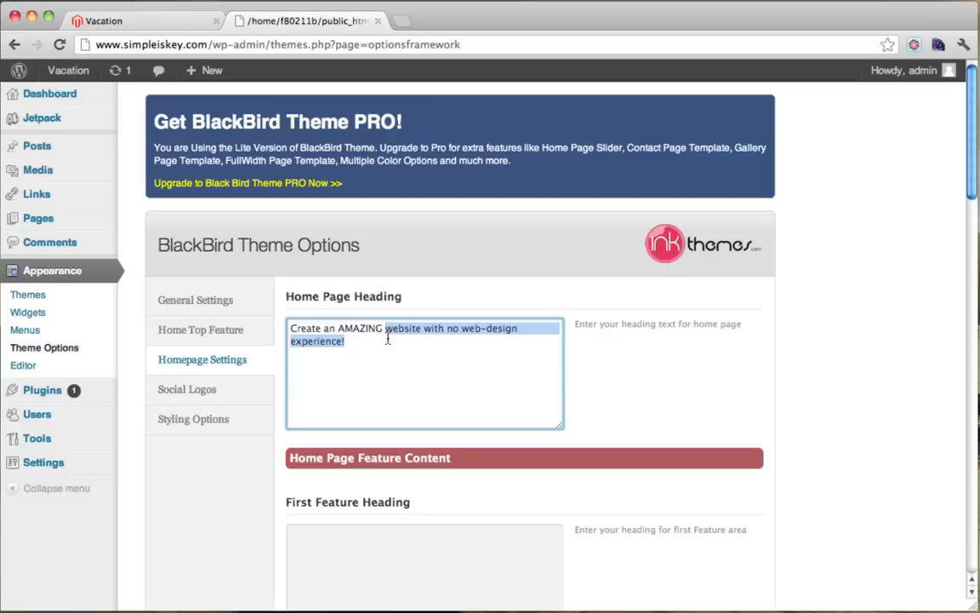
left_click(372, 342)
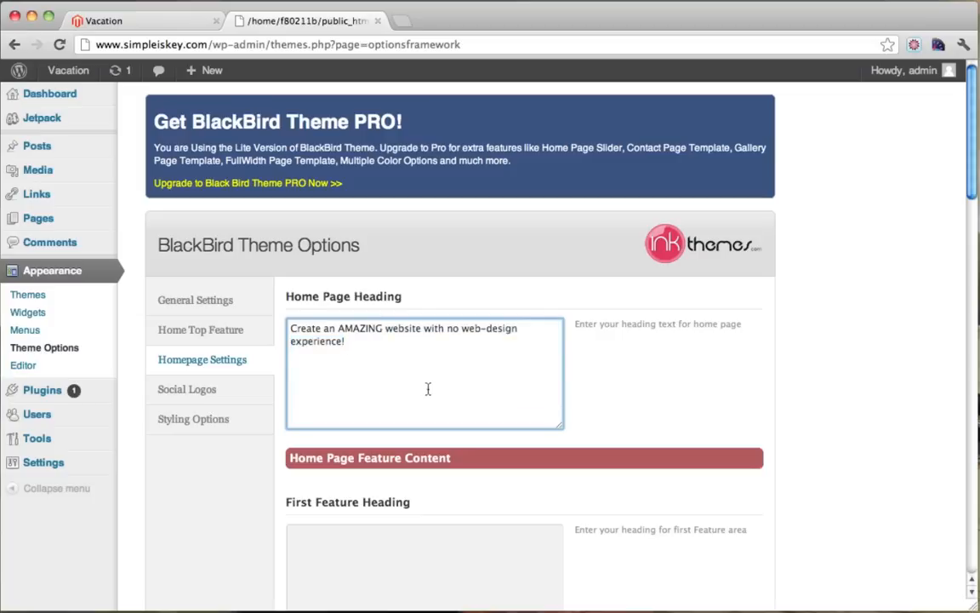
left_click_drag(426, 372, 238, 304)
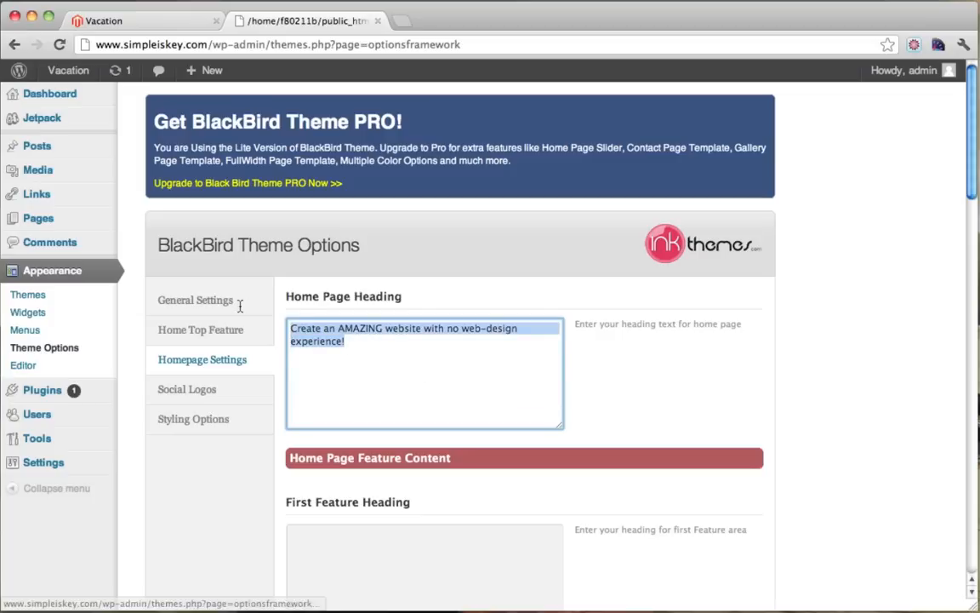
left_click(387, 362)
left_click_drag(405, 354, 225, 304)
left_click(396, 361)
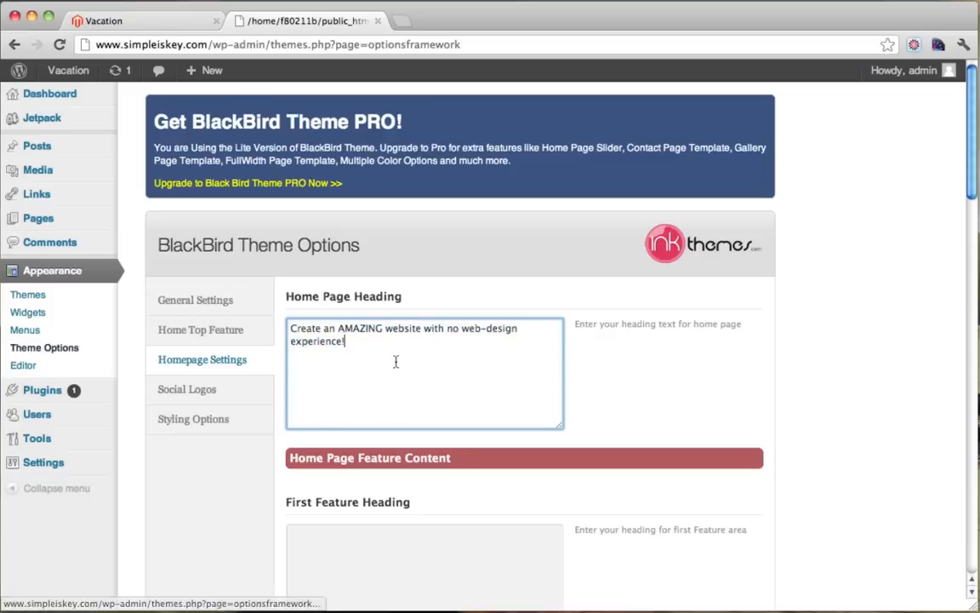
left_click_drag(396, 361, 241, 307)
left_click(417, 366)
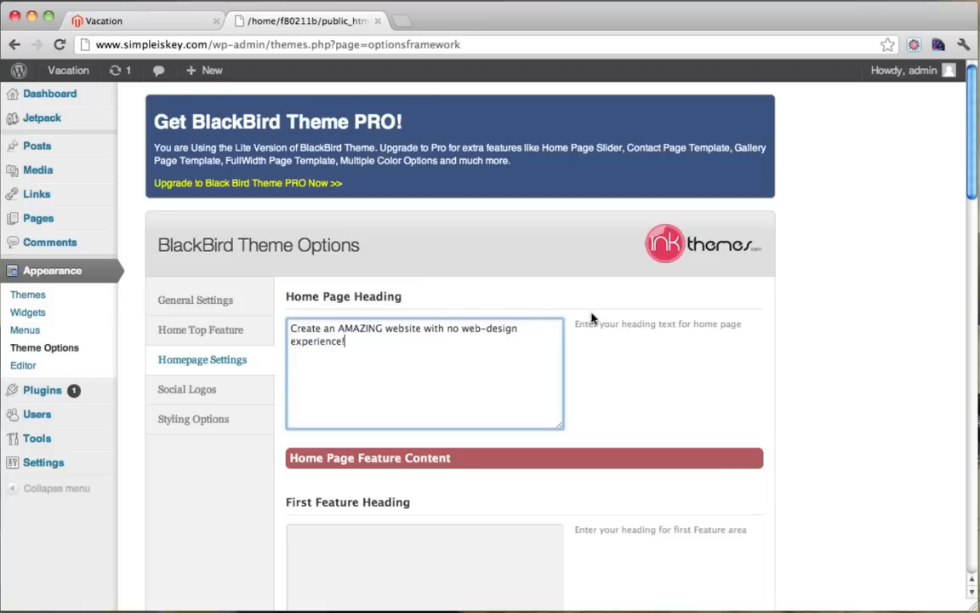
Save all the theme option changes and return to the live site
scroll(617, 343, "down", 1)
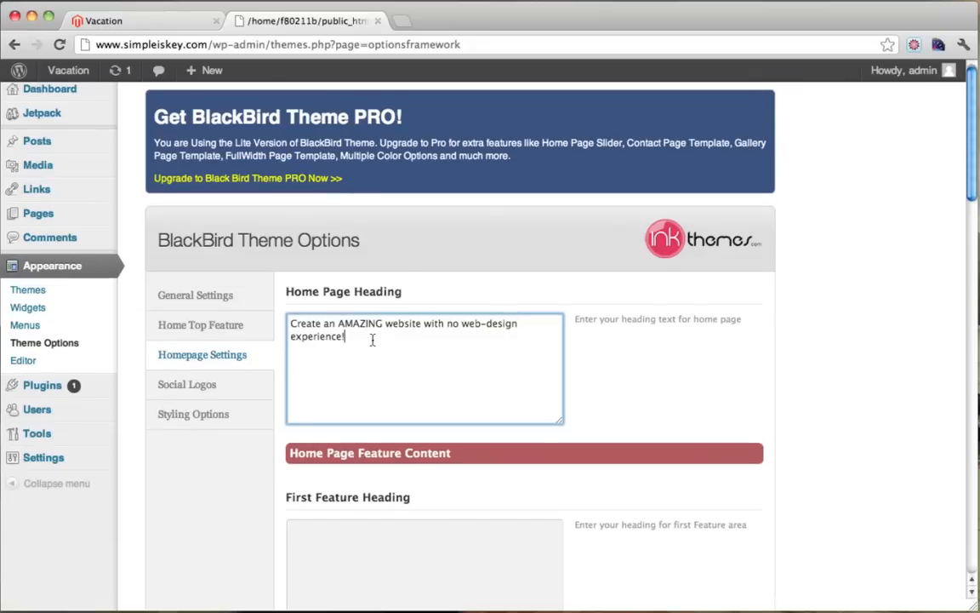
scroll(720, 340, "down", 15)
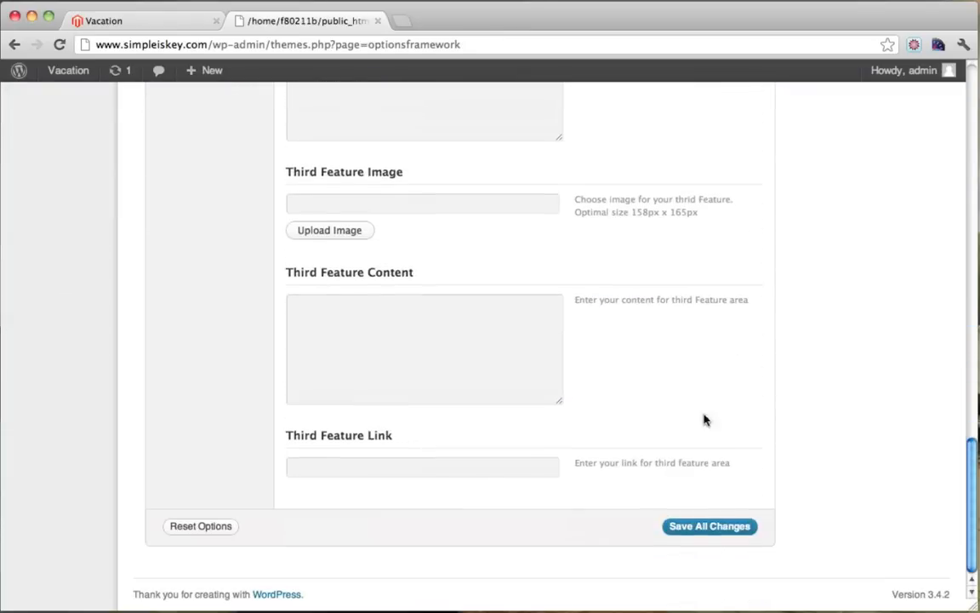
left_click(695, 527)
scroll(209, 129, "up", 15)
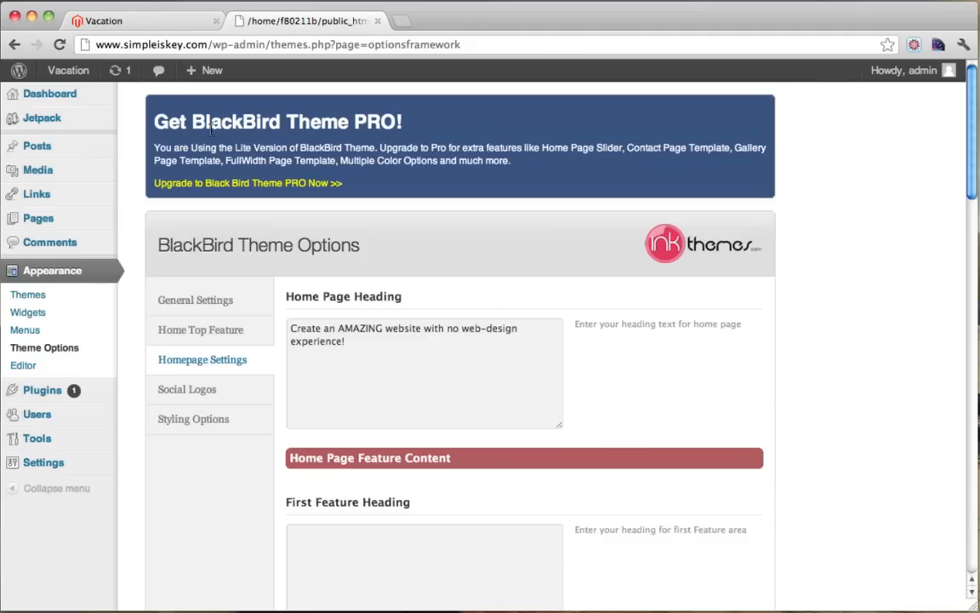
left_click(149, 21)
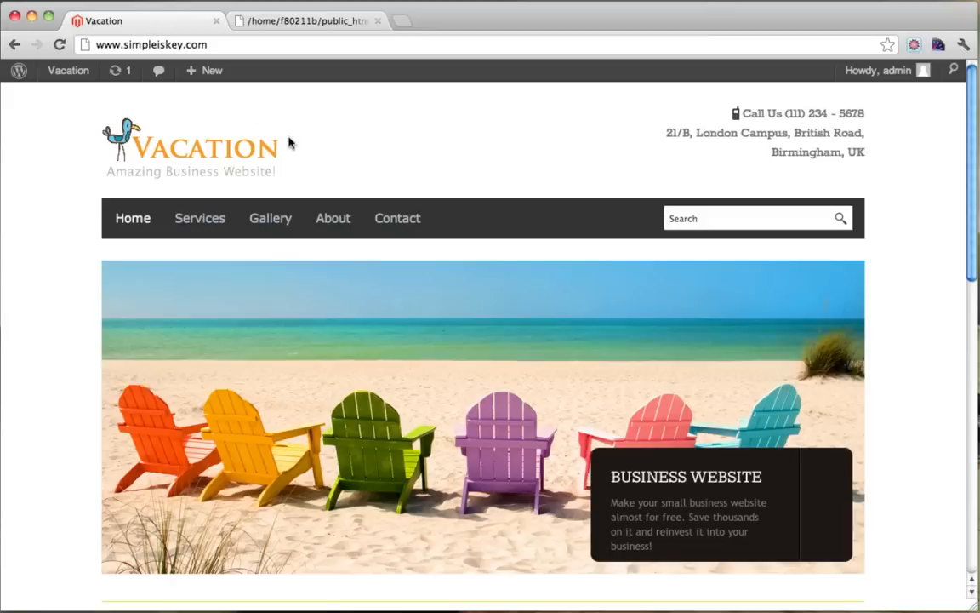
Reload the homepage and check the new 'Create an AMAZING website…' heading above the feature circles
left_click(59, 46)
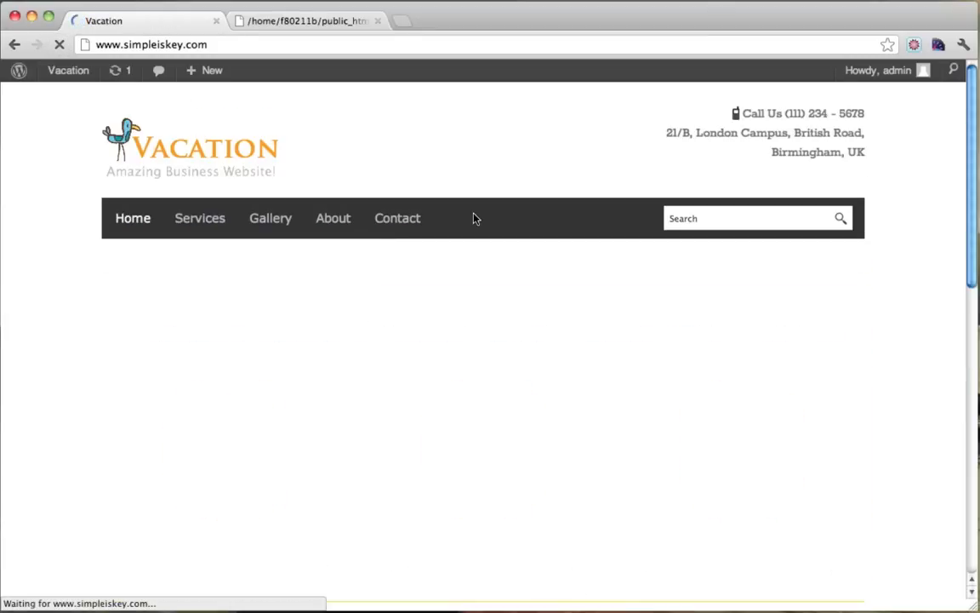
scroll(475, 219, "down", 5)
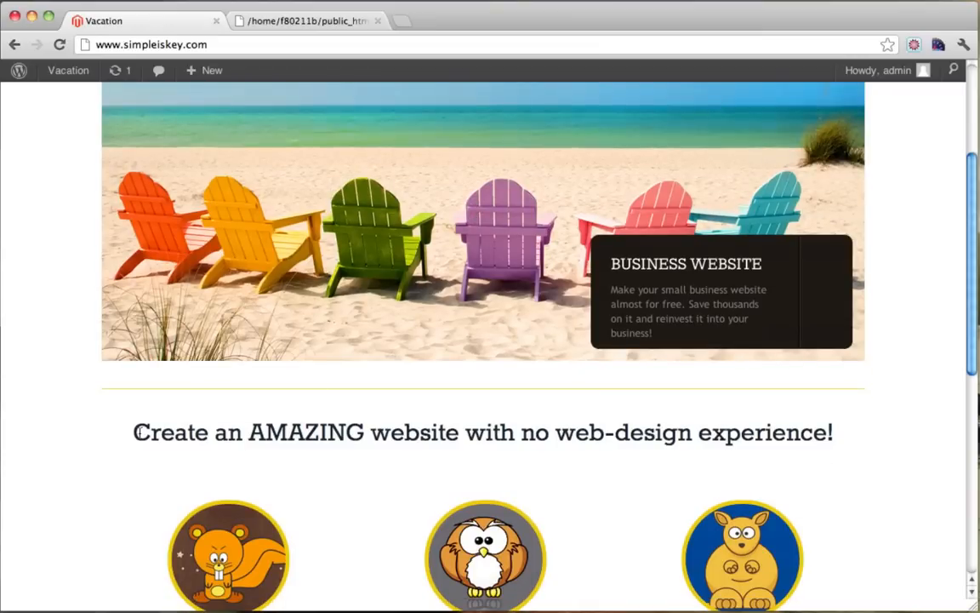
left_click_drag(137, 432, 843, 444)
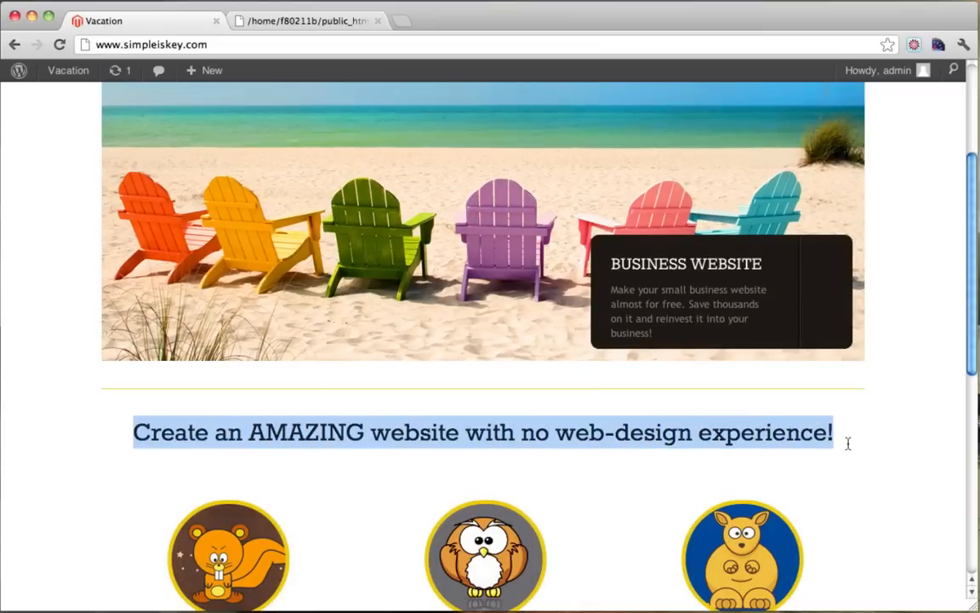
left_click(799, 443)
scroll(704, 368, "up", 5)
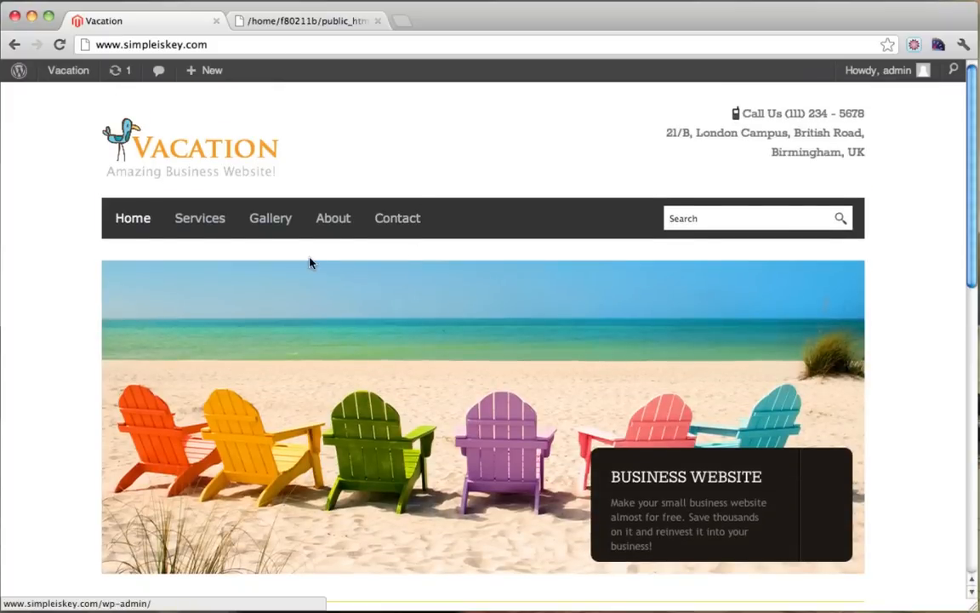
scroll(310, 263, "down", 5)
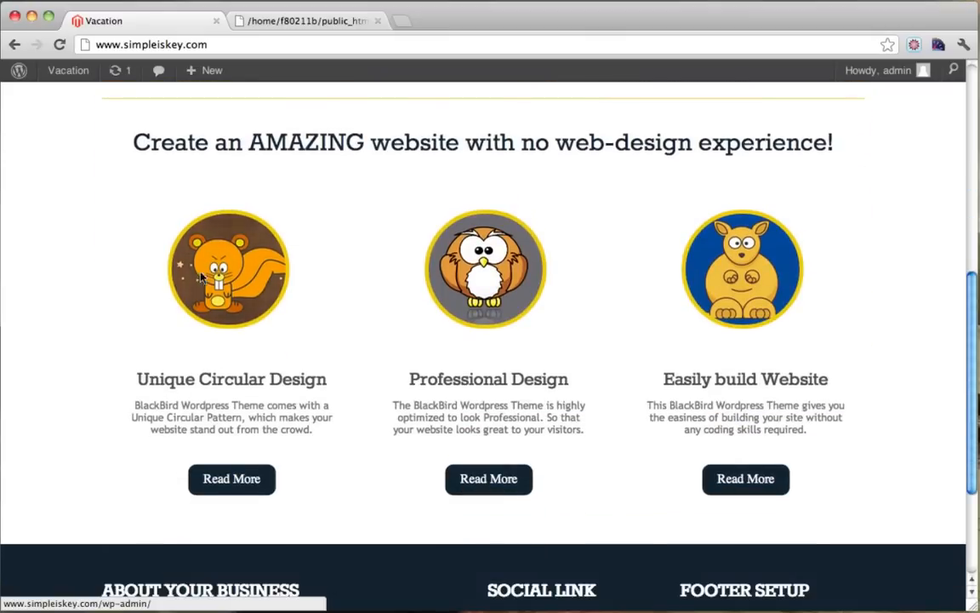
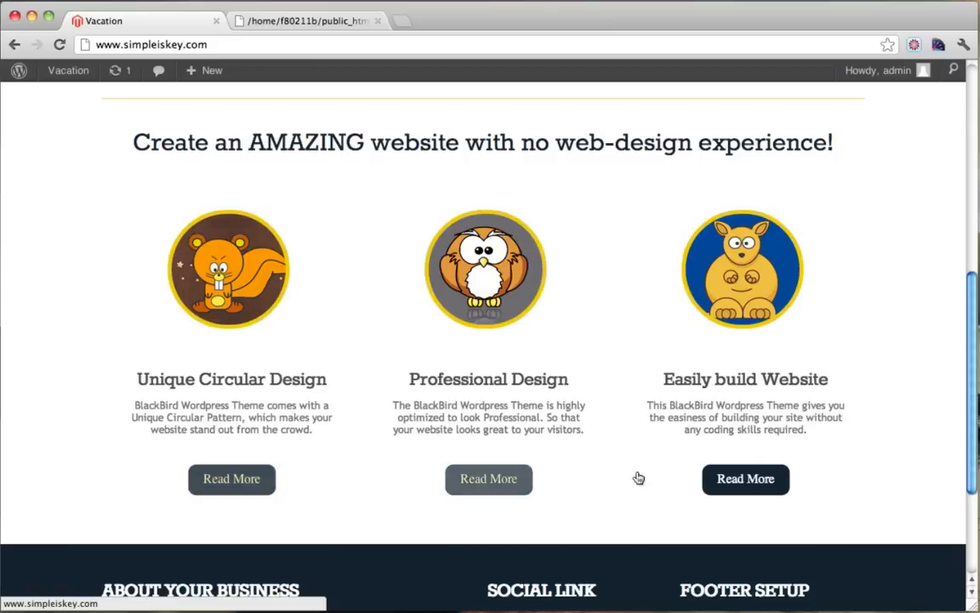
Compare the live homepage against the theme's Homepage Settings options
scroll(794, 467, "up", 10)
scroll(794, 466, "down", 7)
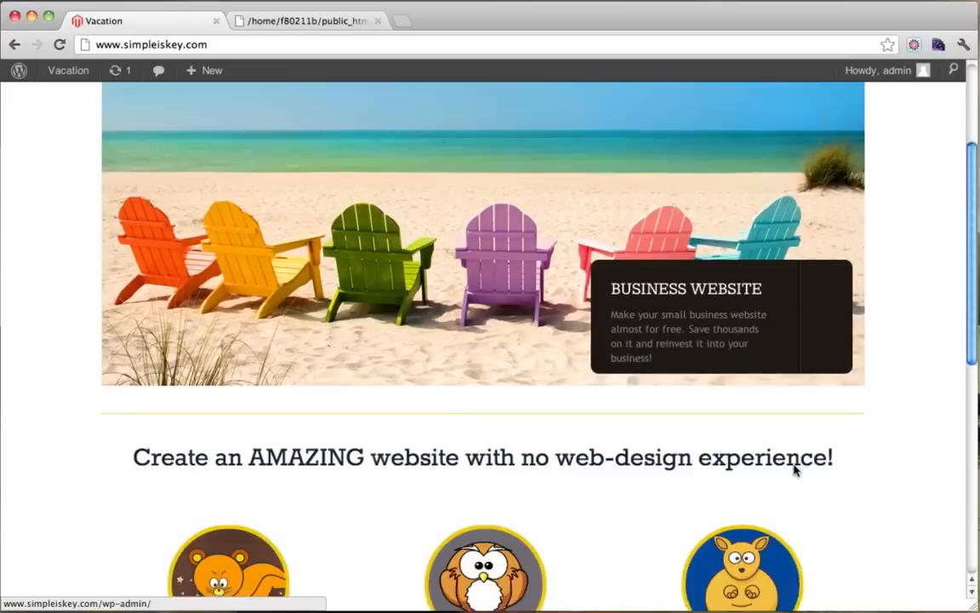
scroll(794, 466, "up", 3)
scroll(794, 466, "up", 3)
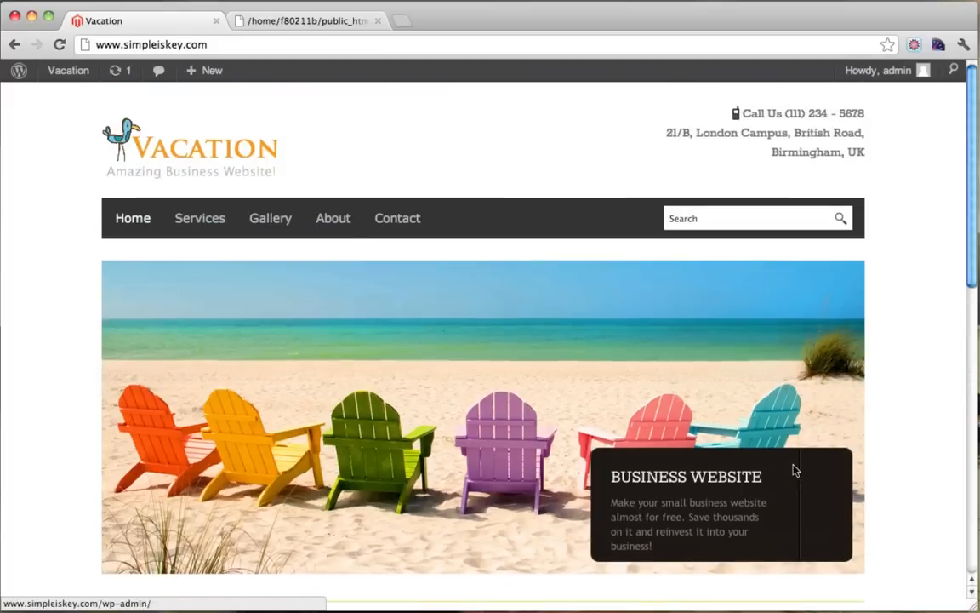
left_click(293, 27)
scroll(536, 253, "down", 3)
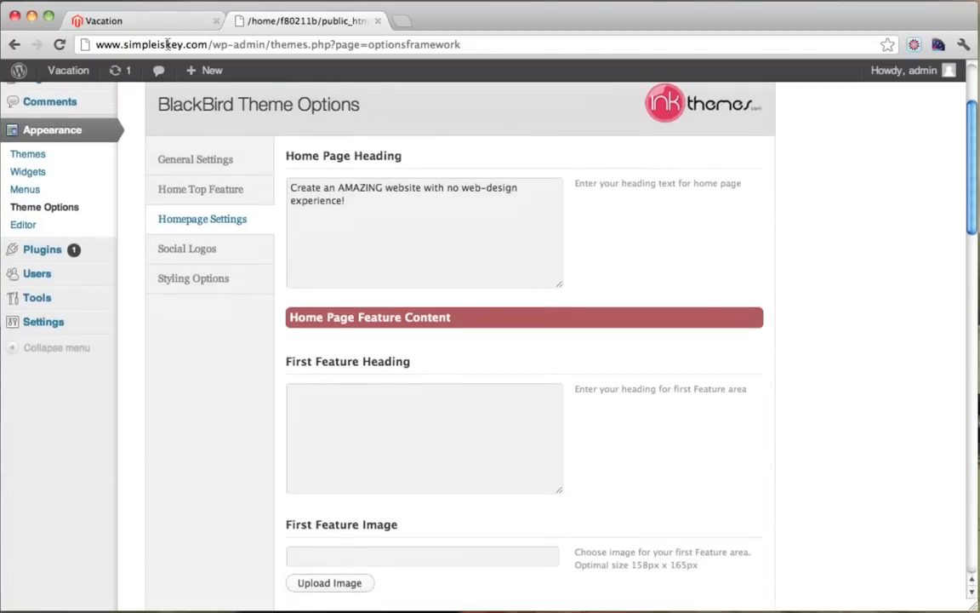
left_click(127, 21)
scroll(395, 265, "down", 8)
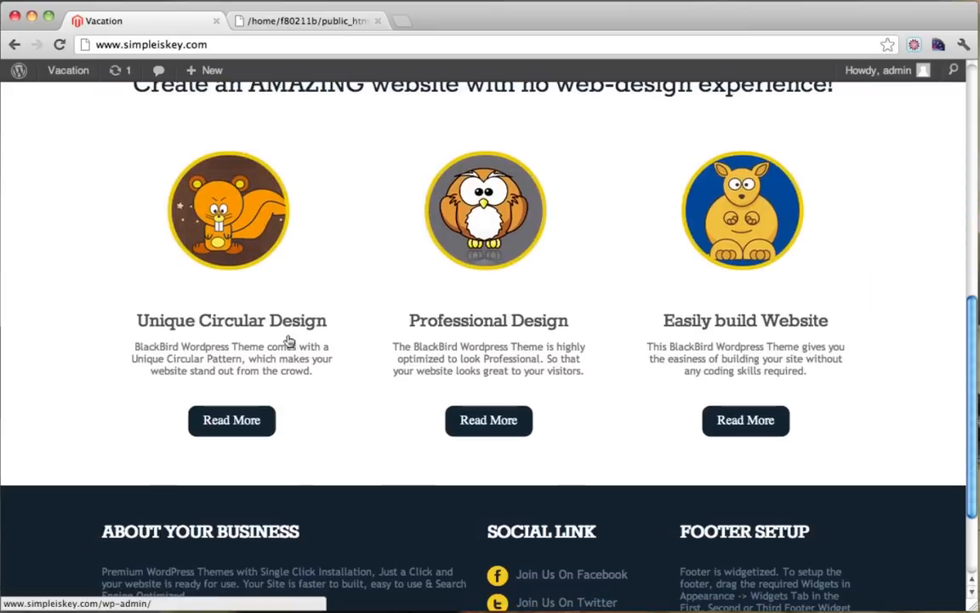
left_click(305, 22)
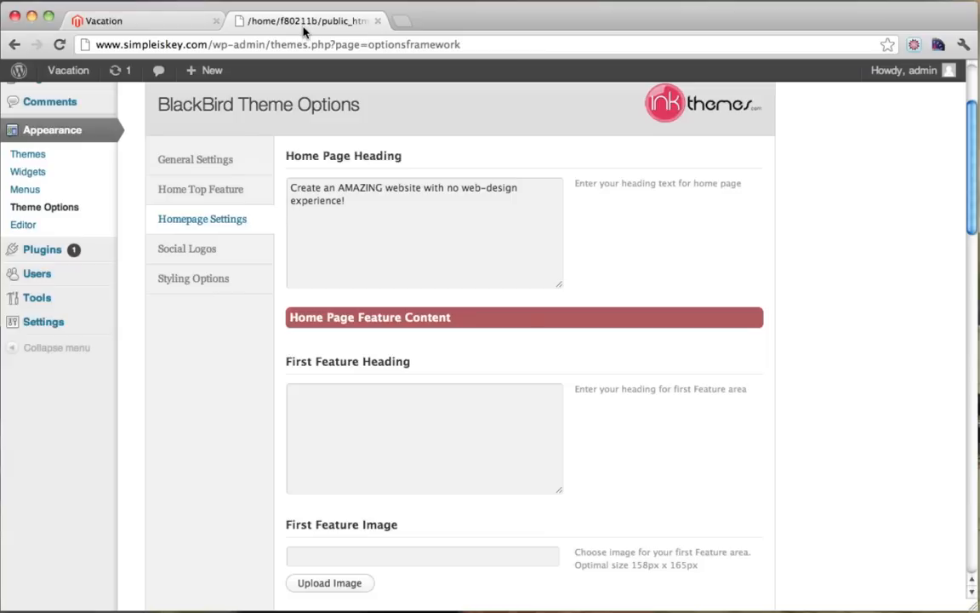
Enter 'Our Services' as the first feature heading and a small-business packages blurb as its content
left_click(362, 466)
type("Our Services")
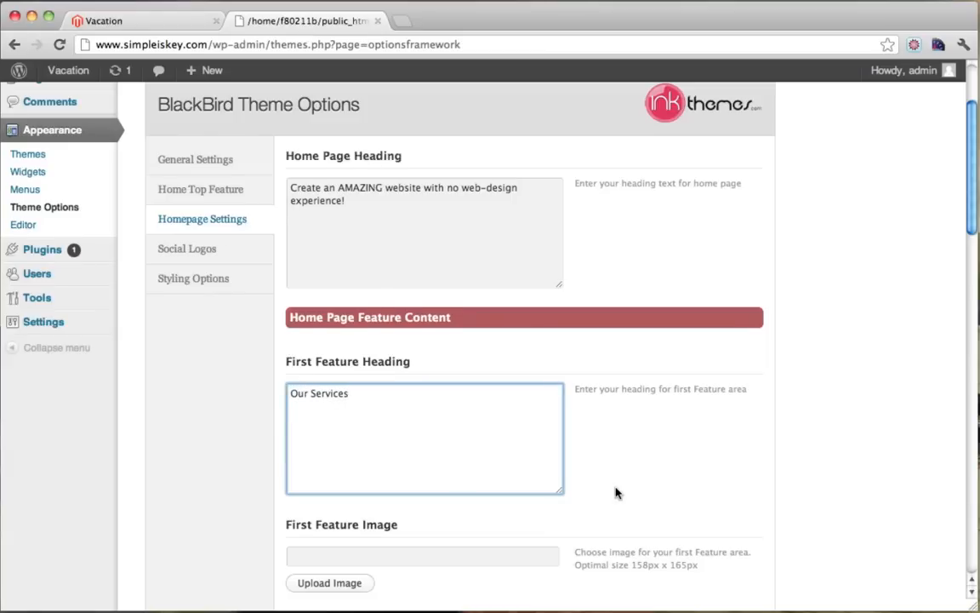
scroll(614, 493, "down", 5)
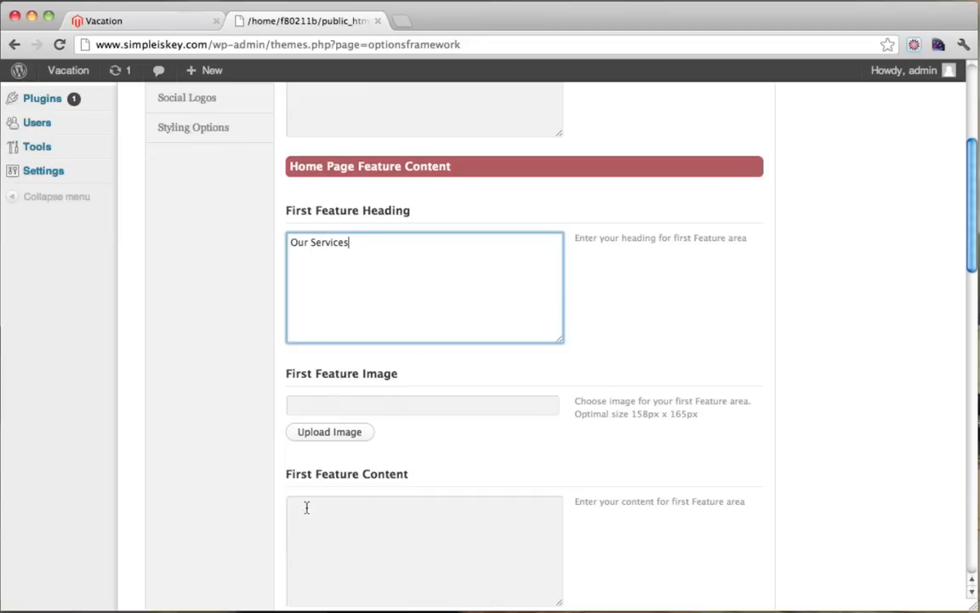
scroll(364, 505, "down", 3)
scroll(363, 506, "down", 1)
left_click(394, 457)
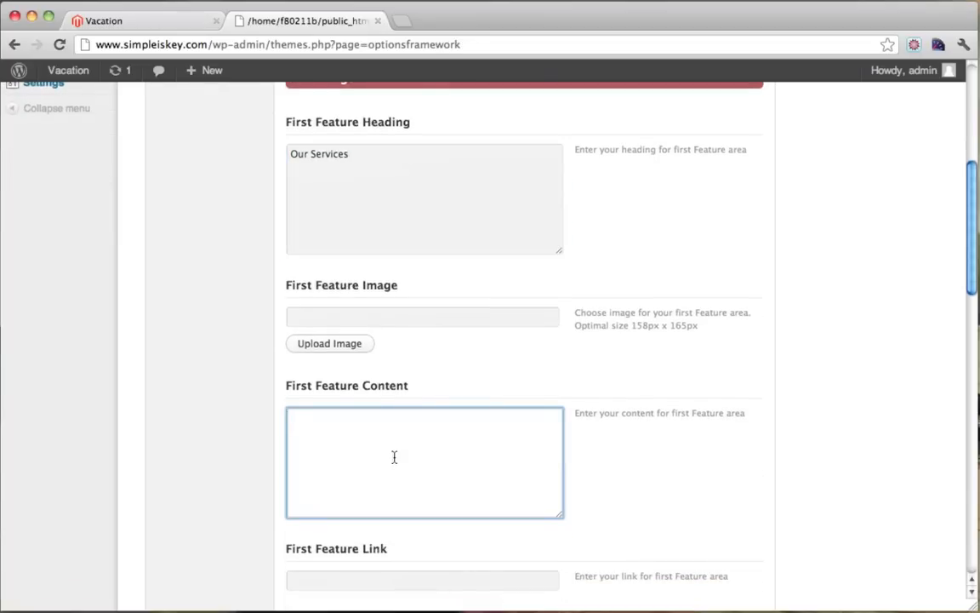
type("Ch")
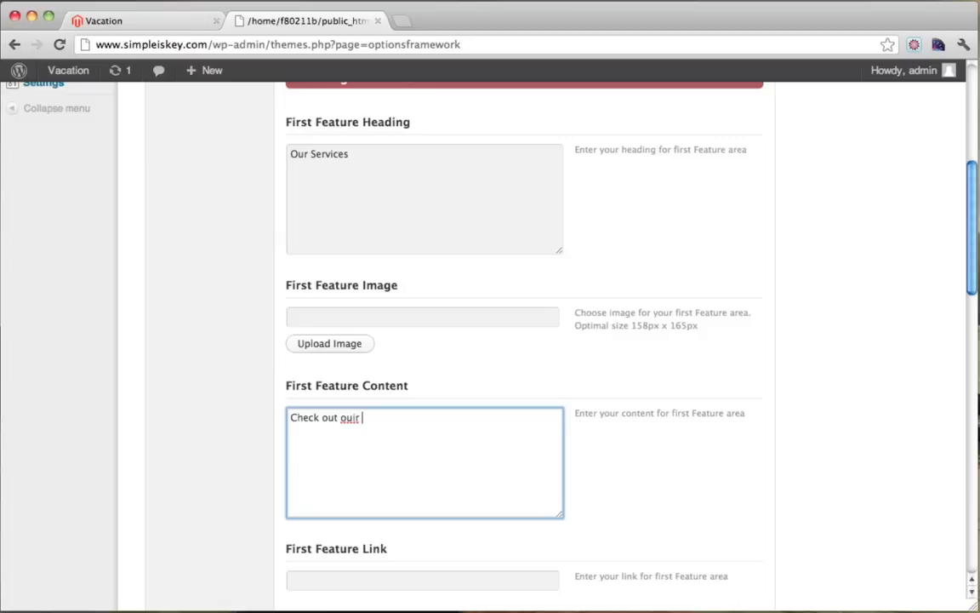
type("eck out our small business packages to inc")
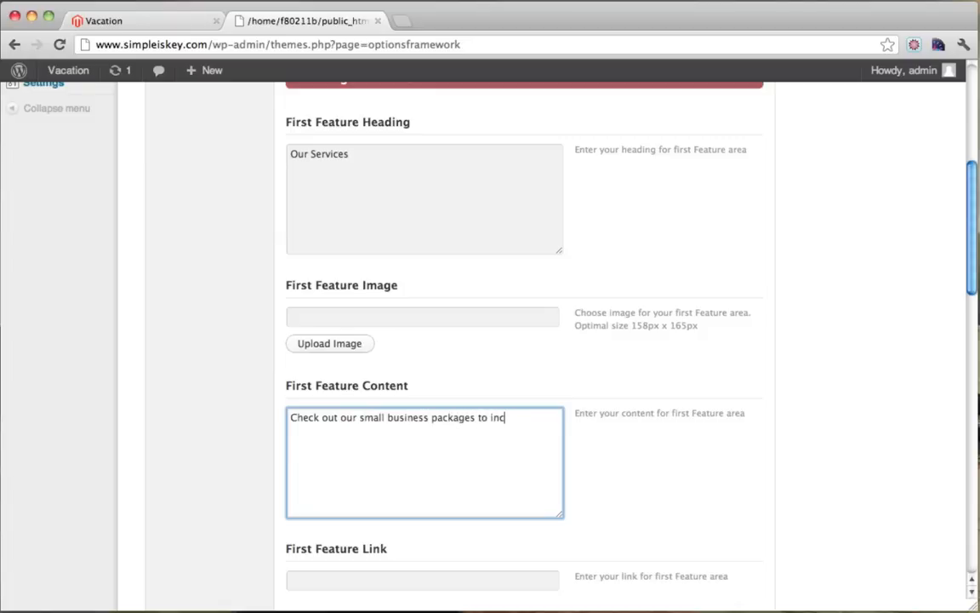
type("rease sales!")
Set the First Feature Link to /services
scroll(784, 377, "down", 5)
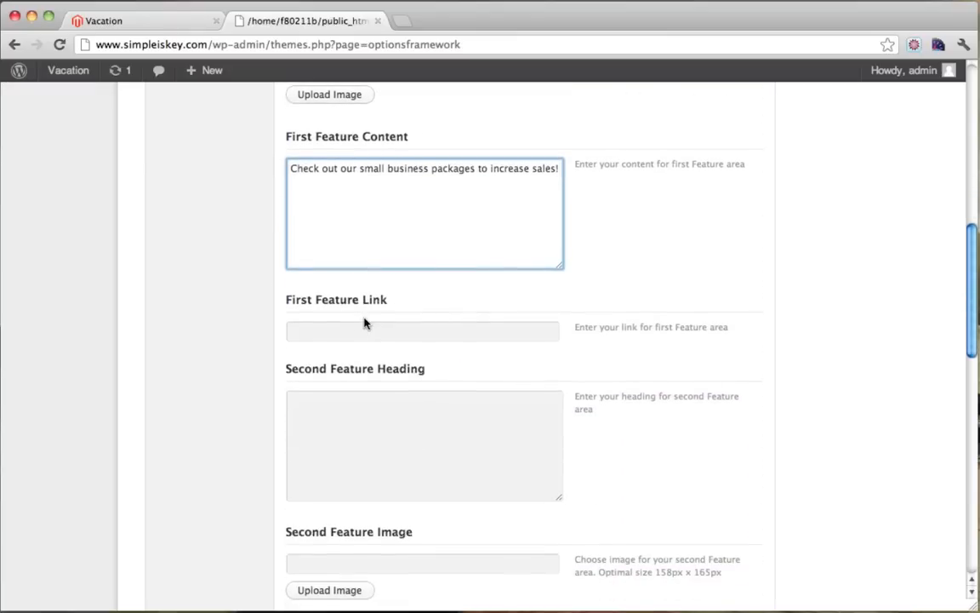
left_click(389, 334)
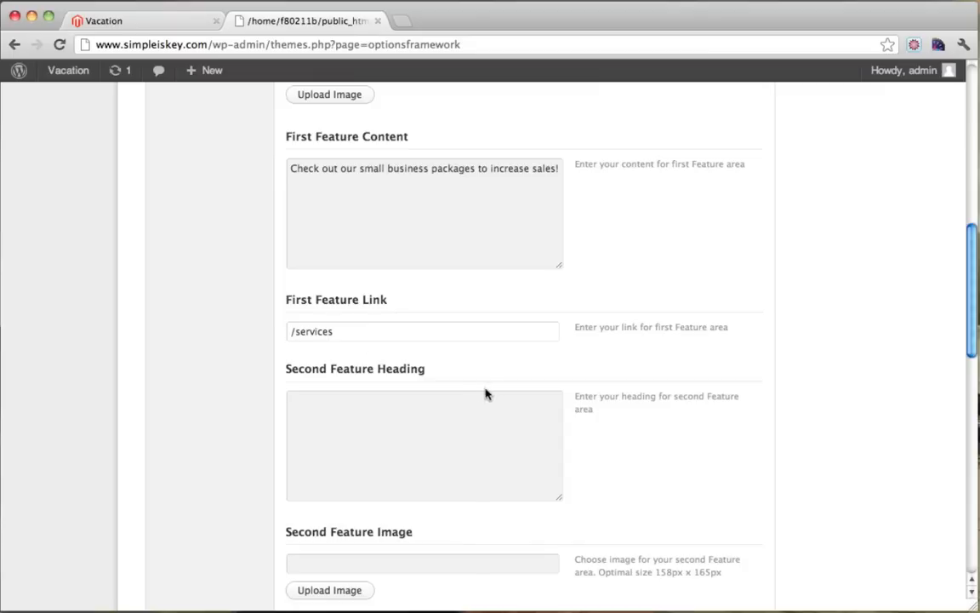
left_click(369, 442)
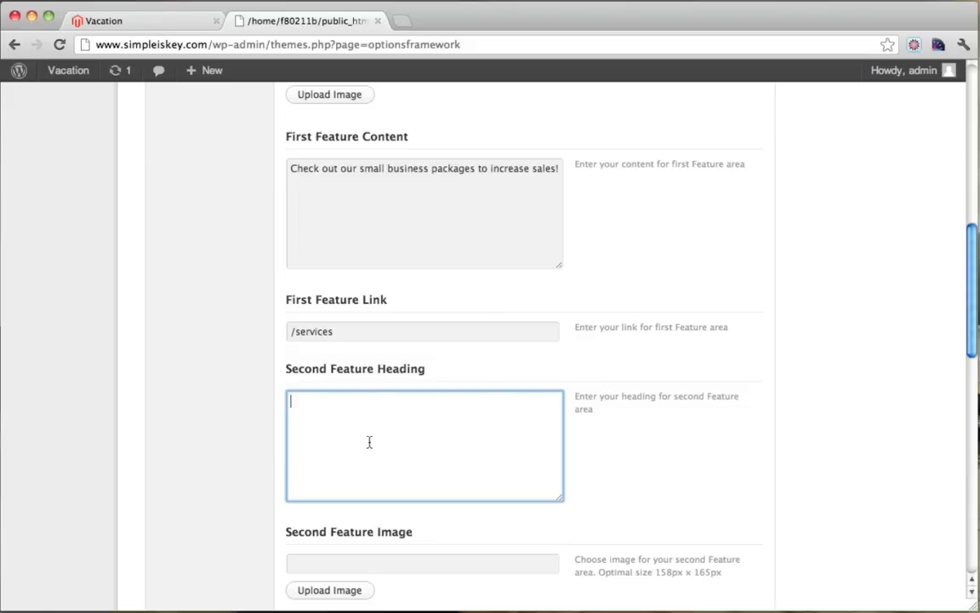
Give the second feature the heading 'Photo Gallery' and content 'Make sure to view our photo gallery of our portfolio.'
type("Photo Gallery")
scroll(704, 424, "down", 5)
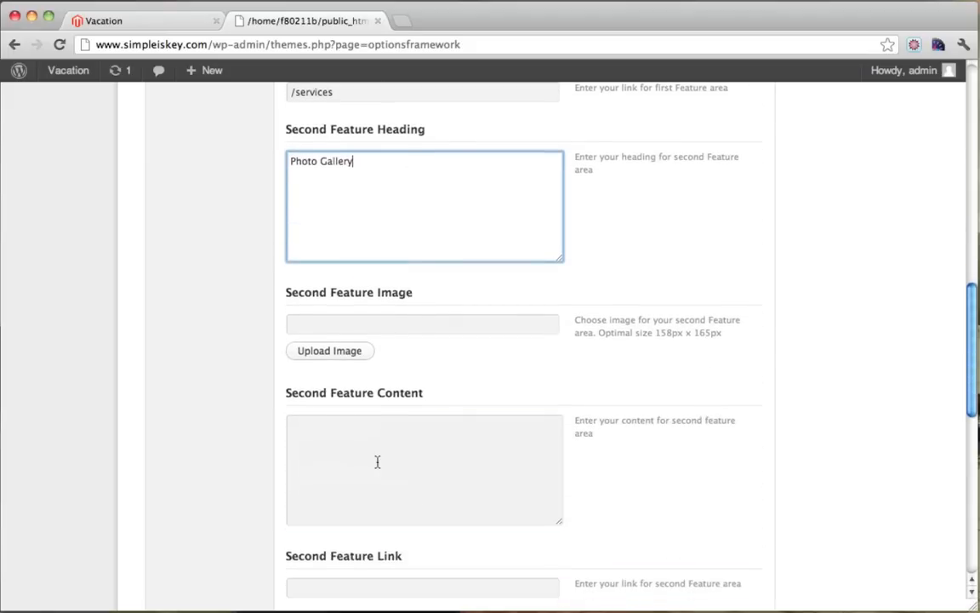
left_click(377, 461)
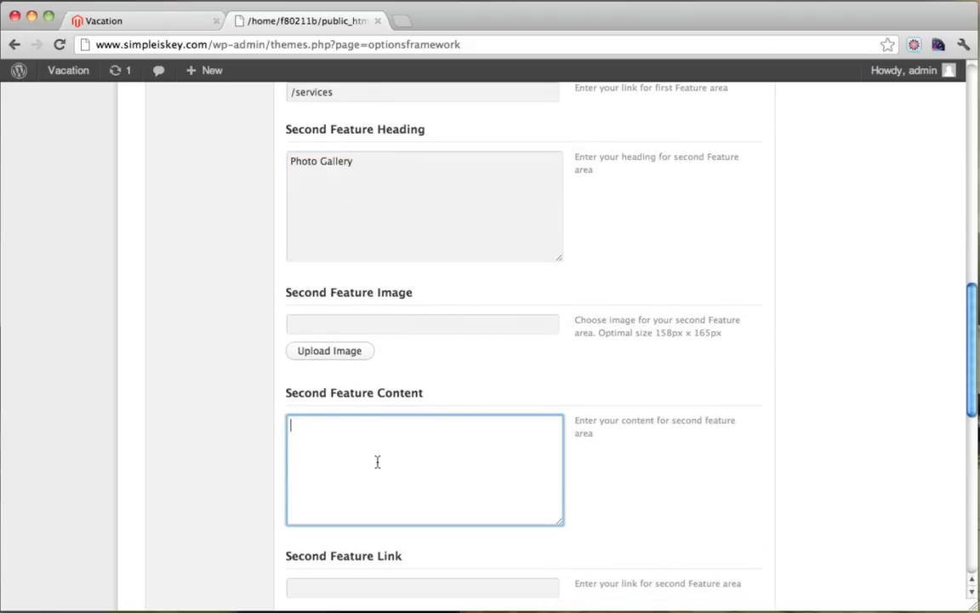
type("Make sure to cviiew our o")
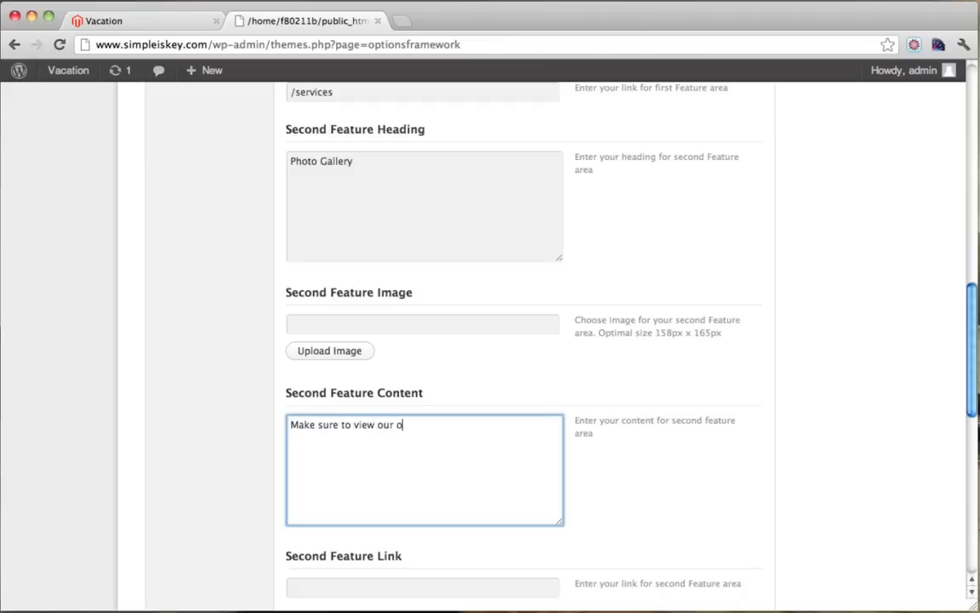
type("hooto gallery of ou")
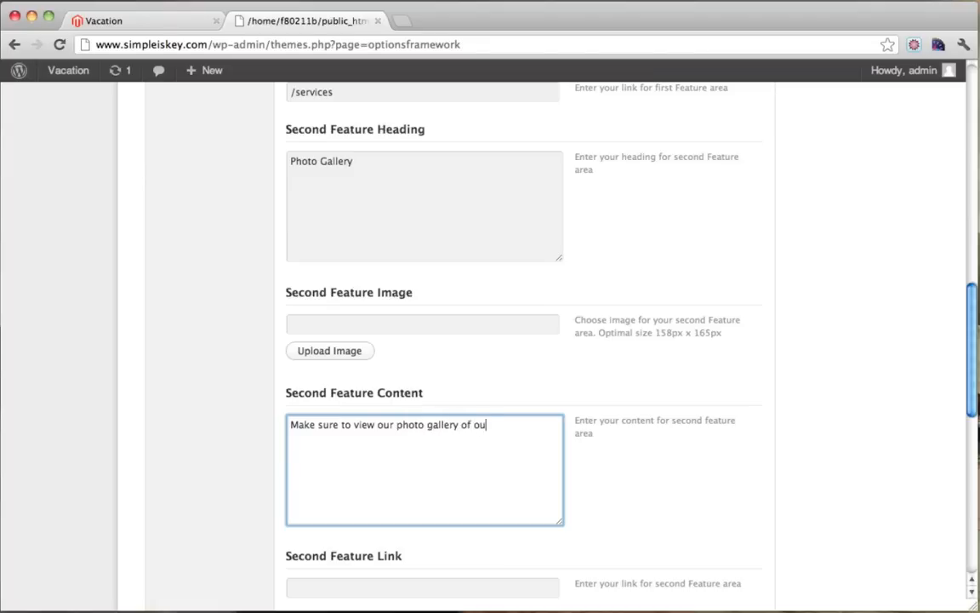
type("r portfolio.")
scroll(522, 336, "down", 5)
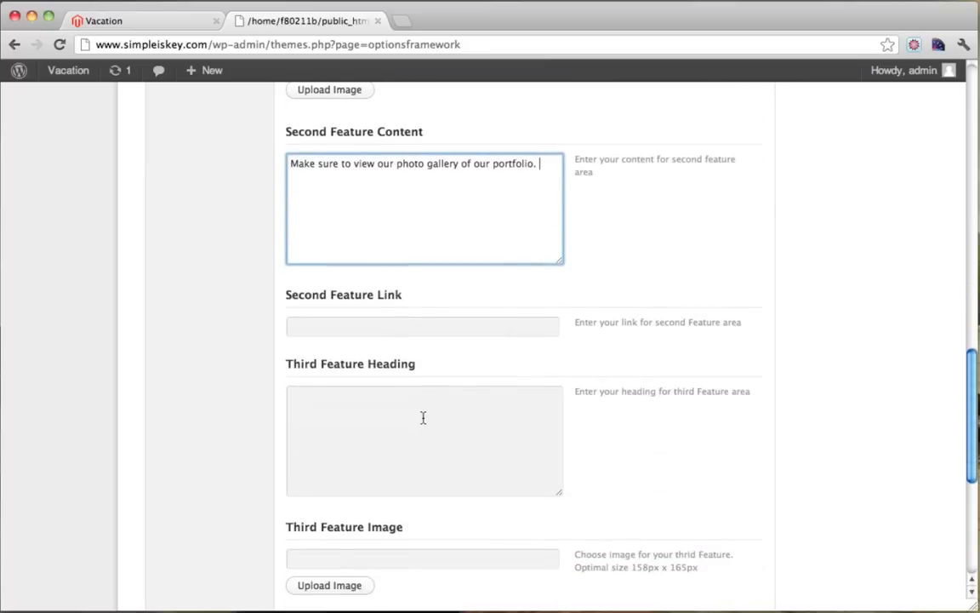
Give the third feature the heading 'Contact Us' and a 'Need to speak with someone? Contact us!' line with a phone number
left_click(384, 418)
type("Contact Us")
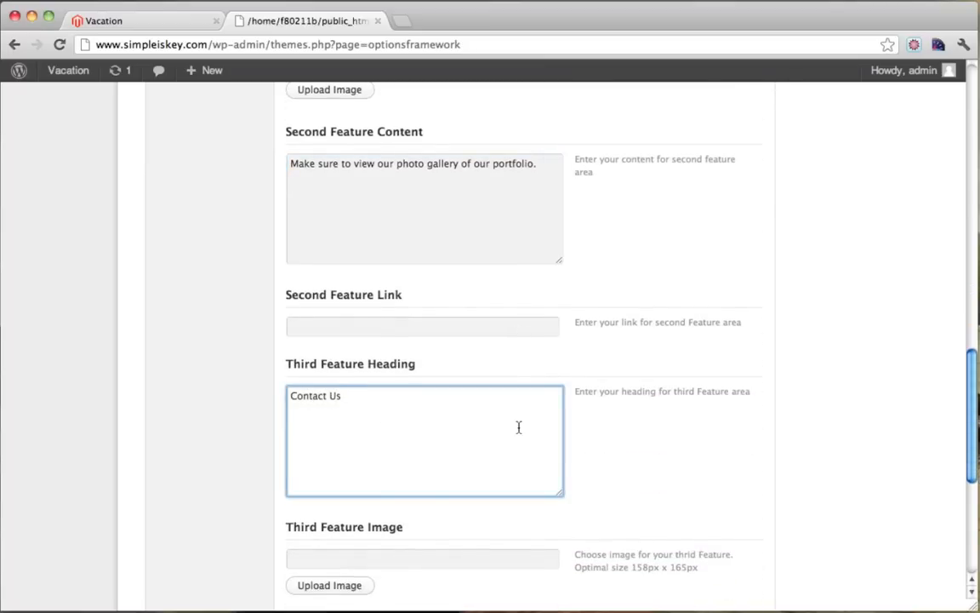
scroll(518, 426, "down", 3)
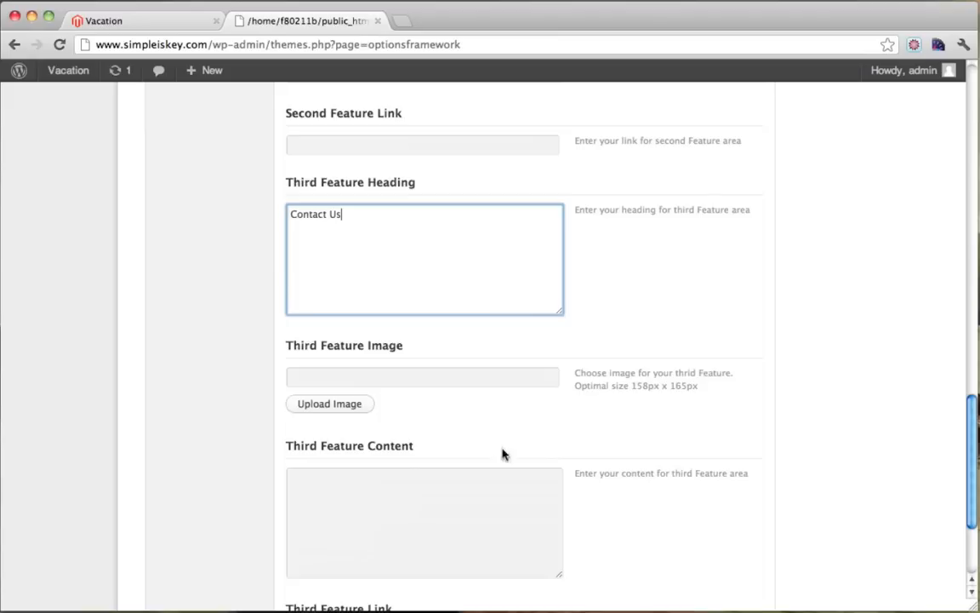
left_click(434, 514)
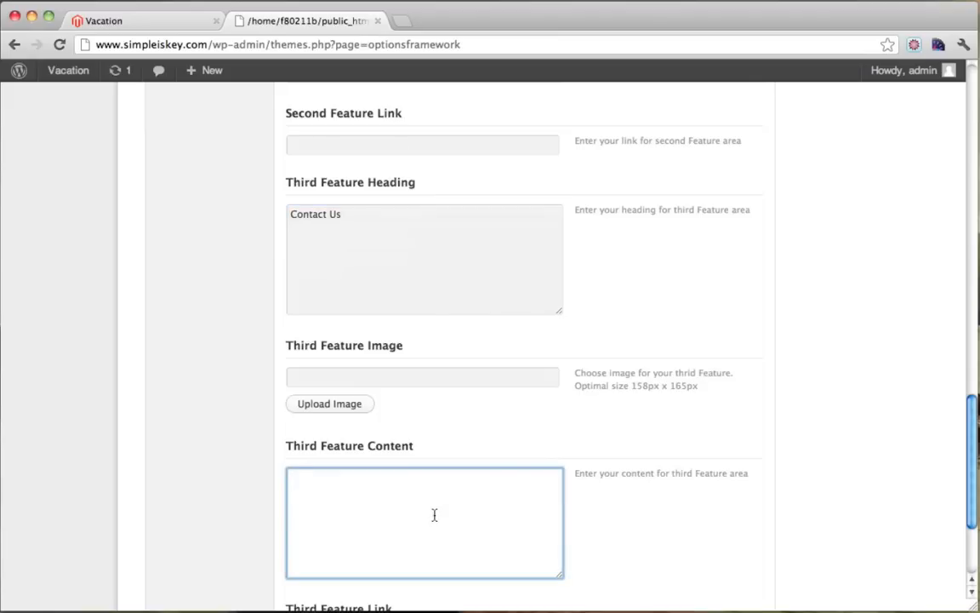
type("Need to speak with someone?  Co")
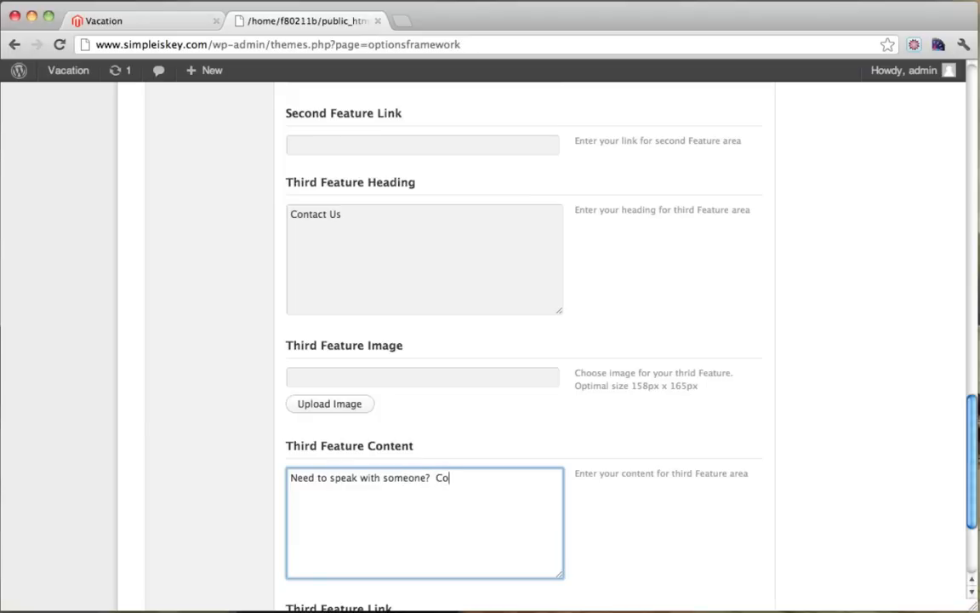
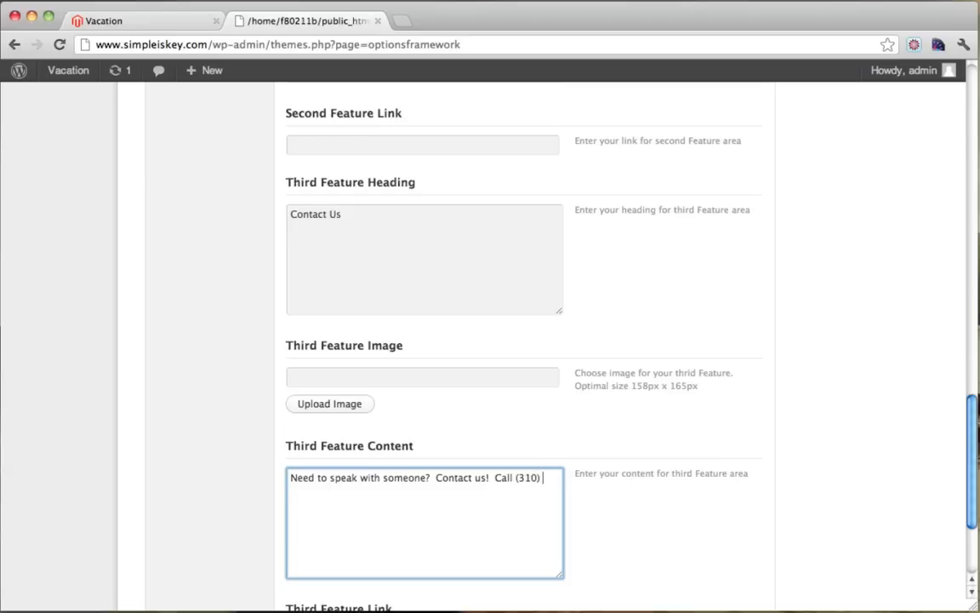
scroll(721, 394, "down", 3)
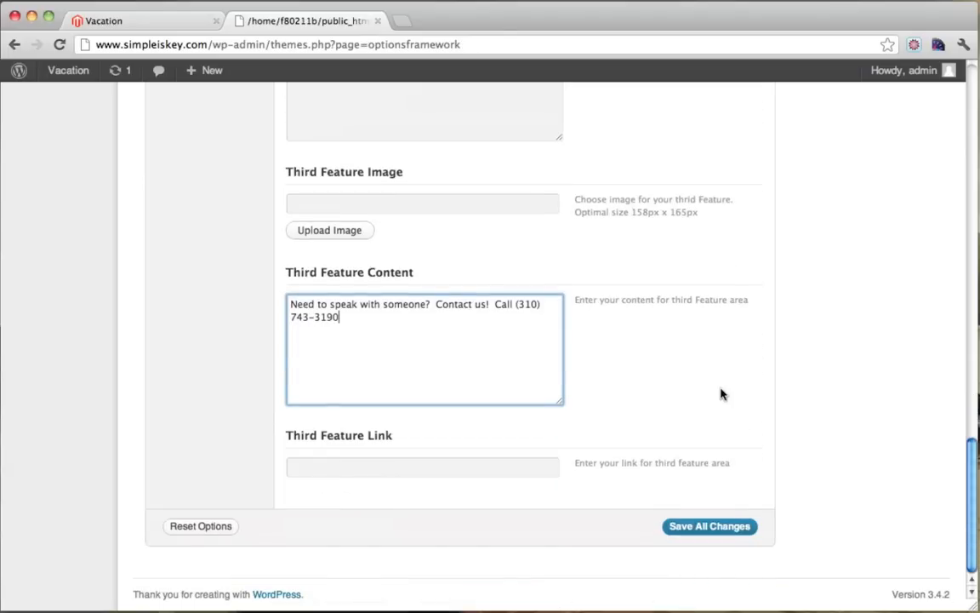
Set the Second Feature Link to /gallery
left_click(380, 467)
scroll(381, 466, "up", 3)
scroll(380, 467, "up", 1)
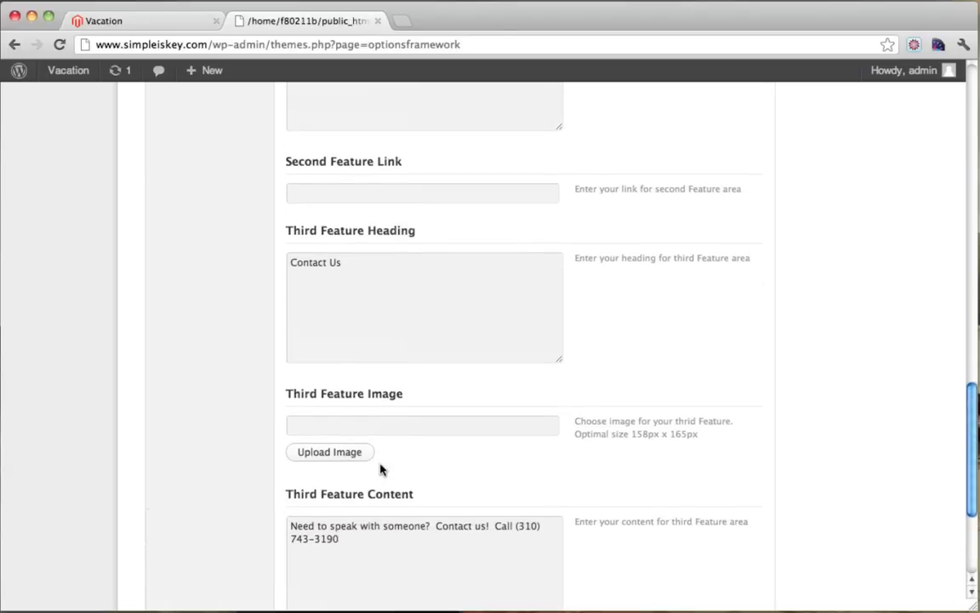
scroll(381, 469, "up", 5)
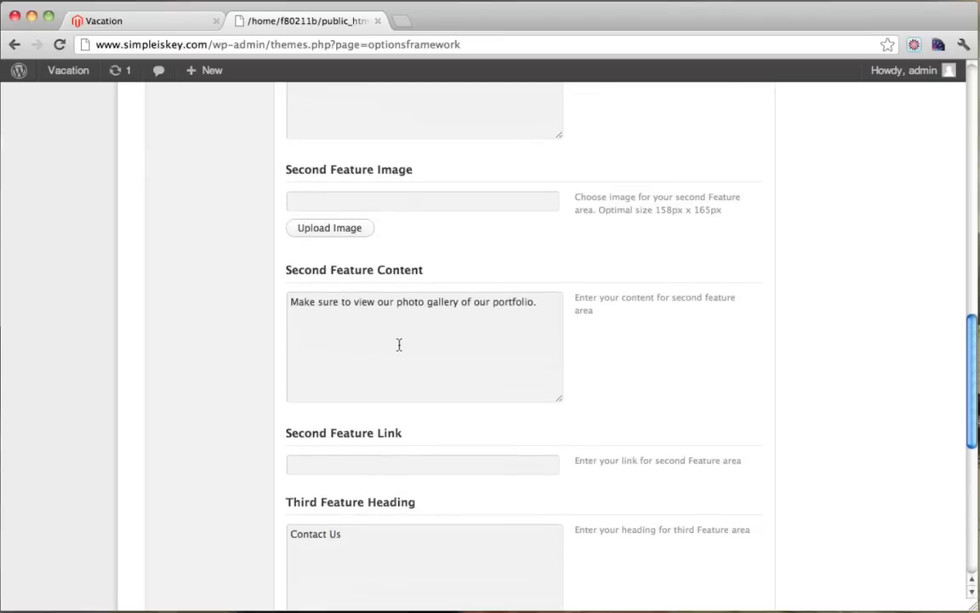
scroll(413, 346, "down", 1)
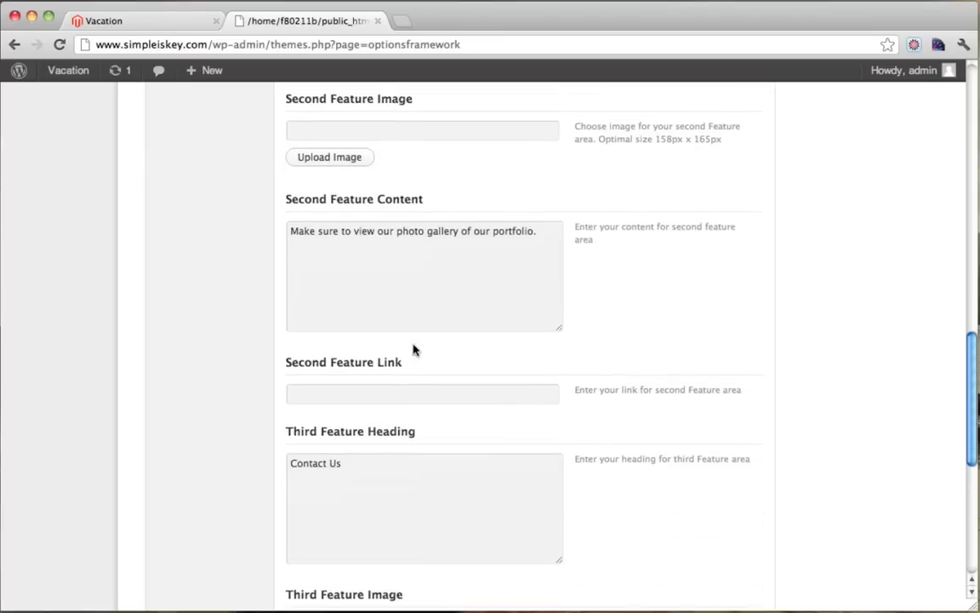
scroll(373, 403, "up", 1)
left_click(369, 416)
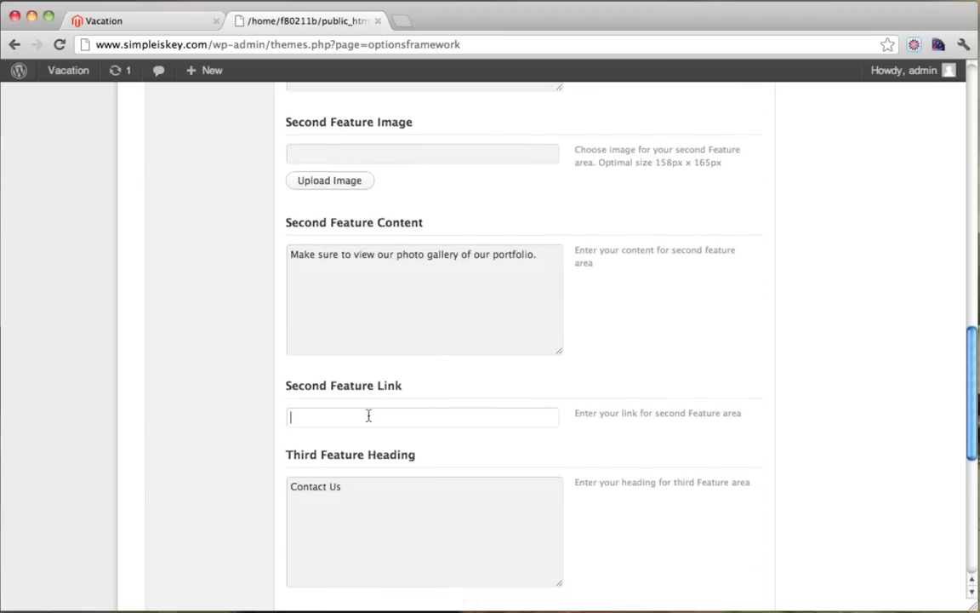
type("/galer")
key("BackSpace")
scroll(537, 407, "down", 10)
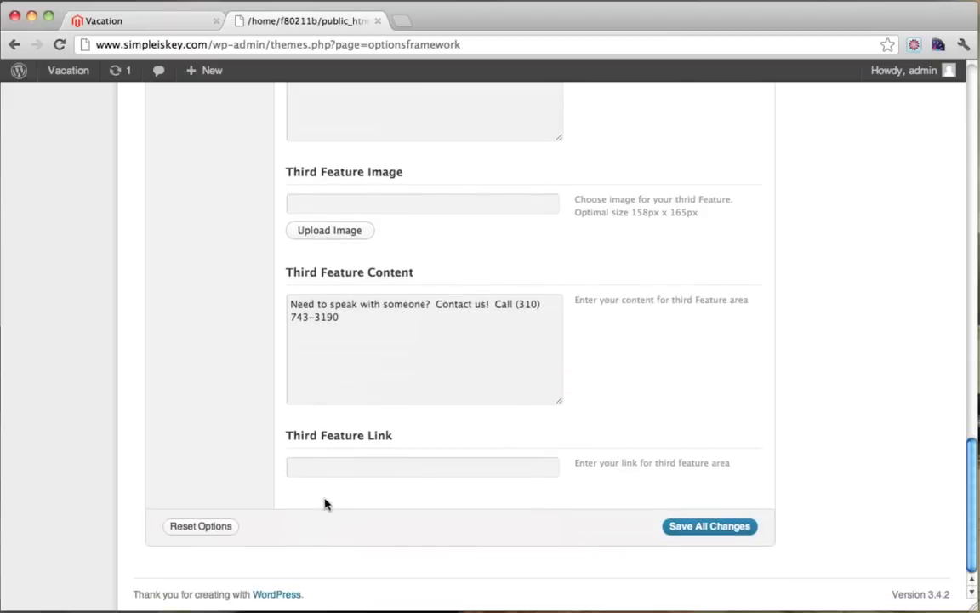
Set the Third Feature Link to /contact, save all changes and return to the live site
left_click(346, 476)
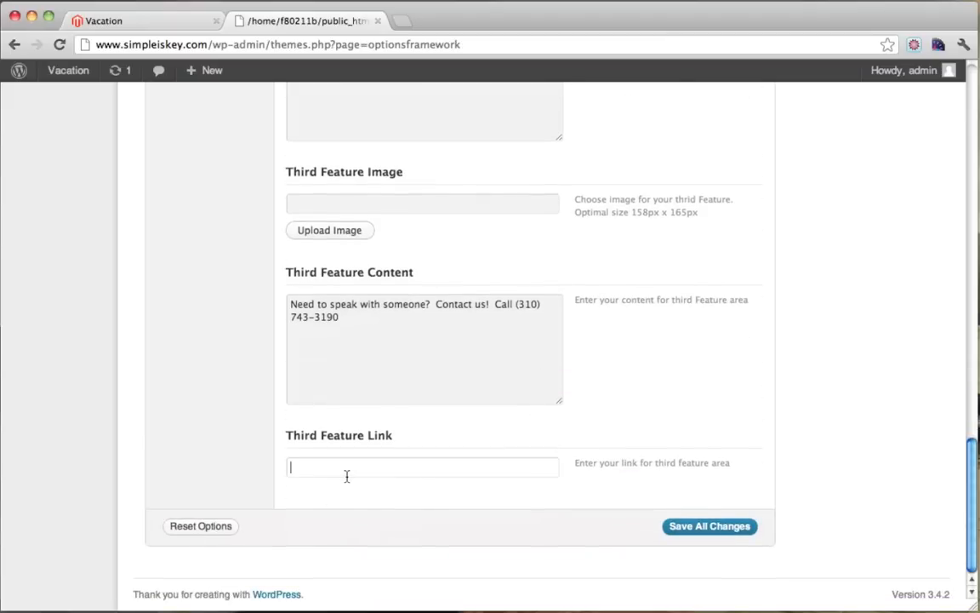
type("/contact")
left_click(709, 529)
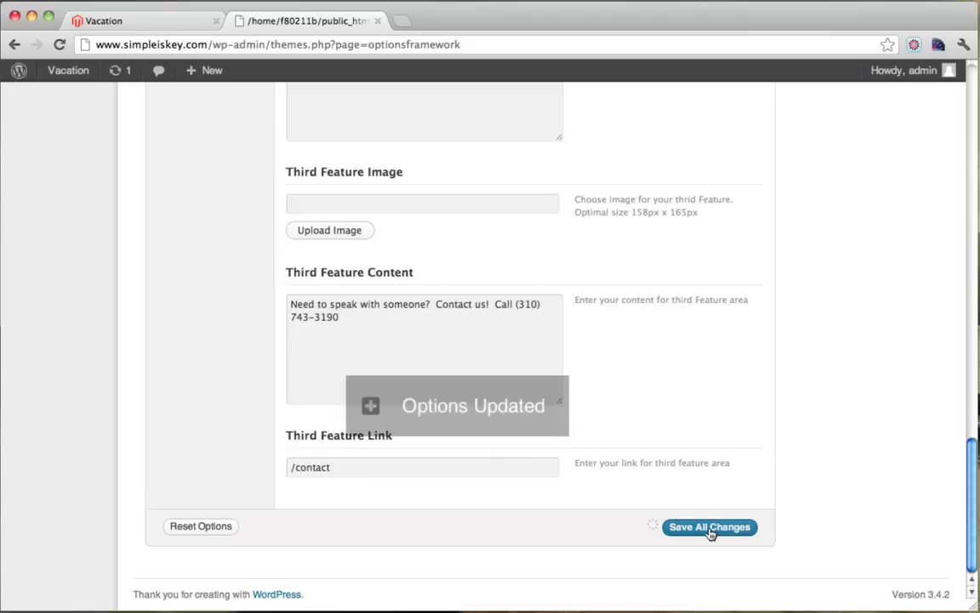
left_click(128, 20)
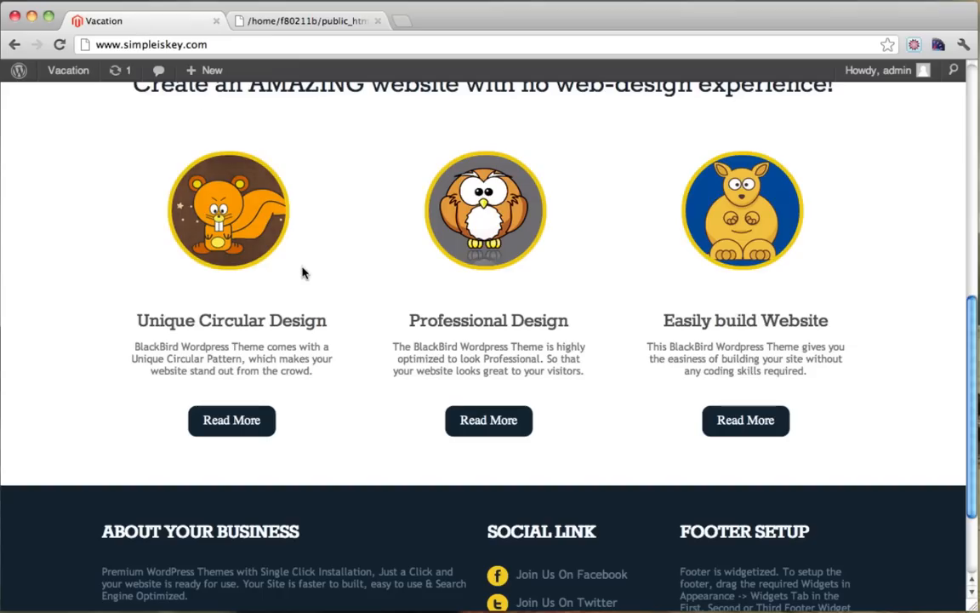
Reload the homepage and confirm Our Services, Photo Gallery and Contact Us each open their own page
scroll(302, 270, "up", 5)
left_click(59, 44)
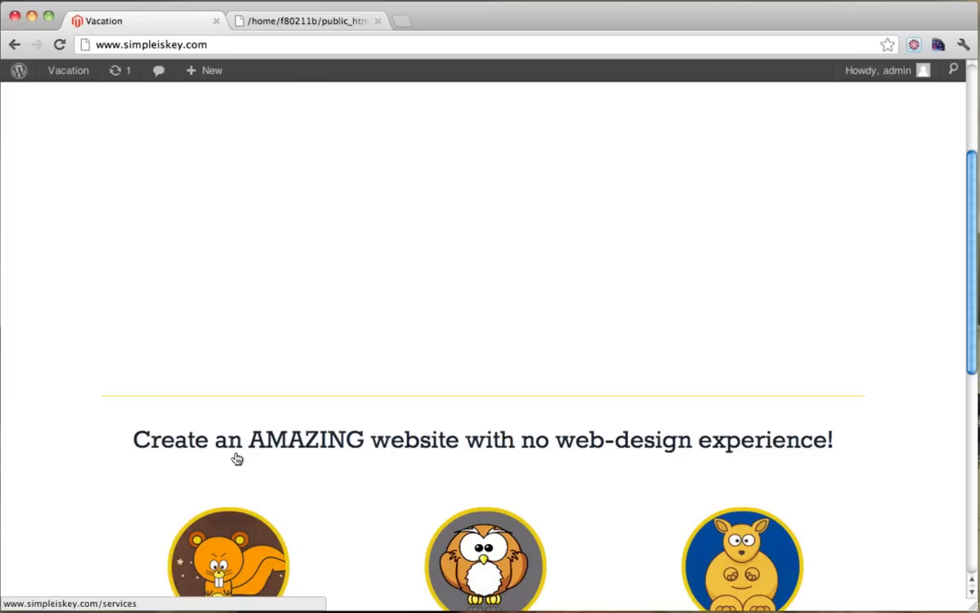
scroll(237, 455, "down", 5)
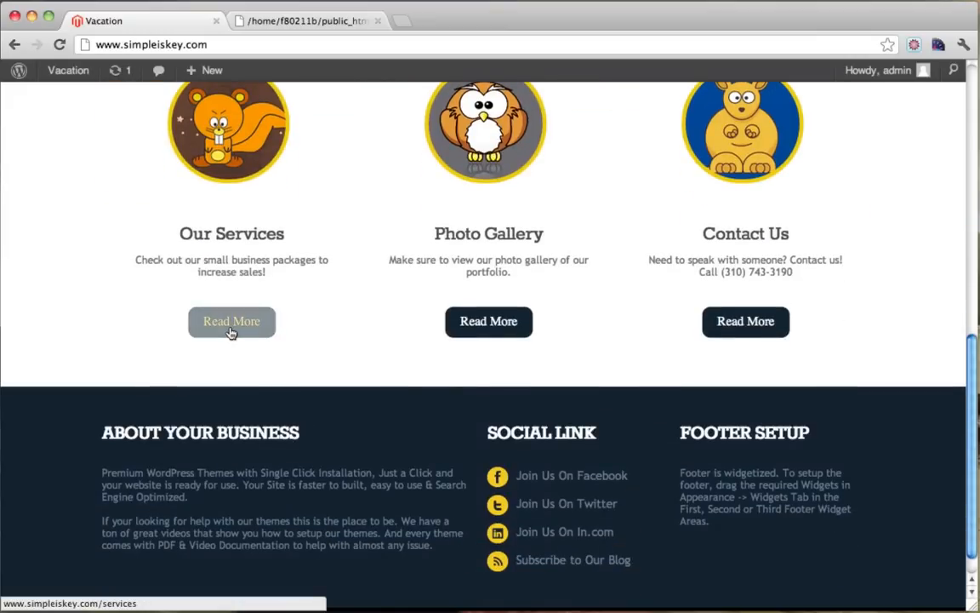
left_click(231, 332)
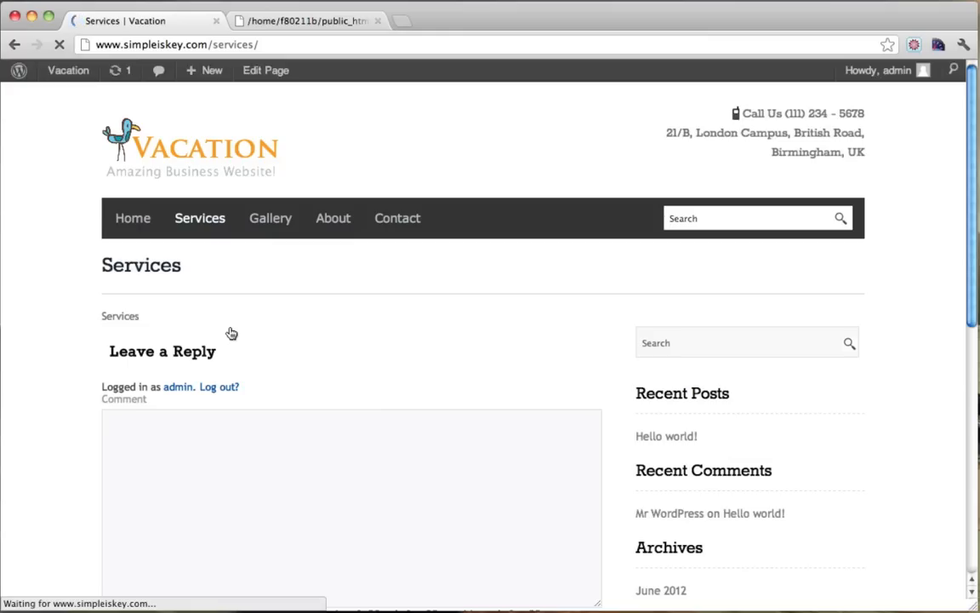
left_click(14, 45)
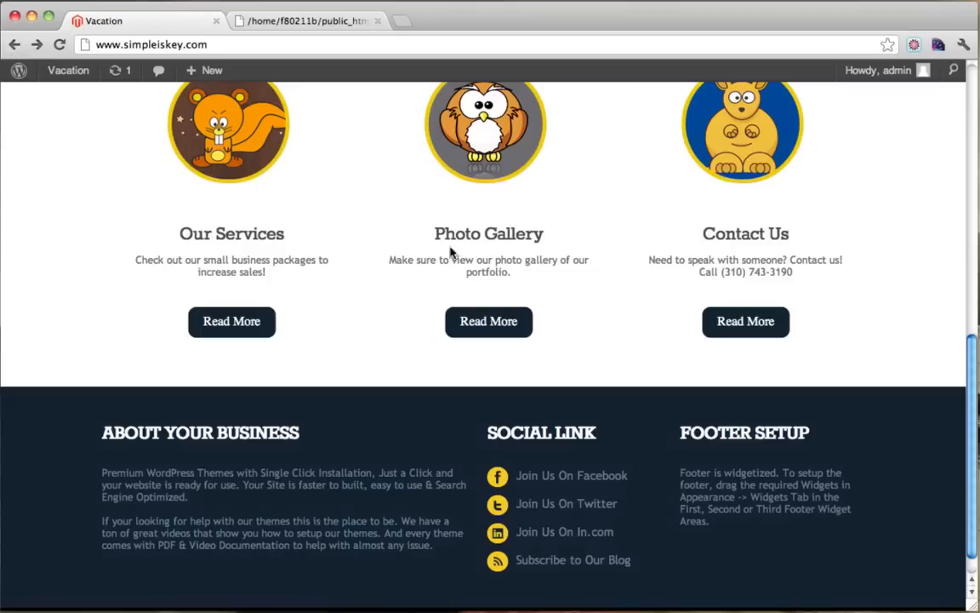
left_click(497, 329)
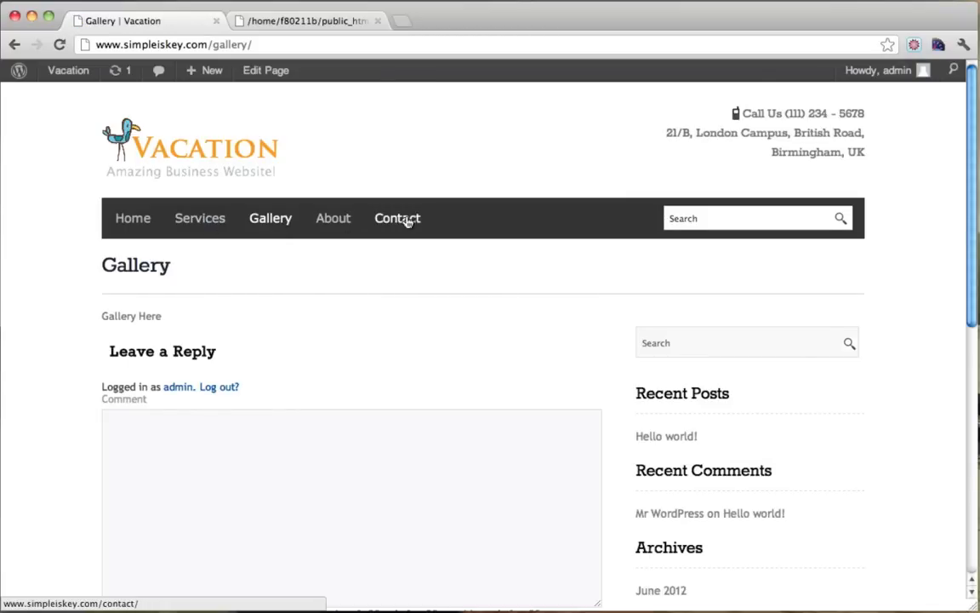
left_click(14, 49)
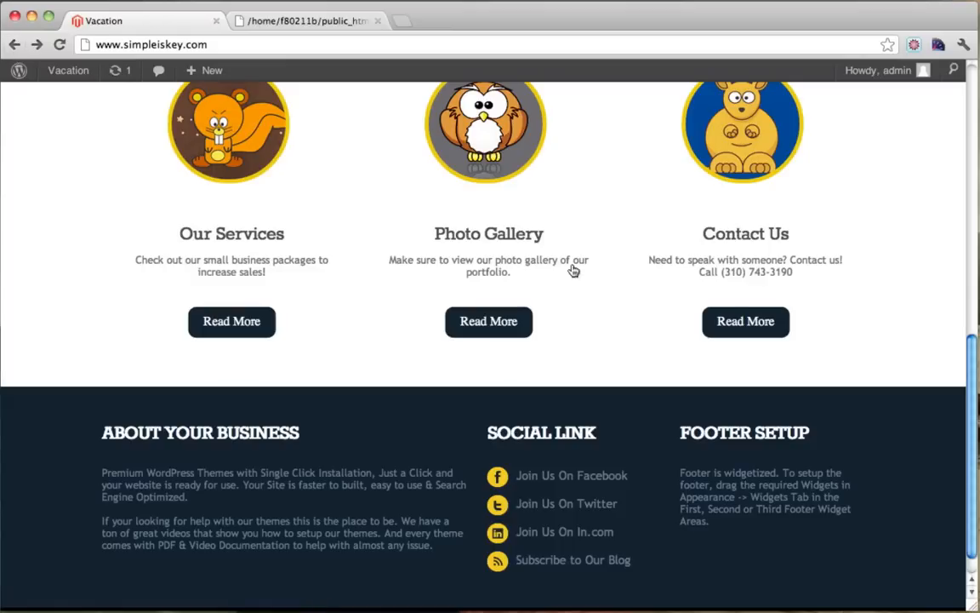
left_click(743, 330)
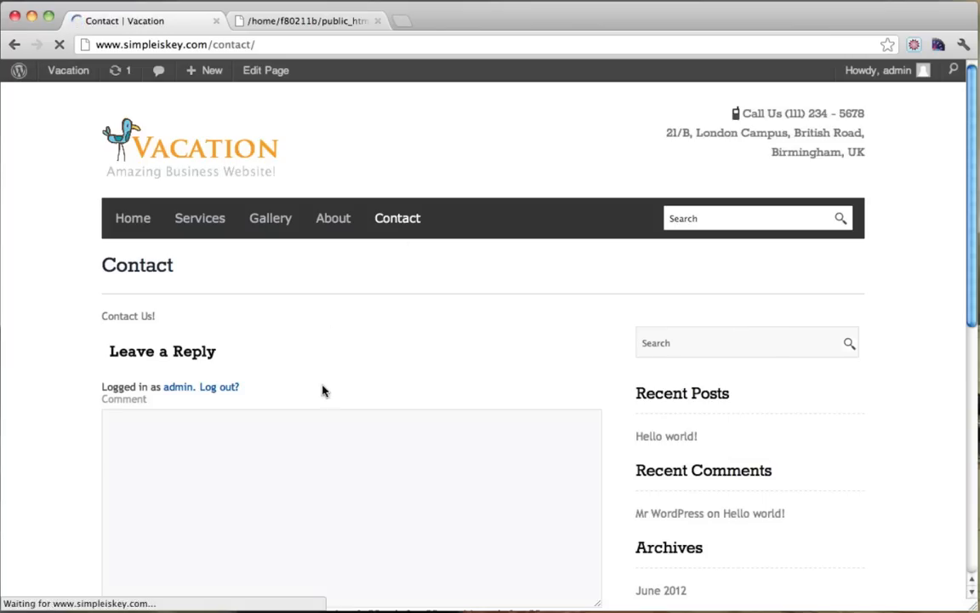
left_click(14, 45)
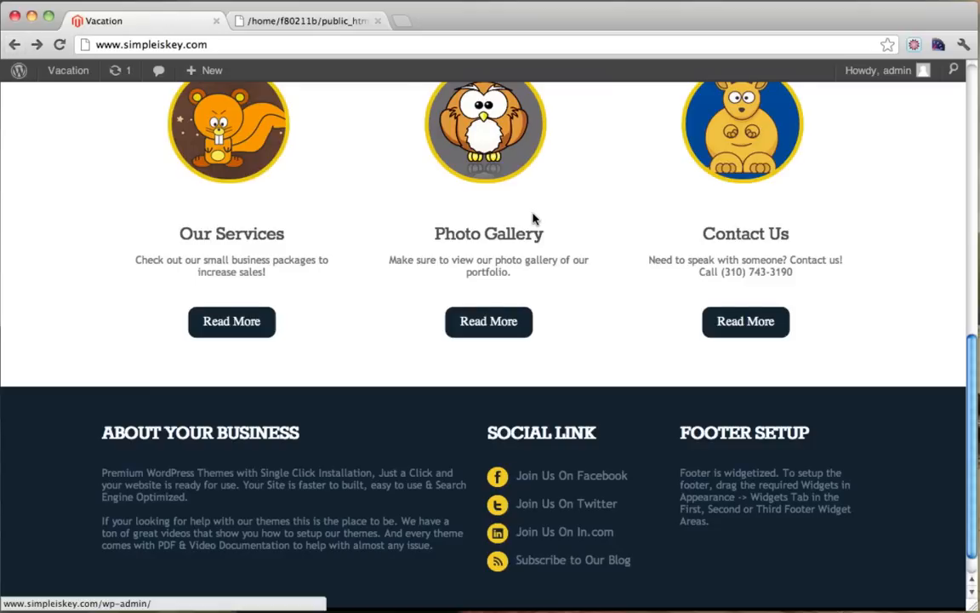
scroll(533, 220, "up", 2)
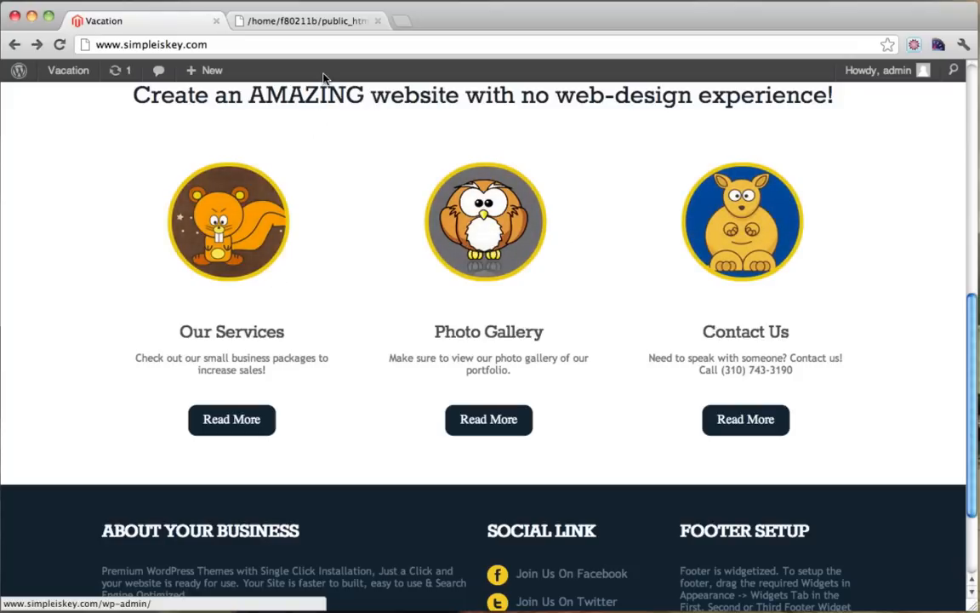
scroll(310, 209, "up", 3)
Review the First Feature settings in theme options, then open a new browser tab from the Vacation site
left_click(278, 24)
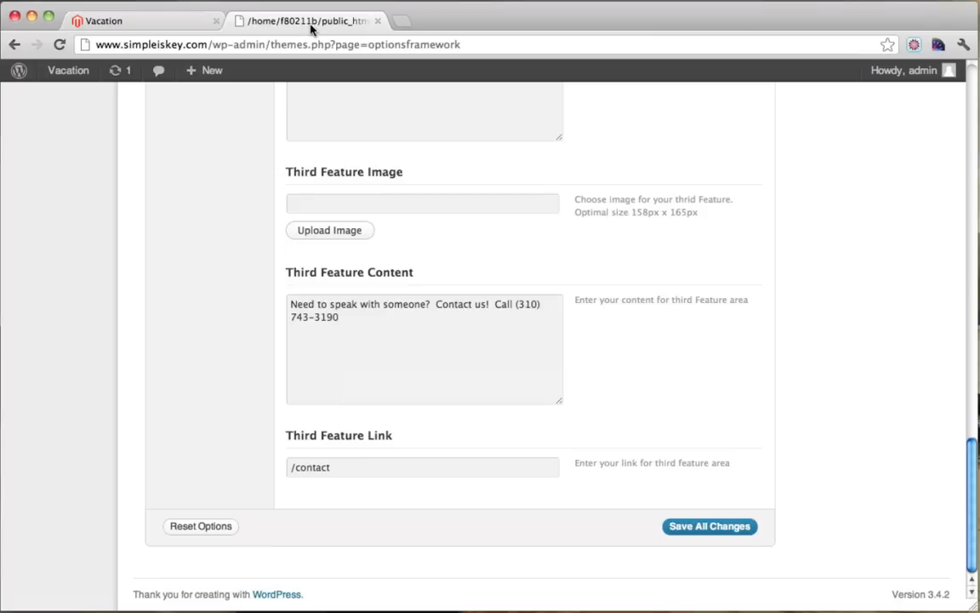
scroll(498, 330, "up", 2)
scroll(341, 308, "up", 5)
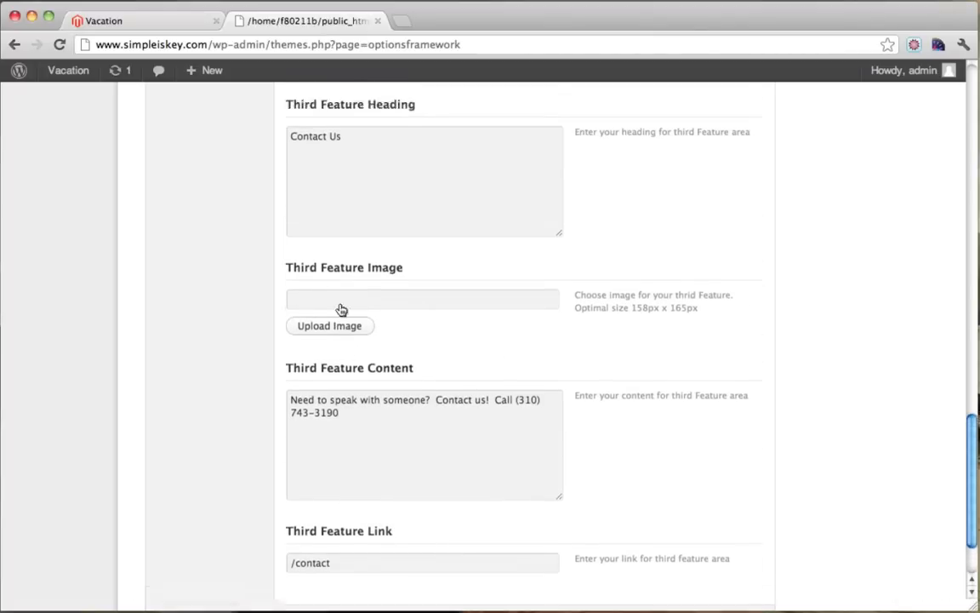
scroll(341, 306, "up", 10)
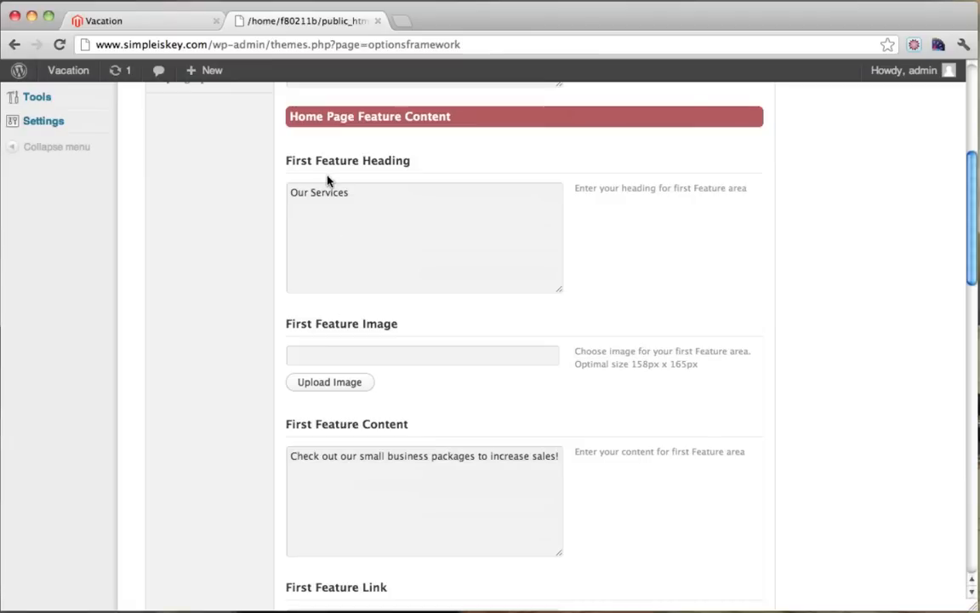
scroll(328, 178, "down", 2)
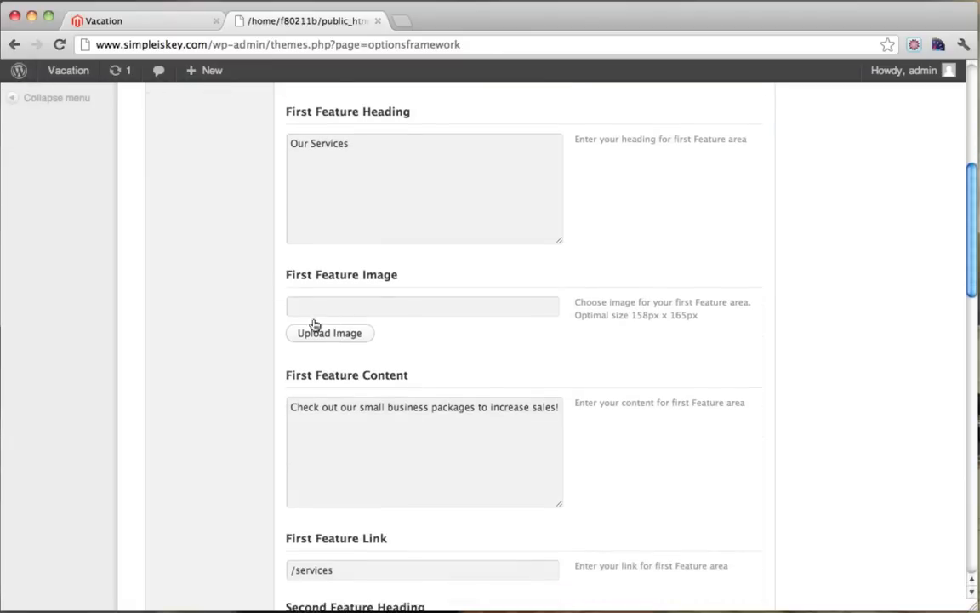
left_click(120, 25)
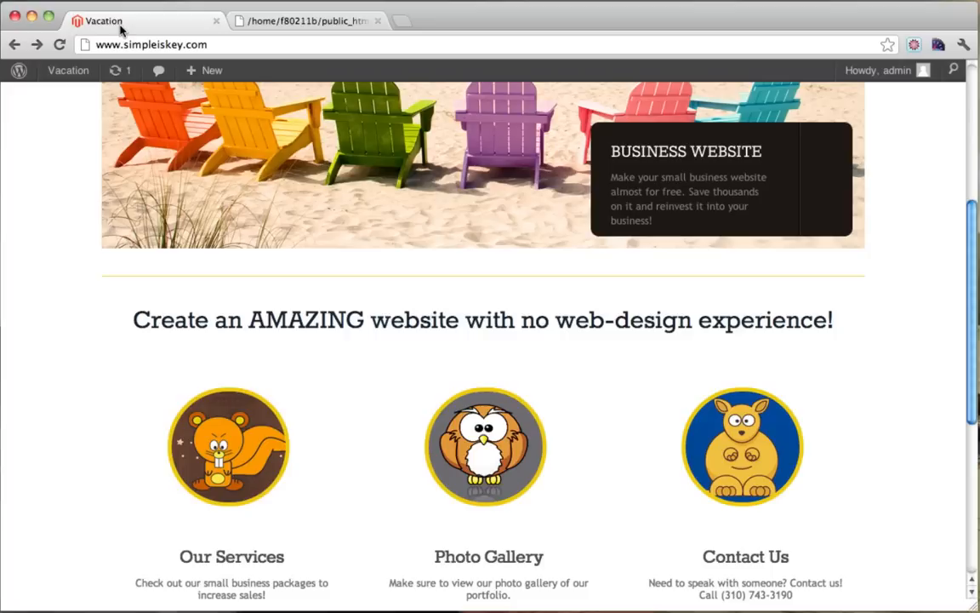
left_click(406, 21)
type("www.dryicons.com")
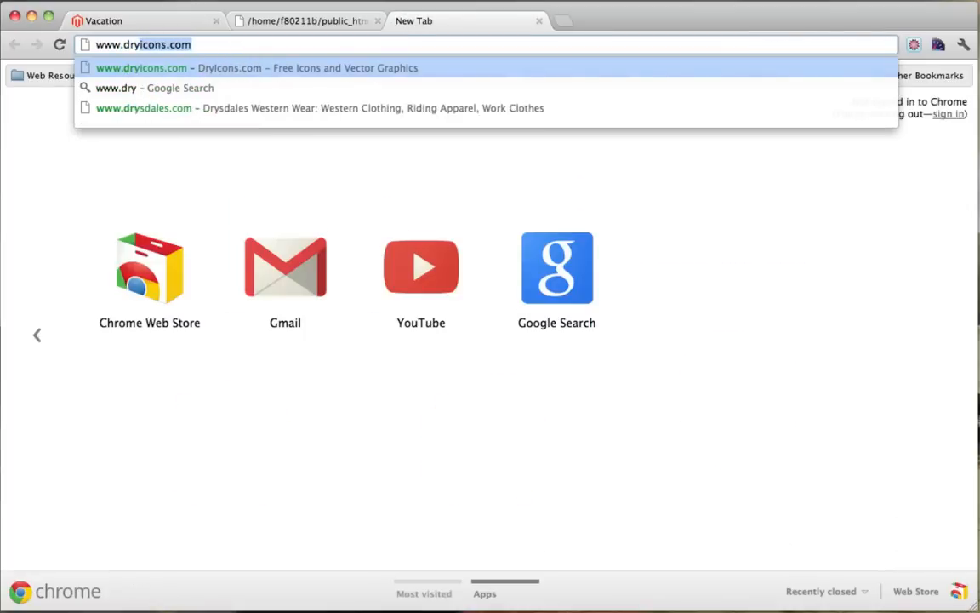
key("Return")
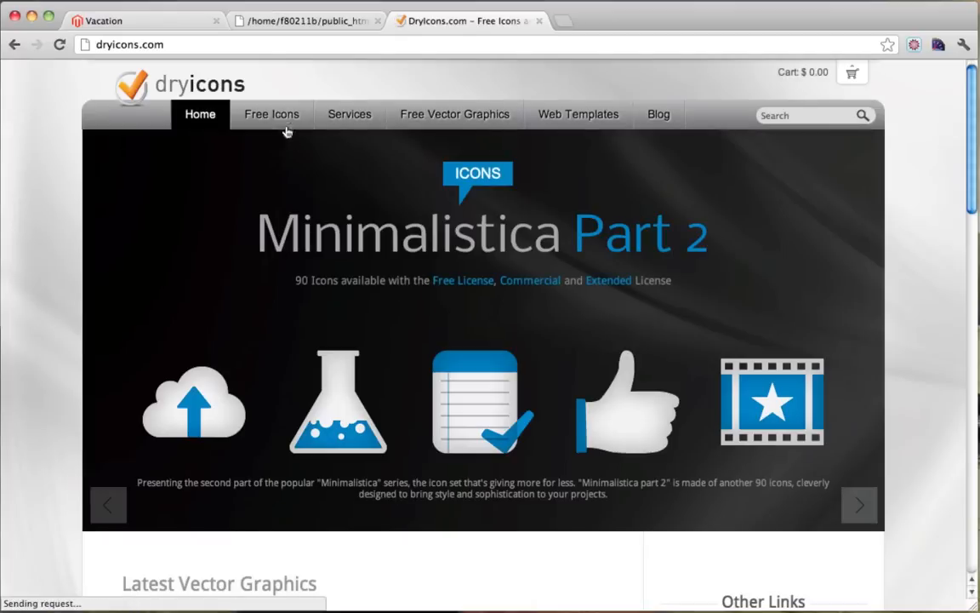
left_click(276, 120)
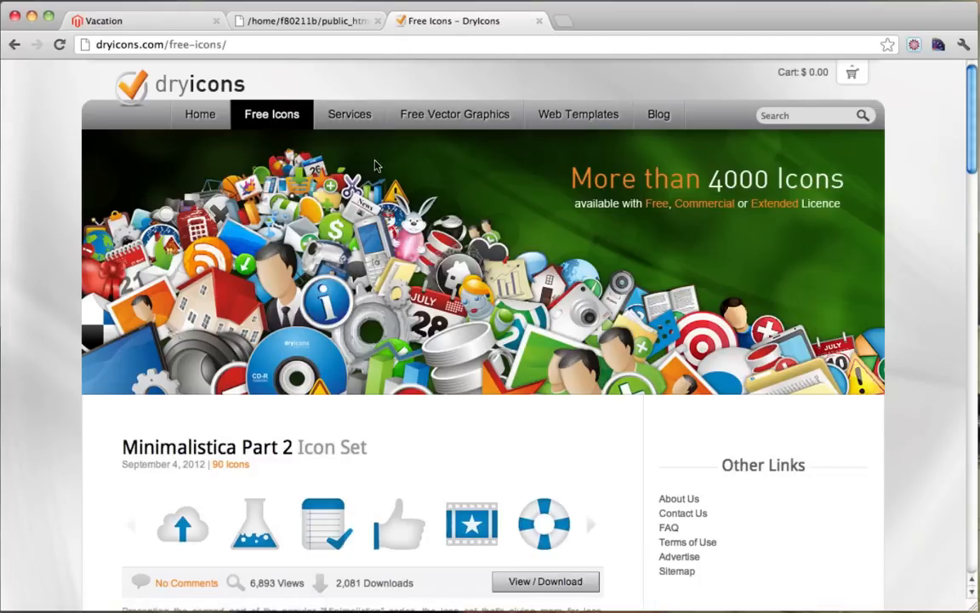
scroll(506, 299, "down", 6)
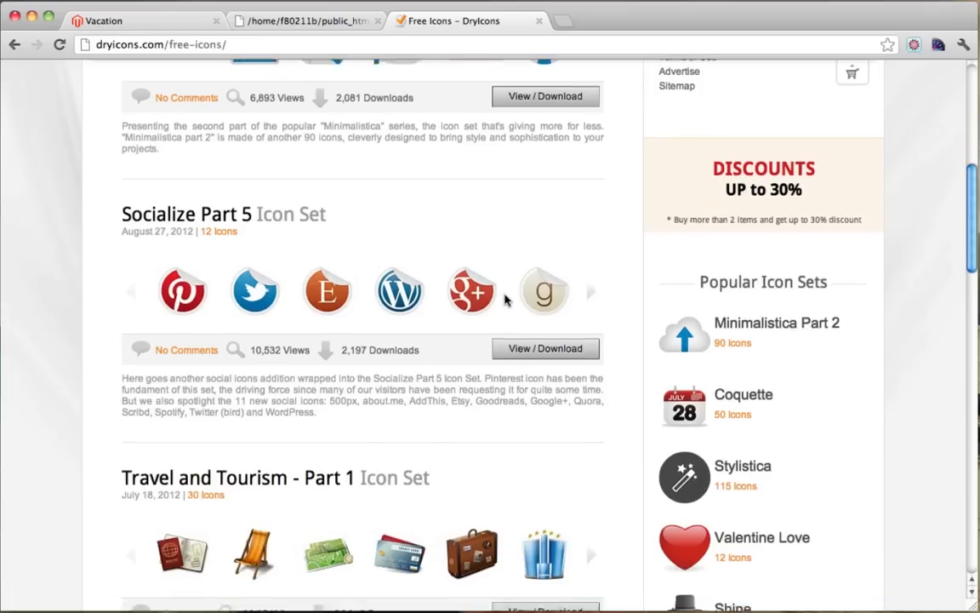
scroll(505, 299, "down", 2)
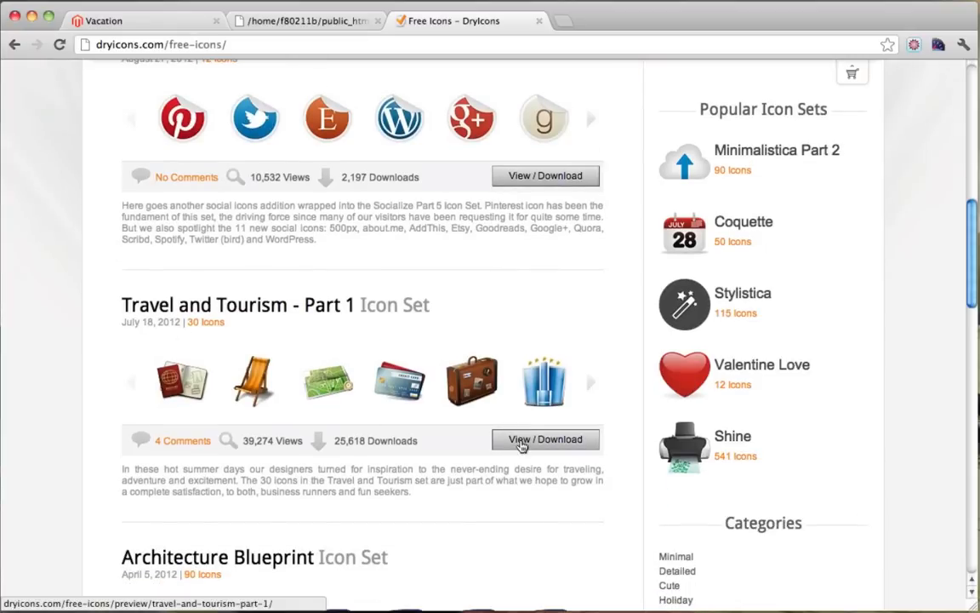
left_click(521, 440)
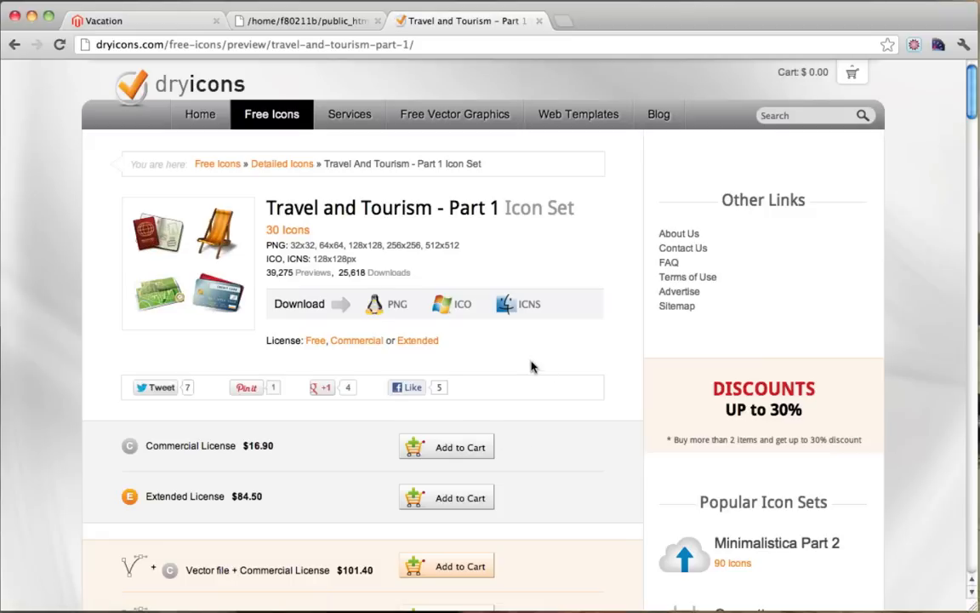
scroll(544, 374, "down", 3)
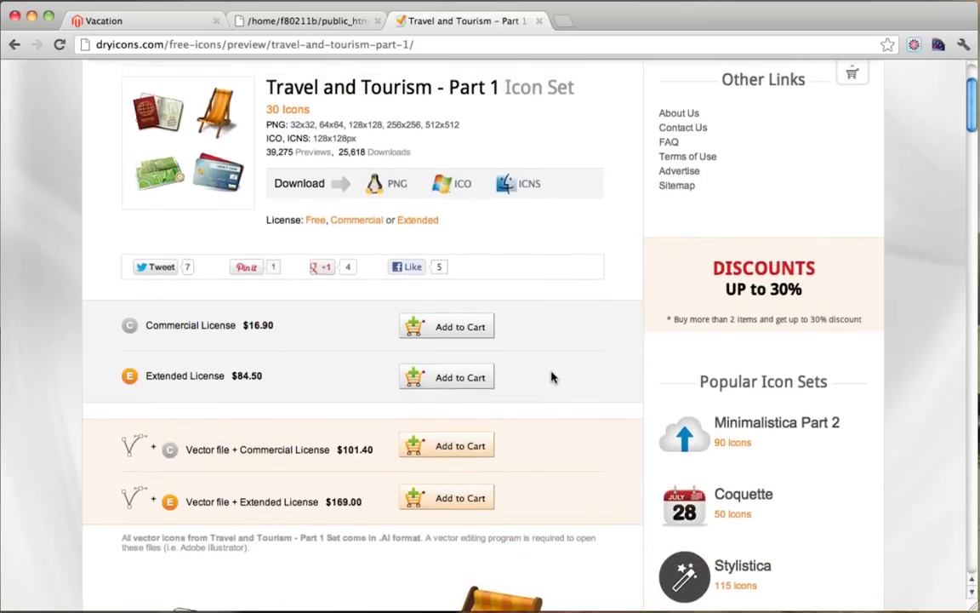
scroll(552, 378, "up", 2)
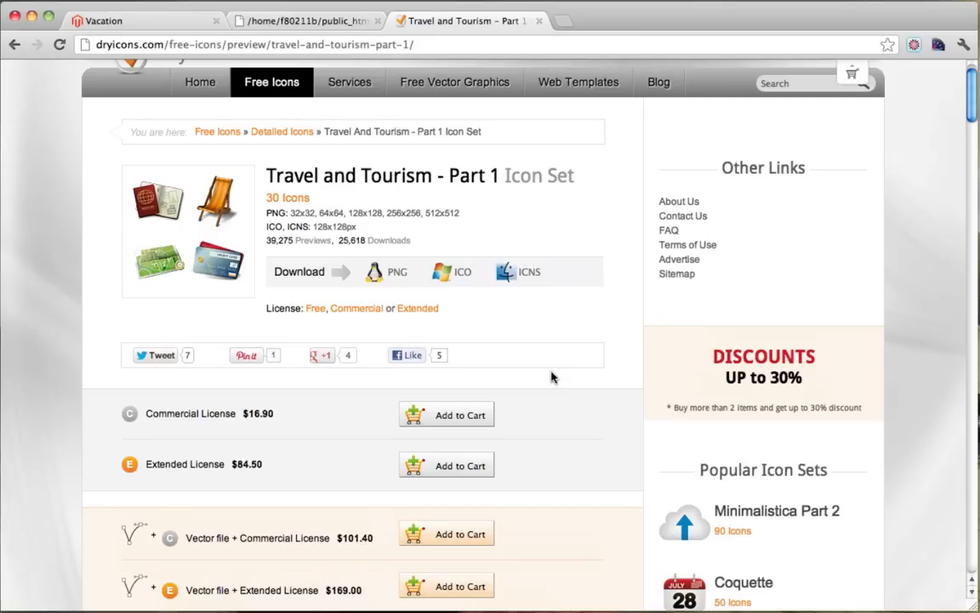
left_click(394, 281)
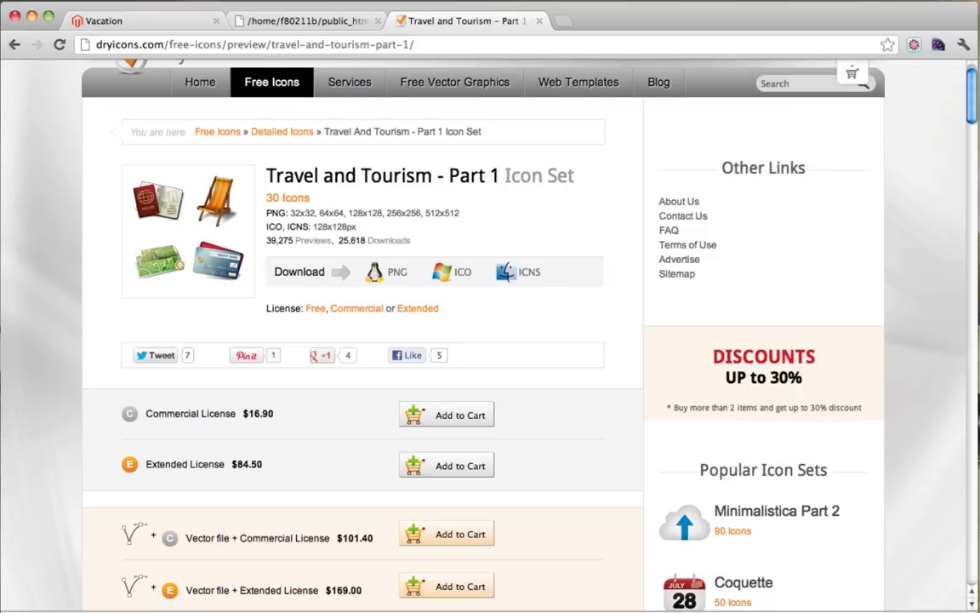
Minimize the browser and unzip the downloaded icon archive on the desktop
left_click(32, 19)
left_click_drag(6, 345, 297, 301)
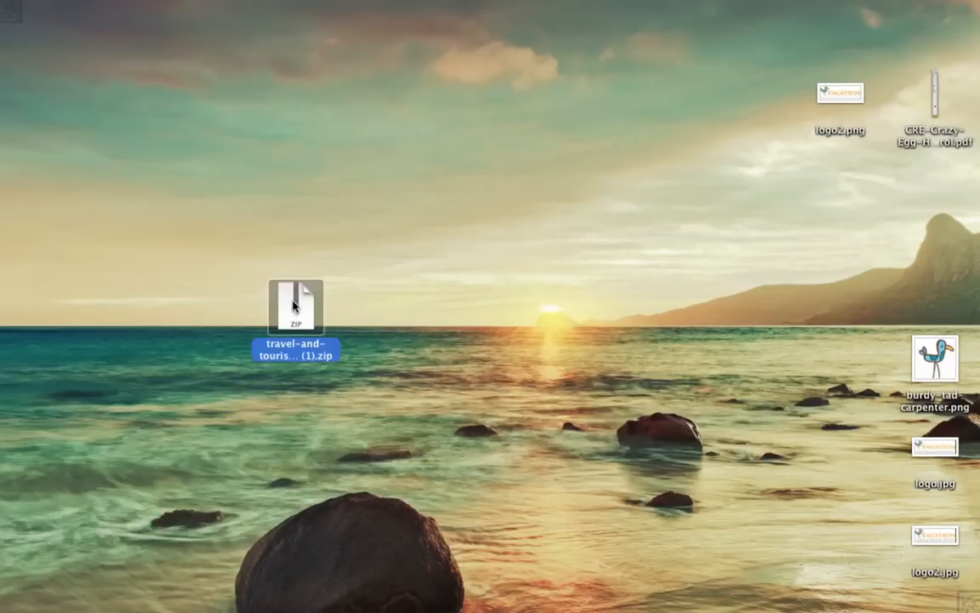
double_click(295, 306)
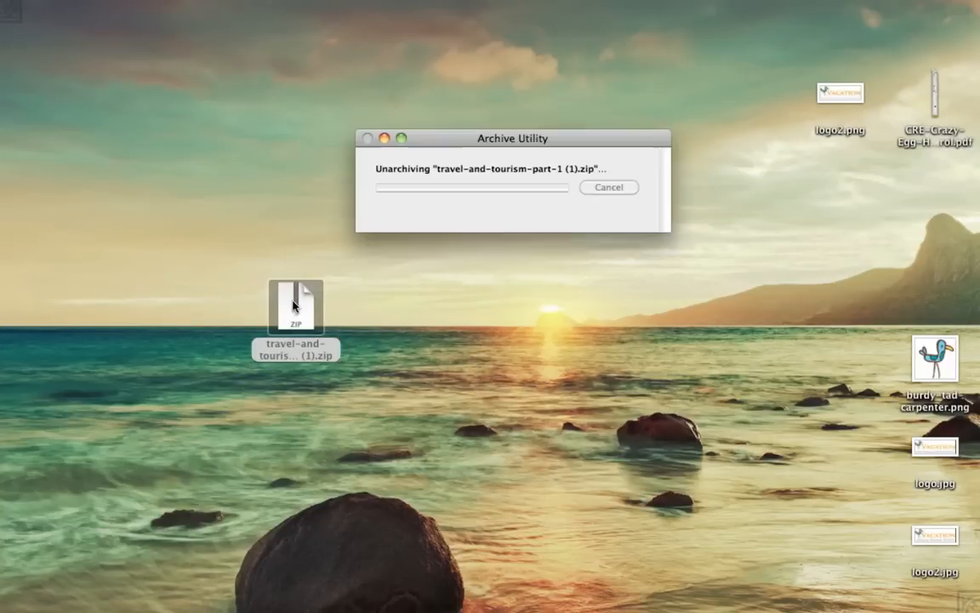
left_click_drag(316, 329, 361, 251)
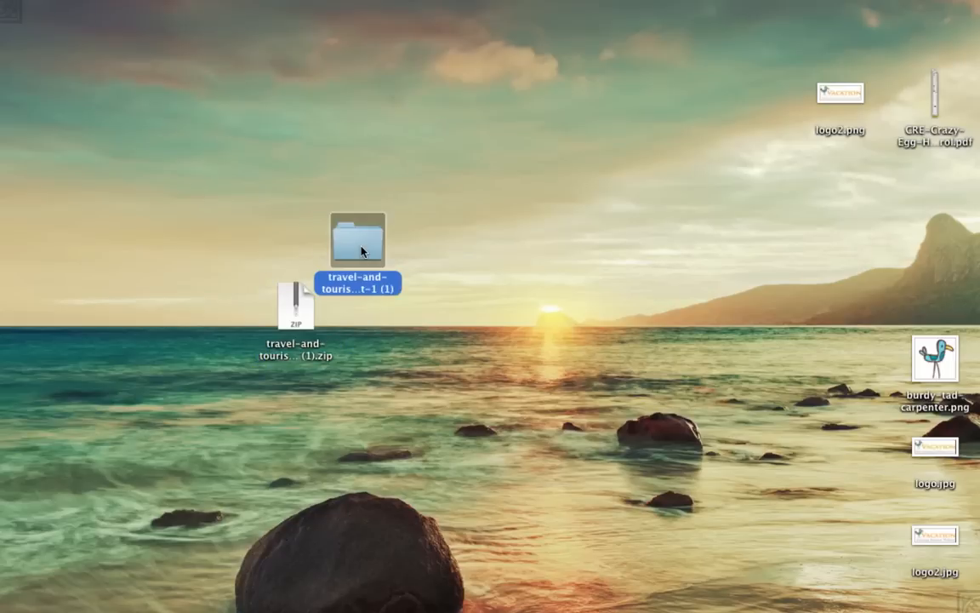
Browse the png size folders and the 256x256 icons, then restore the browser window
double_click(347, 250)
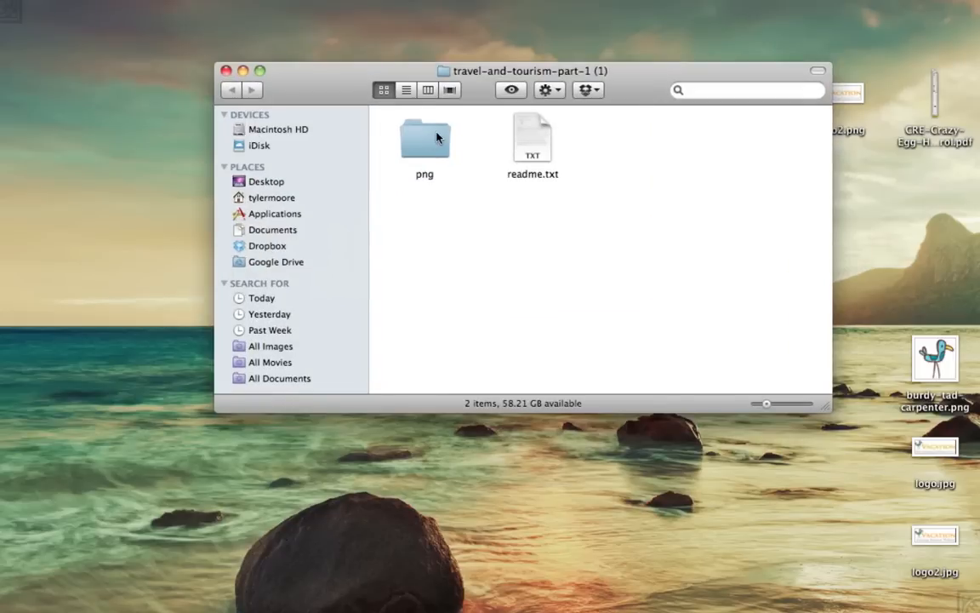
double_click(430, 141)
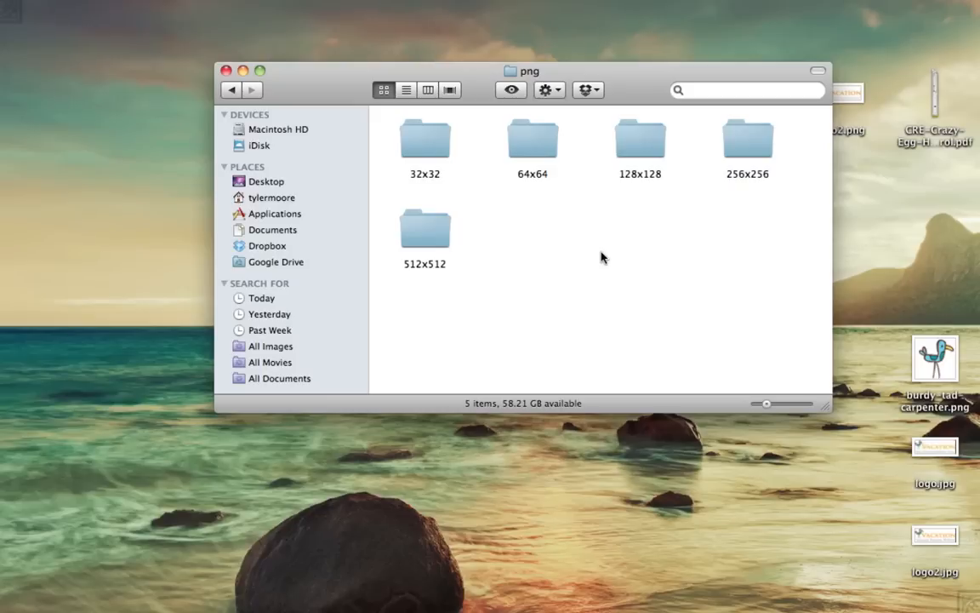
double_click(749, 149)
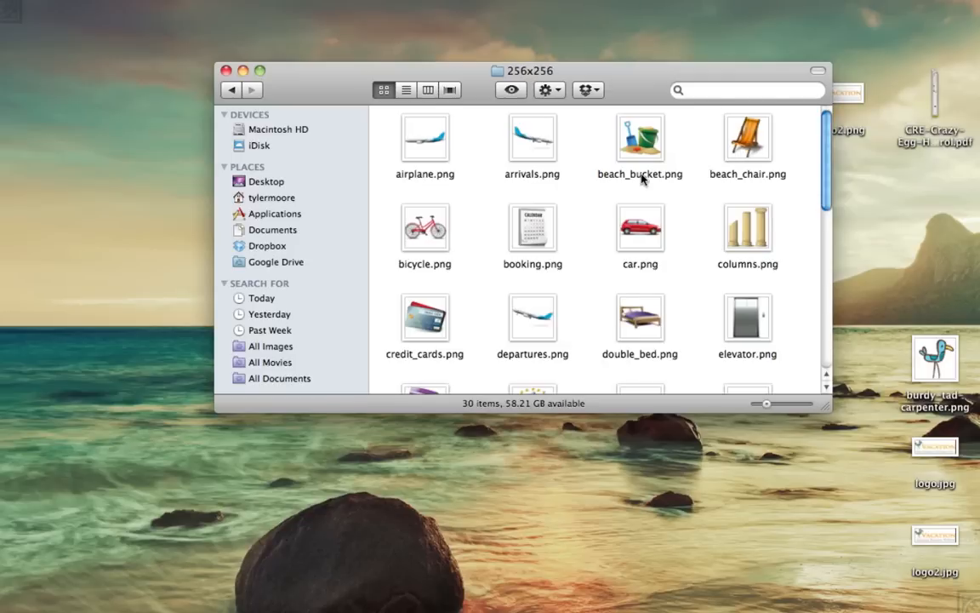
scroll(641, 175, "down", 5)
scroll(576, 185, "up", 5)
left_click(230, 90)
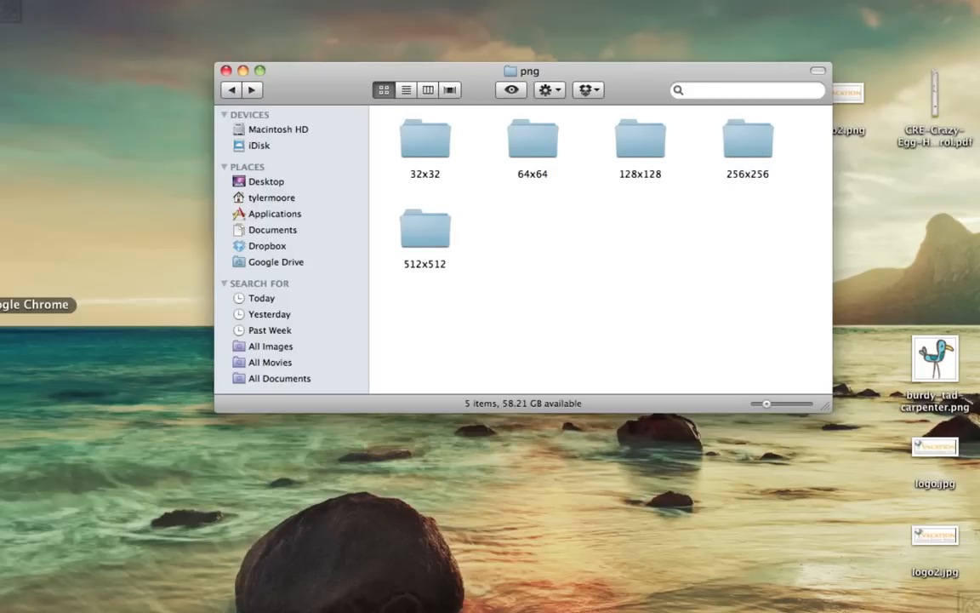
left_click(11, 303)
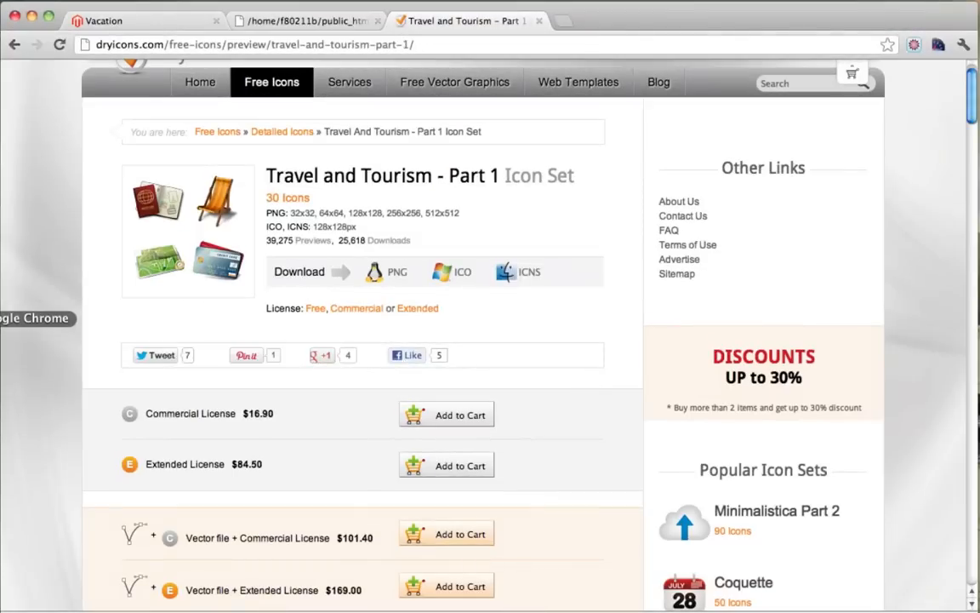
Upload vintage_suitcase.png from the png/256x256 folder as the First Feature Image
left_click(302, 22)
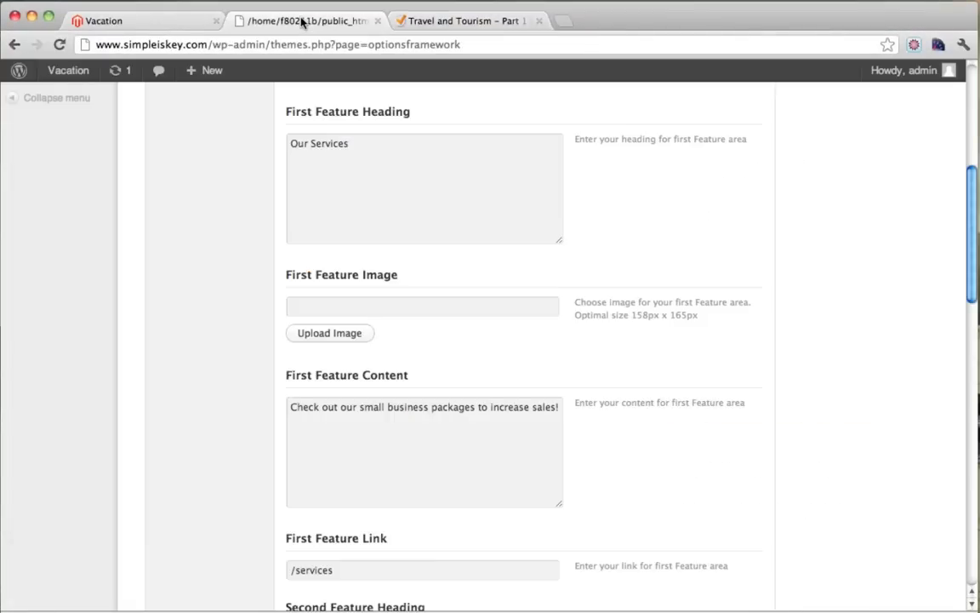
scroll(550, 265, "up", 5)
scroll(550, 264, "down", 4)
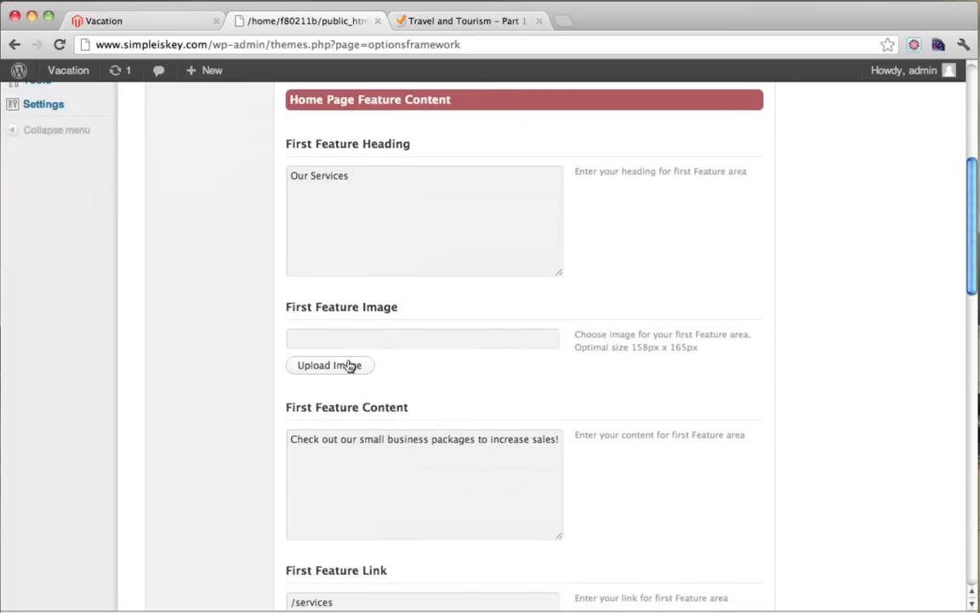
left_click_drag(301, 308, 360, 354)
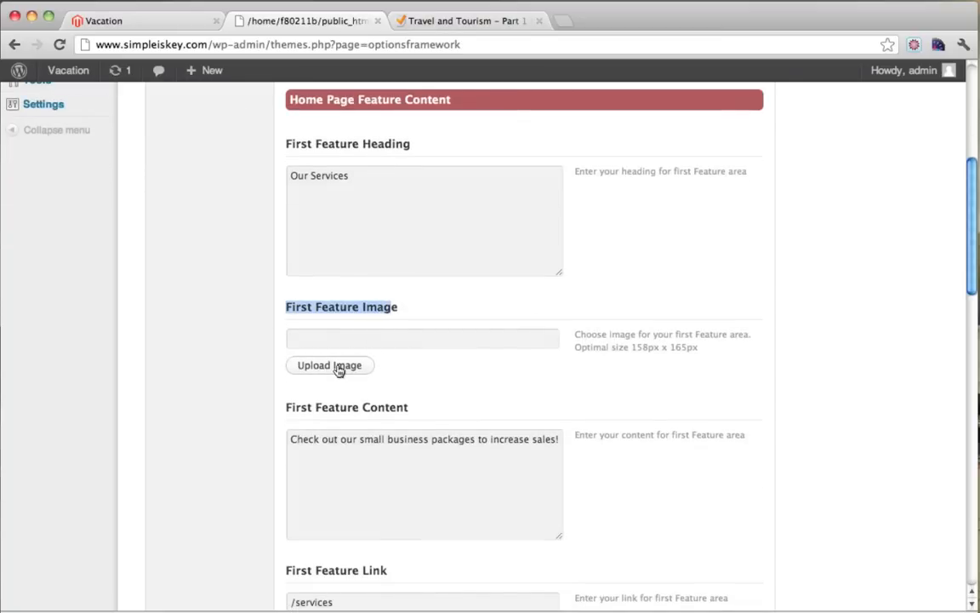
left_click(337, 368)
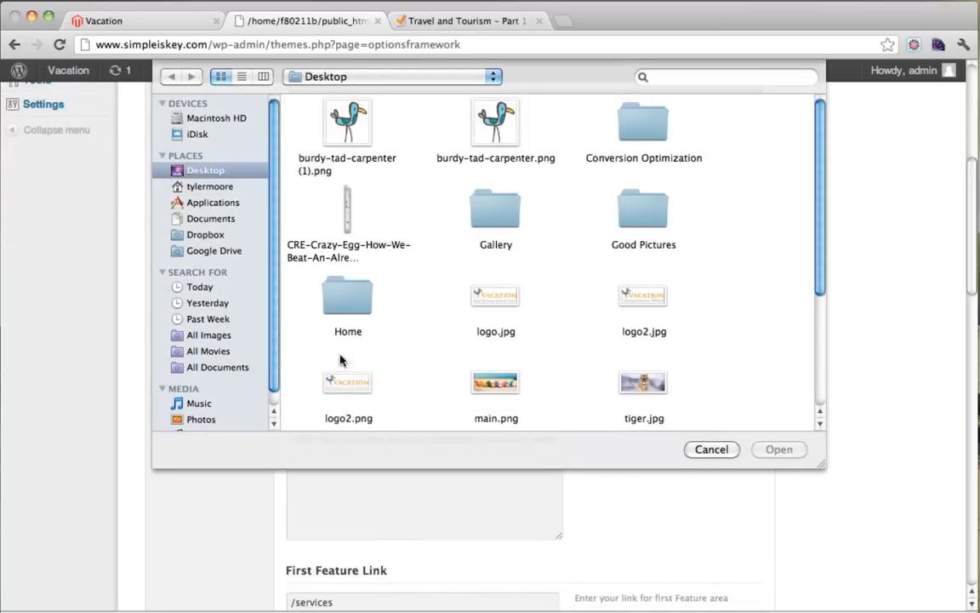
scroll(477, 232, "down", 4)
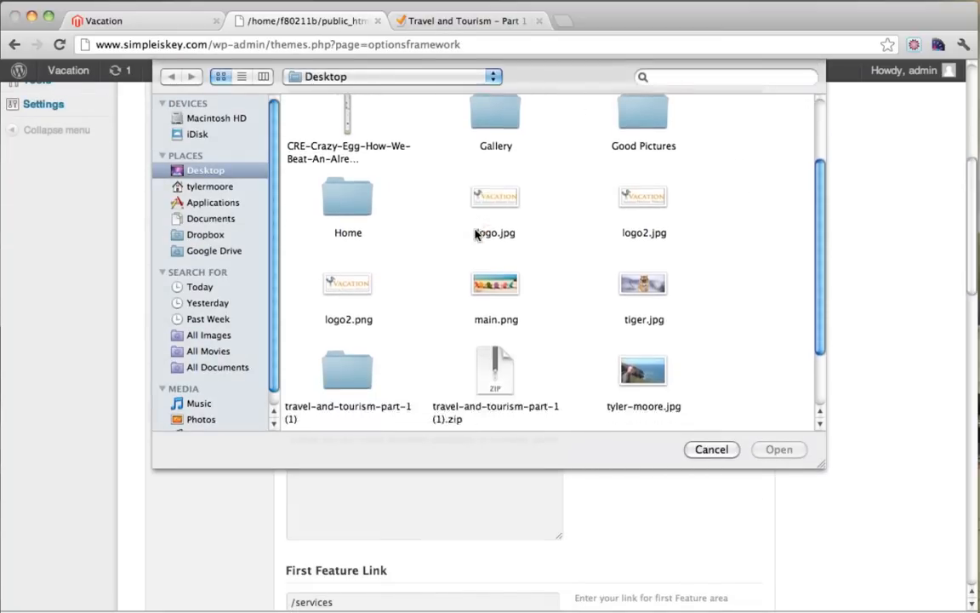
scroll(479, 236, "down", 3)
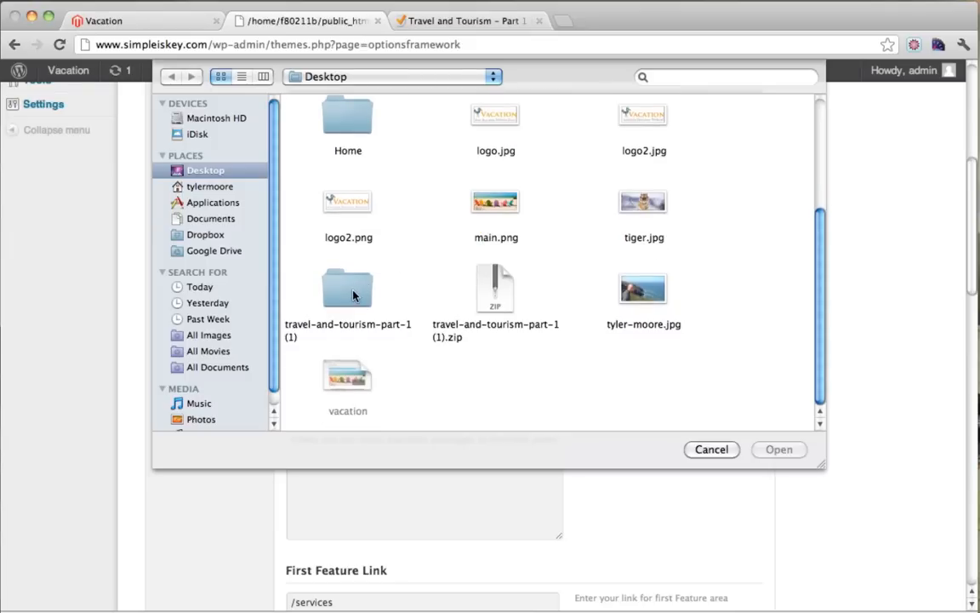
double_click(355, 293)
double_click(354, 125)
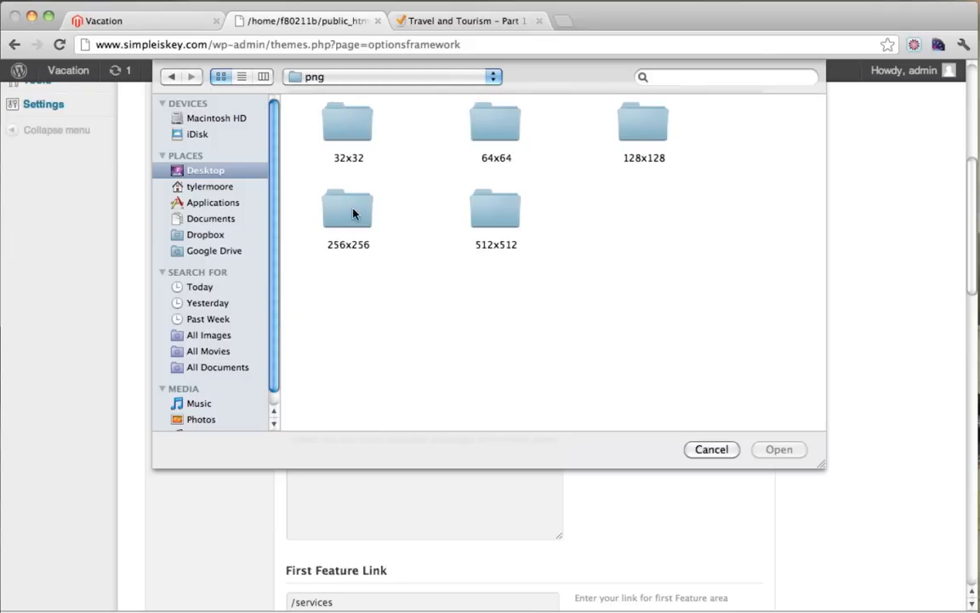
double_click(354, 213)
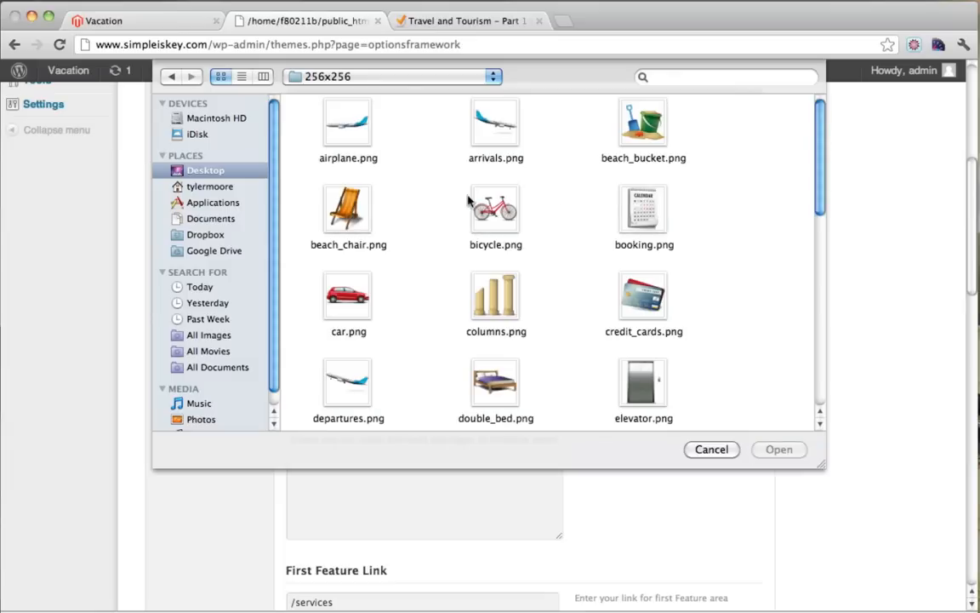
scroll(619, 194, "down", 10)
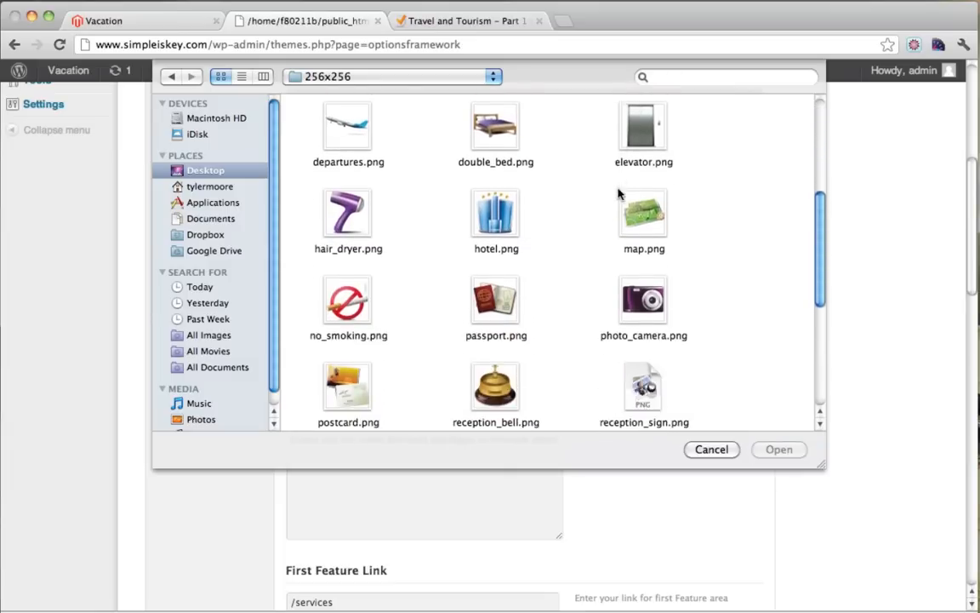
scroll(619, 194, "down", 8)
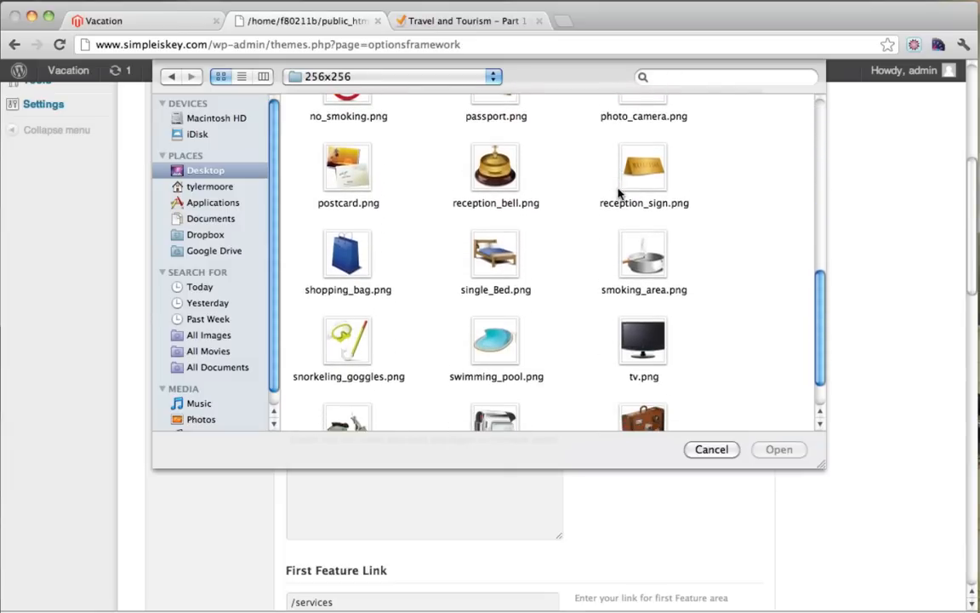
left_click(644, 376)
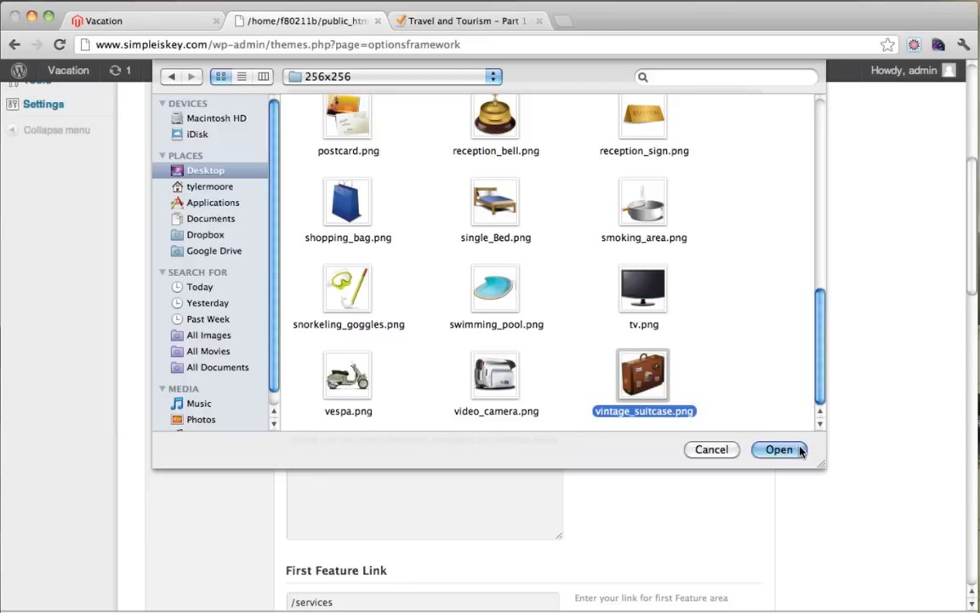
left_click(778, 448)
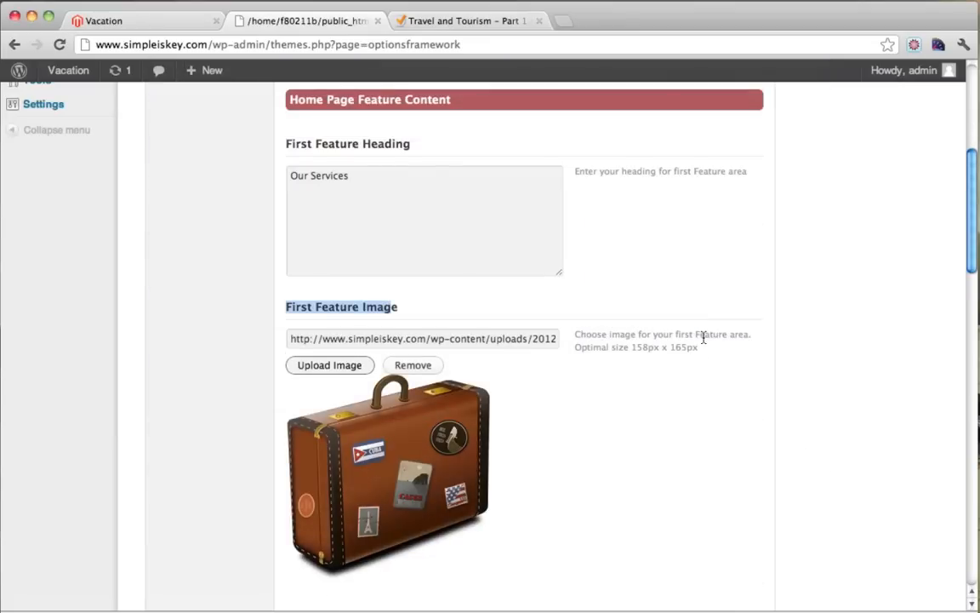
scroll(703, 338, "down", 1)
Upload postcard.png as the Second Feature Image
scroll(703, 338, "down", 12)
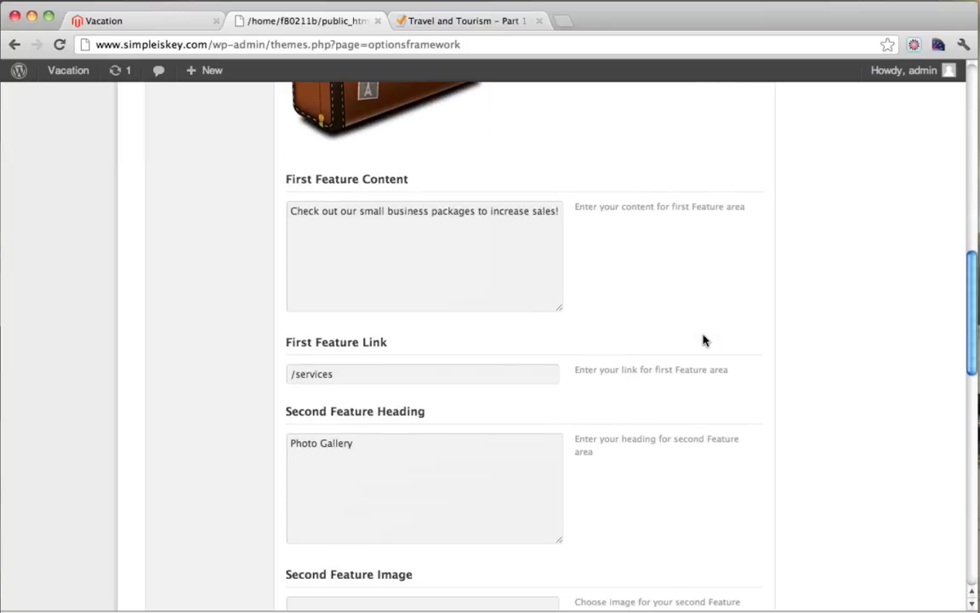
scroll(703, 340, "down", 3)
scroll(703, 340, "up", 10)
scroll(703, 340, "down", 10)
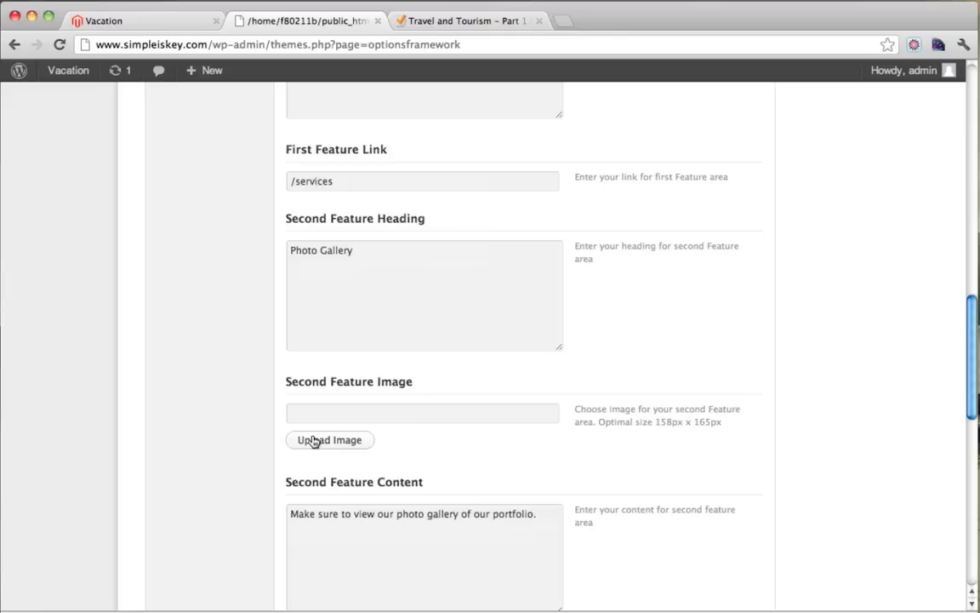
left_click(313, 441)
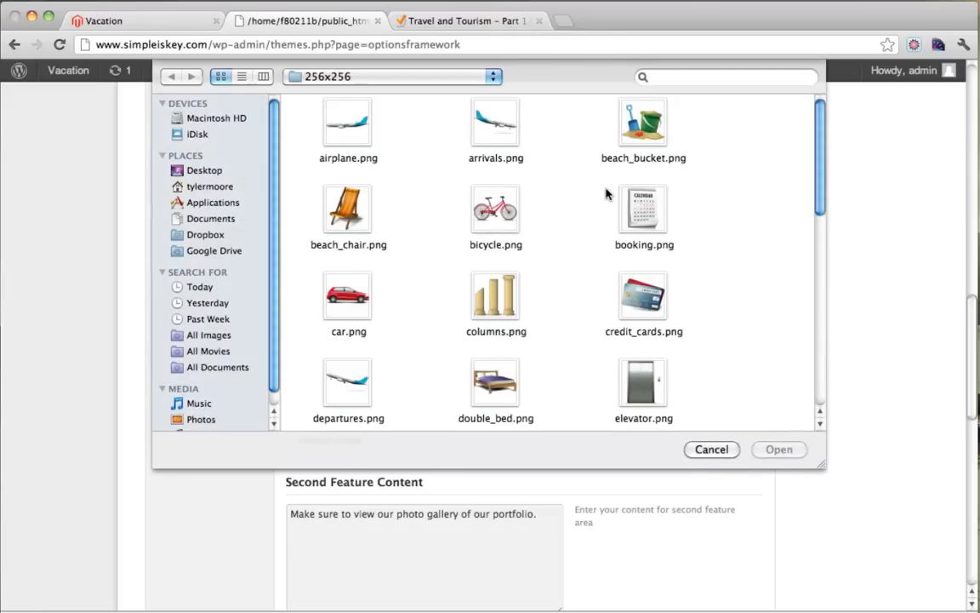
scroll(606, 194, "down", 10)
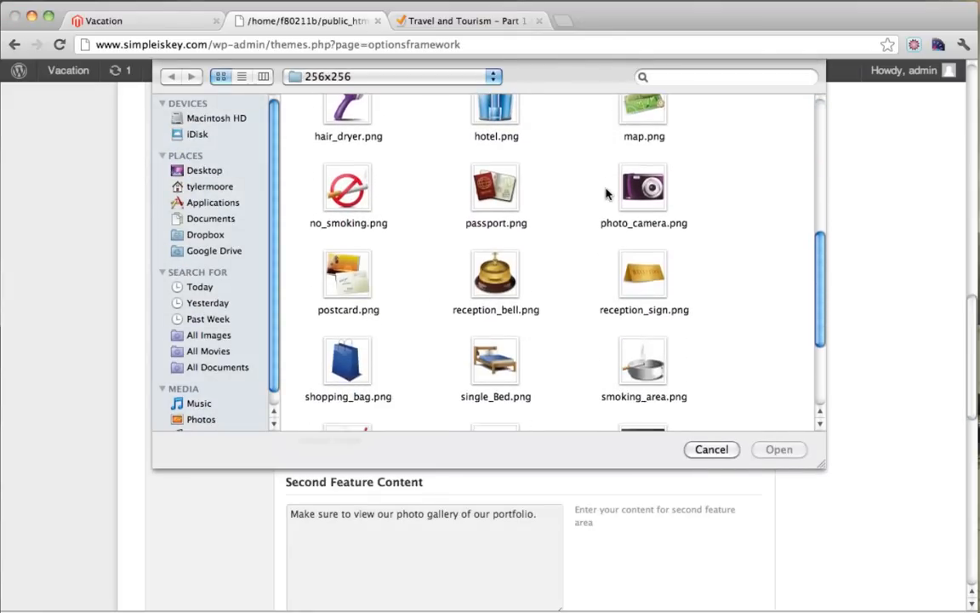
left_click(345, 251)
left_click(779, 451)
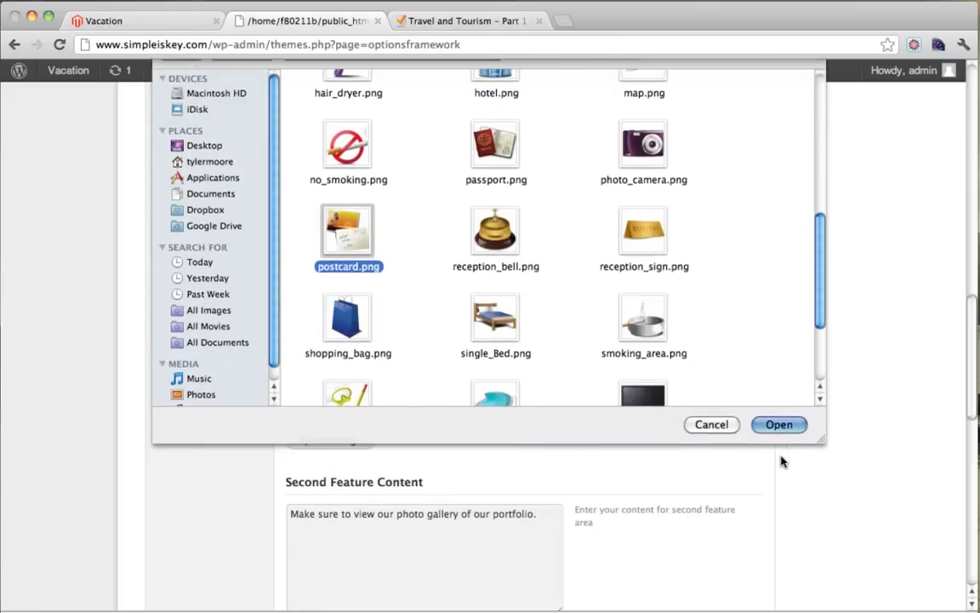
Upload map.png as the Third Feature Image
scroll(729, 381, "down", 10)
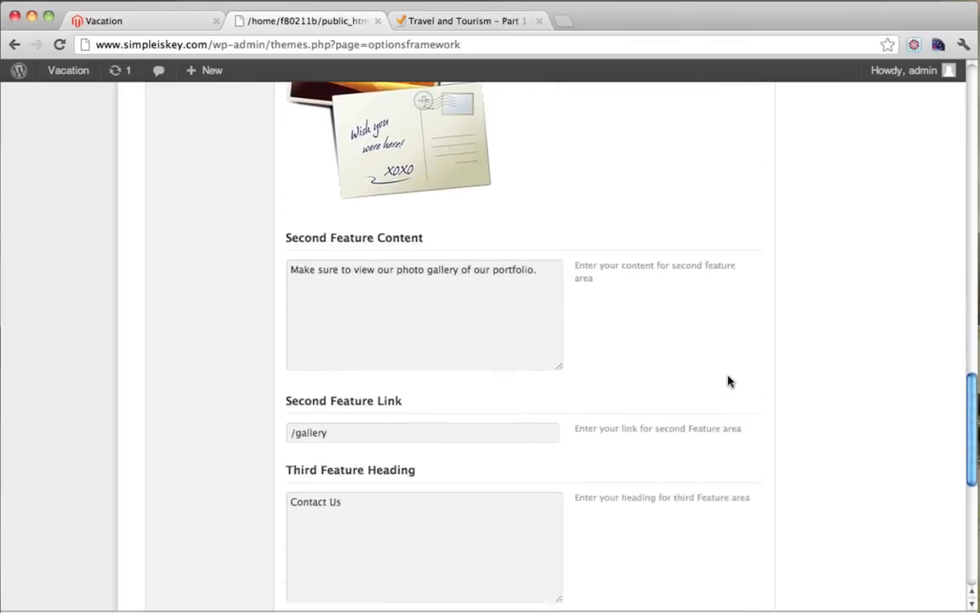
scroll(729, 380, "down", 5)
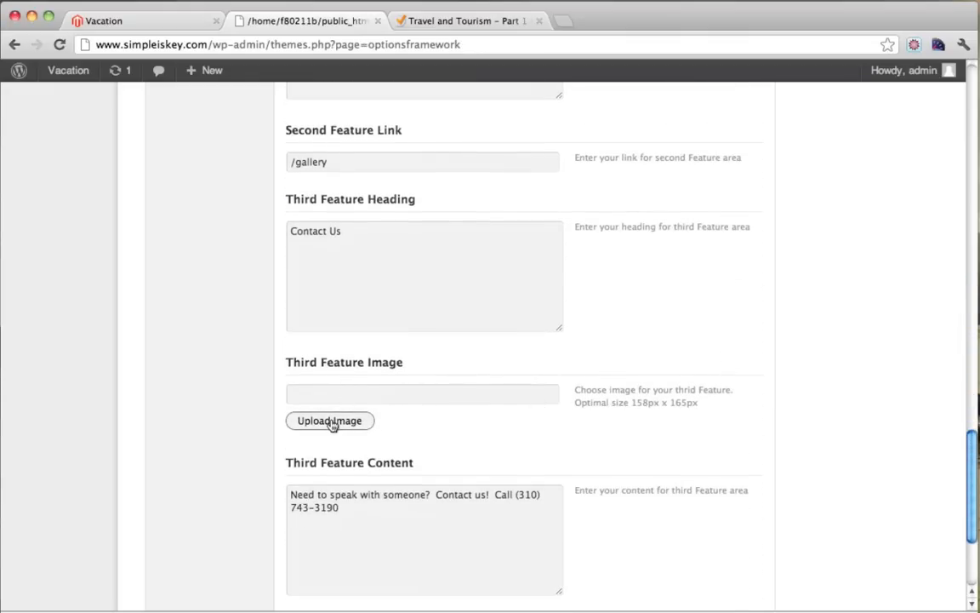
left_click(346, 423)
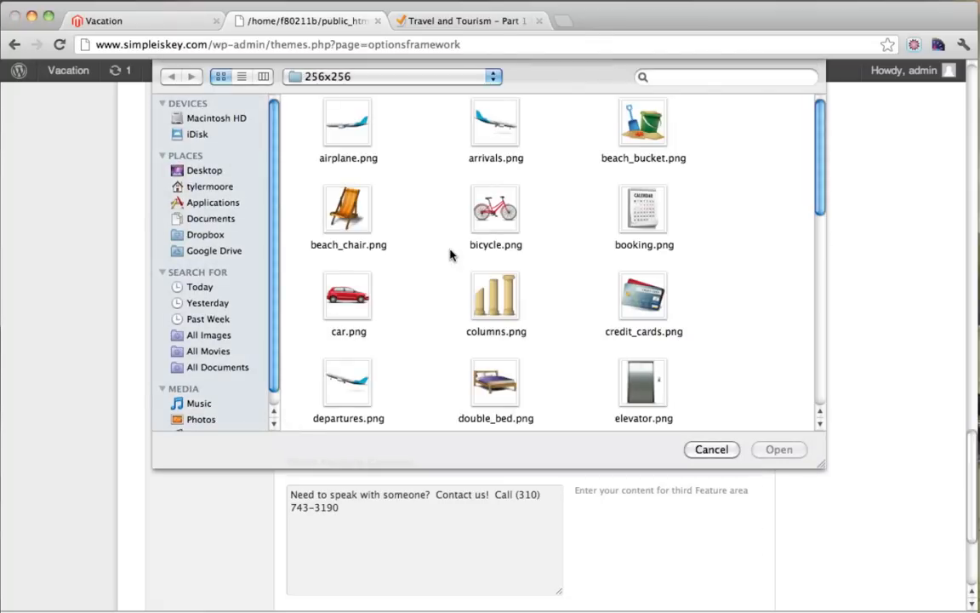
scroll(543, 229, "down", 10)
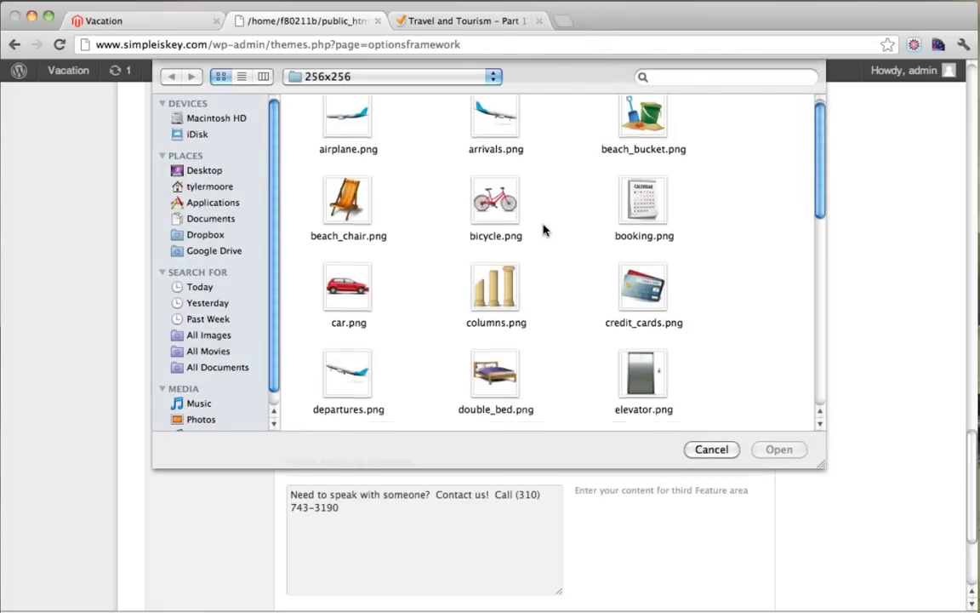
scroll(543, 230, "down", 5)
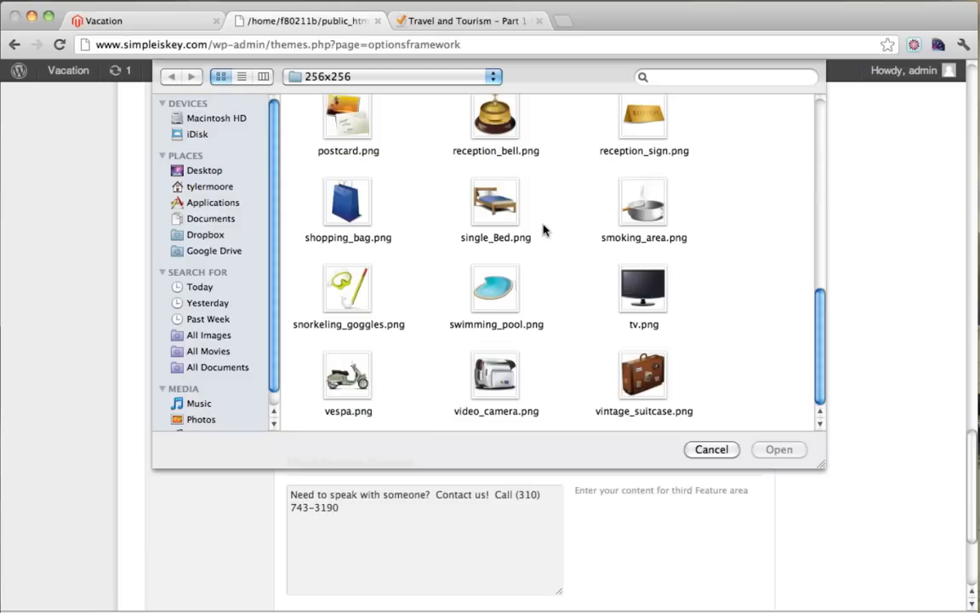
scroll(543, 230, "up", 7)
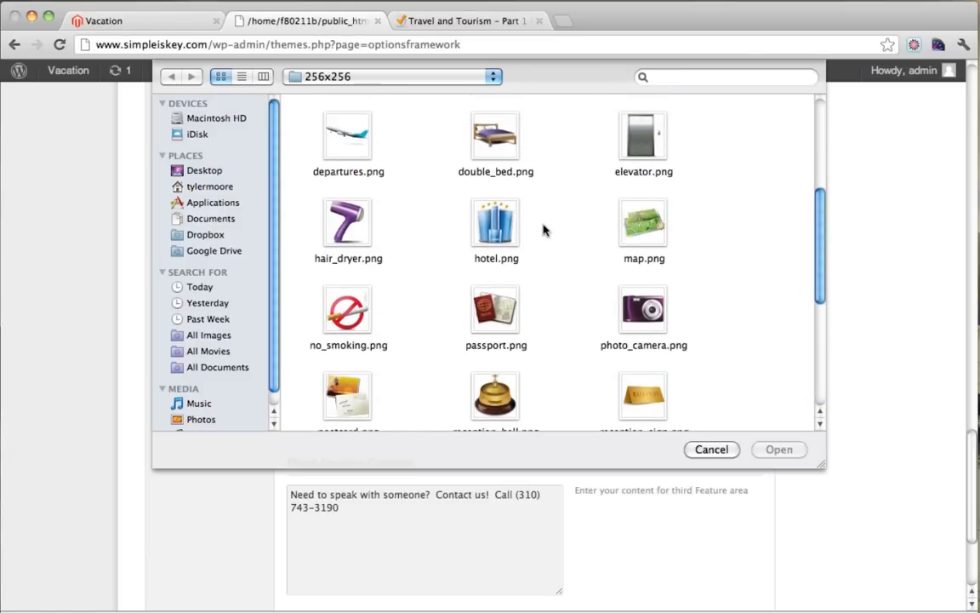
left_click(625, 228)
left_click(778, 450)
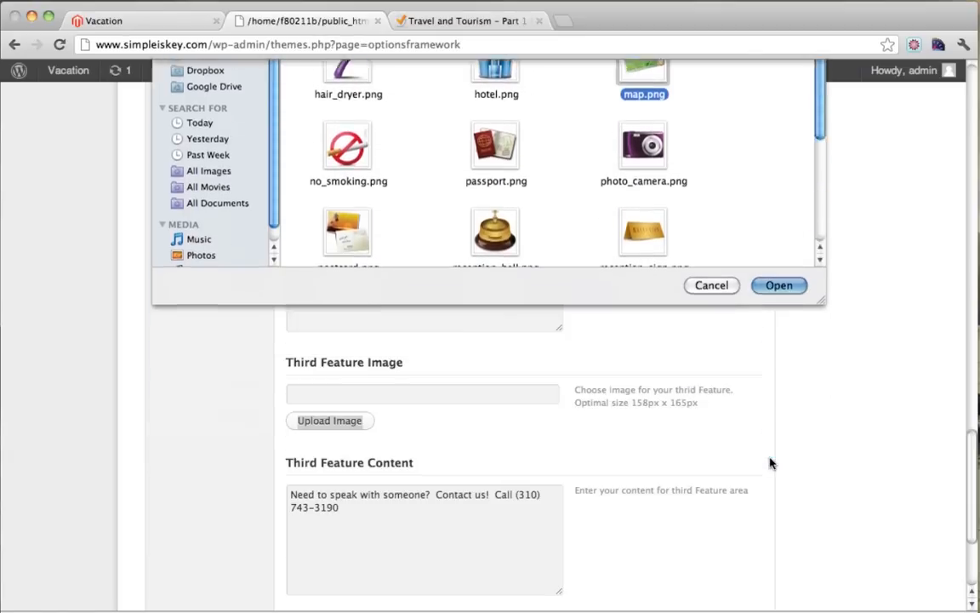
Save all theme option changes and go back to the Vacation homepage
scroll(712, 407, "down", 10)
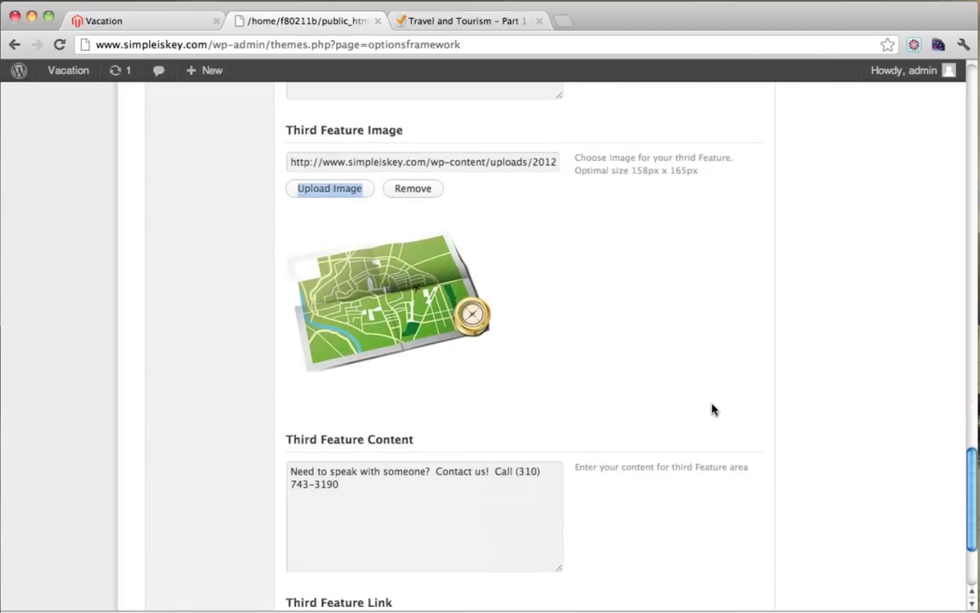
left_click(685, 528)
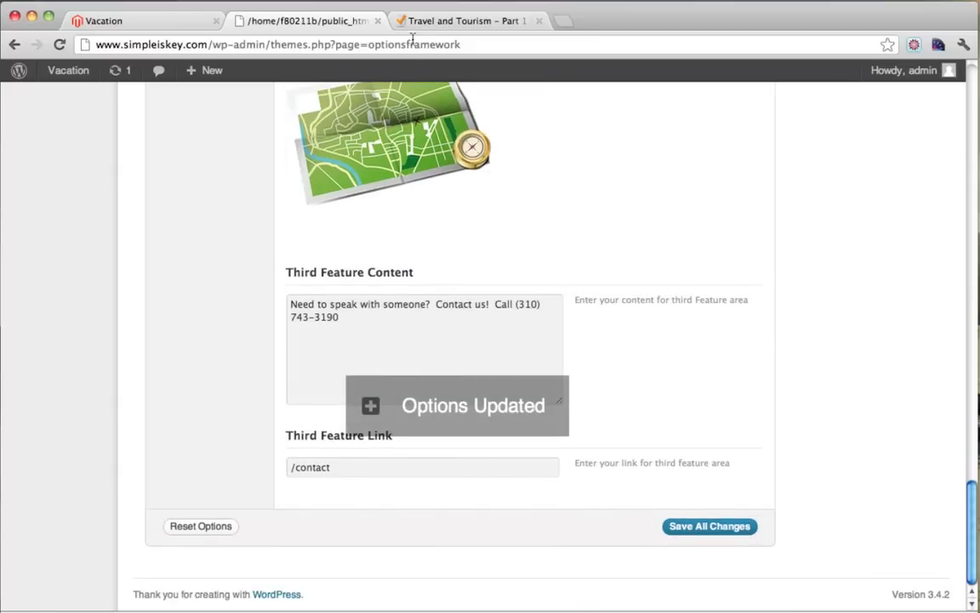
left_click(458, 23)
left_click(539, 20)
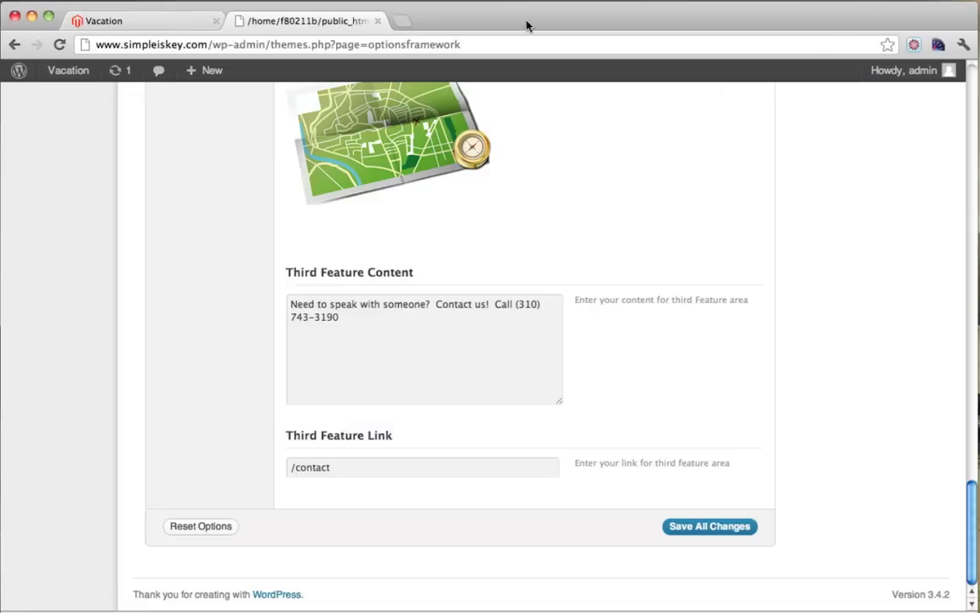
left_click(14, 44)
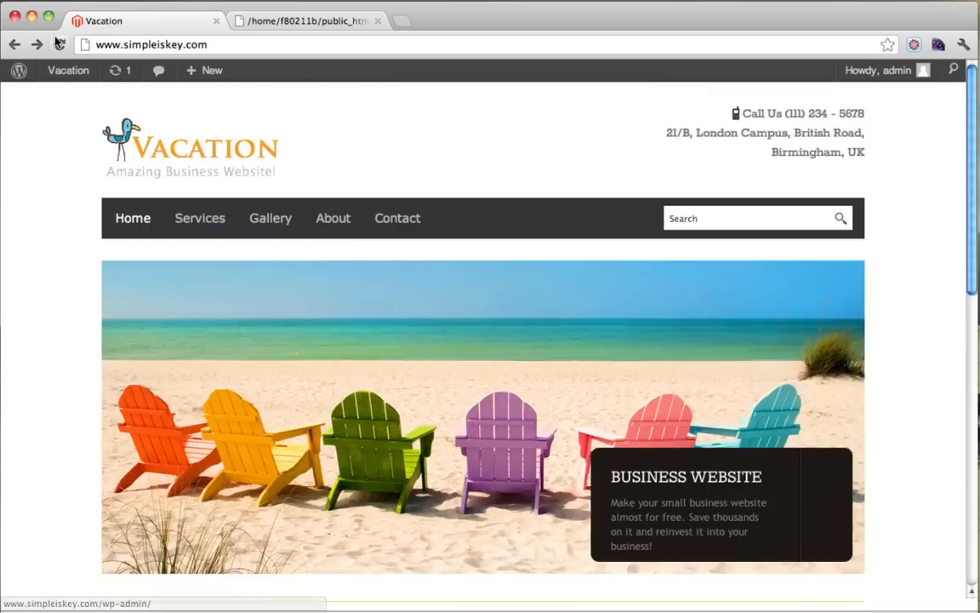
left_click(58, 44)
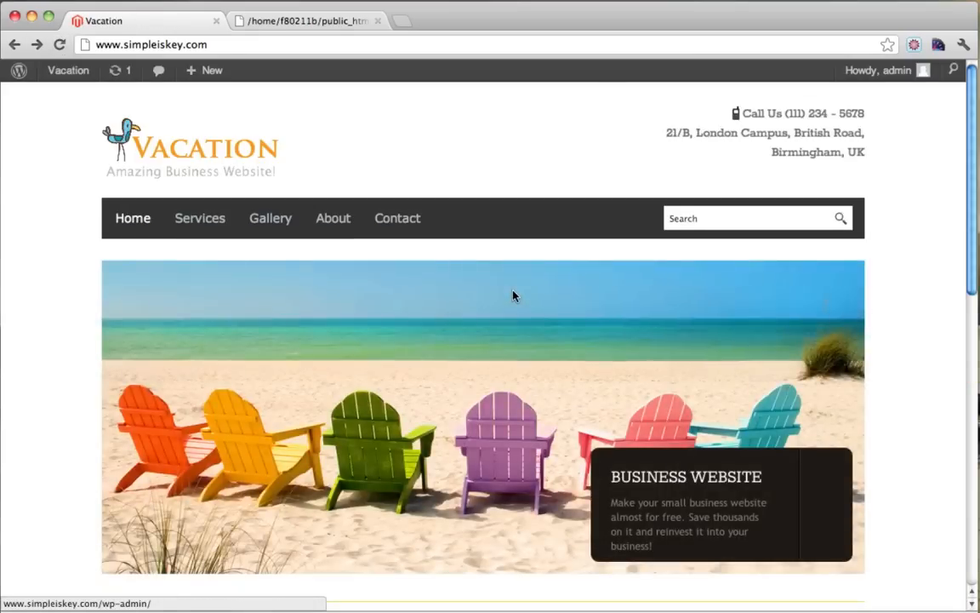
scroll(514, 295, "down", 5)
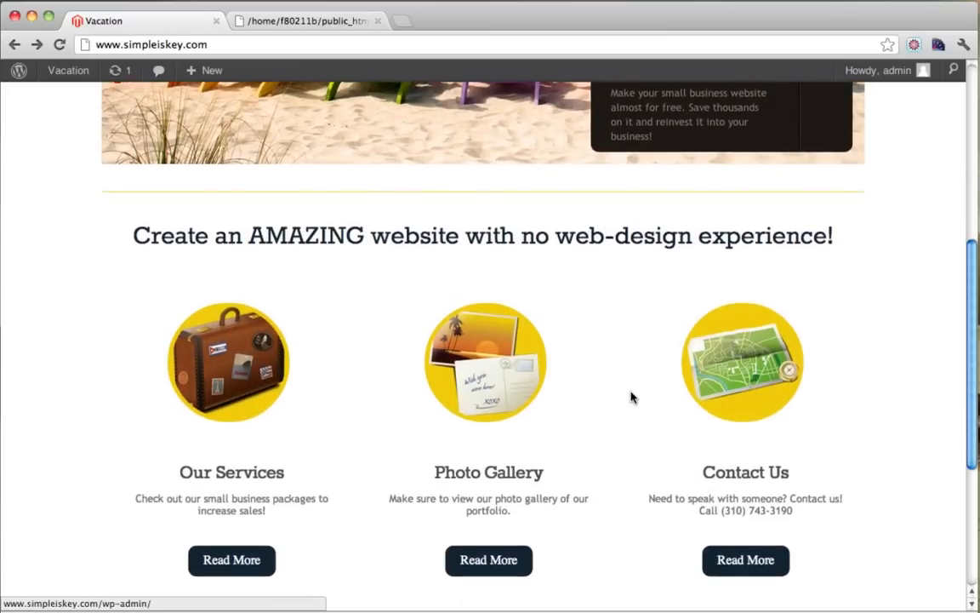
scroll(630, 395, "down", 1)
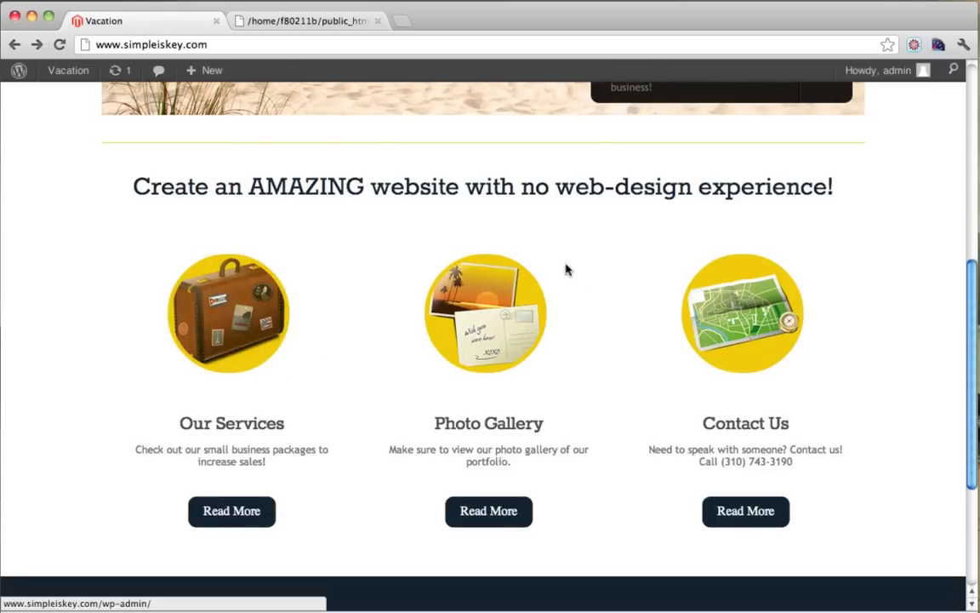
scroll(737, 400, "up", 5)
scroll(641, 345, "down", 5)
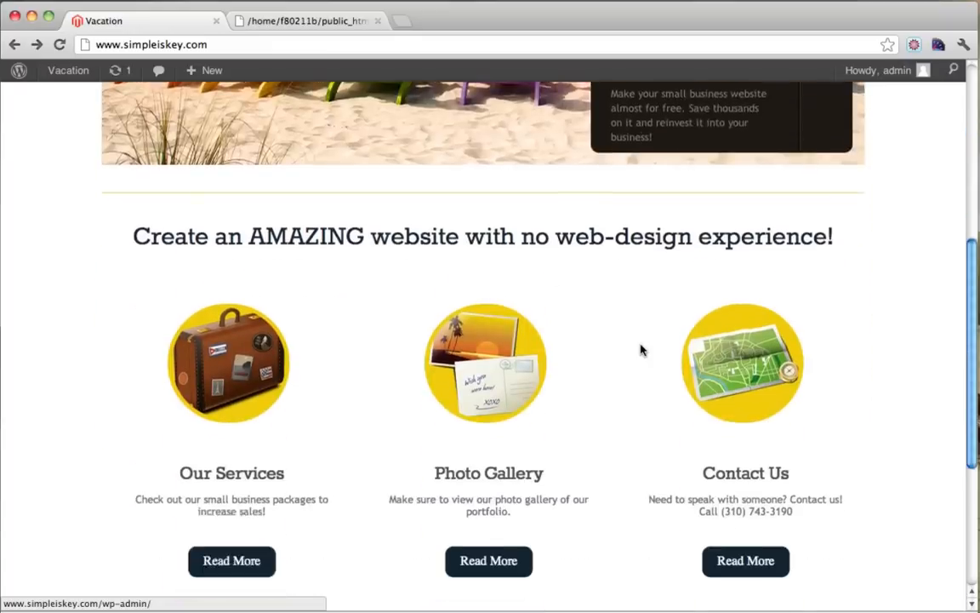
scroll(526, 416, "up", 5)
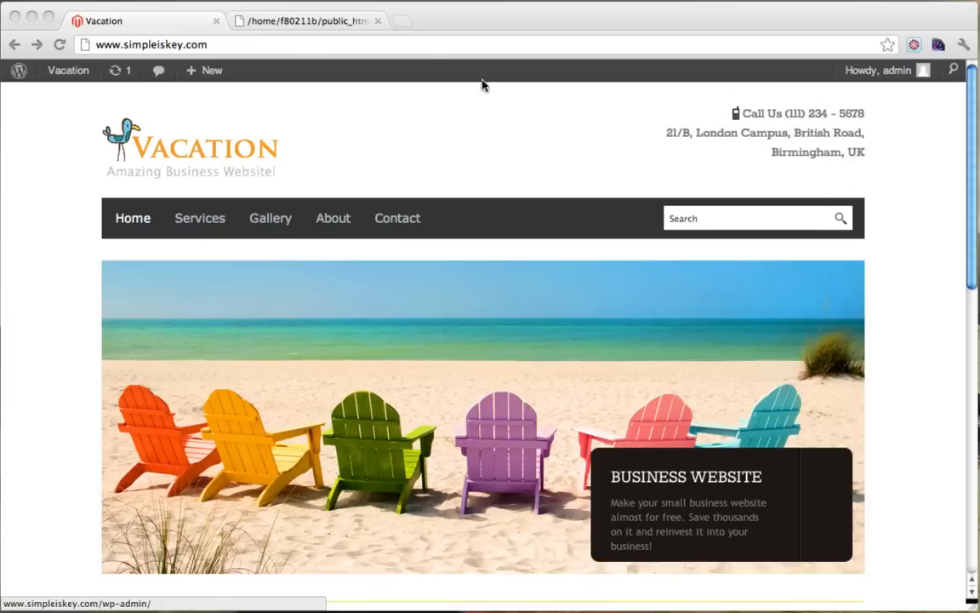
In General Settings, set Top Right Cell Info to a 'Call Us' phone line and Contact Info to Los Angeles, CA
left_click(305, 25)
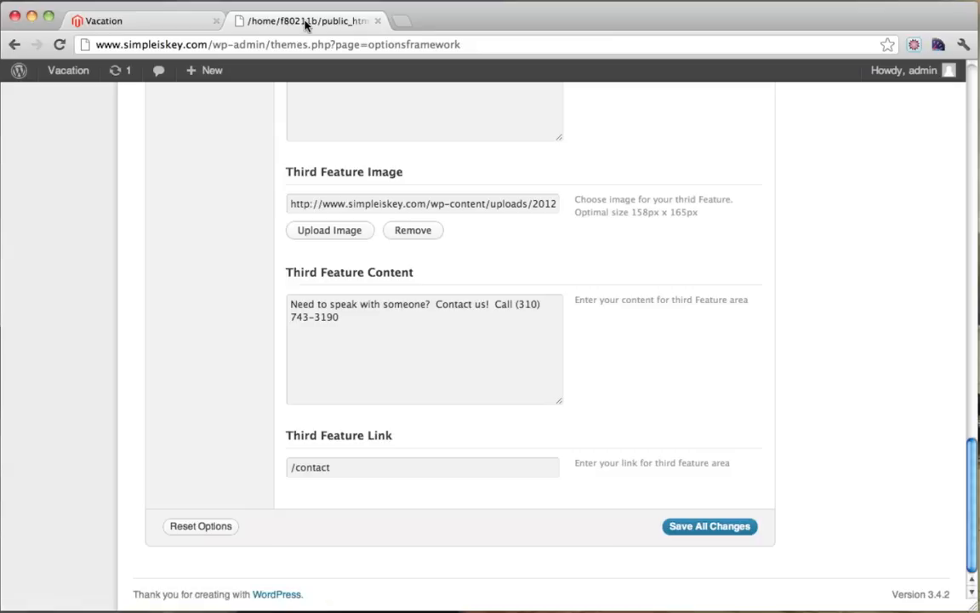
scroll(239, 312, "up", 15)
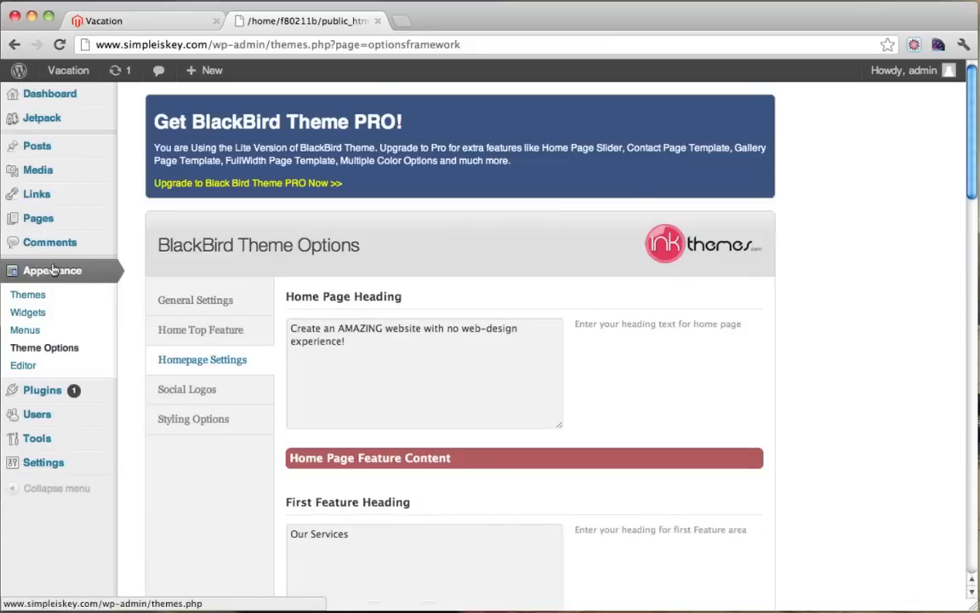
left_click(42, 350)
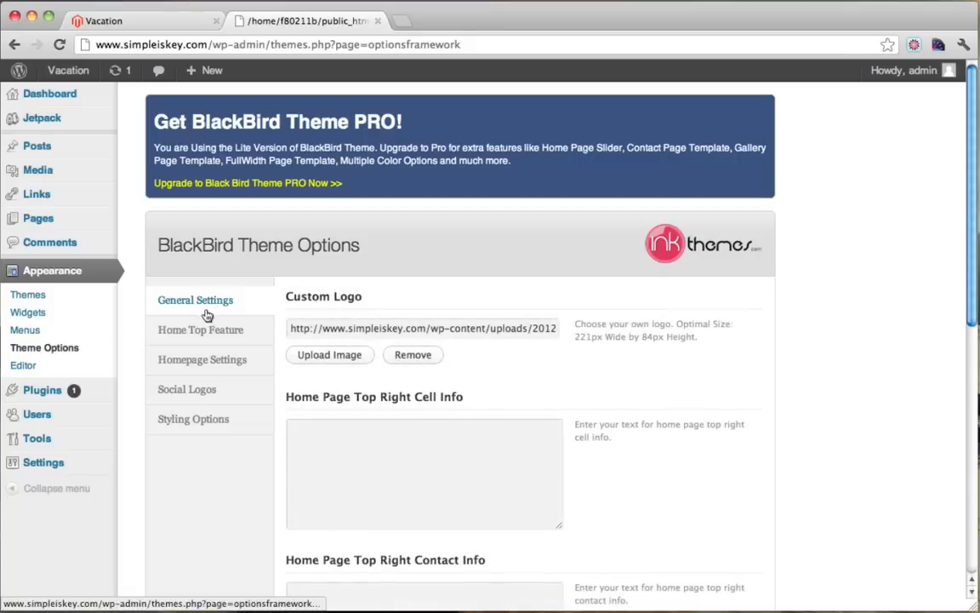
scroll(491, 285, "down", 2)
left_click(430, 408)
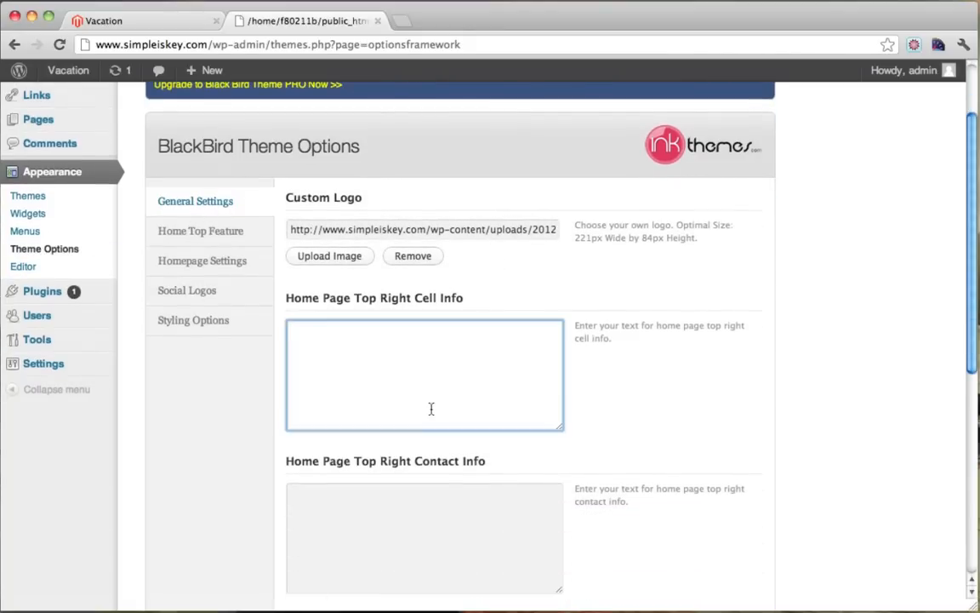
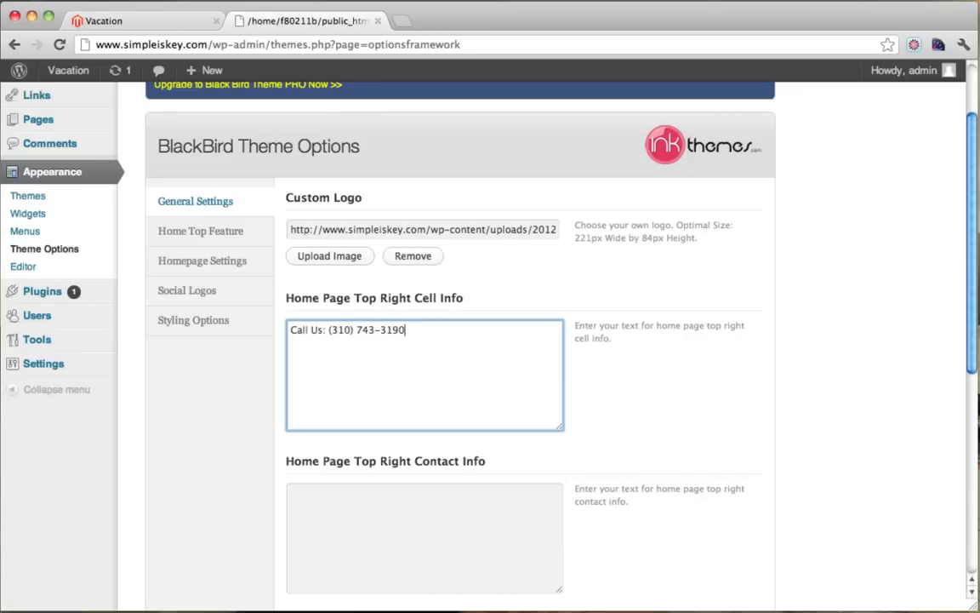
scroll(604, 434, "down", 3)
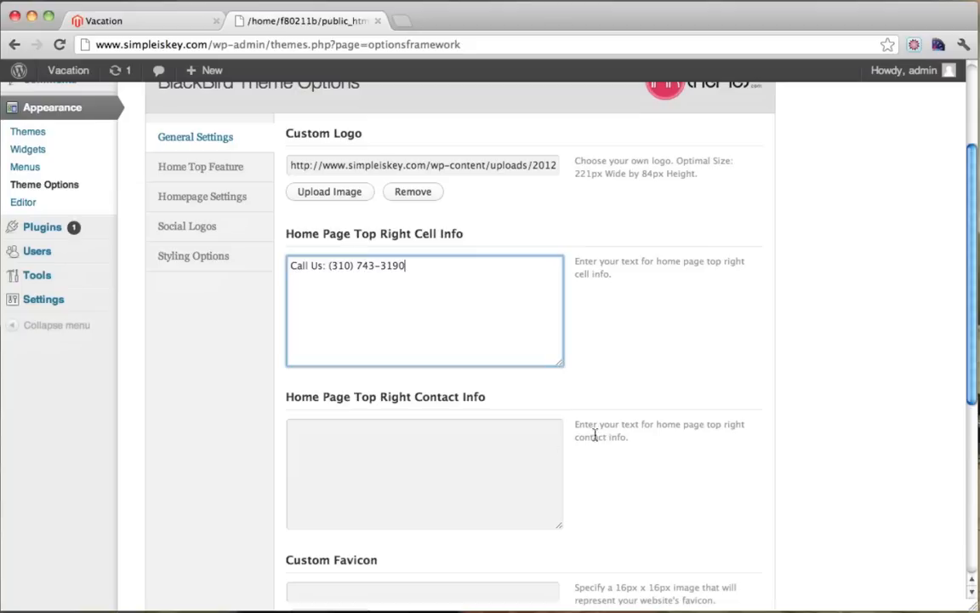
left_click(409, 494)
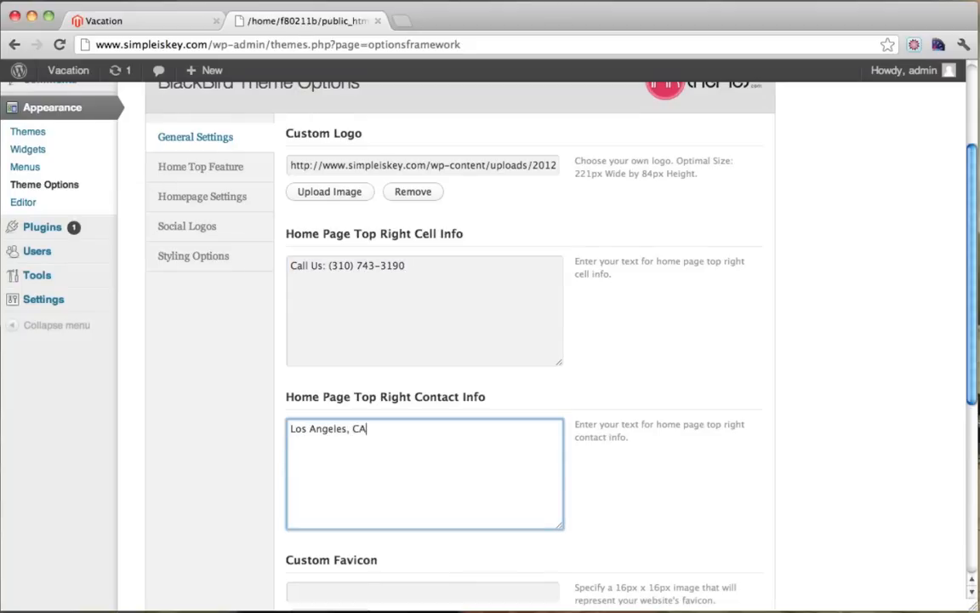
Save the theme options and reload the homepage to see the updated header
scroll(786, 386, "down", 8)
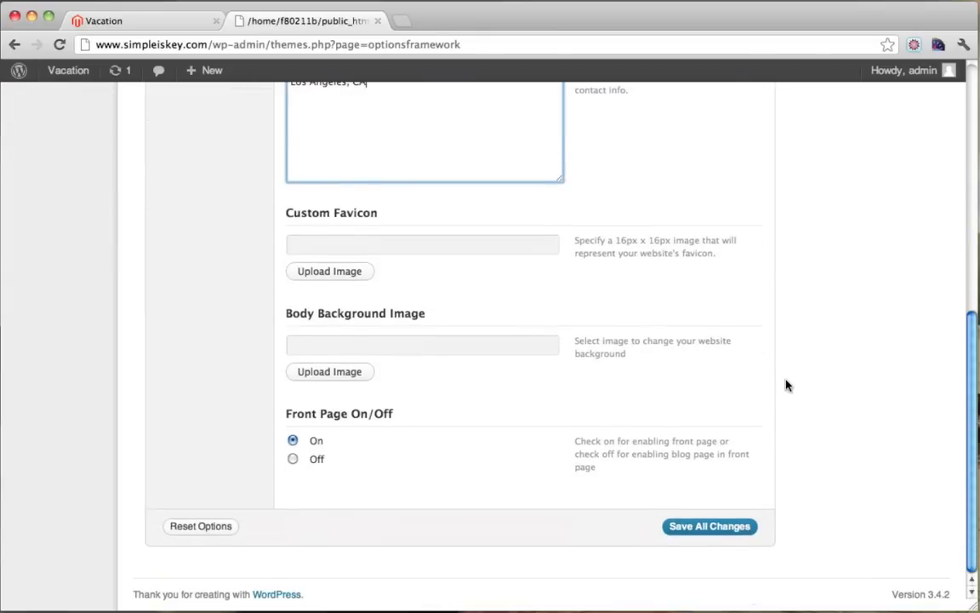
left_click(693, 528)
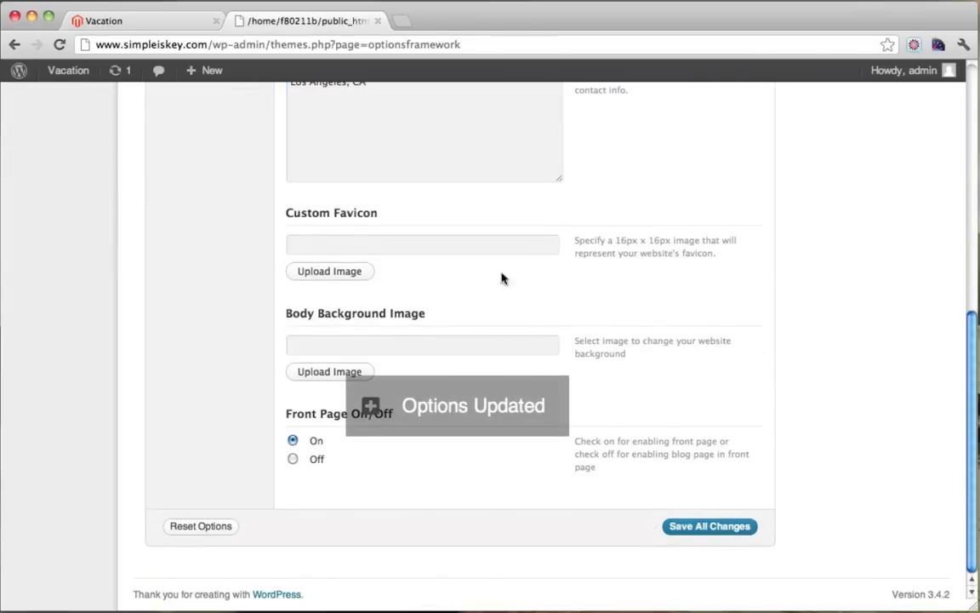
key("super+bracketleft")
left_click(58, 46)
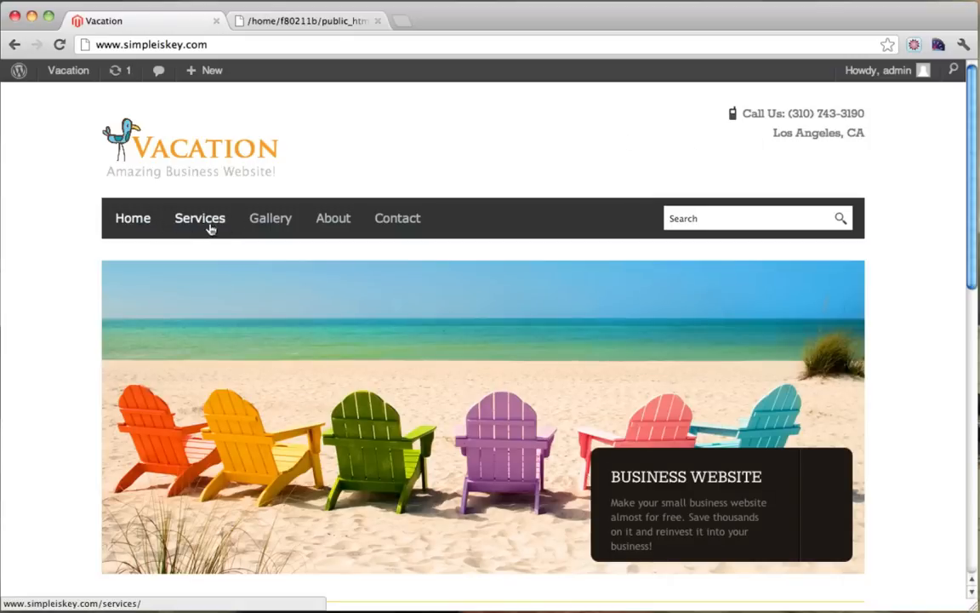
Browse the Services, Gallery, About and Contact pages, then open the About page in the editor
left_click(196, 228)
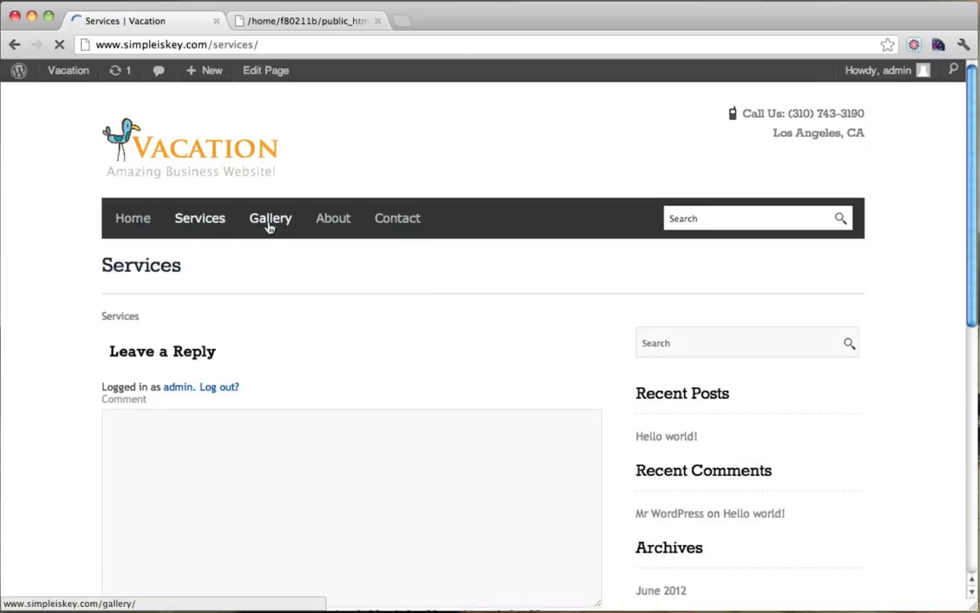
left_click(269, 226)
left_click(345, 224)
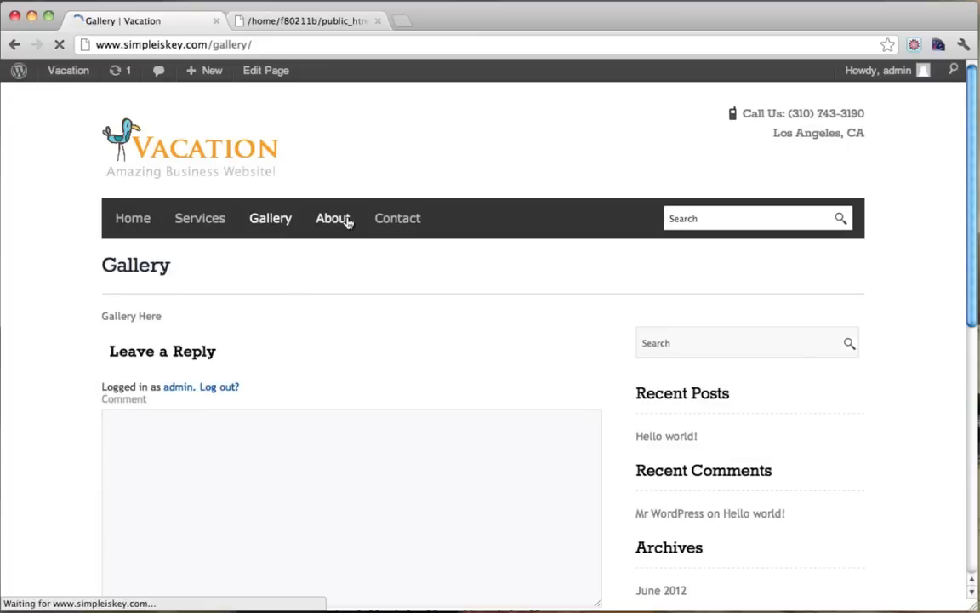
left_click(410, 219)
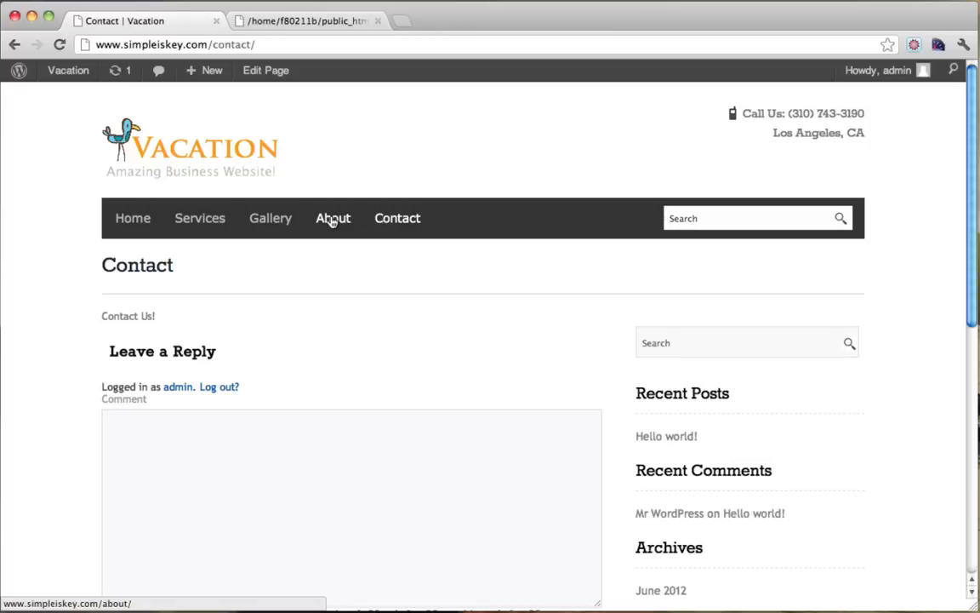
left_click(333, 219)
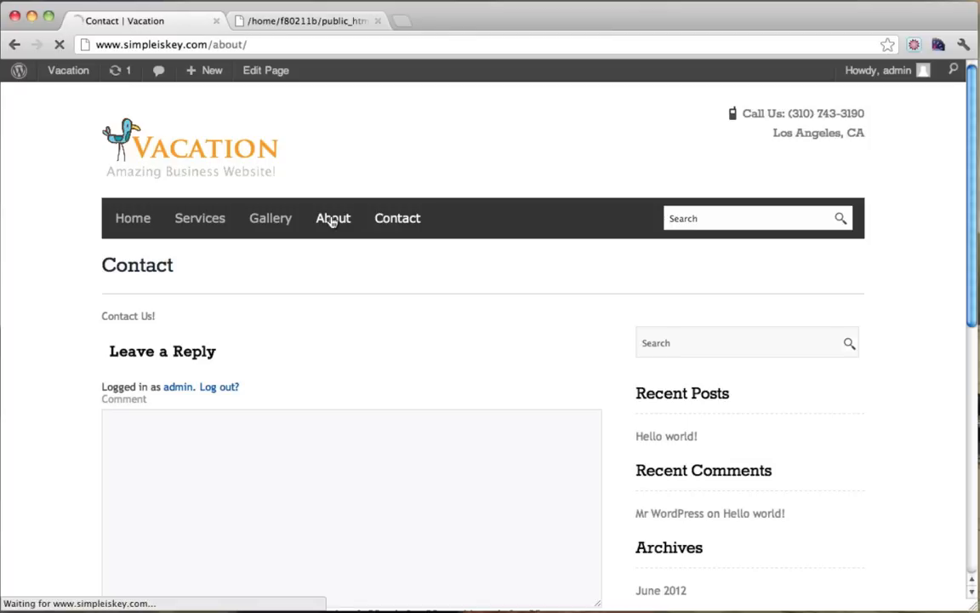
left_click(264, 72)
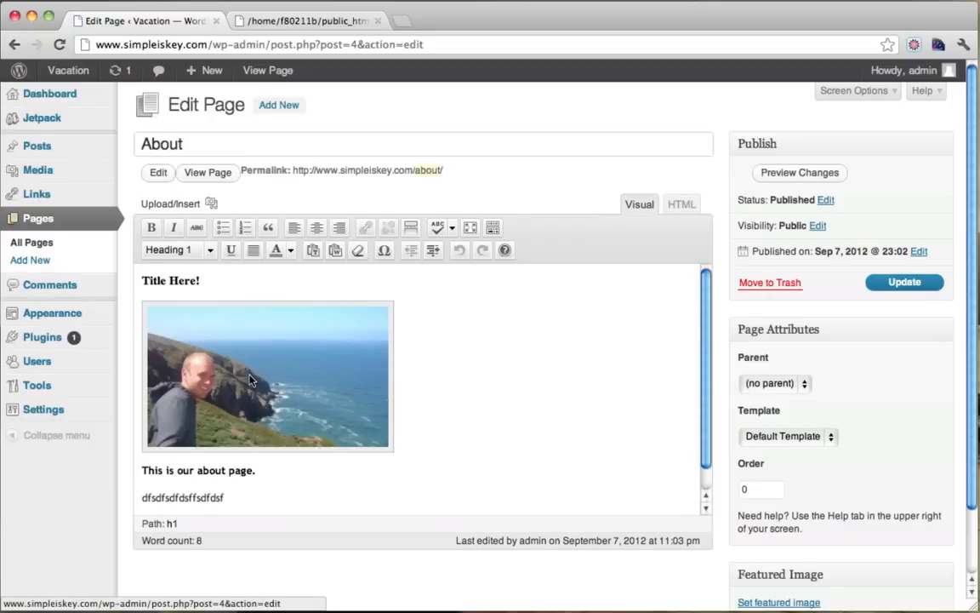
Delete all the existing text and photo from the About page body
left_click(251, 381)
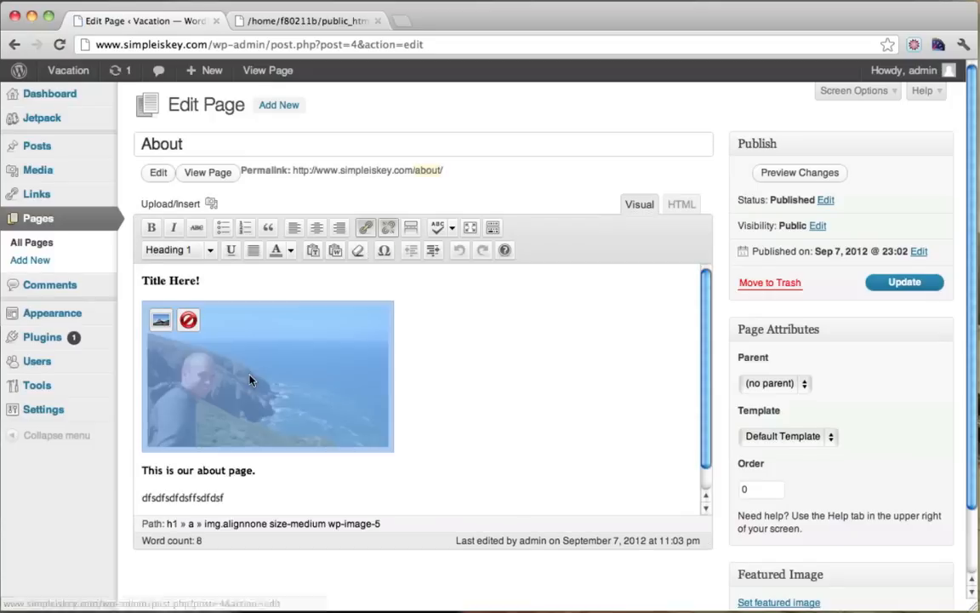
left_click(430, 471)
scroll(347, 487, "down", 1)
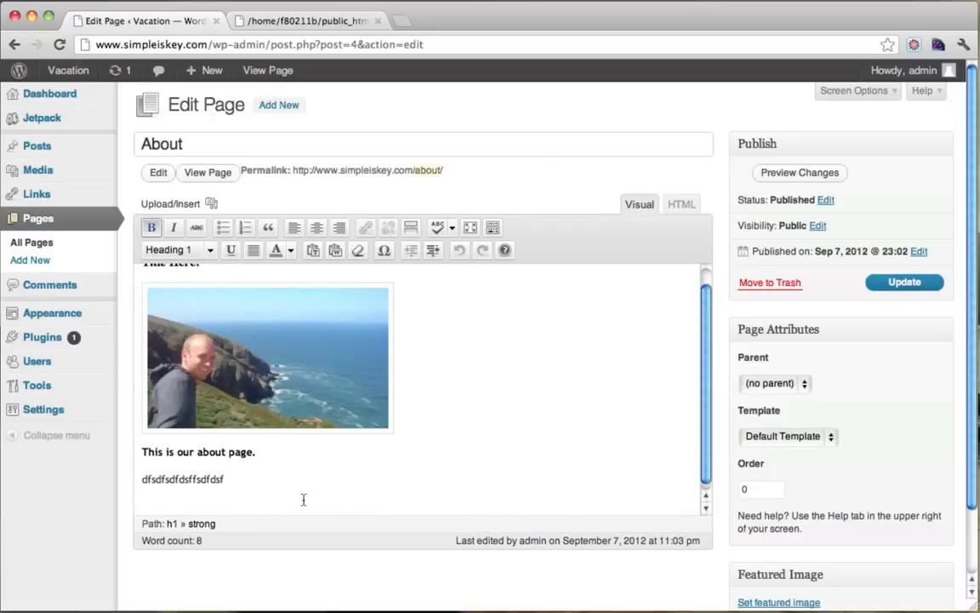
left_click_drag(283, 493, 89, 224)
key("BackSpace")
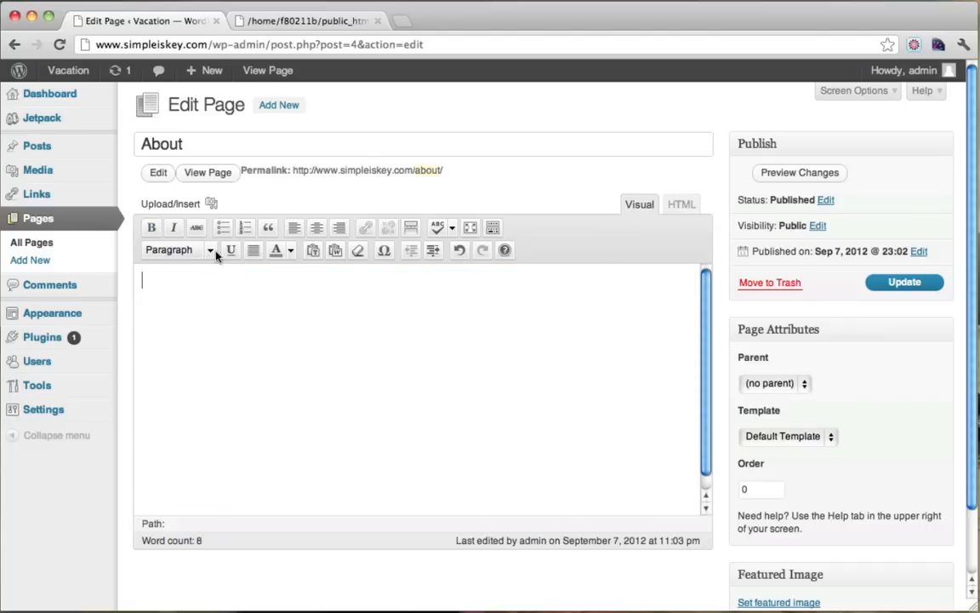
Upload beach_chair.png from the computer and insert it into the About page
left_click(210, 205)
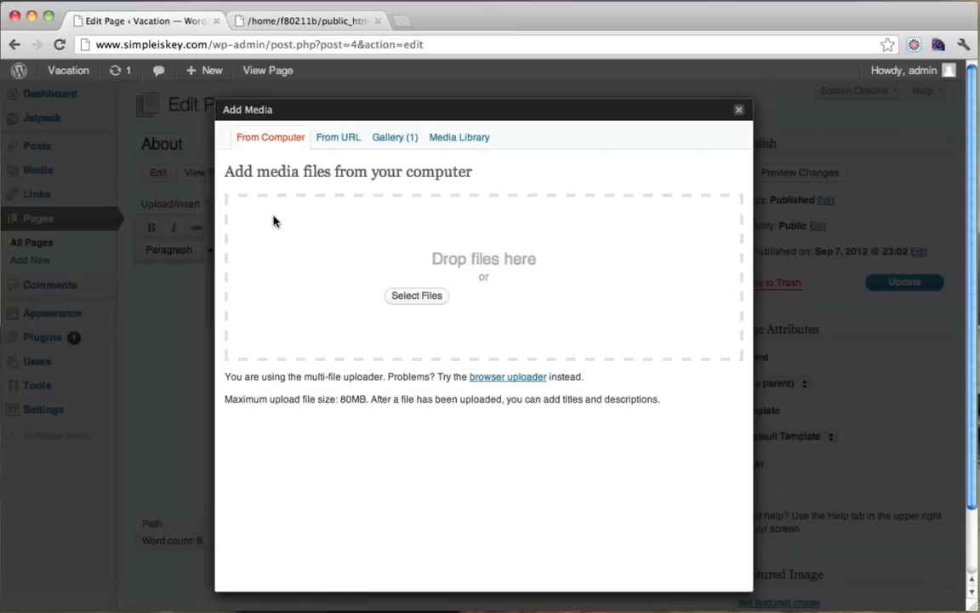
left_click(409, 298)
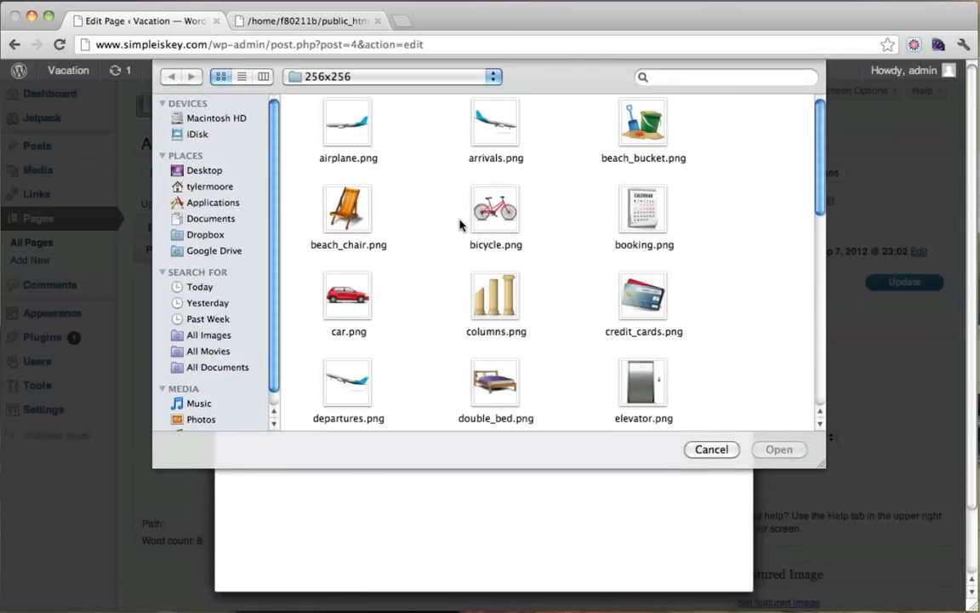
left_click(313, 186)
left_click(770, 450)
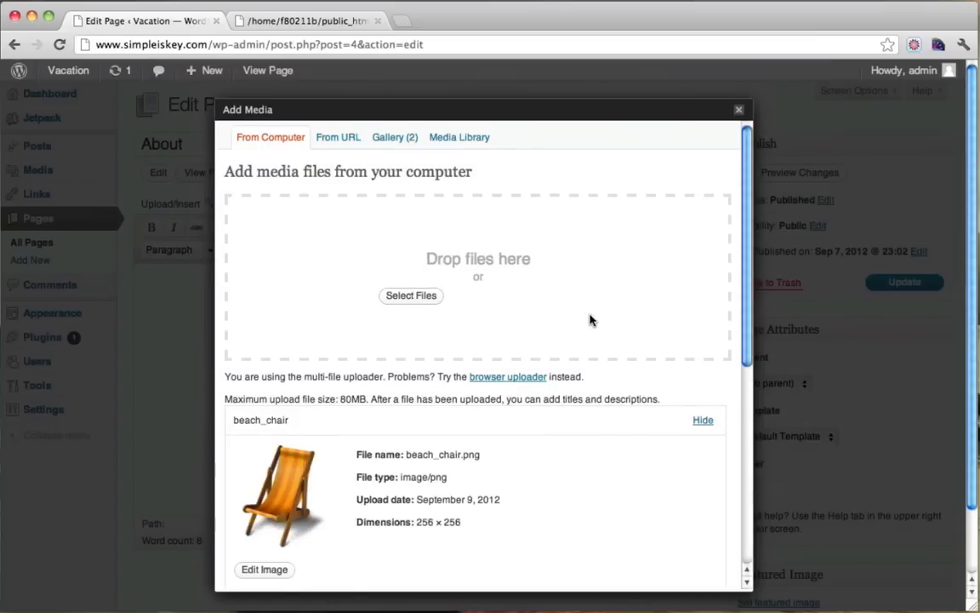
scroll(590, 319, "down", 10)
scroll(590, 318, "down", 3)
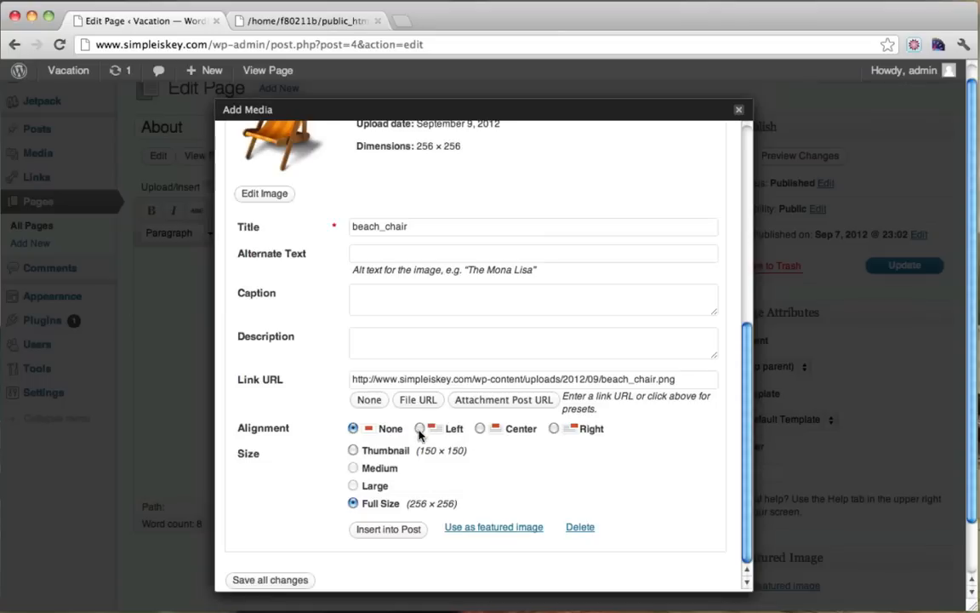
left_click(395, 532)
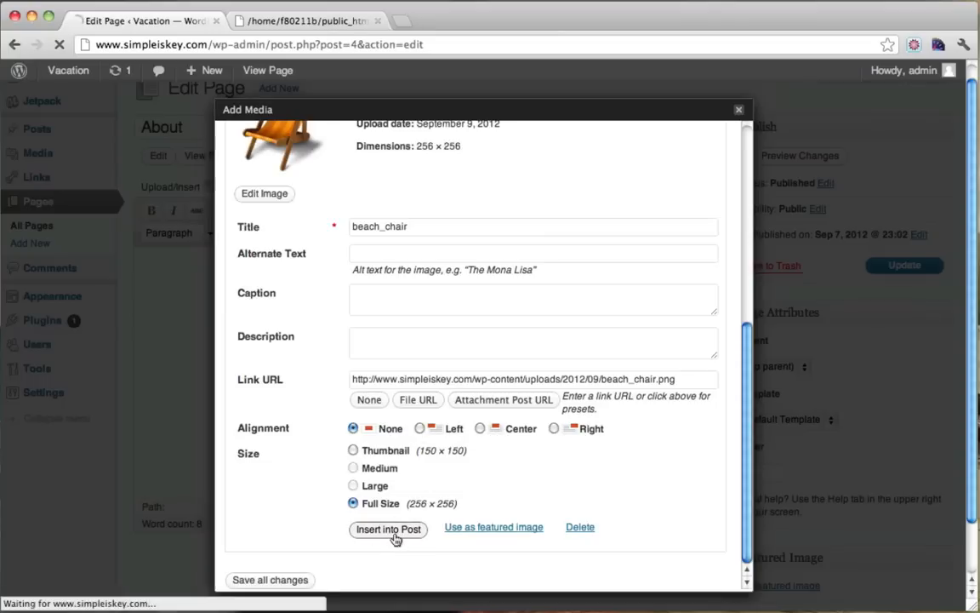
Remove the beach chair image from the About page again
scroll(503, 320, "down", 2)
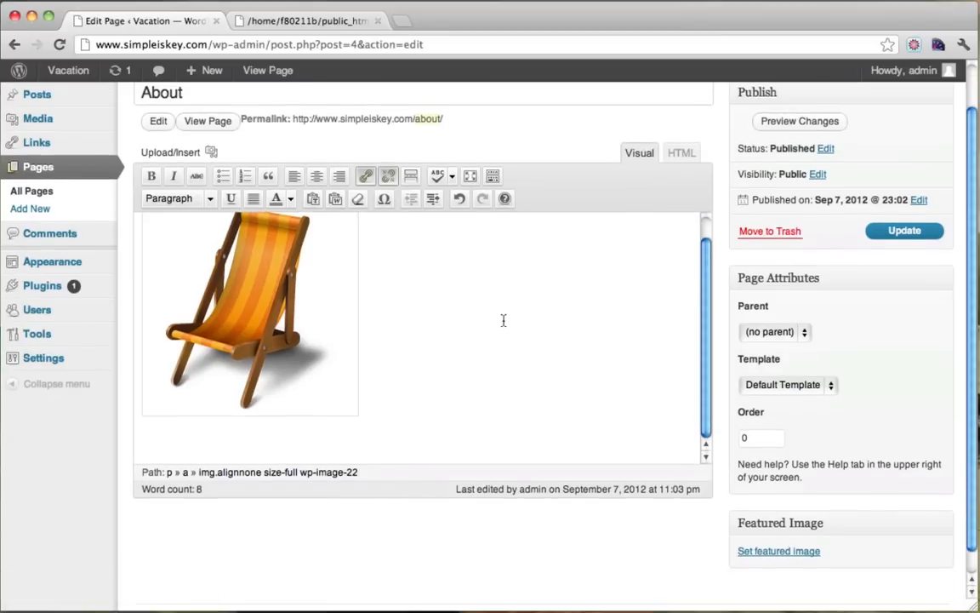
left_click_drag(431, 338, 140, 259)
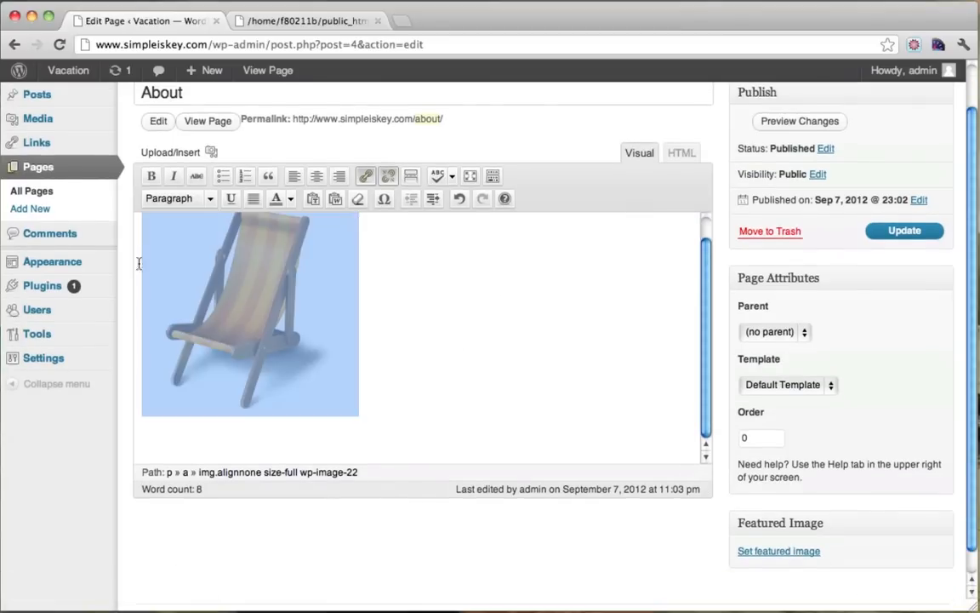
key("BackSpace")
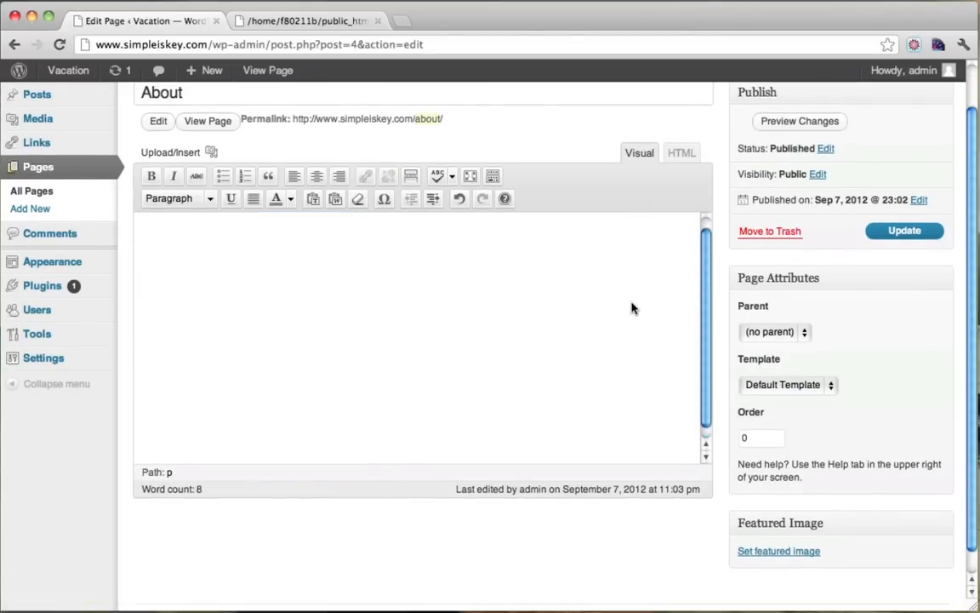
scroll(632, 306, "up", 1)
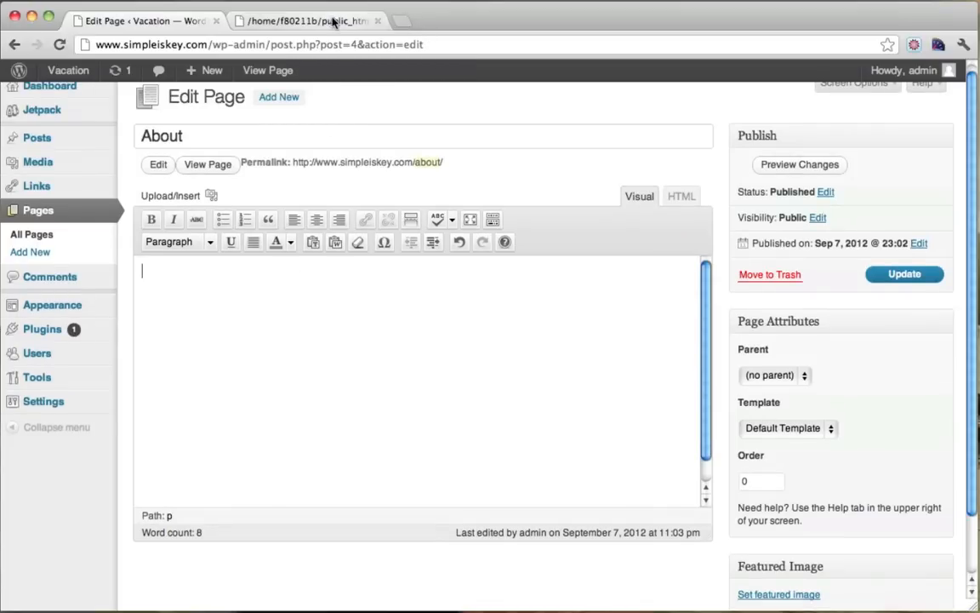
left_click(296, 21)
left_click(288, 44)
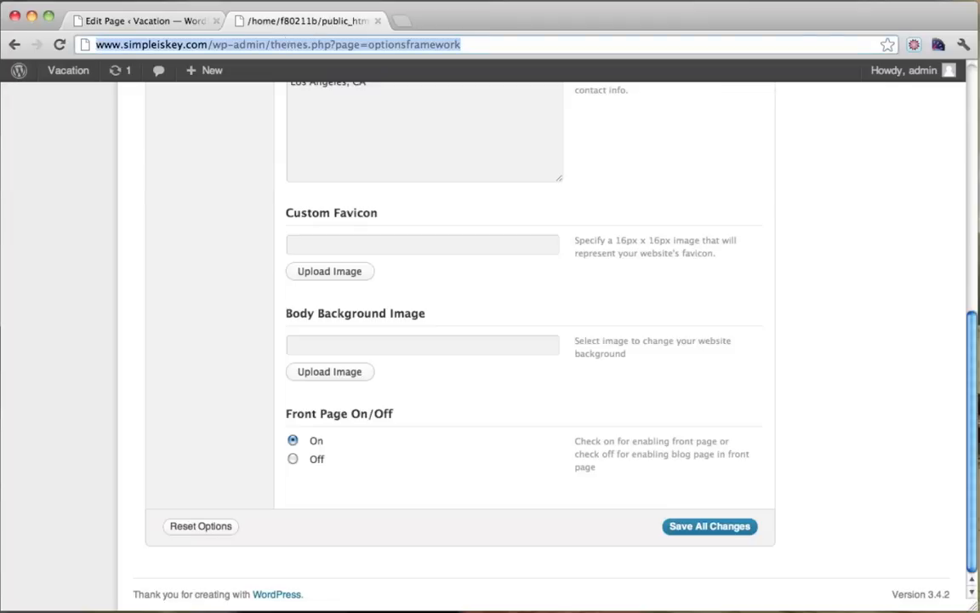
type("www.youtube.com")
key("Return")
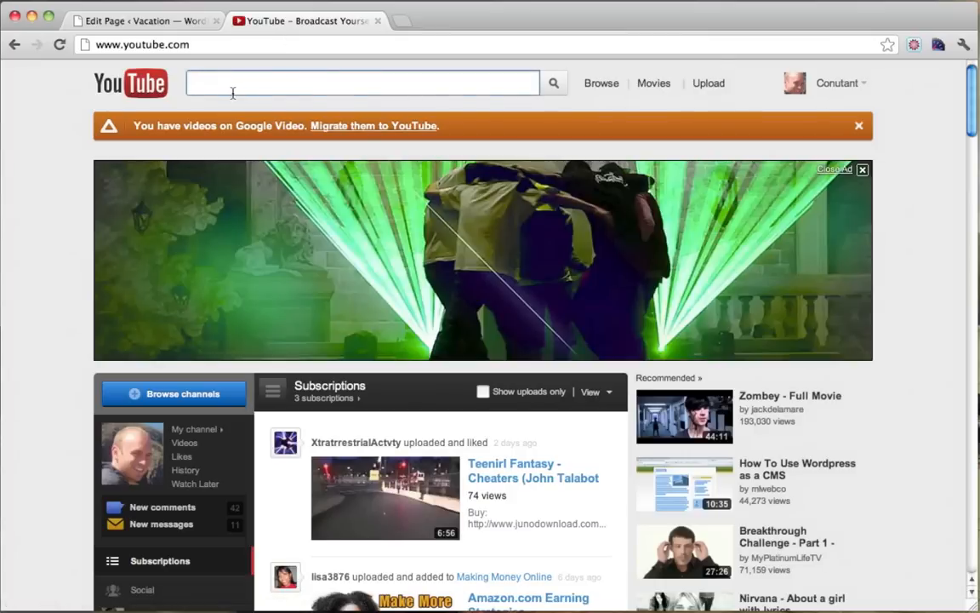
left_click(267, 96)
Search YouTube for 'jolly beach st john' and open the 'Jolly Beach St John, Antigua in full HD' video, pausing the ad
type("jolly")
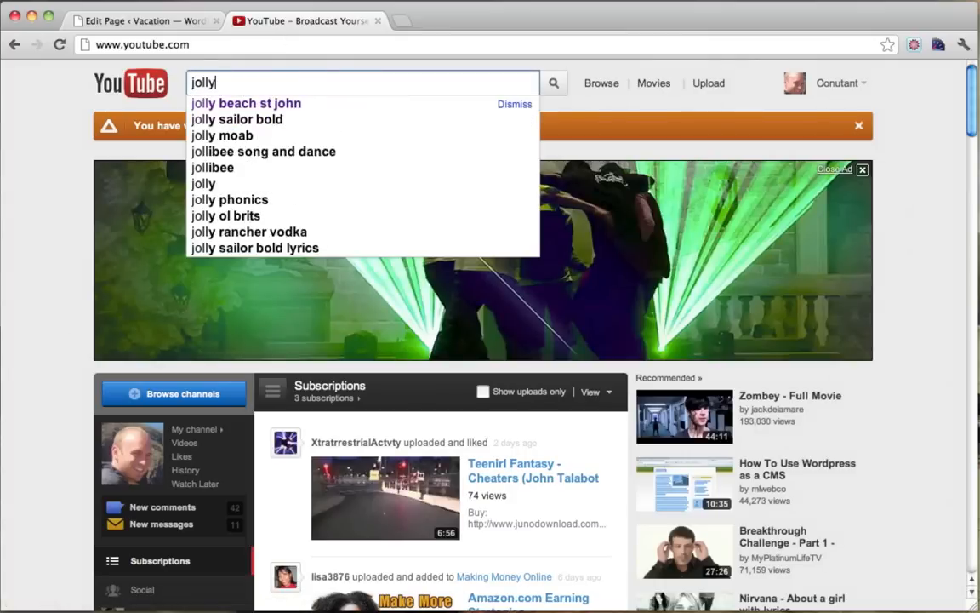
key("Down")
key("Down")
key("Down")
key("Up")
key("Up")
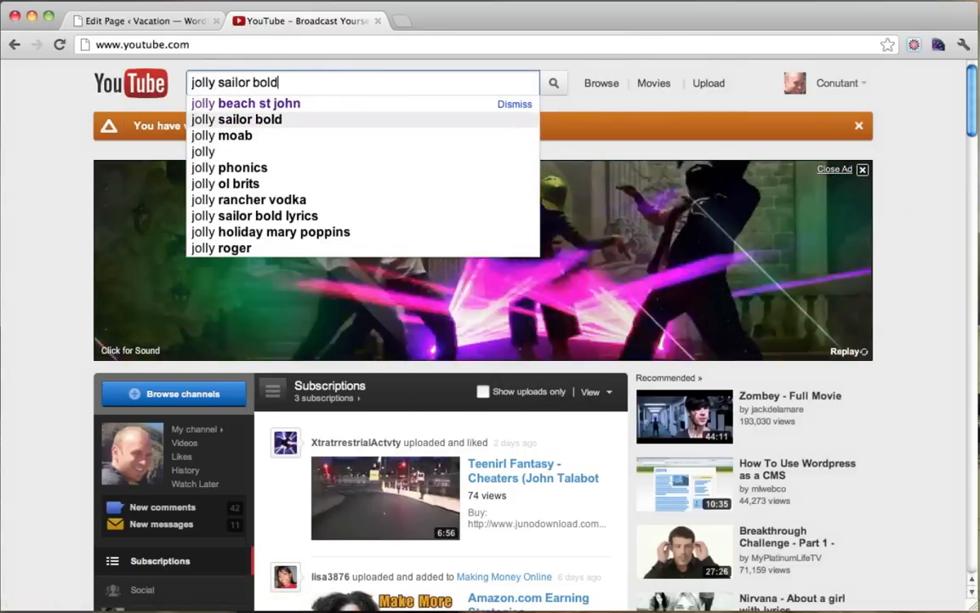
key("Return")
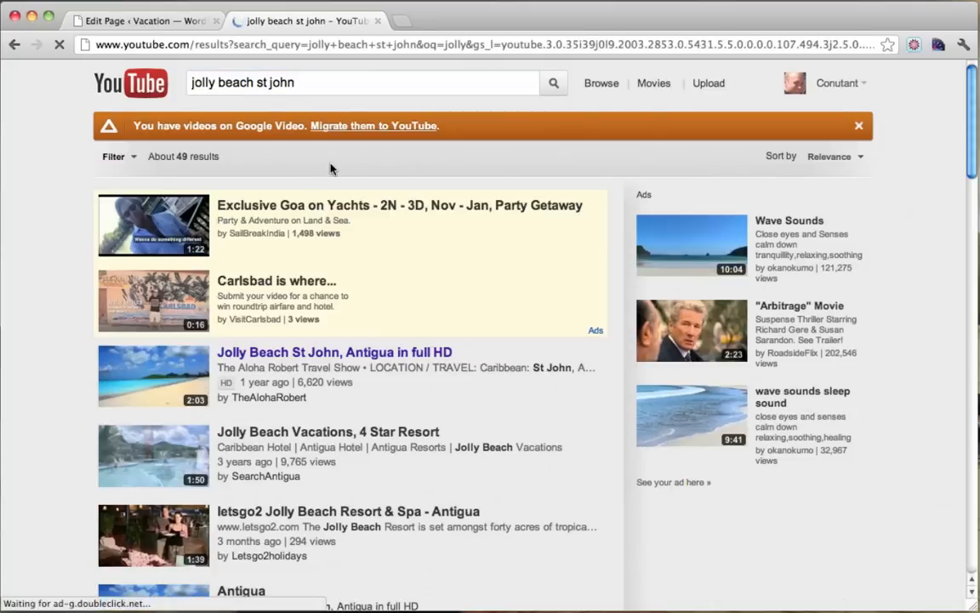
scroll(457, 257, "down", 1)
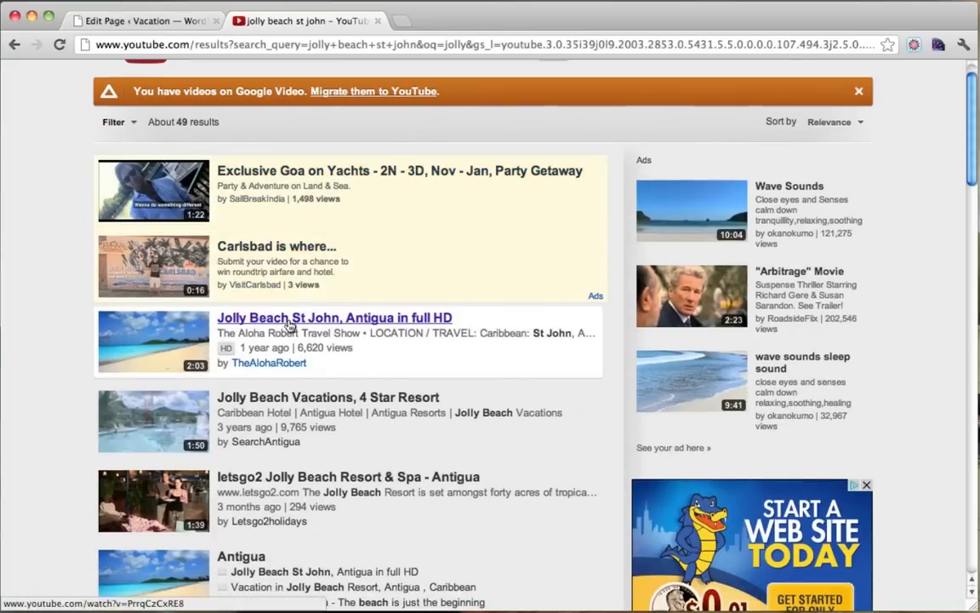
left_click(290, 324)
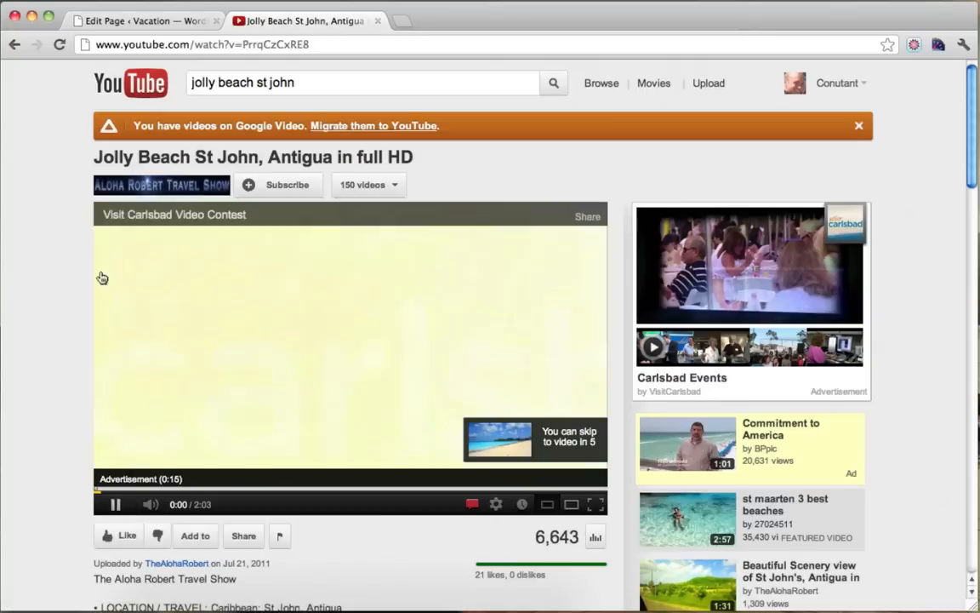
left_click(115, 504)
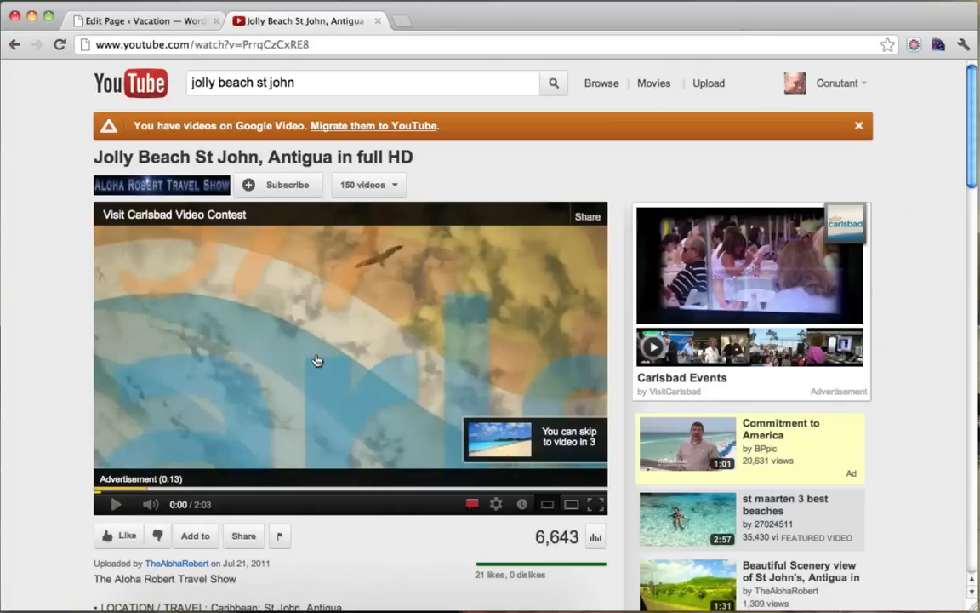
left_click(326, 45)
left_click_drag(334, 46, 86, 56)
right_click(174, 48)
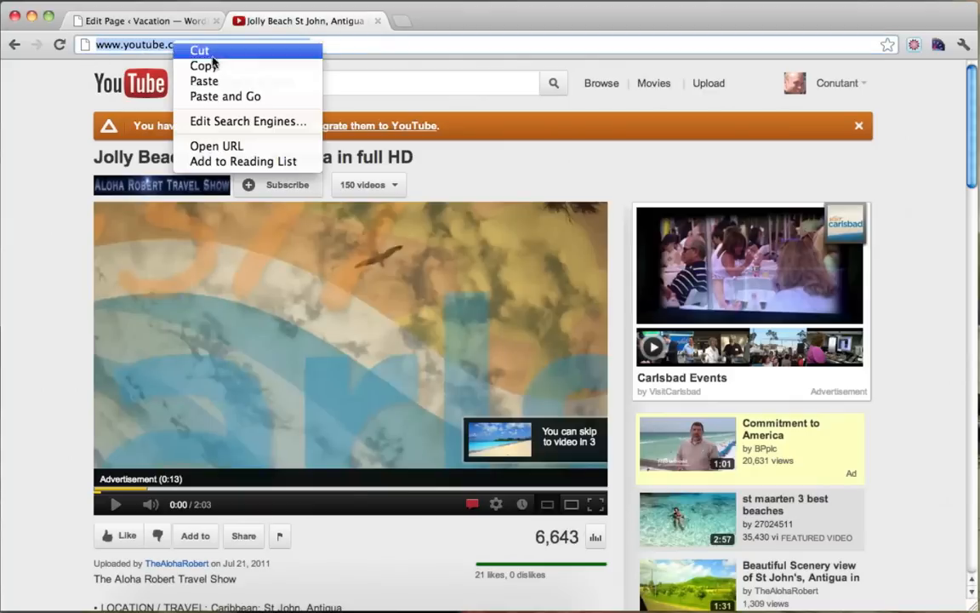
left_click(216, 65)
left_click(169, 22)
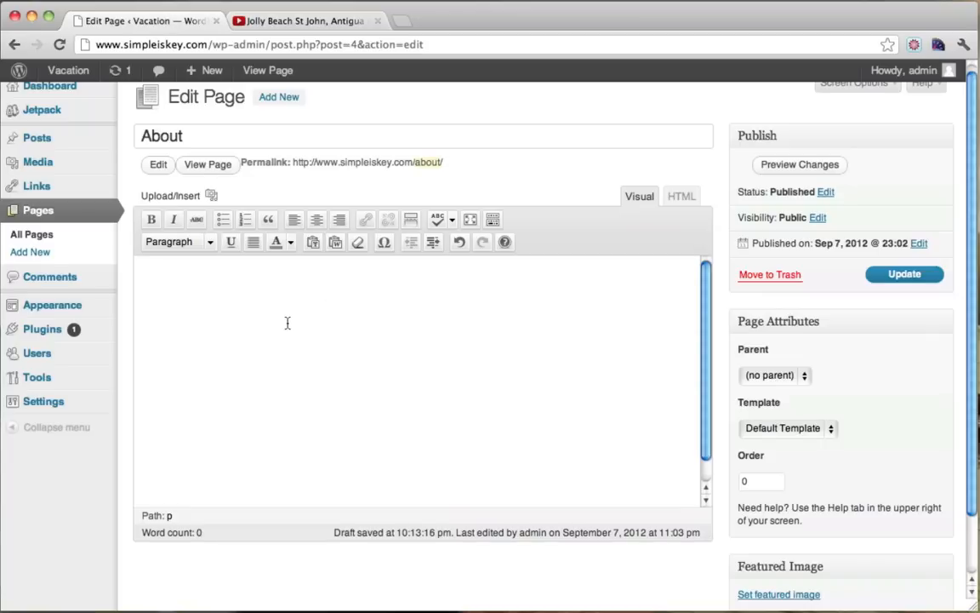
key("super+v")
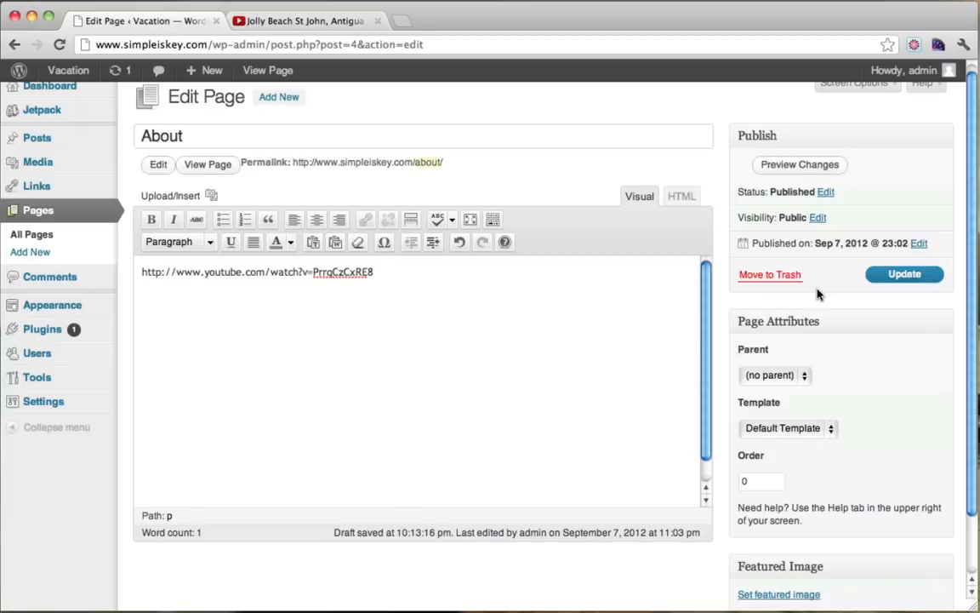
left_click(897, 284)
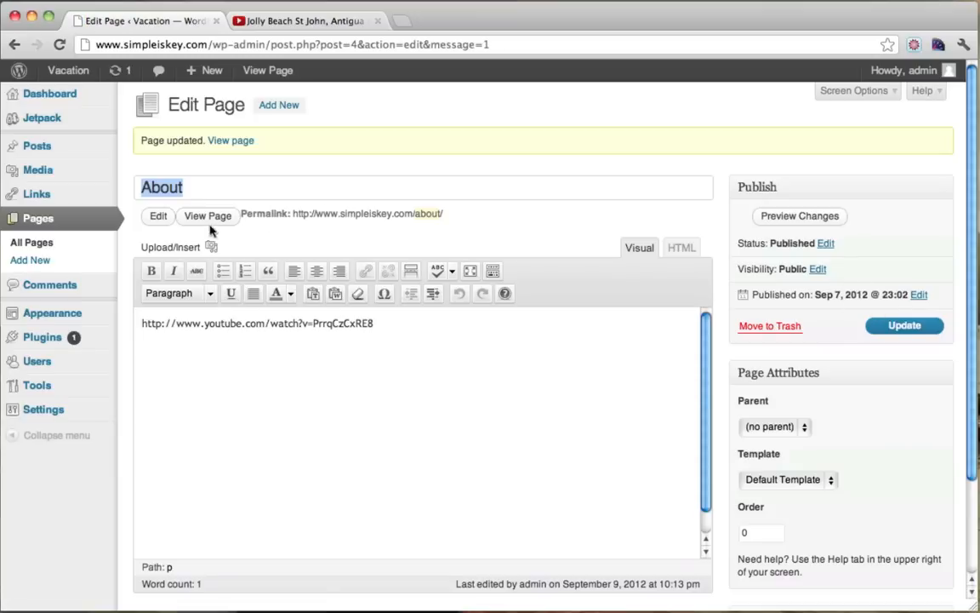
View the live About page, play and pause the embedded Jolly Beach video, then return to the editor
left_click(207, 217)
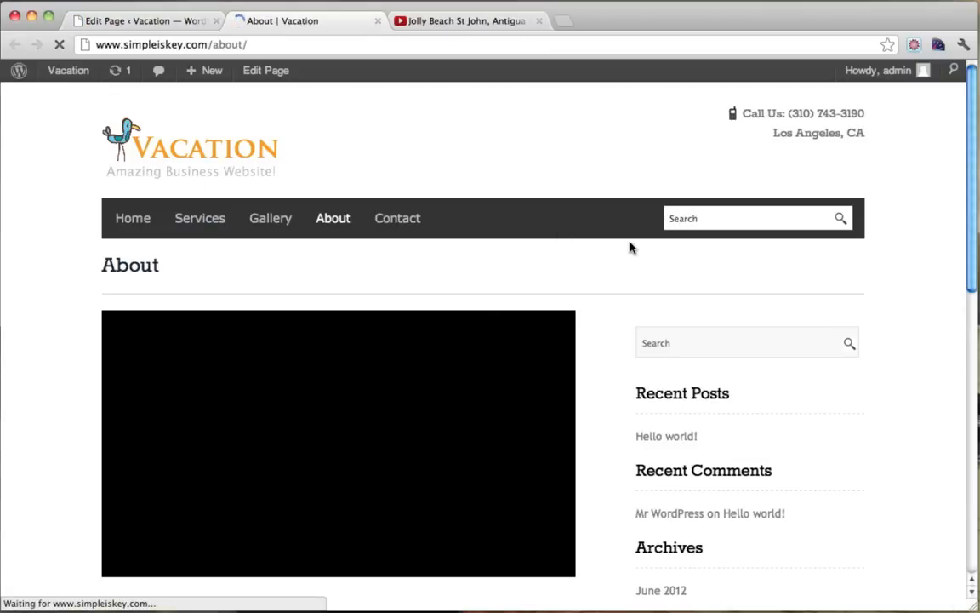
scroll(632, 251, "down", 3)
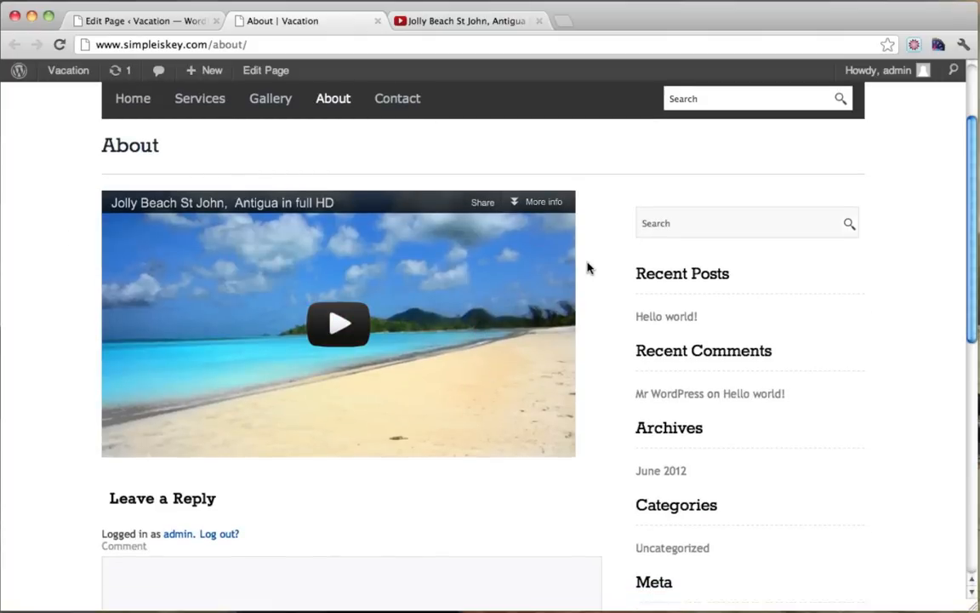
scroll(587, 268, "down", 2)
scroll(587, 268, "up", 4)
scroll(587, 268, "down", 2)
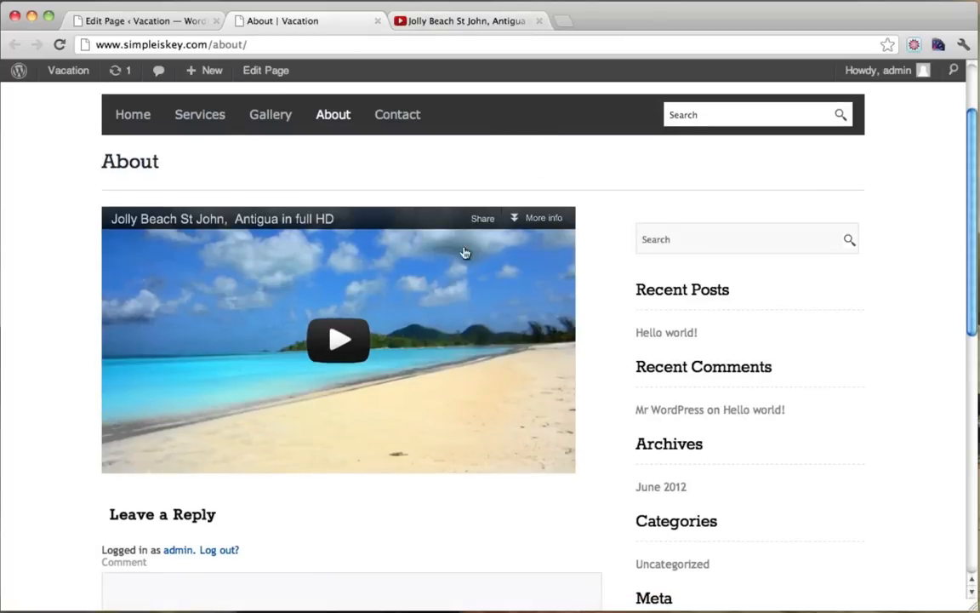
scroll(355, 254, "down", 2)
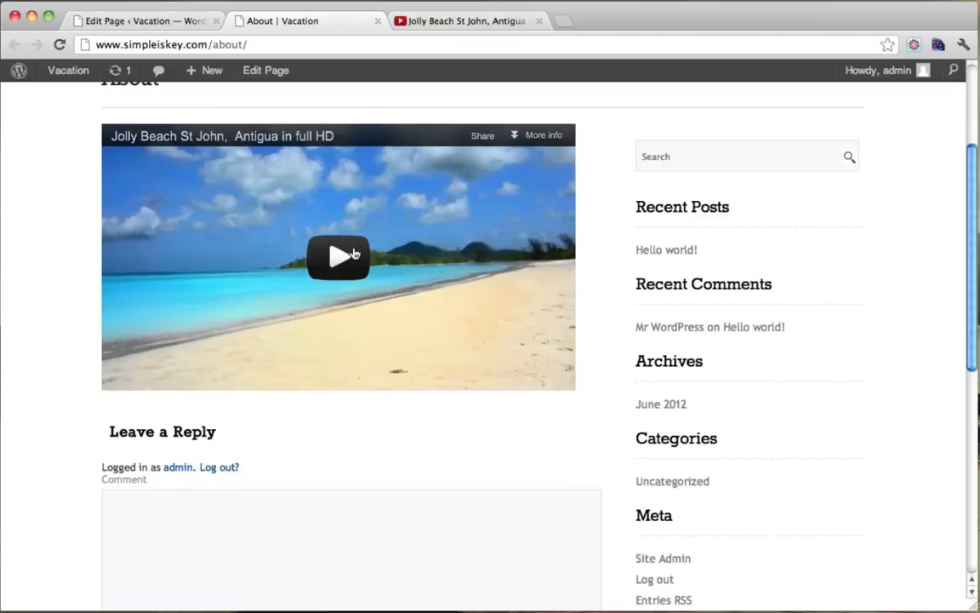
left_click(336, 260)
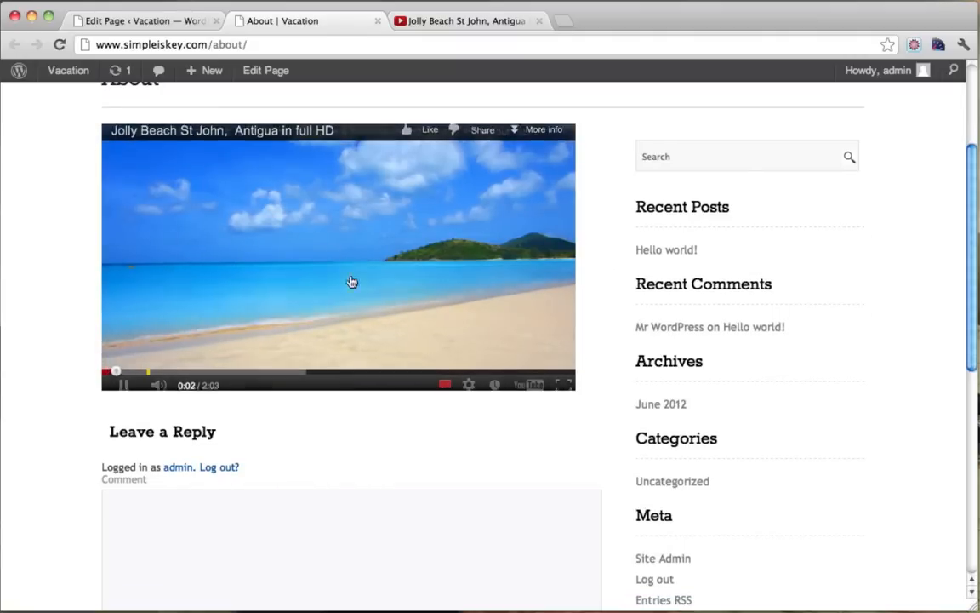
left_click(122, 381)
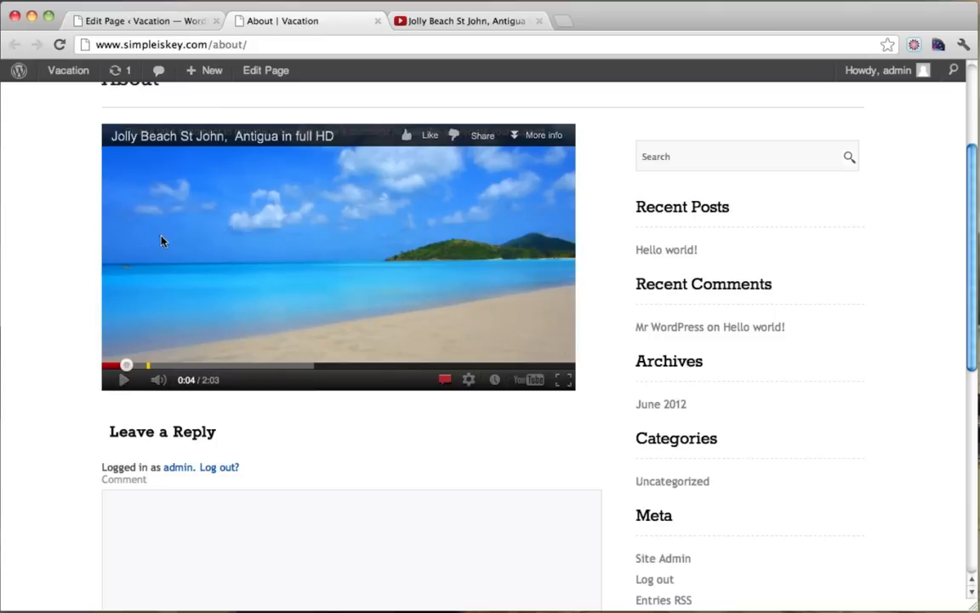
scroll(620, 303, "down", 1)
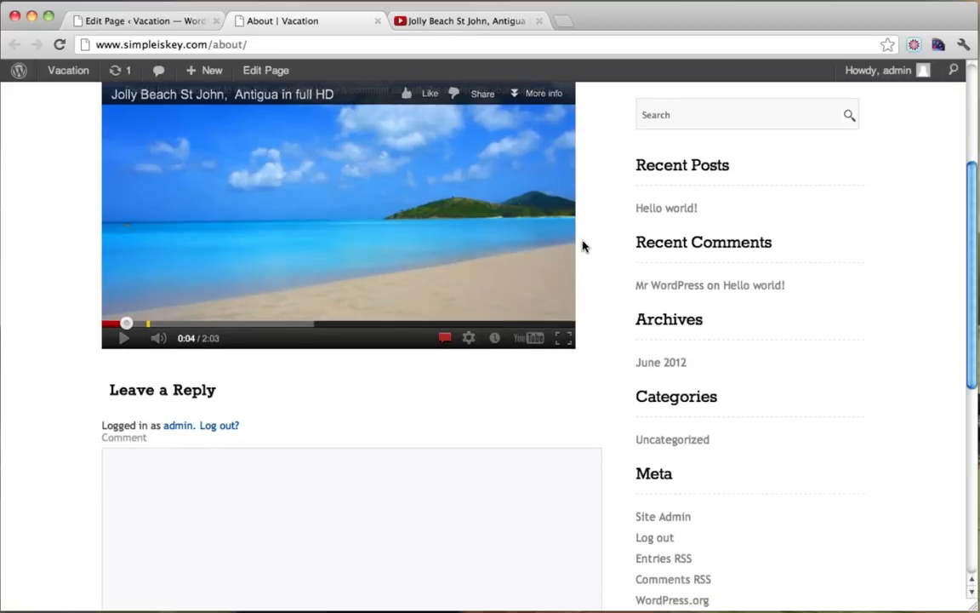
scroll(568, 440, "down", 1)
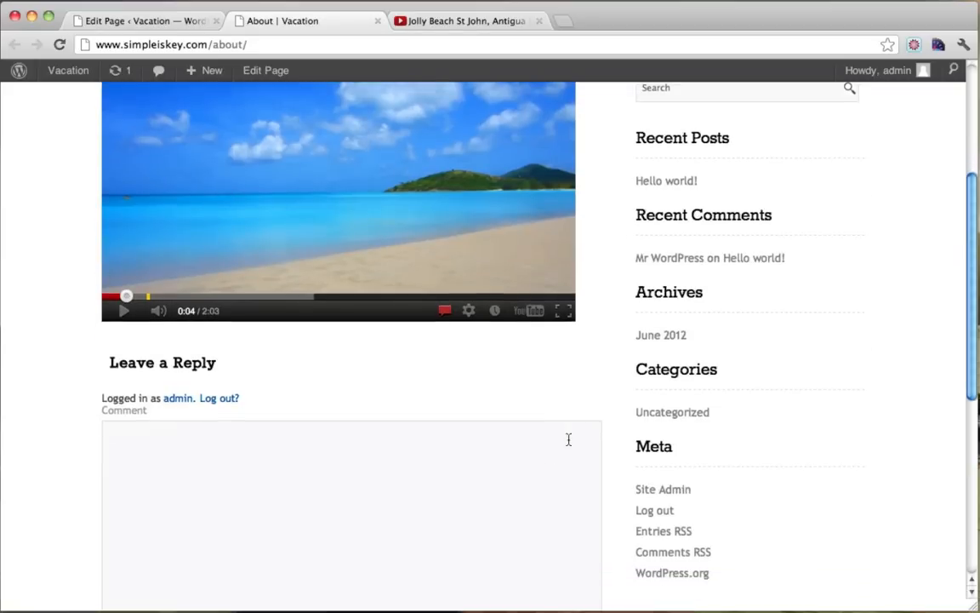
scroll(568, 440, "up", 4)
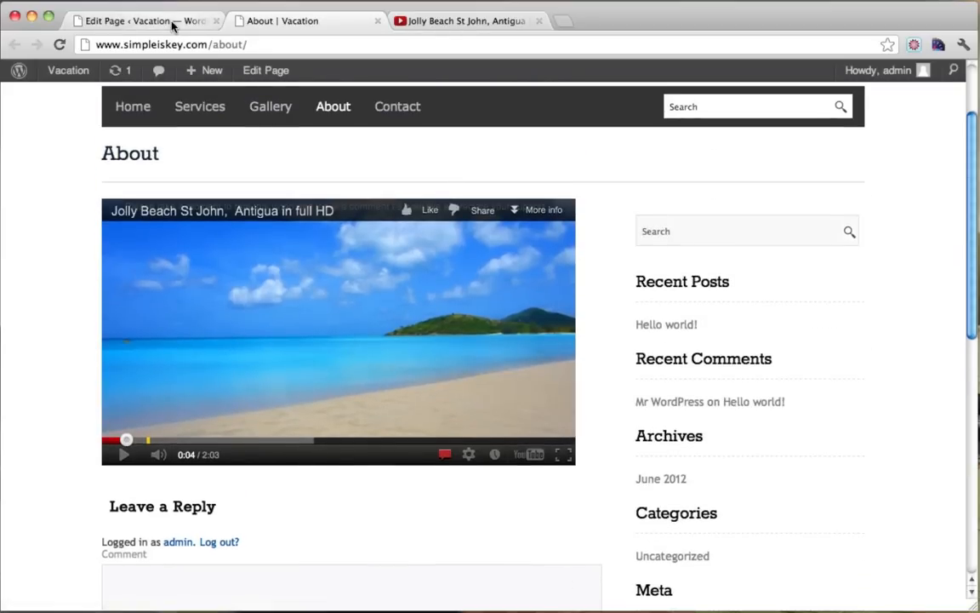
left_click(145, 21)
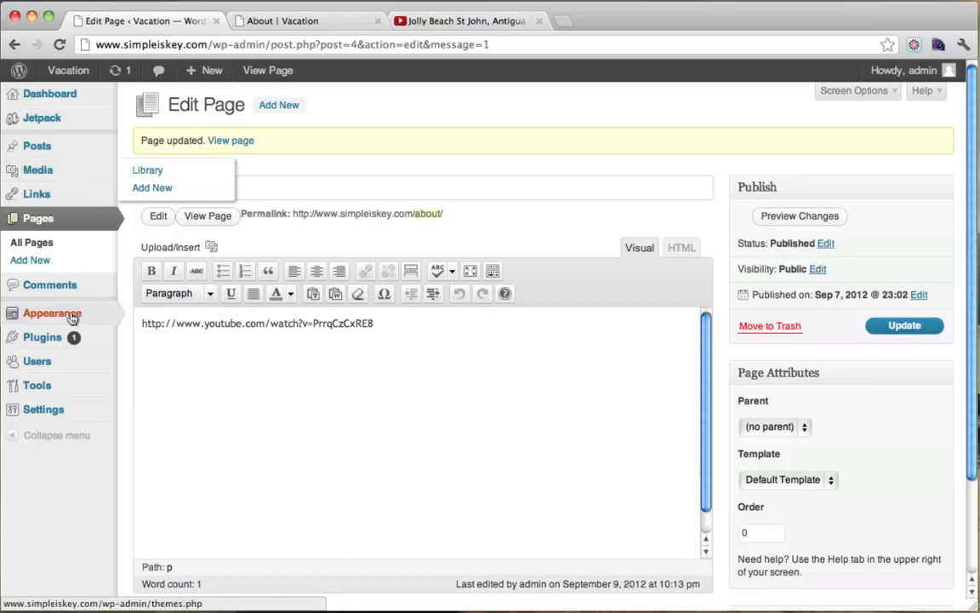
In Media Settings, set the maximum embed width to 630 and clear the 600 height
mouse_move(68, 412)
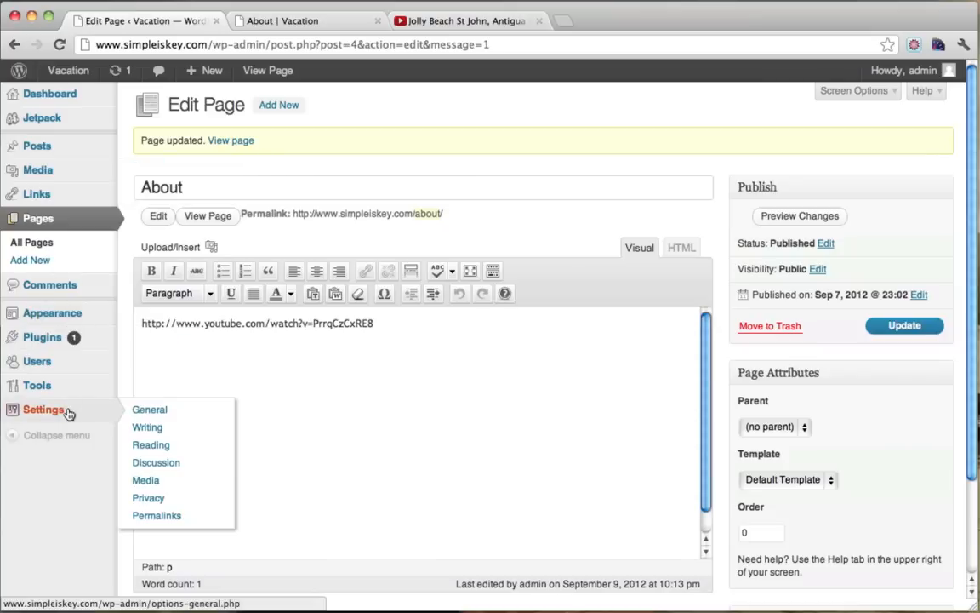
left_click(145, 480)
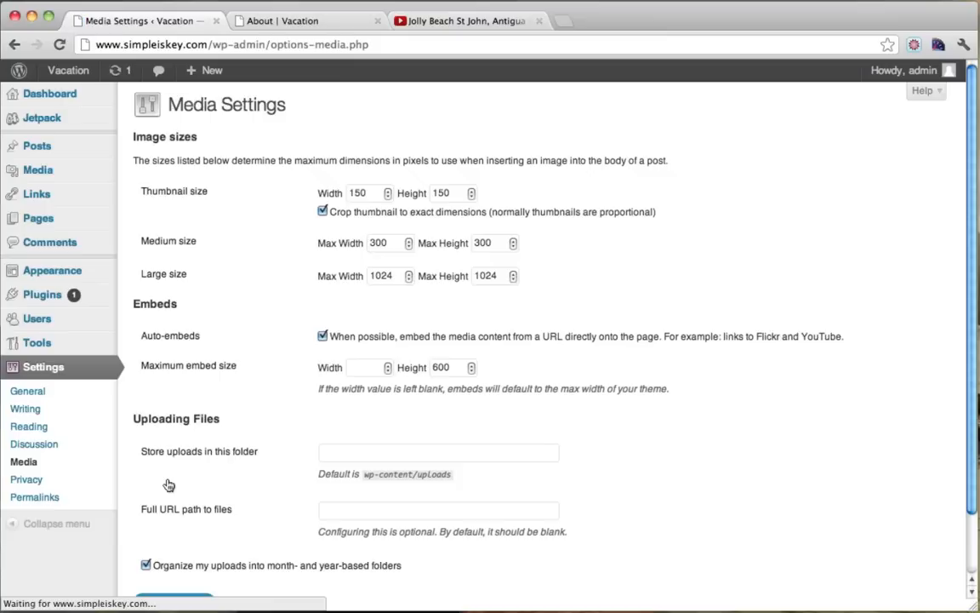
scroll(340, 302, "down", 2)
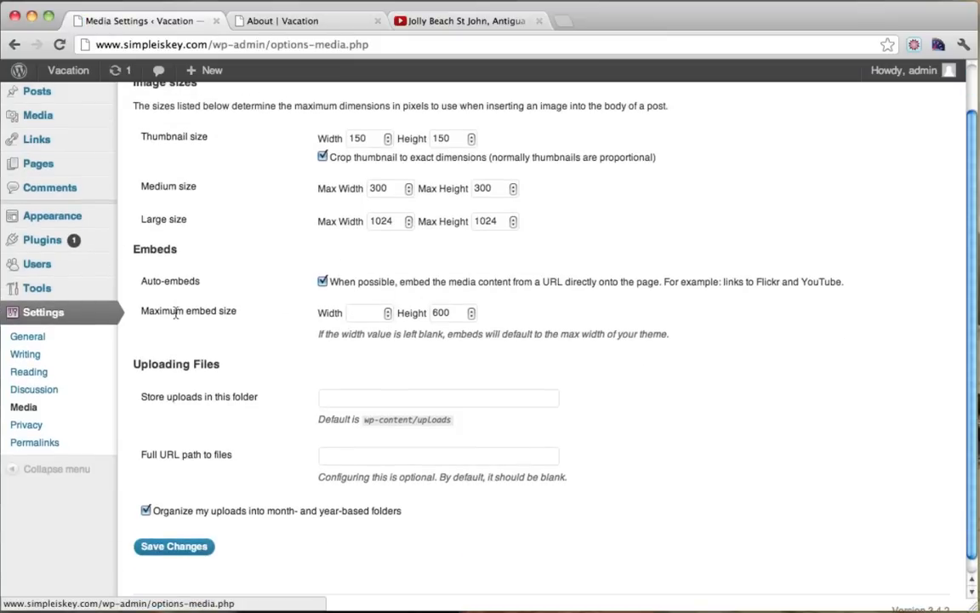
left_click_drag(184, 315, 220, 314)
left_click(220, 313)
left_click(364, 316)
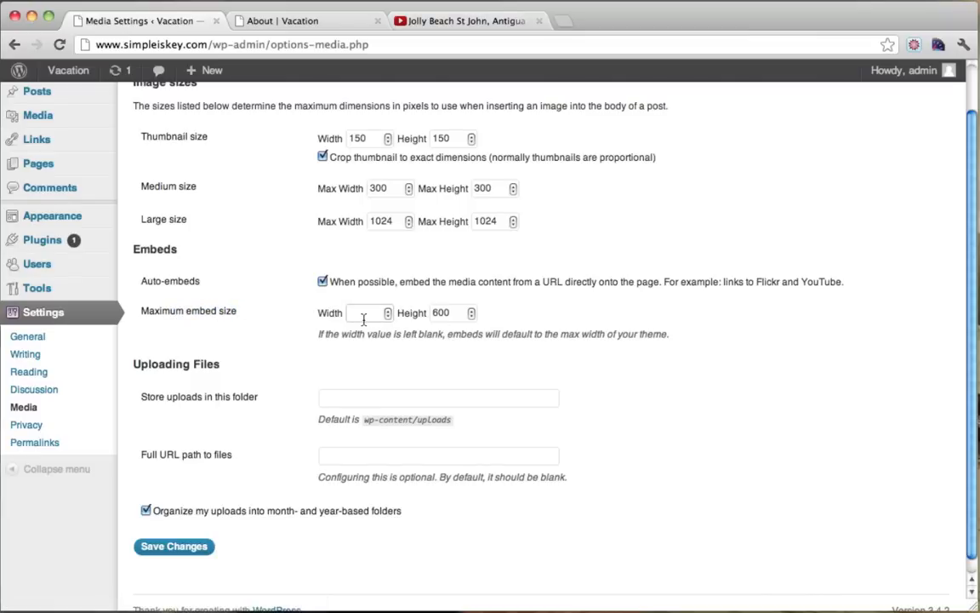
key("Tab")
key("BackSpace")
Check the video on the About page, then save the media settings
left_click(320, 24)
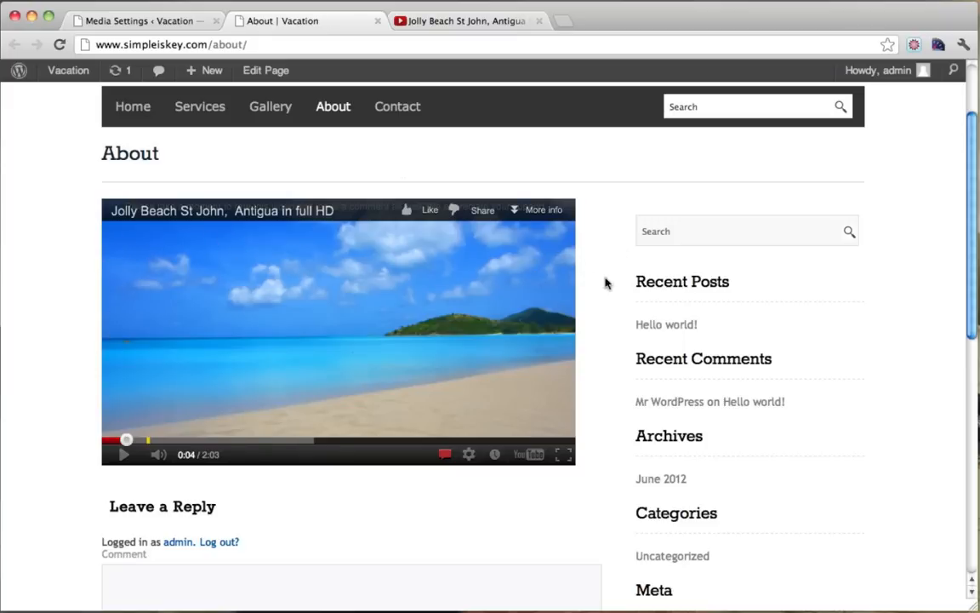
scroll(612, 282, "down", 4)
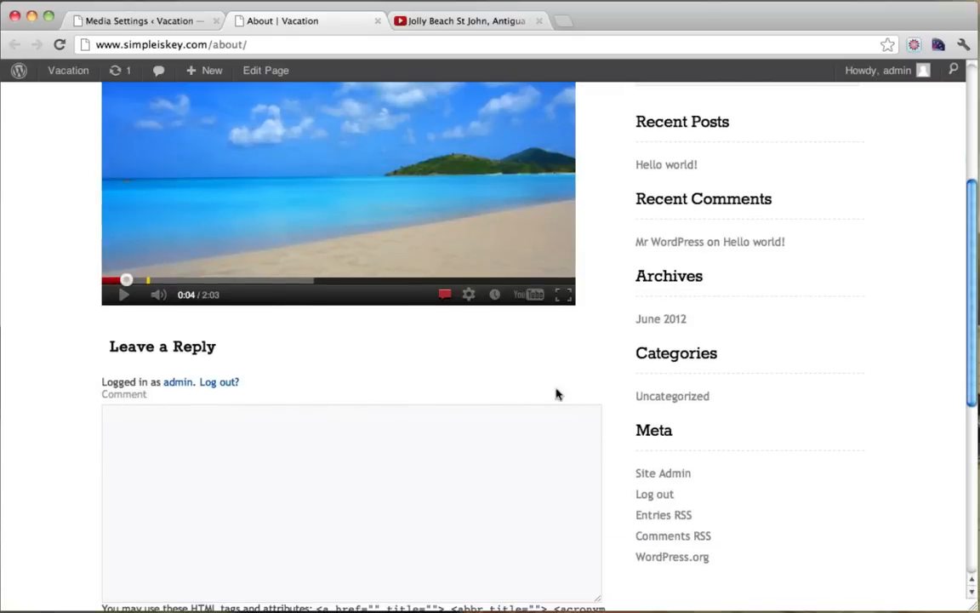
scroll(451, 185, "up", 4)
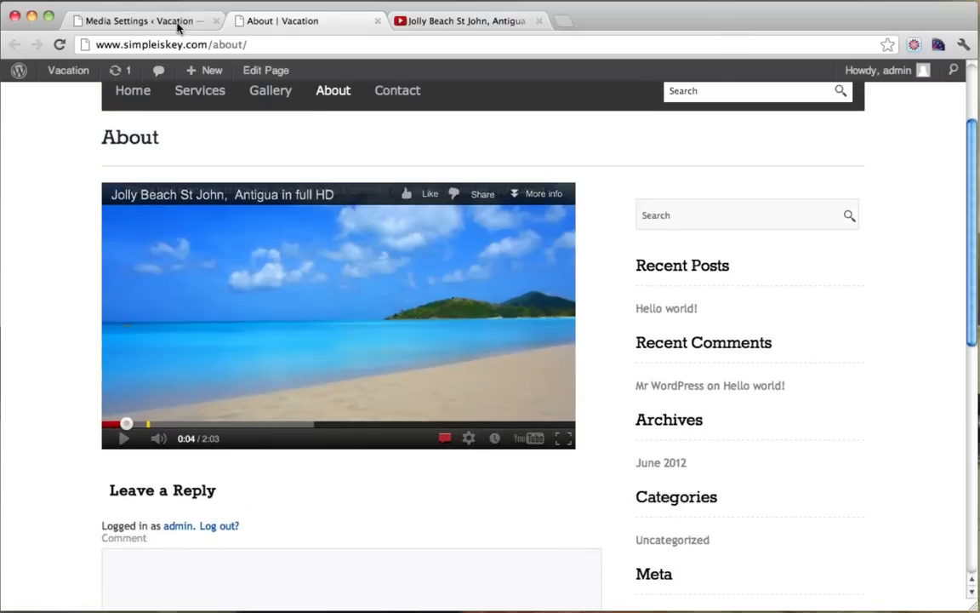
left_click(161, 23)
scroll(434, 322, "down", 1)
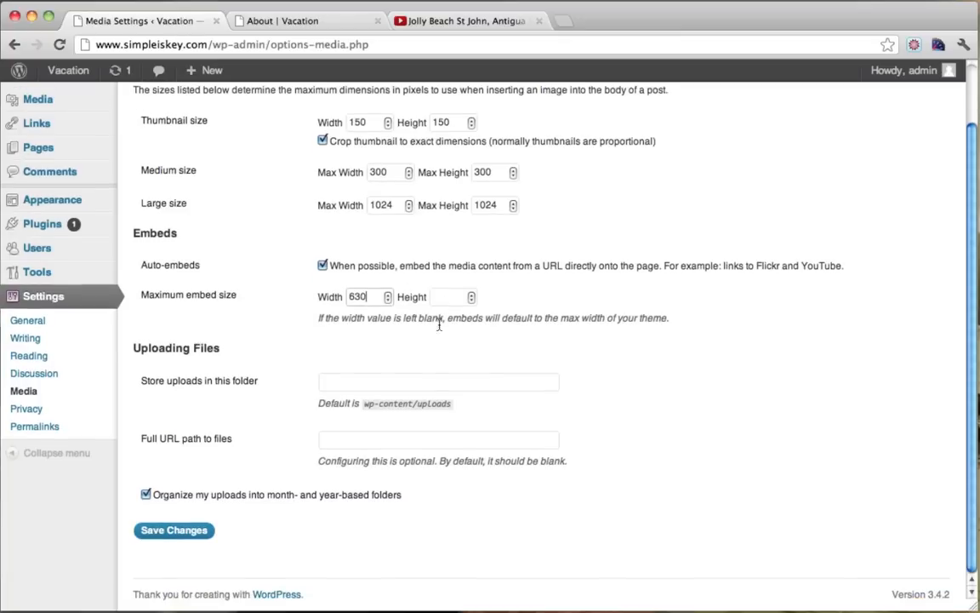
left_click(170, 530)
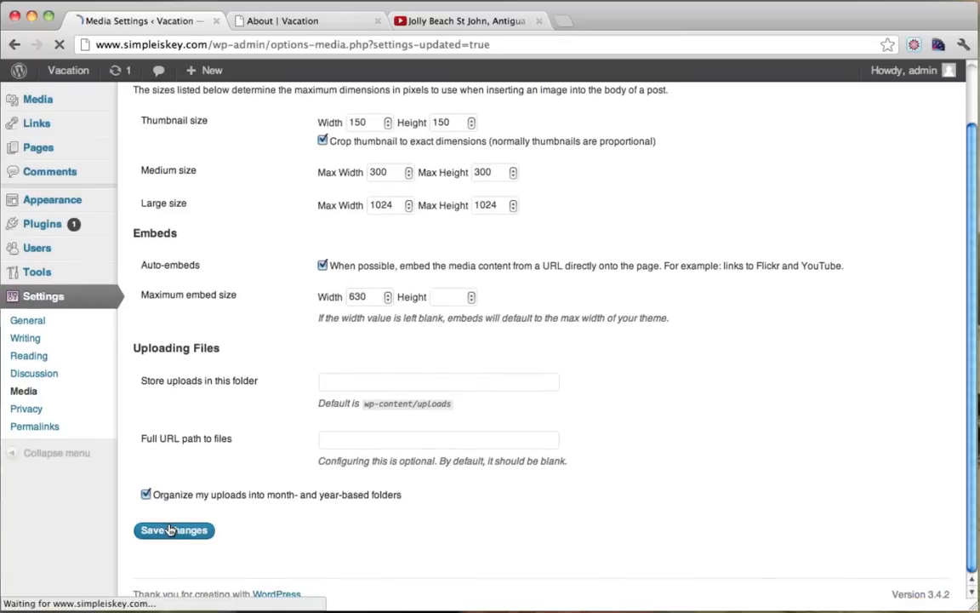
Reload the About page and play and pause the now larger beach video
left_click(295, 22)
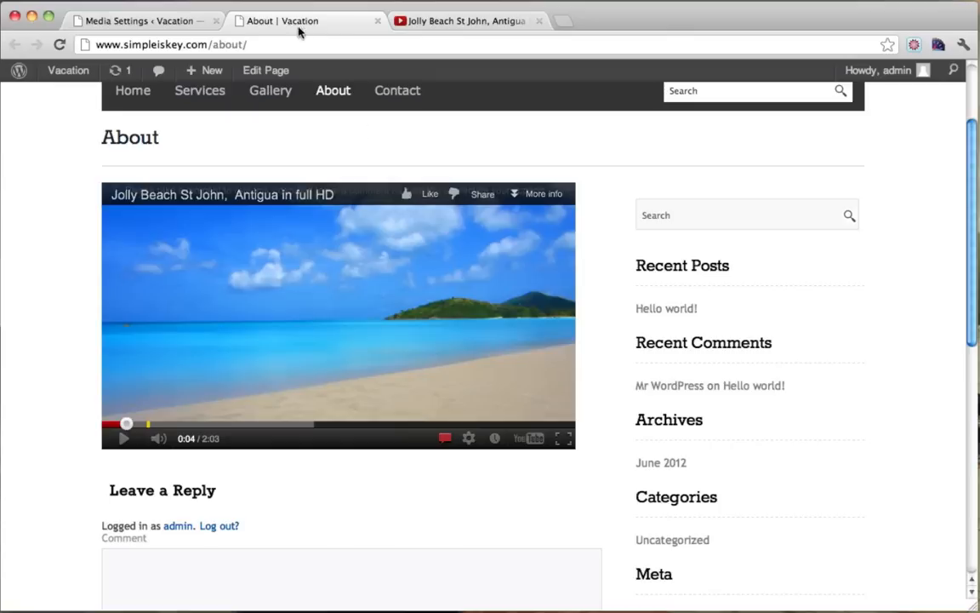
scroll(459, 264, "up", 3)
scroll(629, 334, "down", 3)
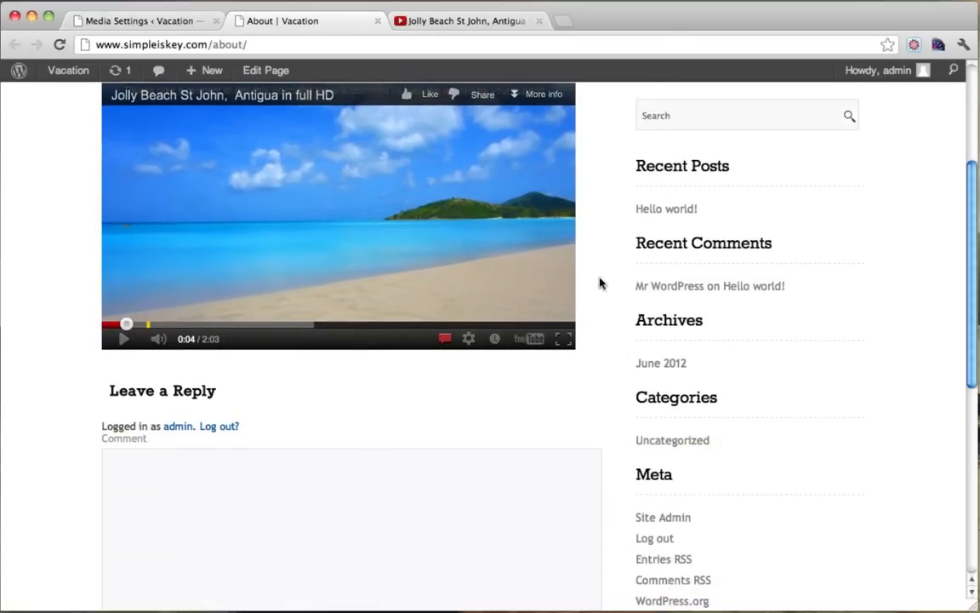
left_click(58, 46)
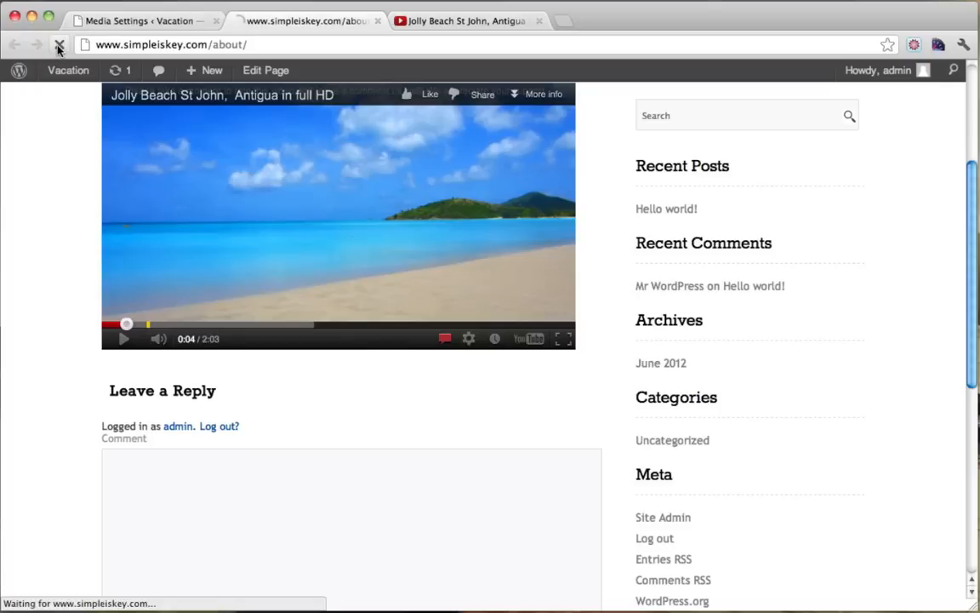
scroll(540, 231, "down", 5)
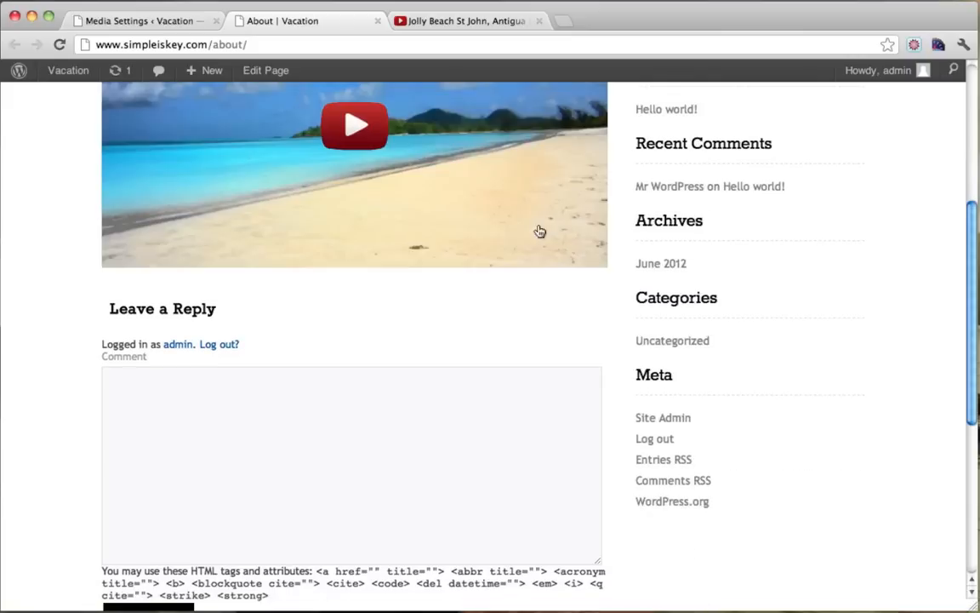
scroll(580, 257, "up", 1)
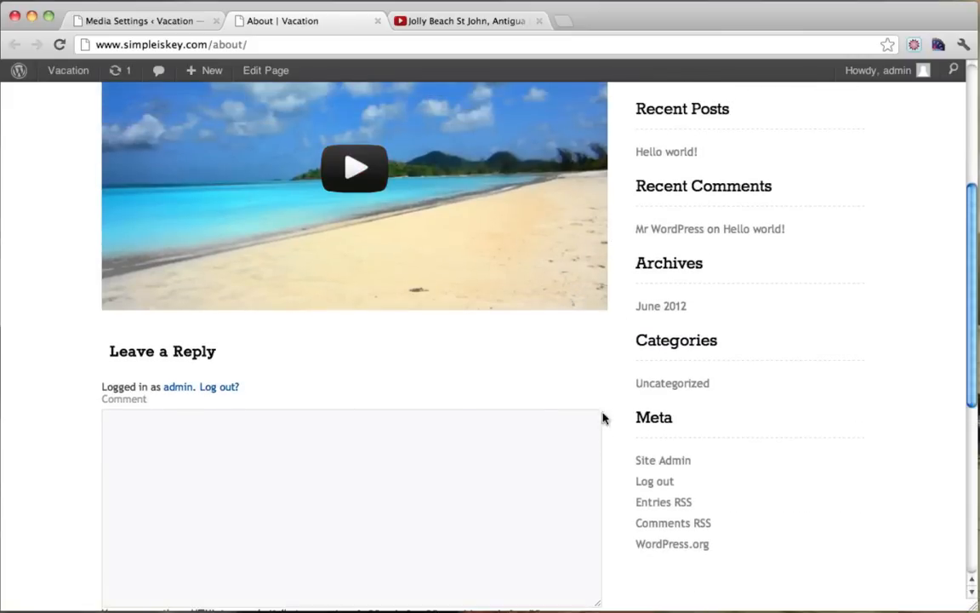
scroll(584, 345, "up", 3)
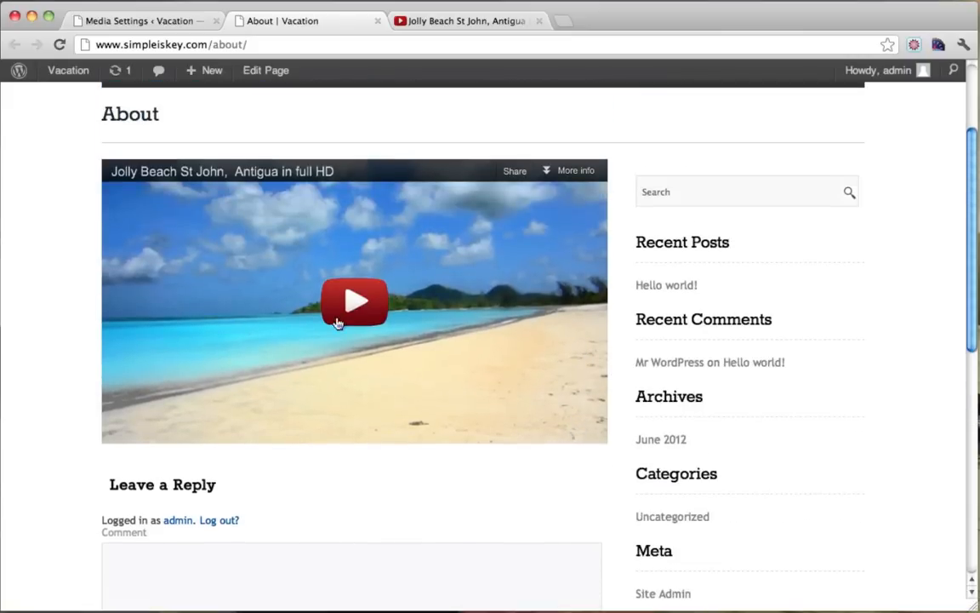
left_click(344, 313)
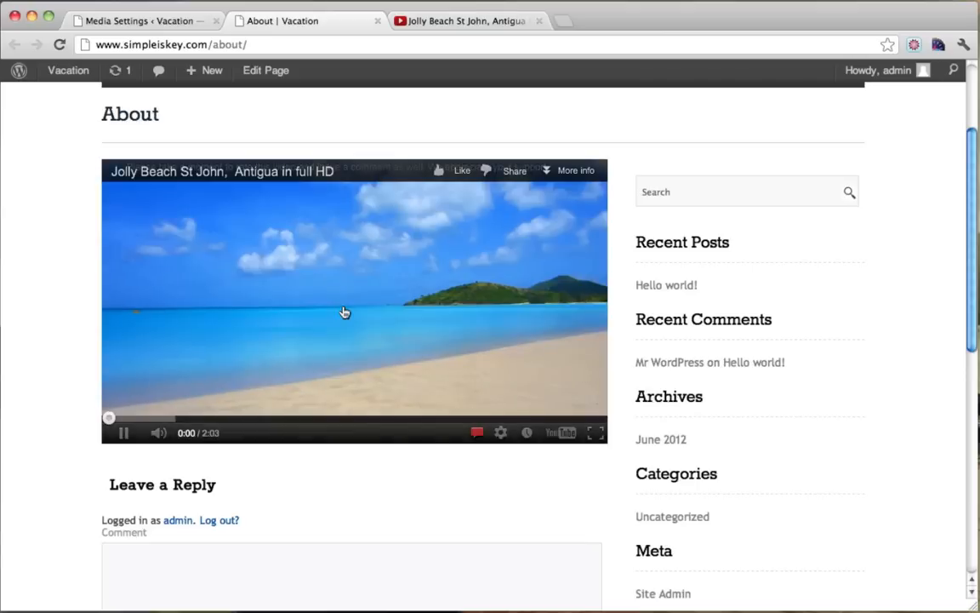
left_click(123, 432)
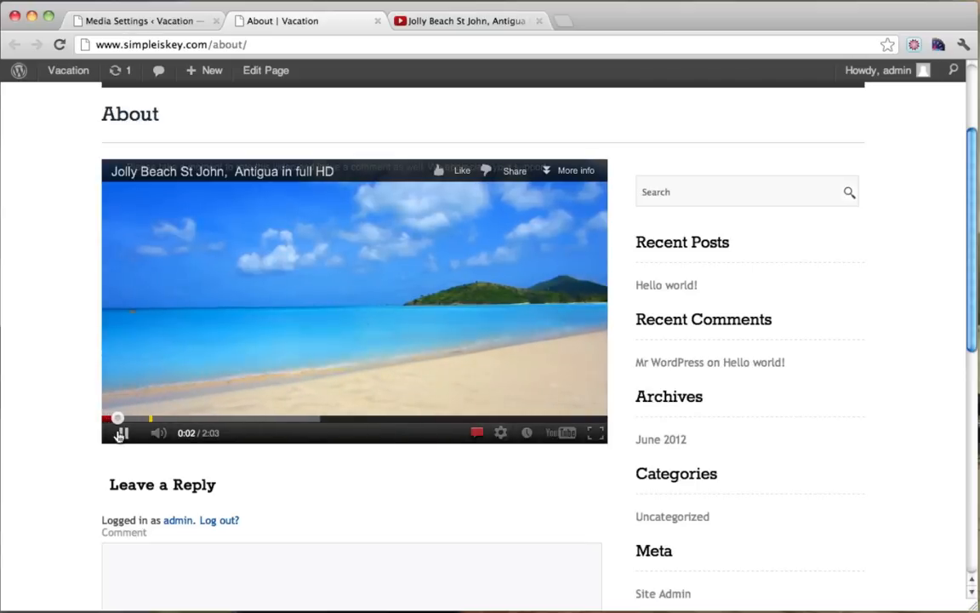
scroll(323, 391, "up", 3)
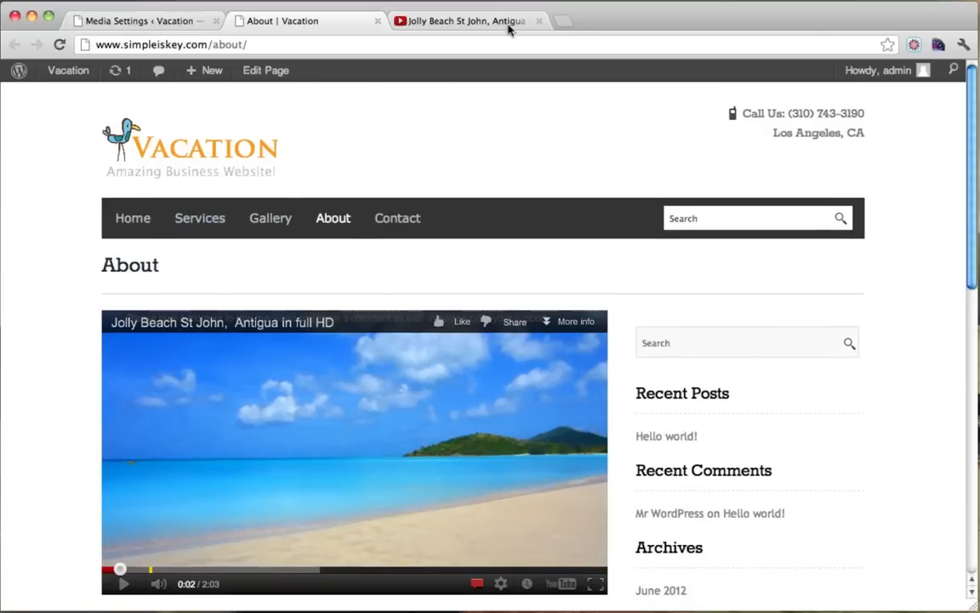
scroll(406, 418, "down", 2)
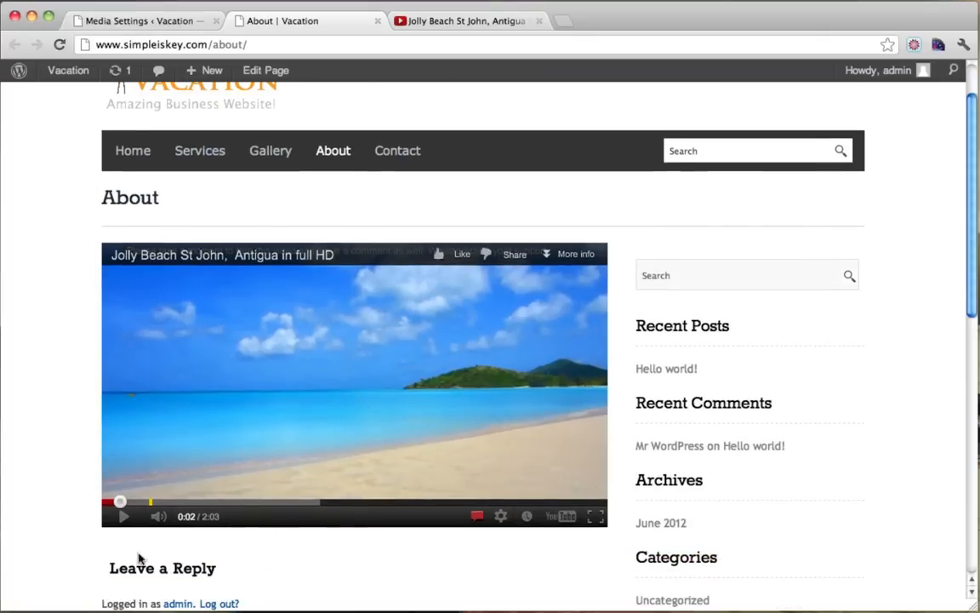
scroll(434, 483, "down", 2)
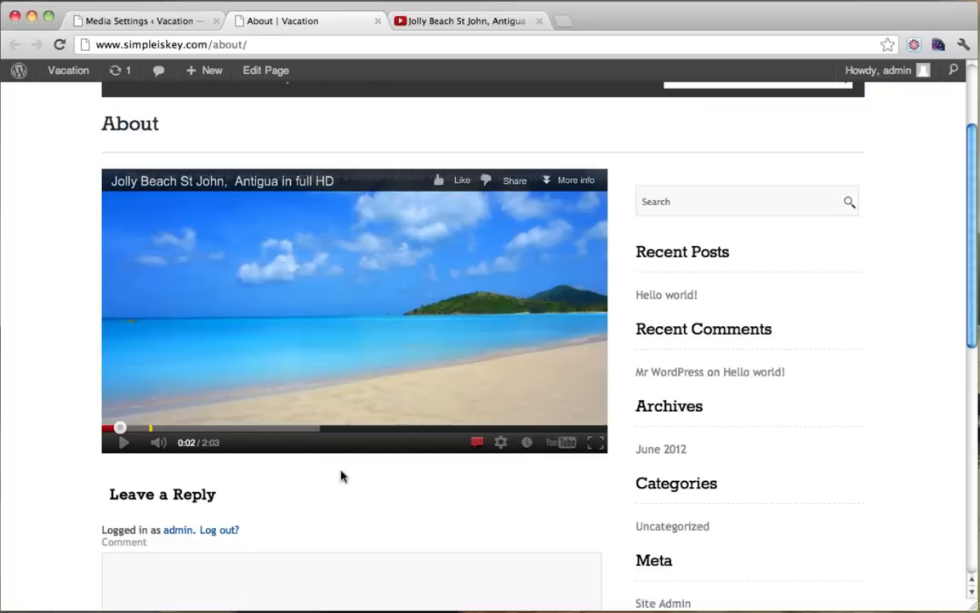
left_click(473, 24)
left_click(422, 40)
type("www.google.com")
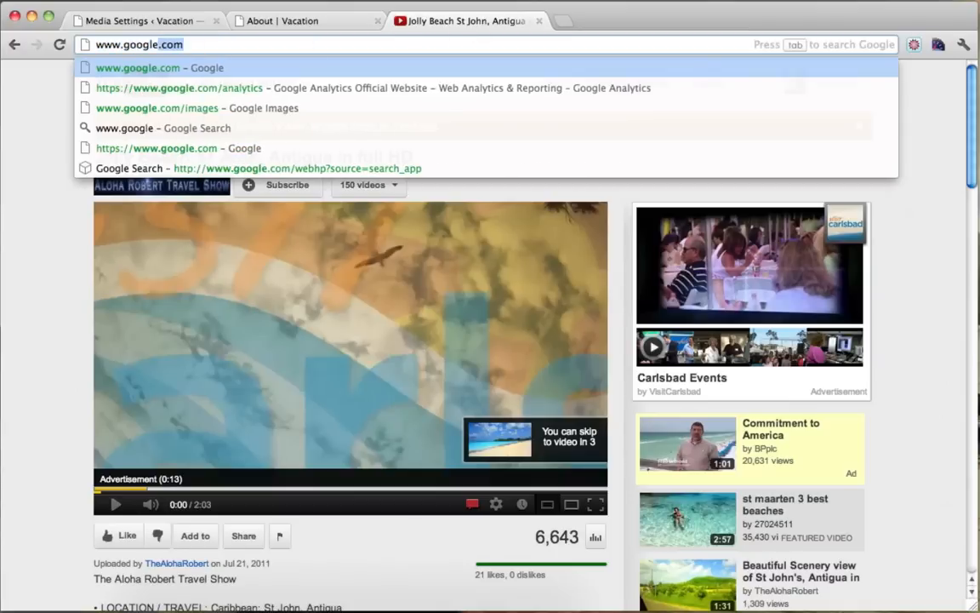
key("Return")
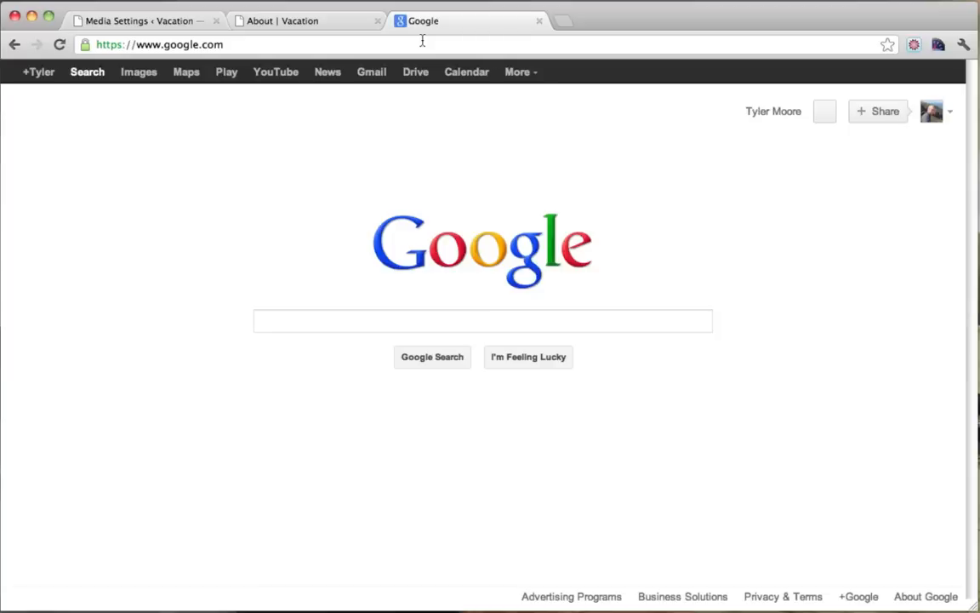
Search Google for 'dummy text generator' and open the blindtextgenerator.com result
type("dummy")
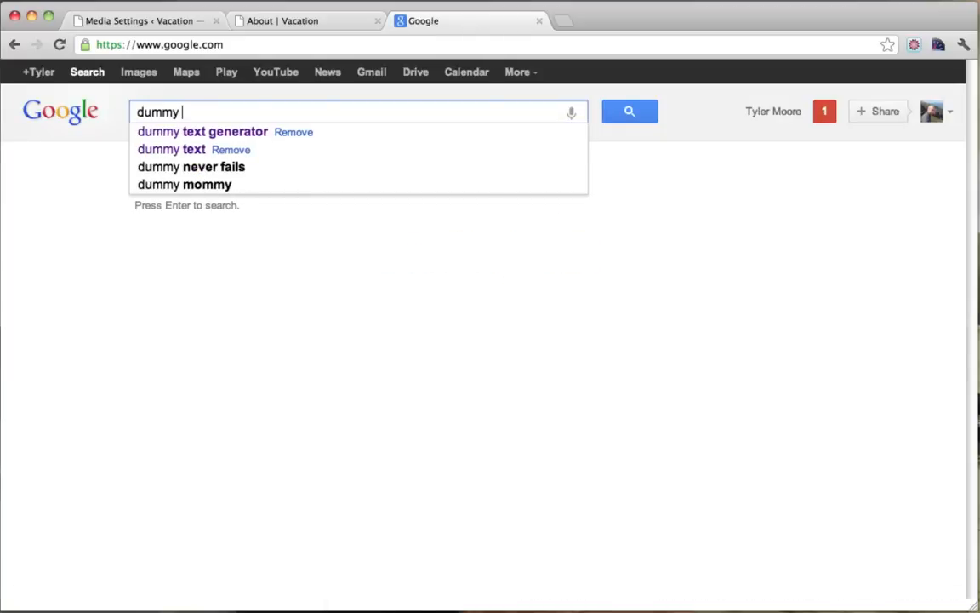
key("Tab")
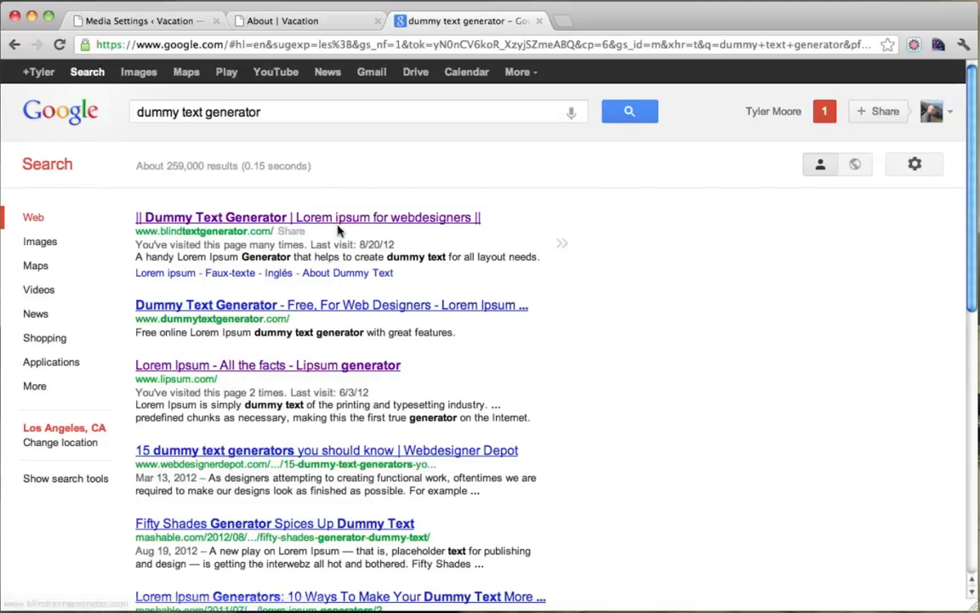
left_click(333, 223)
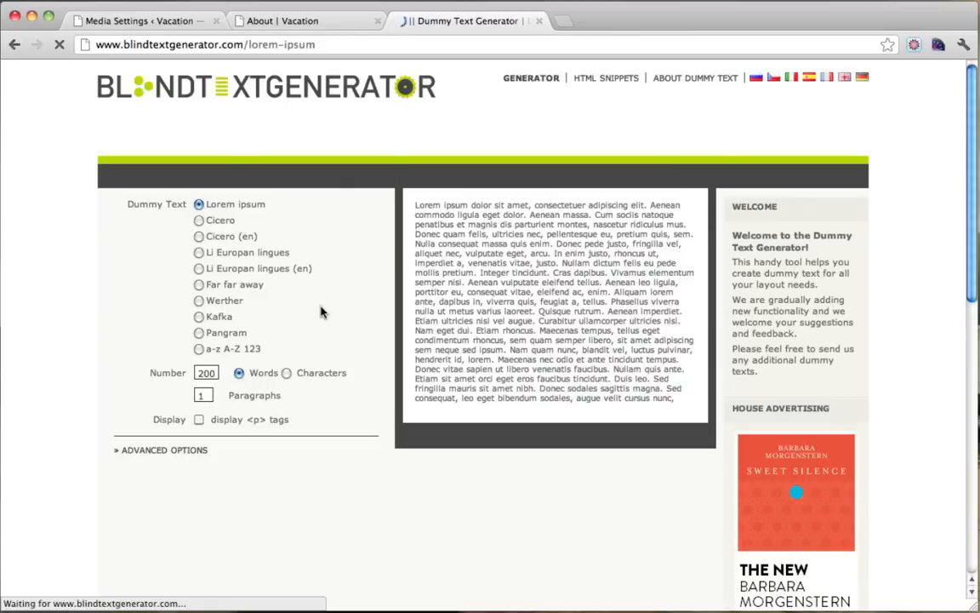
Set Blind Text Generator to 50 words and copy the lorem ipsum text to the clipboard
double_click(208, 373)
type("50")
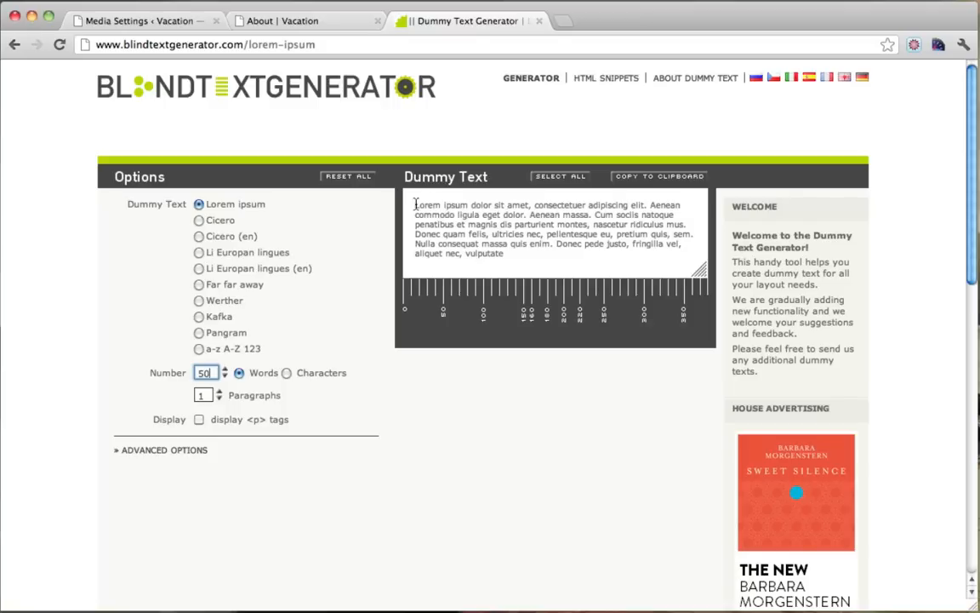
left_click_drag(416, 205, 536, 254)
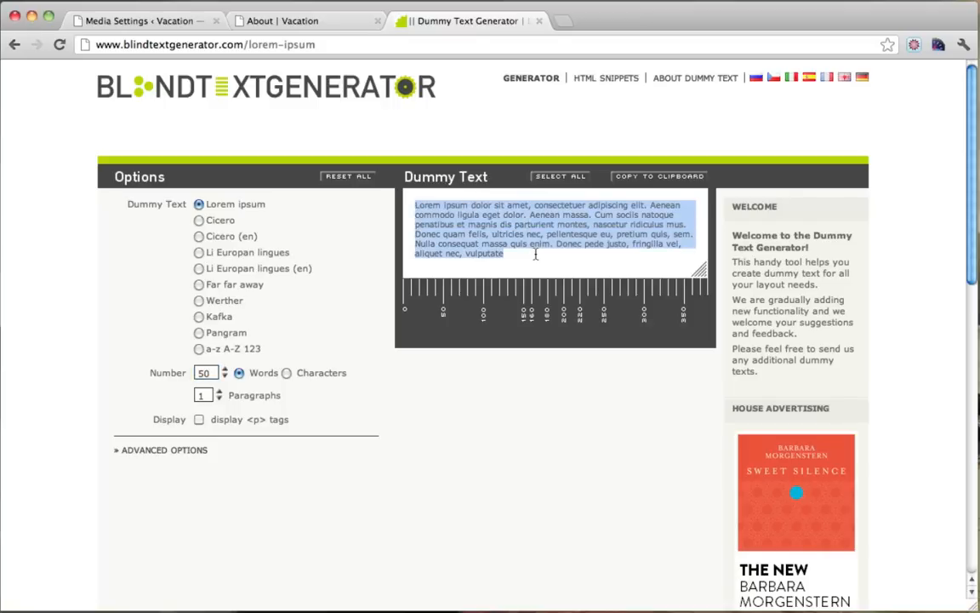
left_click(631, 180)
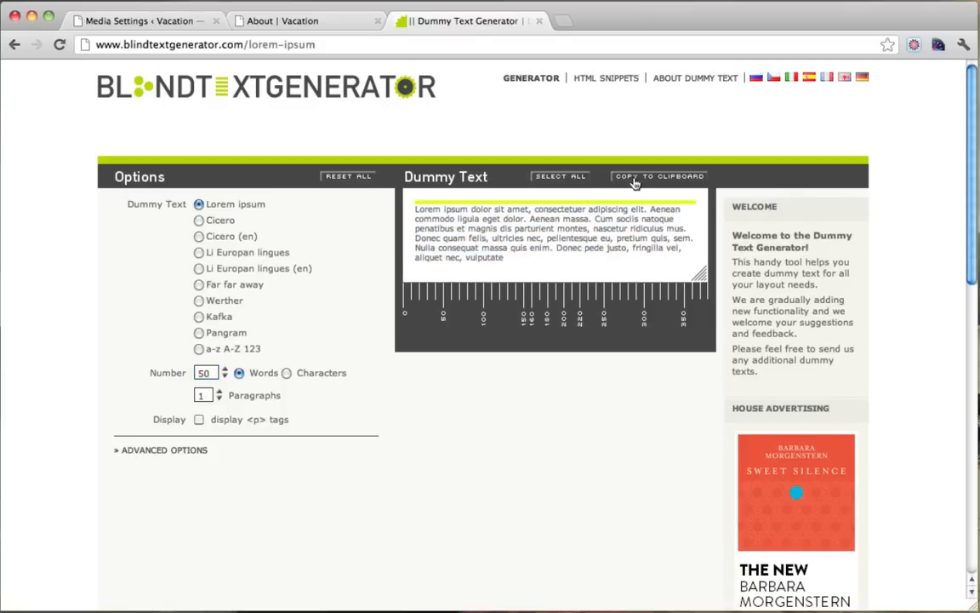
left_click(308, 23)
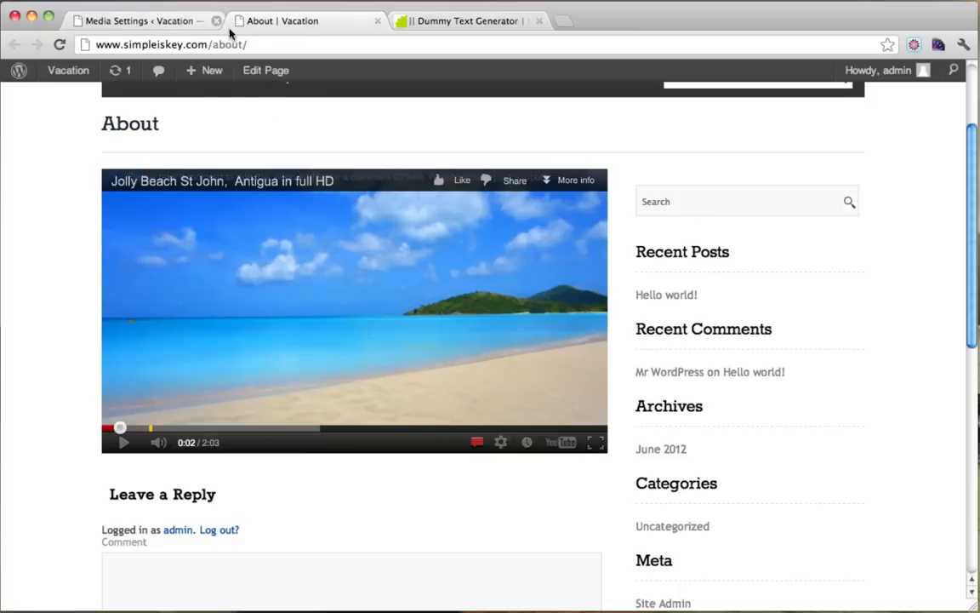
Paste the lorem ipsum paragraph below the YouTube link on the About page and update
scroll(292, 200, "up", 3)
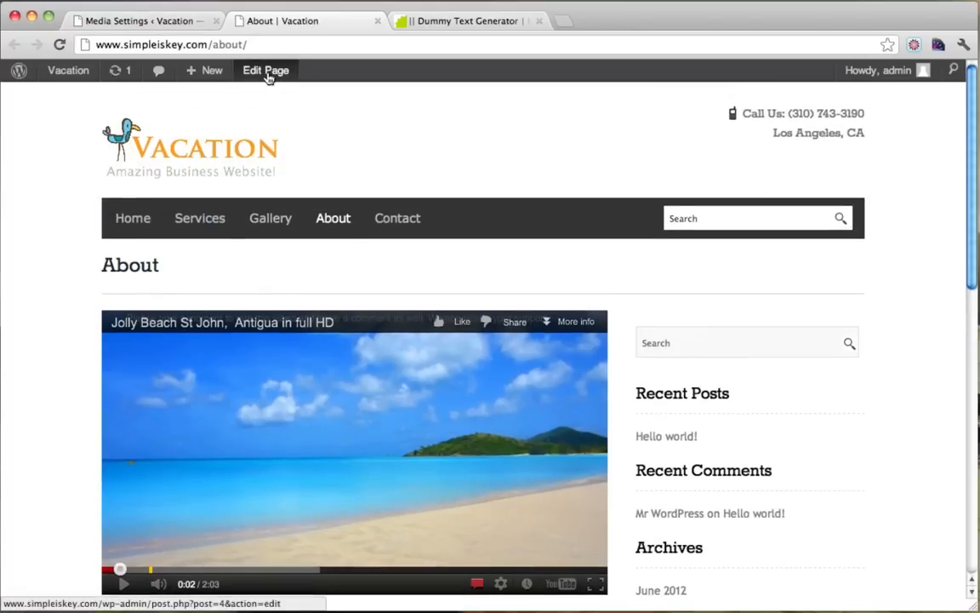
left_click(268, 74)
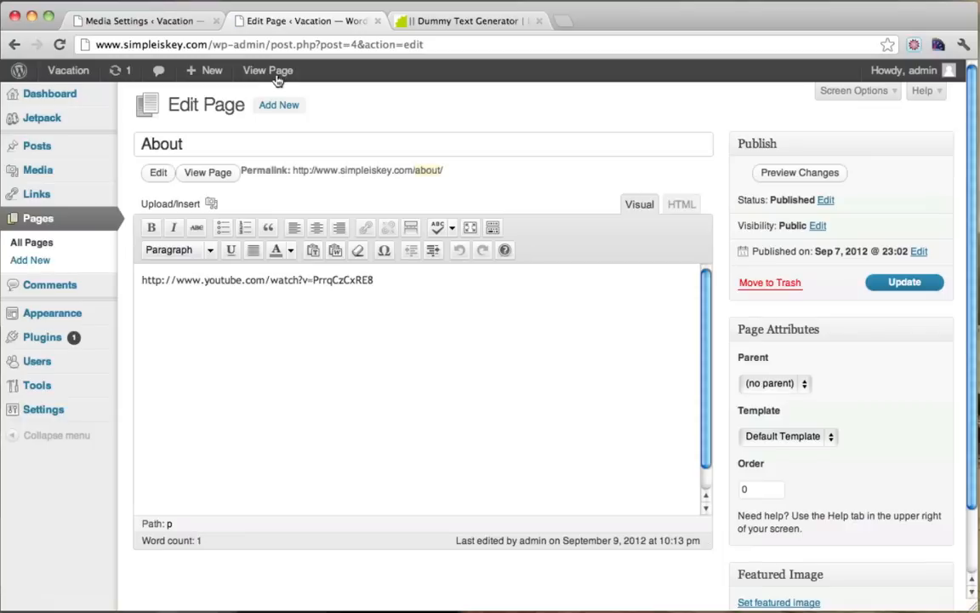
left_click(418, 319)
right_click(181, 328)
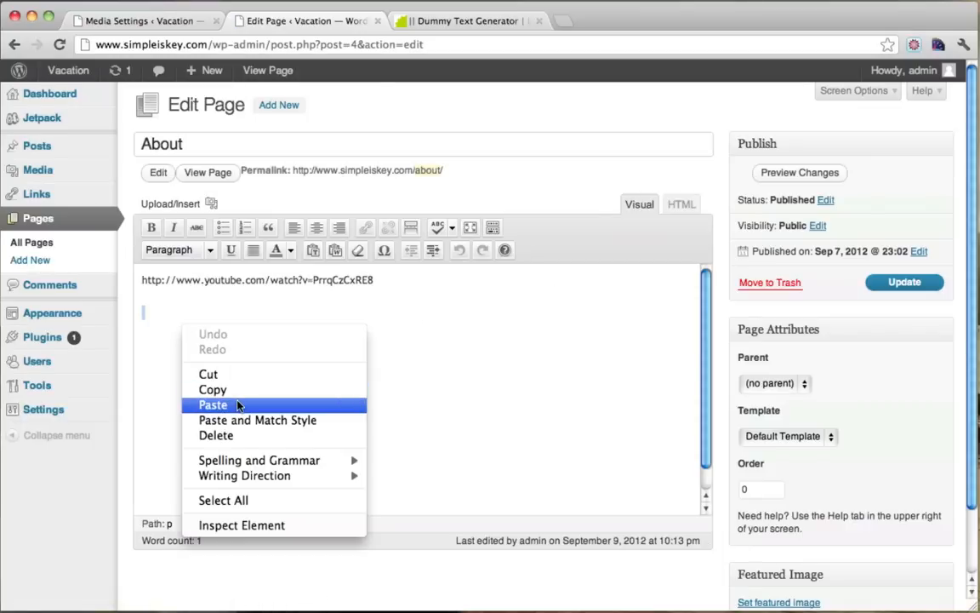
left_click(213, 405)
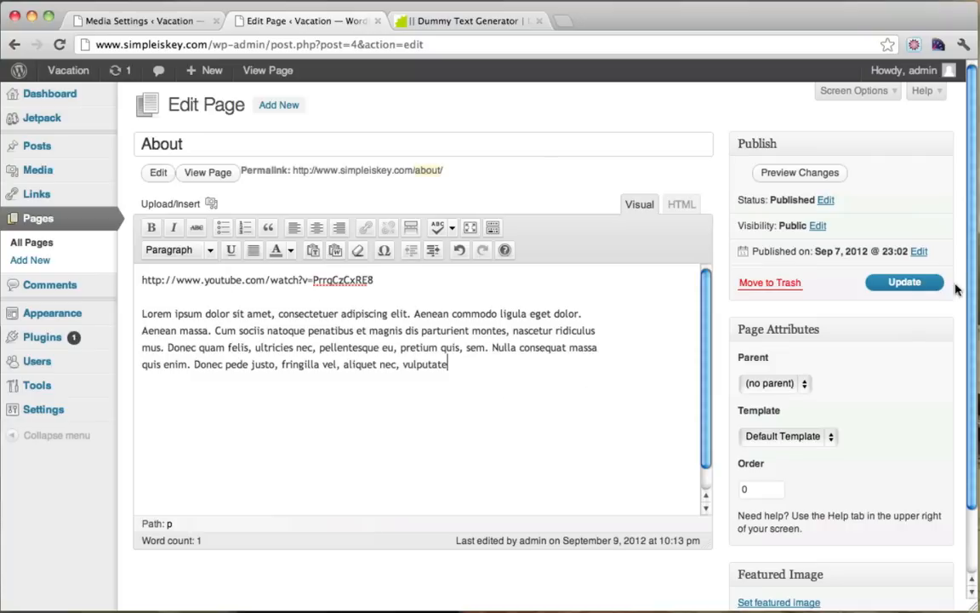
left_click(895, 286)
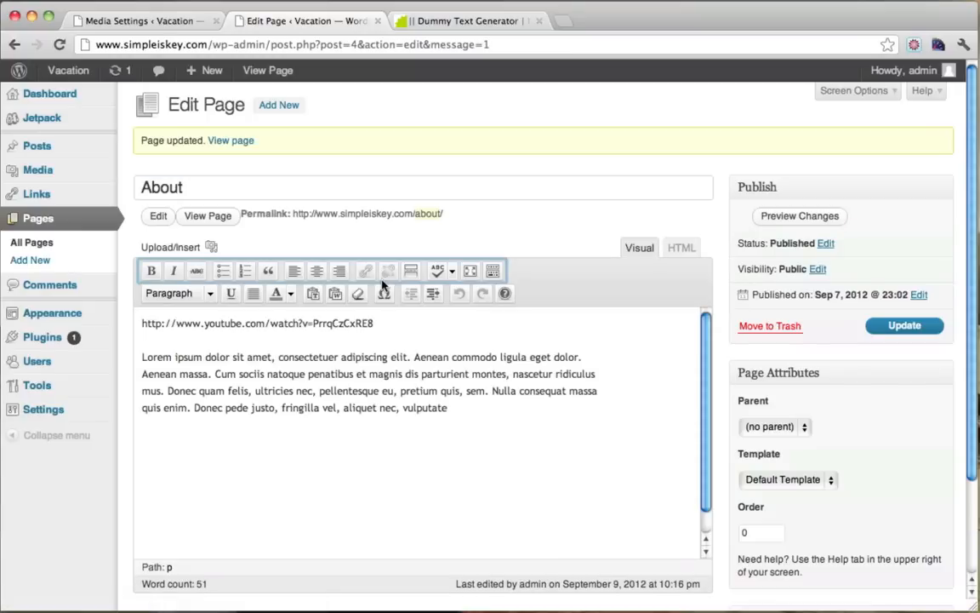
Look over the published About page, then return to its editor
left_click_drag(376, 323, 141, 323)
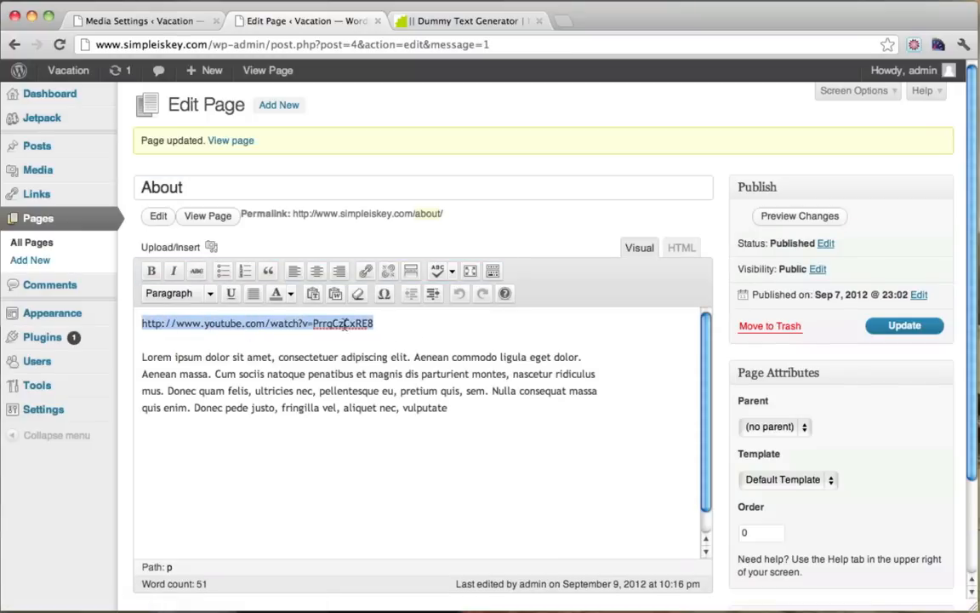
left_click(229, 221)
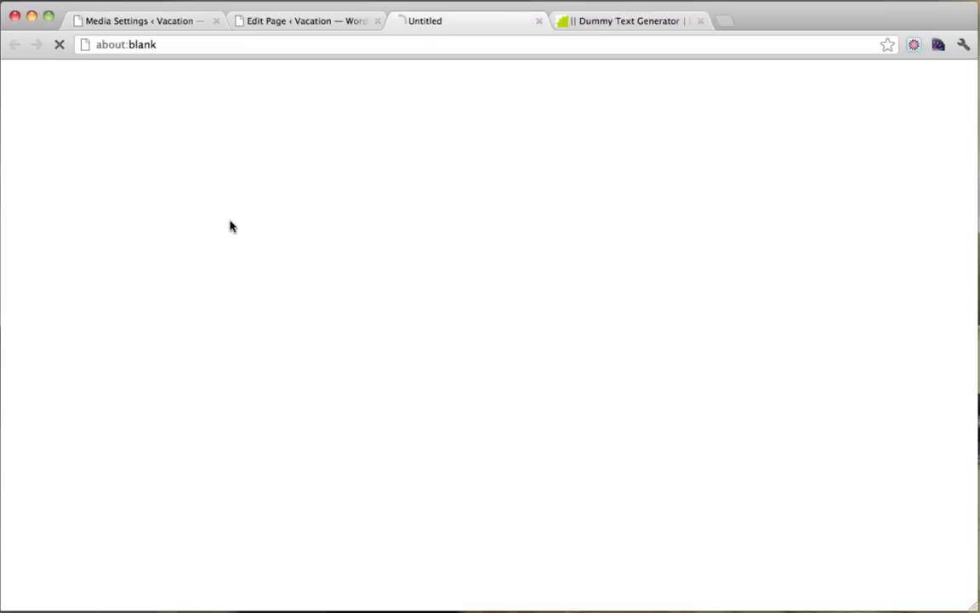
scroll(735, 241, "down", 5)
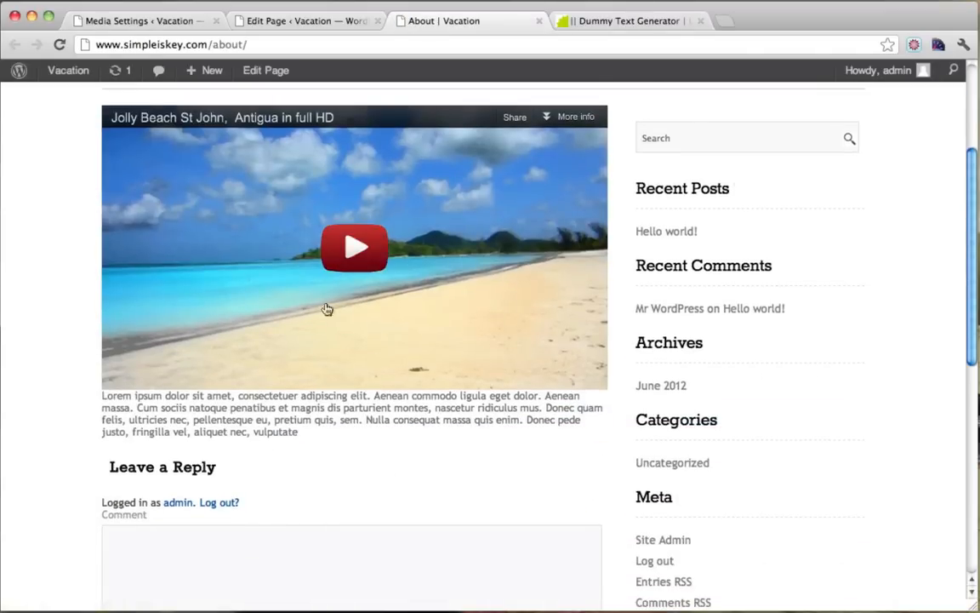
left_click(293, 19)
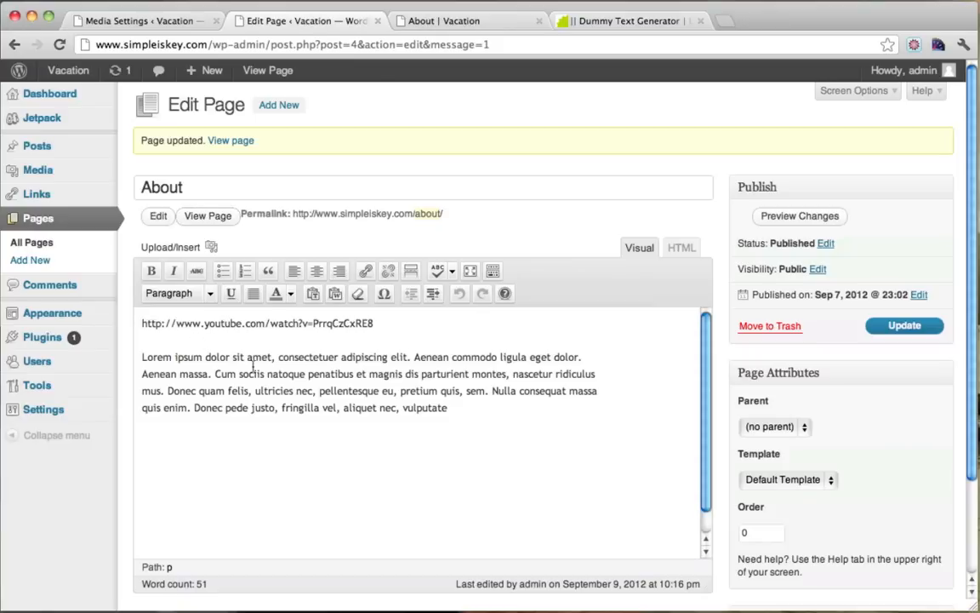
Add two blank lines before the lorem ipsum paragraph, update the page and reload the live view
key("Return")
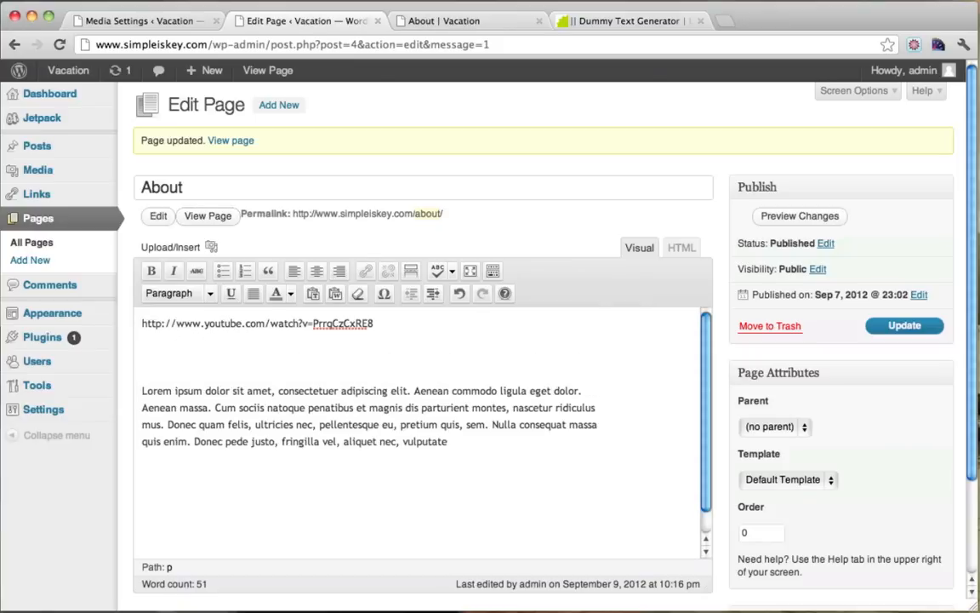
key("Return")
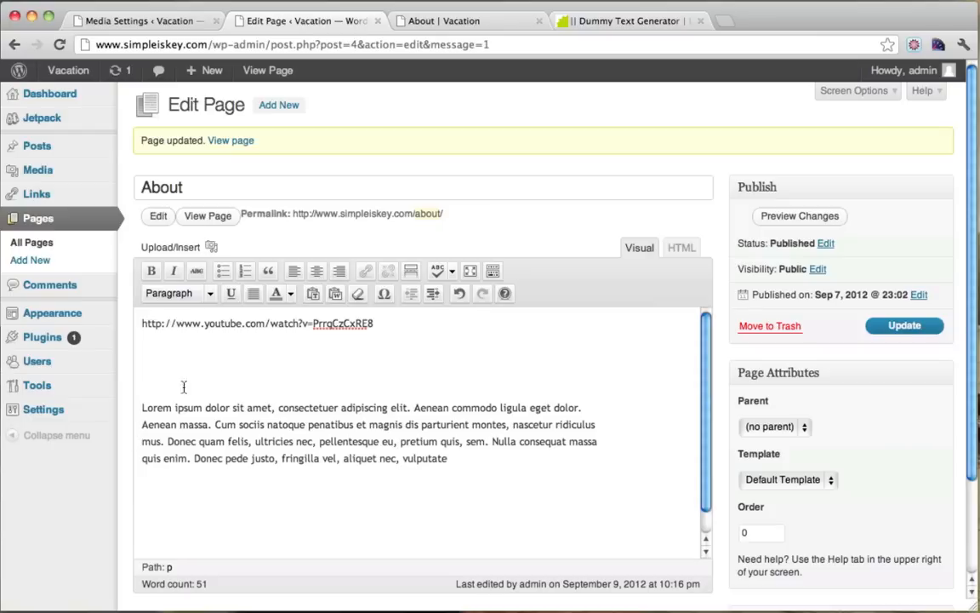
left_click(892, 330)
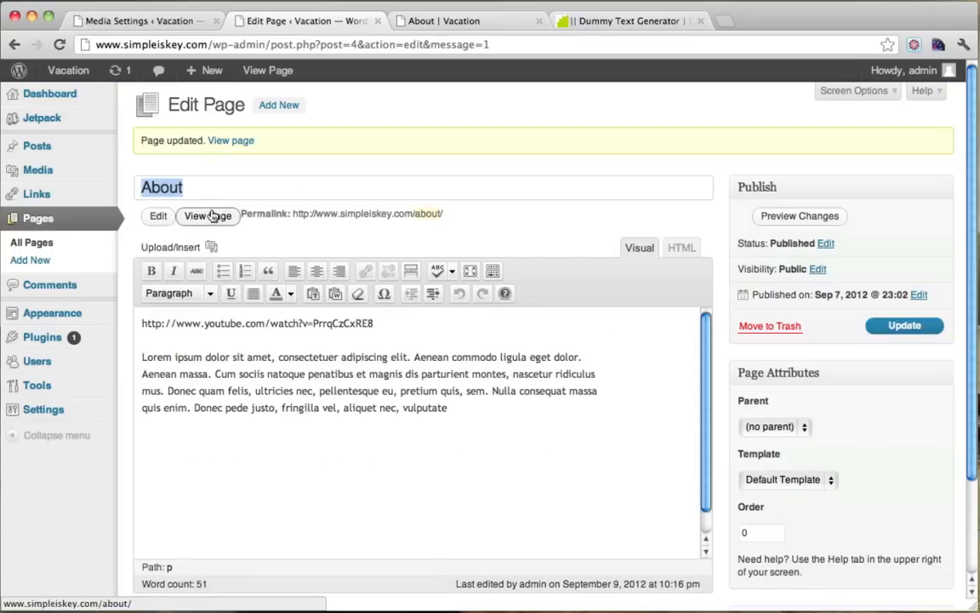
left_click(462, 18)
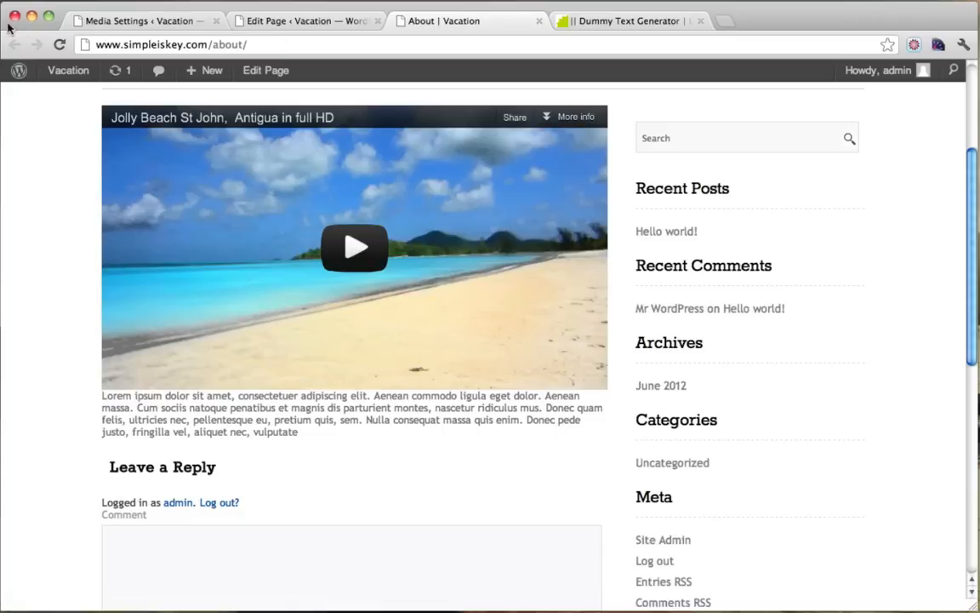
left_click(60, 44)
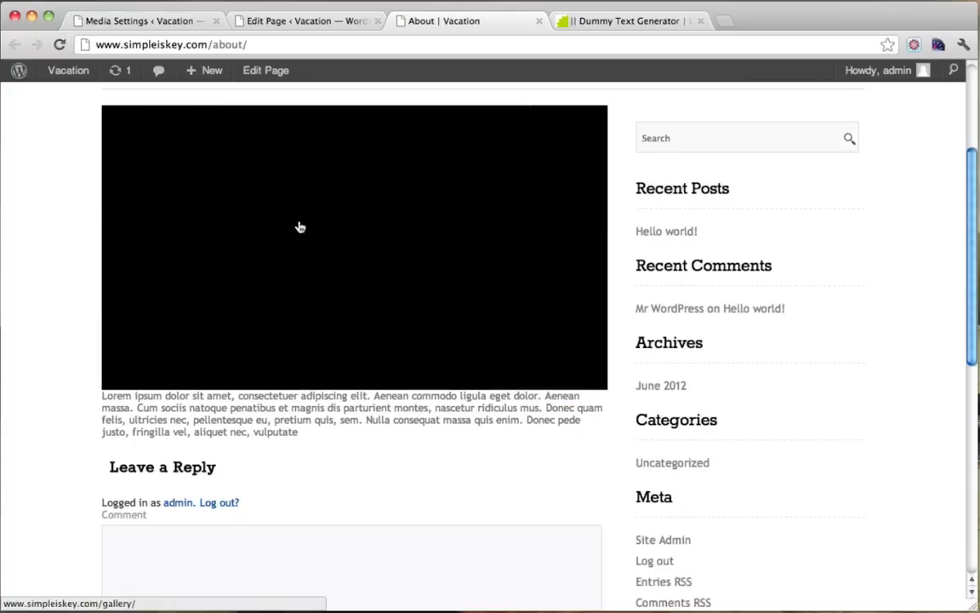
scroll(299, 226, "down", 4)
scroll(300, 226, "up", 4)
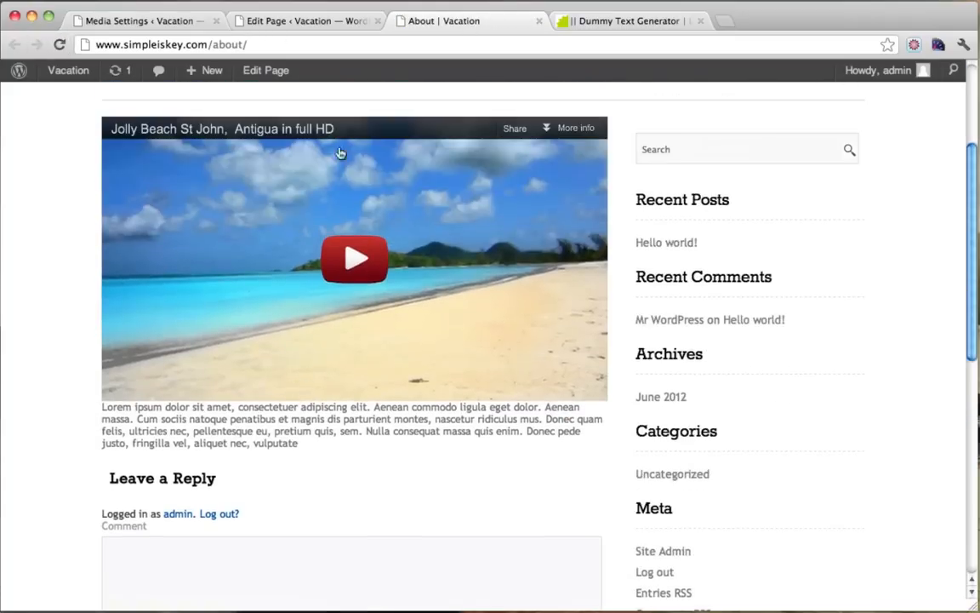
Reopen the live About page to confirm the beach video sits above the lorem ipsum paragraph
left_click(538, 20)
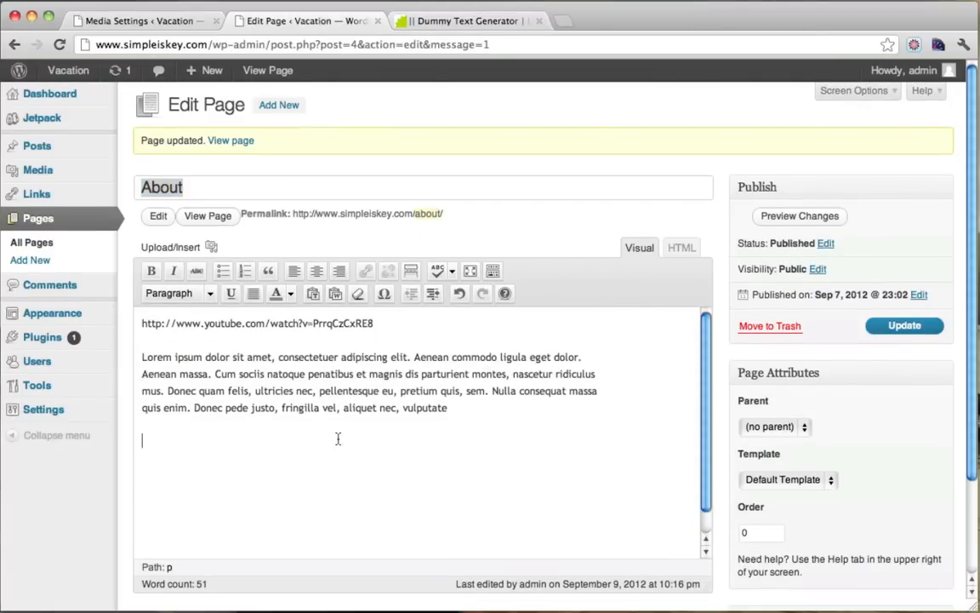
left_click(212, 216)
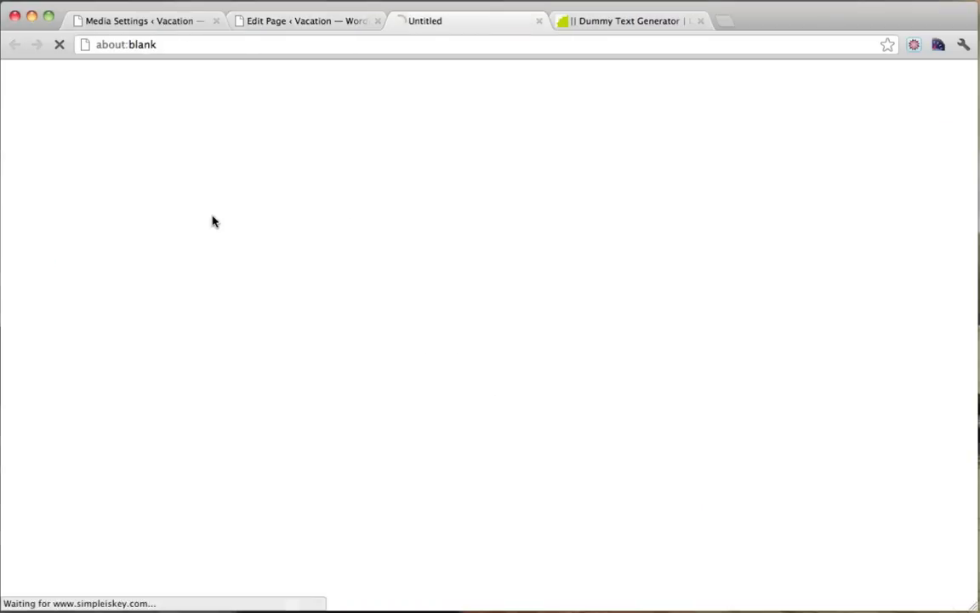
scroll(525, 273, "down", 2)
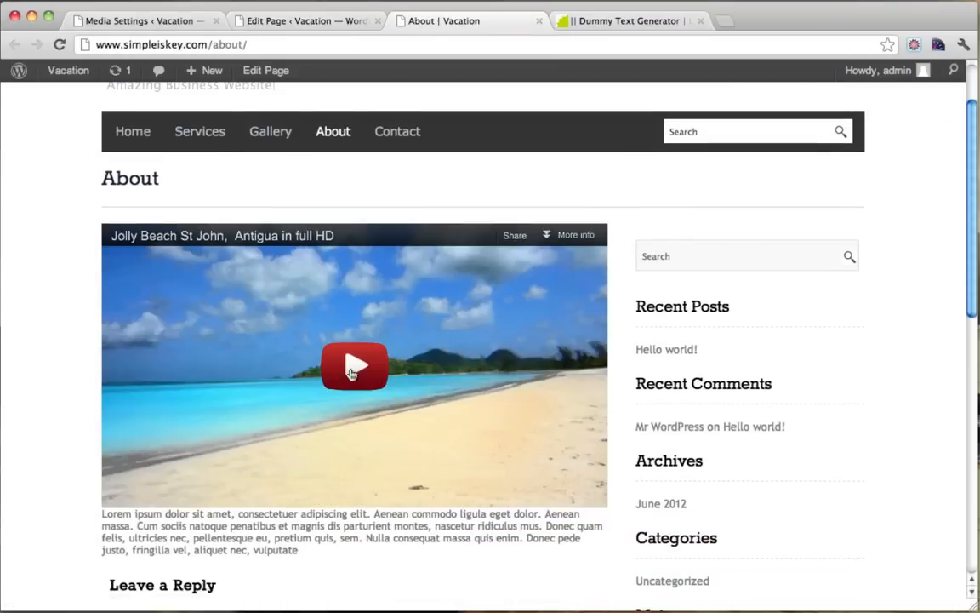
scroll(474, 339, "down", 3)
scroll(474, 339, "down", 1)
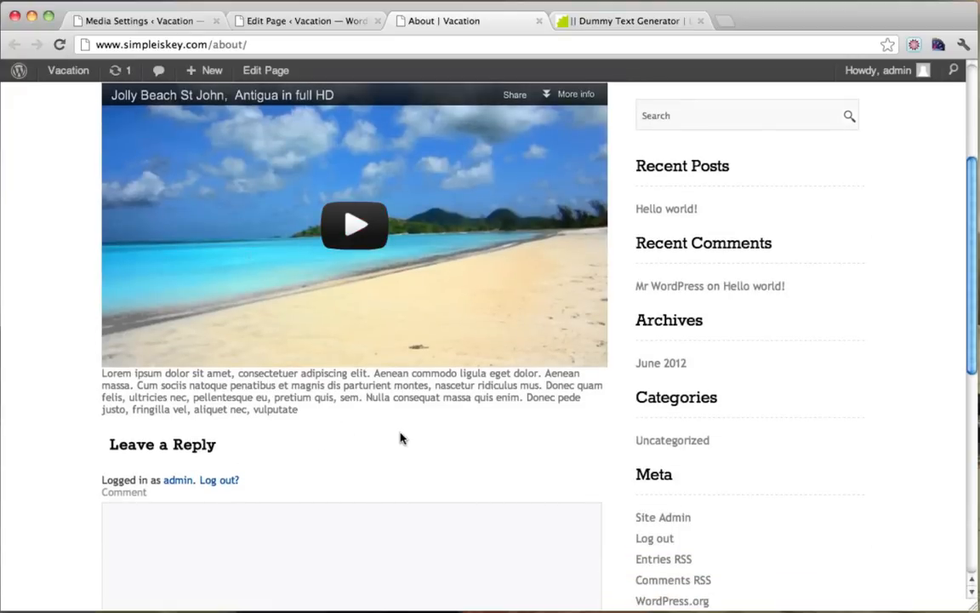
scroll(400, 437, "up", 5)
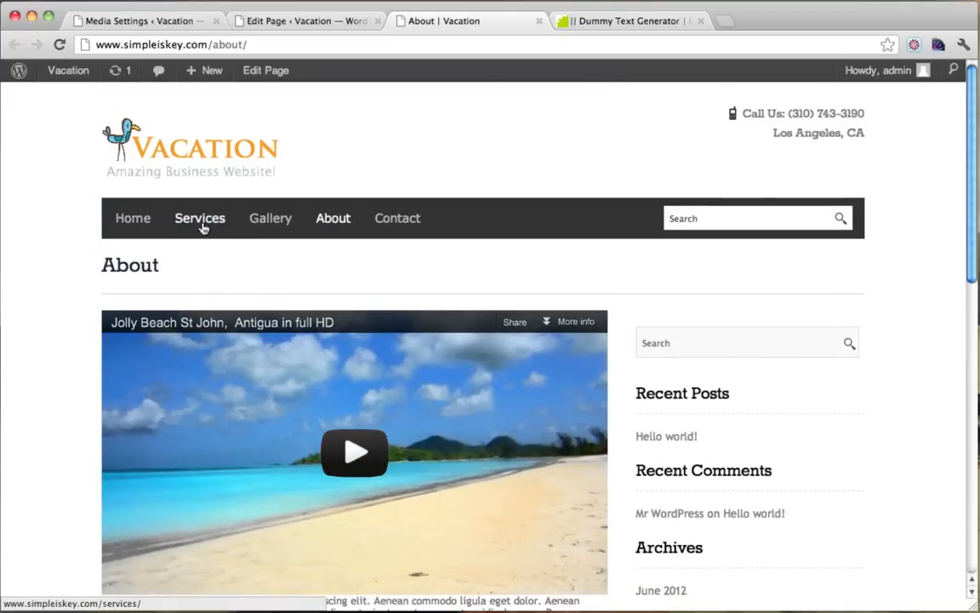
scroll(285, 234, "down", 3)
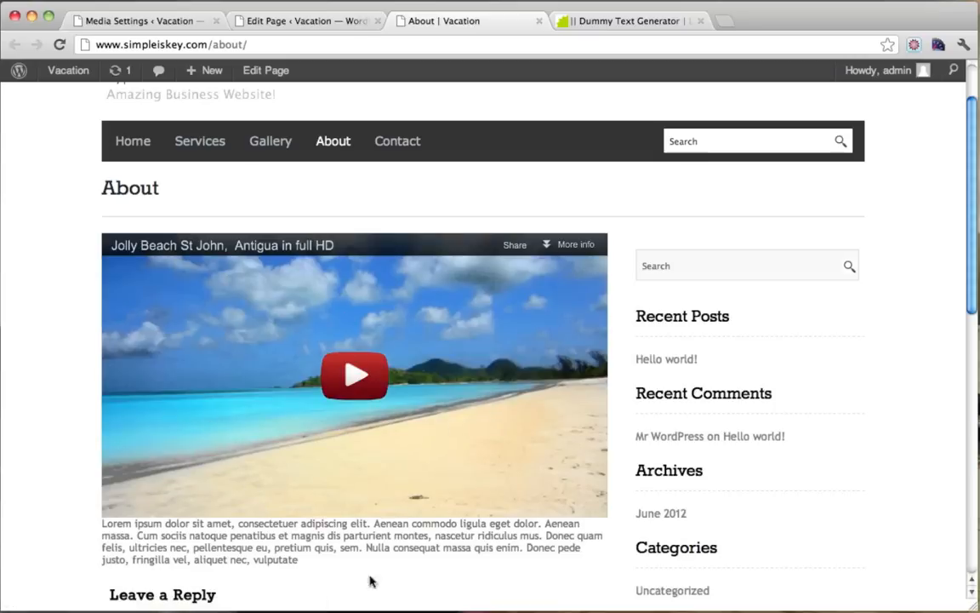
scroll(418, 450, "down", 5)
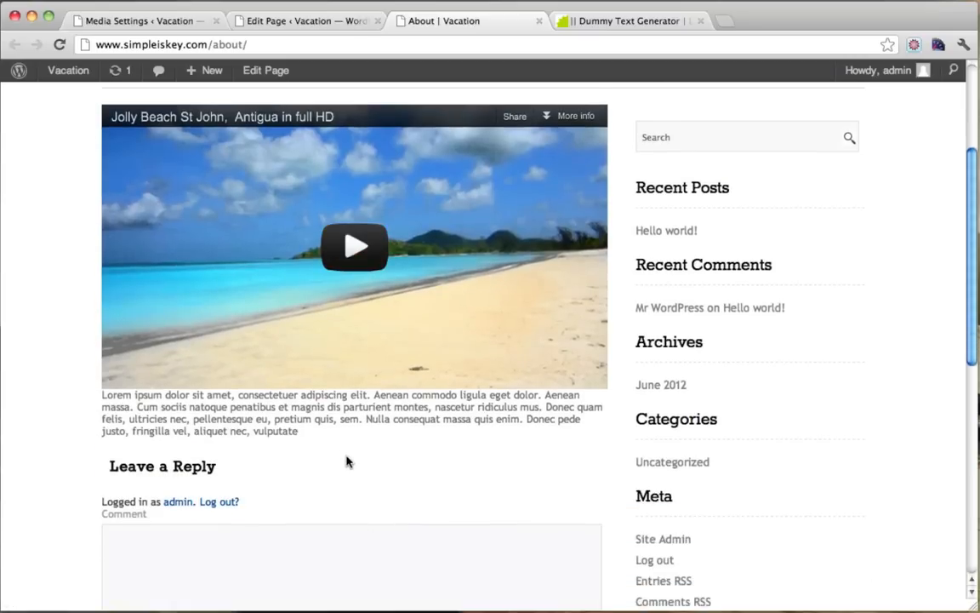
scroll(346, 461, "up", 6)
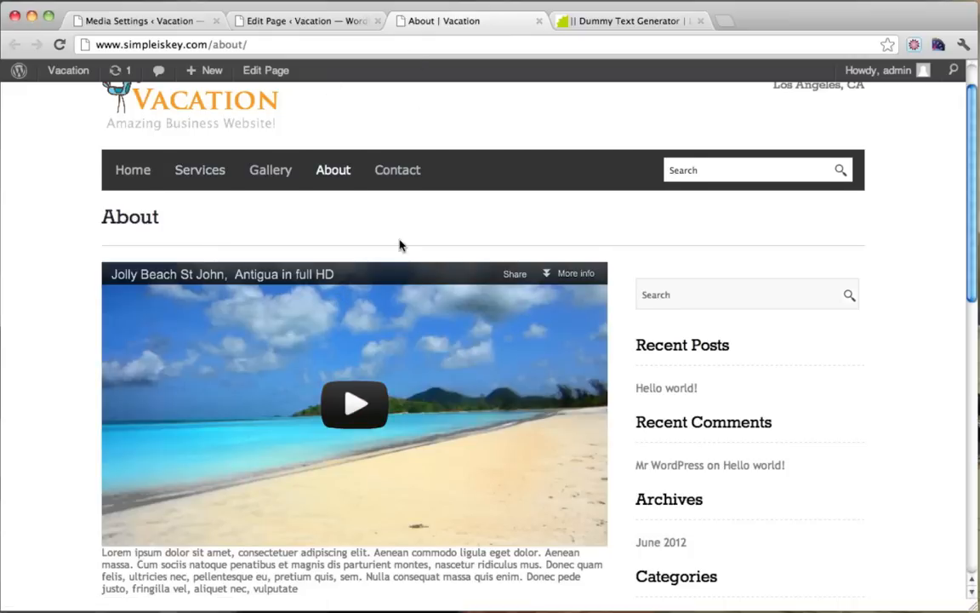
scroll(401, 245, "up", 2)
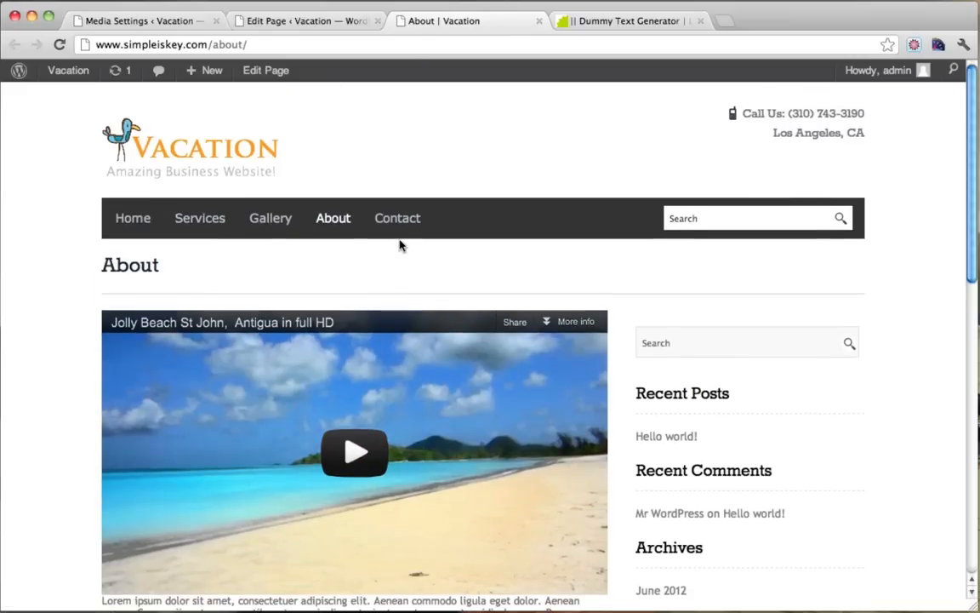
left_click(308, 23)
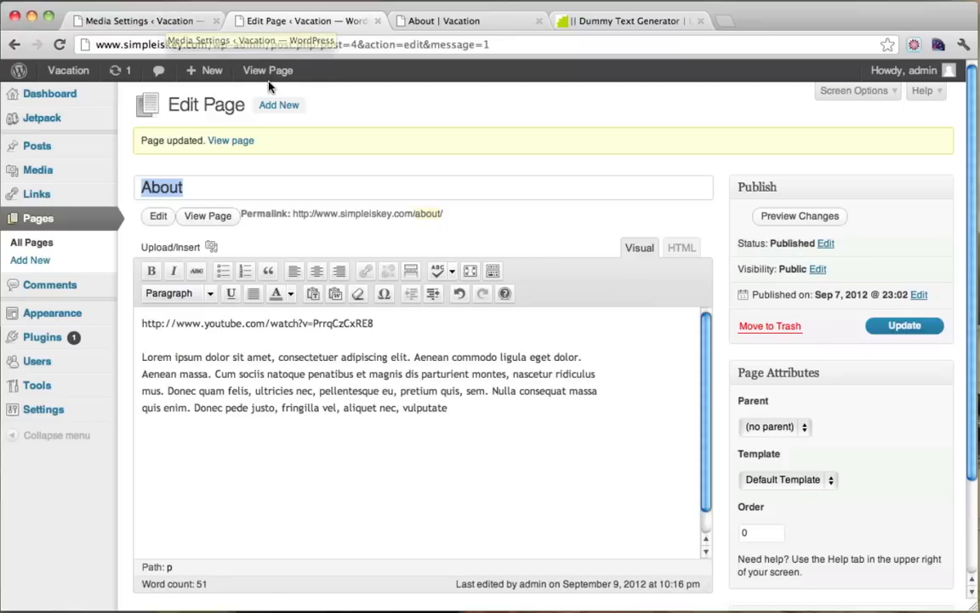
Switch to the Media Settings page, with auto-embeds on and 630 maximum embed width
mouse_move(49, 348)
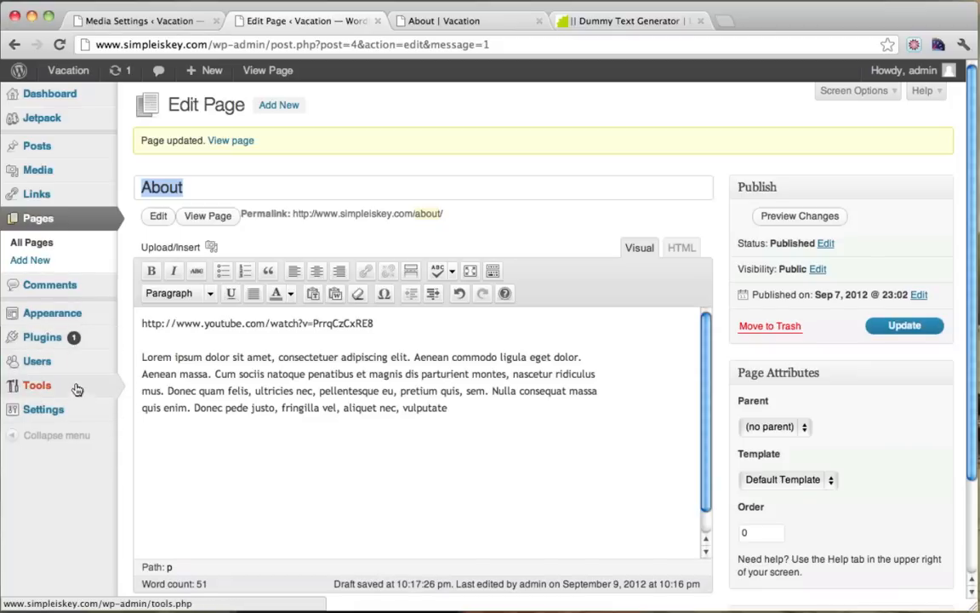
mouse_move(77, 396)
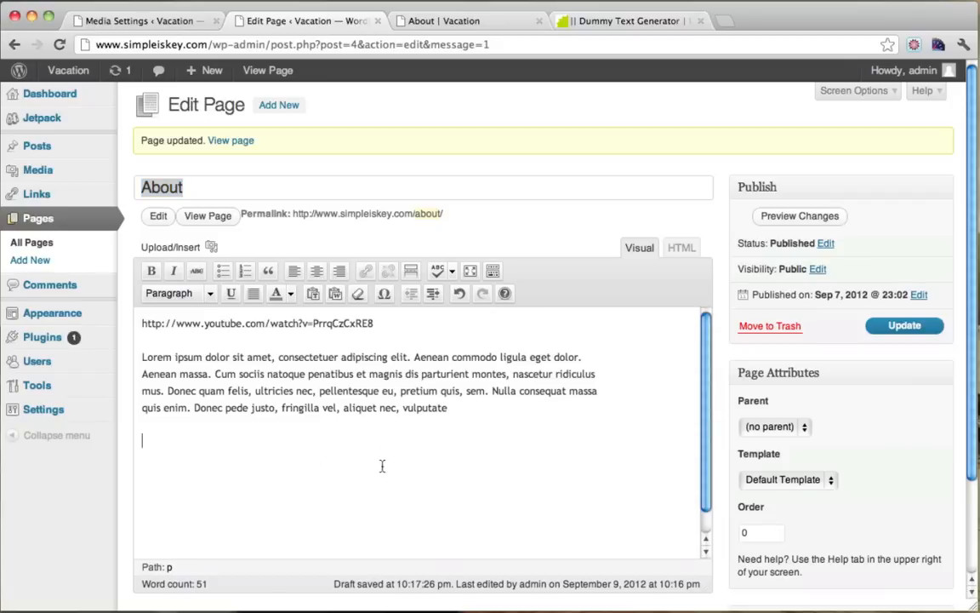
left_click(158, 23)
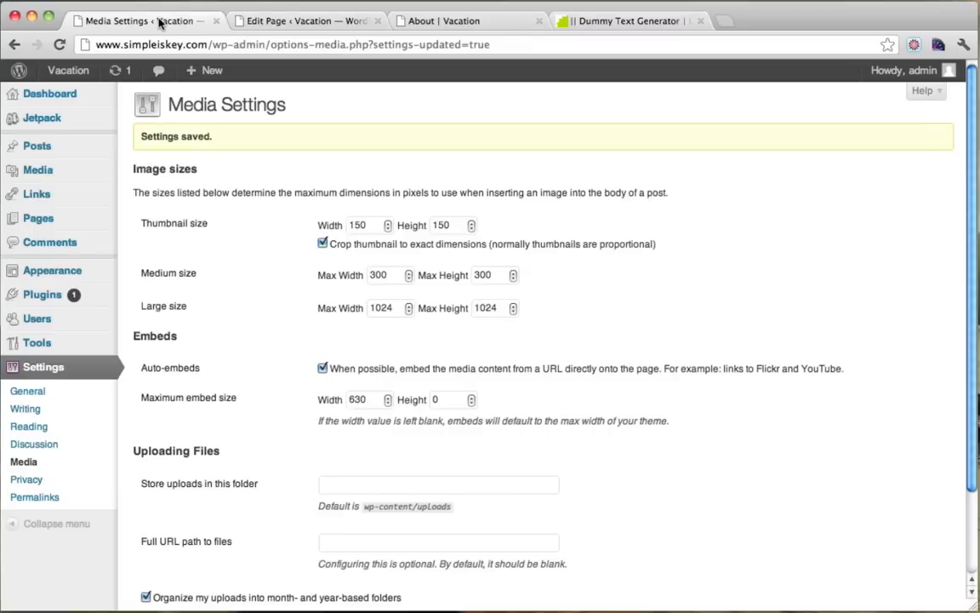
Search the Plugins > Add New directory for 'easy shortcode b'
left_click(47, 303)
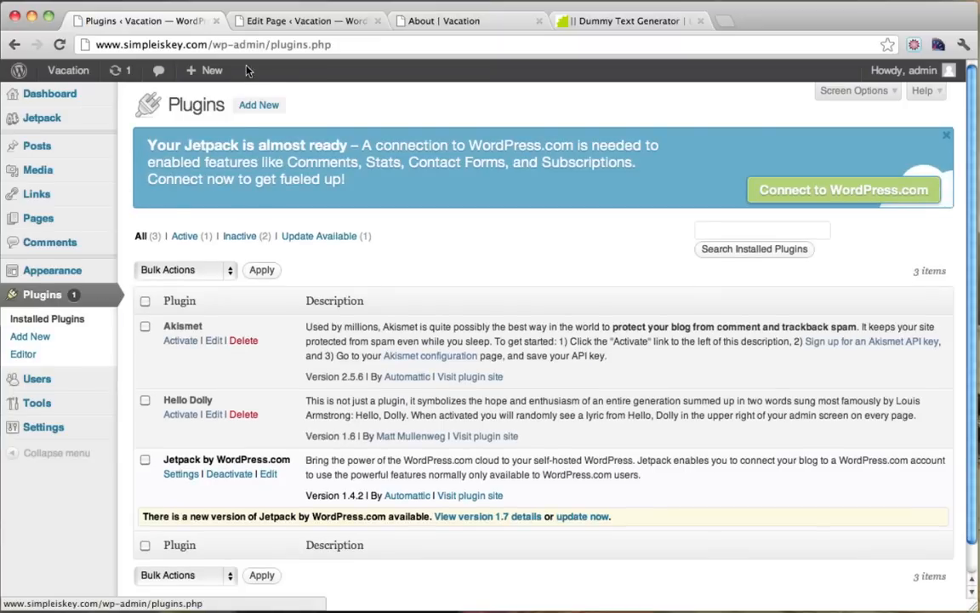
left_click(248, 110)
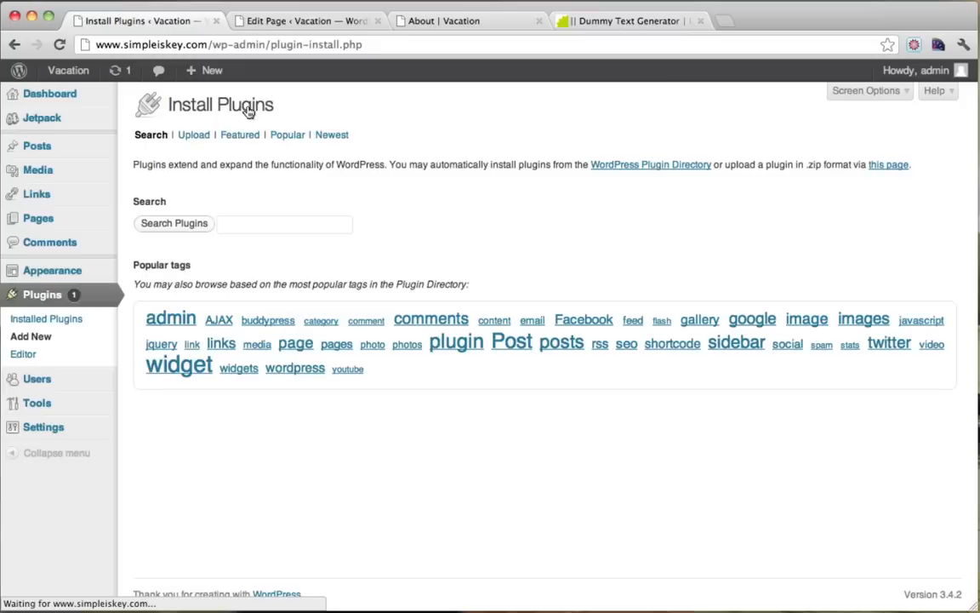
left_click(261, 230)
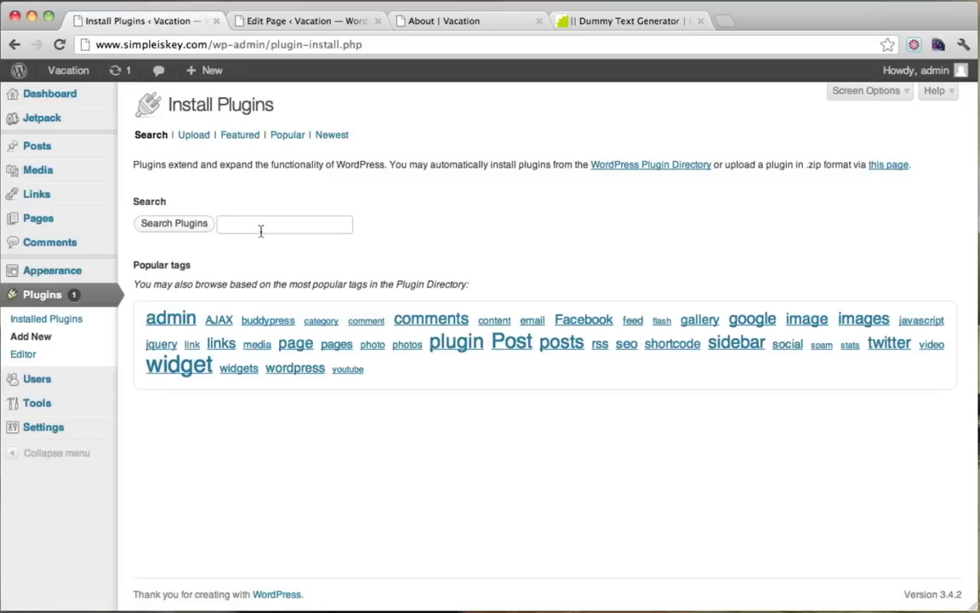
type("easy shortcode buttons")
left_click(192, 224)
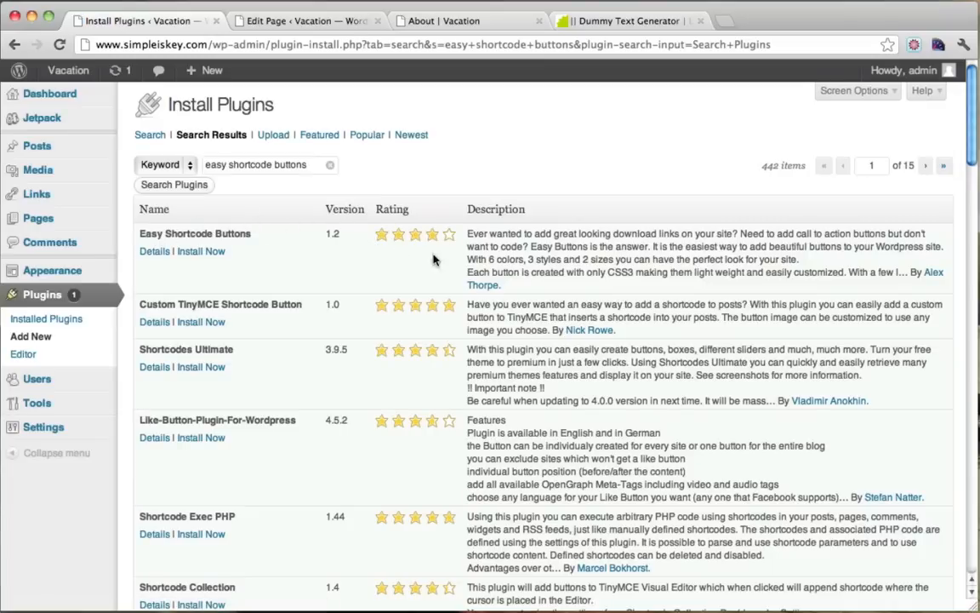
Show the Easy Shortcode Buttons 1.2 details and its coloured button-style screenshots
left_click(146, 254)
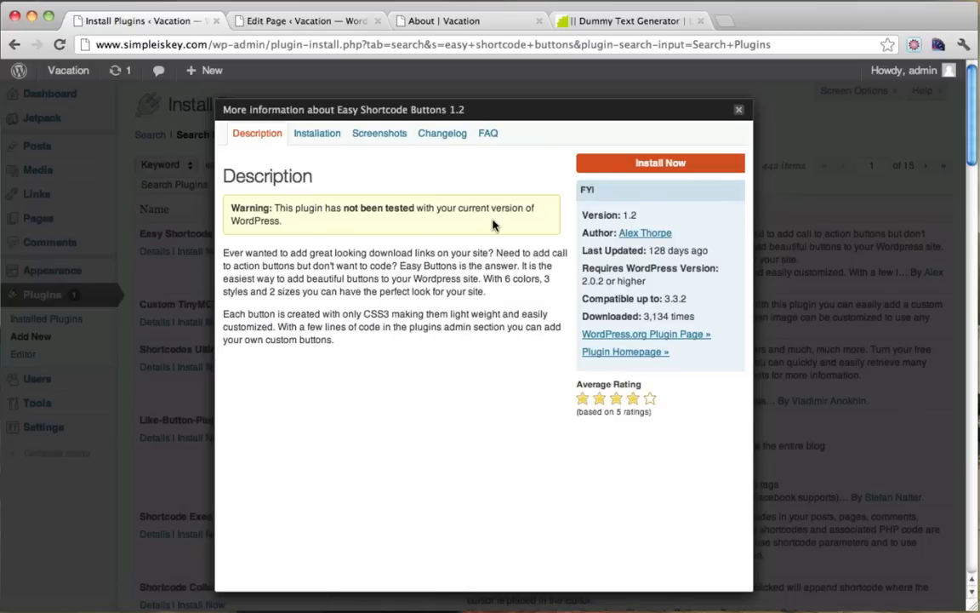
left_click(366, 136)
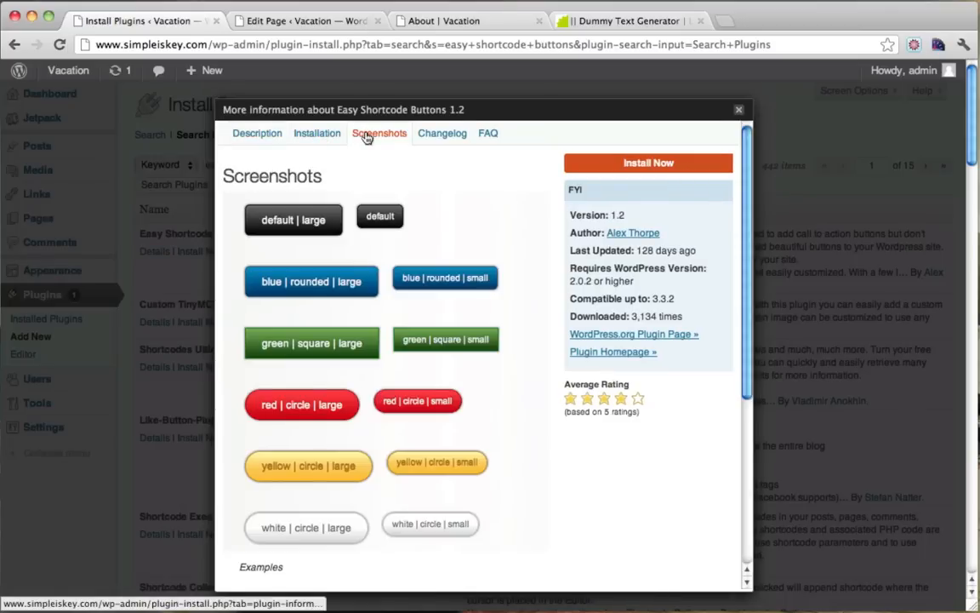
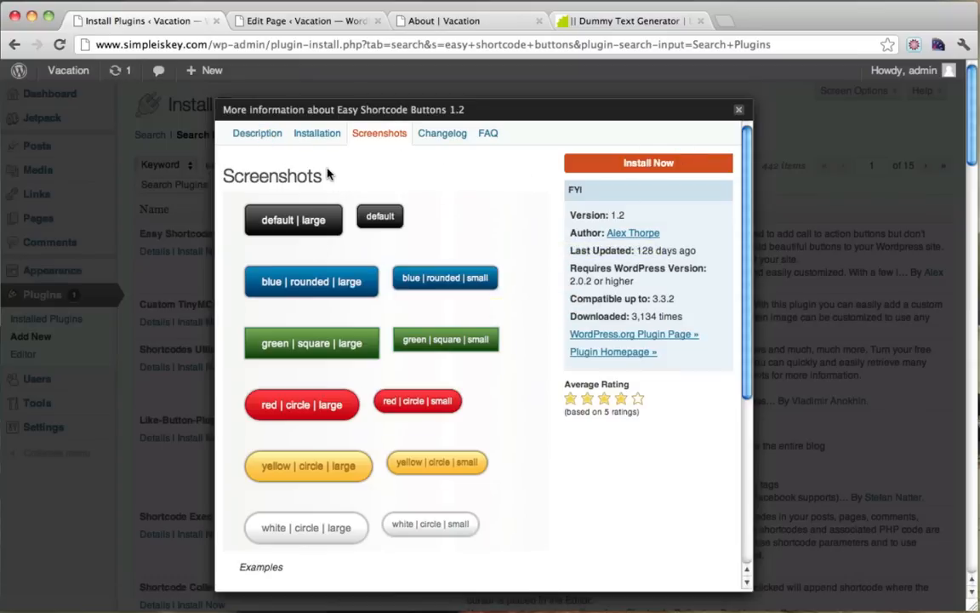
Install Easy Shortcode Buttons 1.2 from its details modal and activate it
left_click(255, 136)
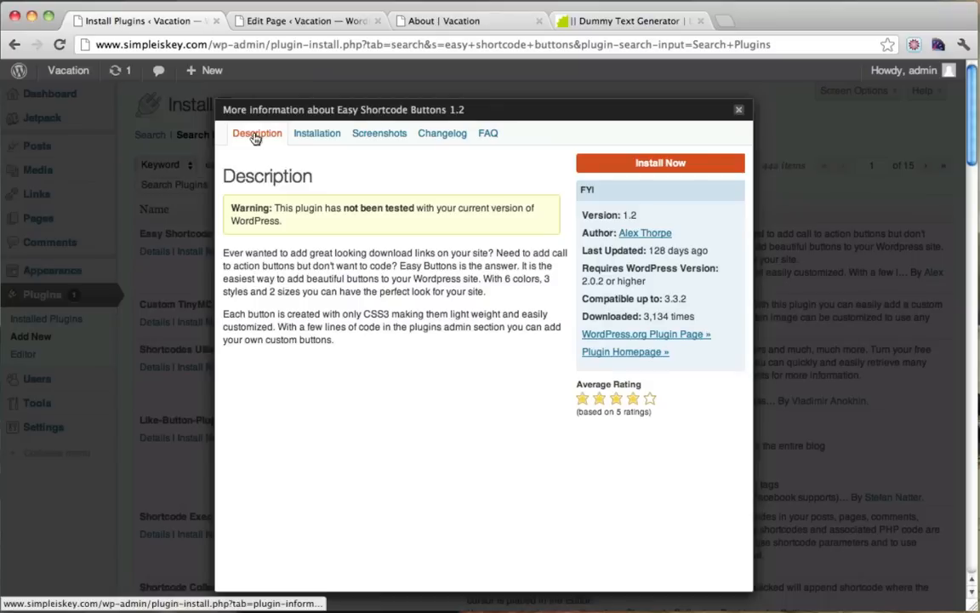
left_click(656, 167)
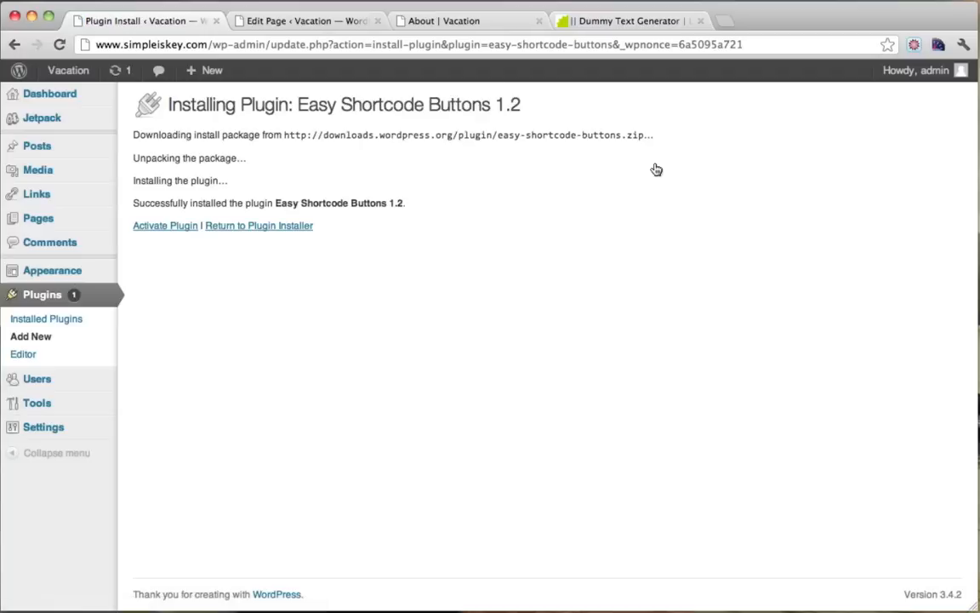
left_click(160, 232)
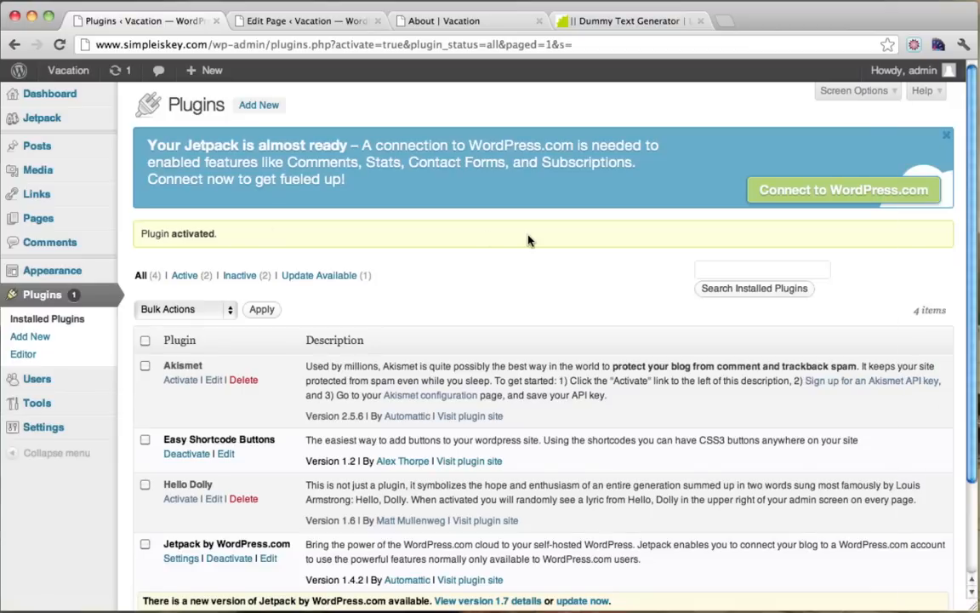
scroll(528, 240, "down", 3)
scroll(528, 240, "up", 3)
left_click(330, 23)
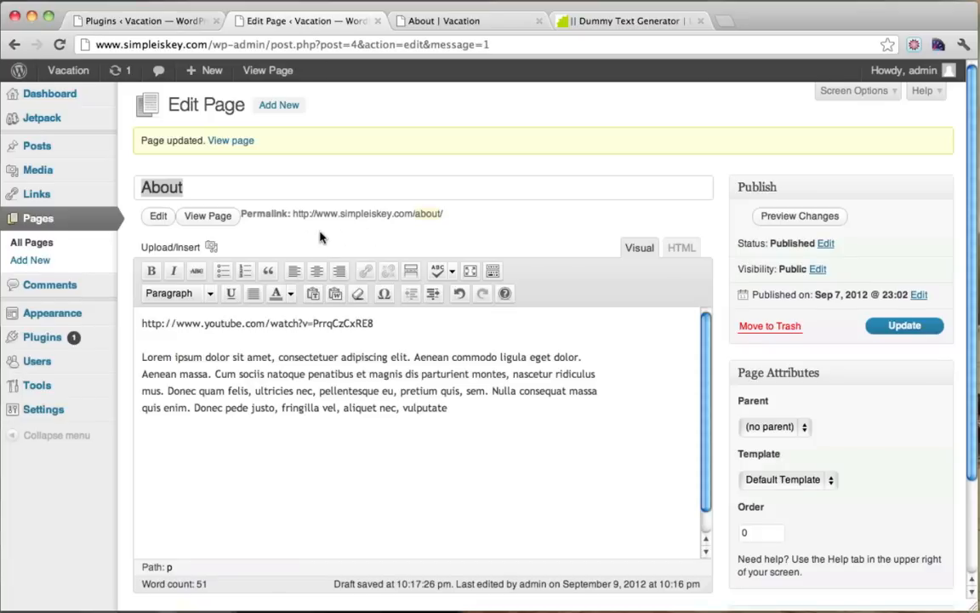
Reload the About page editor and insert a button shortcode below the paragraph
left_click(59, 47)
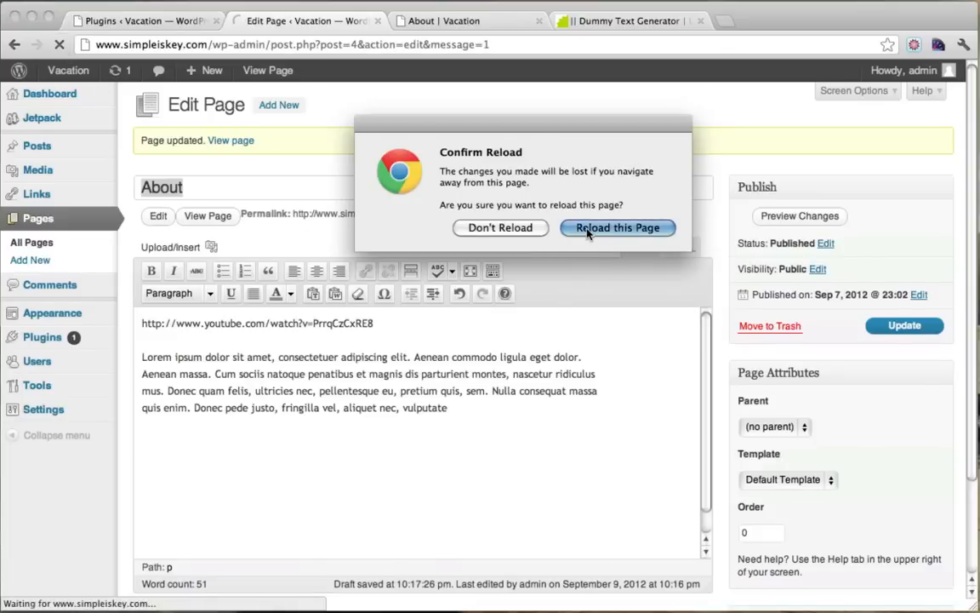
left_click(587, 228)
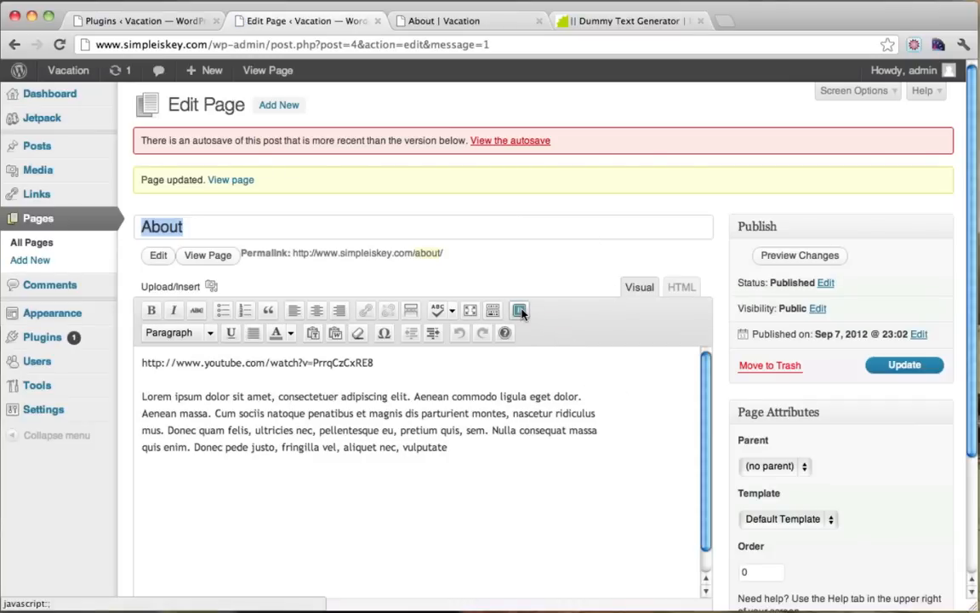
left_click(489, 462)
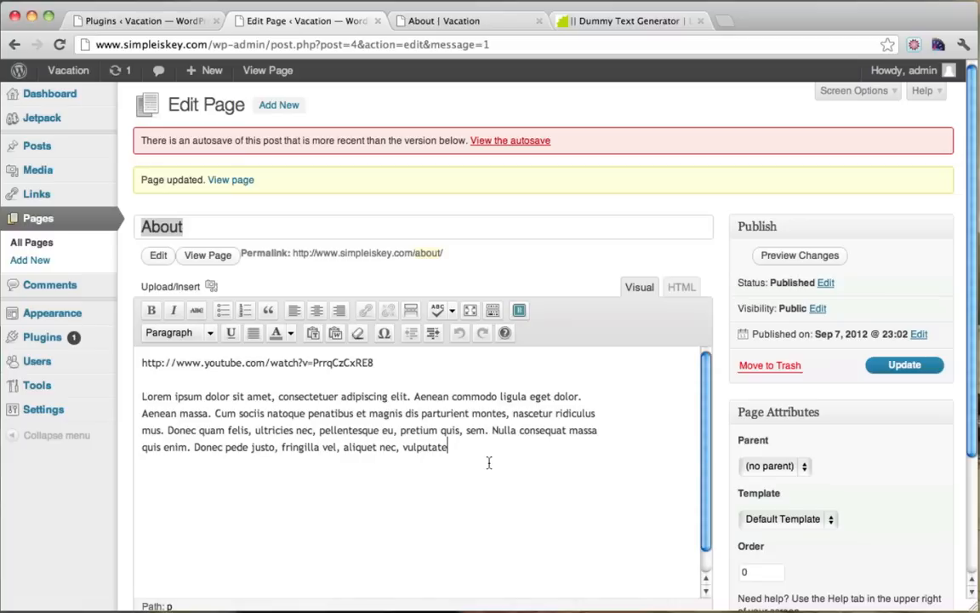
left_click(520, 316)
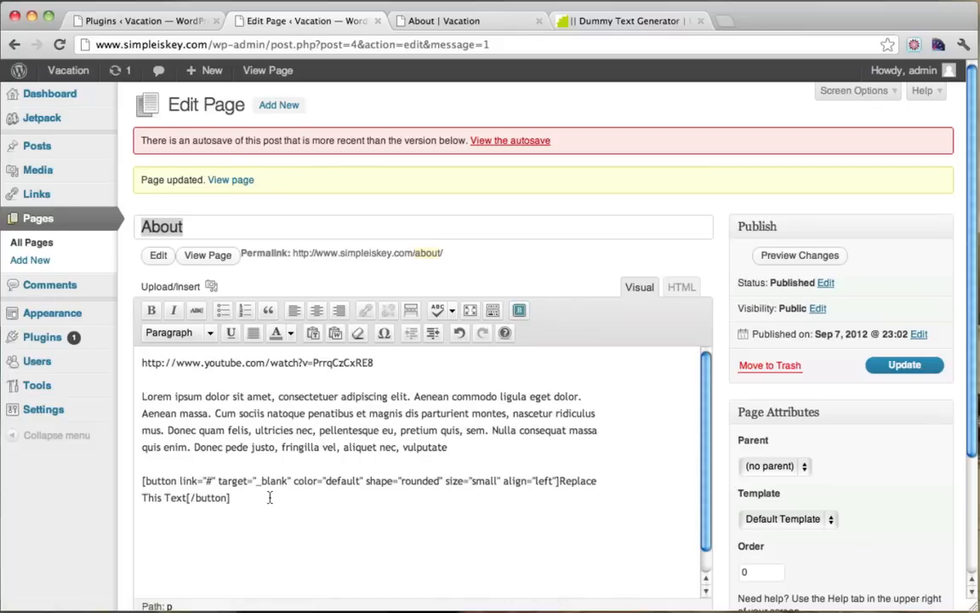
Replace the shortcode's 'Replace This Text' placeholder with 'View Our Services' and update the page
left_click_drag(269, 498, 124, 474)
left_click_drag(276, 497, 114, 472)
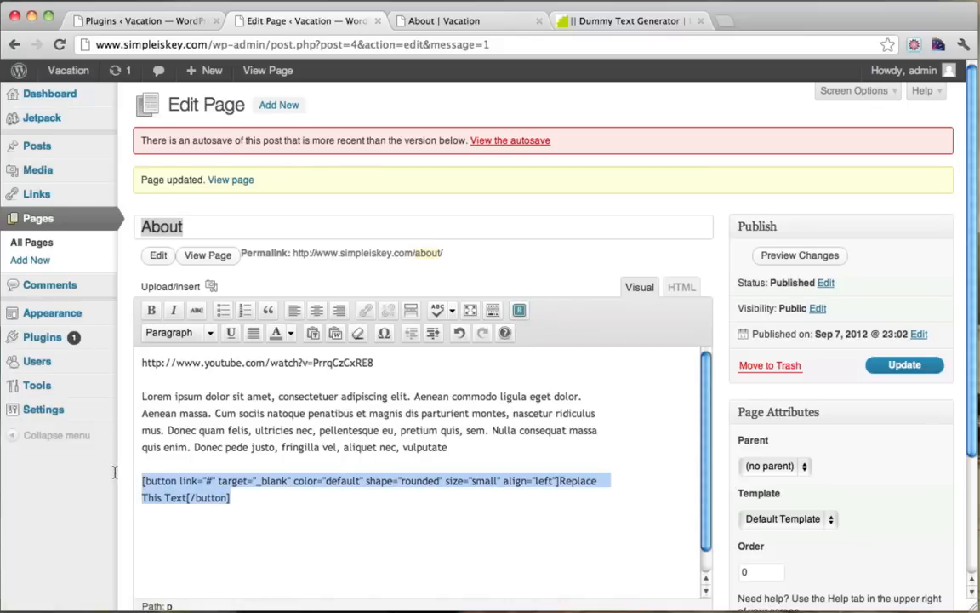
left_click(253, 500)
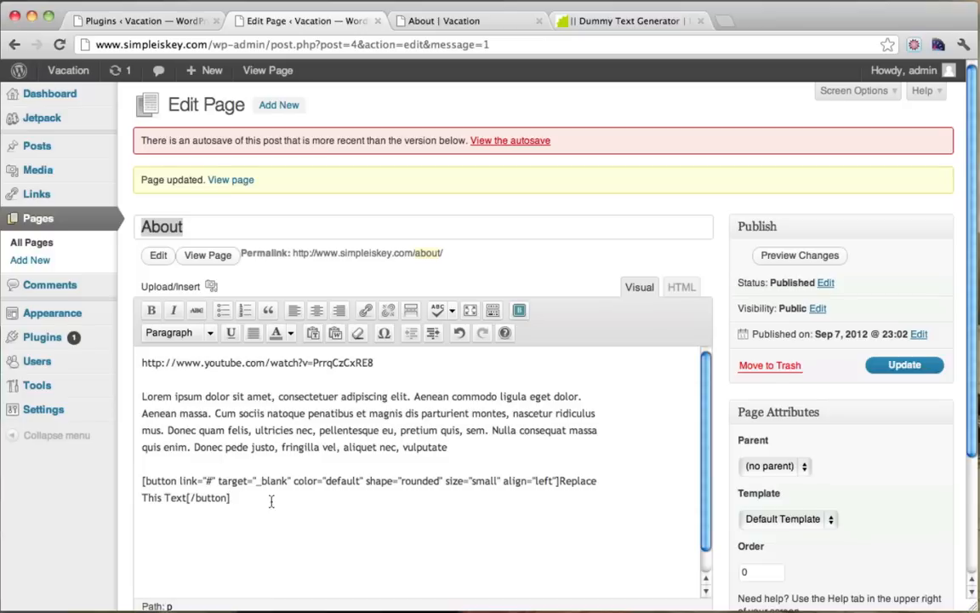
left_click_drag(271, 502, 138, 487)
left_click(289, 502)
left_click_drag(562, 483, 189, 502)
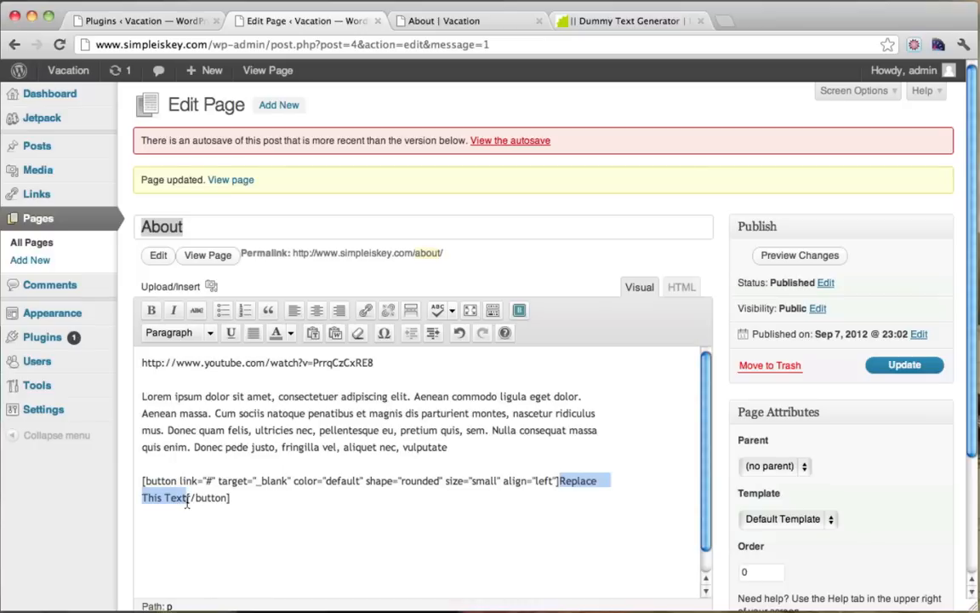
left_click(288, 493)
left_click_drag(142, 481, 557, 485)
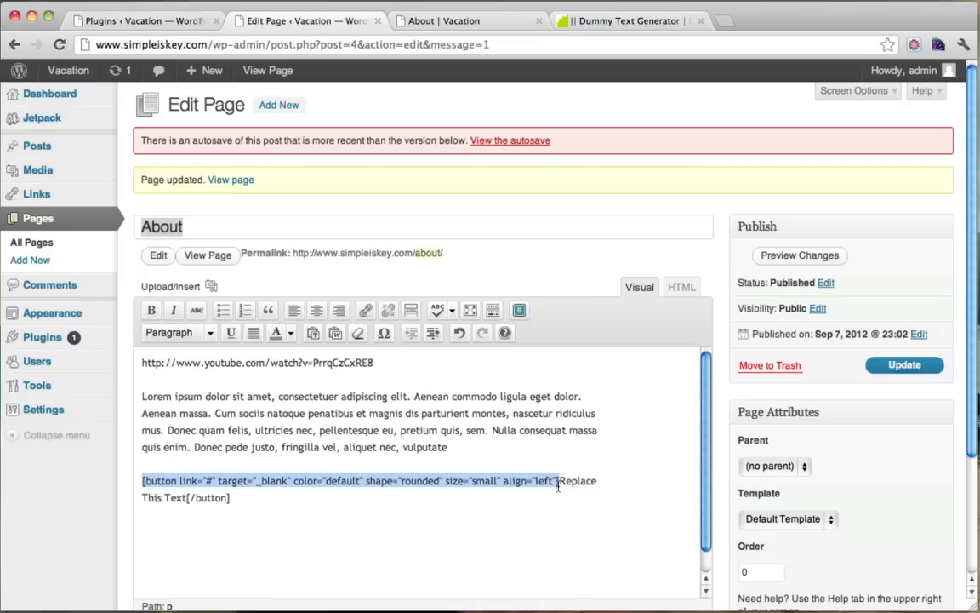
left_click_drag(185, 502, 245, 502)
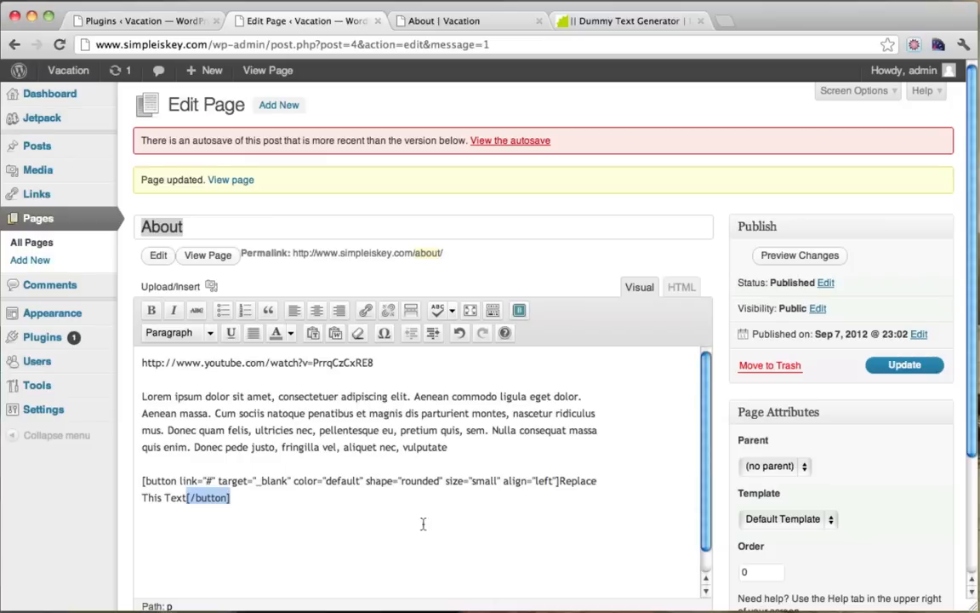
left_click(542, 501)
left_click_drag(559, 480, 189, 501)
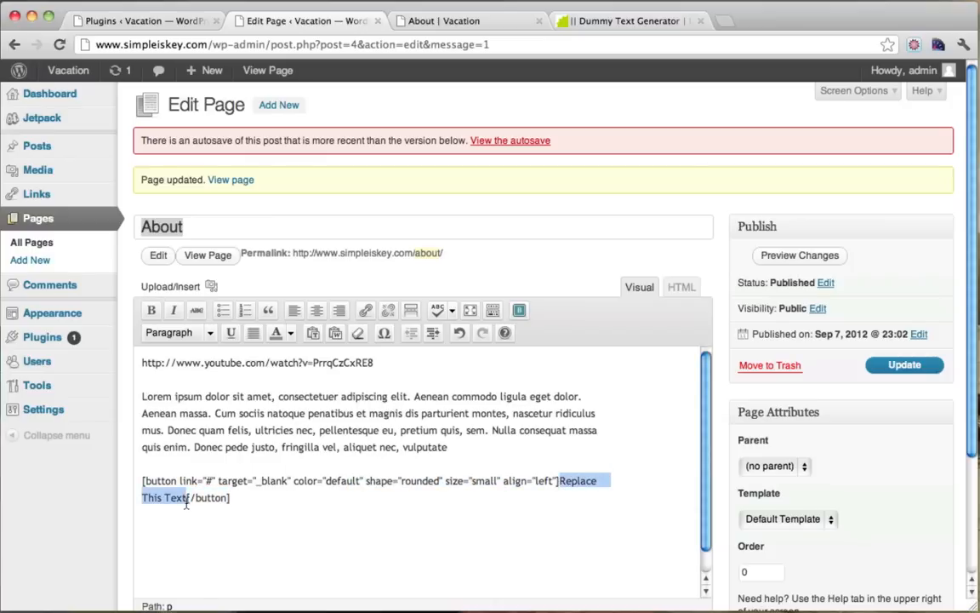
type("View Our ")
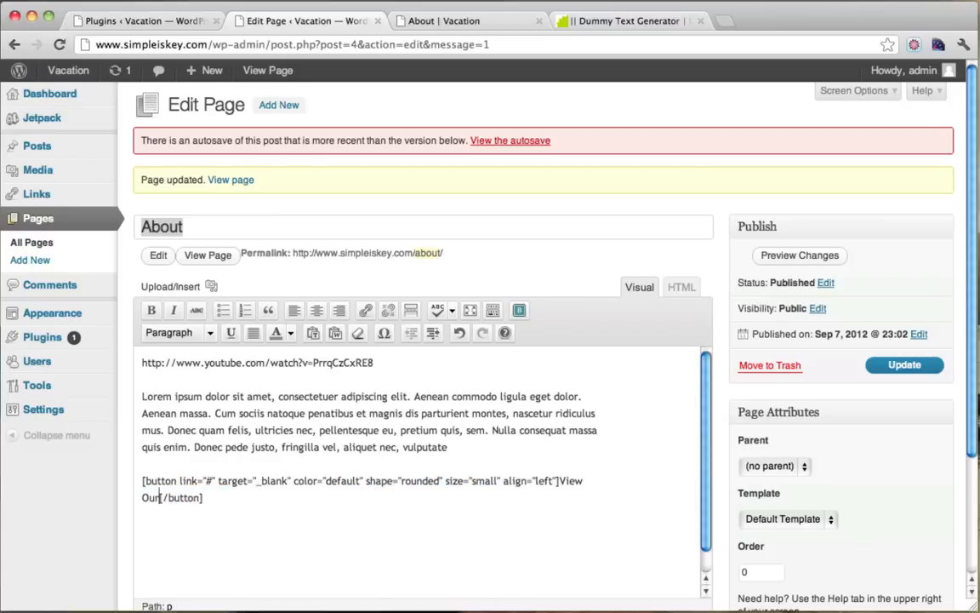
type("Services")
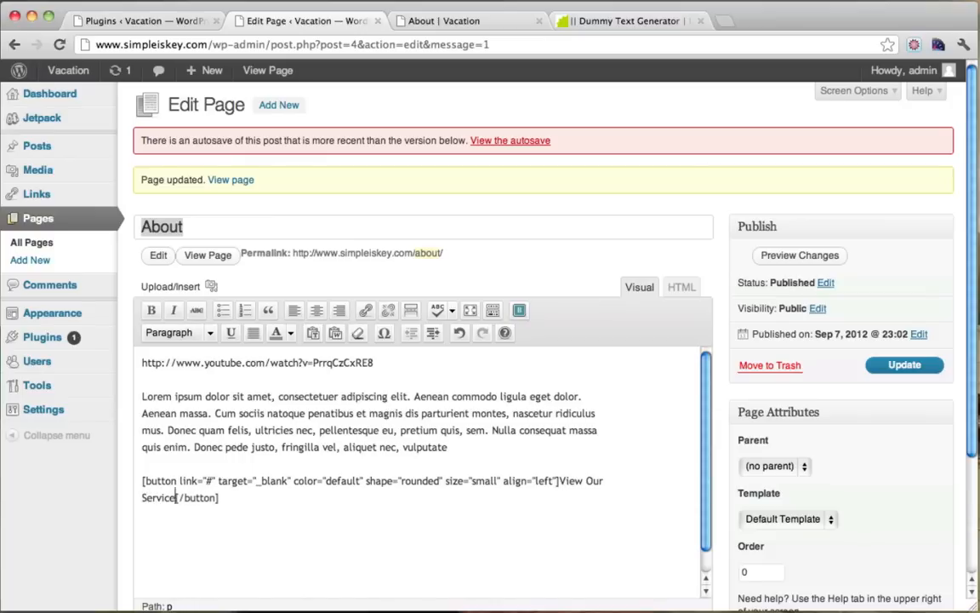
left_click(305, 504)
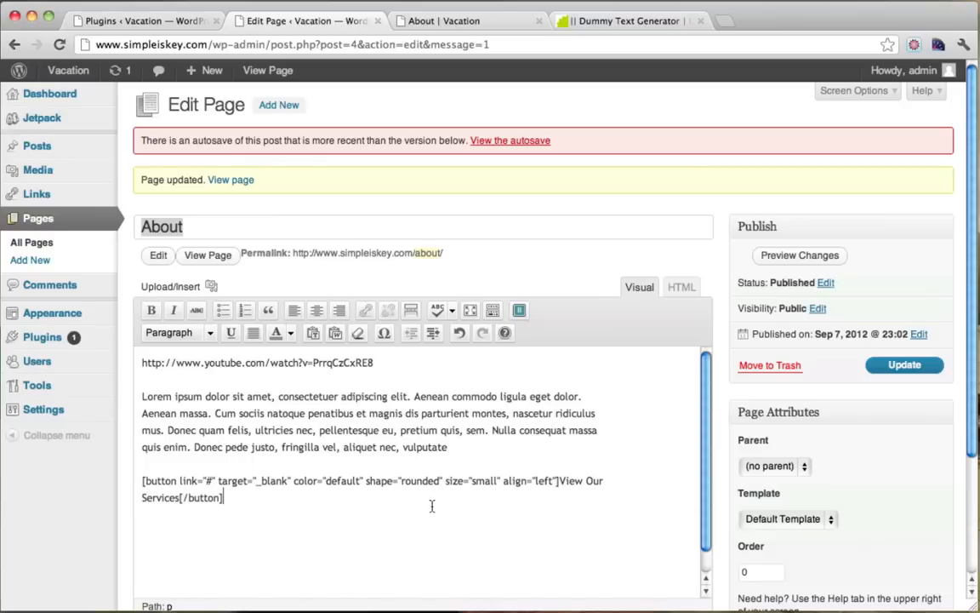
left_click(911, 365)
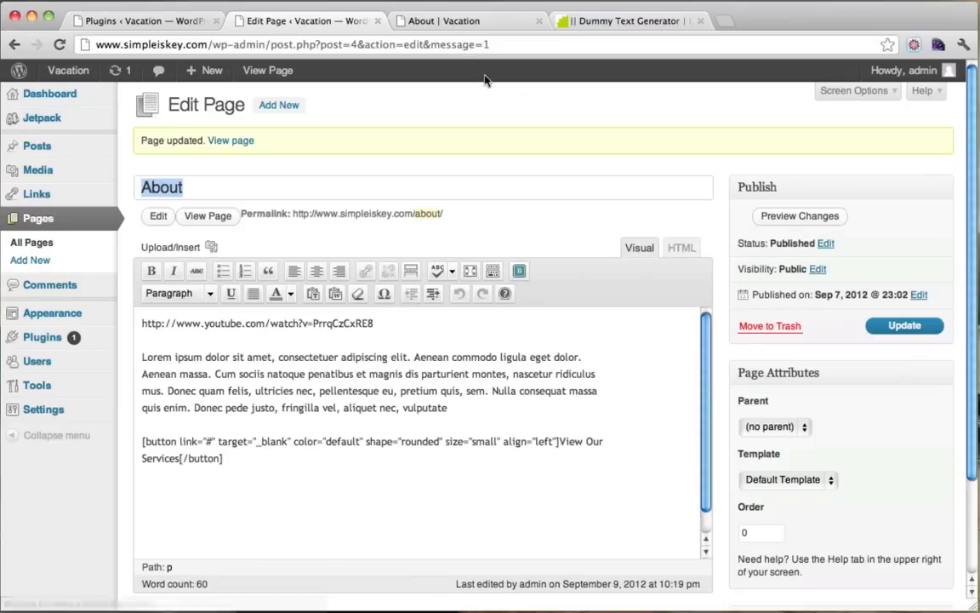
Reload the live About page, try the View Our Services button, and return to Plugins
left_click(59, 44)
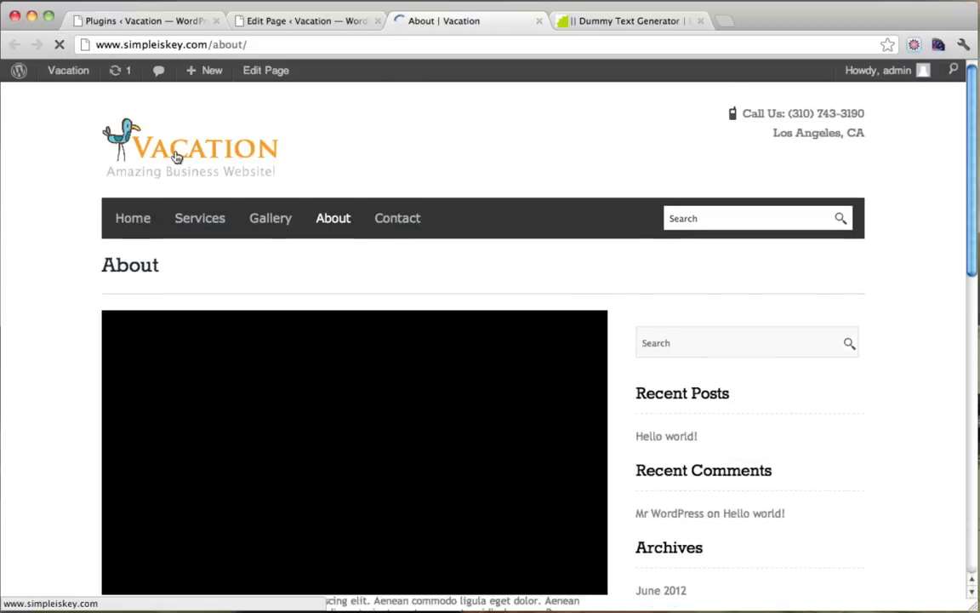
scroll(176, 158, "down", 5)
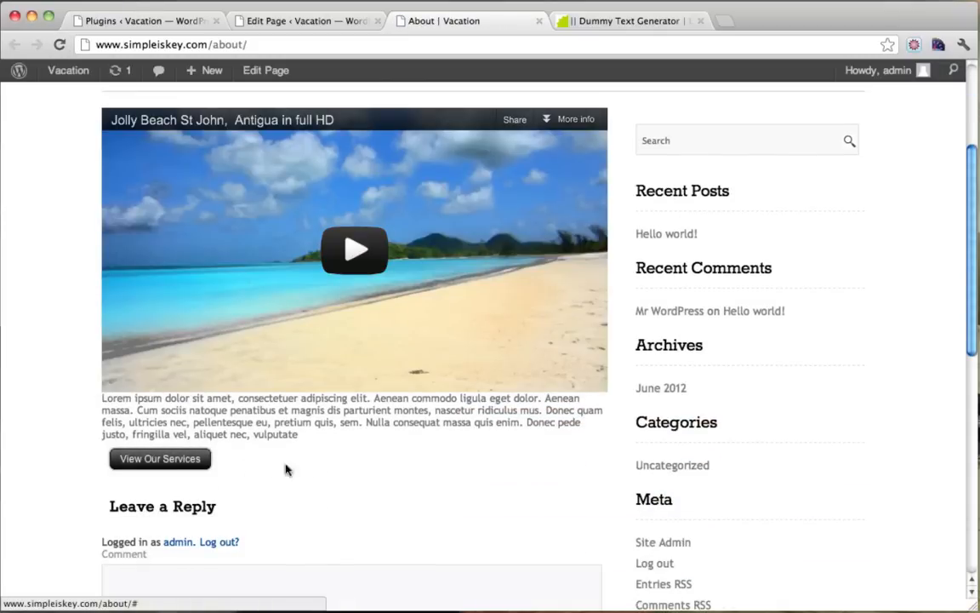
scroll(162, 464, "down", 1)
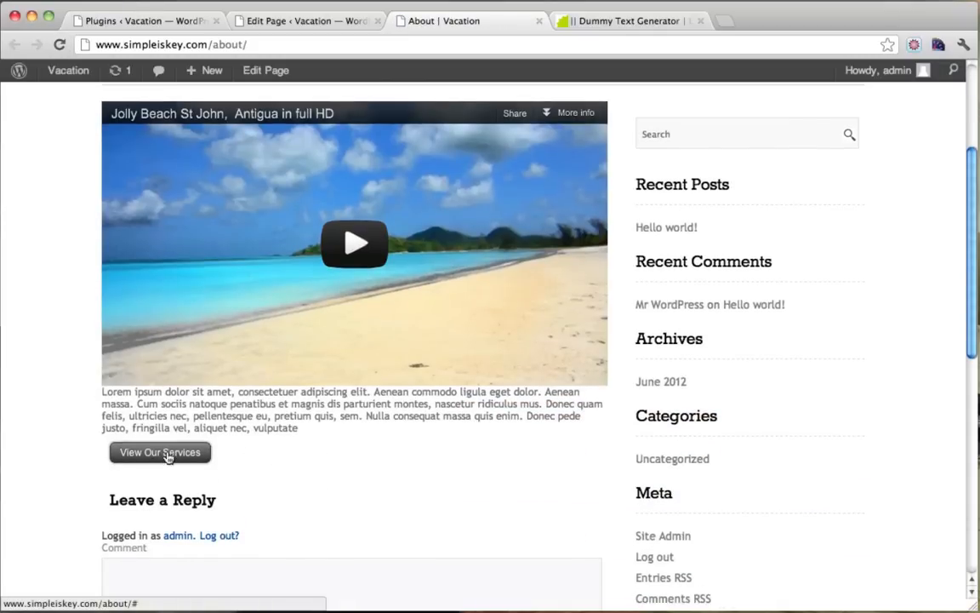
left_click(162, 460)
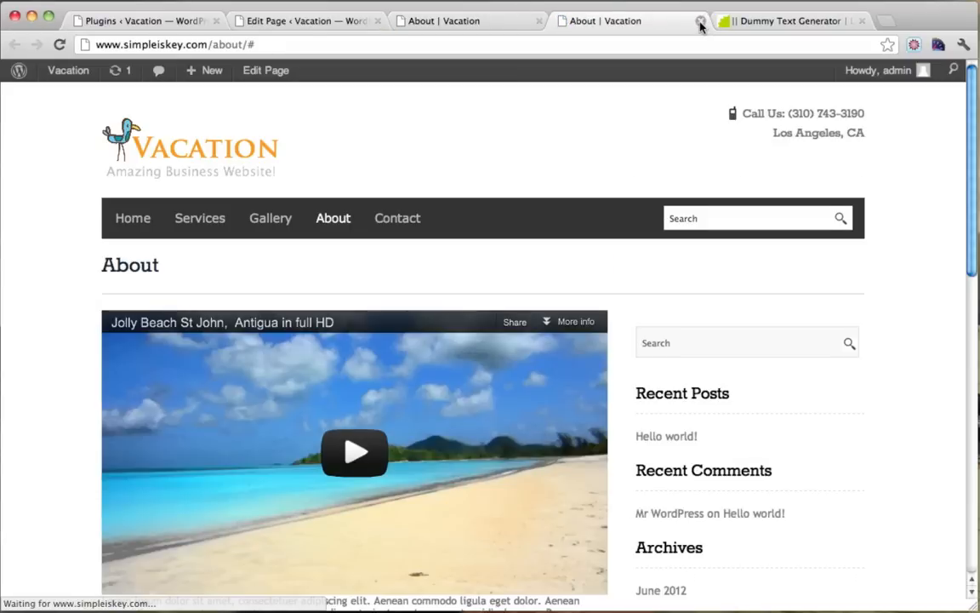
left_click(701, 22)
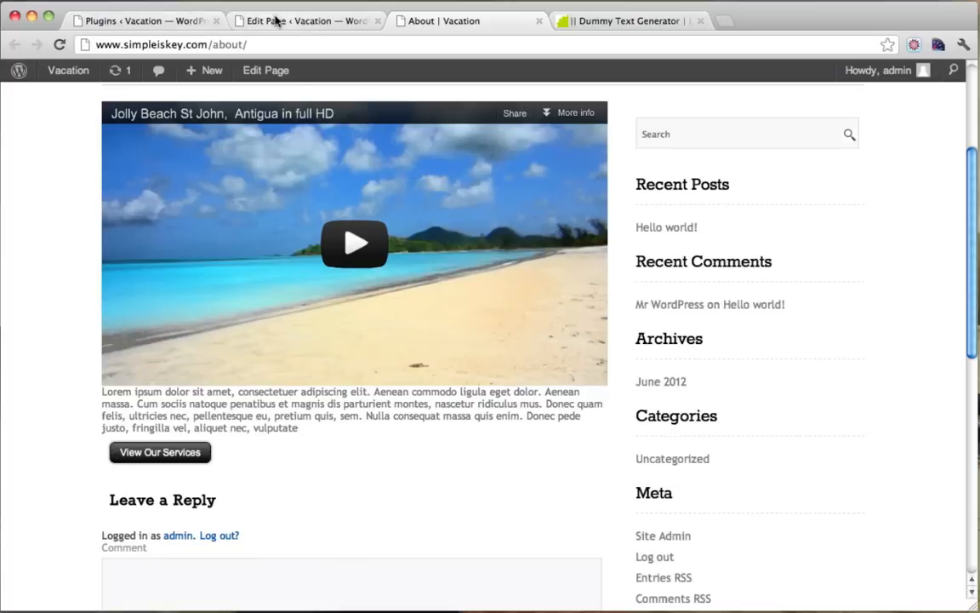
left_click(162, 22)
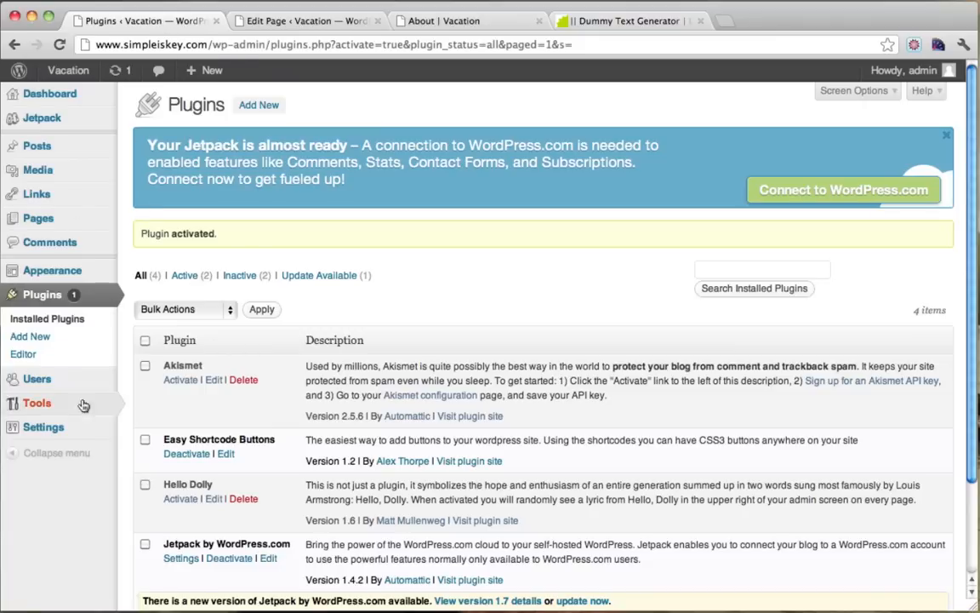
Open the Easy Shortcode Buttons plugin website from the installed plugins list
left_click(47, 298)
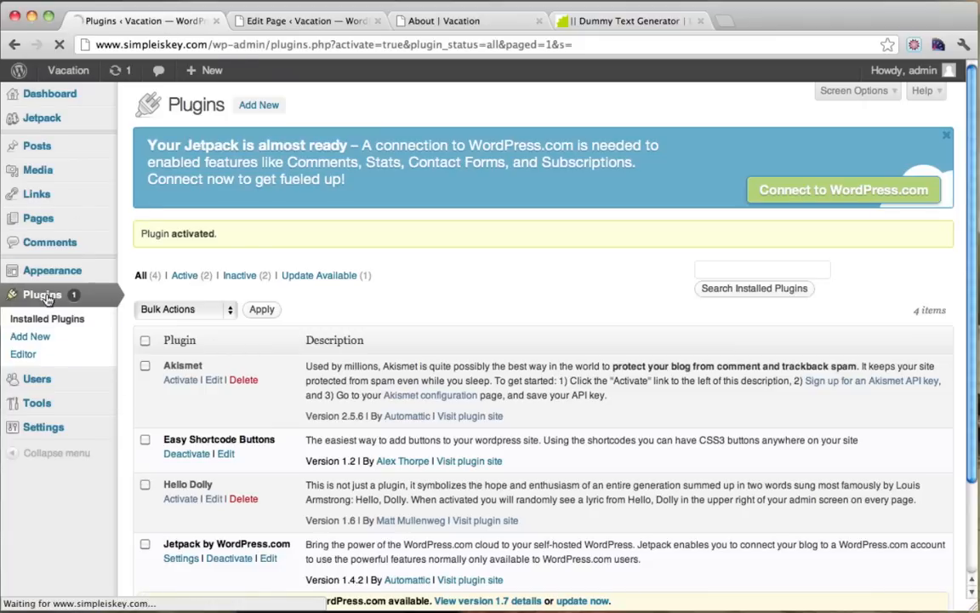
scroll(312, 300, "down", 2)
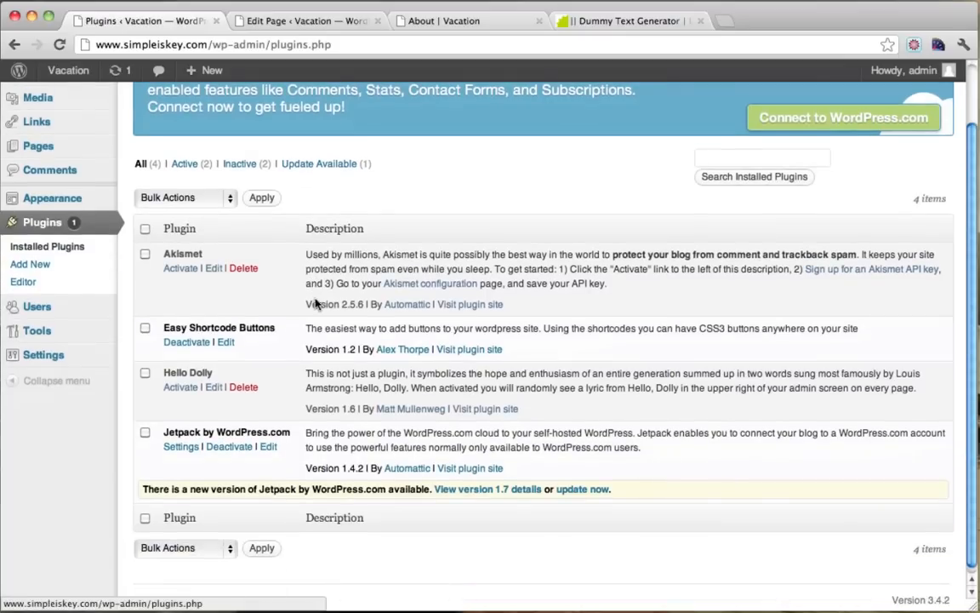
left_click_drag(165, 328, 275, 331)
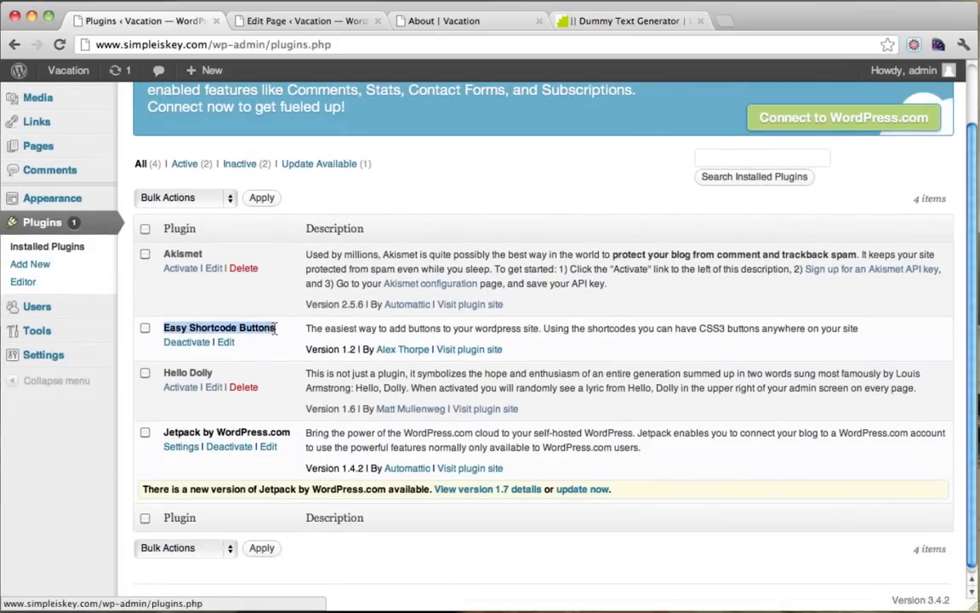
left_click(273, 330)
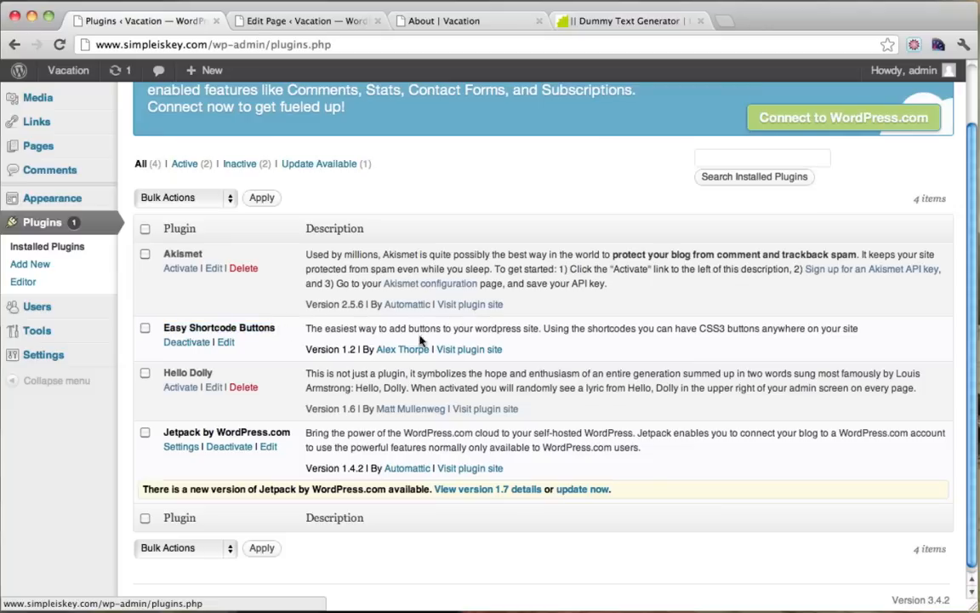
left_click(475, 351)
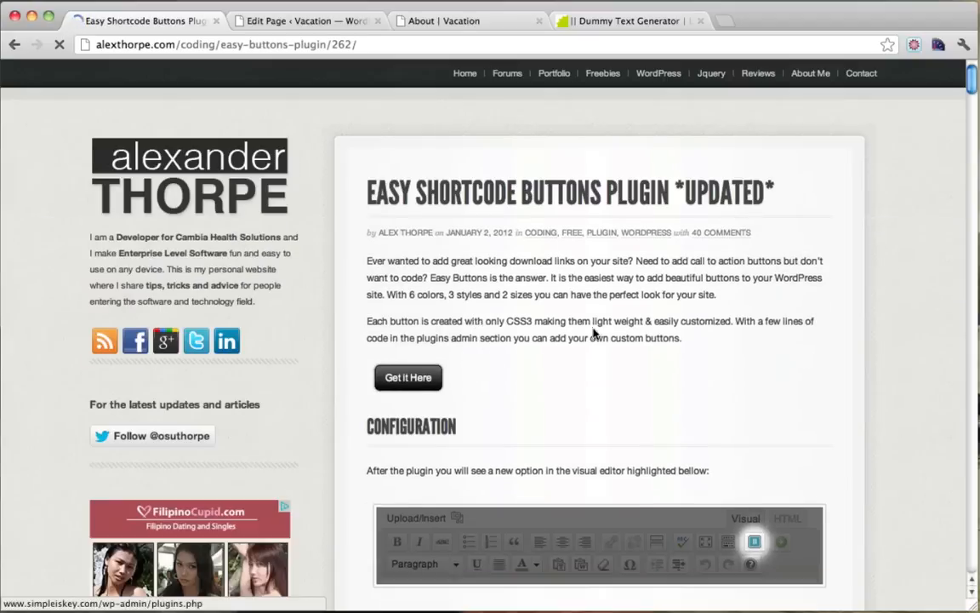
Scroll the plugin site down to its List of Options and highlight the link option
scroll(615, 328, "down", 1)
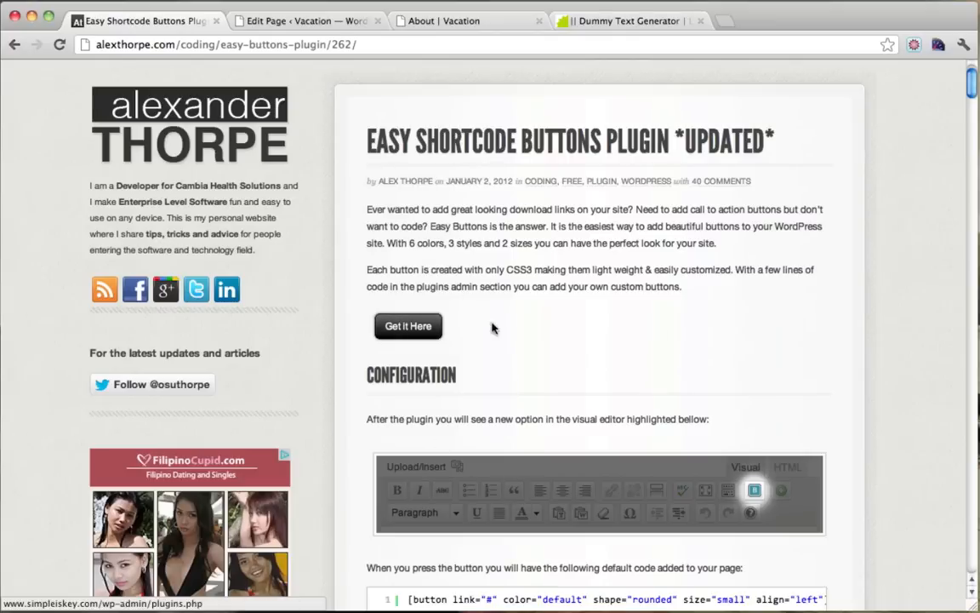
scroll(586, 278, "down", 2)
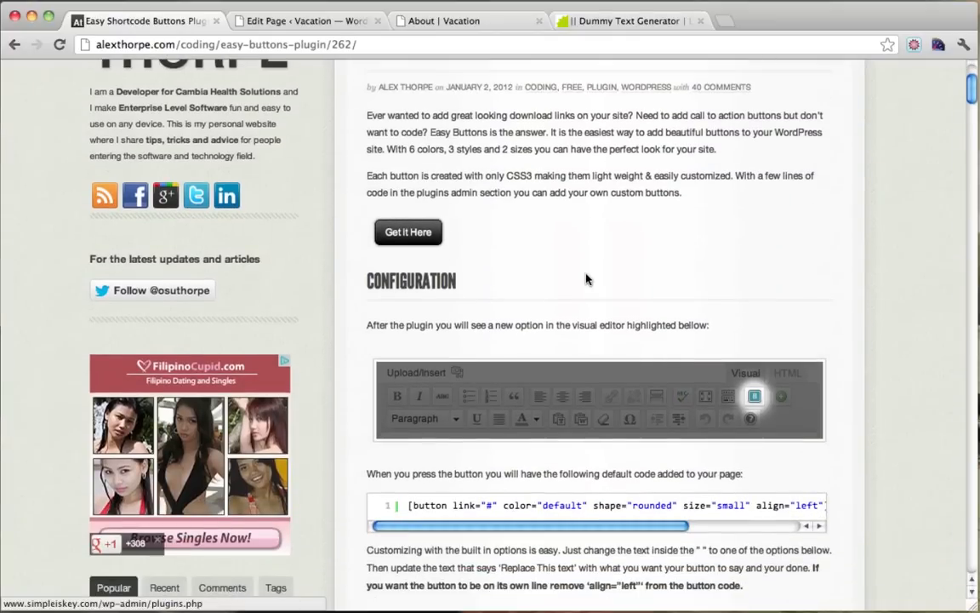
scroll(585, 278, "down", 3)
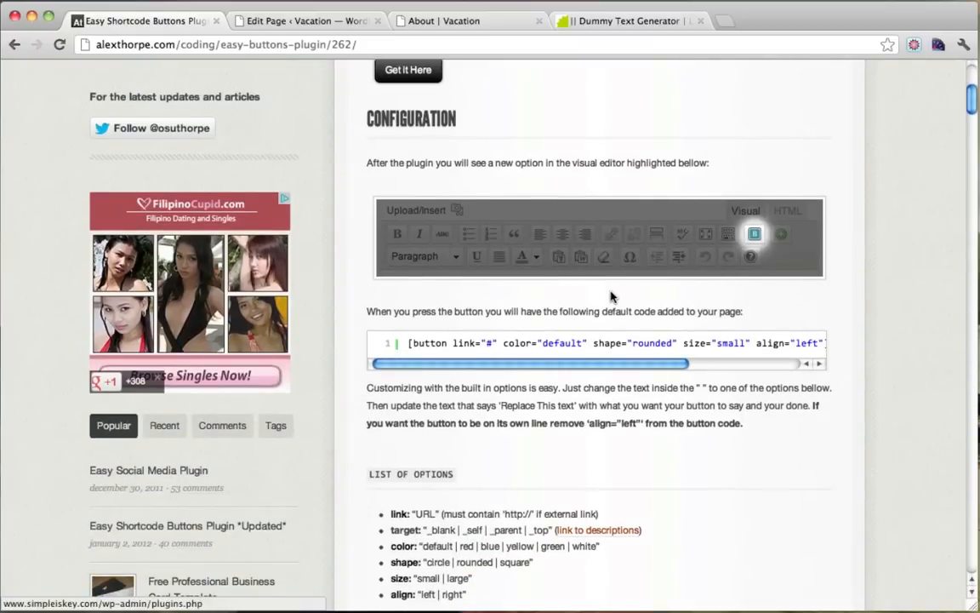
scroll(630, 307, "down", 3)
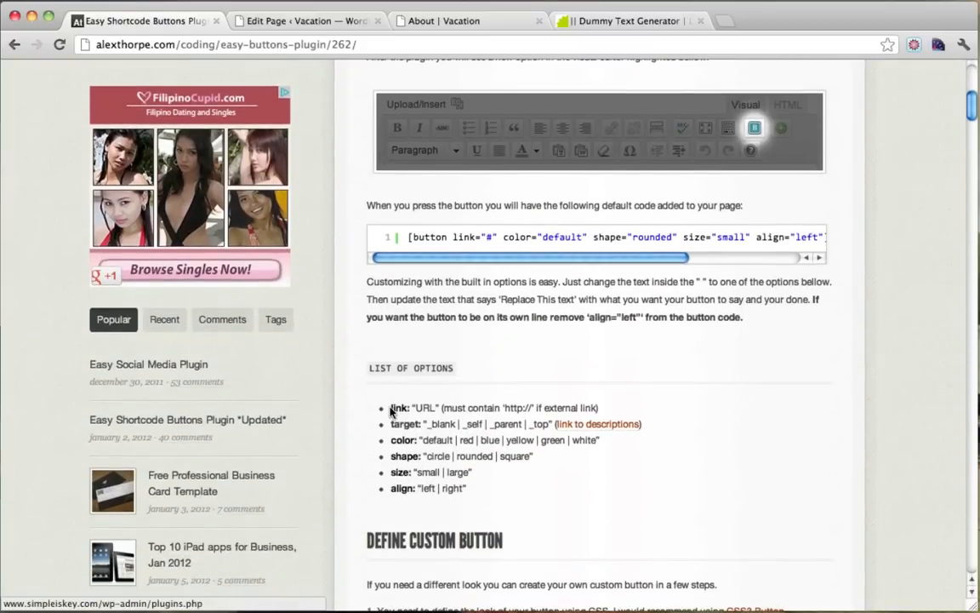
left_click_drag(392, 411, 516, 410)
left_click(409, 409)
left_click(532, 411)
left_click_drag(391, 409, 427, 410)
Change the button shortcode's link from # to /services and update the About page
left_click(444, 20)
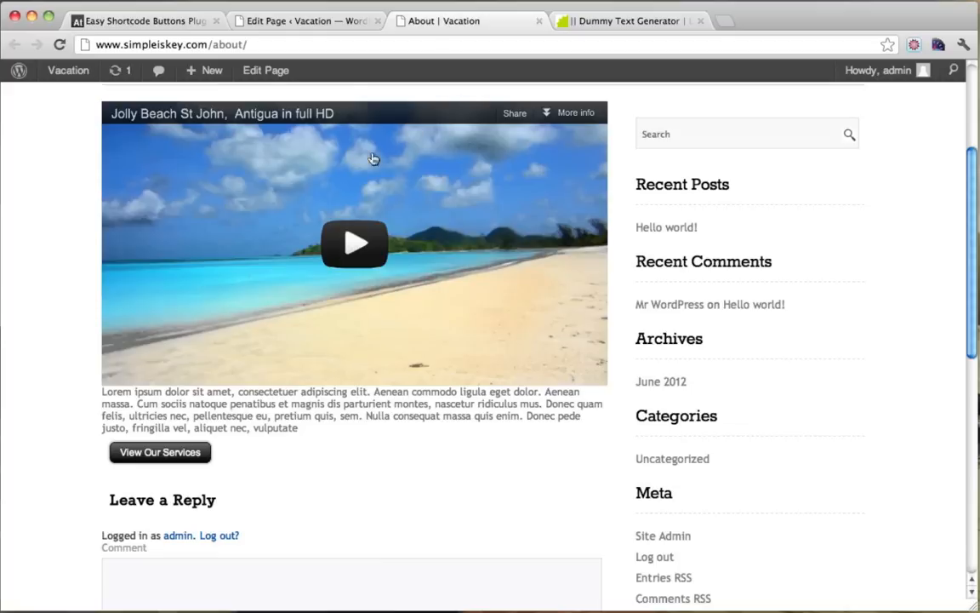
left_click(309, 25)
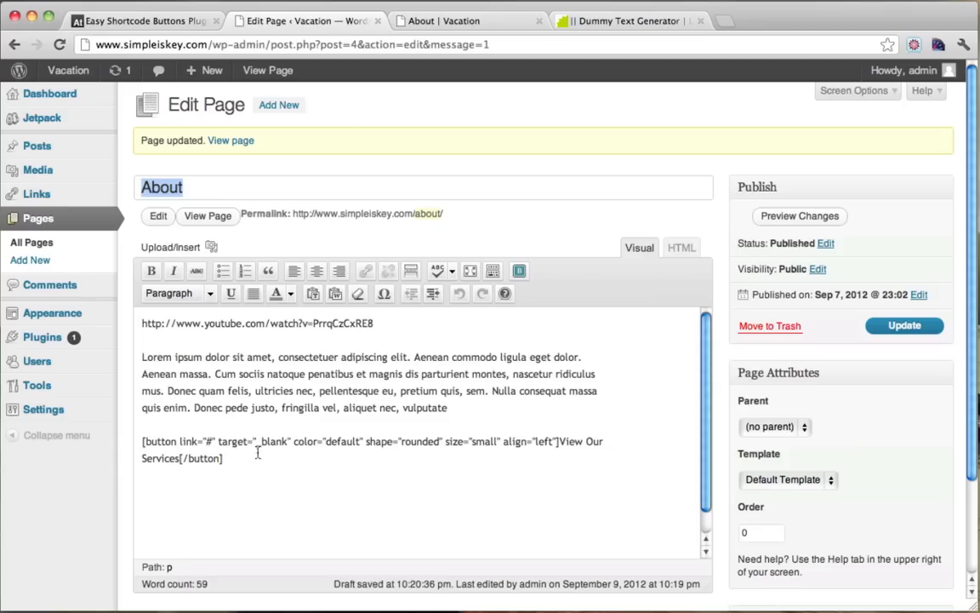
double_click(207, 442)
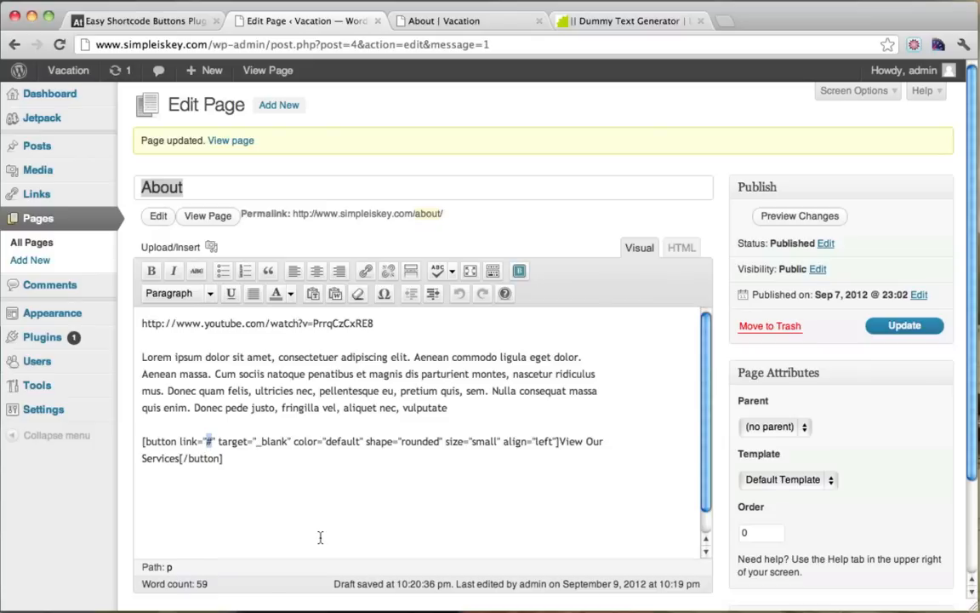
type("/services")
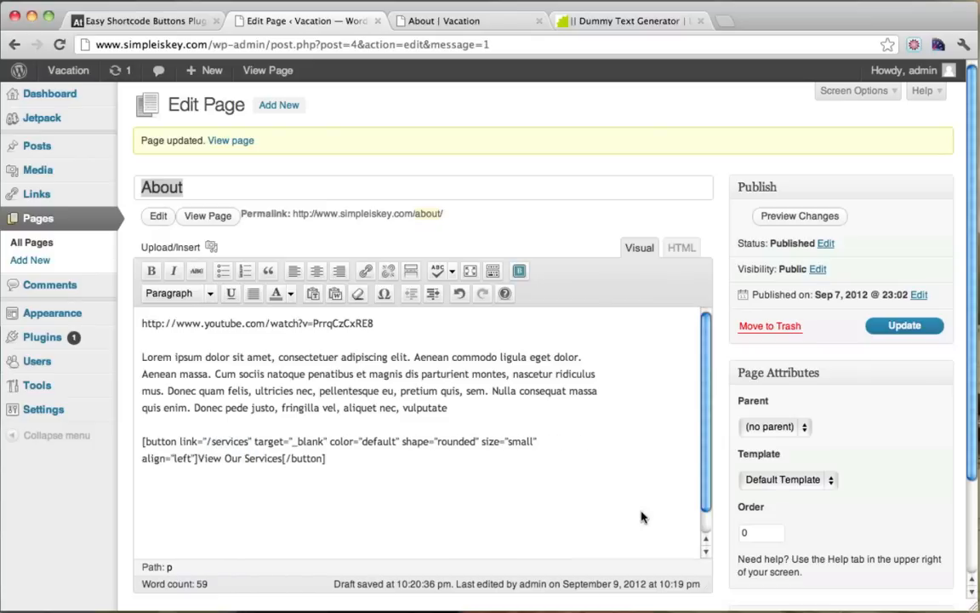
left_click(901, 325)
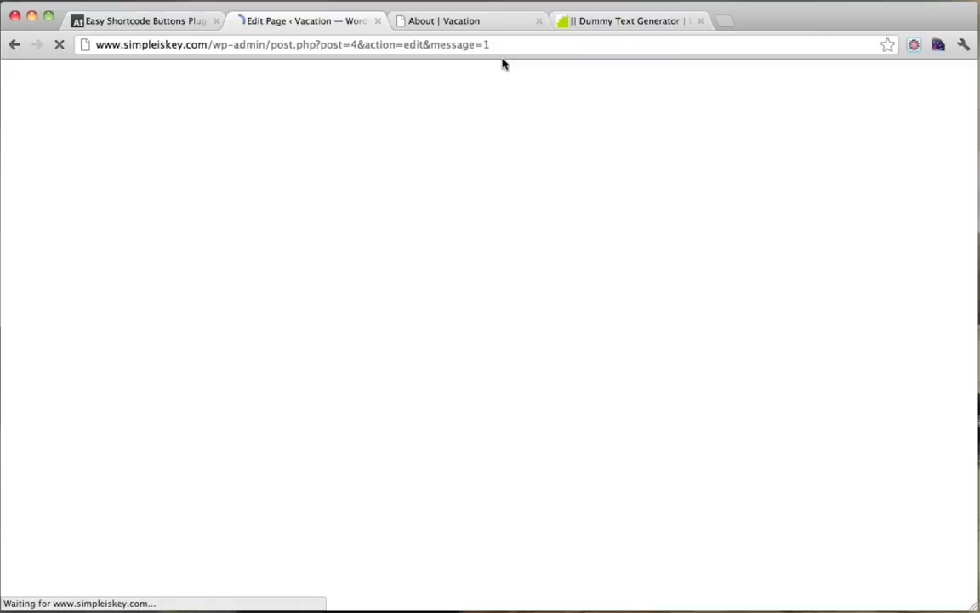
Test View Our Services on the live About page, then close the Services tab it opened
left_click(458, 27)
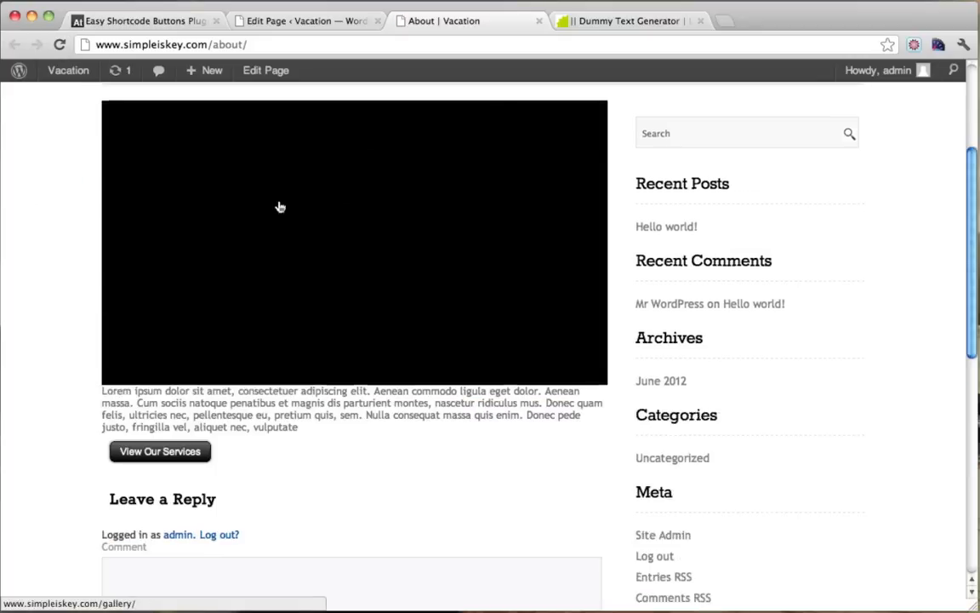
scroll(280, 207, "down", 2)
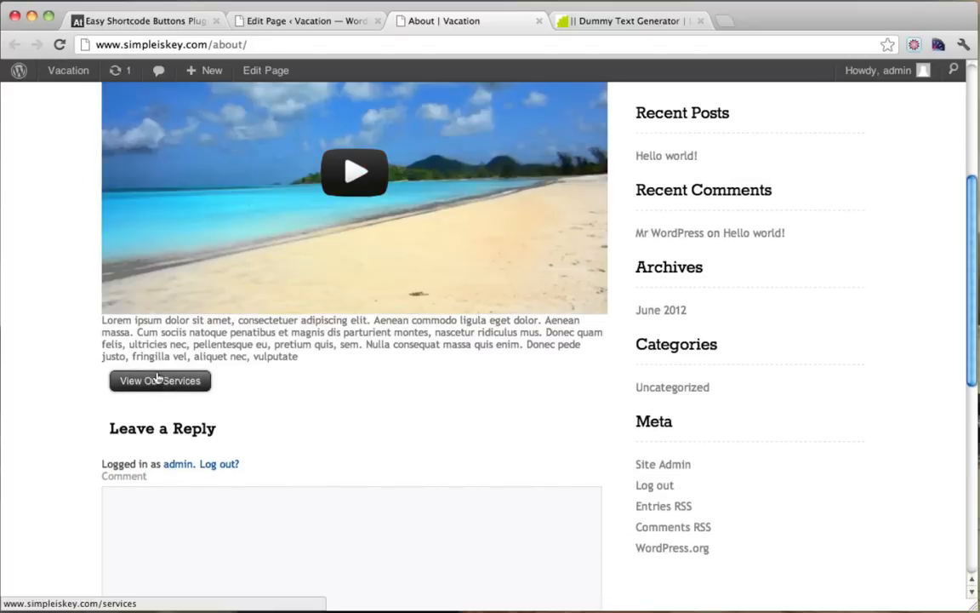
left_click(161, 384)
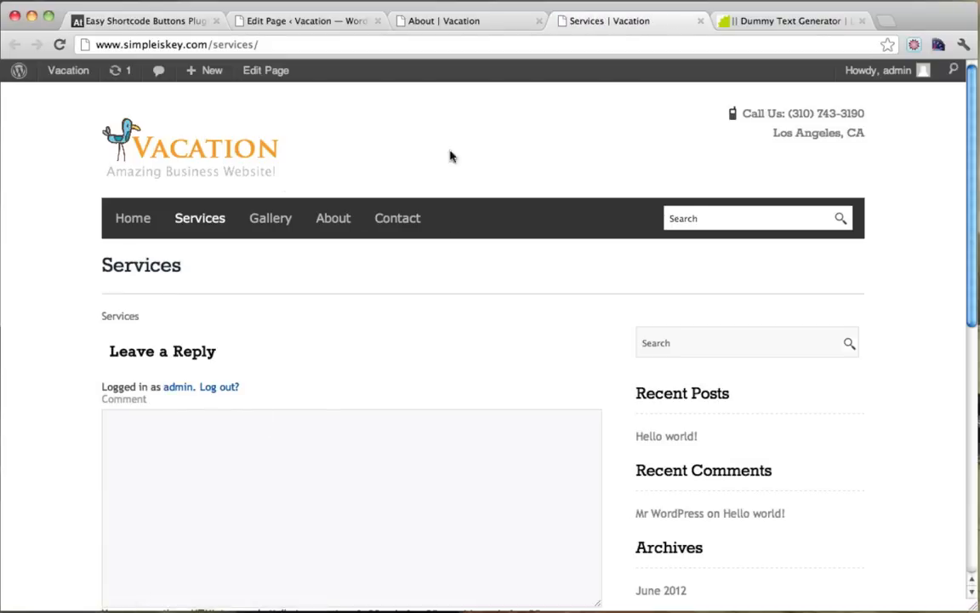
left_click(701, 22)
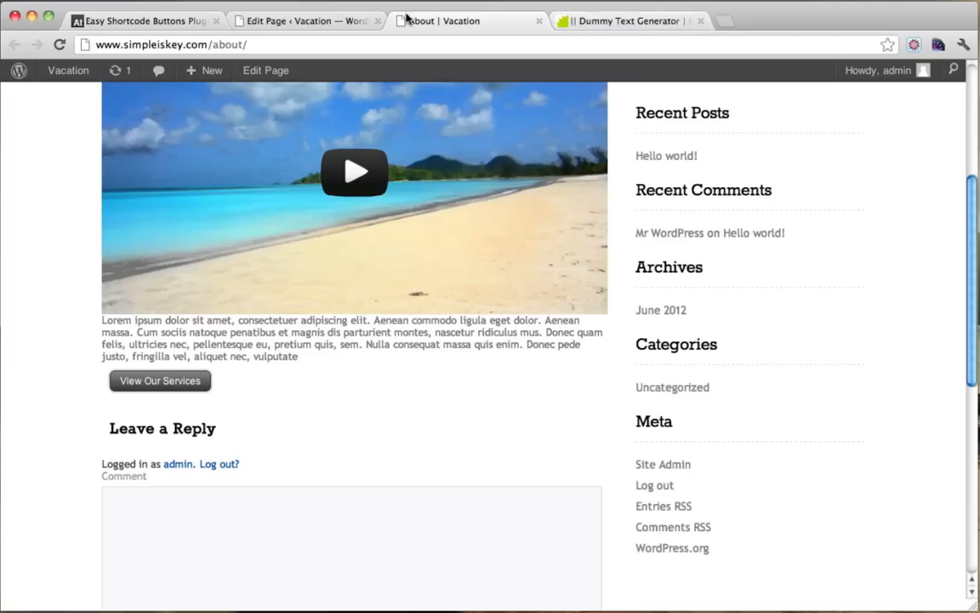
Copy the _self target value from the plugin's options list
left_click(151, 26)
scroll(543, 279, "down", 1)
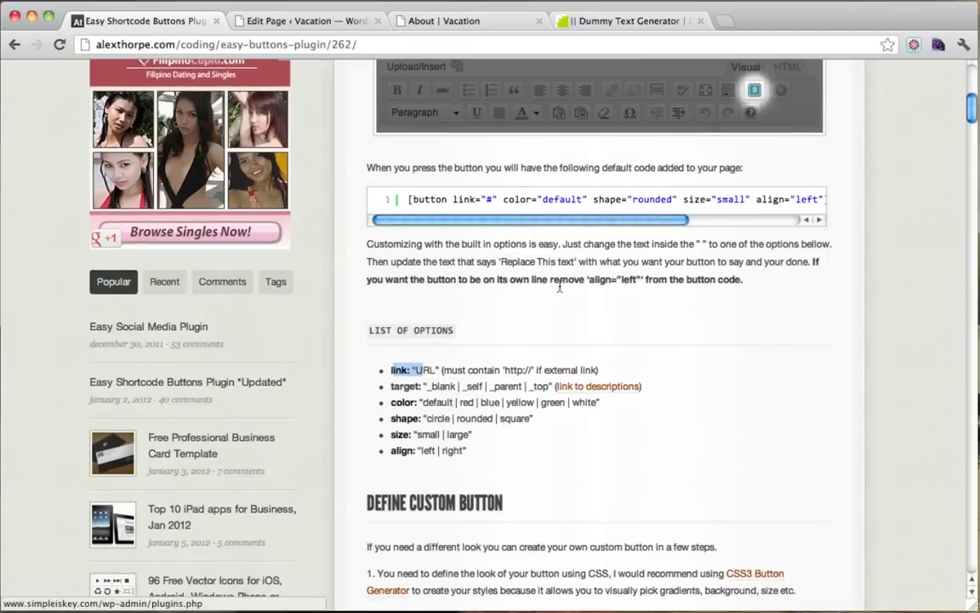
left_click_drag(389, 385, 466, 387)
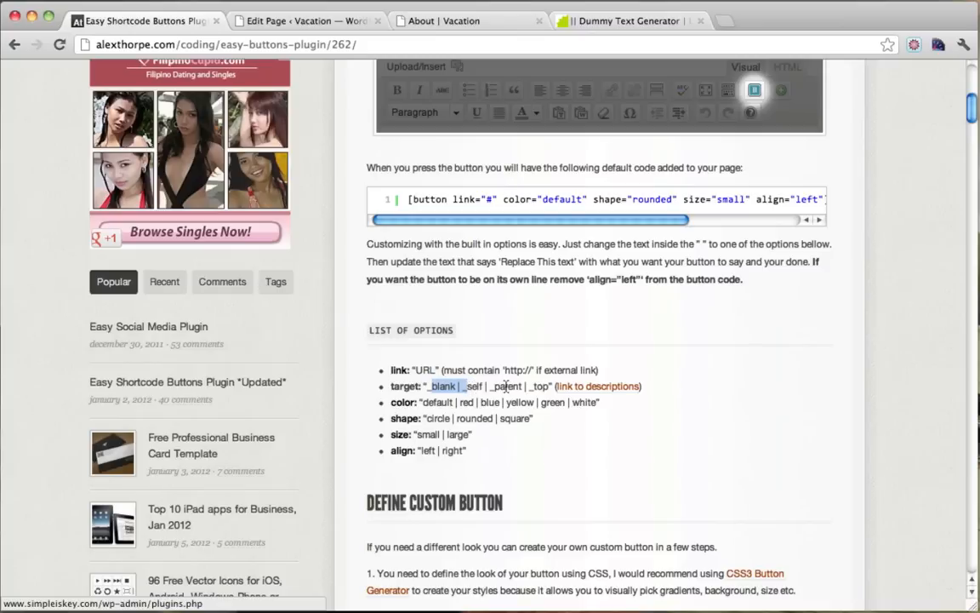
left_click(413, 393)
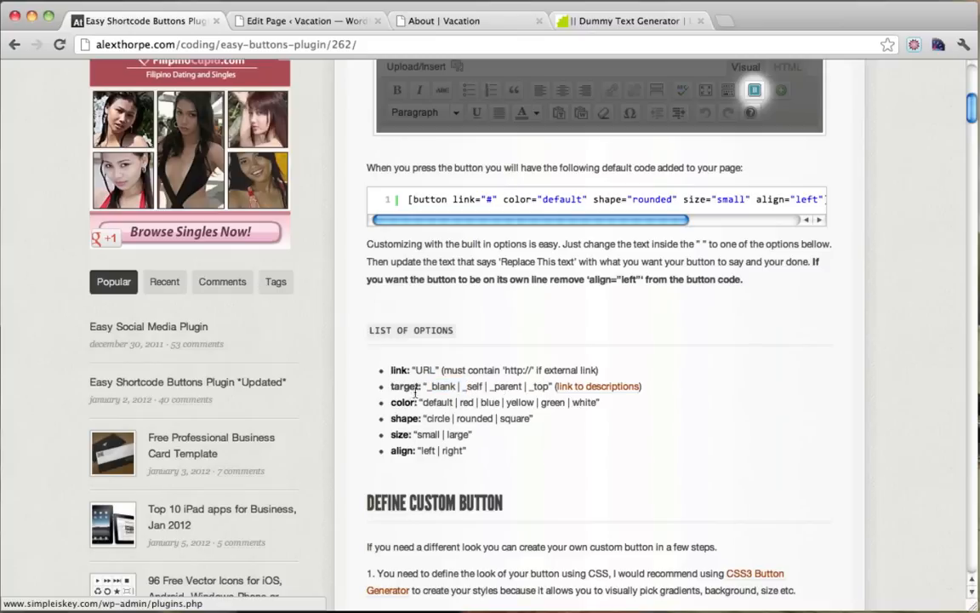
left_click_drag(458, 387, 436, 389)
double_click(473, 387)
right_click(474, 387)
left_click(481, 391)
Confirm View Our Services still opens Services in a new tab, then close it
left_click(439, 21)
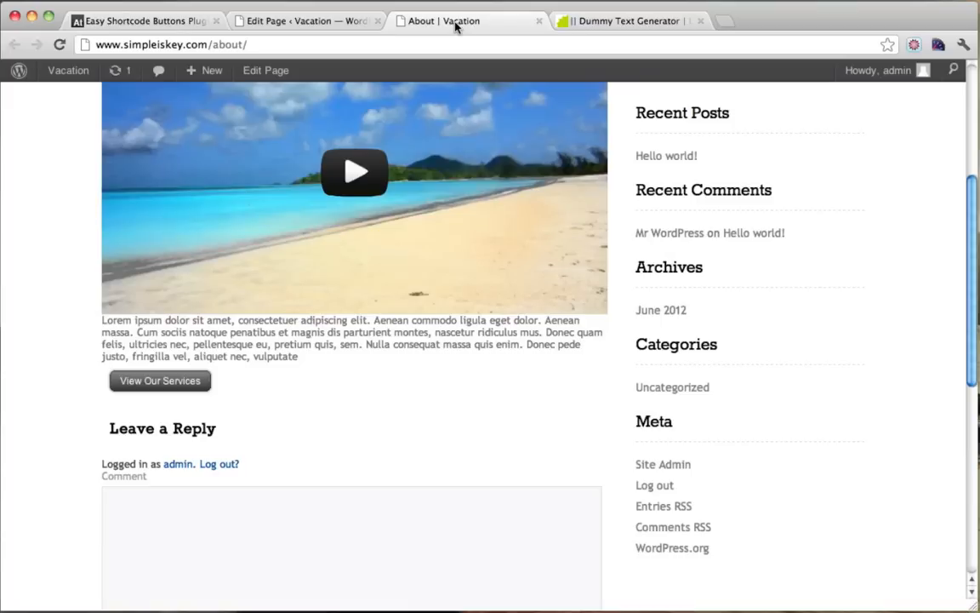
left_click(173, 390)
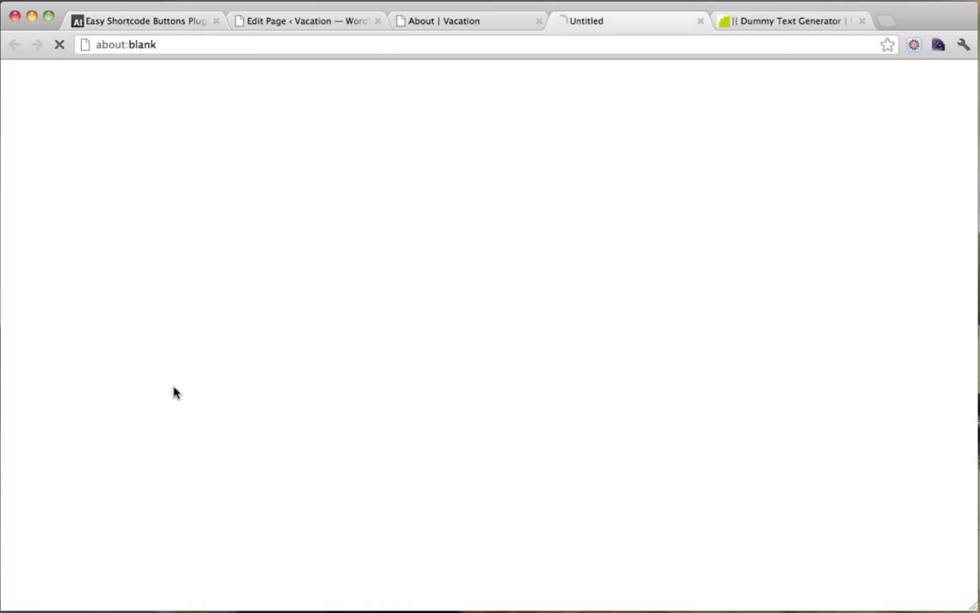
left_click(701, 21)
Change the shortcode target from _blank to _self, update, and verify Services opens in the same tab
left_click(281, 22)
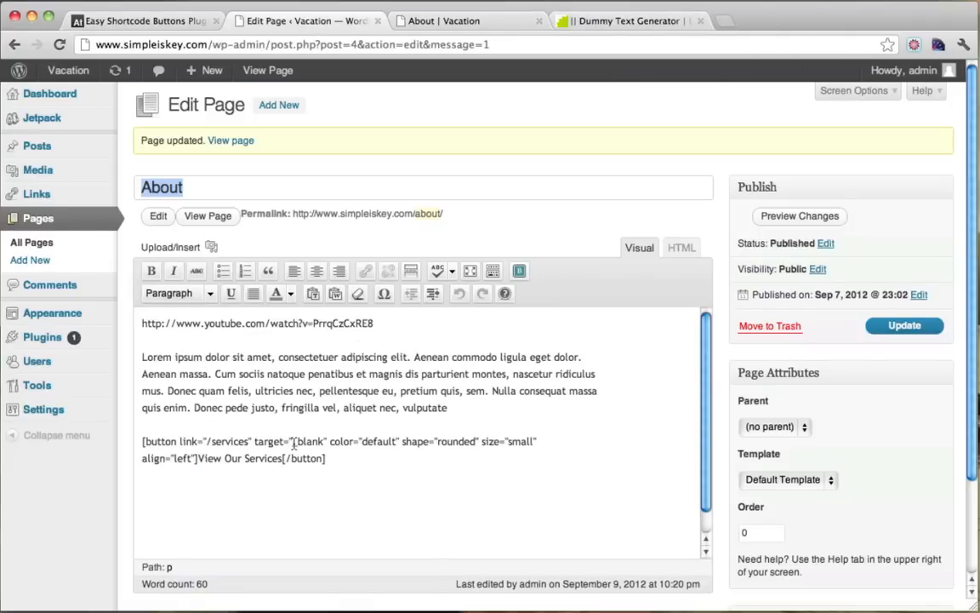
left_click_drag(294, 443, 324, 442)
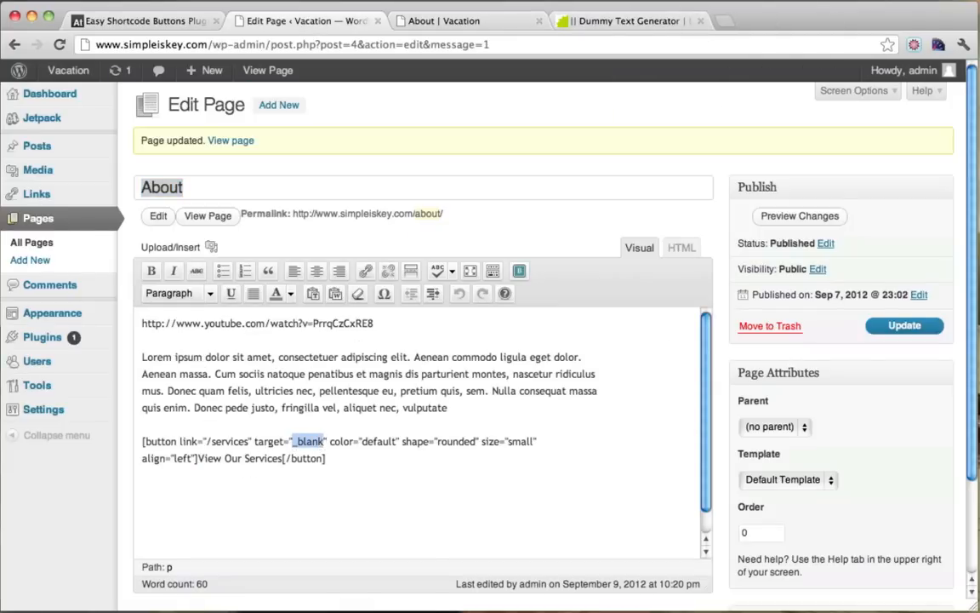
type("_self")
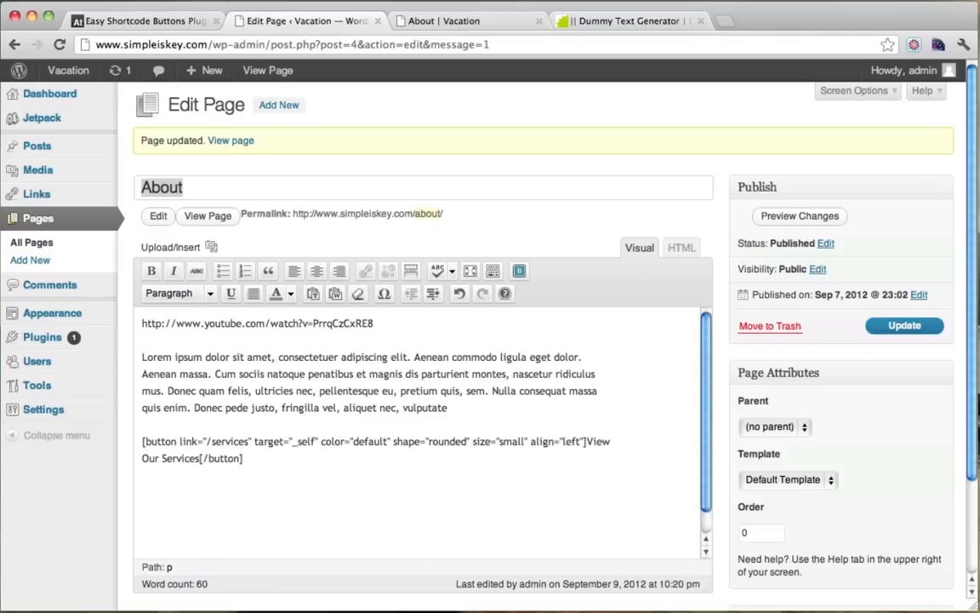
left_click(904, 325)
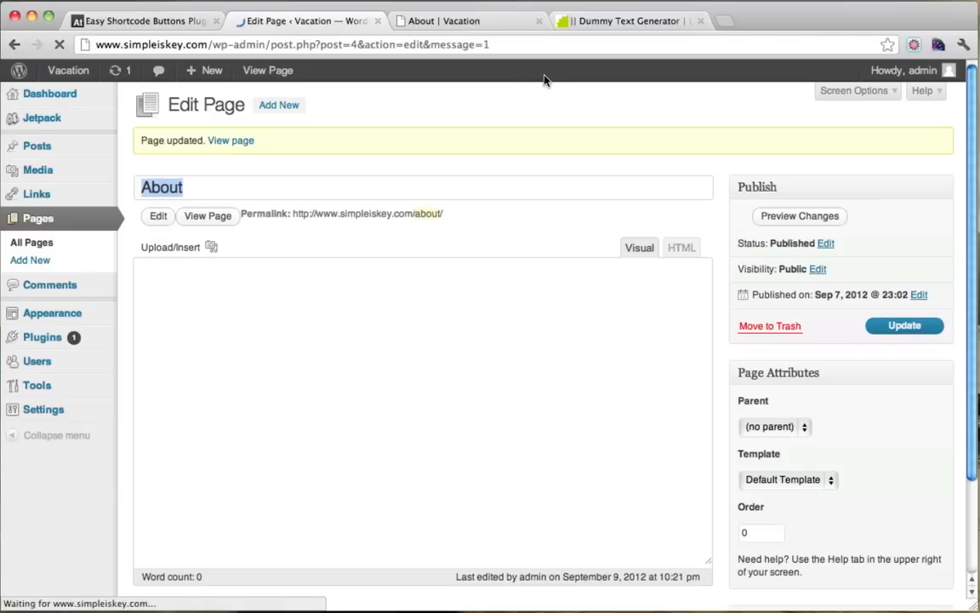
left_click(464, 20)
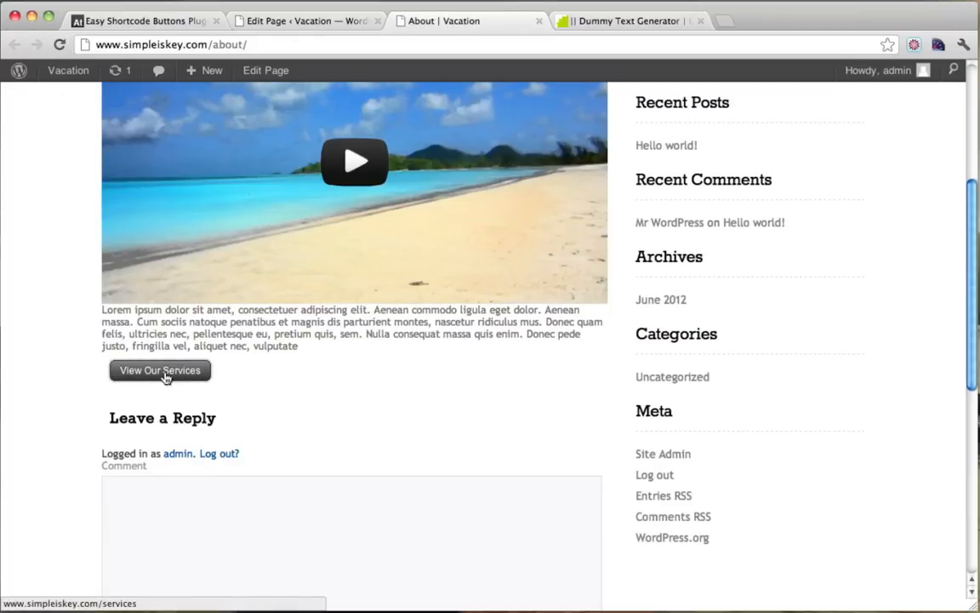
left_click(162, 372)
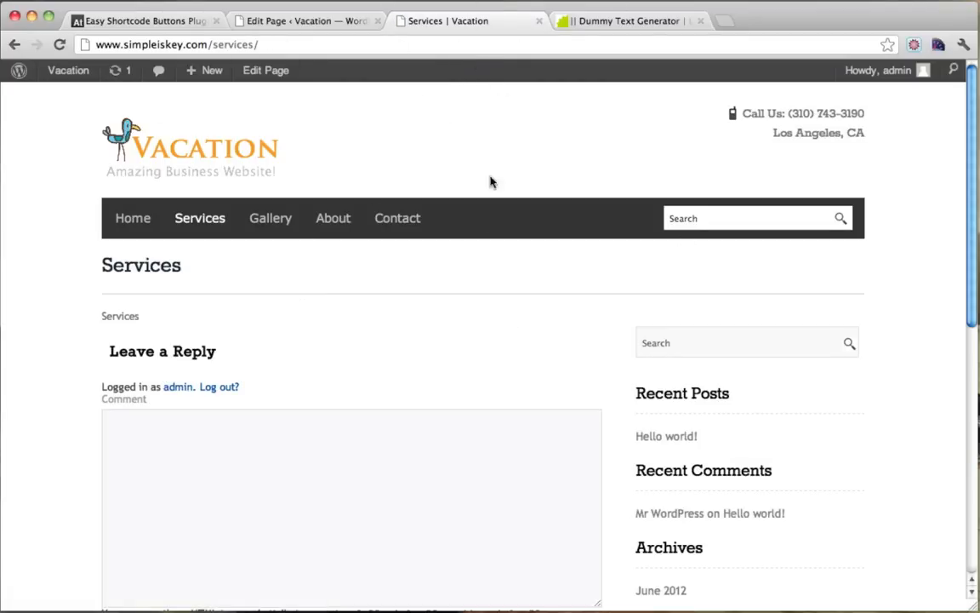
left_click(136, 23)
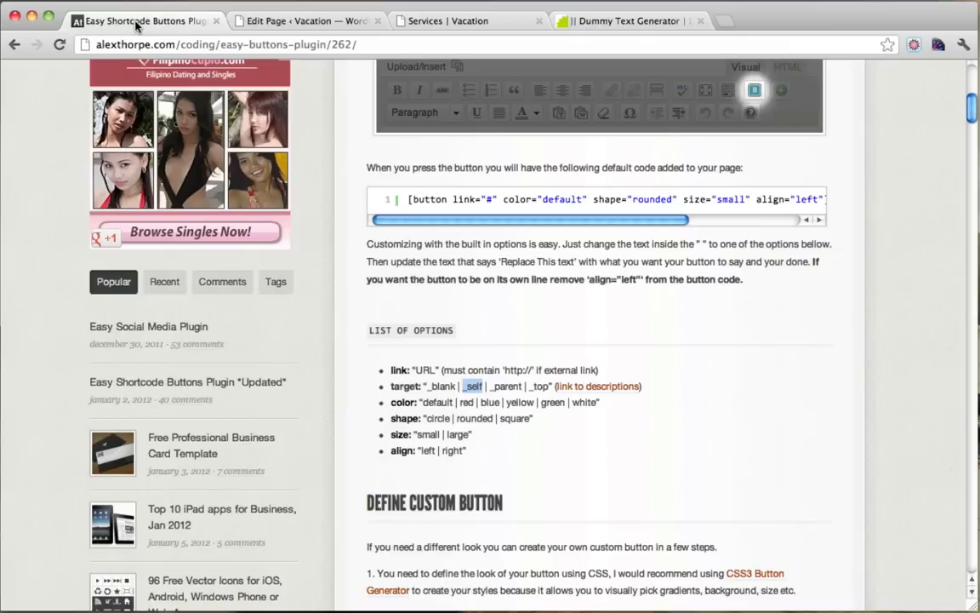
Copy the colour value 'blue' from the plugin's options list
double_click(402, 405)
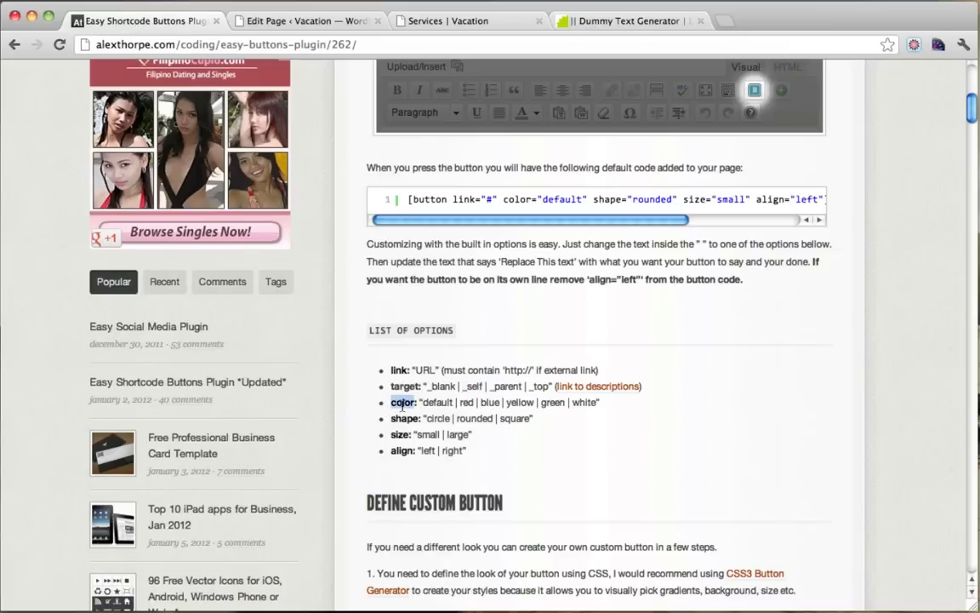
left_click(476, 405)
double_click(488, 405)
right_click(492, 404)
left_click(510, 412)
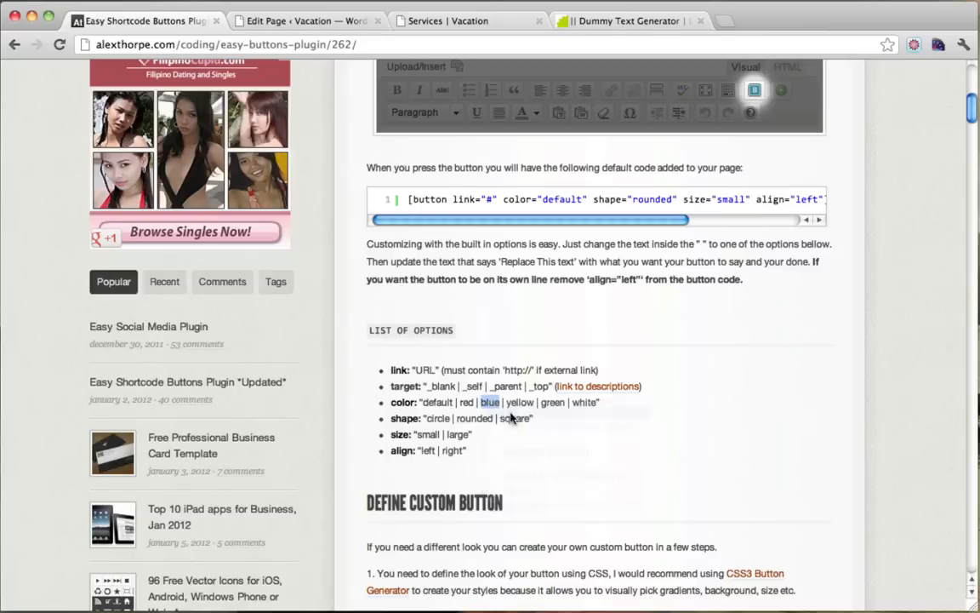
Paste blue over default in the shortcode's color attribute, update, and reload the live About page
left_click(316, 23)
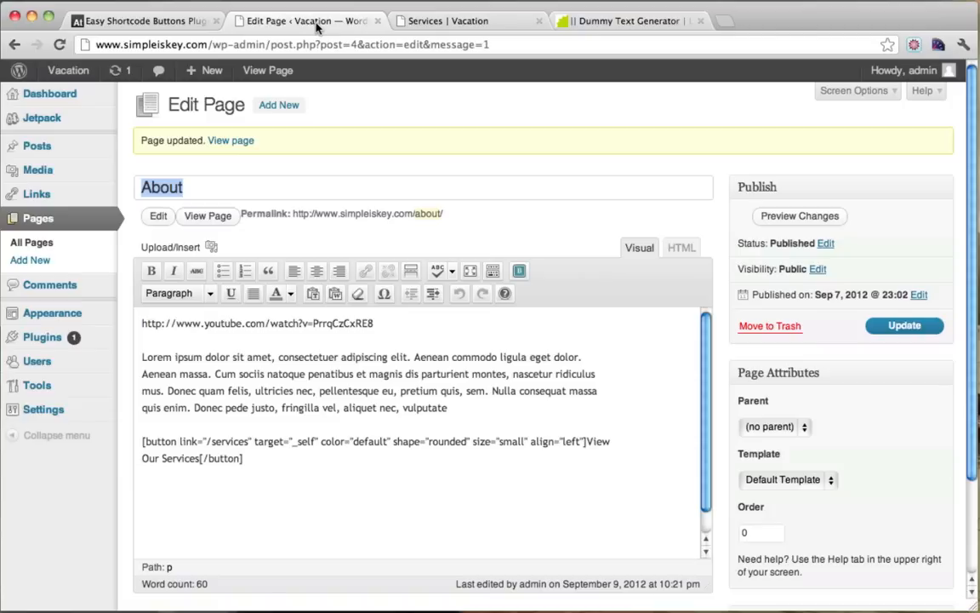
double_click(364, 442)
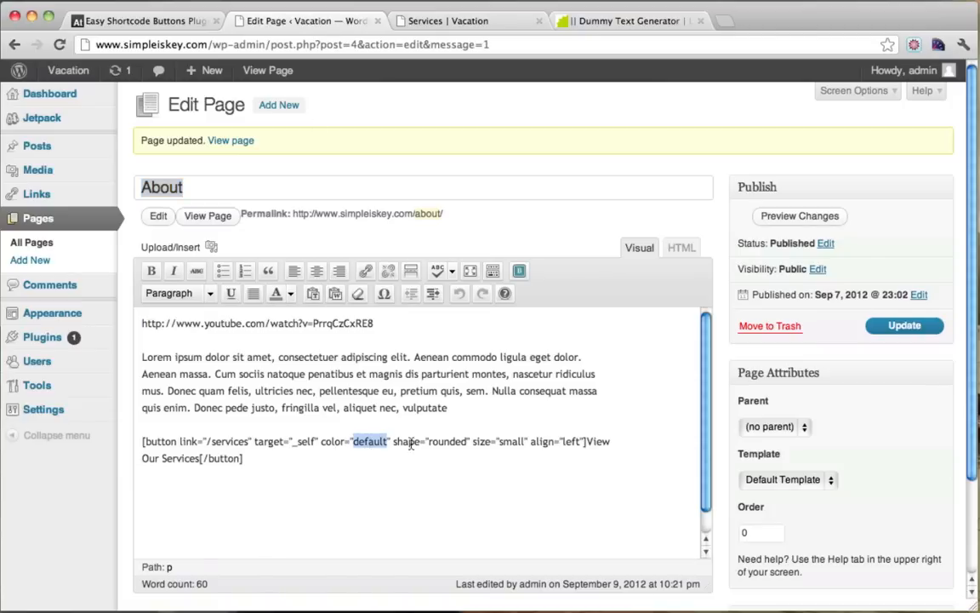
key("super+v")
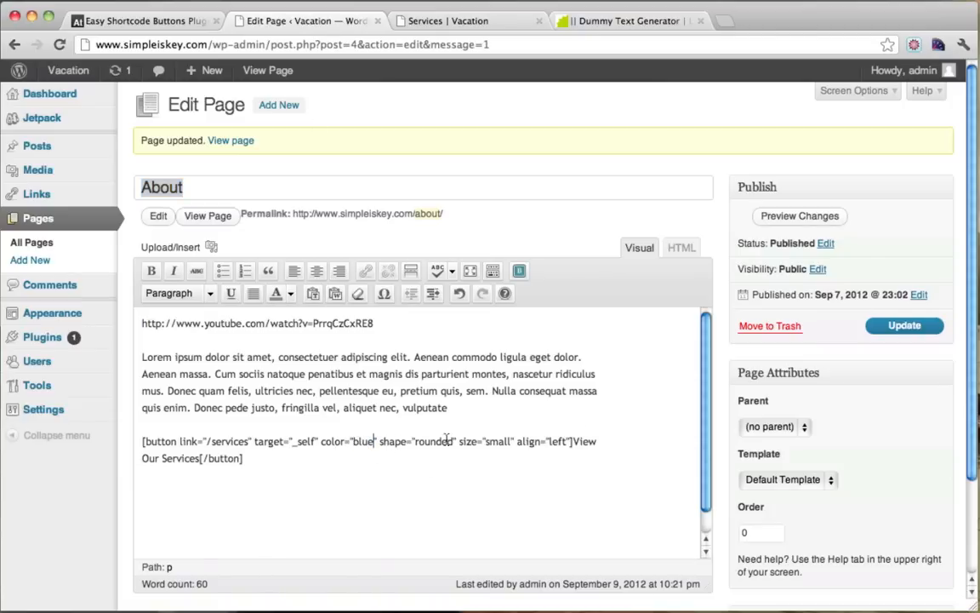
left_click(895, 327)
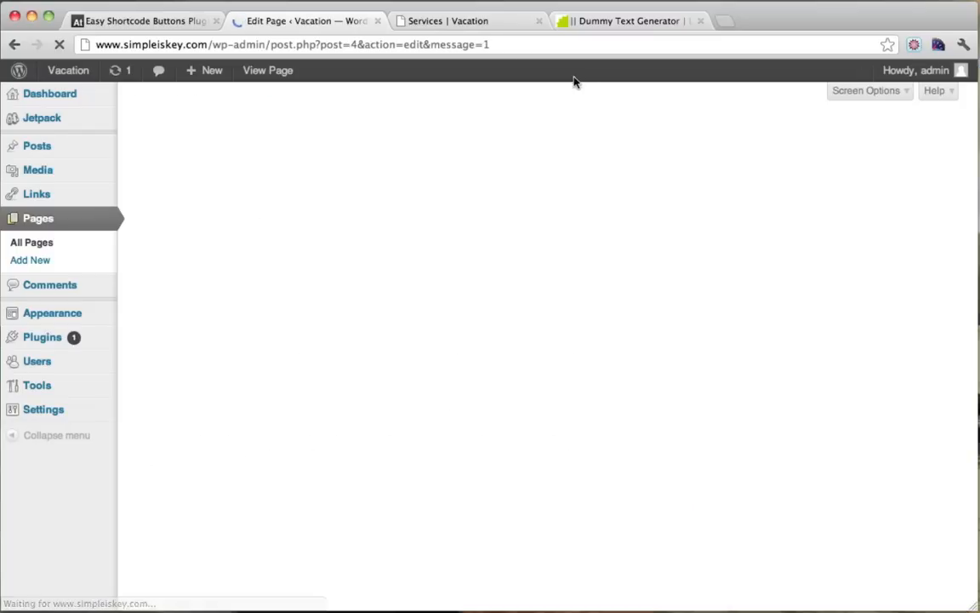
left_click(413, 20)
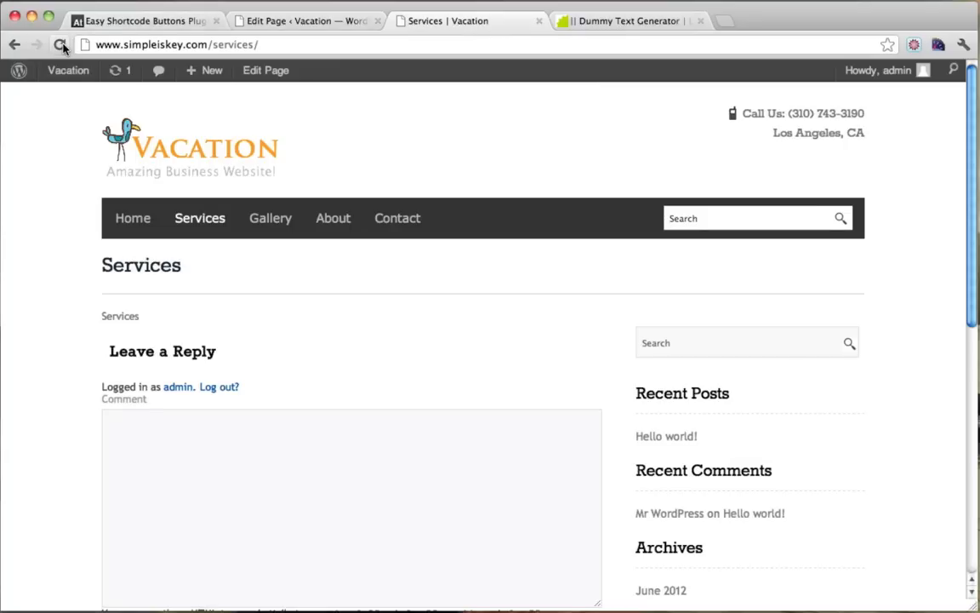
left_click(14, 44)
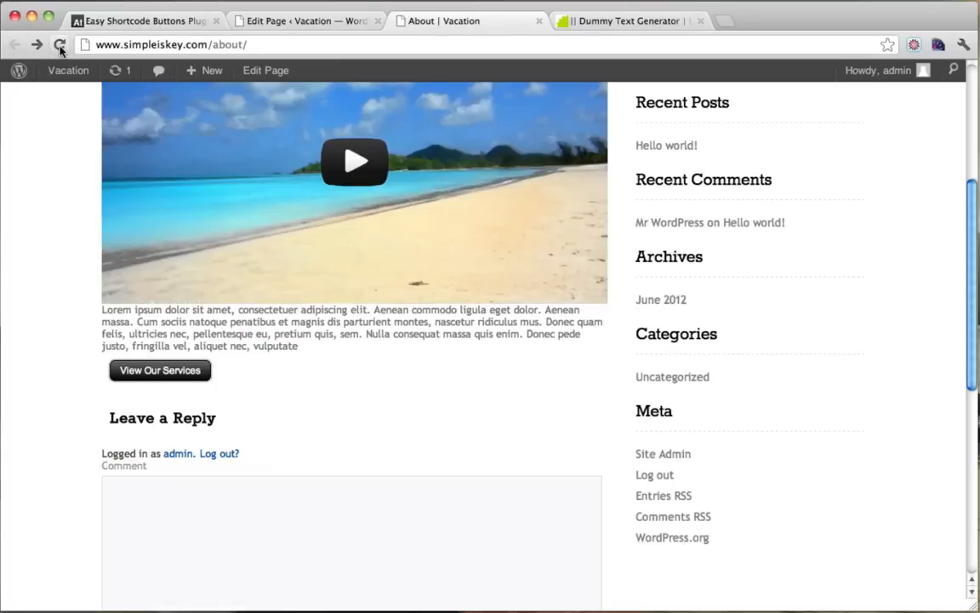
left_click(60, 44)
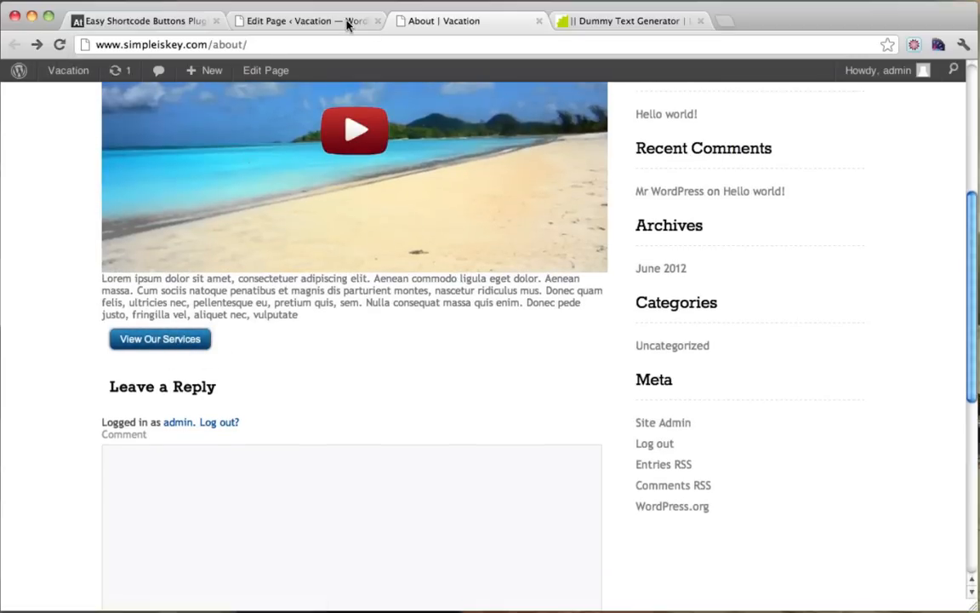
Compare the article's shape options with the shortcode's rounded shape value
left_click(163, 21)
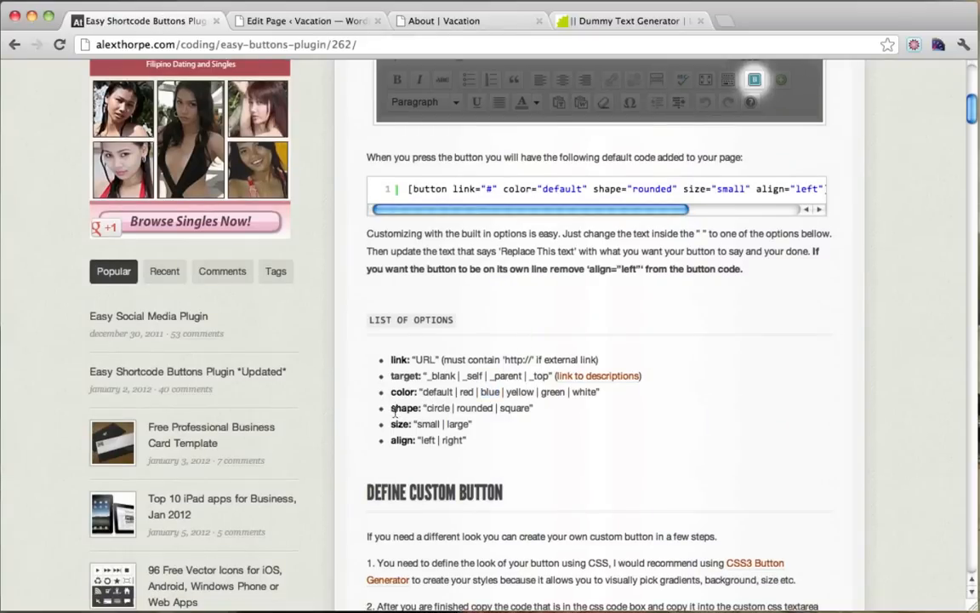
left_click_drag(391, 408, 444, 410)
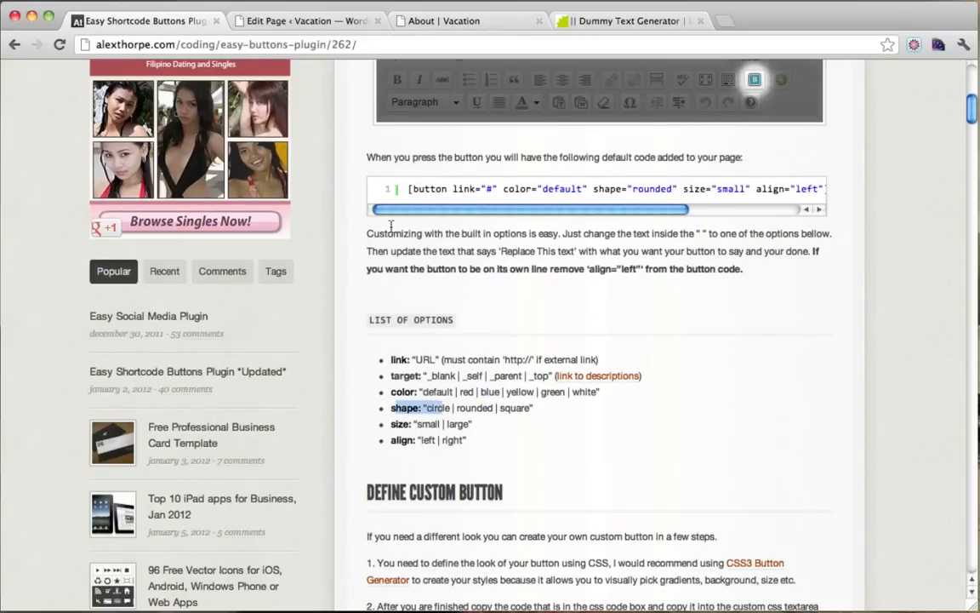
left_click(279, 22)
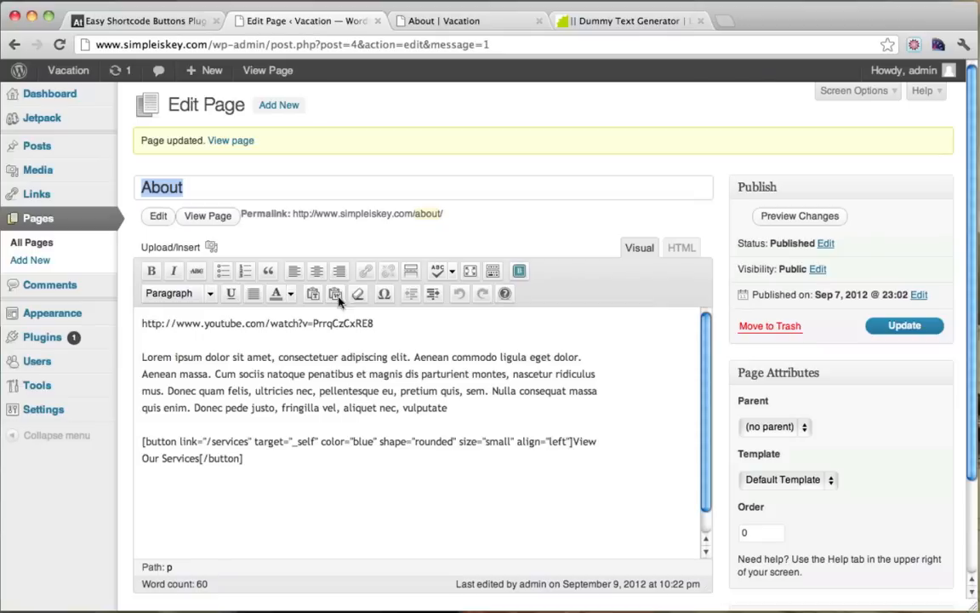
double_click(440, 441)
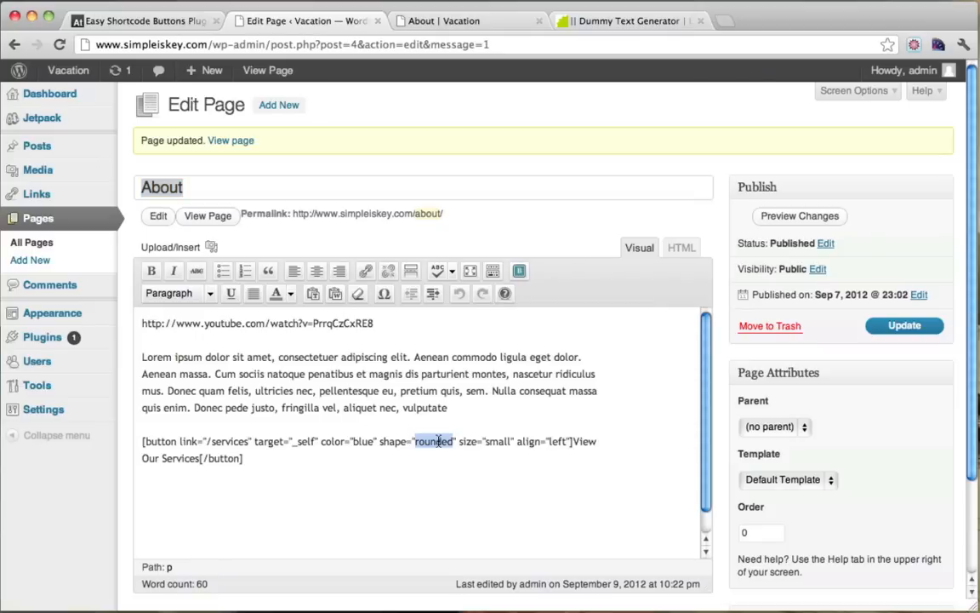
left_click(112, 19)
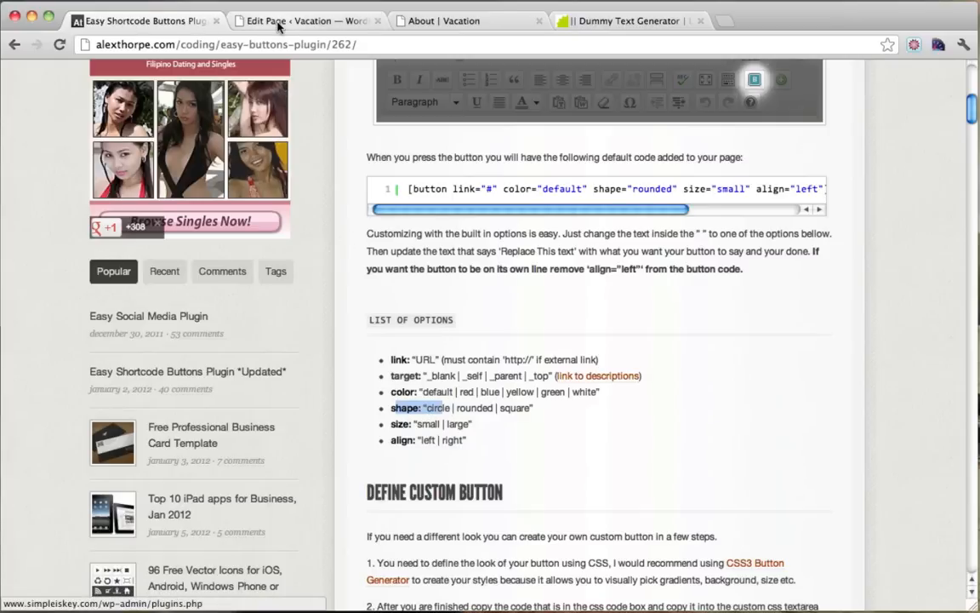
left_click(278, 24)
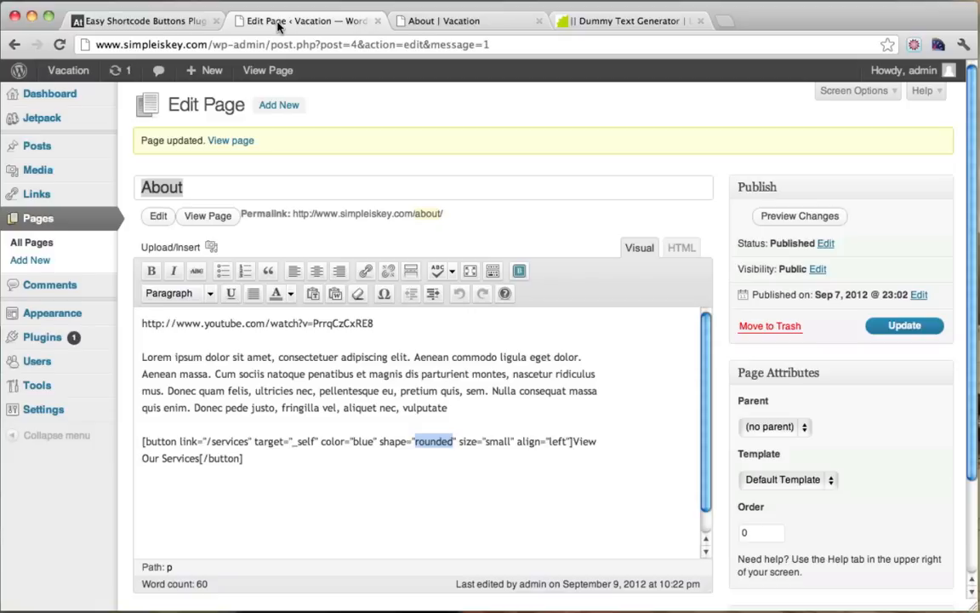
Change the button size from small to large and check the live About page
double_click(498, 442)
type("large")
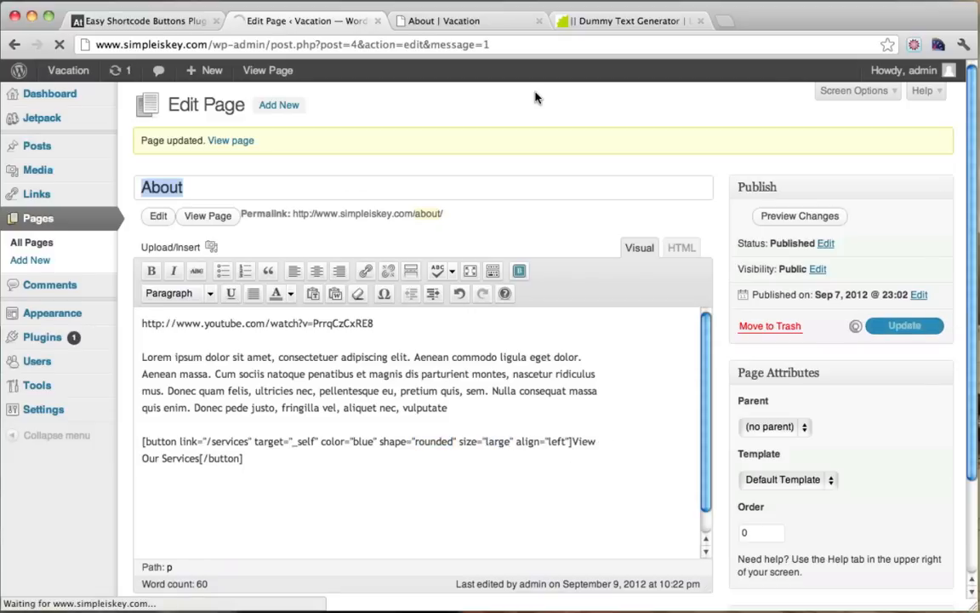
left_click(473, 21)
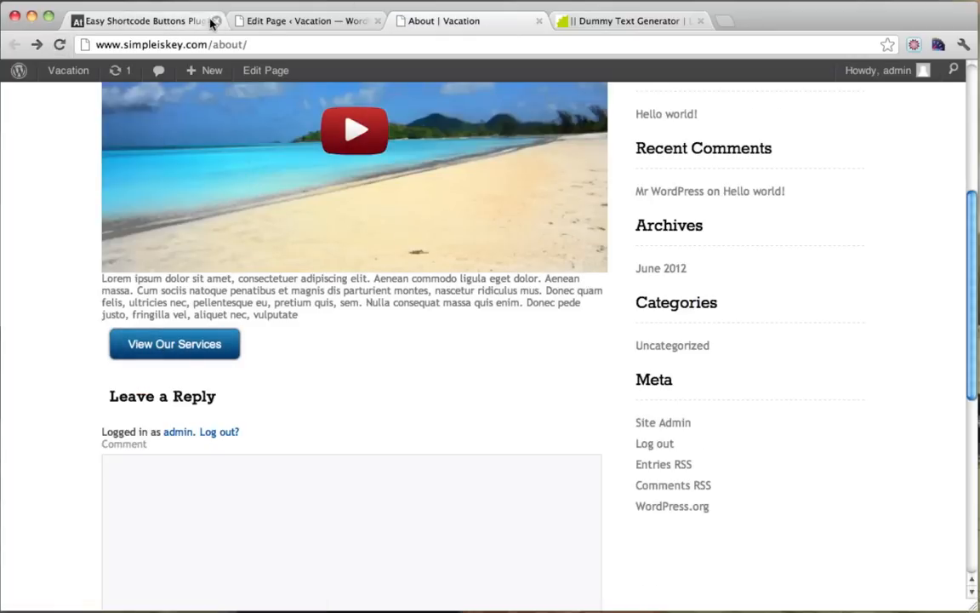
left_click(268, 20)
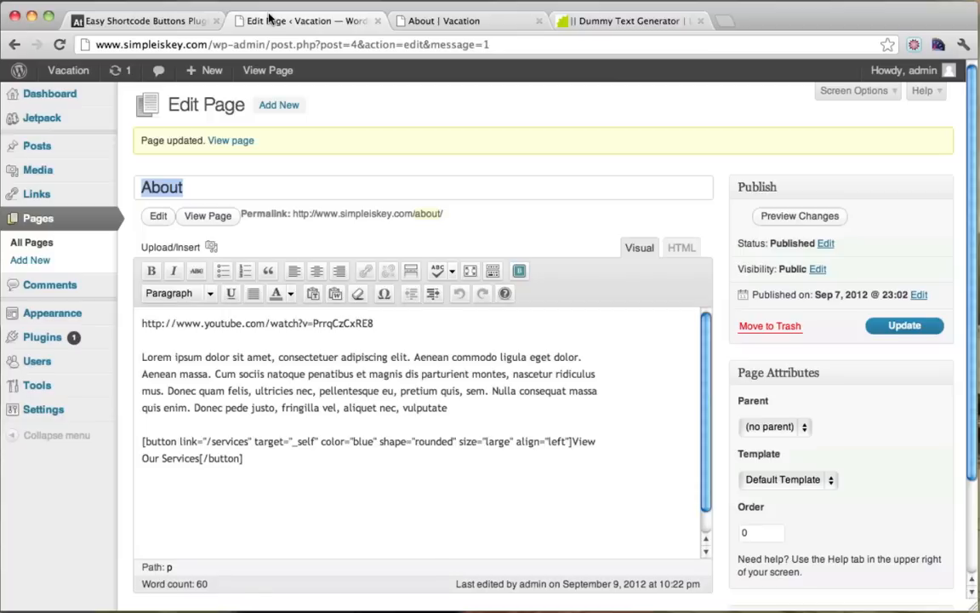
Review the alignment options in the plugin documentation article
left_click(138, 23)
scroll(440, 386, "down", 1)
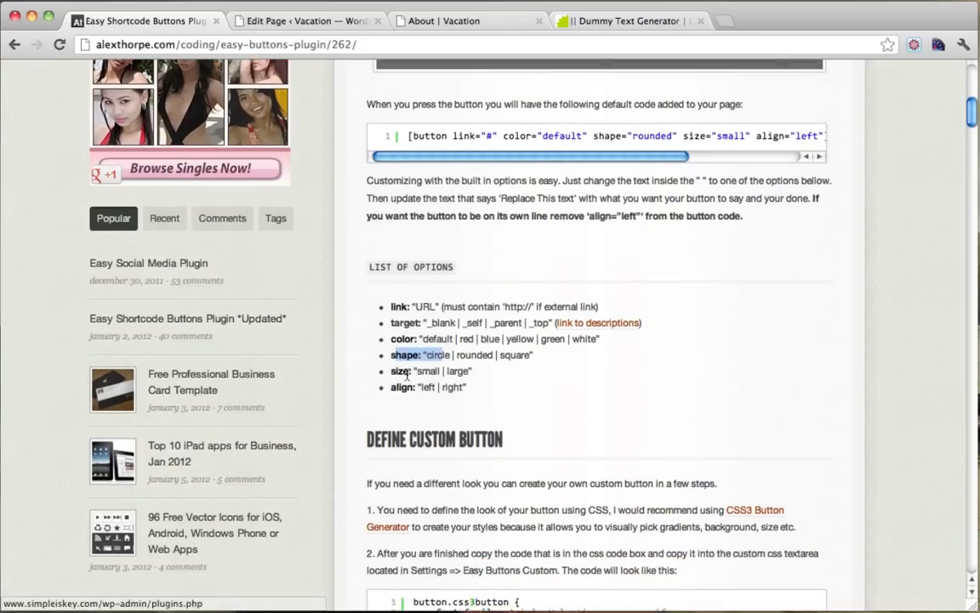
left_click_drag(398, 388, 463, 389)
left_click(463, 389)
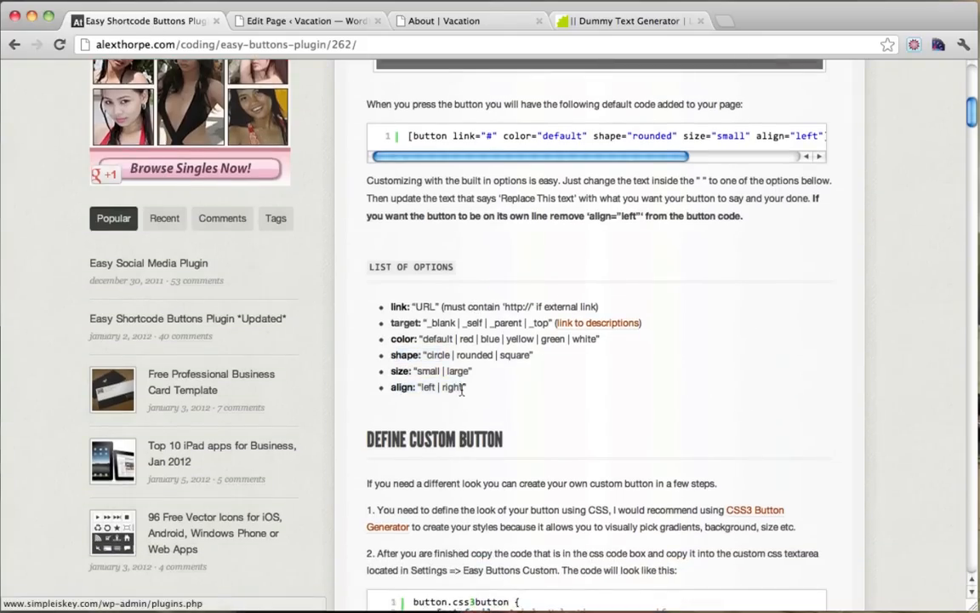
scroll(469, 390, "down", 1)
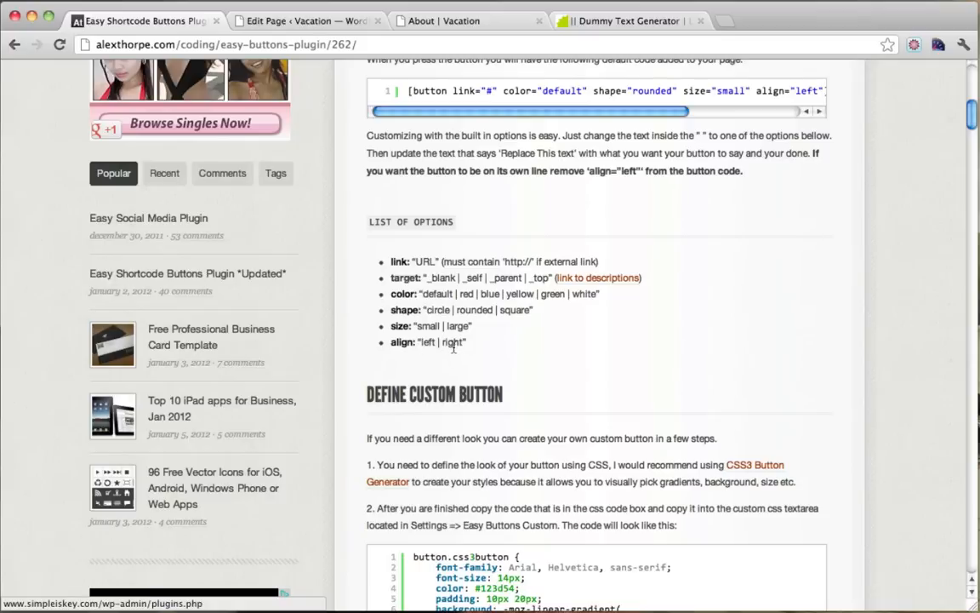
Change the shortcode's align value from left to center, update, and reload the About page
left_click(326, 22)
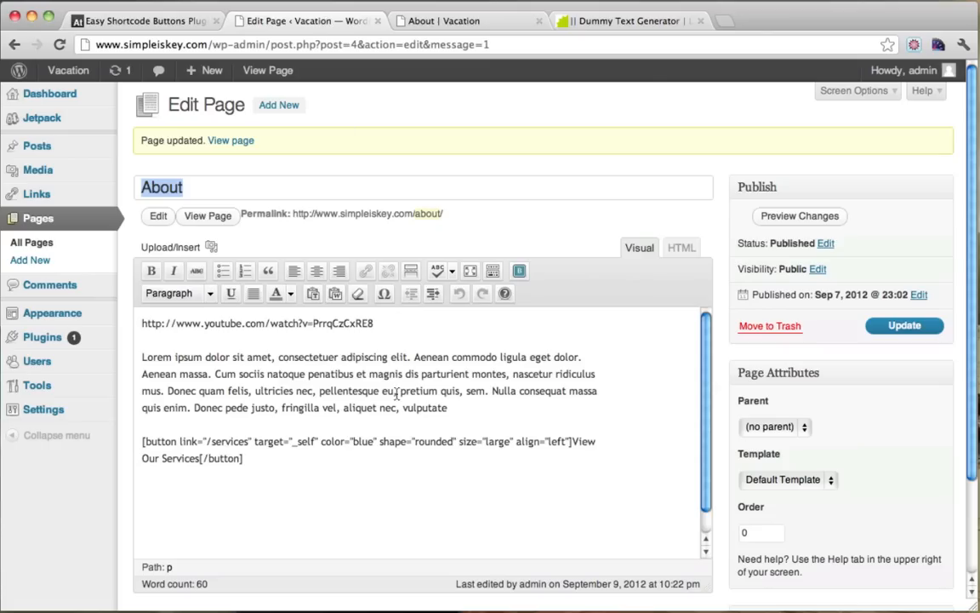
double_click(558, 443)
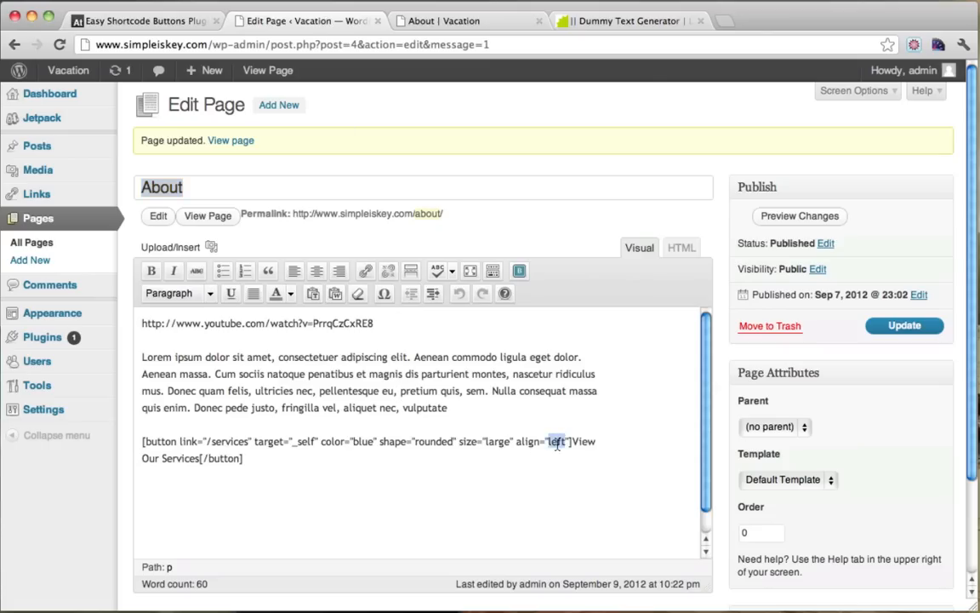
type("center")
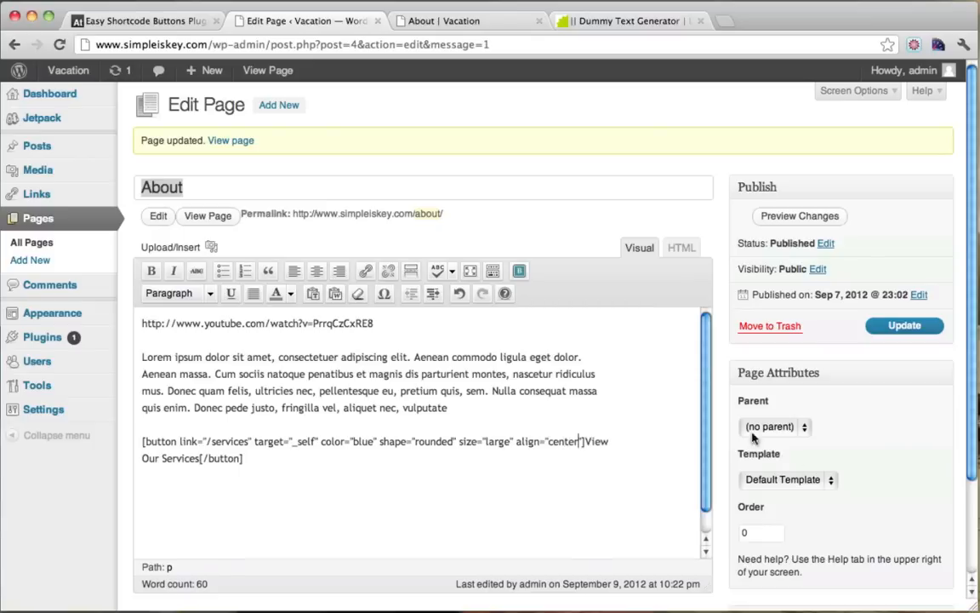
left_click(905, 325)
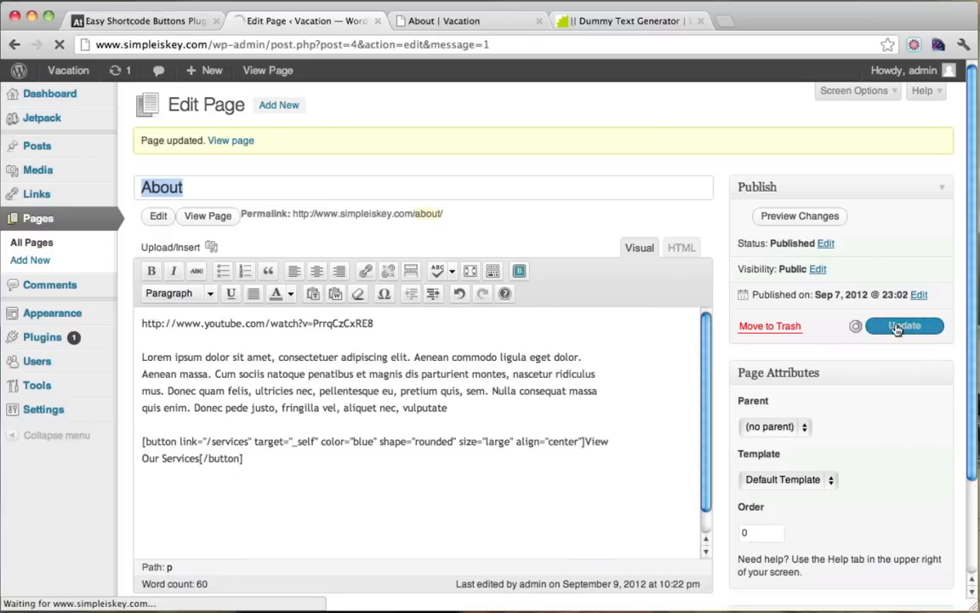
left_click(459, 21)
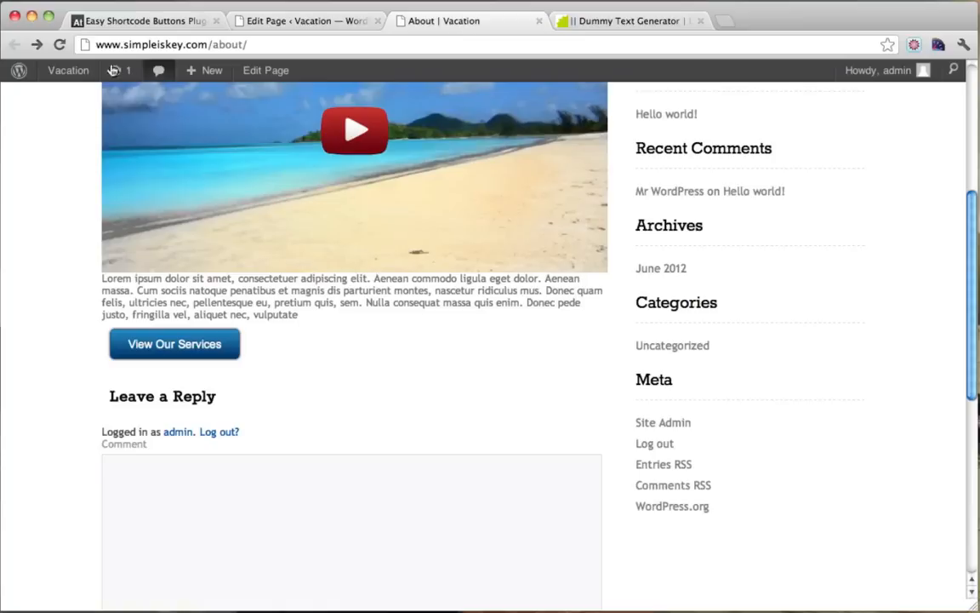
left_click(60, 44)
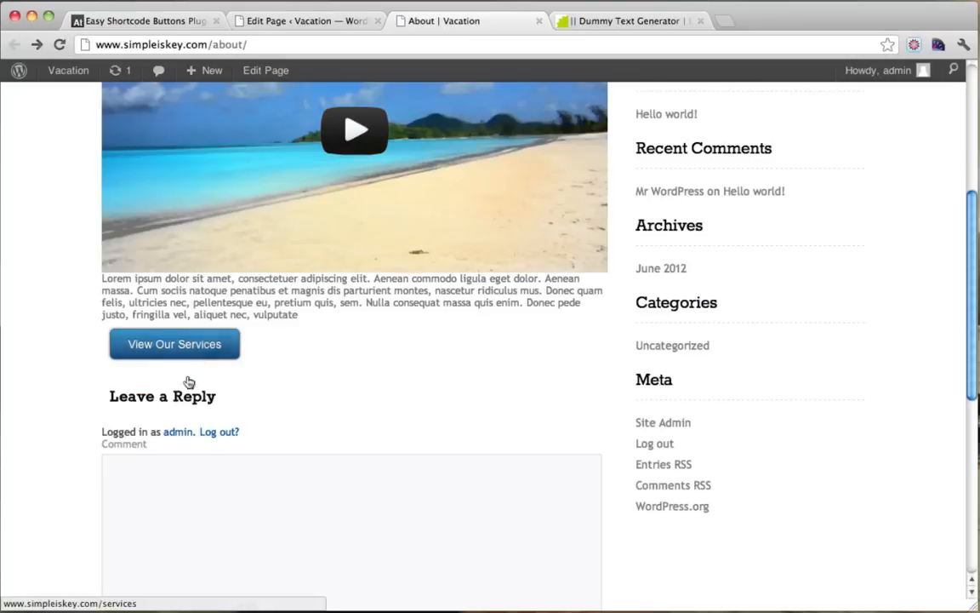
Centre the button shortcode paragraph with Align Center and update the About page
left_click(313, 20)
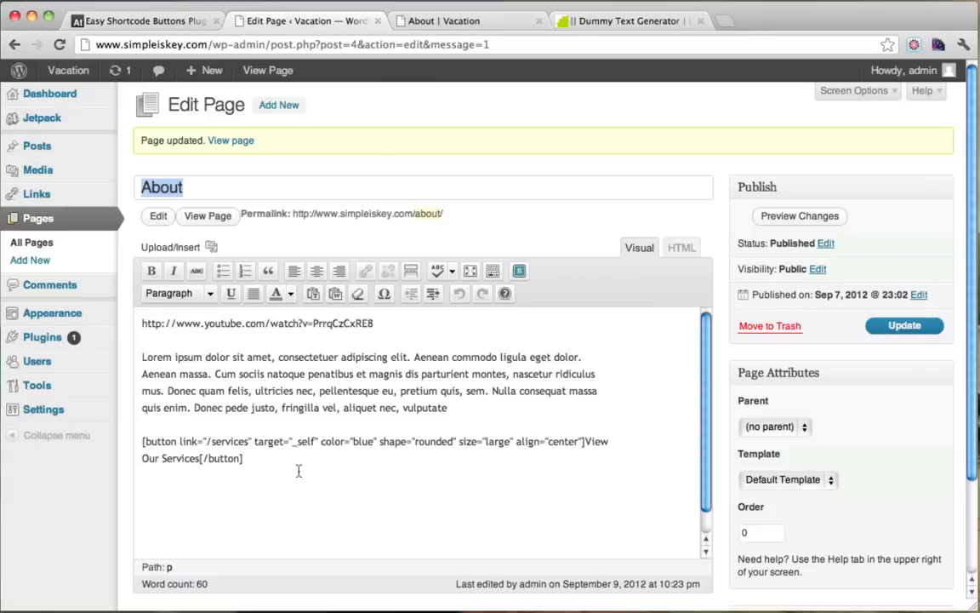
left_click_drag(319, 463, 130, 445)
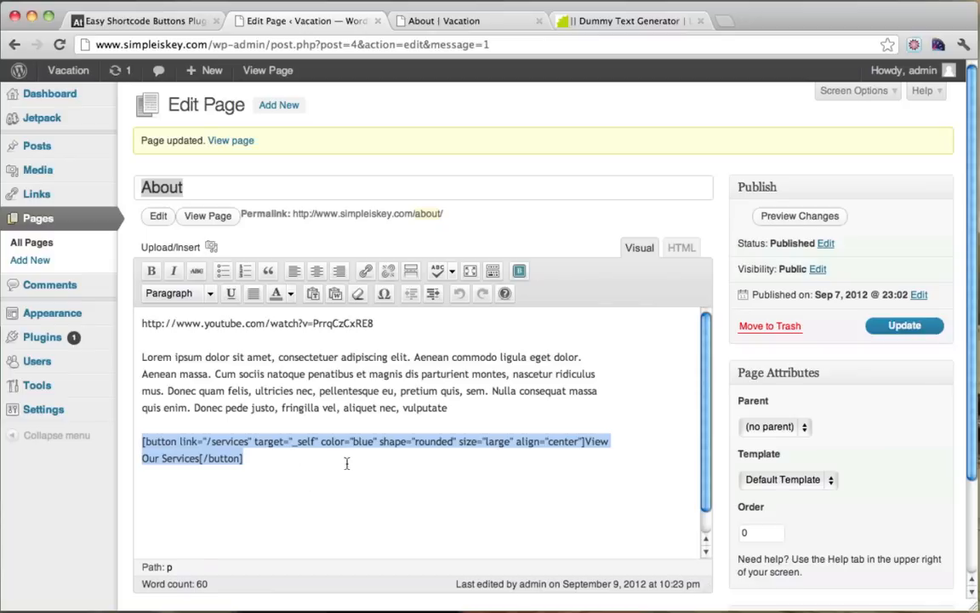
left_click(349, 466)
left_click_drag(271, 462, 96, 449)
left_click(316, 270)
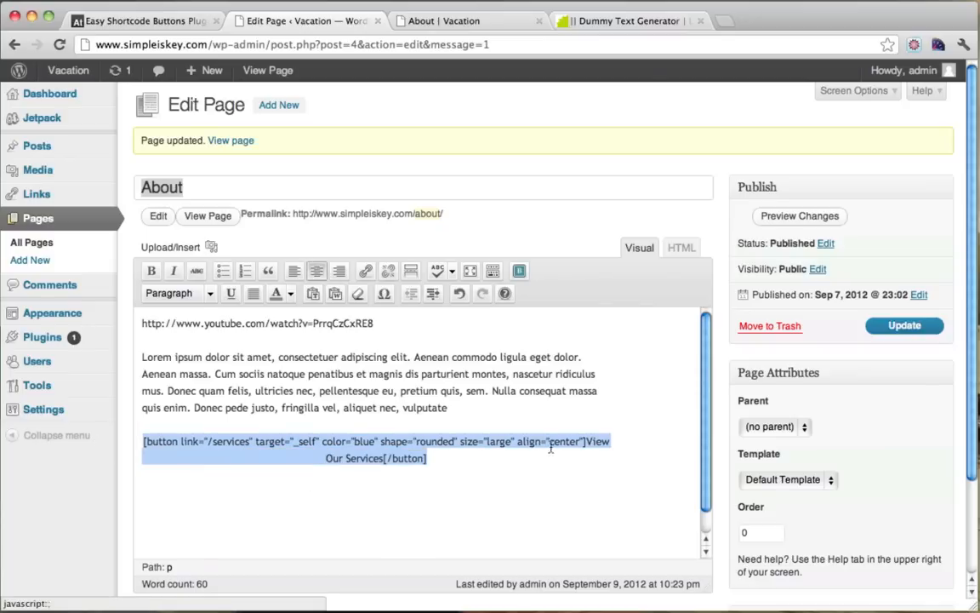
left_click(501, 470)
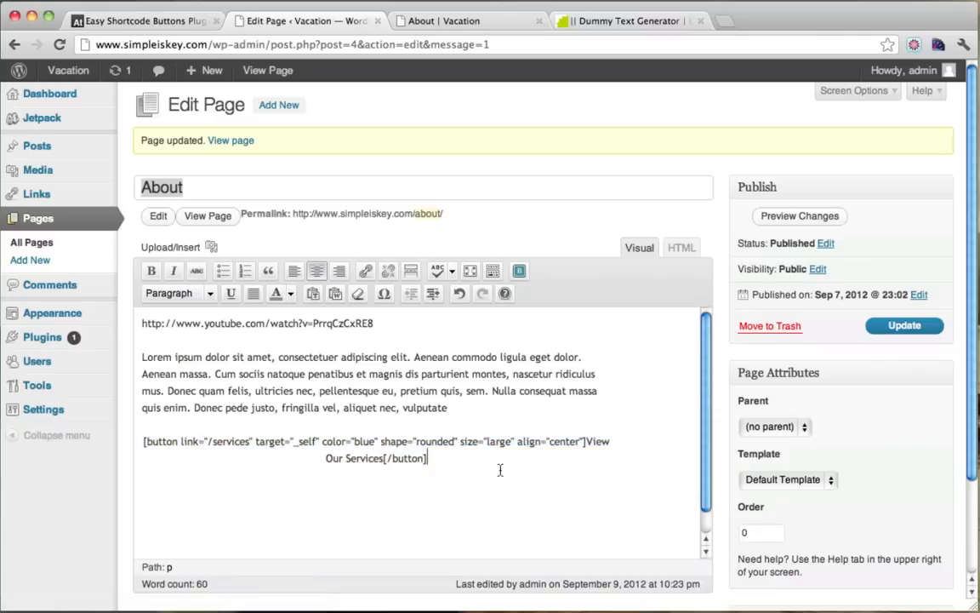
left_click(877, 324)
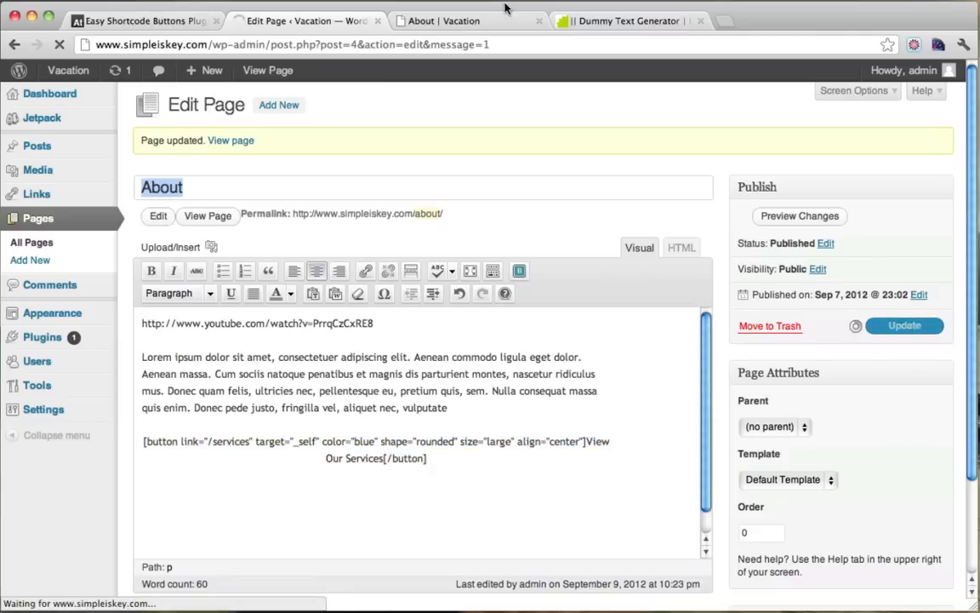
left_click(453, 22)
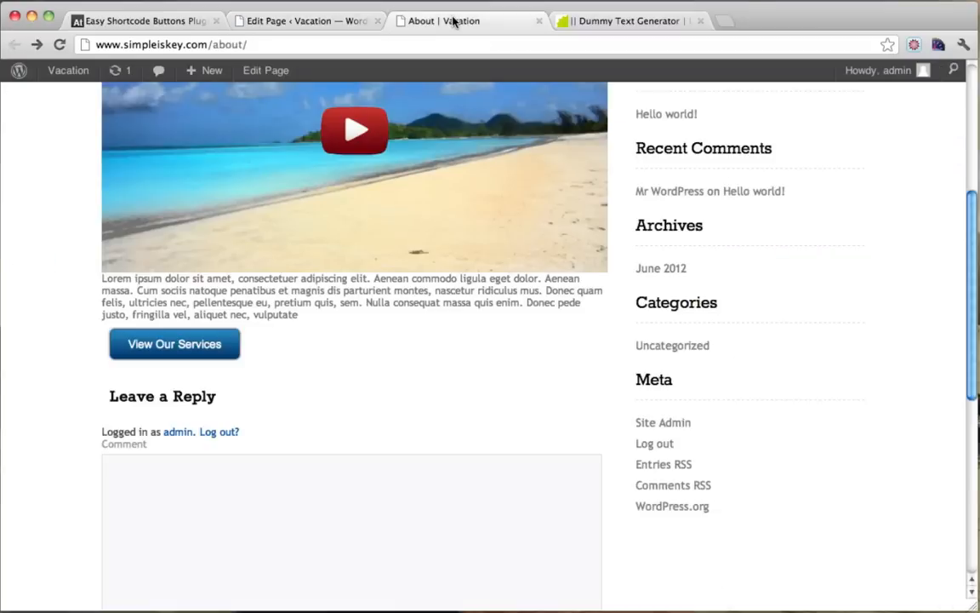
Reload the About page and review the button shortcode paragraph in the editor
left_click(60, 44)
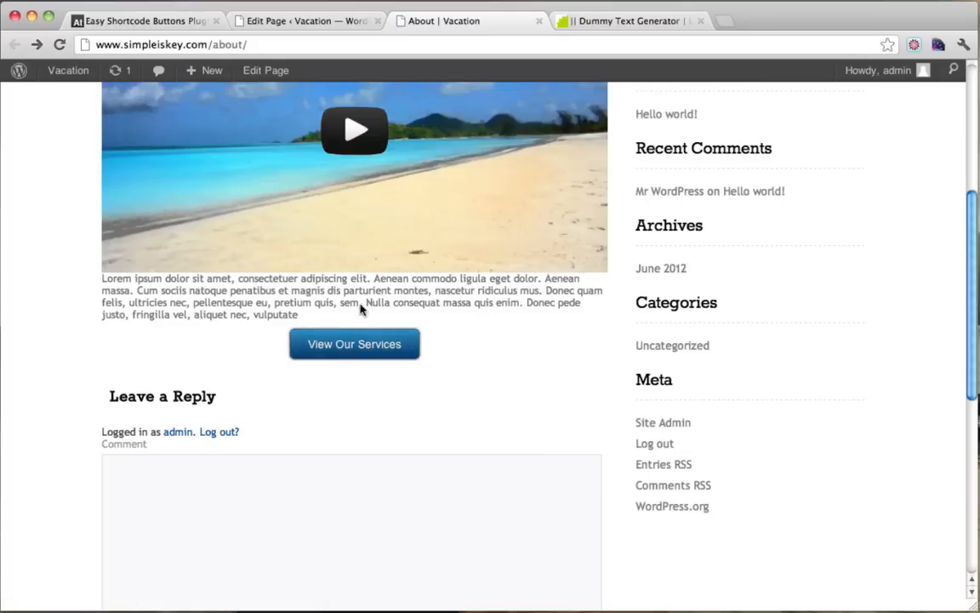
left_click(153, 20)
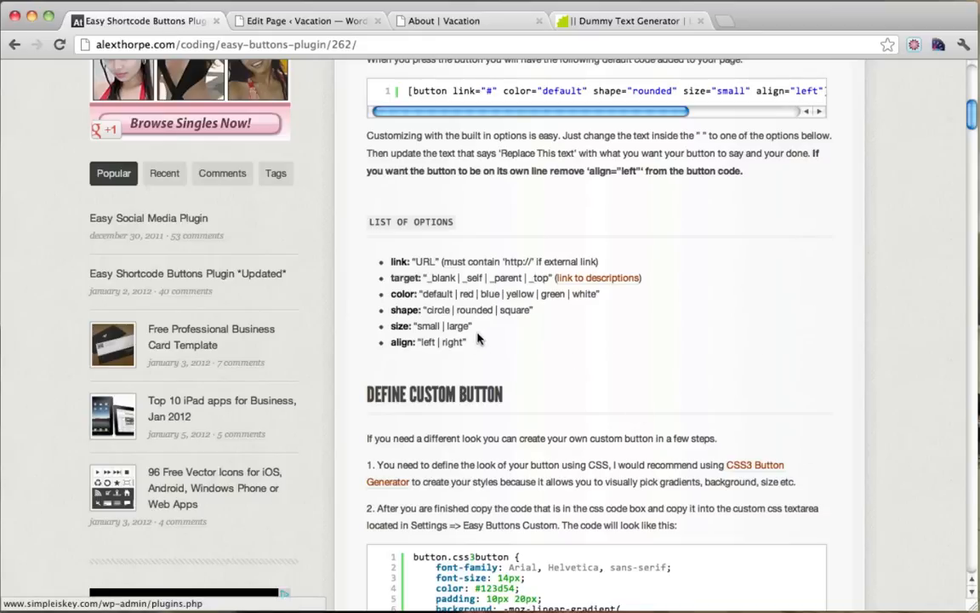
left_click(326, 22)
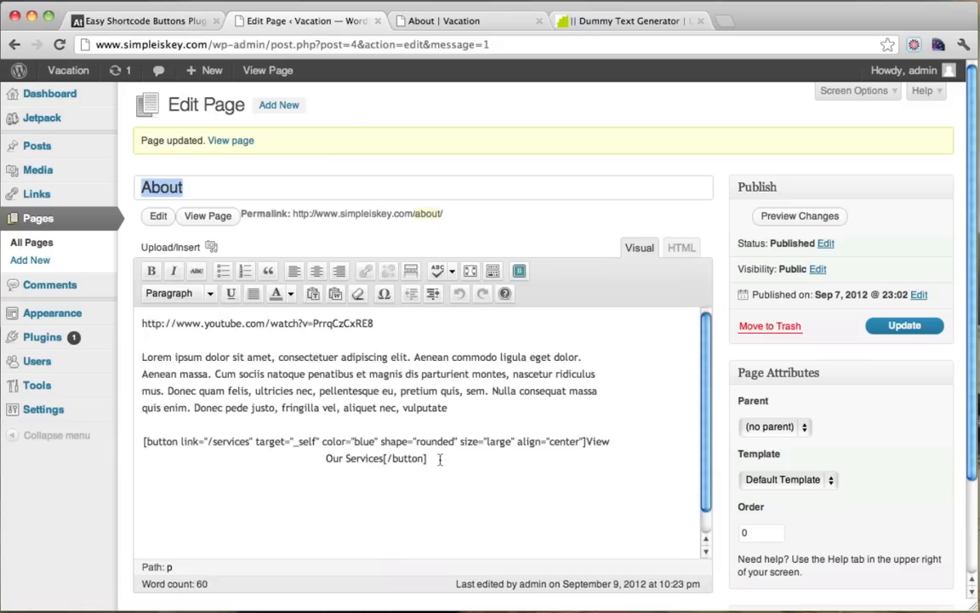
left_click_drag(440, 460, 136, 445)
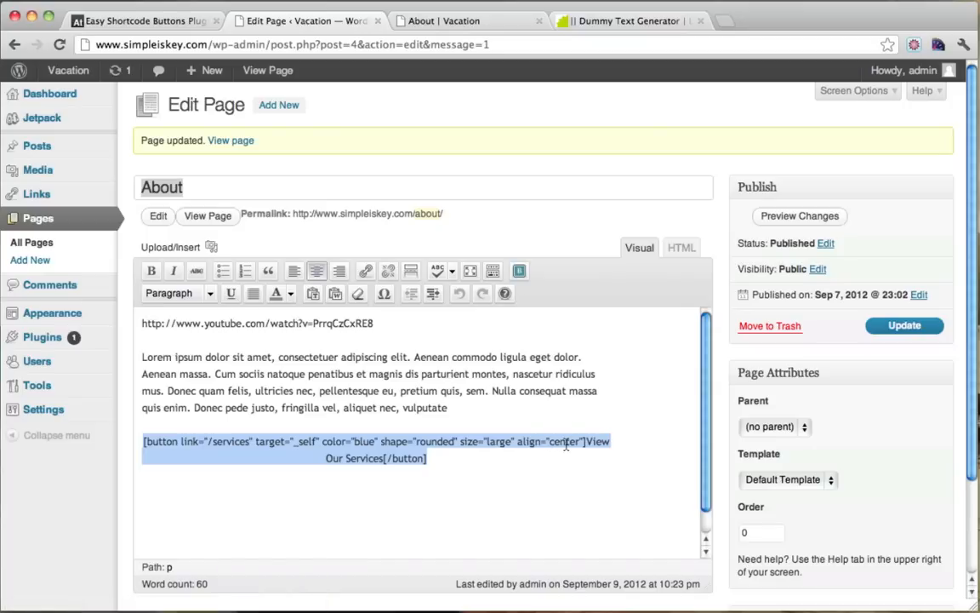
left_click(524, 462)
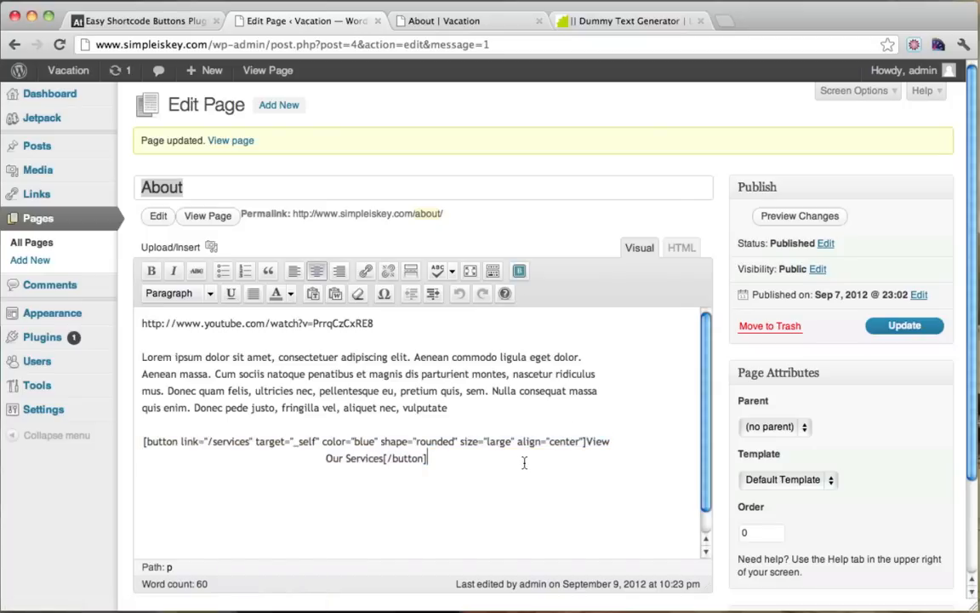
View the published About page and confirm the View Our Services button is centred
left_click(212, 218)
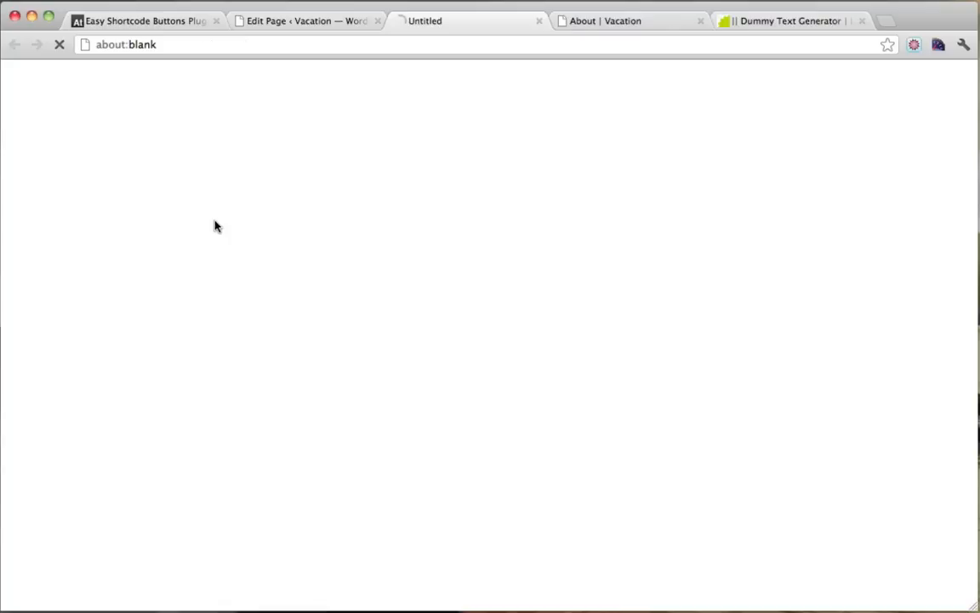
scroll(618, 271, "down", 5)
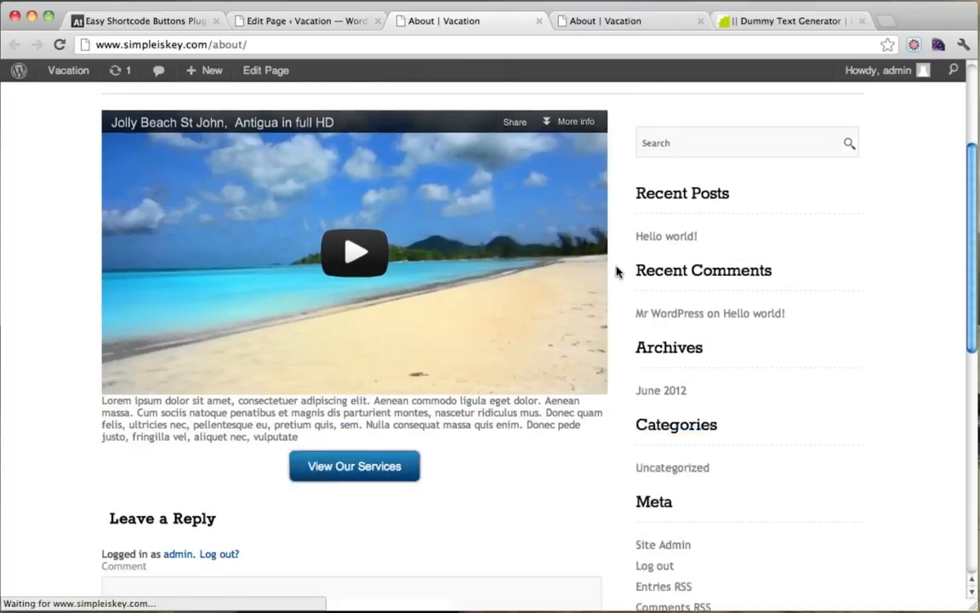
scroll(391, 404, "up", 3)
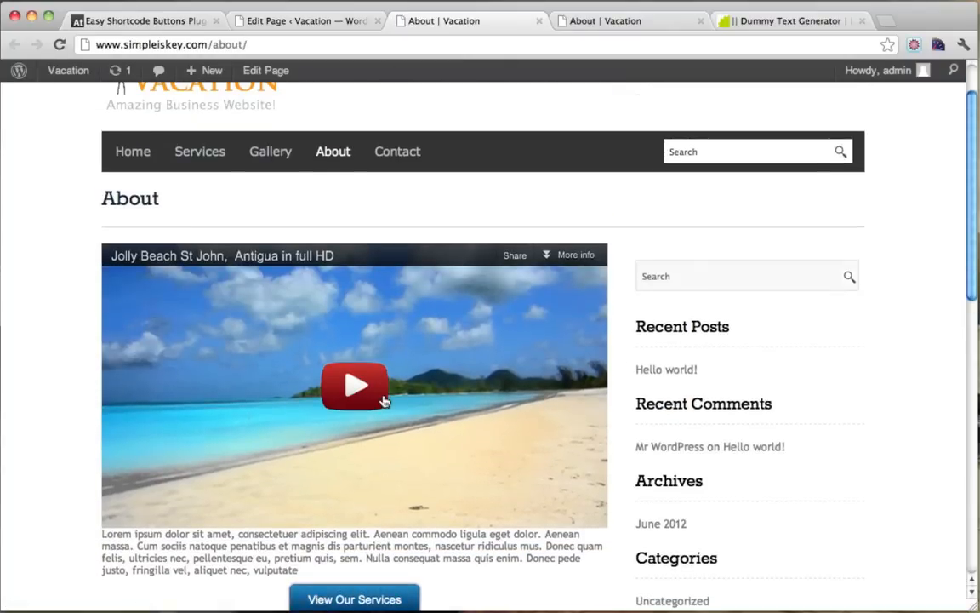
scroll(383, 400, "down", 3)
left_click_drag(304, 463, 111, 431)
left_click(111, 431)
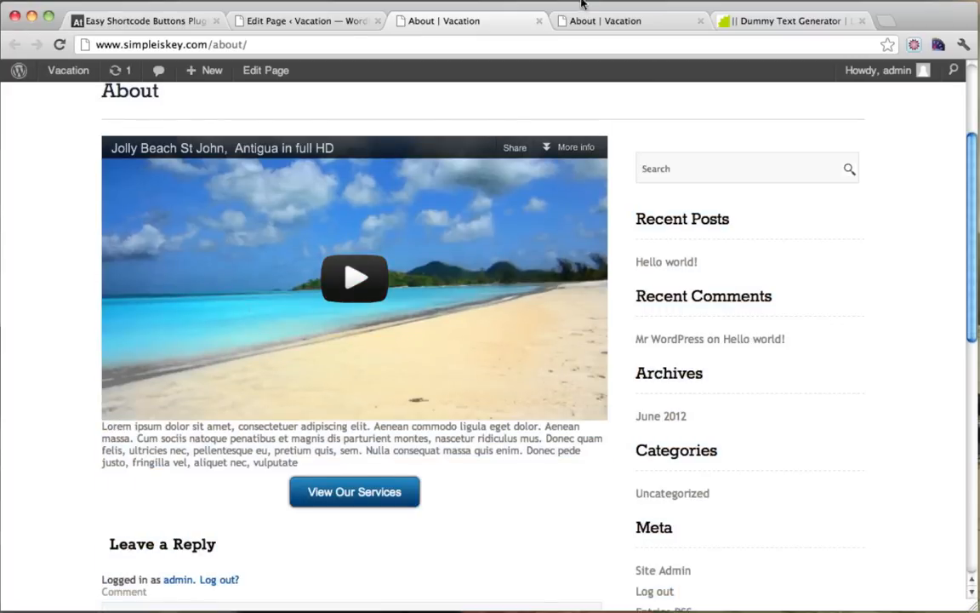
Close the duplicate About, remaining About and Dummy Text Generator tabs
left_click(539, 21)
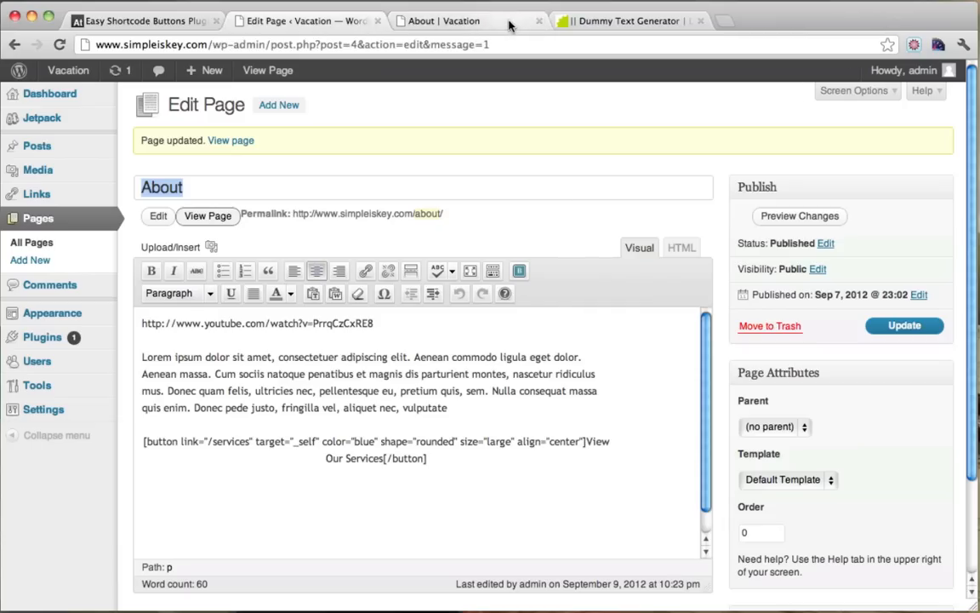
left_click(512, 22)
left_click(539, 20)
left_click(539, 21)
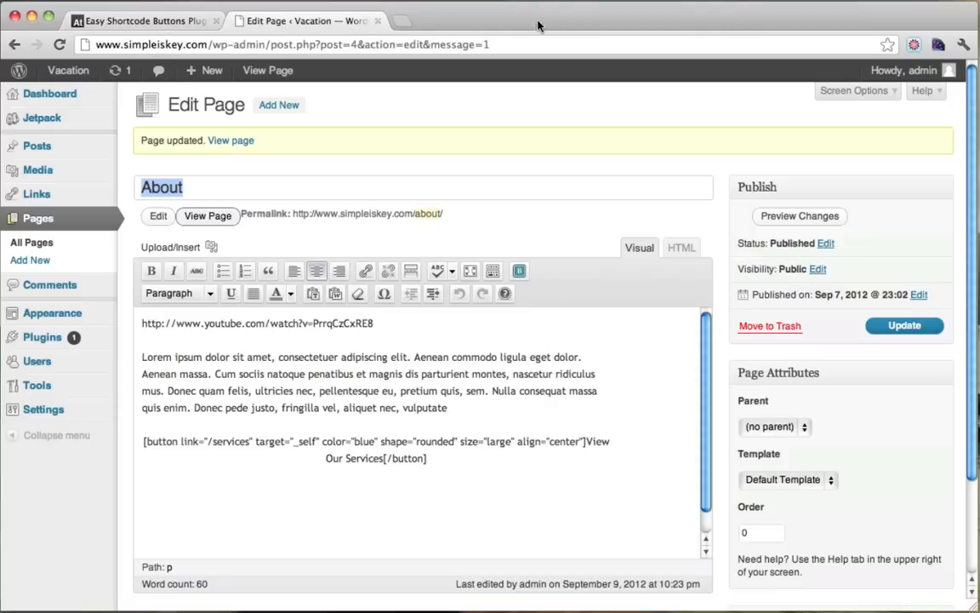
left_click(379, 22)
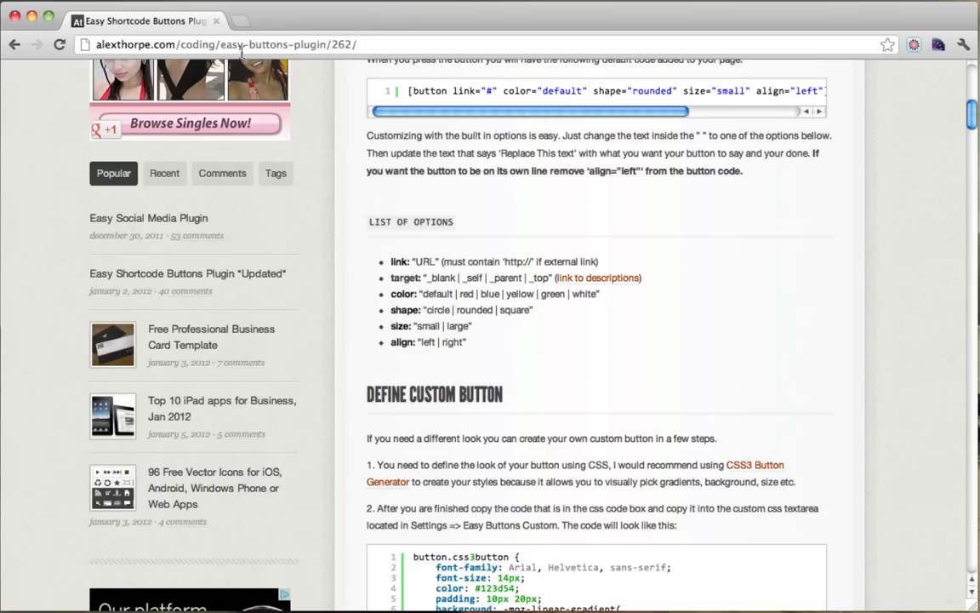
left_click(202, 44)
type("www.sim")
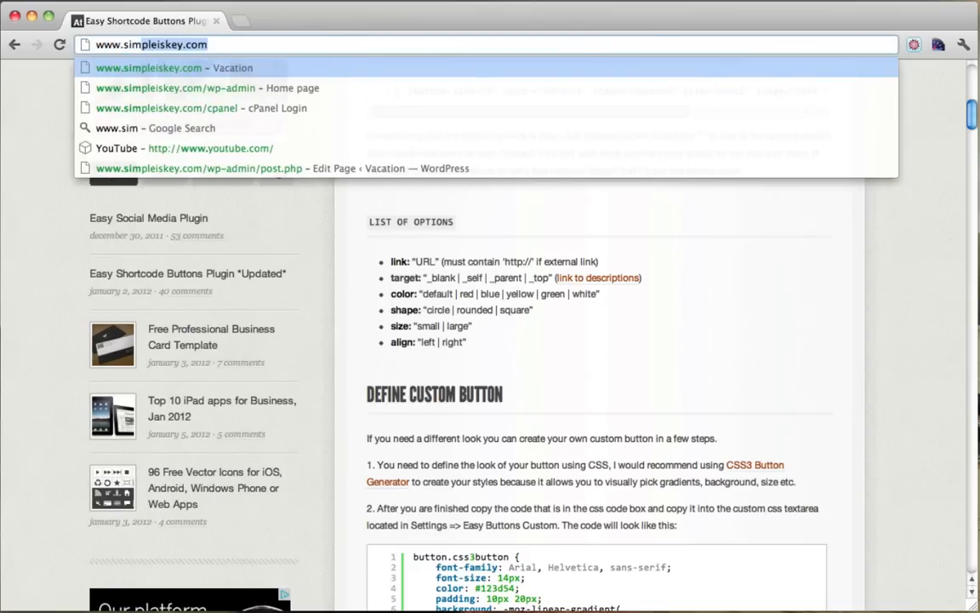
key("Return")
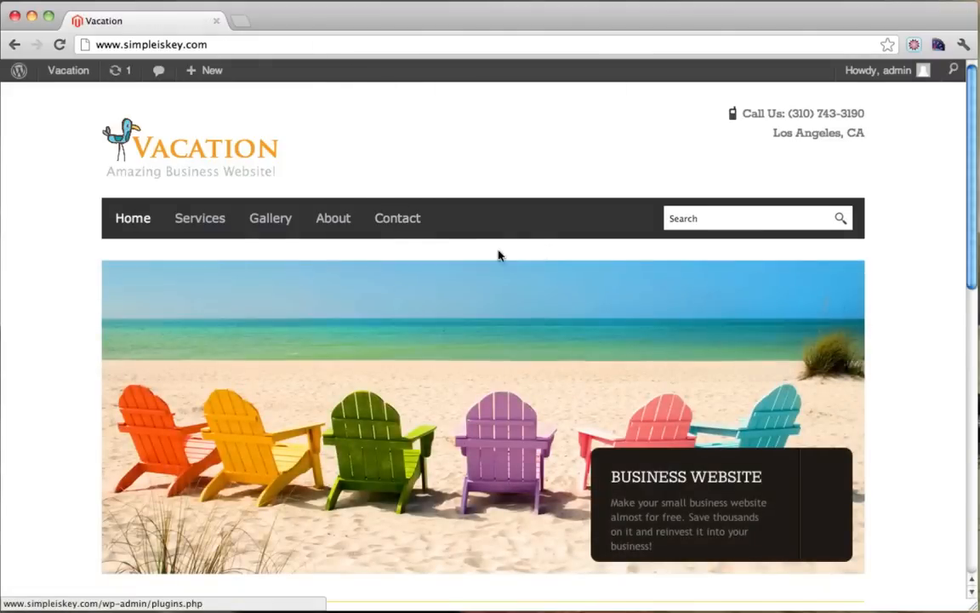
Open the About page and scroll through its video, centred button and comment form
left_click(331, 225)
scroll(492, 247, "down", 5)
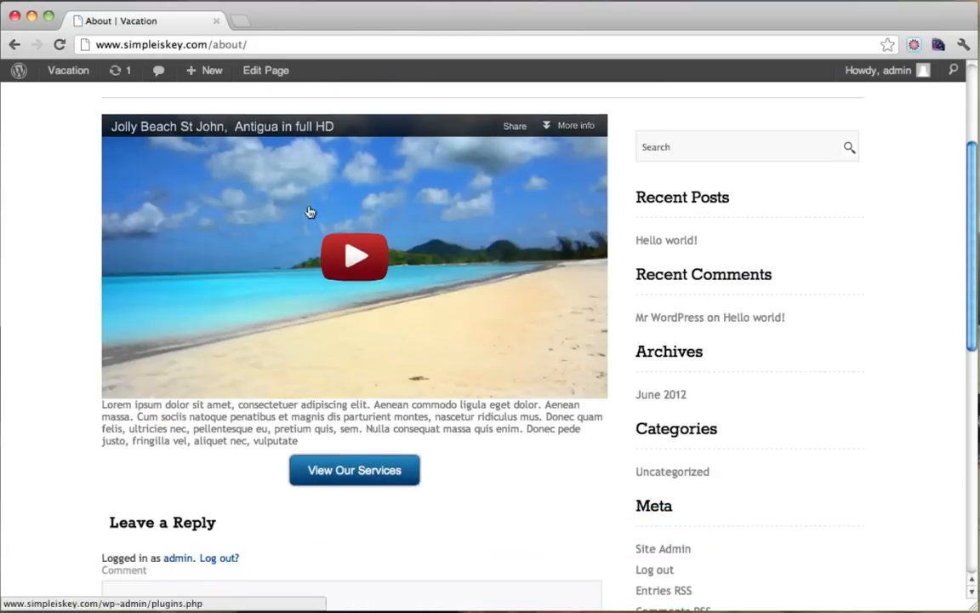
scroll(326, 481, "up", 5)
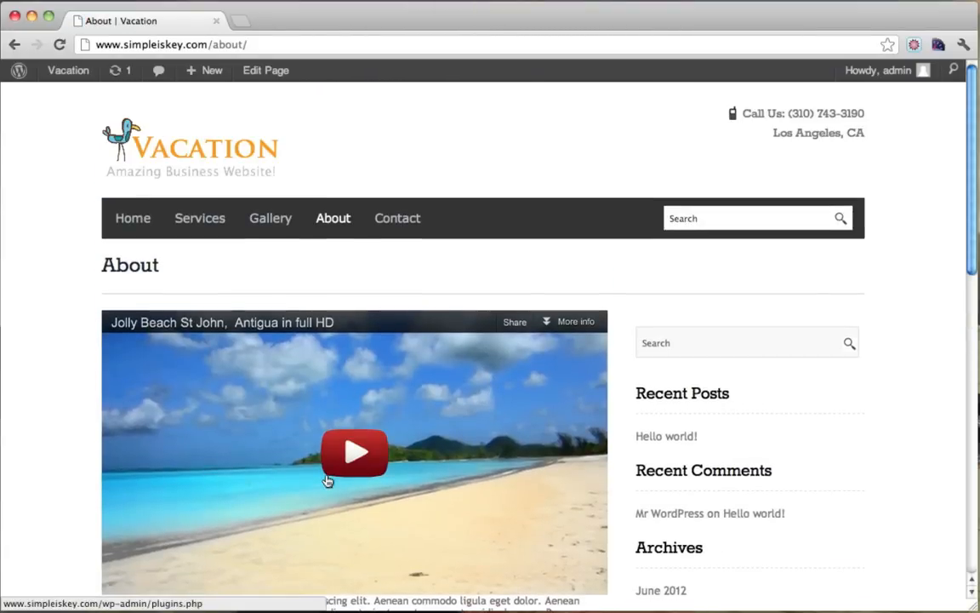
scroll(328, 480, "down", 5)
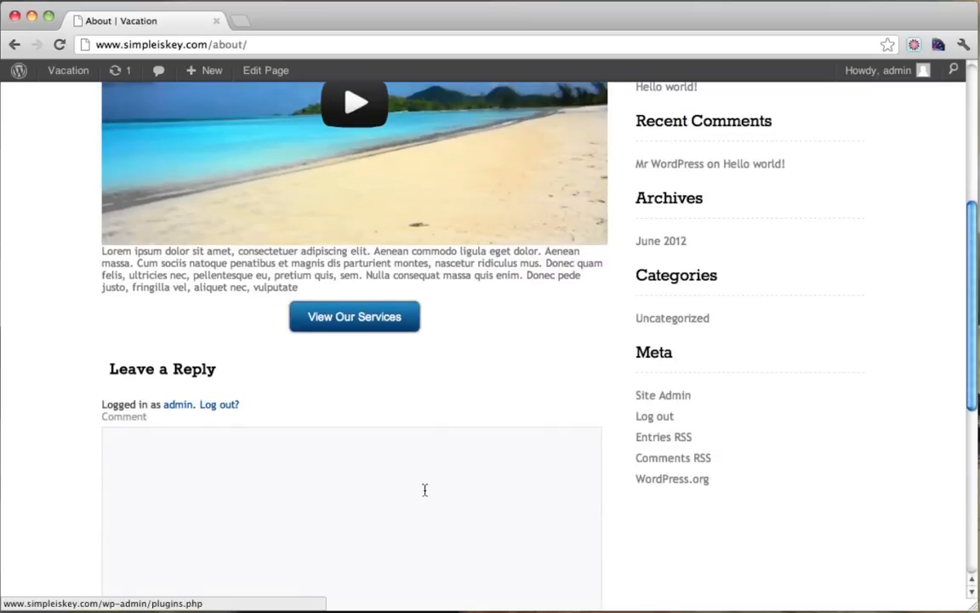
scroll(425, 489, "down", 1)
scroll(255, 417, "down", 2)
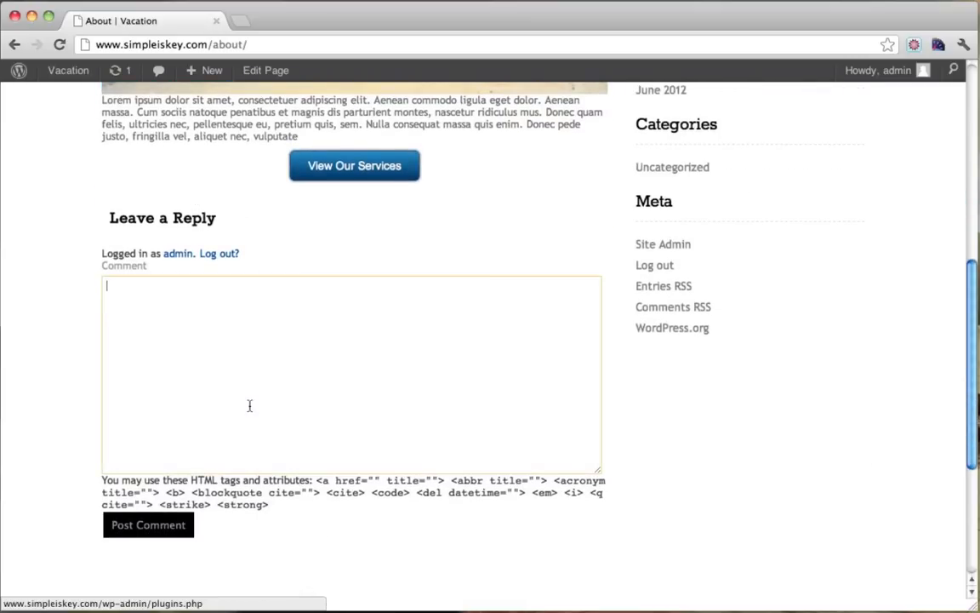
scroll(249, 406, "up", 10)
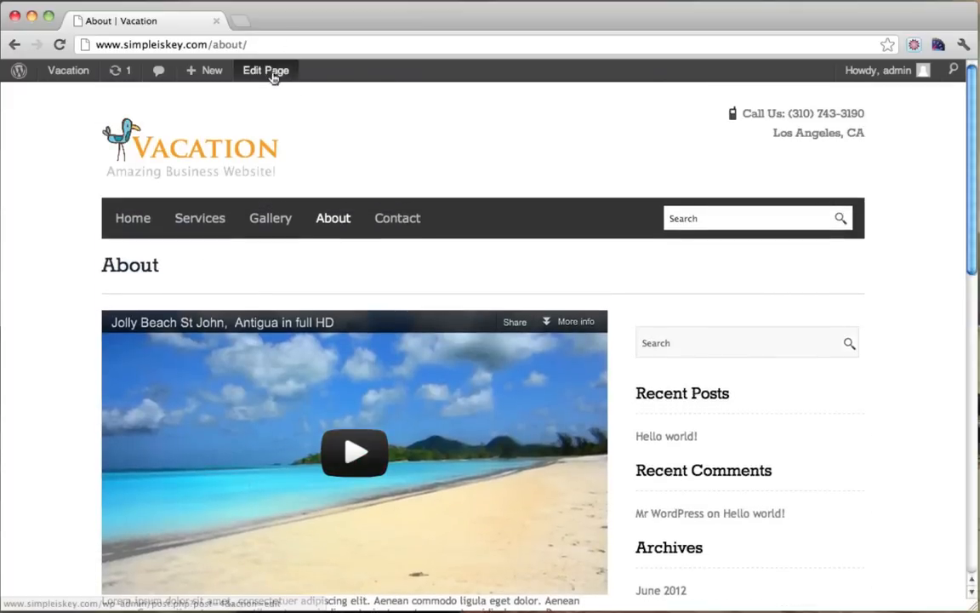
Show the Discussion box in the About page editor and update the page with comments off
left_click(272, 75)
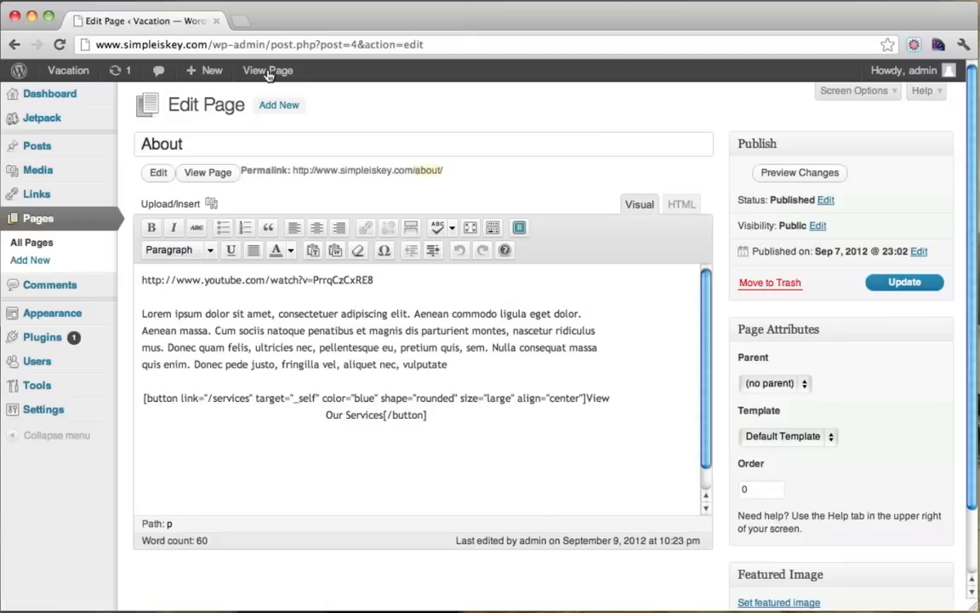
left_click(890, 94)
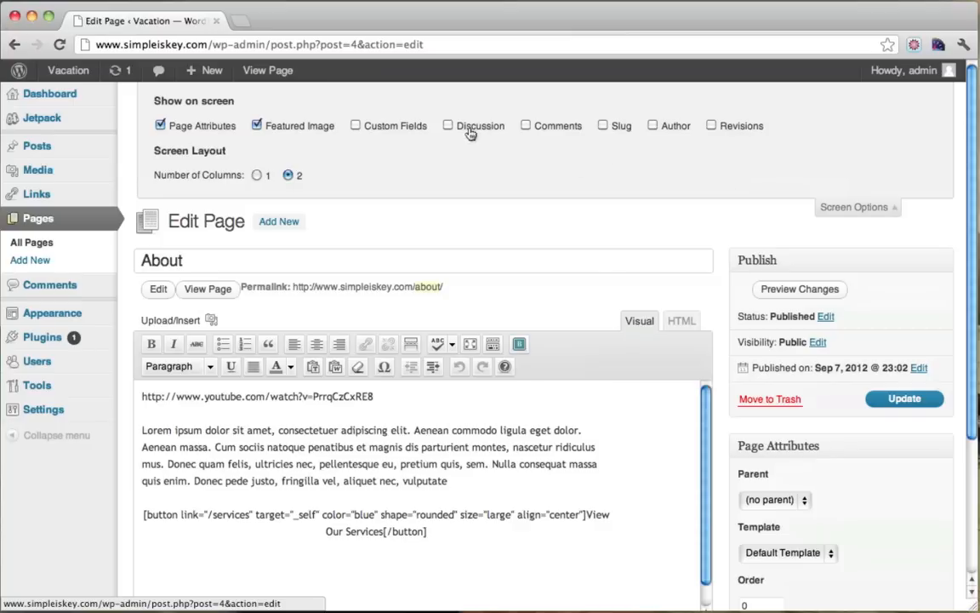
left_click(448, 126)
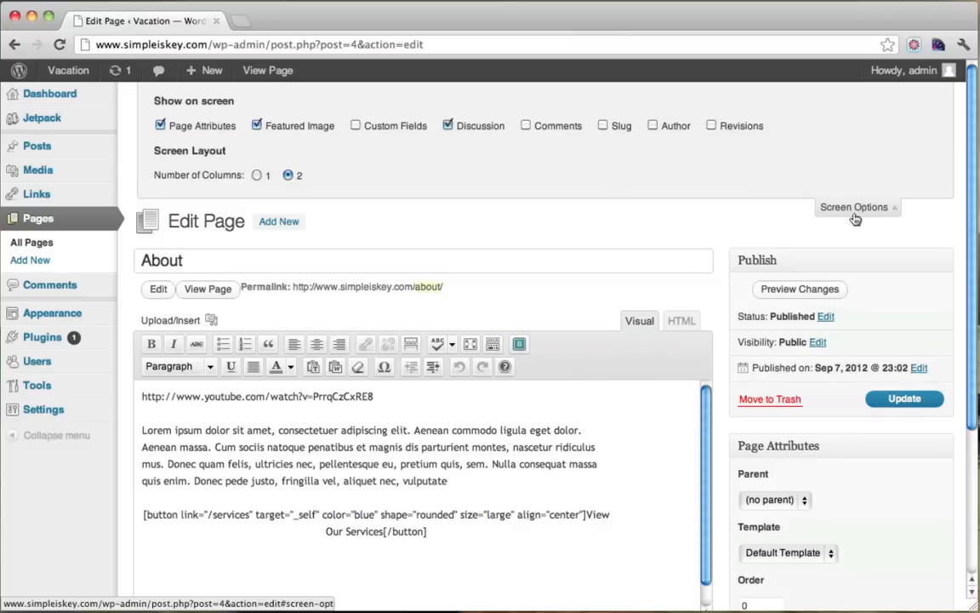
scroll(865, 214, "down", 5)
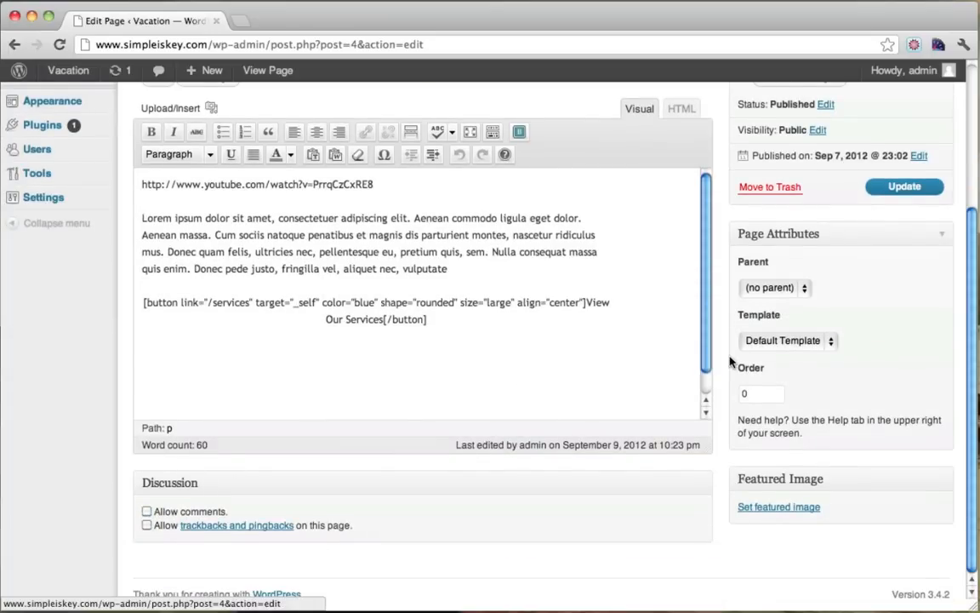
scroll(733, 360, "up", 4)
left_click(901, 338)
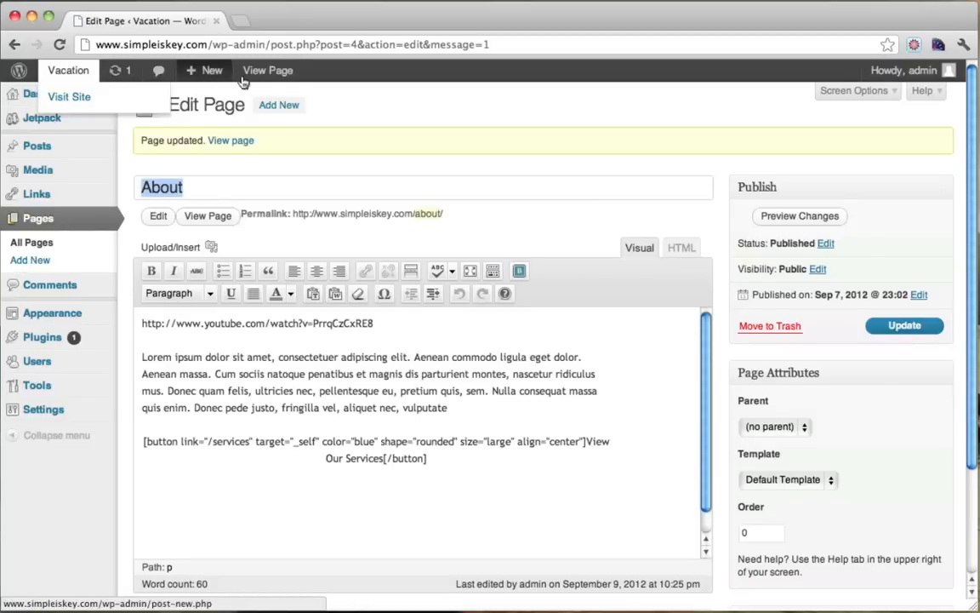
Visit the live Vacation site and check that About has no comment form, then return Home
mouse_move(60, 76)
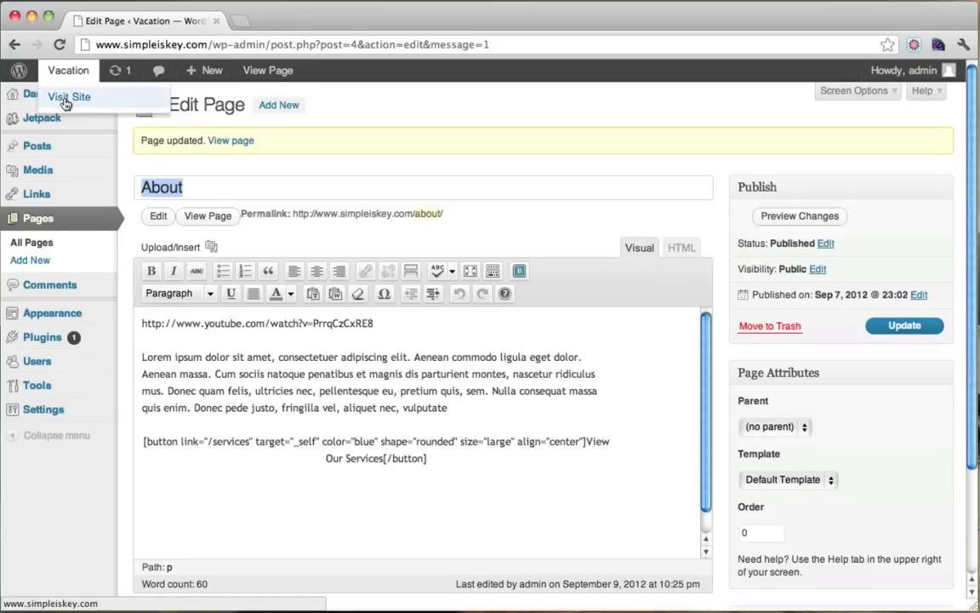
left_click(66, 100)
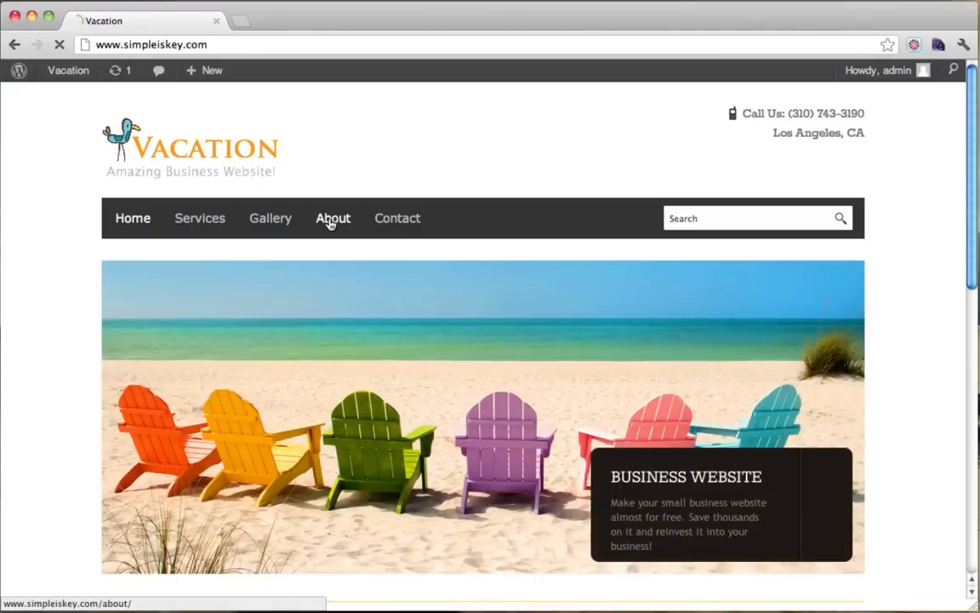
left_click(330, 220)
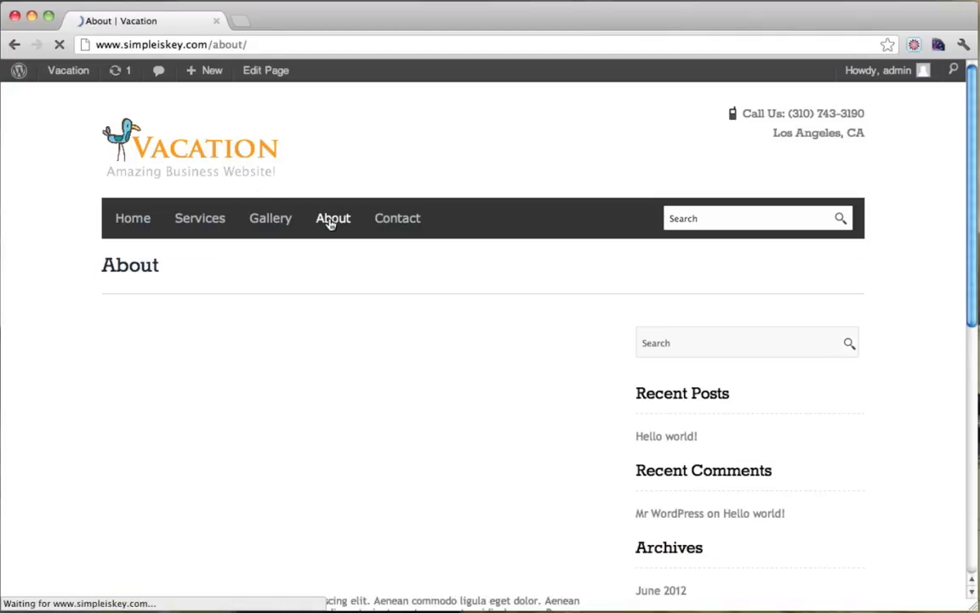
scroll(416, 286, "down", 5)
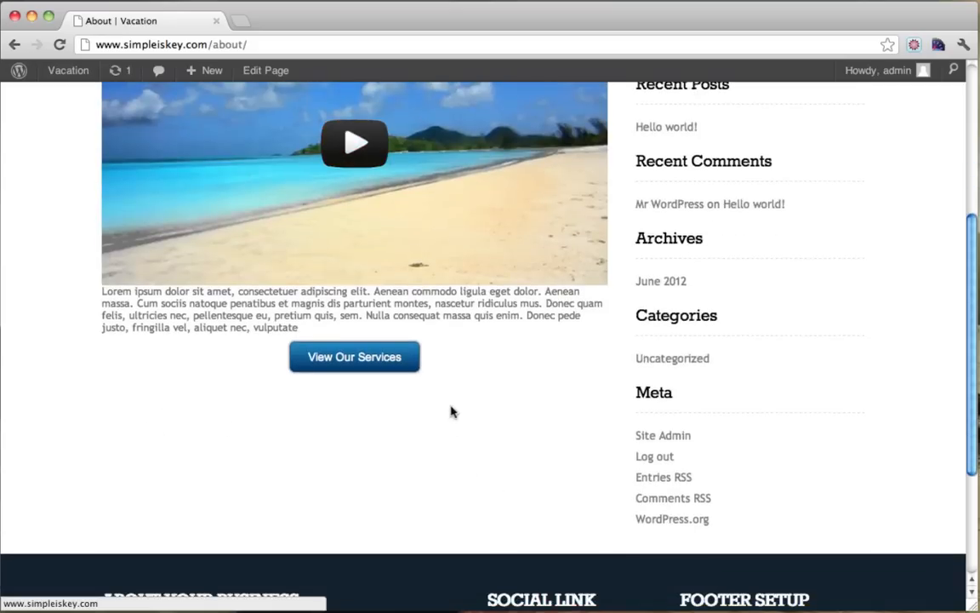
scroll(446, 422, "down", 2)
scroll(448, 416, "up", 8)
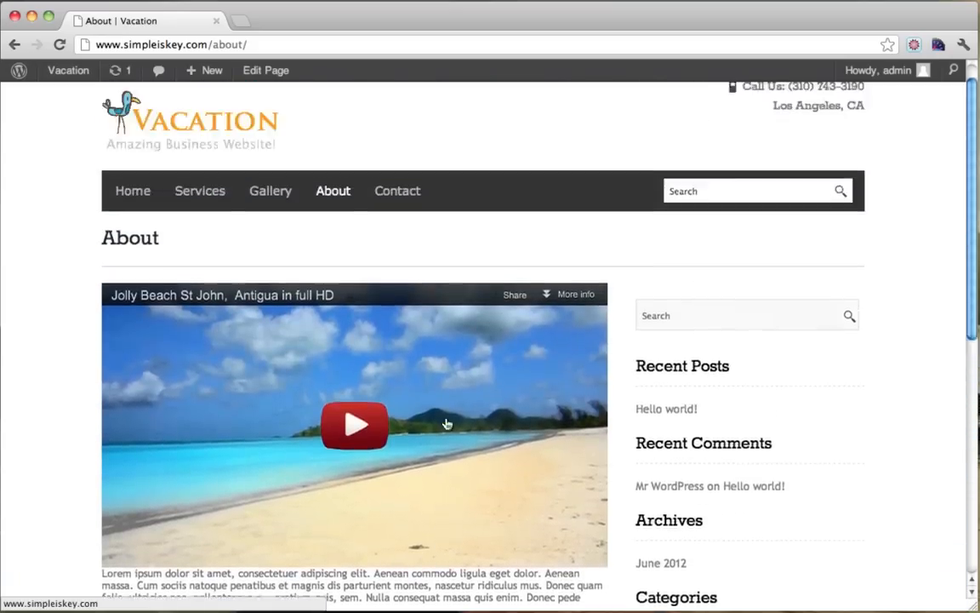
scroll(447, 423, "up", 1)
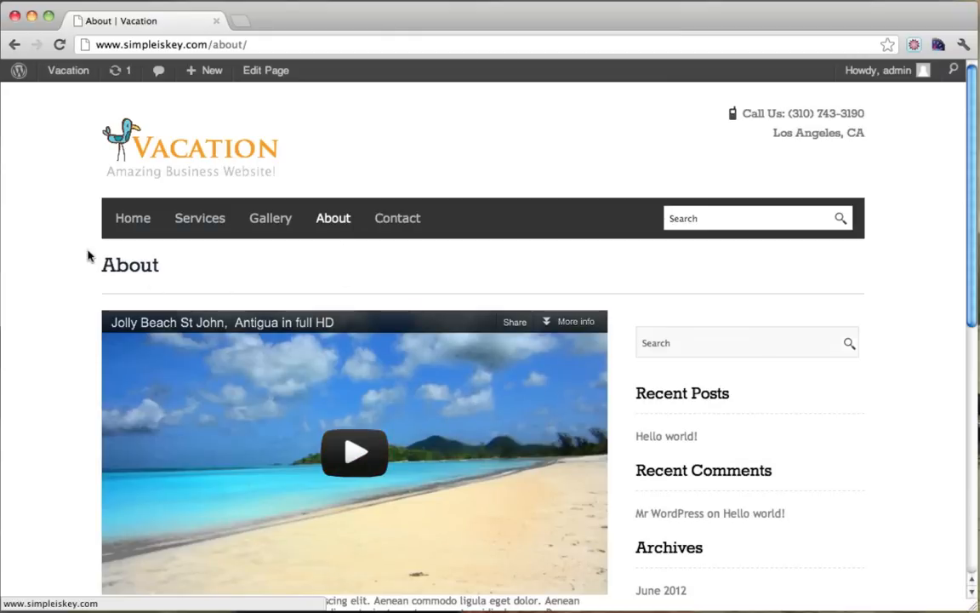
mouse_move(99, 268)
left_mouse_down()
mouse_move(164, 269)
mouse_move(108, 264)
left_mouse_up()
left_click(128, 221)
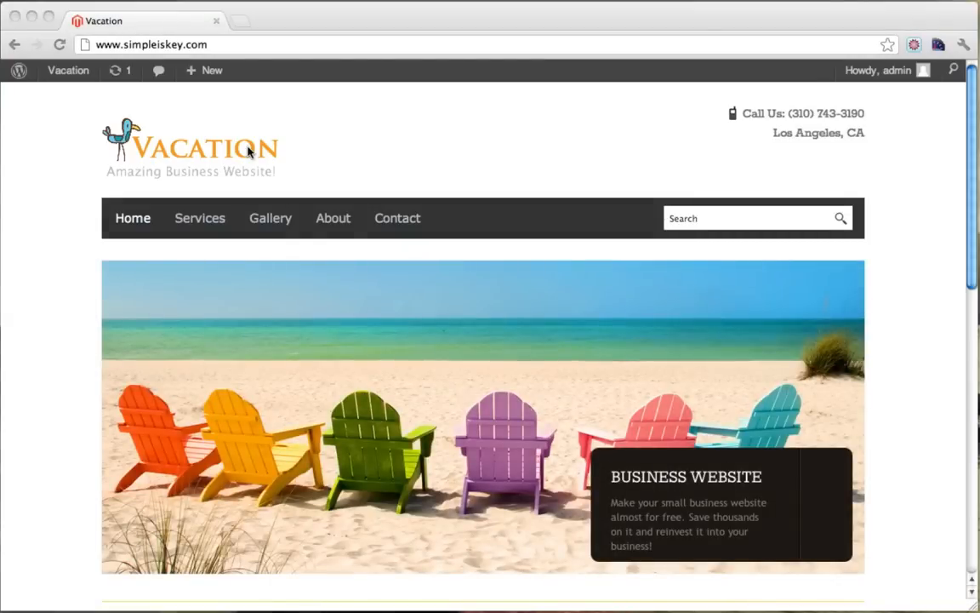
Open the live Contact page and check its Leave a Reply form
left_click(397, 226)
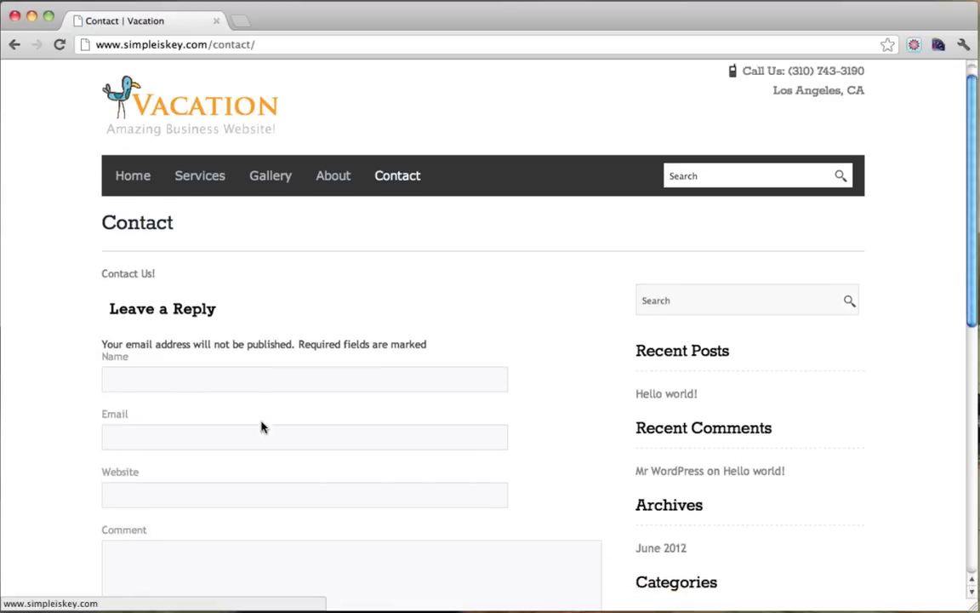
scroll(157, 223, "down", 3)
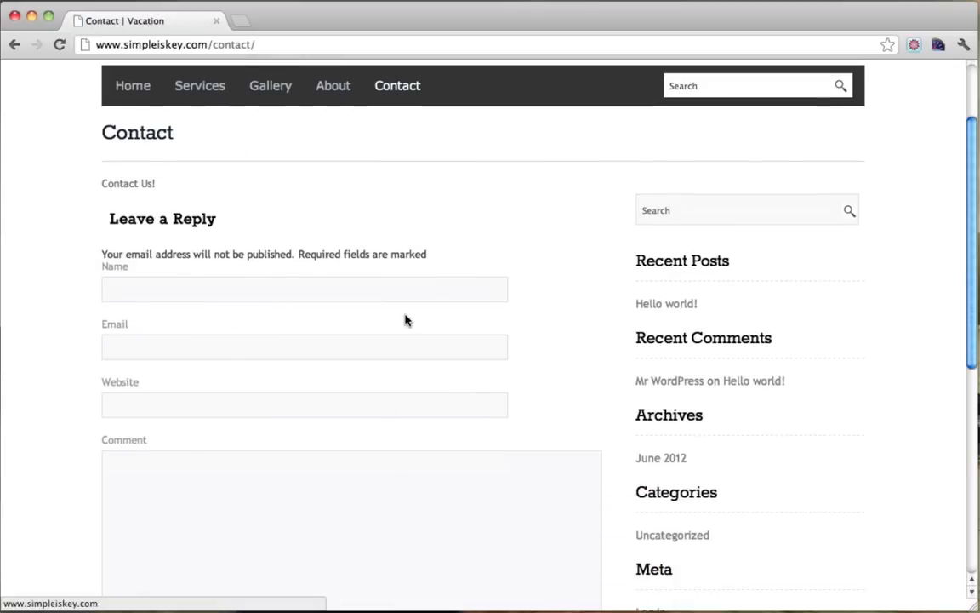
scroll(406, 320, "up", 3)
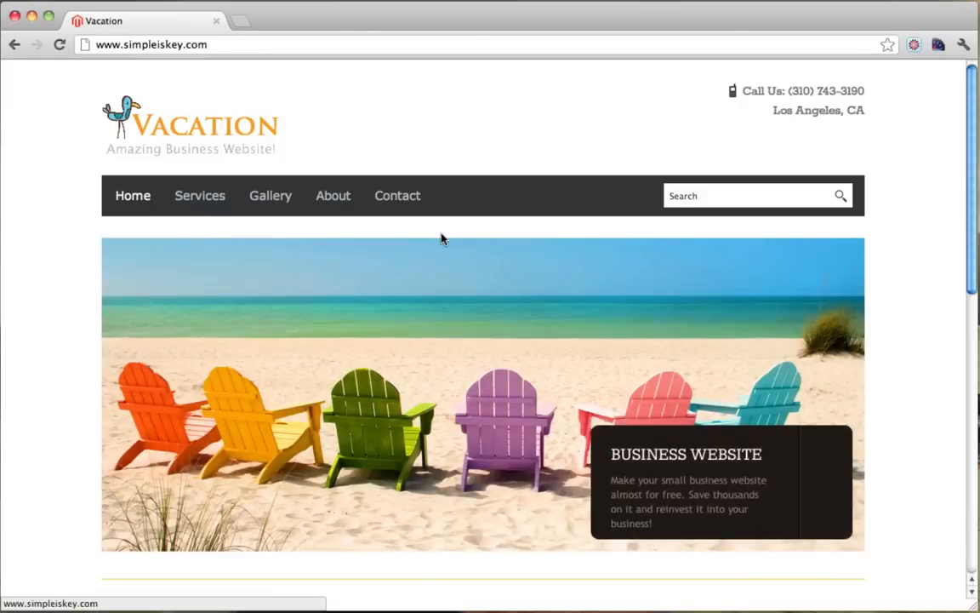
scroll(302, 149, "down", 1)
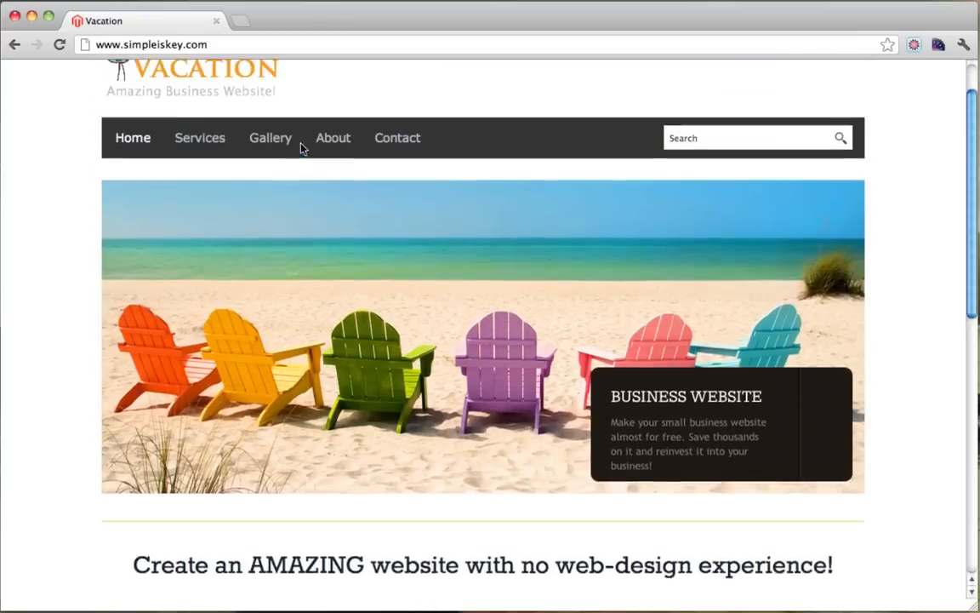
scroll(302, 149, "up", 1)
Append /wp-admin to the site address to reach the admin login page
left_click(225, 46)
left_click(235, 46)
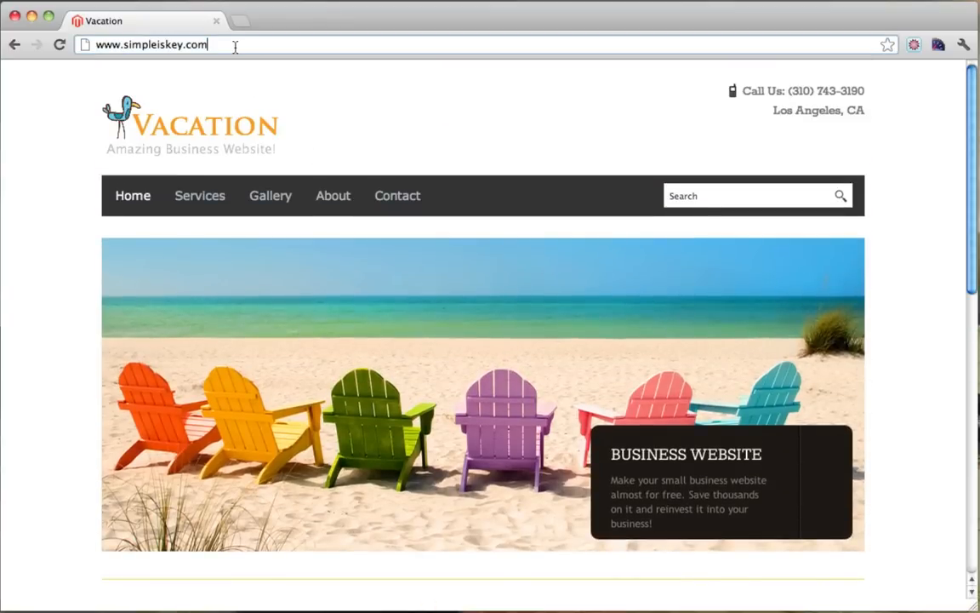
type("/wp-admin")
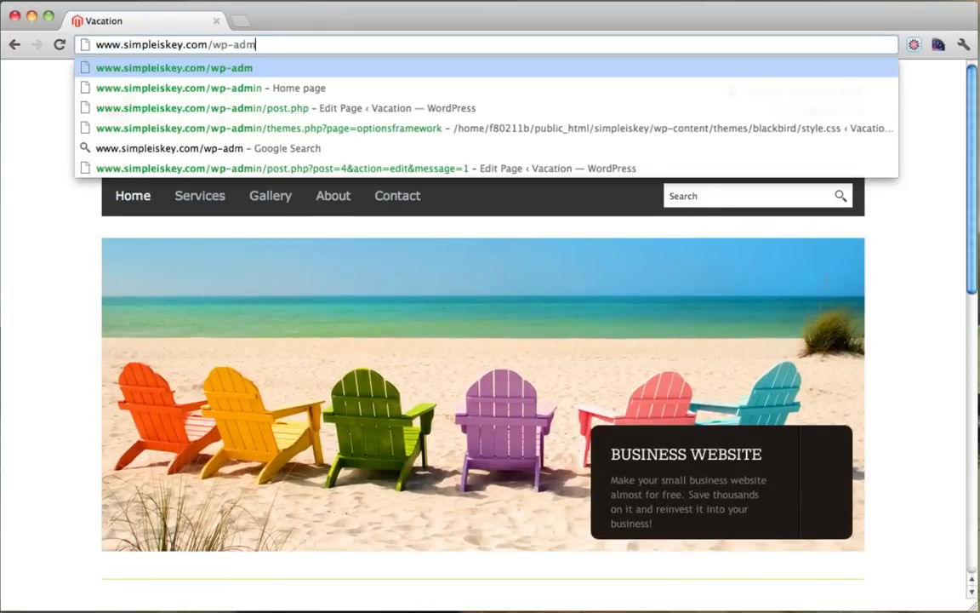
key("Return")
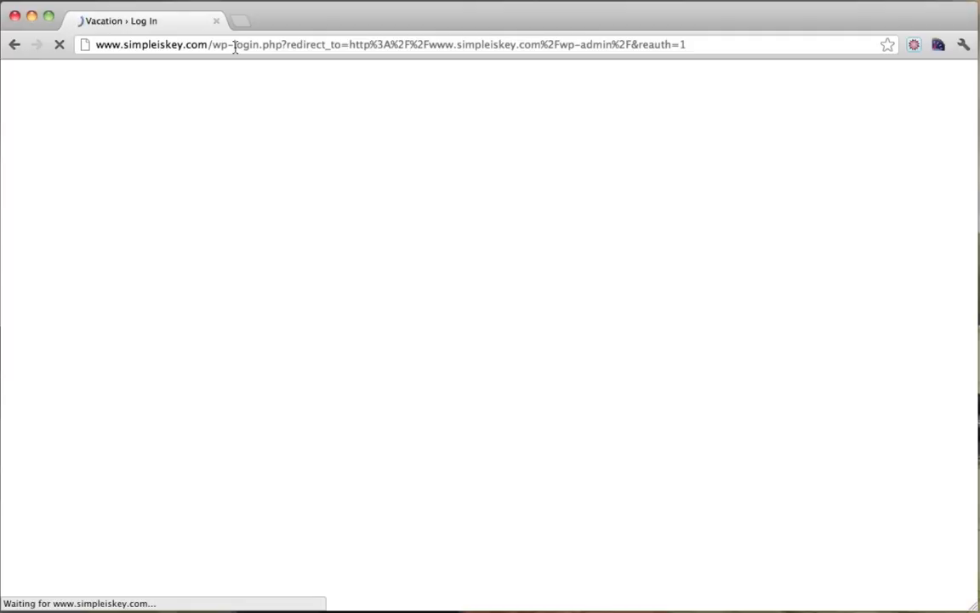
Log in to the WordPress admin with the account username and password
type("admin")
key("Tab")
type("•")
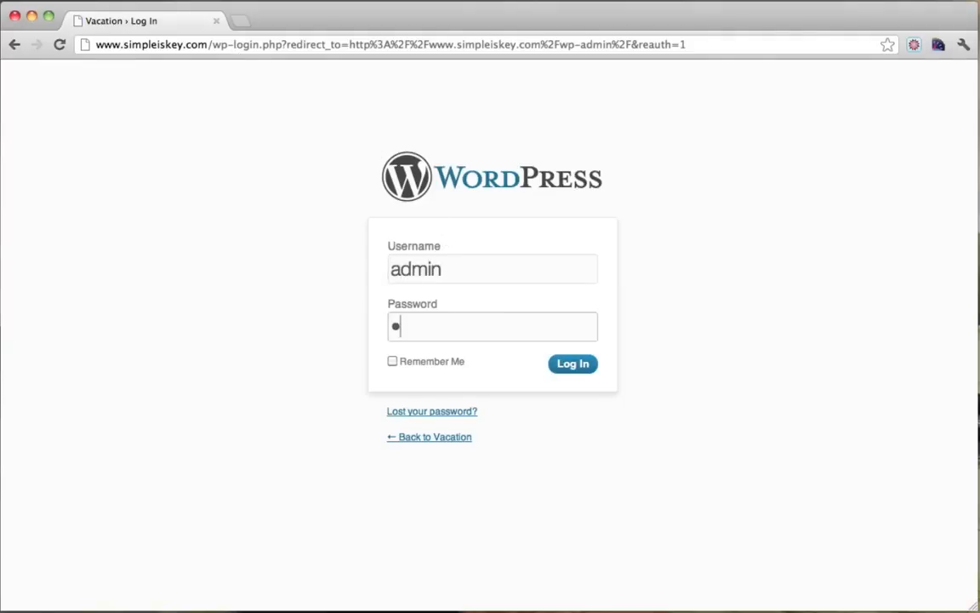
type("•••••••••")
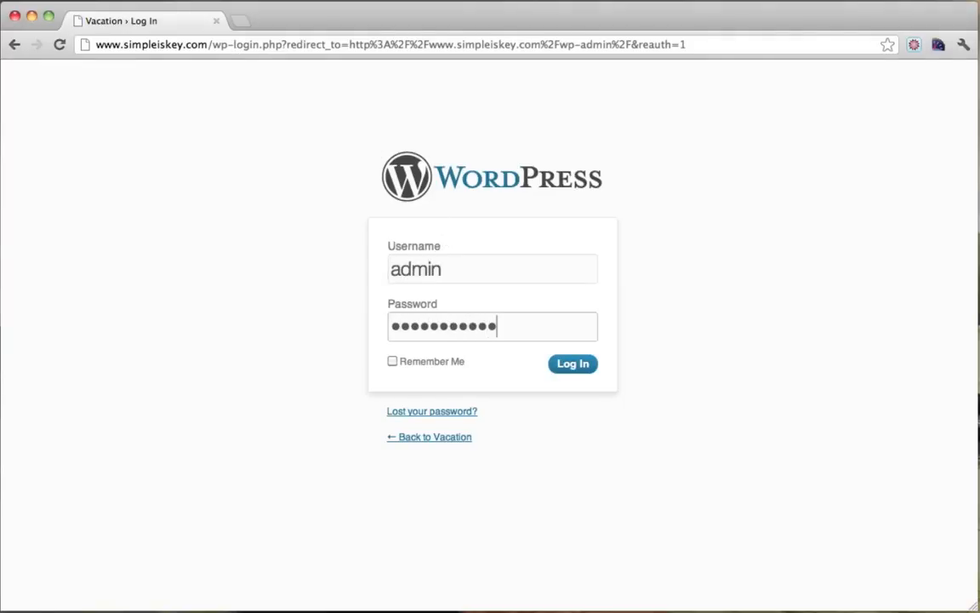
key("Return")
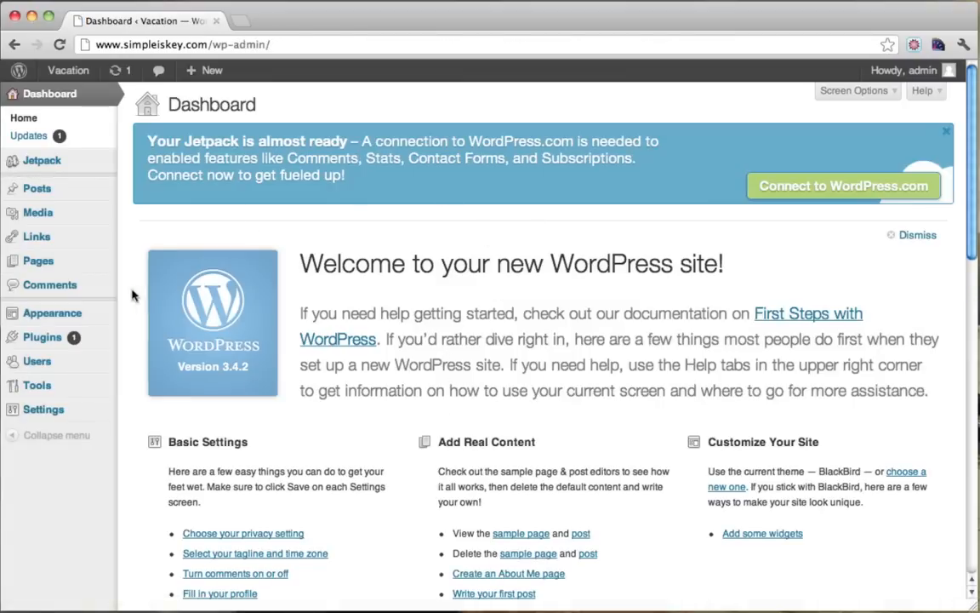
Open the Contact page for editing and preview the live Contact page in a new tab
left_click(43, 265)
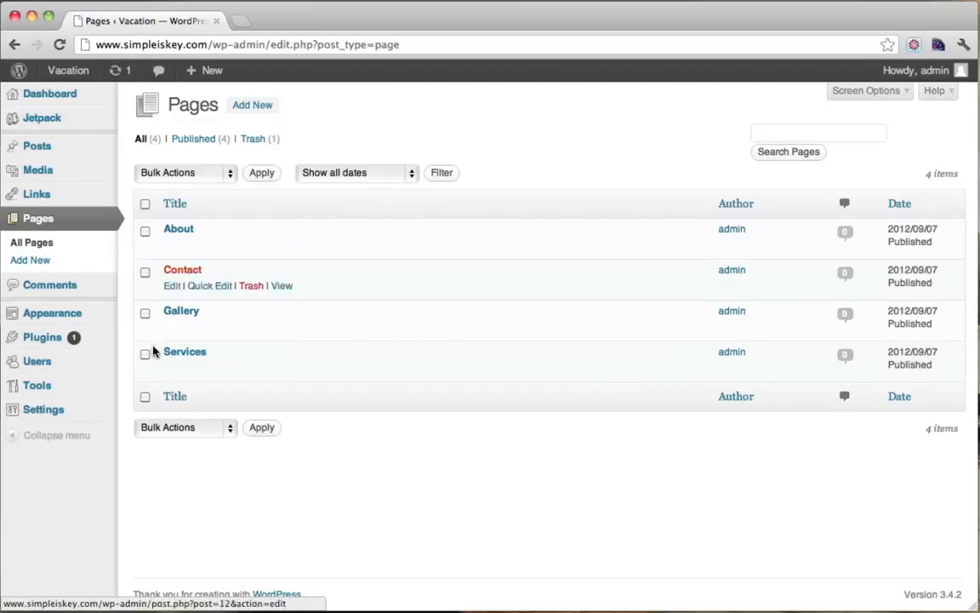
left_click(177, 270)
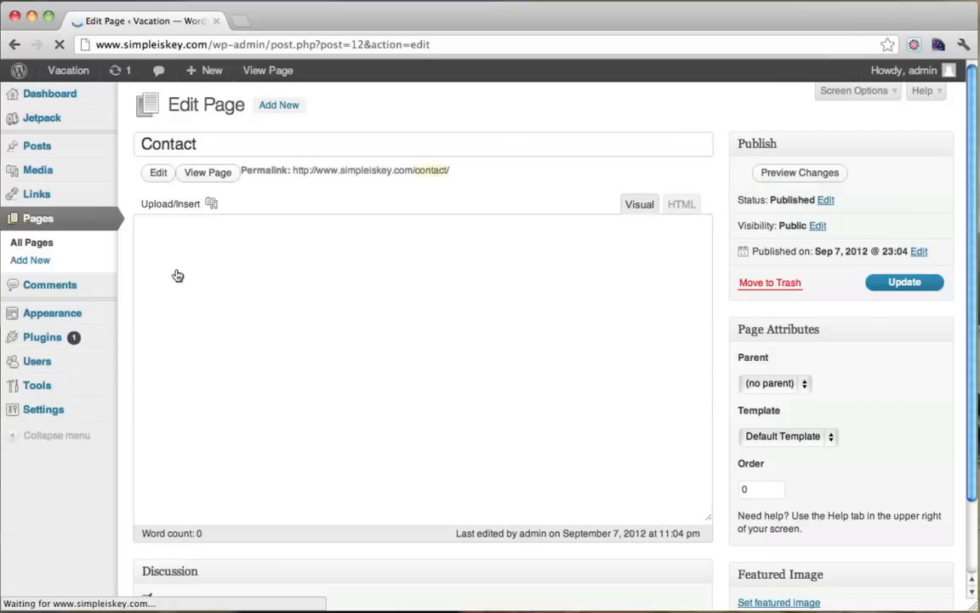
mouse_move(62, 75)
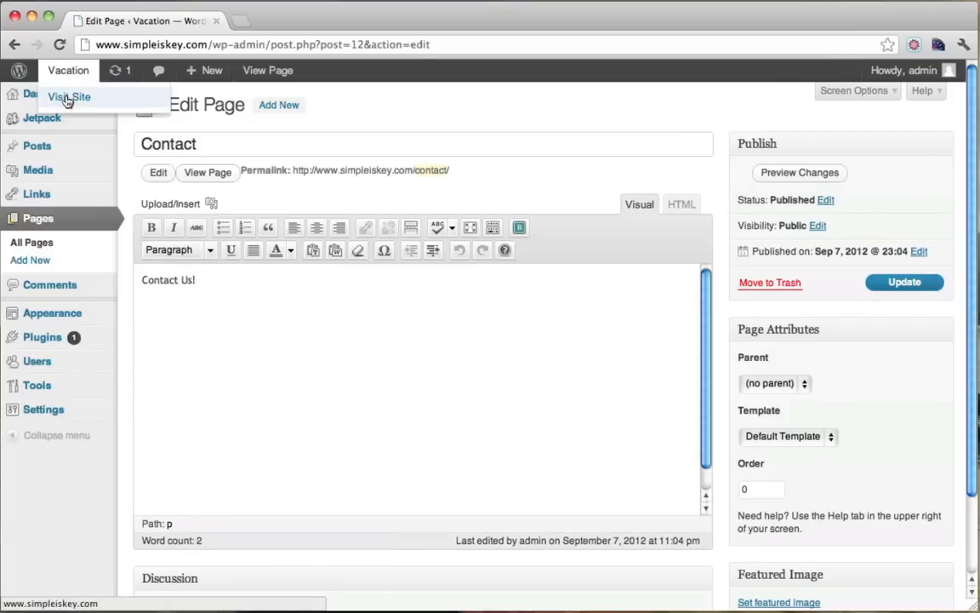
left_click(66, 98, "super")
left_click(313, 22)
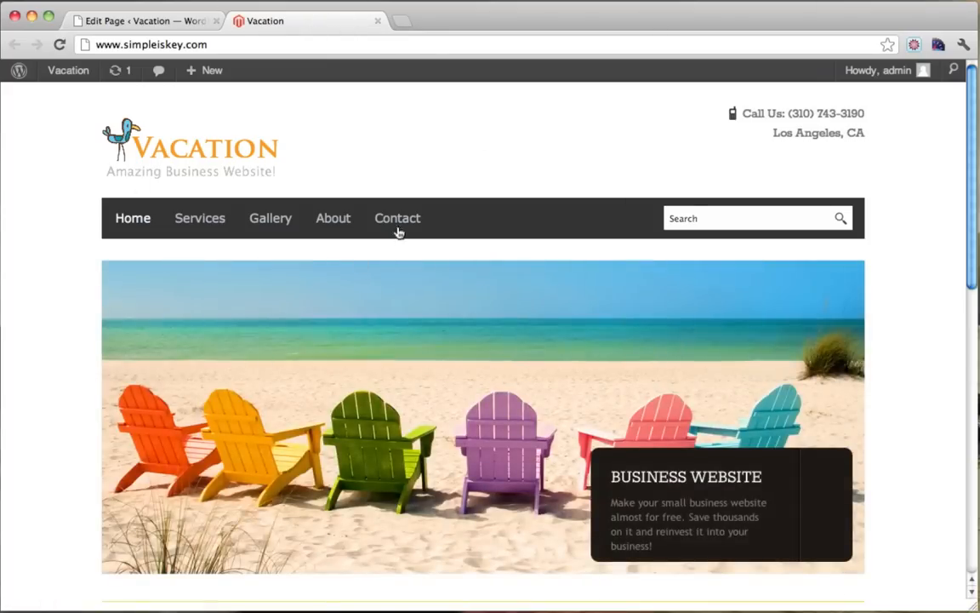
left_click(400, 228)
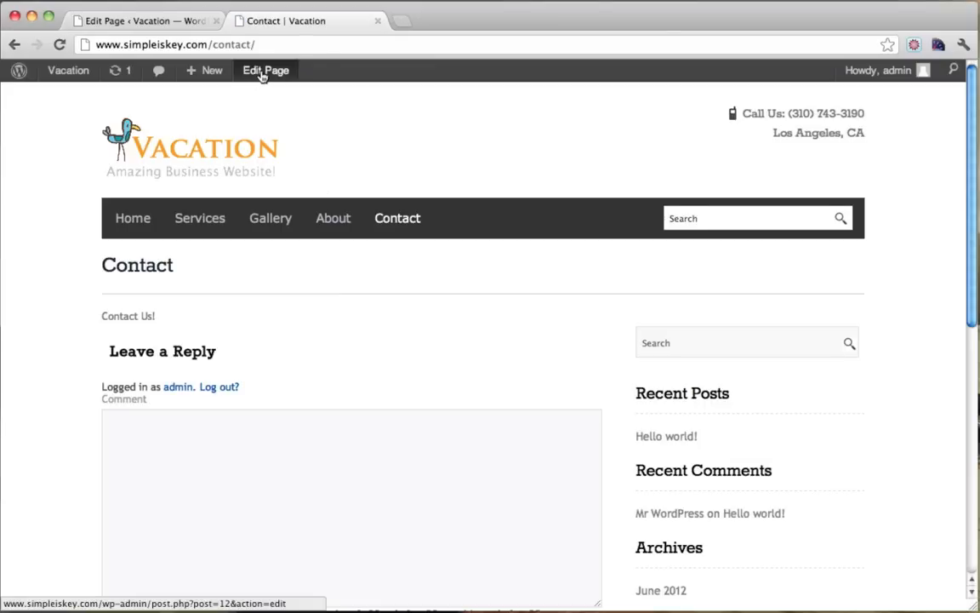
left_click(378, 21)
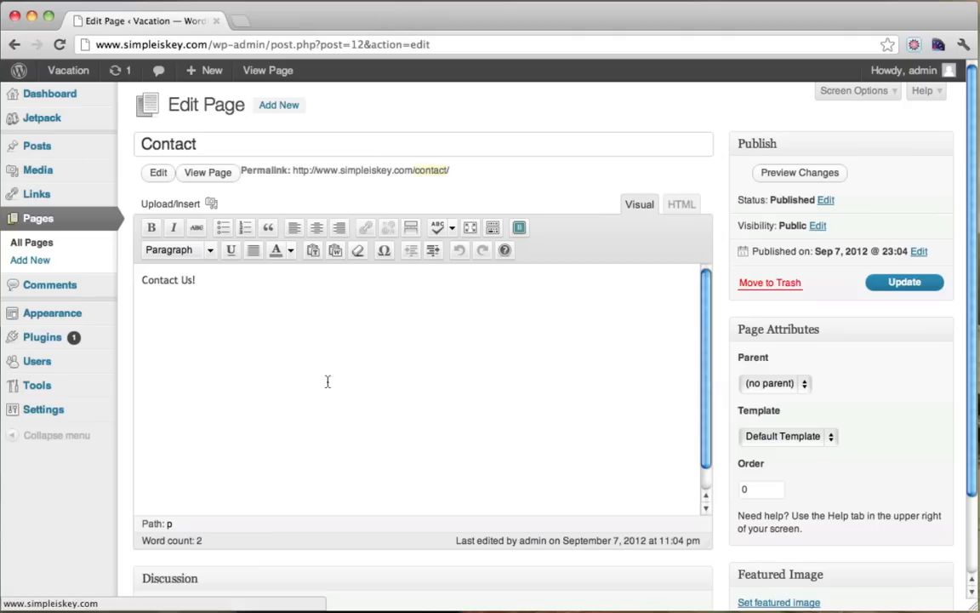
Review the Contact Us! text in the Contact page editor body
left_click_drag(204, 279, 125, 278)
left_click(245, 289)
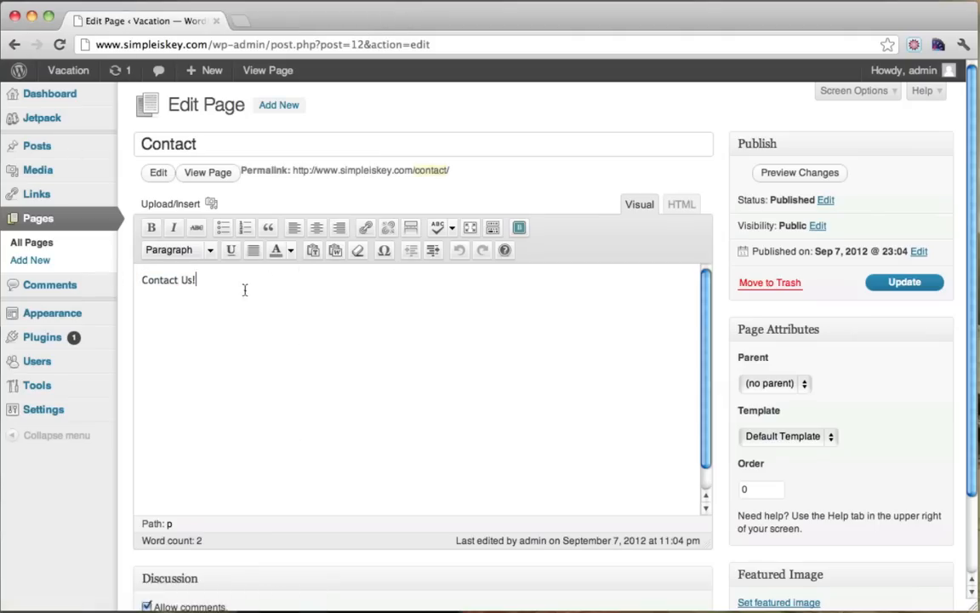
scroll(429, 347, "down", 3)
scroll(428, 347, "up", 2)
scroll(429, 347, "down", 5)
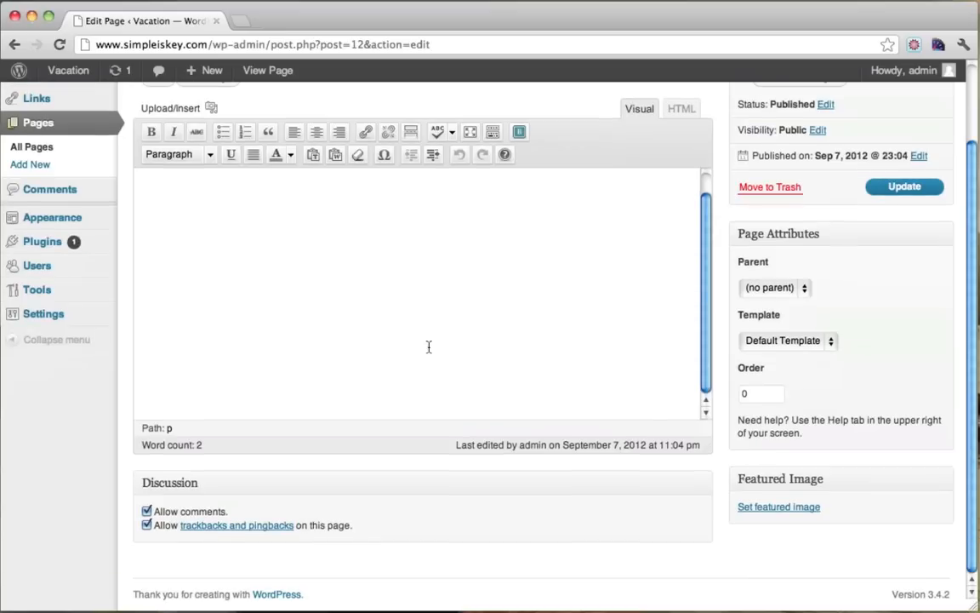
scroll(429, 348, "up", 5)
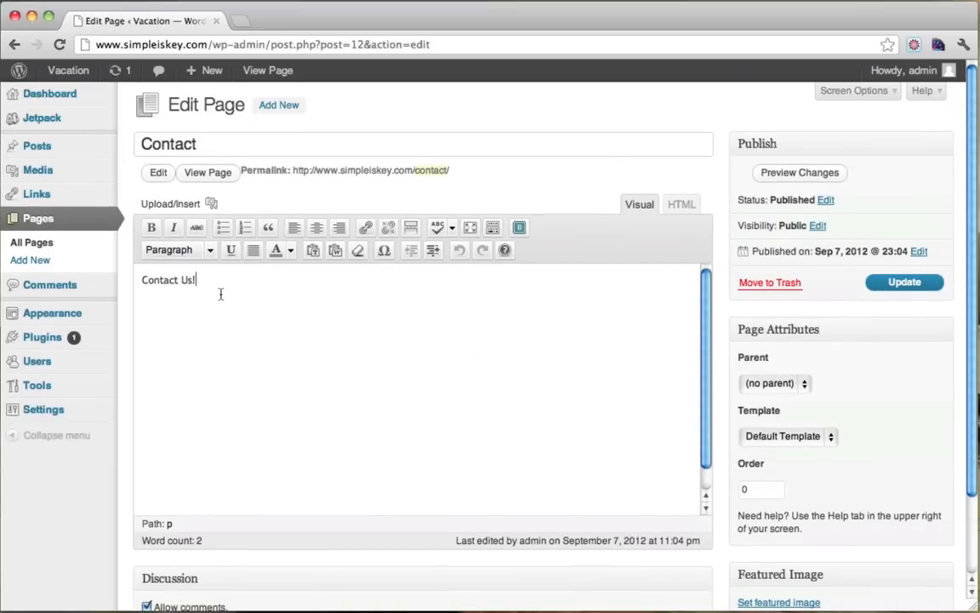
left_click_drag(196, 279, 128, 279)
left_click(273, 293)
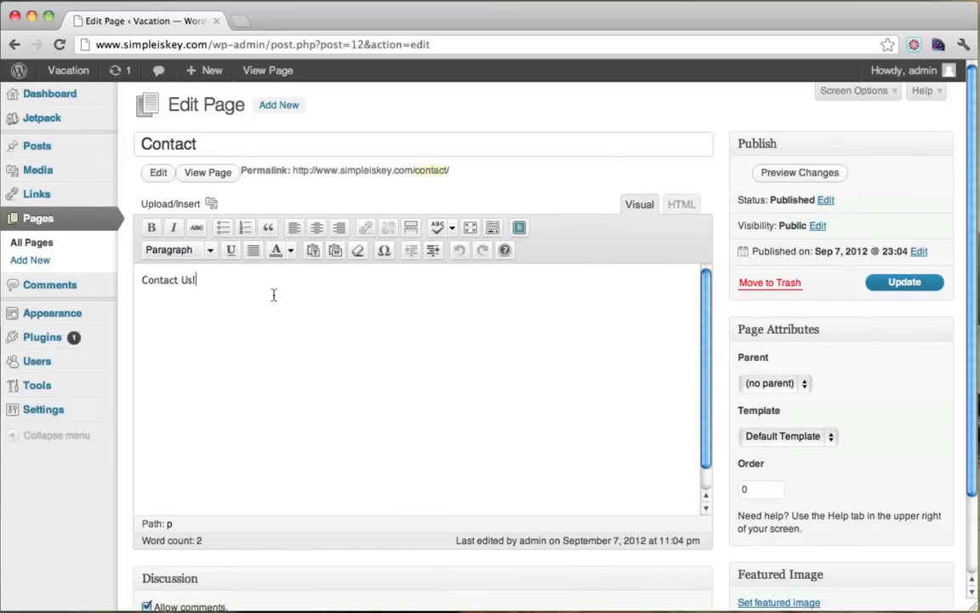
Recheck the live Contact page, then show the editor's Screen Options panel
left_click(212, 173, "super")
left_click(291, 20)
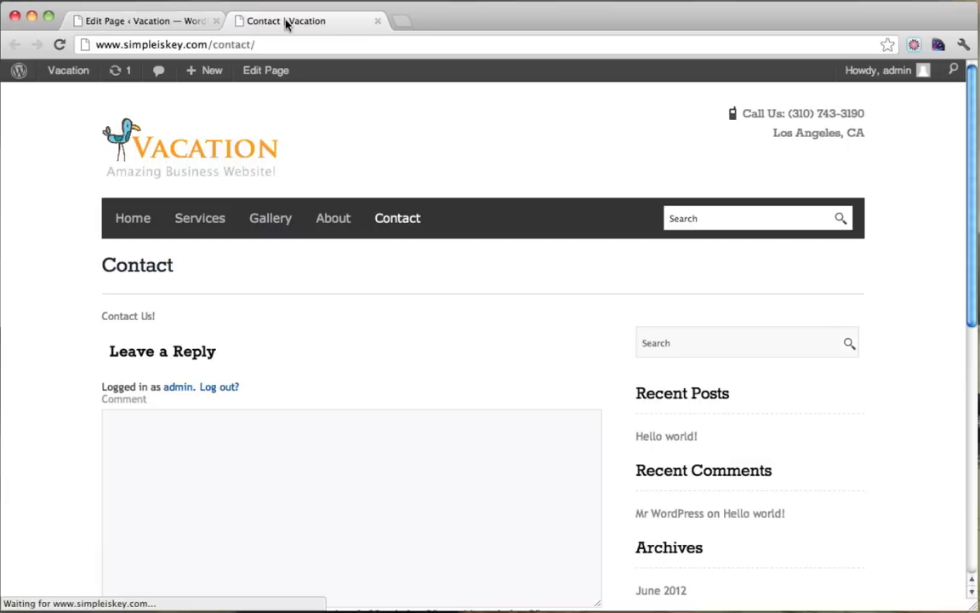
scroll(217, 387, "down", 1)
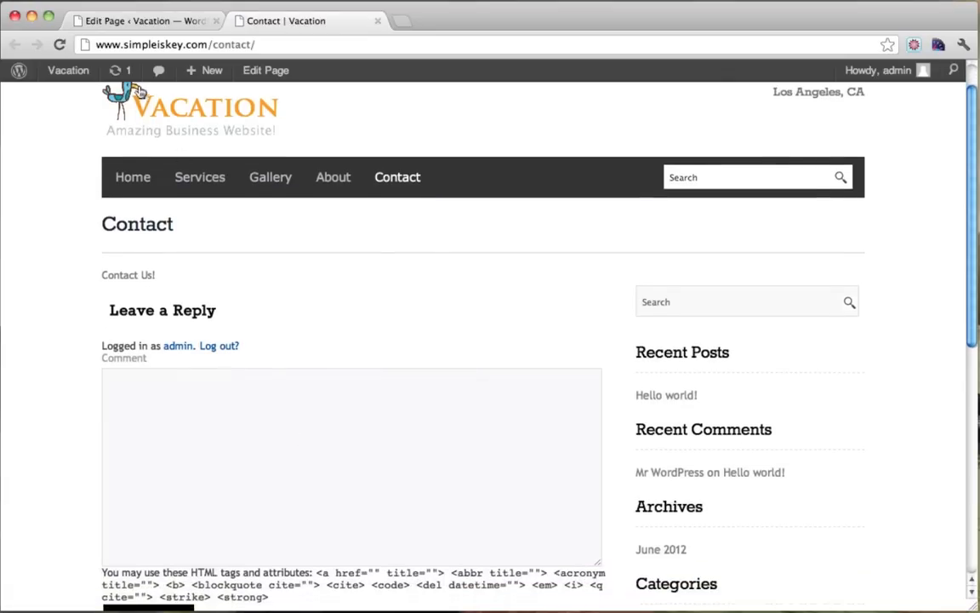
left_click(147, 20)
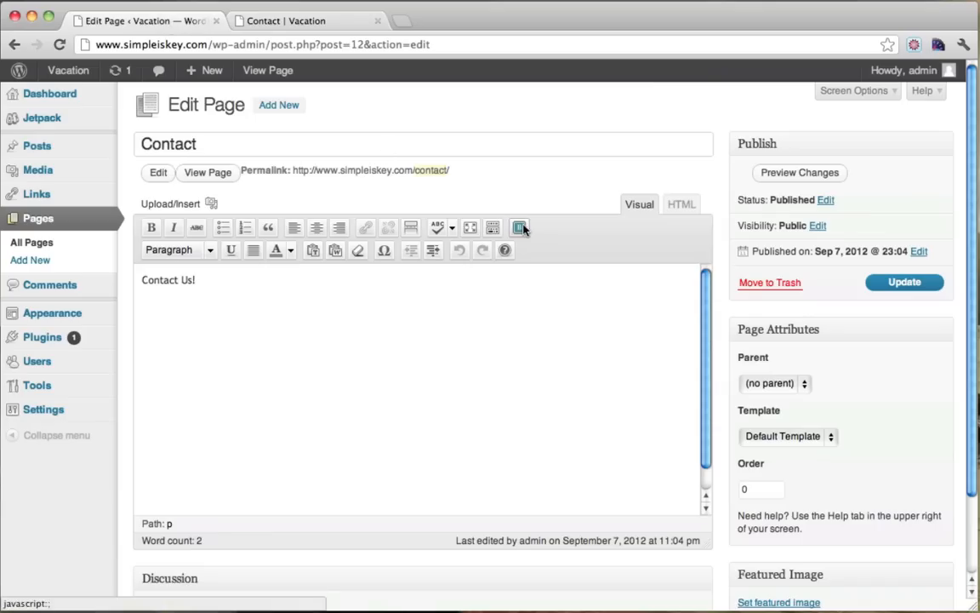
left_click(876, 90)
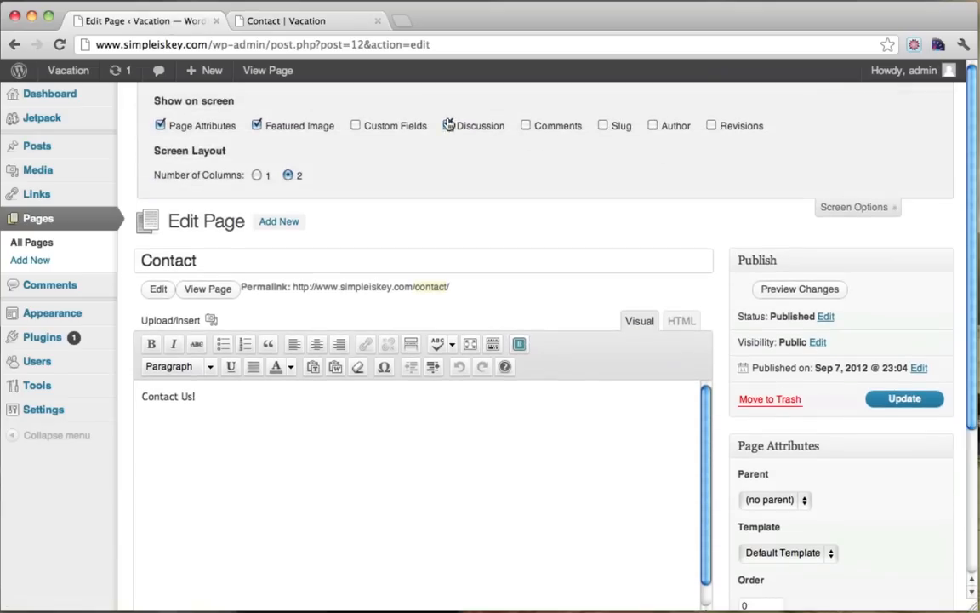
Uncheck Allow comments for the Contact page and update it
left_click(854, 207)
scroll(839, 213, "down", 3)
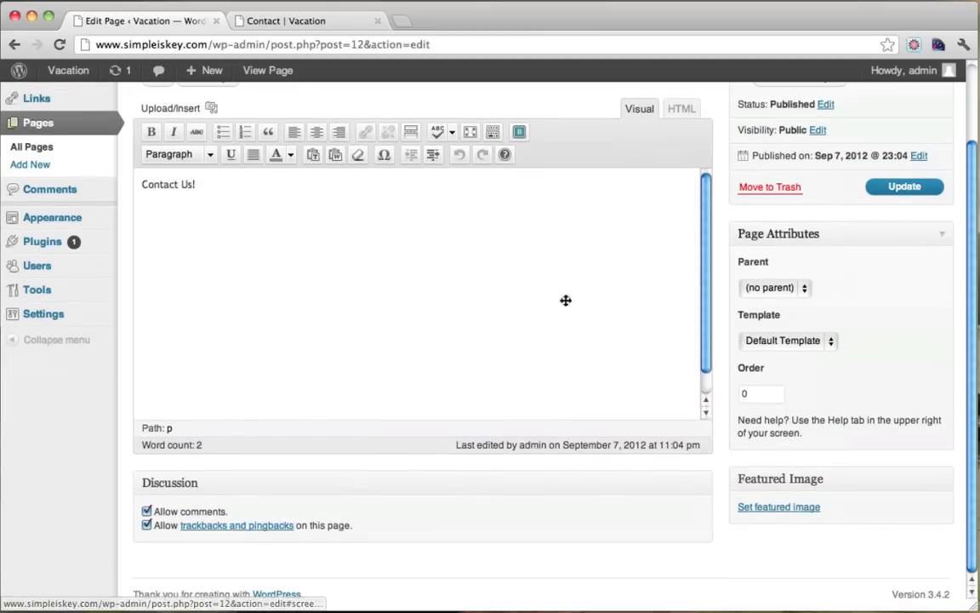
left_click(146, 526)
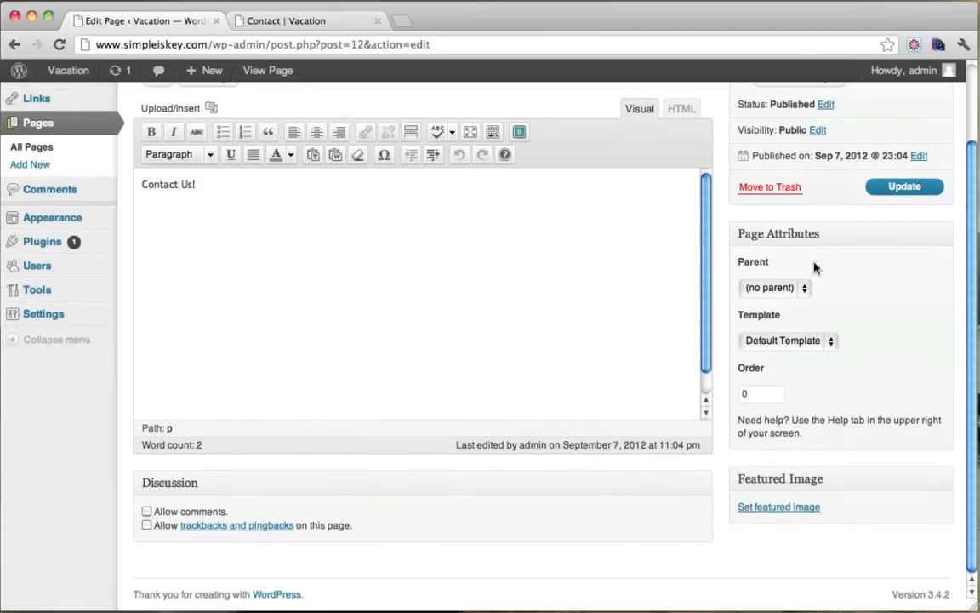
left_click(895, 189)
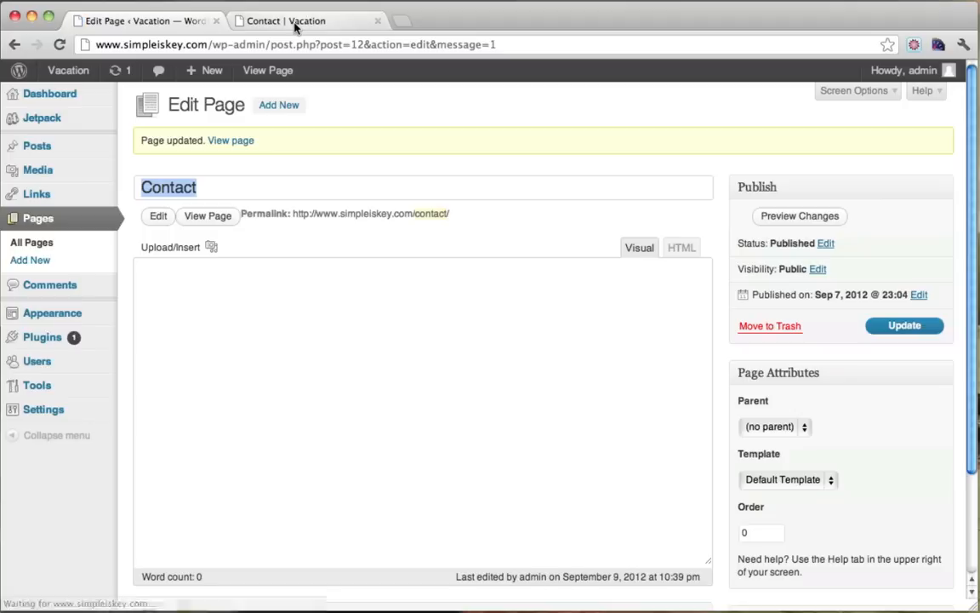
Reload the live Contact page and confirm the reply form is gone
left_click(294, 23)
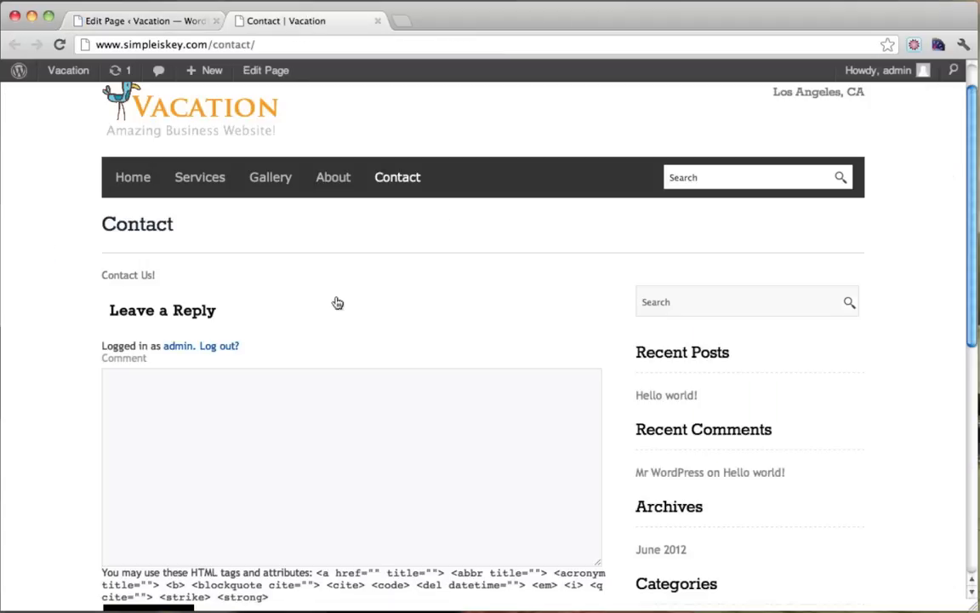
left_click(60, 44)
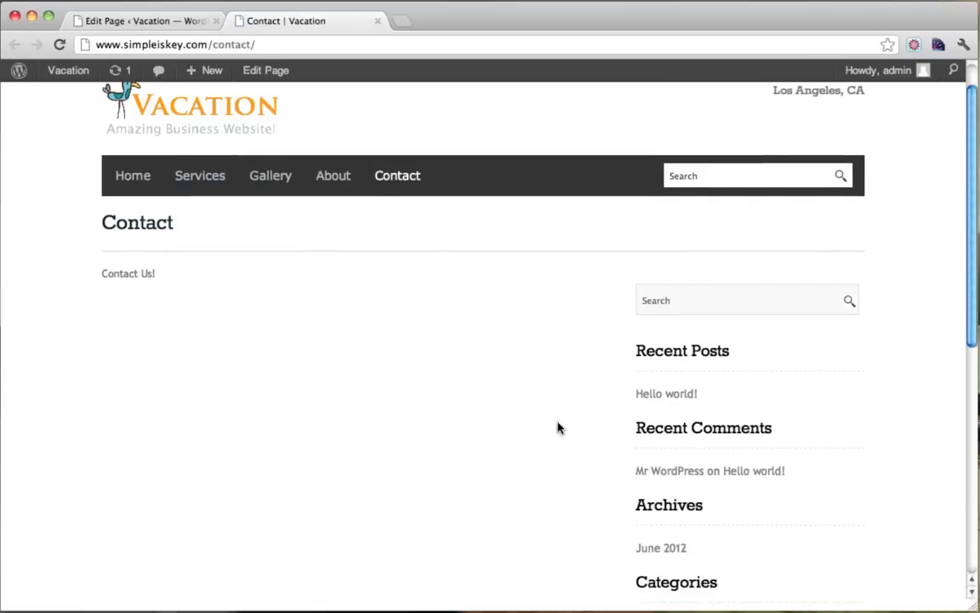
scroll(374, 351, "down", 5)
scroll(379, 323, "down", 7)
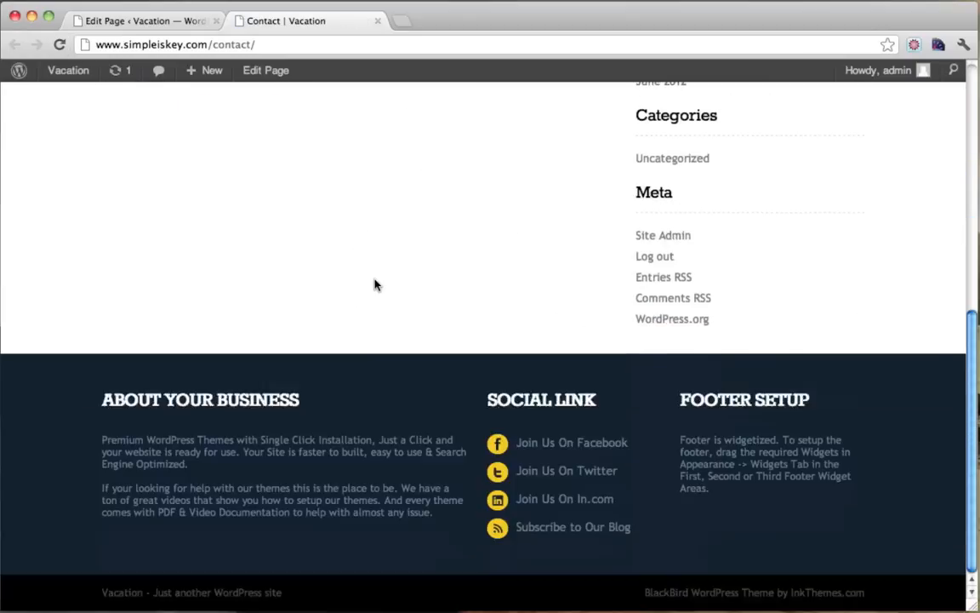
scroll(374, 284, "up", 13)
scroll(579, 451, "down", 4)
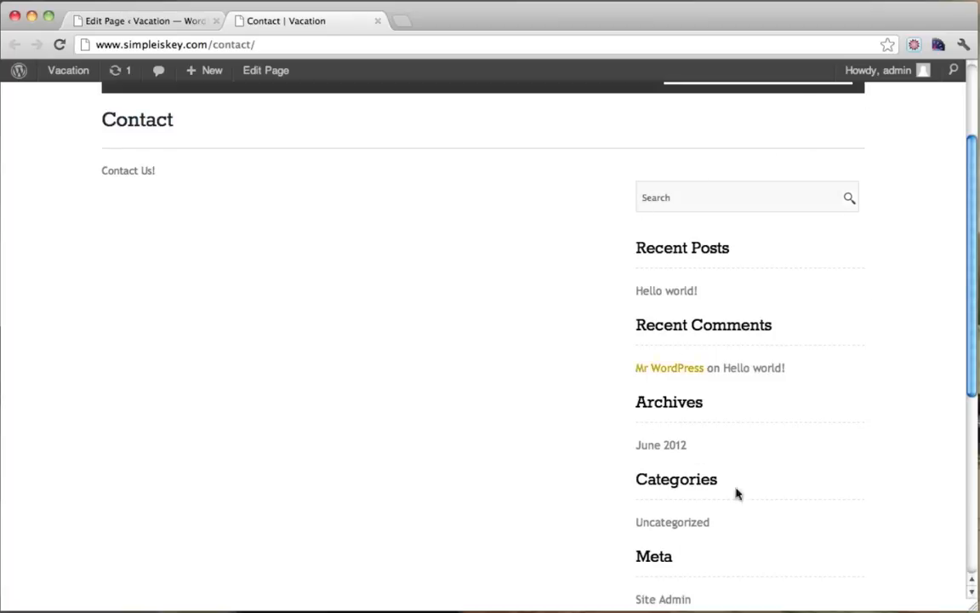
scroll(636, 462, "up", 4)
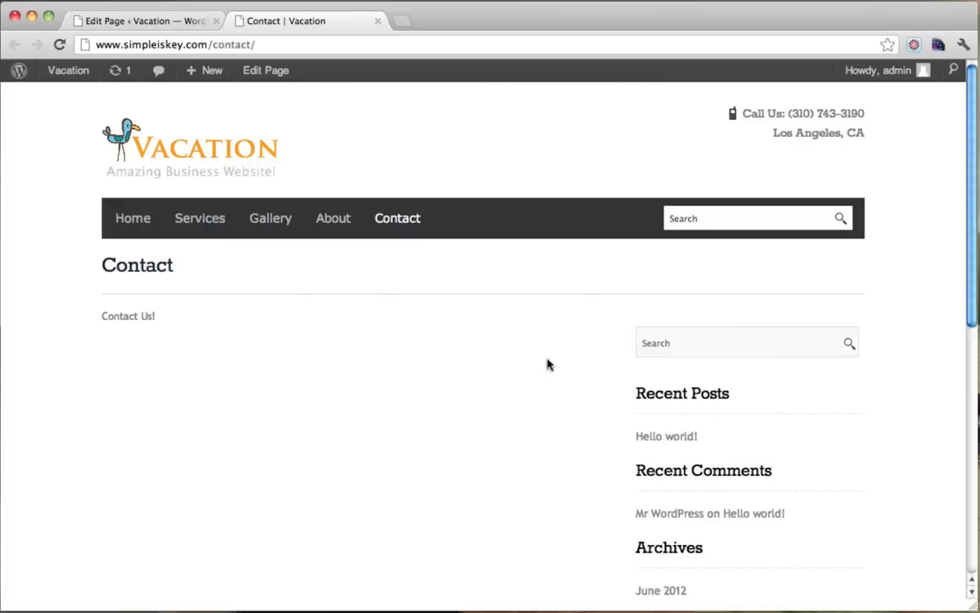
Compare the editor and live Contact page again, then go to the Plugins admin page
left_click(170, 23)
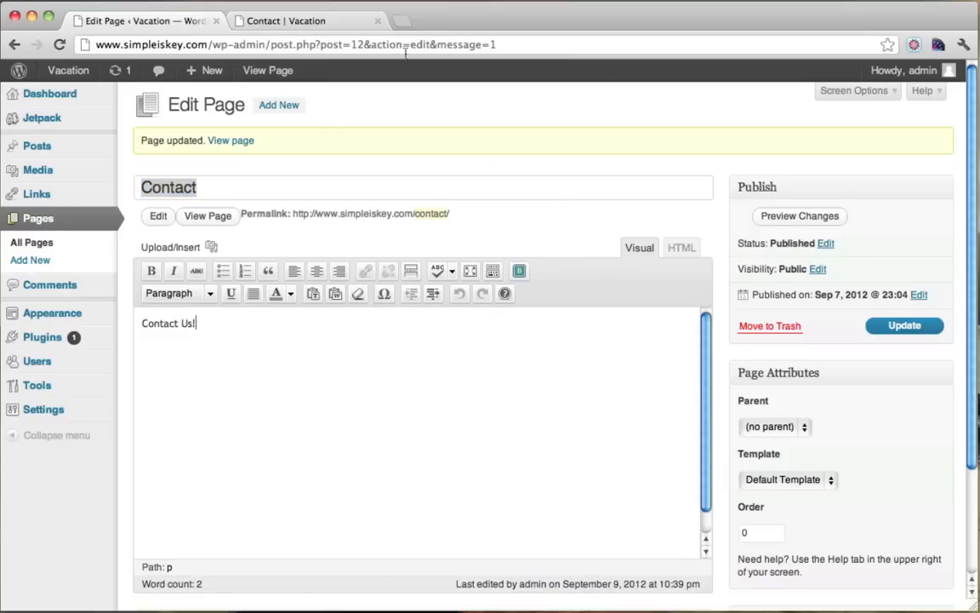
left_click(289, 22)
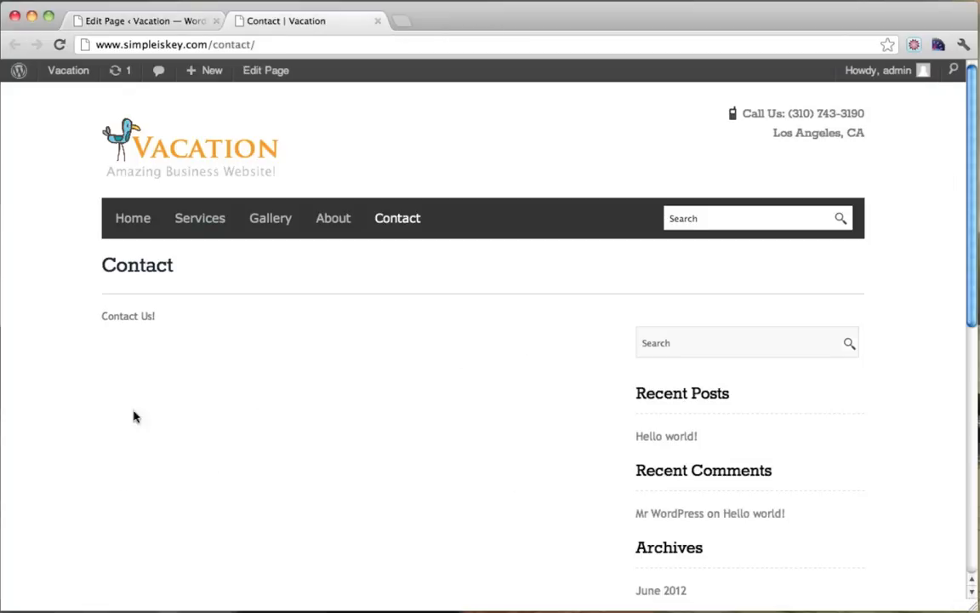
left_click(161, 23)
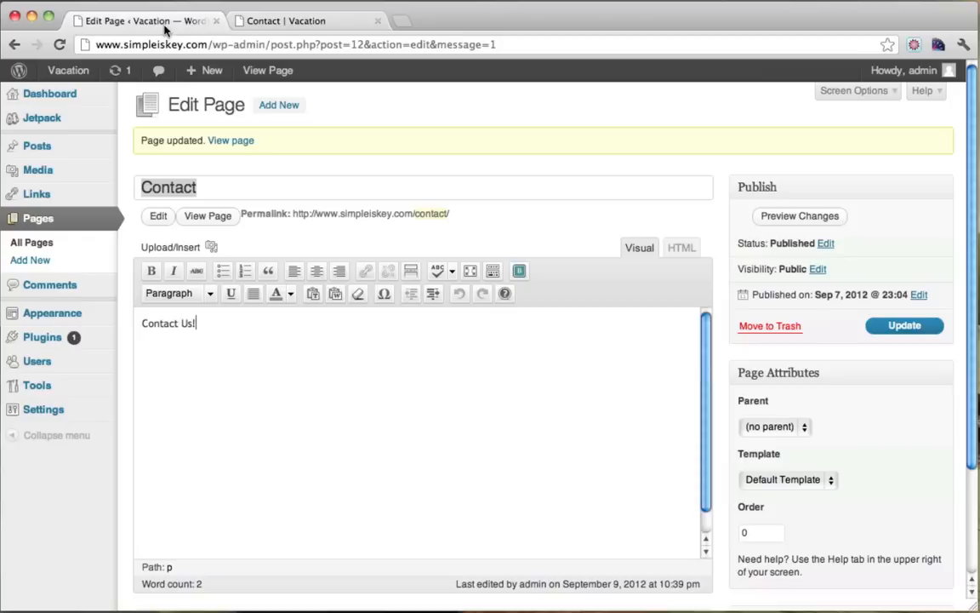
left_click(49, 347)
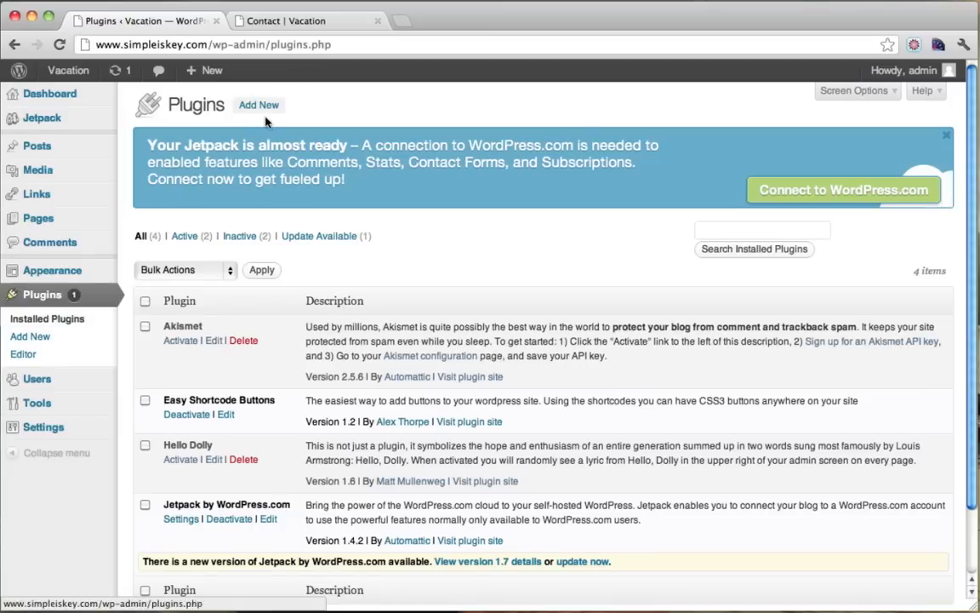
Search the Add New plugin directory for 'contact'
left_click(243, 103)
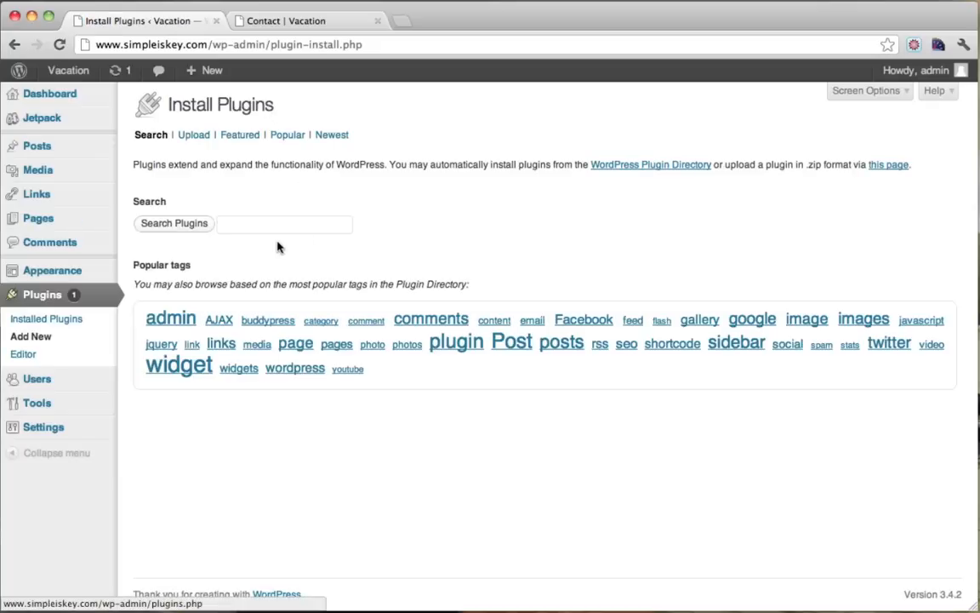
left_click(273, 225)
type("contact")
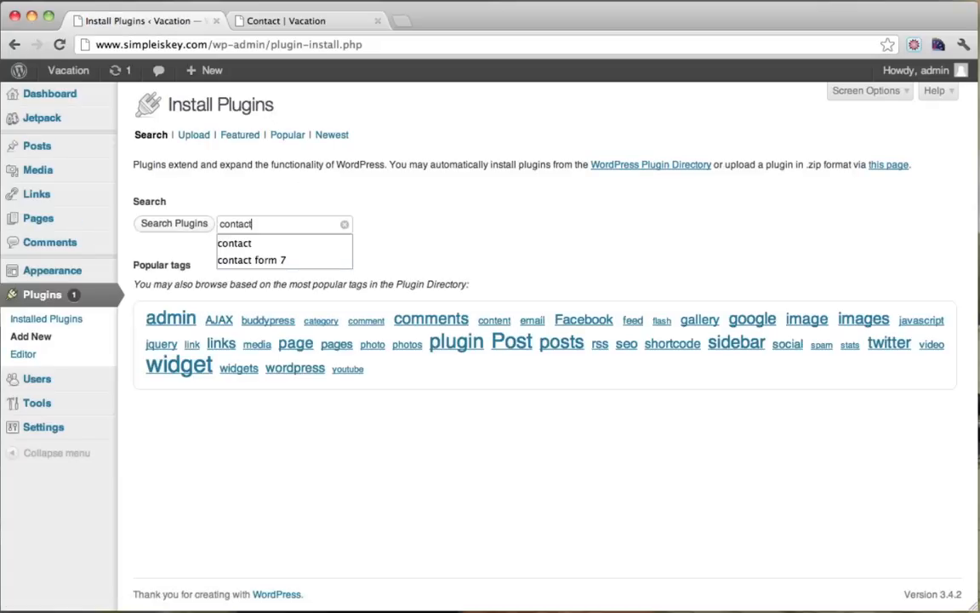
key("Return")
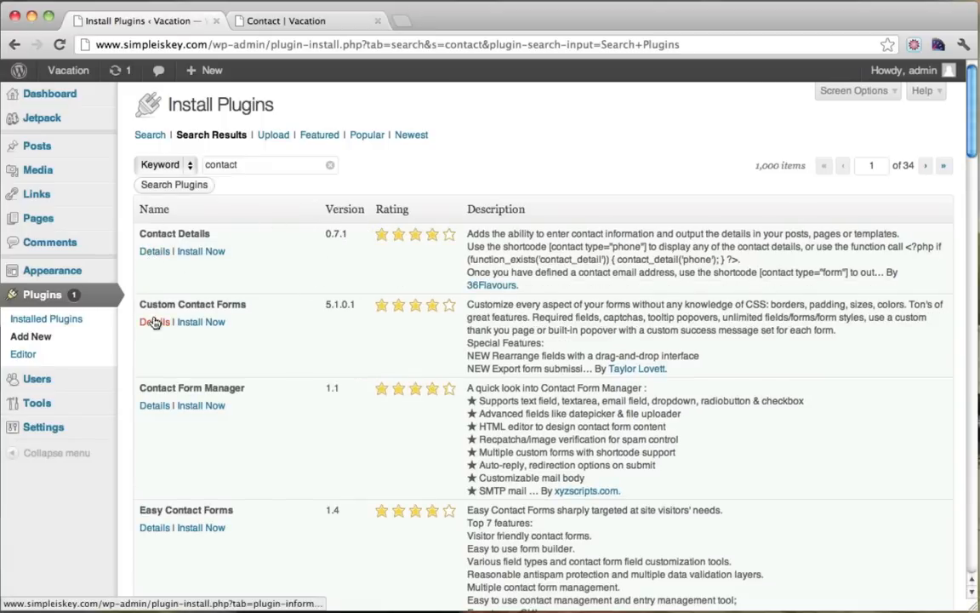
Scroll through the contact-form results, then replace the search term with 'big'
scroll(256, 331, "down", 5)
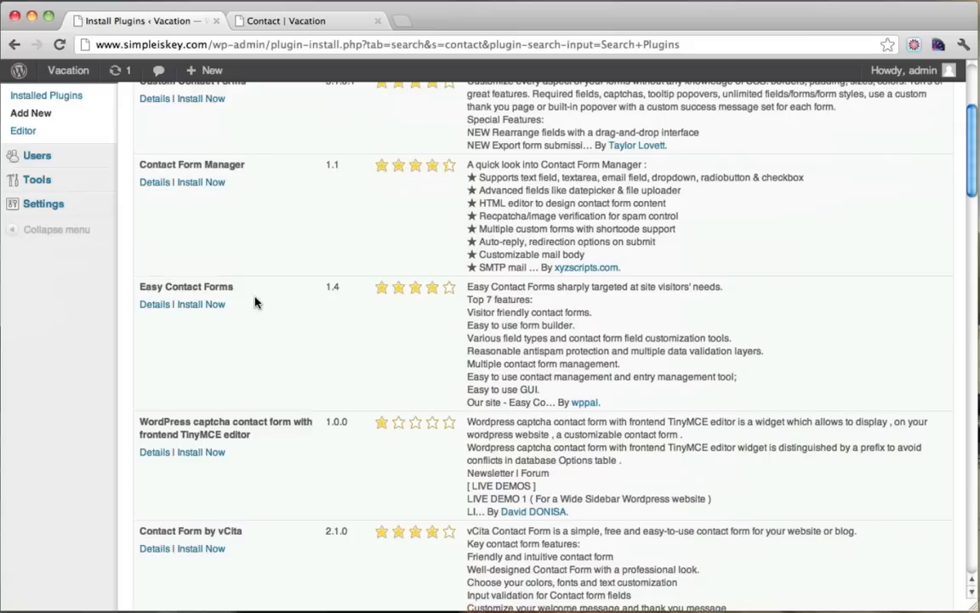
scroll(256, 302, "down", 10)
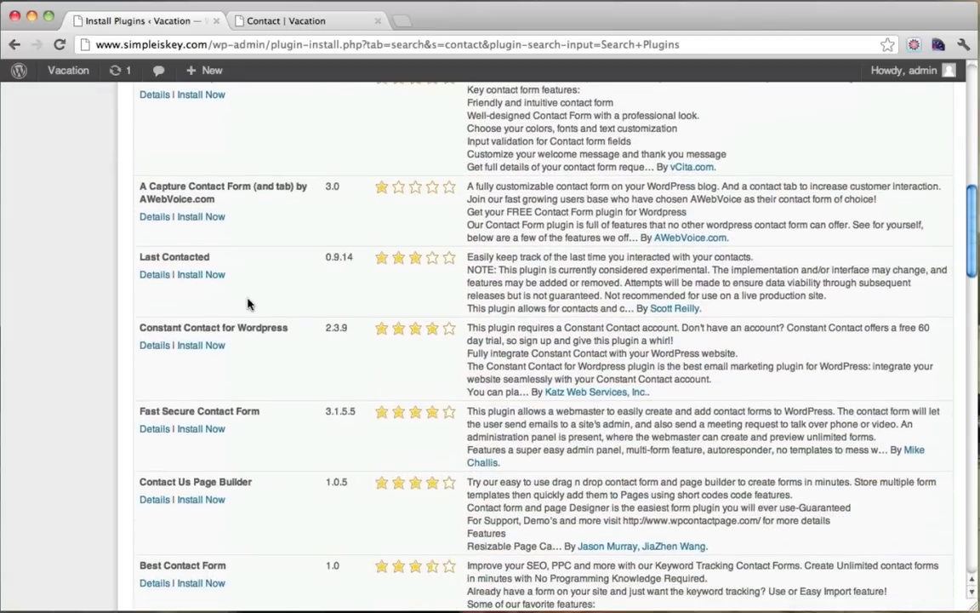
scroll(248, 304, "down", 7)
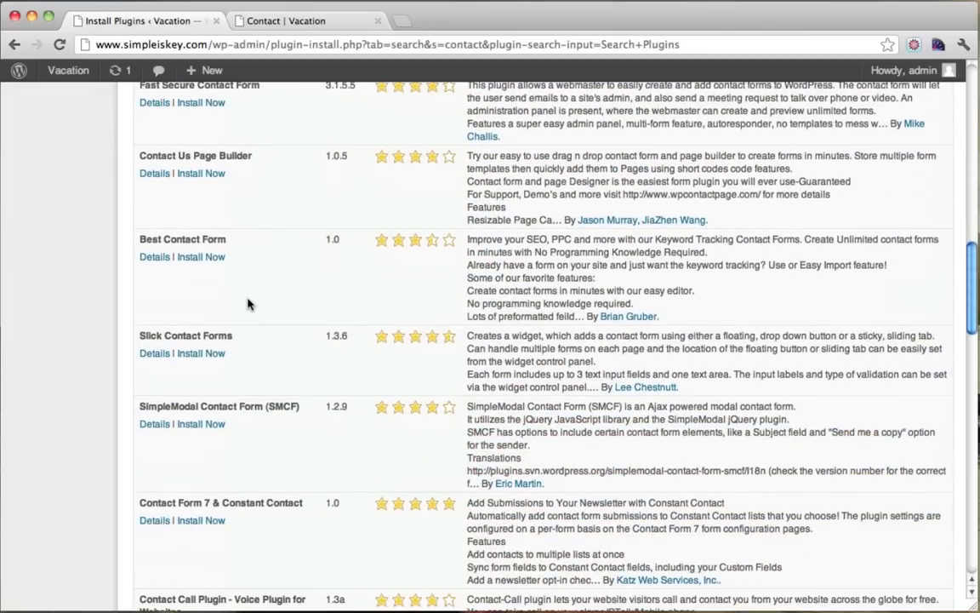
scroll(248, 304, "down", 14)
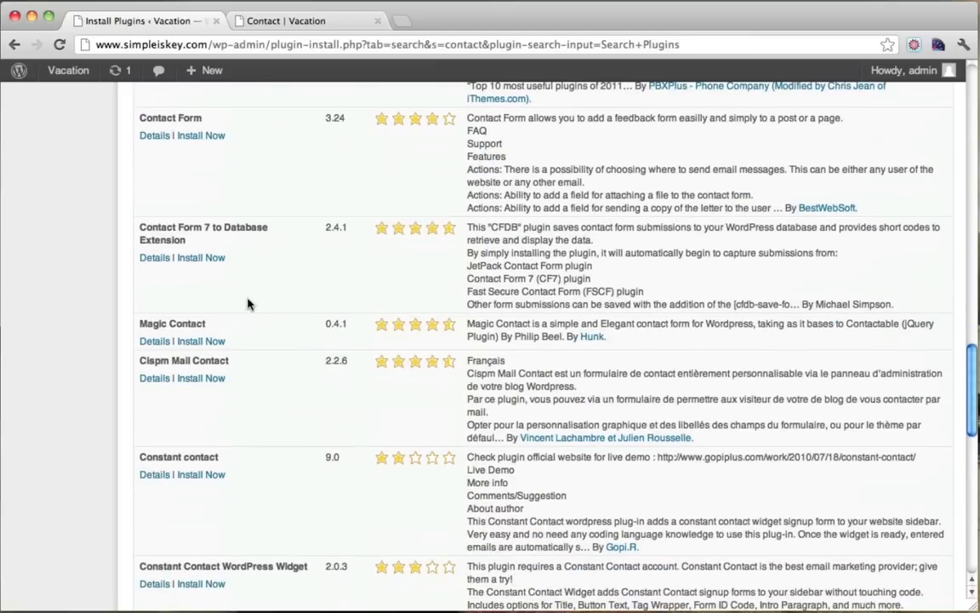
scroll(247, 304, "down", 11)
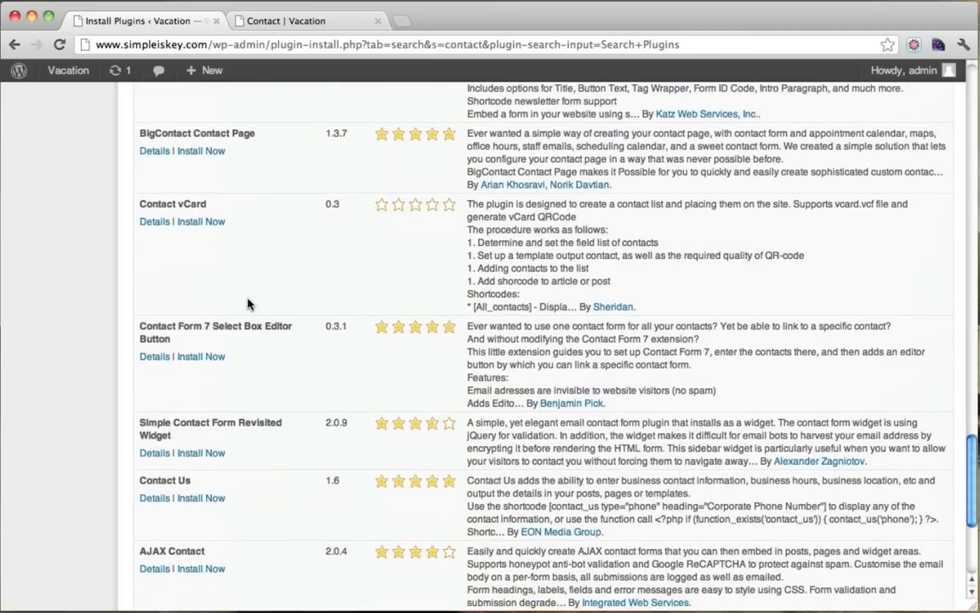
scroll(247, 304, "down", 6)
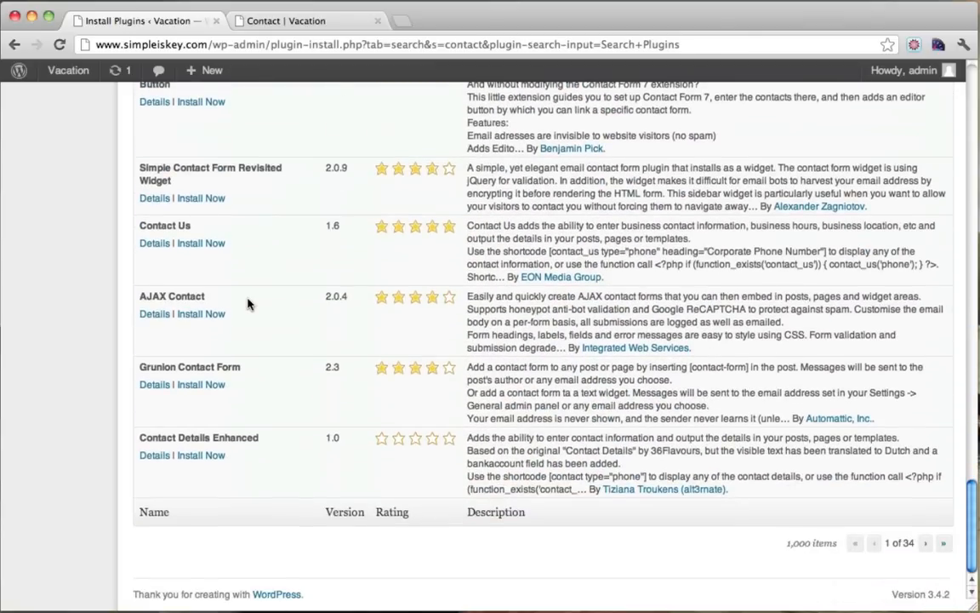
scroll(248, 304, "up", 20)
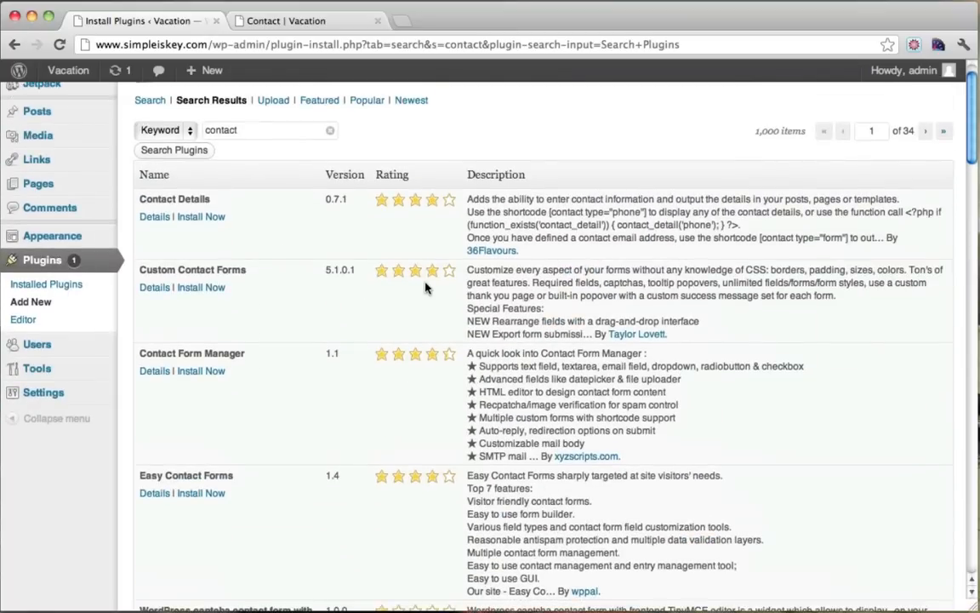
left_click_drag(247, 130, 181, 130)
type("big")
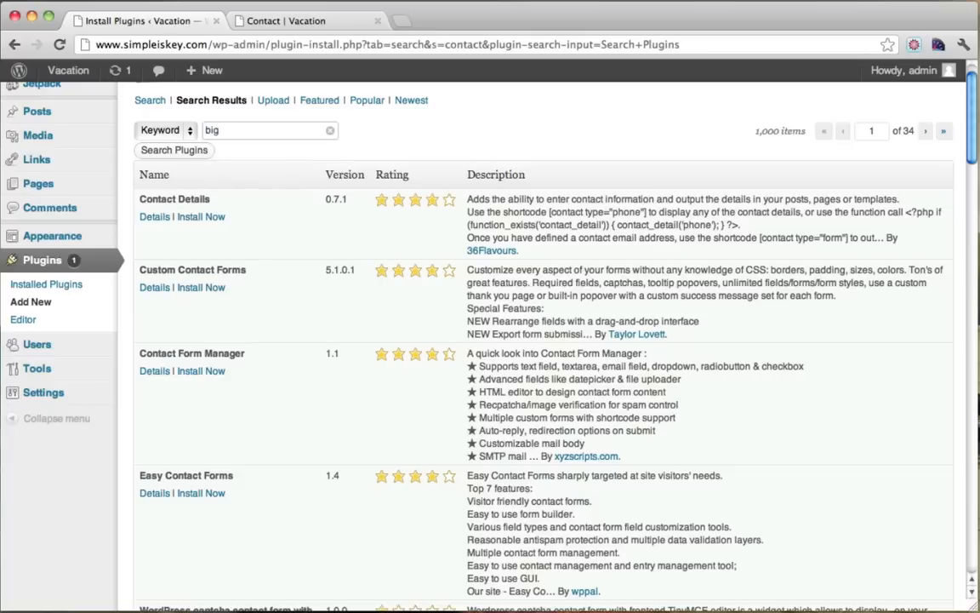
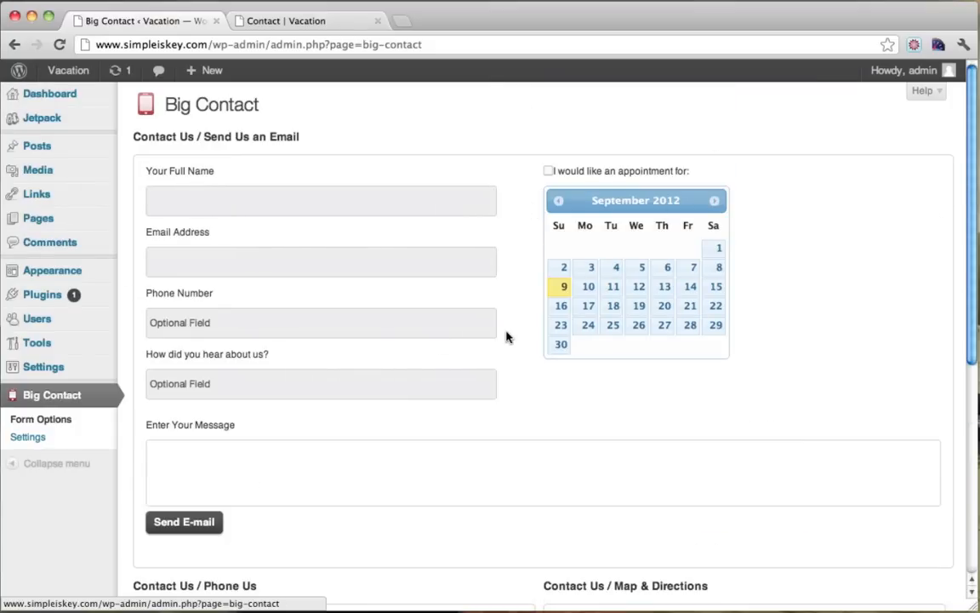
Open the Big Contact Settings page from the admin sidebar
left_click(56, 438)
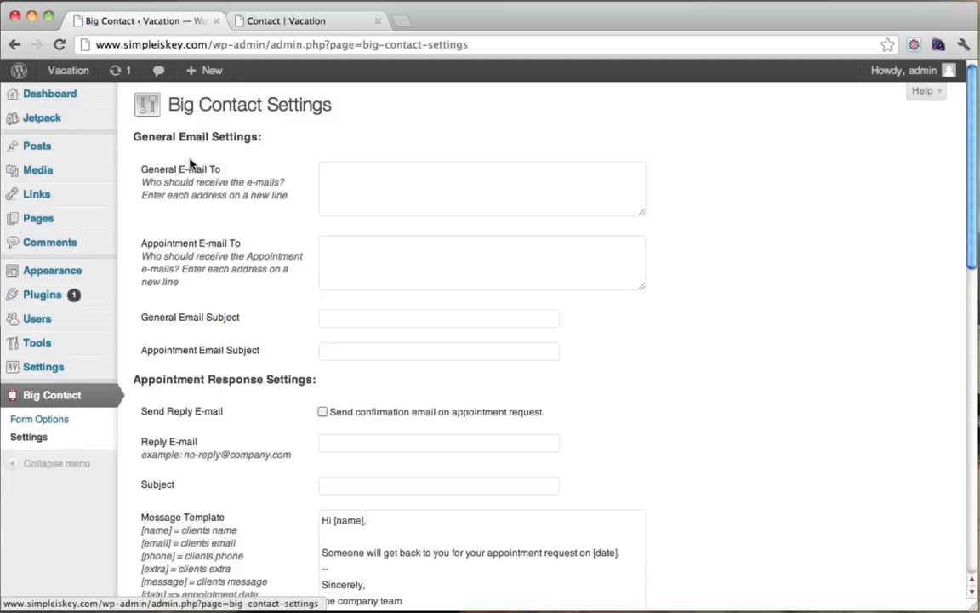
Enter the owner's e-mail address as both the general and appointment recipient
left_click_drag(157, 185, 269, 194)
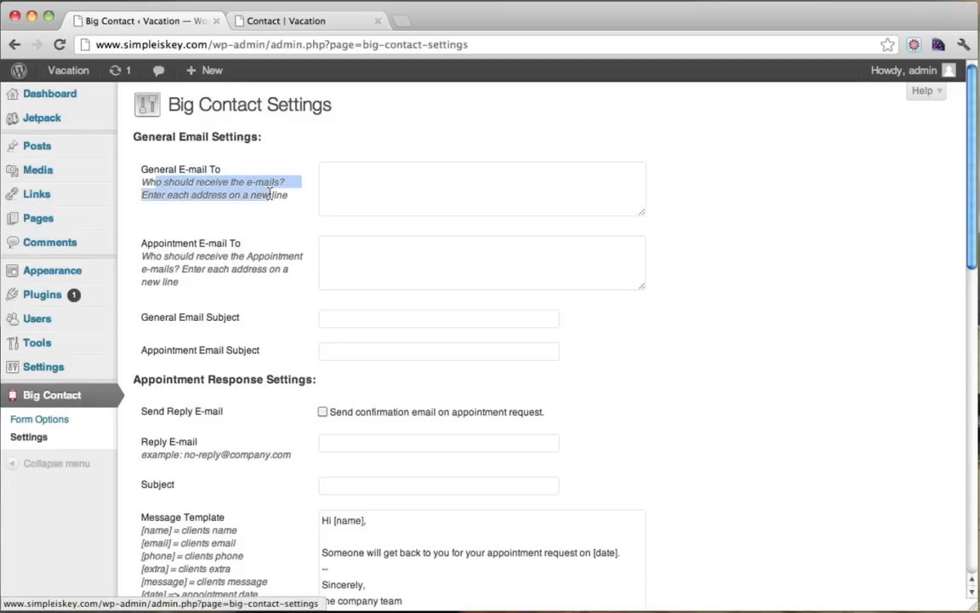
left_click(402, 193)
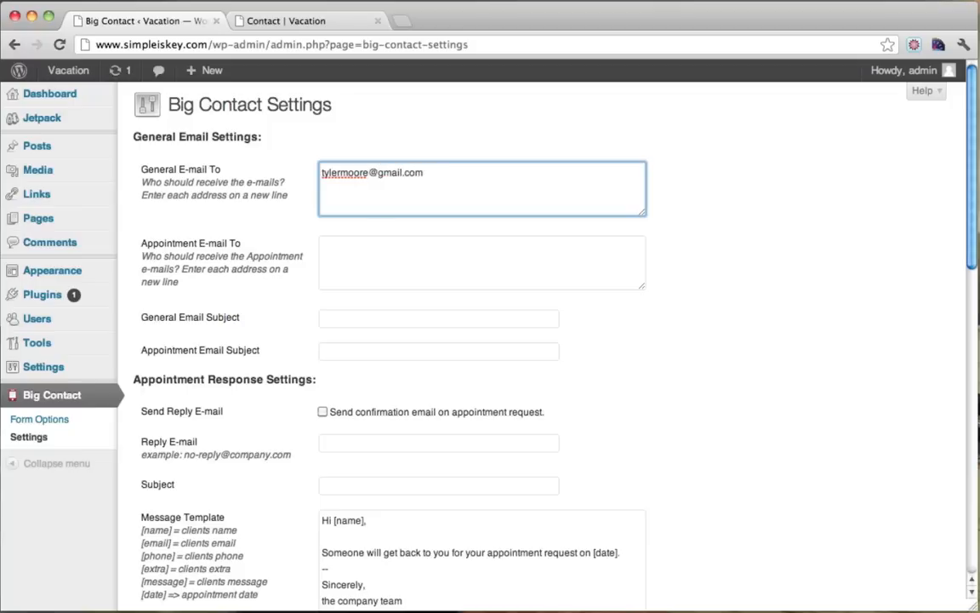
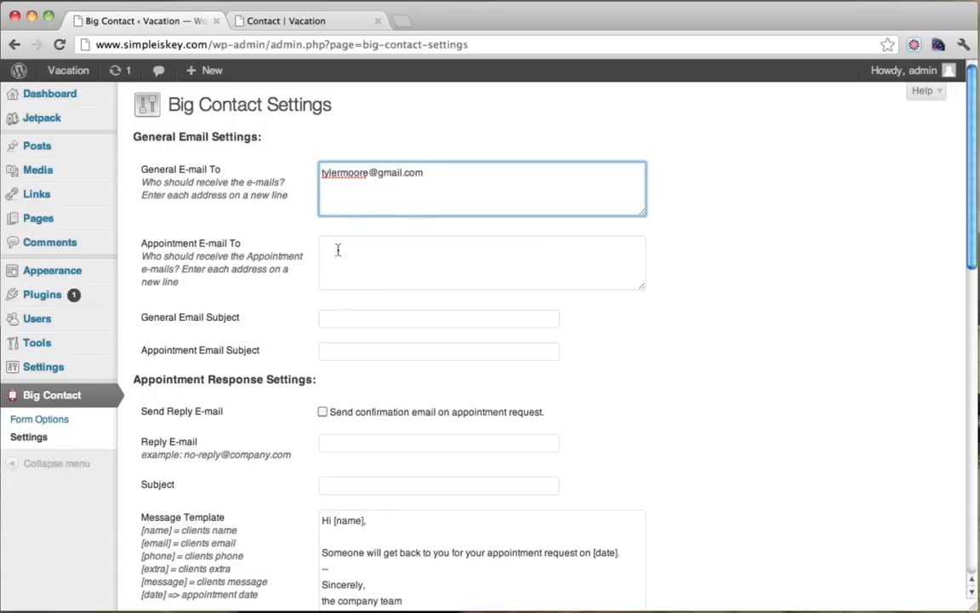
left_click(380, 254)
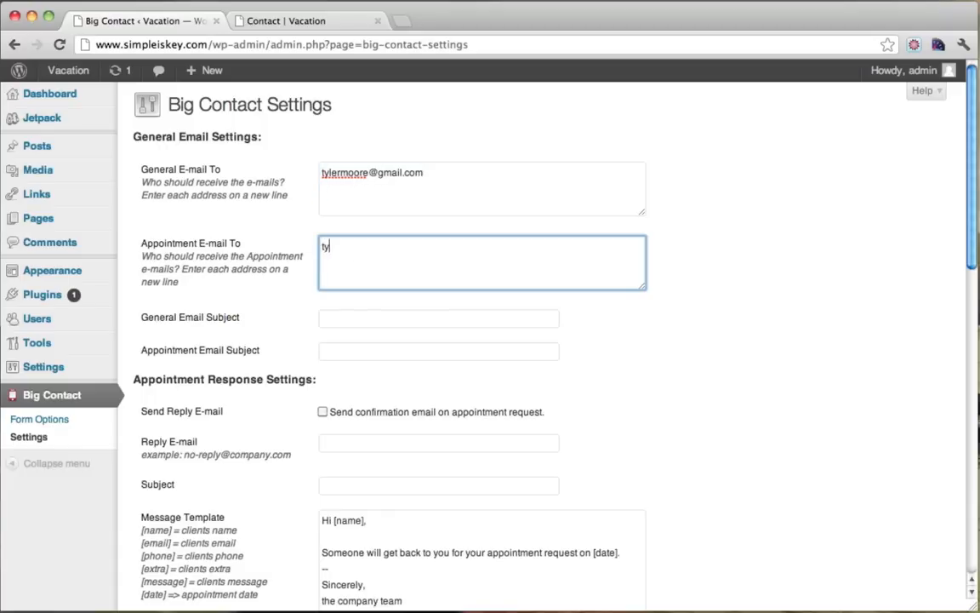
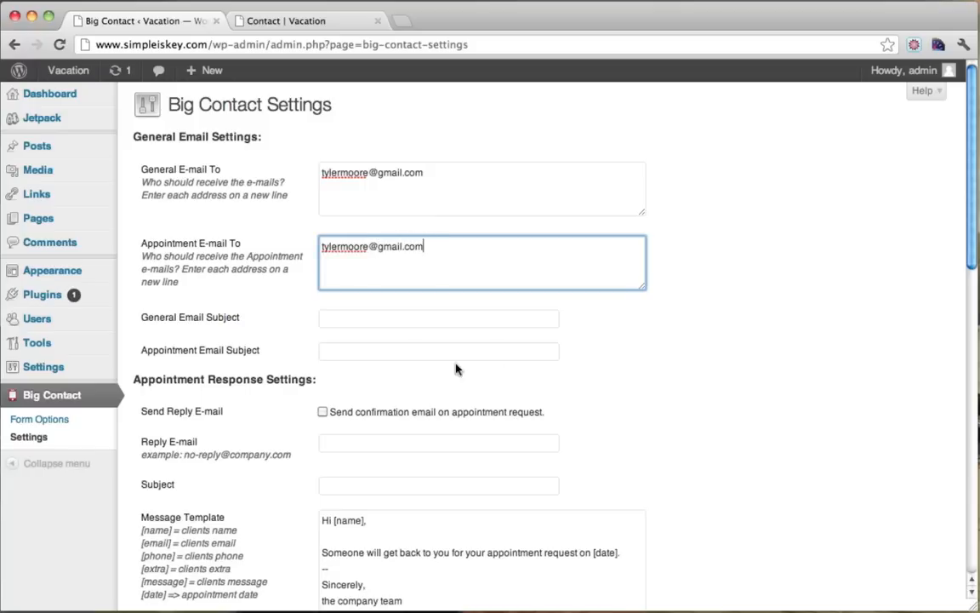
Set the e-mail subjects to 'New Contact' and 'New Appointment'
left_click(343, 319)
type("New Contact!")
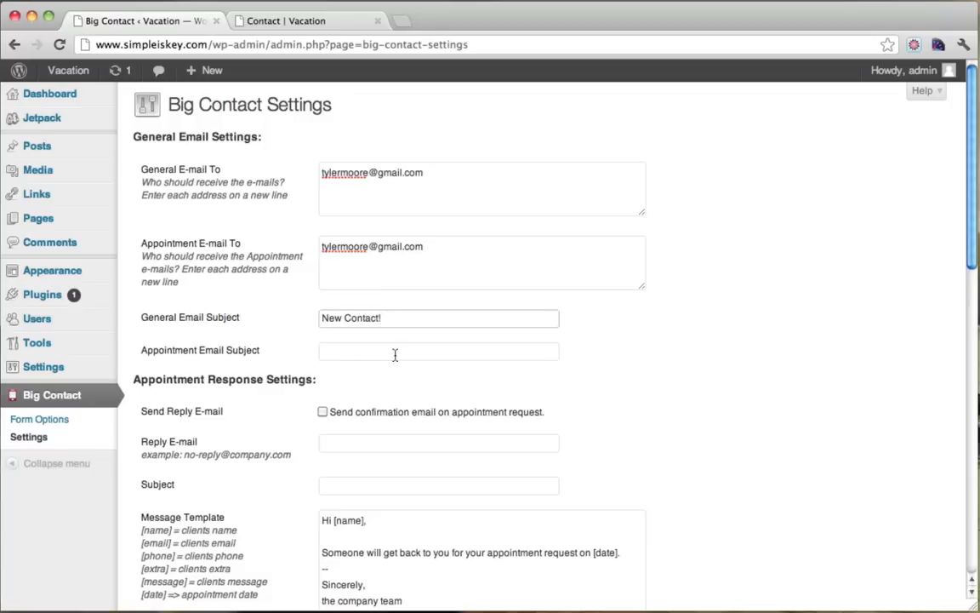
key("BackSpace")
left_click(226, 353)
left_click(326, 353)
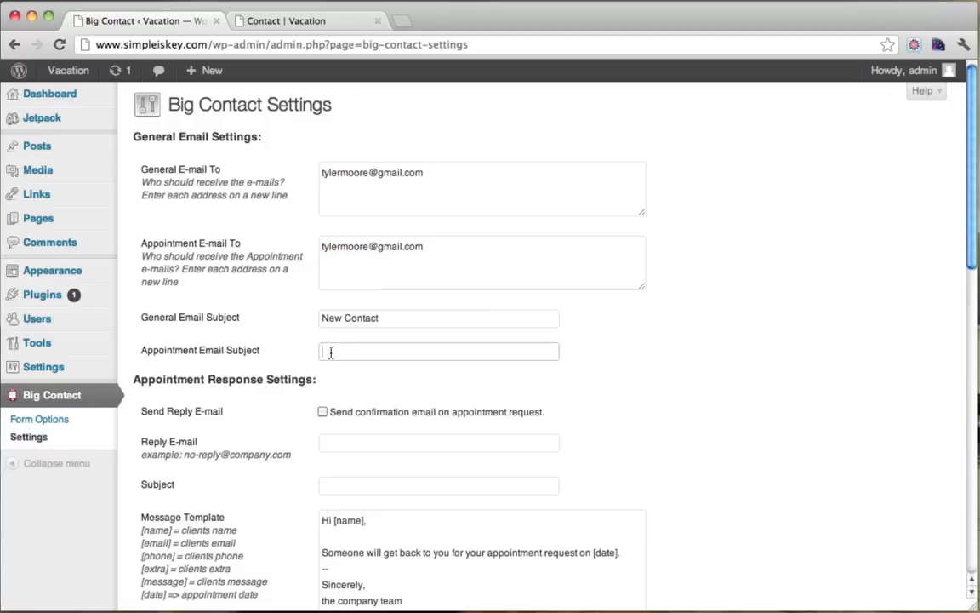
type("New App")
key("Down")
key("Return")
scroll(466, 385, "down", 3)
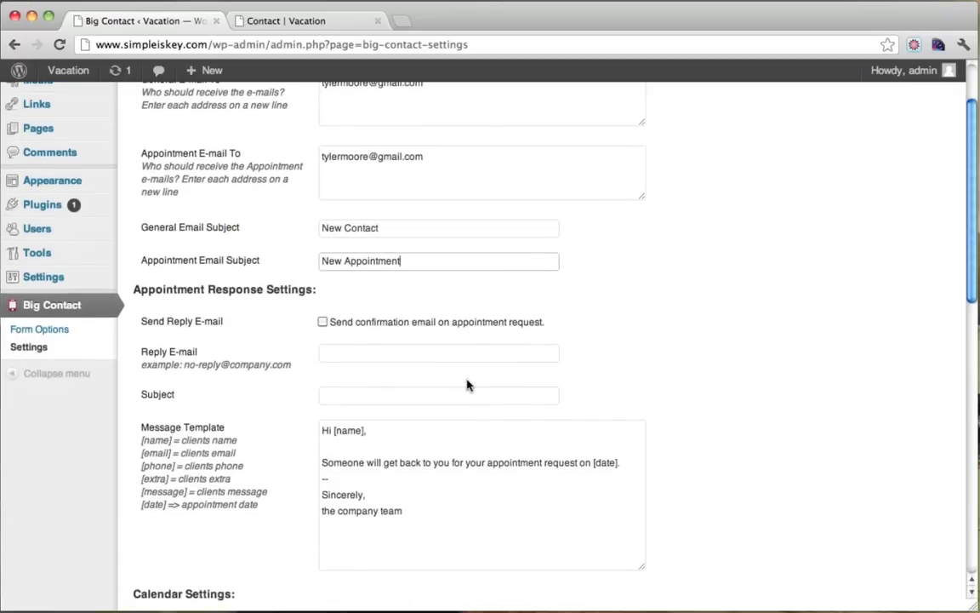
scroll(466, 386, "down", 1)
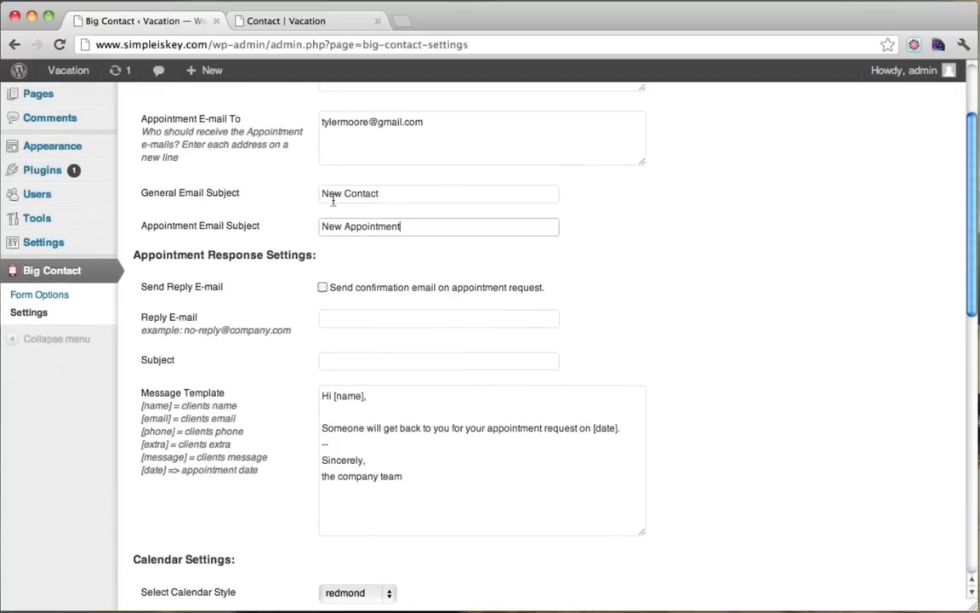
scroll(542, 254, "down", 20)
scroll(540, 253, "up", 9)
scroll(540, 253, "down", 9)
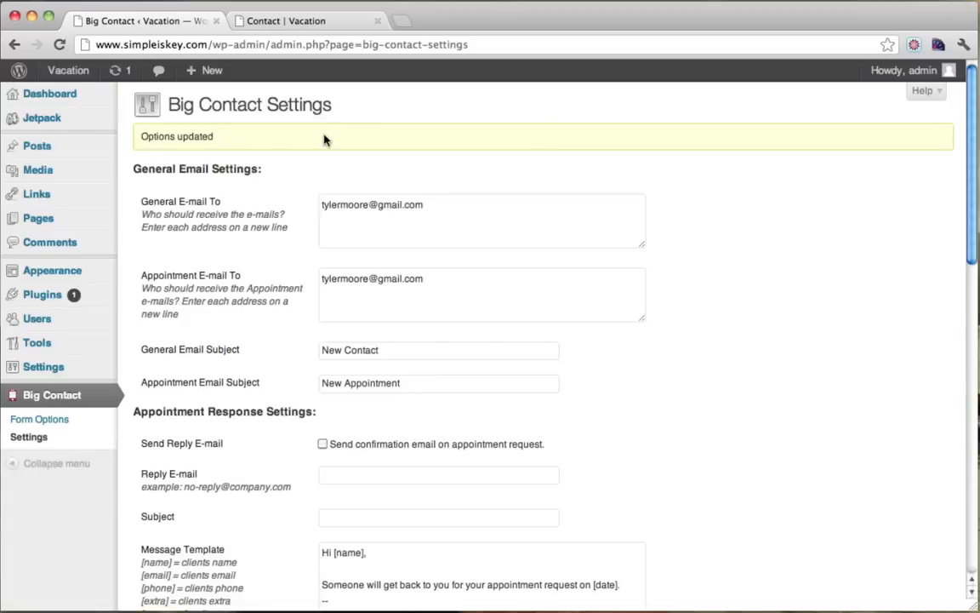
Open the Contact page in the editor and delete its 'Contact Us!' text
left_click(377, 21)
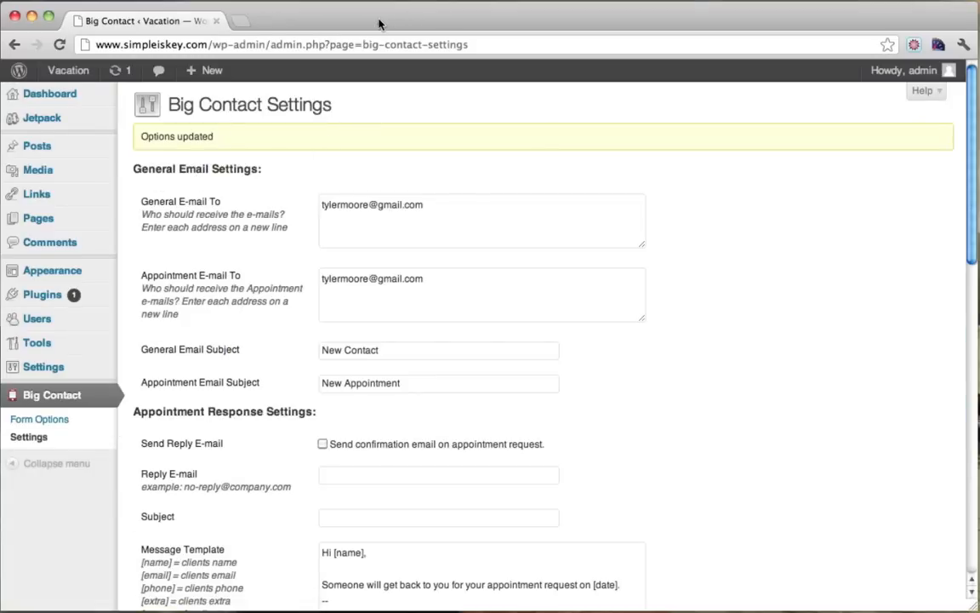
left_click(61, 225)
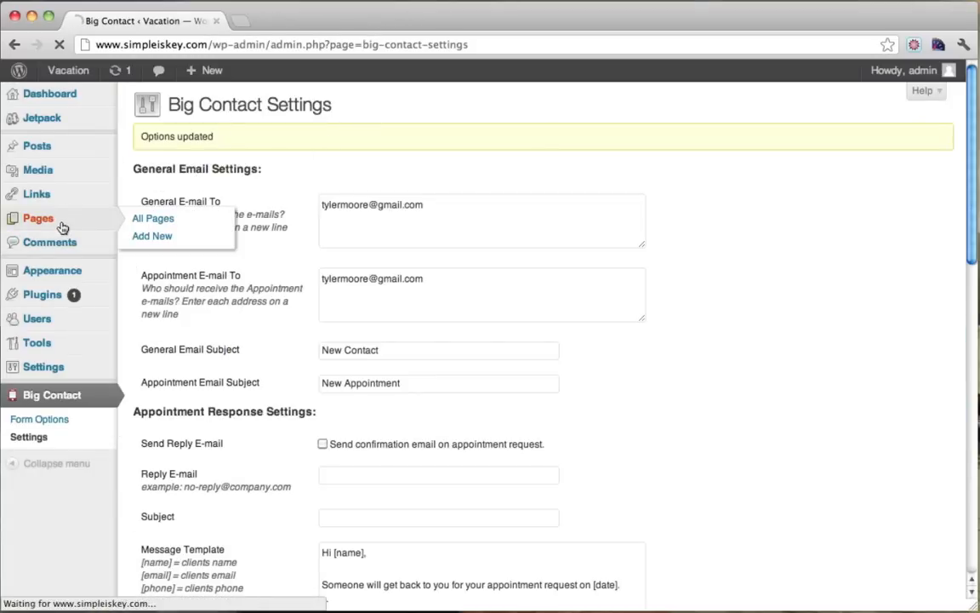
mouse_move(165, 278)
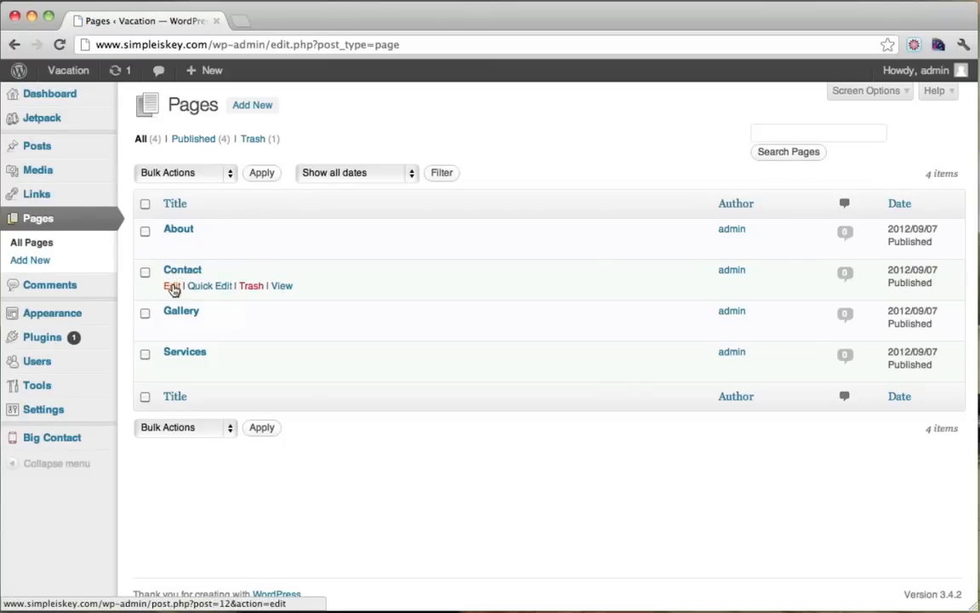
left_click(172, 287)
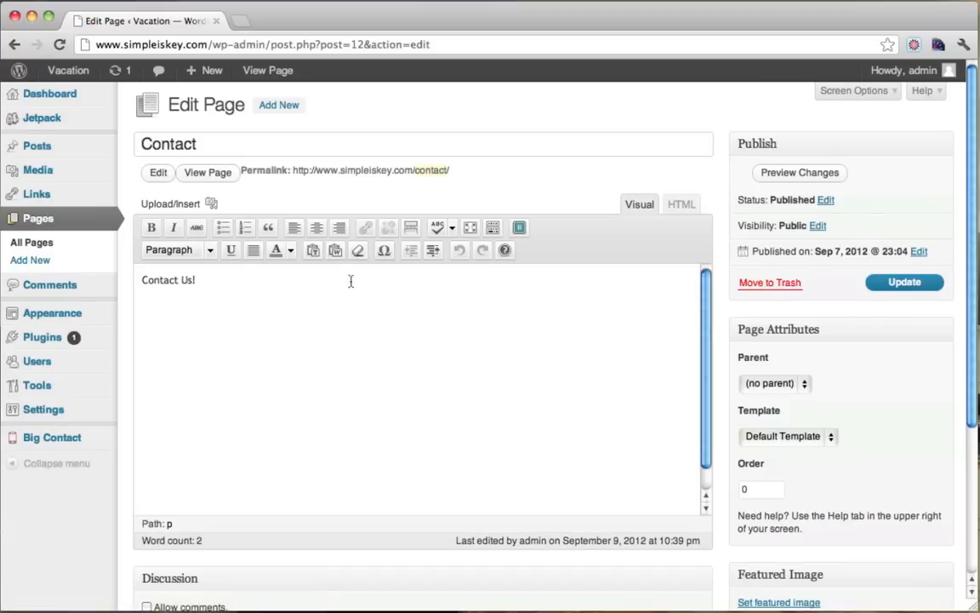
left_click_drag(287, 279, 43, 256)
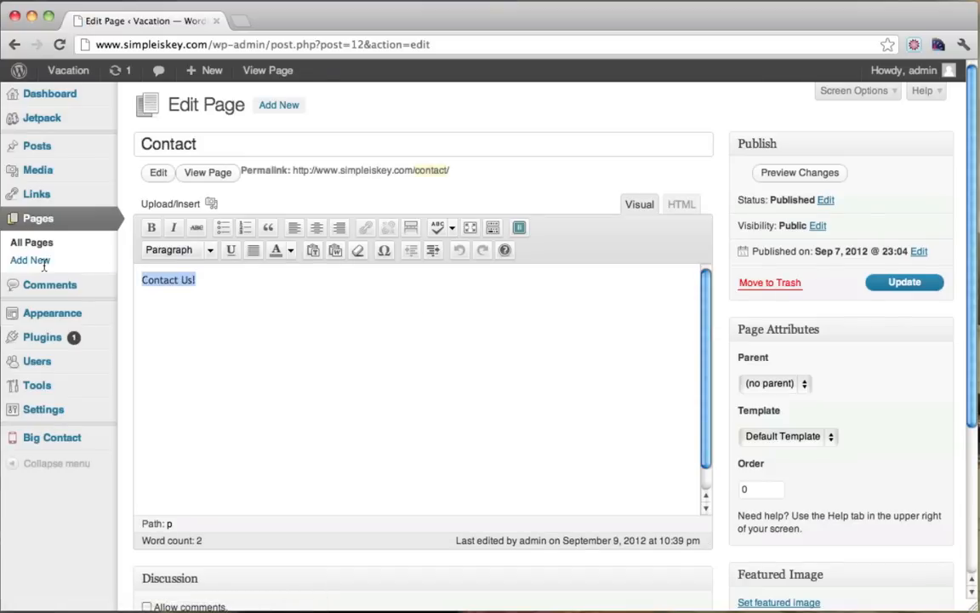
key("BackSpace")
Tick Contact Form in Big Contacts and insert the form-and-appointment shortcode
scroll(733, 277, "down", 2)
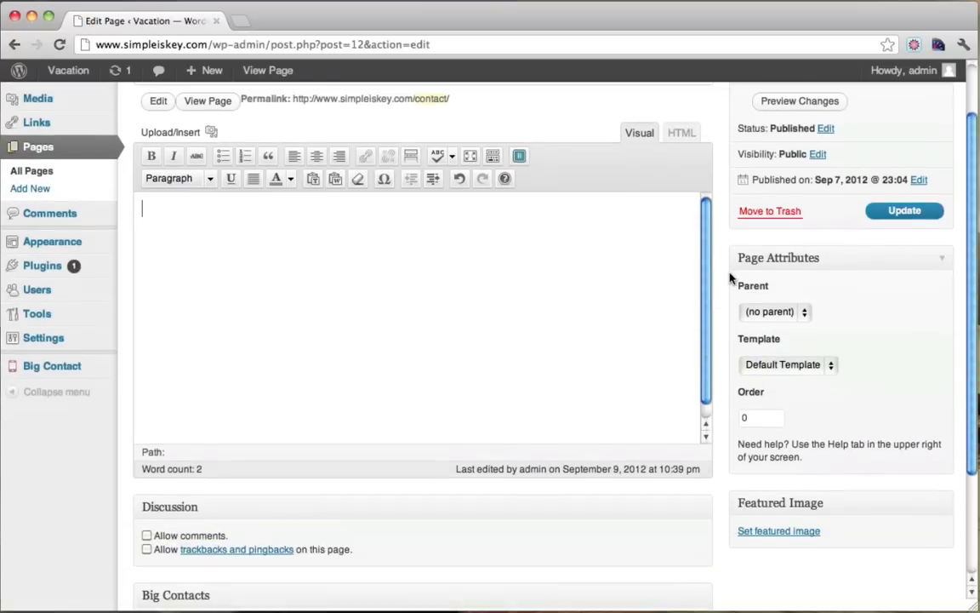
scroll(670, 319, "up", 1)
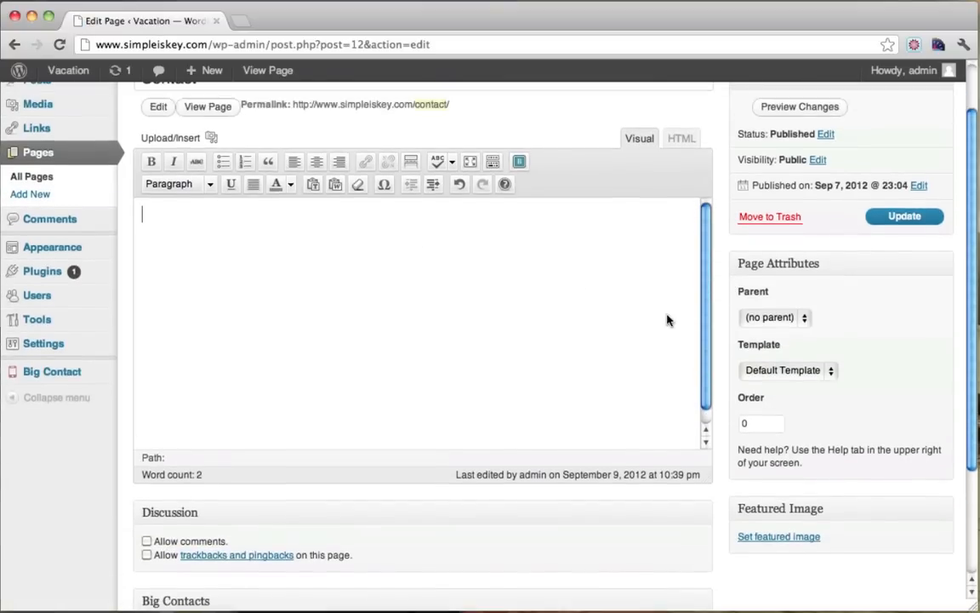
scroll(800, 234, "down", 4)
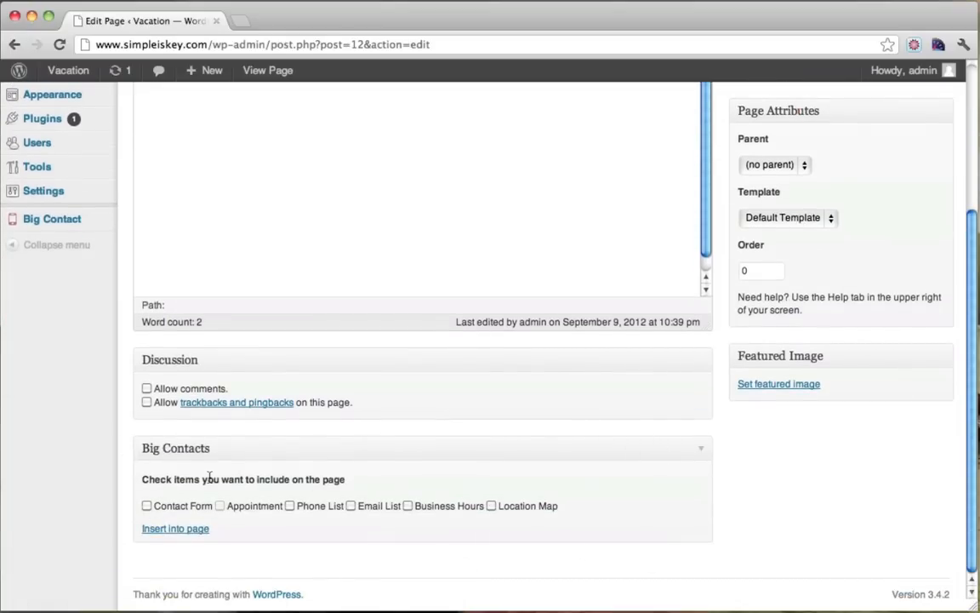
left_click_drag(231, 479, 339, 477)
left_click(334, 479)
left_click(148, 507)
mouse_move(114, 227)
left_click(188, 529)
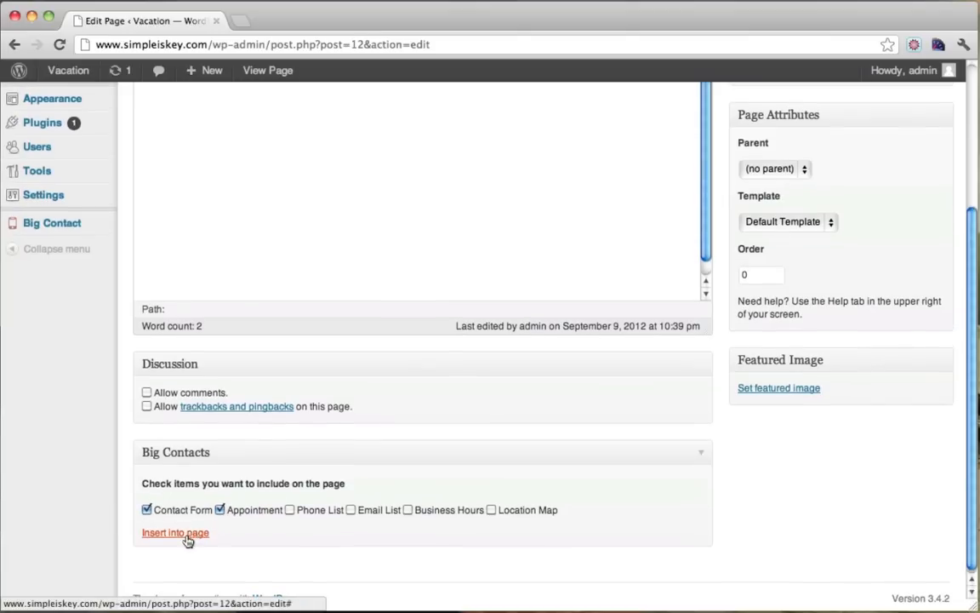
Reinsert the [bigContact form=on appointment=on] shortcode cleanly, update the page, and view it live
scroll(247, 337, "up", 5)
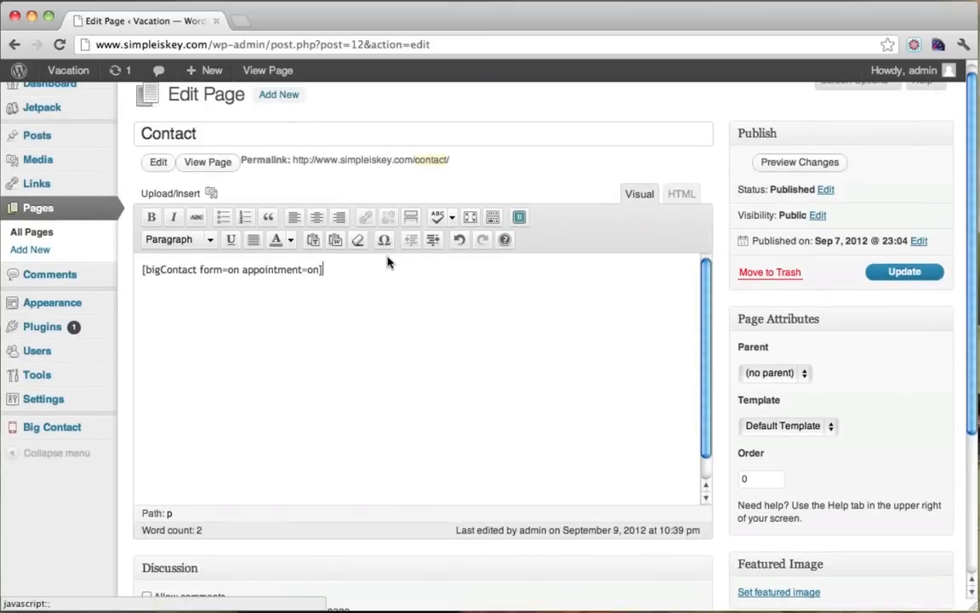
left_click_drag(366, 270, 130, 272)
left_click_drag(390, 265, 120, 267)
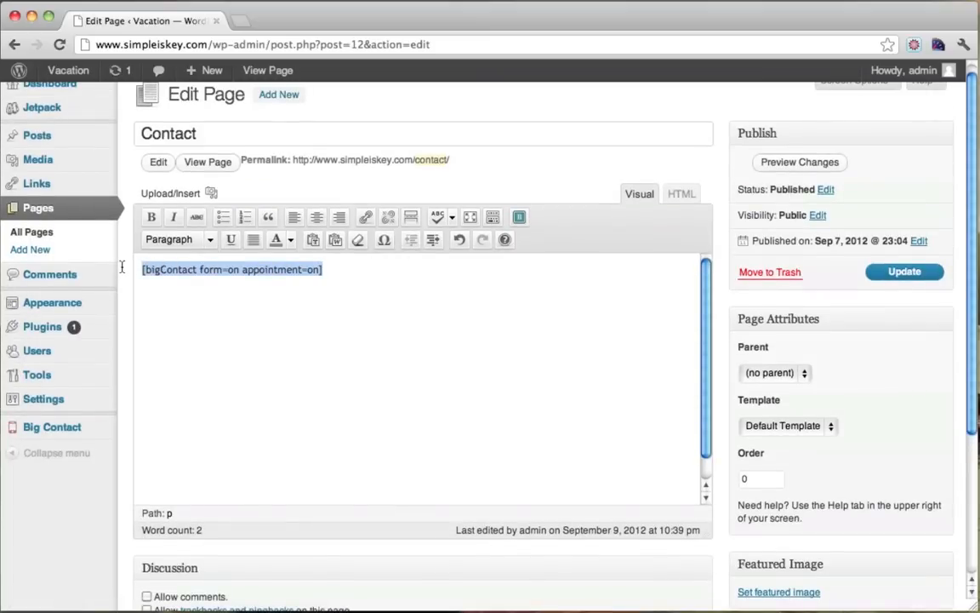
key("BackSpace")
scroll(333, 321, "down", 5)
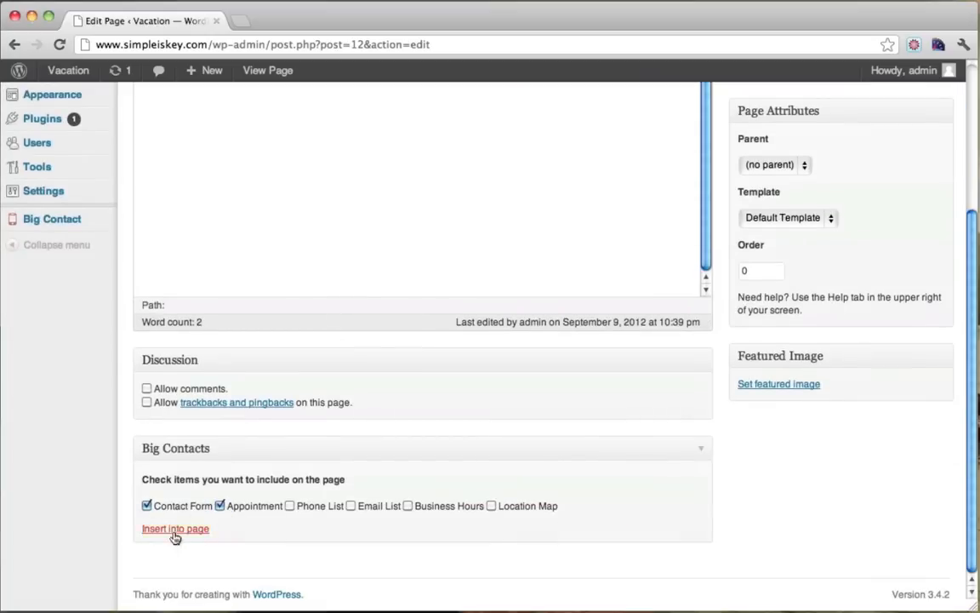
scroll(318, 349, "up", 1)
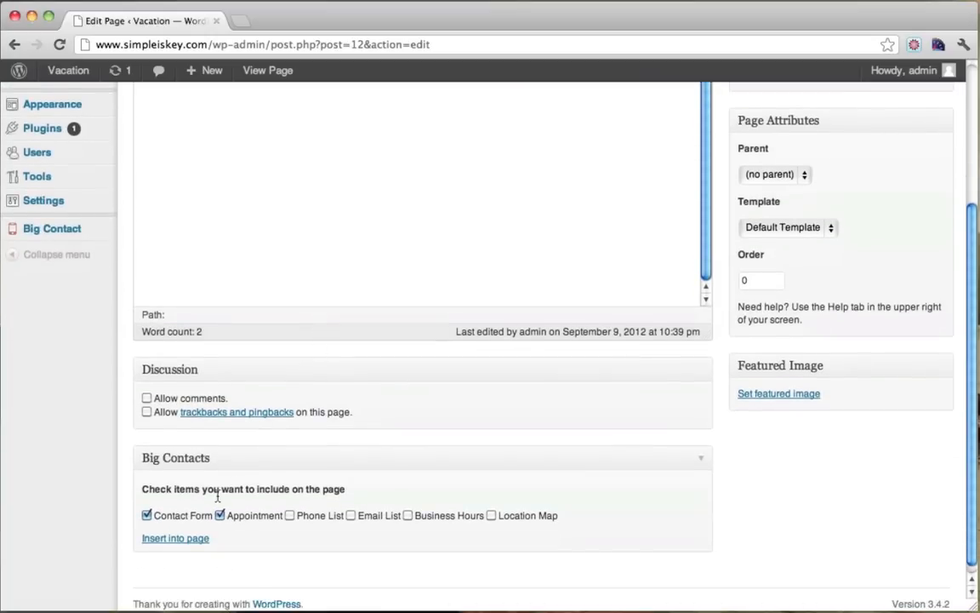
scroll(218, 496, "up", 1)
left_click(162, 588)
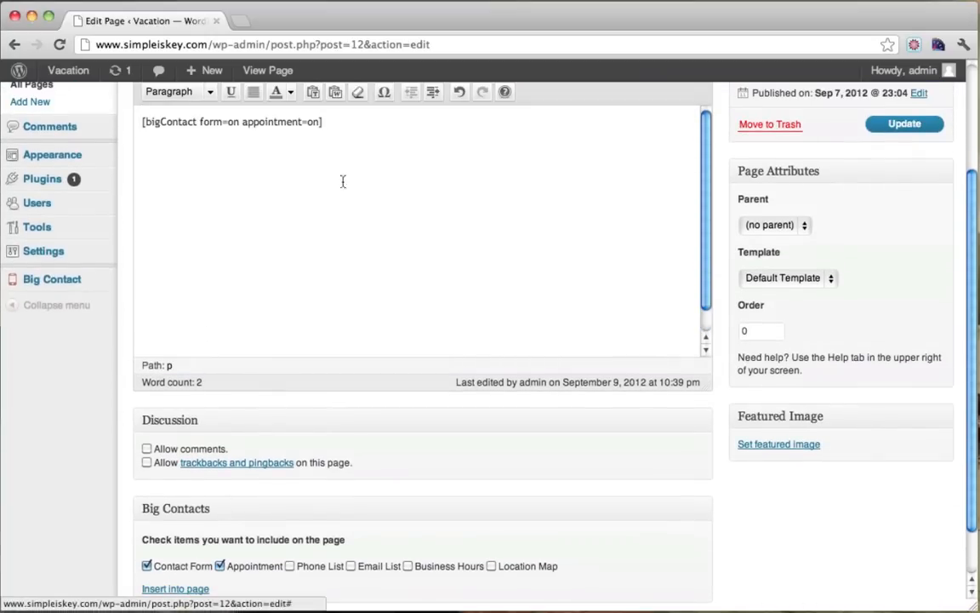
scroll(370, 142, "up", 2)
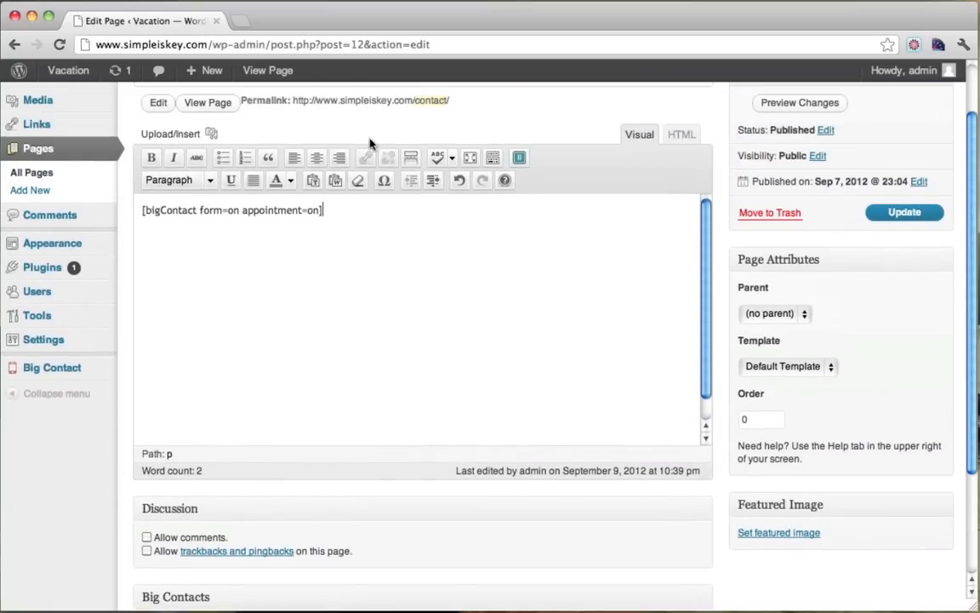
left_click(907, 211)
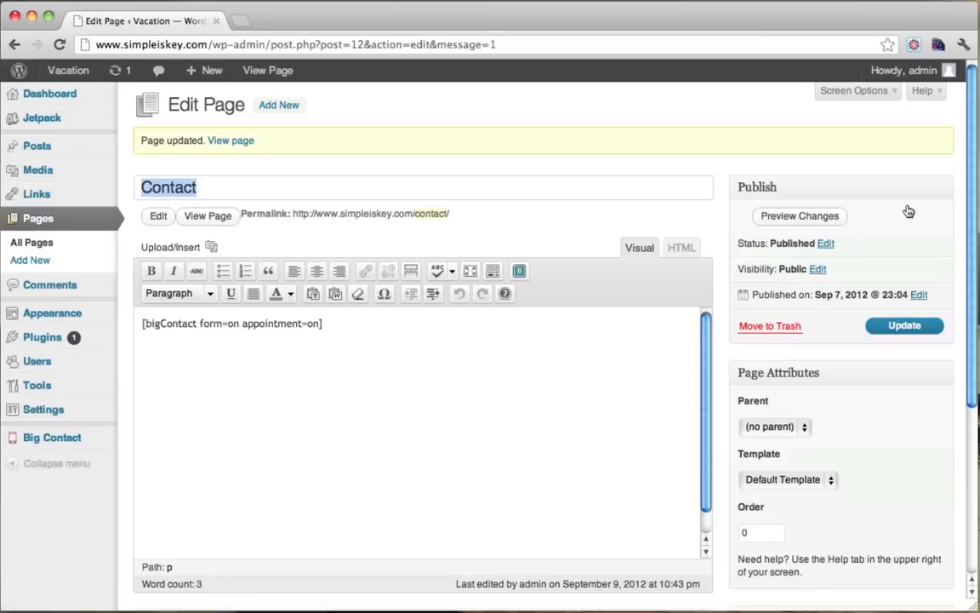
left_click(219, 217)
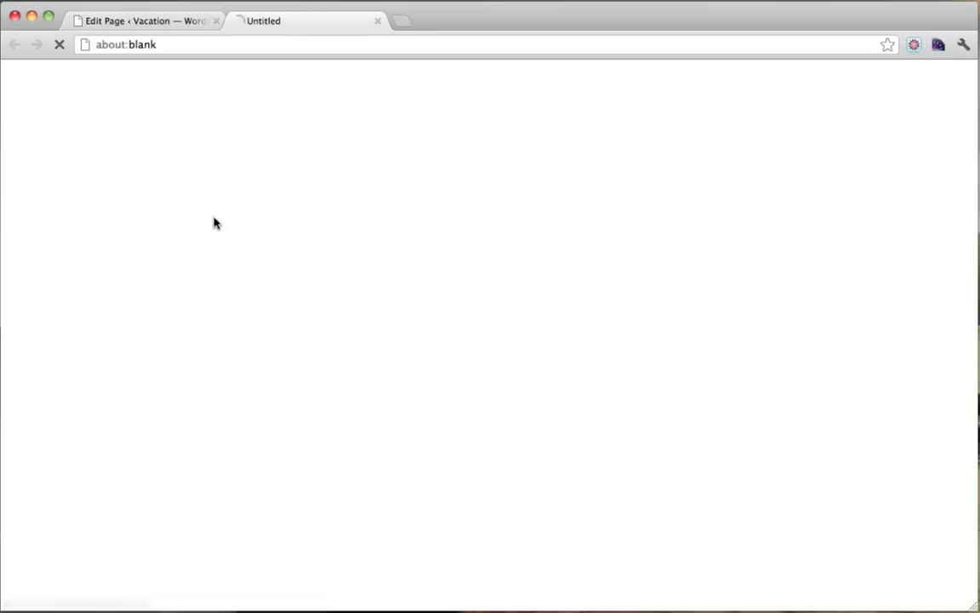
Save the Contact page once more in the editor and return to the live page
scroll(451, 243, "down", 2)
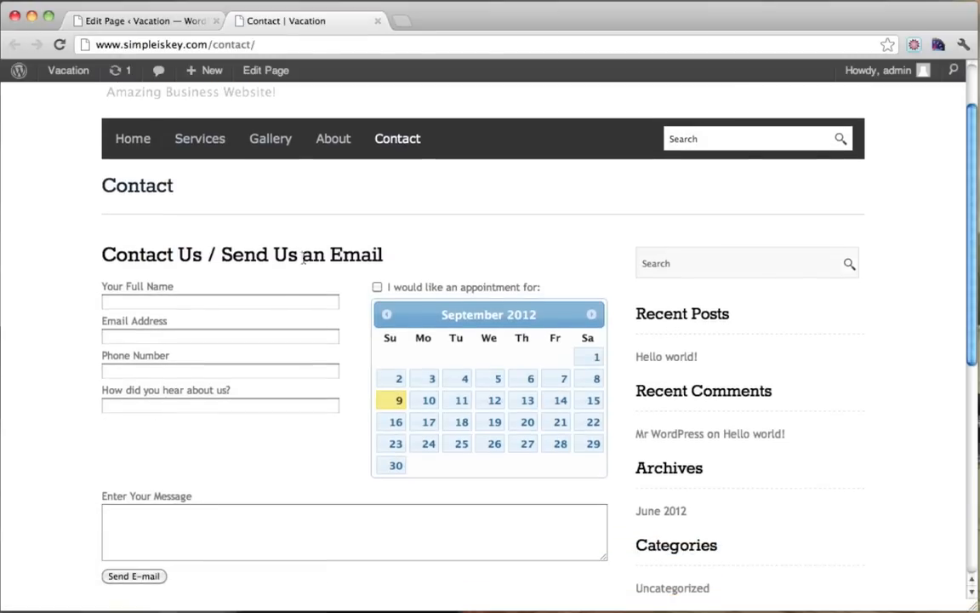
scroll(460, 363, "down", 2)
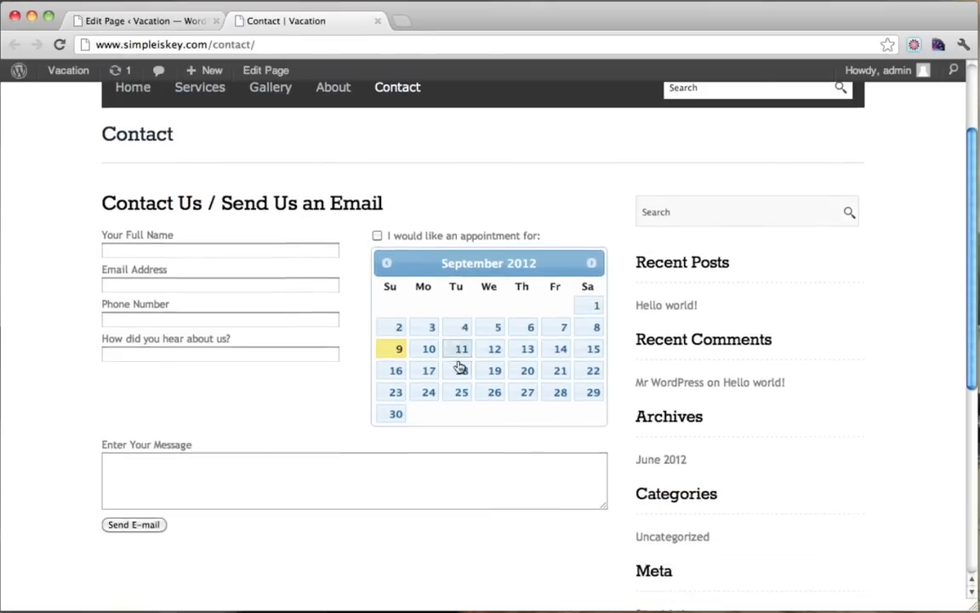
scroll(464, 338, "up", 3)
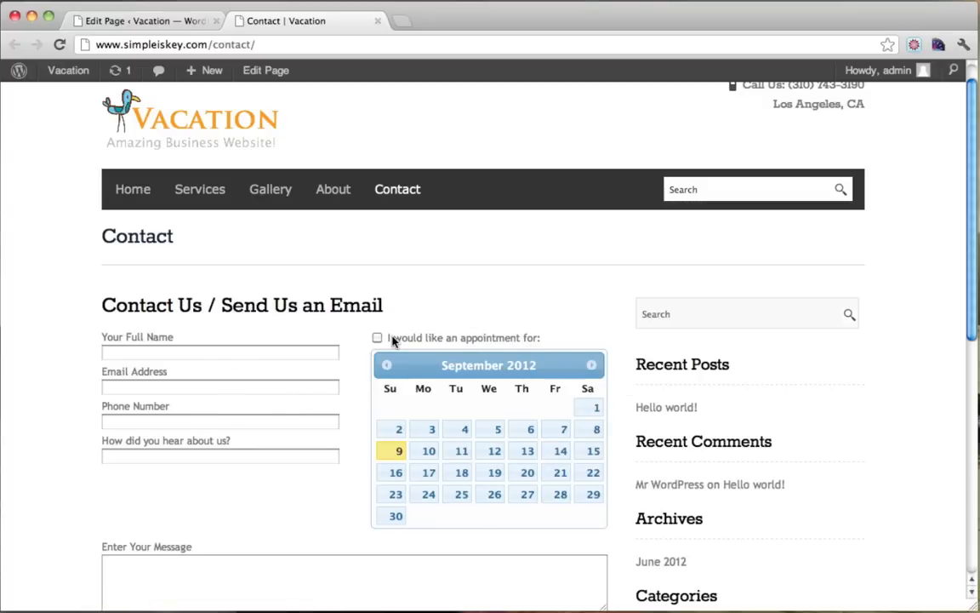
left_click(154, 23)
scroll(451, 344, "down", 3)
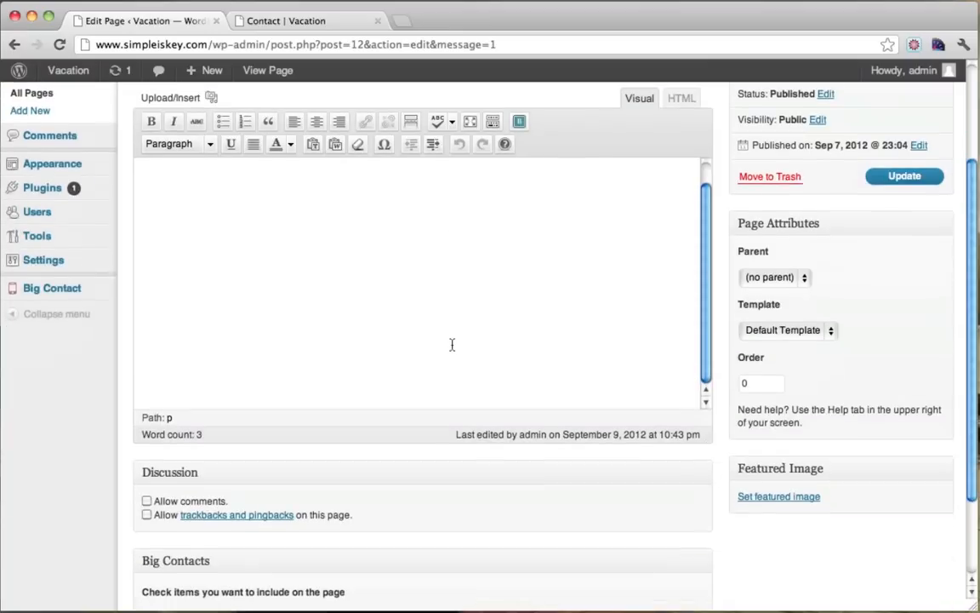
scroll(451, 395, "down", 3)
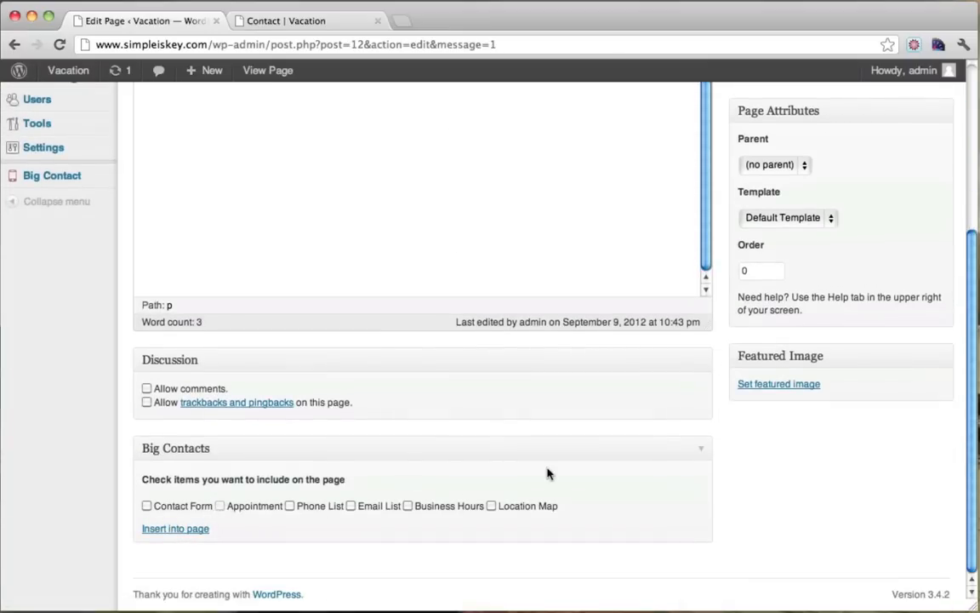
scroll(514, 486, "up", 5)
left_click(906, 285)
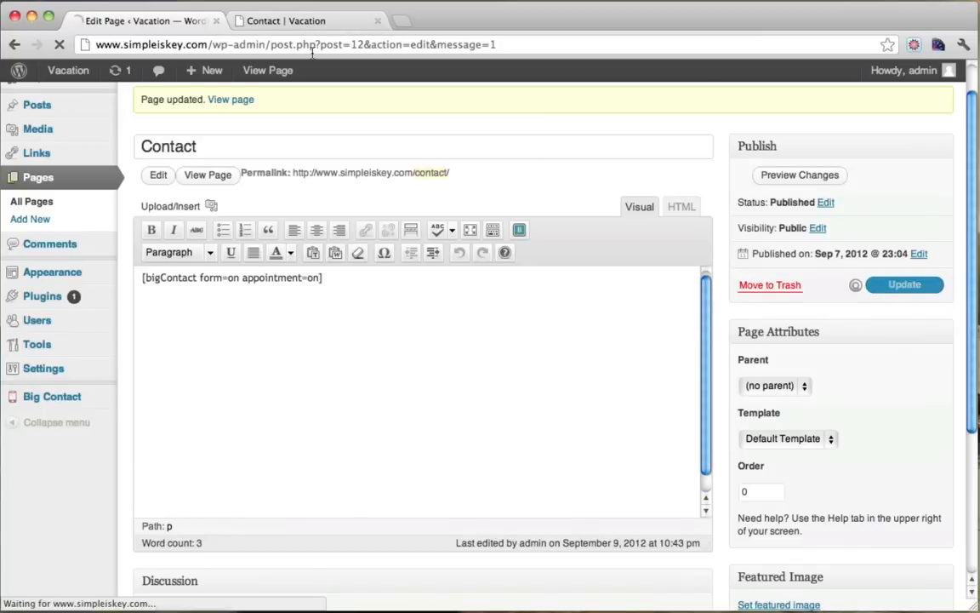
left_click(287, 23)
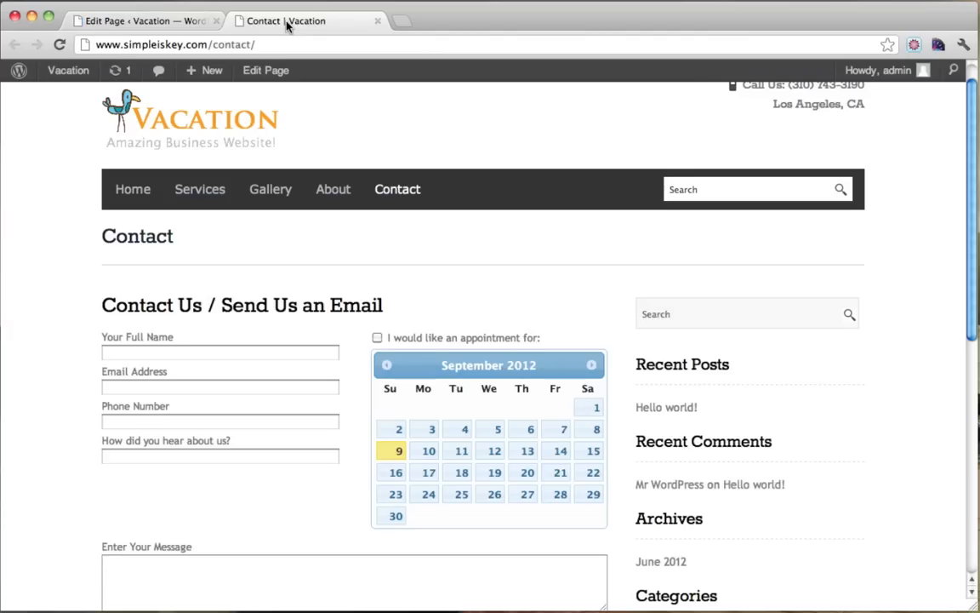
Send a test message from the autofilled form, pick the 11th, and reload the page
type("T")
left_click(170, 368)
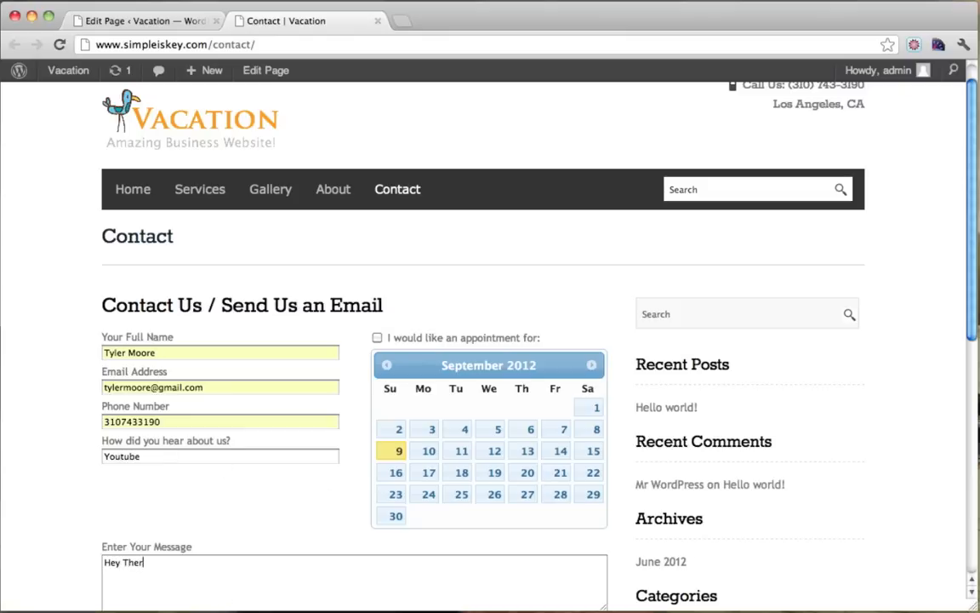
scroll(706, 442, "down", 3)
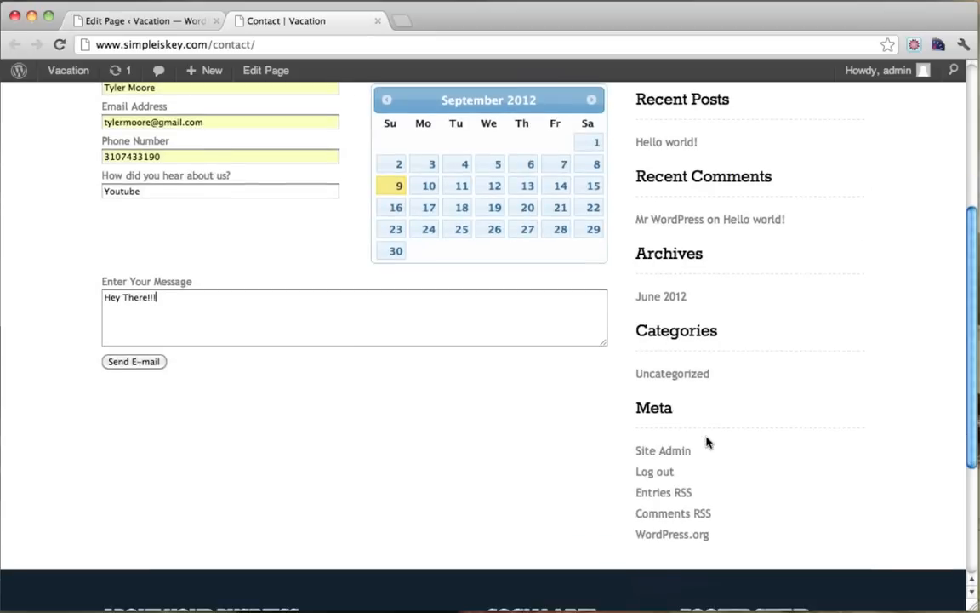
left_click(155, 364)
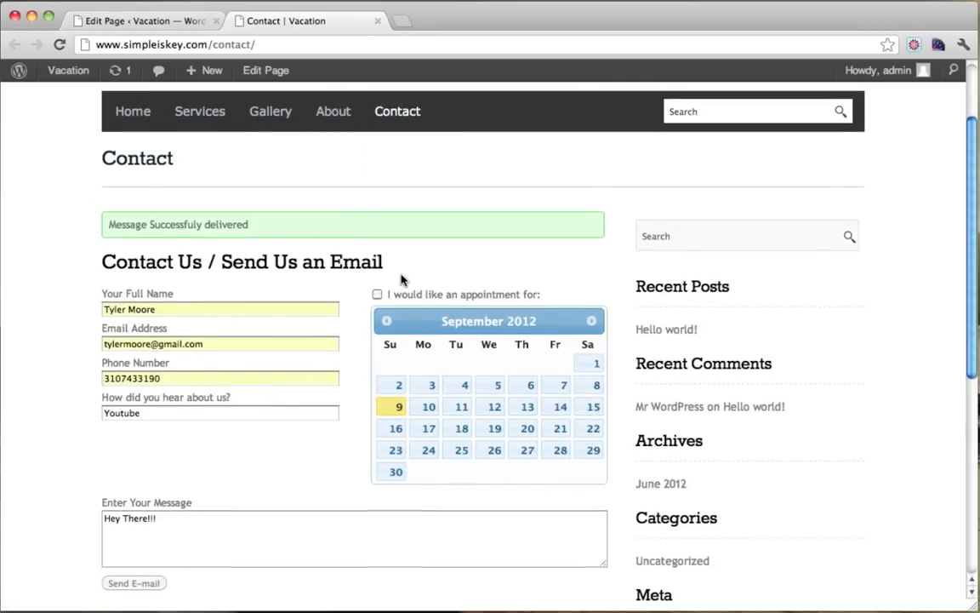
left_click(452, 409)
scroll(455, 417, "down", 3)
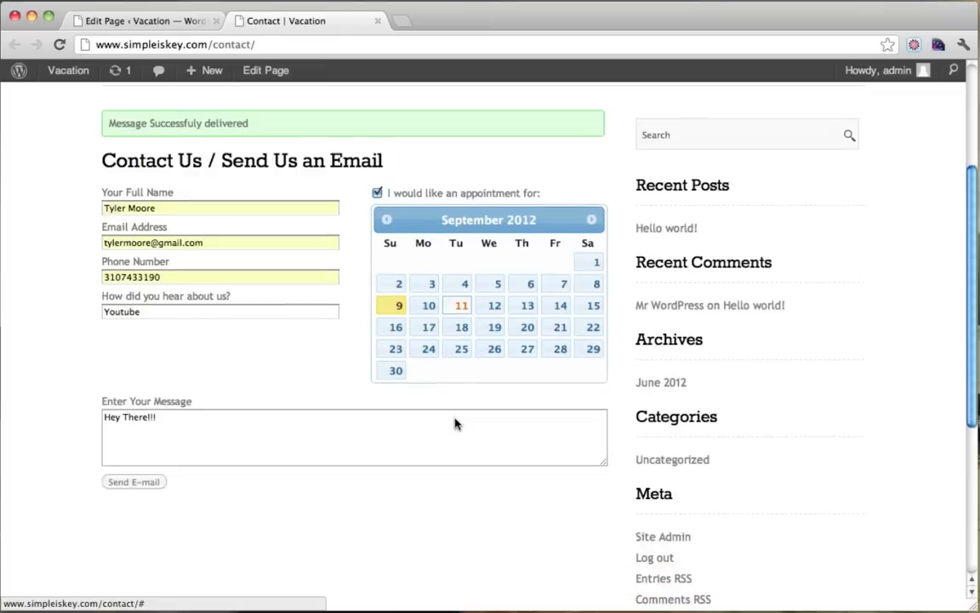
scroll(273, 443, "up", 6)
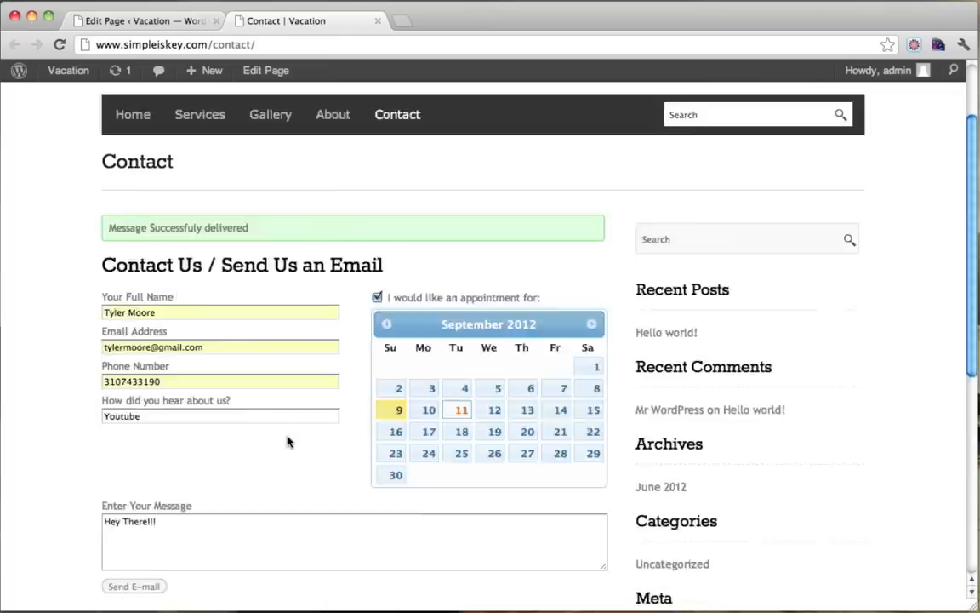
left_click(59, 44)
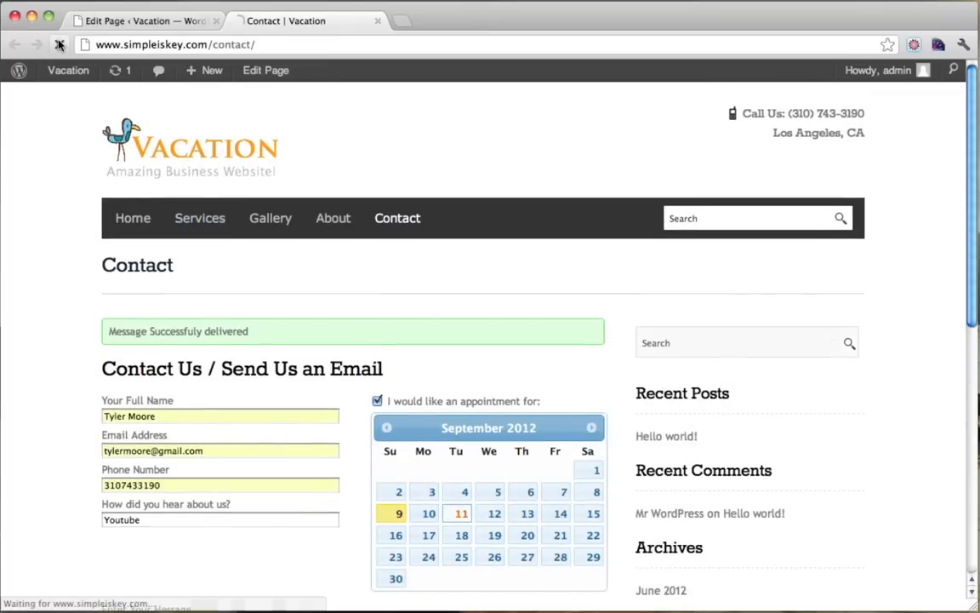
Tick the appointment request box on the form, then go to the site's home page
scroll(425, 298, "down", 1)
left_click(378, 321)
scroll(321, 328, "down", 3)
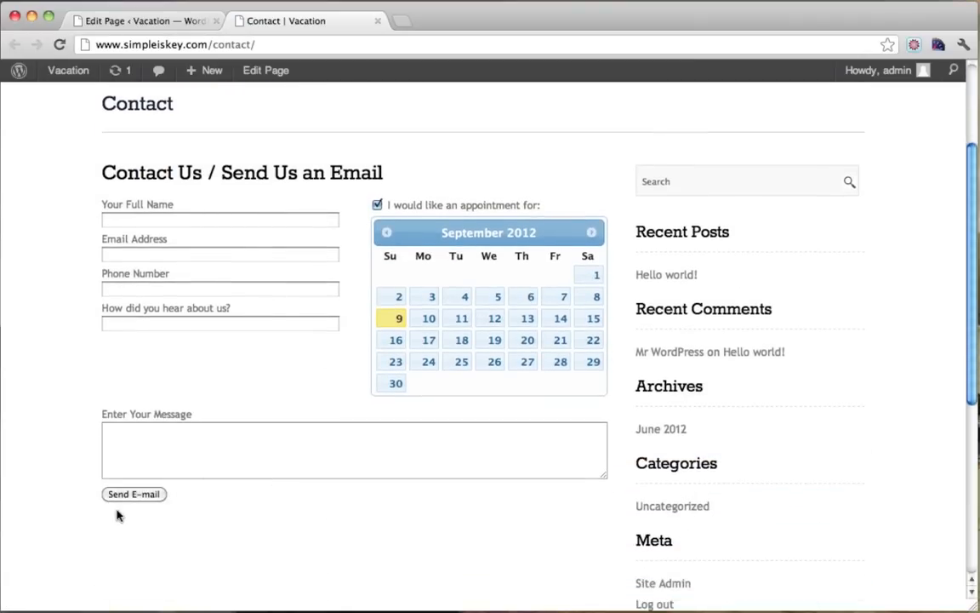
scroll(256, 471, "up", 1)
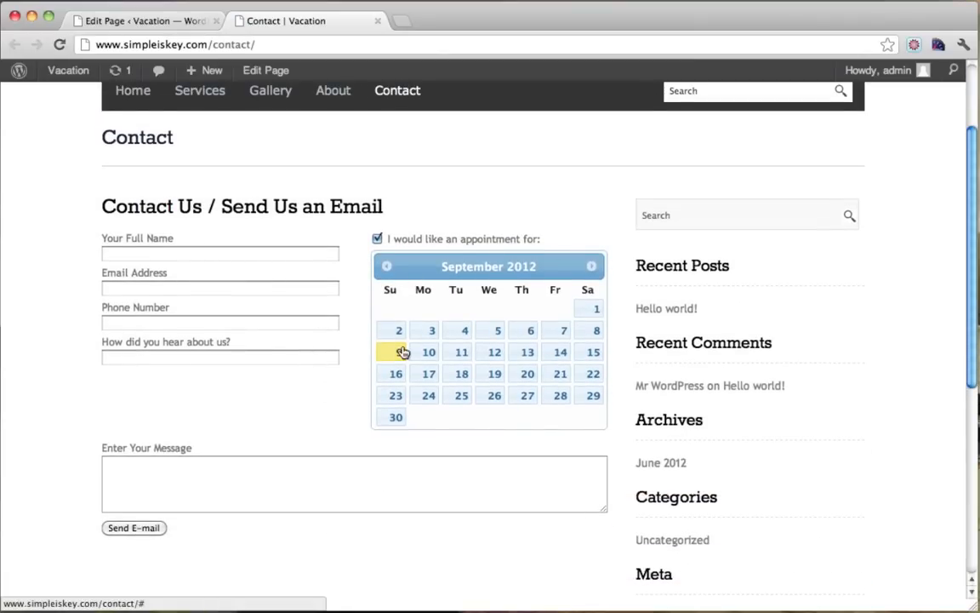
scroll(402, 351, "up", 2)
scroll(402, 351, "down", 5)
scroll(403, 352, "up", 5)
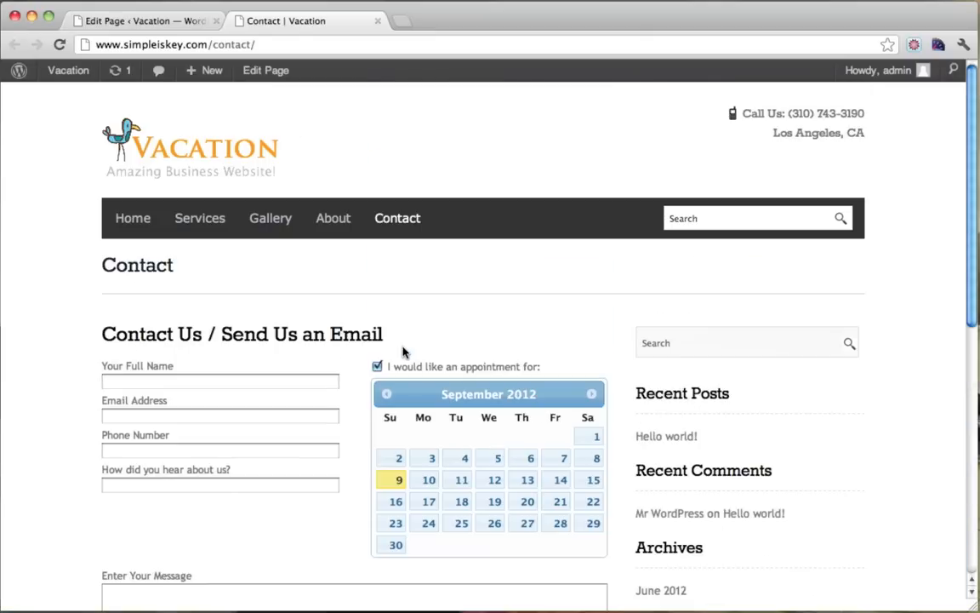
left_click(133, 219)
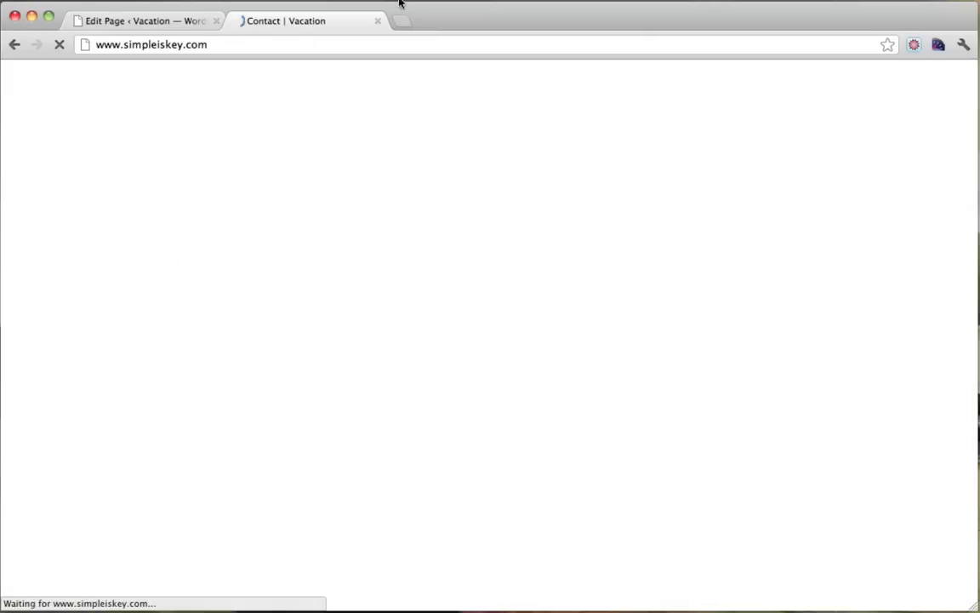
Navigate from the live site's home page to the Gallery page
left_click(378, 20)
mouse_move(63, 75)
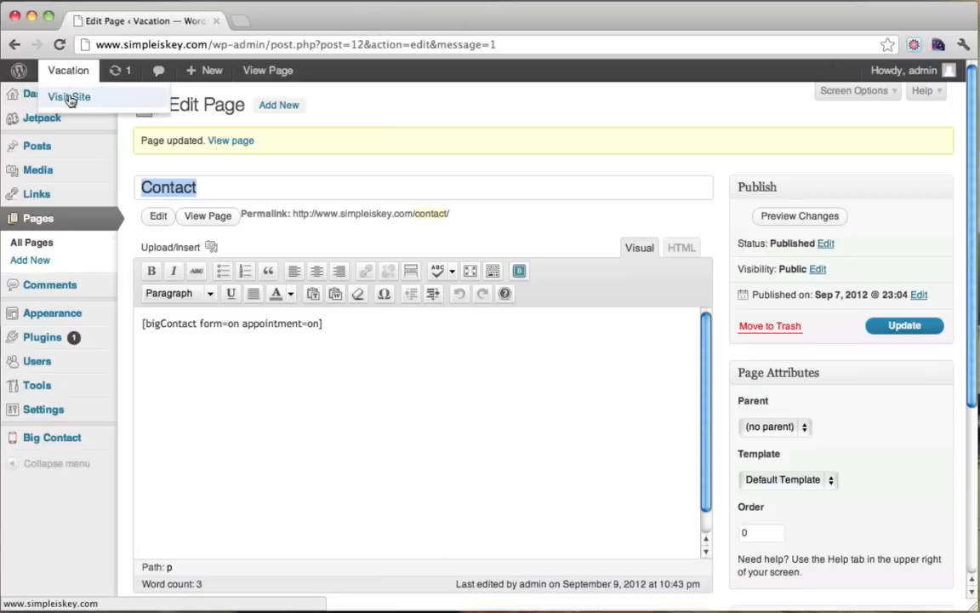
left_click(70, 98)
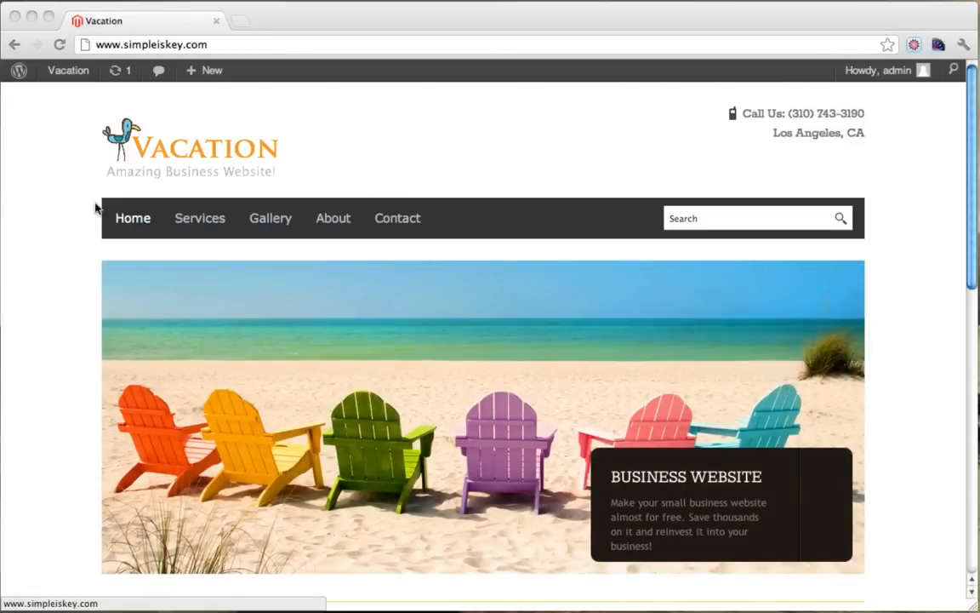
left_click(70, 219)
left_click(270, 218)
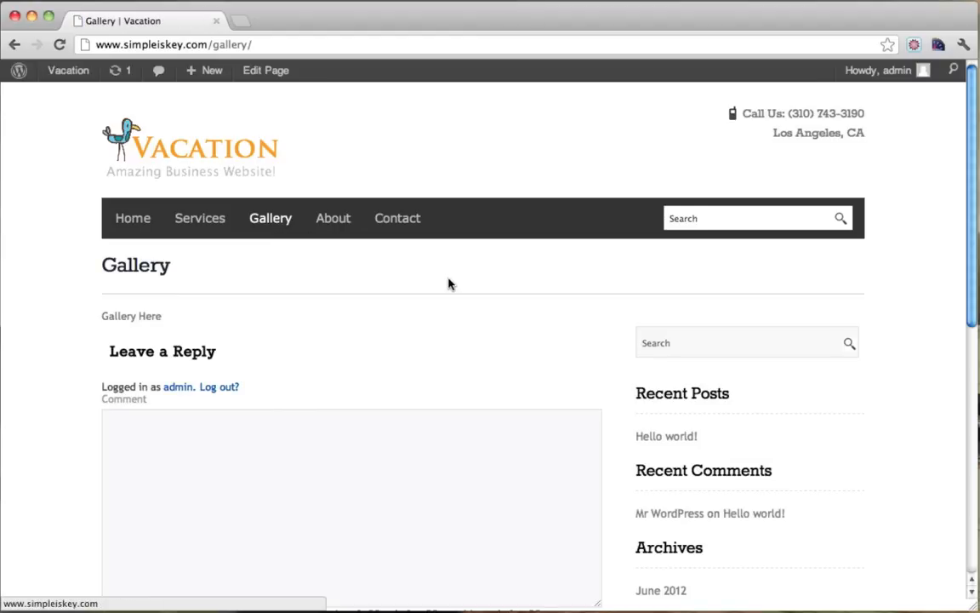
scroll(449, 284, "down", 3)
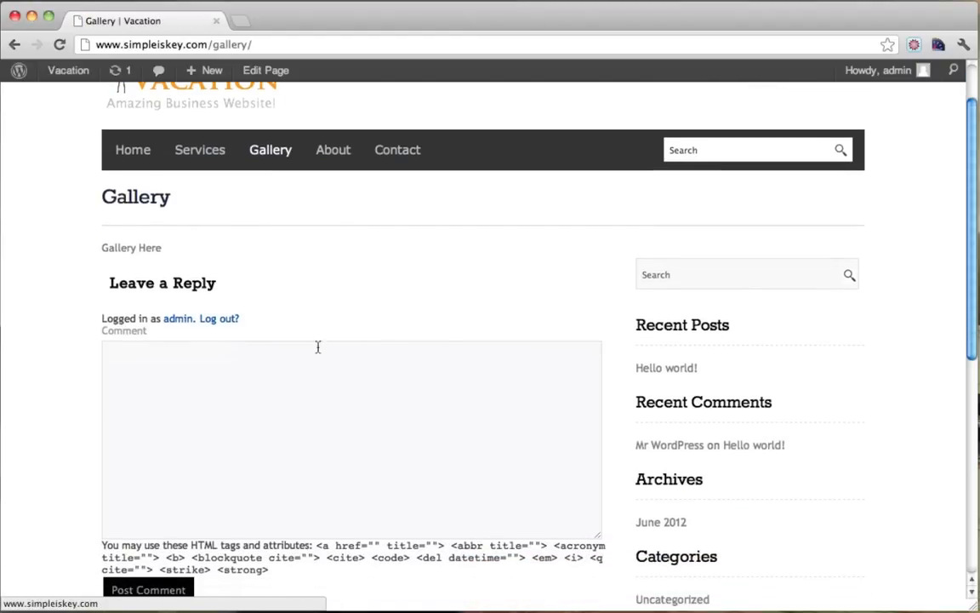
scroll(316, 370, "up", 3)
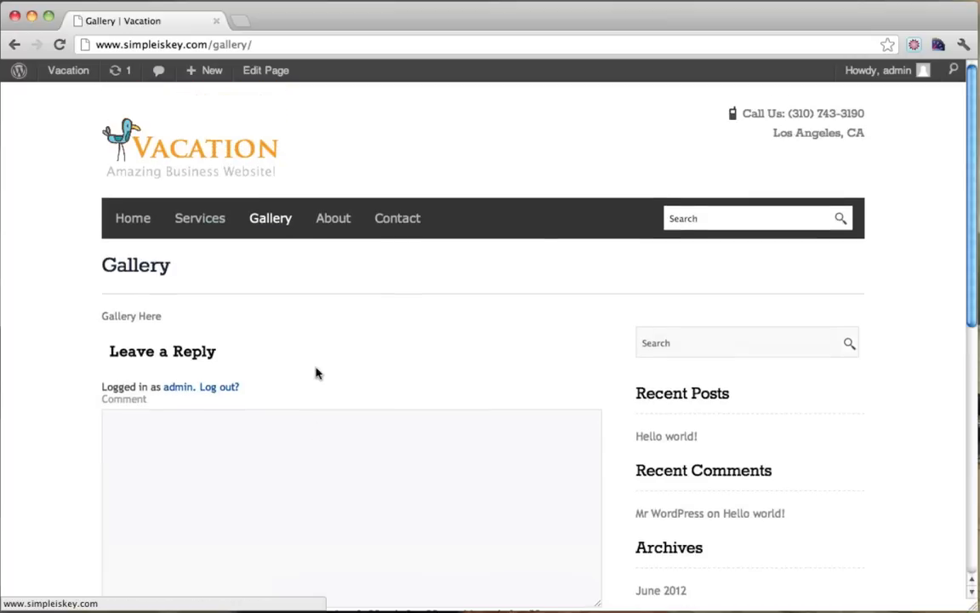
Enable the Discussion box for the Gallery page and update it with comments disallowed
left_click(263, 75)
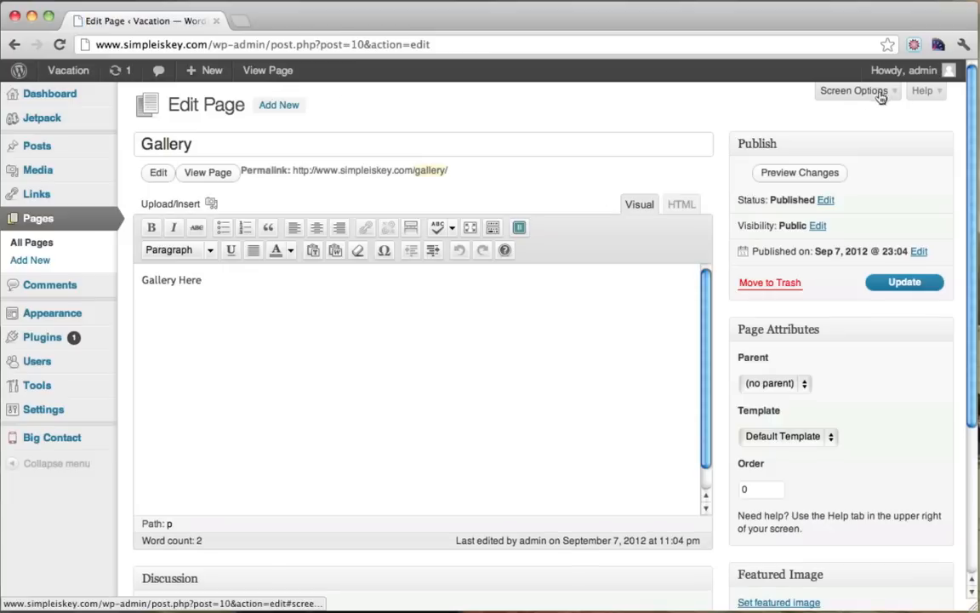
left_click(855, 91)
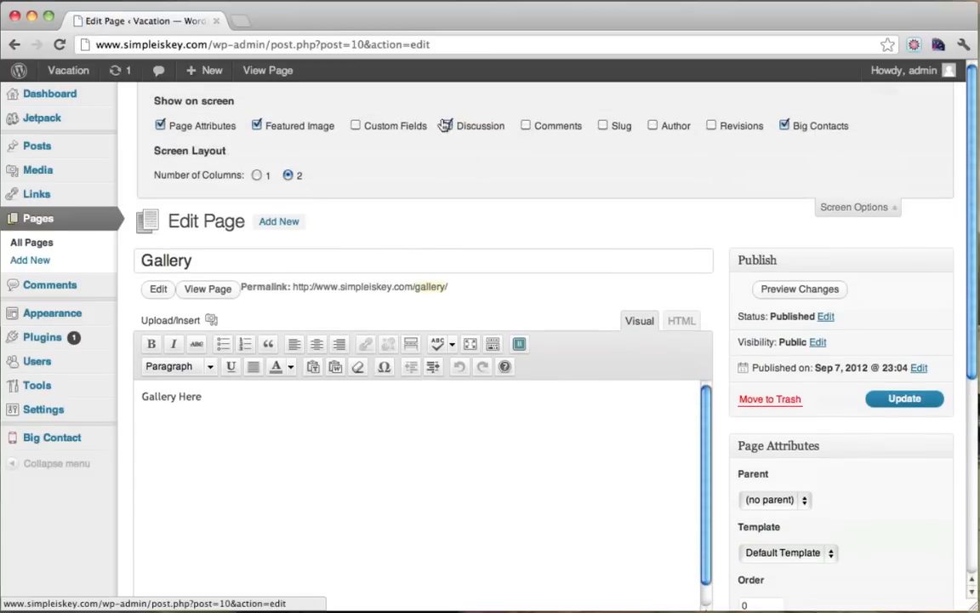
scroll(652, 239, "down", 5)
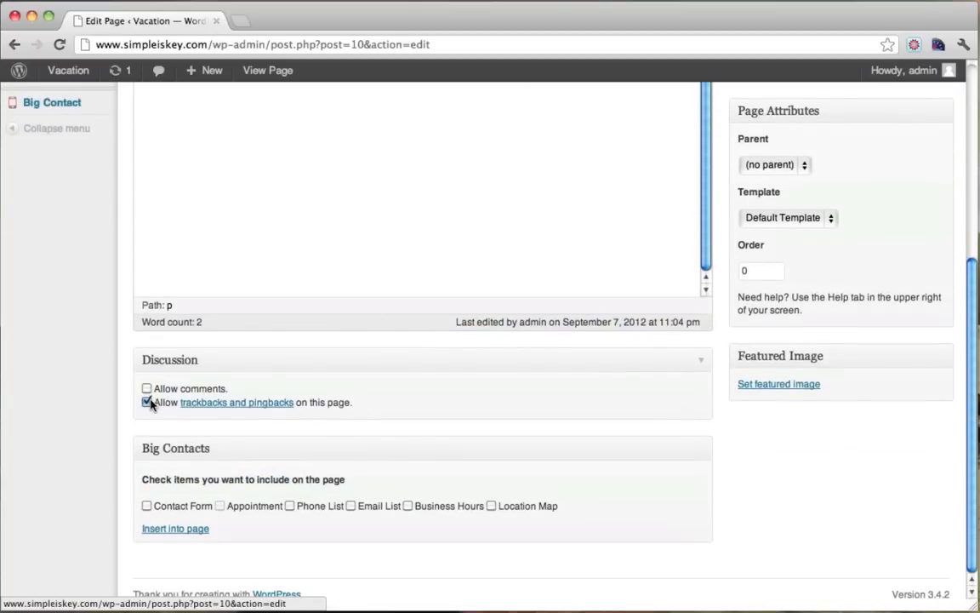
scroll(628, 416, "up", 10)
left_click(913, 327)
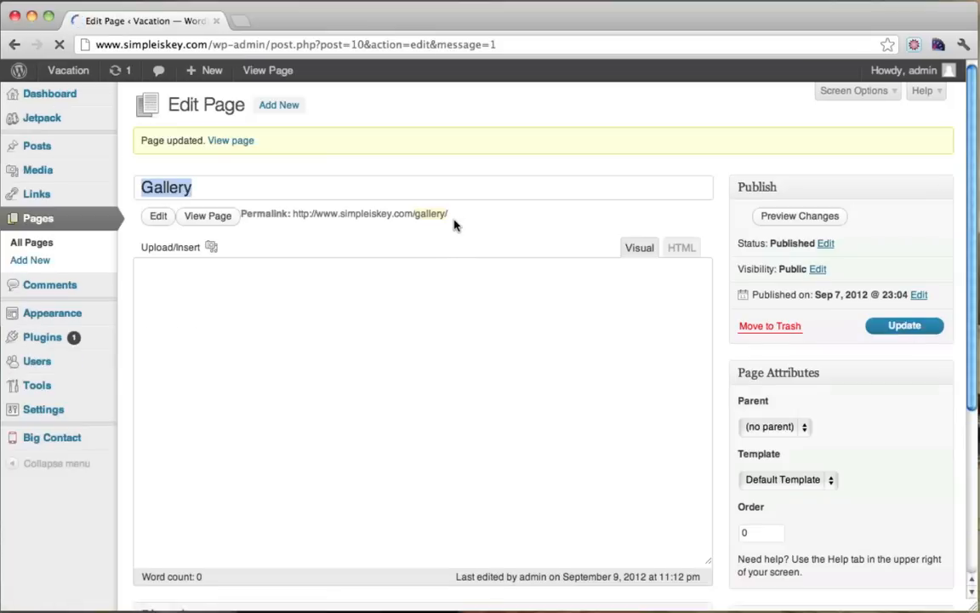
Check the live Gallery page showing 'Gallery Here' with no reply form
left_click(219, 218)
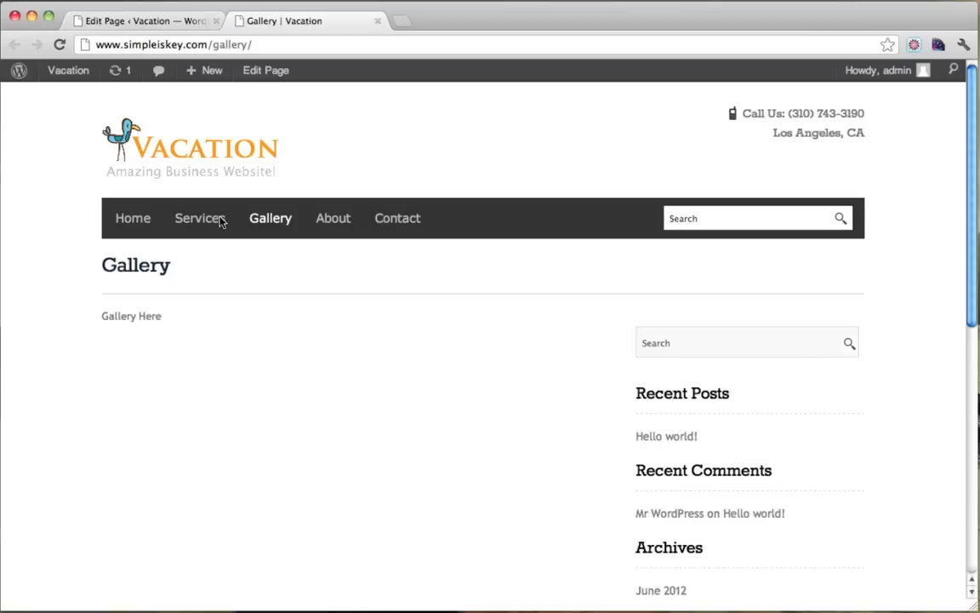
scroll(468, 323, "down", 3)
scroll(272, 264, "down", 5)
scroll(335, 266, "up", 8)
left_click(128, 20)
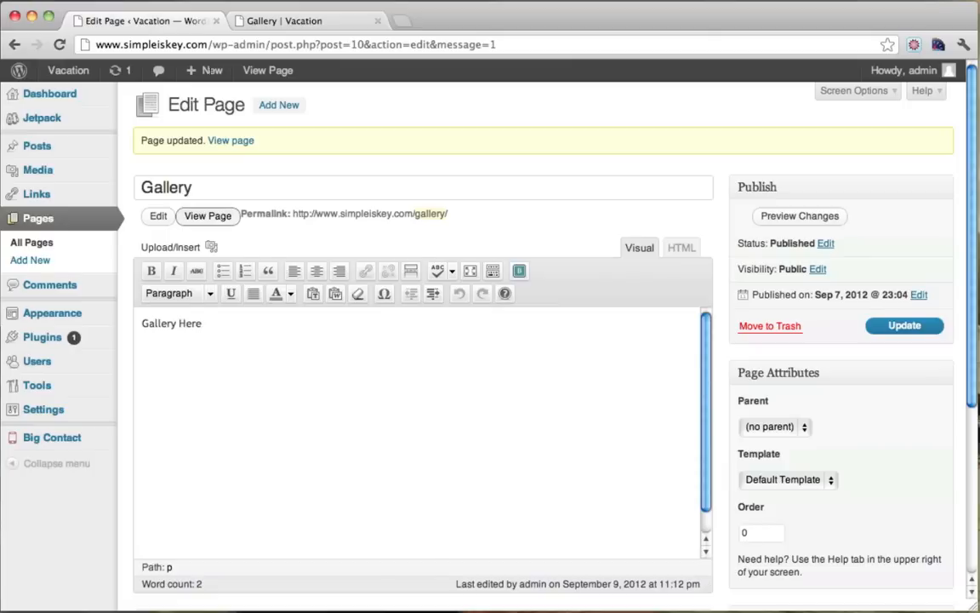
left_click(289, 20)
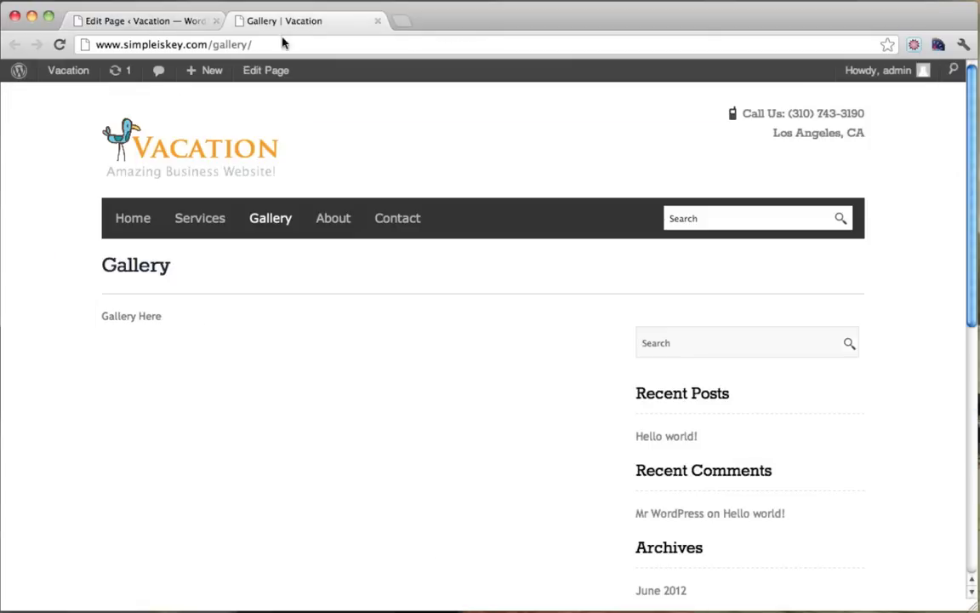
Go to the Plugins page and search the plugin directory for 'gallery'
mouse_move(71, 75)
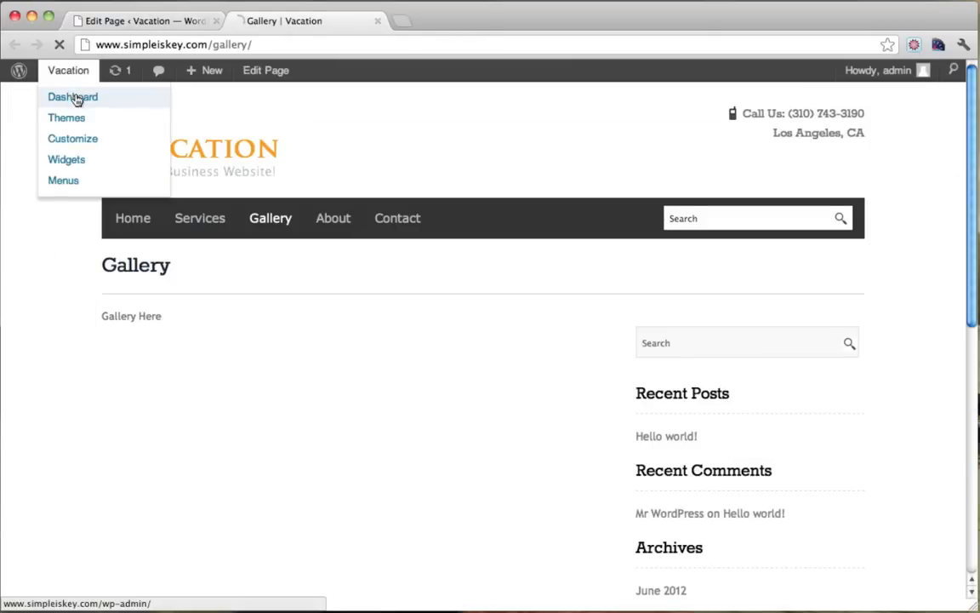
left_click(75, 98)
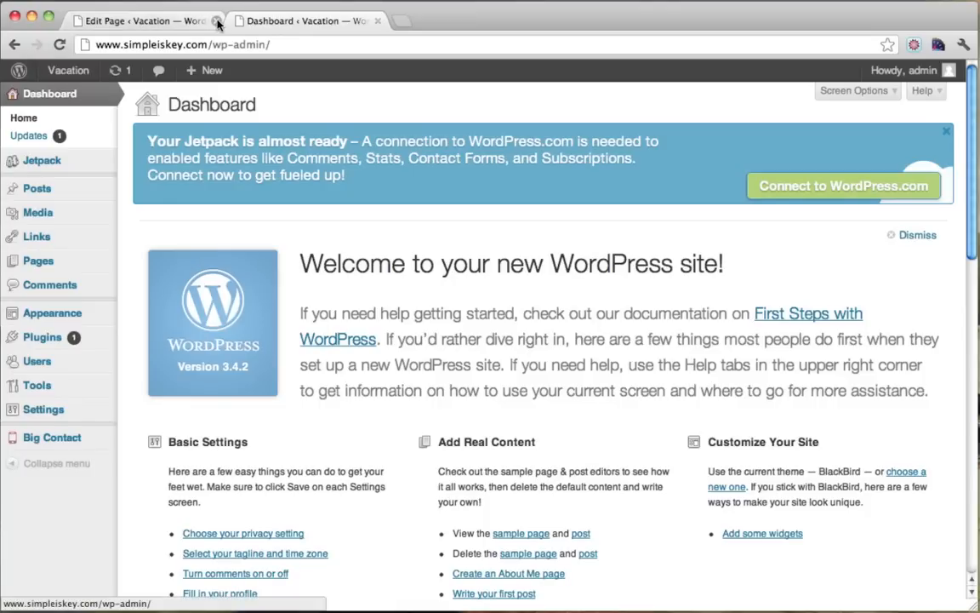
left_click(218, 21)
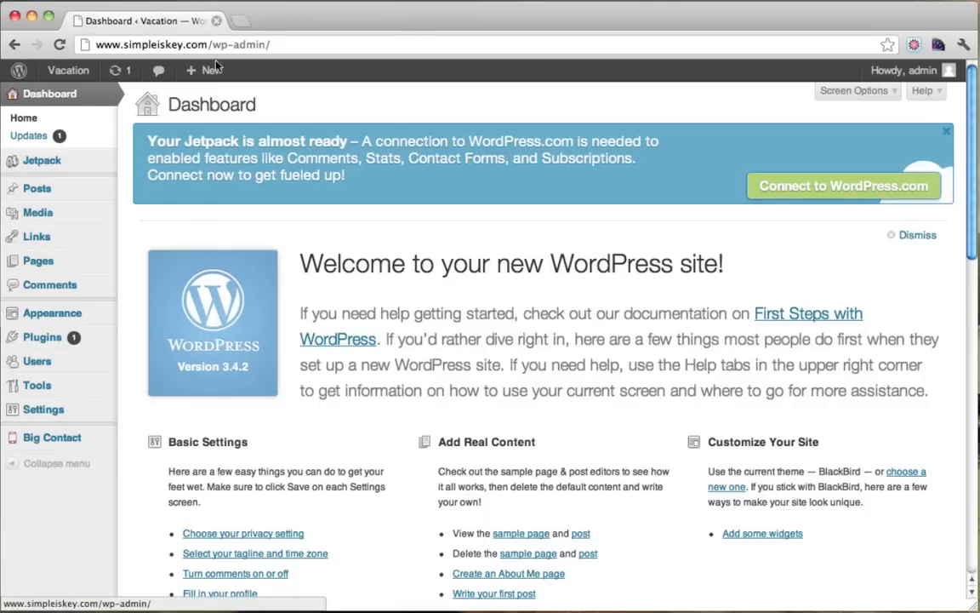
left_click(44, 339)
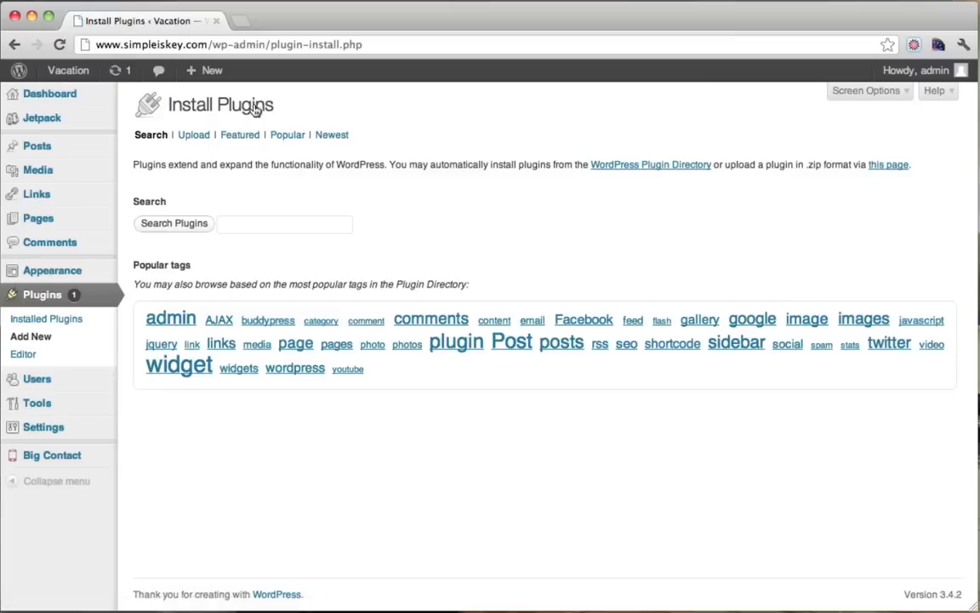
left_click(273, 226)
type("gallery")
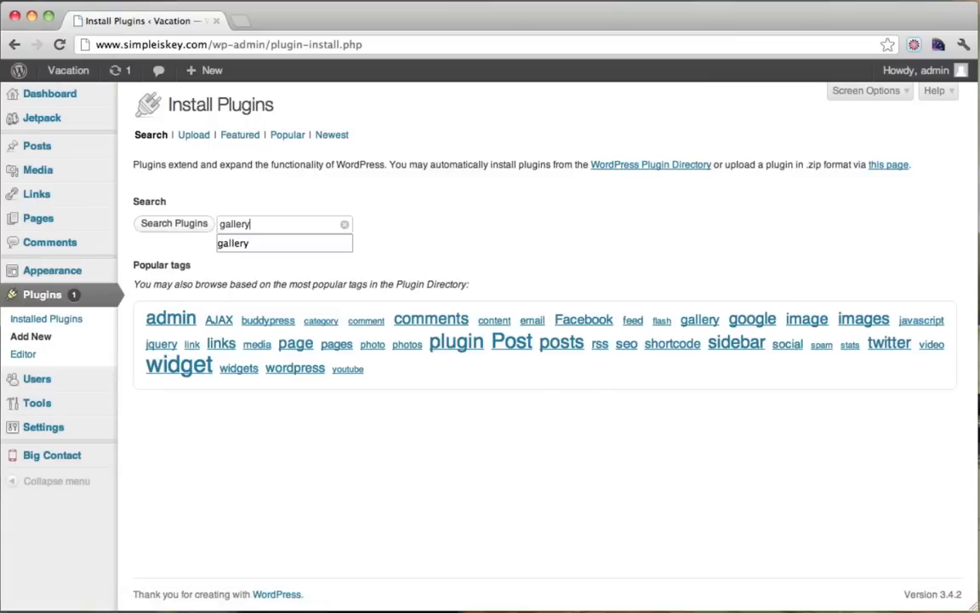
key("Return")
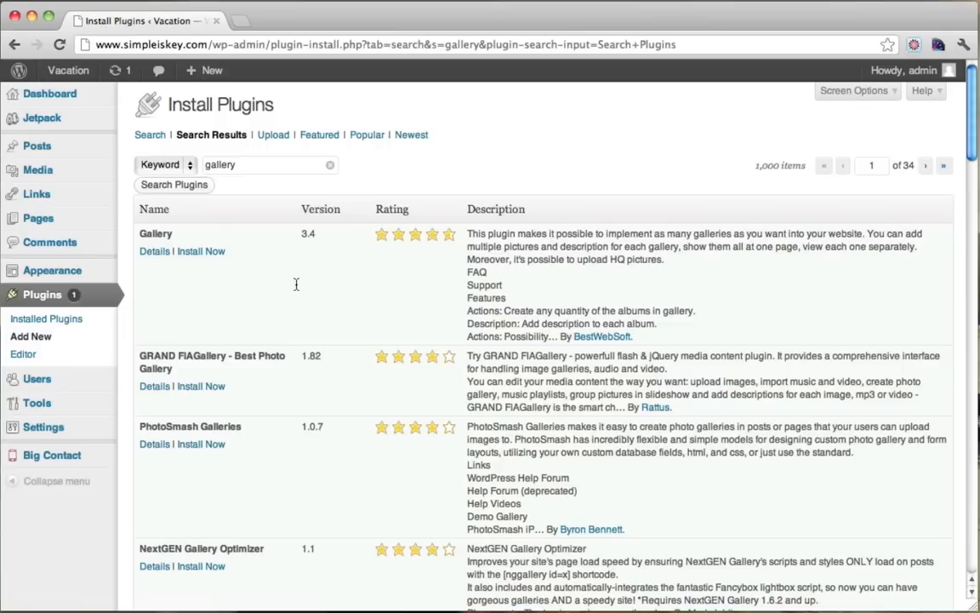
Browse the gallery search results to find NextGEN Gallery
scroll(297, 285, "down", 10)
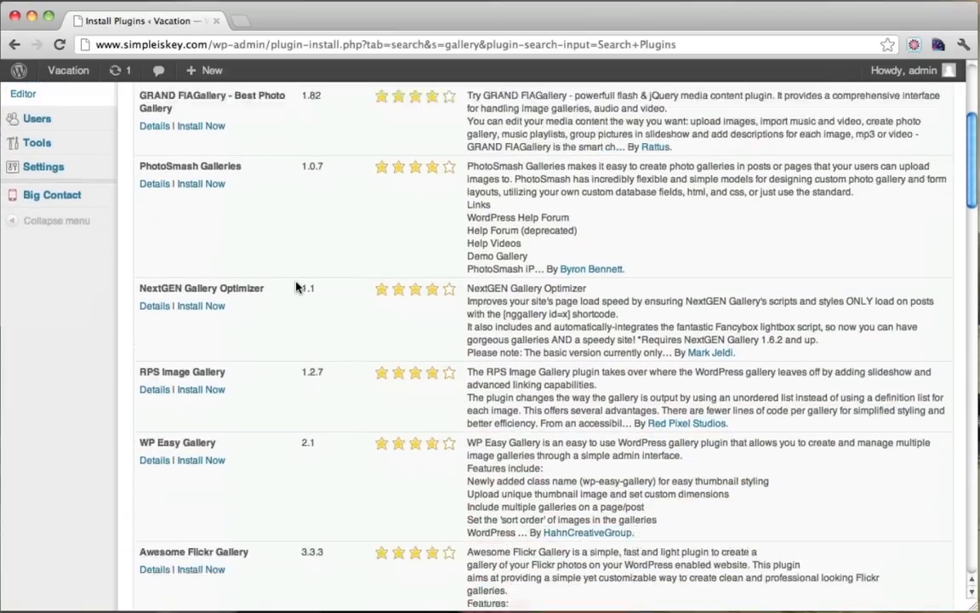
scroll(296, 286, "down", 3)
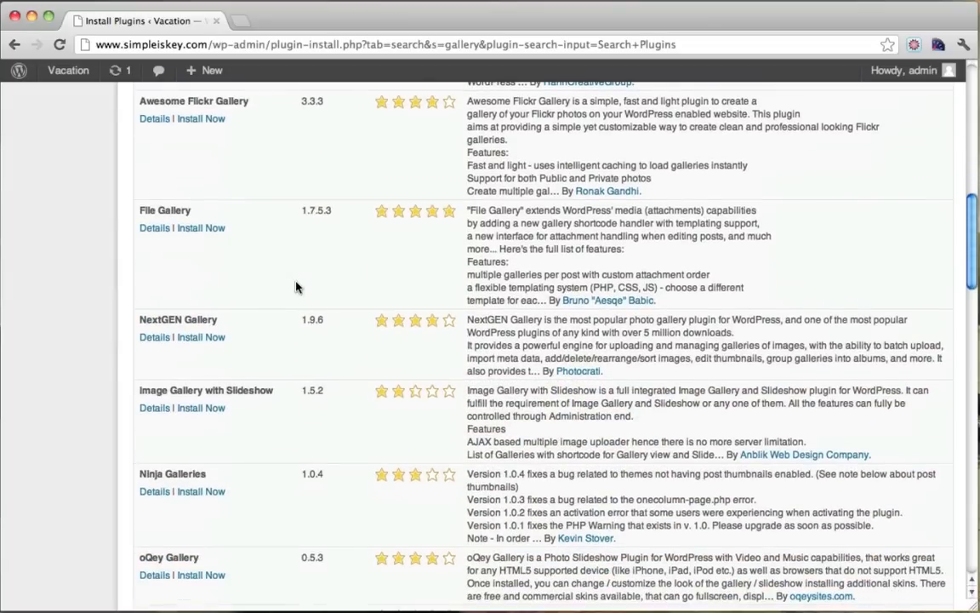
scroll(296, 286, "up", 1)
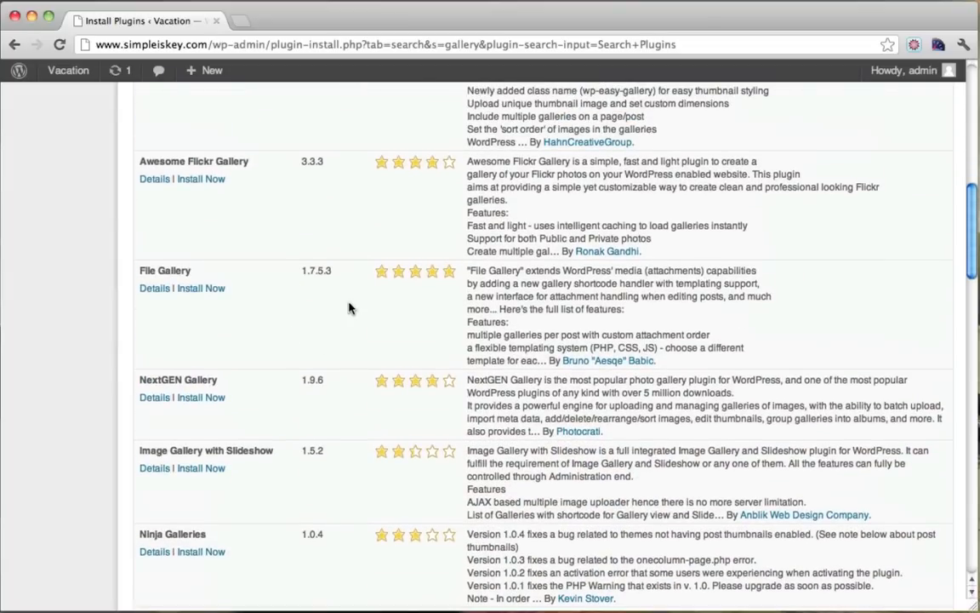
scroll(349, 308, "up", 3)
scroll(396, 468, "down", 2)
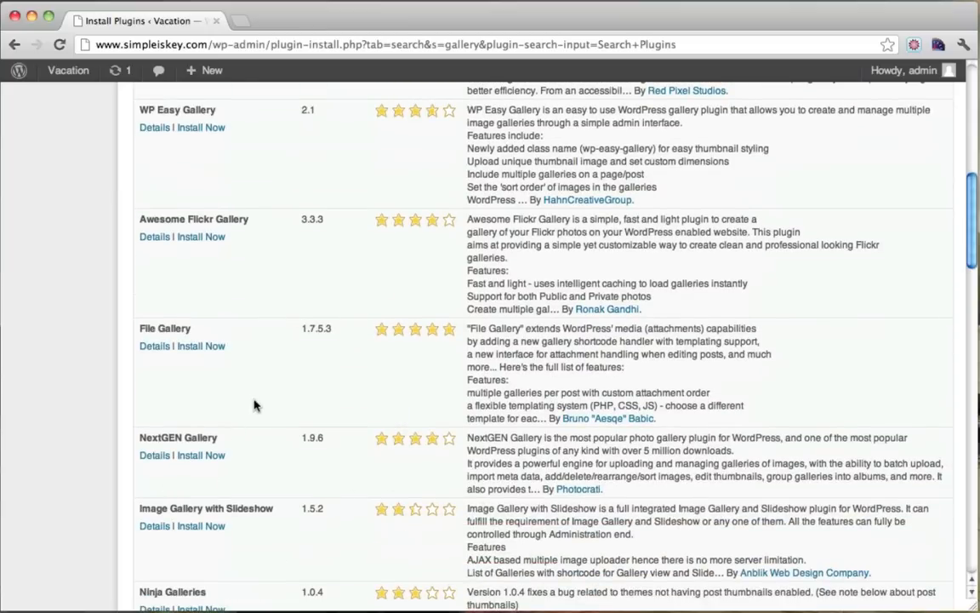
left_click_drag(141, 441, 219, 439)
left_click(218, 439)
Install NextGEN Gallery 1.9.6, activate it, and dismiss its announcement popup
left_click(150, 455)
scroll(438, 305, "down", 5)
scroll(383, 281, "up", 5)
scroll(345, 260, "up", 2)
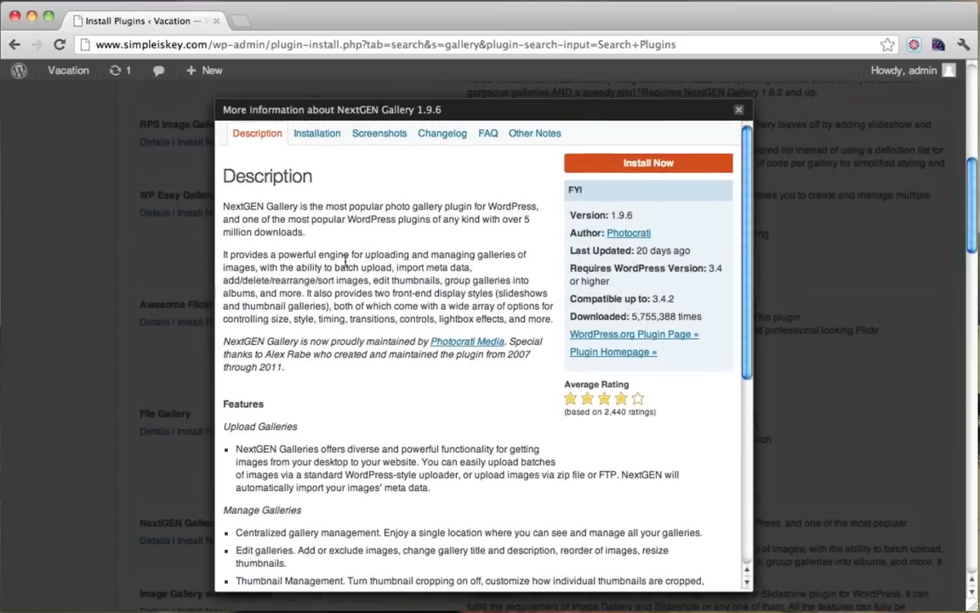
left_click(623, 165)
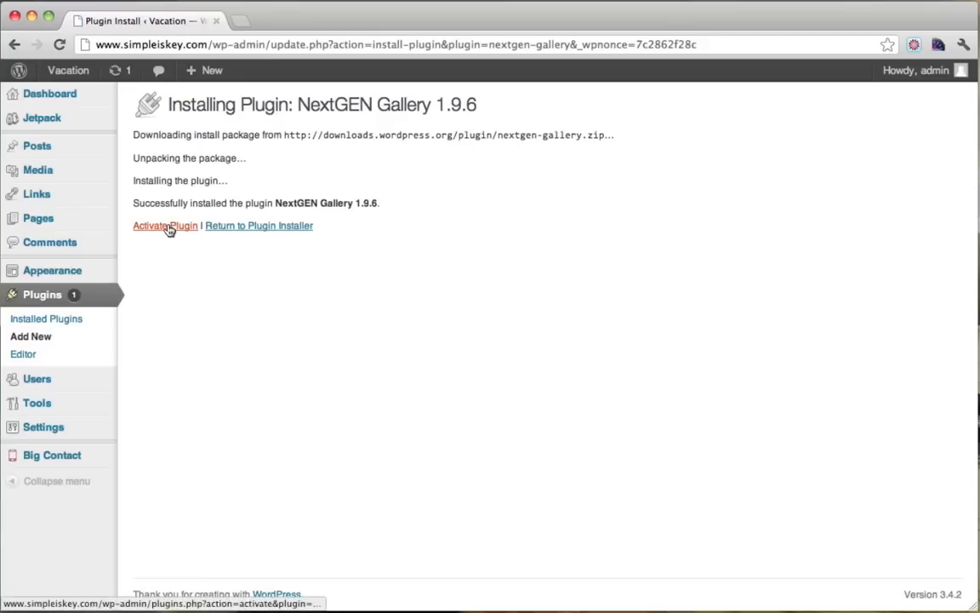
left_click(169, 228)
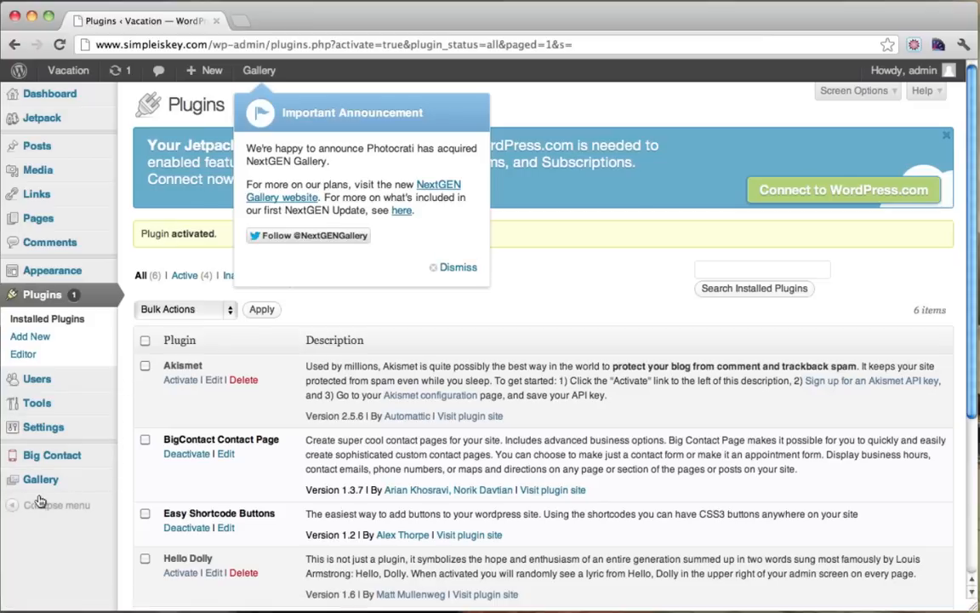
left_click(436, 267)
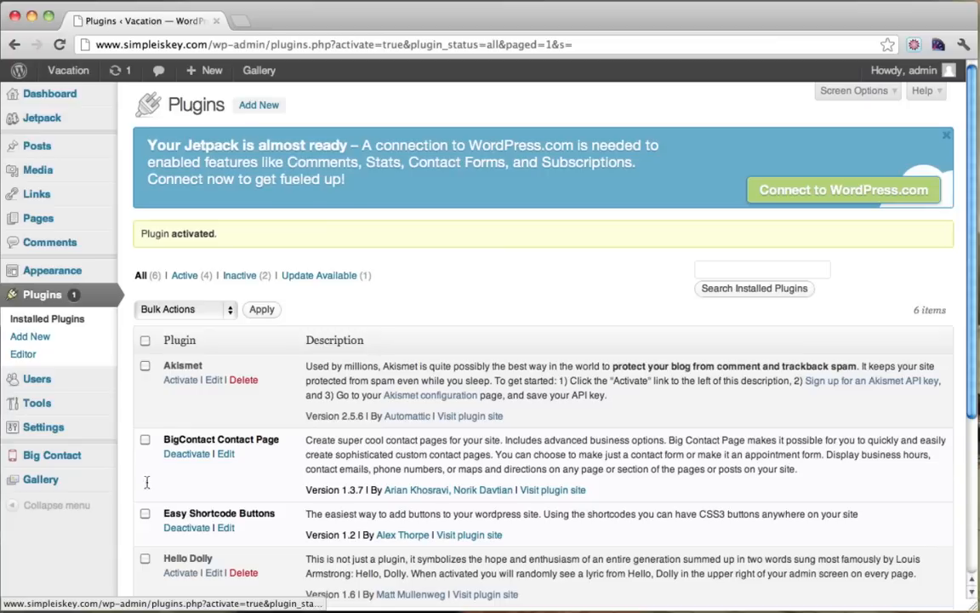
mouse_move(51, 483)
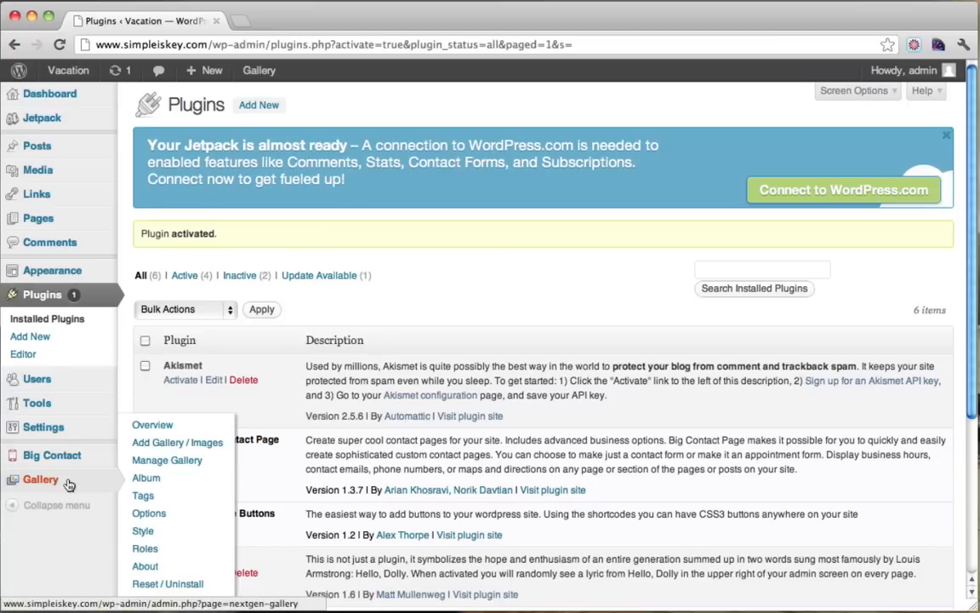
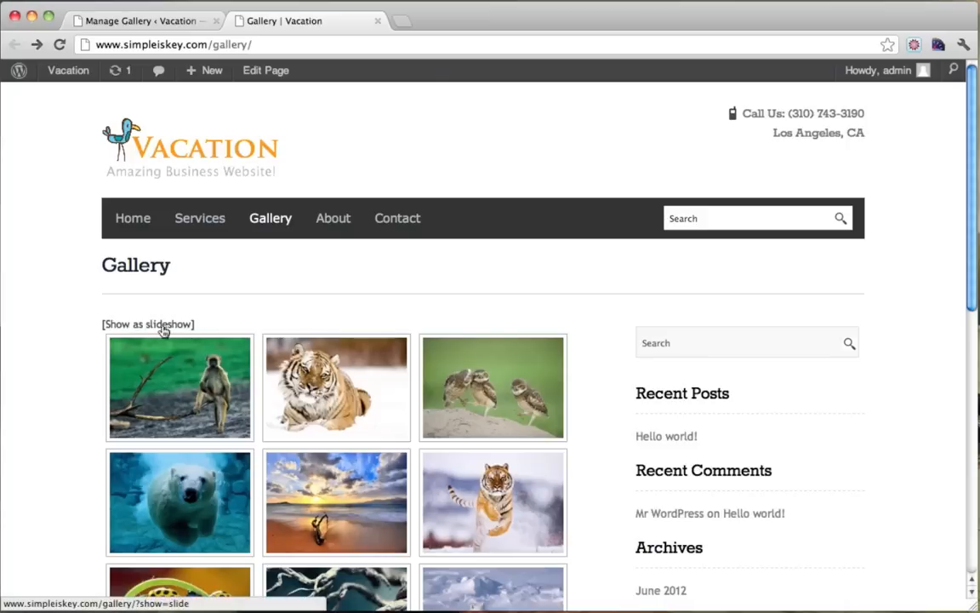
In the gallery options' Gallery section, uncheck Integrate slideshow and save the changes
left_click(144, 25)
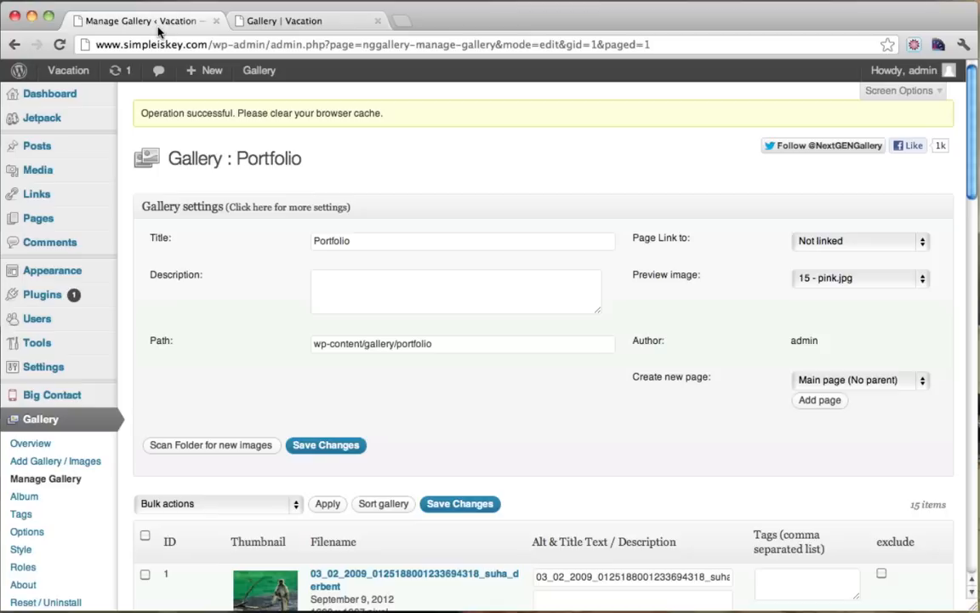
left_click(45, 419)
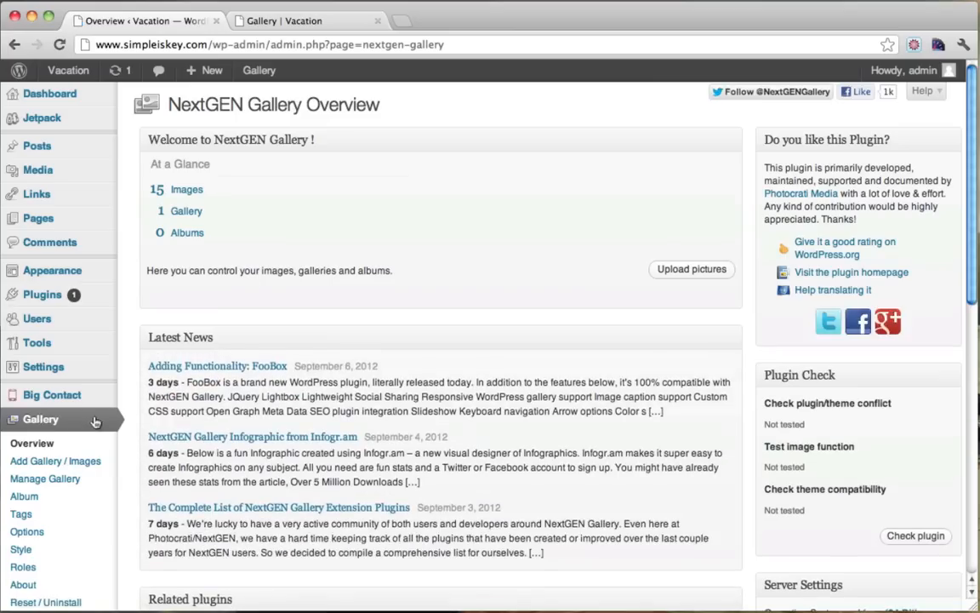
scroll(104, 432, "down", 1)
left_click(43, 520)
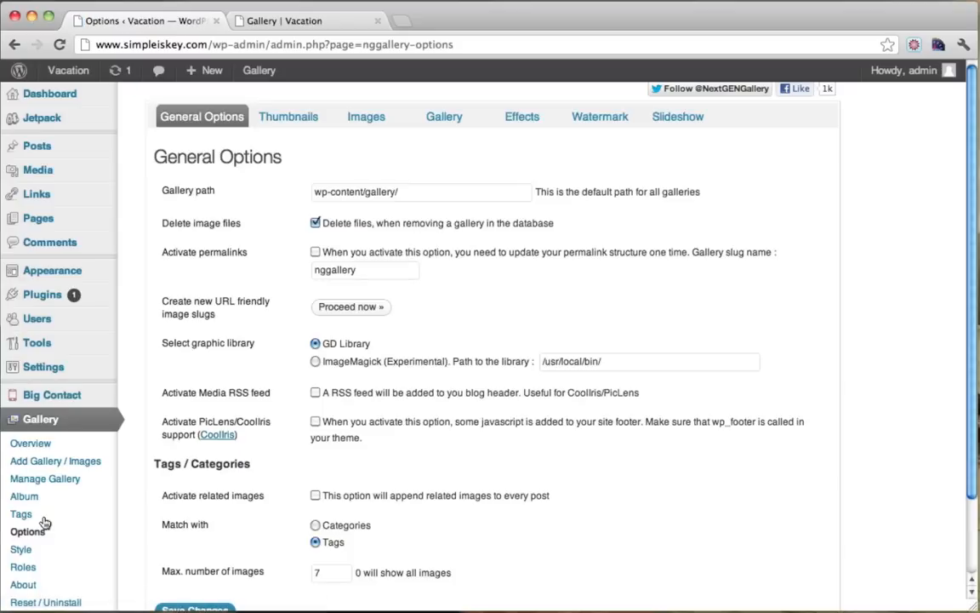
left_click(446, 121)
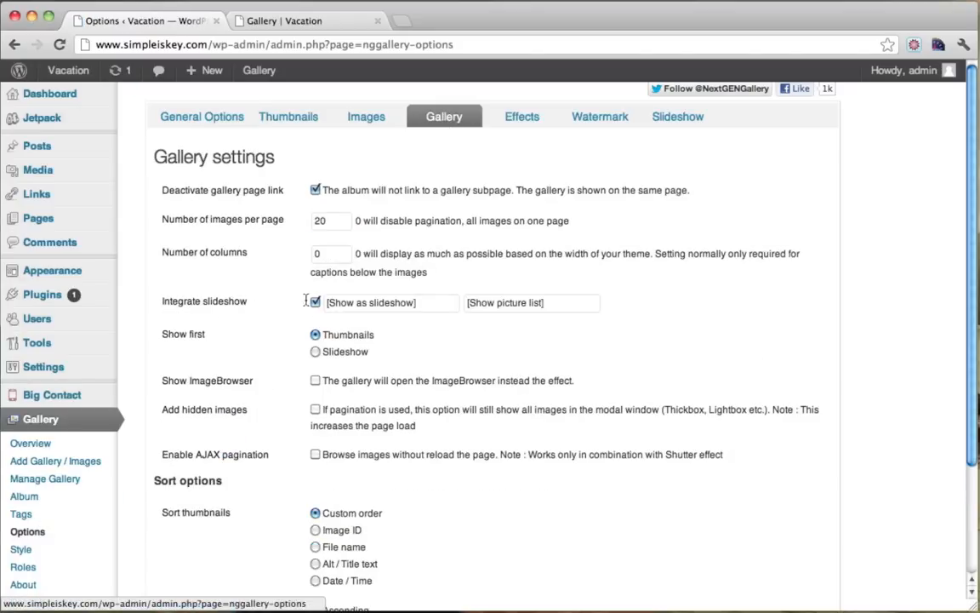
left_click_drag(164, 305, 267, 302)
left_click(265, 302)
scroll(506, 305, "down", 3)
left_click(196, 522)
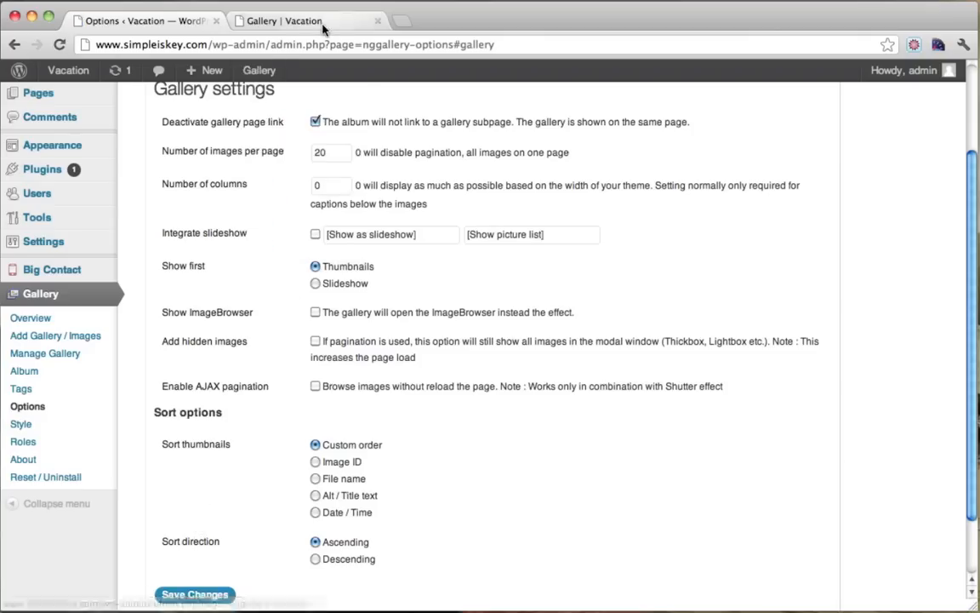
Reload the live Gallery page to check the thumbnails, go Home, and close the admin tab
left_click(290, 21)
left_click(62, 45)
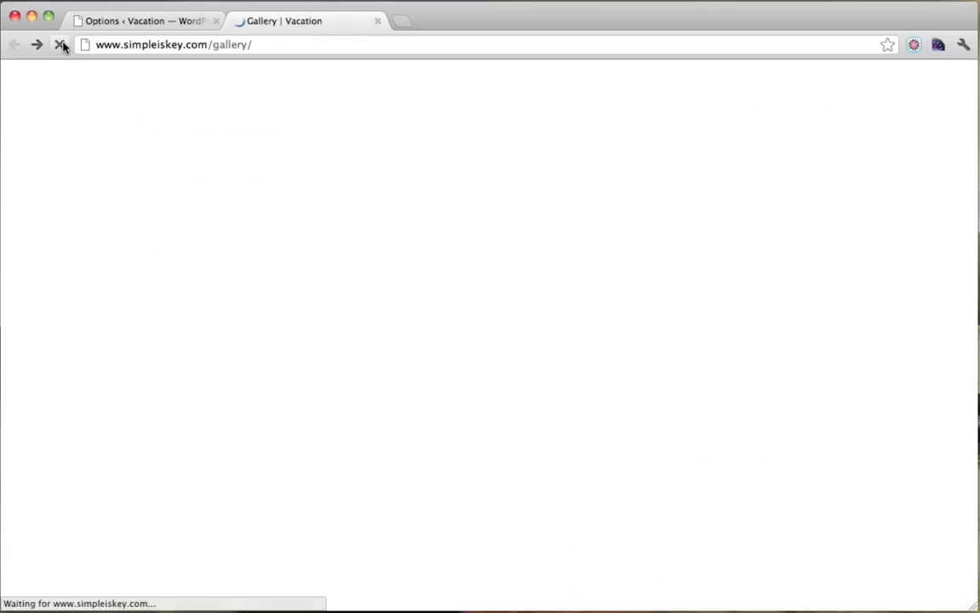
scroll(252, 372, "down", 3)
scroll(429, 418, "down", 6)
scroll(420, 406, "up", 10)
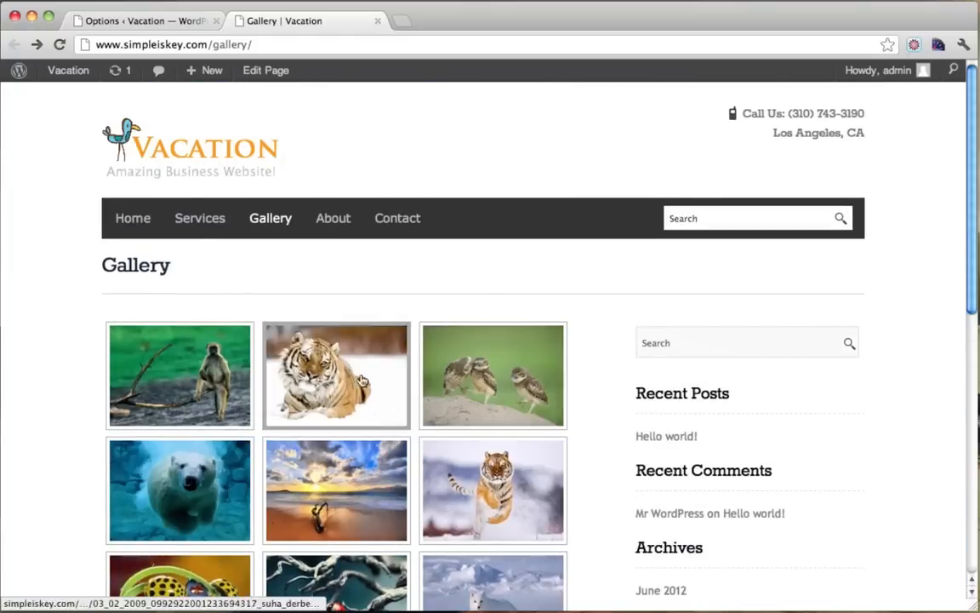
left_click(132, 221)
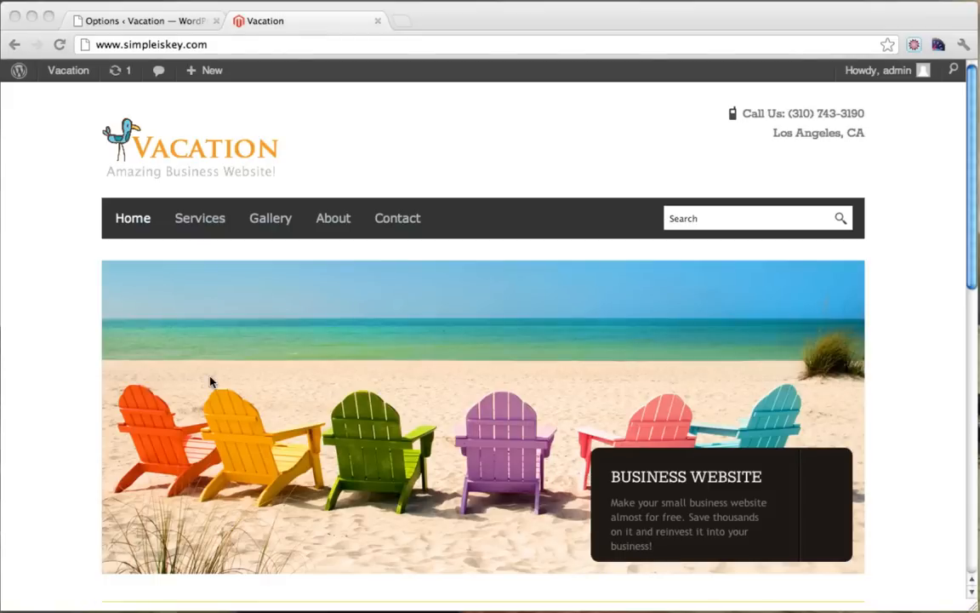
left_click(215, 21)
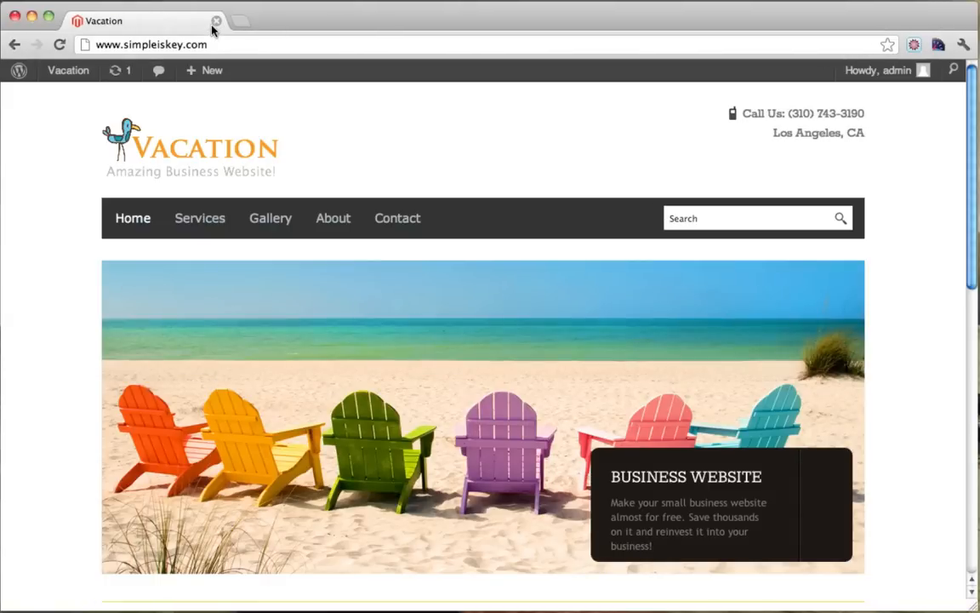
Open the Services page editor and retry after the first save attempt fails
left_click(197, 227)
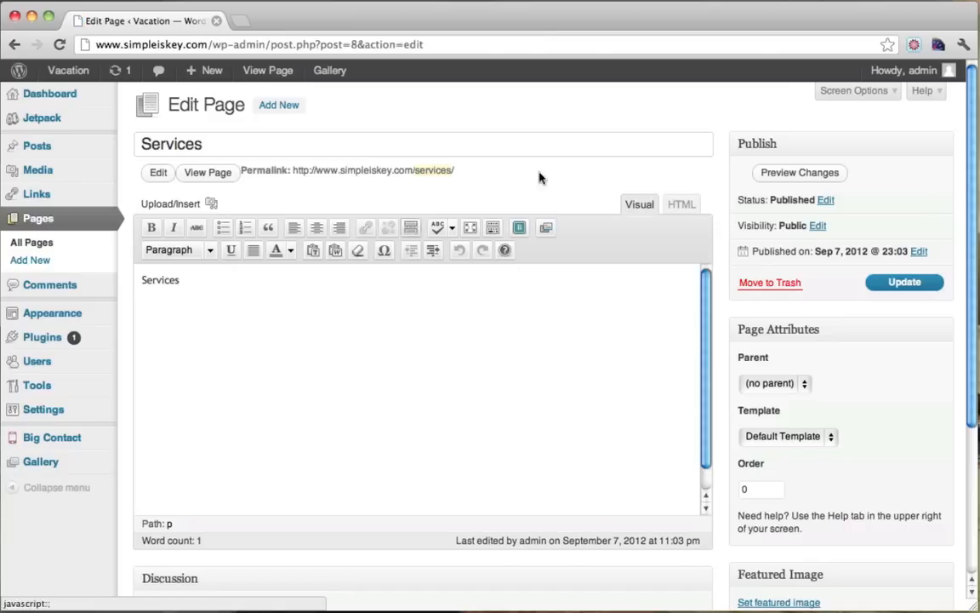
left_click(864, 92)
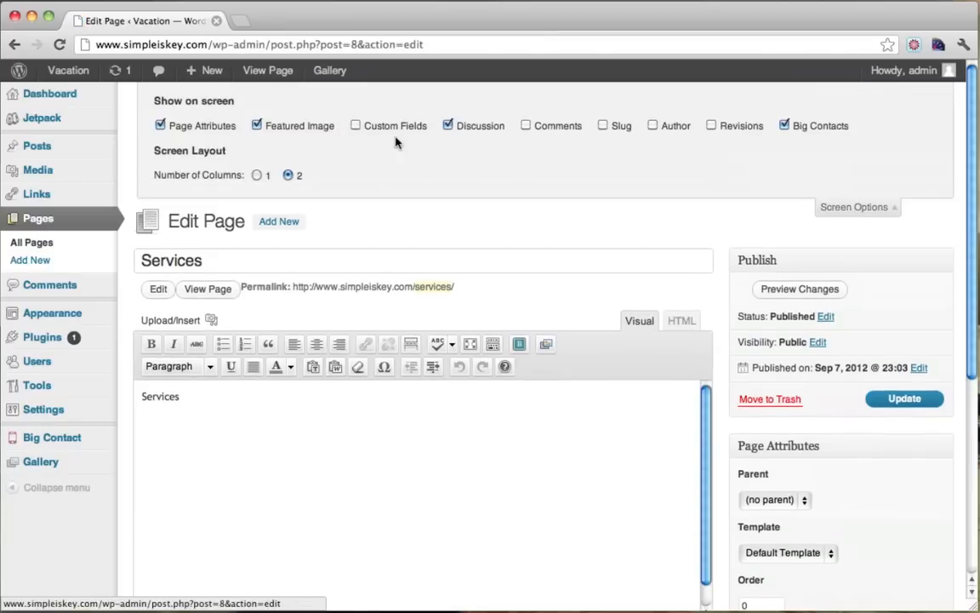
left_click(846, 207)
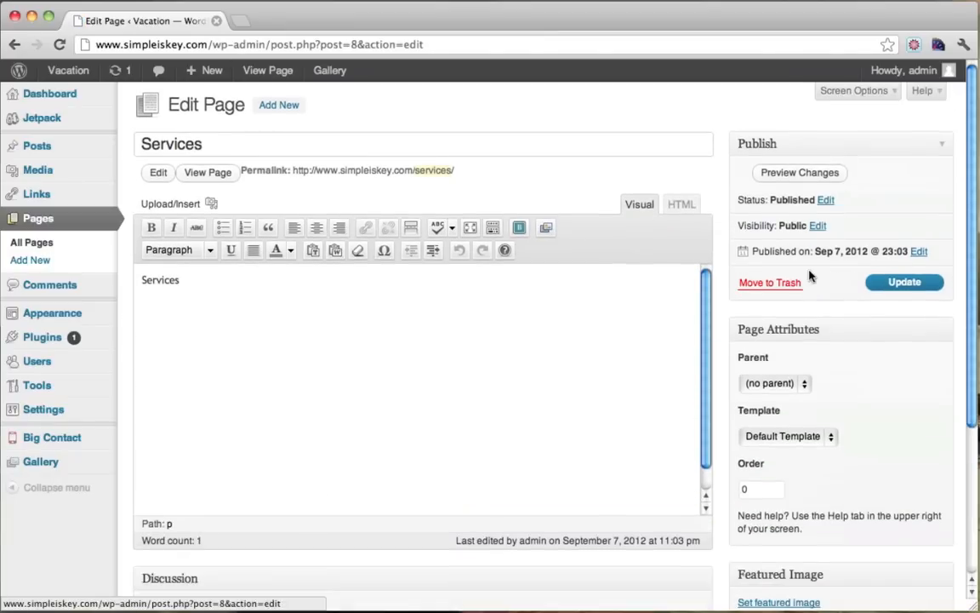
scroll(809, 273, "down", 5)
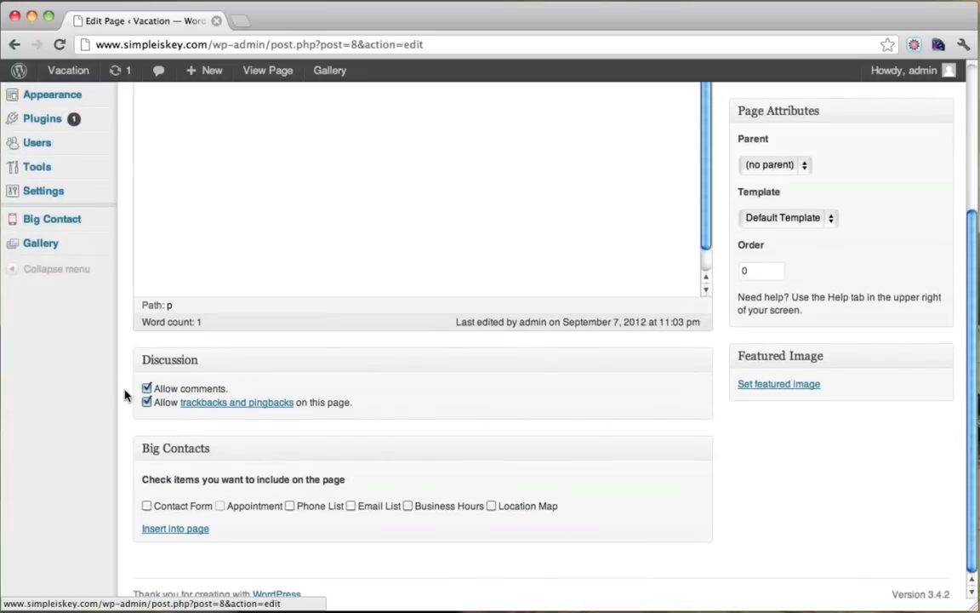
scroll(579, 418, "up", 5)
left_click(902, 285)
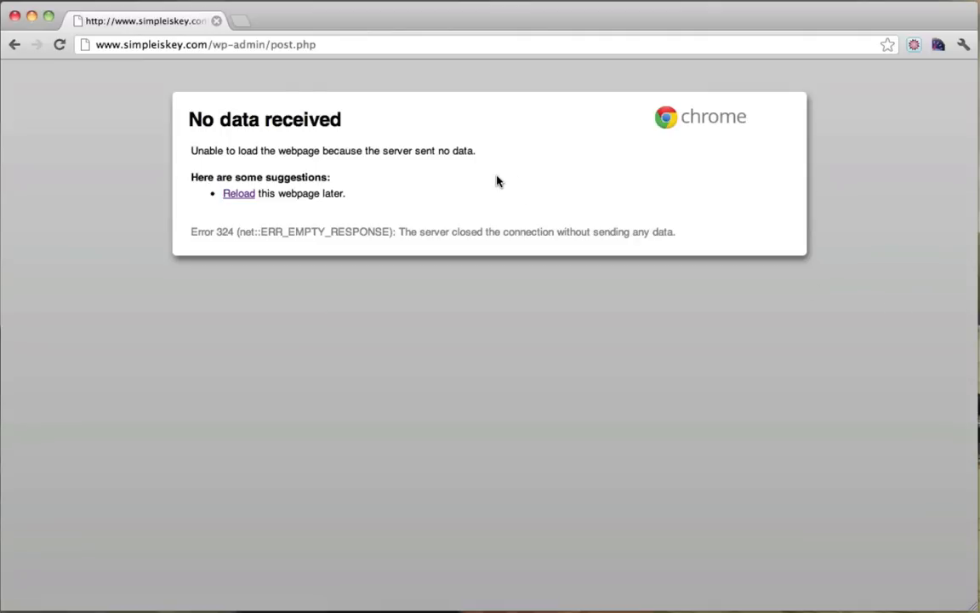
left_click(236, 195)
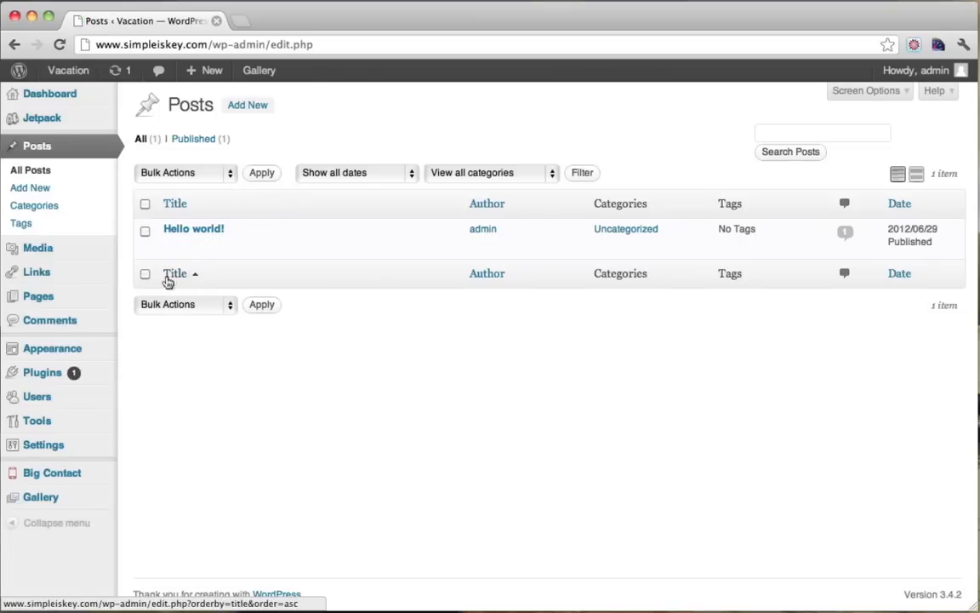
Uncheck Allow comments and Allow trackbacks for Services, update the page, and view it
left_click(68, 303)
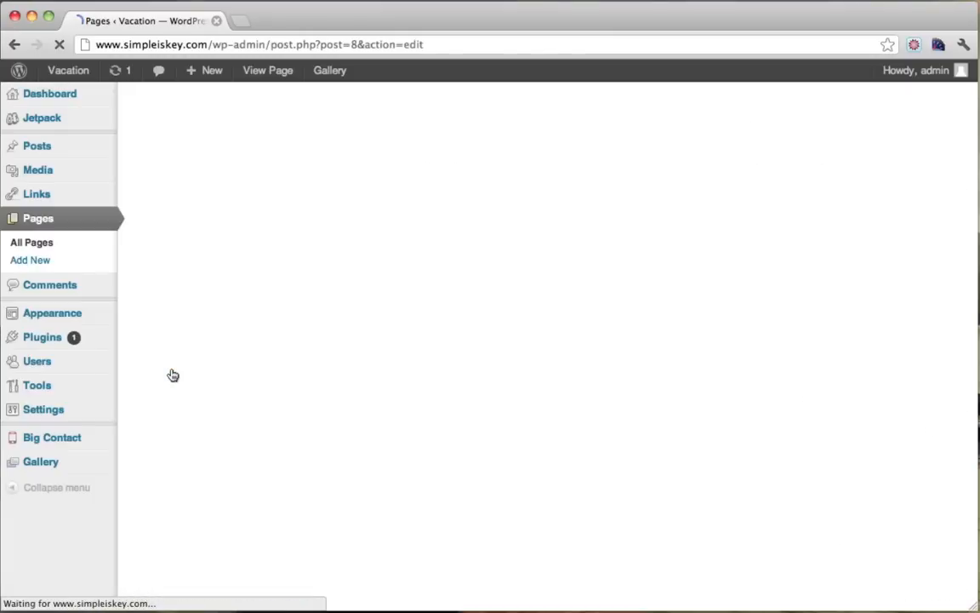
scroll(742, 345, "down", 3)
scroll(742, 345, "down", 2)
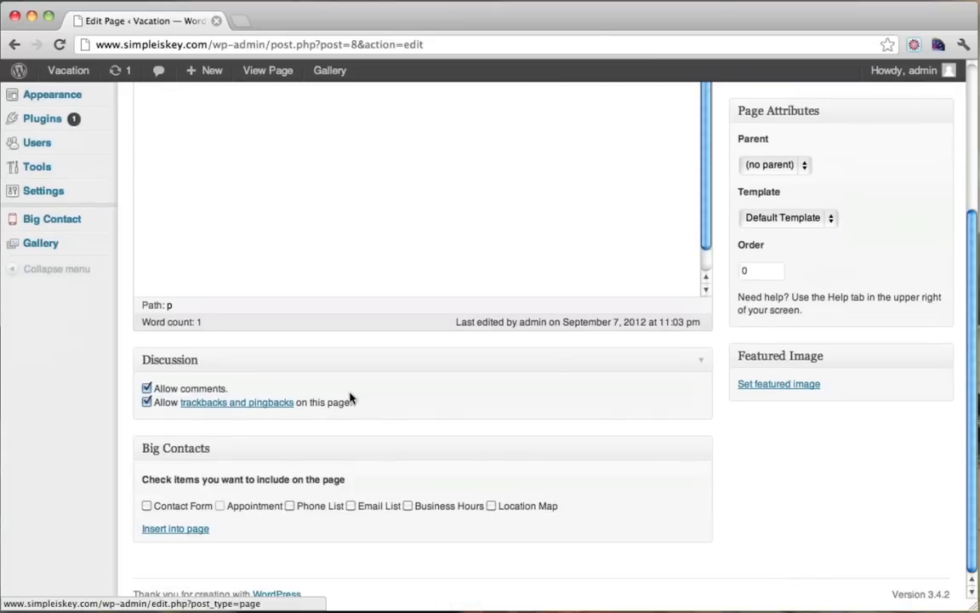
left_click(146, 388)
left_click(146, 402)
scroll(777, 378, "up", 5)
left_click(905, 284)
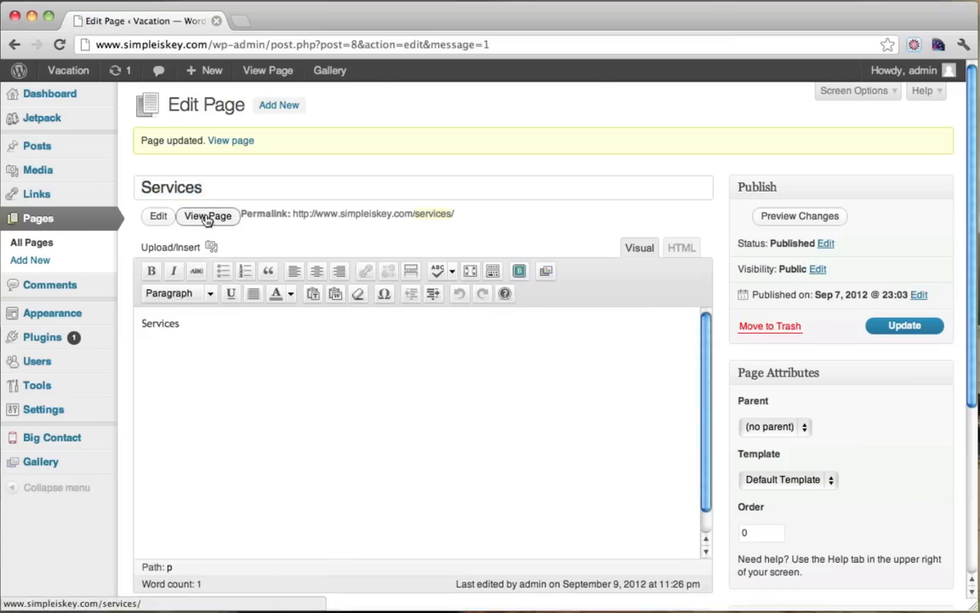
left_click(207, 216)
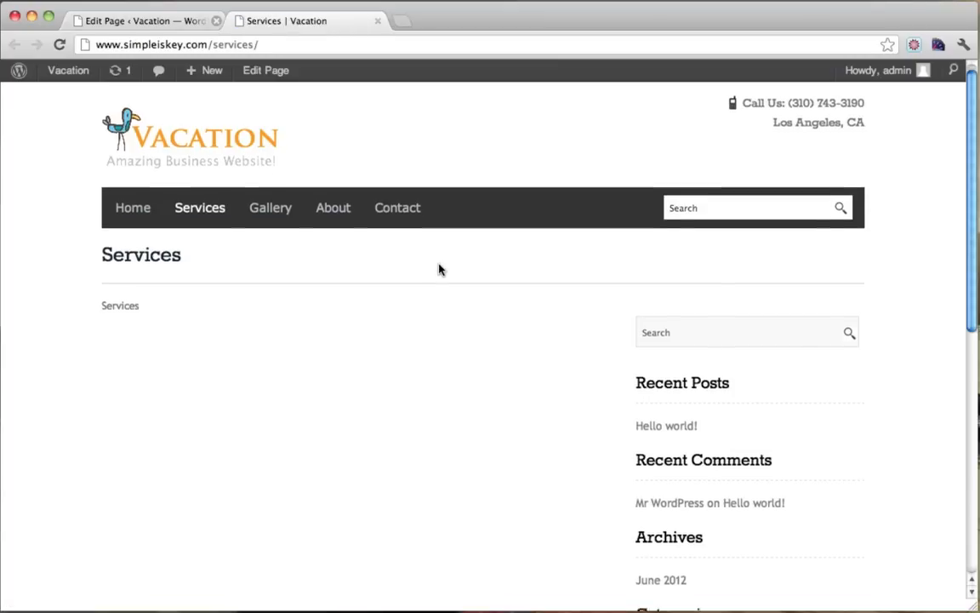
Scroll through the live Services page to confirm no comment area appears
scroll(439, 269, "down", 5)
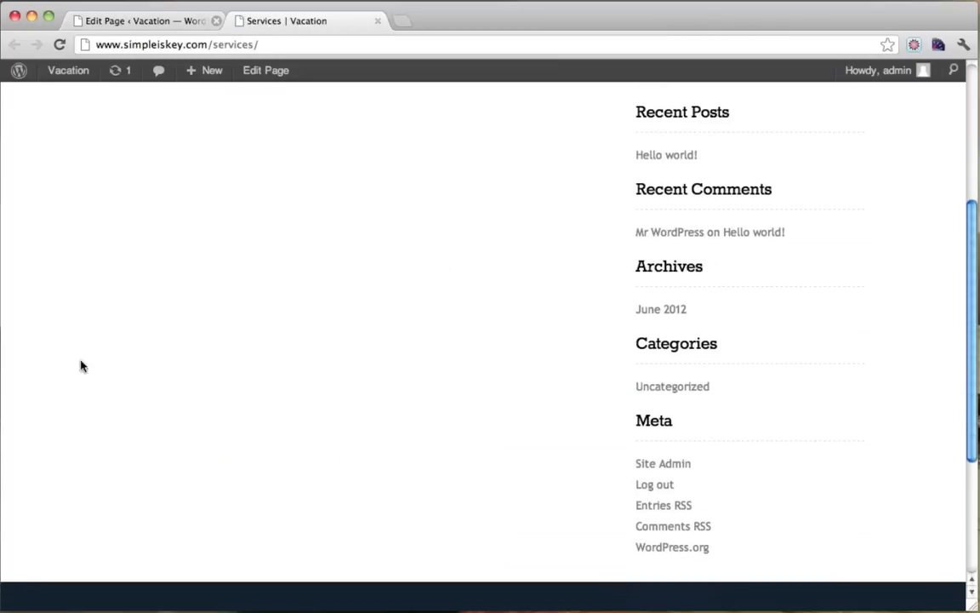
scroll(498, 508, "up", 5)
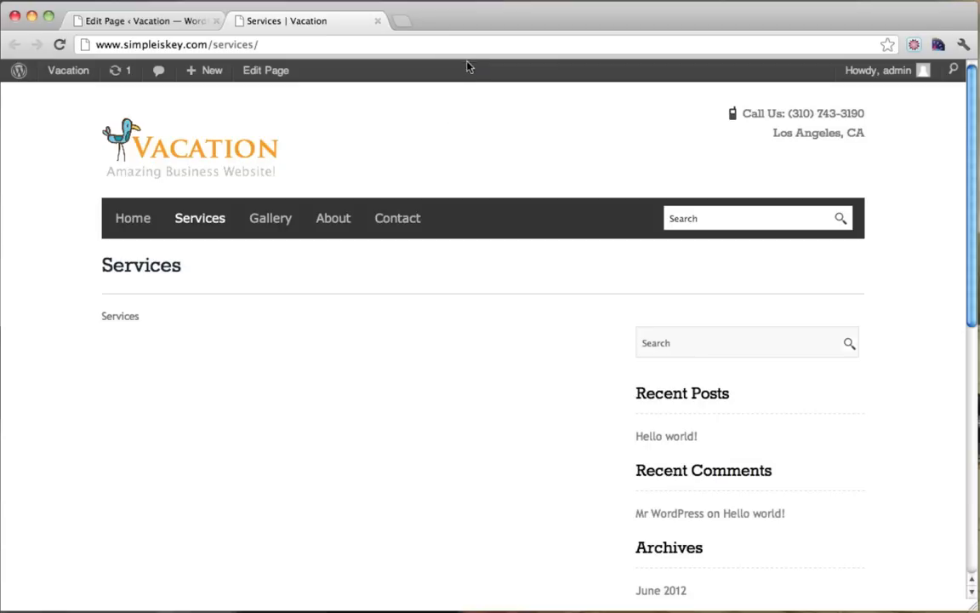
Search the plugin directory for 'price' and review the Price Table plugin's details and screenshots
left_click(163, 26)
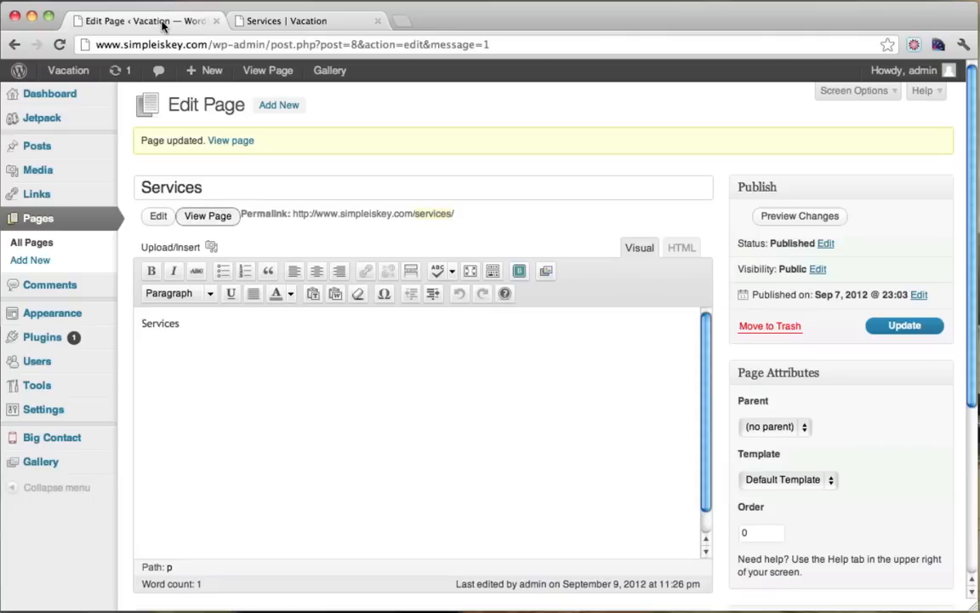
mouse_move(48, 344)
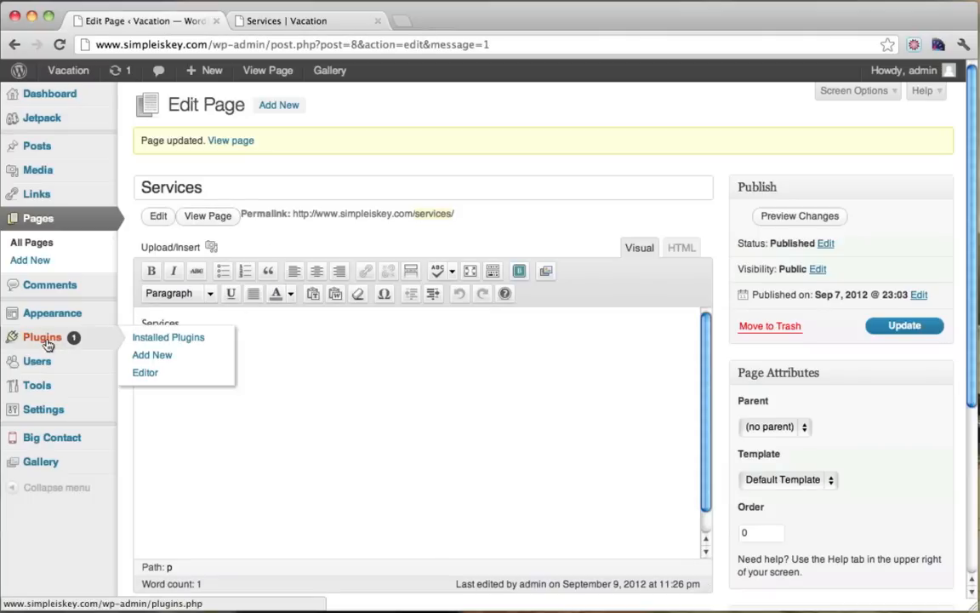
left_click(158, 362)
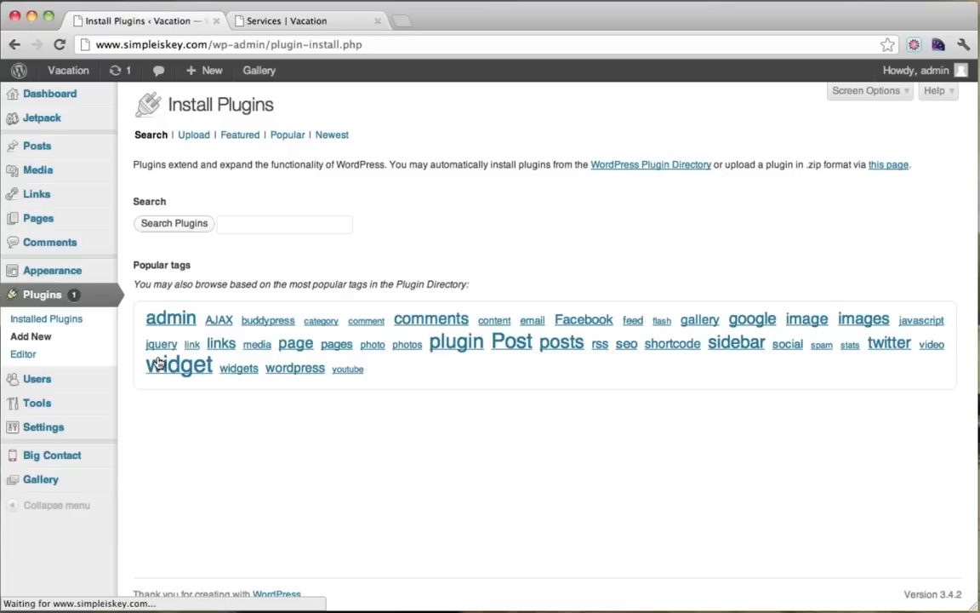
left_click(264, 222)
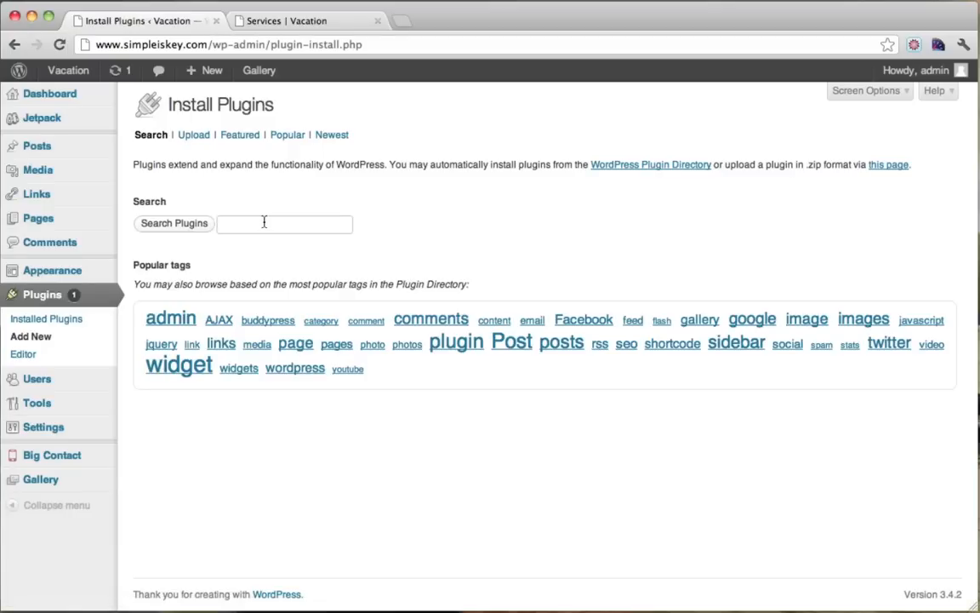
type("price table")
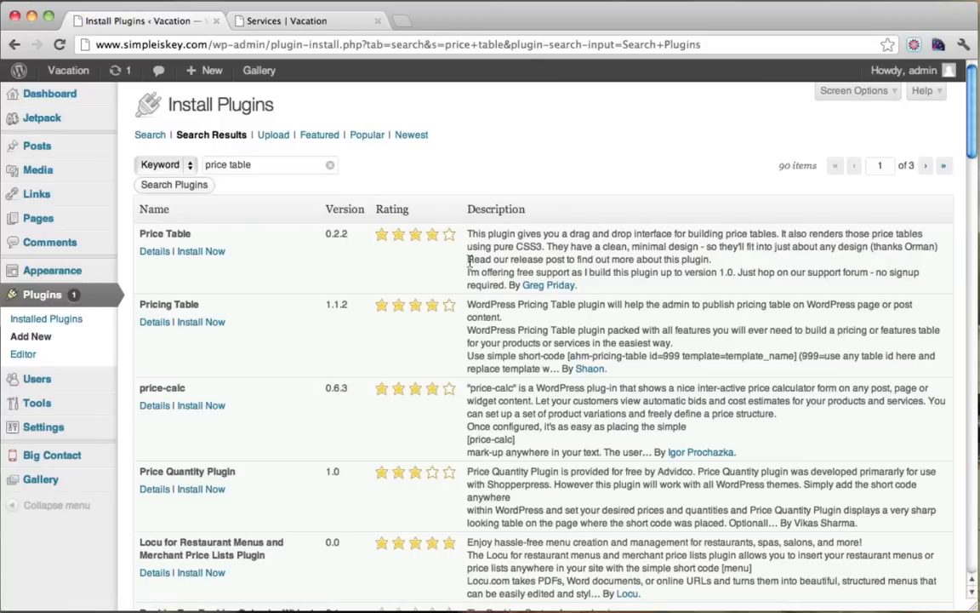
left_click(155, 252)
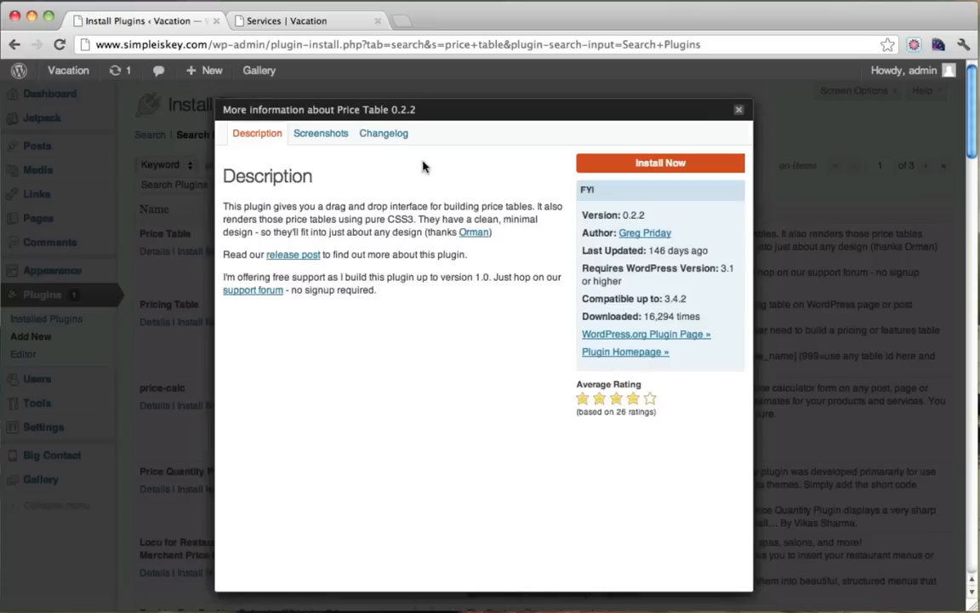
left_click(308, 129)
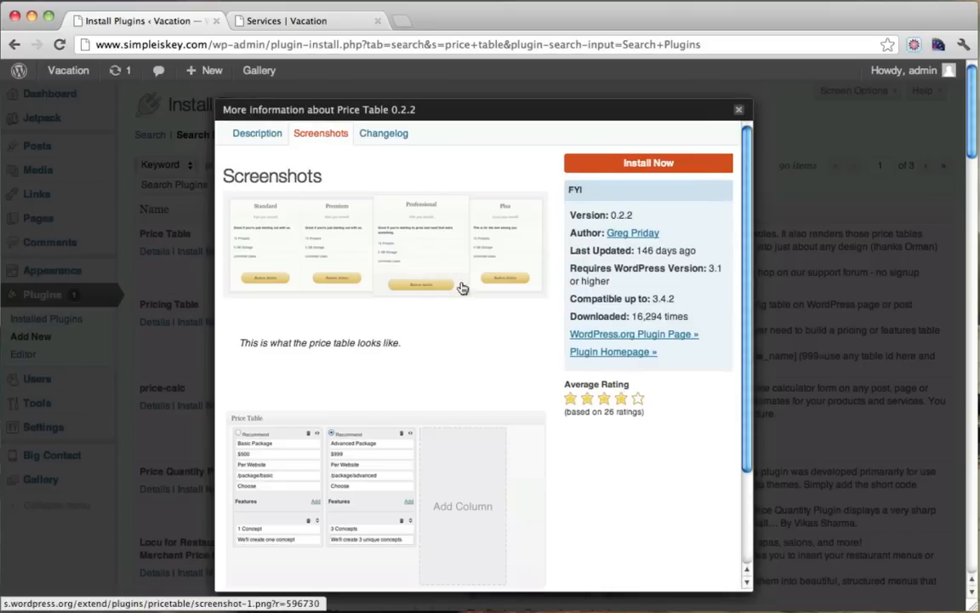
Install and activate Price Table, then start a new price table
left_click(634, 166)
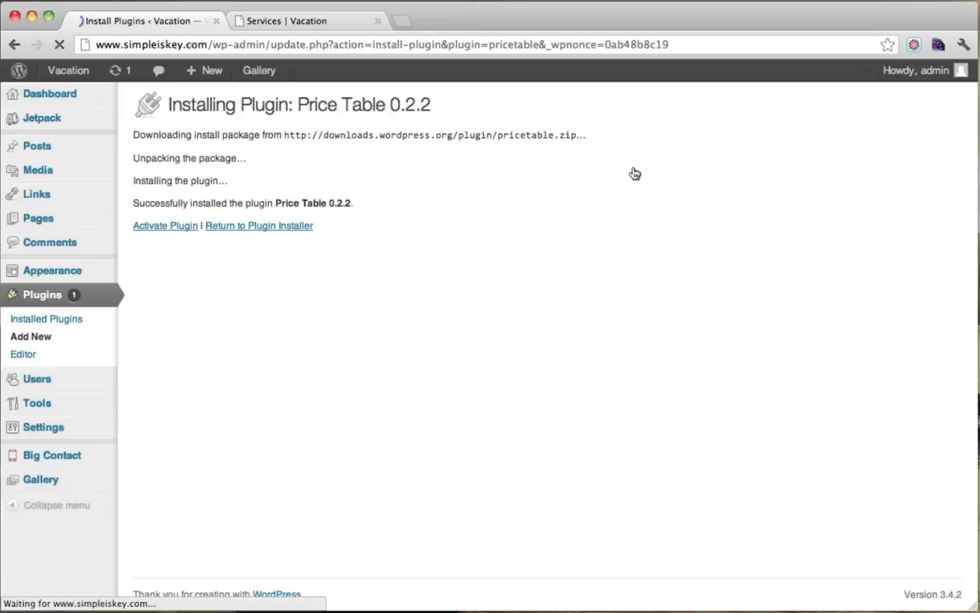
left_click(169, 227)
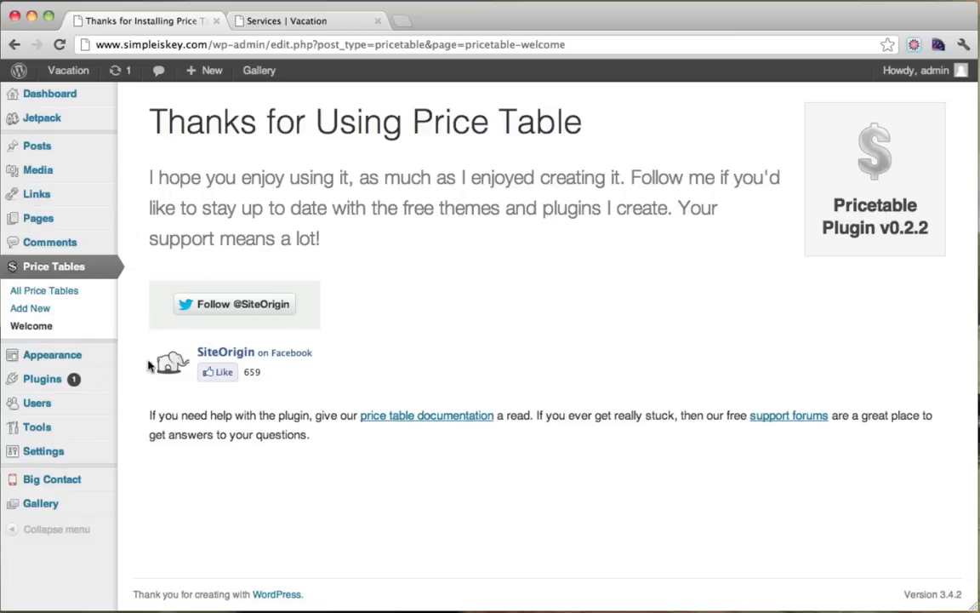
left_click(46, 311)
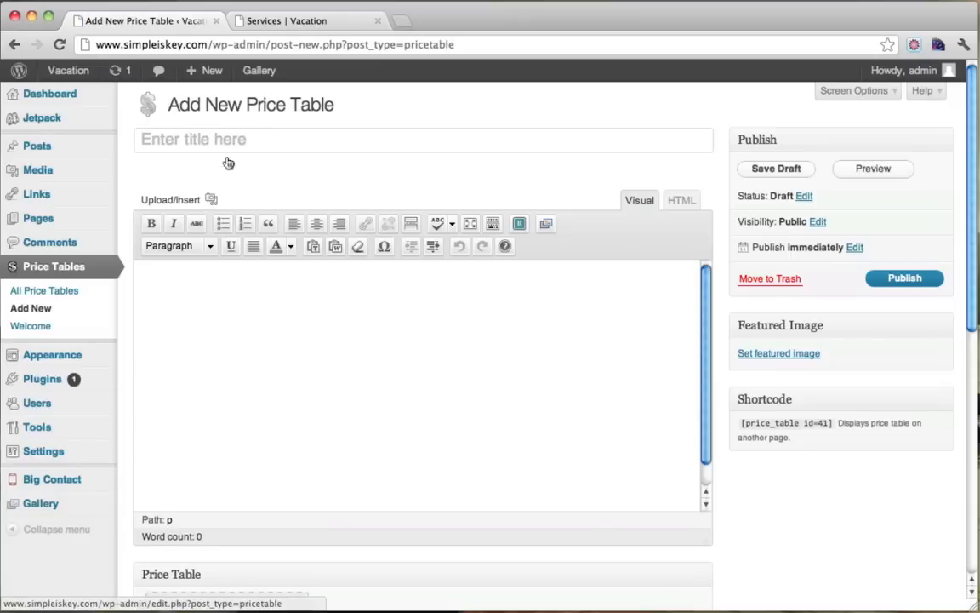
Title the table 'Business Packages' and add a Bronze Package column priced 50 with detail and button text
type("Business Pavckages")
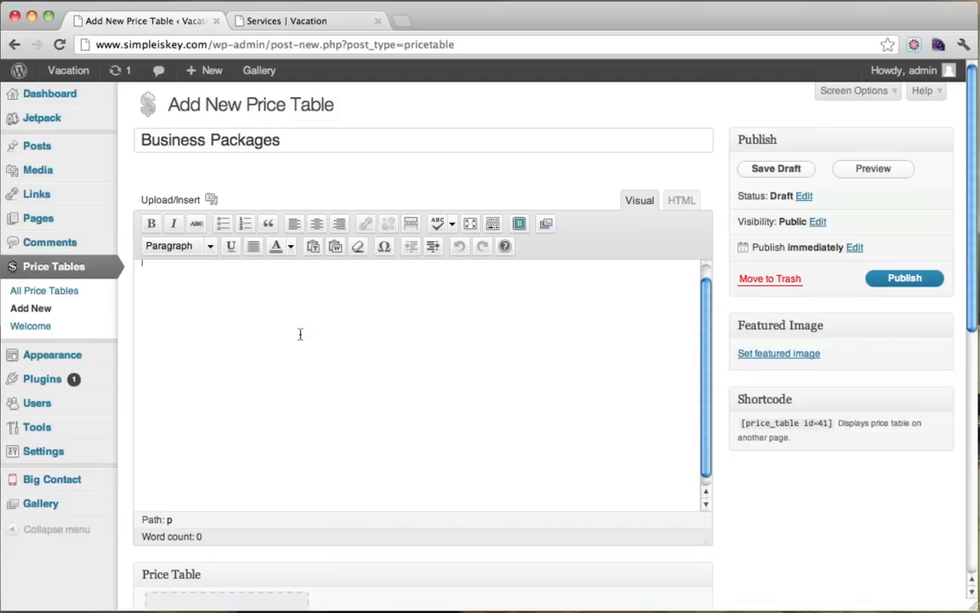
scroll(299, 334, "down", 2)
scroll(299, 334, "down", 1)
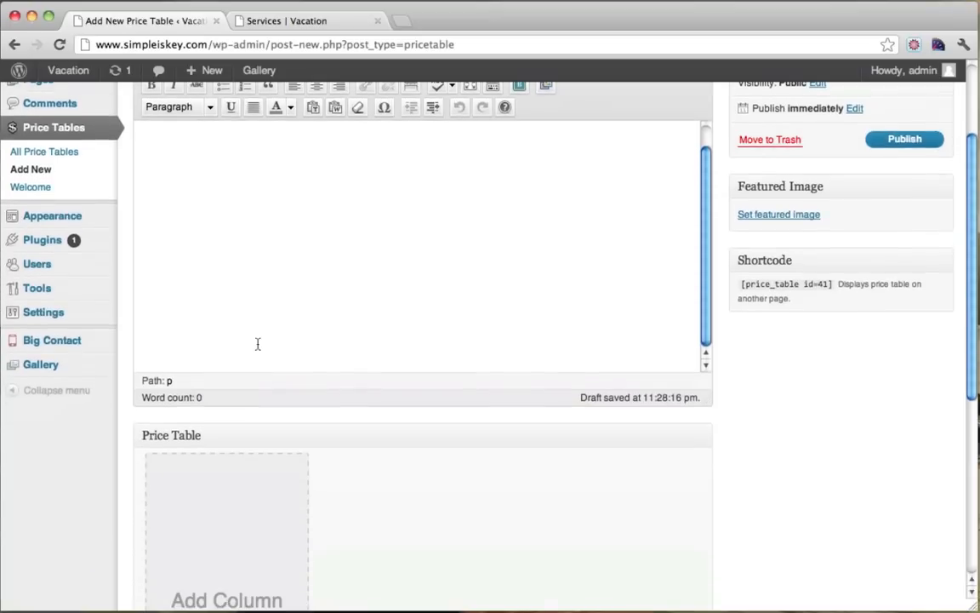
scroll(257, 344, "down", 5)
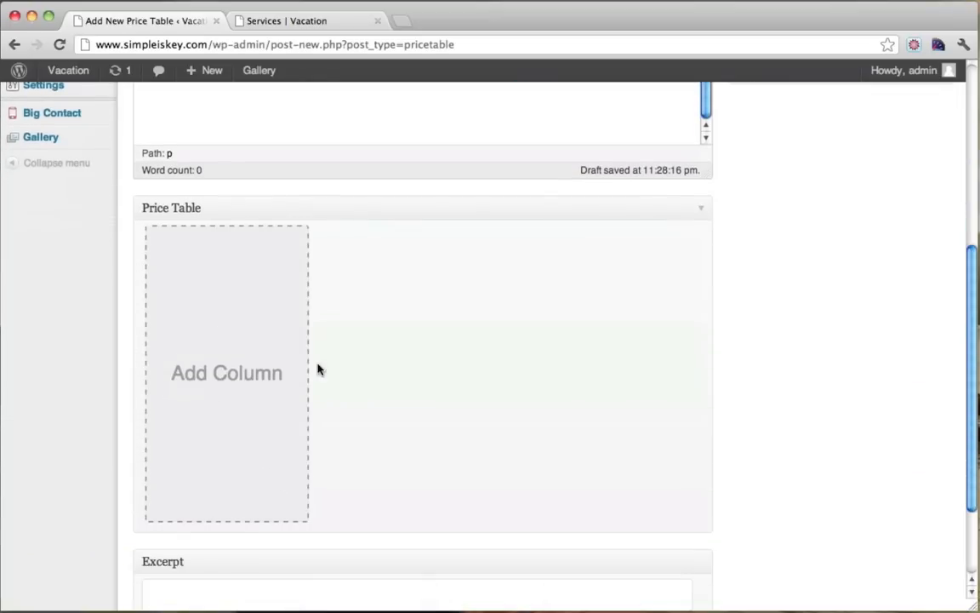
scroll(314, 411, "down", 2)
left_click(222, 318)
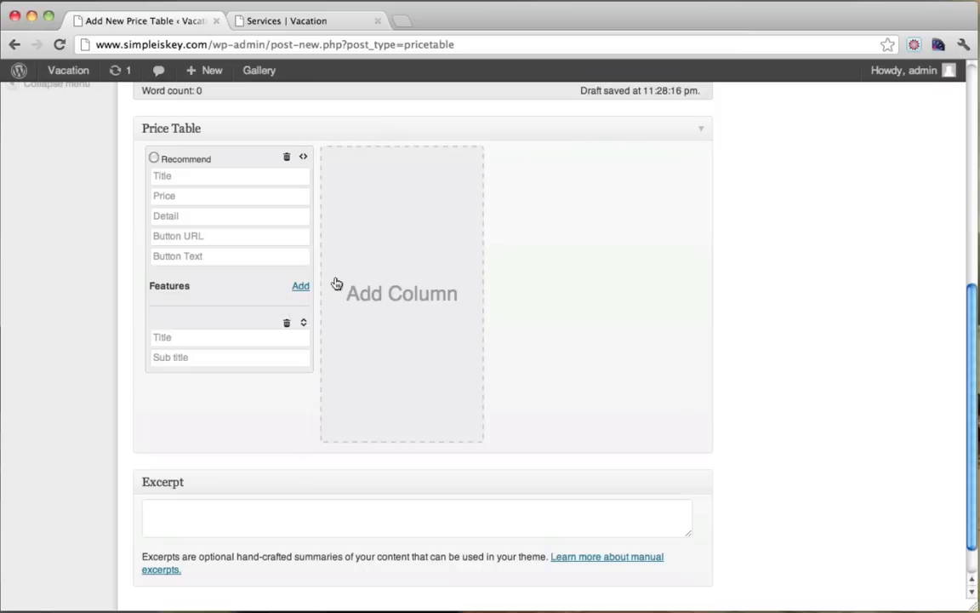
left_click(192, 180)
type("B")
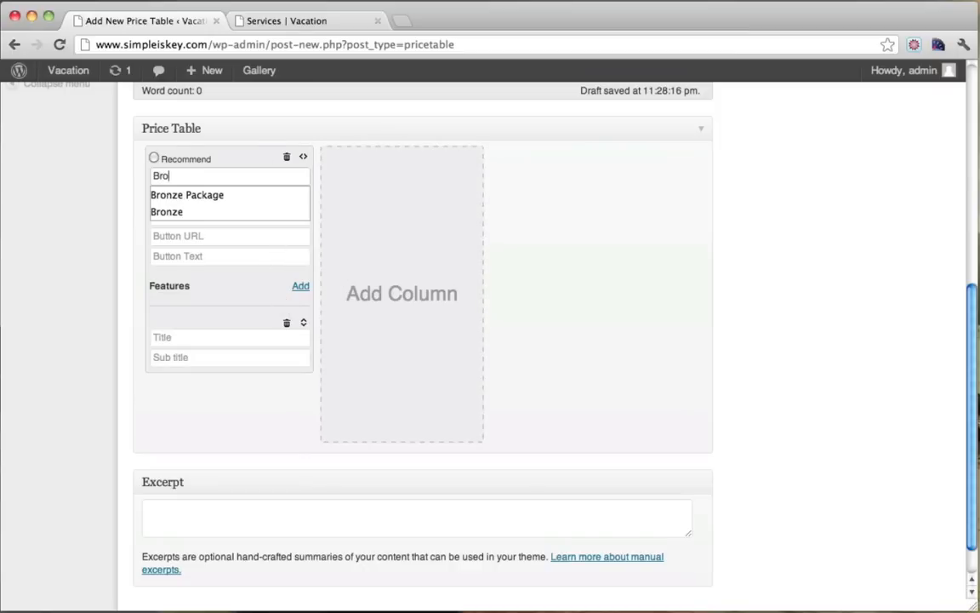
type("ro")
key("Down")
key("Return")
left_click(204, 196)
type("50")
key("Tab")
left_click(178, 218)
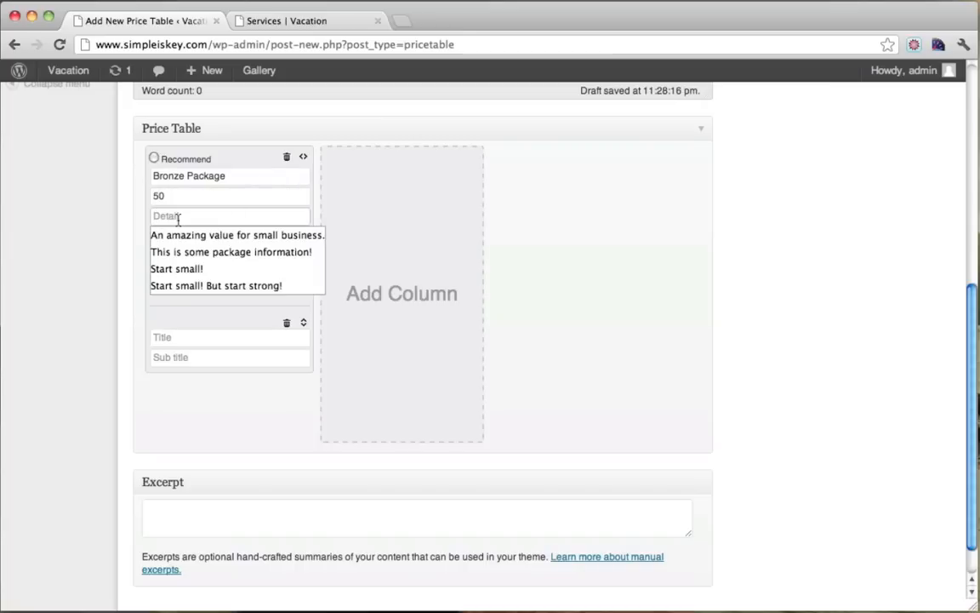
type("This i")
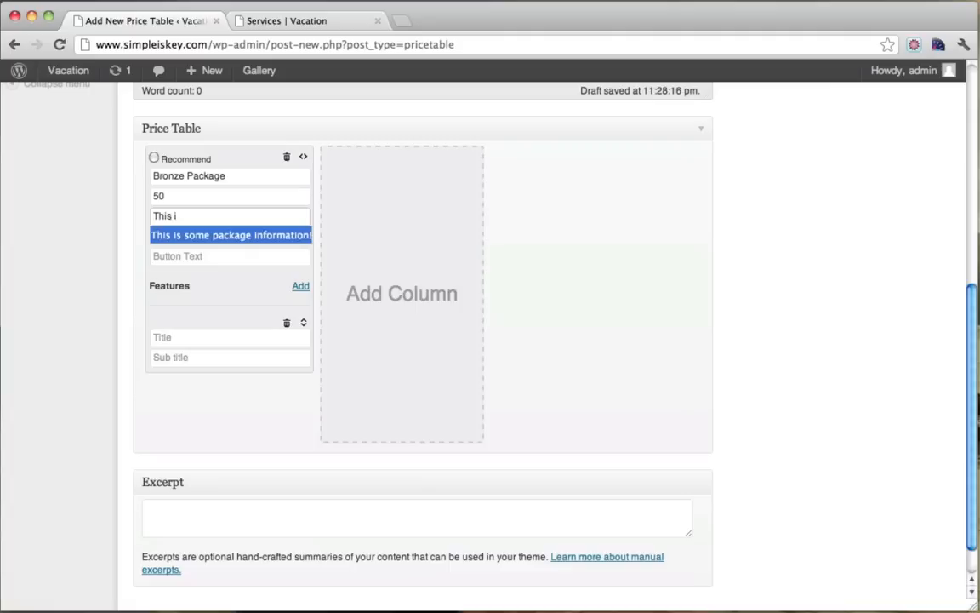
left_click(174, 235)
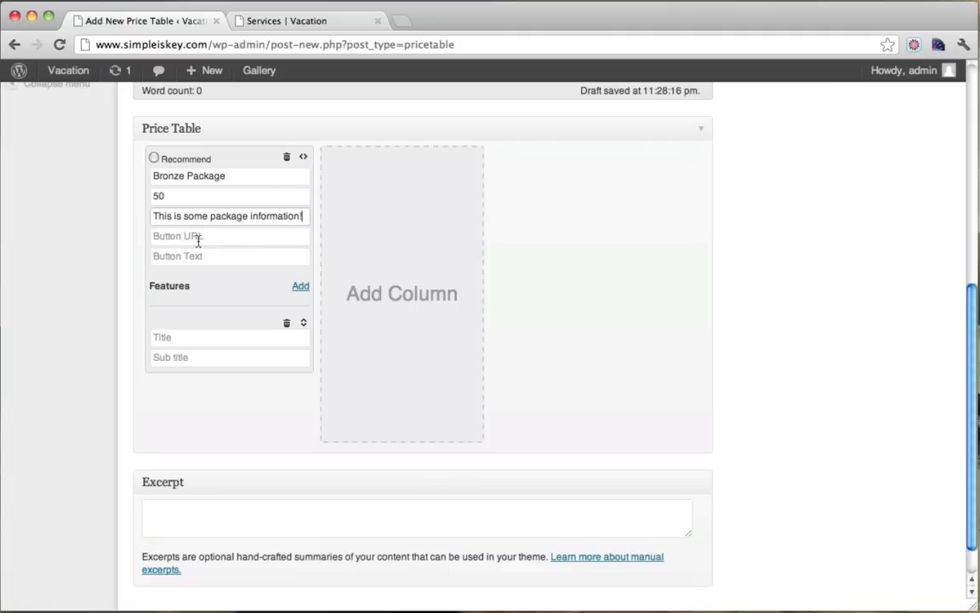
left_click(198, 238)
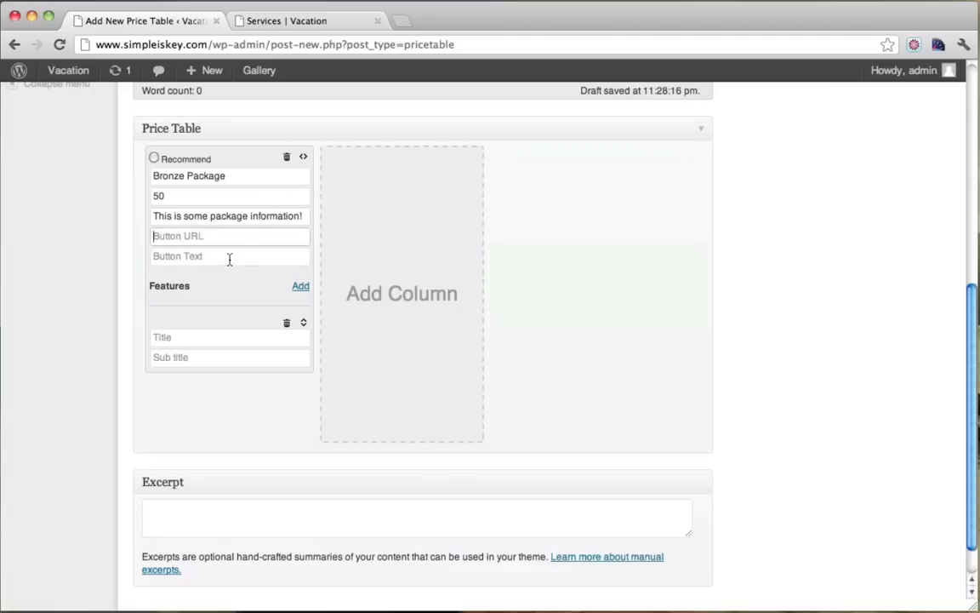
left_click(218, 260)
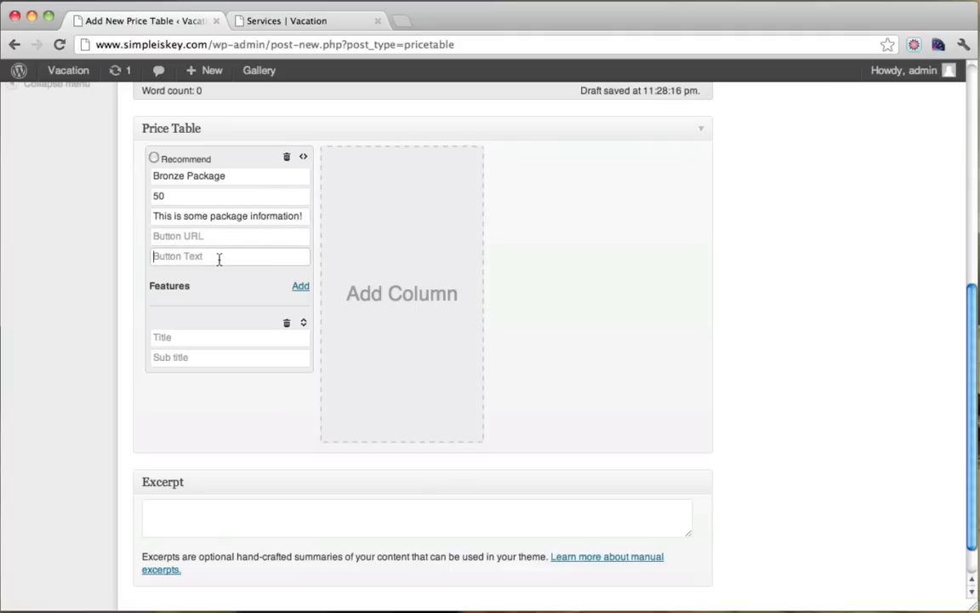
type("Bronze")
Add a Silver Package column priced 200 with the package detail and 'Silver' button text
left_click(389, 285)
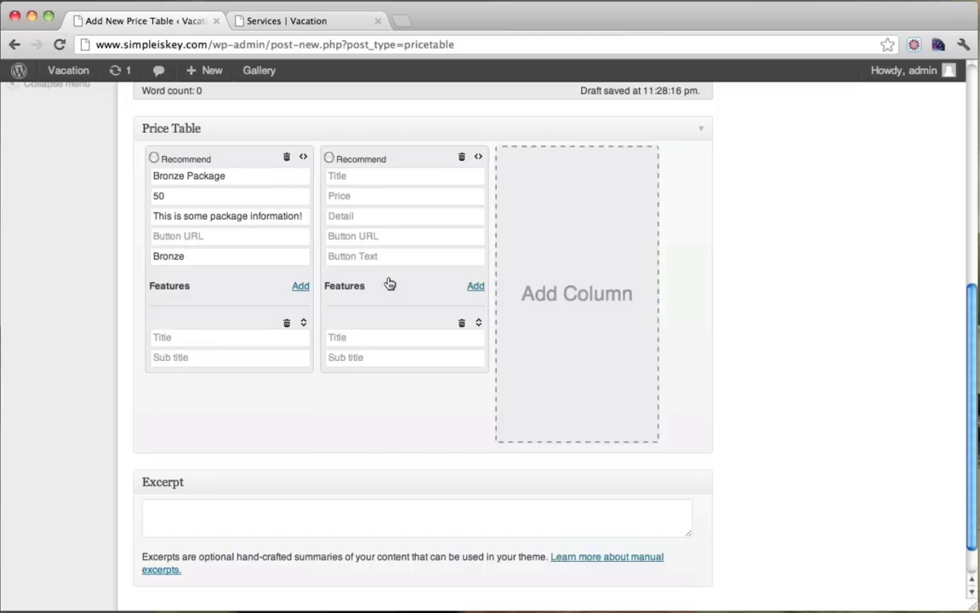
left_click(353, 178)
type("Sil")
key("Down")
key("Return")
left_click(379, 202)
type("100")
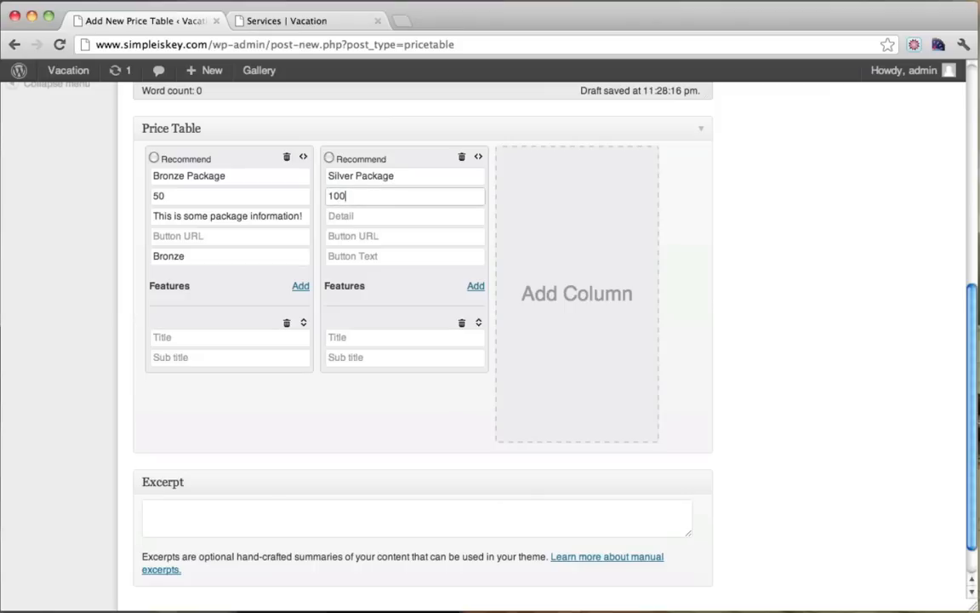
type("200")
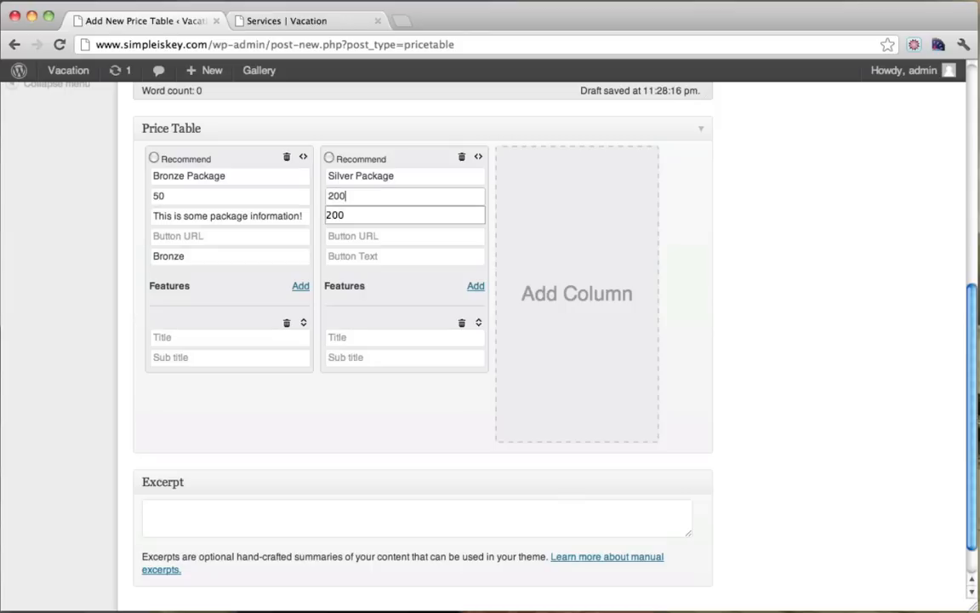
key("Tab")
type("T")
key("Down")
key("Return")
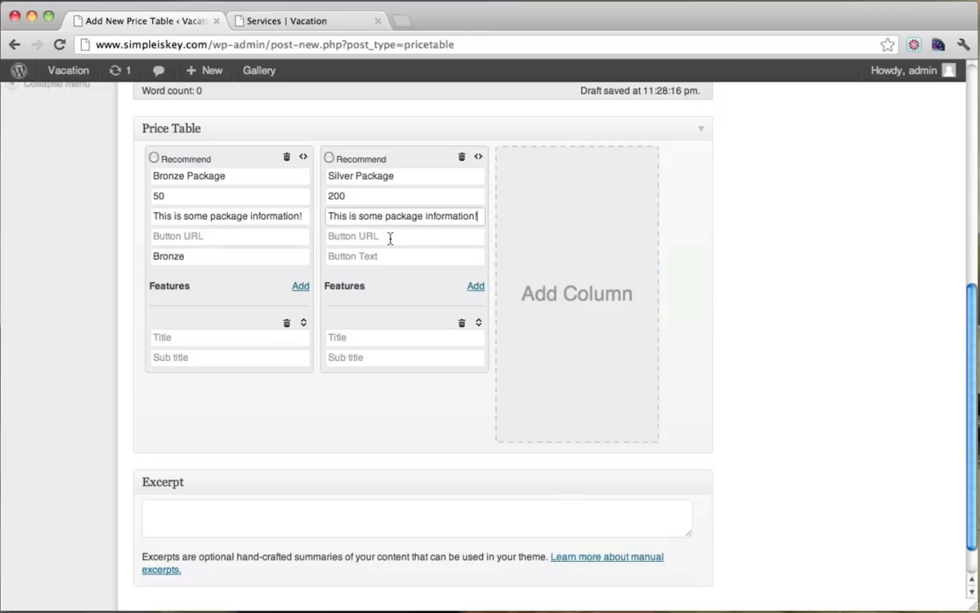
left_click(366, 257)
type("Silver")
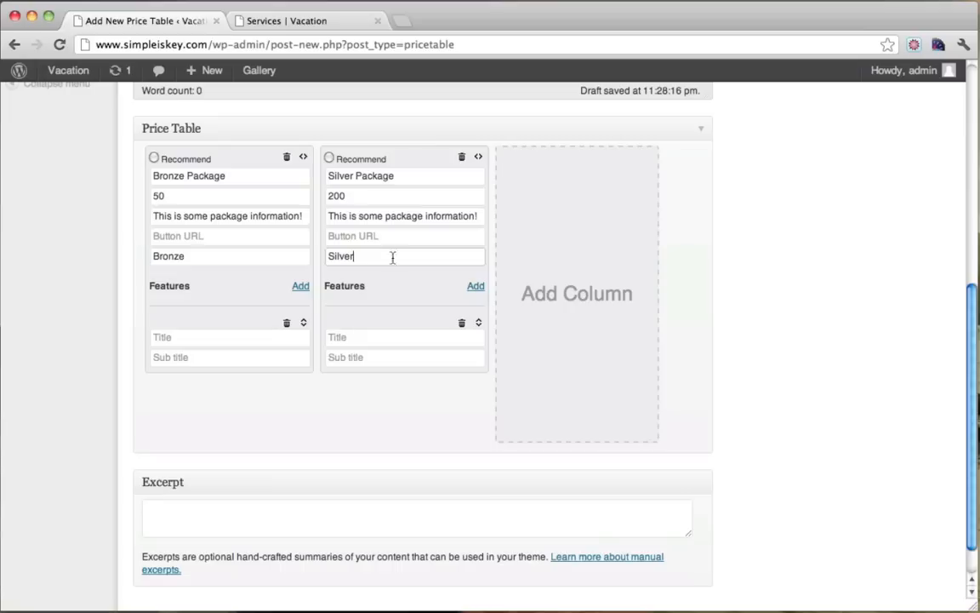
Add a Gold Package column priced 500 with the package detail and 'Gold' button text
left_click(585, 293)
left_click(534, 177)
type("G")
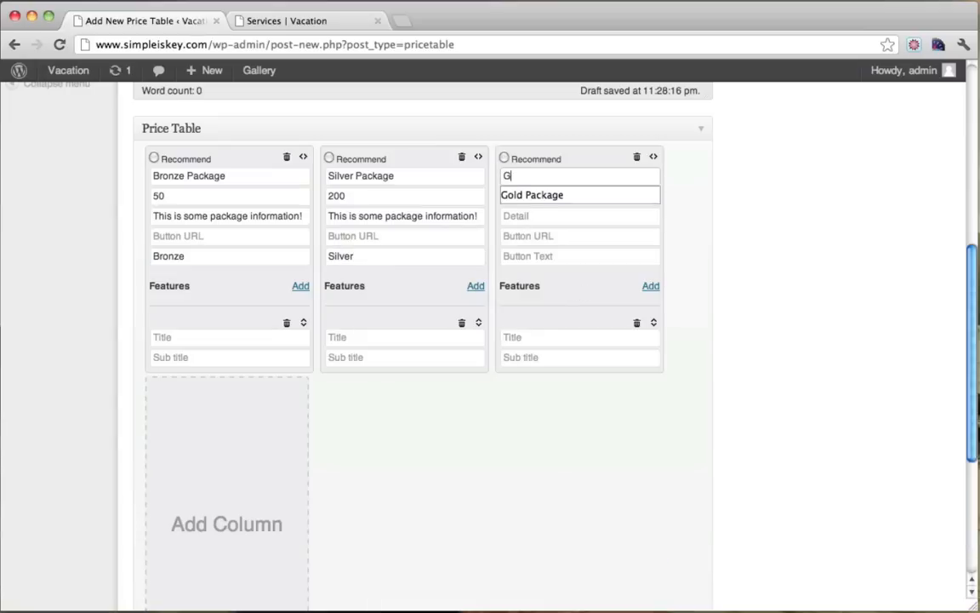
type("o")
key("Down")
key("Return")
left_click(536, 196)
type("500")
key("Tab")
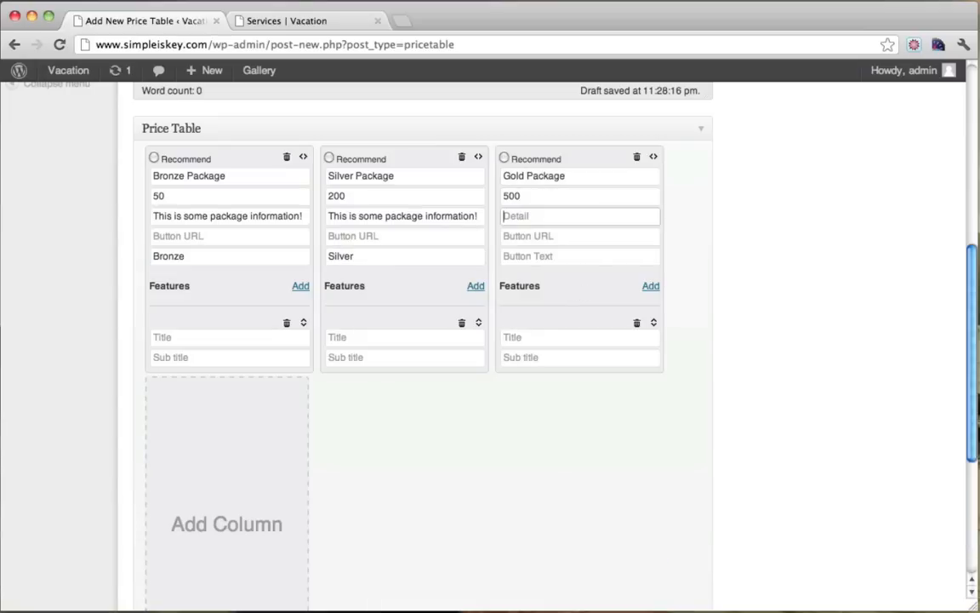
type("T")
key("Down")
key("Return")
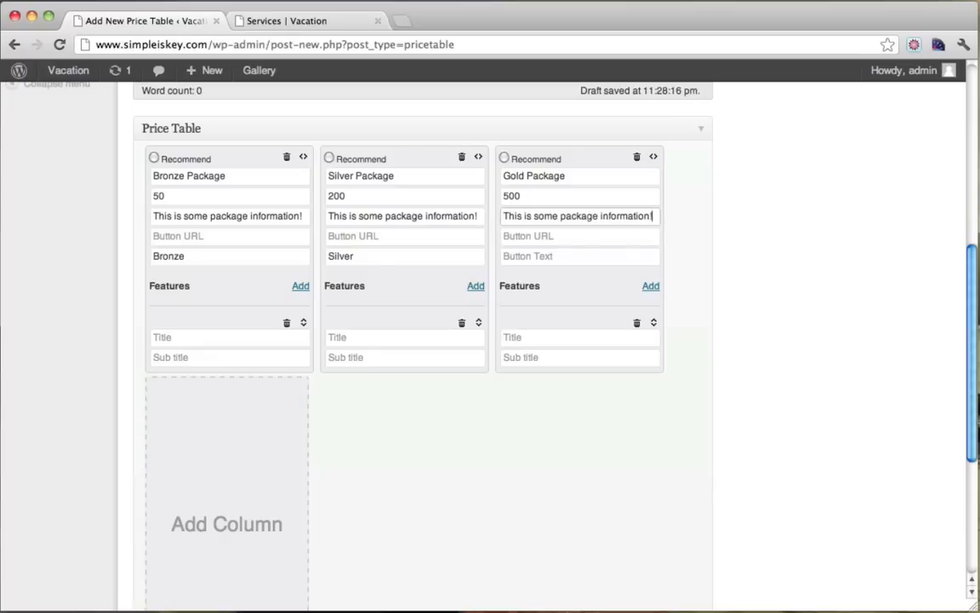
left_click(531, 250)
type("Gold")
Add a Platinum Package column priced 1000 with the package detail and Platinum button text
left_click(176, 468)
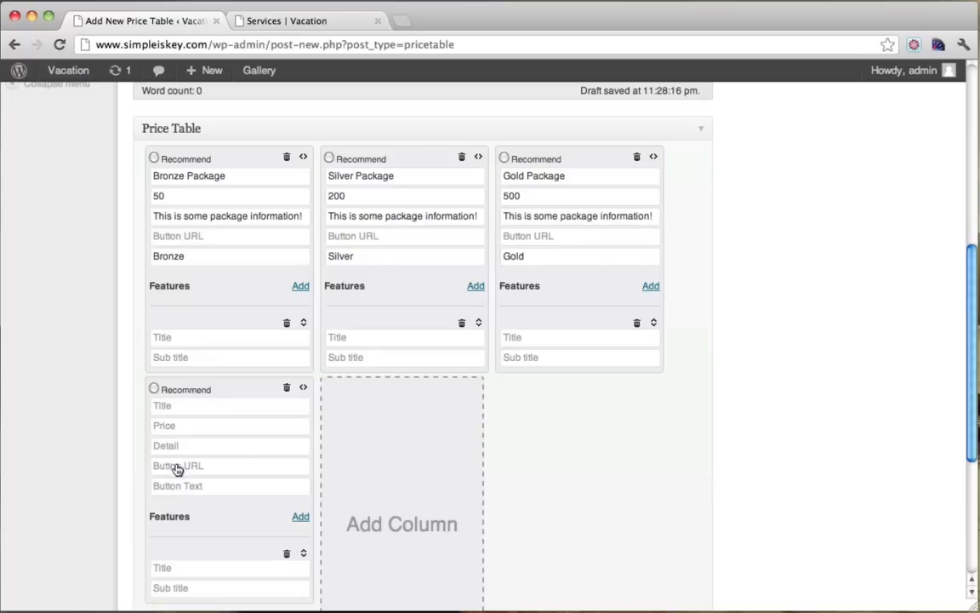
left_click(203, 408)
type("Pl")
left_click(175, 425)
left_click(177, 426)
type("1000")
key("Tab")
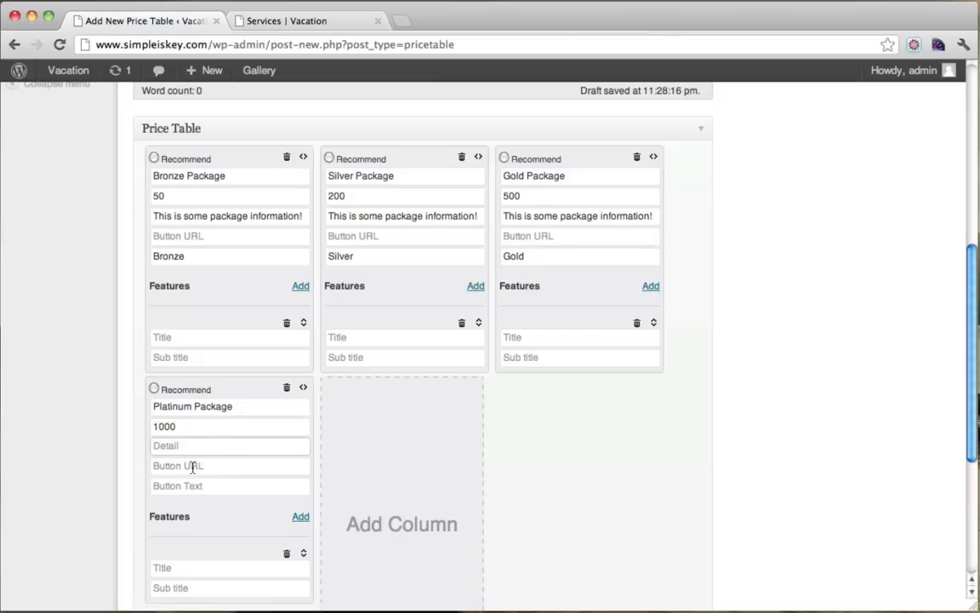
type("T")
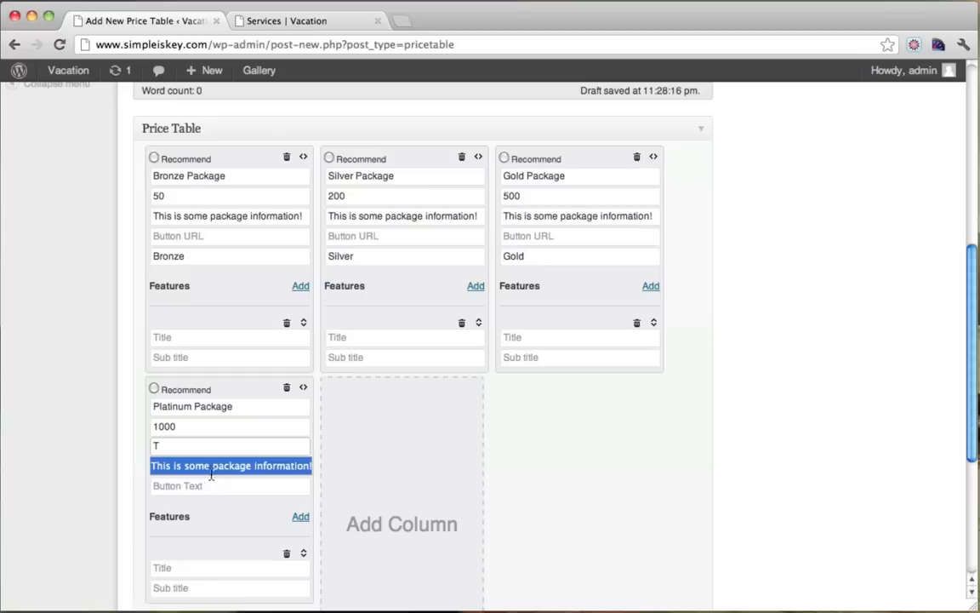
left_click(219, 466)
left_click(177, 489)
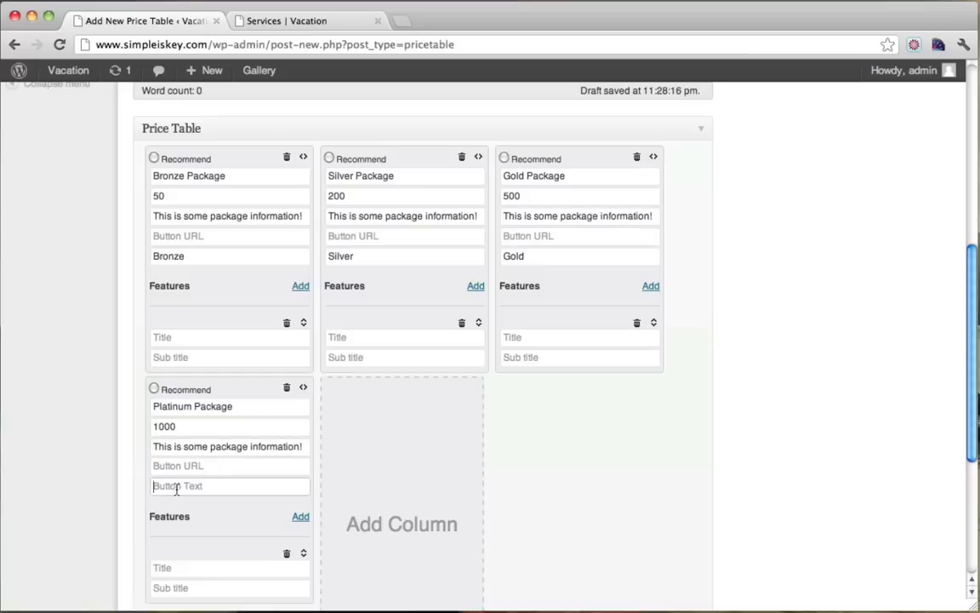
type("Platinum")
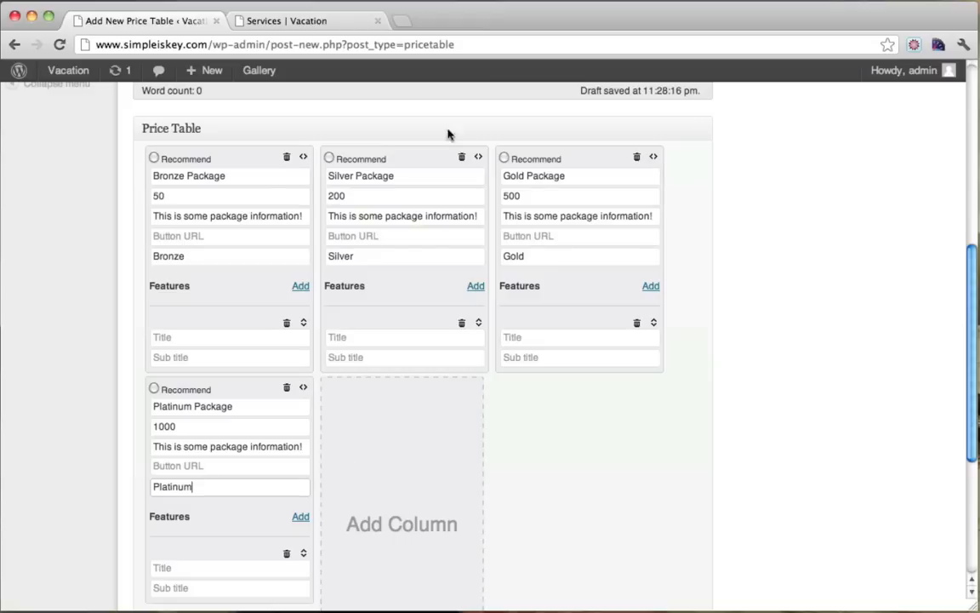
left_click(611, 407)
Copy the [price_table id=41] shortcode from the Shortcode box, then publish the Business Packages table
scroll(611, 408, "down", 6)
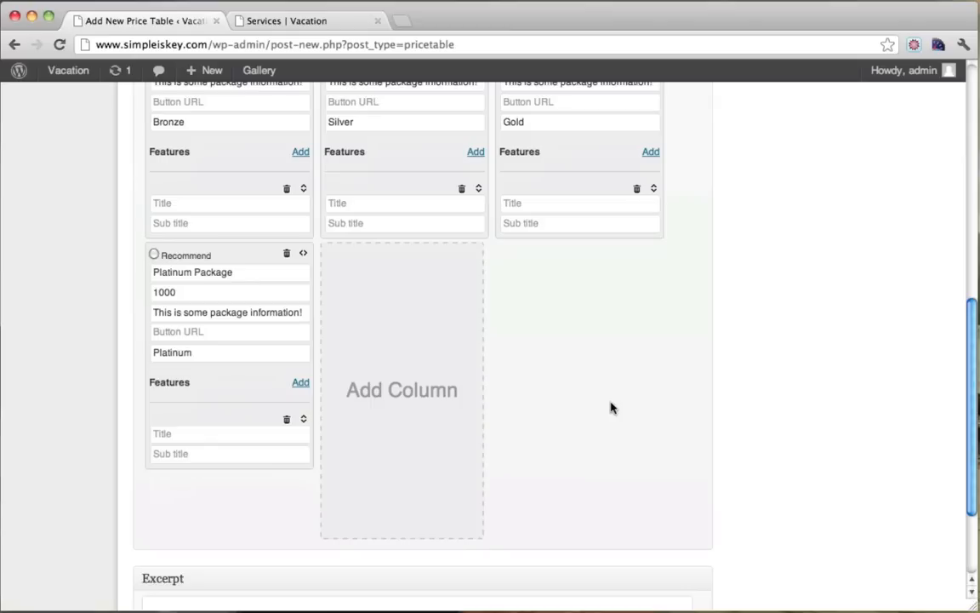
scroll(611, 408, "up", 9)
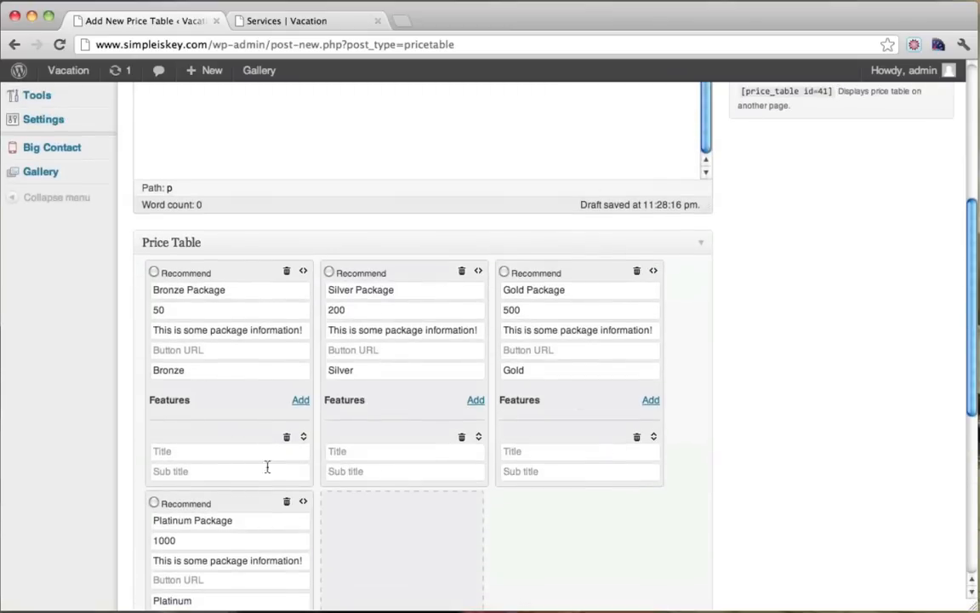
scroll(613, 285, "down", 4)
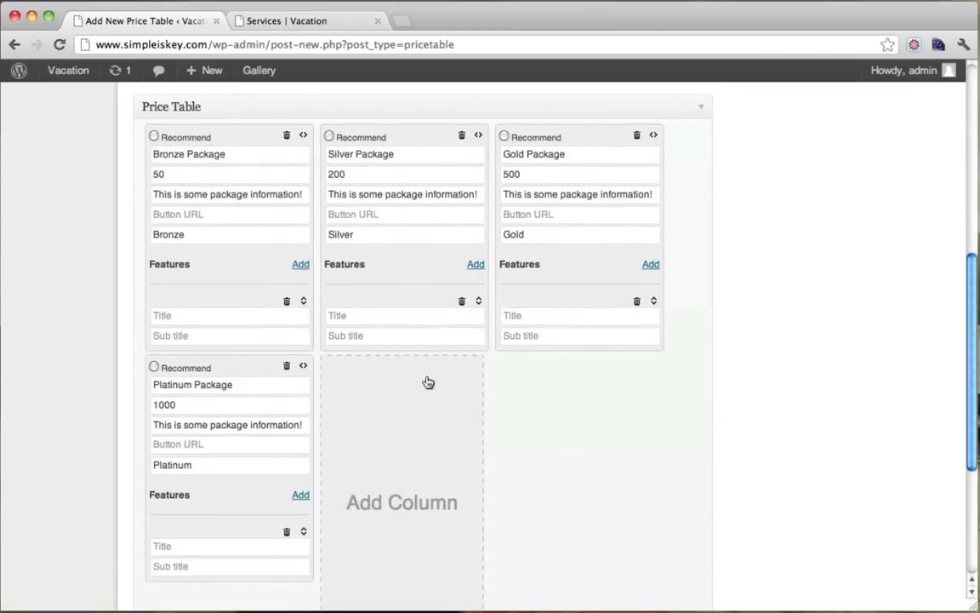
scroll(565, 372, "down", 2)
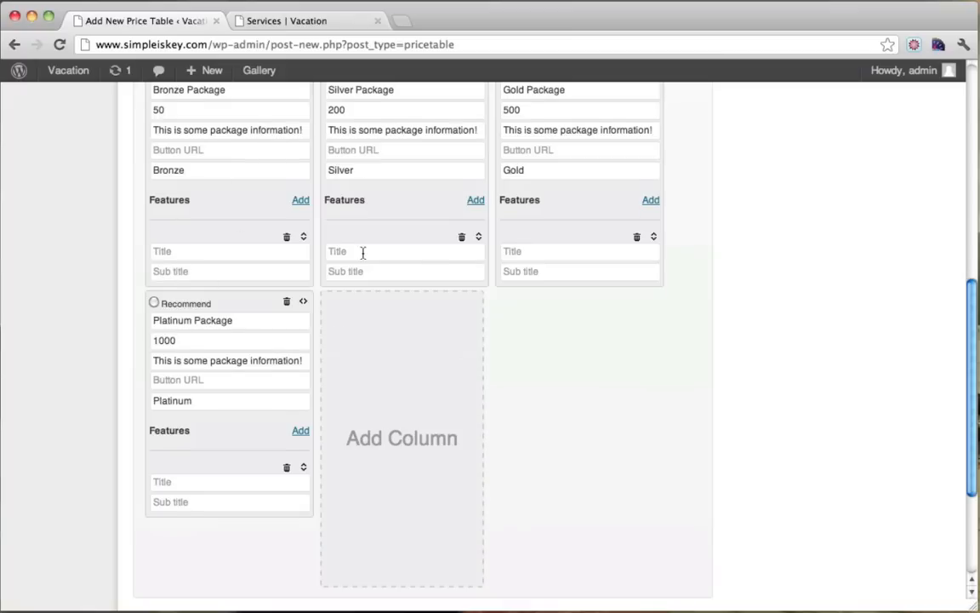
scroll(363, 253, "up", 2)
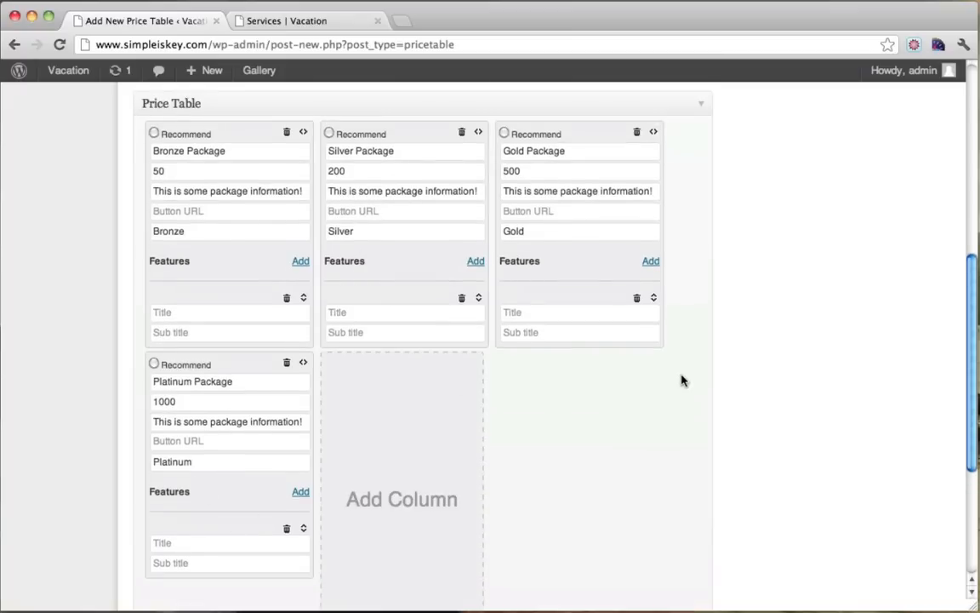
scroll(682, 380, "down", 6)
scroll(682, 380, "up", 15)
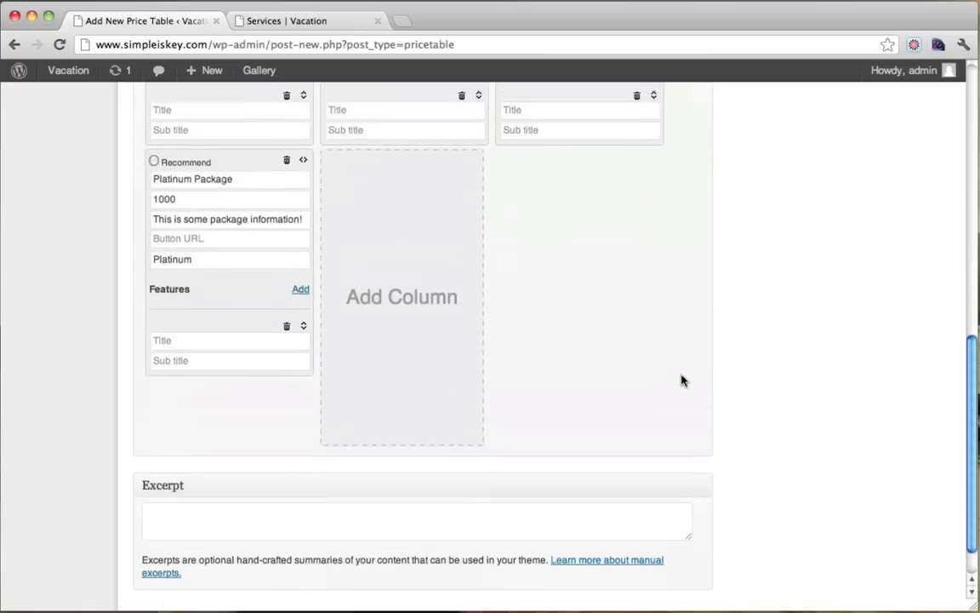
scroll(682, 380, "up", 1)
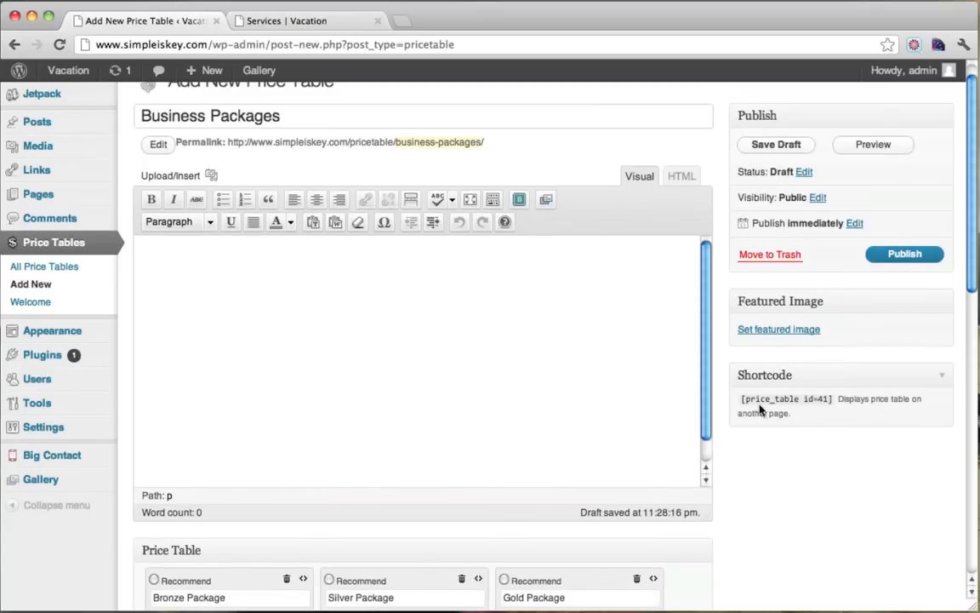
left_click_drag(742, 400, 832, 400)
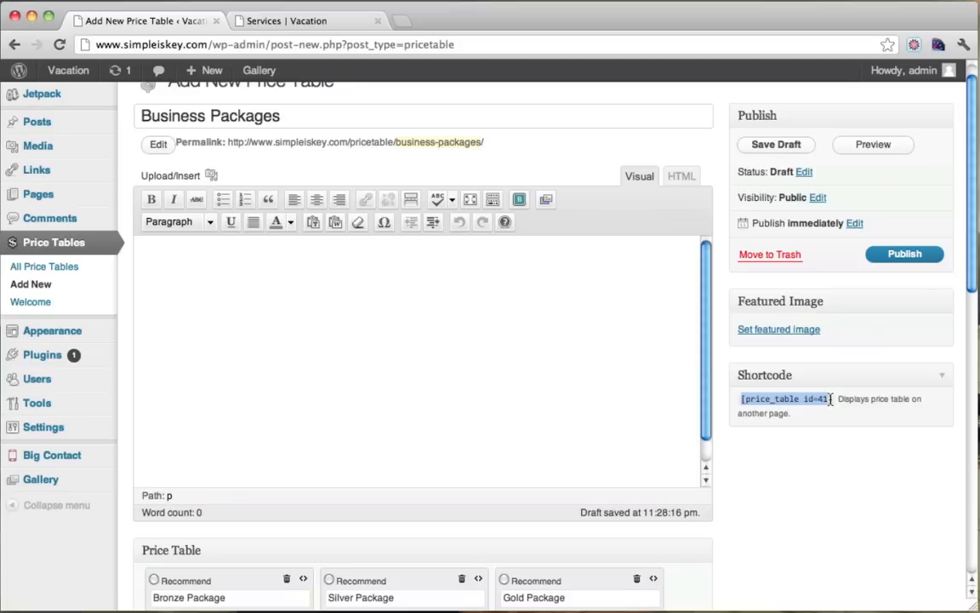
right_click(814, 400)
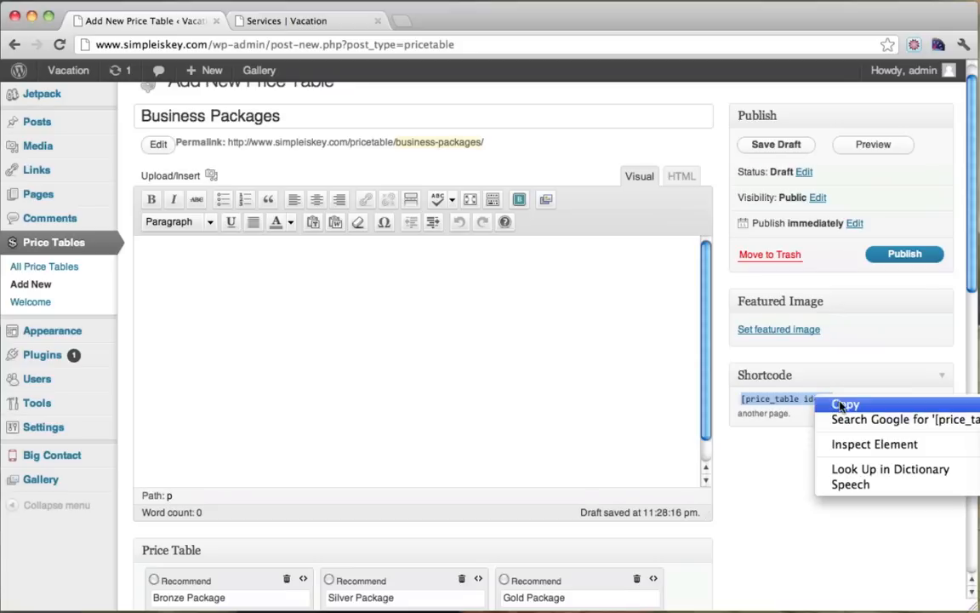
left_click(845, 405)
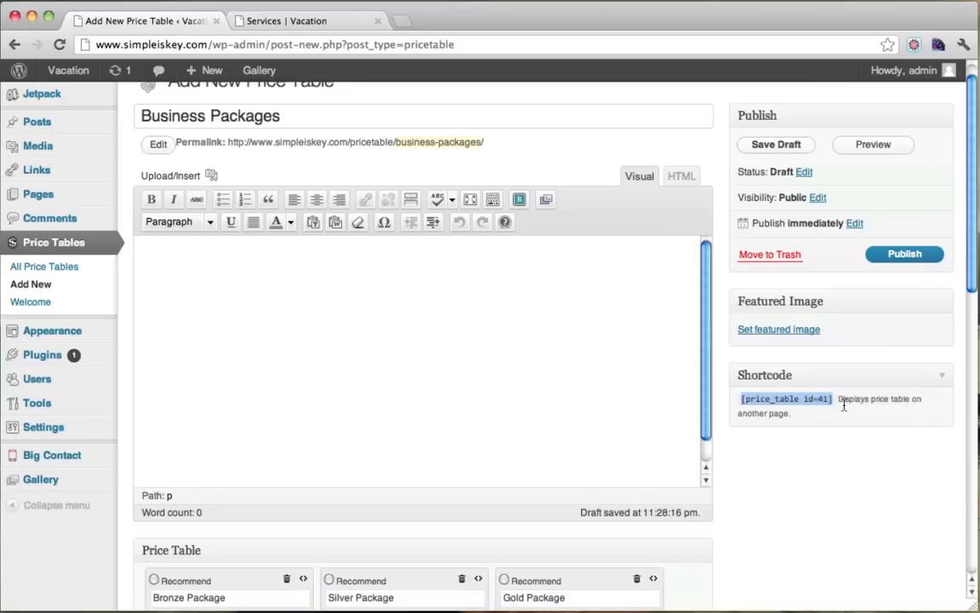
left_click(890, 260)
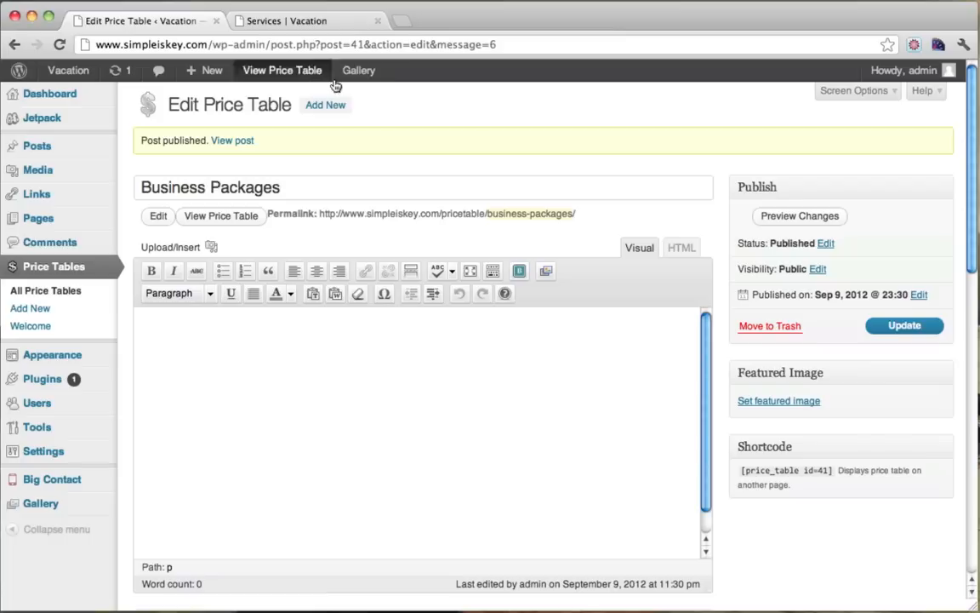
Edit the Services page and paste [price_table id=41] over the word Services in its content
left_click(41, 217)
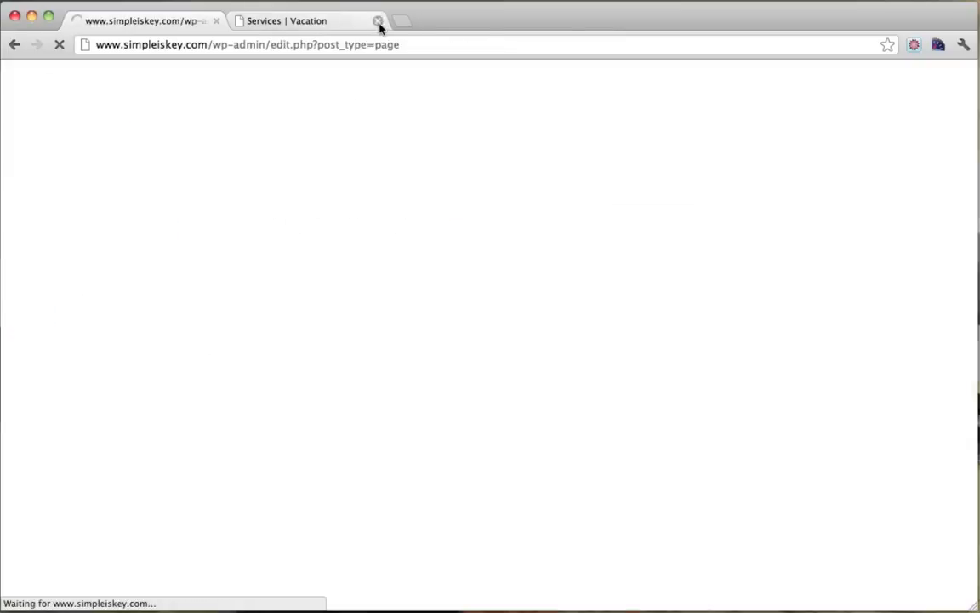
left_click(377, 22)
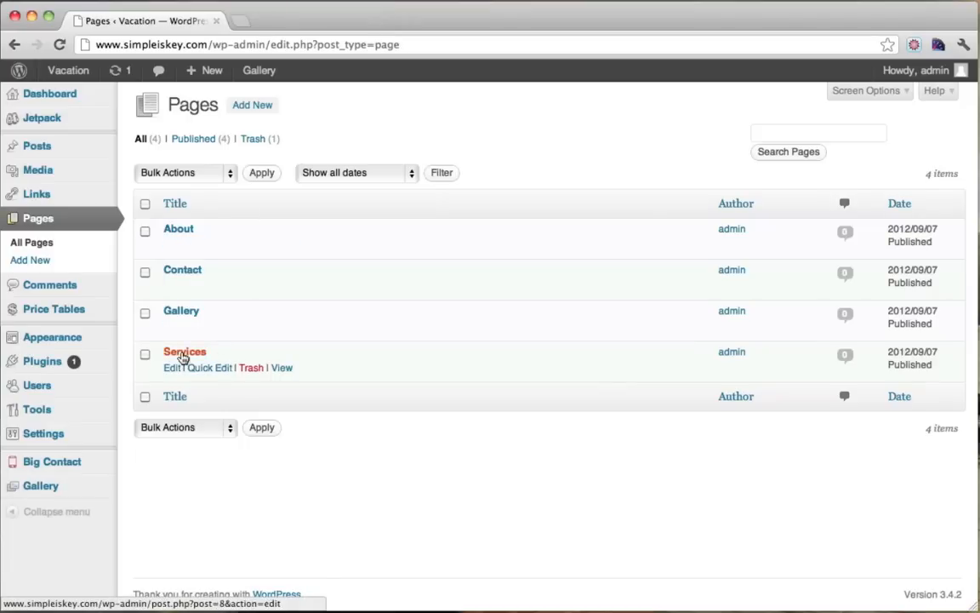
left_click(172, 369)
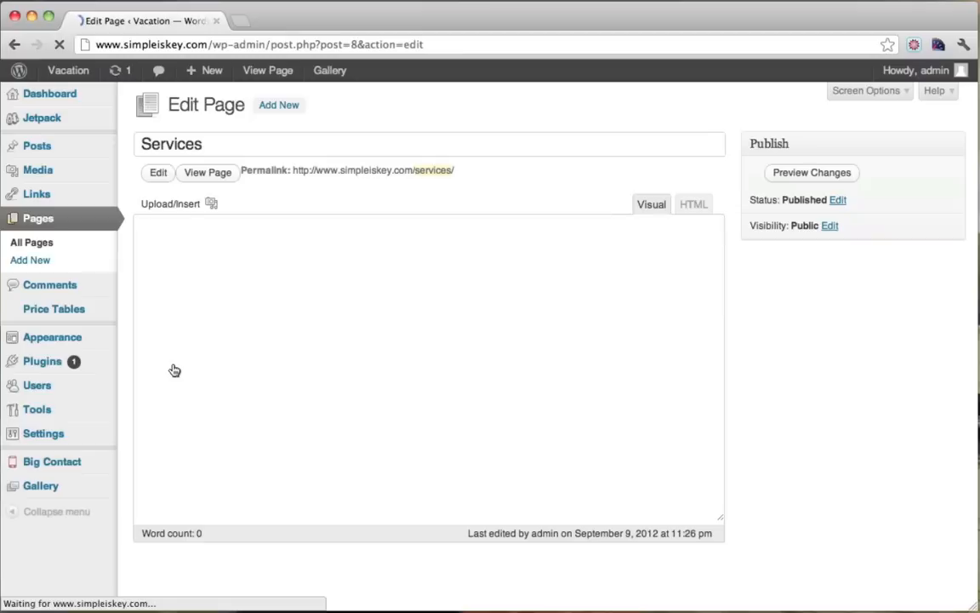
left_click_drag(222, 294, 101, 278)
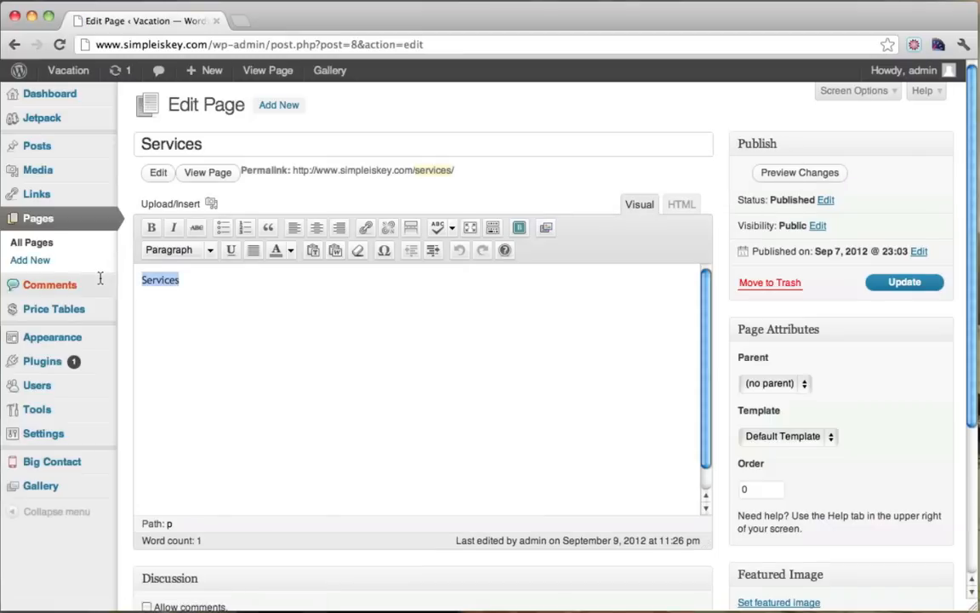
right_click(228, 289)
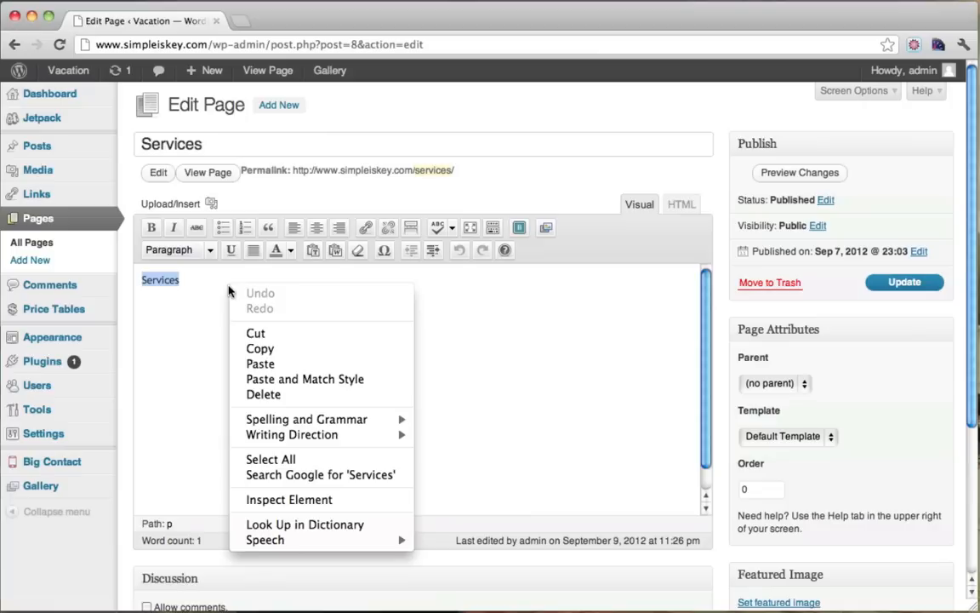
left_click(279, 363)
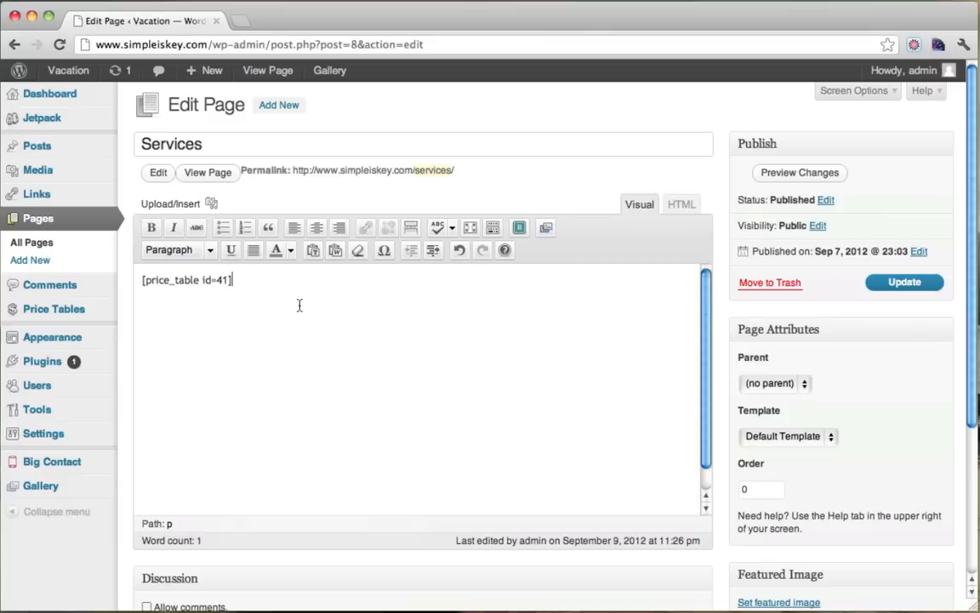
scroll(299, 305, "down", 3)
scroll(300, 306, "up", 3)
Update the Services page, check the live package table, then return to the editor tab
left_click(885, 284)
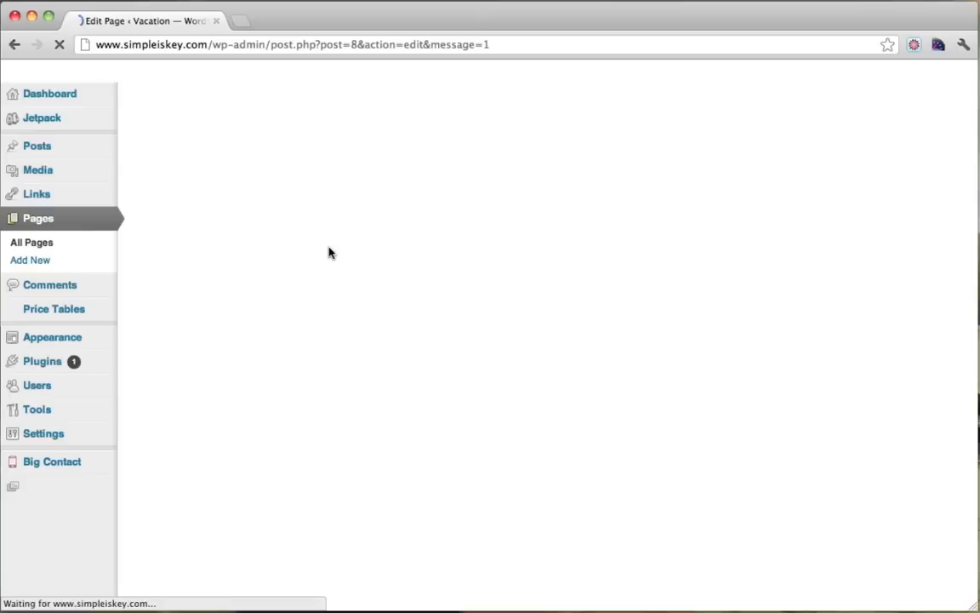
left_click(215, 217)
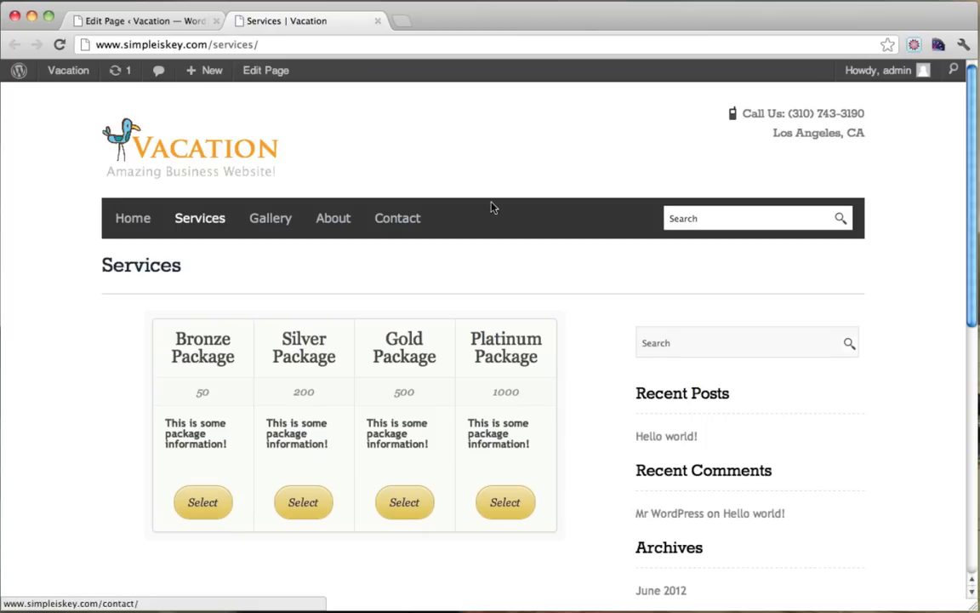
scroll(567, 251, "down", 2)
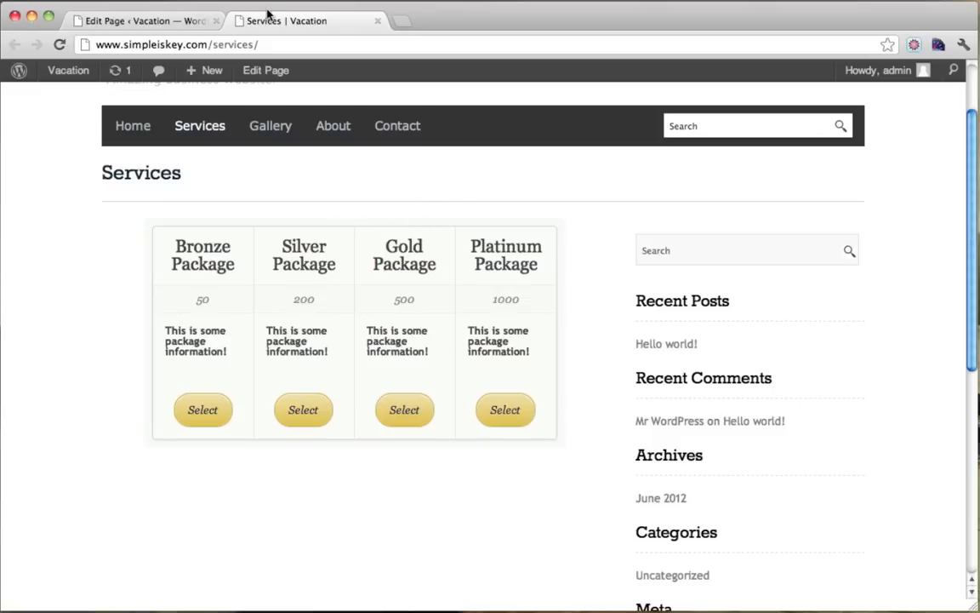
left_click(148, 26)
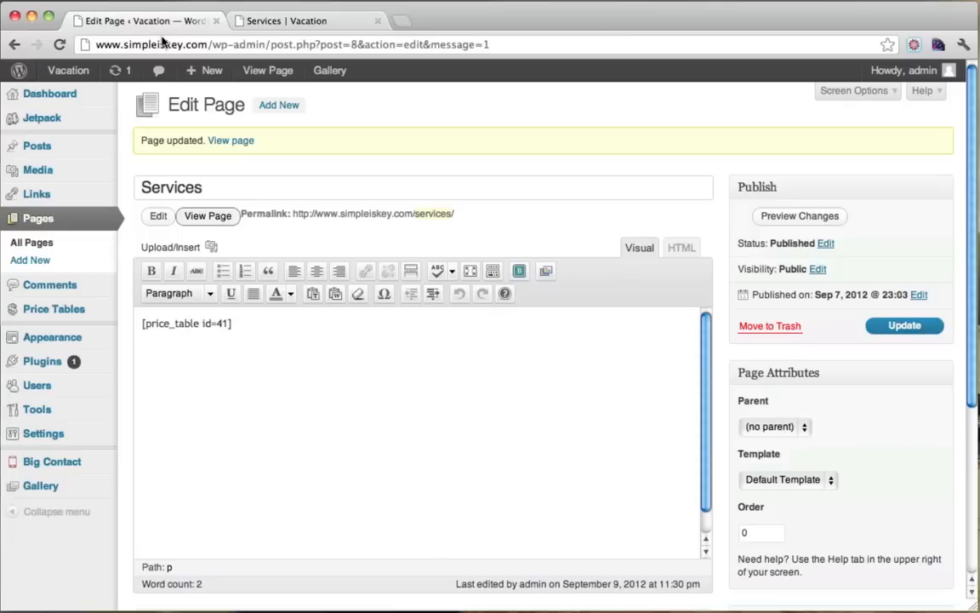
Tick Recommend on the Gold Package column of Business Packages and update the table
left_click(60, 313)
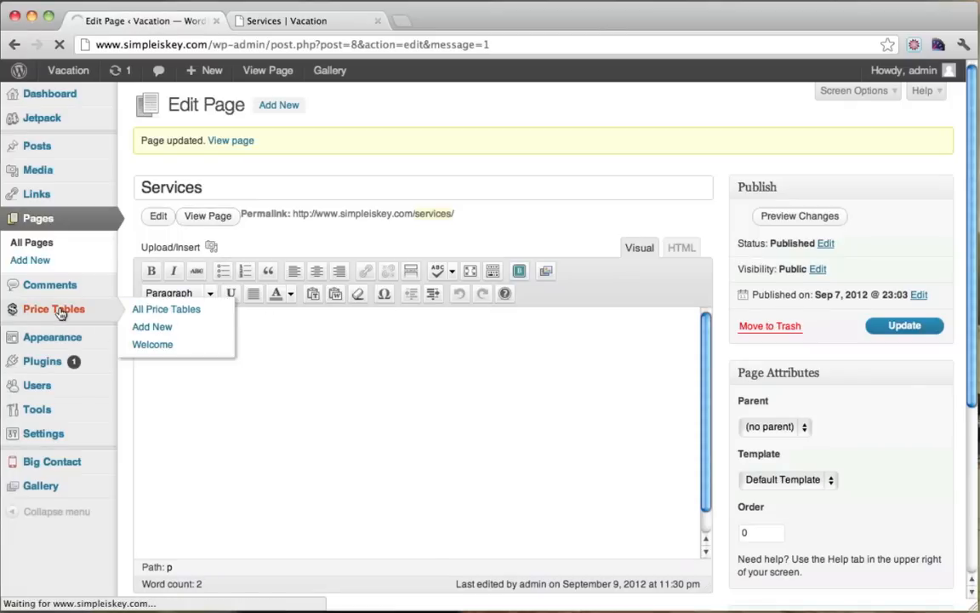
left_click(190, 233)
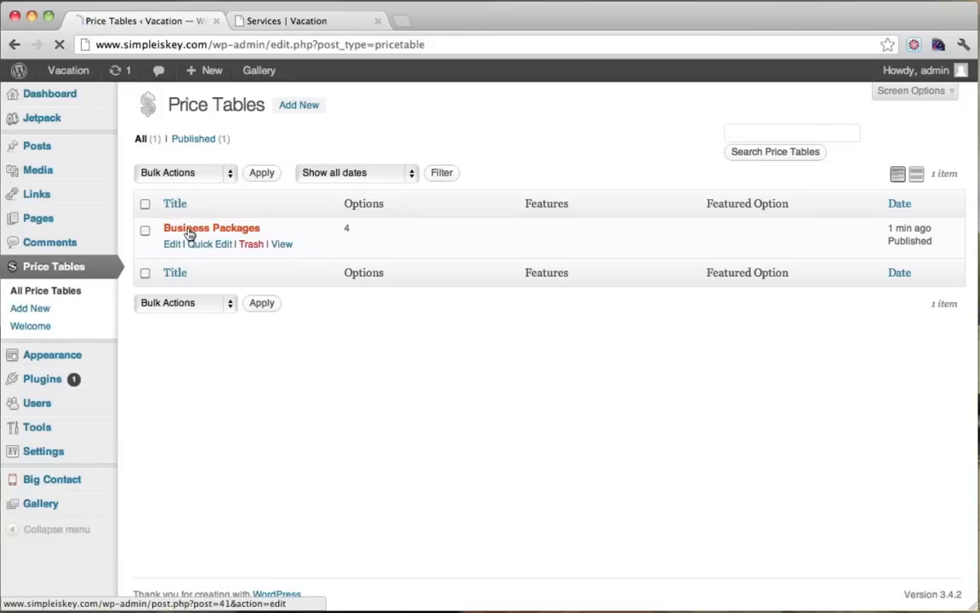
scroll(446, 358, "down", 5)
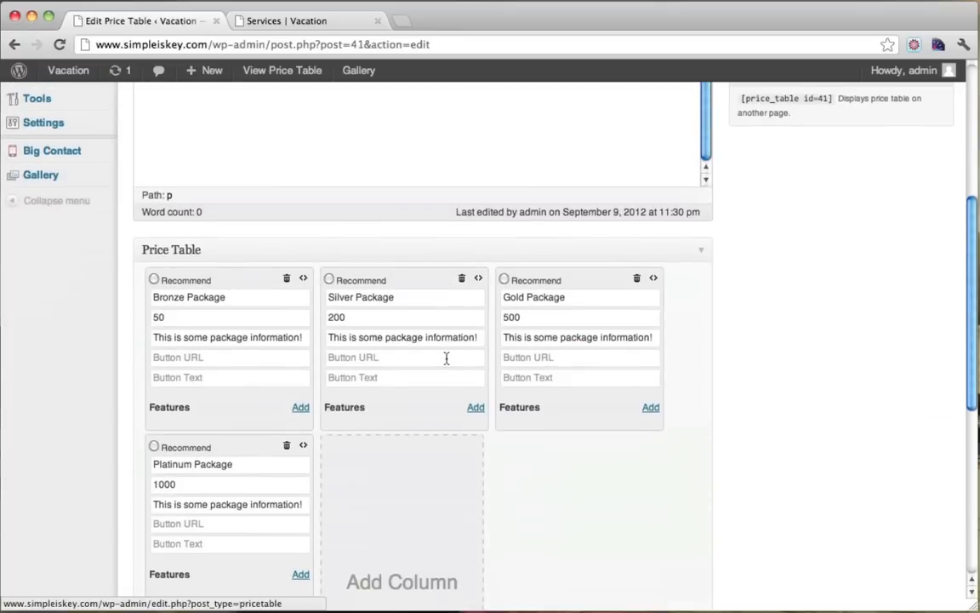
scroll(446, 358, "down", 1)
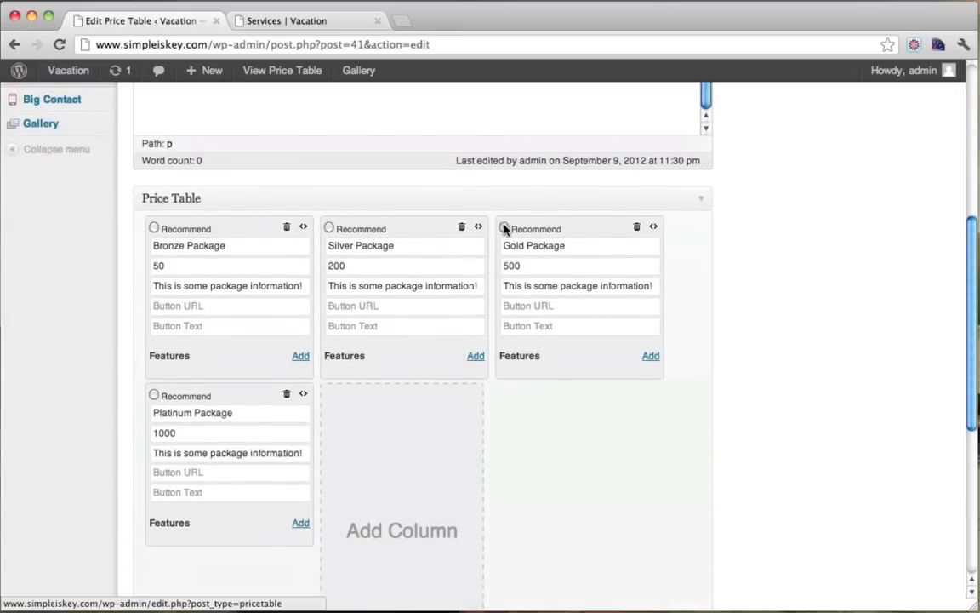
left_click(505, 228)
scroll(622, 333, "up", 5)
left_click(904, 179)
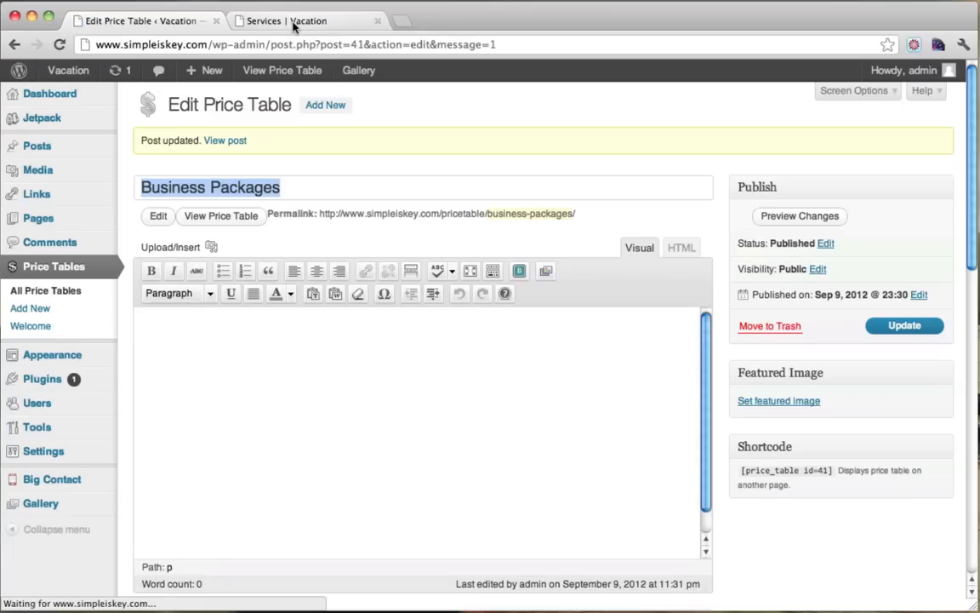
left_click(288, 21)
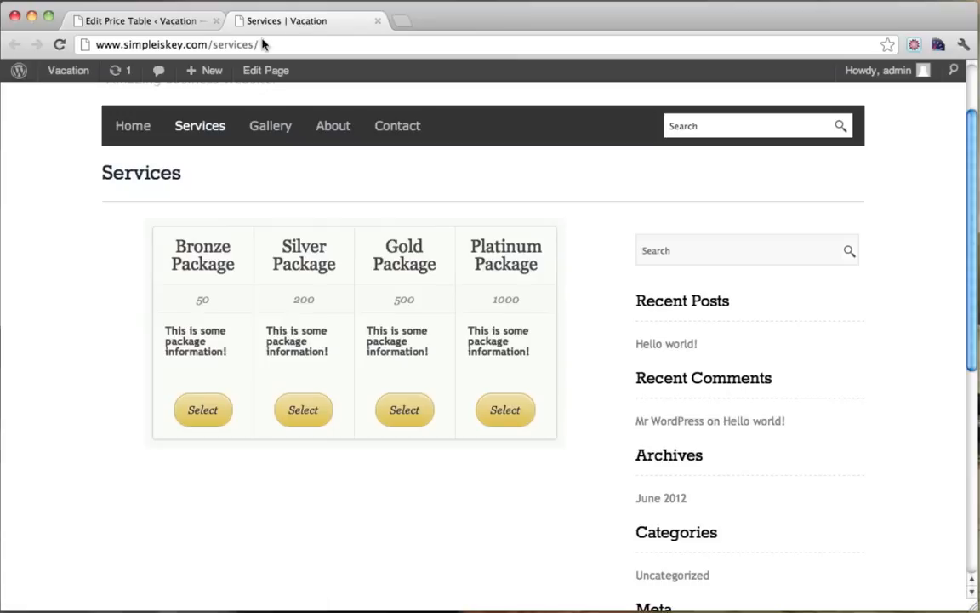
Reload the live Services page and scroll to see the Gold Package column highlighted
left_click(58, 46)
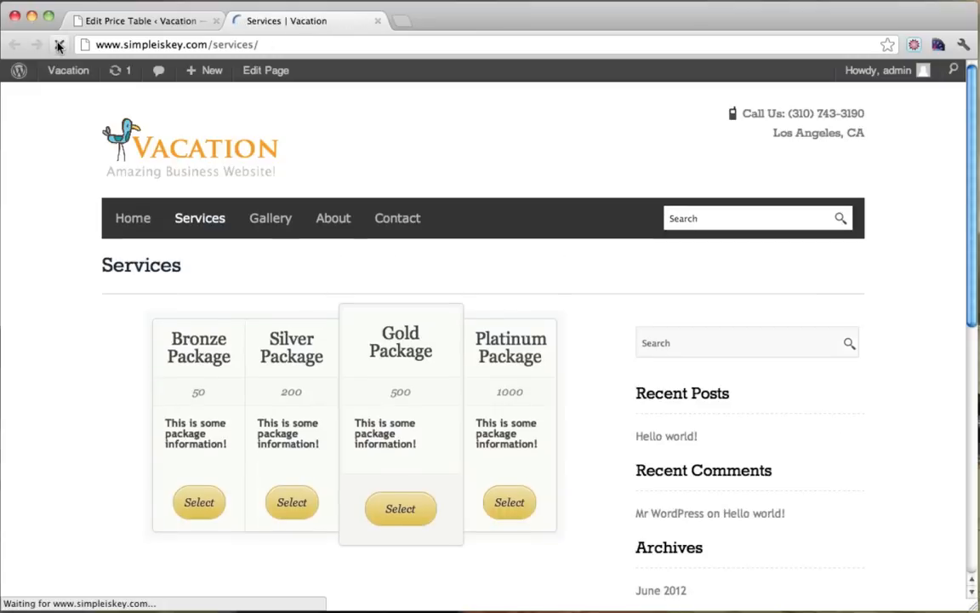
scroll(414, 253, "down", 1)
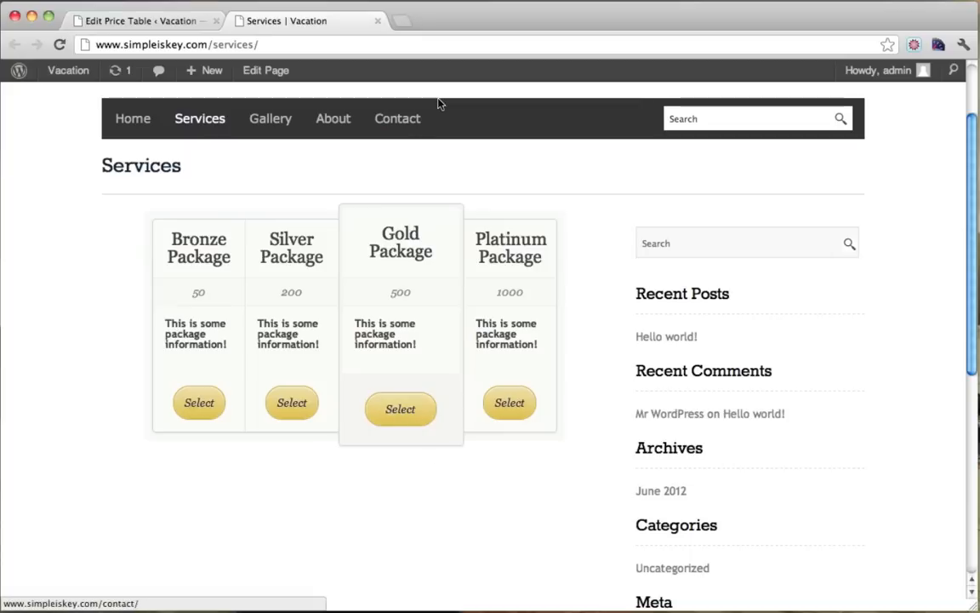
left_click(402, 22)
type("www.paypal.com")
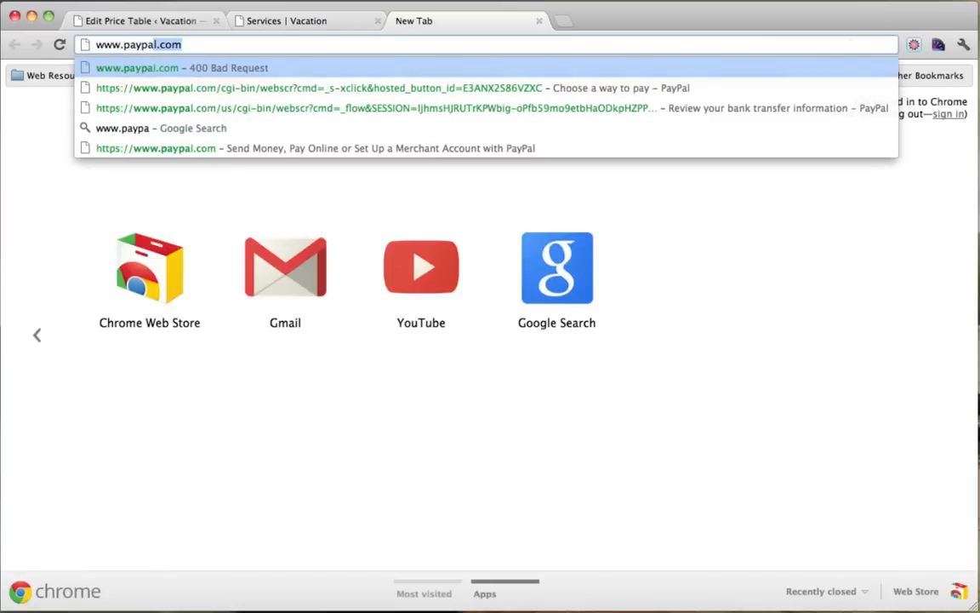
key("Return")
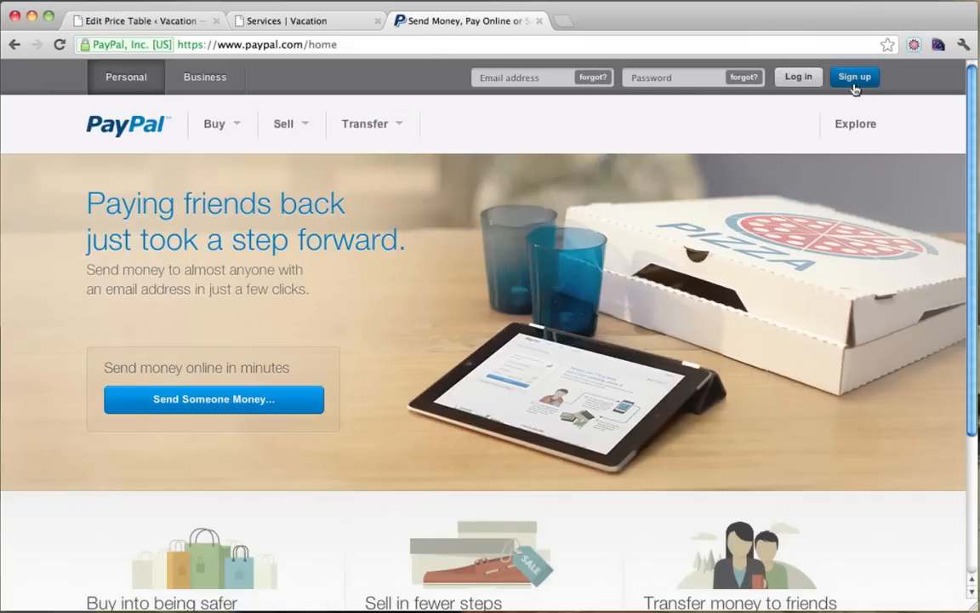
left_click(536, 81)
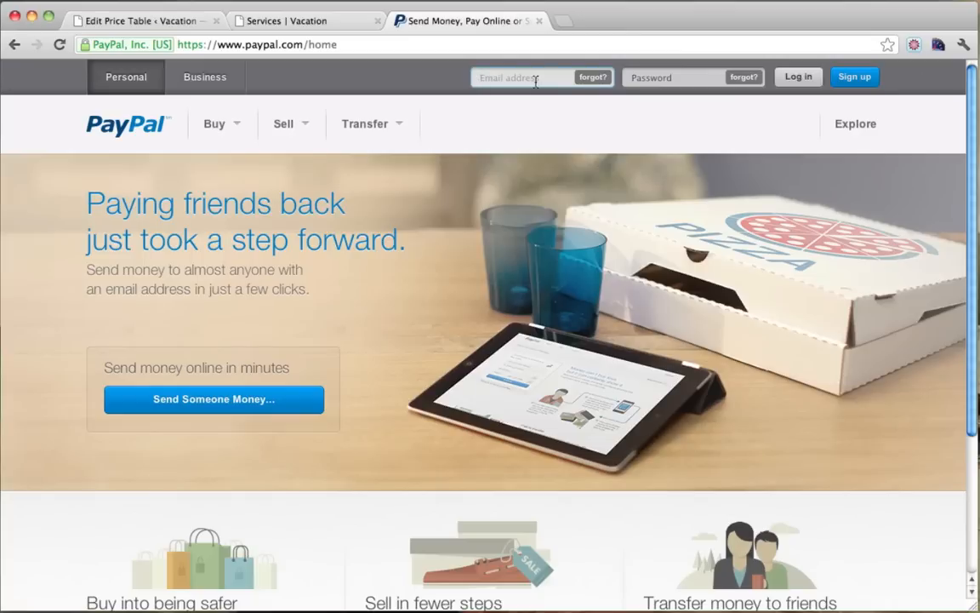
left_click(304, 24)
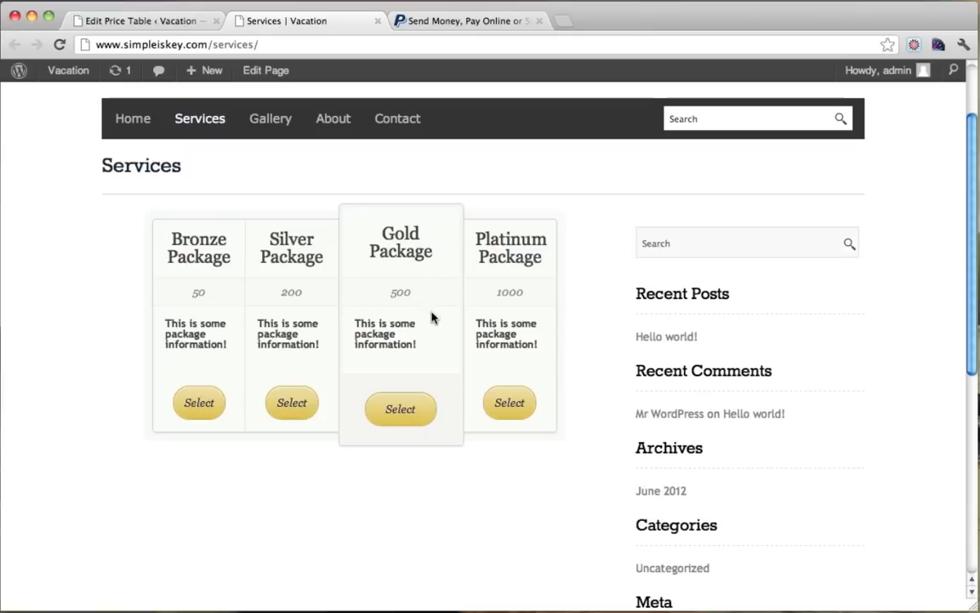
Log in to PayPal with the saved login email and the account password
left_click(448, 26)
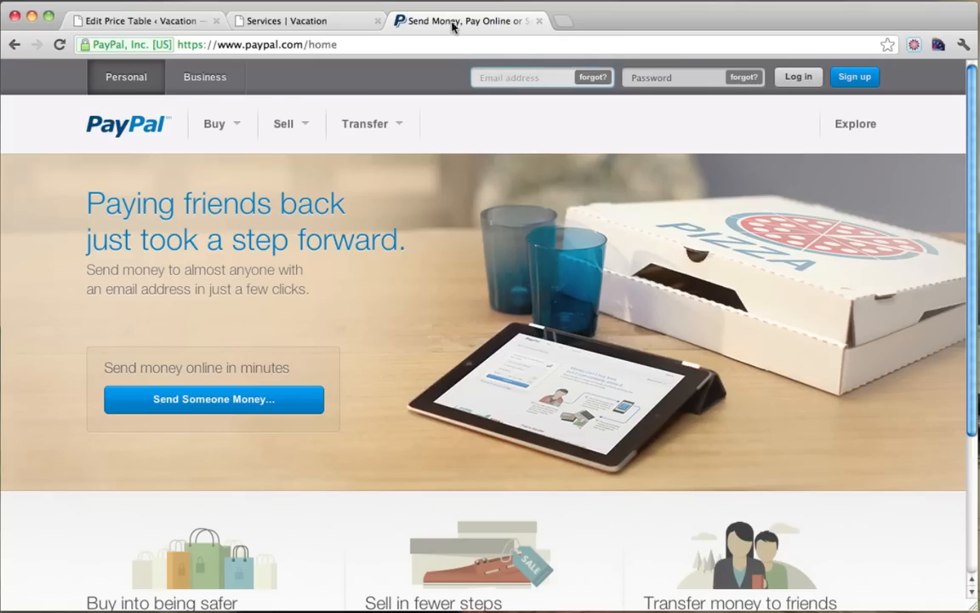
type("t")
key("Down")
key("Return")
left_click(676, 79)
left_click(335, 26)
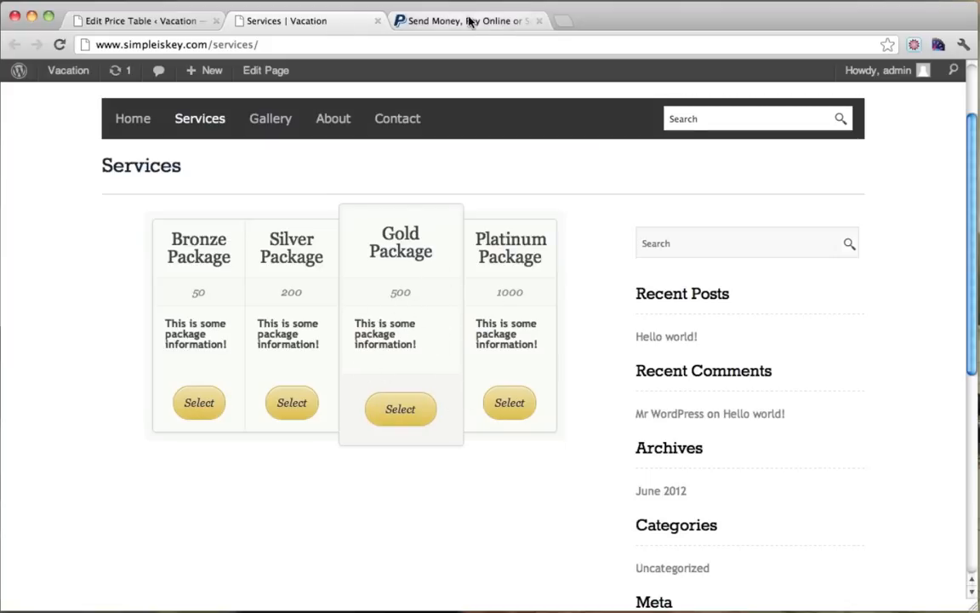
left_click(425, 20)
type("•••")
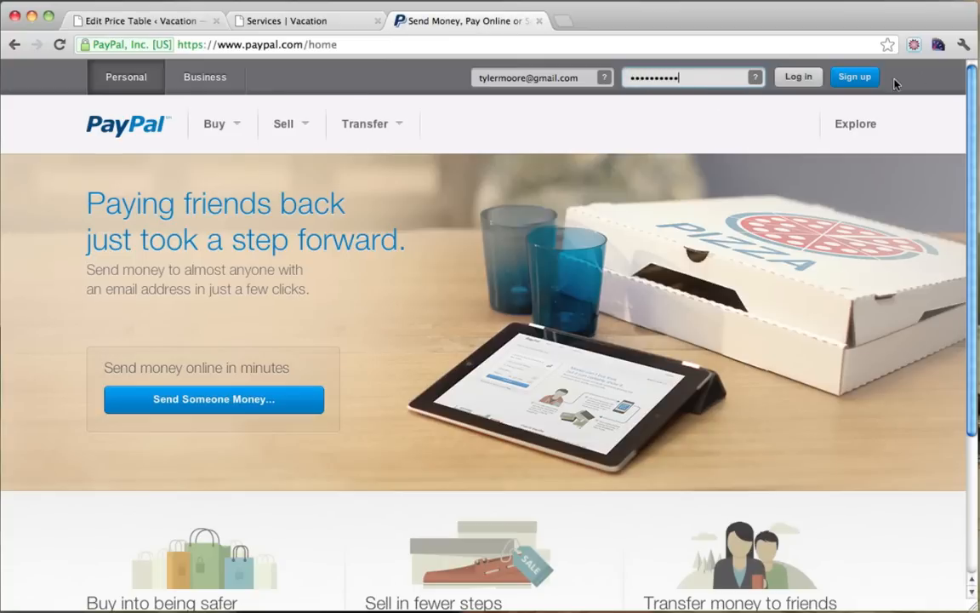
left_click(798, 78)
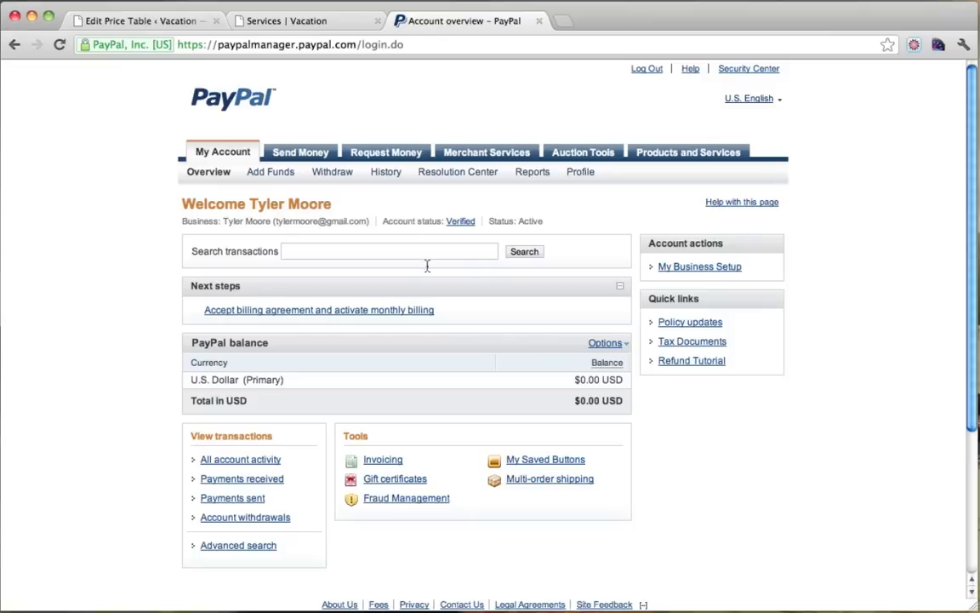
Go to Merchant Services and start creating a website payment button
left_click(481, 158)
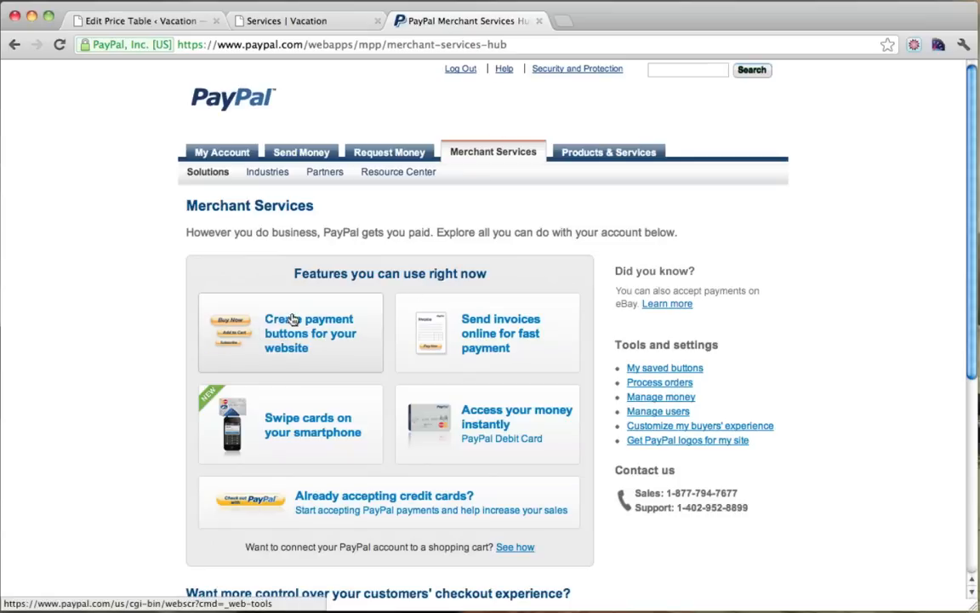
left_click(241, 324)
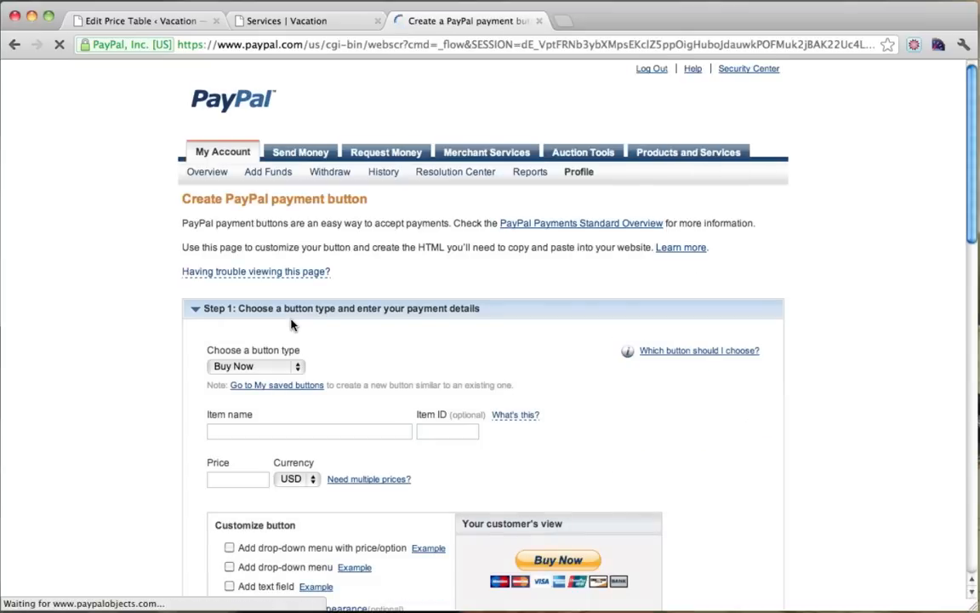
scroll(379, 322, "down", 2)
Fill in item name Small Business Package, item ID 6543, price 500, and create the button
left_click(278, 368)
type("Sm")
key("Down")
key("Return")
left_click(434, 364)
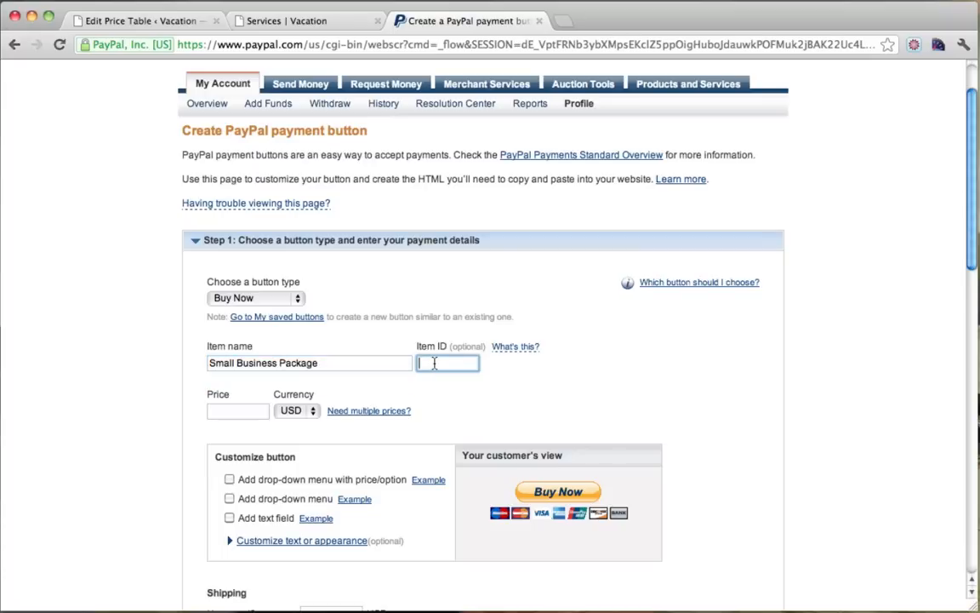
type("6543")
left_click(252, 411)
type("500")
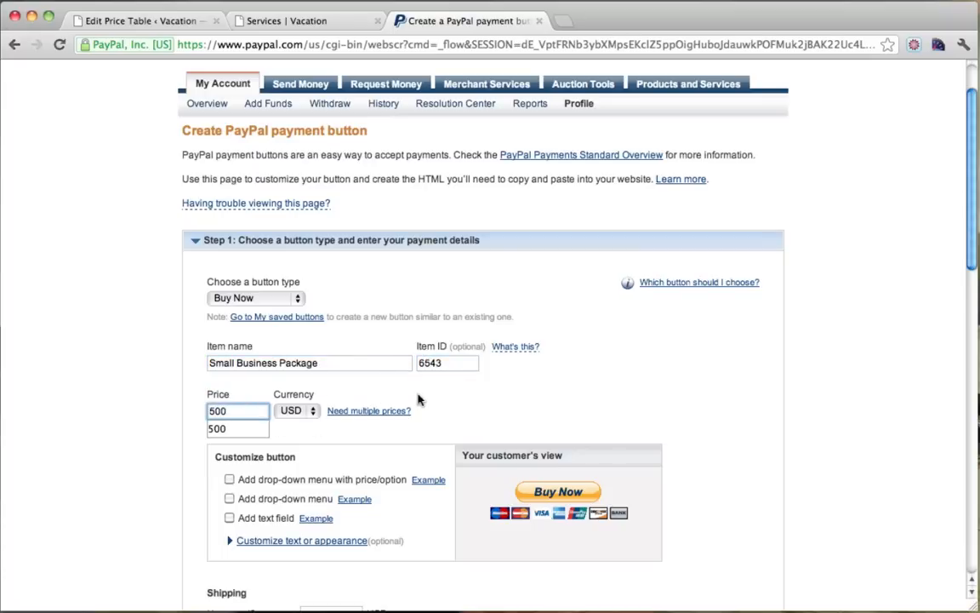
left_click(431, 391)
scroll(431, 391, "down", 3)
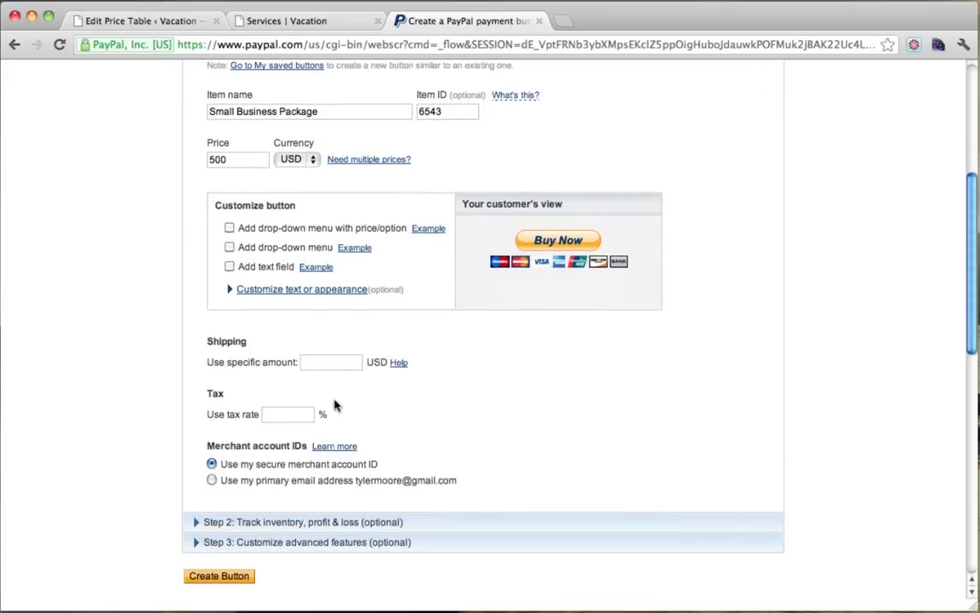
scroll(343, 357, "down", 1)
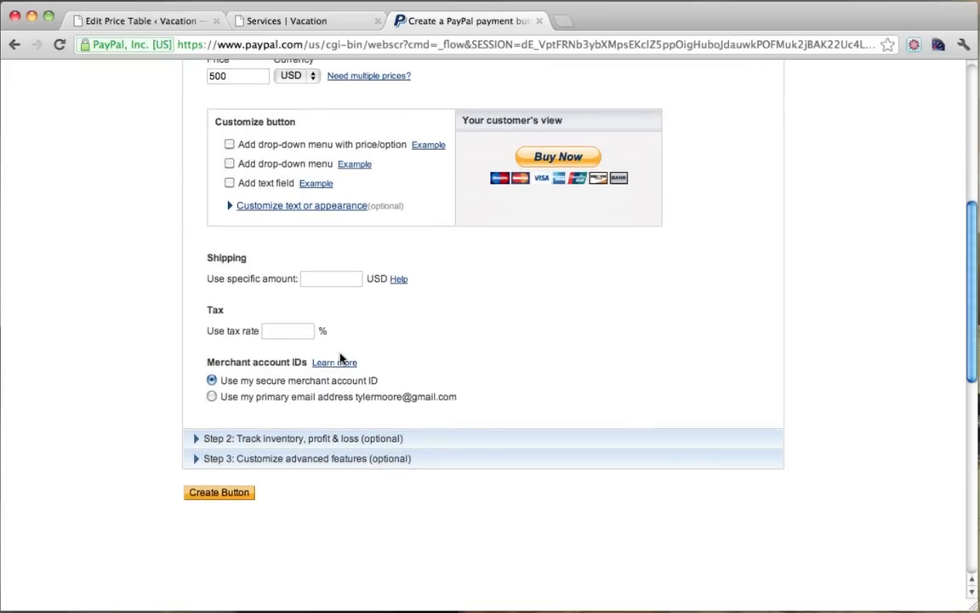
left_click(223, 492)
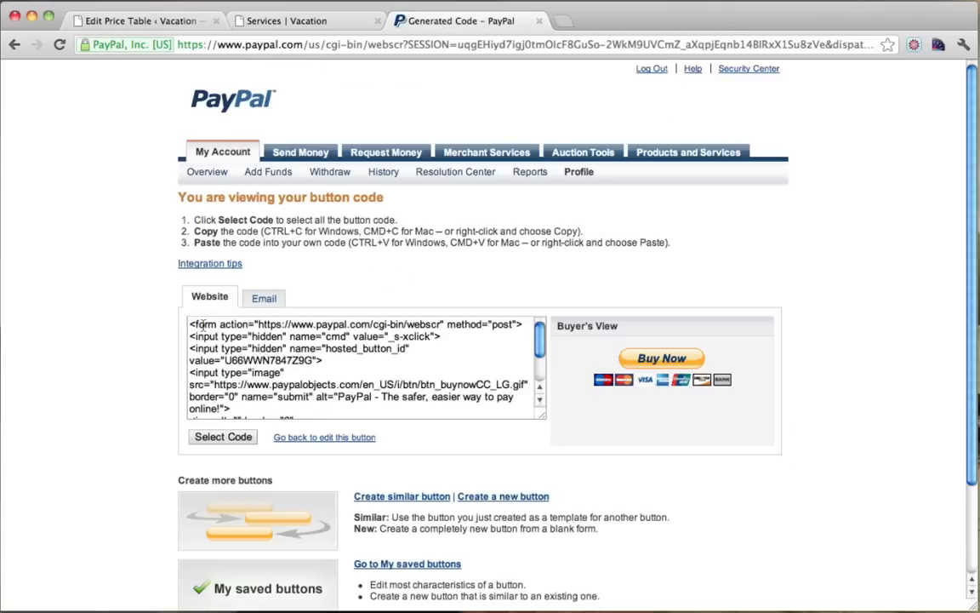
Copy the URL shown under the button code's Email tab, then go back to the Services tab
left_click(264, 300)
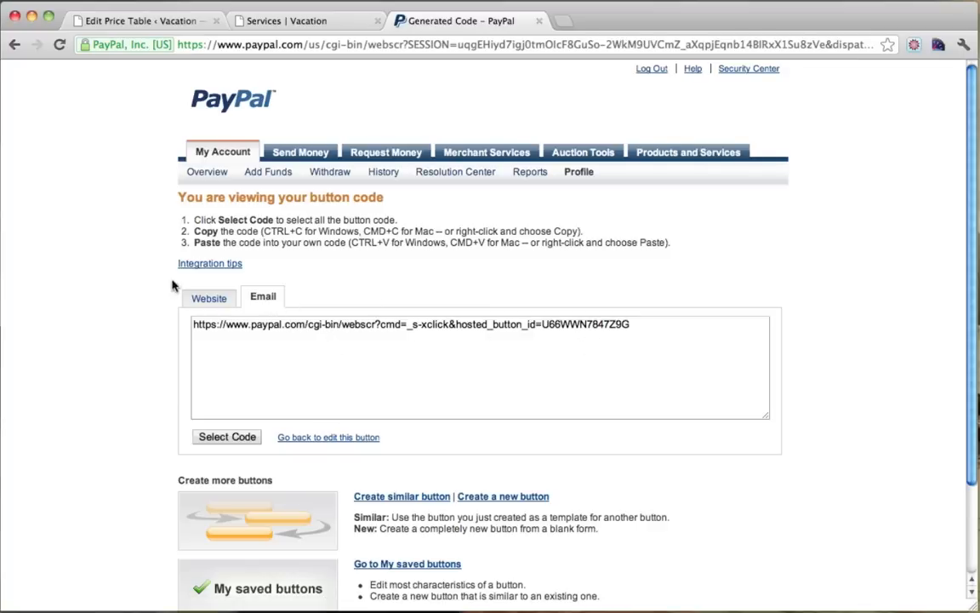
triple_click(264, 326)
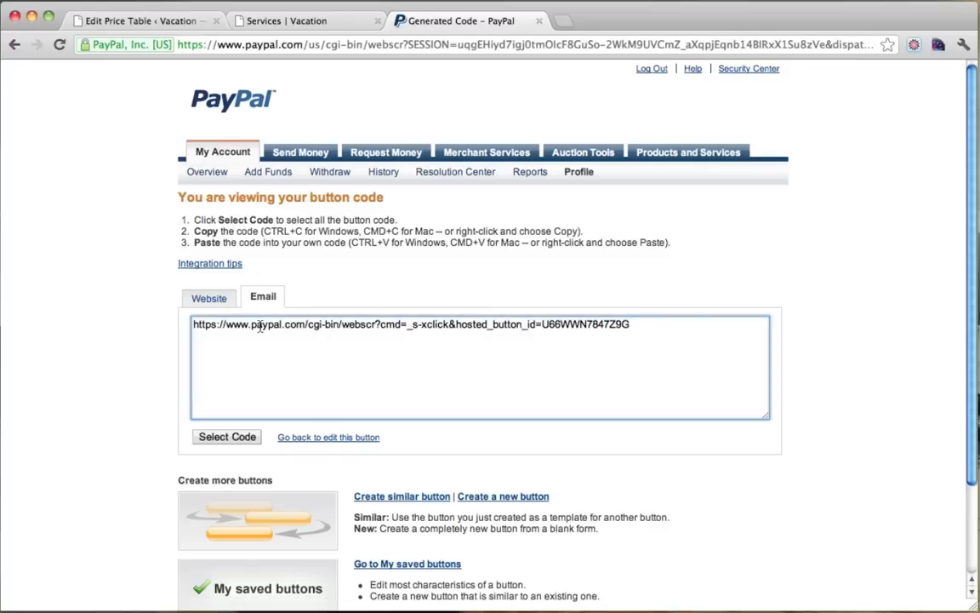
right_click(263, 323)
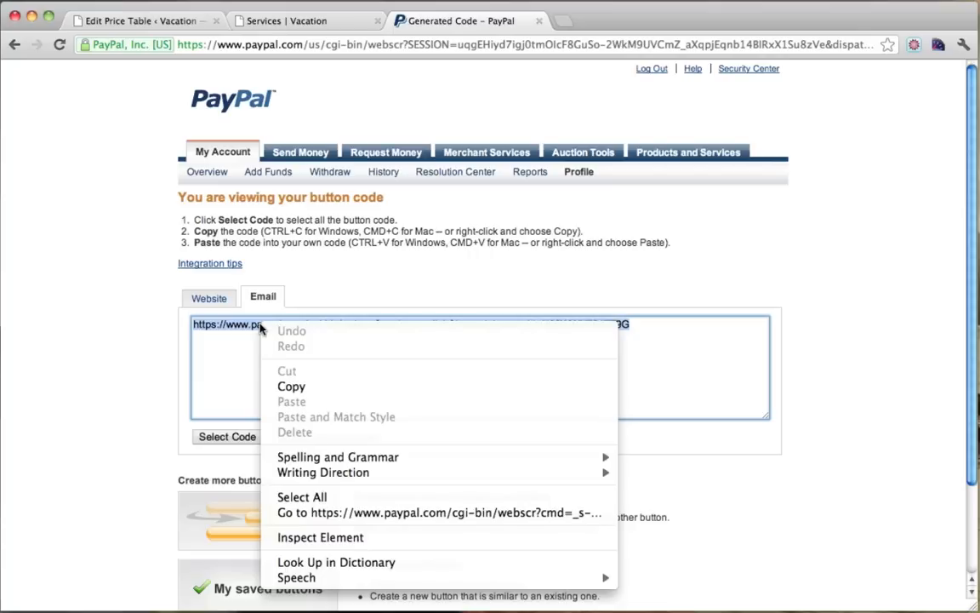
left_click(298, 388)
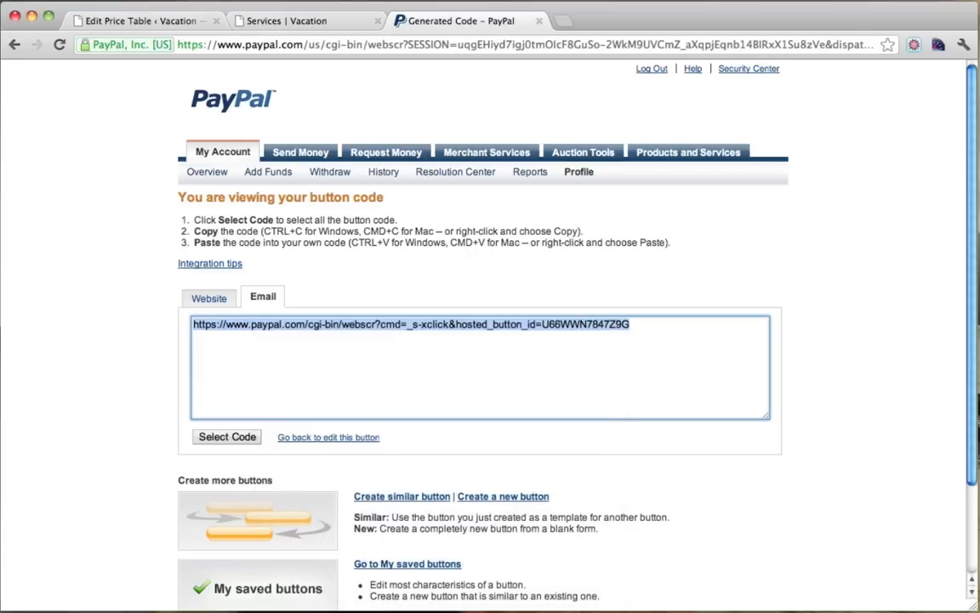
left_click(257, 20)
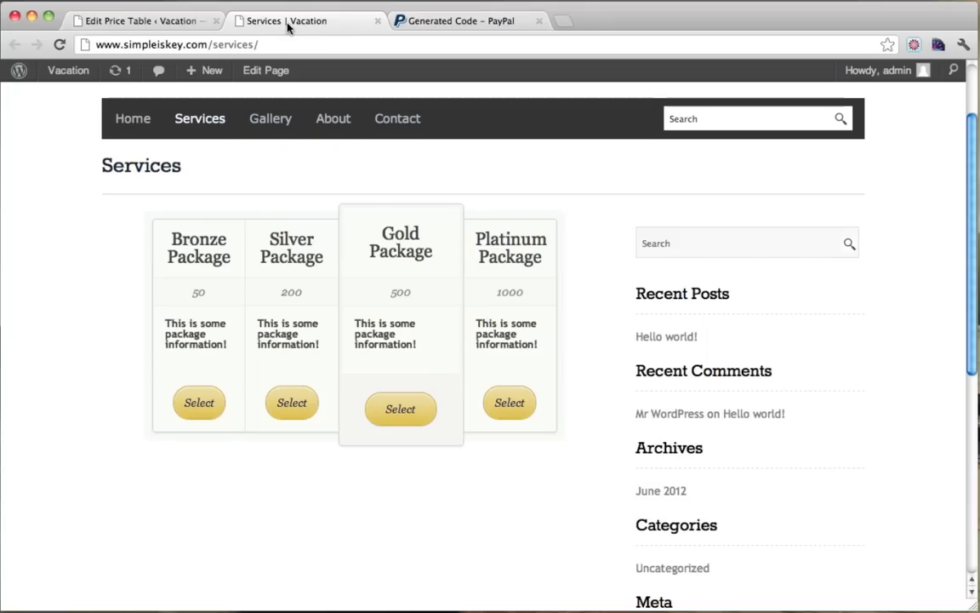
Paste the PayPal URL into the Button URL of all four price-table packages
left_click(133, 21)
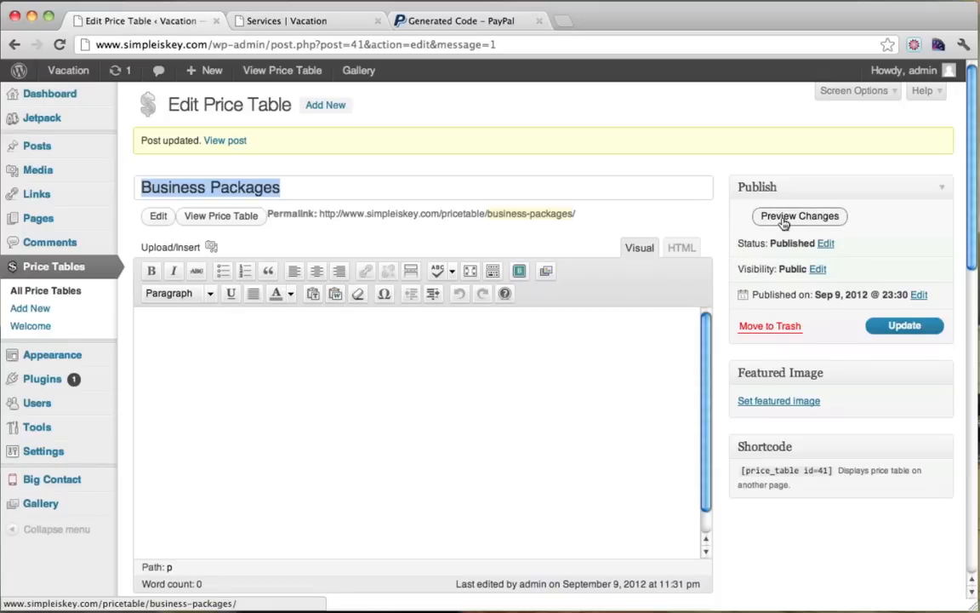
scroll(246, 187, "down", 8)
scroll(247, 187, "down", 2)
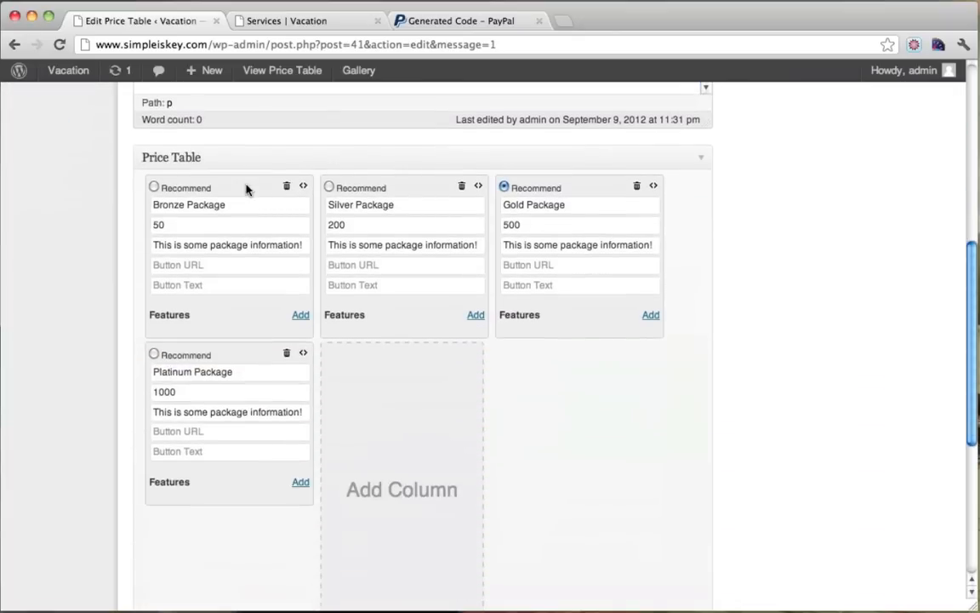
left_click(198, 266)
key("super+v")
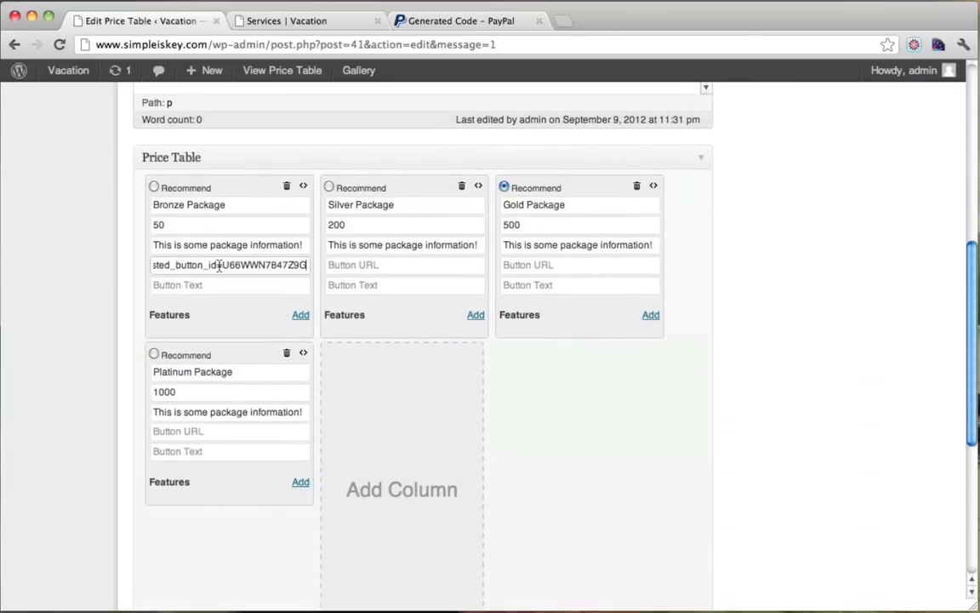
left_click(380, 265)
key("super+v")
left_click(560, 266)
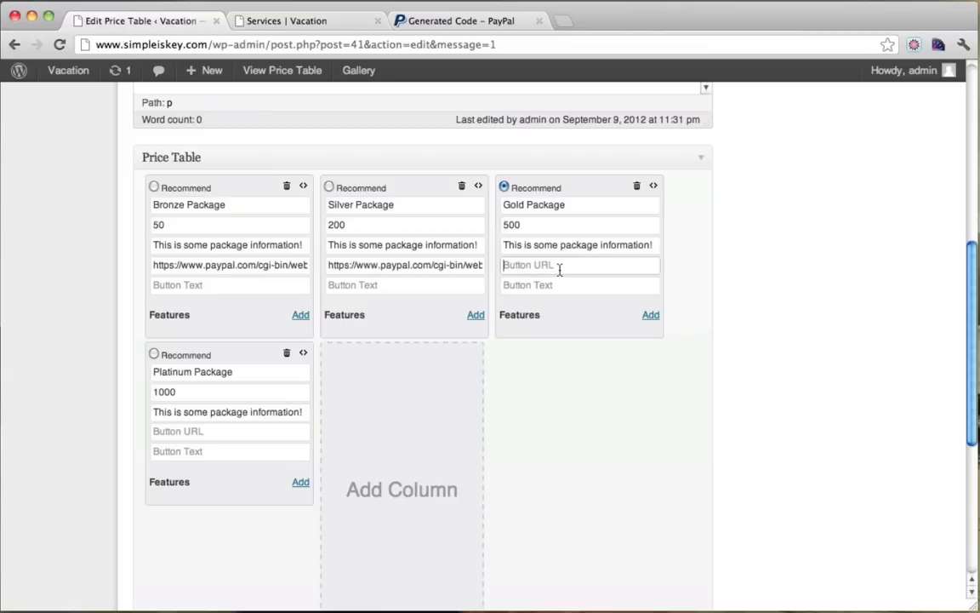
key("super+v")
left_click(200, 432)
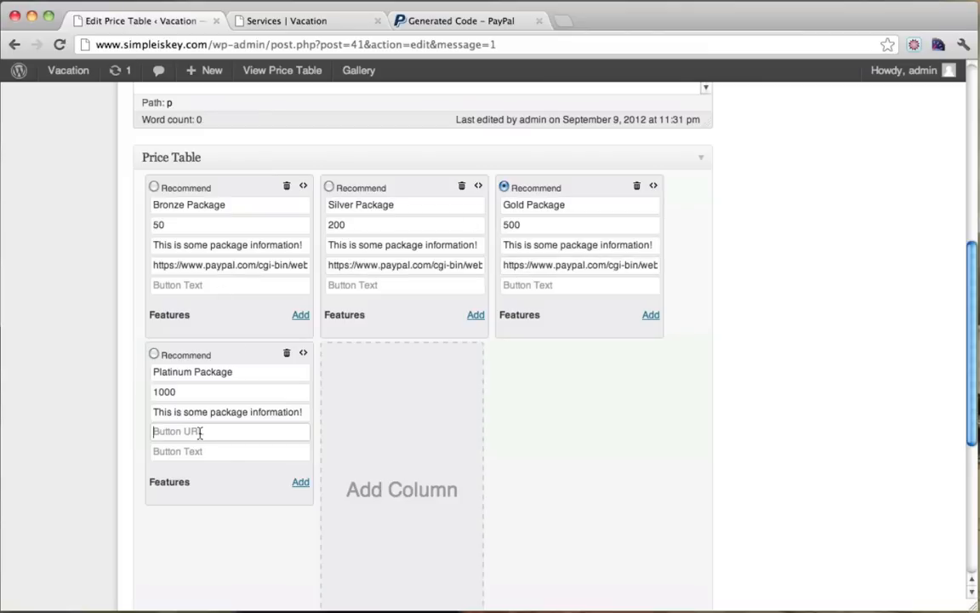
key("super+v")
Set the button texts to Bronze, Silver, Gold and Platinum
left_click(201, 286)
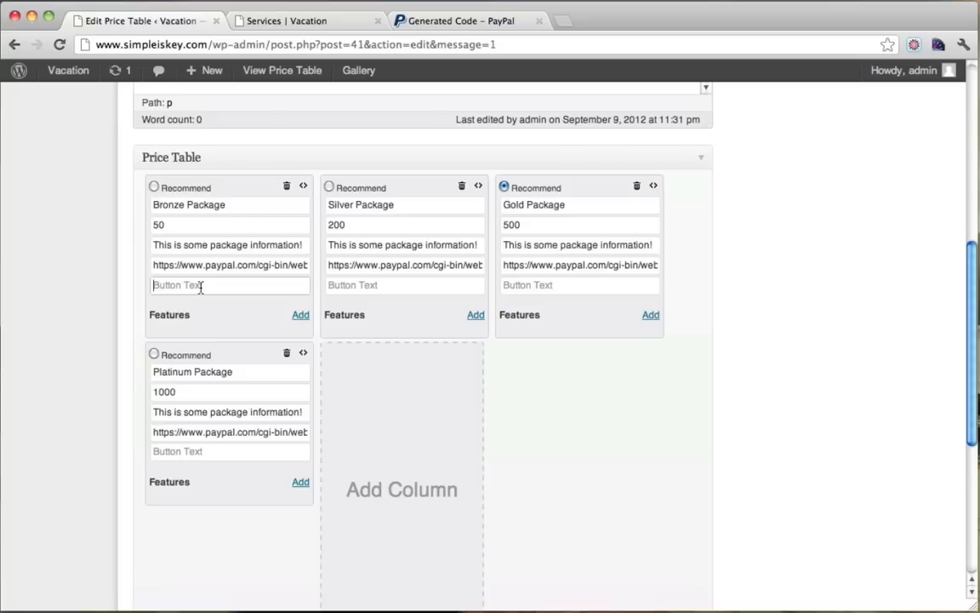
type("B")
key("Down")
key("Return")
left_click(377, 287)
type("S")
left_click(382, 310)
left_click(535, 292)
type("G")
left_click(532, 304)
left_click(194, 448)
type("P")
left_click(185, 471)
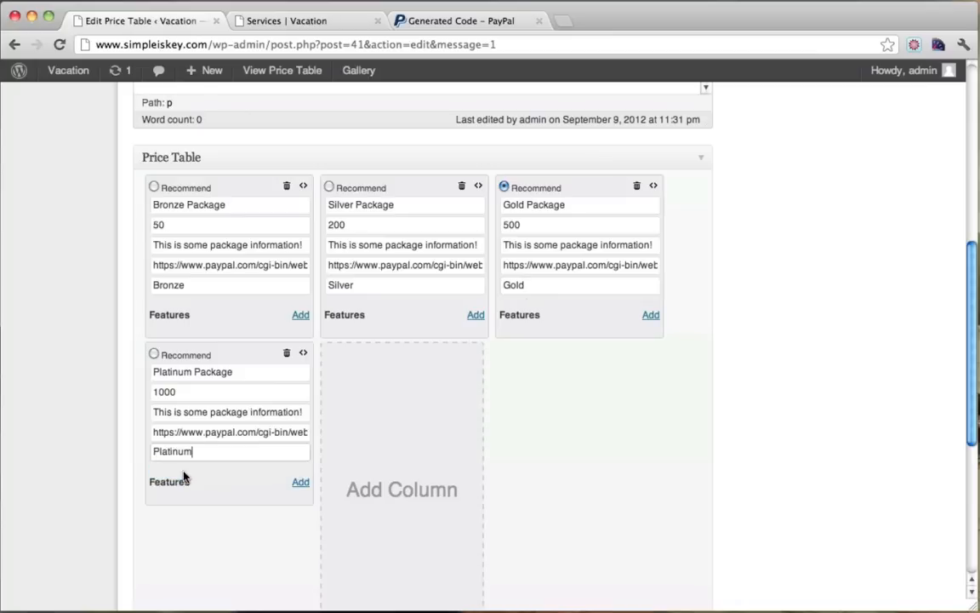
Update the price table, reload the live Services page, and close the PayPal tab
scroll(650, 385, "down", 3)
scroll(650, 385, "up", 8)
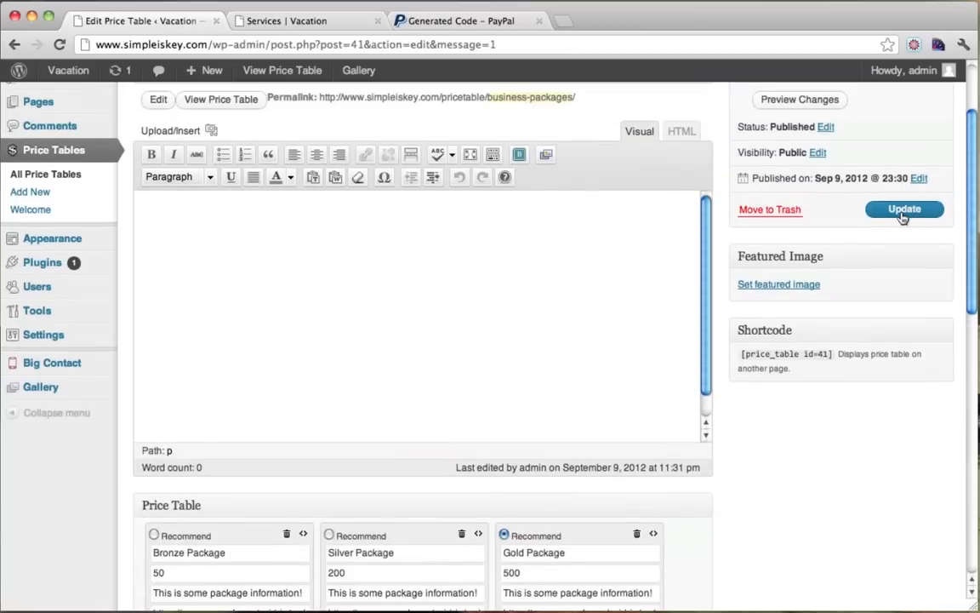
left_click(905, 211)
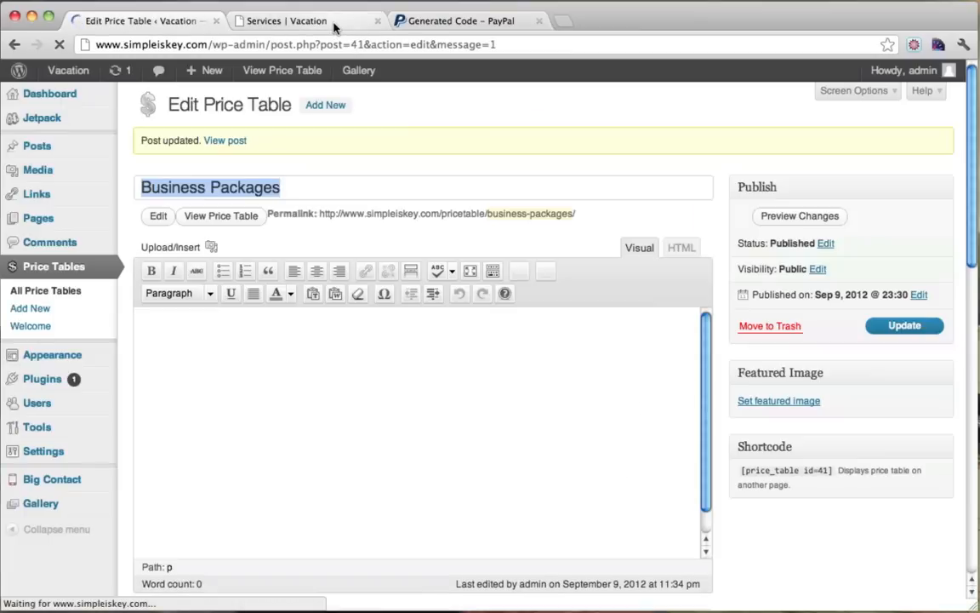
left_click(334, 26)
left_click(57, 44)
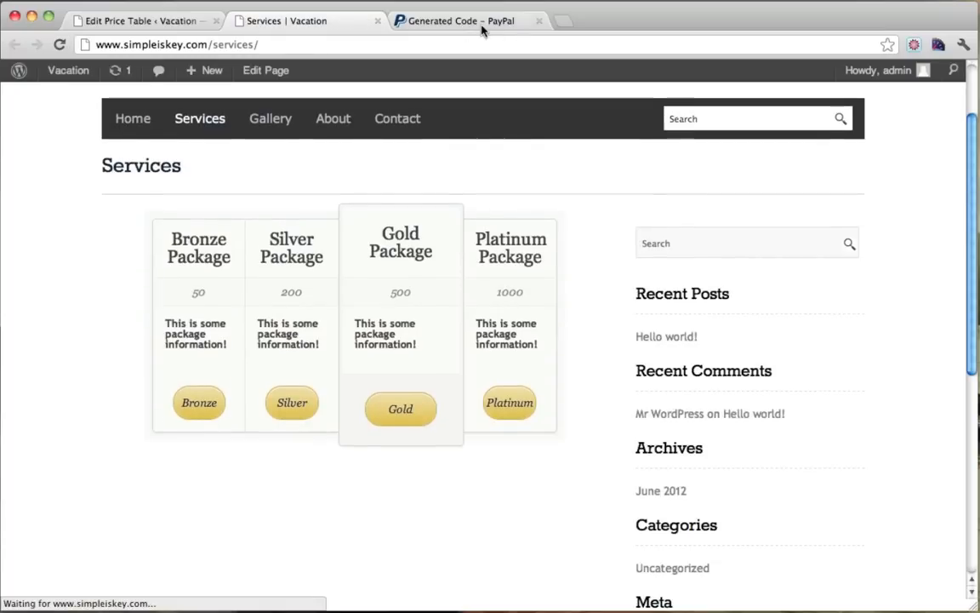
left_click(526, 22)
left_click(539, 20)
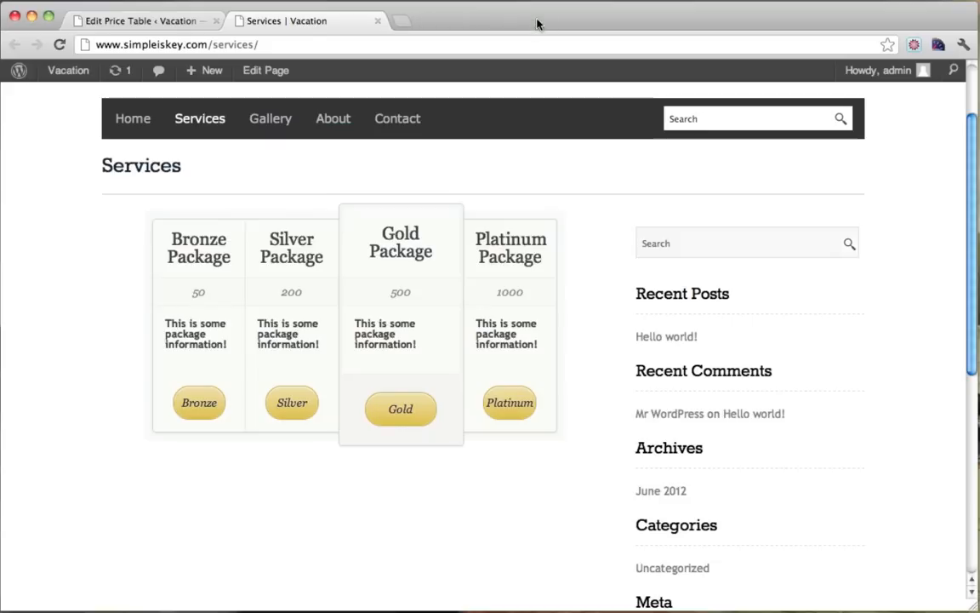
Test the Gold button and review the guest card checkout for the $500.00 Small Business Package
left_click(395, 416)
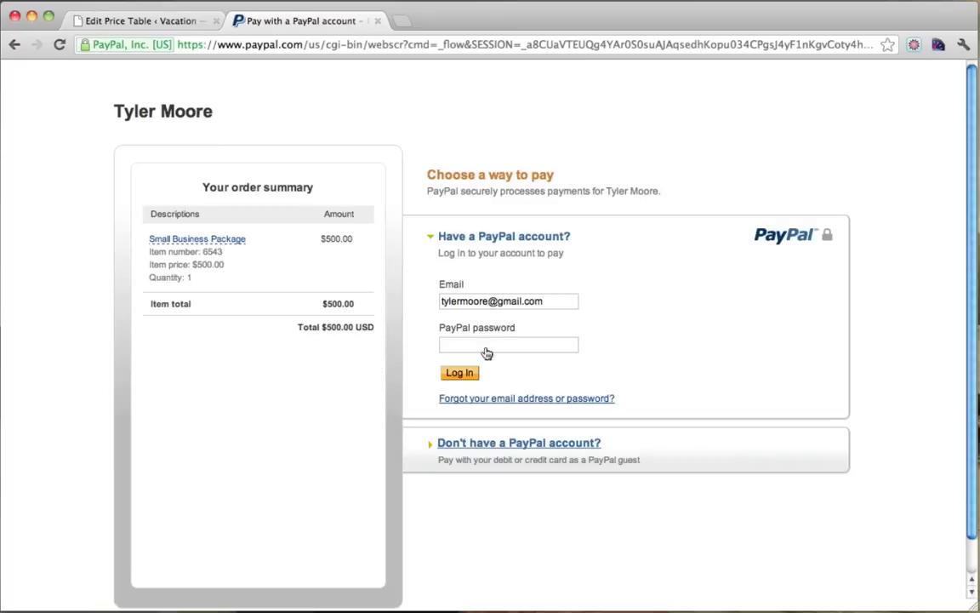
left_click(477, 449)
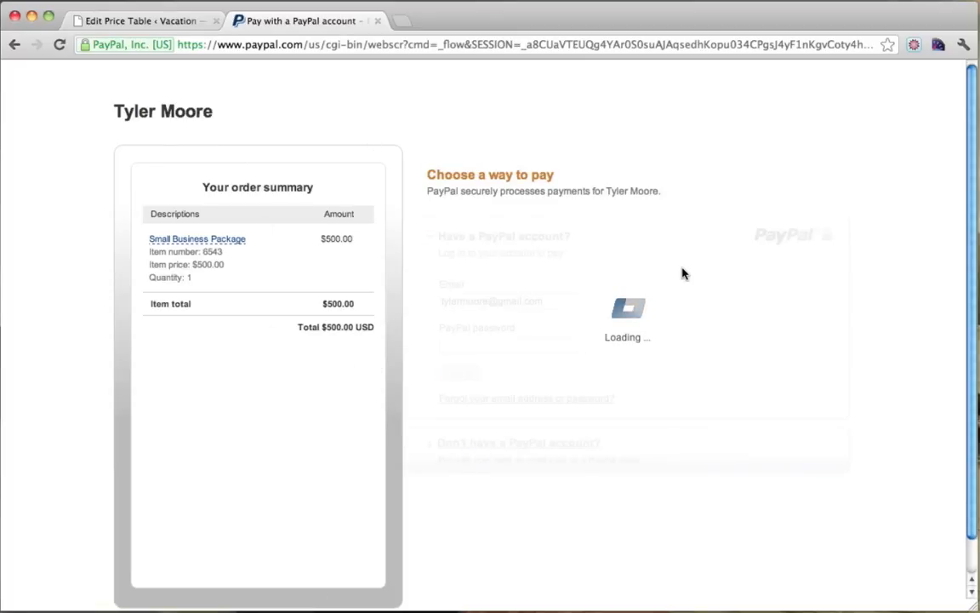
scroll(602, 236, "down", 3)
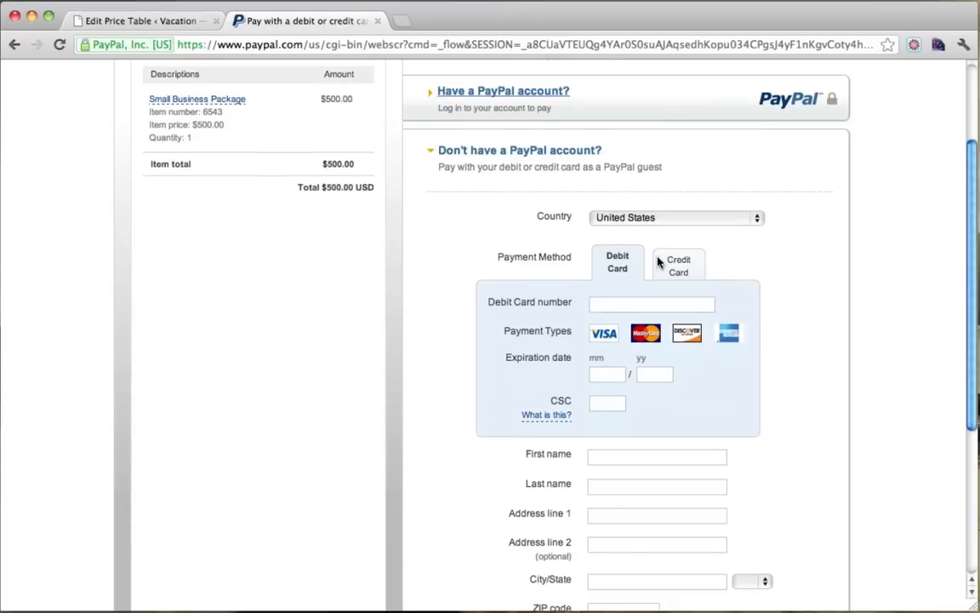
left_click(615, 303)
scroll(632, 359, "down", 5)
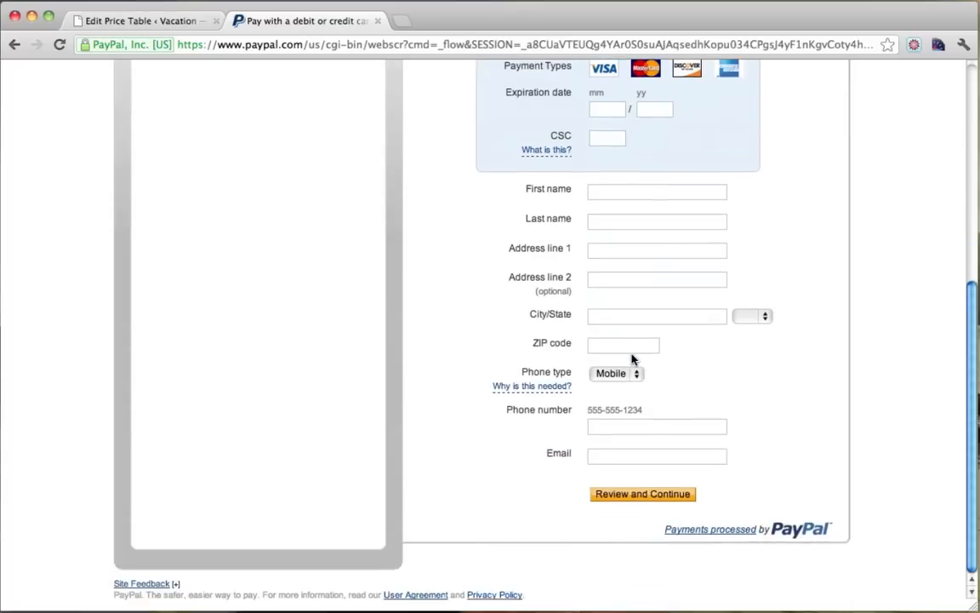
scroll(562, 412, "up", 5)
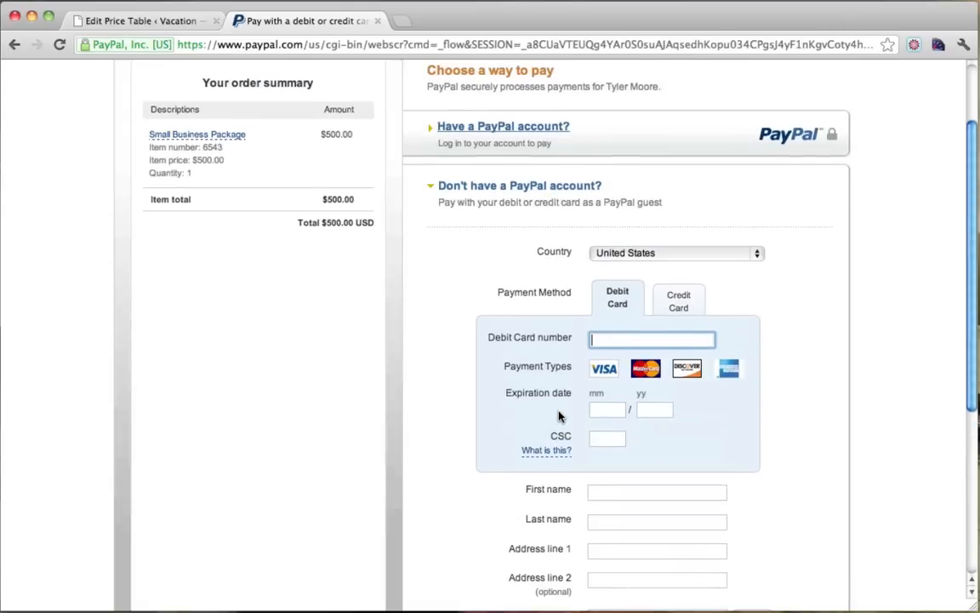
scroll(528, 400, "up", 3)
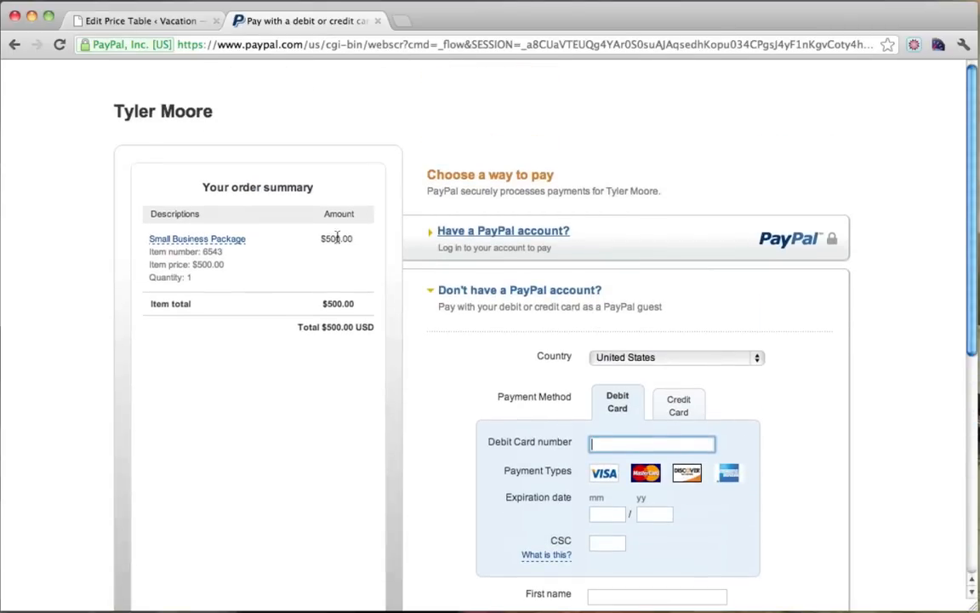
left_click_drag(321, 242, 357, 242)
left_click(342, 242)
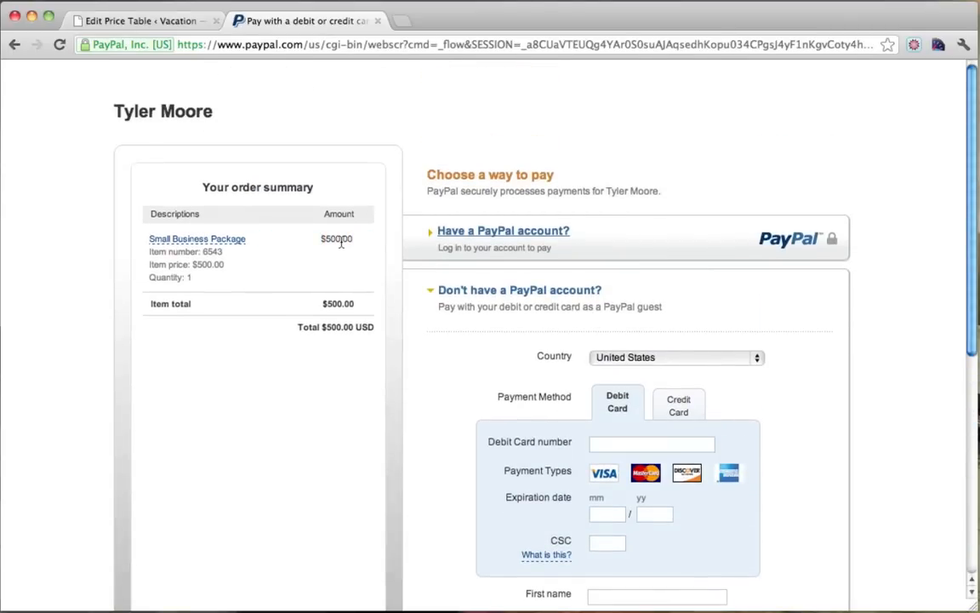
Close the PayPal checkout and open the Services page in the editor via Visit Site
left_click(378, 20)
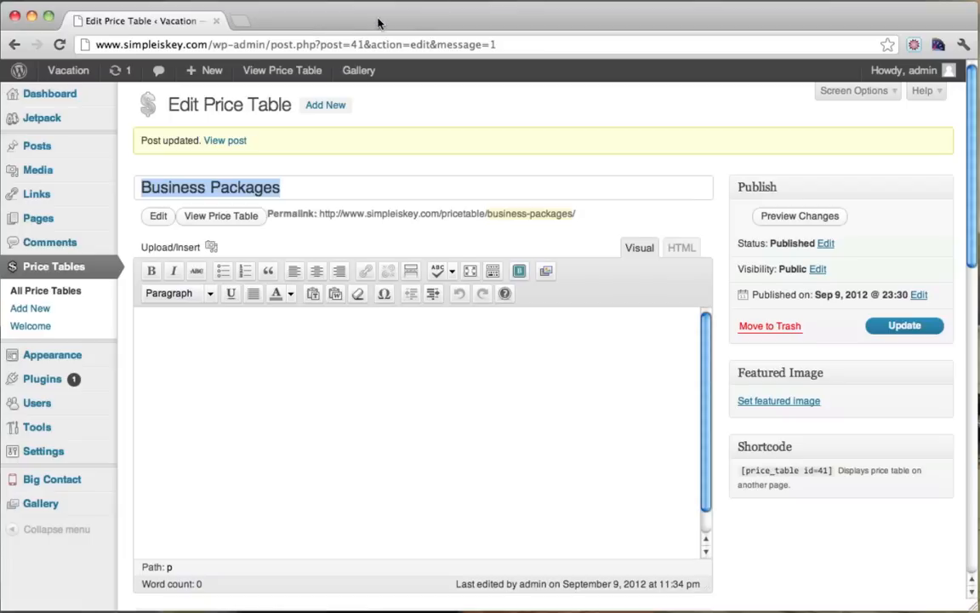
mouse_move(70, 69)
left_click(73, 97)
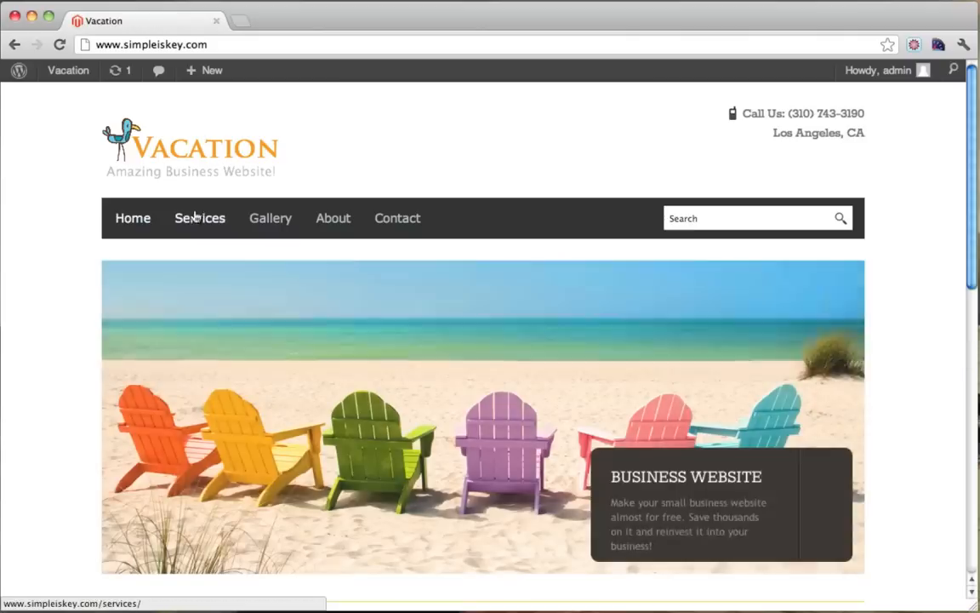
left_click(194, 219)
scroll(413, 286, "down", 3)
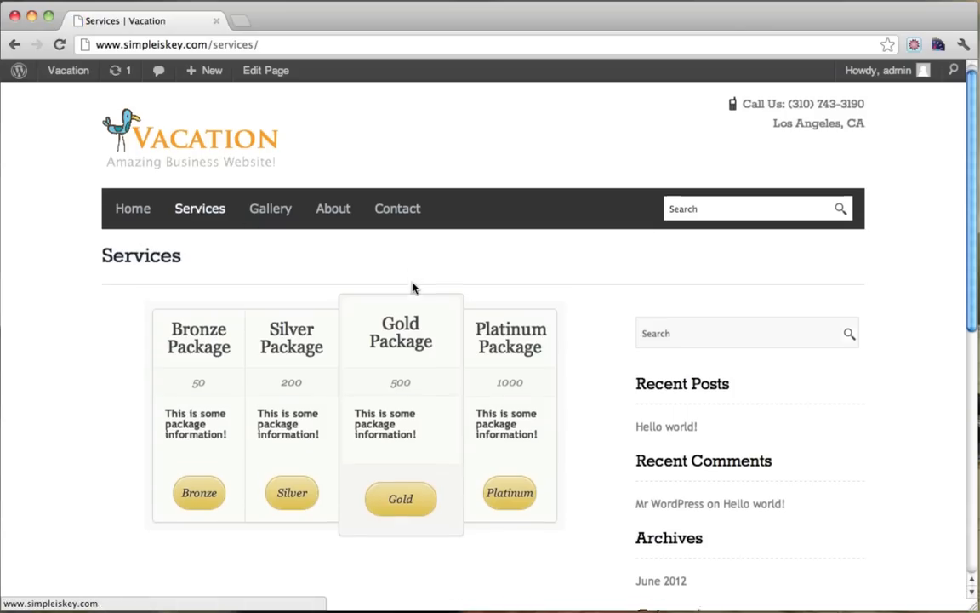
scroll(413, 288, "up", 3)
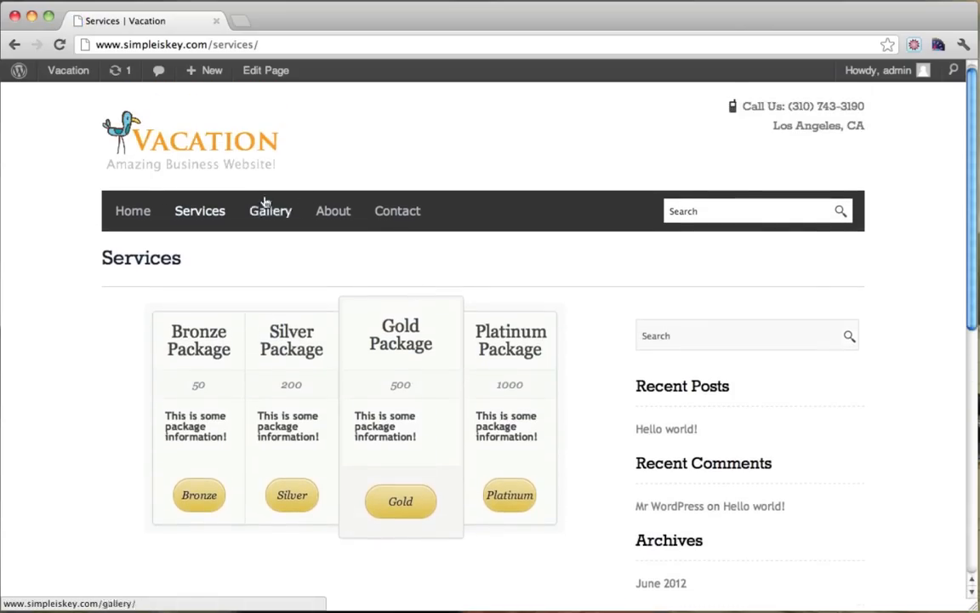
left_click(264, 74)
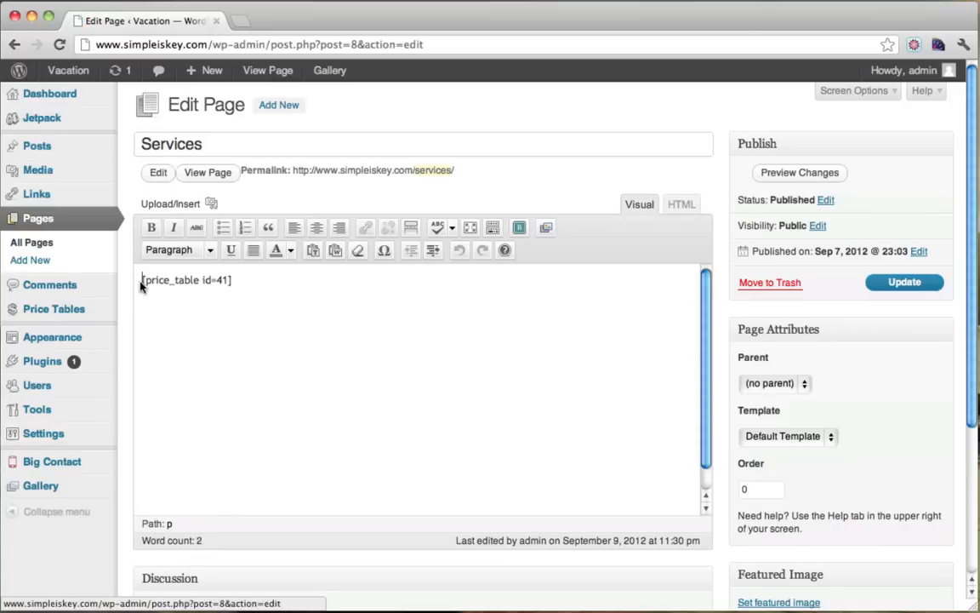
Add 'Hi there! Check out our business packages!' as a Heading 4 above [price_table id=41]
left_click(141, 286)
key("Return")
key("Up")
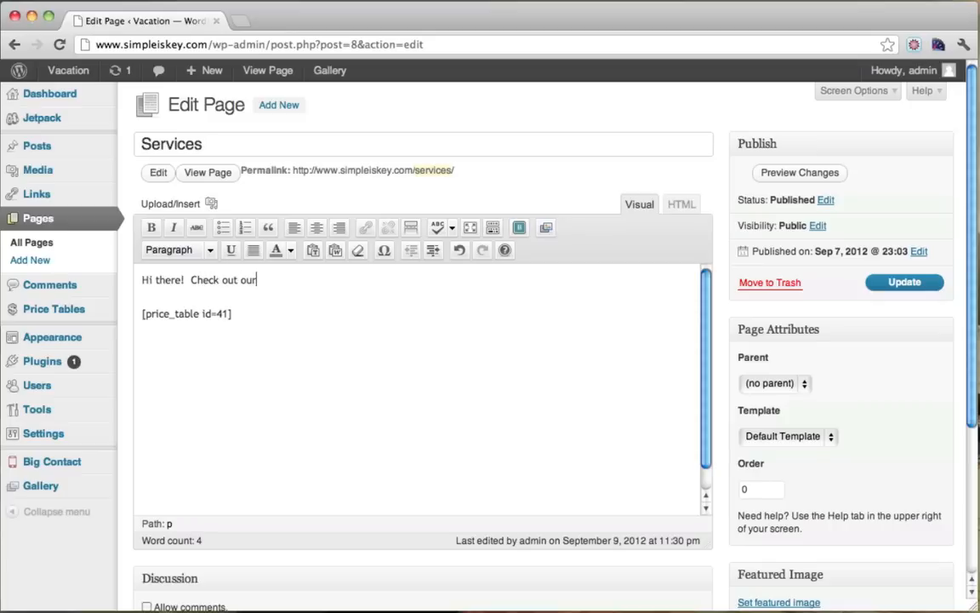
type("business packages!")
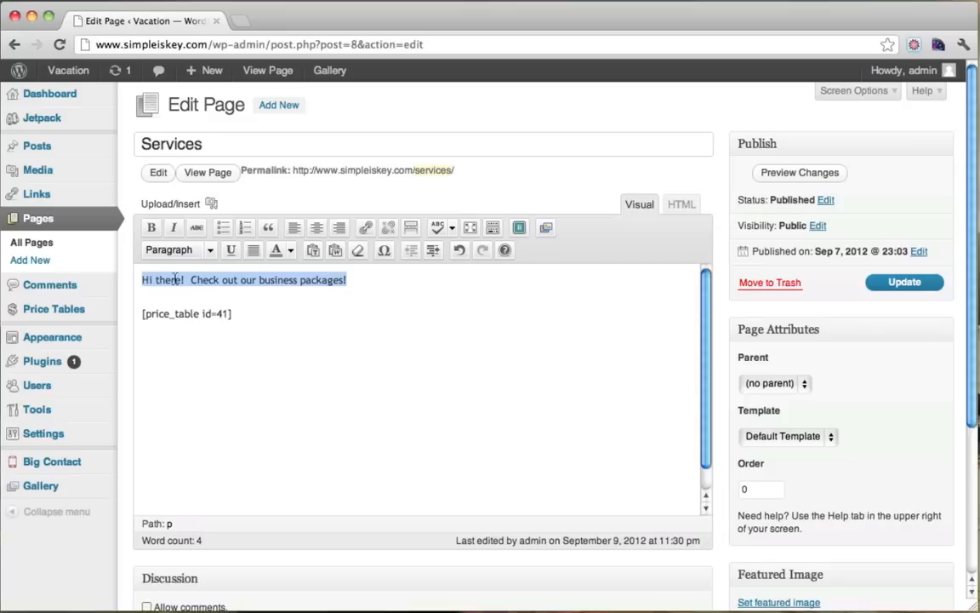
left_click(210, 250)
scroll(200, 341, "down", 2)
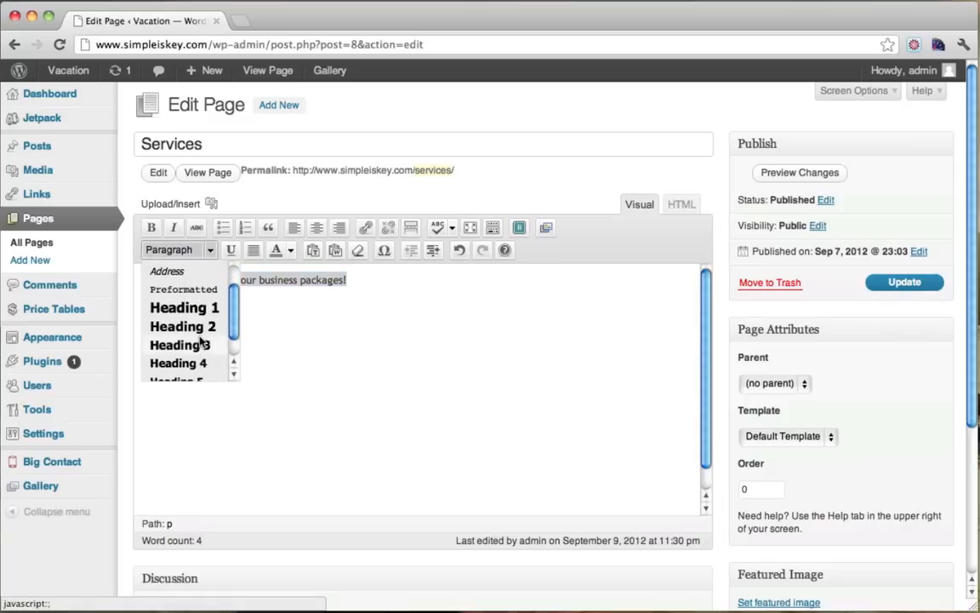
left_click(202, 365)
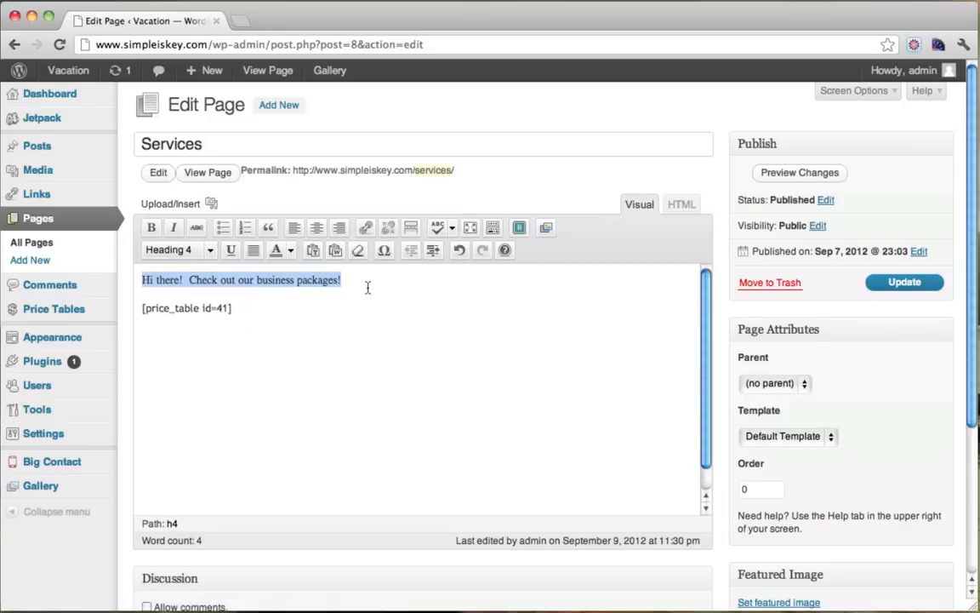
left_click(283, 308)
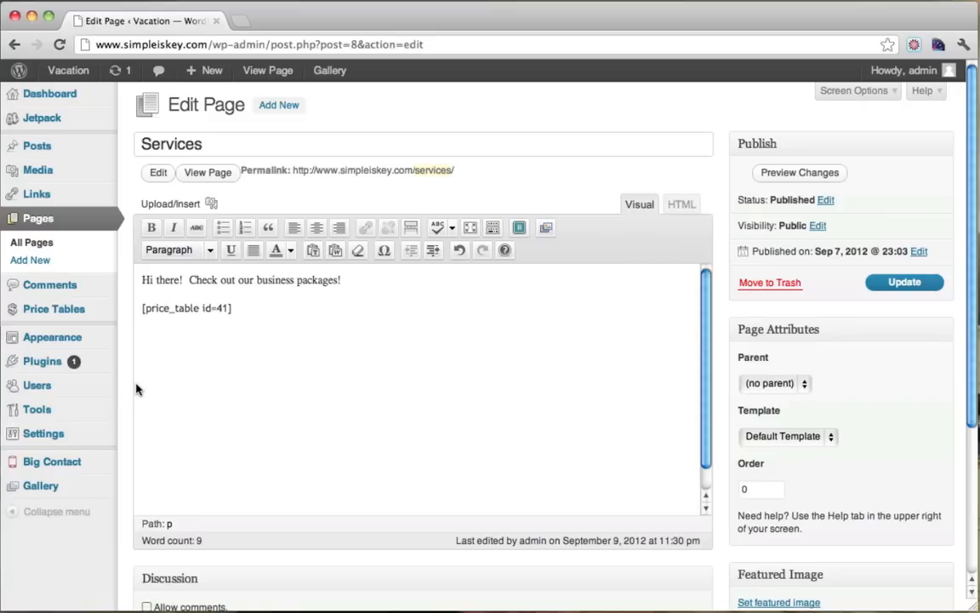
Type 'After payment, please make an appointment on our contact page' below the table, correcting 'appoitment'
type("Af")
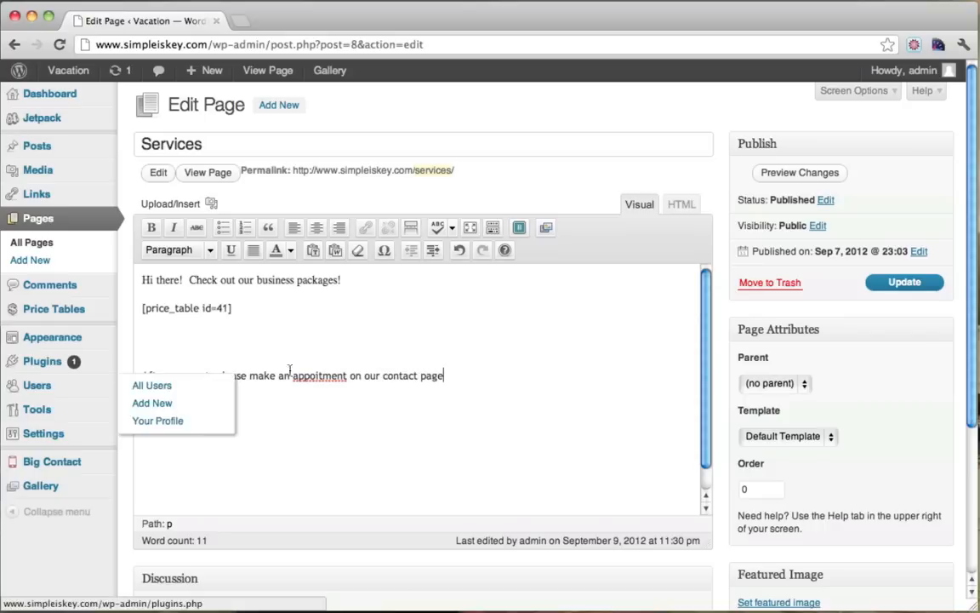
right_click(323, 374)
left_click(373, 351)
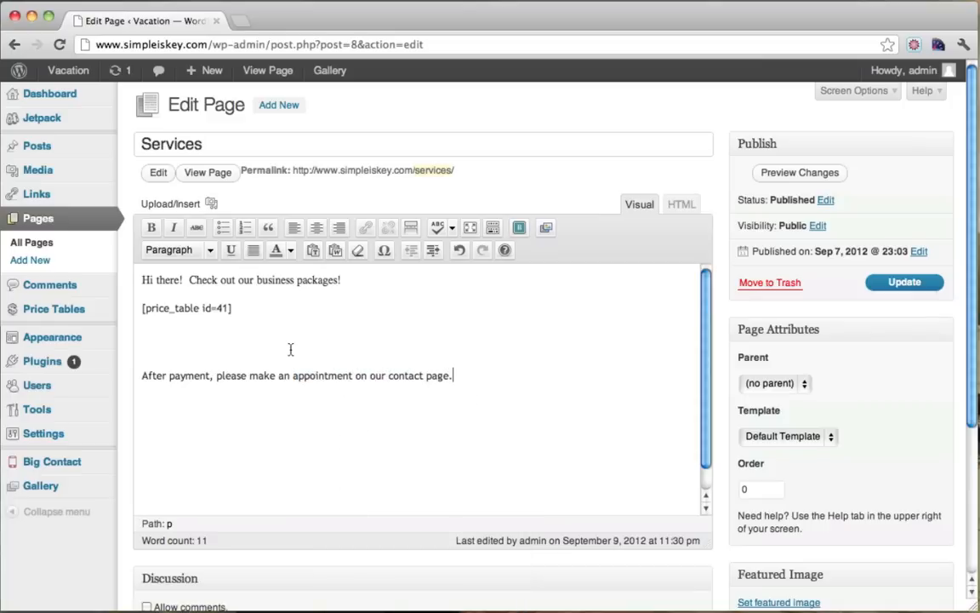
Link the words 'contact page' to the site's Contact page
left_click_drag(389, 376, 445, 377)
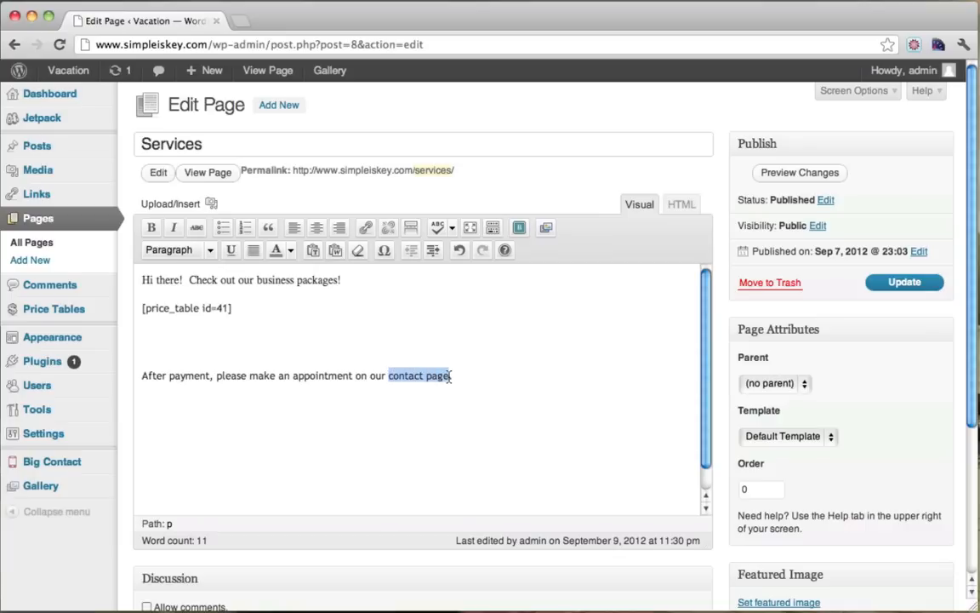
left_click(364, 229)
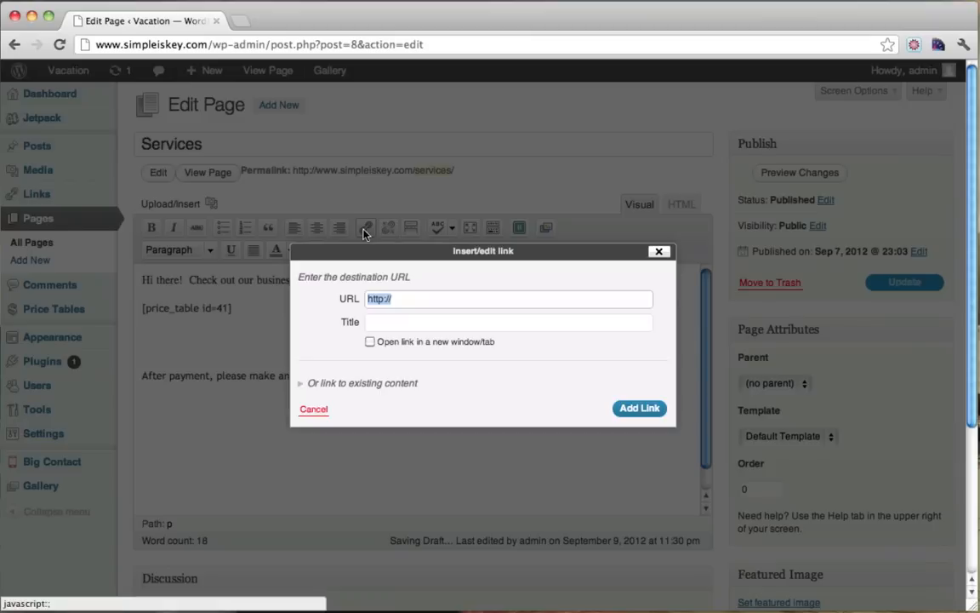
left_click(309, 384)
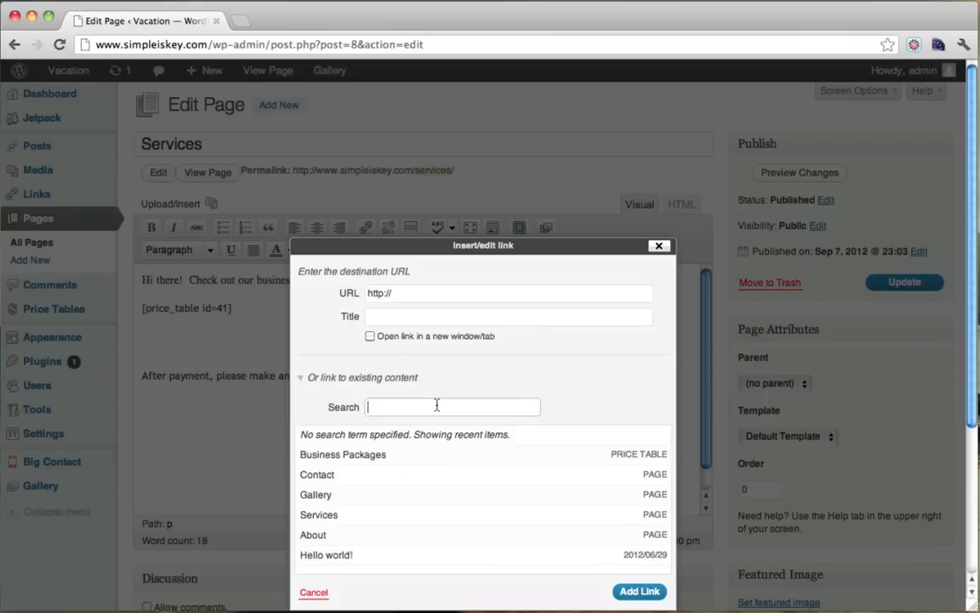
left_click(335, 475)
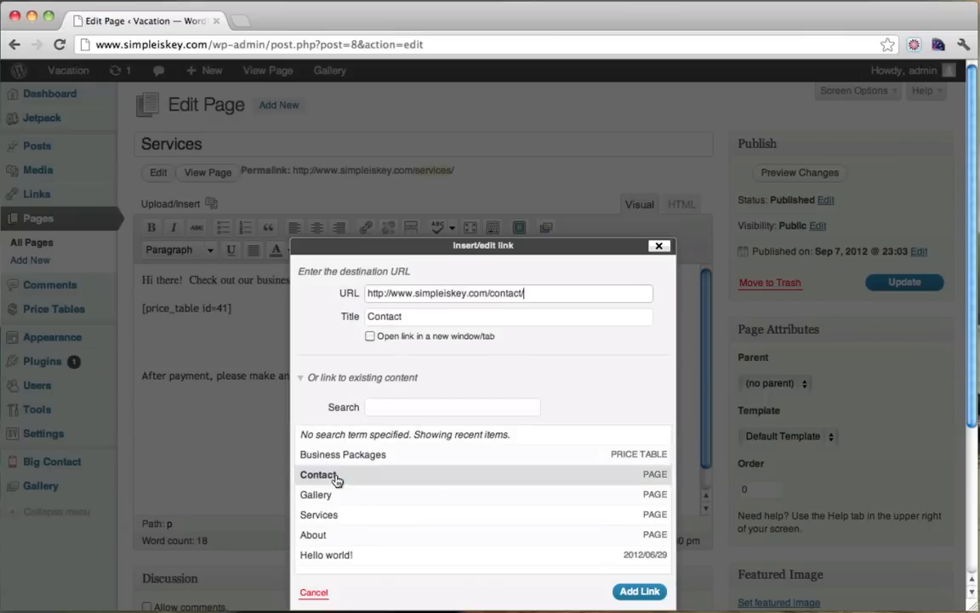
left_click(639, 593)
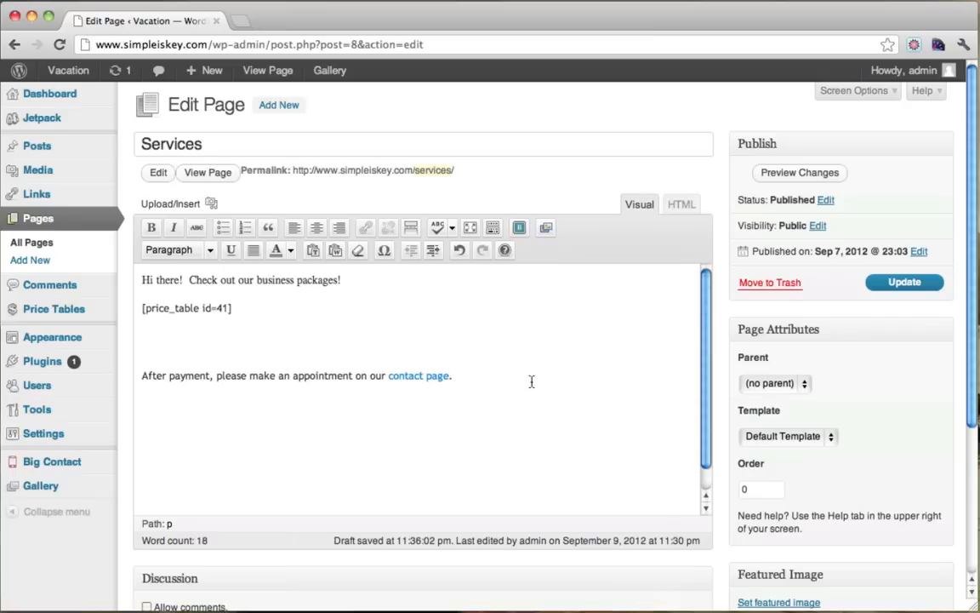
Center the appointment line and set its format to Address
left_click_drag(479, 379, 218, 363)
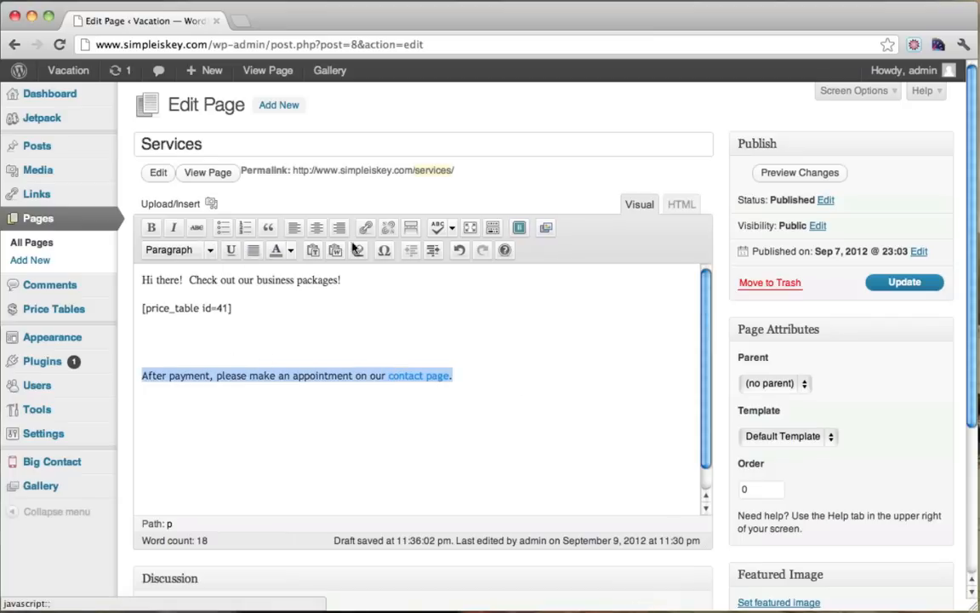
left_click(320, 228)
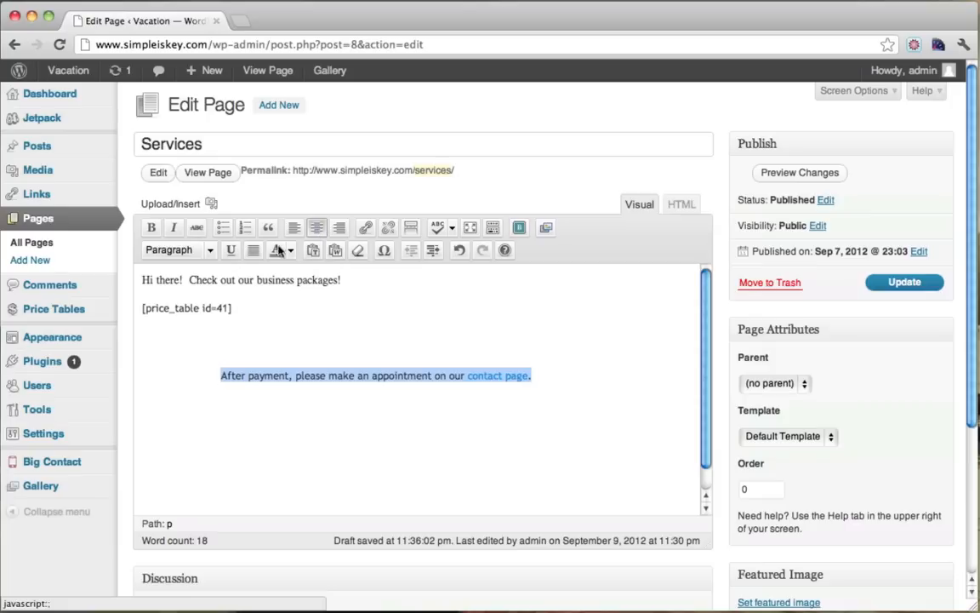
left_click(210, 249)
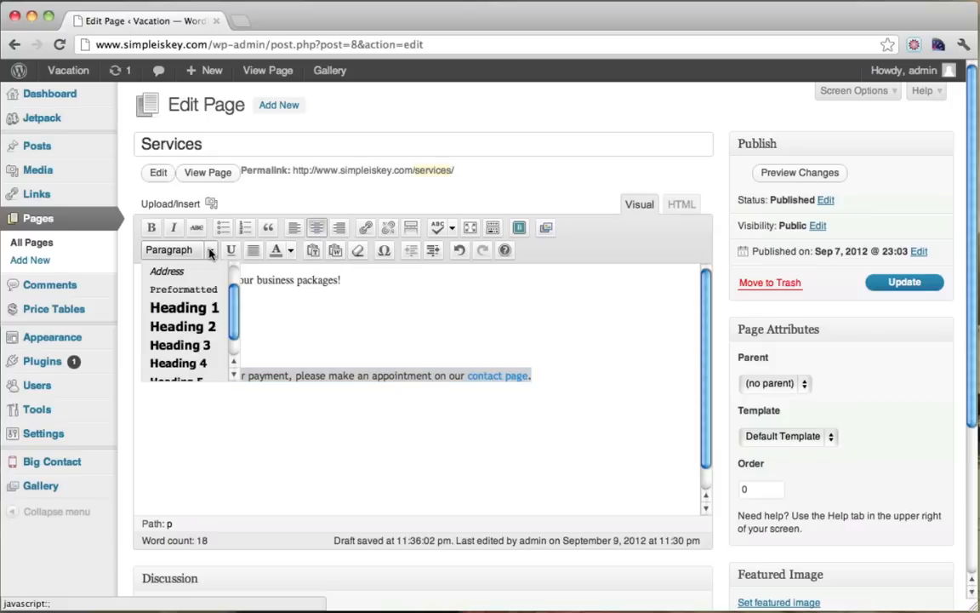
left_click(173, 271)
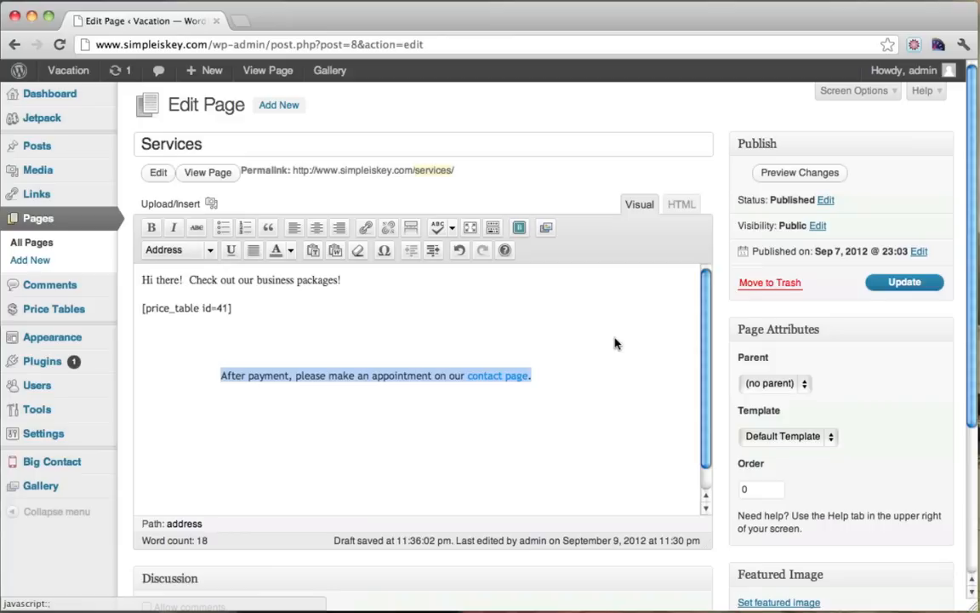
left_click(610, 359)
Update the Services page and view it live
left_click(918, 287)
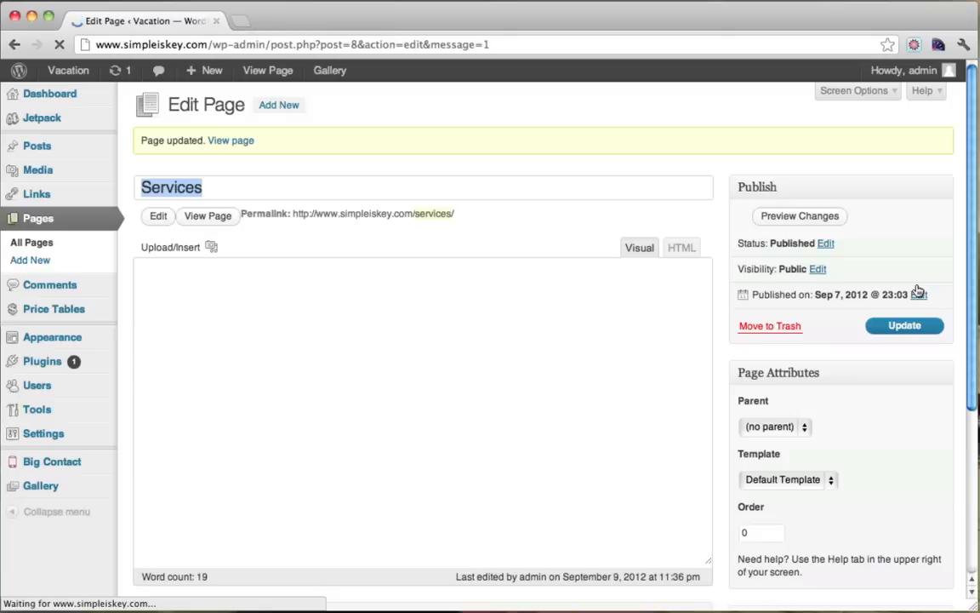
left_click(366, 331)
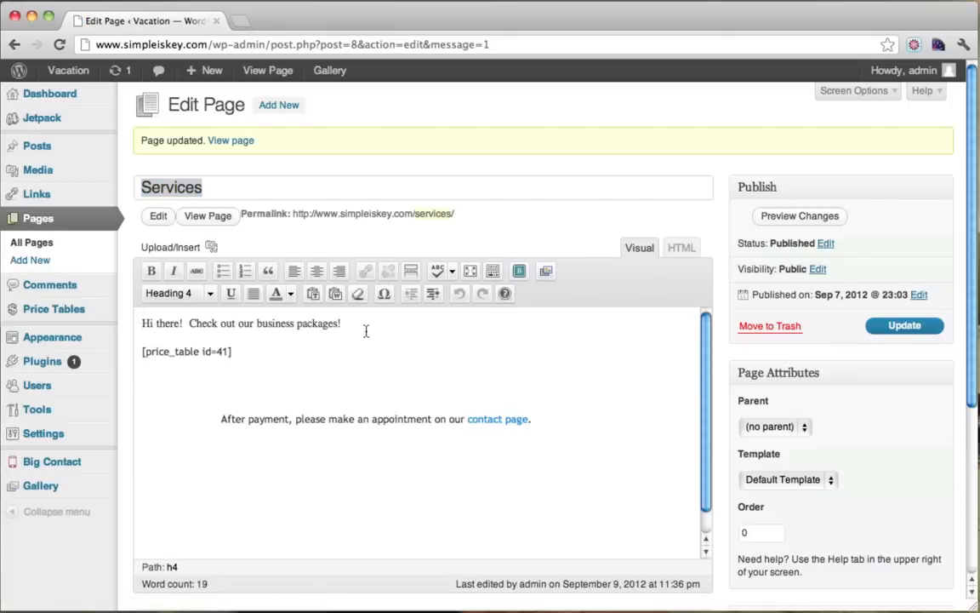
left_click(212, 218)
Check the live Services page's greeting heading, price table and appointment line in the new tab
left_click(315, 21)
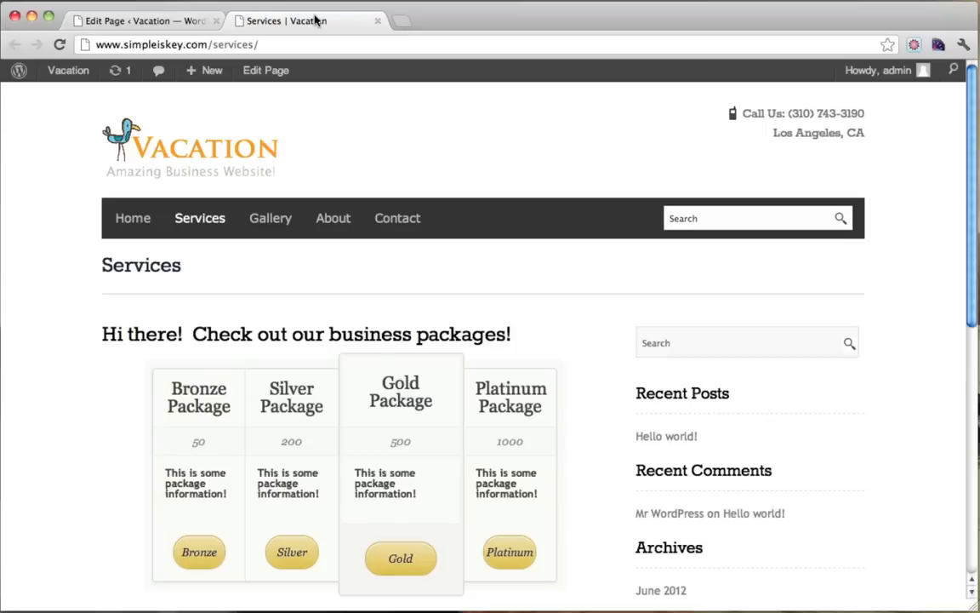
scroll(550, 227, "down", 5)
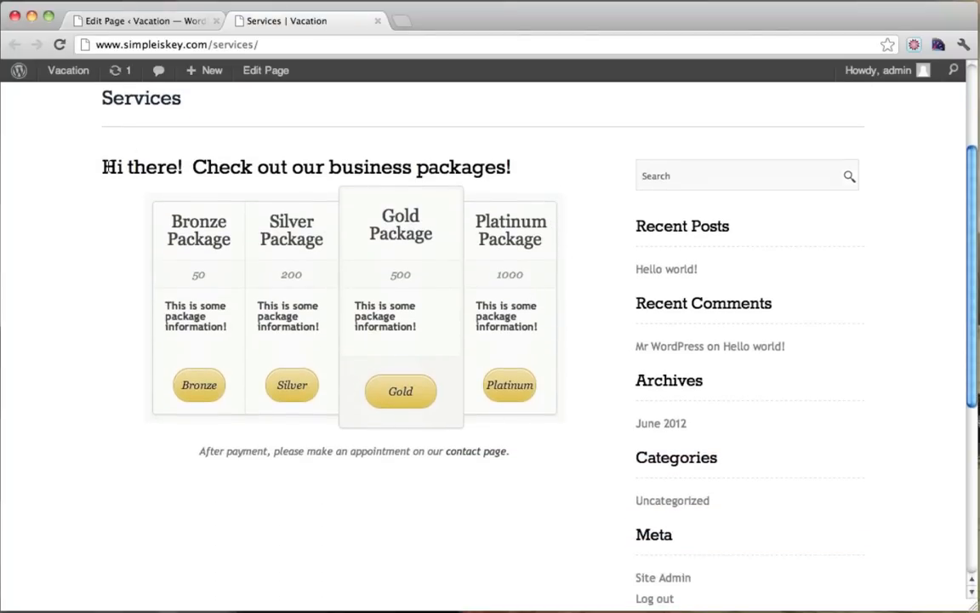
left_click_drag(108, 167, 534, 174)
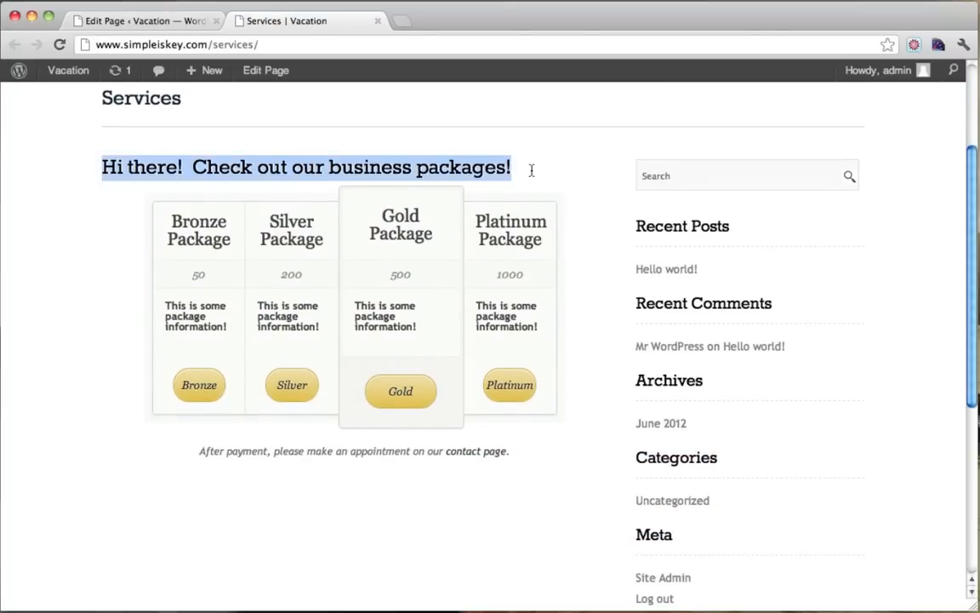
left_click(497, 159)
scroll(511, 201, "down", 2)
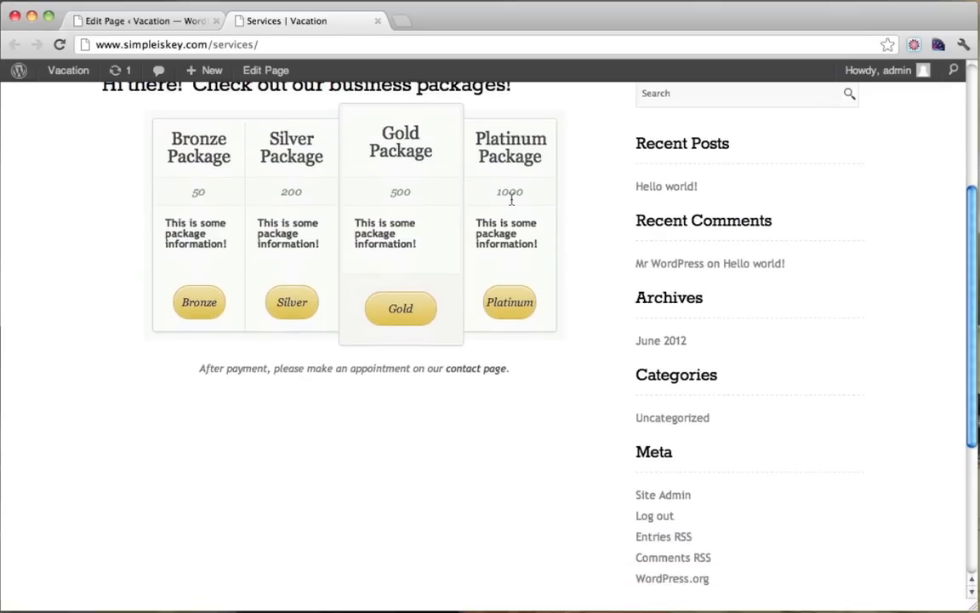
scroll(512, 202, "up", 4)
Center the greeting heading and price table shortcode, update, and reload the live Services page
left_click(181, 24)
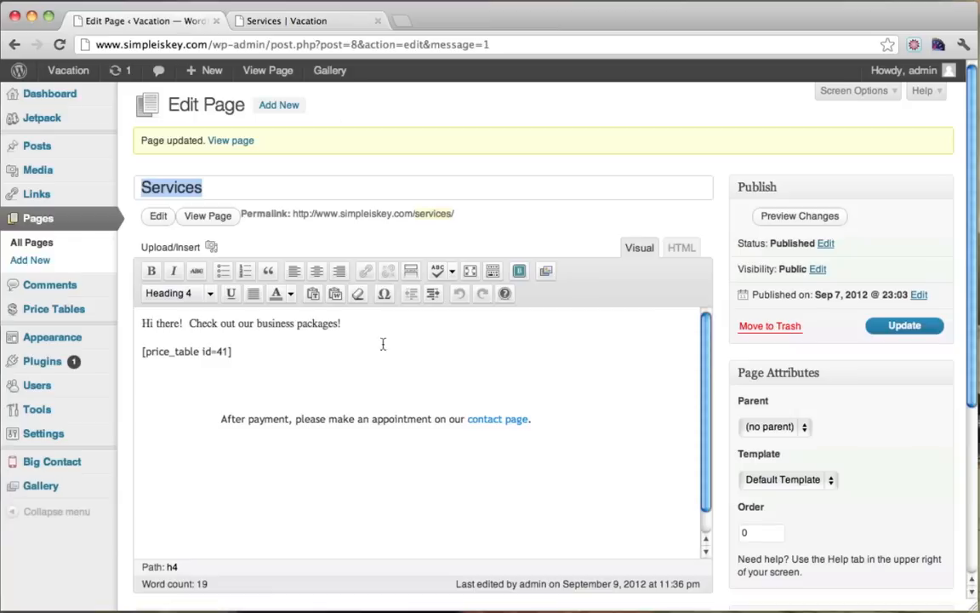
triple_click(324, 322)
left_click(316, 271)
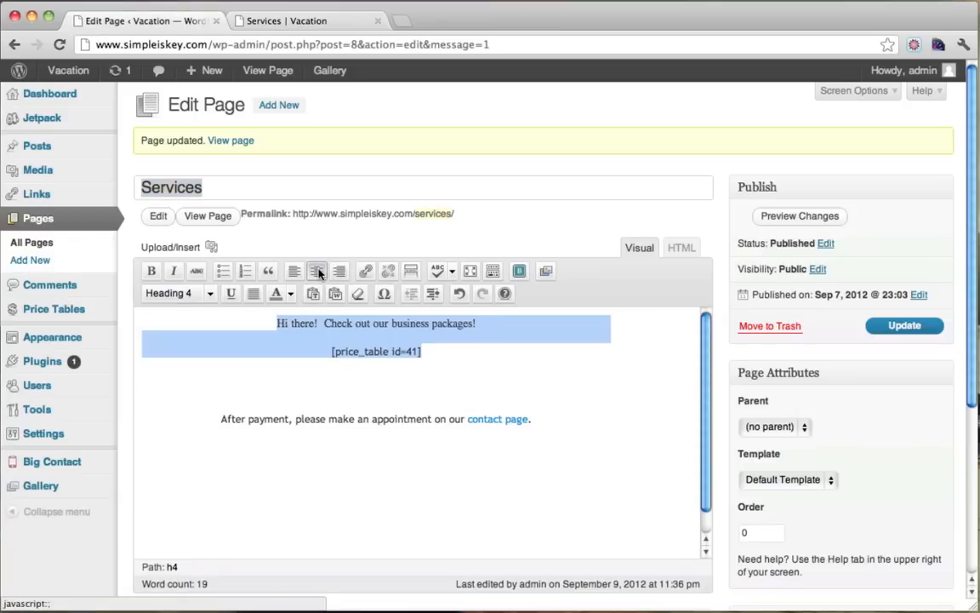
left_click(563, 374)
left_click(926, 325)
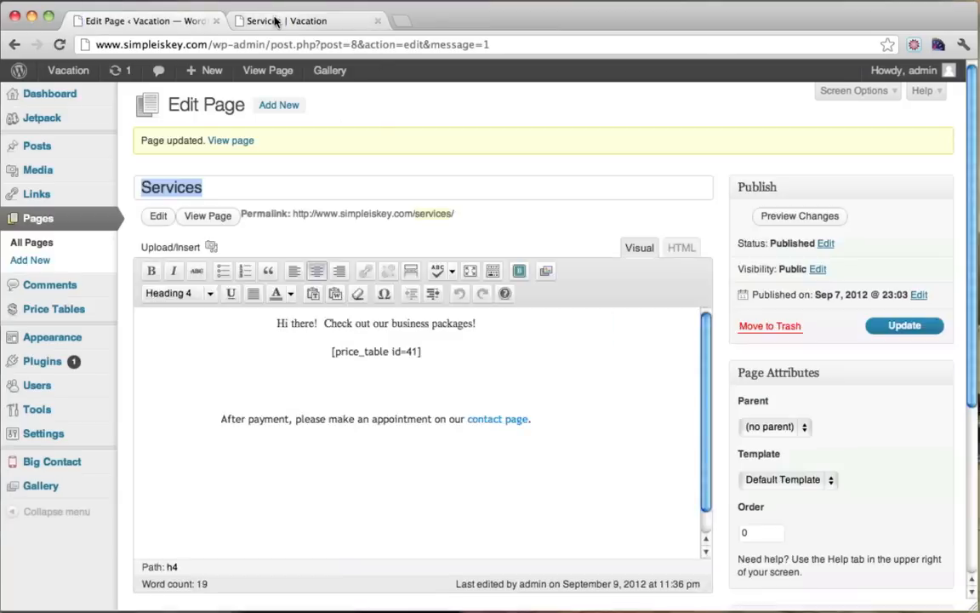
left_click(274, 21)
left_click(60, 44)
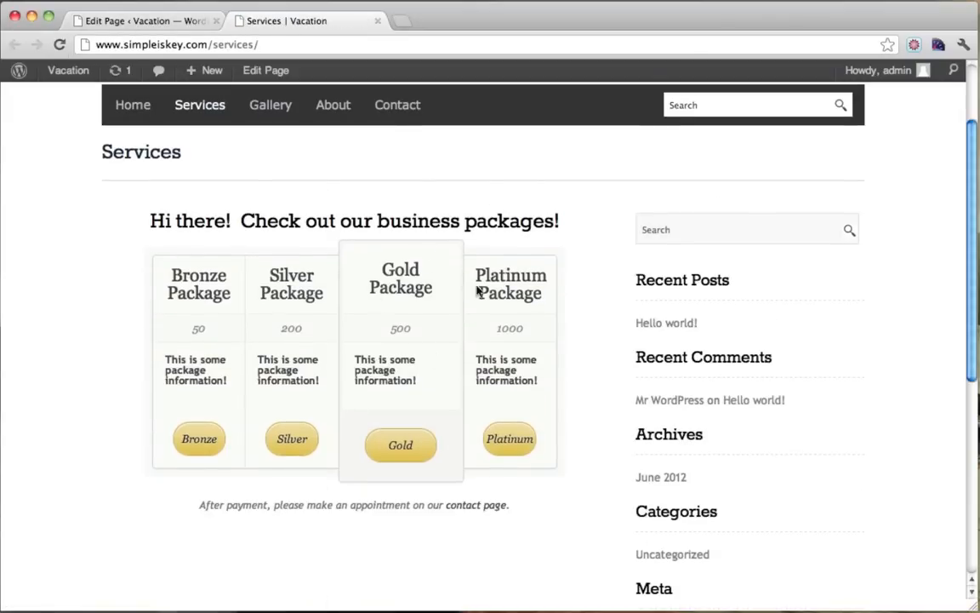
Scroll the live Services page and follow its contact-page link to the Contact form
scroll(441, 389, "down", 1)
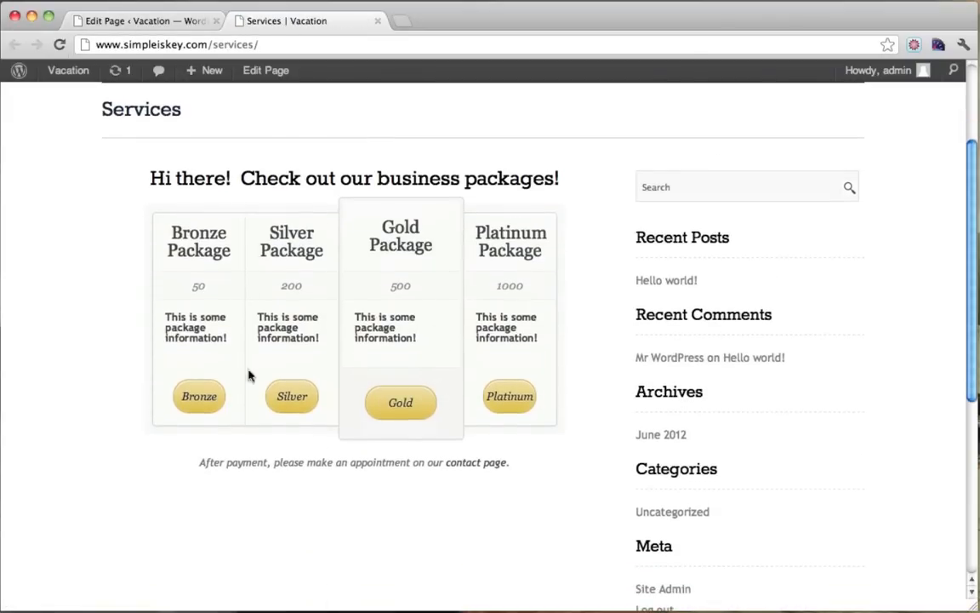
scroll(431, 416, "down", 3)
scroll(431, 416, "up", 6)
scroll(467, 428, "down", 2)
scroll(451, 428, "down", 1)
scroll(459, 436, "down", 1)
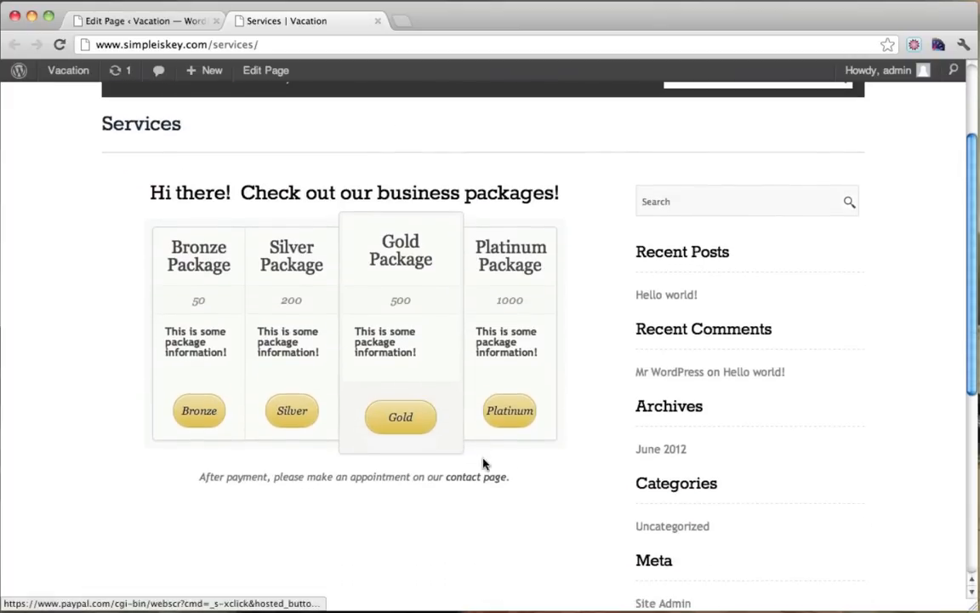
left_click(473, 479)
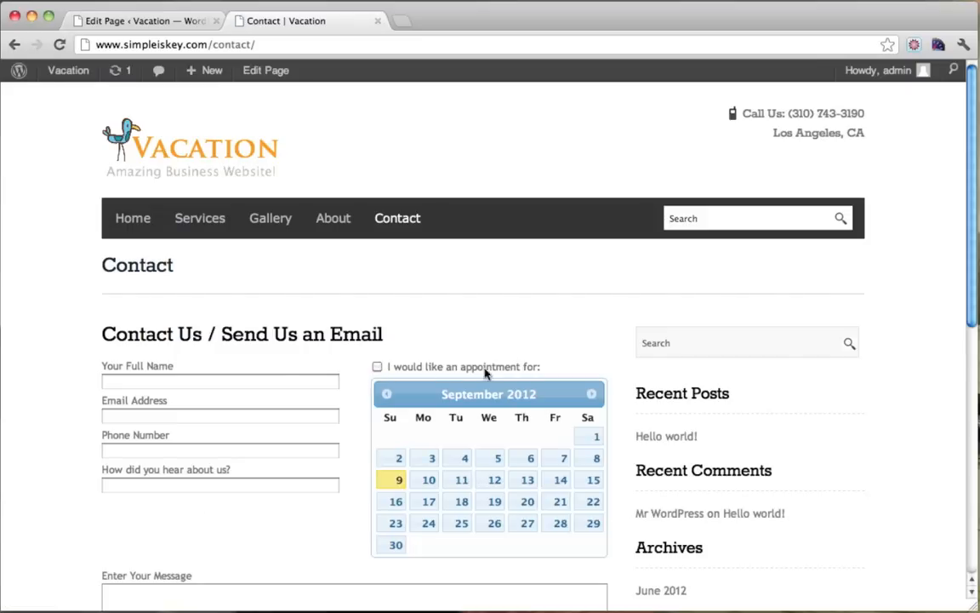
Return to the Services page, then go to the site's home page
scroll(467, 342, "down", 3)
scroll(466, 342, "up", 3)
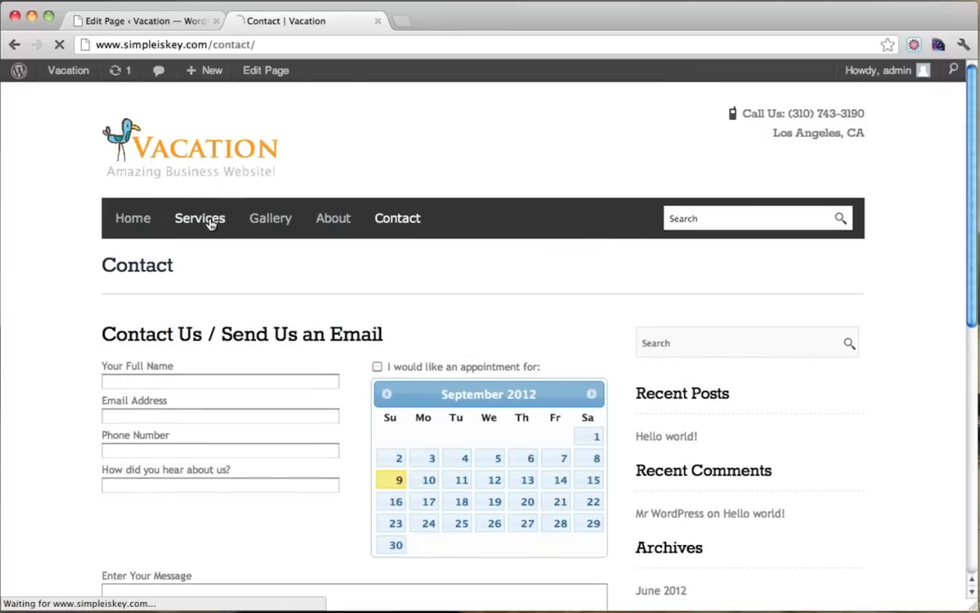
left_click(210, 223)
scroll(536, 295, "down", 5)
scroll(536, 295, "up", 5)
scroll(536, 295, "down", 4)
scroll(536, 295, "up", 4)
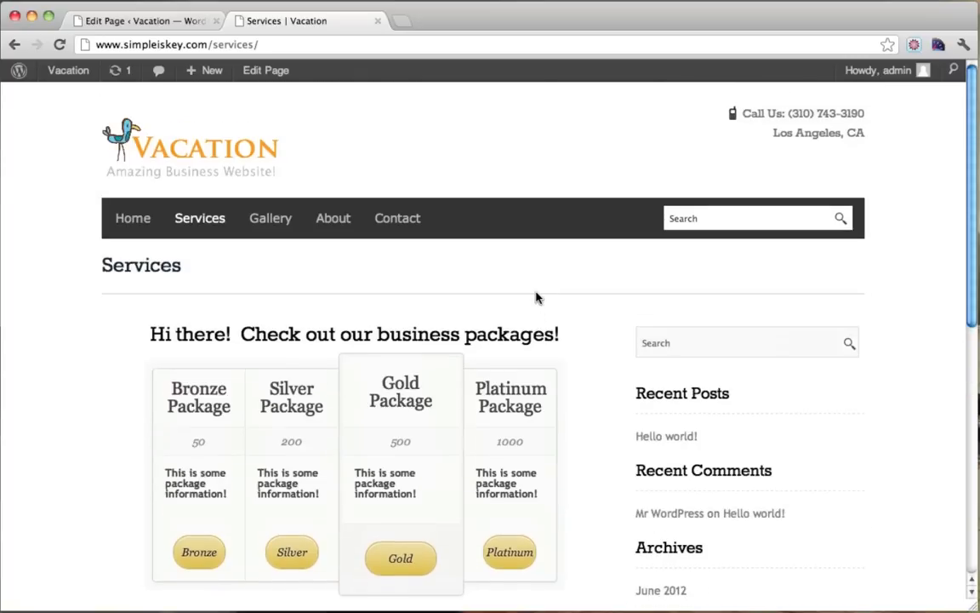
left_click(134, 219)
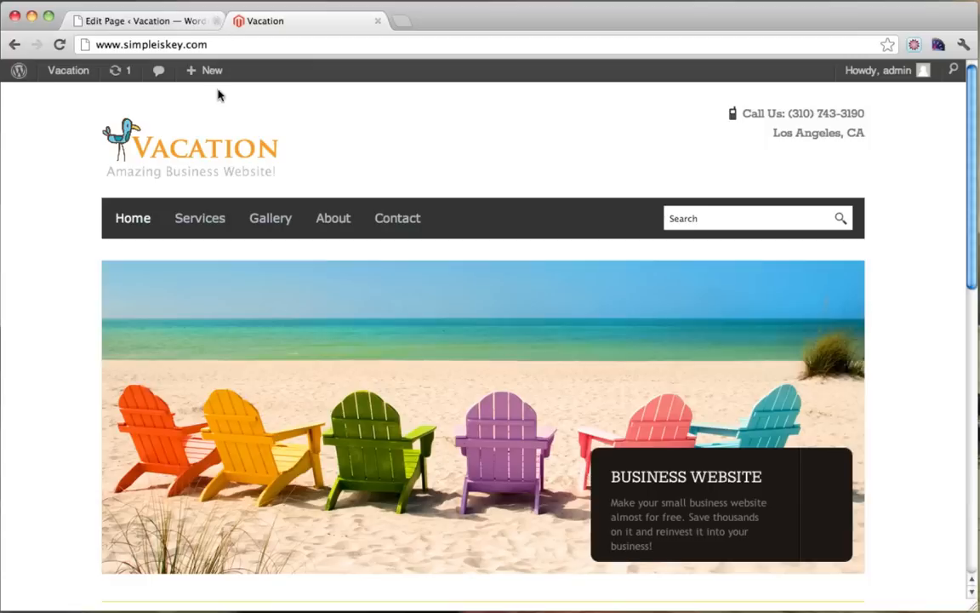
Browse the Services, Gallery, About and Contact pages from the site navigation
mouse_move(206, 71)
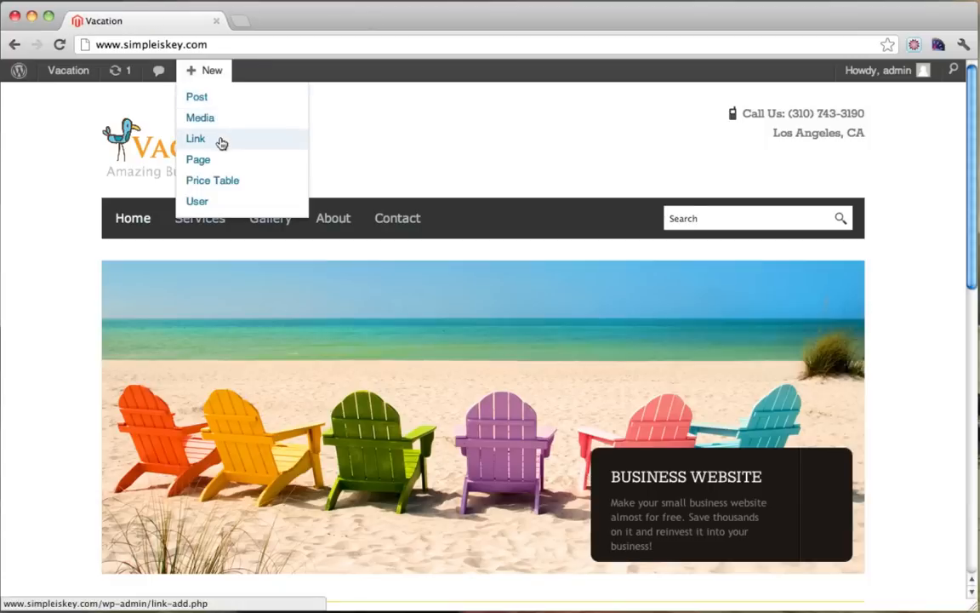
left_click(64, 286)
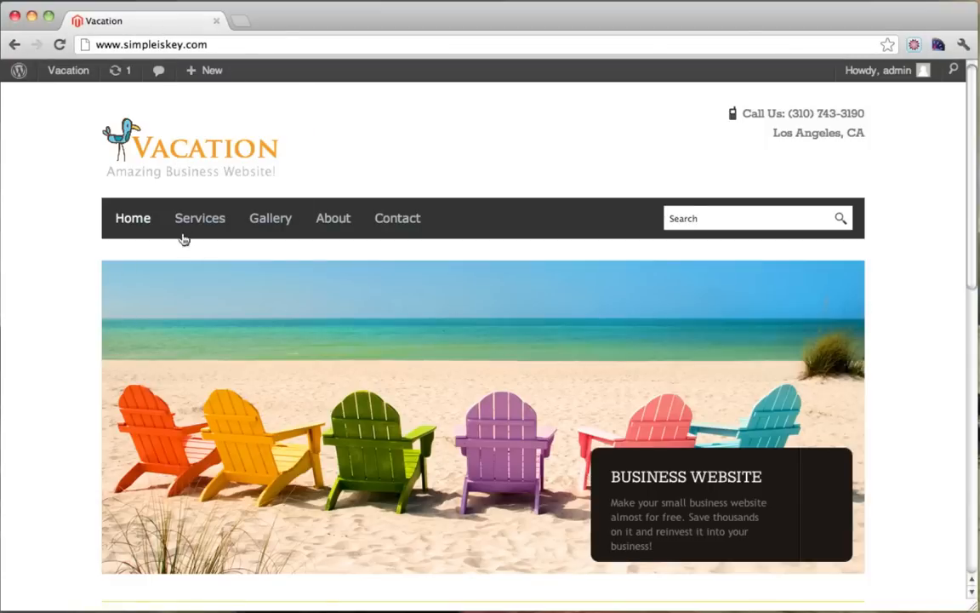
left_click(208, 226)
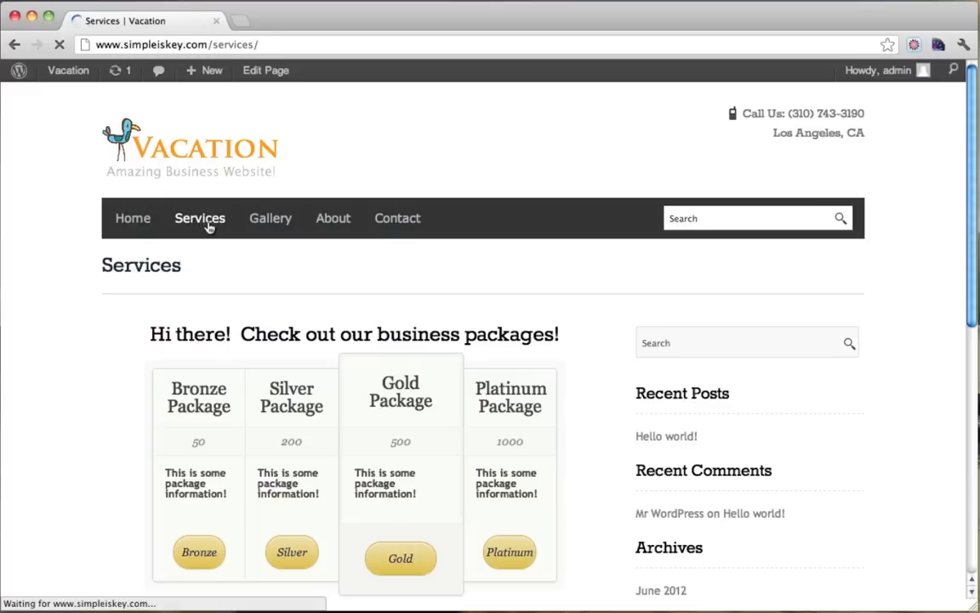
left_click(265, 226)
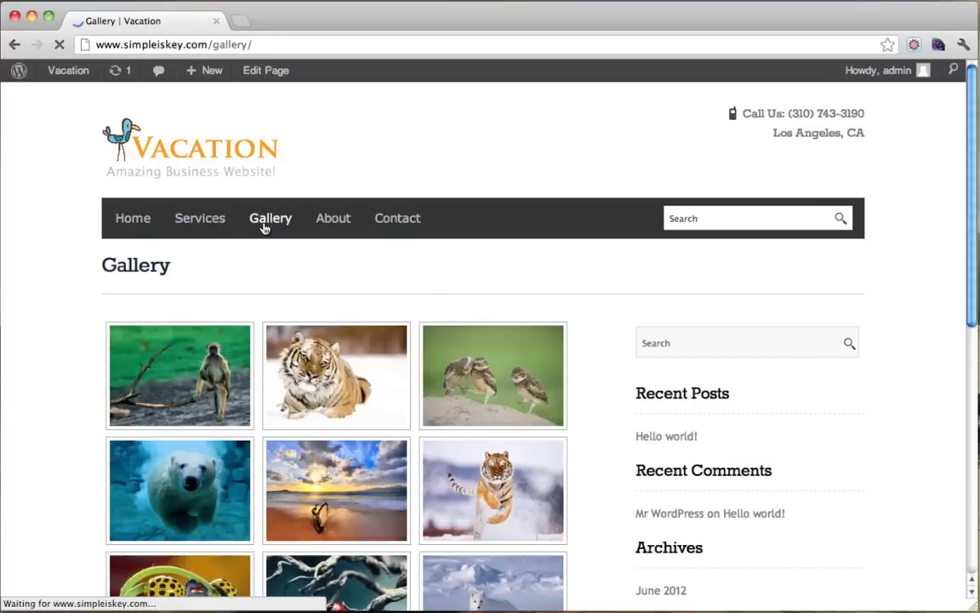
left_click(330, 226)
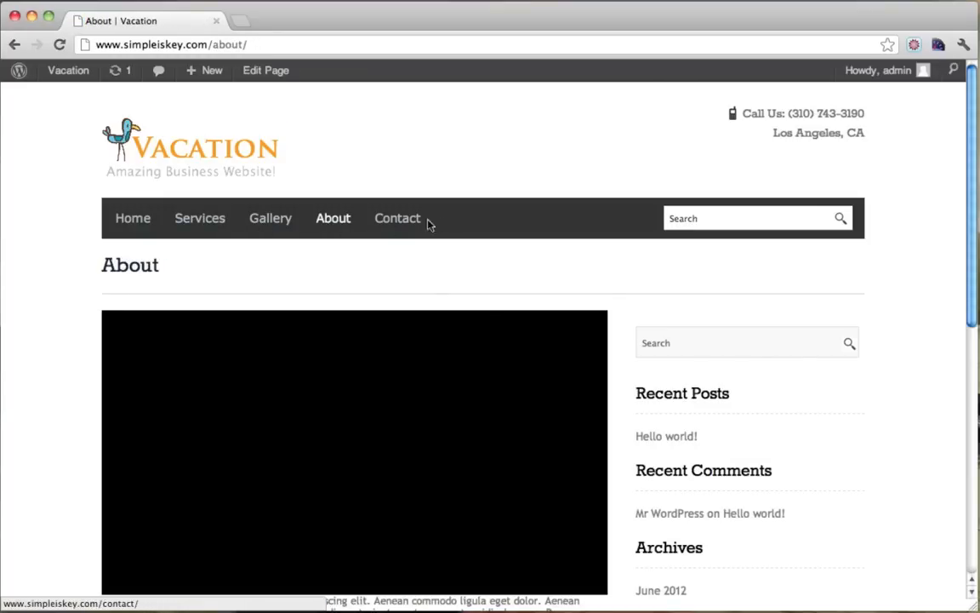
left_click(400, 221)
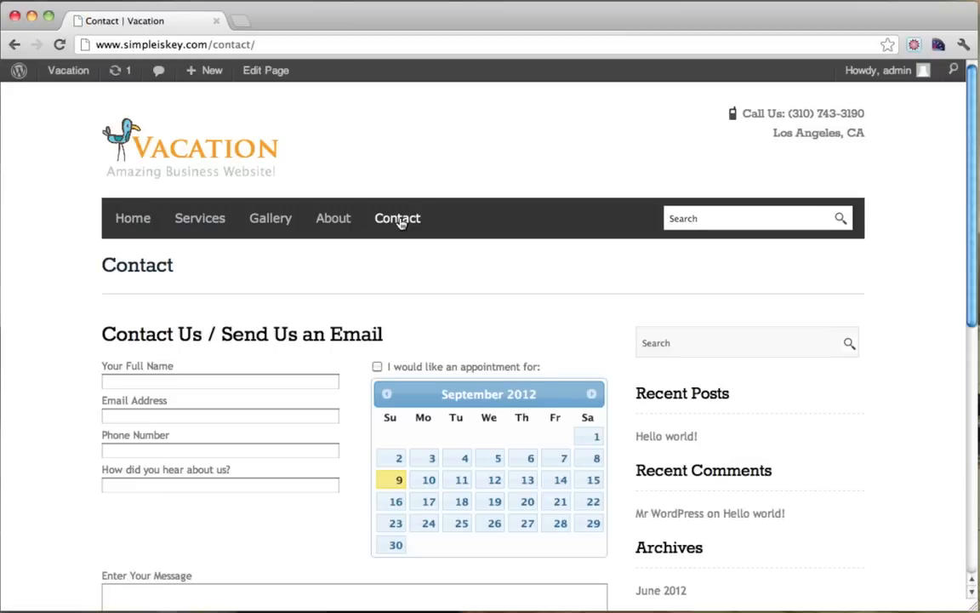
Look through the Contact page's form, September 2012 appointment calendar and sidebar
scroll(399, 221, "down", 2)
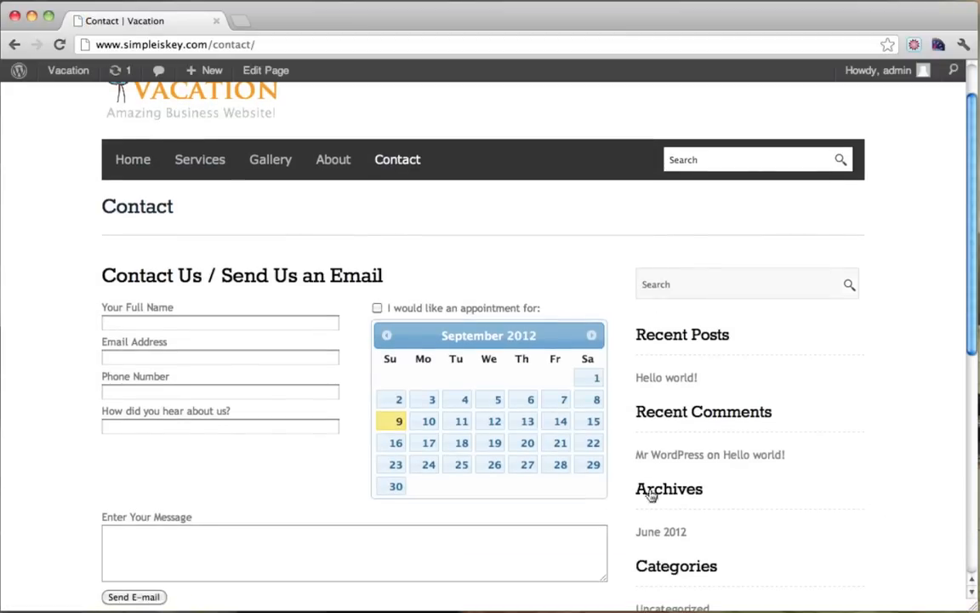
scroll(648, 515, "down", 5)
scroll(784, 300, "up", 7)
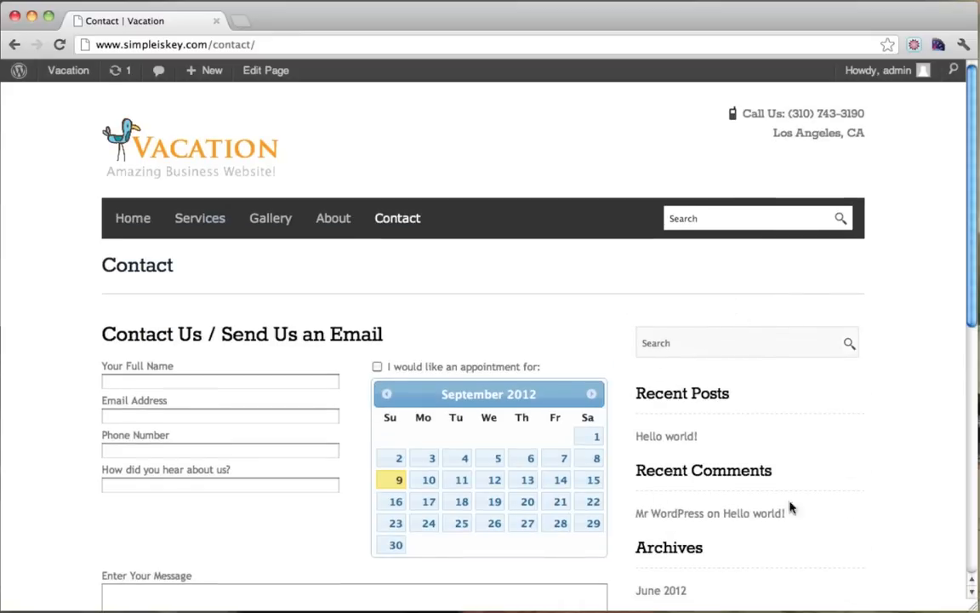
scroll(658, 340, "down", 3)
scroll(657, 341, "down", 3)
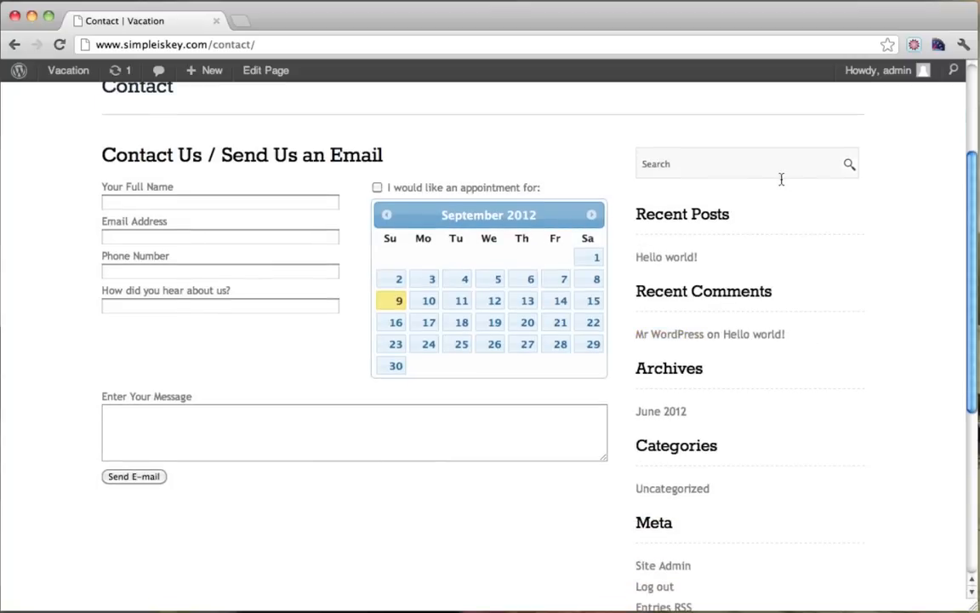
scroll(782, 181, "up", 3)
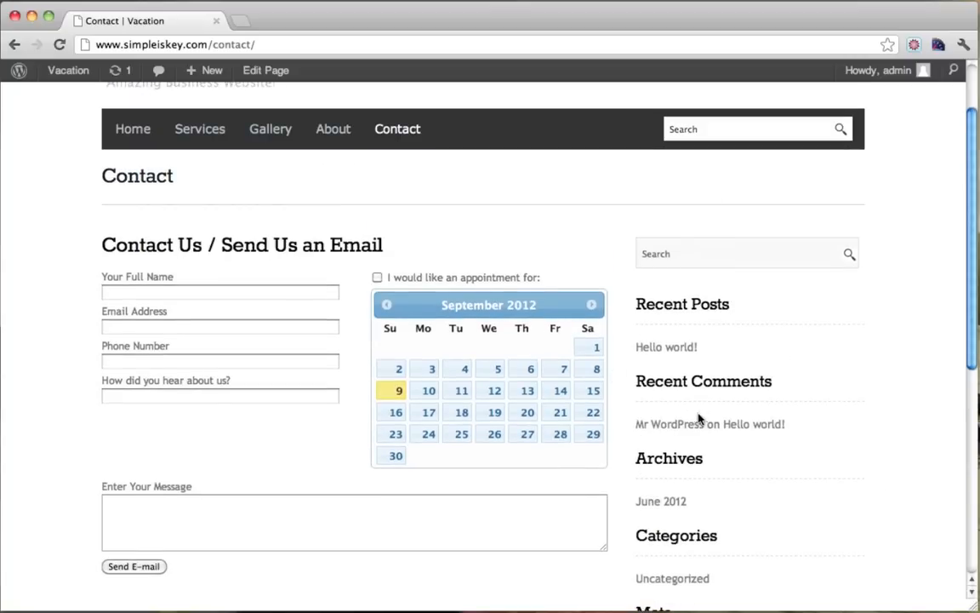
scroll(799, 327, "down", 2)
left_click_drag(639, 260, 712, 258)
left_click(712, 258)
scroll(693, 310, "up", 1)
scroll(694, 310, "up", 2)
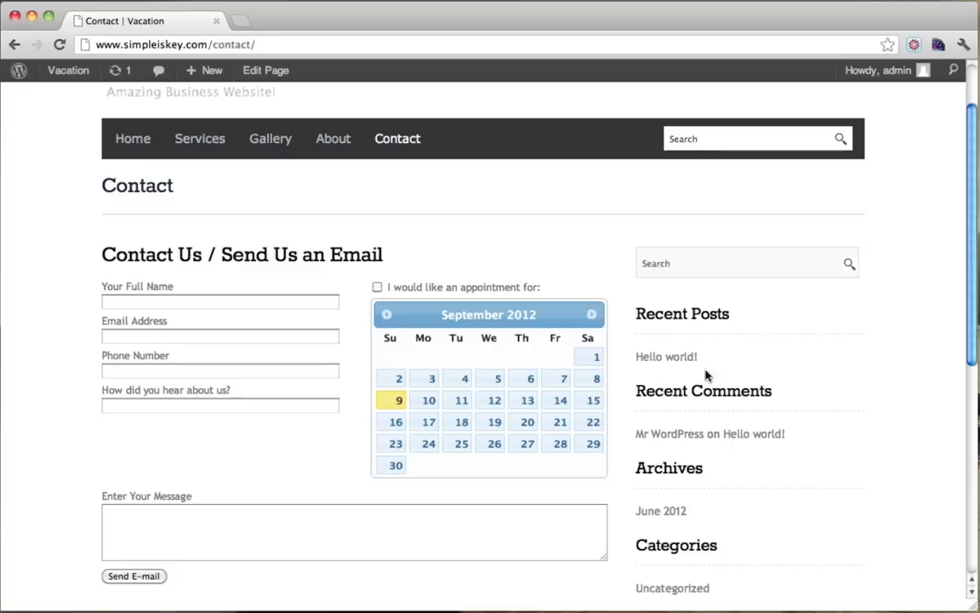
scroll(749, 388, "down", 4)
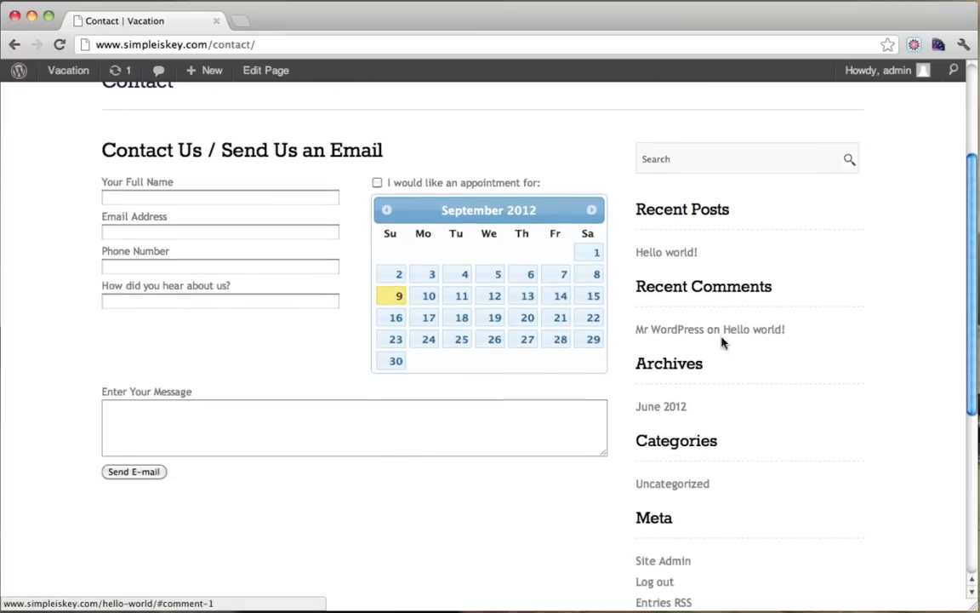
scroll(735, 411, "down", 8)
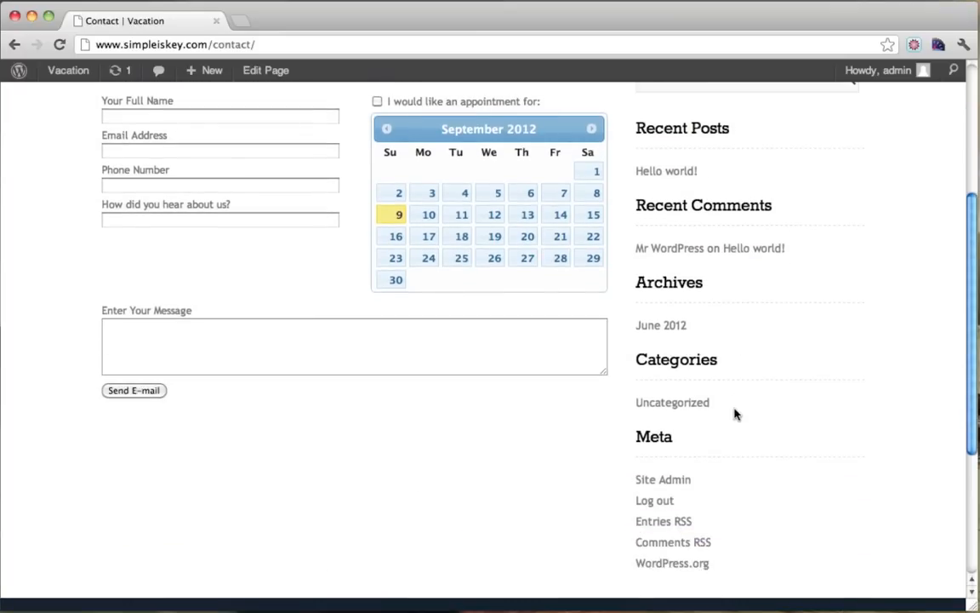
scroll(736, 414, "up", 15)
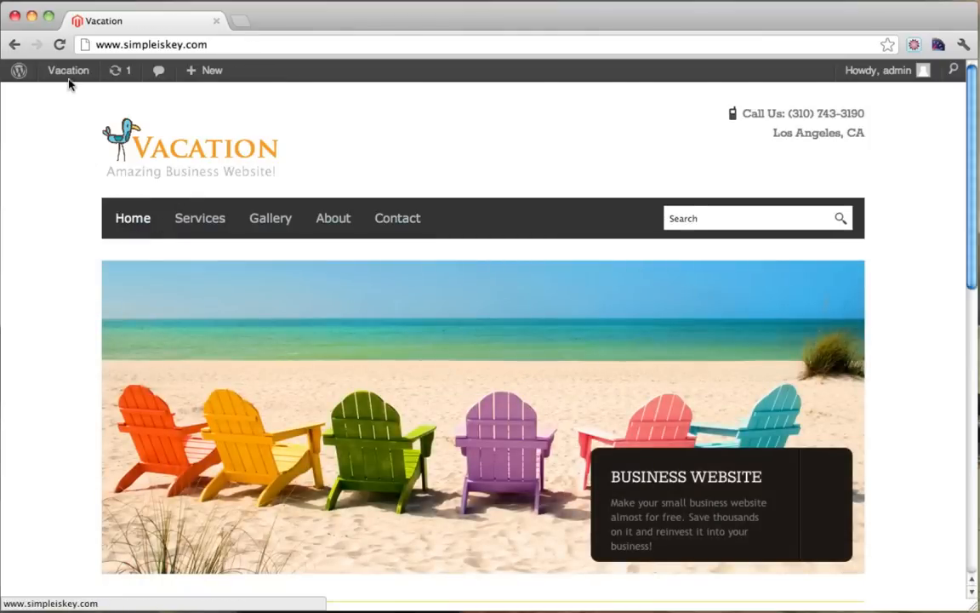
Go to the admin Dashboard and open Appearance > Widgets
mouse_move(69, 76)
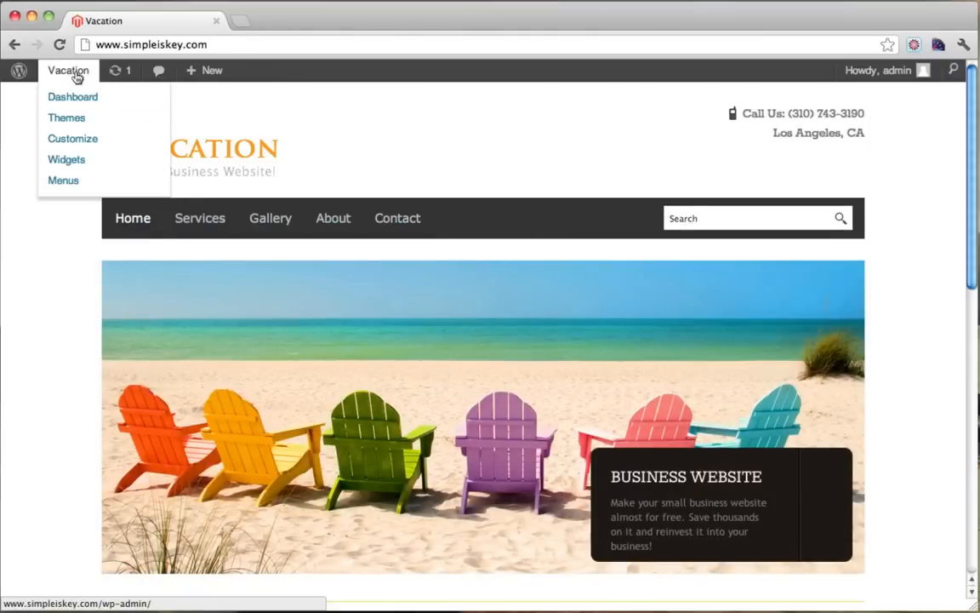
left_click(76, 98)
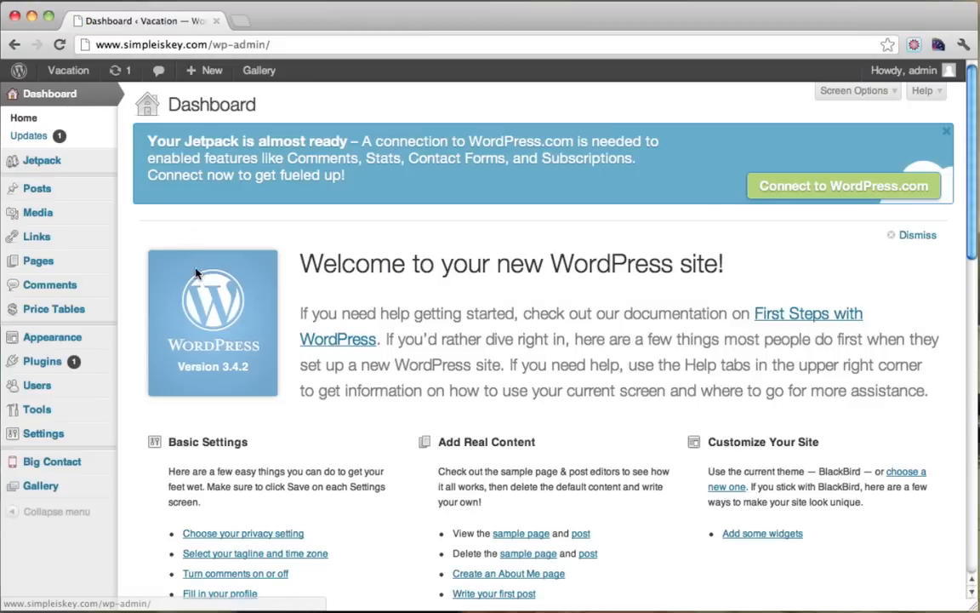
mouse_move(44, 339)
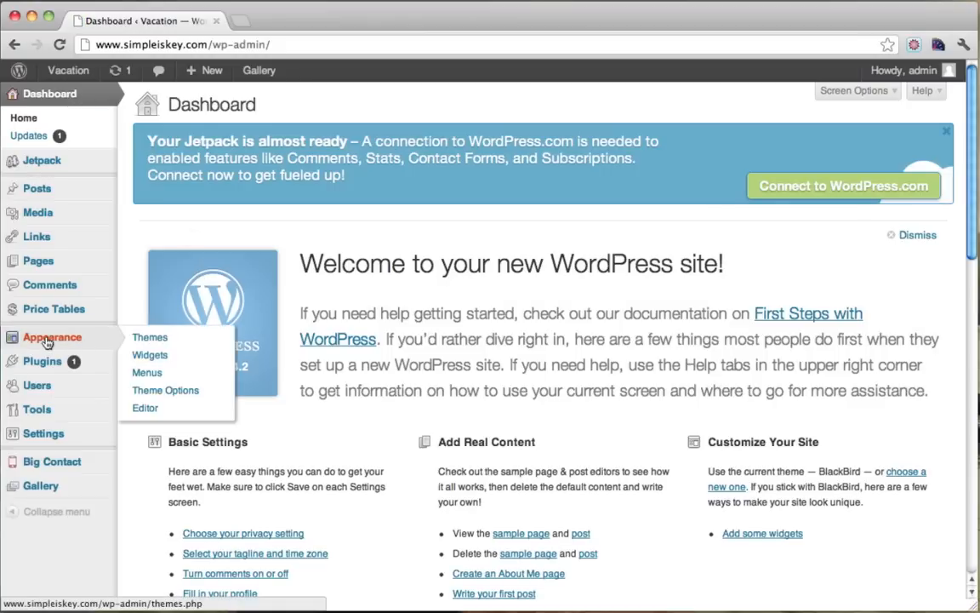
left_click(153, 356)
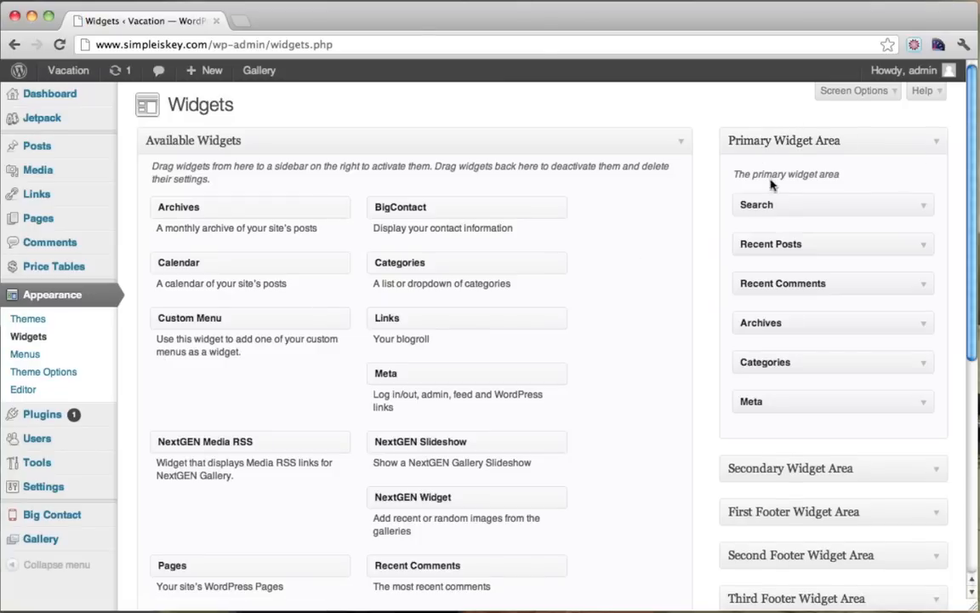
scroll(878, 291, "down", 2)
scroll(878, 293, "up", 2)
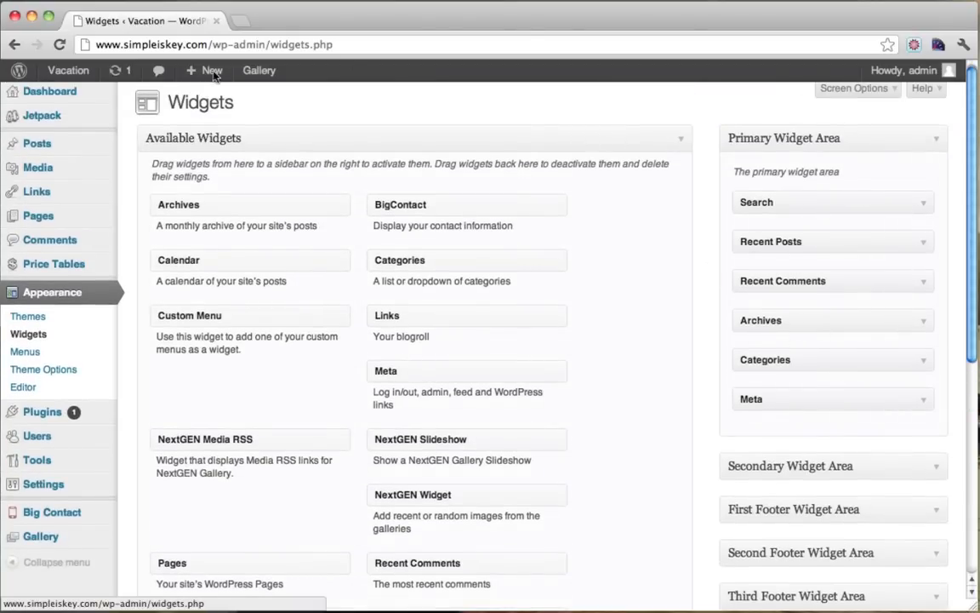
Open the live site in a new tab and view the Services page sidebar
left_click(75, 96, "super")
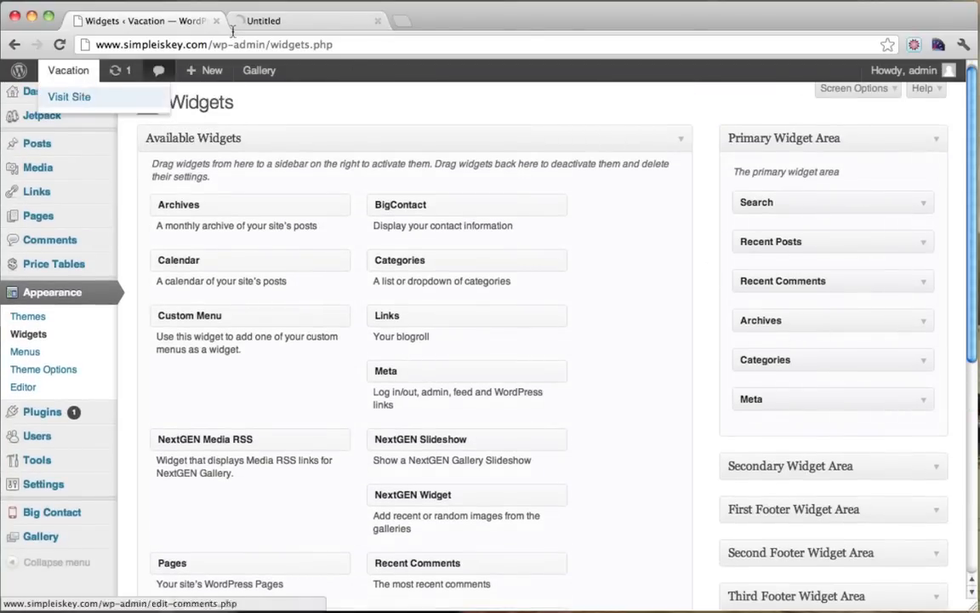
left_click(310, 21)
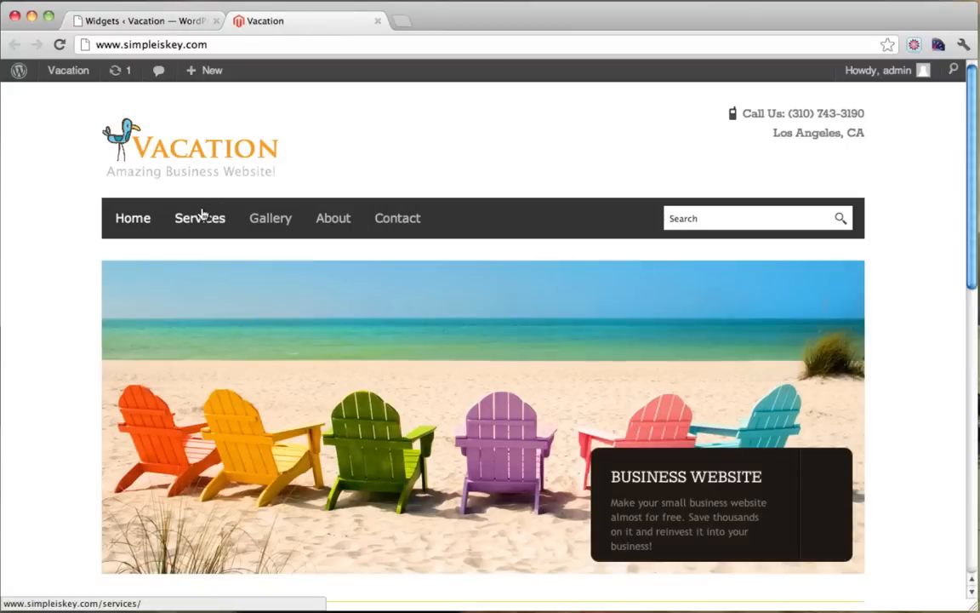
scroll(808, 352, "down", 5)
scroll(363, 281, "up", 5)
left_click(199, 219)
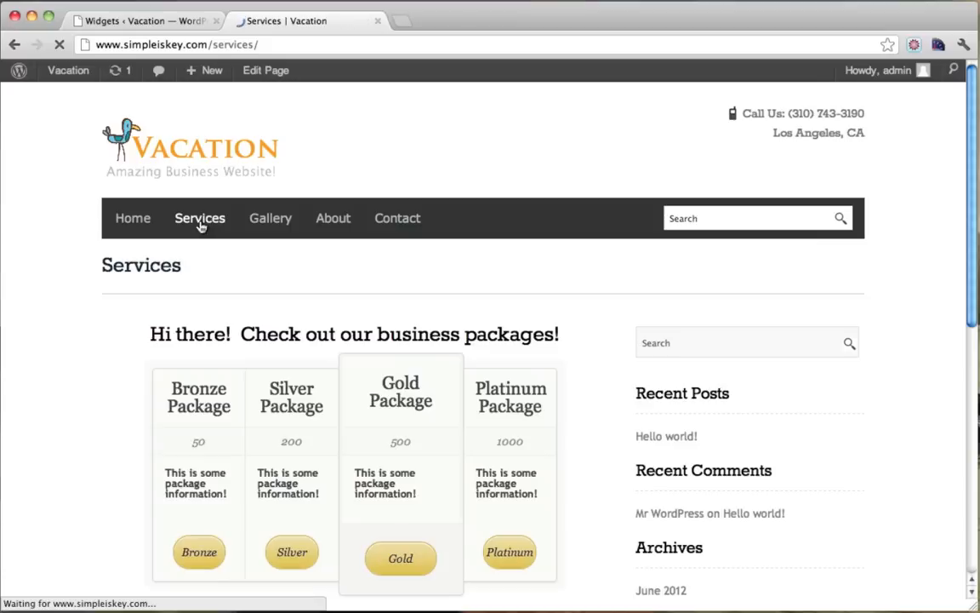
scroll(572, 265, "down", 1)
left_click(703, 328)
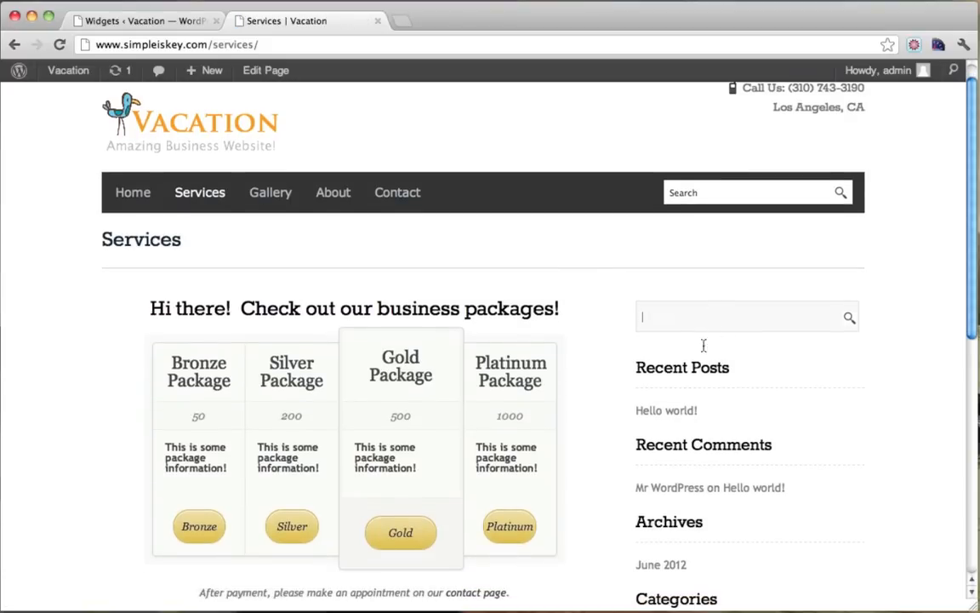
scroll(696, 375, "down", 1)
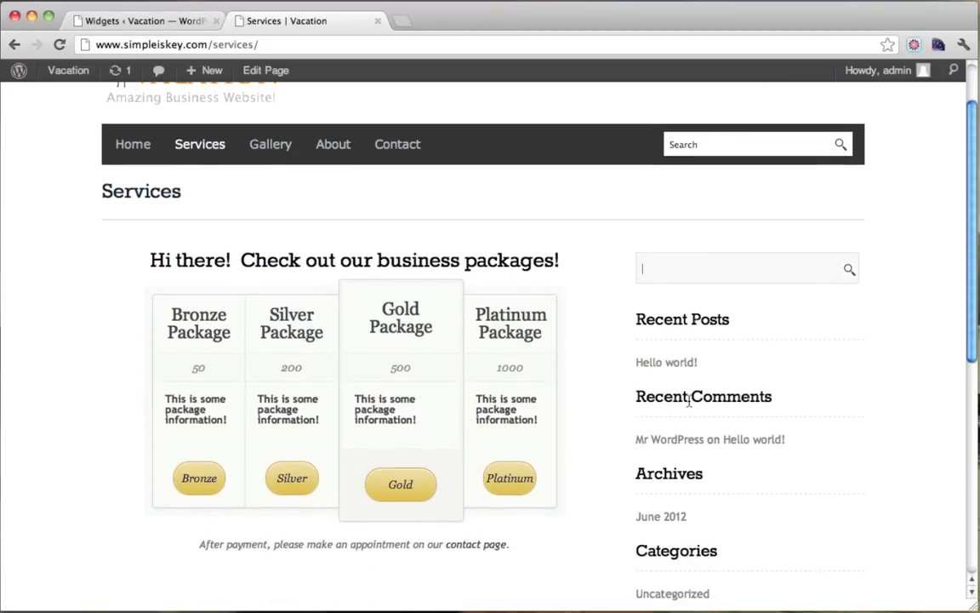
Compare the Services sidebar against the Widgets admin page, ending on the Widgets tab
left_click(163, 19)
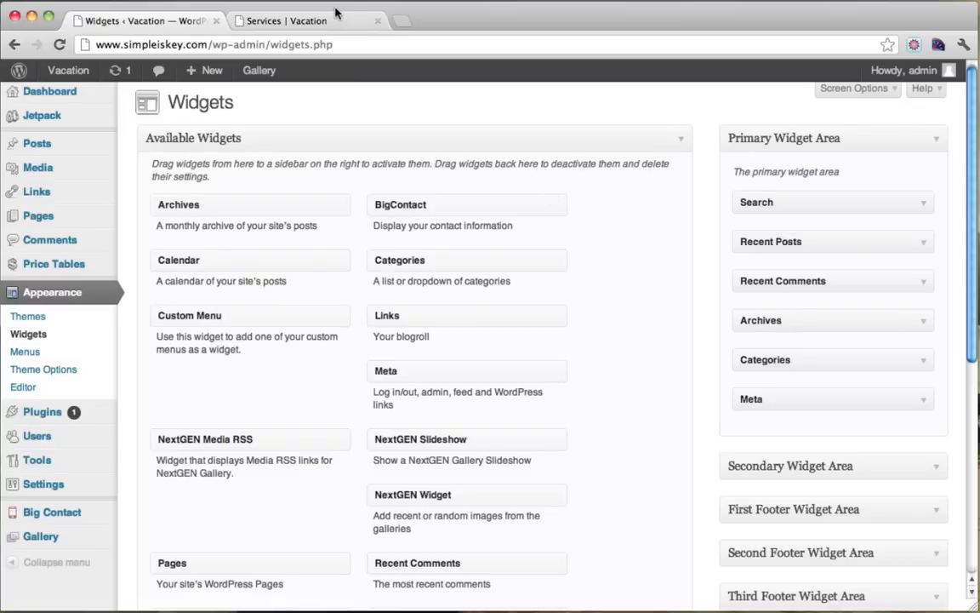
left_click(286, 18)
scroll(685, 346, "down", 10)
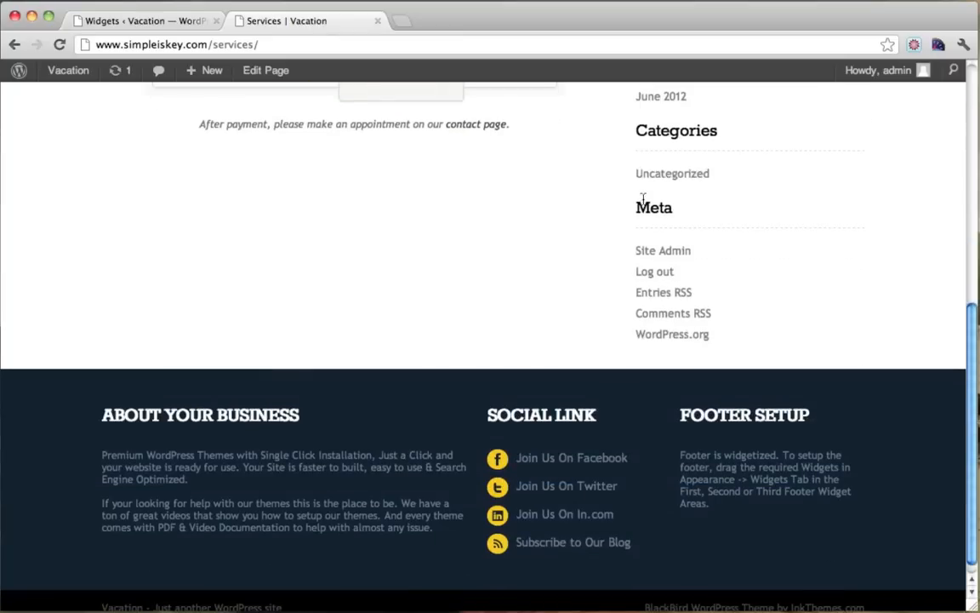
scroll(649, 204, "up", 10)
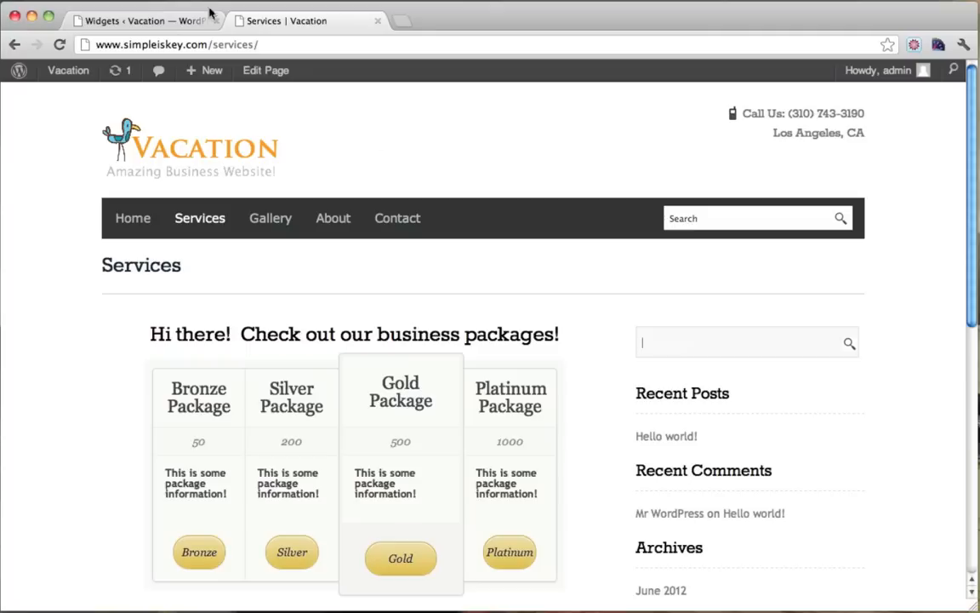
left_click(721, 337)
left_click(194, 13)
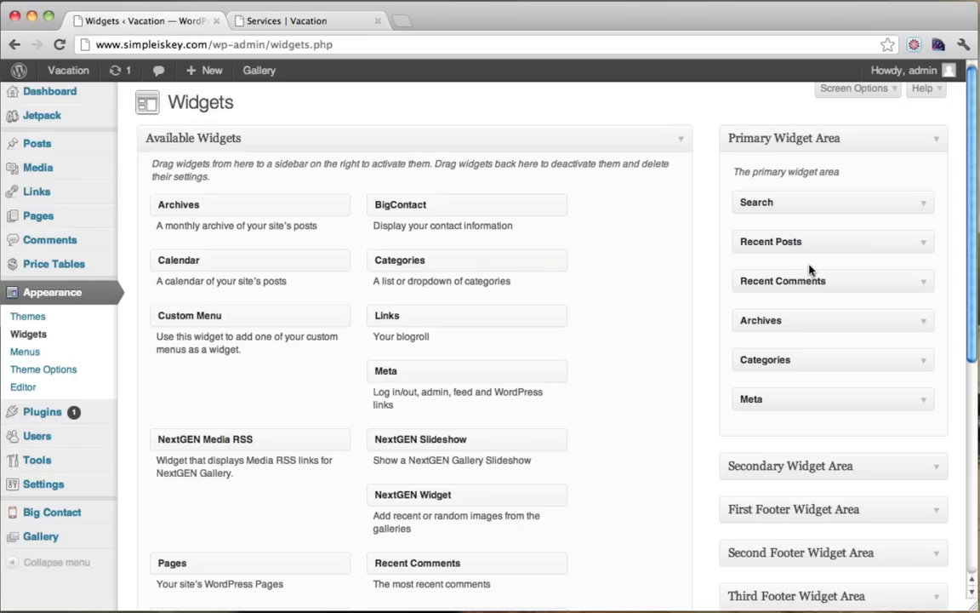
Drag Search, Recent Posts, Recent Comments, Archives, Categories and Meta out of the Primary Widget Area
left_click_drag(800, 200, 449, 256)
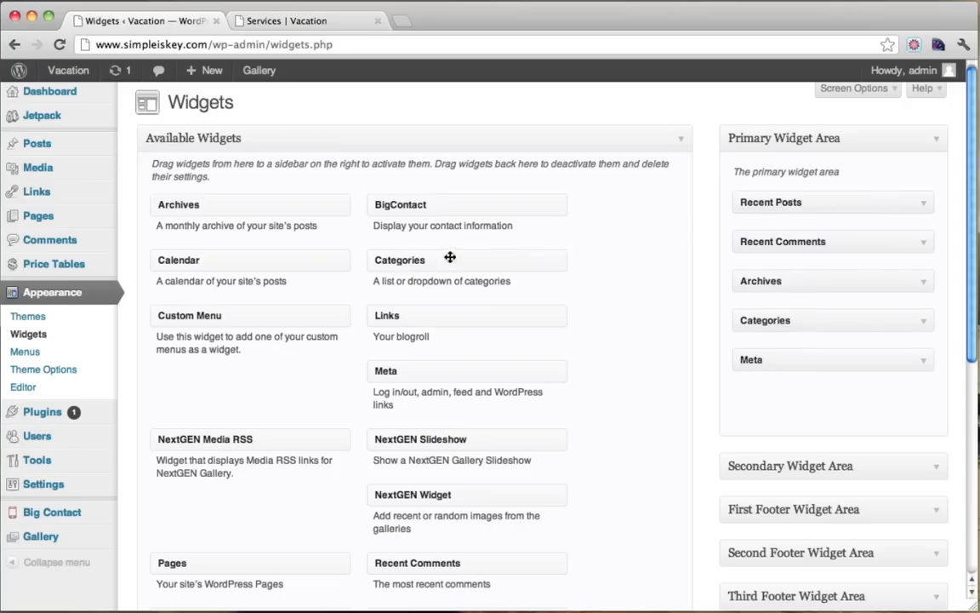
left_click_drag(891, 194, 587, 245)
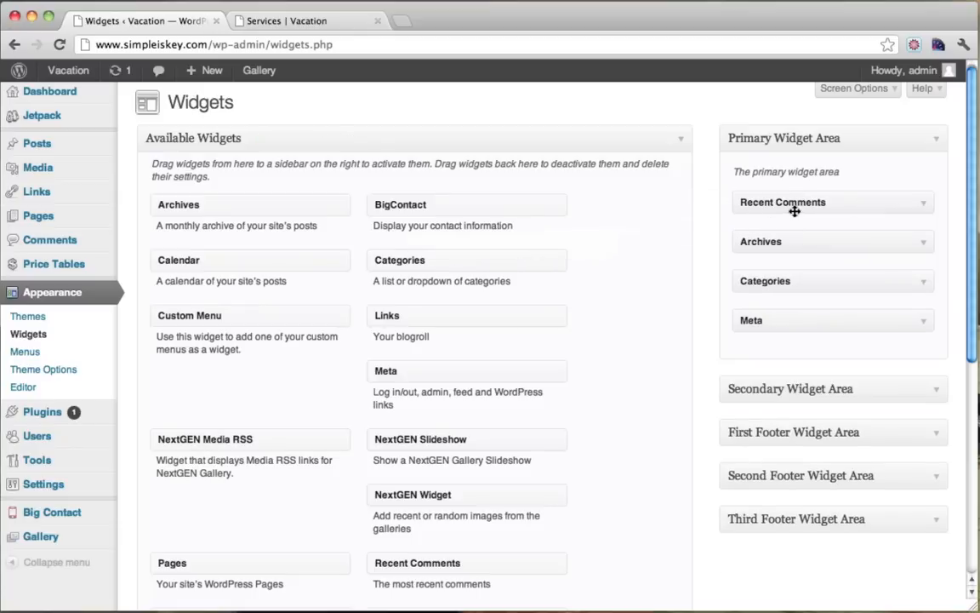
left_click_drag(794, 209, 411, 253)
left_click_drag(823, 196, 418, 215)
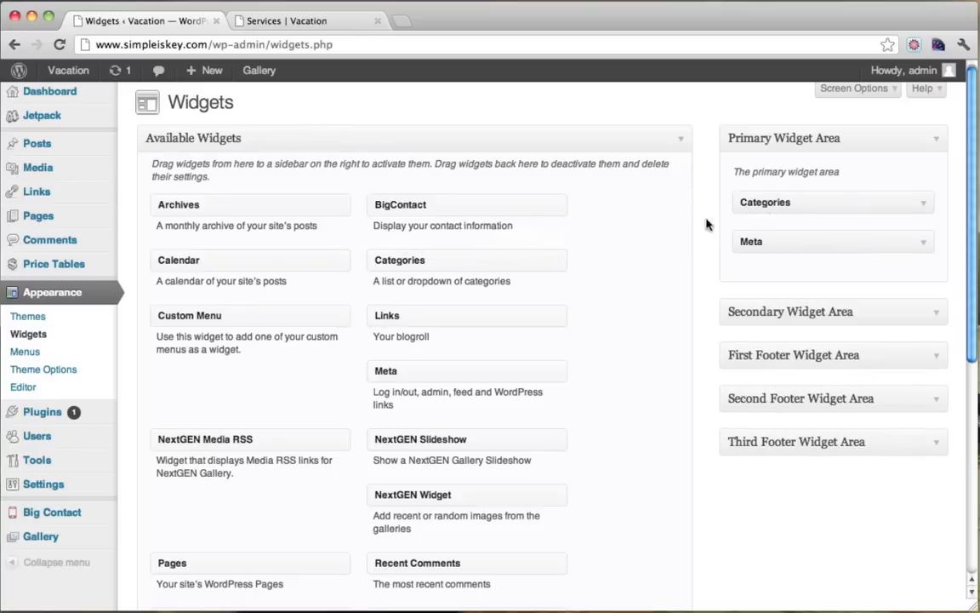
left_click_drag(764, 204, 401, 215)
left_click_drag(777, 204, 429, 237)
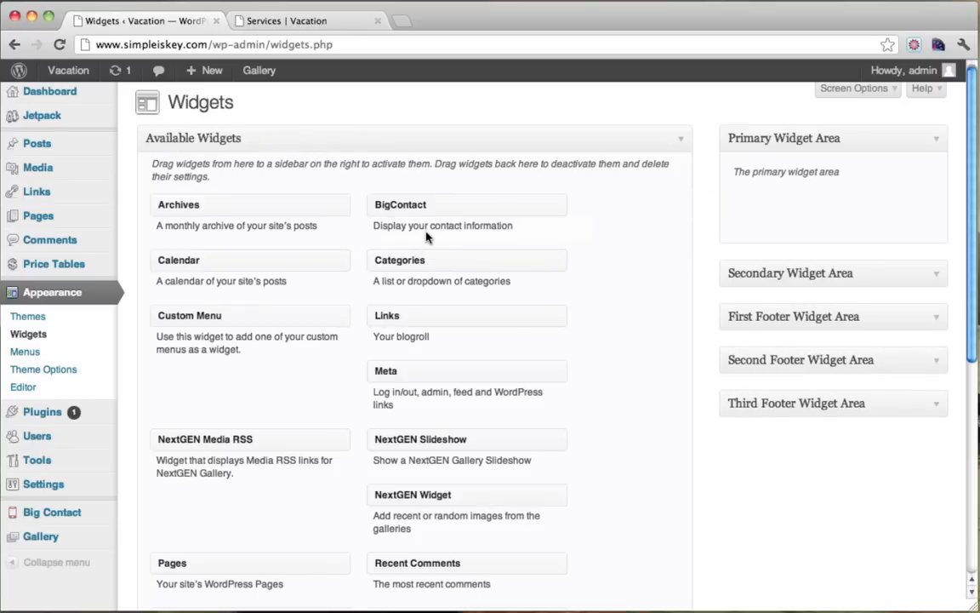
Check the live Services sidebar, then return to the Widgets page
left_click(318, 21)
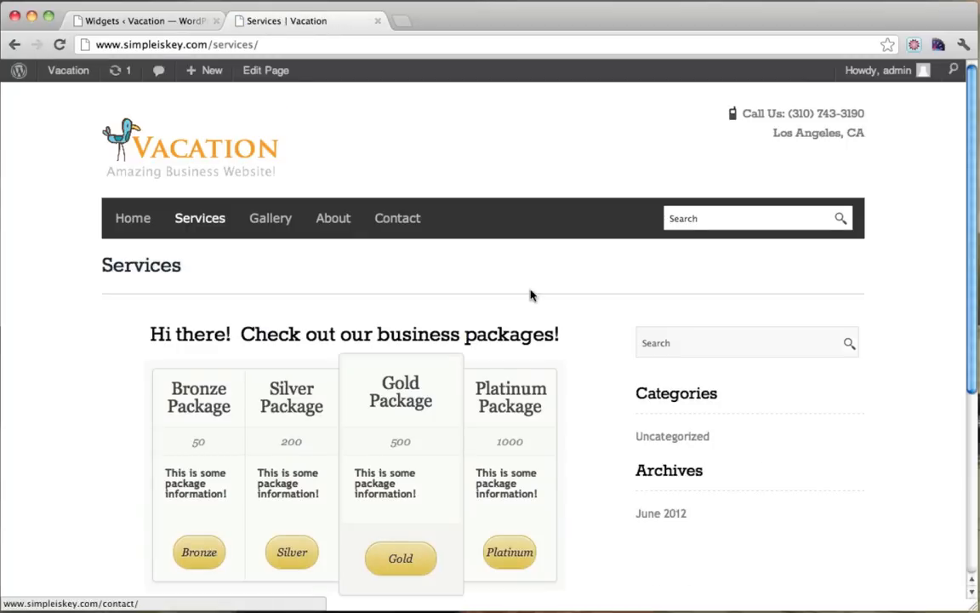
scroll(777, 346, "down", 3)
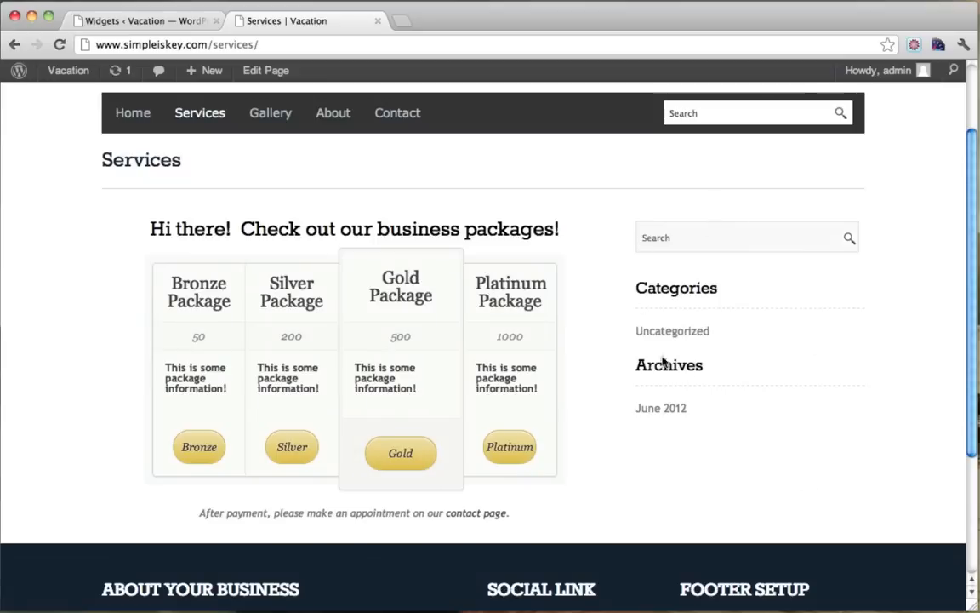
left_click(176, 20)
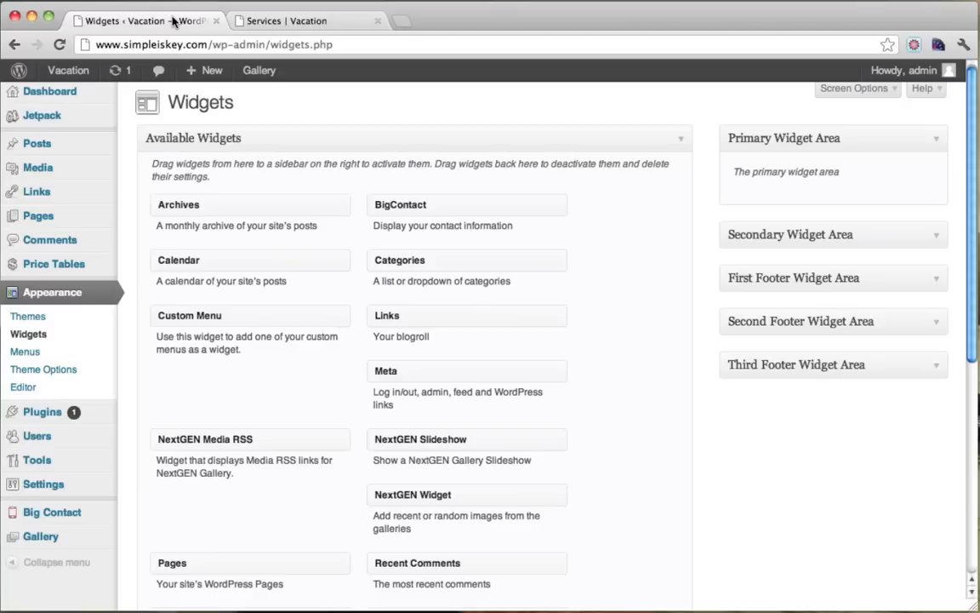
scroll(517, 316, "down", 8)
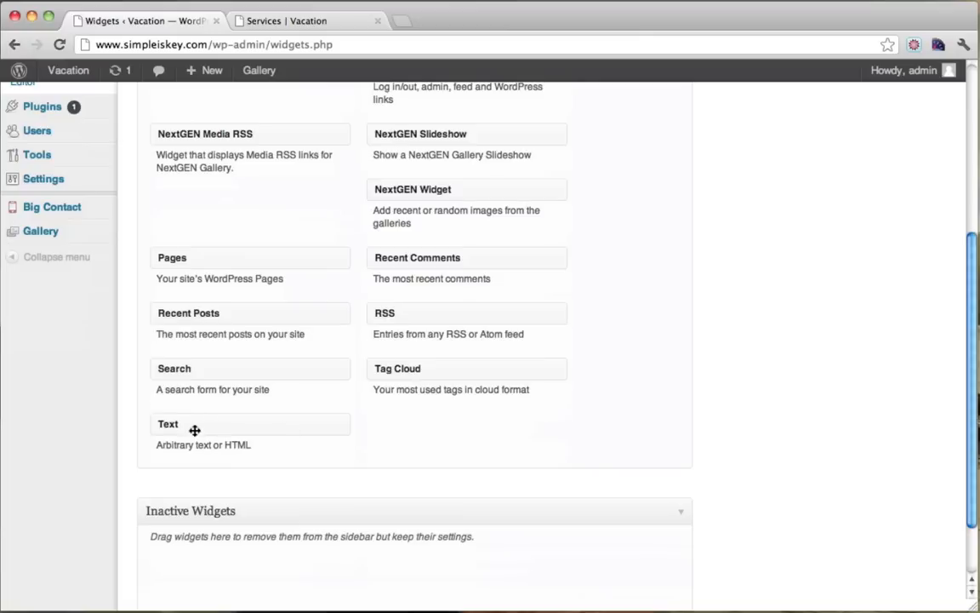
Add a Text widget titled 'Hello' reading 'Hi!' to the Primary Widget Area and save it
left_click_drag(198, 428, 778, 199)
left_click(626, 247)
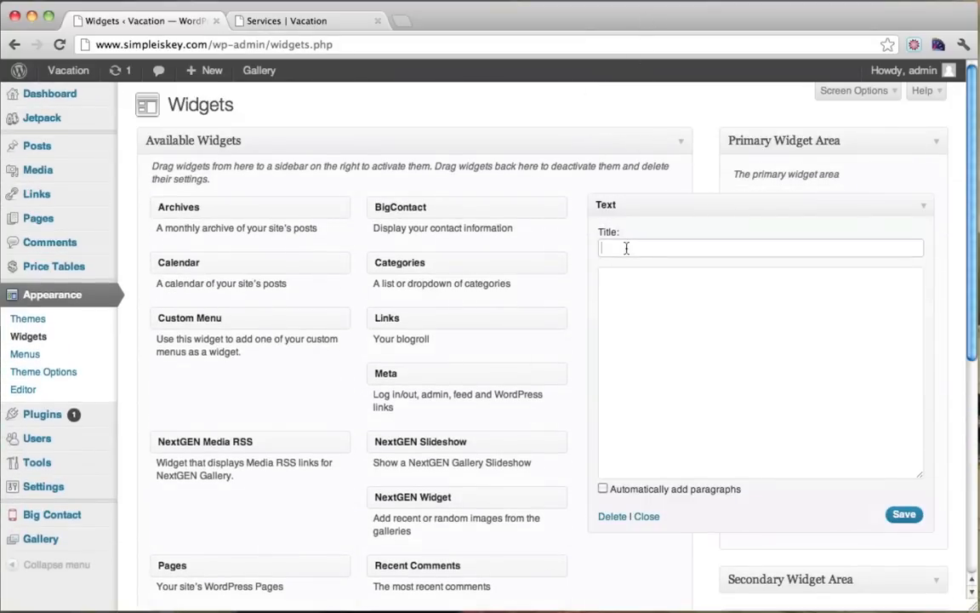
left_click(685, 310)
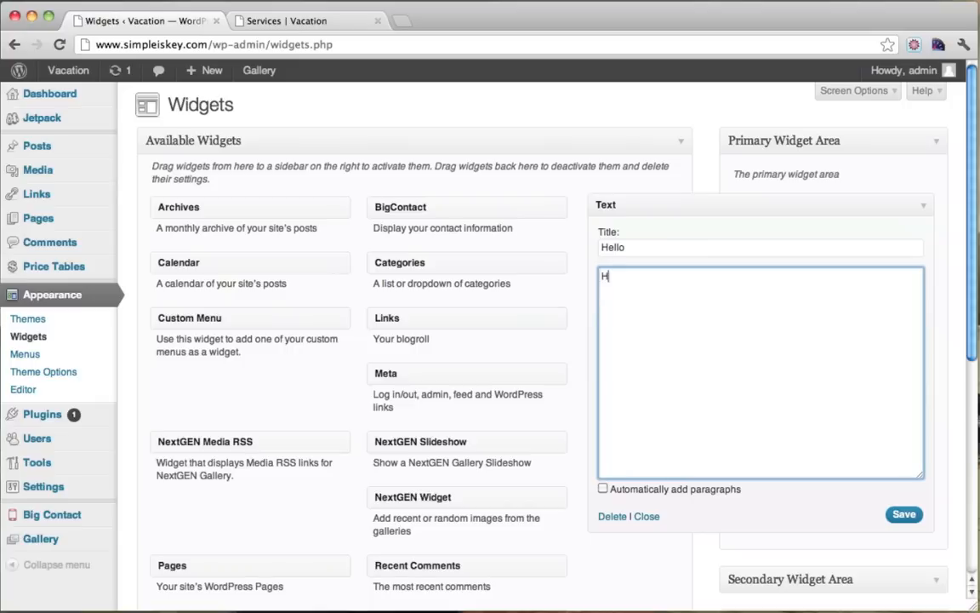
left_click(911, 517)
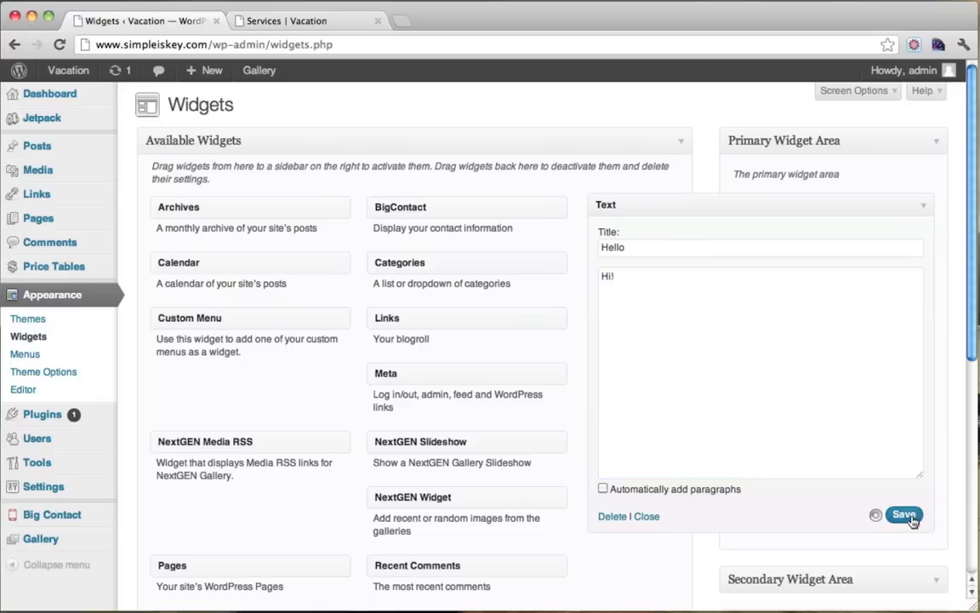
Reload the Services page to confirm the Hello widget appears in its sidebar
left_click(311, 24)
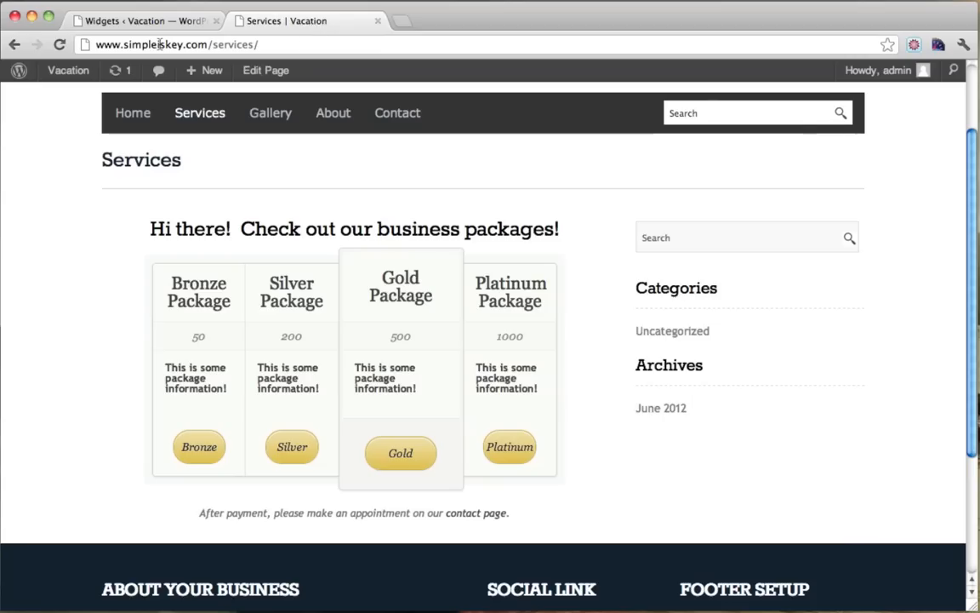
left_click(60, 44)
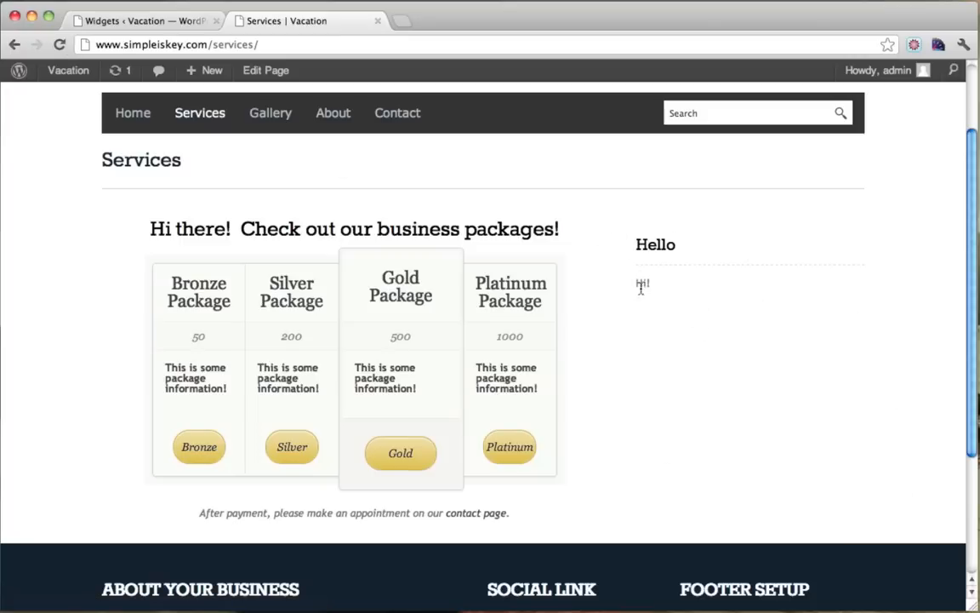
scroll(805, 398, "up", 3)
scroll(799, 416, "down", 1)
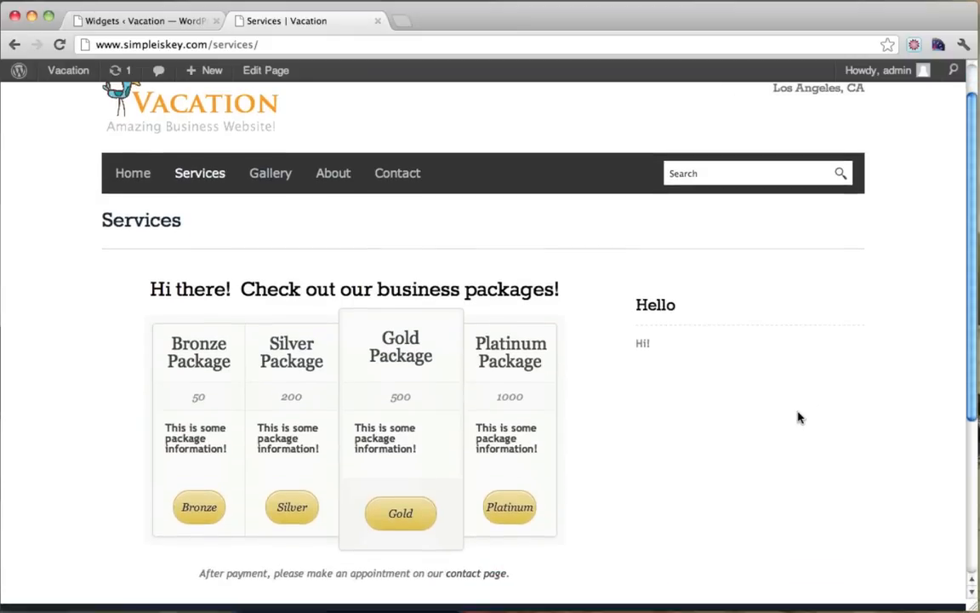
left_click(166, 28)
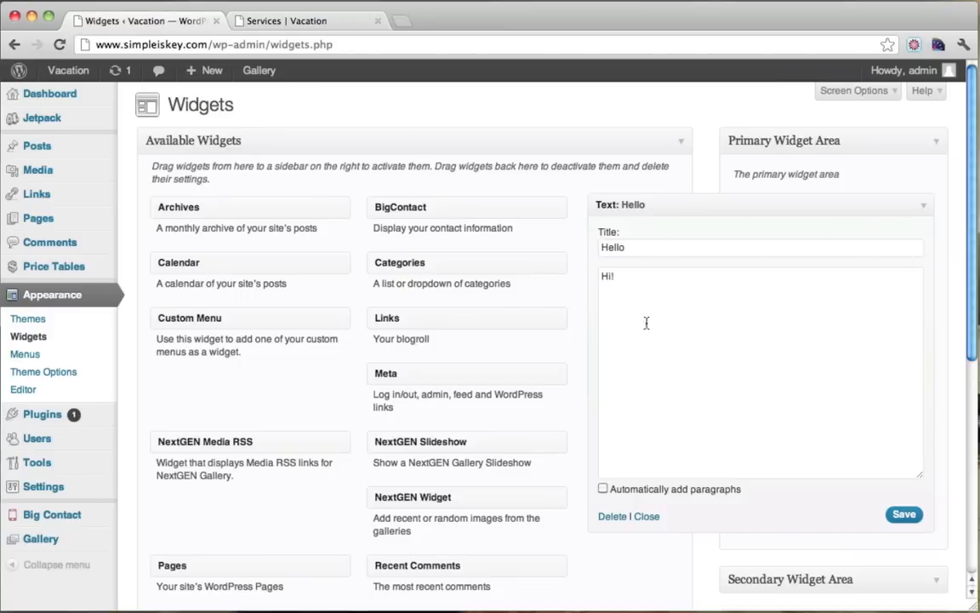
left_click_drag(684, 293, 590, 275)
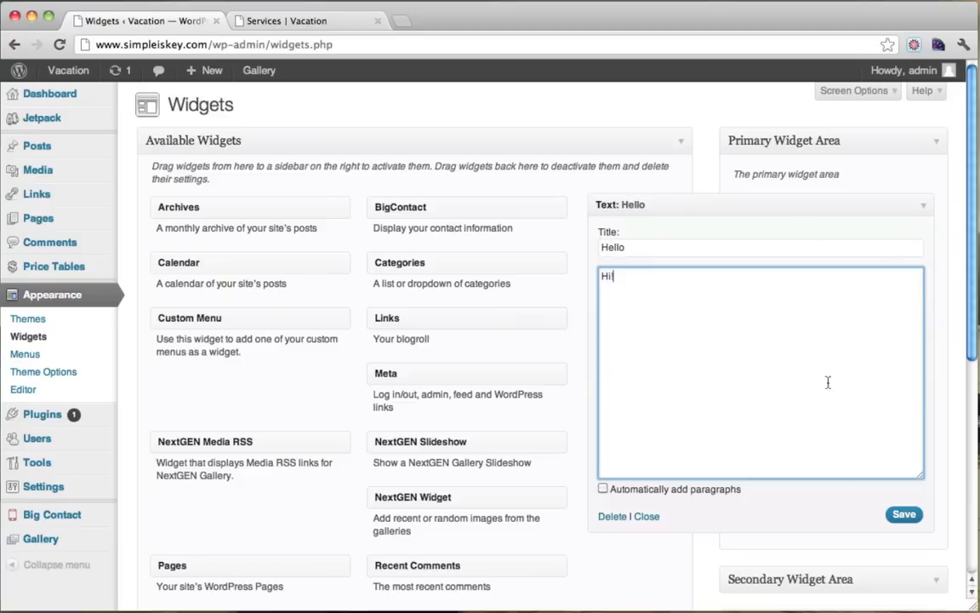
left_click(921, 207)
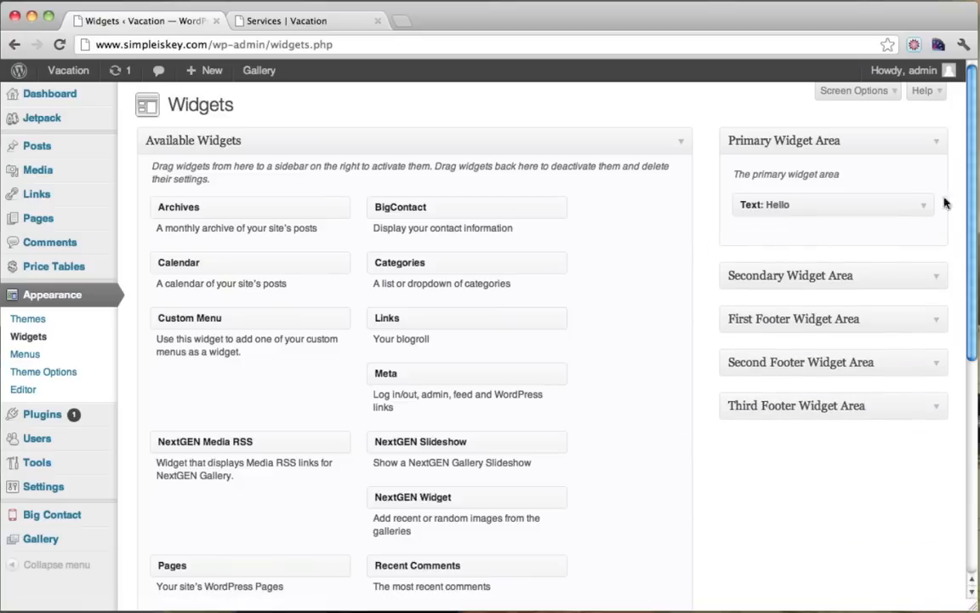
left_click(922, 209)
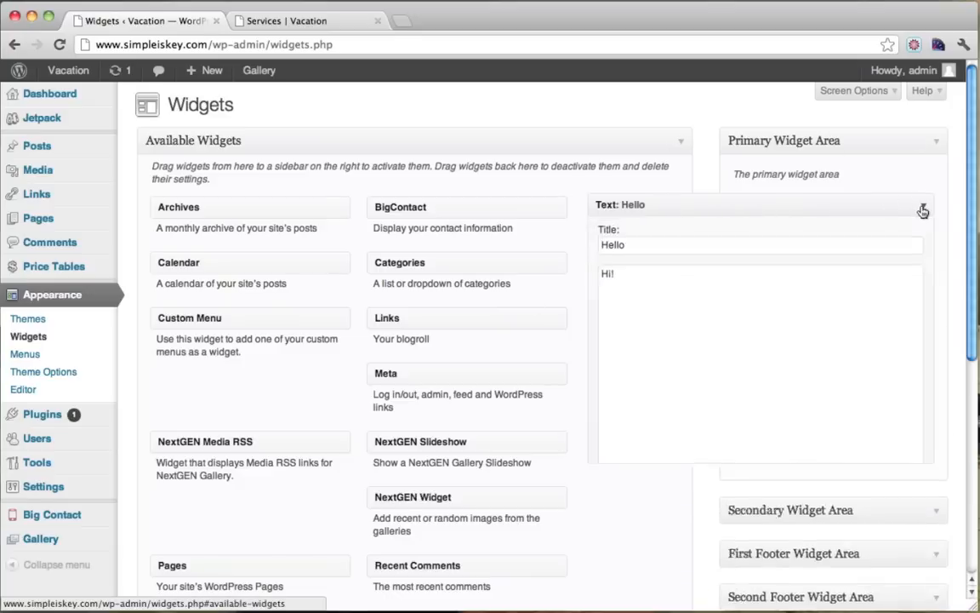
left_click(923, 210)
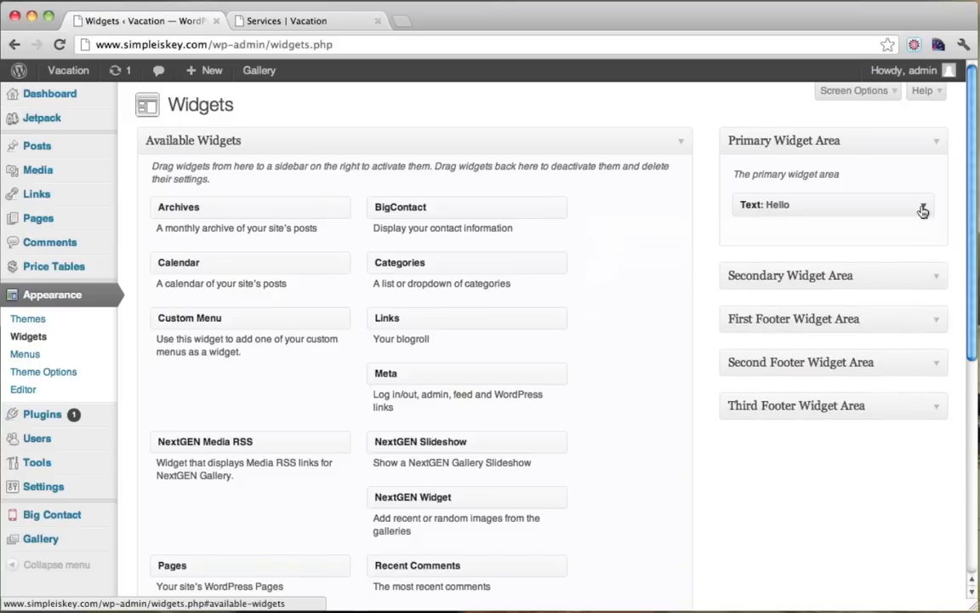
left_click(923, 211)
left_click(649, 309)
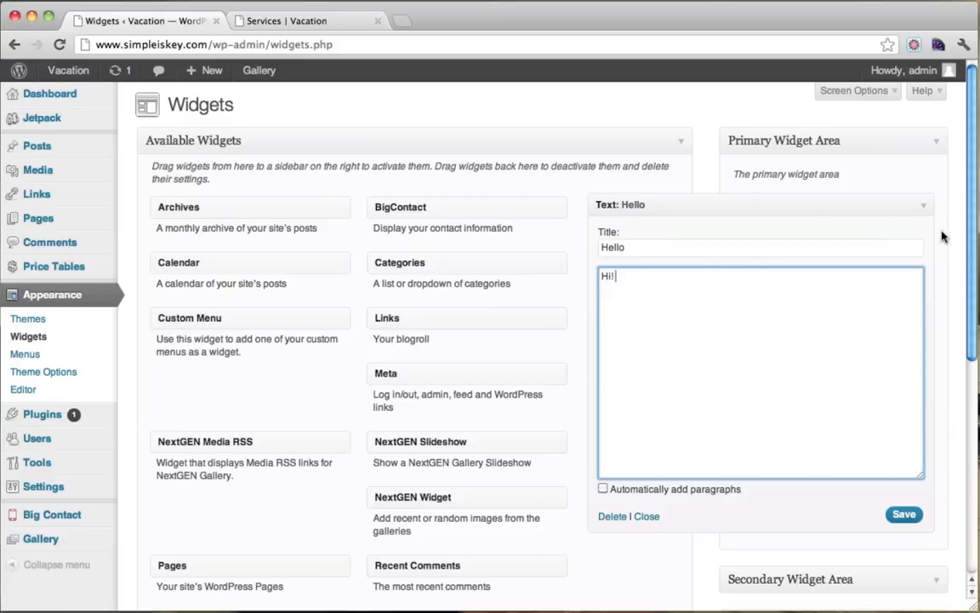
left_click(925, 208)
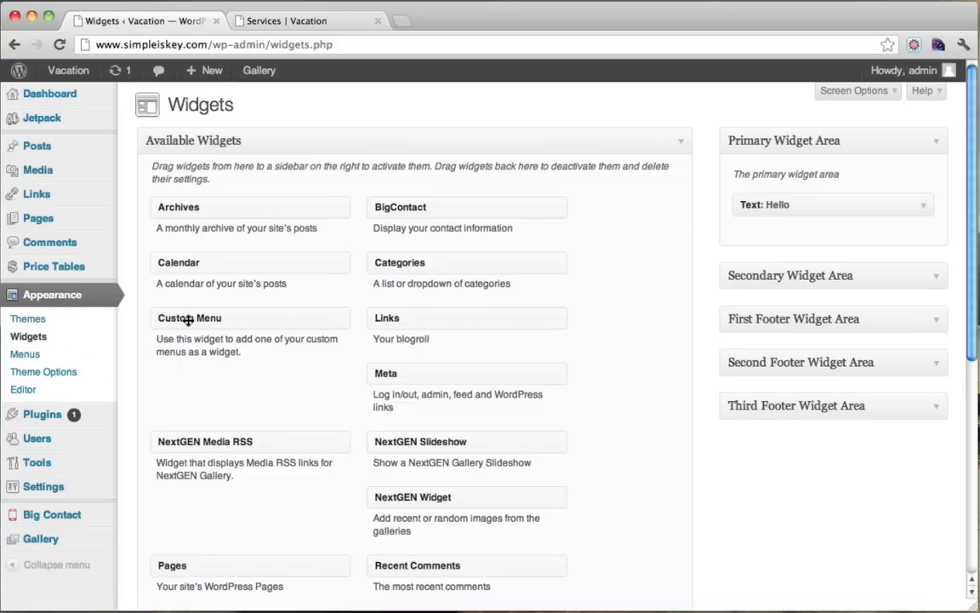
mouse_move(61, 418)
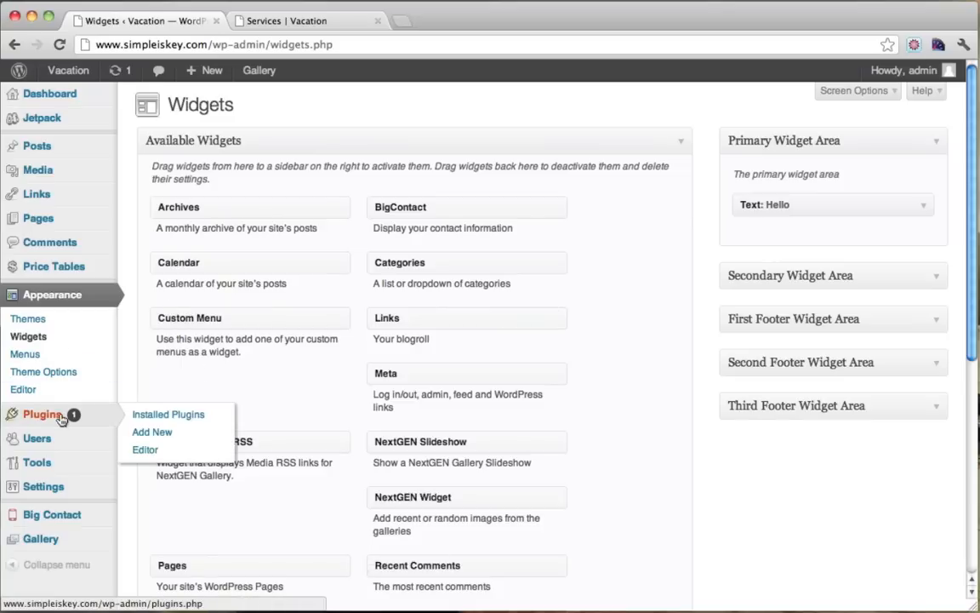
Search the Add New plugins page for 'black'
left_click(156, 435)
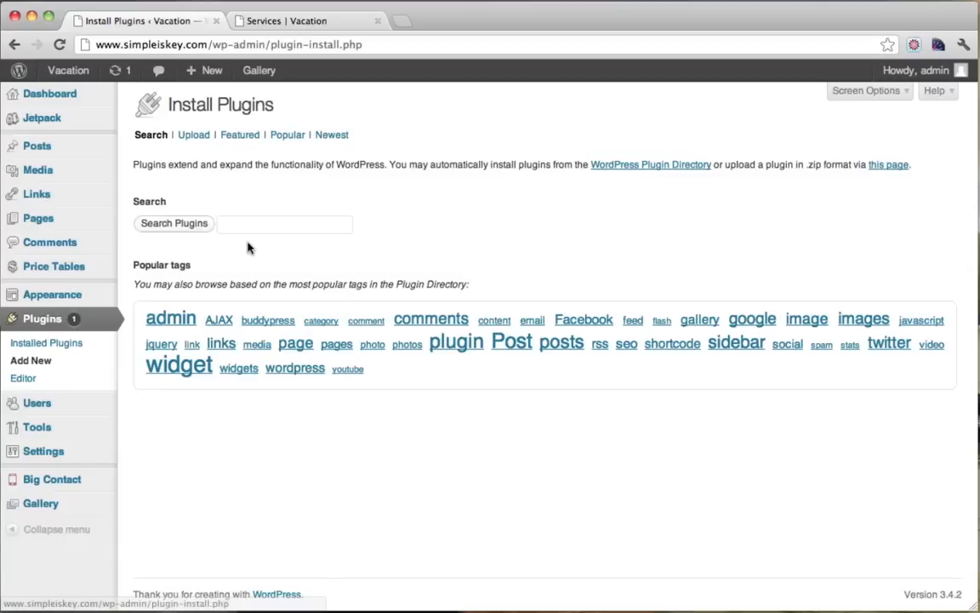
left_click(263, 223)
type("back")
key("BackSpace")
key("BackSpace")
key("BackSpace")
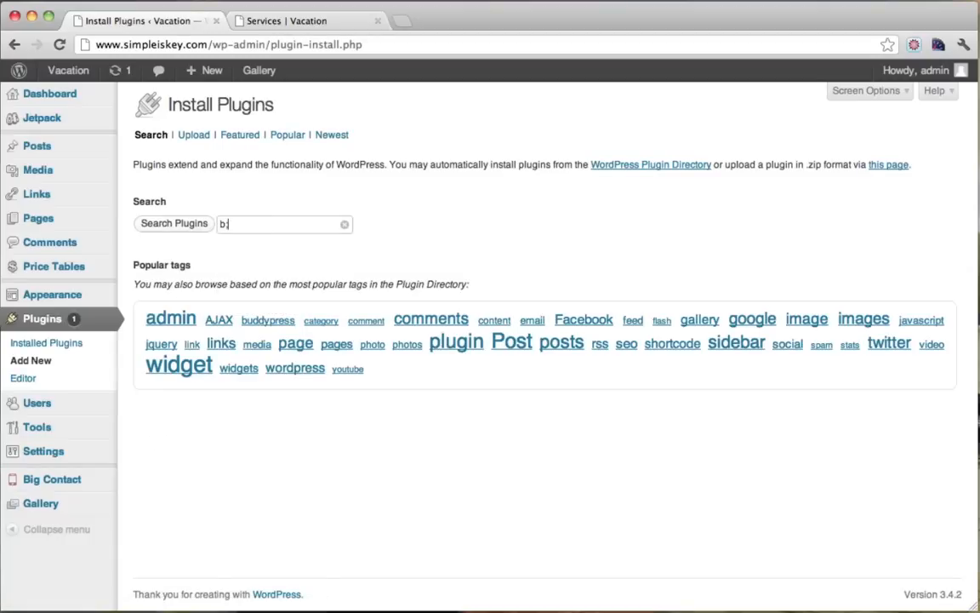
type("lack")
key("Return")
left_click(170, 223)
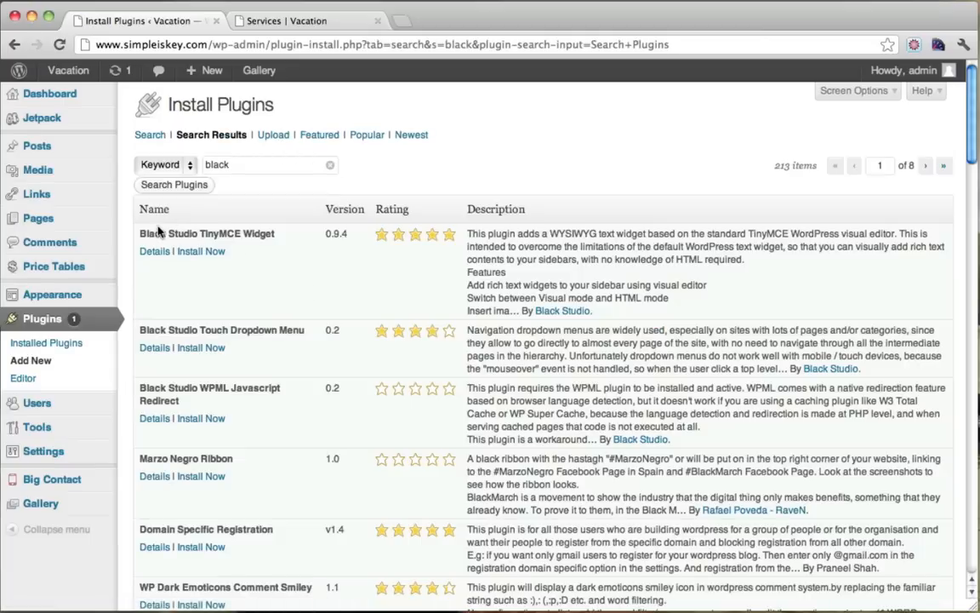
left_click_drag(161, 235, 279, 235)
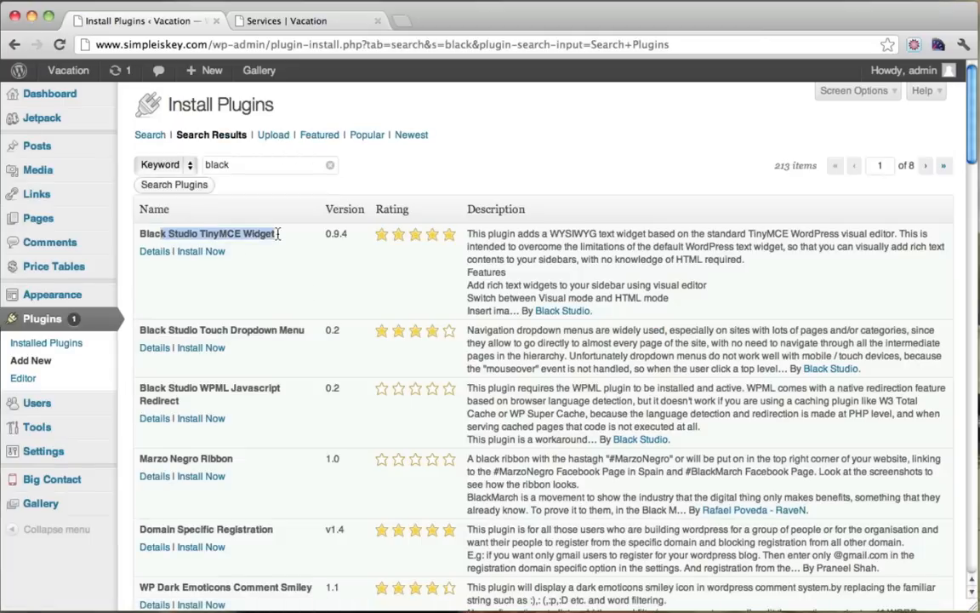
left_click(278, 234)
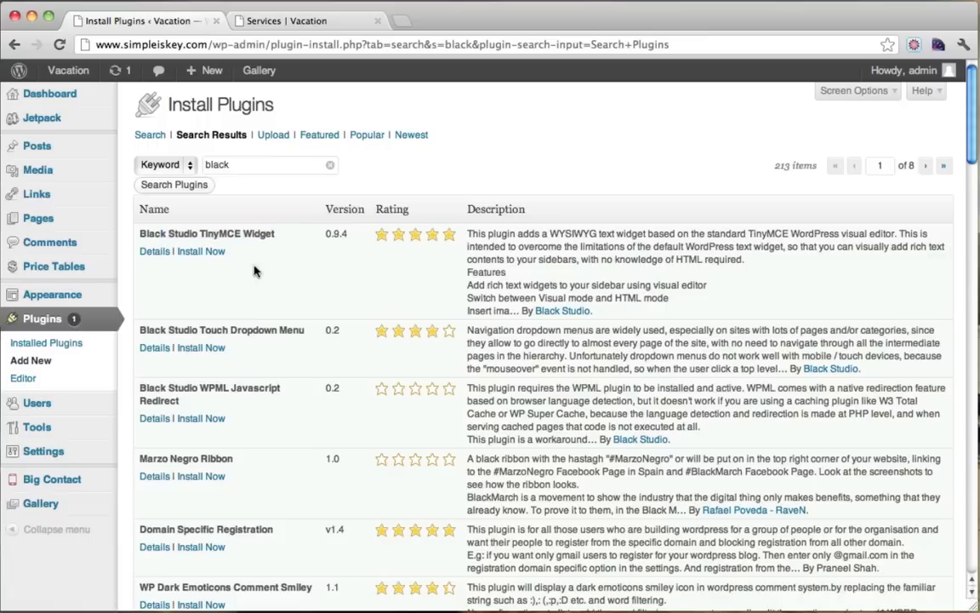
Install and activate the Black Studio TinyMCE Widget 0.9.4 plugin
left_click(202, 251)
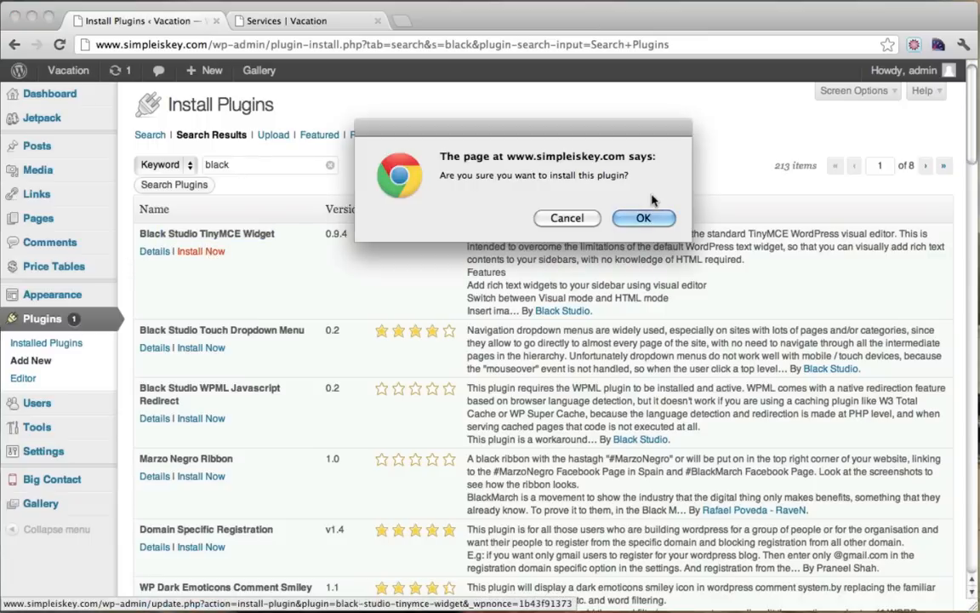
left_click(642, 219)
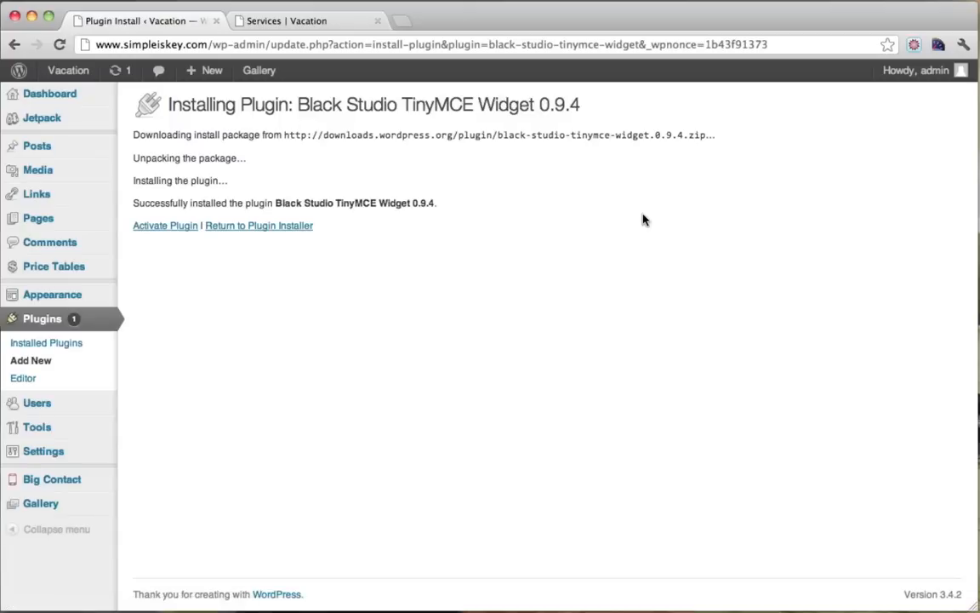
left_click(146, 226)
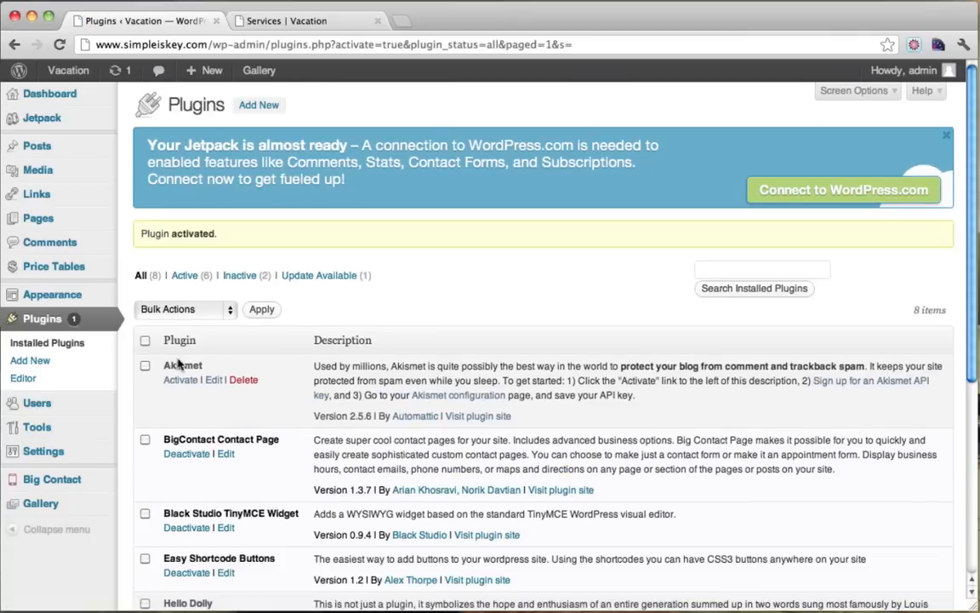
mouse_move(64, 296)
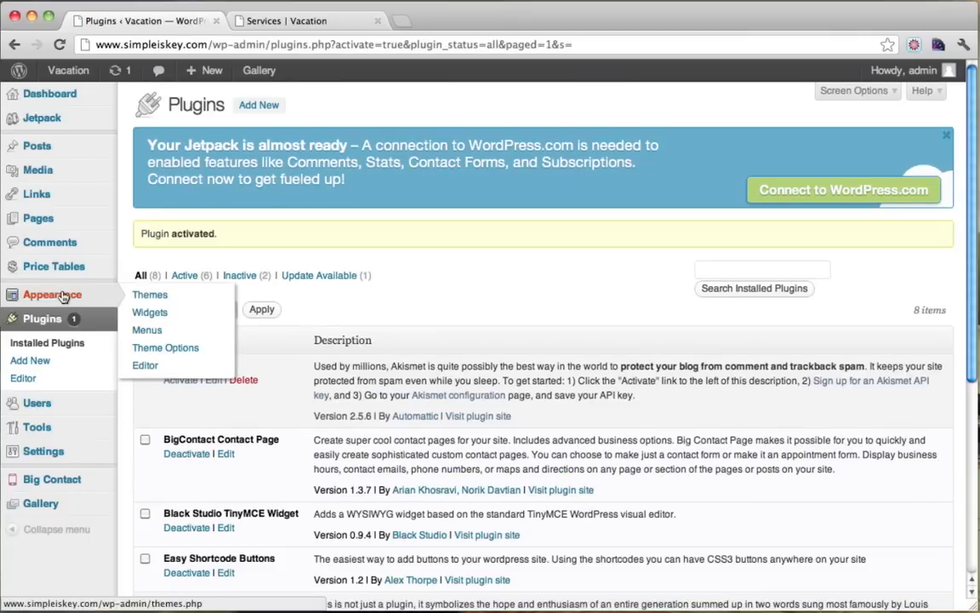
left_click(153, 313)
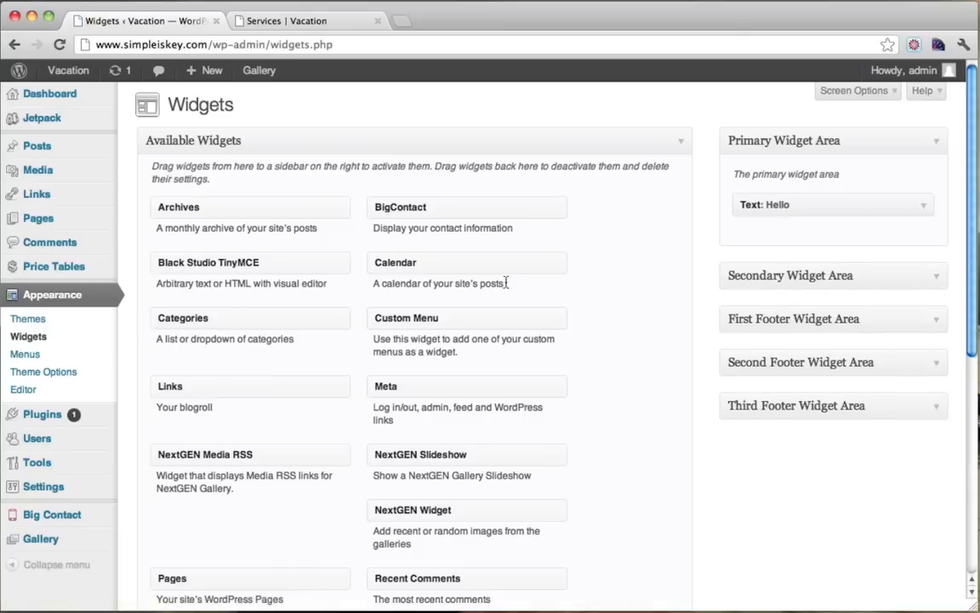
Delete the Text: Hello widget and drag a Black Studio TinyMCE widget into the Primary Widget Area
left_click(923, 209)
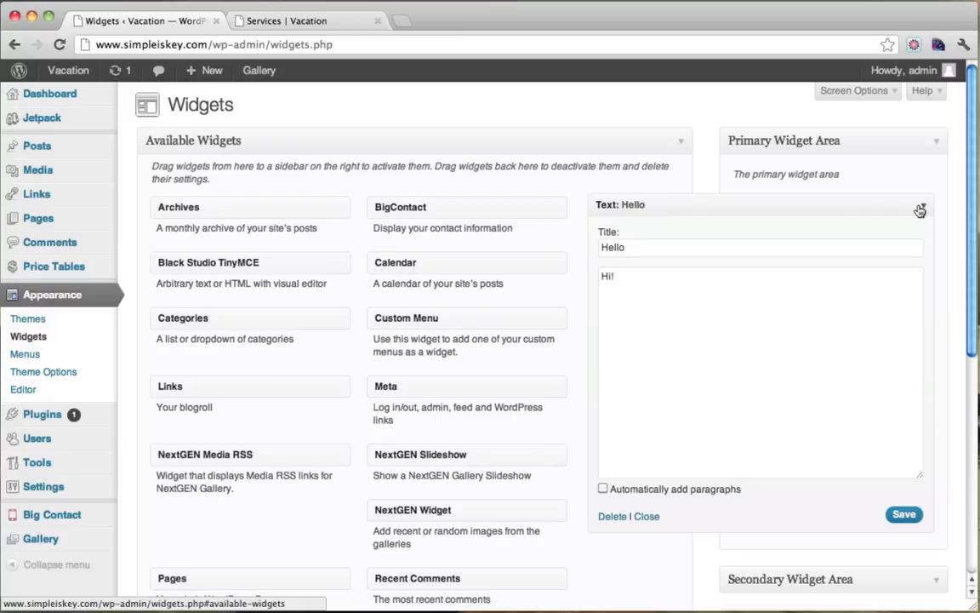
left_click(921, 209)
left_click(921, 210)
left_click(612, 516)
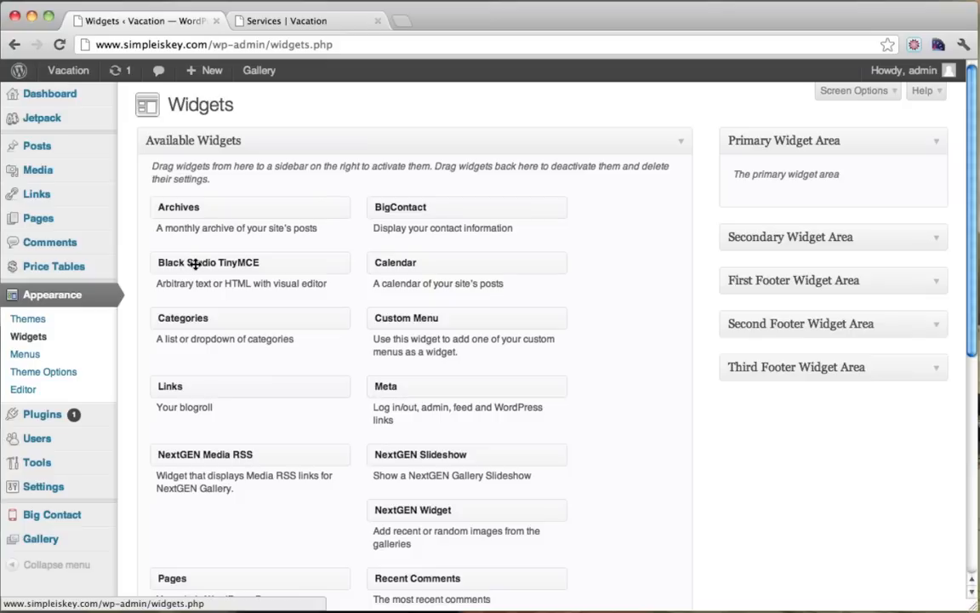
left_click_drag(192, 264, 771, 192)
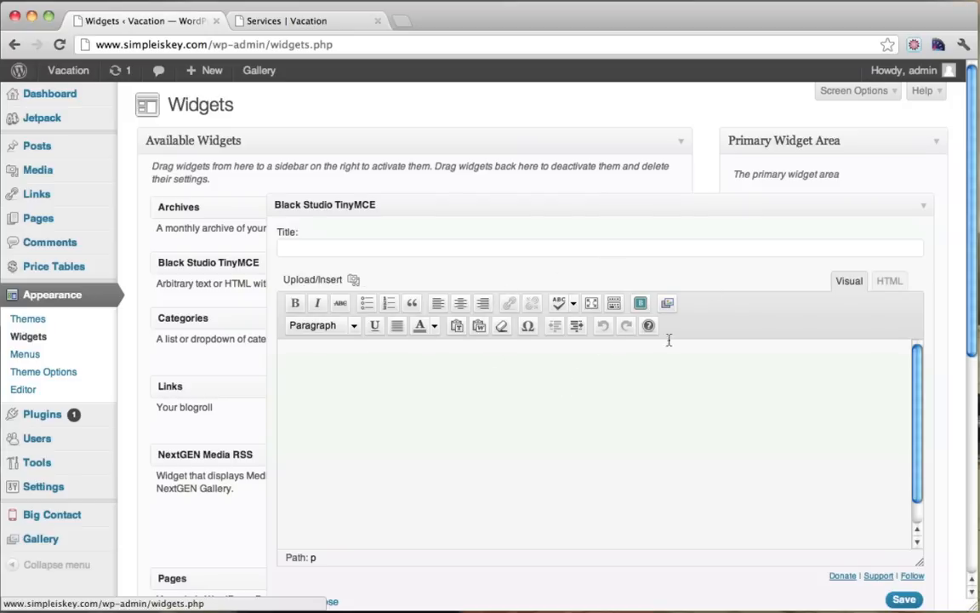
Type a greeting in the TinyMCE editor, format it as Heading 1, and start a new paragraph
left_click(374, 247)
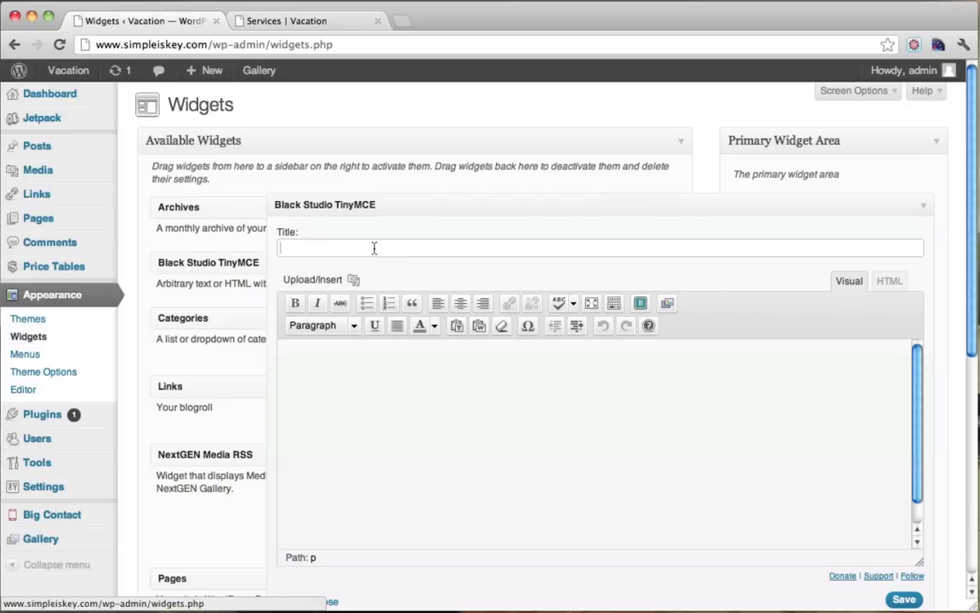
left_click(415, 367)
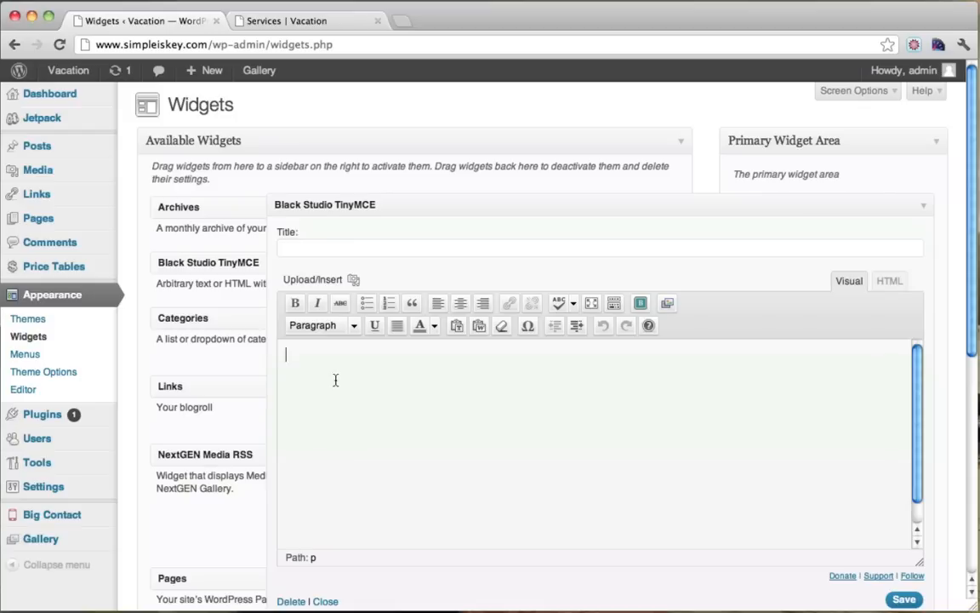
type("Ho")
left_click_drag(421, 364, 237, 357)
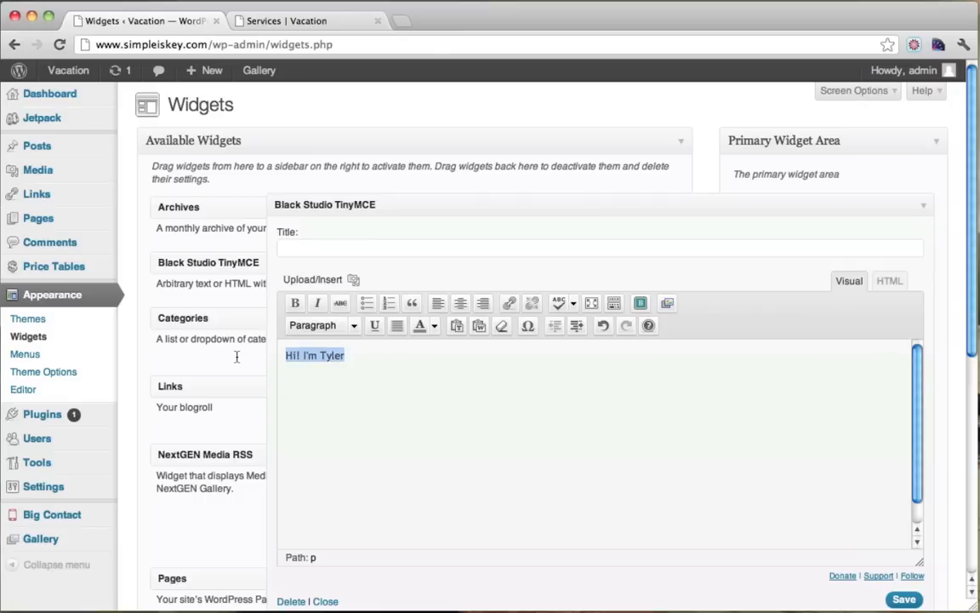
left_click(350, 326)
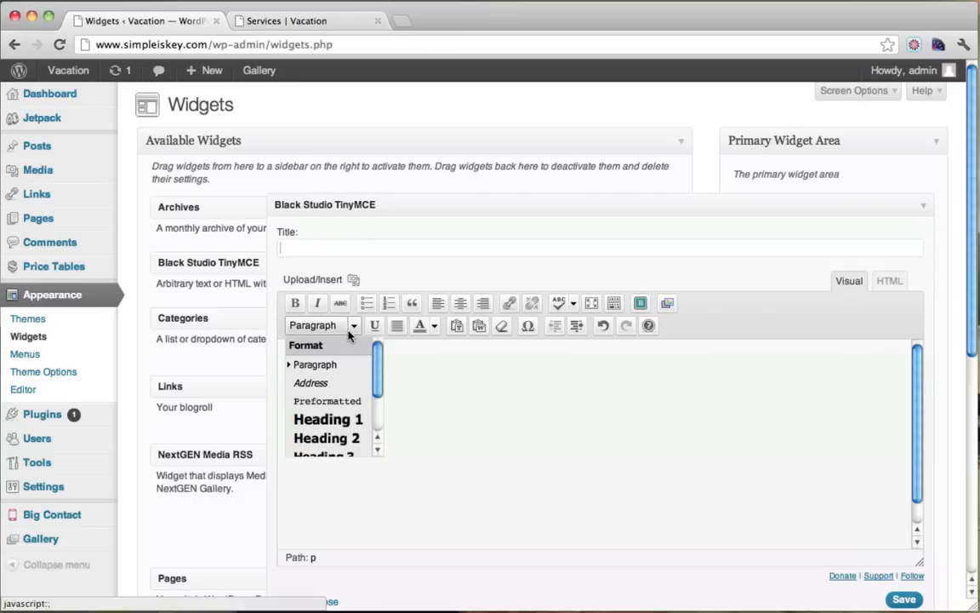
left_click(341, 419)
left_click(425, 381)
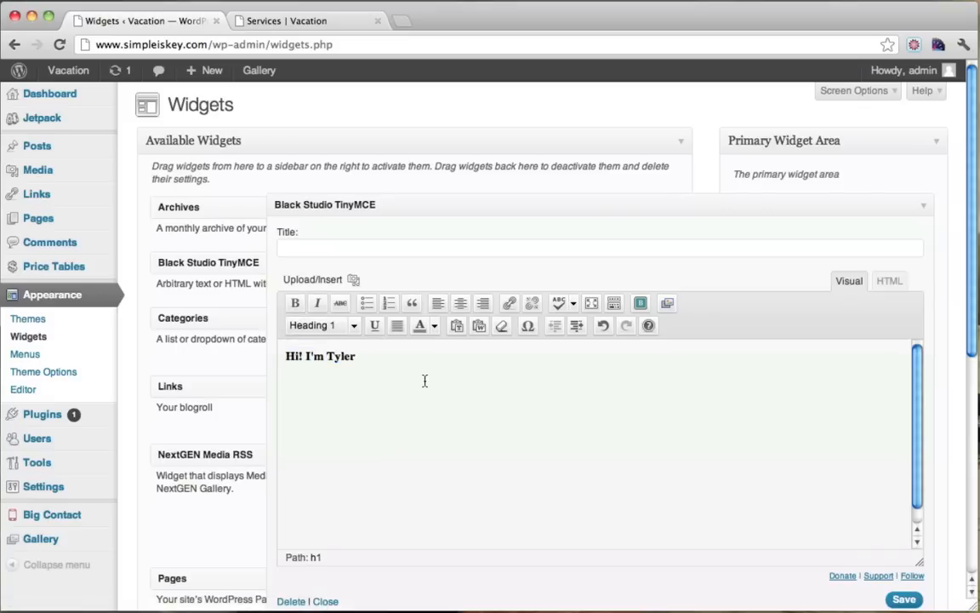
key("Return")
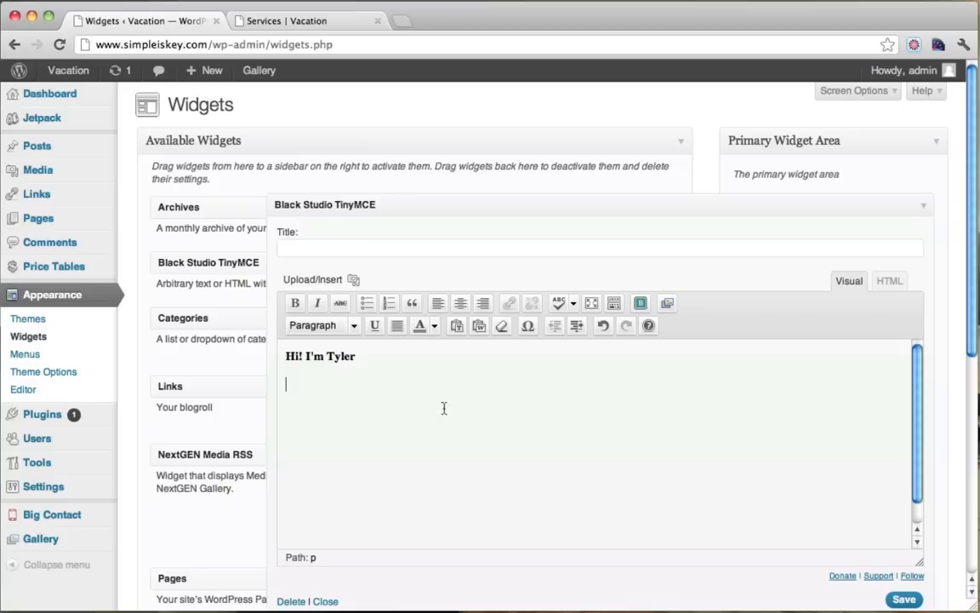
left_click(353, 282)
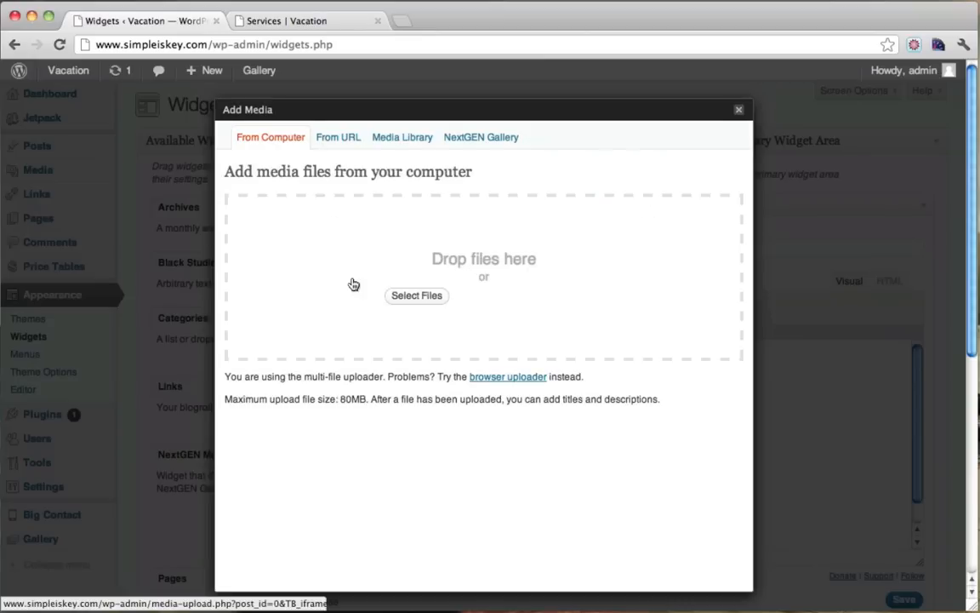
left_click(417, 296)
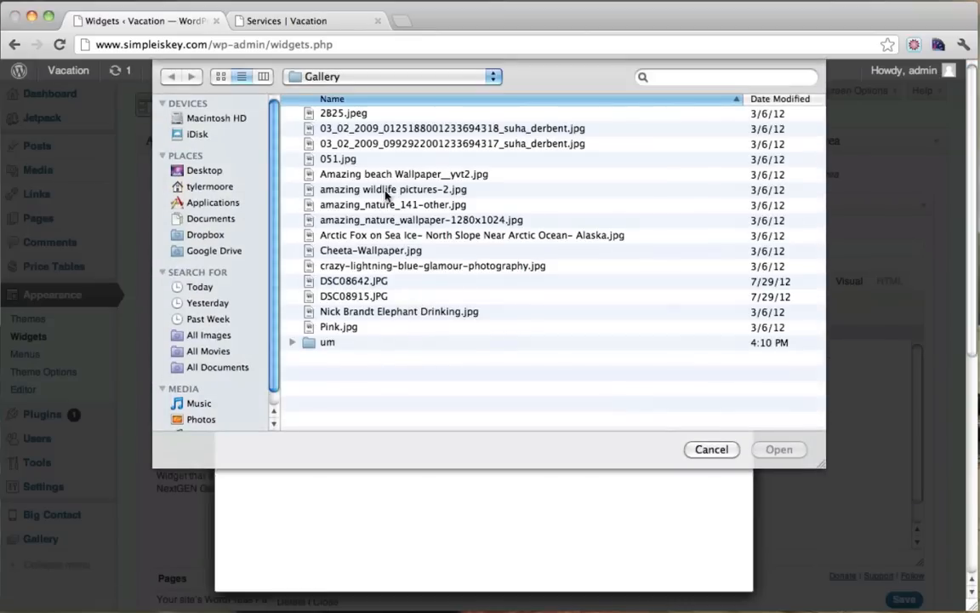
left_click(210, 171)
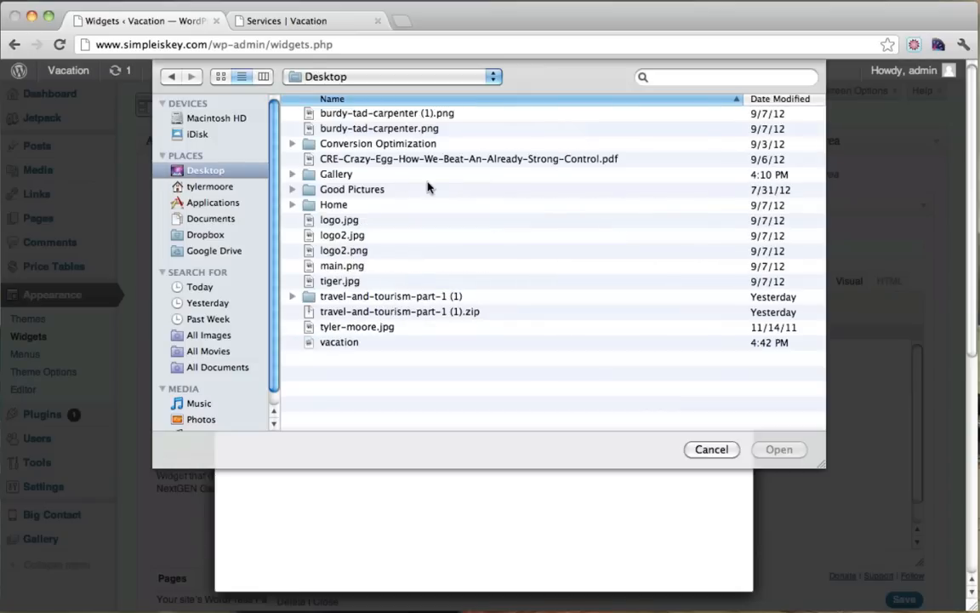
left_click(357, 329)
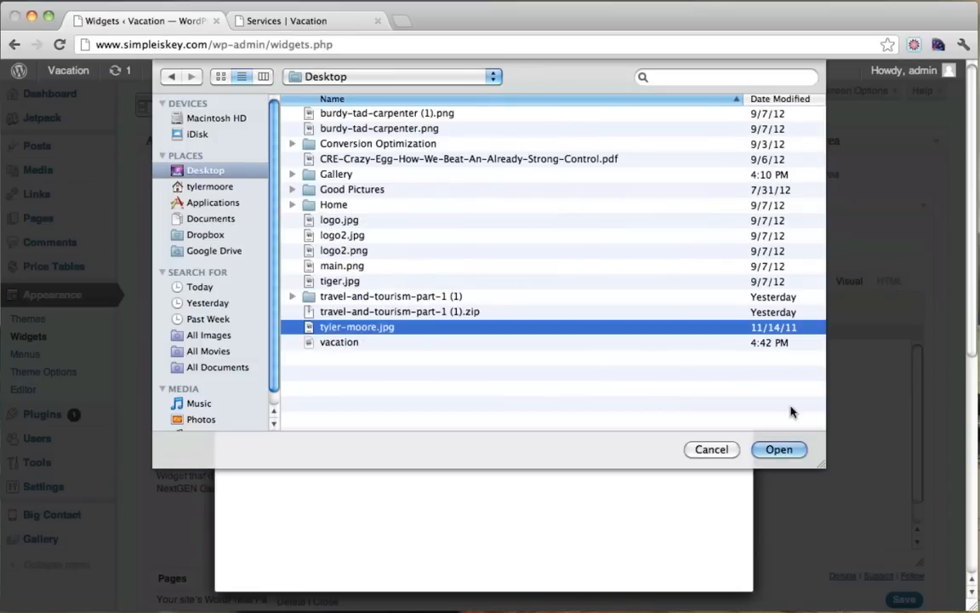
left_click(783, 454)
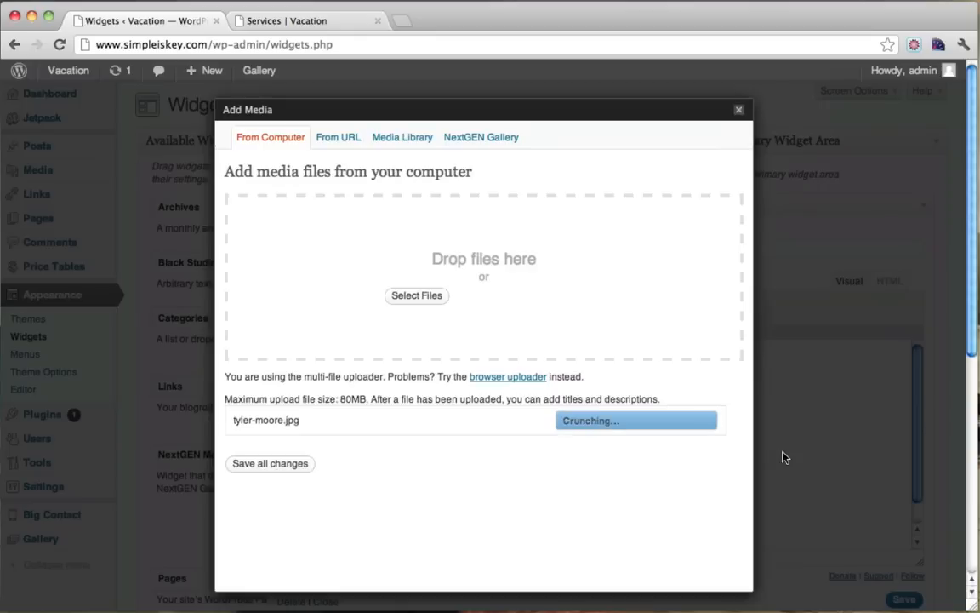
scroll(644, 317, "down", 10)
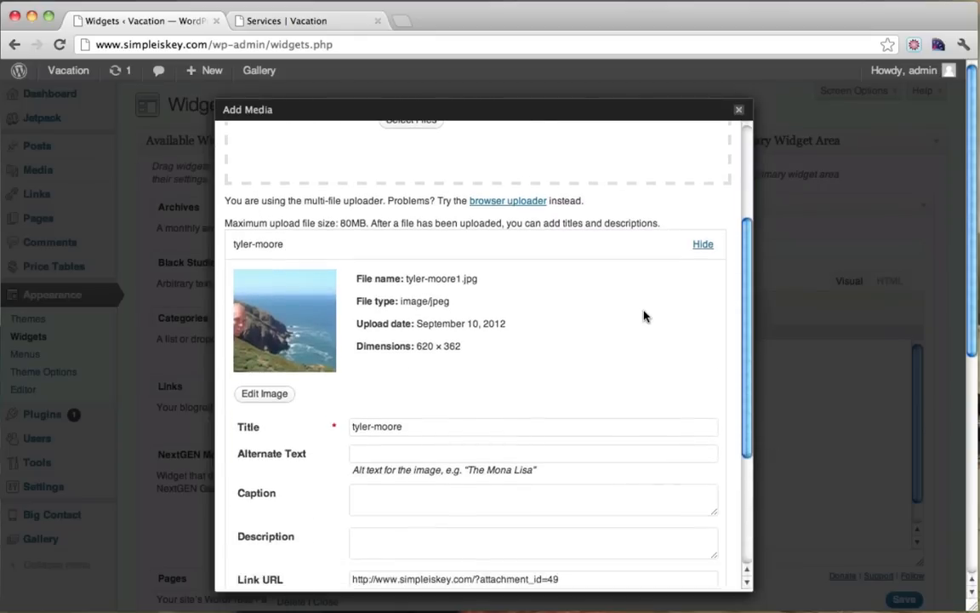
scroll(644, 313, "down", 1)
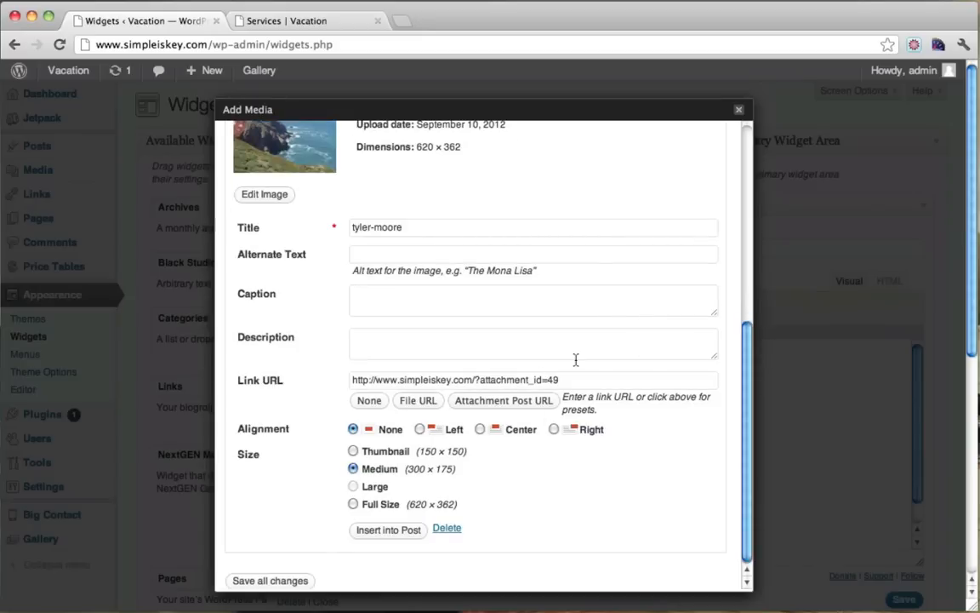
scroll(576, 359, "up", 5)
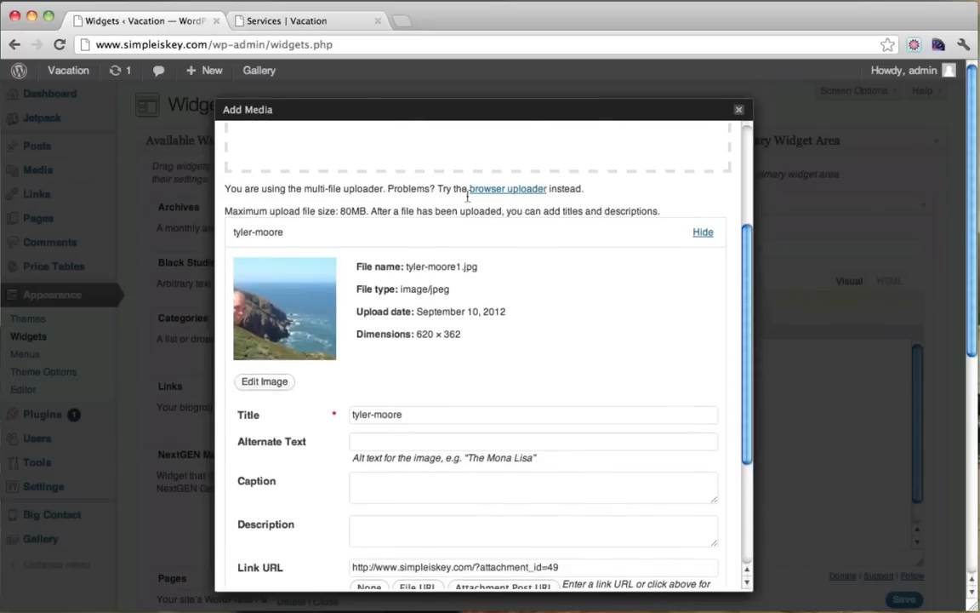
scroll(595, 266, "down", 4)
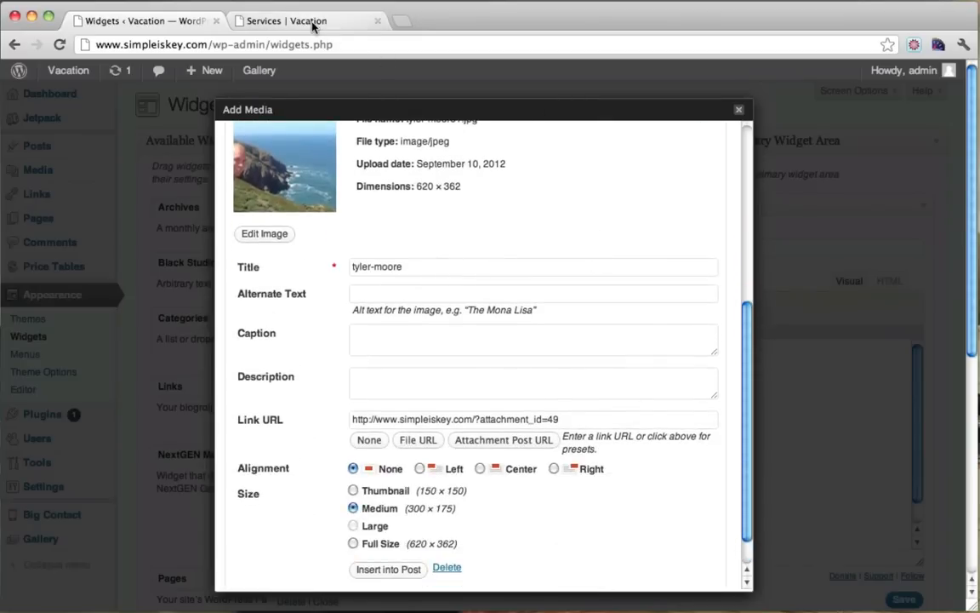
Compare with the live Services sidebar and highlight the photo's 620 × 362 dimensions
left_click(312, 26)
scroll(768, 340, "down", 2)
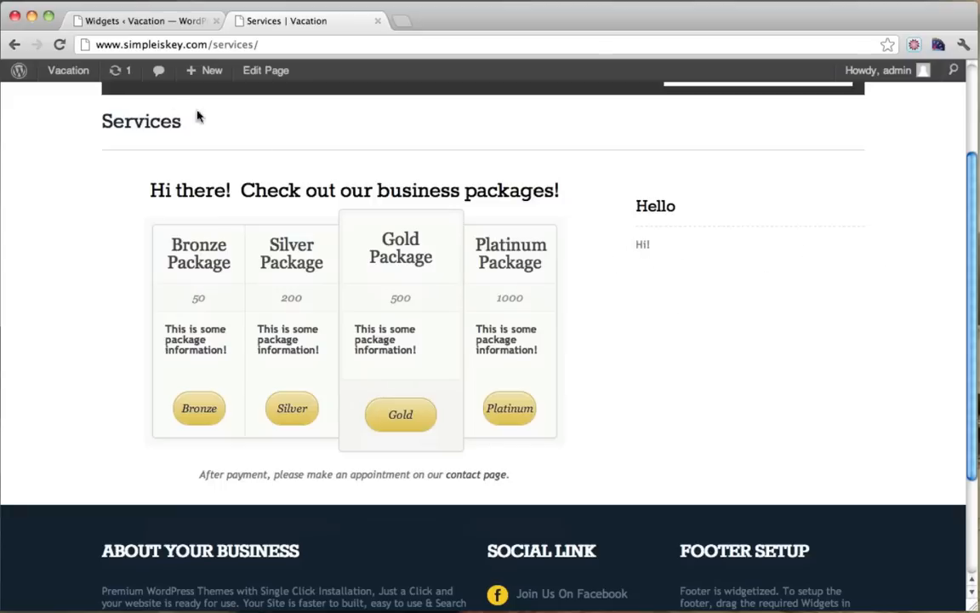
left_click(132, 21)
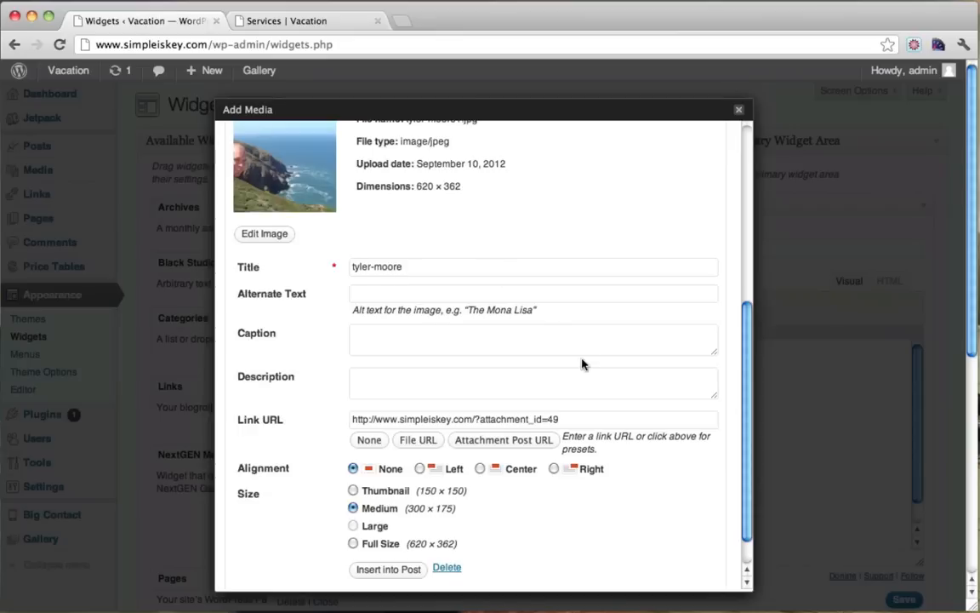
scroll(583, 363, "up", 2)
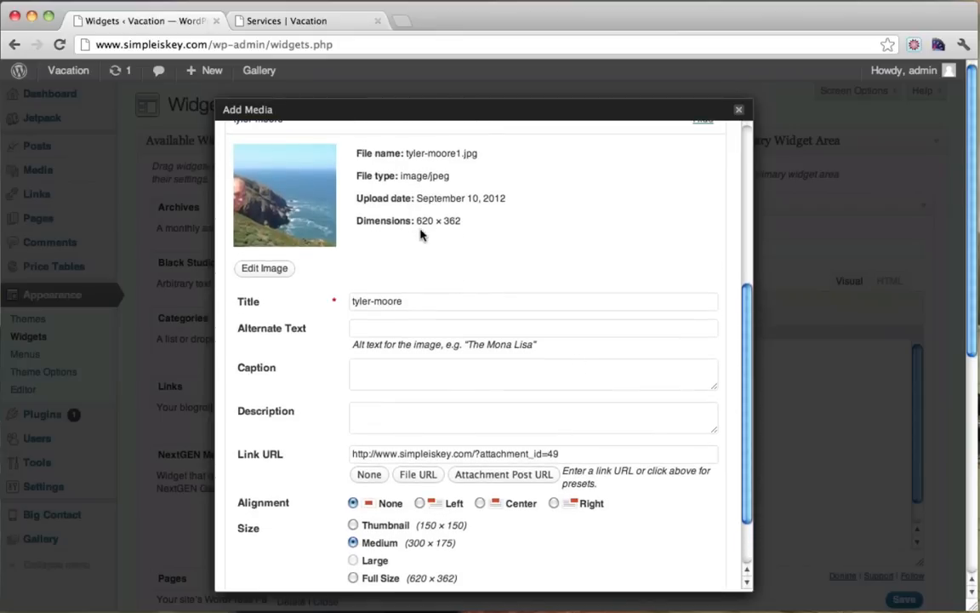
left_click_drag(417, 226, 436, 225)
left_click(432, 224)
Open the photo in the image editor and mark a crop box around the man
double_click(451, 222)
left_click(420, 222)
left_click(271, 271)
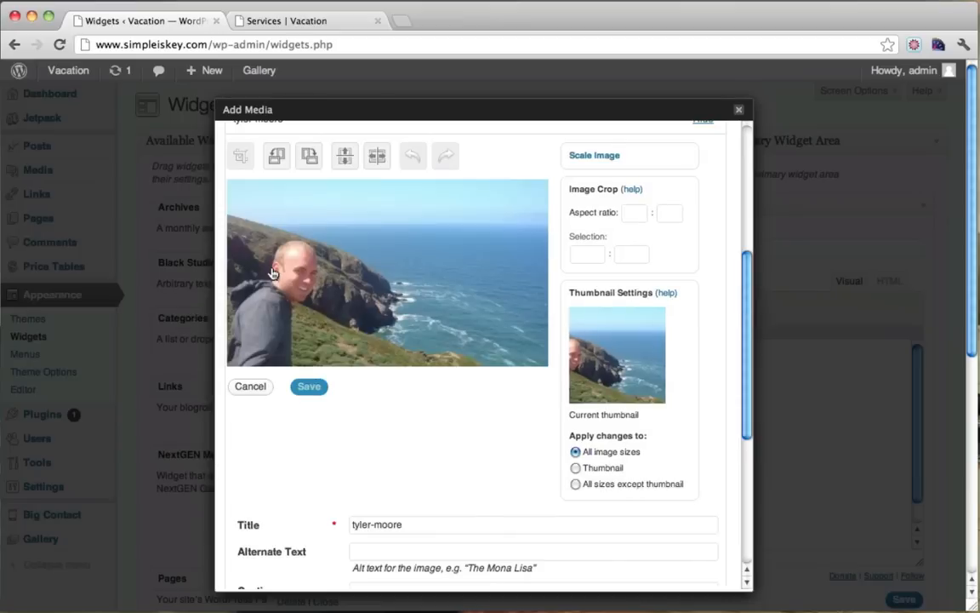
left_click_drag(240, 214, 401, 321)
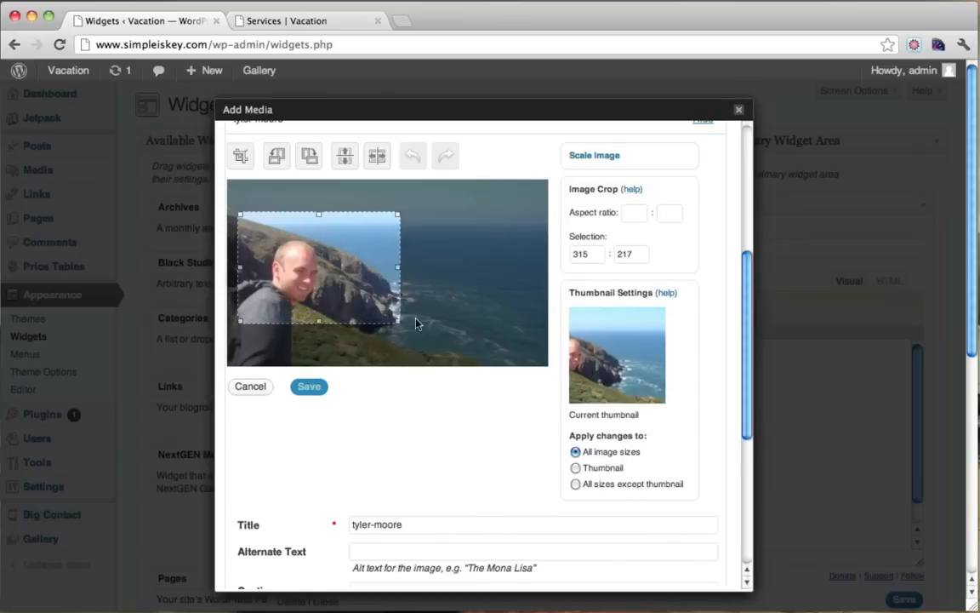
Set the crop width to 285, move the box to the left edge, and crop to 285 × 217
double_click(584, 254)
type("280")
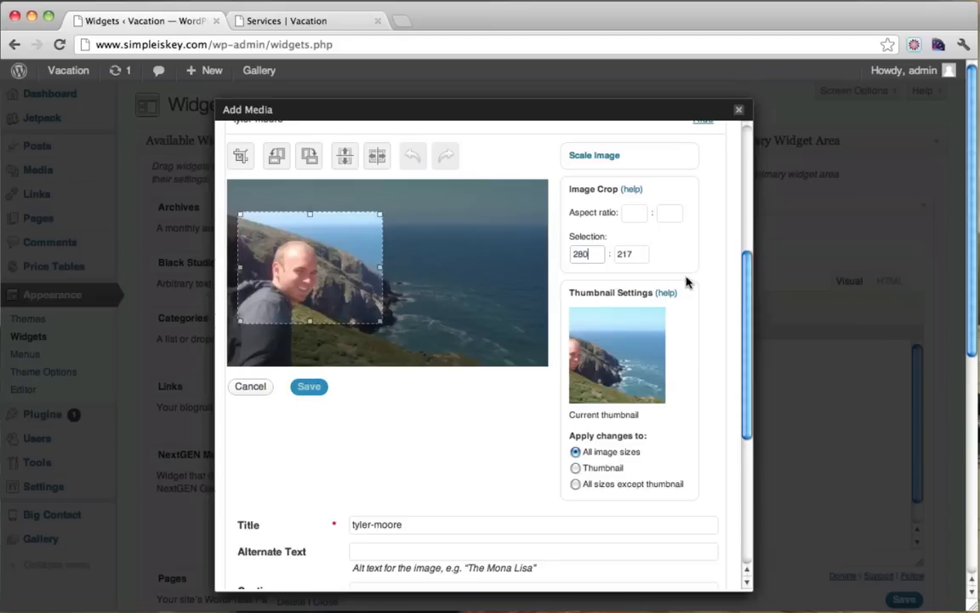
key("BackSpace")
type("5")
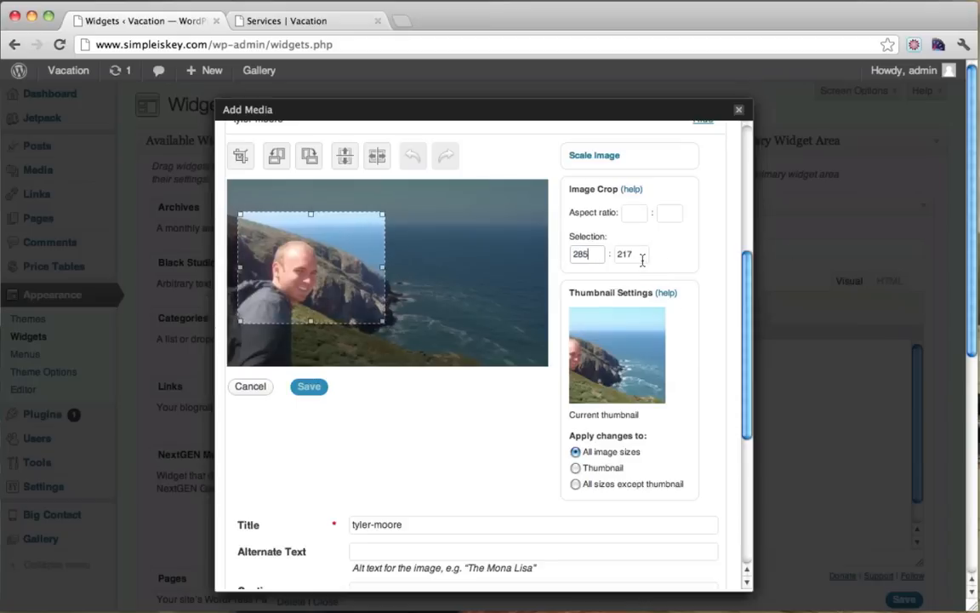
left_click_drag(368, 266, 295, 285)
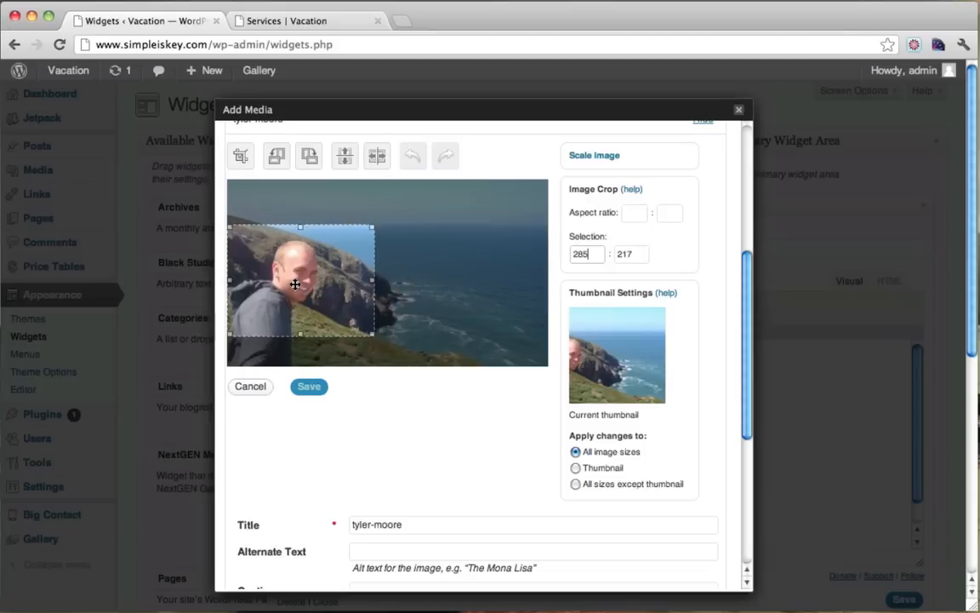
left_click(239, 158)
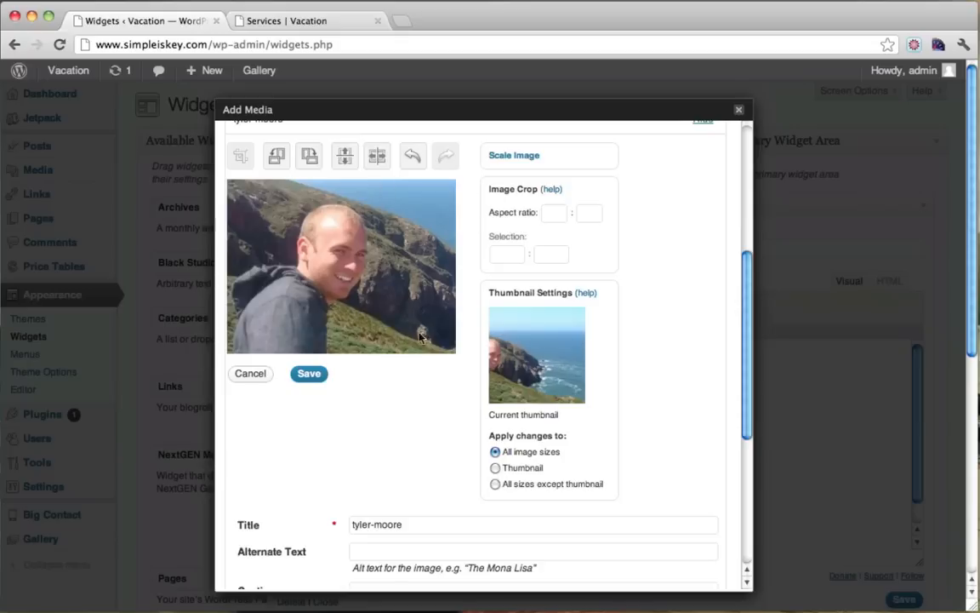
scroll(410, 255, "down", 1)
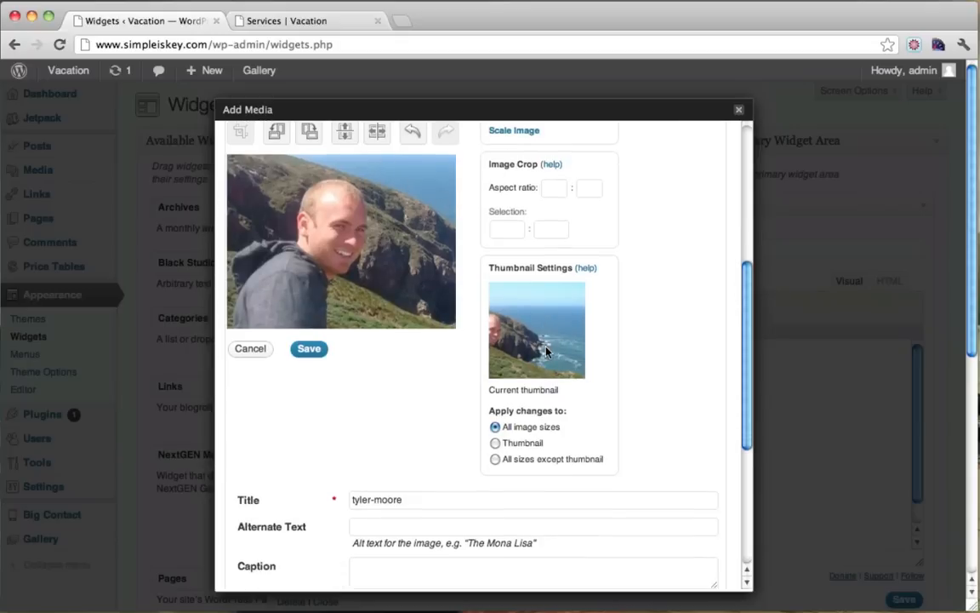
Save the cropped photo and insert it into the widget centered, full size, with no link
left_click(322, 359)
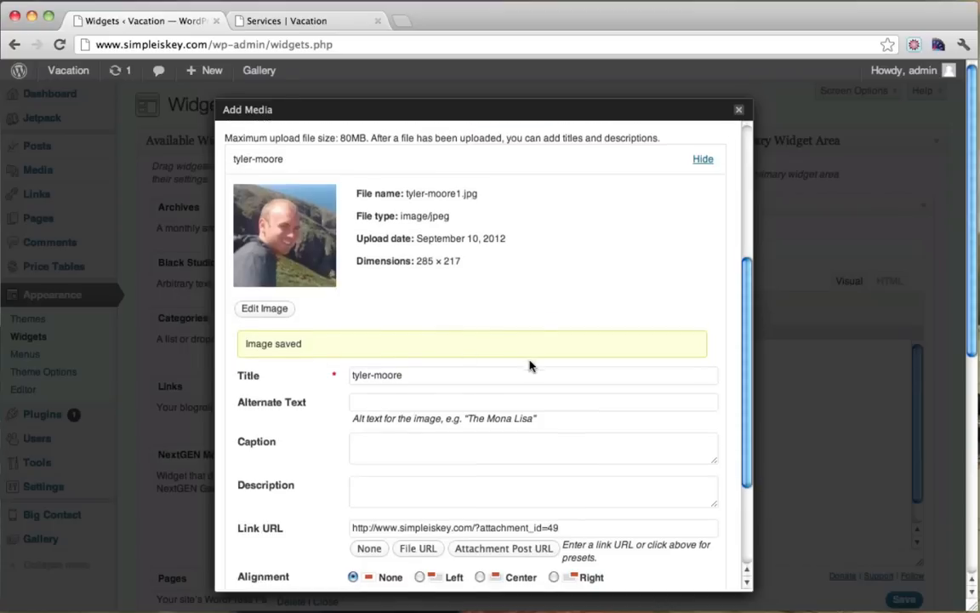
scroll(529, 364, "down", 3)
scroll(529, 363, "down", 3)
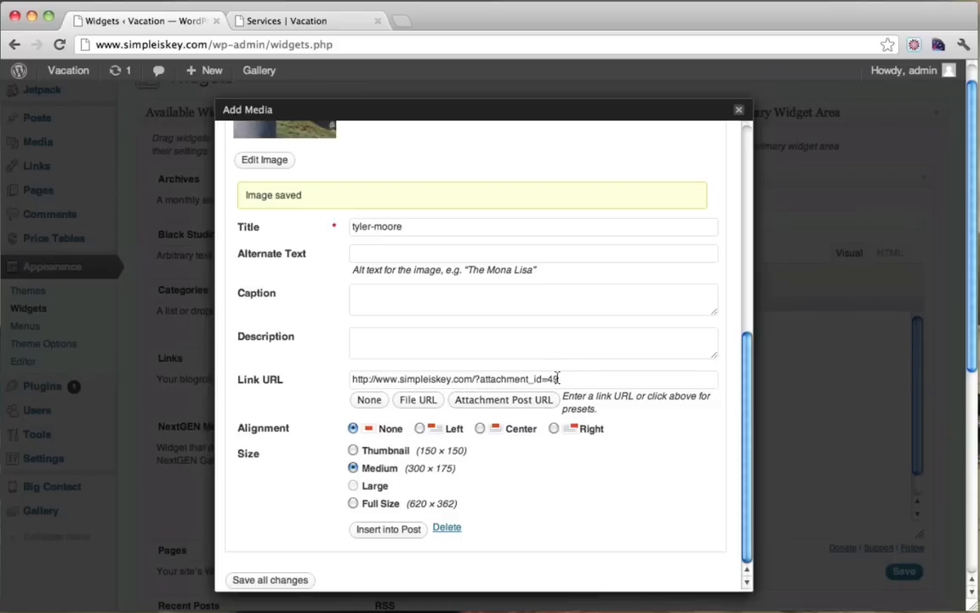
left_click_drag(562, 379, 356, 379)
left_click(366, 399)
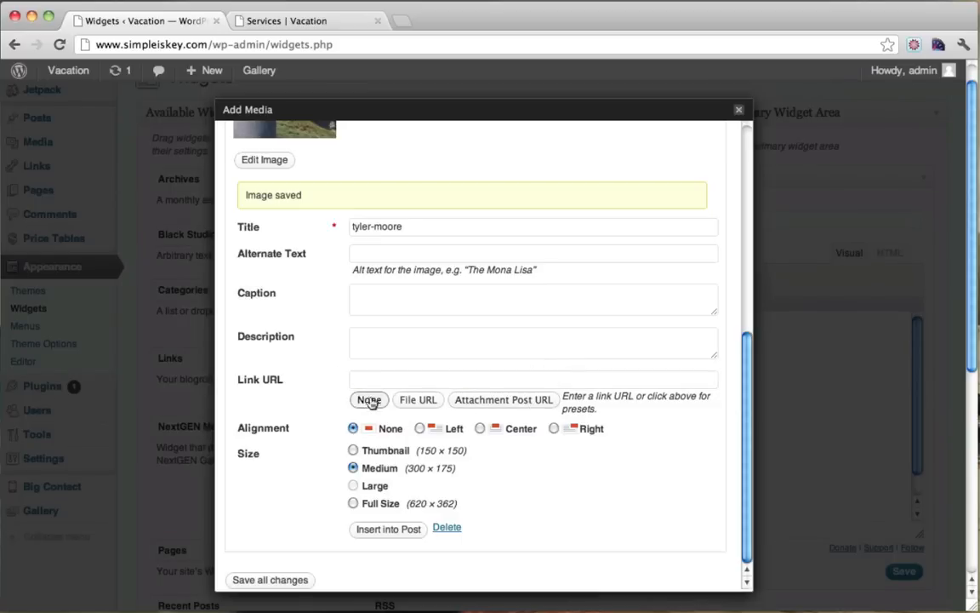
left_click(354, 504)
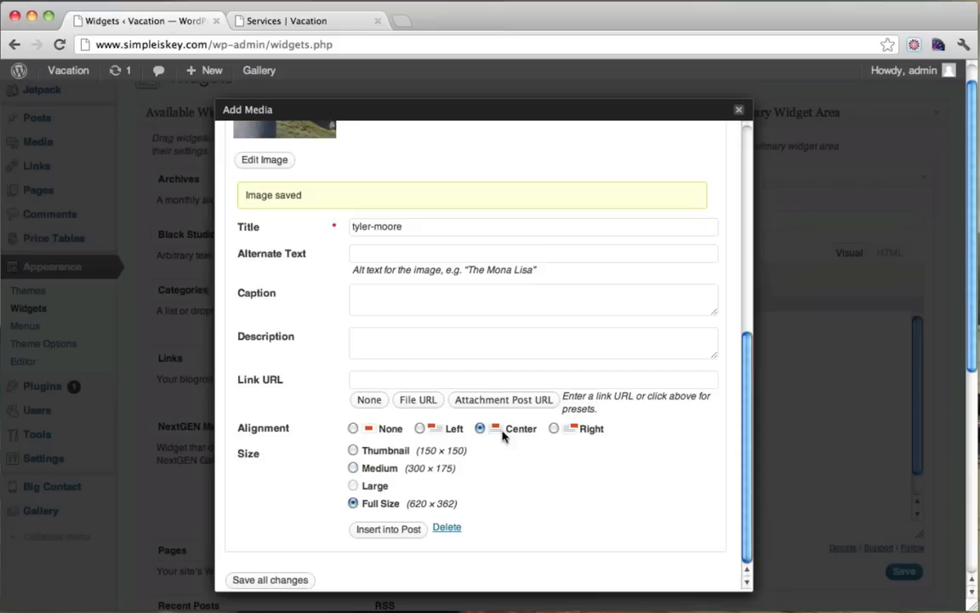
left_click(388, 529)
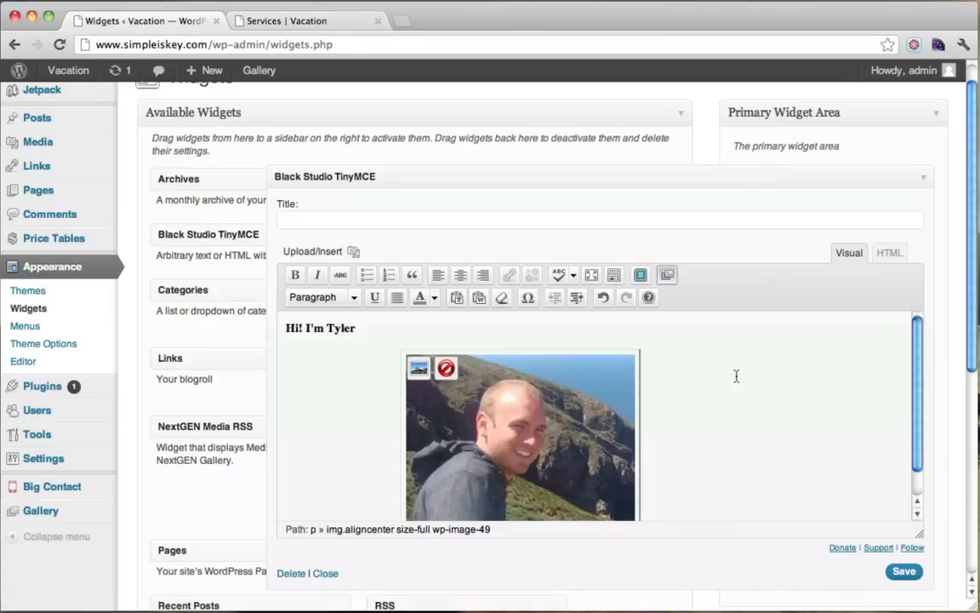
Start a new line below the inserted photo and begin typing "Hello"
scroll(735, 374, "down", 1)
scroll(736, 375, "down", 2)
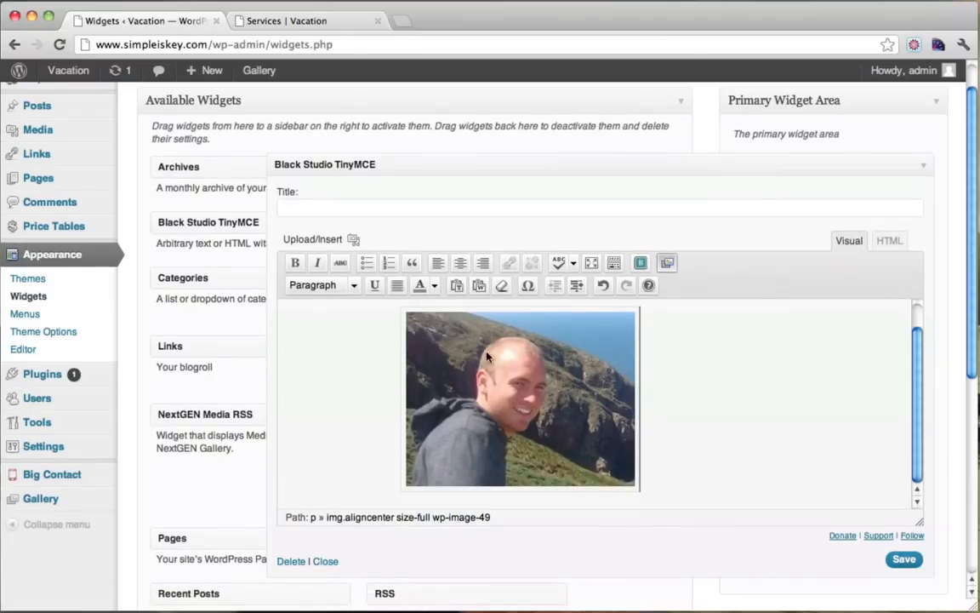
scroll(652, 394, "up", 3)
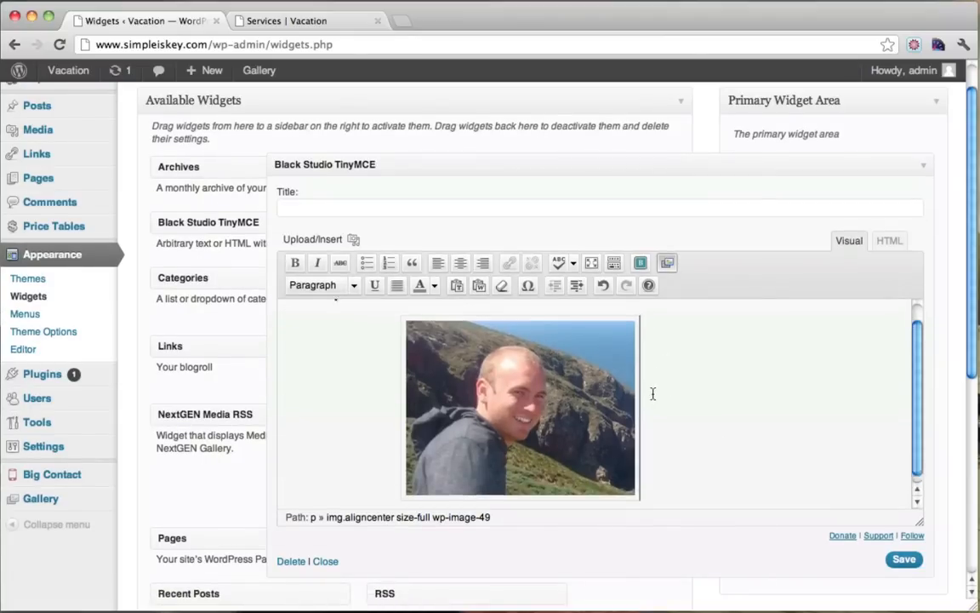
scroll(653, 394, "down", 3)
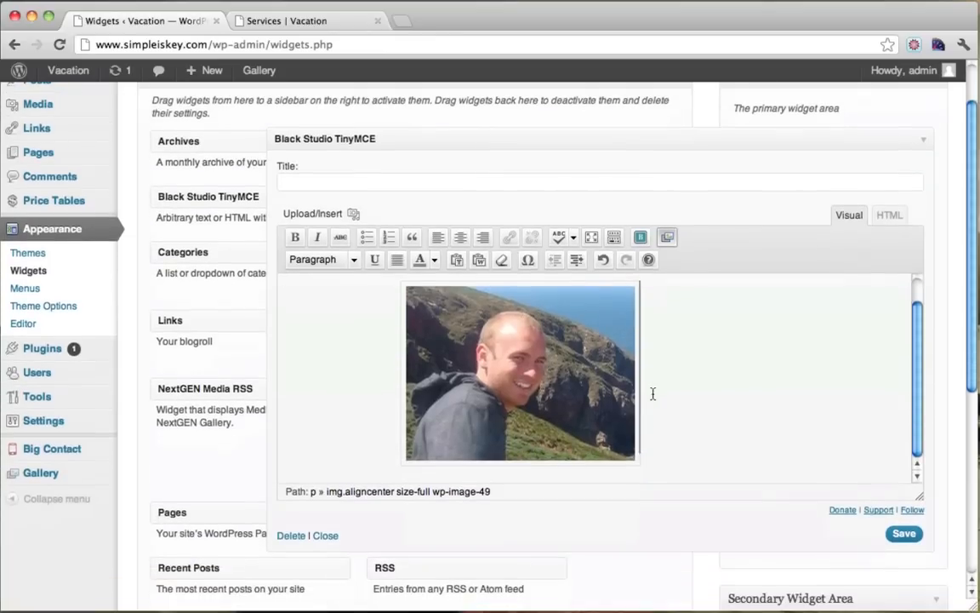
left_click(683, 446)
scroll(599, 331, "down", 2)
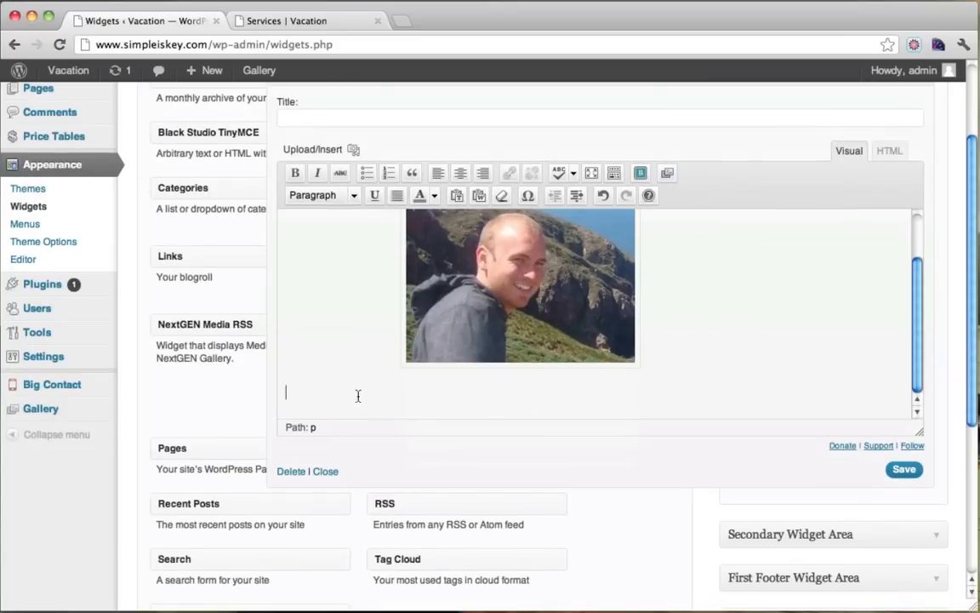
type("Hello")
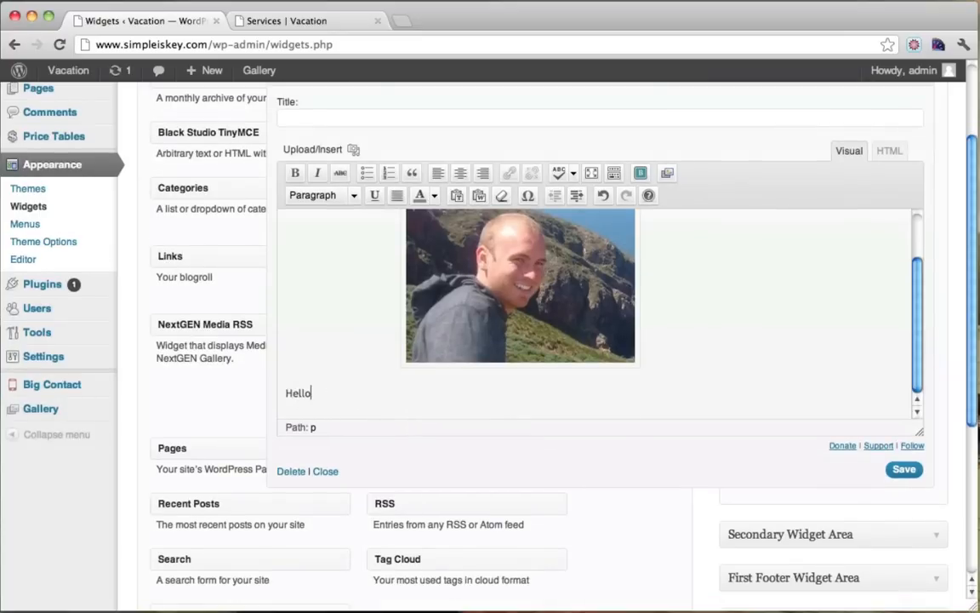
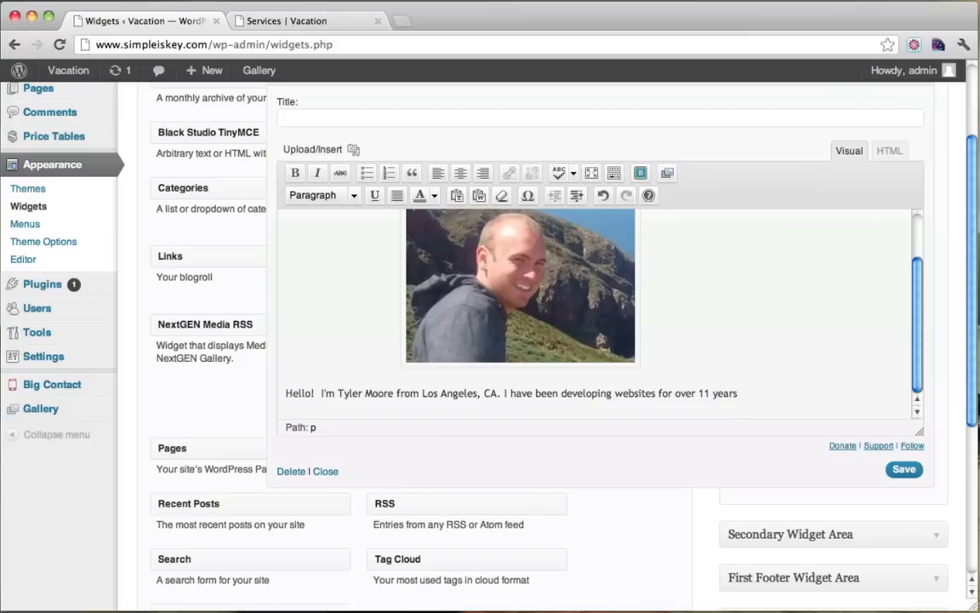
Finish the bio with '...and I live by the beach!' and save the widget
type("d I live by")
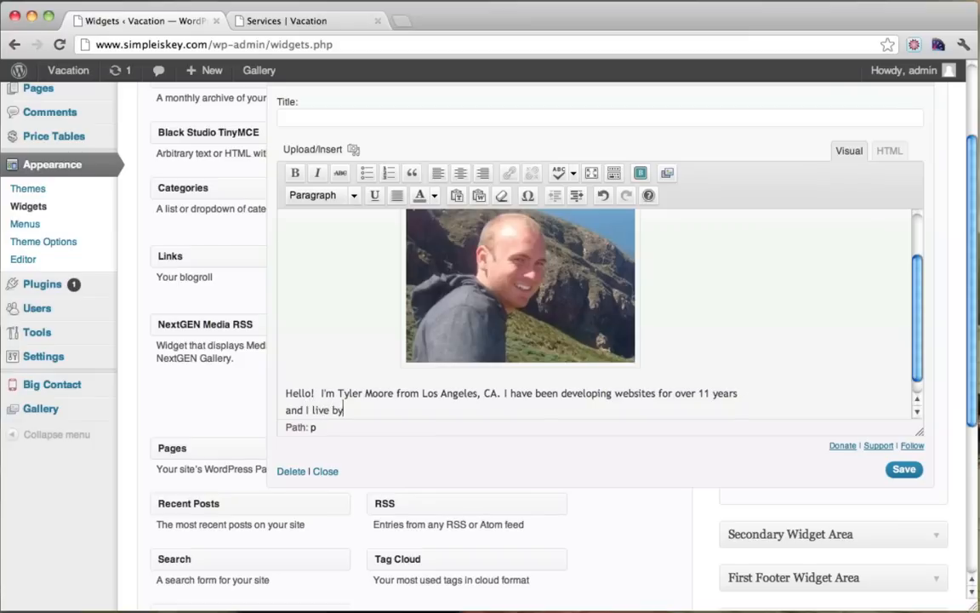
type(" the beach!")
scroll(808, 314, "down", 1)
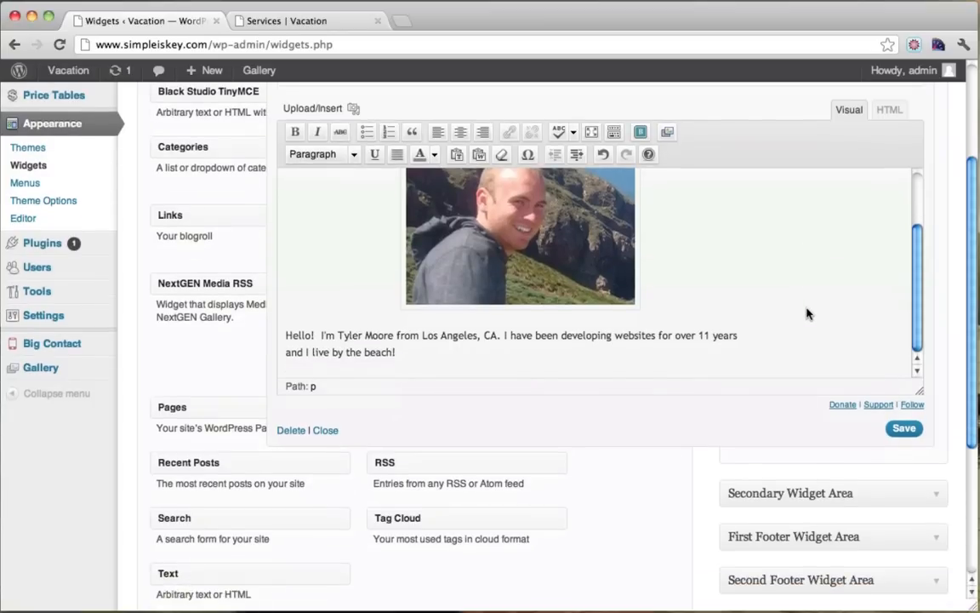
left_click(903, 428)
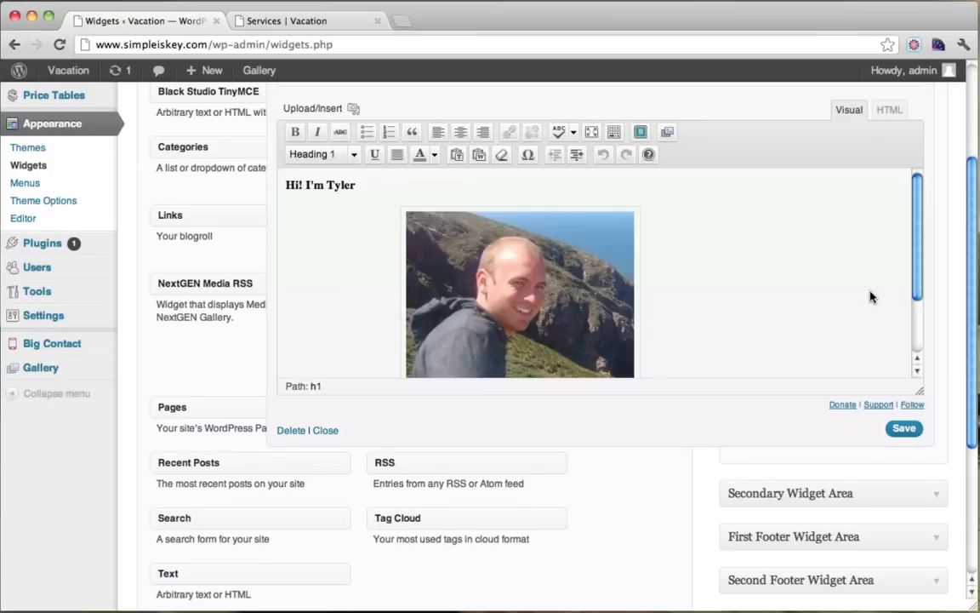
scroll(870, 296, "up", 4)
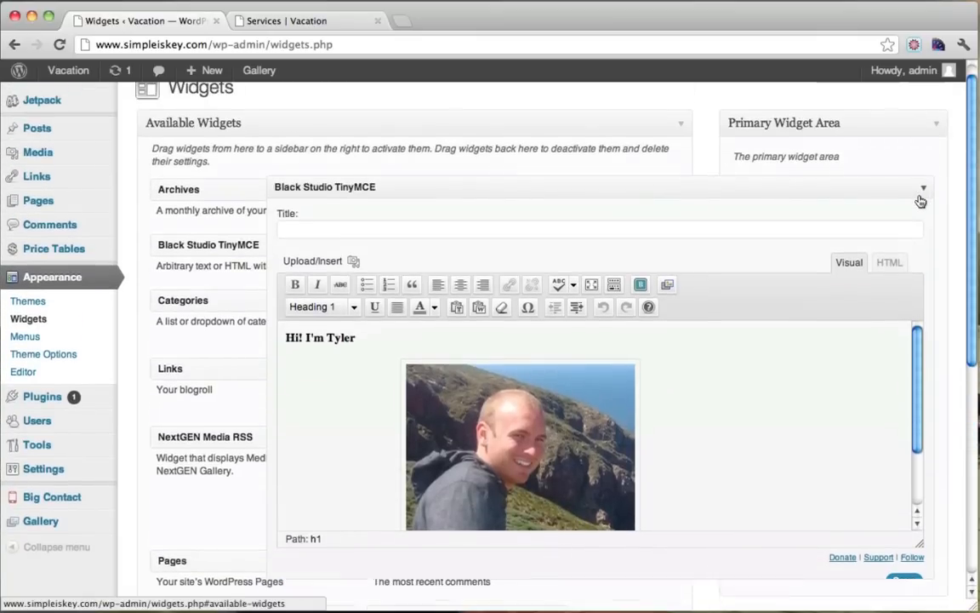
Collapse the bio widget and reload the live Services page to see the new sidebar
left_click(922, 189)
left_click(287, 20)
left_click(61, 44)
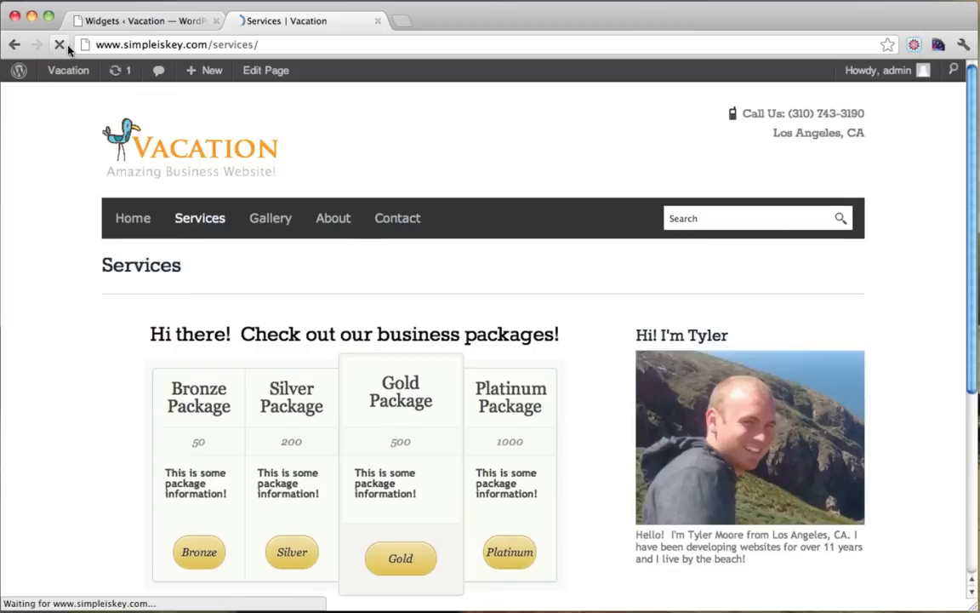
Check the bio paragraph on the Services page against the sidebar text widget in Widgets admin
scroll(842, 274, "down", 3)
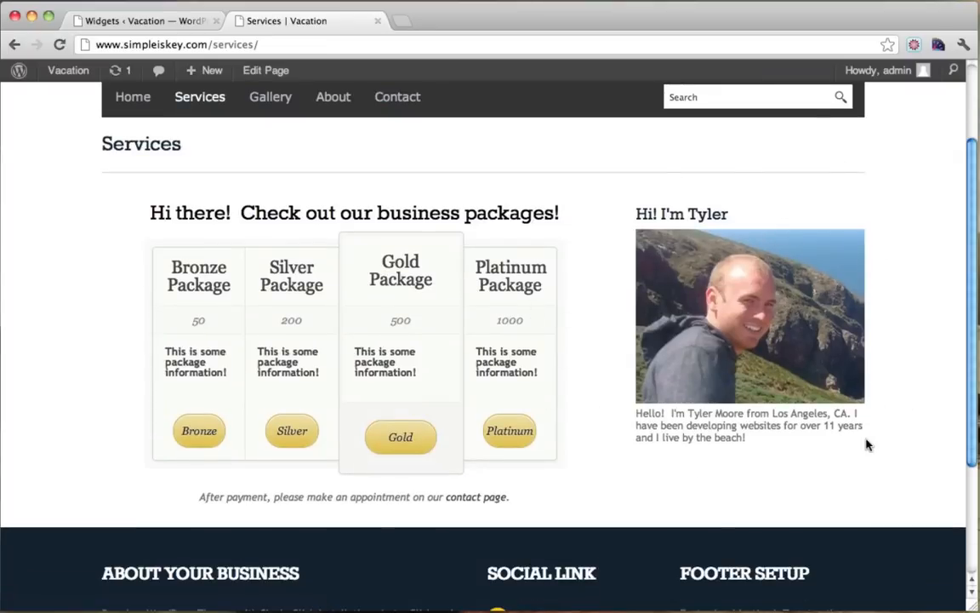
left_click_drag(638, 417, 784, 441)
left_click(145, 21)
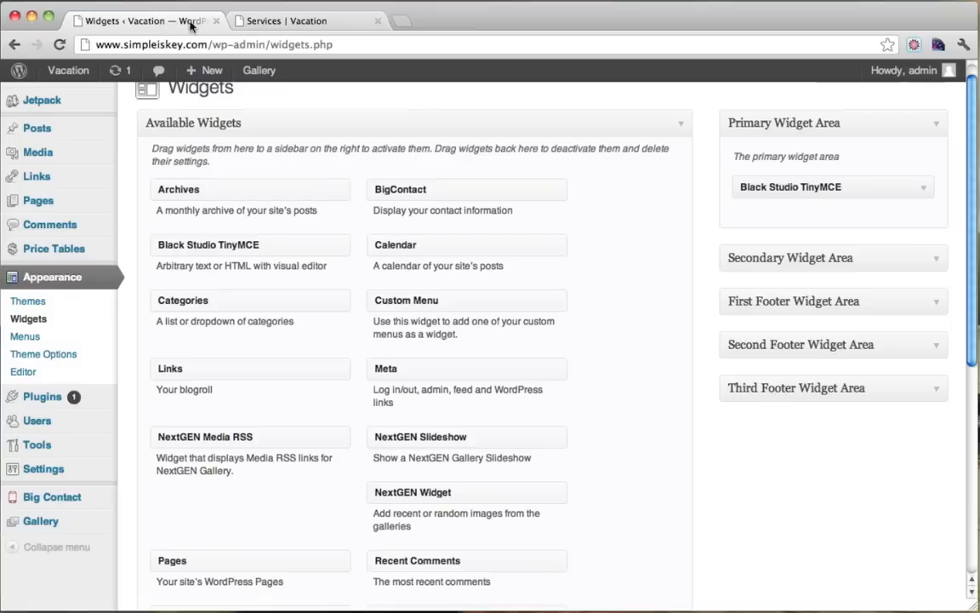
left_click(924, 187)
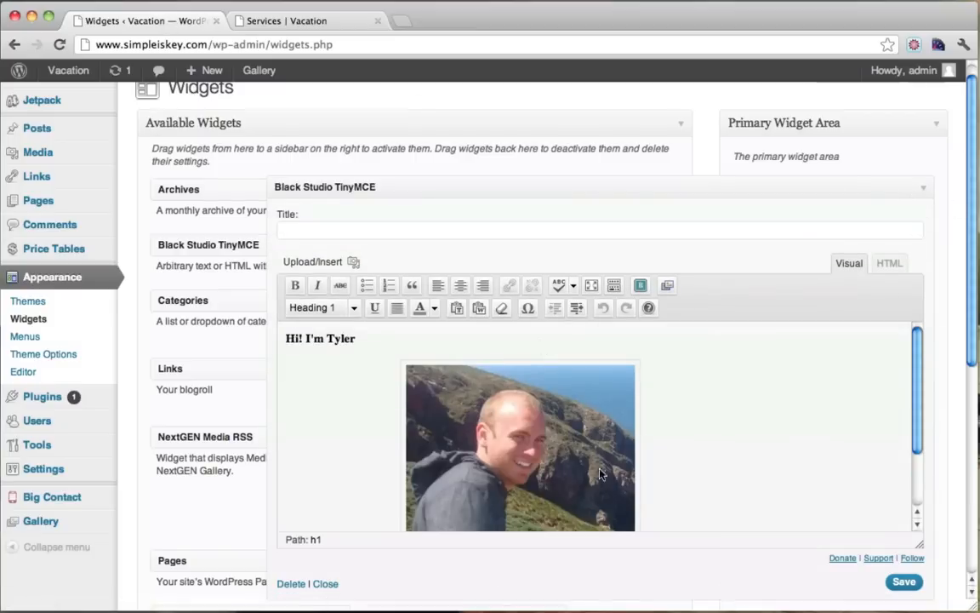
left_click(862, 192)
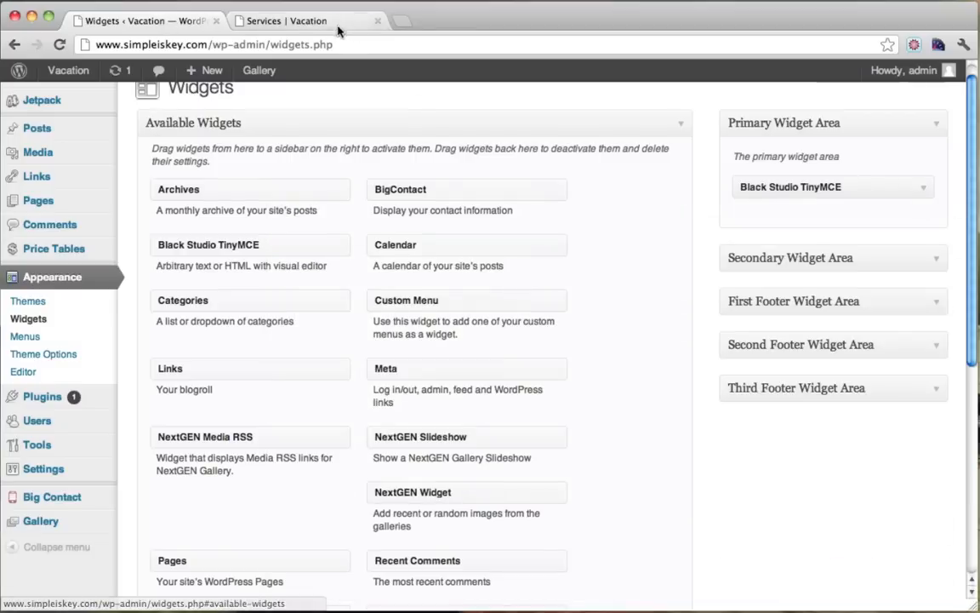
Browse the Gallery and About pages to confirm the photo-and-bio sidebar appears
left_click(318, 23)
scroll(604, 226, "up", 3)
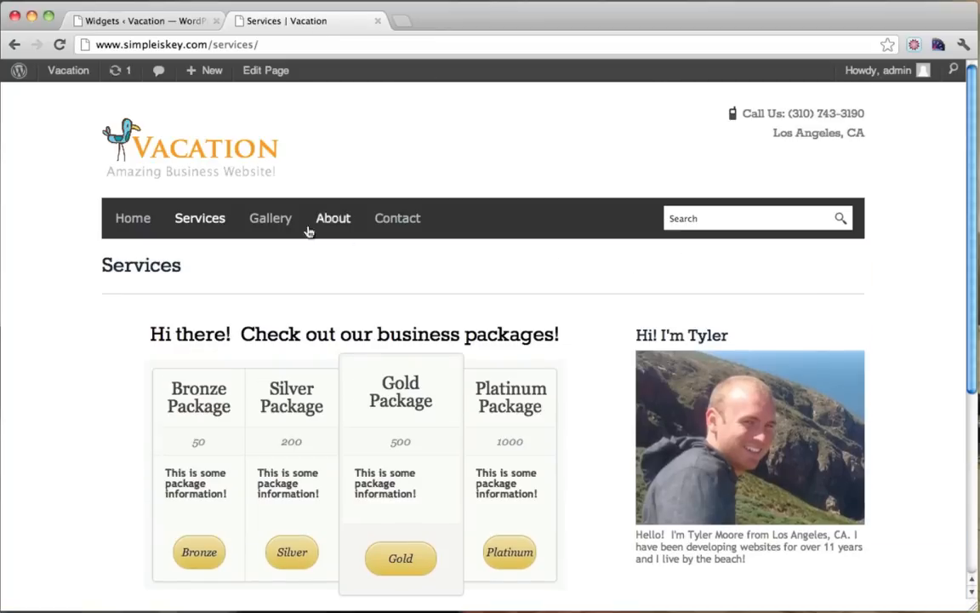
left_click(264, 220)
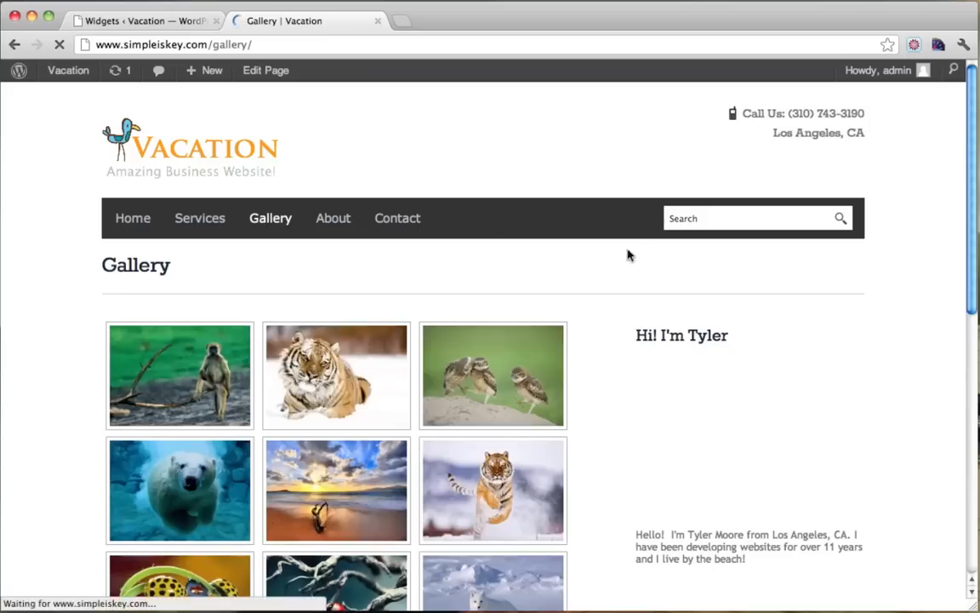
scroll(642, 258, "down", 1)
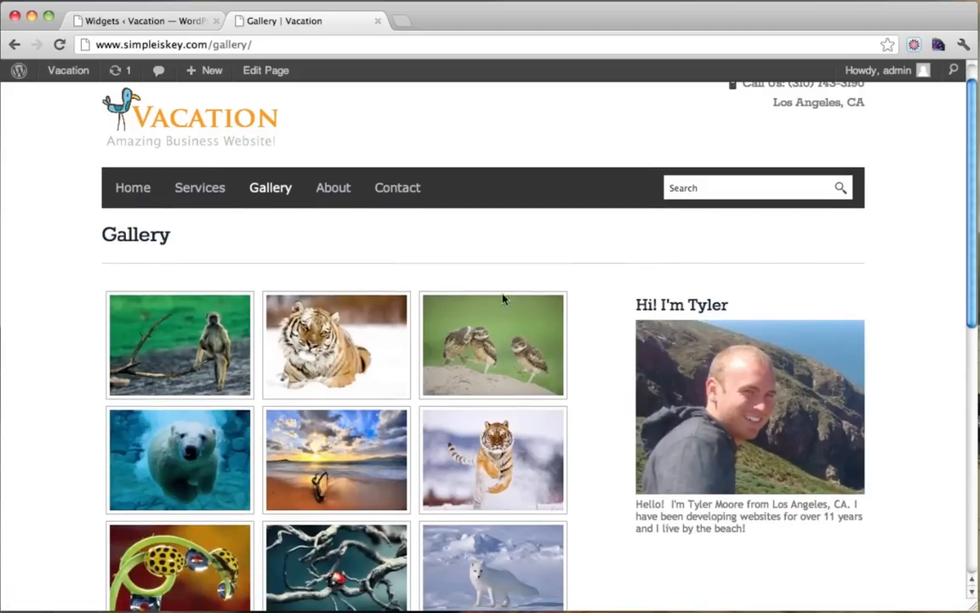
left_click(336, 196)
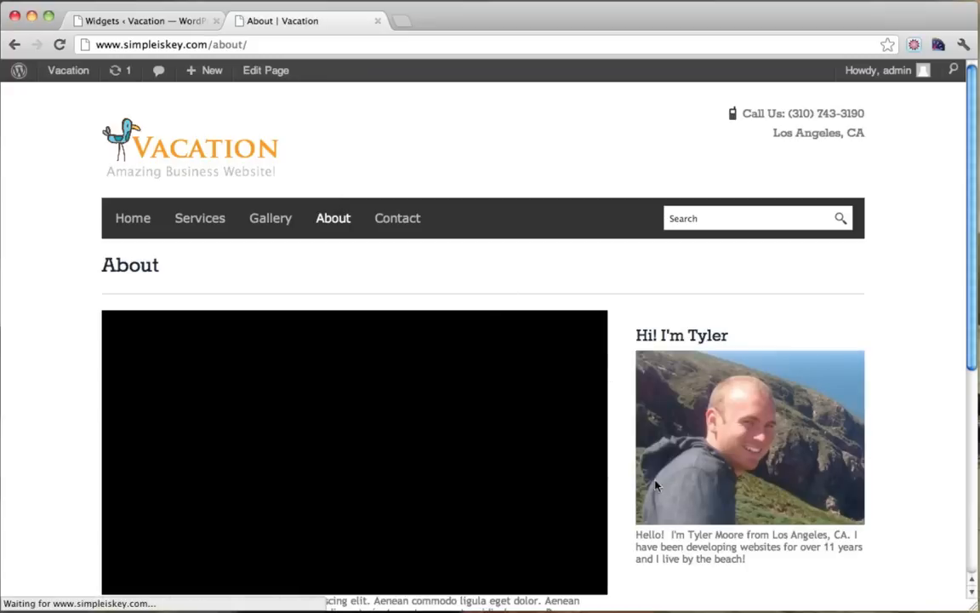
scroll(805, 504, "down", 4)
scroll(805, 504, "up", 4)
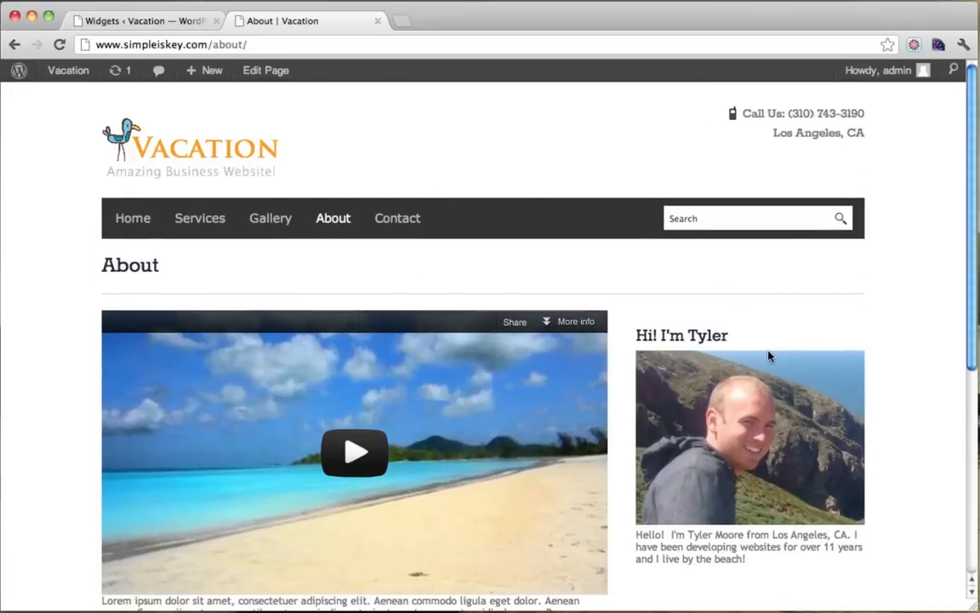
scroll(768, 356, "down", 4)
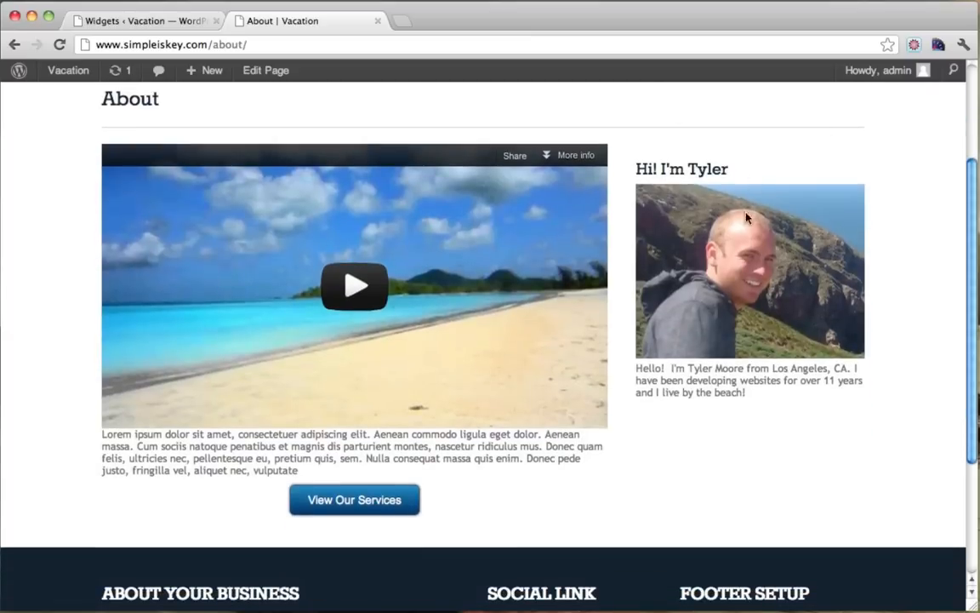
scroll(724, 375, "up", 4)
Check the Contact, About and Services pages, then return to the Widgets admin tab
left_click(385, 220)
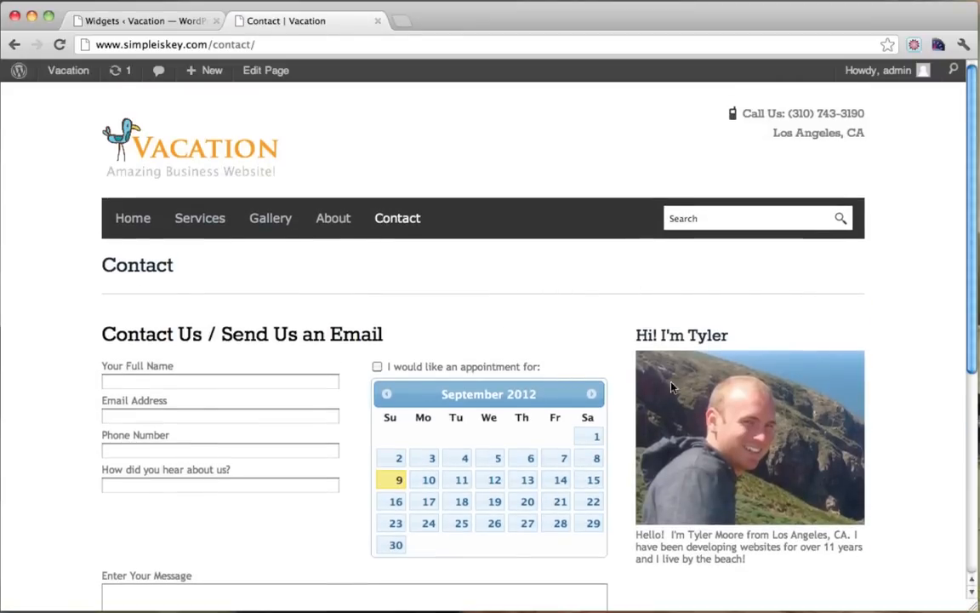
left_click(340, 221)
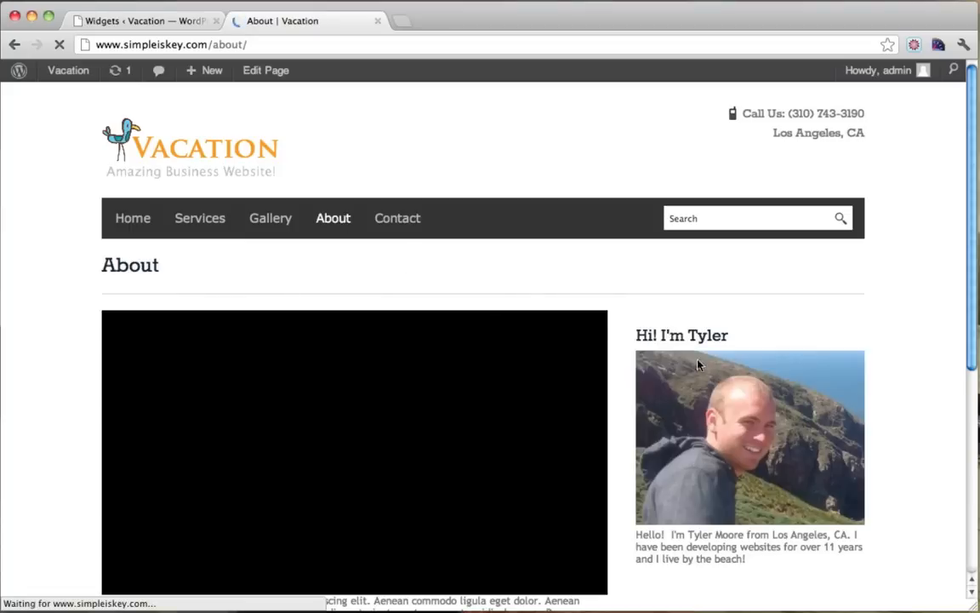
scroll(634, 332, "down", 2)
scroll(644, 324, "down", 1)
left_click(197, 136)
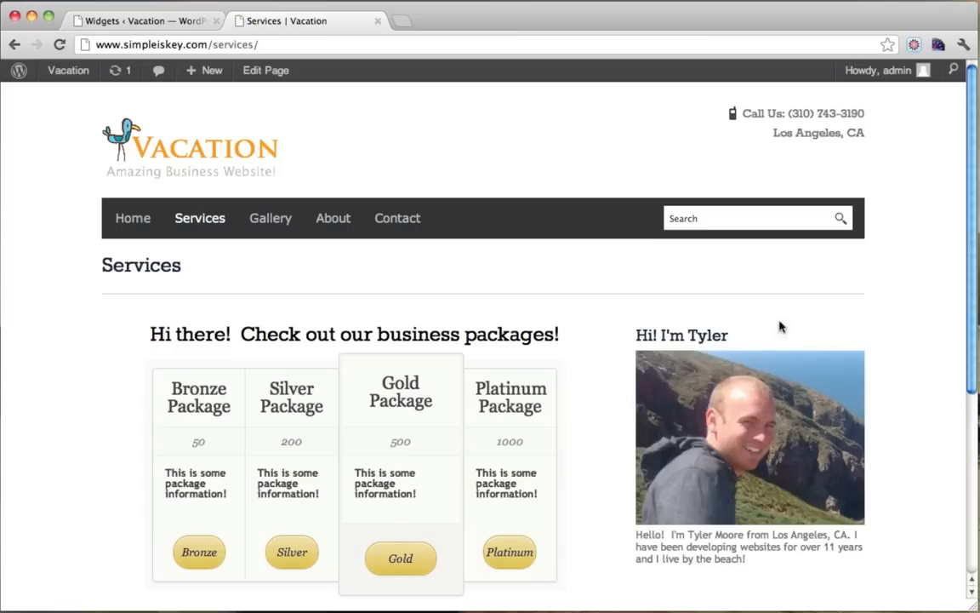
left_click(176, 24)
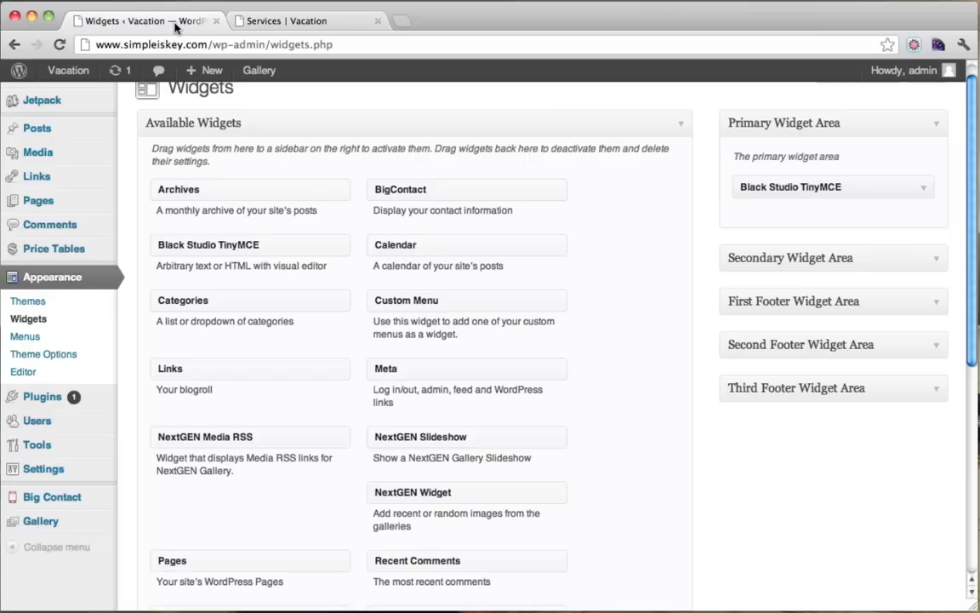
scroll(795, 236, "up", 1)
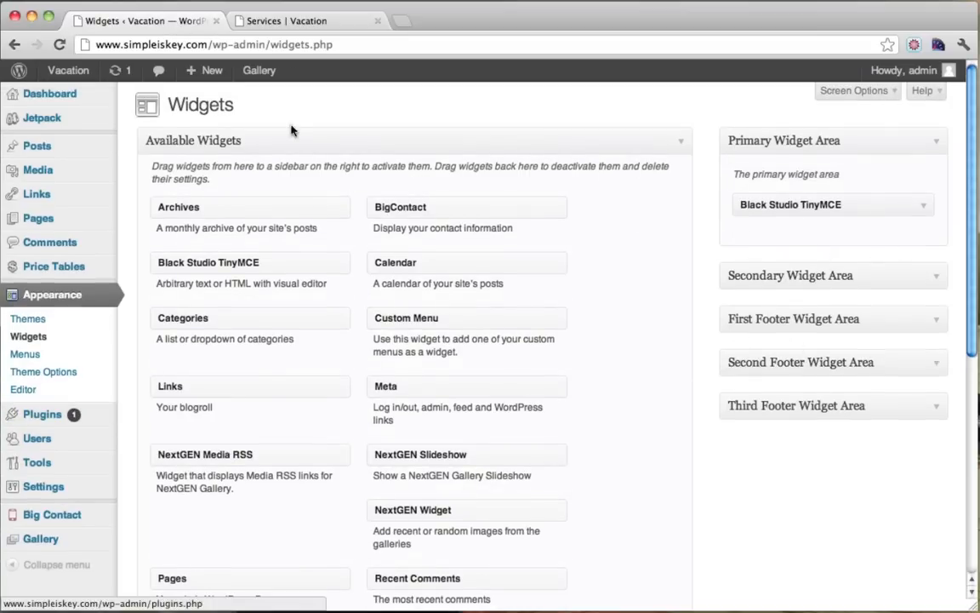
Close the Services page tab and go to the installed Plugins list
left_click(333, 22)
left_click(378, 21)
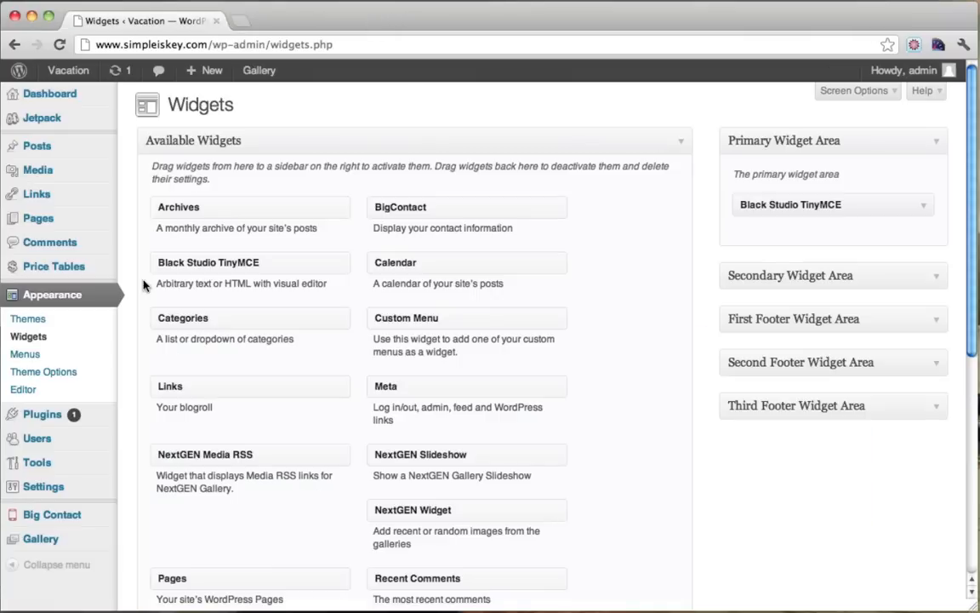
mouse_move(44, 416)
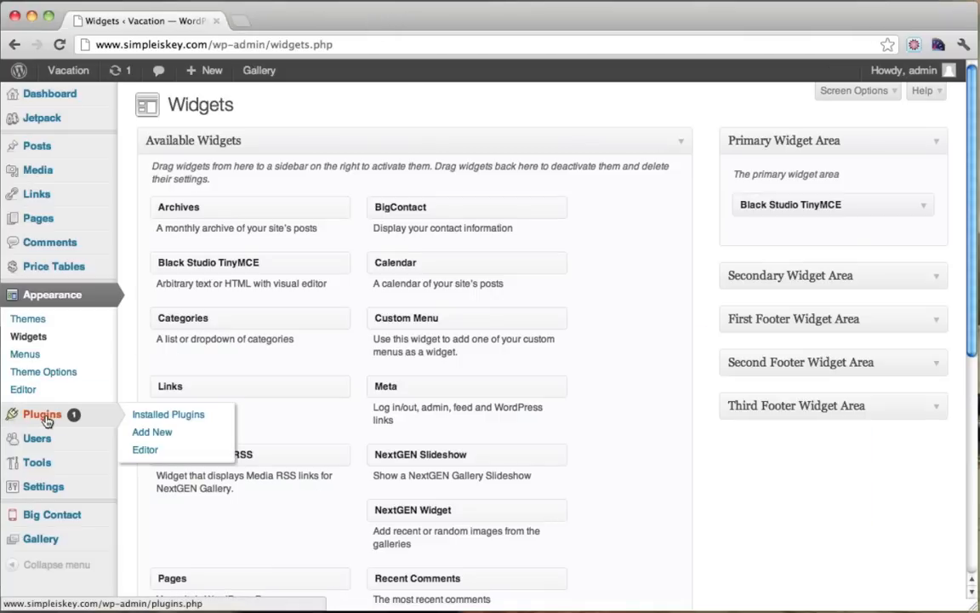
left_click(47, 420)
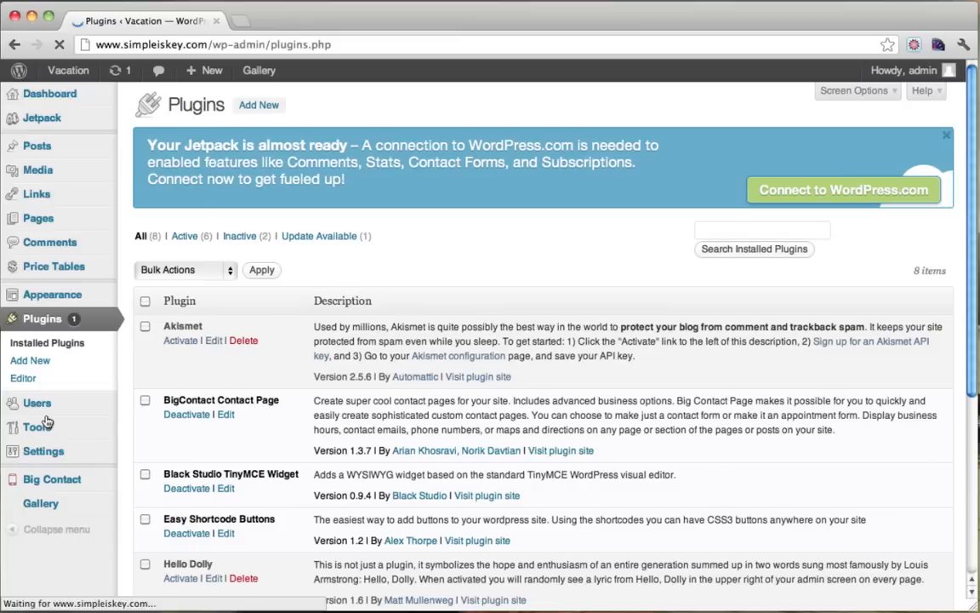
Search the plugin directory for 'simple page sidebars'
left_click(260, 105)
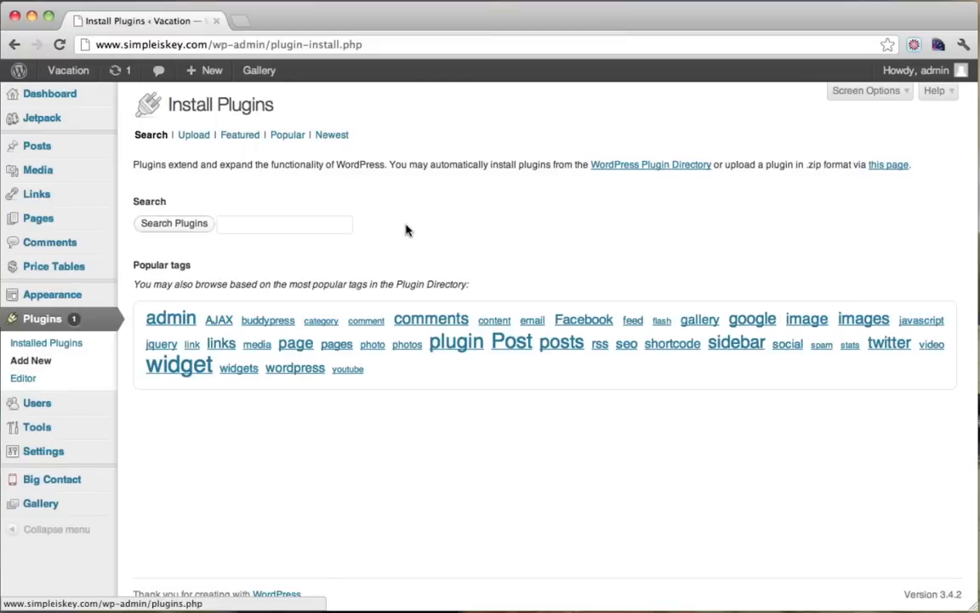
left_click(261, 227)
type("sim")
key("Down")
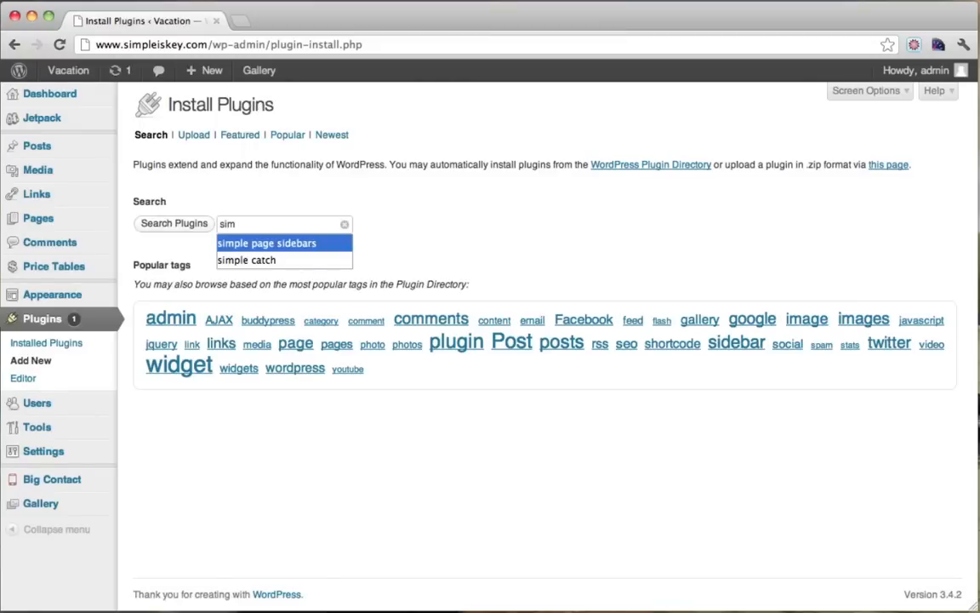
key("Return")
left_click_drag(318, 228, 206, 223)
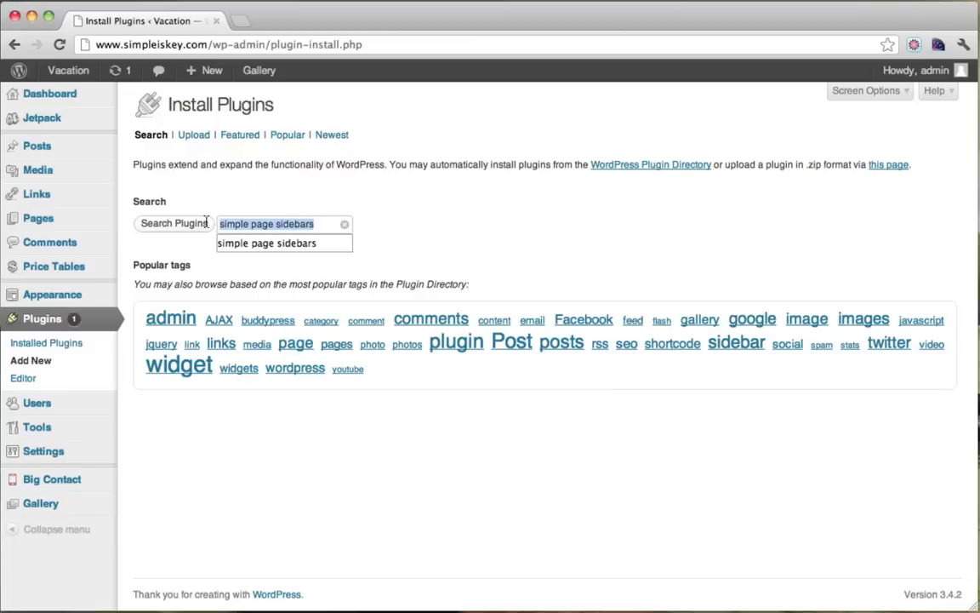
left_click(423, 232)
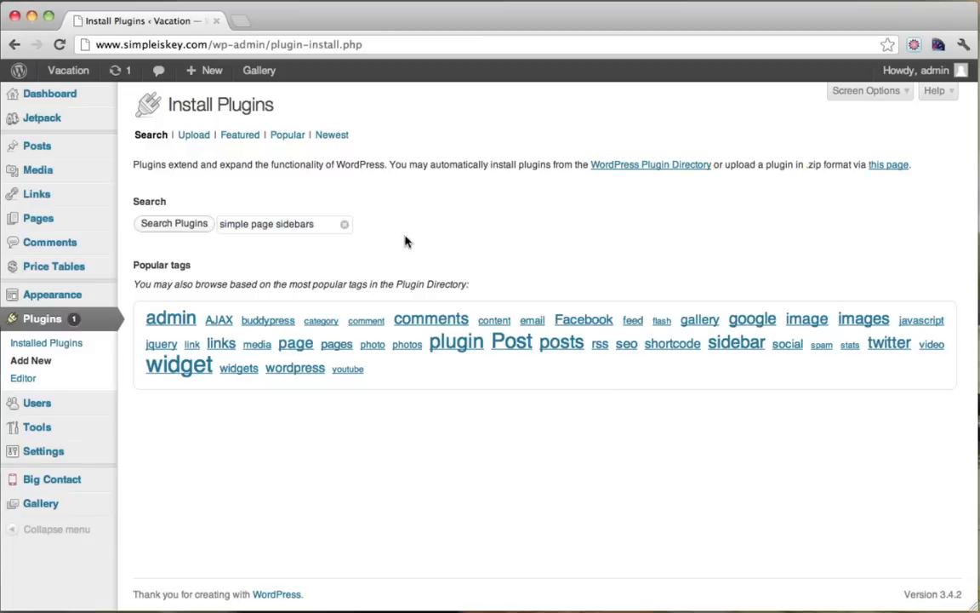
left_click(176, 224)
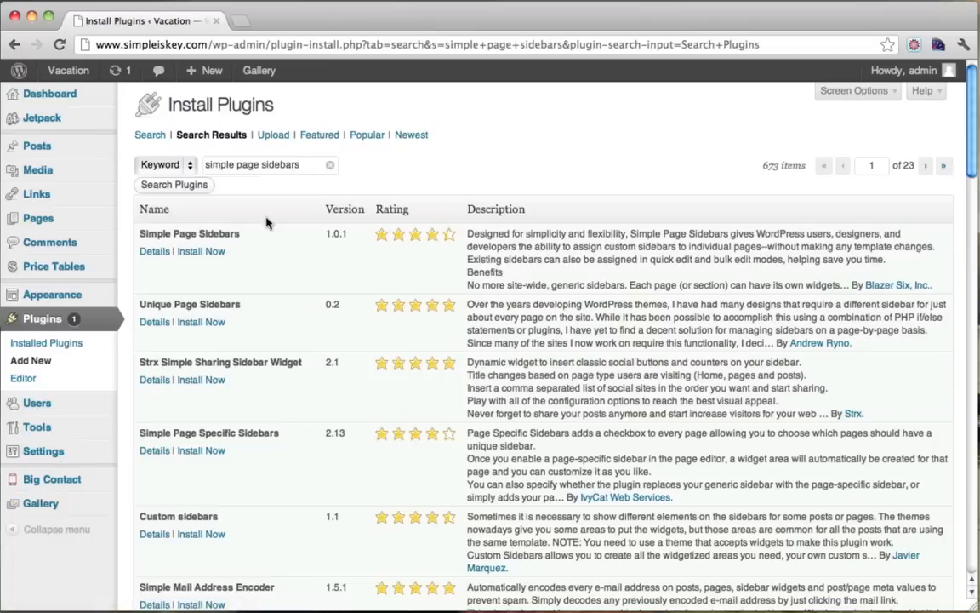
Install and activate the Simple Page Sidebars plugin, then go to the Pages list
left_click(201, 251)
left_click(643, 218)
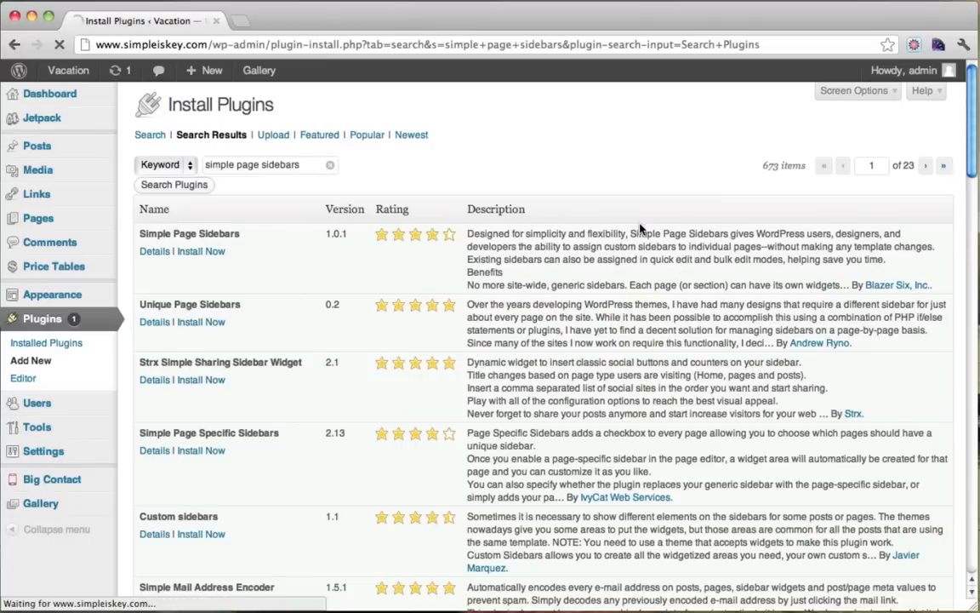
left_click(177, 232)
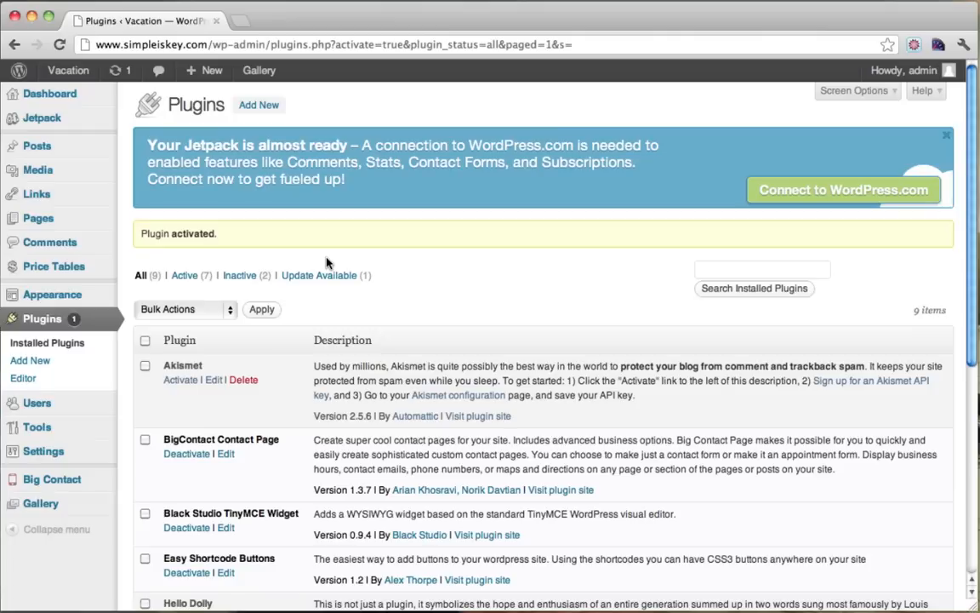
left_click(48, 223)
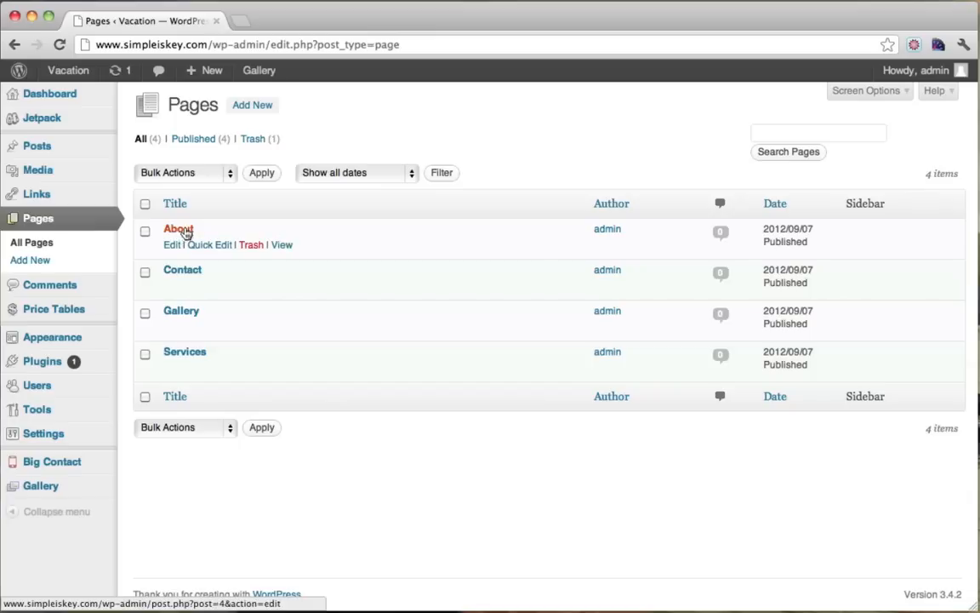
Edit the About page and follow its default-sidebar notice to the Reading settings
left_click(172, 246)
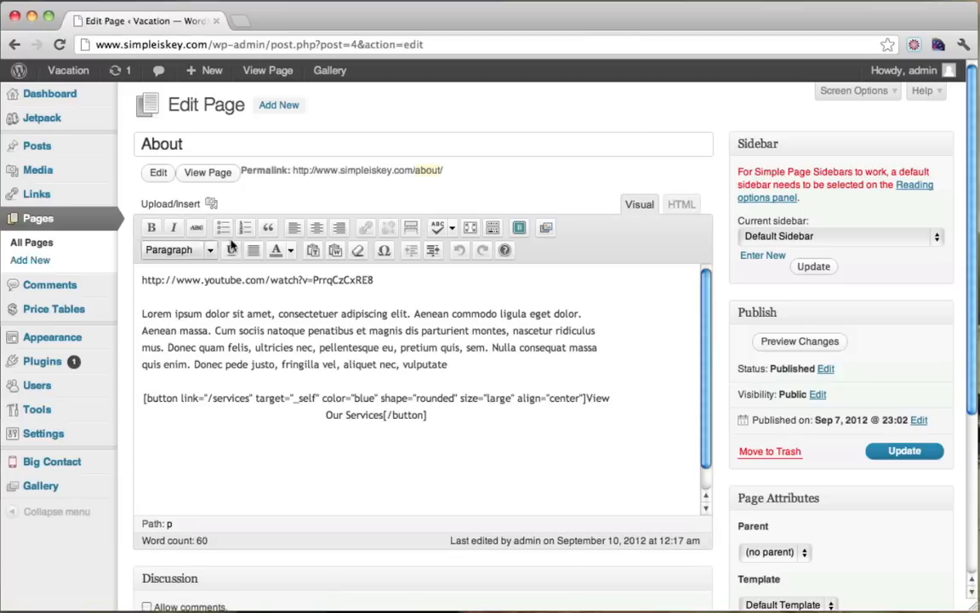
left_click_drag(742, 174, 872, 184)
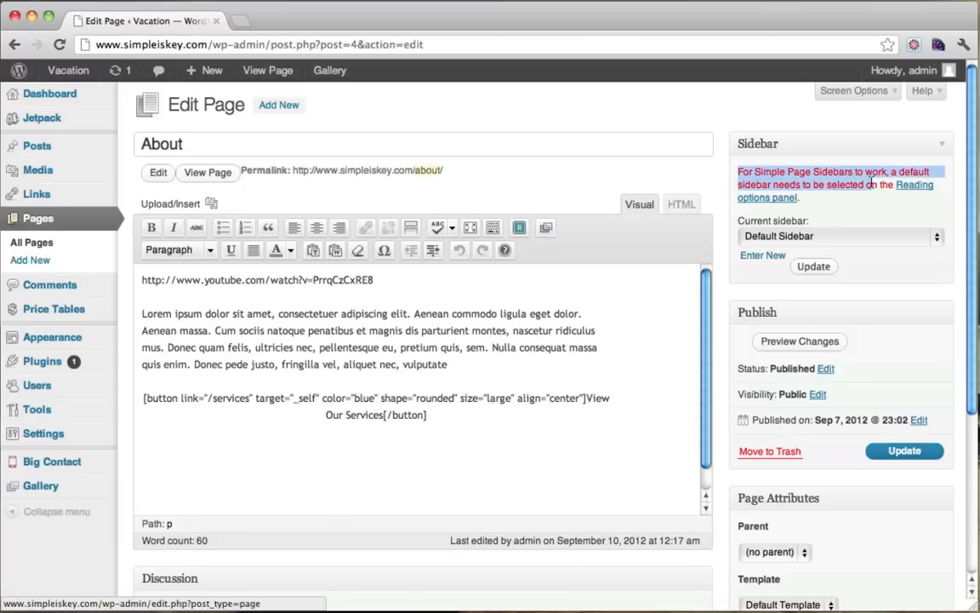
left_click(896, 169)
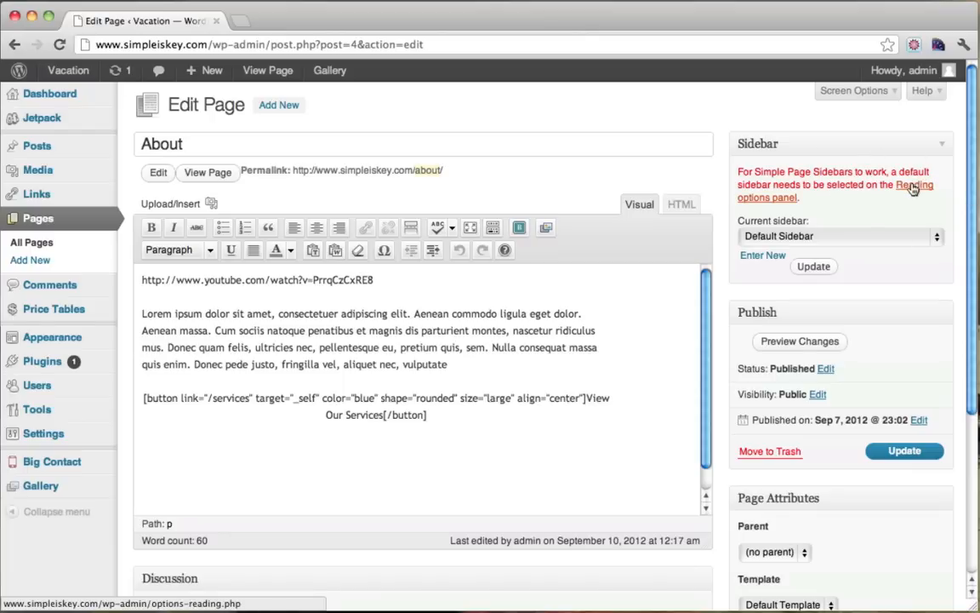
left_click(913, 188)
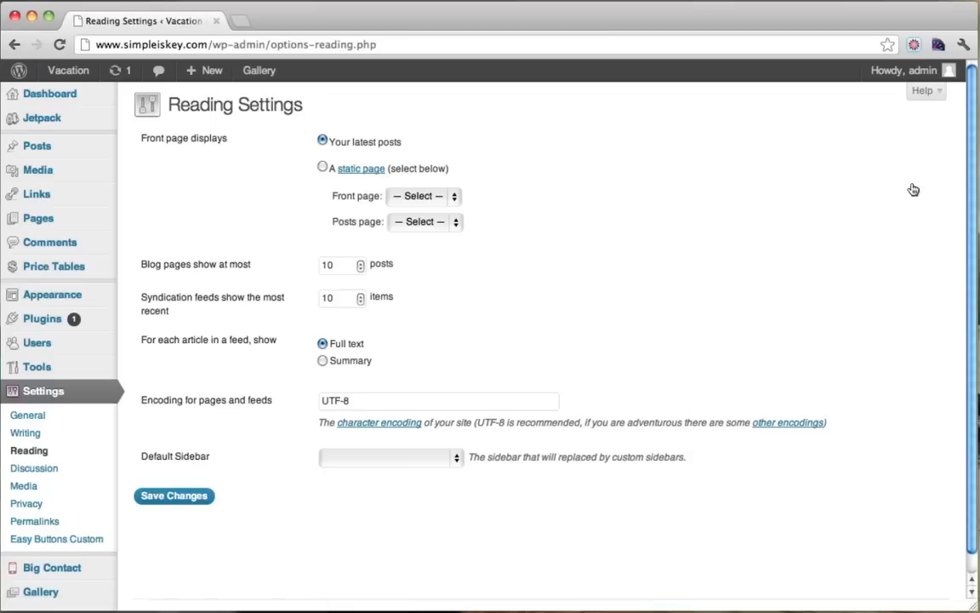
Set Default Sidebar to Primary Widget Area, save, and go back to Pages
left_click(455, 459)
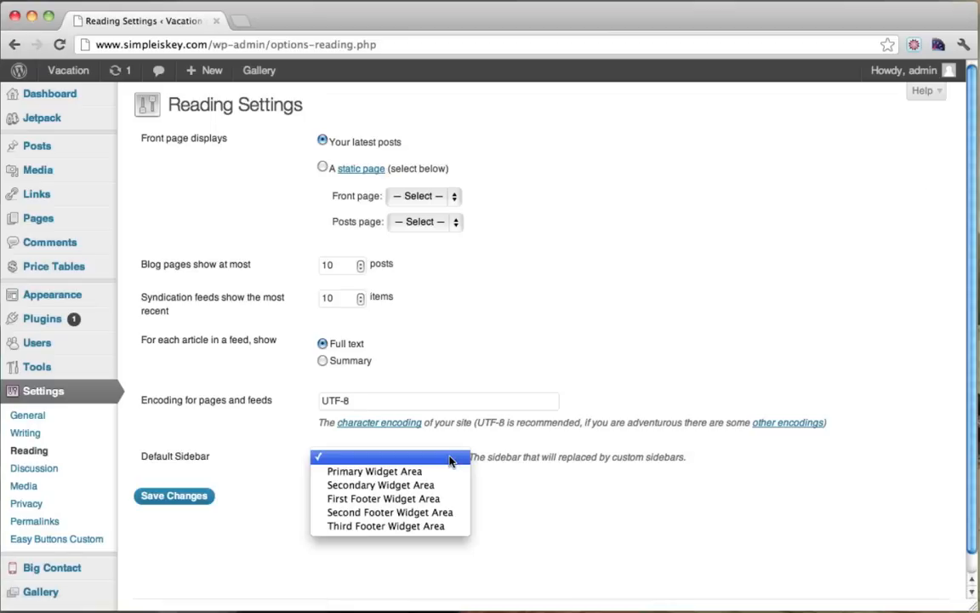
left_click(397, 473)
left_click(181, 498)
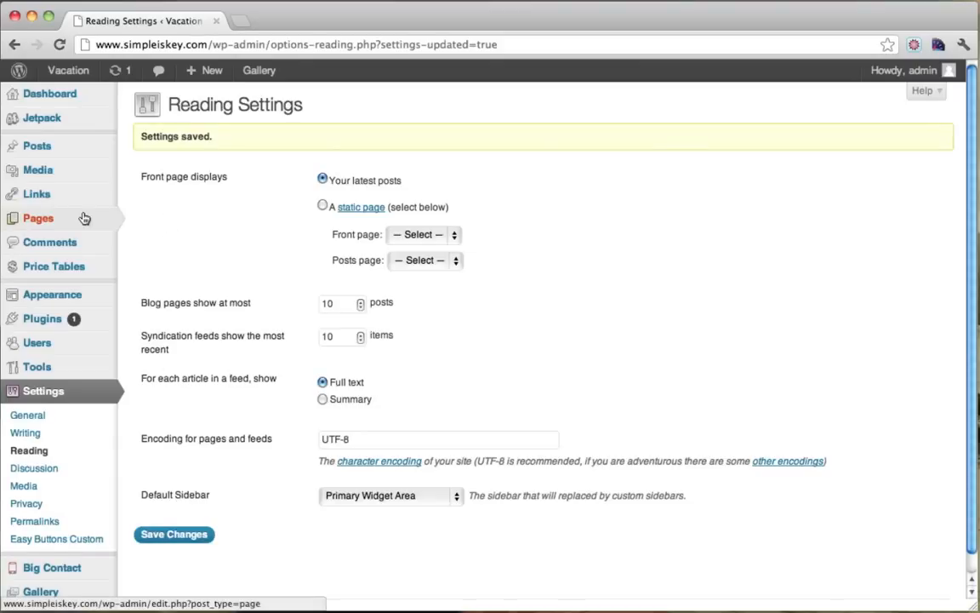
left_click(85, 219)
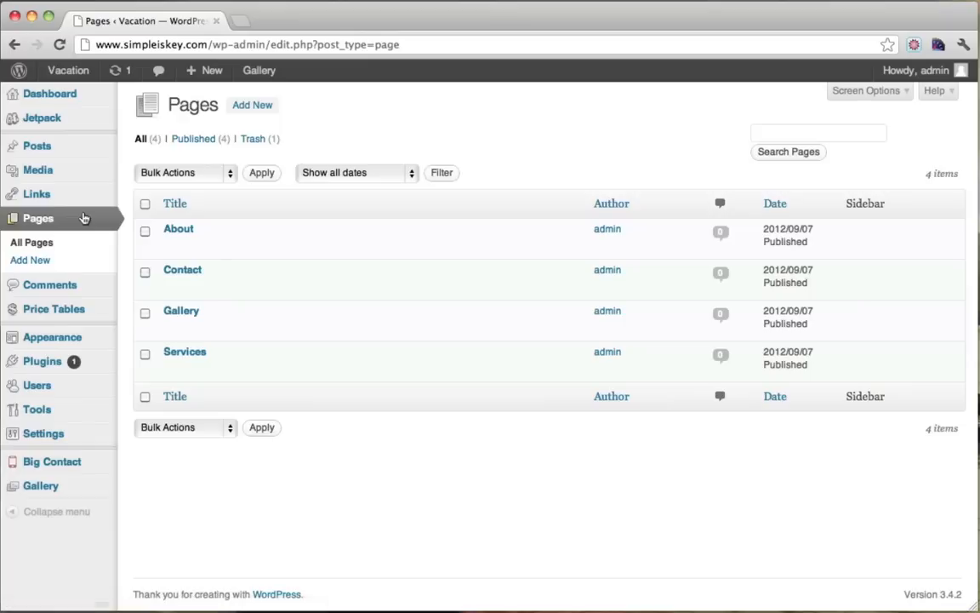
Edit the About page, create a new sidebar named 'About', and update the page
mouse_move(293, 219)
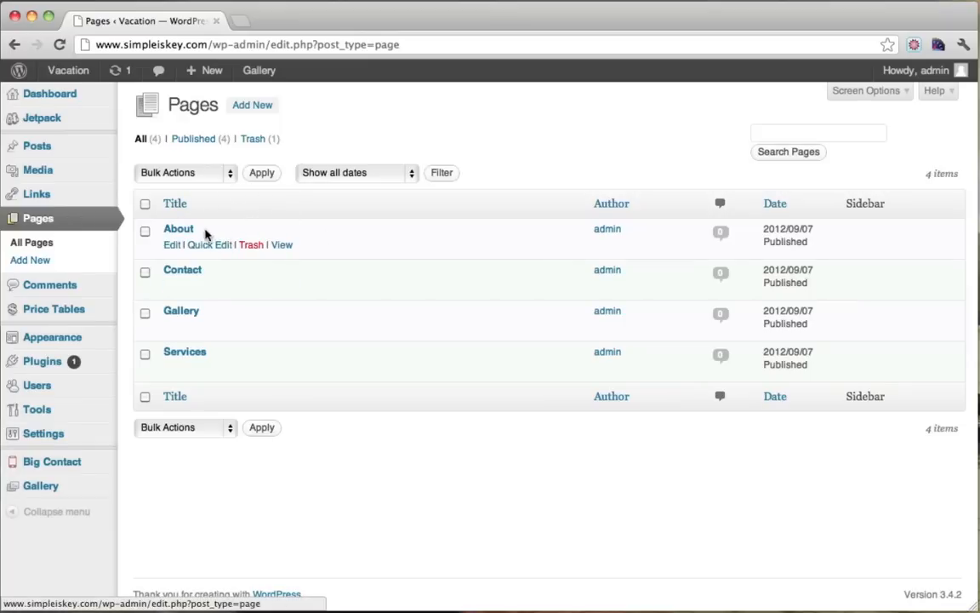
left_click(172, 246)
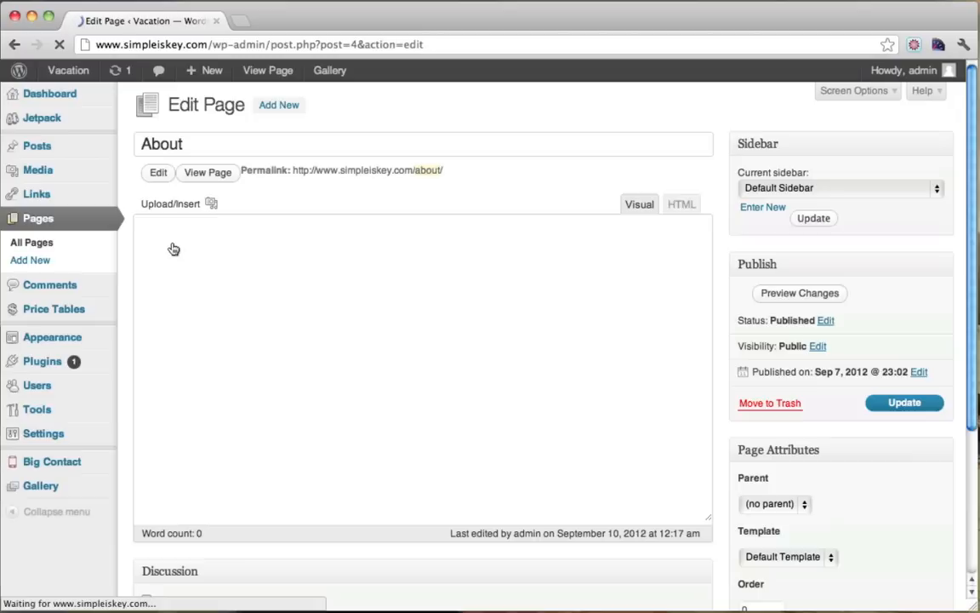
left_click(932, 189)
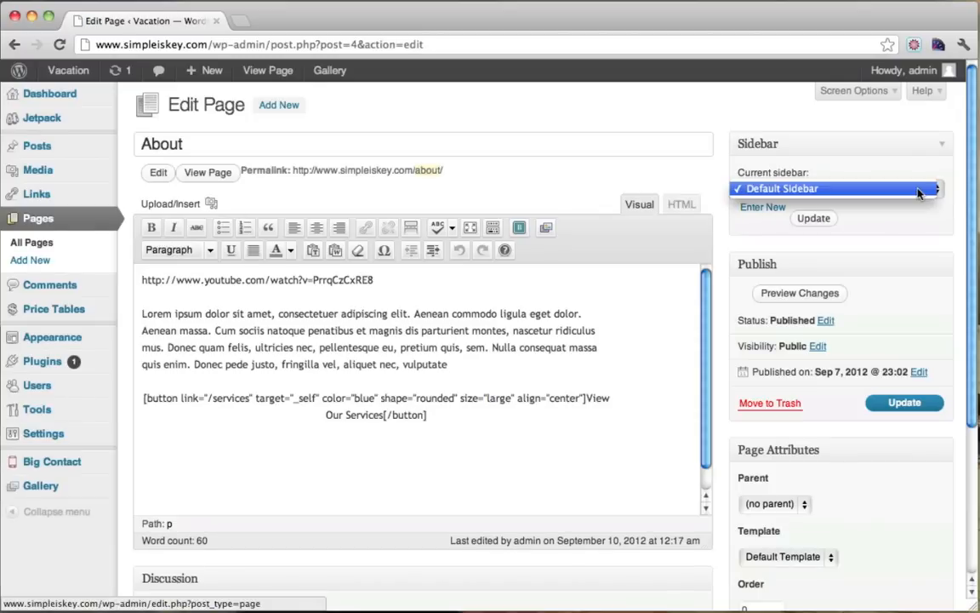
left_click(905, 183)
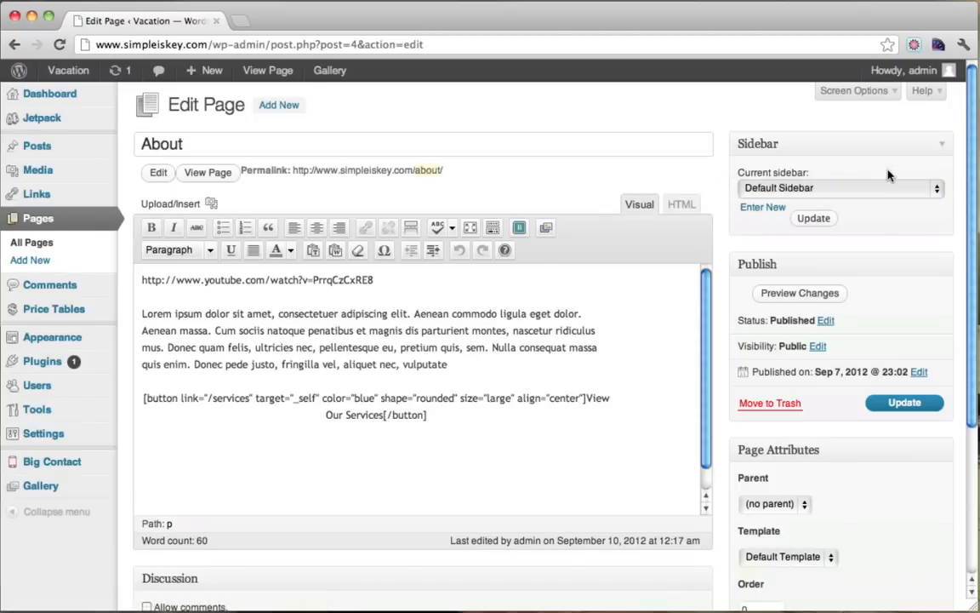
left_click(766, 206)
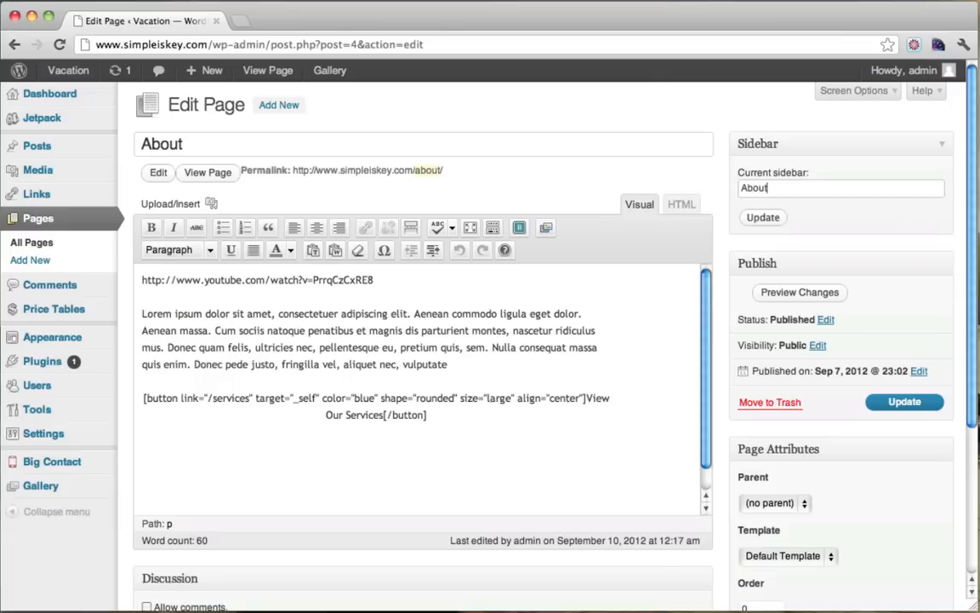
left_click(765, 218)
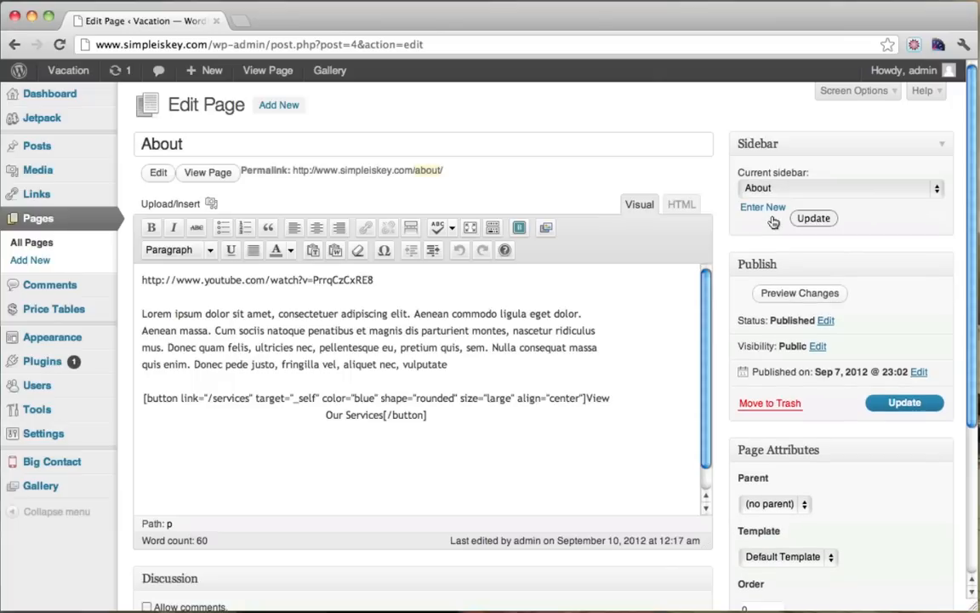
left_click(906, 406)
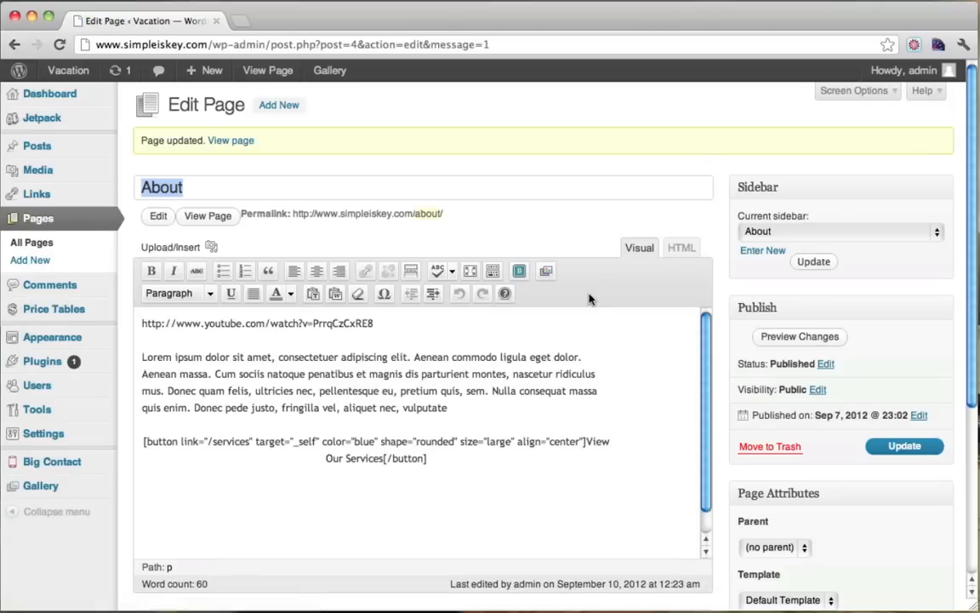
In Widgets, expand the About sidebar area and remove its Search widget
mouse_move(61, 340)
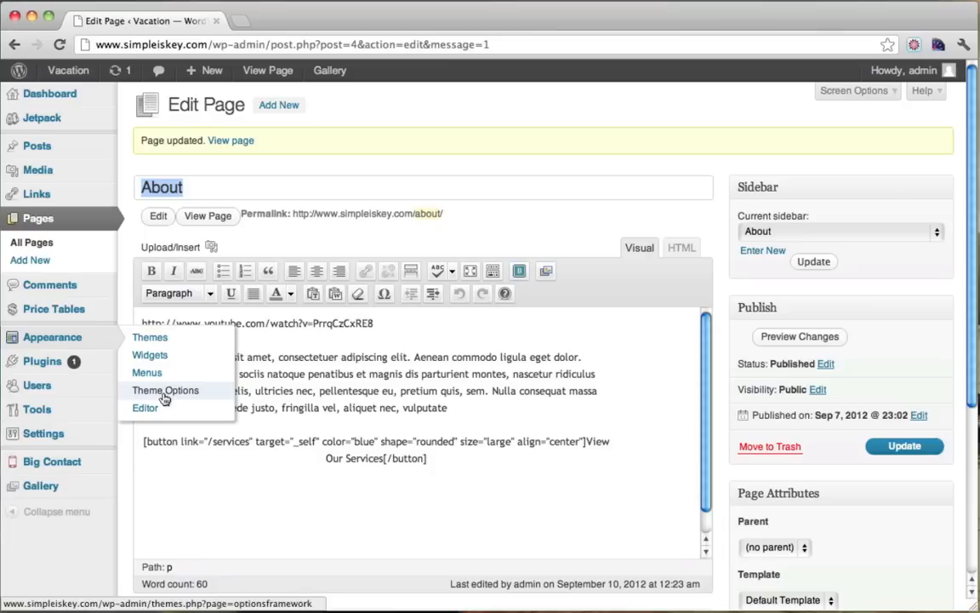
left_click(163, 362)
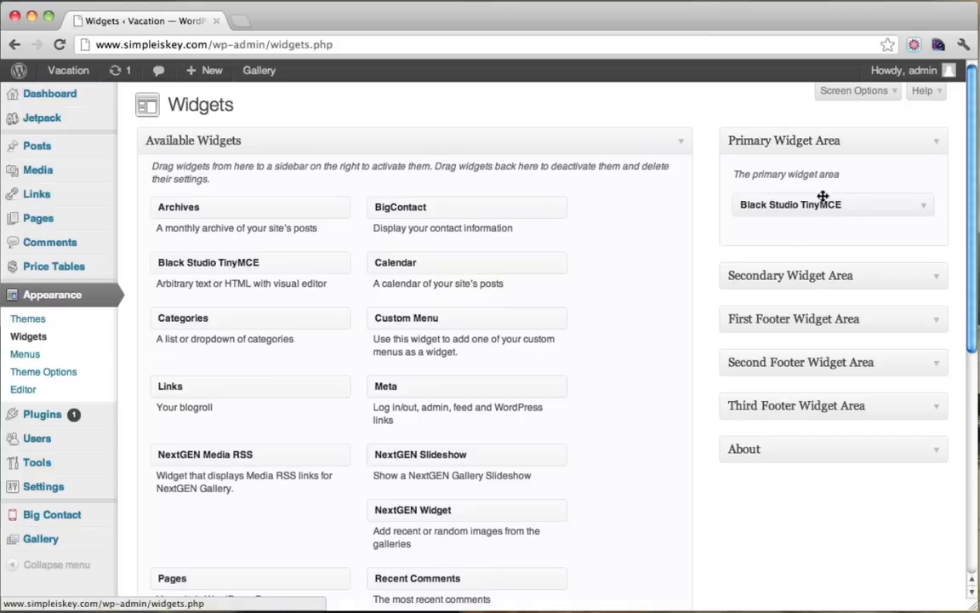
left_click(934, 448)
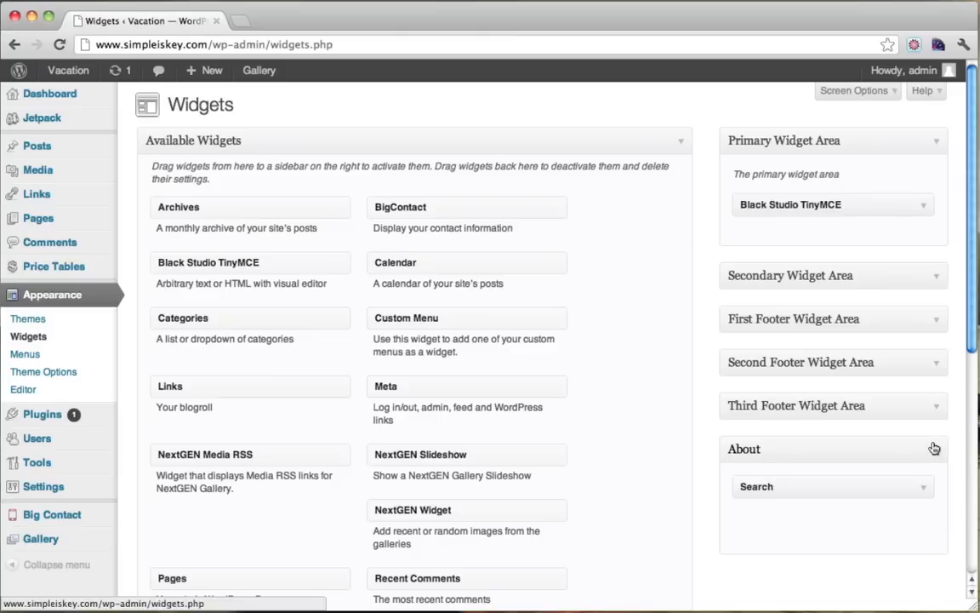
left_click_drag(813, 484, 367, 409)
scroll(777, 462, "down", 3)
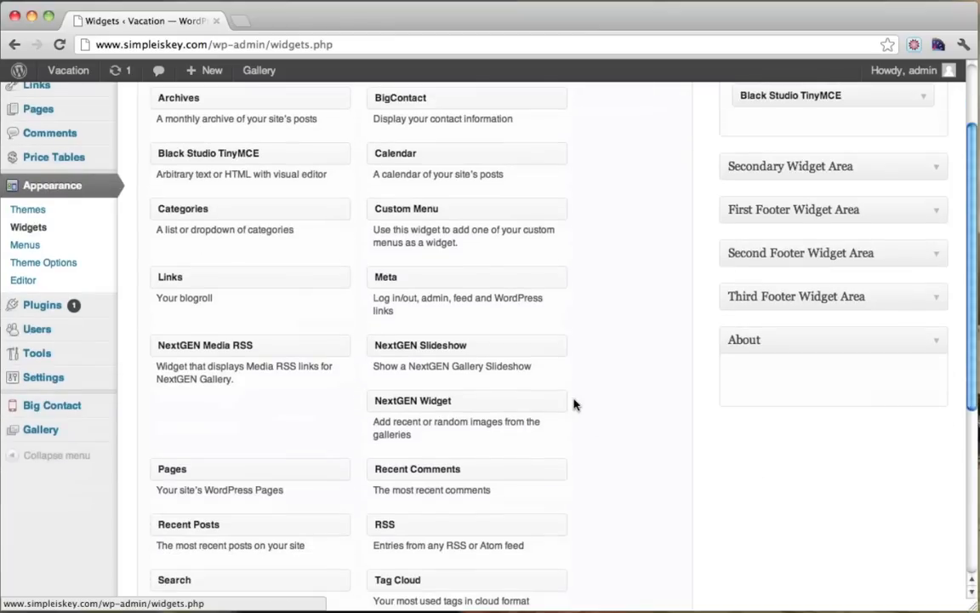
scroll(574, 404, "down", 4)
scroll(574, 404, "up", 7)
scroll(574, 404, "down", 7)
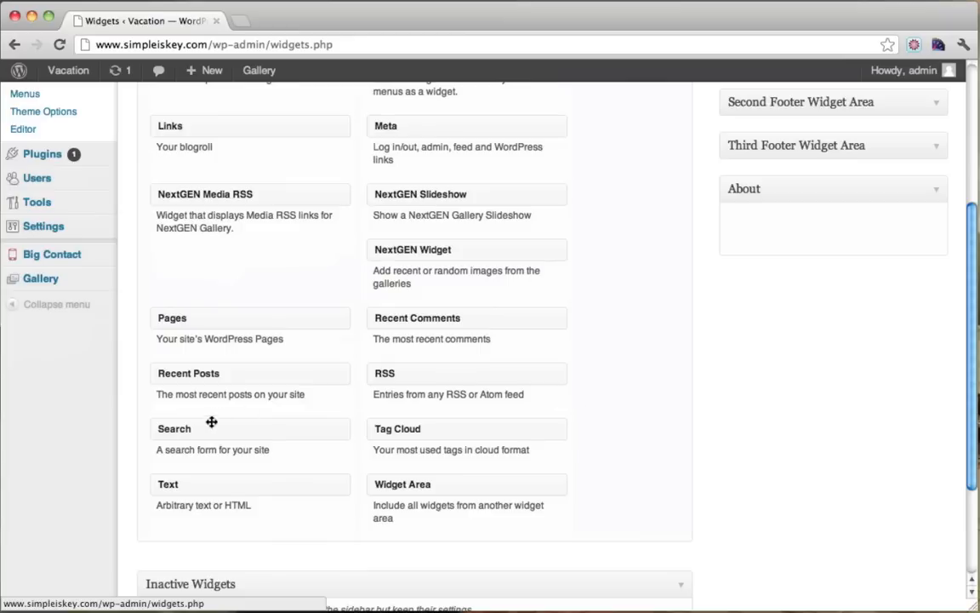
Add a Text widget titled 'About Sidebar' reading 'Hi!', save it, and open the site in a background tab
left_click_drag(233, 489, 787, 225)
left_click(674, 276)
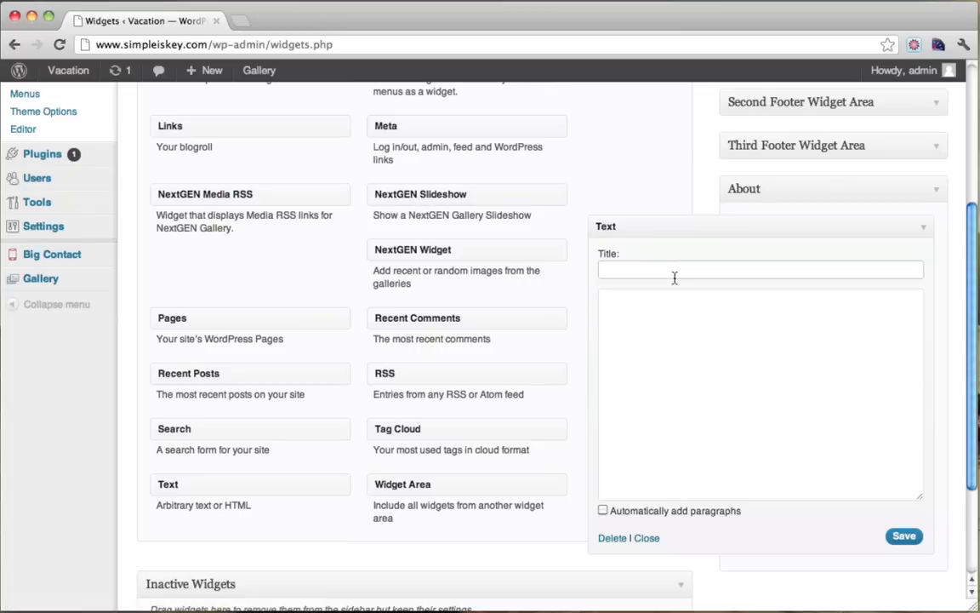
key("Tab")
left_click(902, 536)
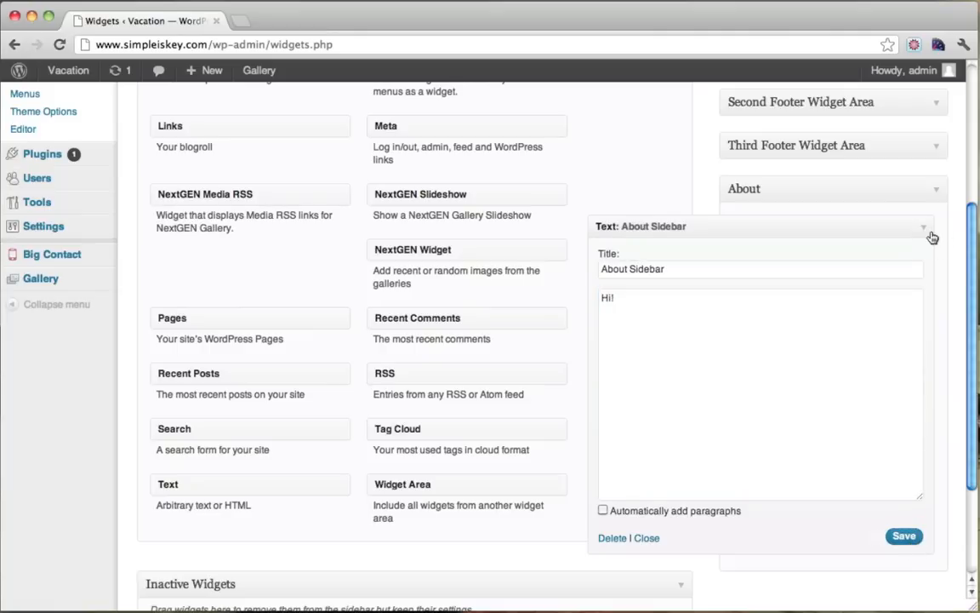
left_click(925, 228)
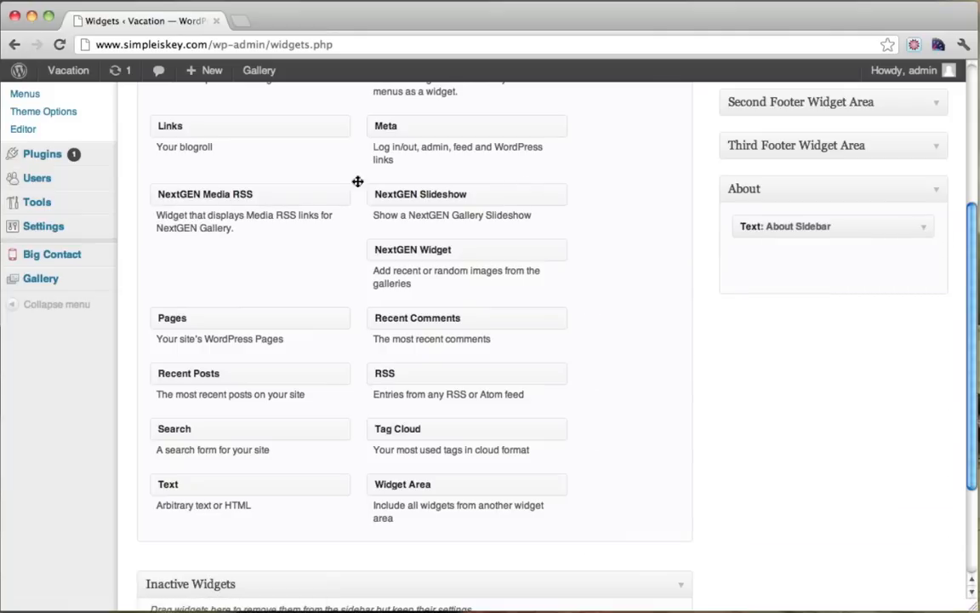
mouse_move(78, 75)
middle_click(75, 97)
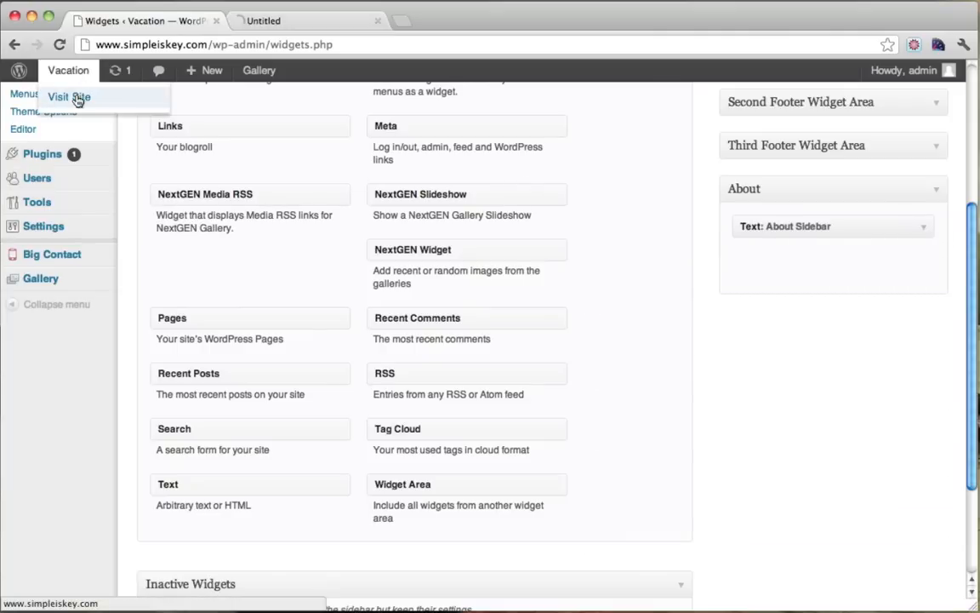
Check the Contact and About pages for the 'About Sidebar' widget, then close the preview tab
left_click(317, 24)
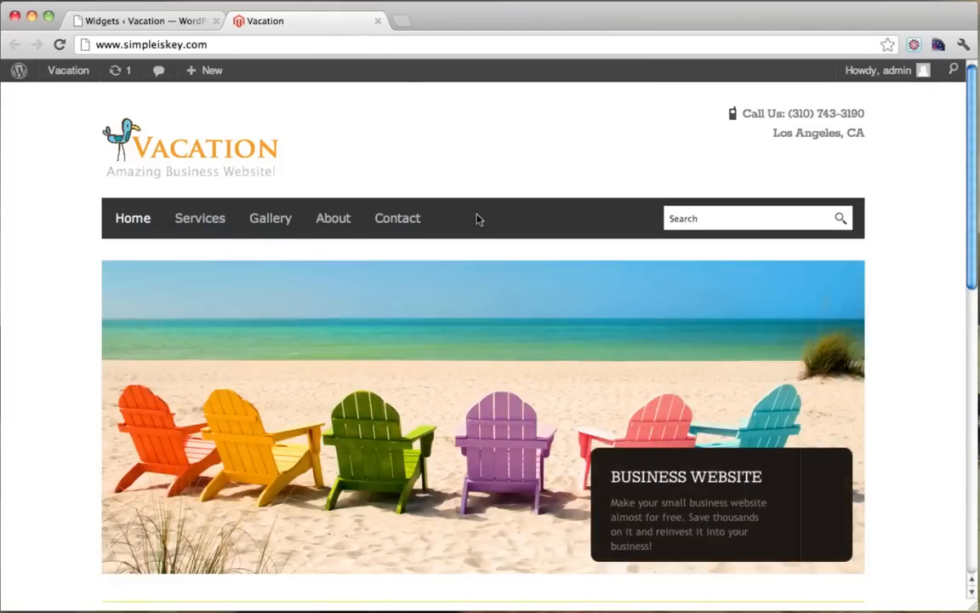
left_click(412, 220)
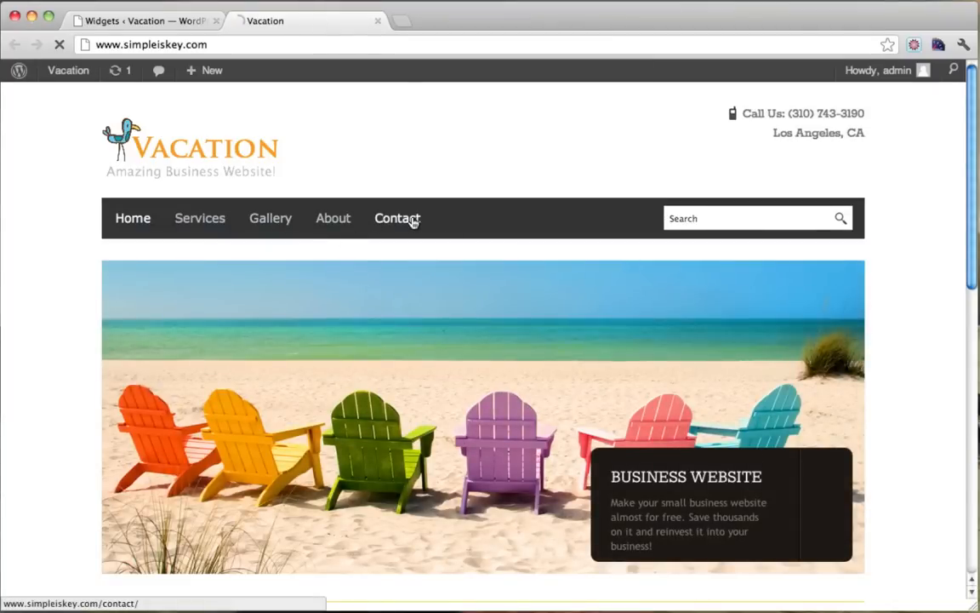
scroll(784, 566, "down", 2)
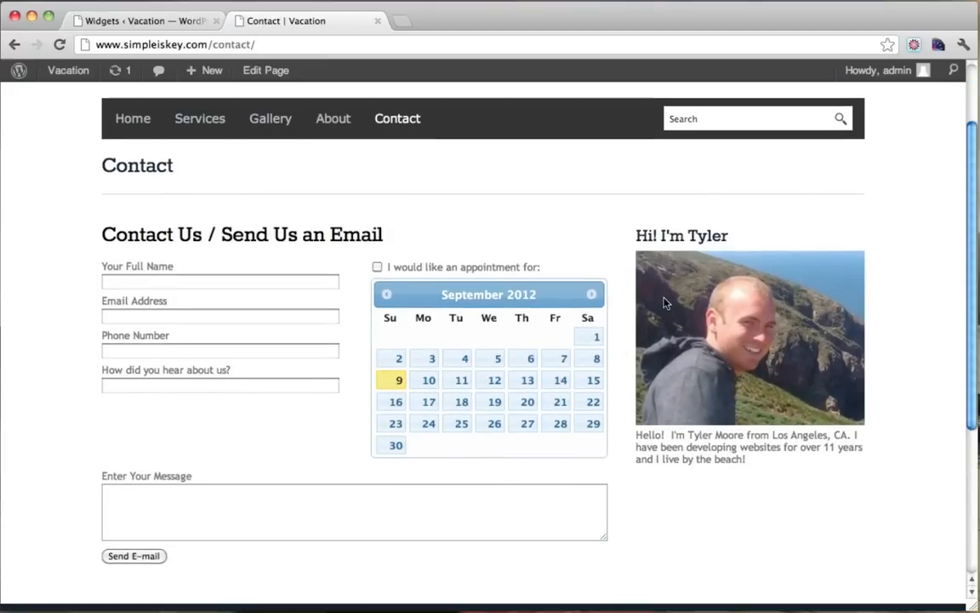
left_click(330, 121)
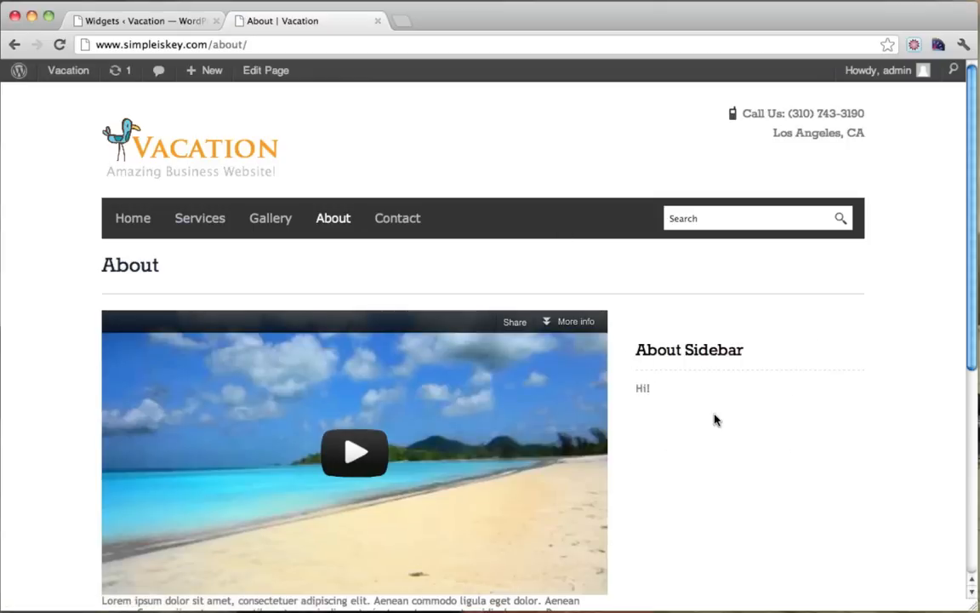
scroll(715, 419, "down", 3)
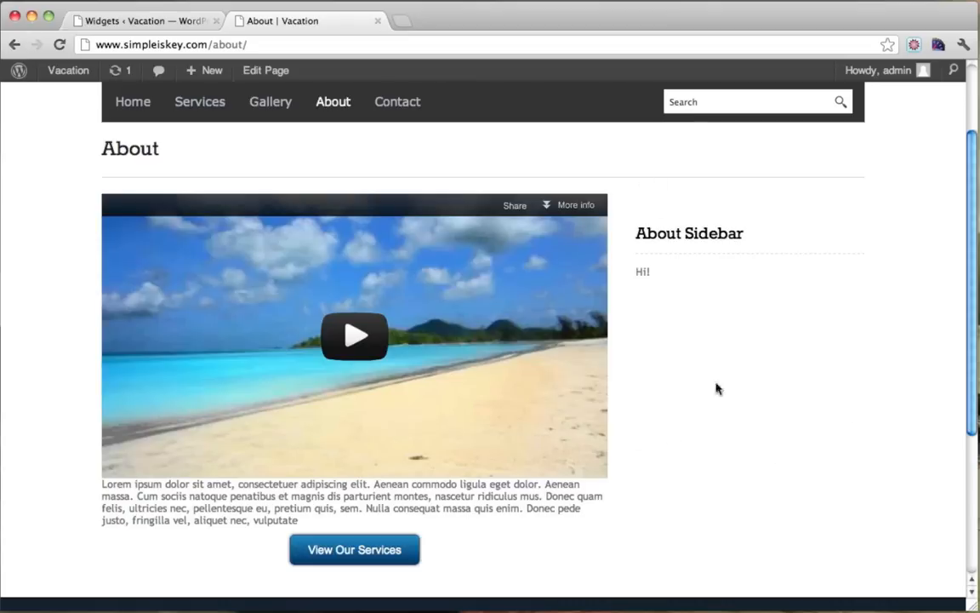
scroll(688, 437, "up", 3)
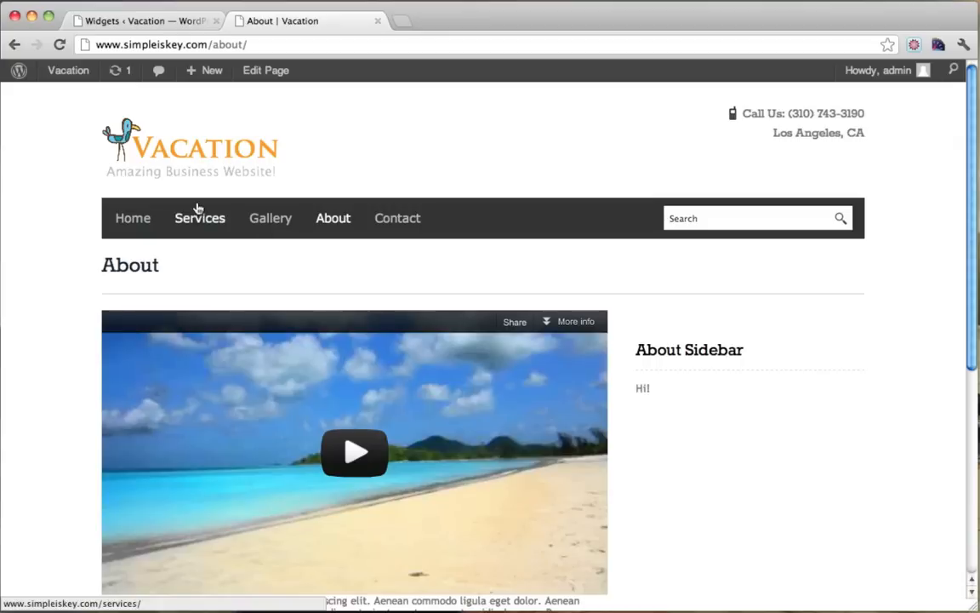
left_click(378, 23)
scroll(533, 254, "up", 5)
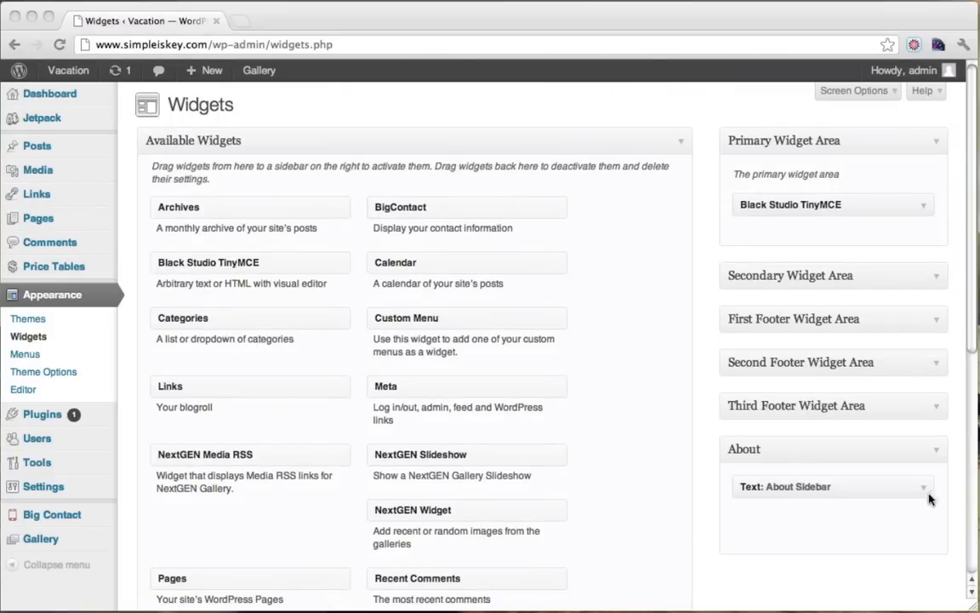
Review the About Sidebar widget's settings in Widgets admin and collapse it again
scroll(766, 468, "down", 1)
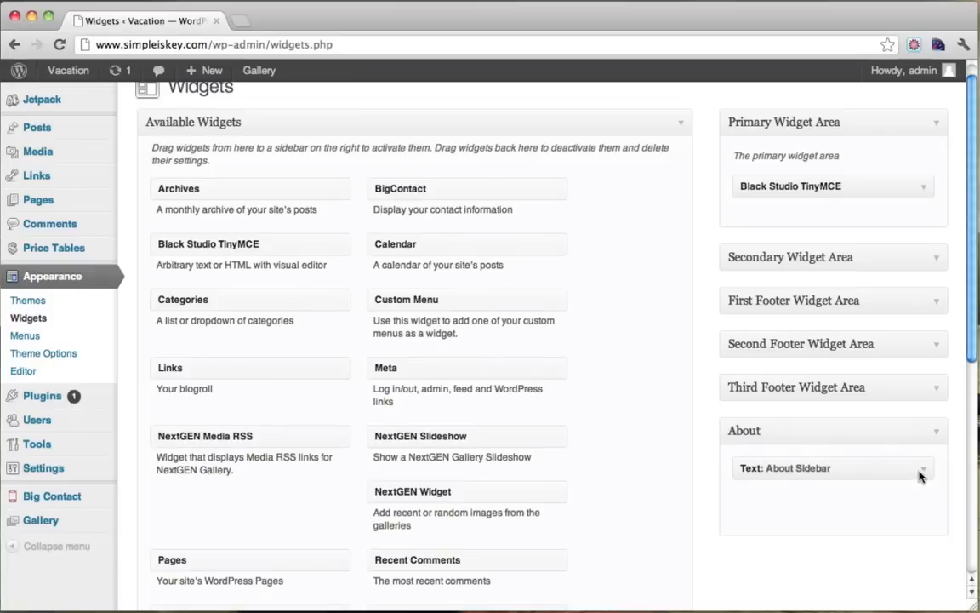
left_click(920, 474)
left_click(920, 474)
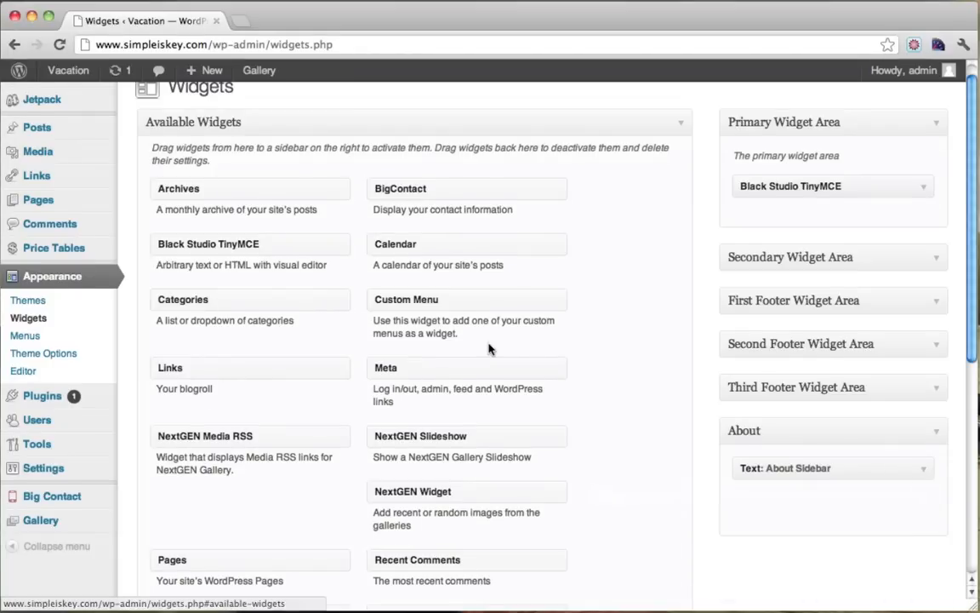
scroll(490, 349, "up", 1)
Search Google for 'google map generator' in a new tab and open the Free Google Map Generator result
left_click(237, 20)
type("www.googl")
key("BackSpace")
type("e.co")
key("Return")
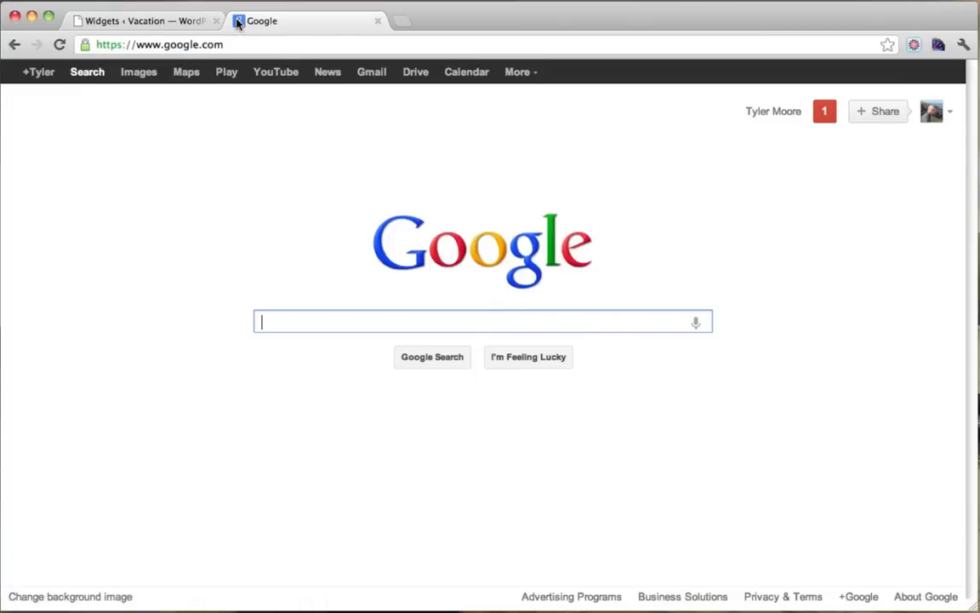
type("google map")
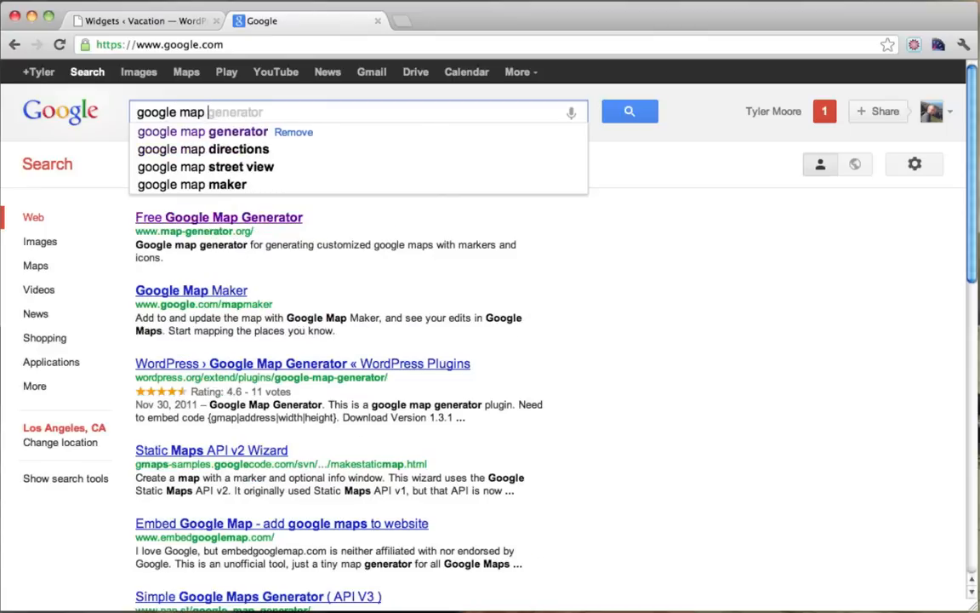
key("Return")
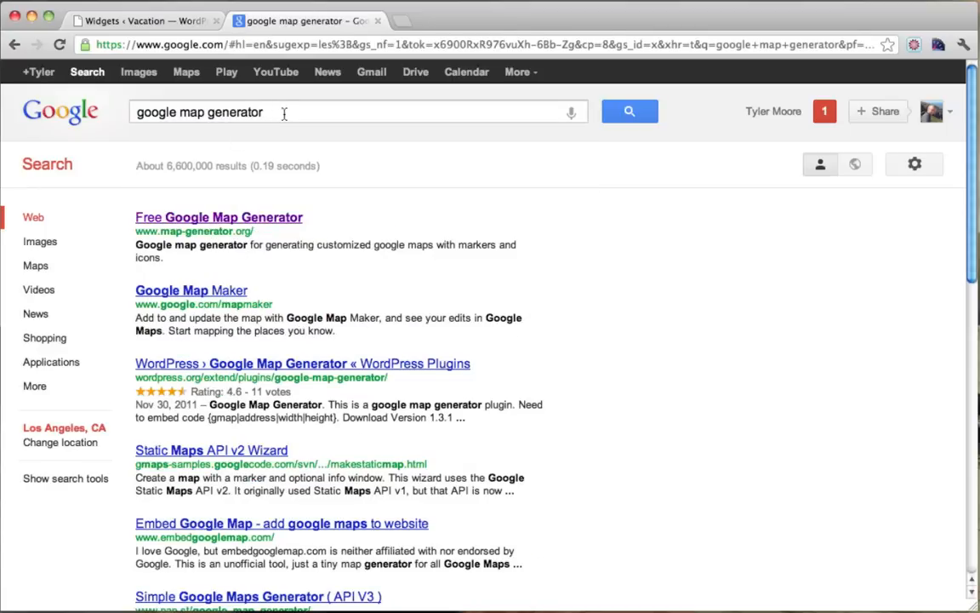
left_click(212, 217)
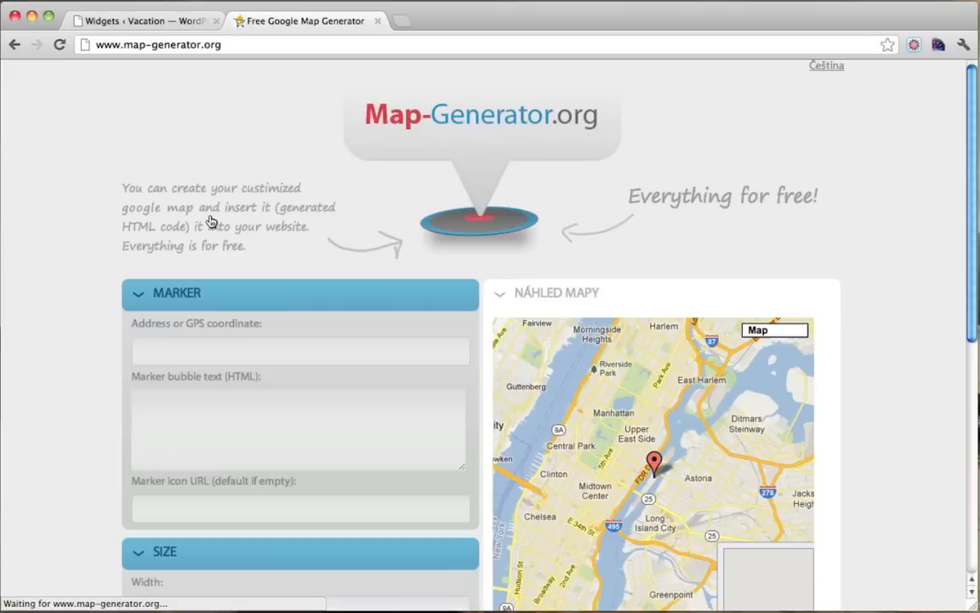
Set the map's marker address to Playa Del Rey, CA
scroll(335, 296, "down", 5)
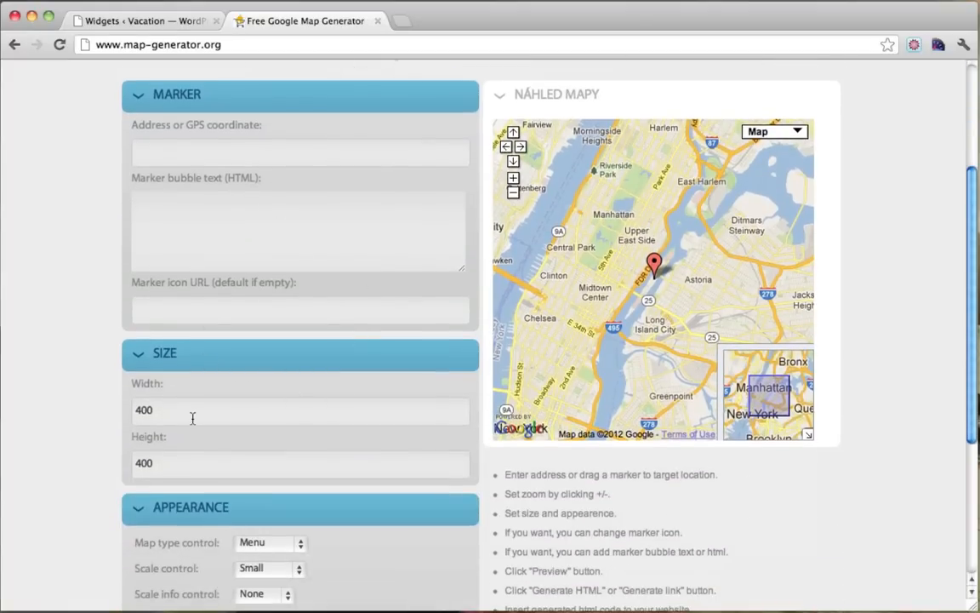
left_click(231, 153)
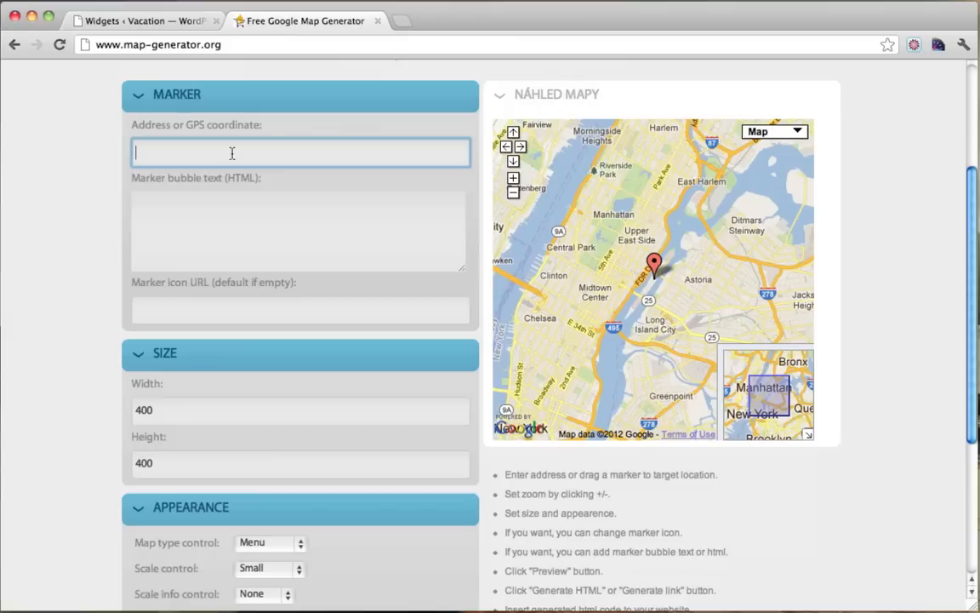
type("pl")
key("Down")
key("Return")
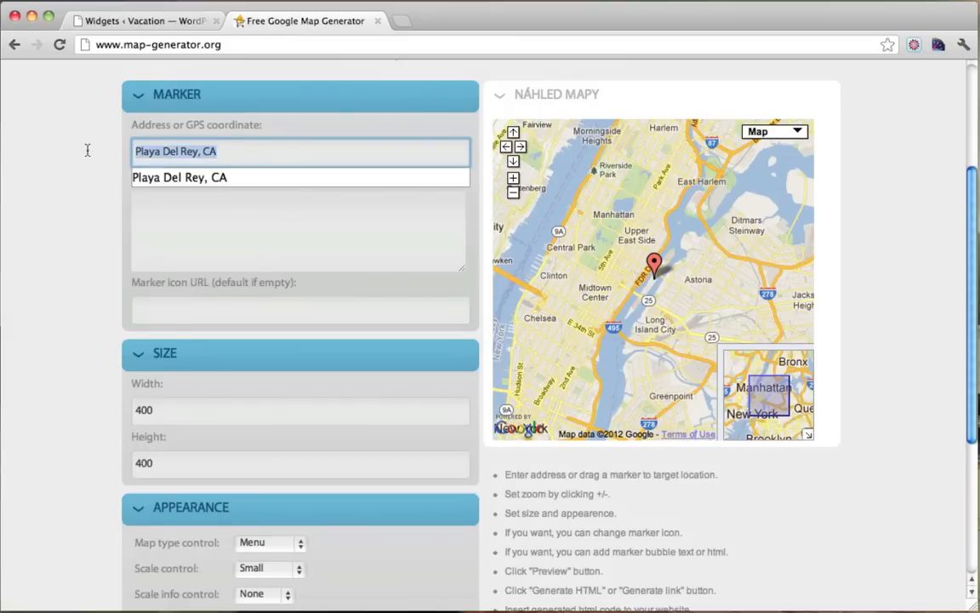
left_click(311, 237)
Set the map size to 285 wide by 508 high
scroll(350, 233, "down", 3)
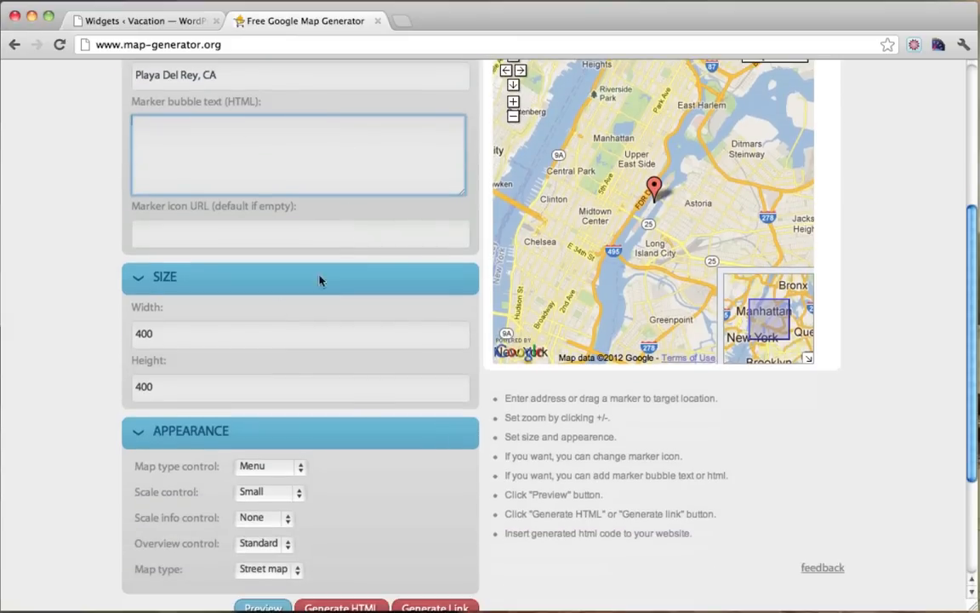
left_click_drag(183, 337, 88, 337)
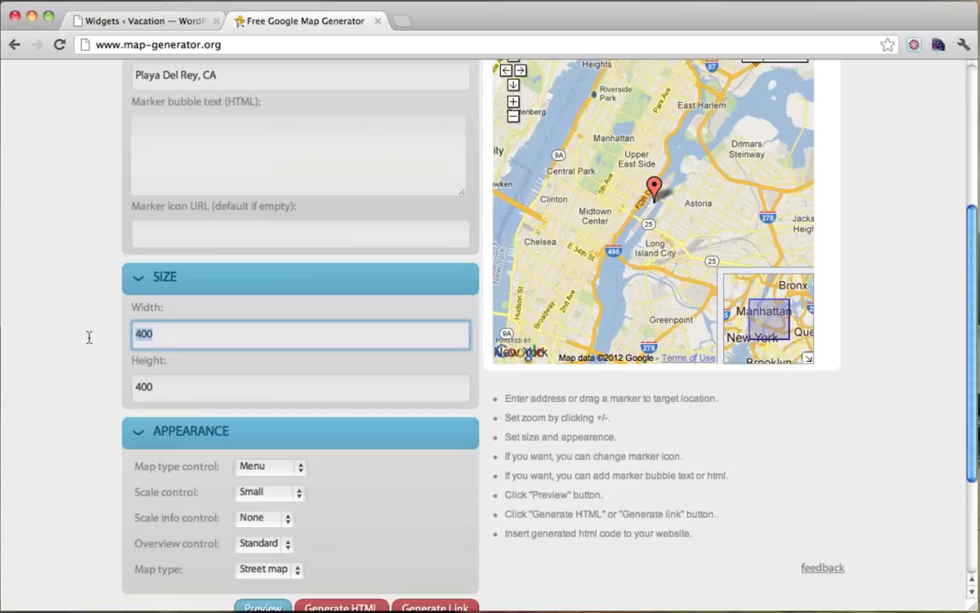
type("285")
left_click(187, 386)
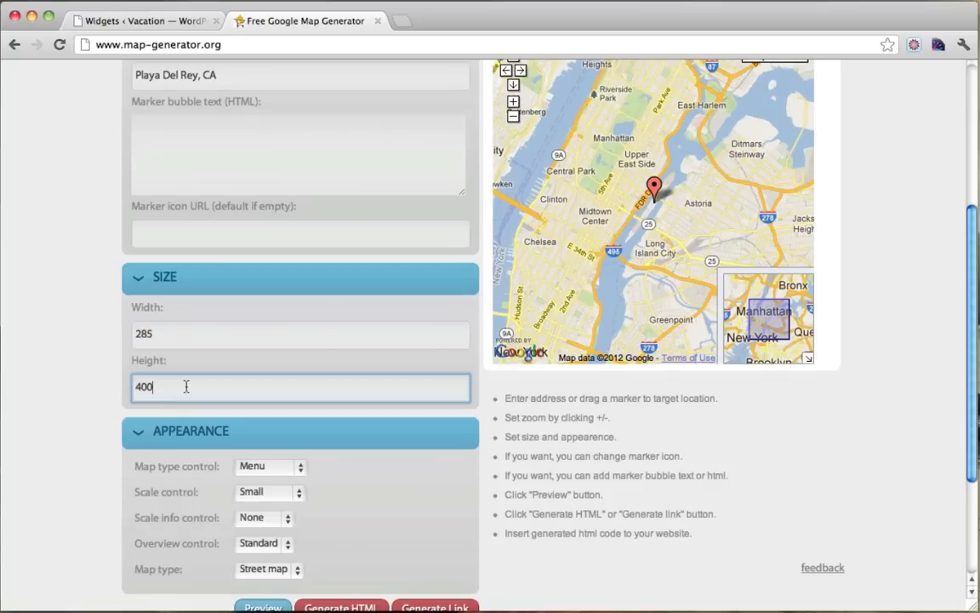
left_click_drag(194, 386, 80, 386)
type("508")
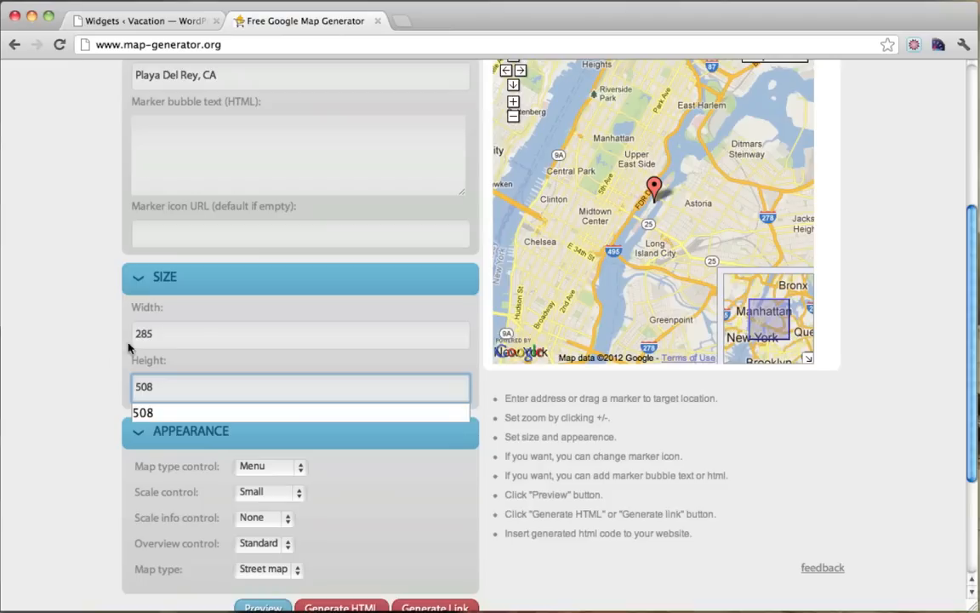
left_click(199, 333)
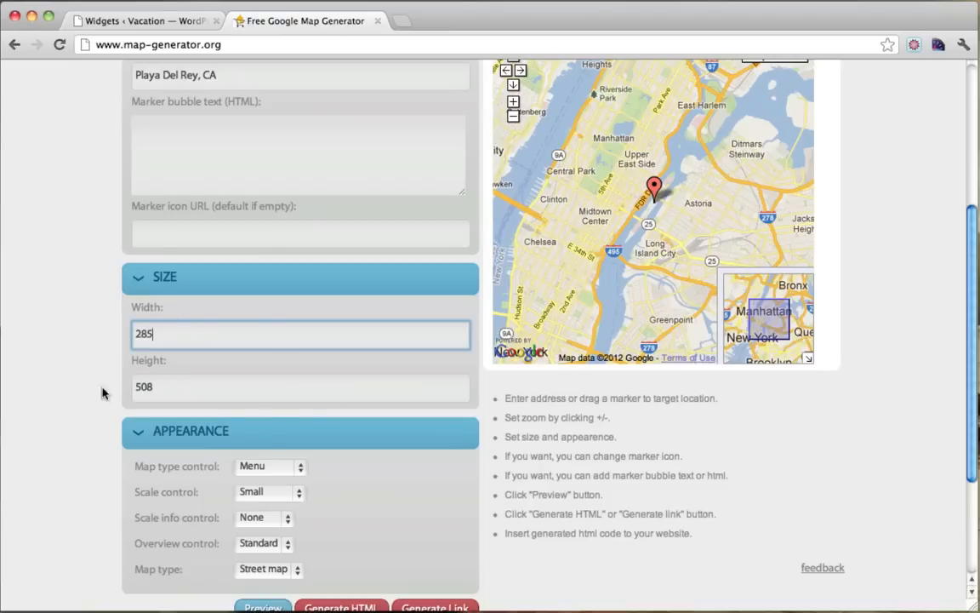
left_click(174, 389)
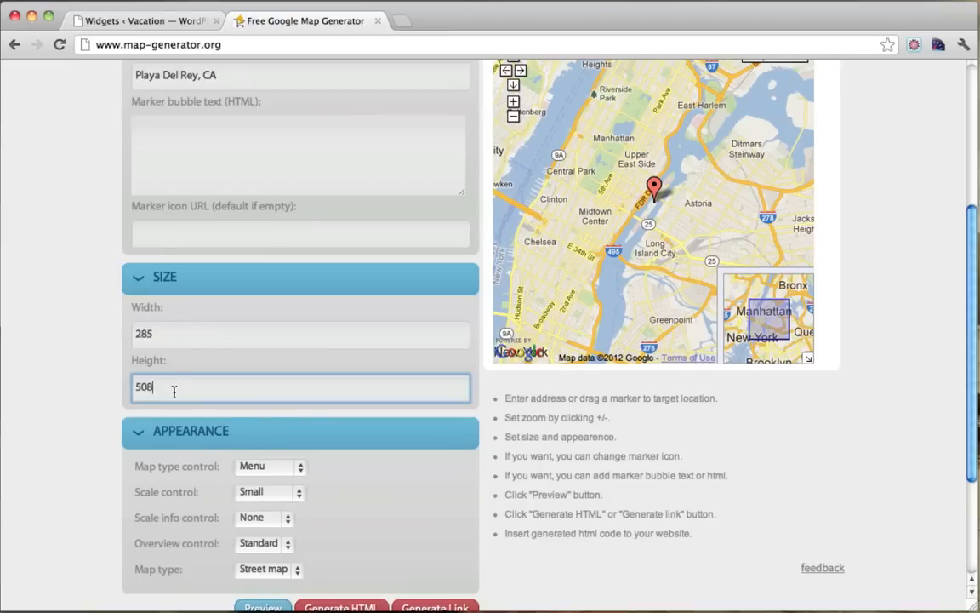
left_click(191, 334)
left_click_drag(172, 387, 113, 395)
left_click(178, 390)
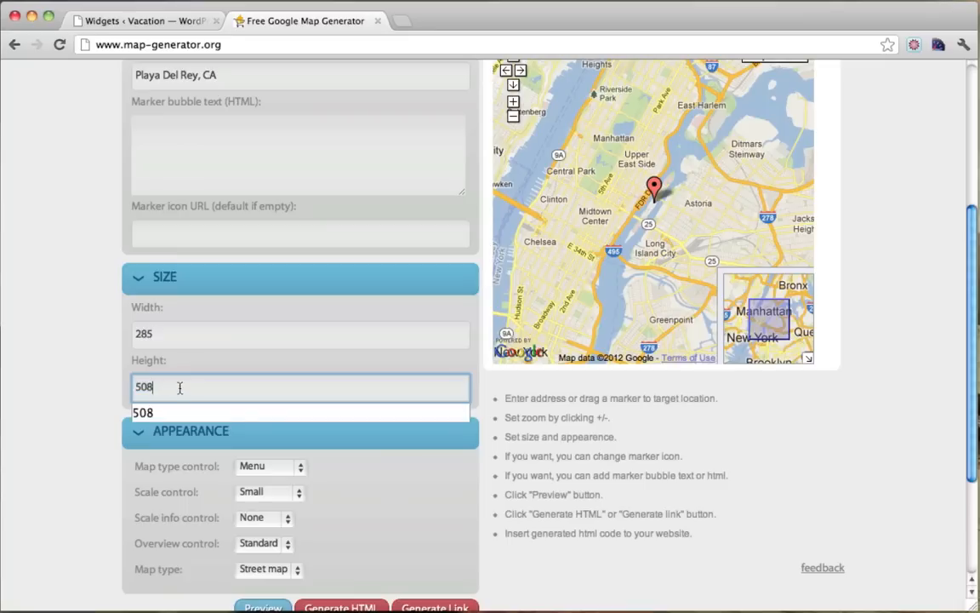
left_click(176, 333)
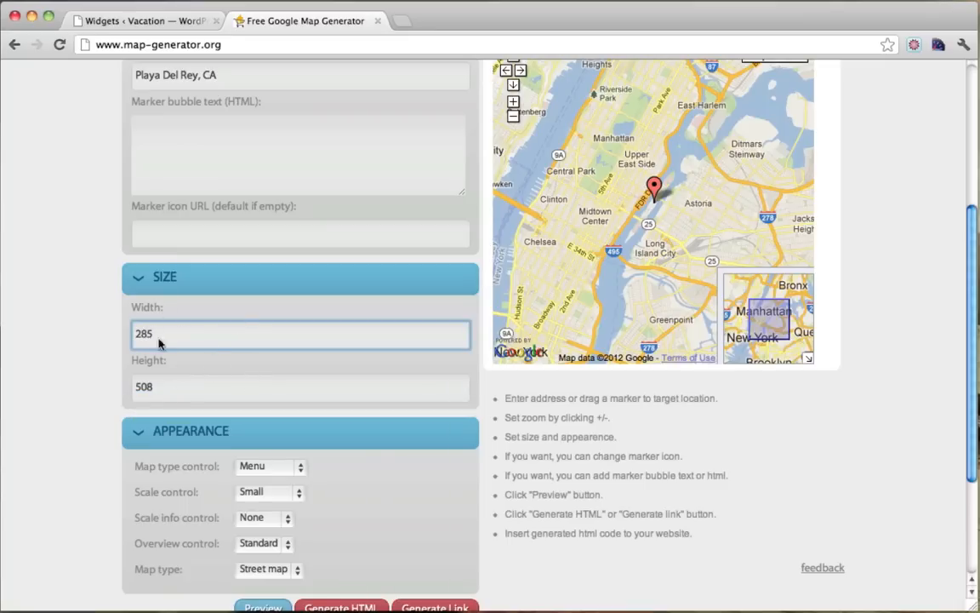
Turn off the map type, scale, scale info and overview controls
scroll(292, 335, "down", 3)
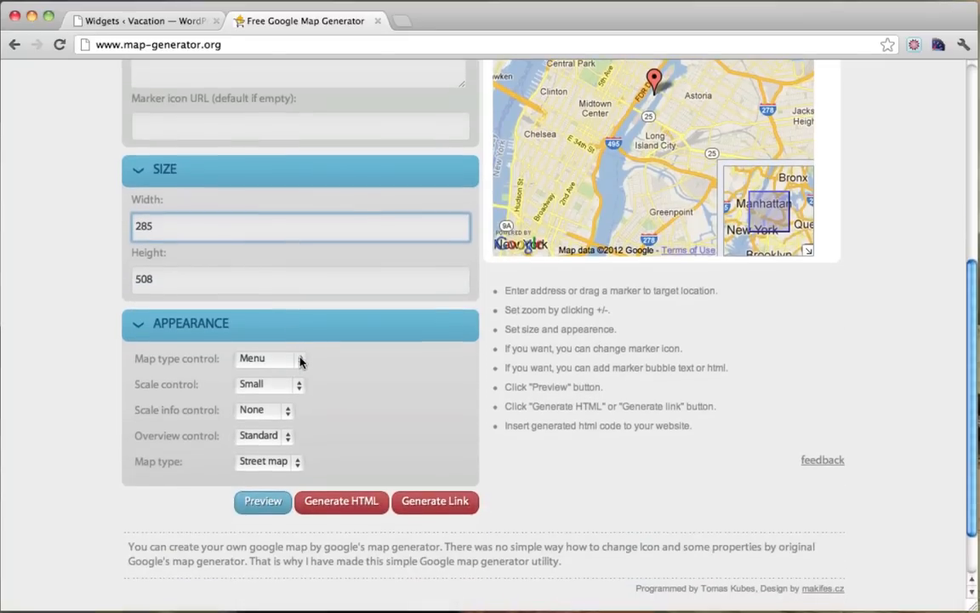
left_click(298, 359)
left_click(260, 330)
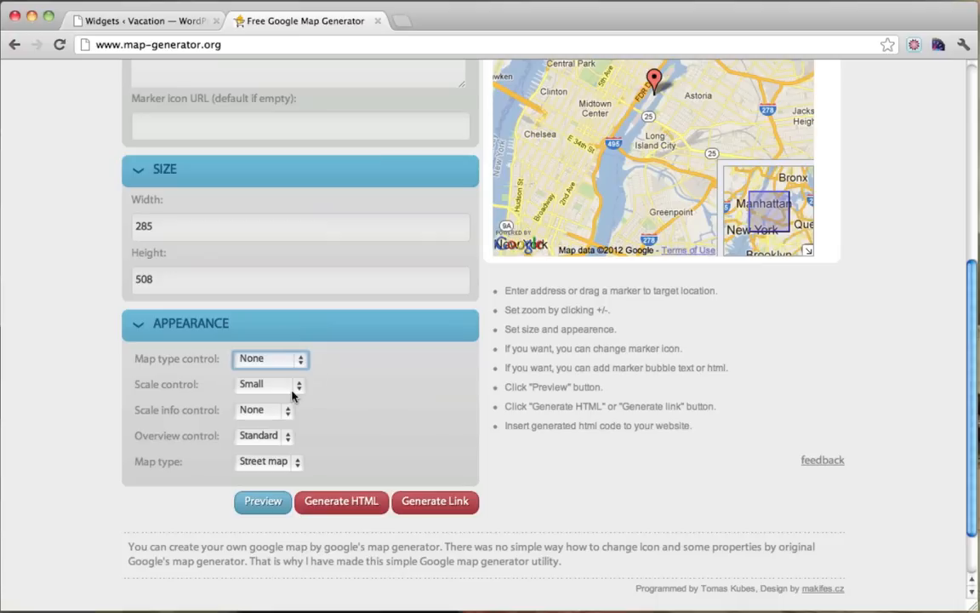
left_click(297, 390)
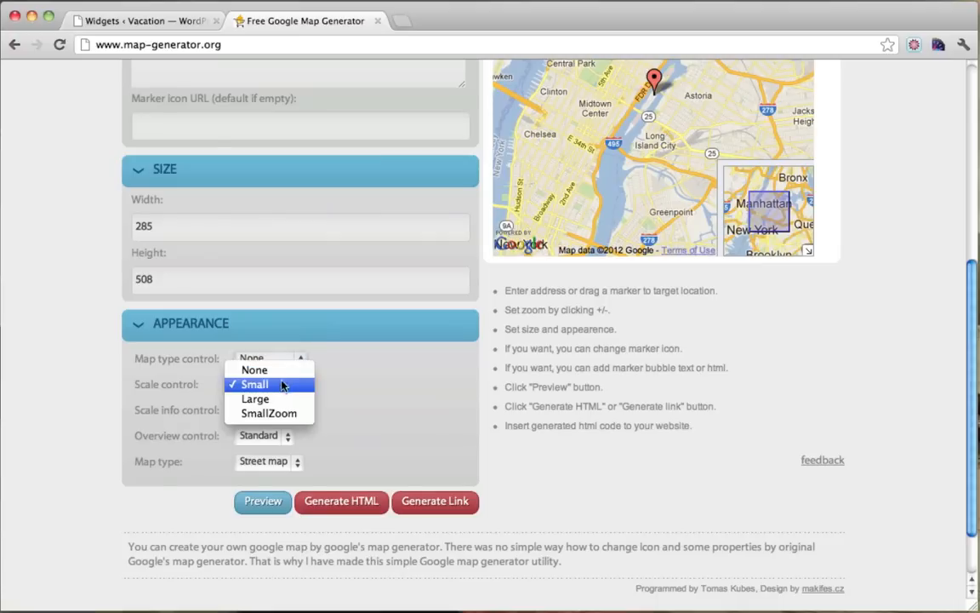
left_click(283, 374)
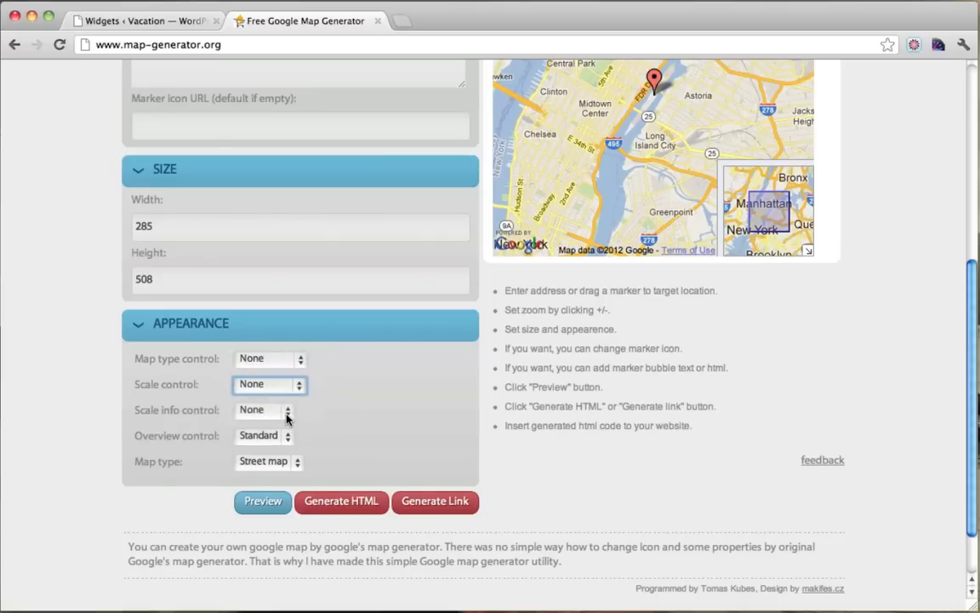
left_click(286, 414)
left_click(287, 416)
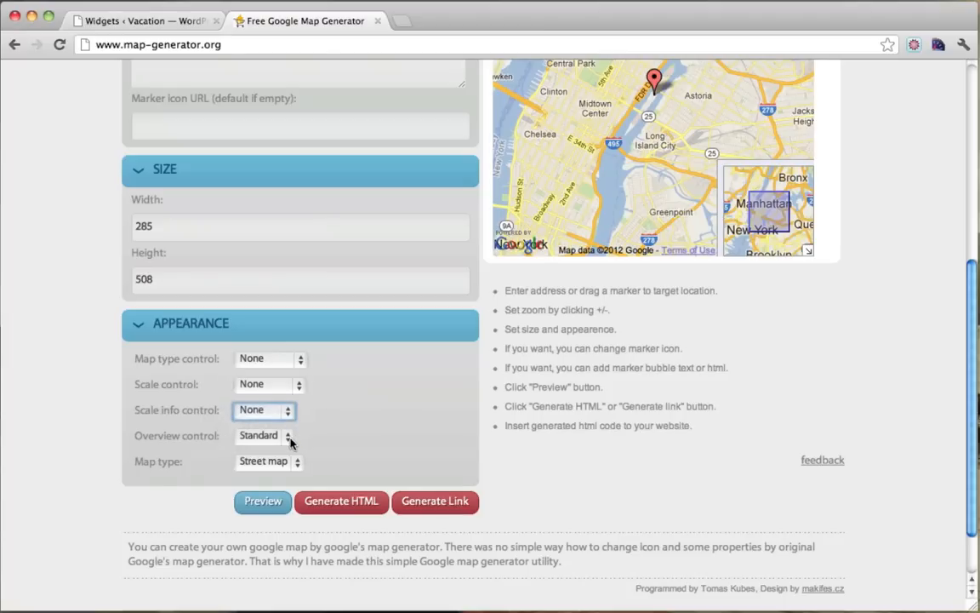
left_click(289, 436)
left_click(255, 416)
Preview the customised Playa Del Rey map and generate its embed code
scroll(354, 442, "down", 2)
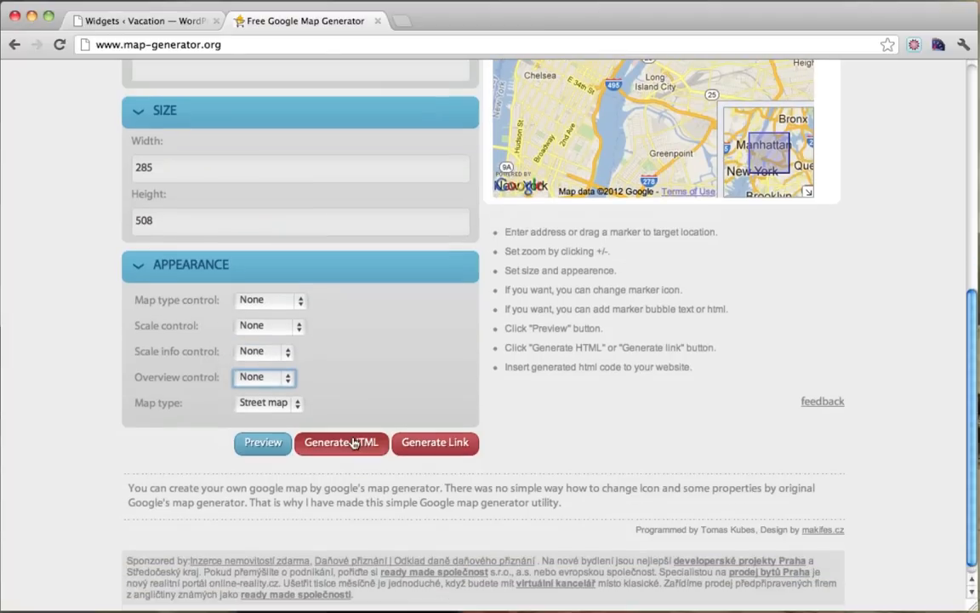
scroll(400, 379, "down", 1)
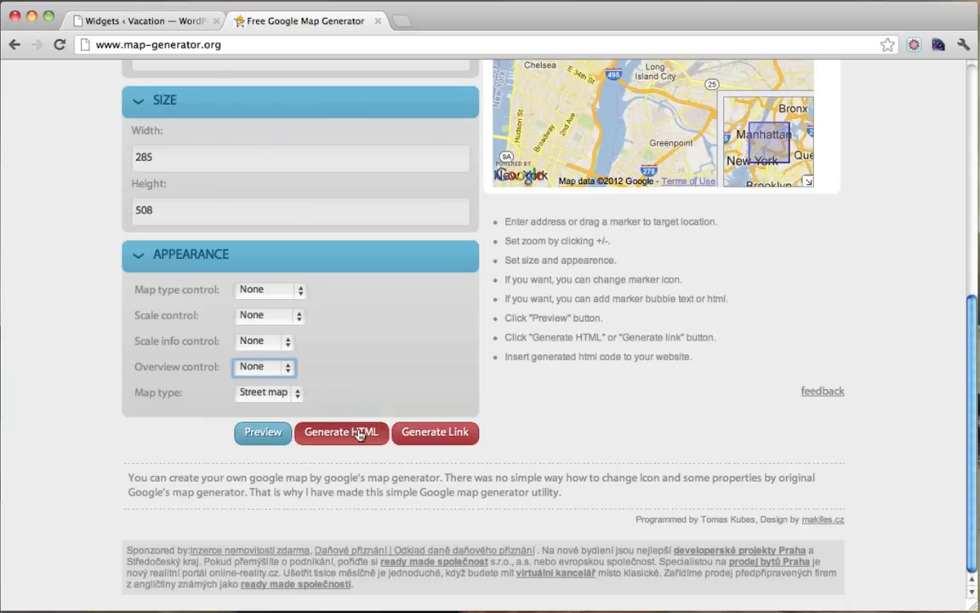
left_click(258, 437)
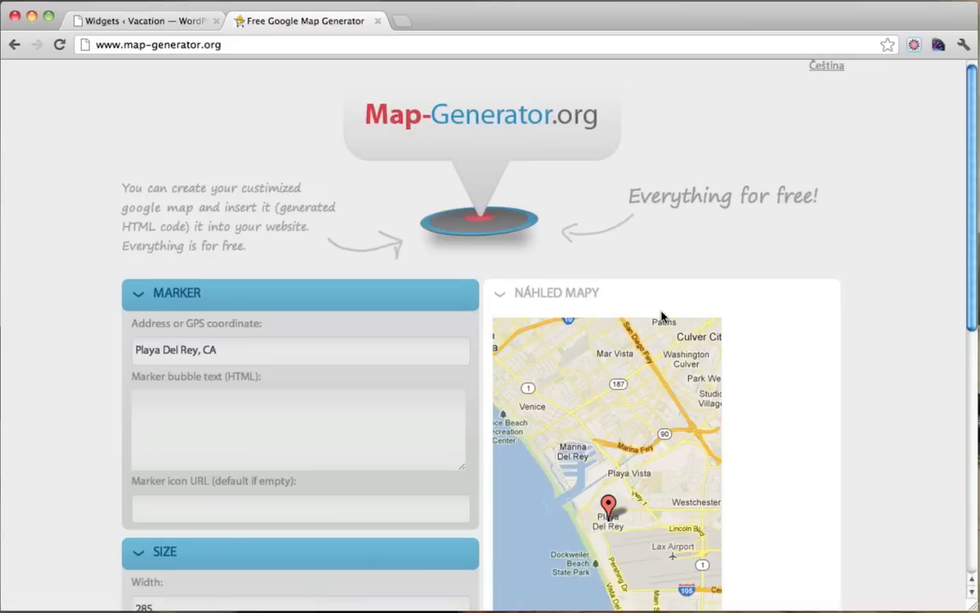
scroll(668, 315, "down", 3)
scroll(862, 281, "down", 4)
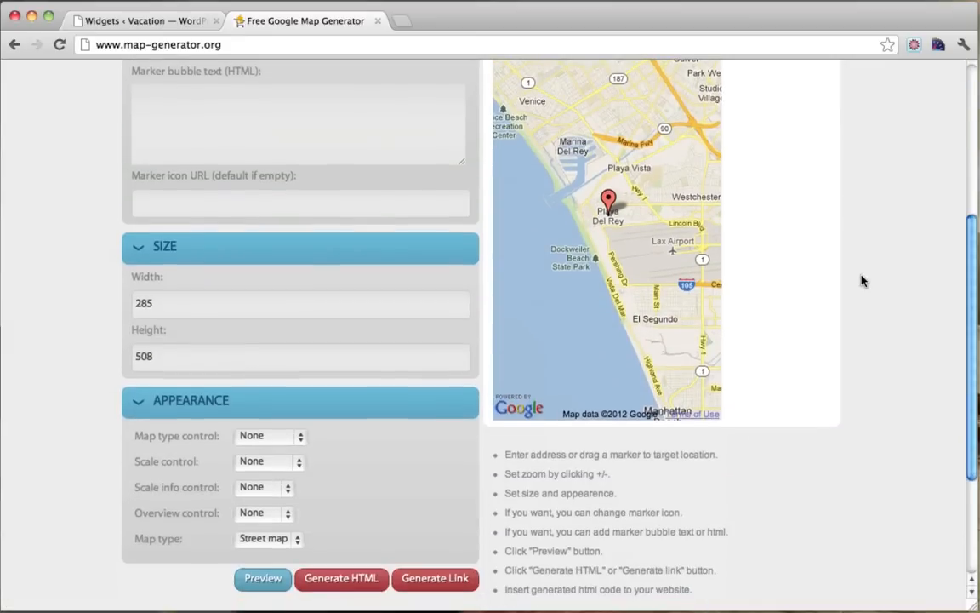
scroll(862, 281, "down", 3)
left_click(363, 480)
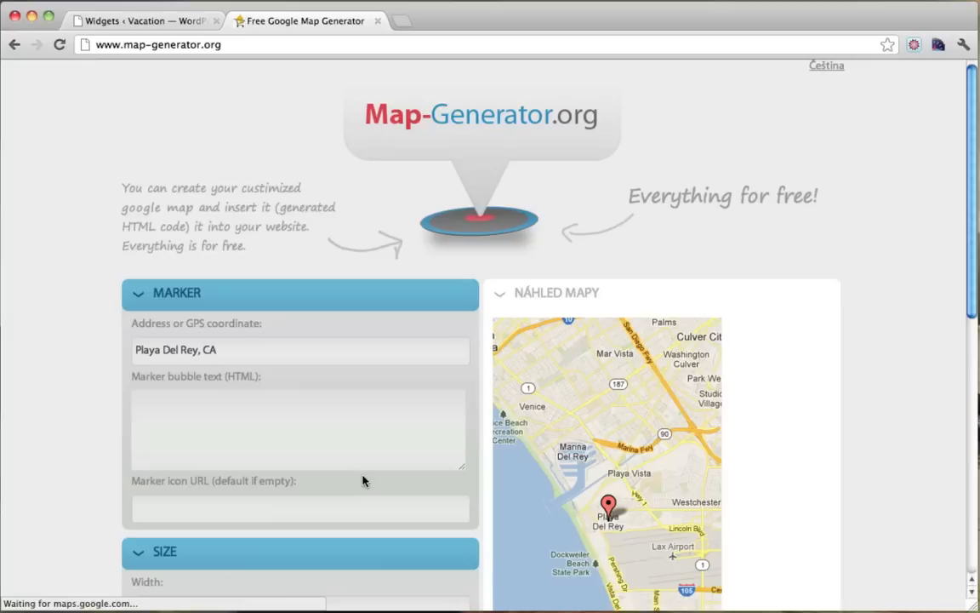
Select the entire generated iframe embed code and copy it
scroll(575, 394, "down", 8)
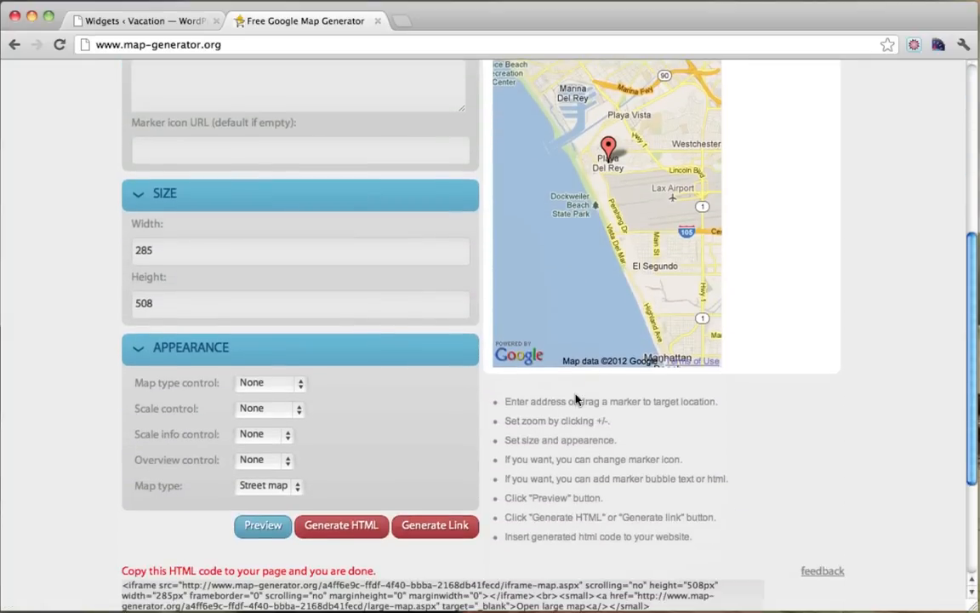
scroll(575, 399, "down", 3)
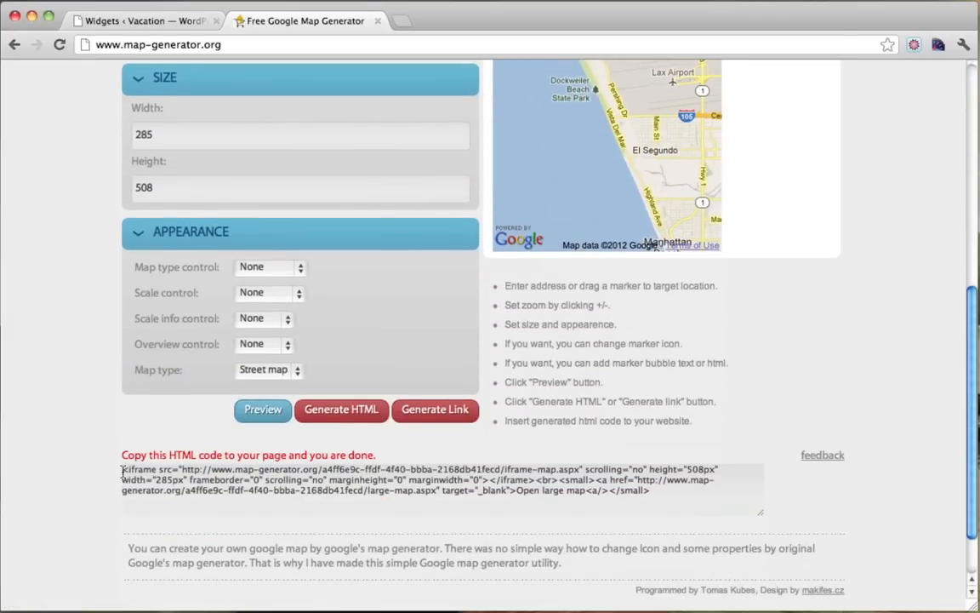
left_click_drag(123, 470, 688, 499)
left_click_drag(672, 499, 111, 465)
right_click(246, 477)
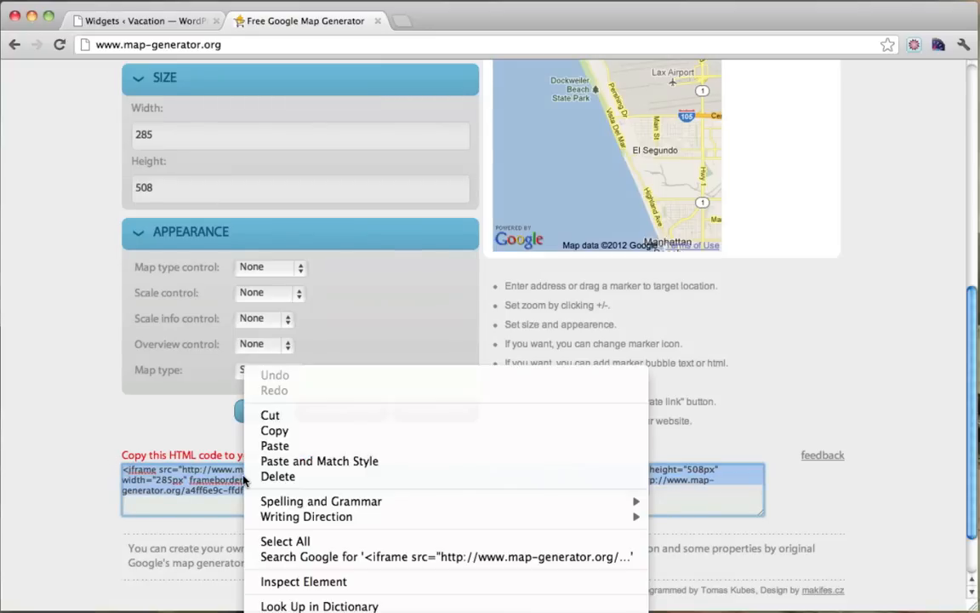
left_click(277, 431)
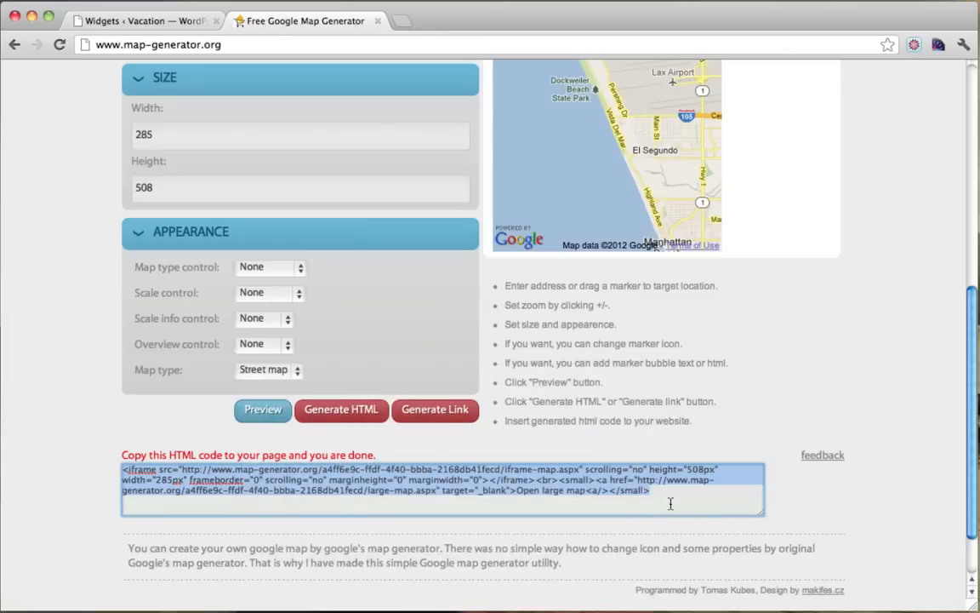
left_click(671, 503)
Clear the title of the old About Sidebar text widget and delete that widget
left_click(162, 20)
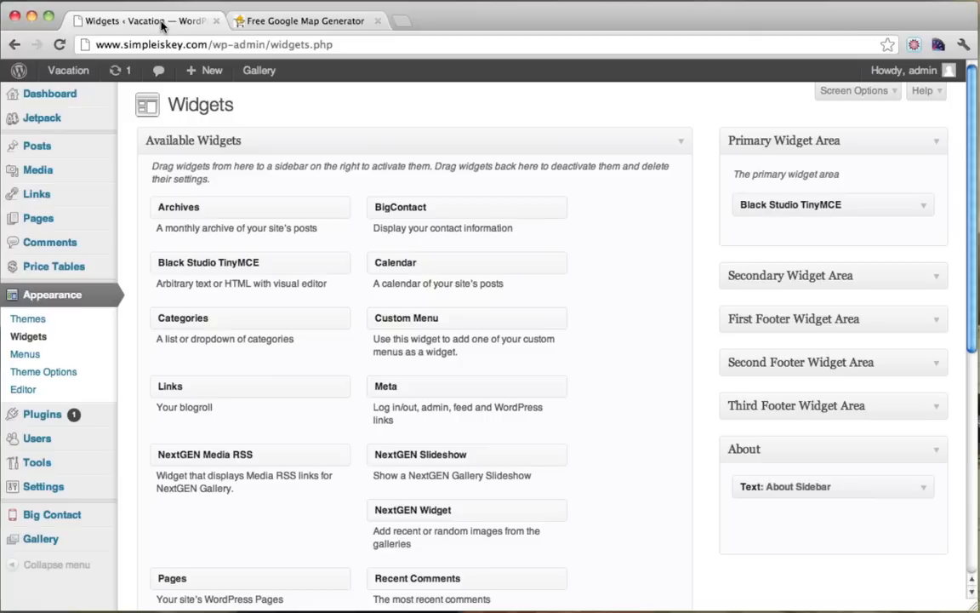
scroll(843, 339, "down", 1)
scroll(843, 339, "down", 2)
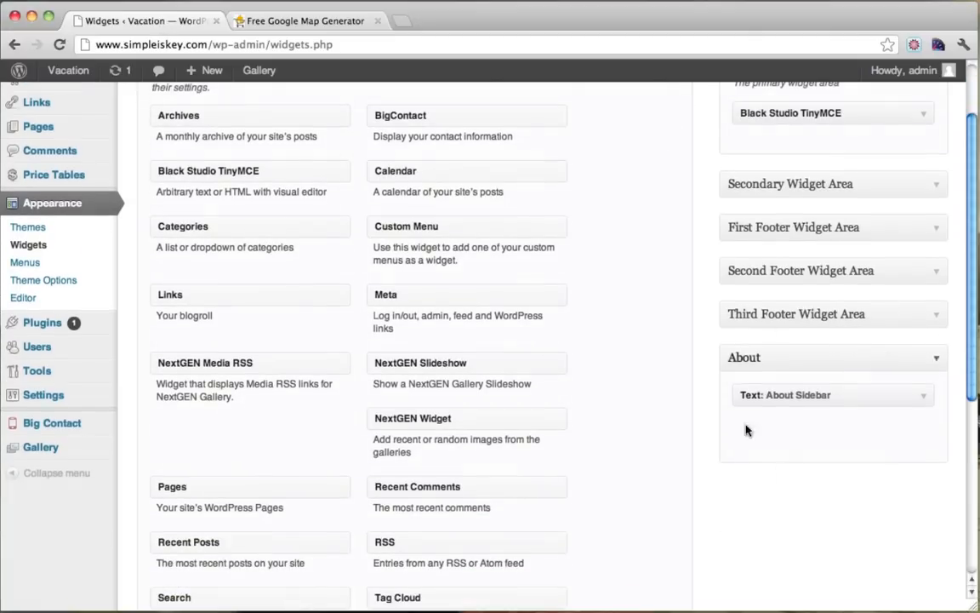
left_click(924, 395)
scroll(834, 475, "down", 3)
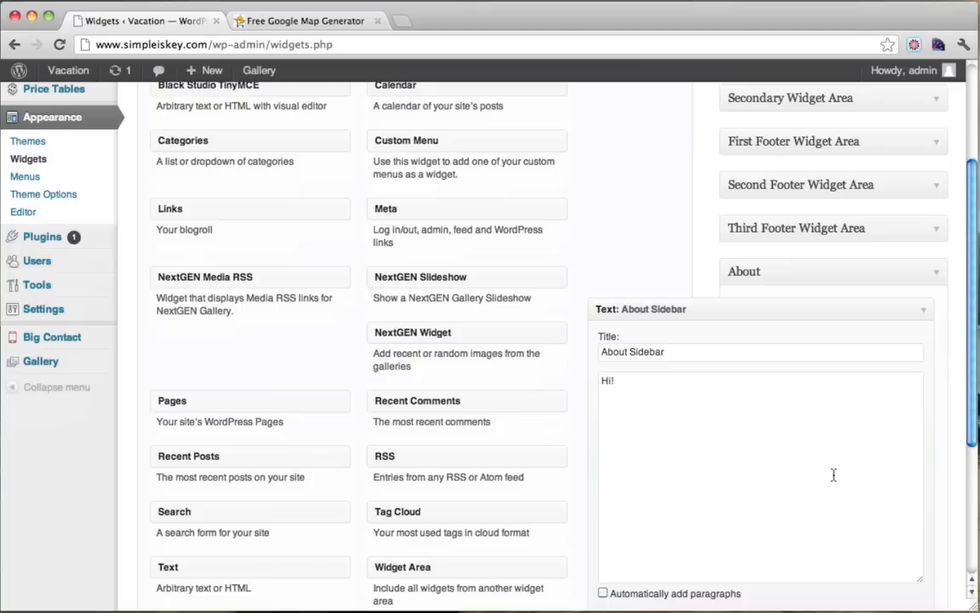
left_click_drag(682, 353, 502, 353)
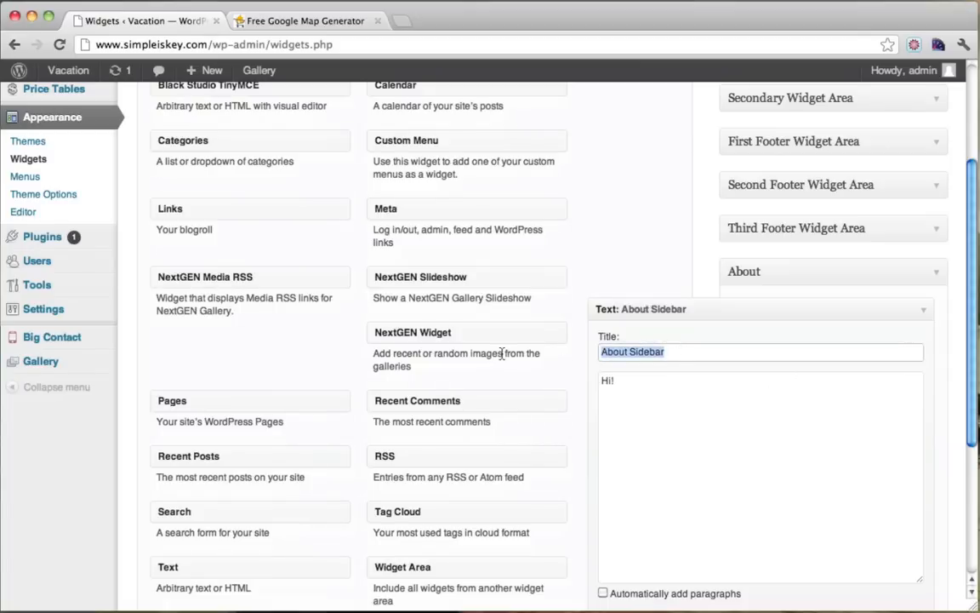
key("BackSpace")
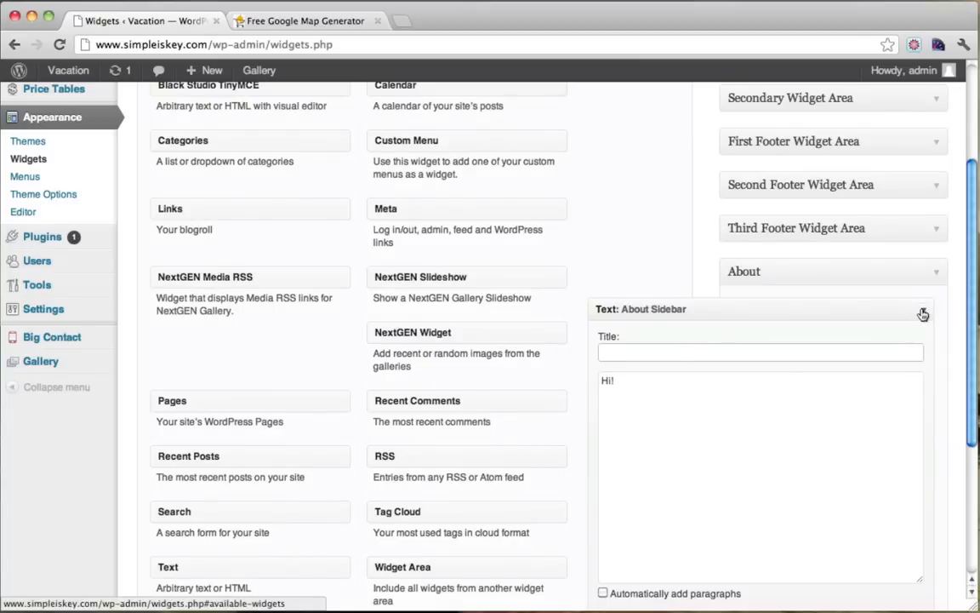
scroll(617, 511, "down", 3)
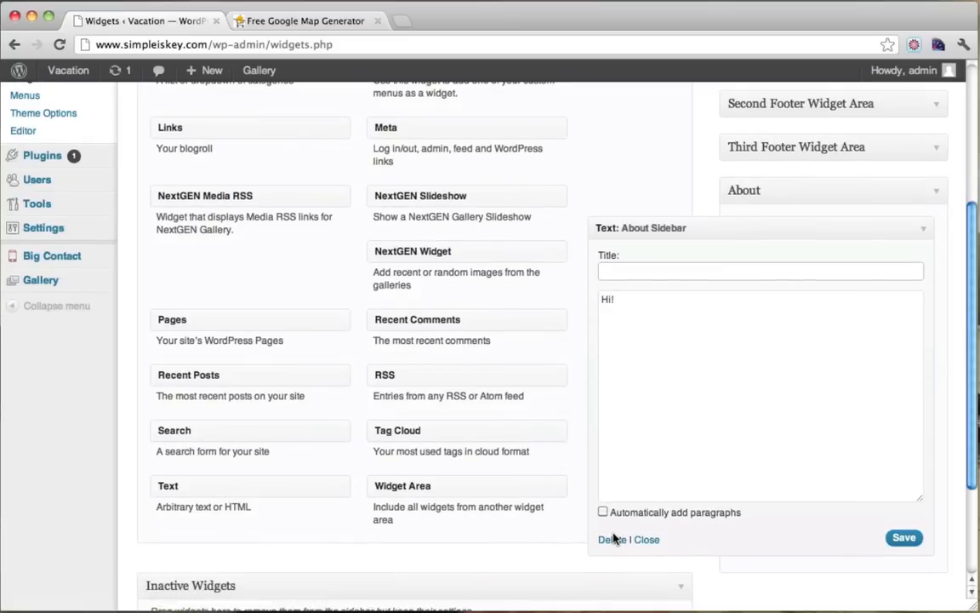
left_click(615, 540)
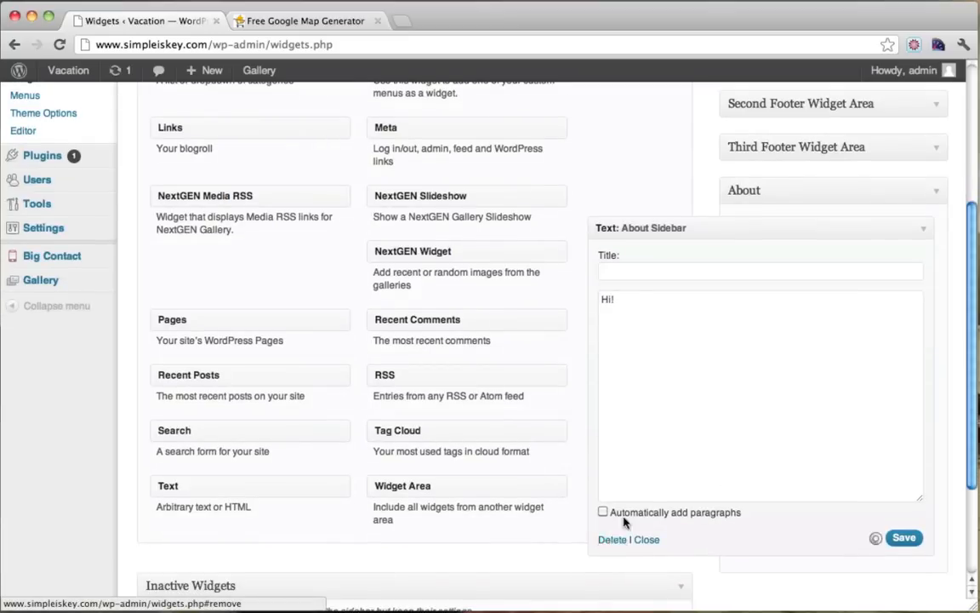
Add a new Text widget to the About sidebar, paste in the map iframe code, and save it
scroll(517, 392, "up", 4)
scroll(516, 392, "down", 5)
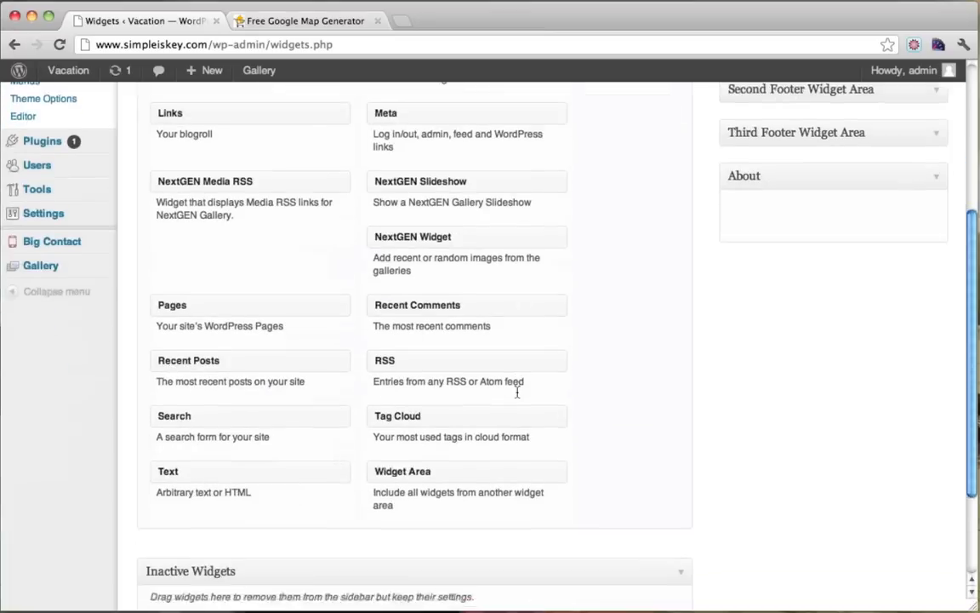
left_click_drag(170, 453, 775, 197)
left_click(694, 334)
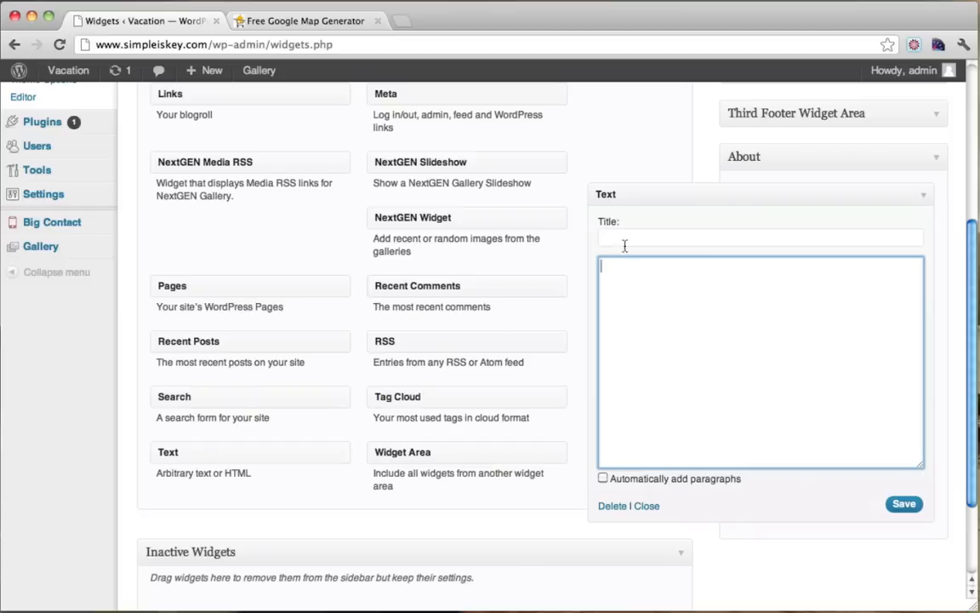
right_click(626, 310)
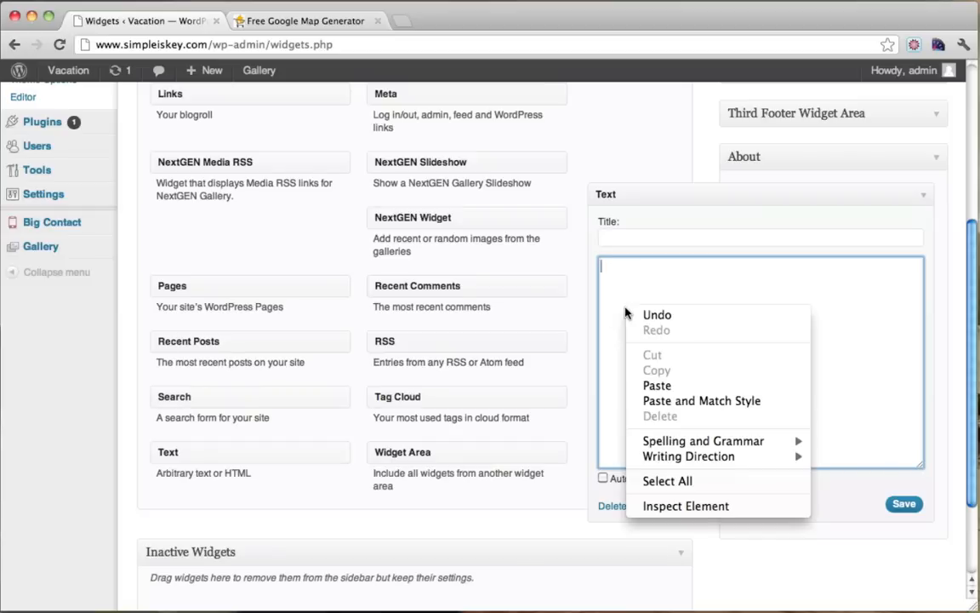
left_click(674, 385)
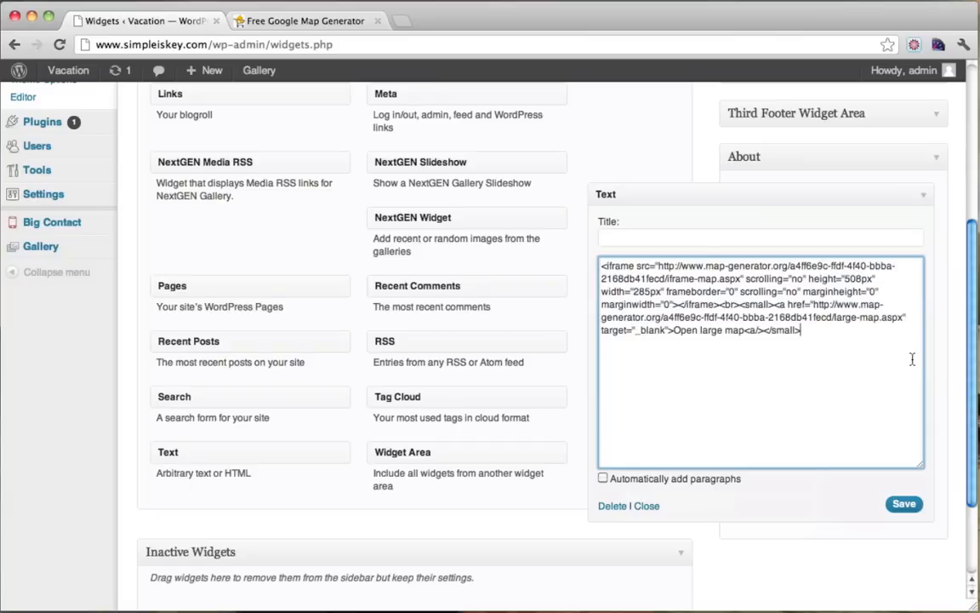
left_click(904, 504)
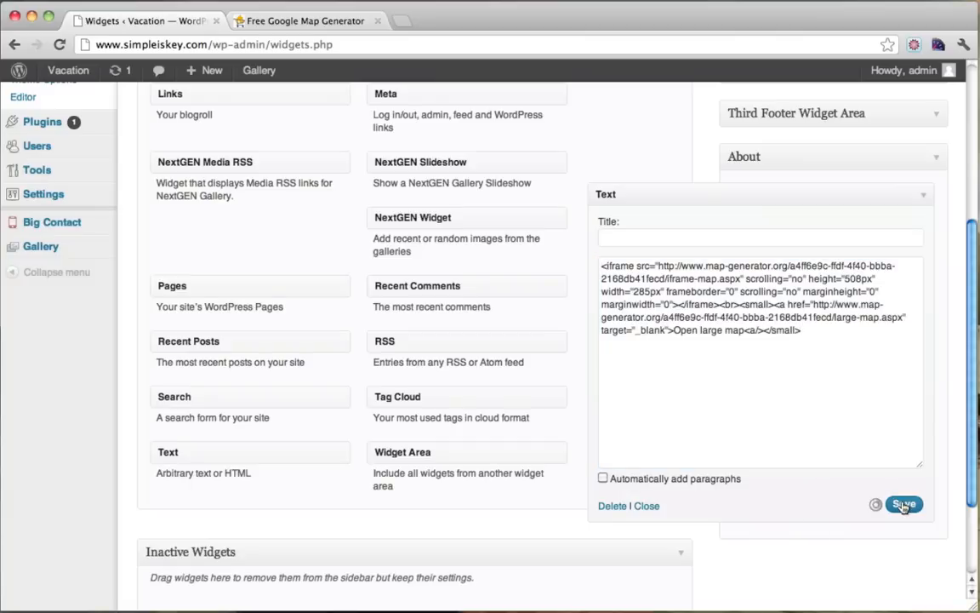
Close the map generator page and open the live Vacation site in a new tab
left_click(378, 23)
mouse_move(66, 74)
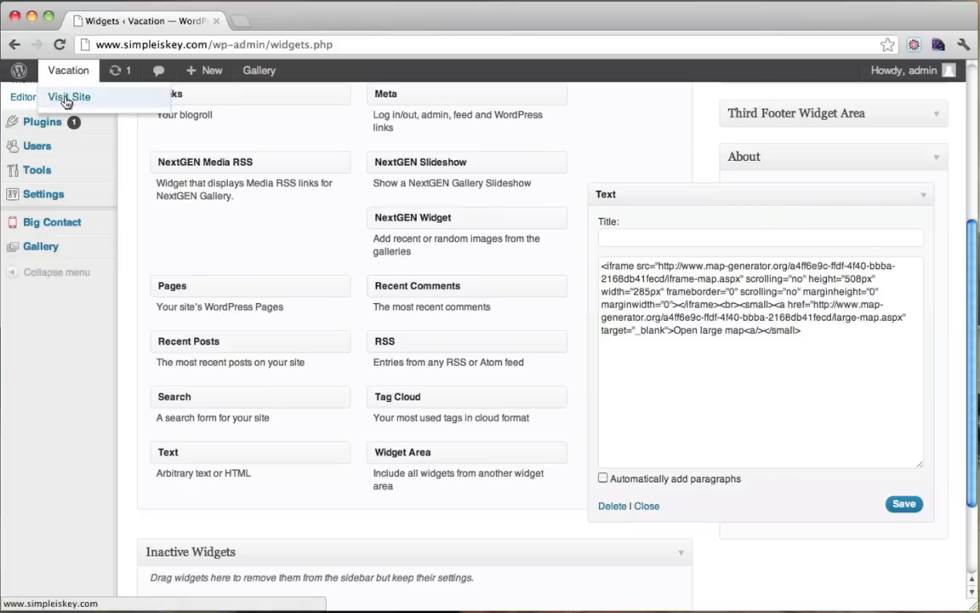
left_click(67, 99, "super")
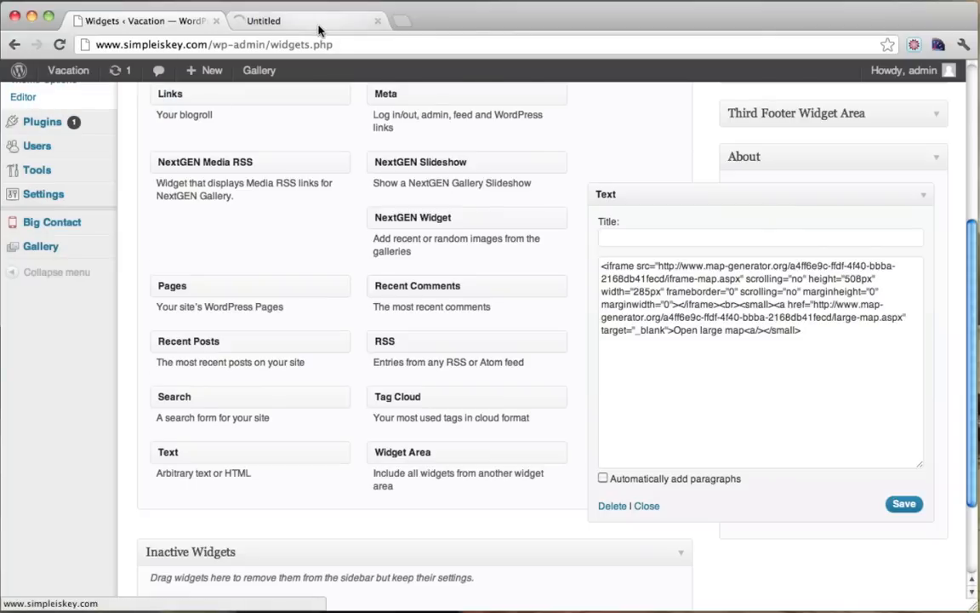
View the live About page, check the Playa Del Rey map in its sidebar, then return to Widgets
left_click(281, 21)
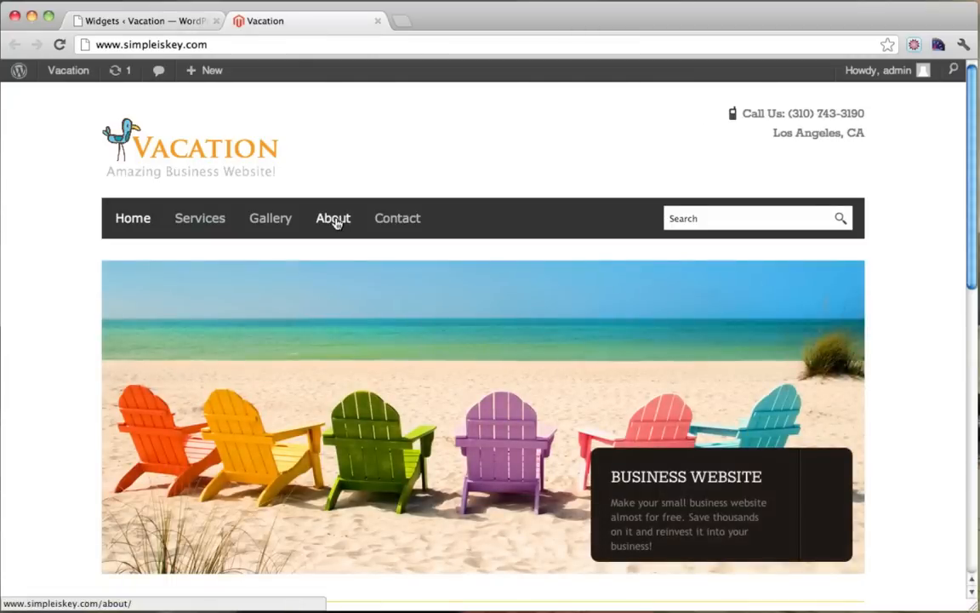
left_click(334, 220)
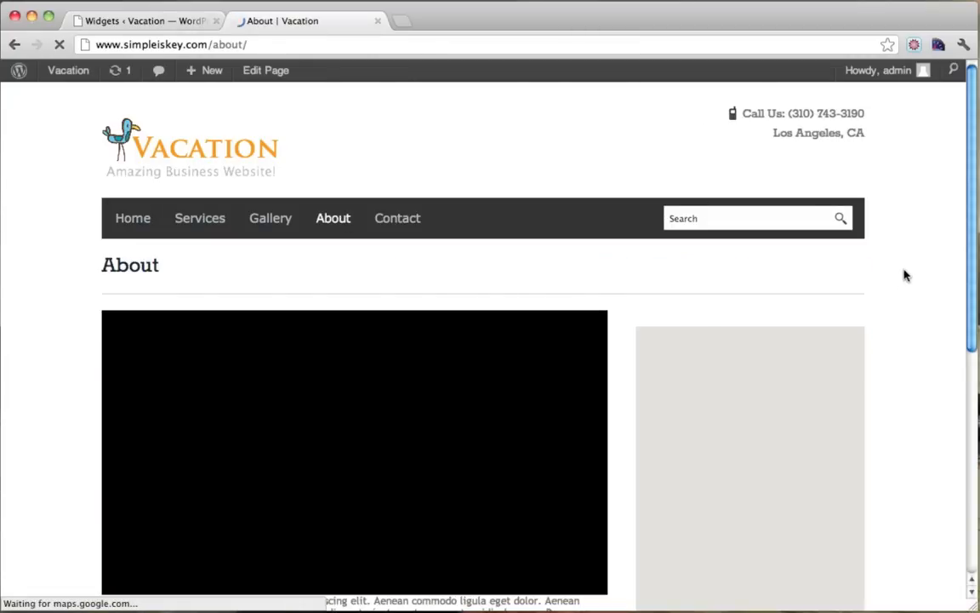
scroll(885, 274, "down", 3)
scroll(906, 274, "down", 2)
scroll(907, 274, "up", 4)
scroll(906, 274, "down", 3)
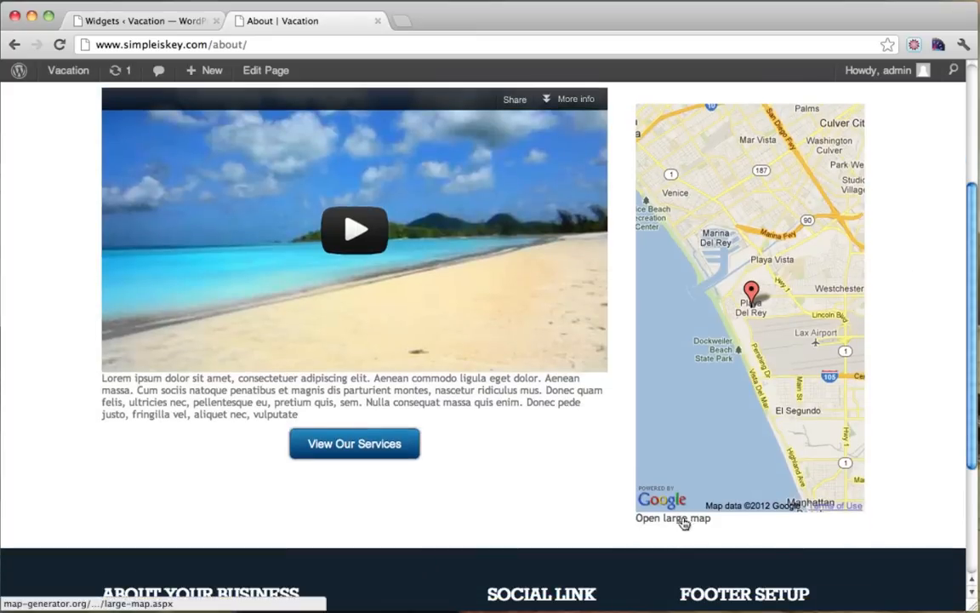
scroll(580, 483, "up", 3)
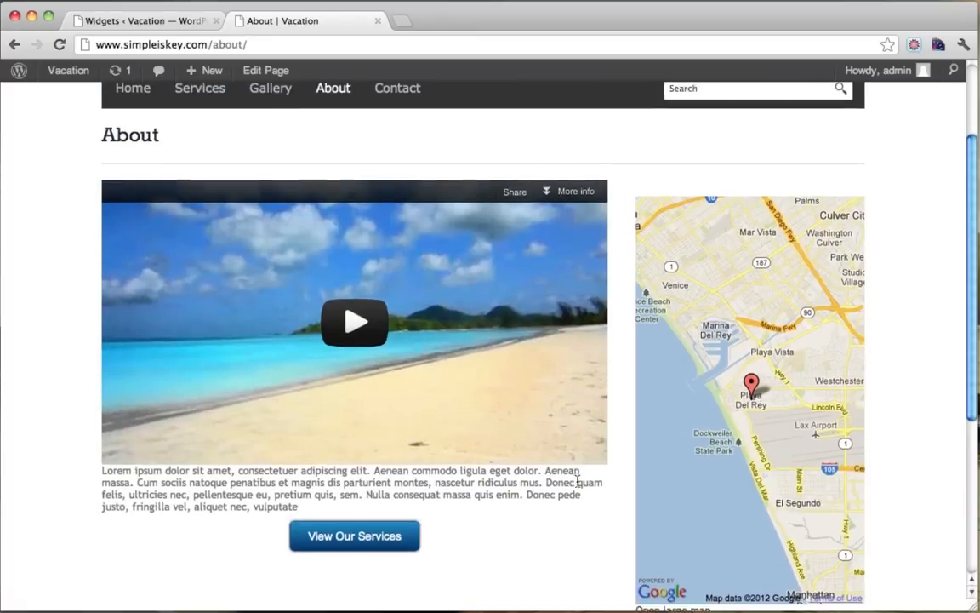
scroll(596, 459, "down", 1)
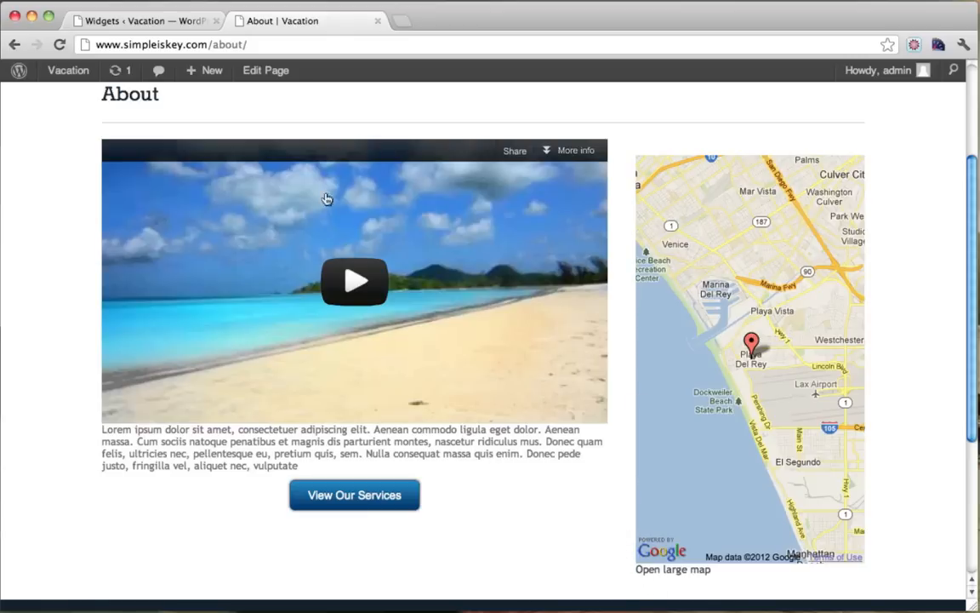
left_click(169, 25)
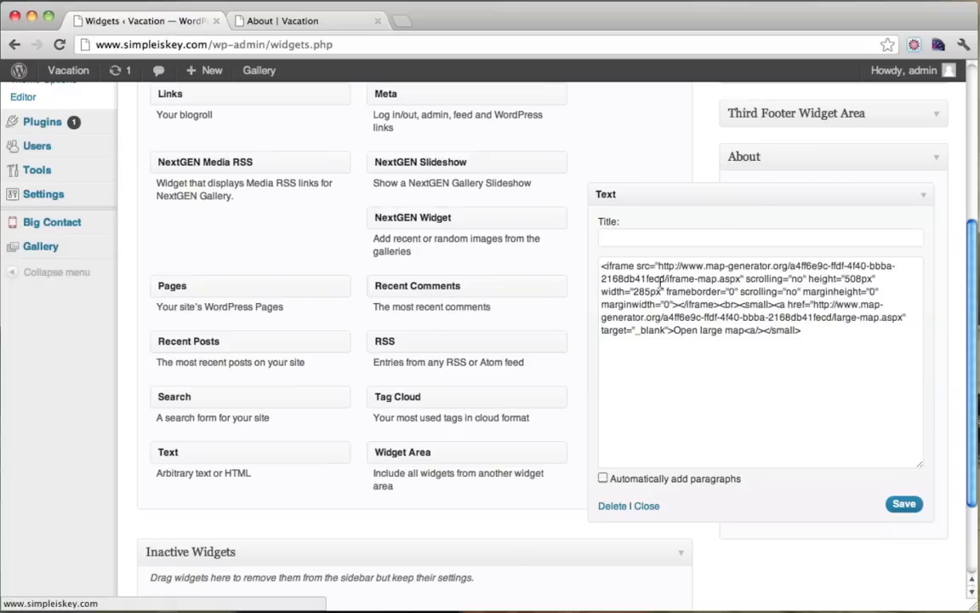
Change the map iframe height from 508px to 450px
left_click_drag(616, 269, 847, 280)
left_click(842, 291)
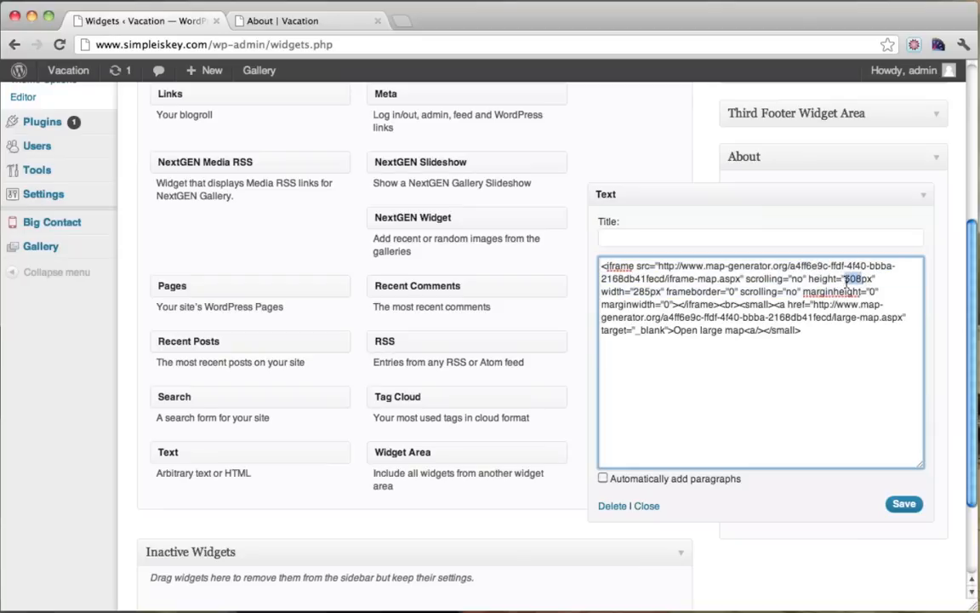
type("4")
Delete the 'Open large map' link code and save the map widget
left_click_drag(683, 333, 747, 333)
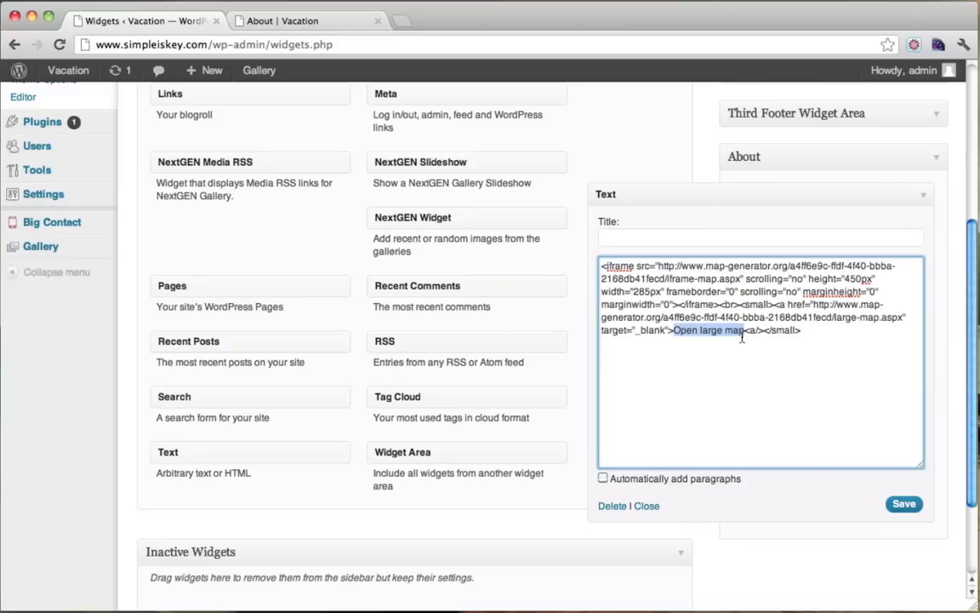
left_click_drag(720, 306, 832, 335)
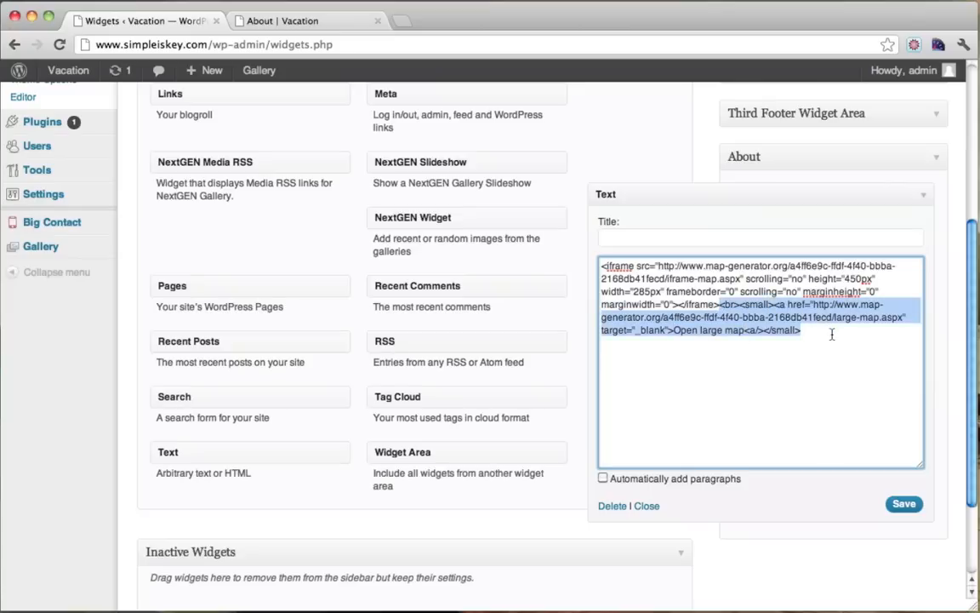
key("BackSpace")
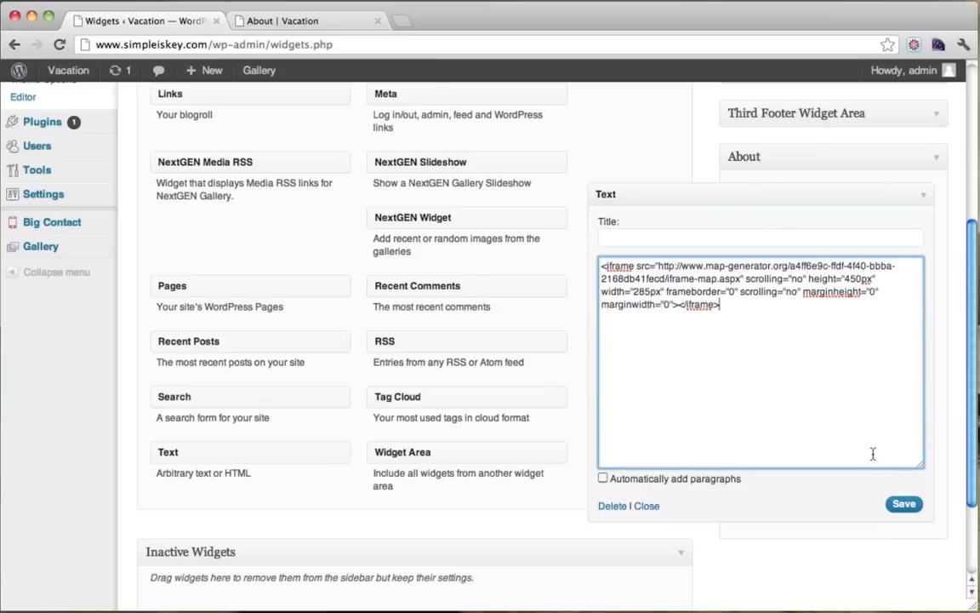
left_click(902, 503)
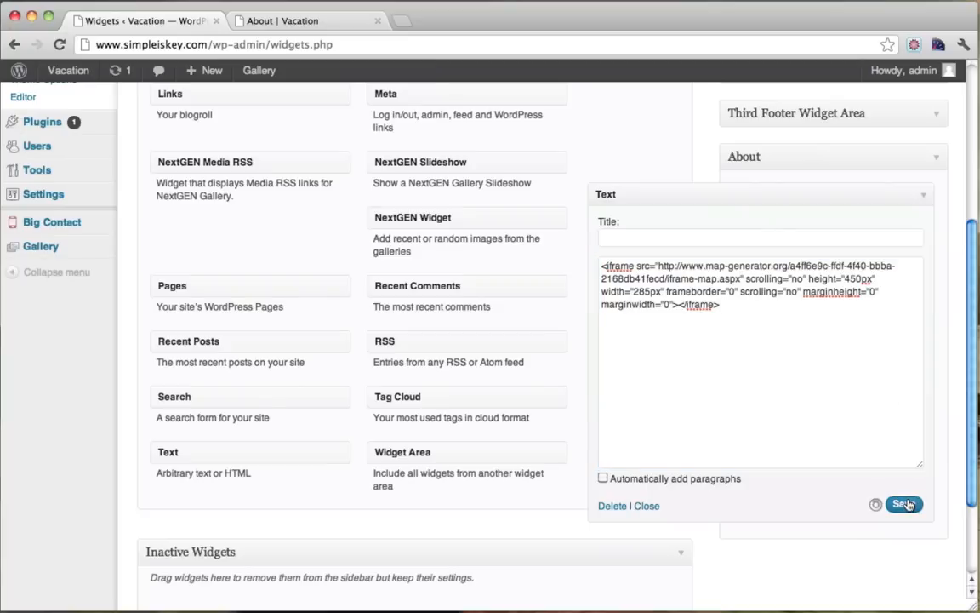
Reload the live About page and confirm the sidebar map no longer has the large-map link
left_click(282, 21)
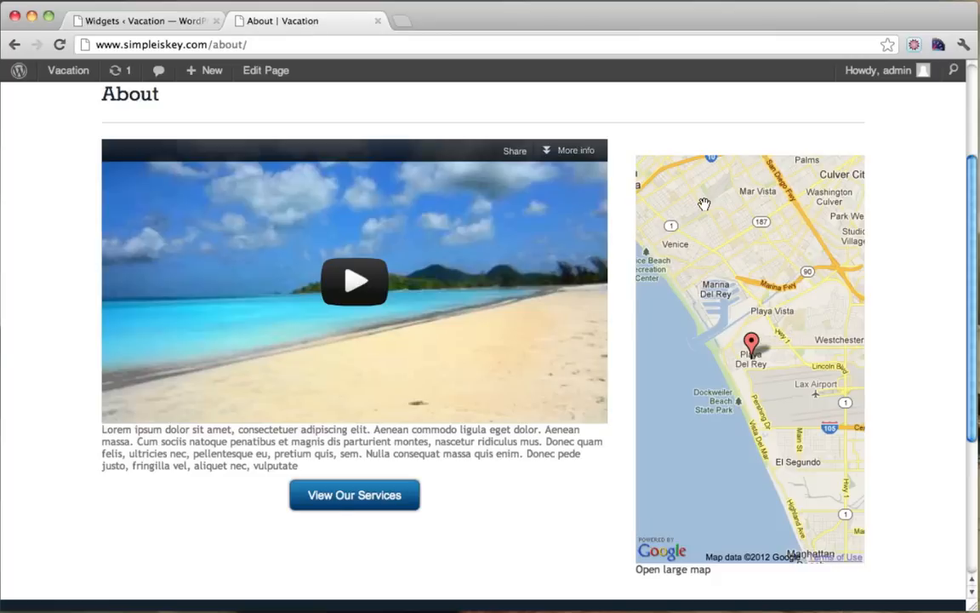
scroll(704, 205, "down", 2)
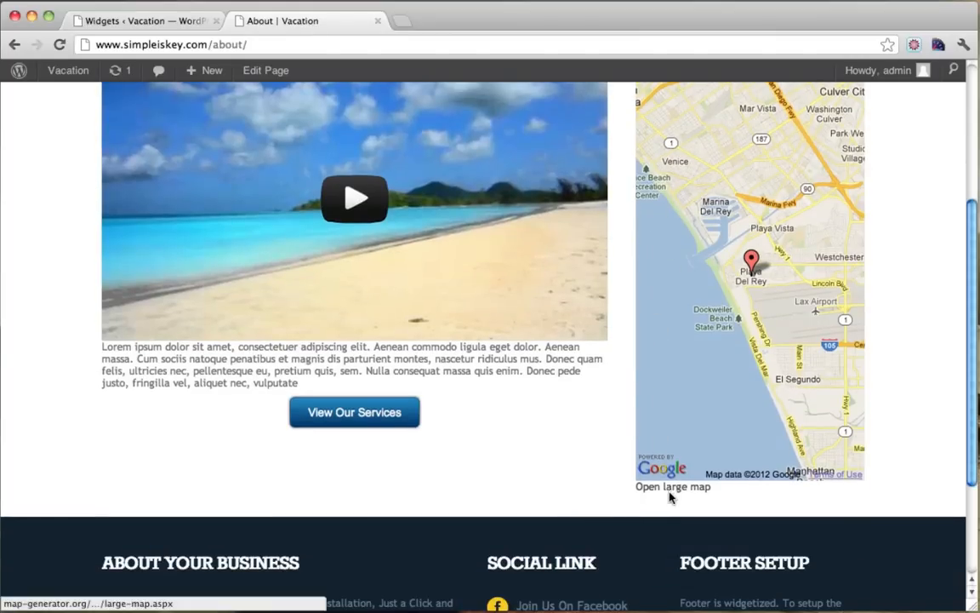
left_click(59, 44)
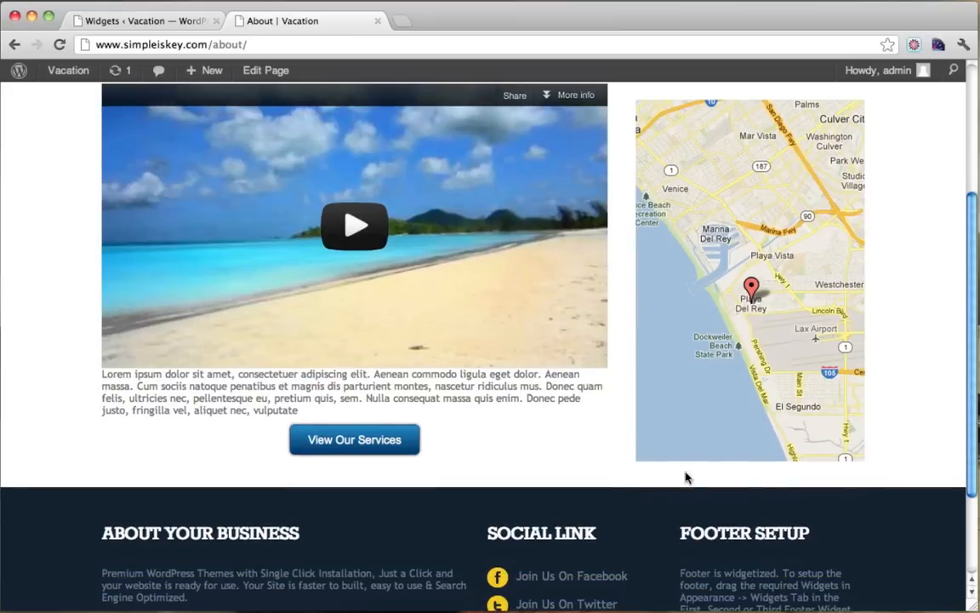
scroll(776, 396, "up", 3)
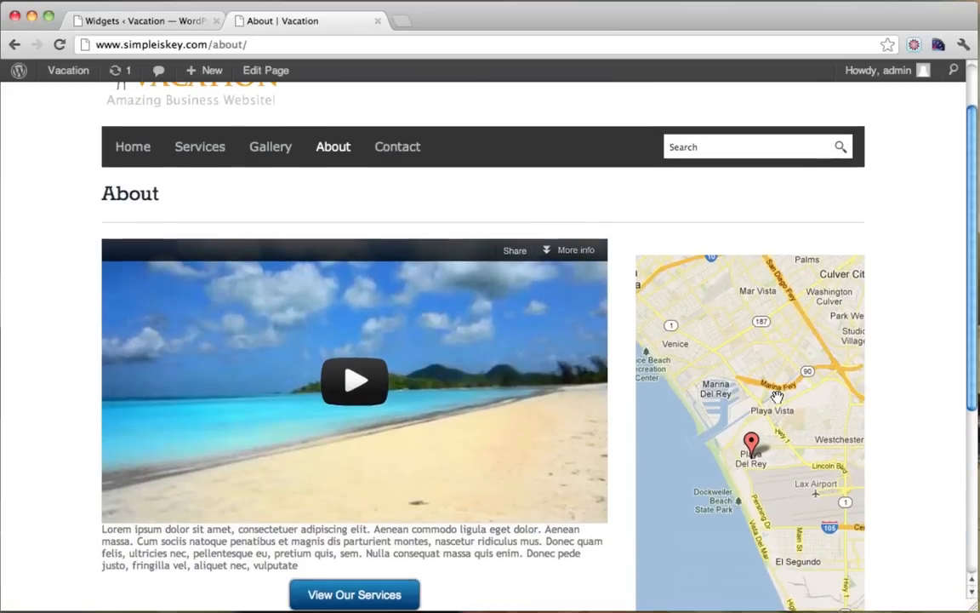
scroll(719, 496, "down", 5)
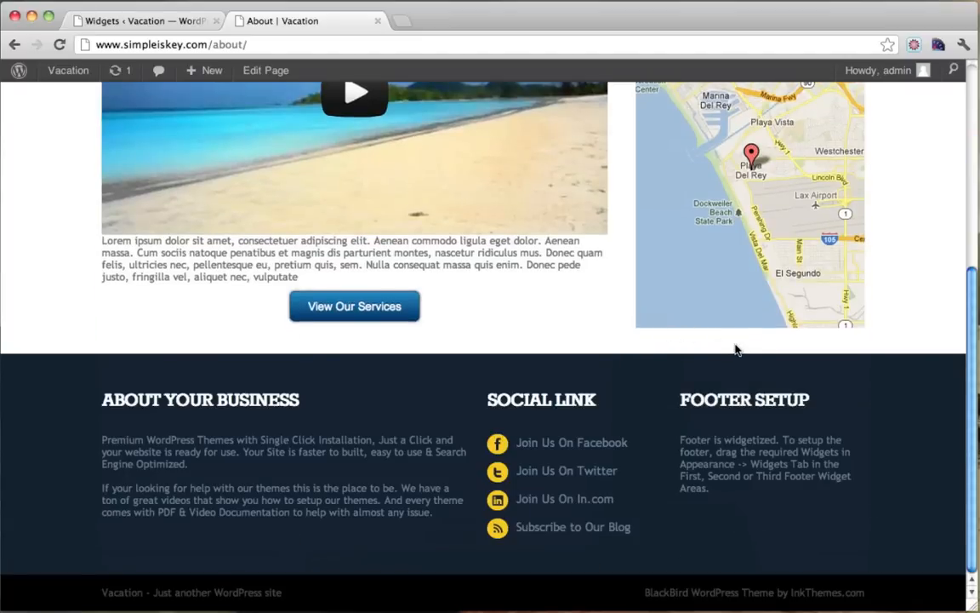
scroll(737, 349, "up", 6)
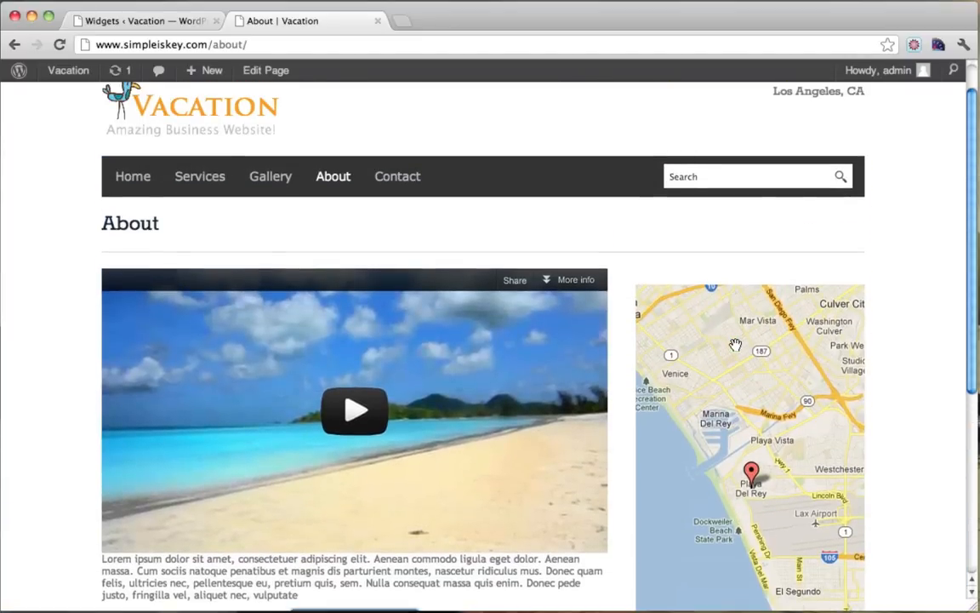
scroll(735, 345, "up", 1)
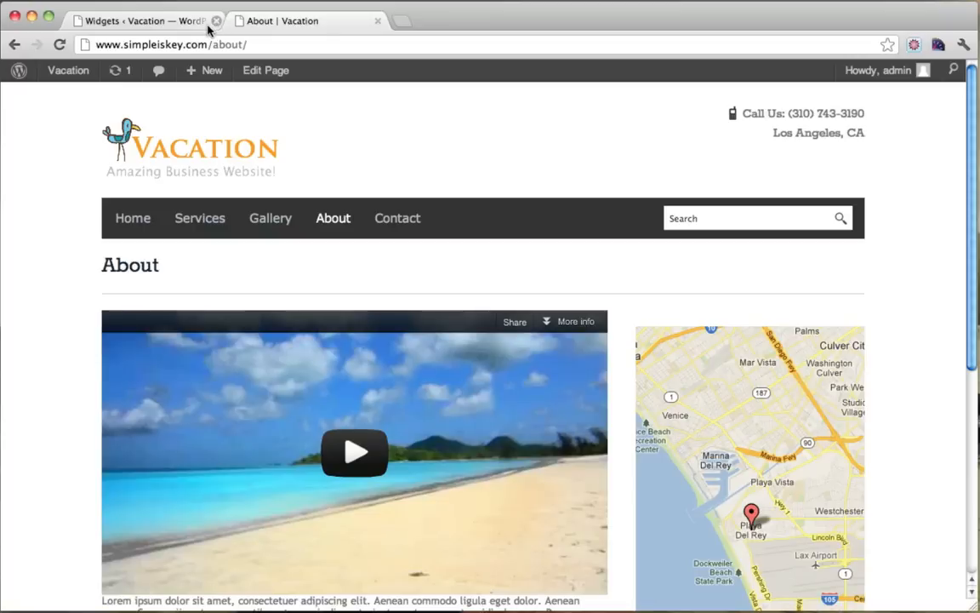
Close the Widgets tab and return to the live site's home page
left_click(213, 24)
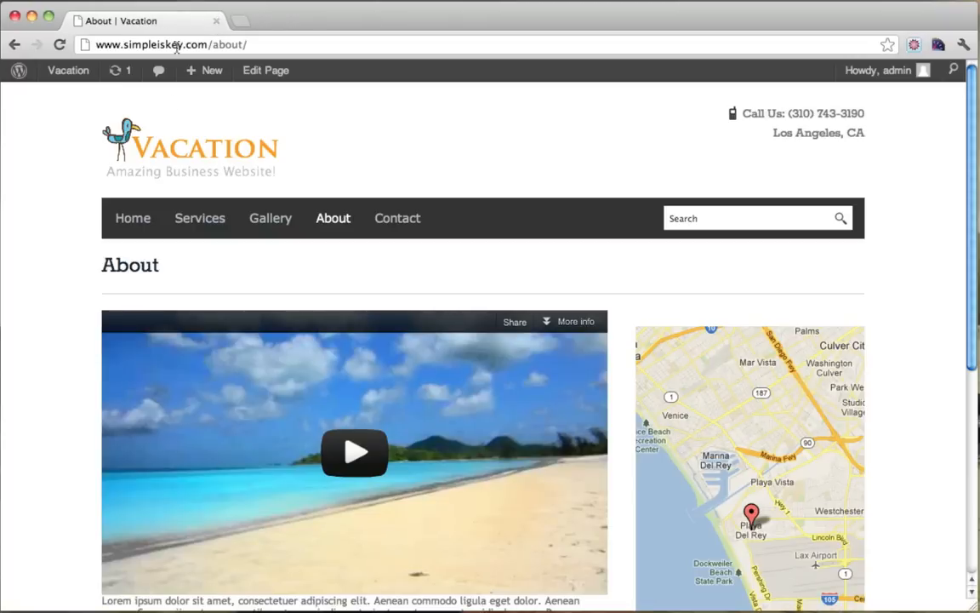
mouse_move(75, 78)
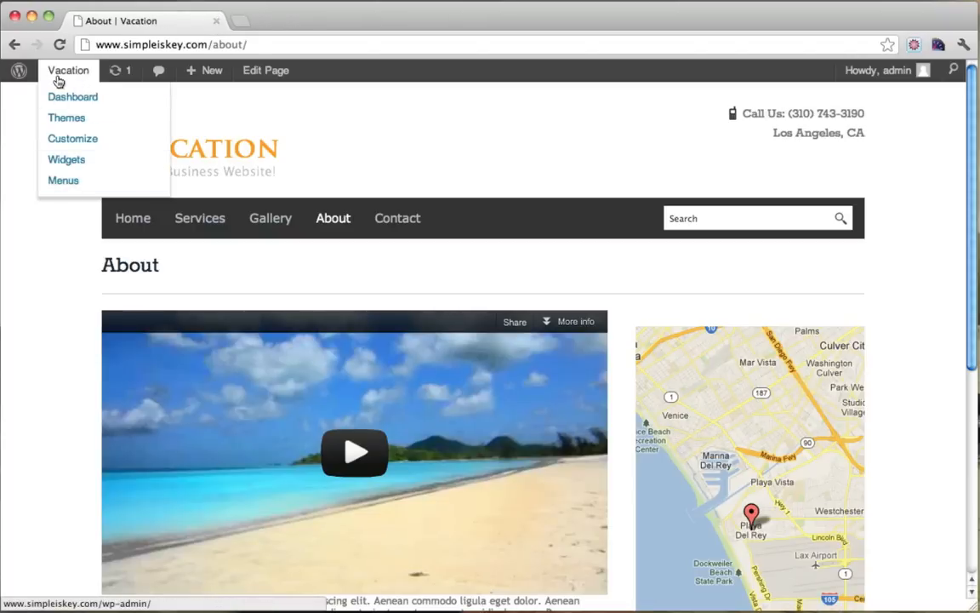
left_click(58, 76)
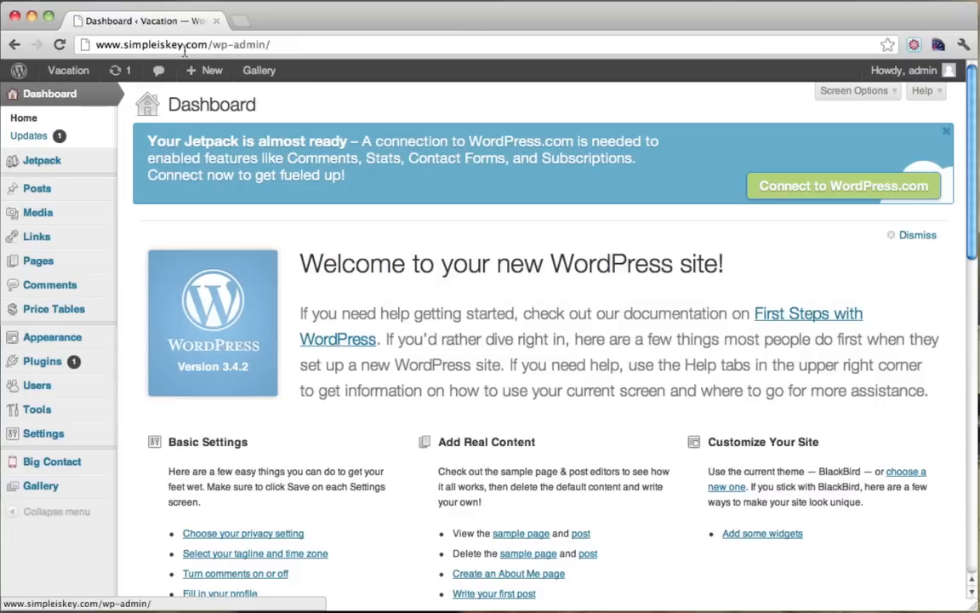
mouse_move(70, 71)
left_click(65, 98)
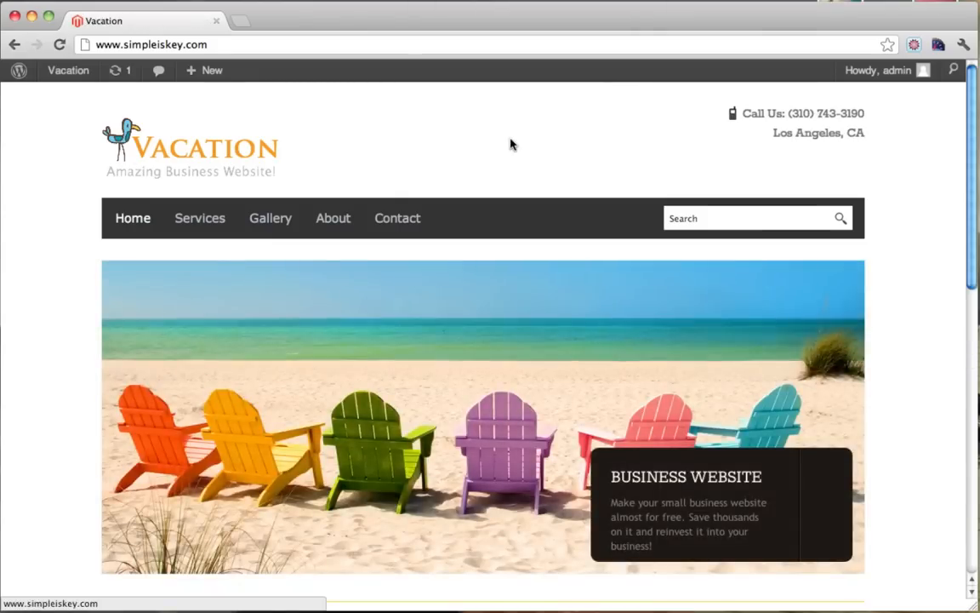
Browse the live Services, About and Gallery pages, then open Gallery in the editor
left_click(210, 226)
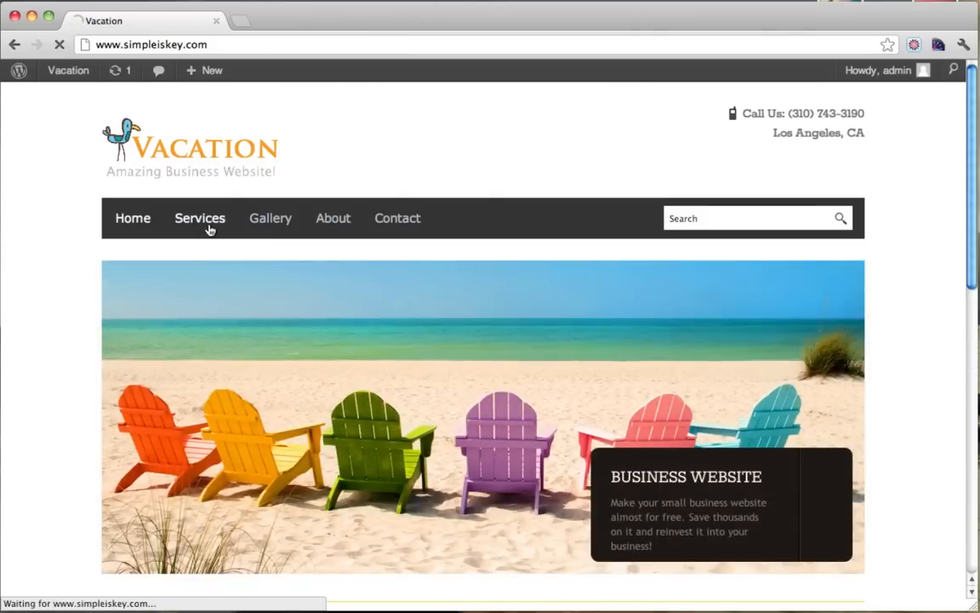
left_click(339, 226)
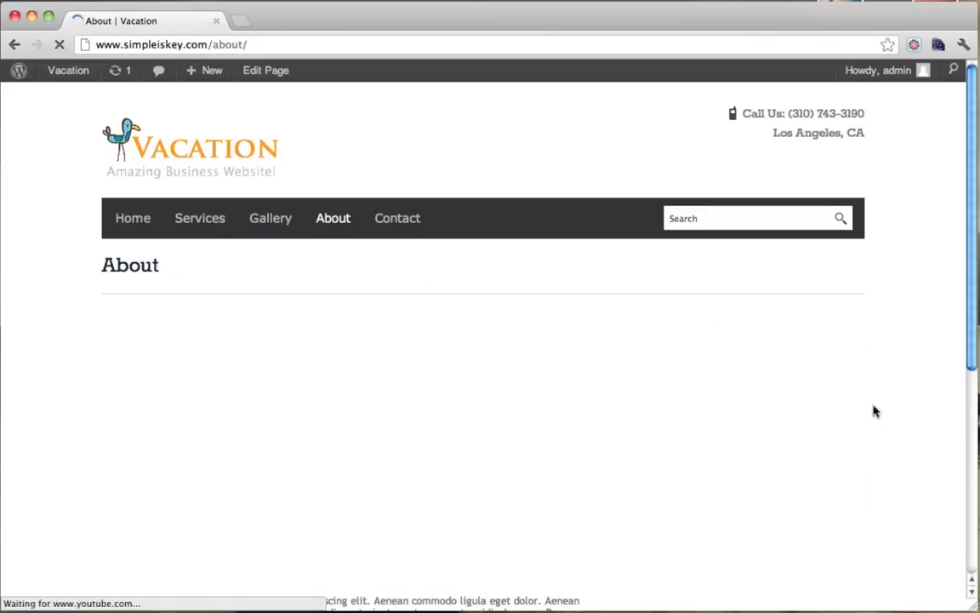
scroll(904, 310, "down", 3)
scroll(903, 310, "up", 3)
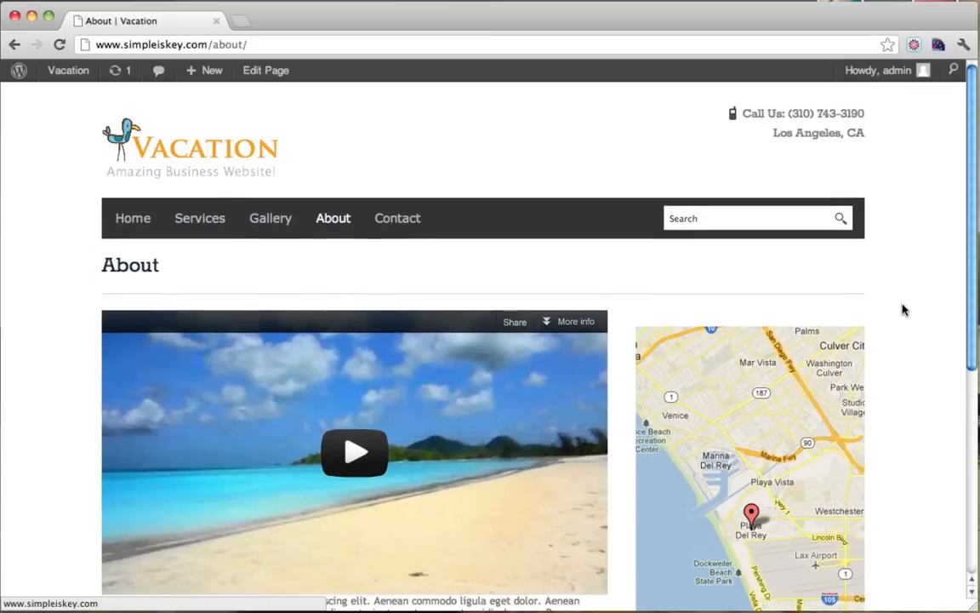
left_click(270, 219)
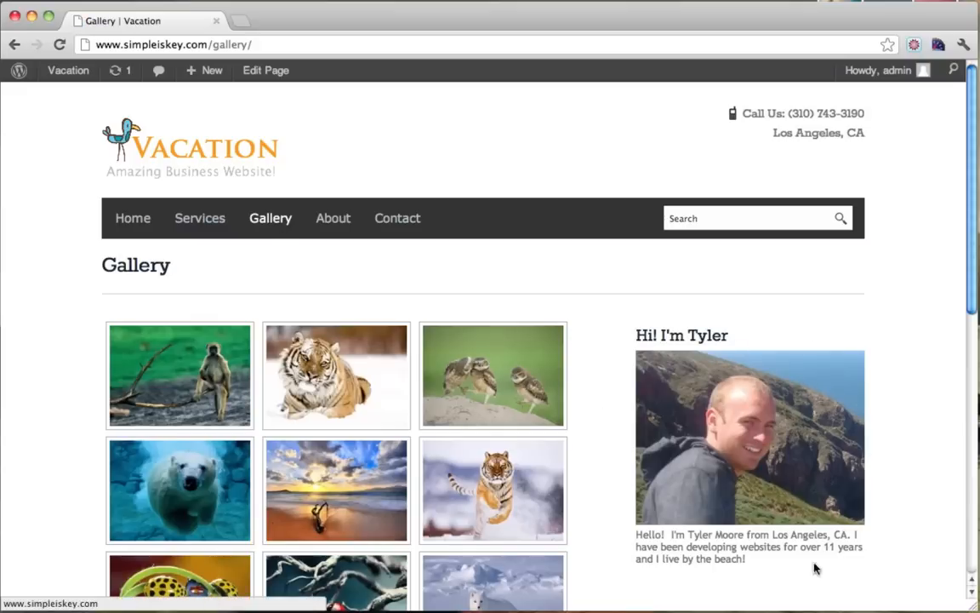
scroll(594, 383, "down", 4)
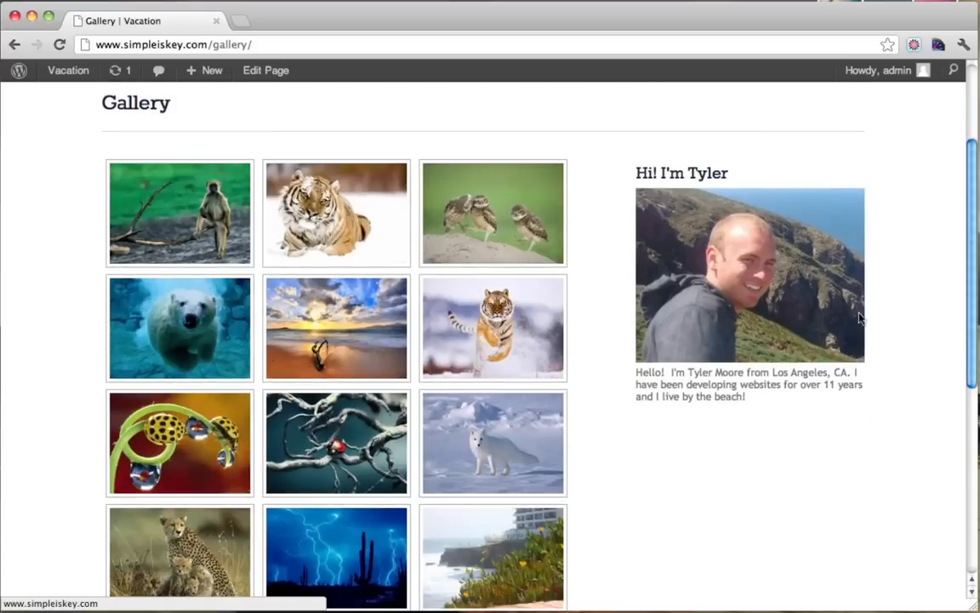
scroll(784, 387, "down", 7)
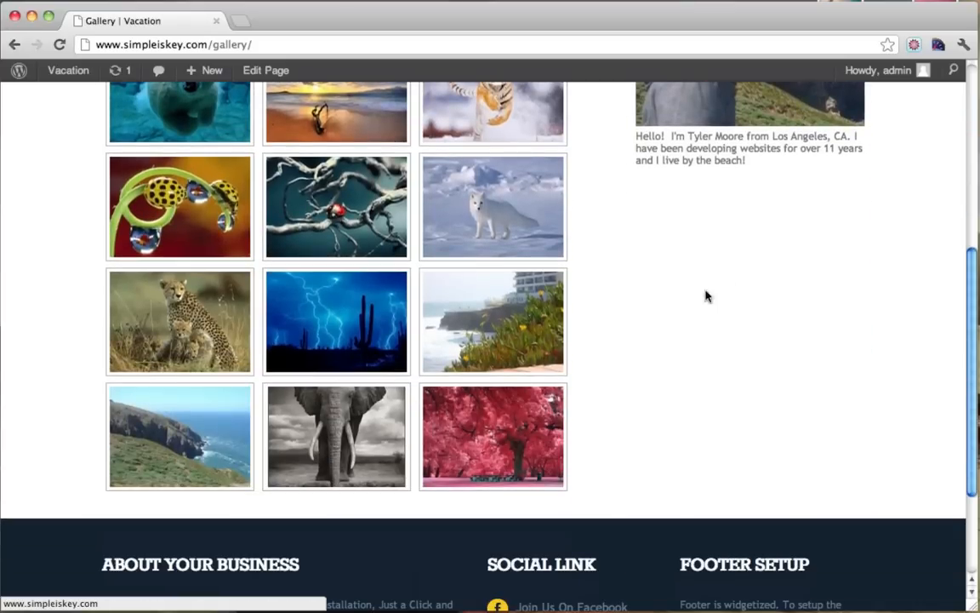
scroll(749, 284, "up", 11)
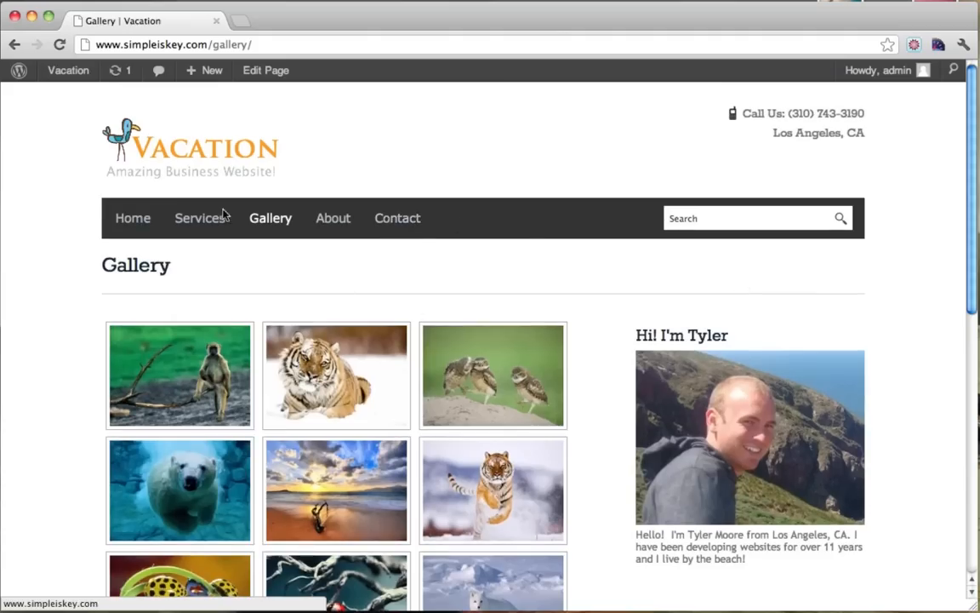
left_click(266, 76)
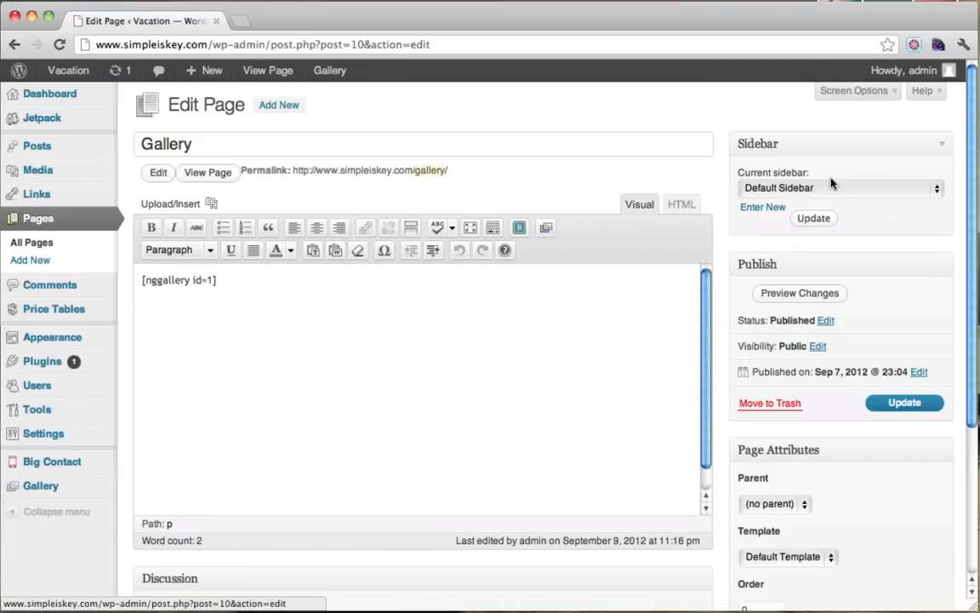
Create and assign a new sidebar named 'Gallery' to the Gallery page, then update the page
left_click(766, 209)
left_click(783, 191)
type("Gallery")
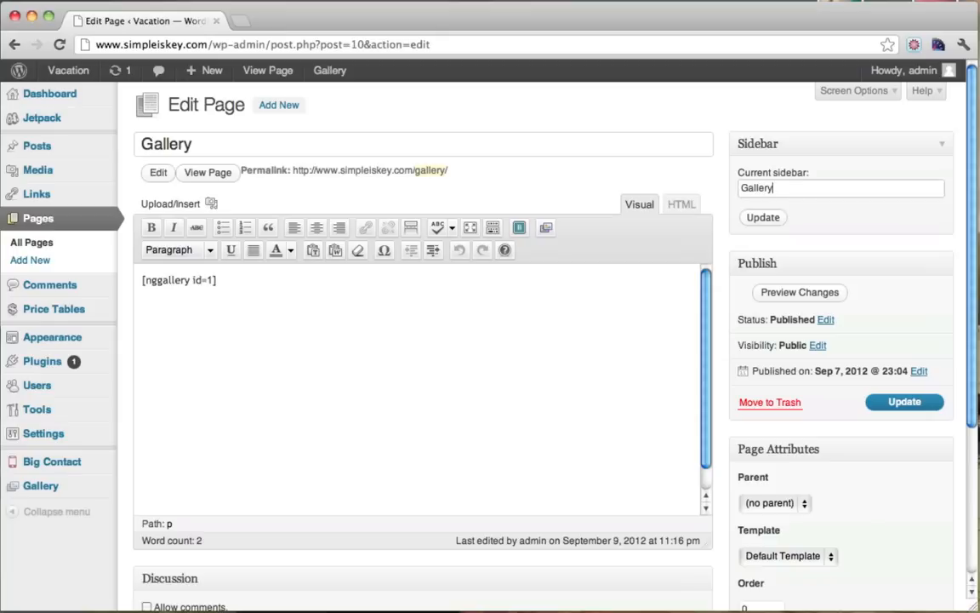
left_click(760, 218)
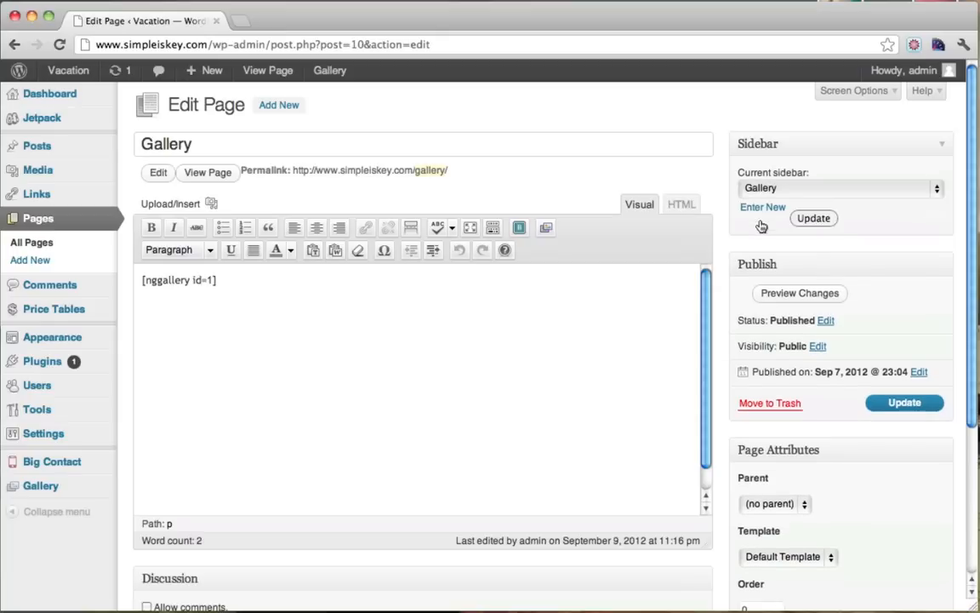
left_click(912, 402)
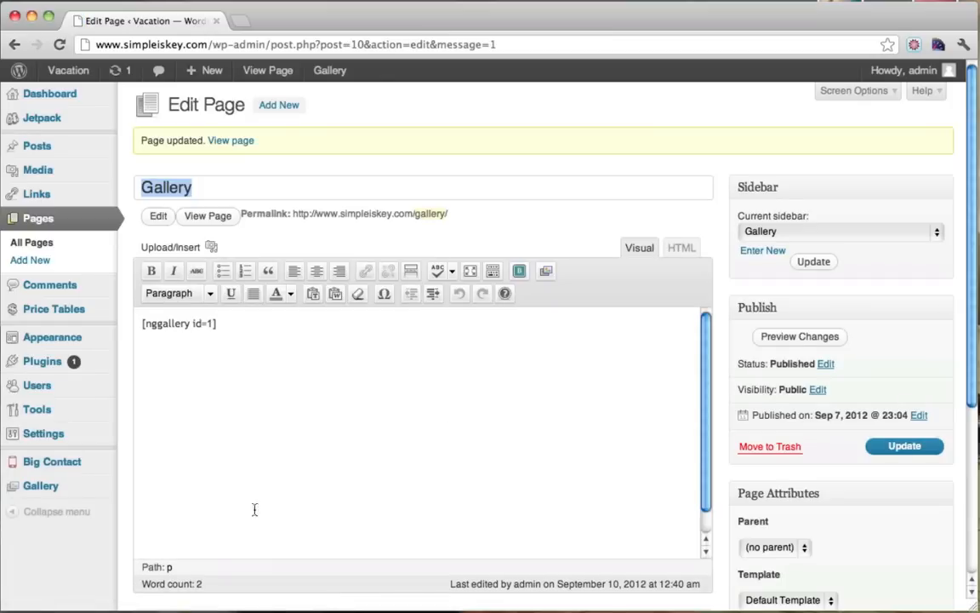
Add a NextGEN Slideshow widget to the Gallery sidebar that shows the portfolio gallery
mouse_move(61, 342)
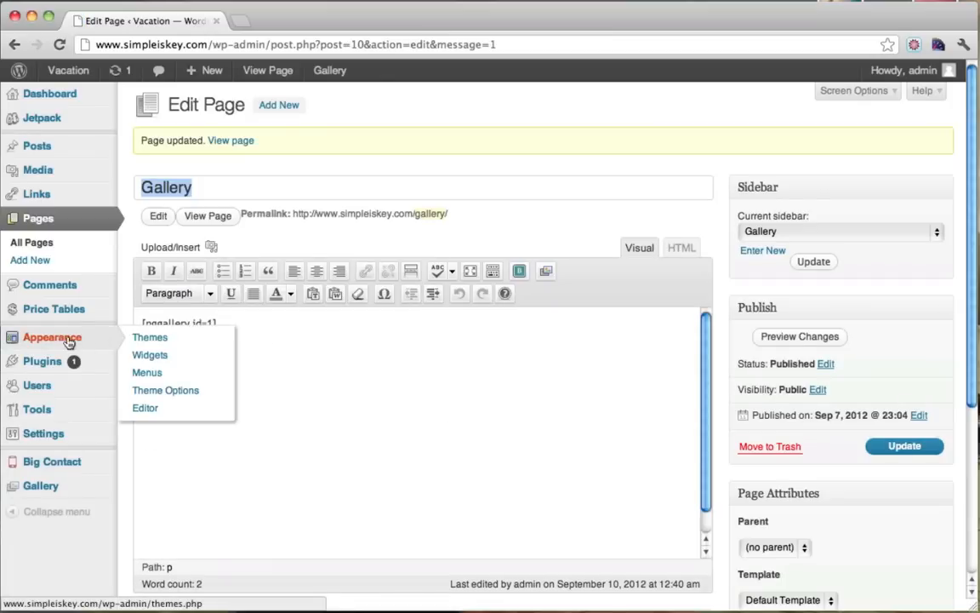
left_click(177, 357)
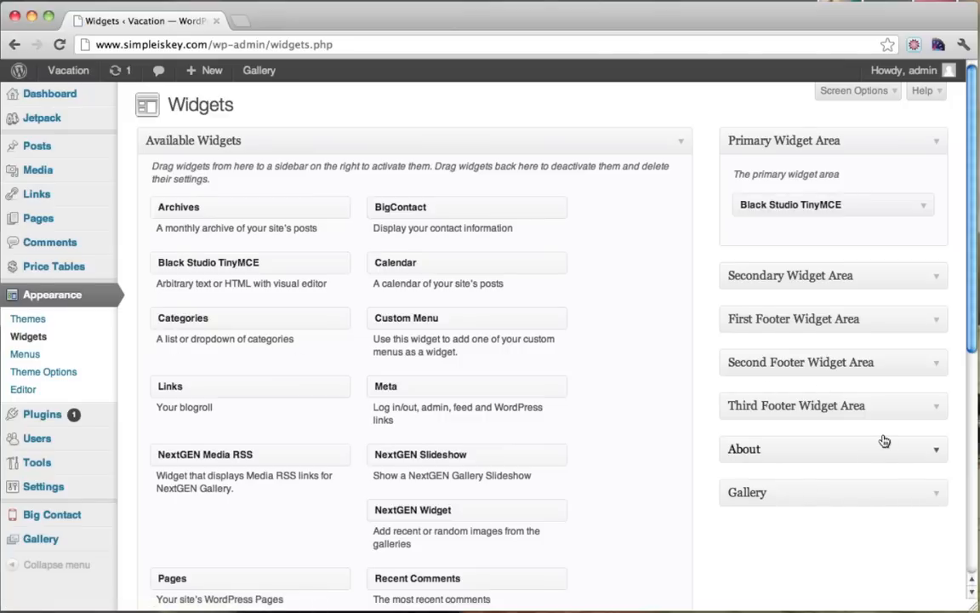
scroll(884, 440, "down", 5)
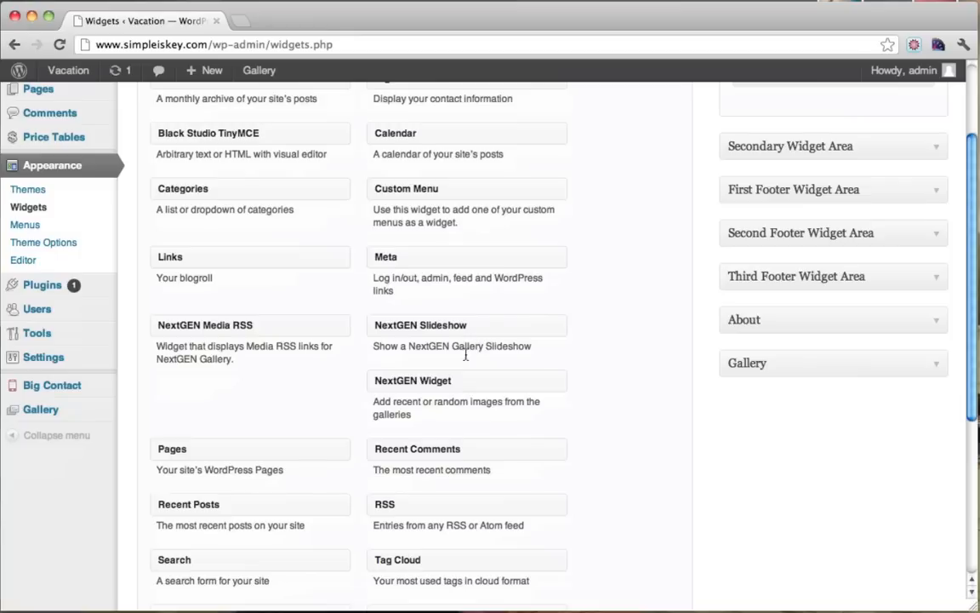
left_click(939, 370)
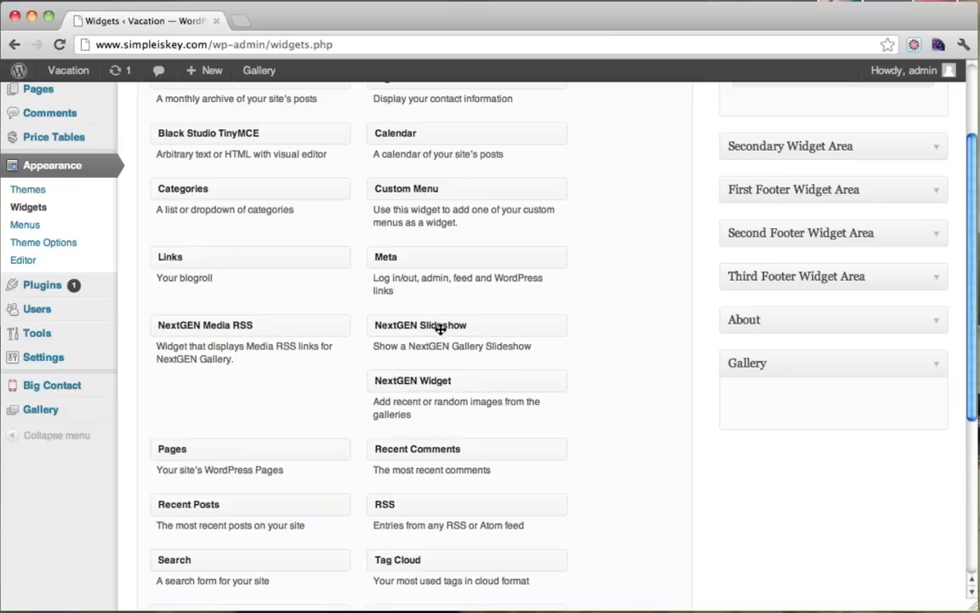
left_click_drag(440, 327, 789, 399)
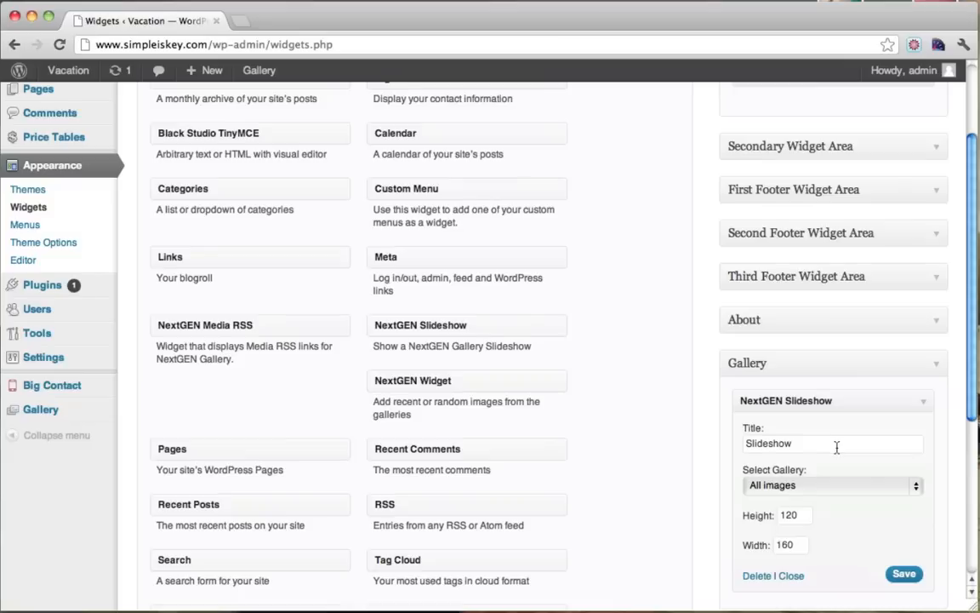
scroll(837, 447, "down", 2)
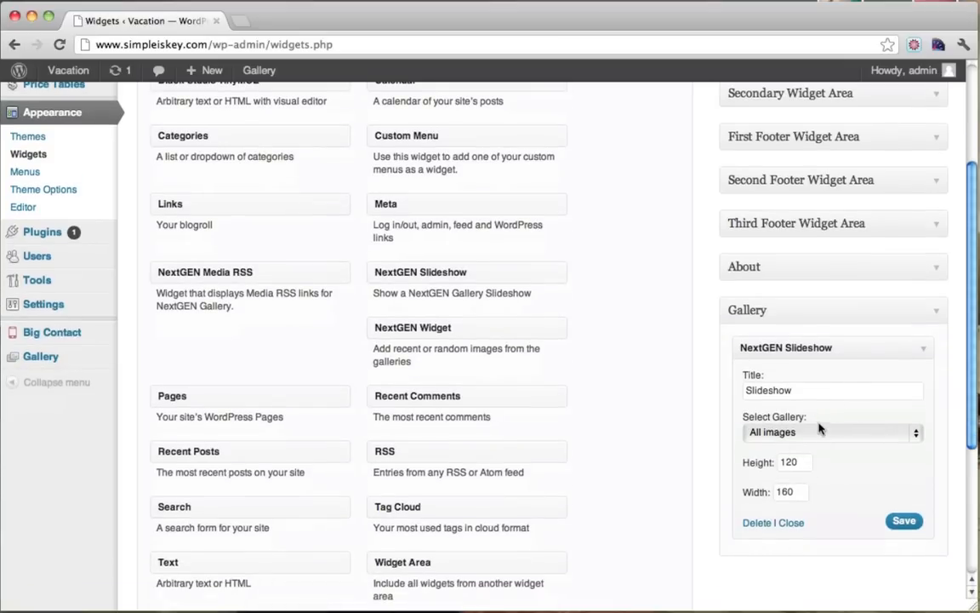
left_click(815, 432)
left_click(787, 451)
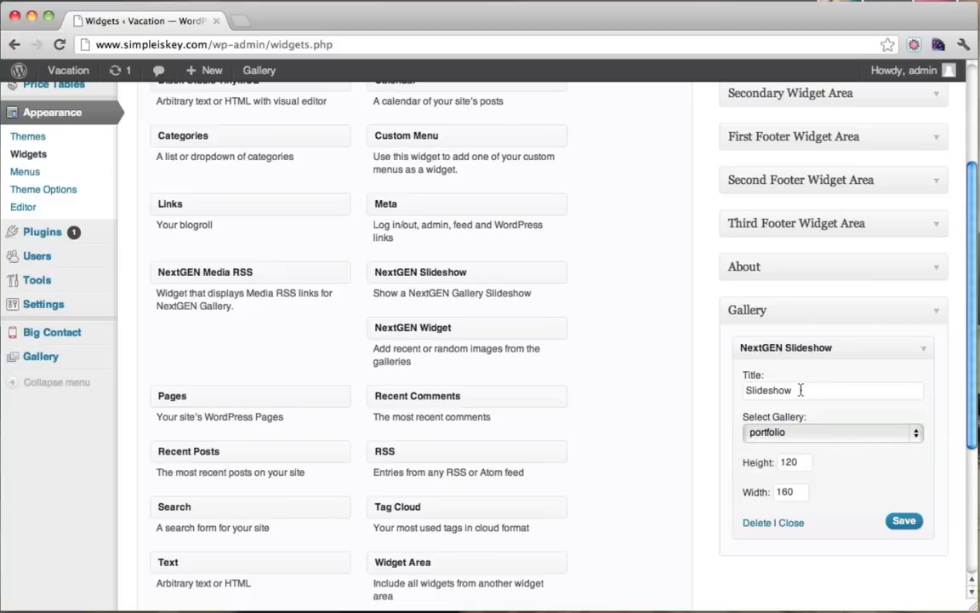
Title the slideshow 'Animals', set height 300, save it, and open a new browser tab
left_click_drag(807, 393, 684, 391)
type("An")
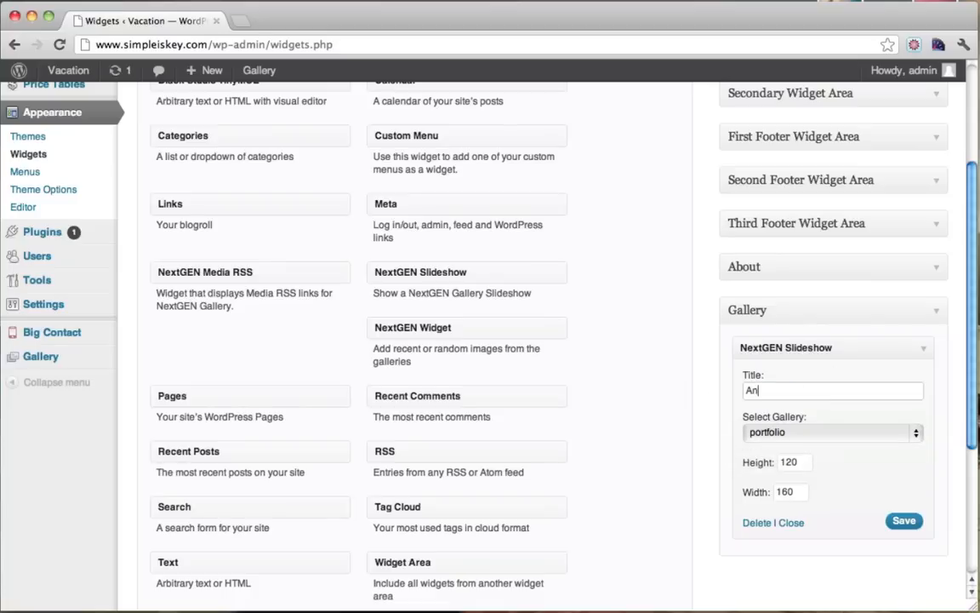
type("imals")
scroll(800, 409, "down", 1)
left_click(772, 439)
type("300")
key("Tab")
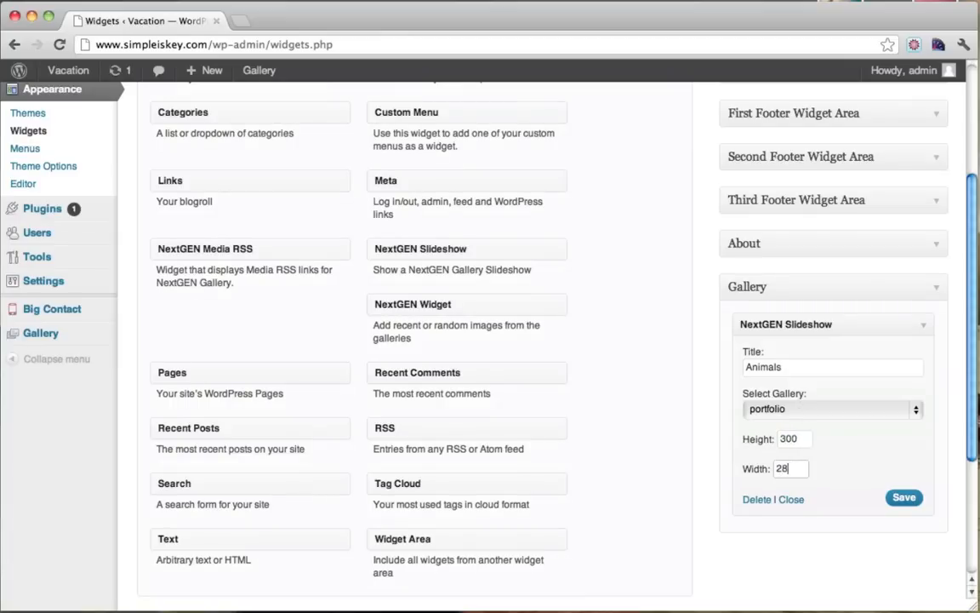
left_click(905, 500)
left_click(238, 21)
type("www.")
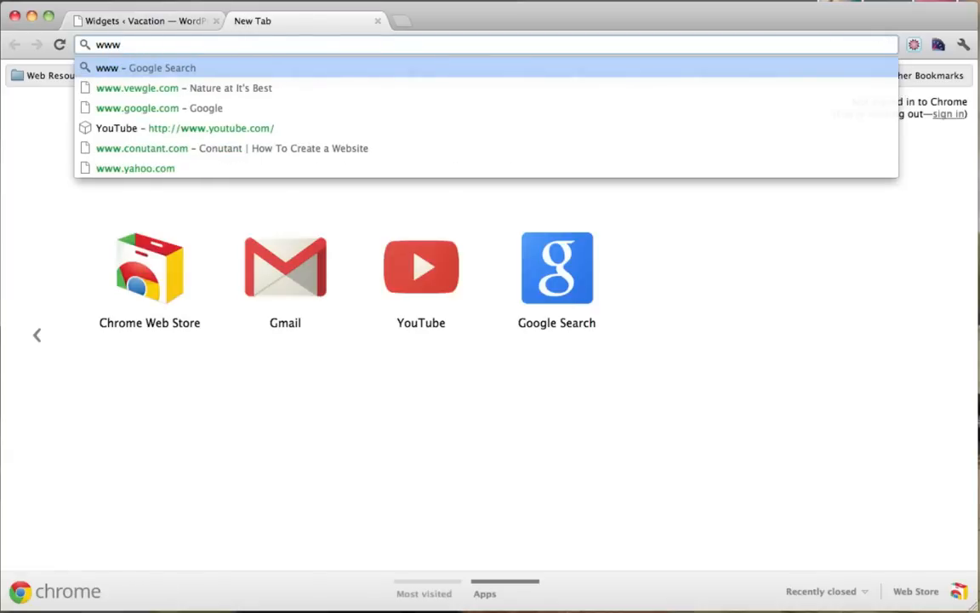
Close the blank tab and open the live Vacation site's home page
key("BackSpace")
key("BackSpace")
key("BackSpace")
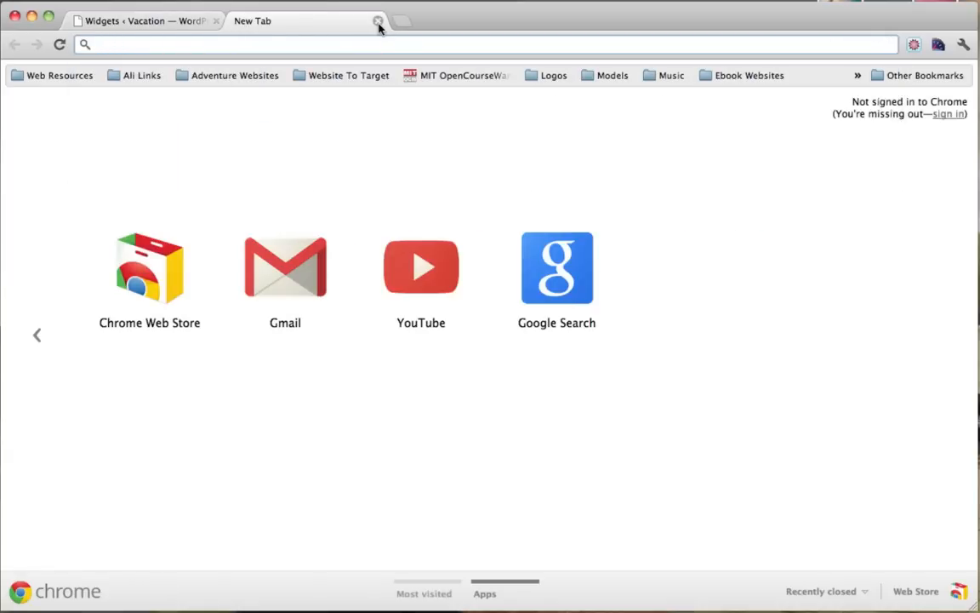
left_click(377, 21)
mouse_move(74, 77)
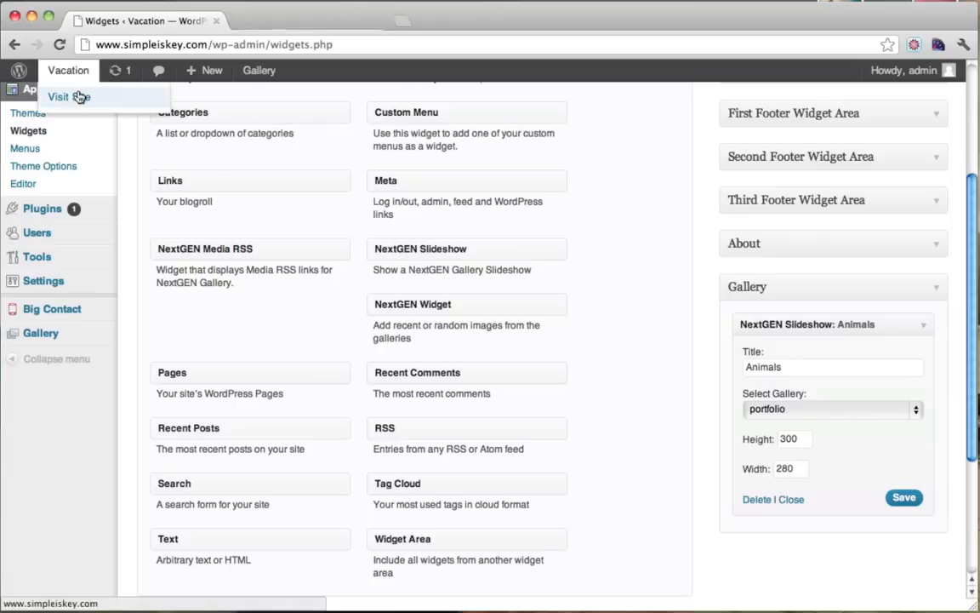
left_click(78, 97, "super")
left_click(302, 23)
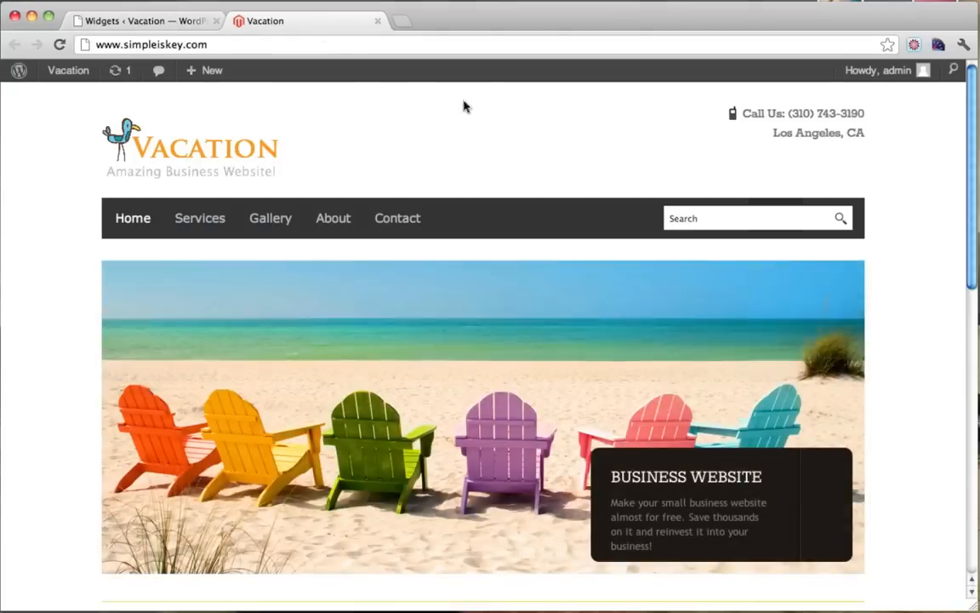
View the Gallery page with its Animals slideshow sidebar, then return to the Widgets admin page
left_click(274, 219)
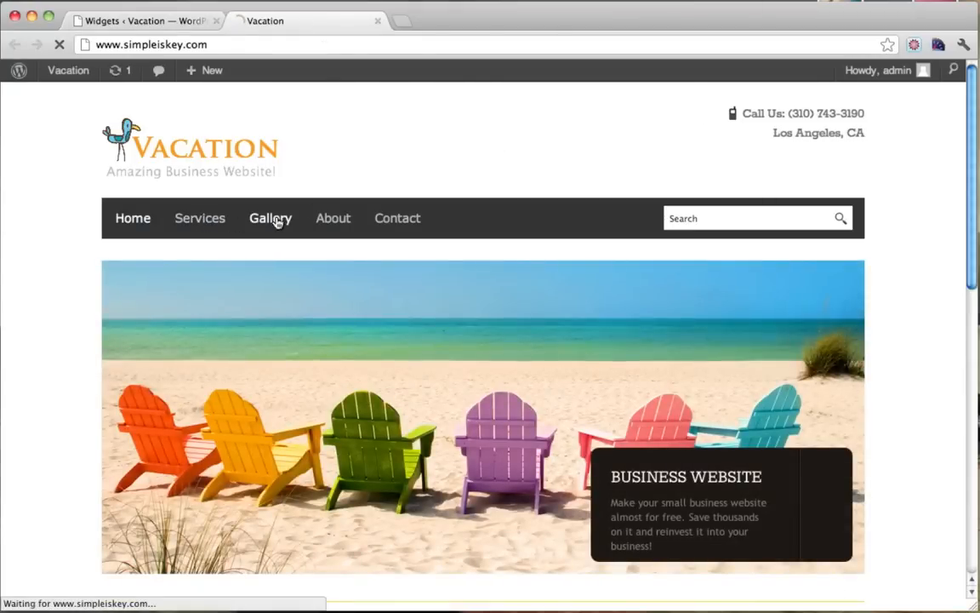
scroll(846, 272, "down", 2)
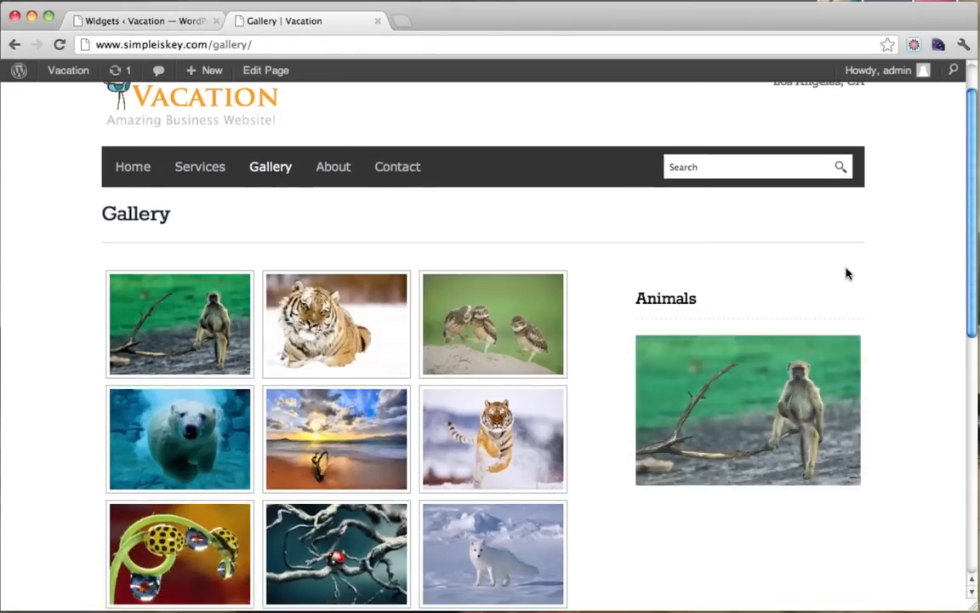
scroll(847, 272, "down", 3)
scroll(821, 336, "down", 3)
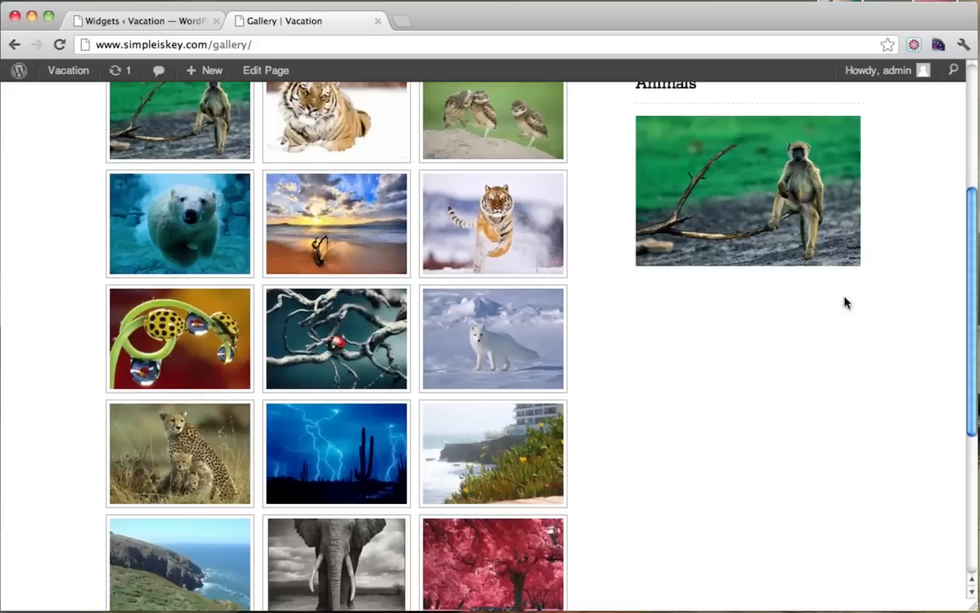
scroll(672, 289, "up", 1)
scroll(754, 383, "down", 5)
scroll(755, 383, "up", 6)
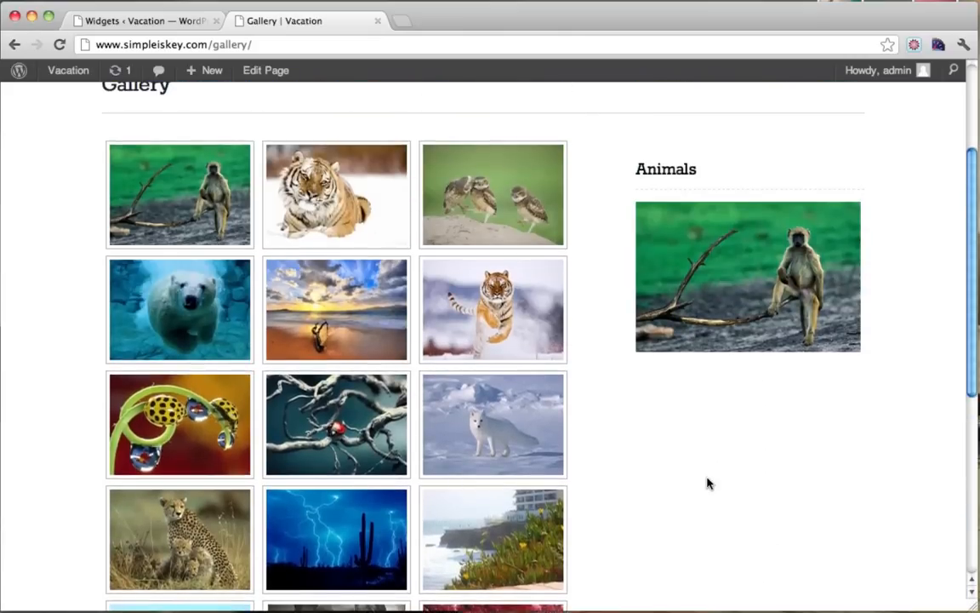
scroll(706, 484, "up", 7)
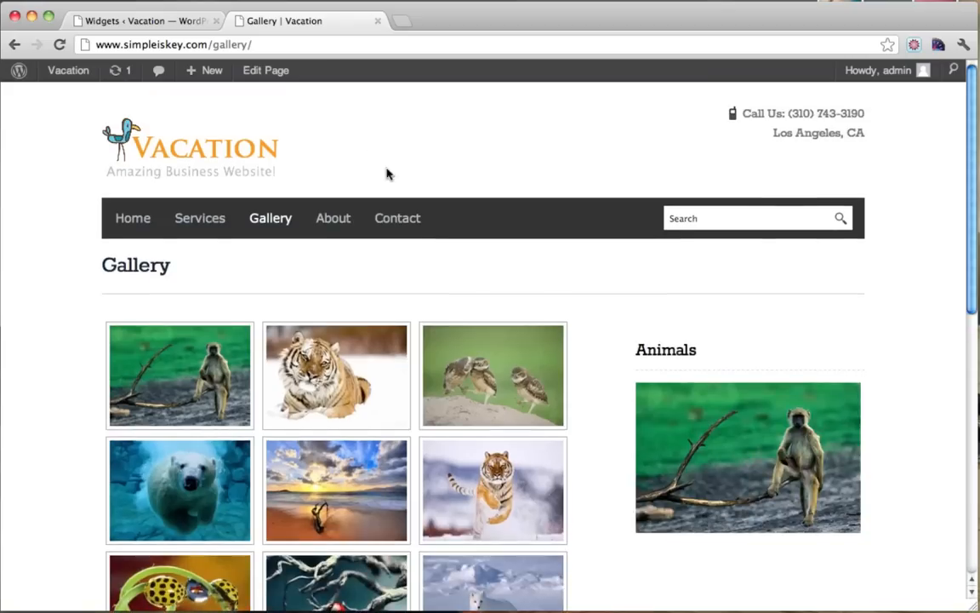
left_click(143, 26)
Keep portfolio as the slideshow's gallery and save the widget
mouse_move(47, 345)
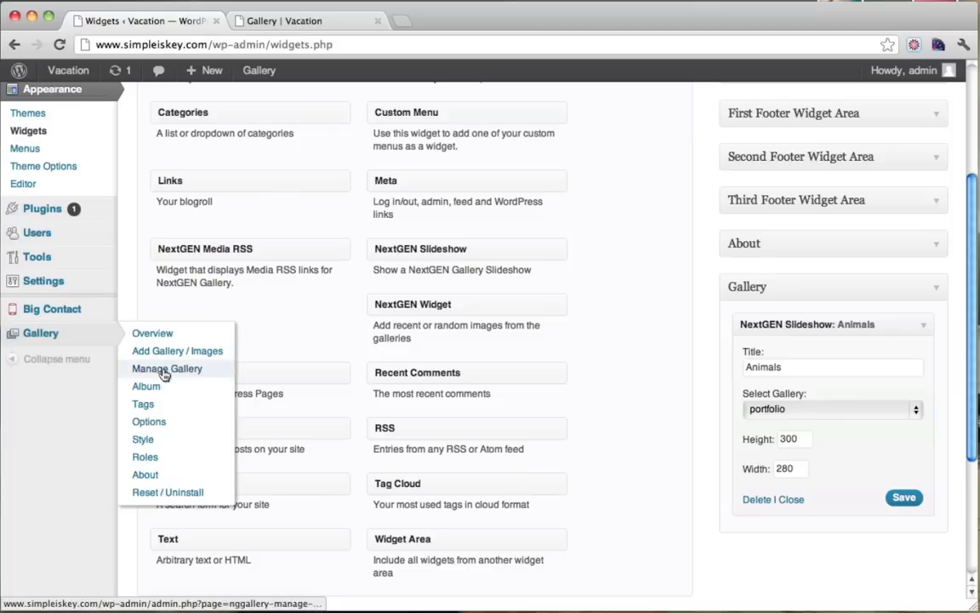
left_click(907, 412)
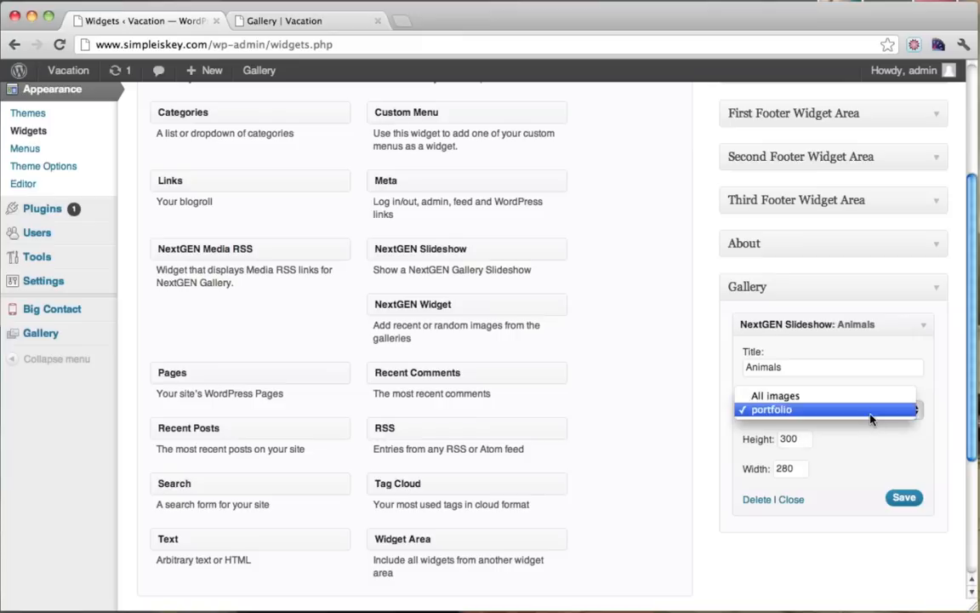
left_click(869, 417)
left_click(922, 502)
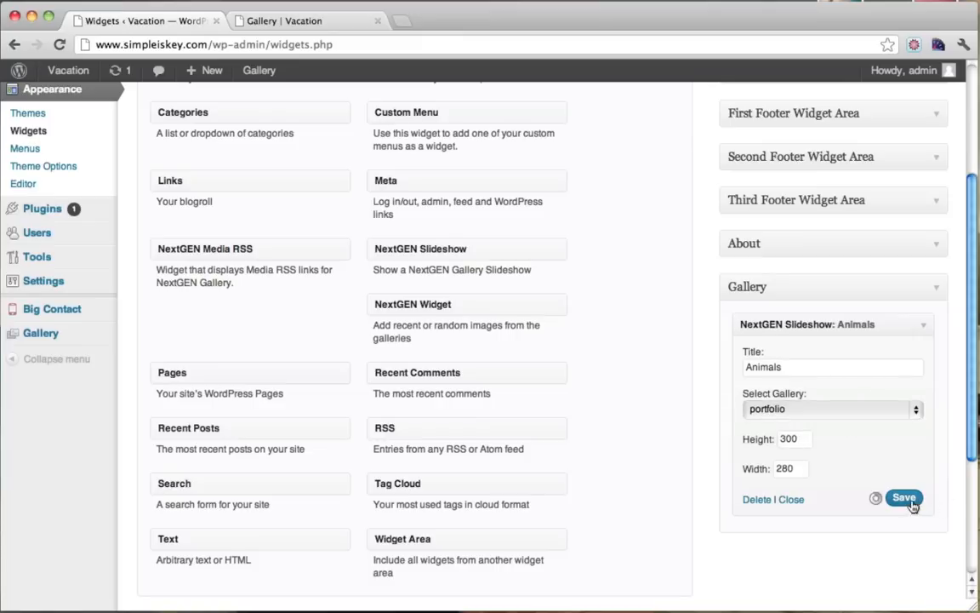
Queue the umbrella, pinkbeach, nicebeach and boat images on the Add Gallery / Images page
mouse_move(53, 335)
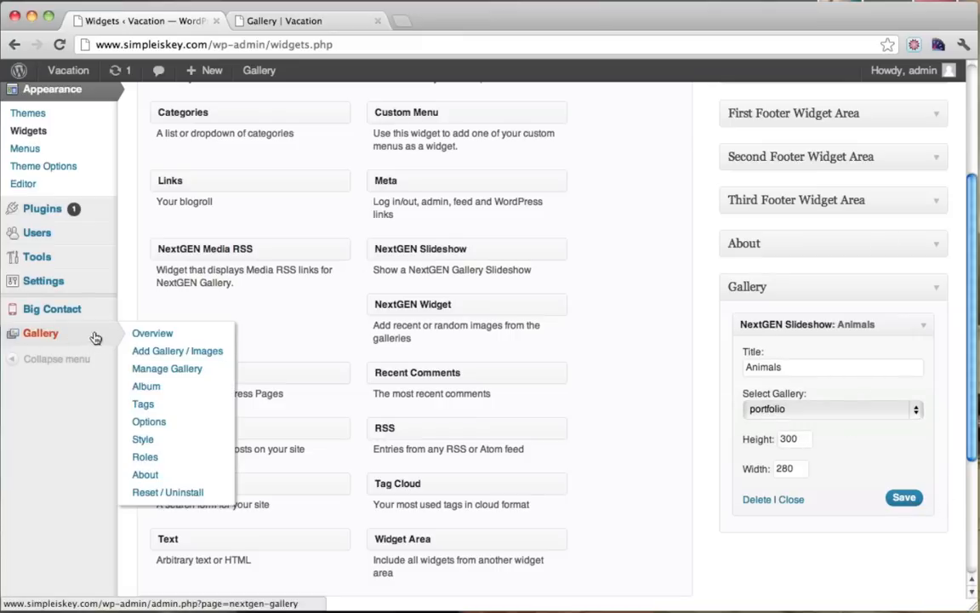
left_click(171, 352)
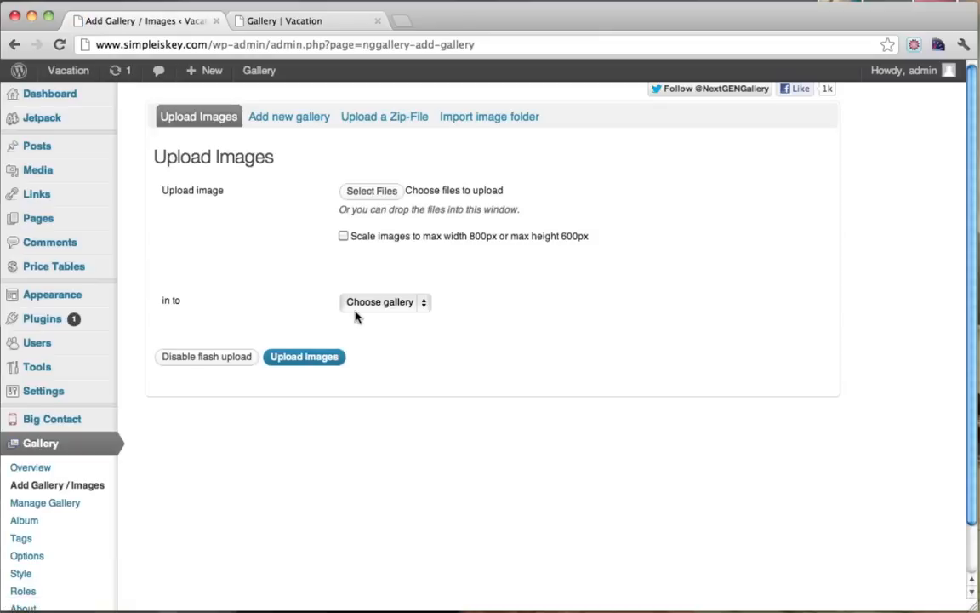
left_click(380, 192)
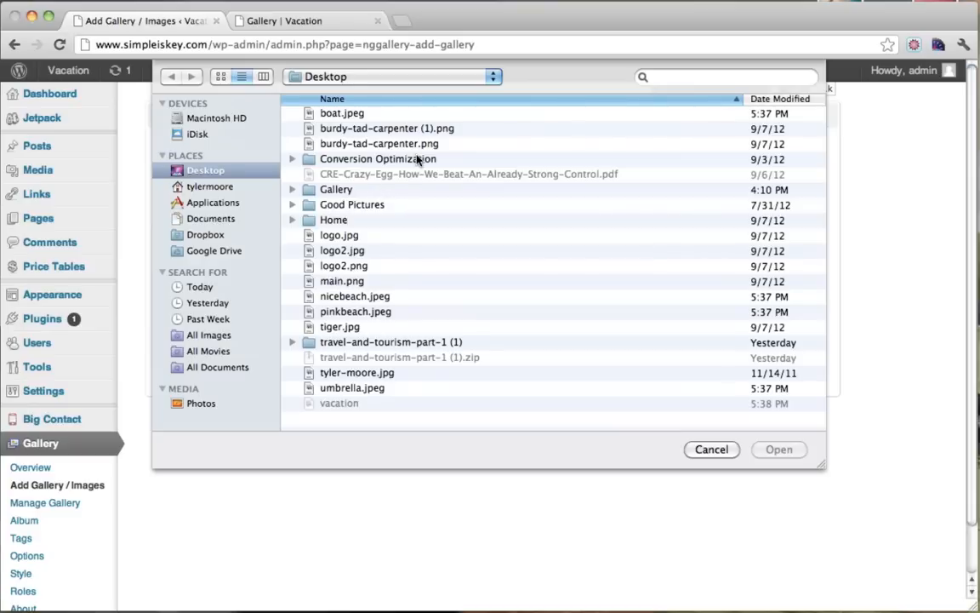
left_click(772, 99)
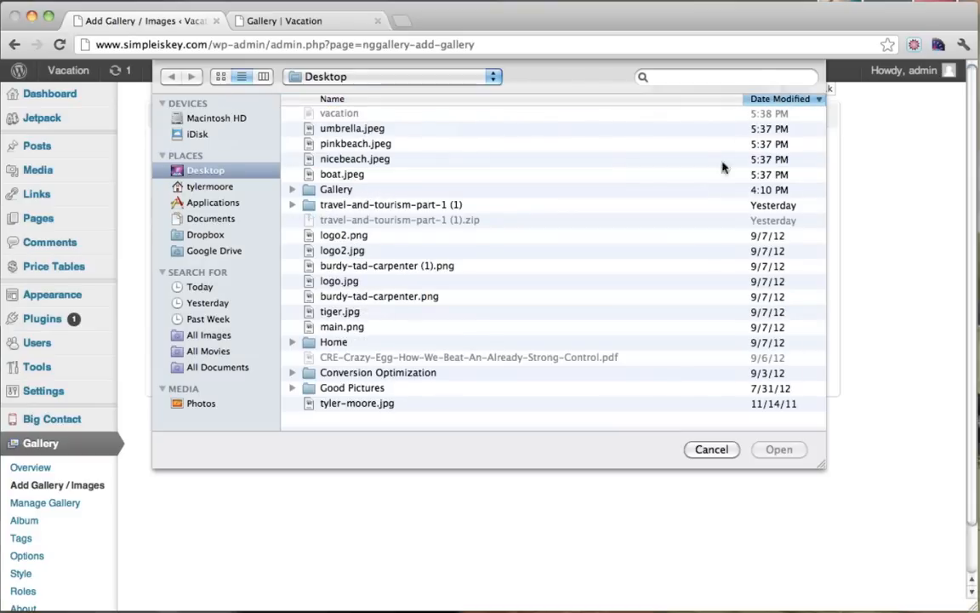
left_click(357, 129)
left_click(360, 176, "shift")
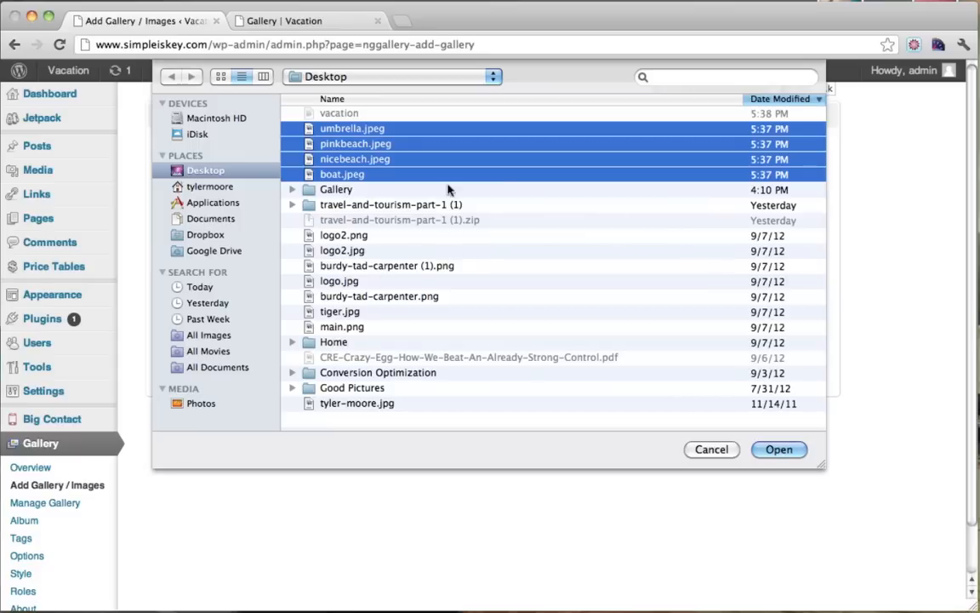
left_click(777, 451)
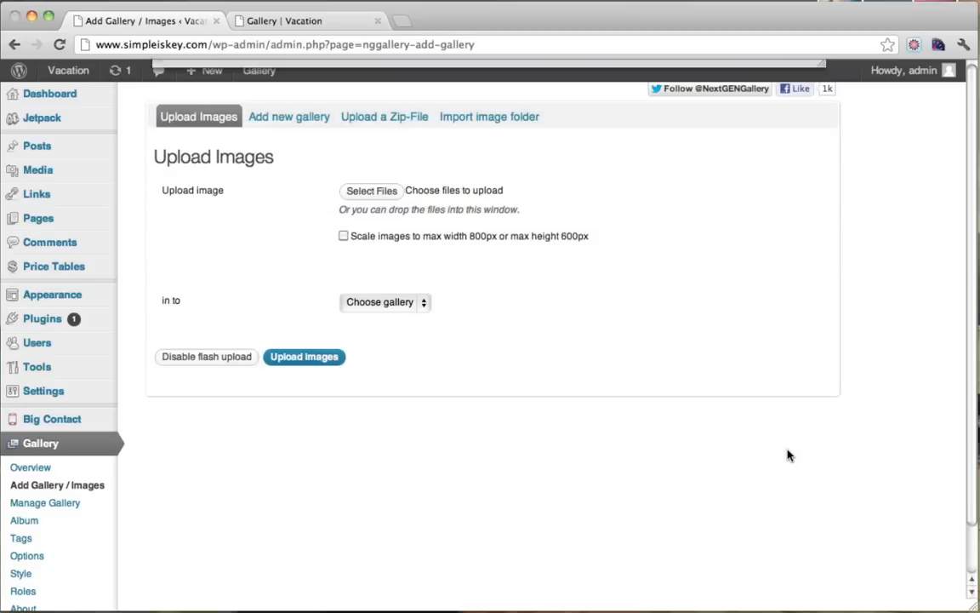
Check the available upload galleries, then switch to creating a new gallery
left_click(407, 371)
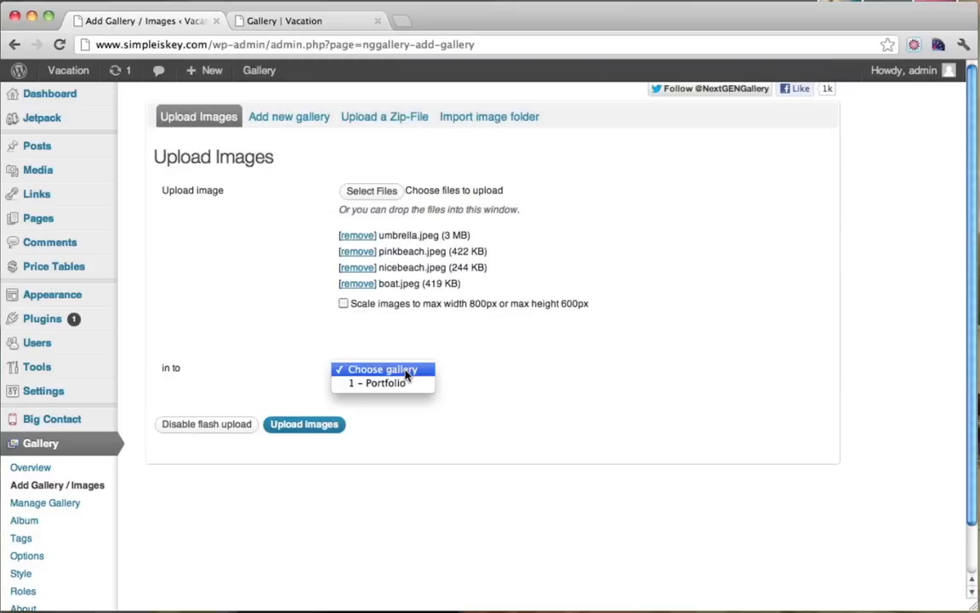
left_click(406, 374)
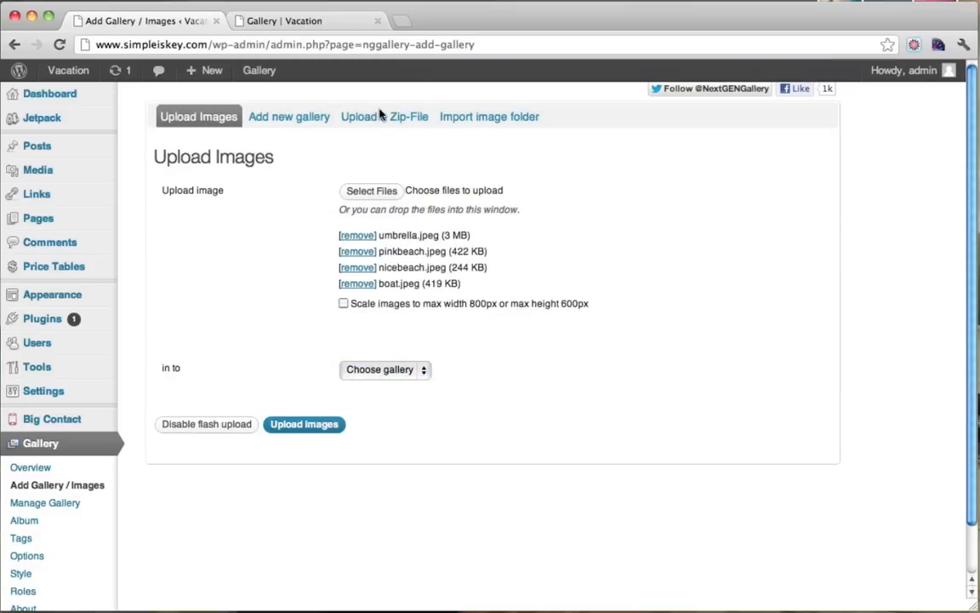
left_click(294, 117)
Create a new NextGEN gallery named 'Beaches'
left_click(392, 195)
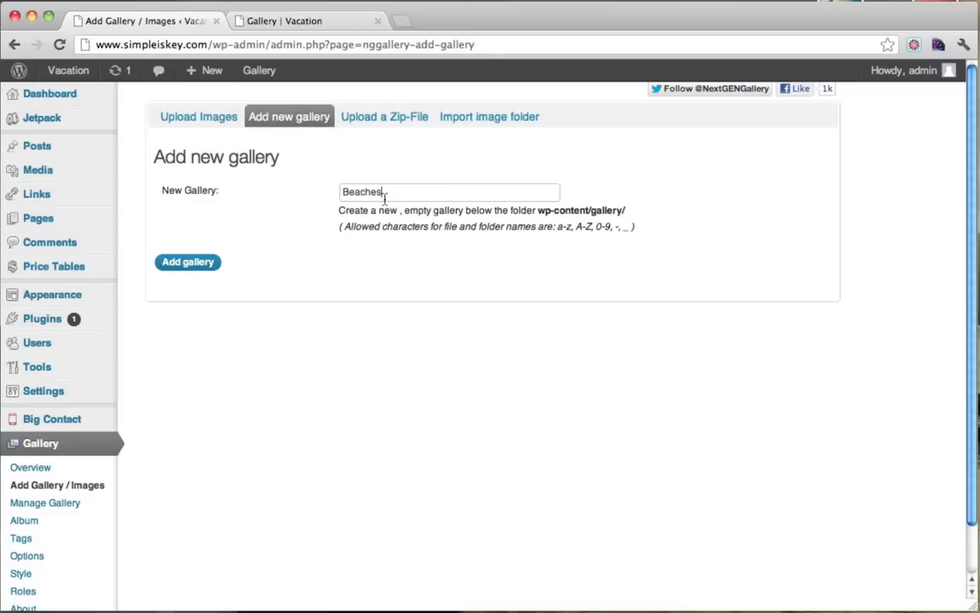
left_click(210, 262)
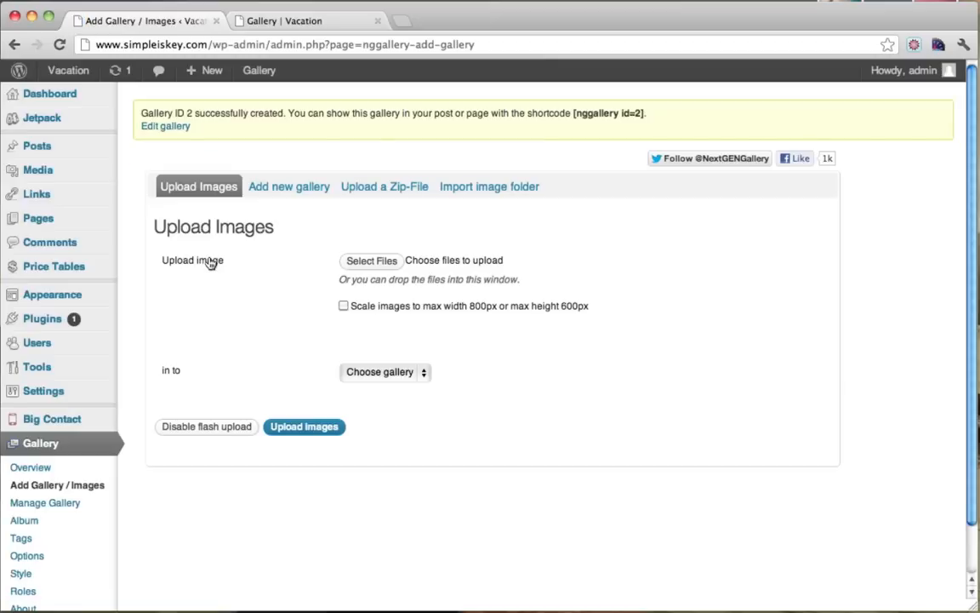
scroll(230, 424, "down", 2)
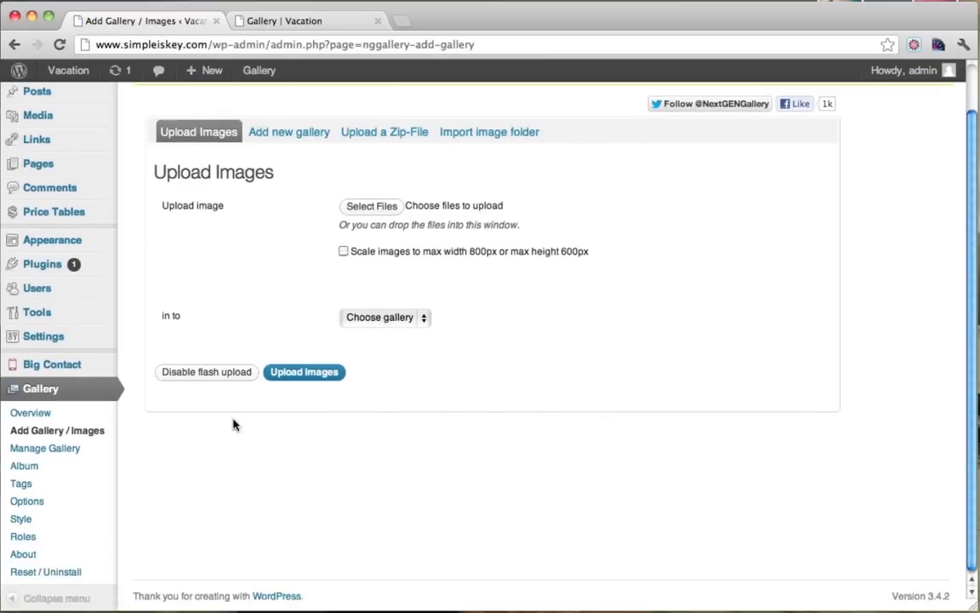
Upload the four beach images into the '2 - Beaches' gallery
left_click(380, 211)
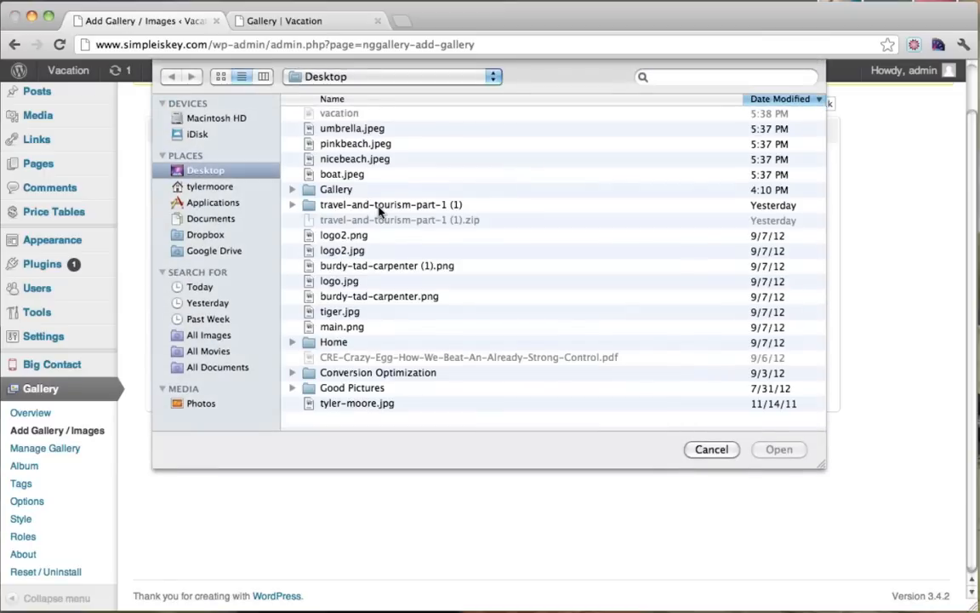
left_click(352, 129)
left_click(349, 175, "shift")
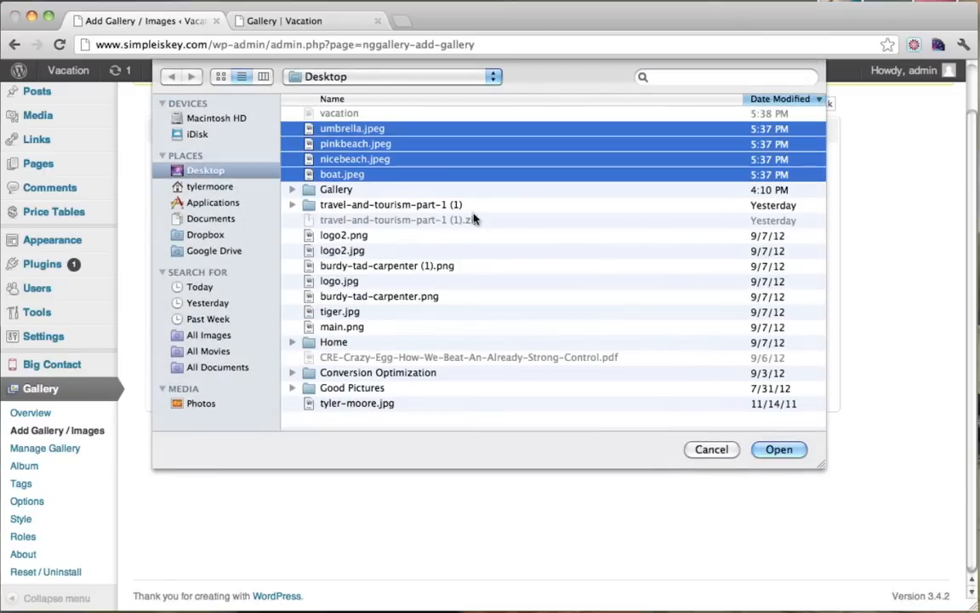
left_click(779, 449)
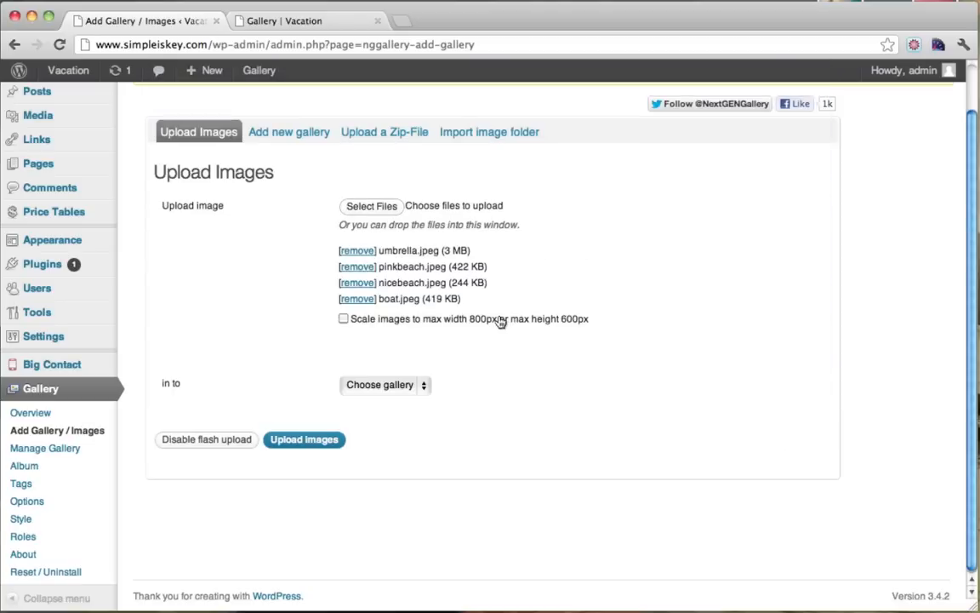
left_click(410, 385)
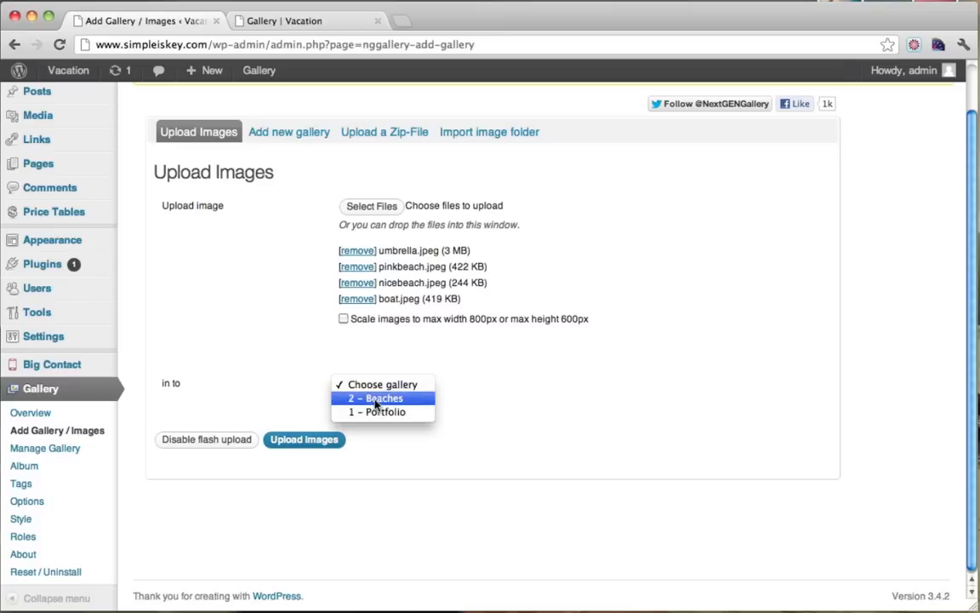
left_click(377, 400)
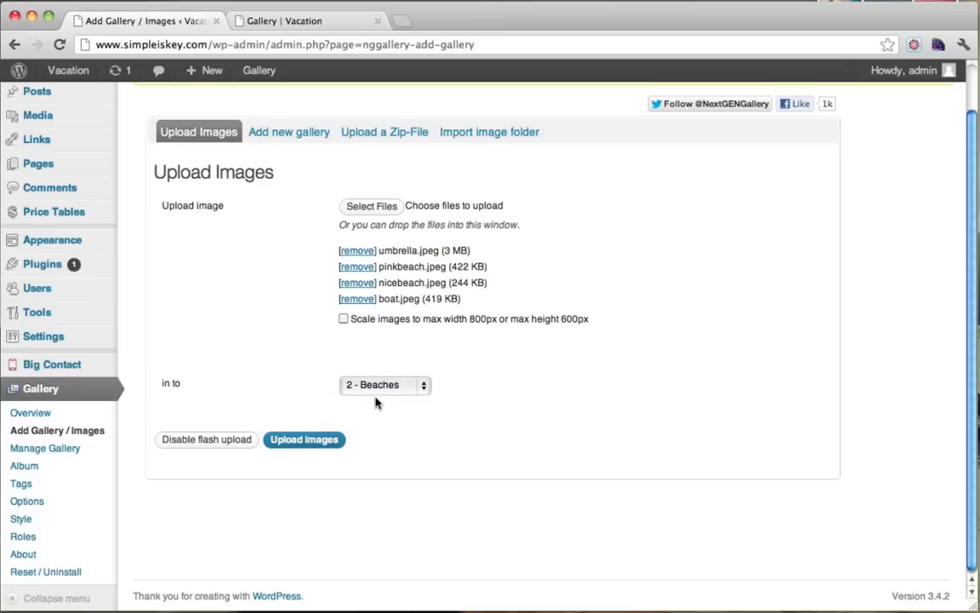
left_click(319, 444)
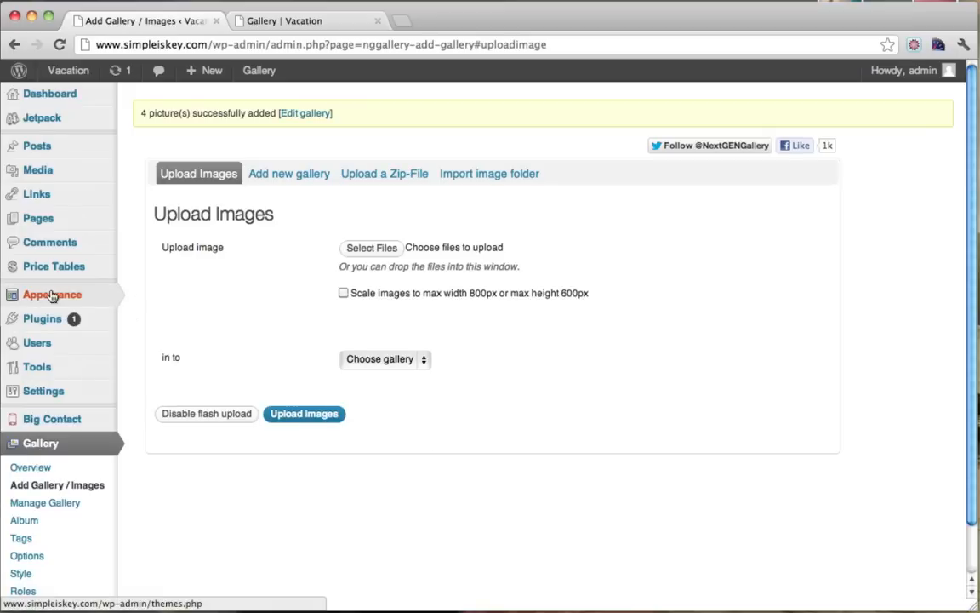
Add a second NextGEN Slideshow widget to the Gallery sidebar on the Widgets screen
mouse_move(78, 296)
left_click(152, 314)
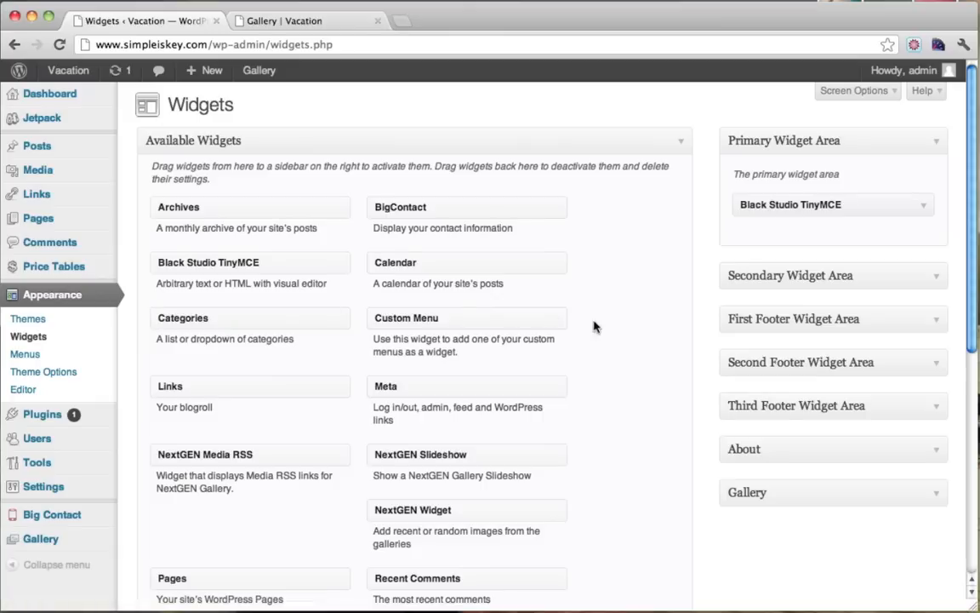
scroll(609, 332, "down", 1)
scroll(609, 332, "down", 4)
left_click(936, 391)
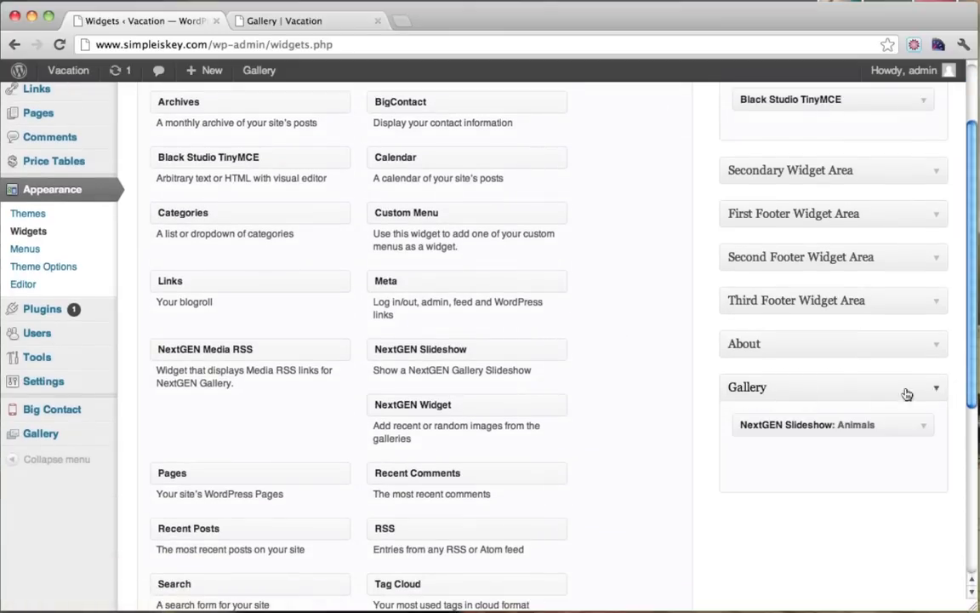
scroll(606, 363, "down", 3)
left_click_drag(413, 296, 759, 418)
Set the new slideshow to height 300, width 280 and the beaches gallery, and save it
scroll(820, 435, "down", 3)
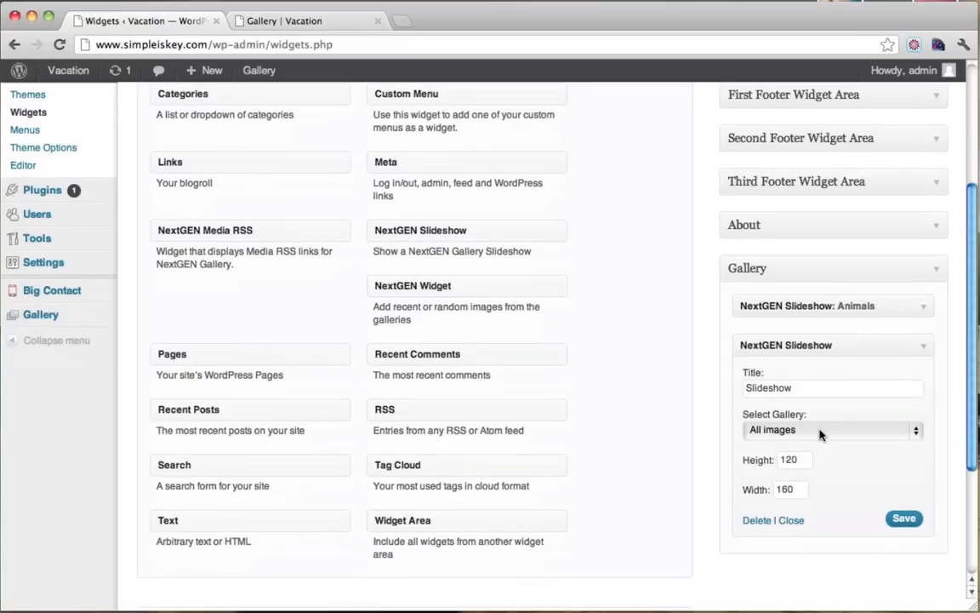
left_click(920, 313)
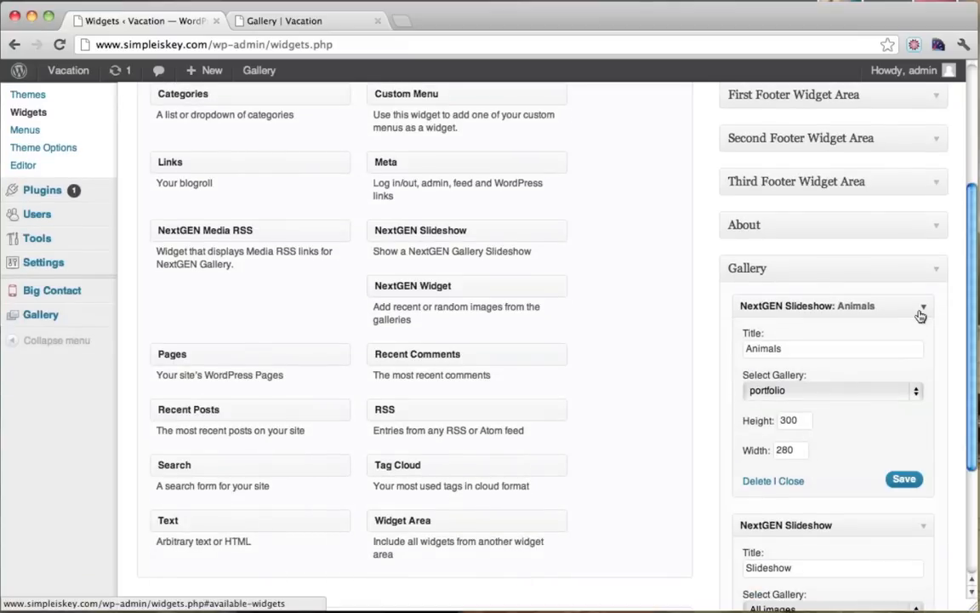
left_click(921, 313)
double_click(787, 459)
type("300")
key("Tab")
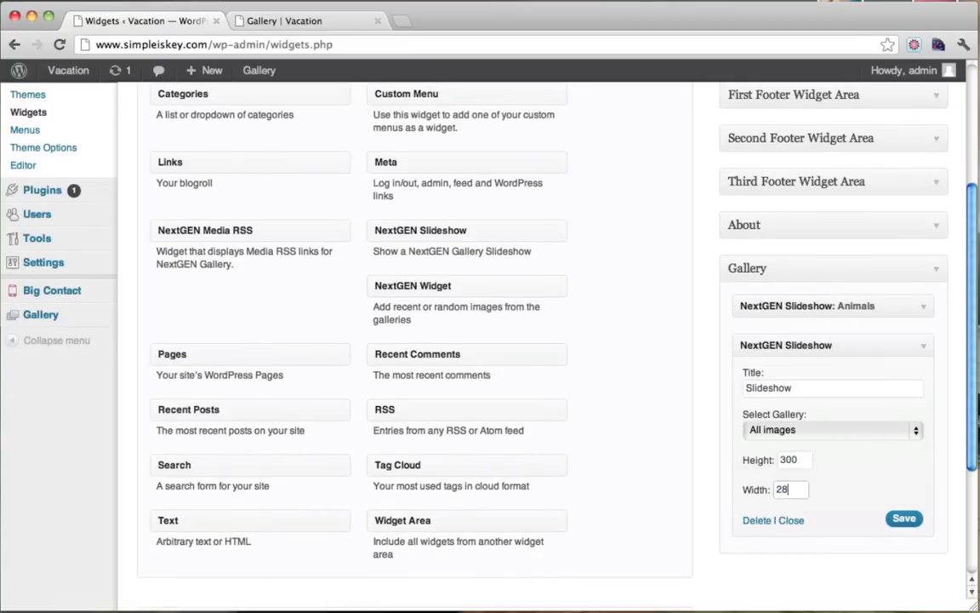
left_click(816, 430)
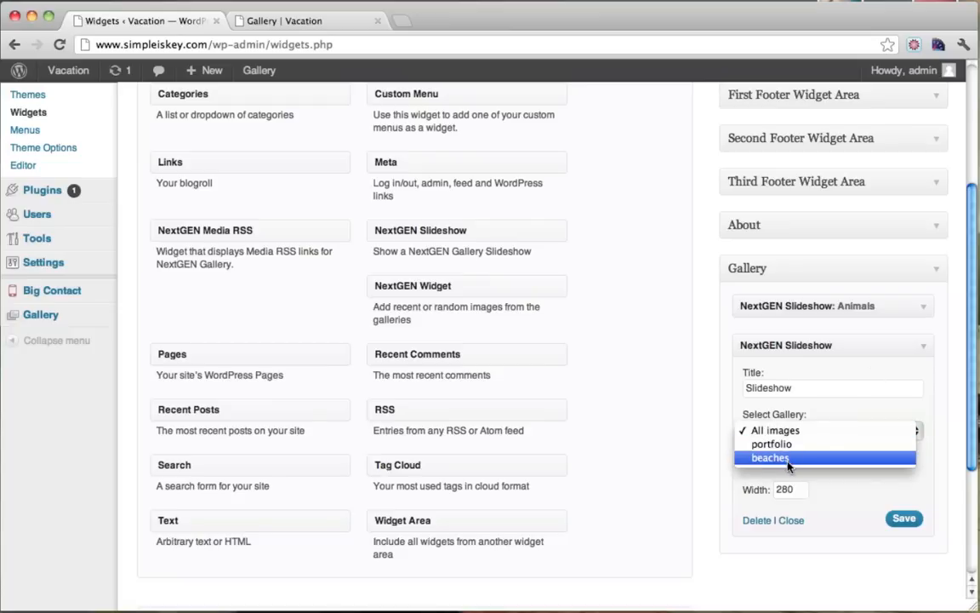
left_click(790, 459)
left_click(905, 521)
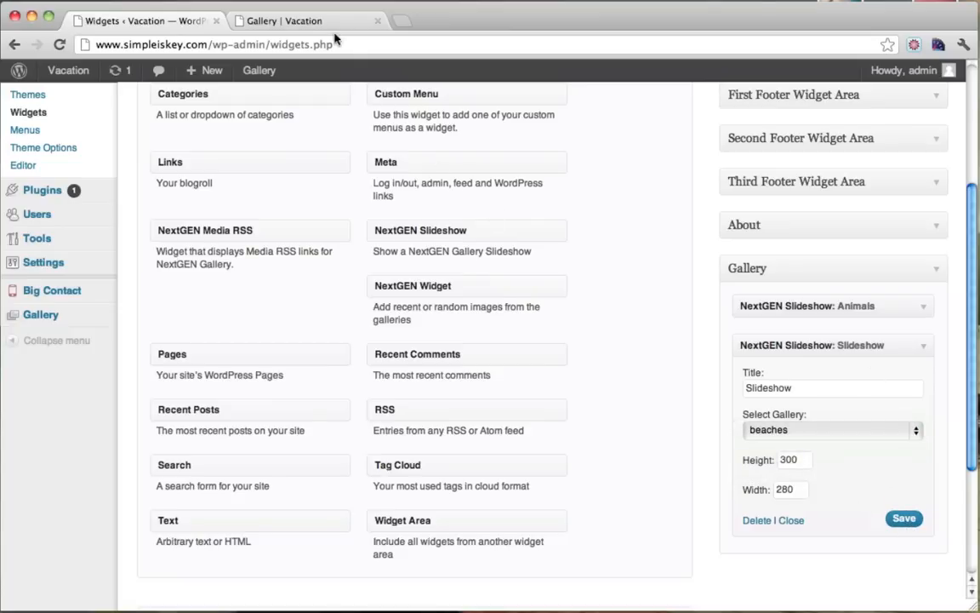
left_click(281, 20)
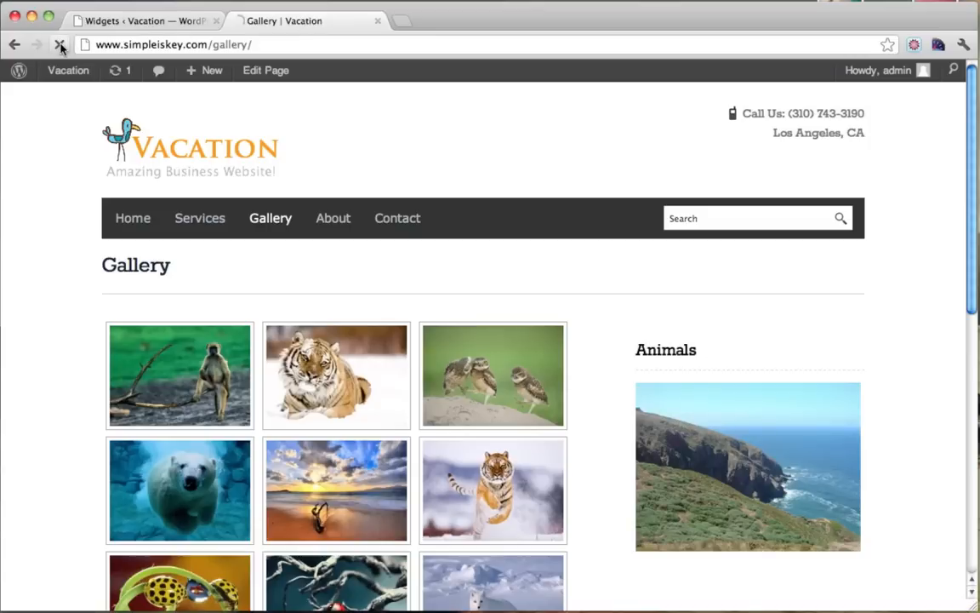
Retitle the beaches slideshow widget 'Beaches' and save it
scroll(691, 253, "down", 2)
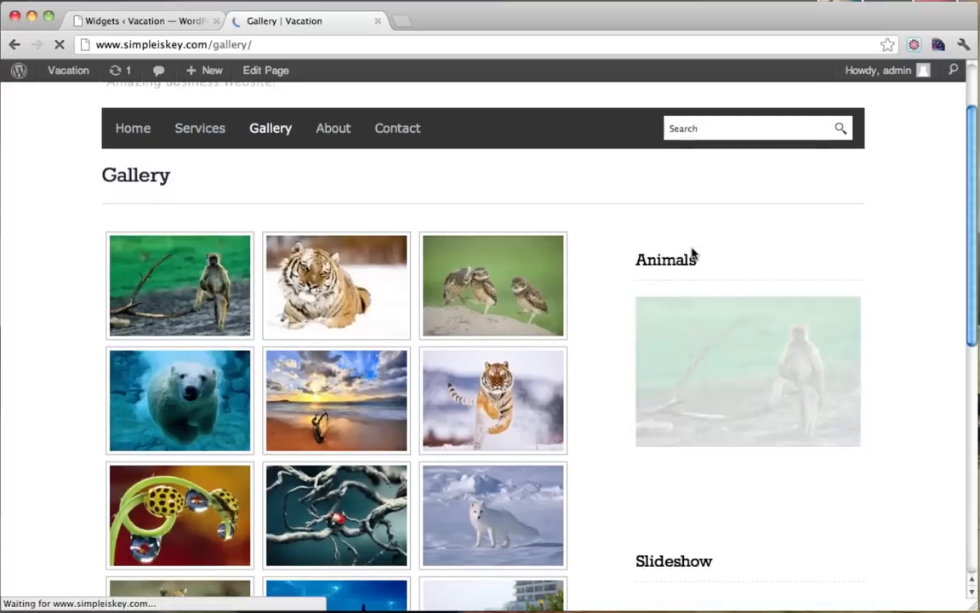
scroll(736, 396, "down", 4)
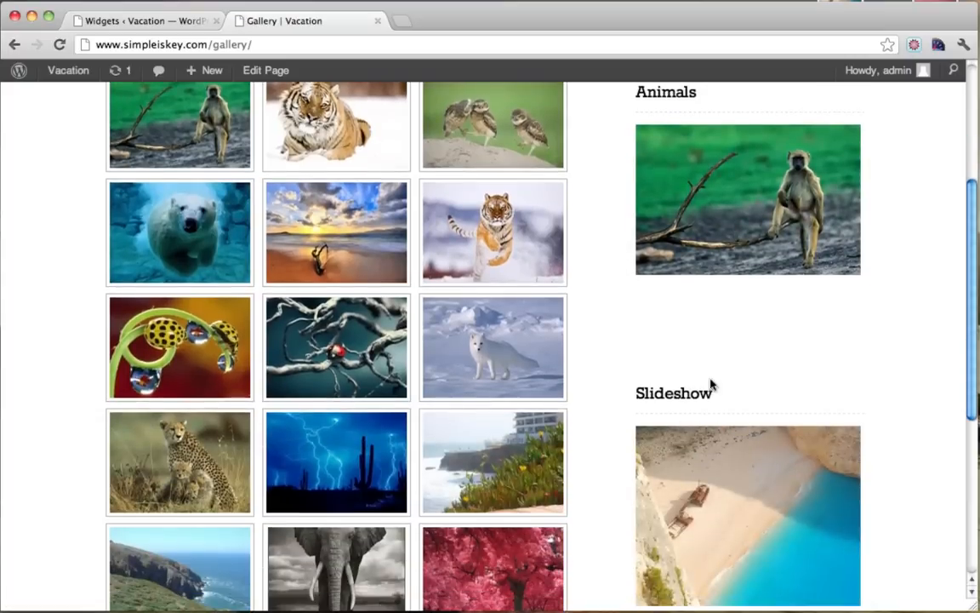
scroll(748, 392, "down", 1)
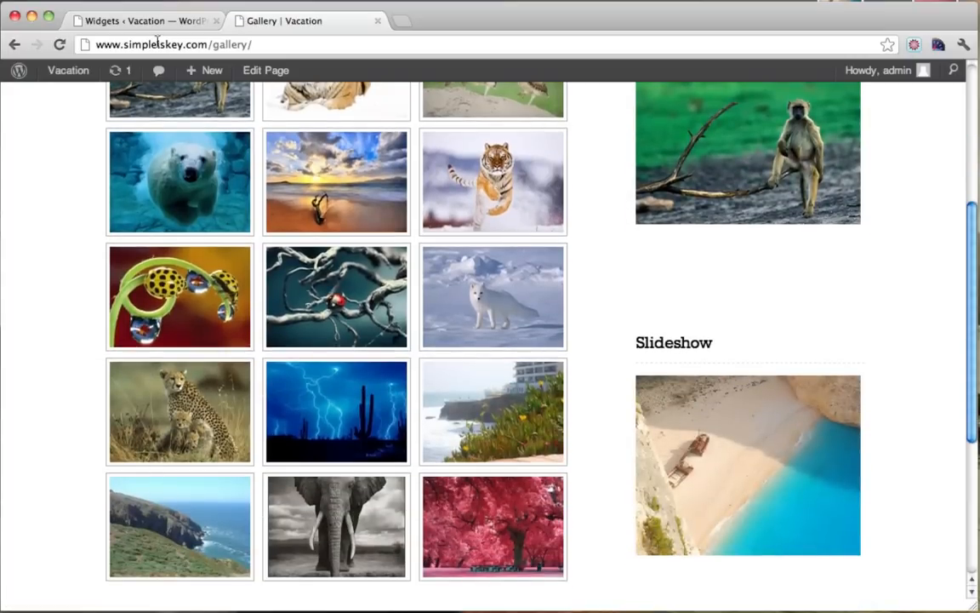
left_click(145, 21)
left_click_drag(806, 389, 676, 388)
type("Beache")
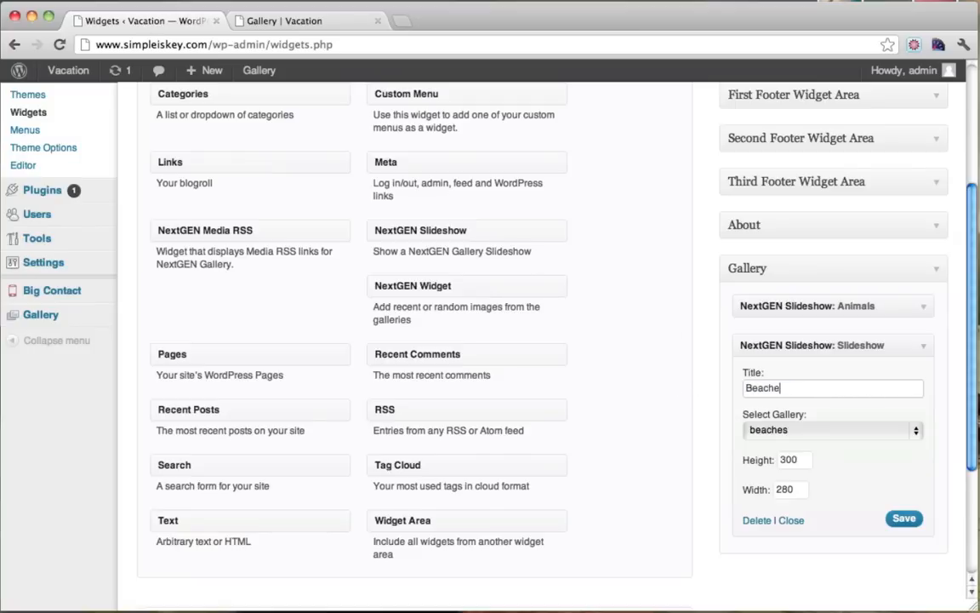
left_click(904, 518)
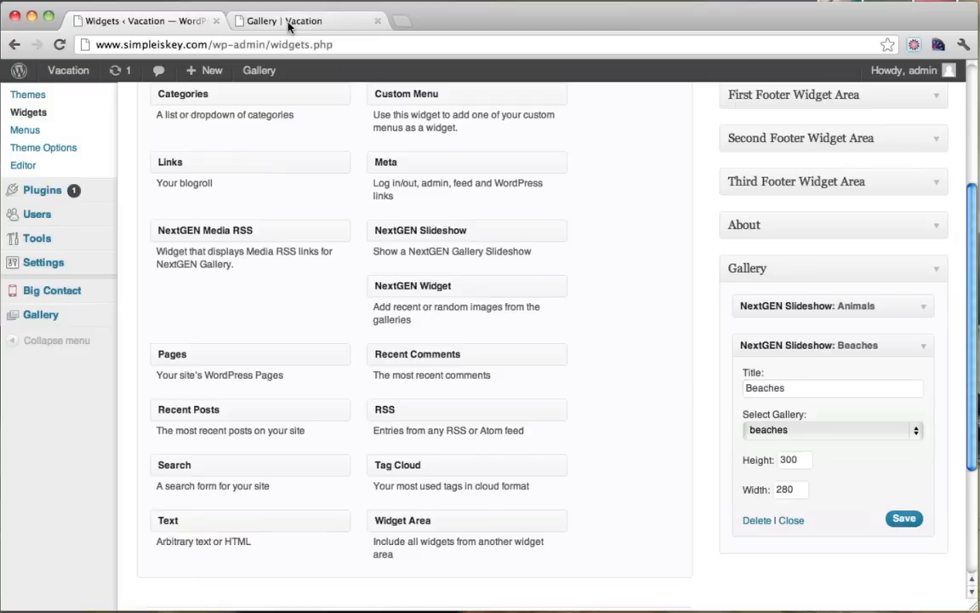
Reload the live Gallery page and confirm the sidebar shows the Animals and Beaches slideshows
left_click(287, 23)
left_click(60, 44)
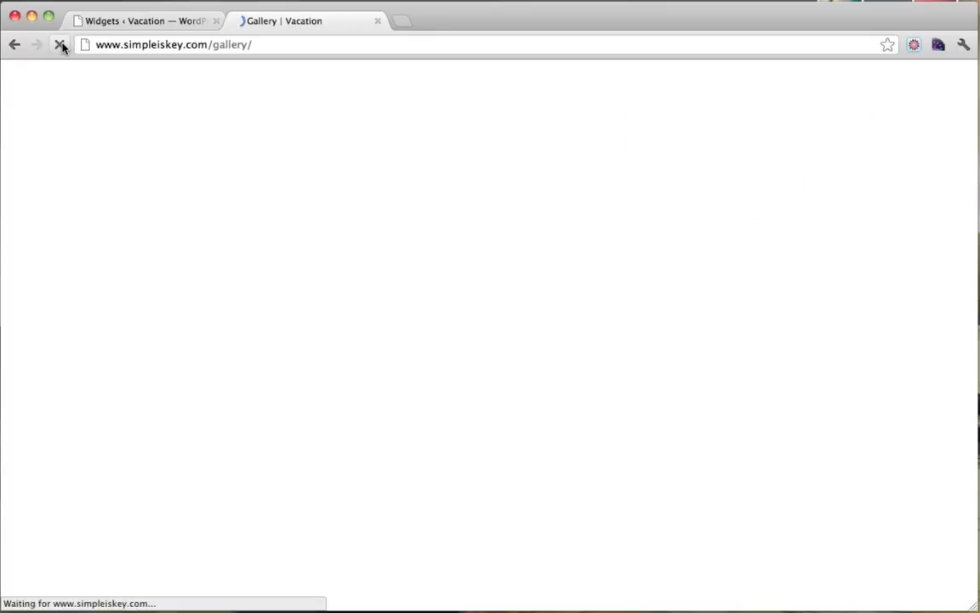
scroll(886, 317, "down", 5)
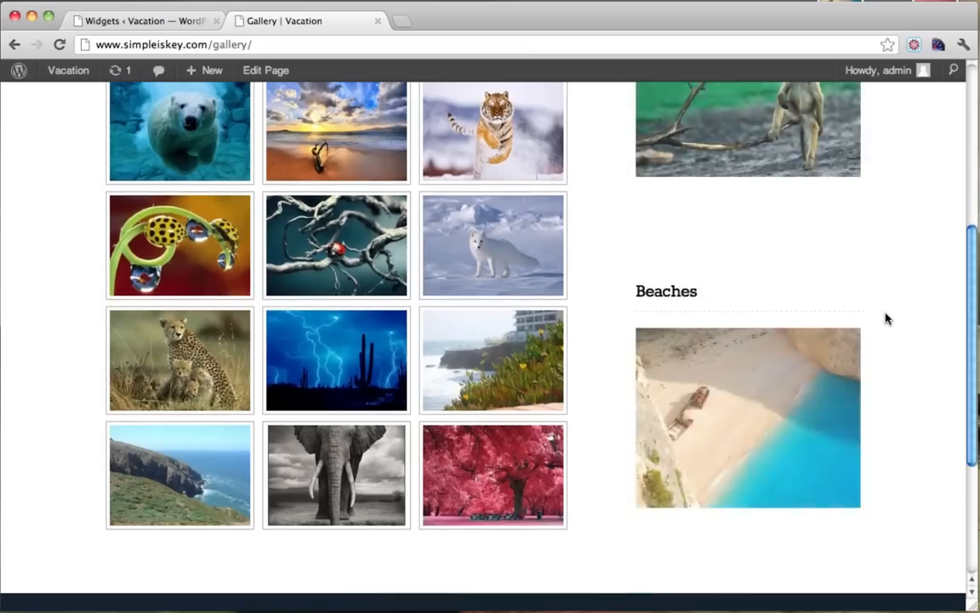
scroll(766, 255, "up", 1)
scroll(703, 189, "up", 2)
scroll(708, 404, "down", 4)
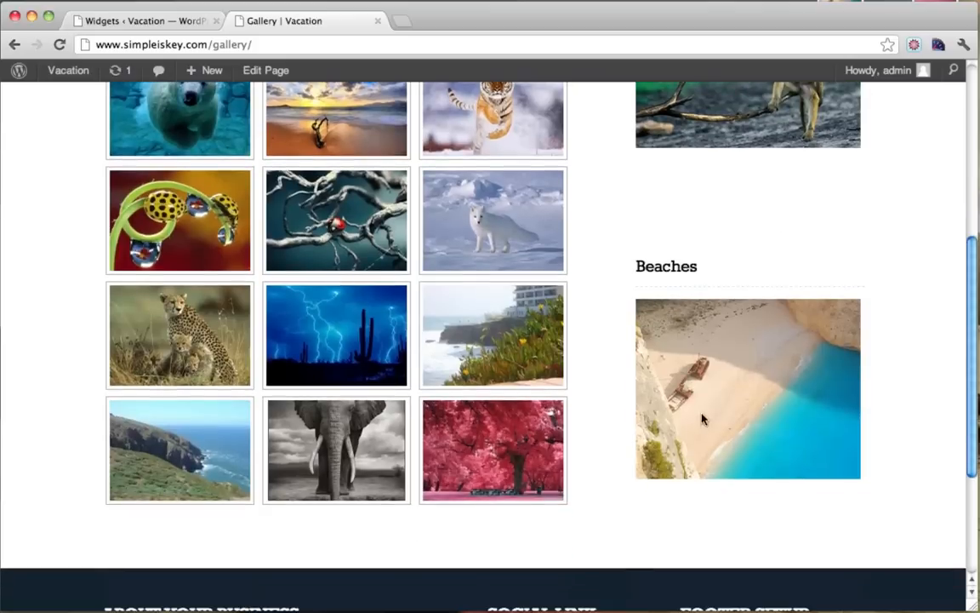
scroll(912, 371, "up", 1)
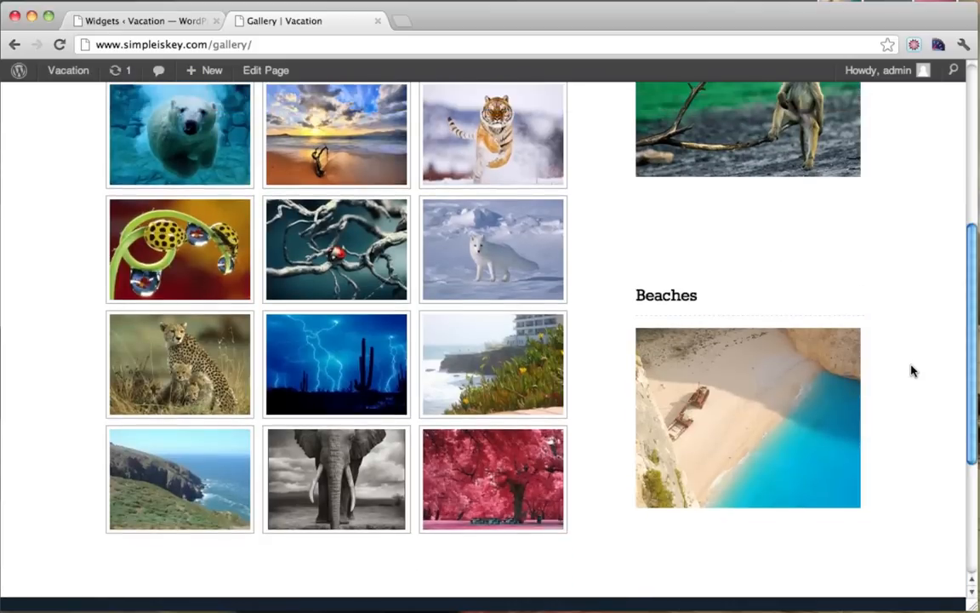
scroll(912, 371, "up", 1)
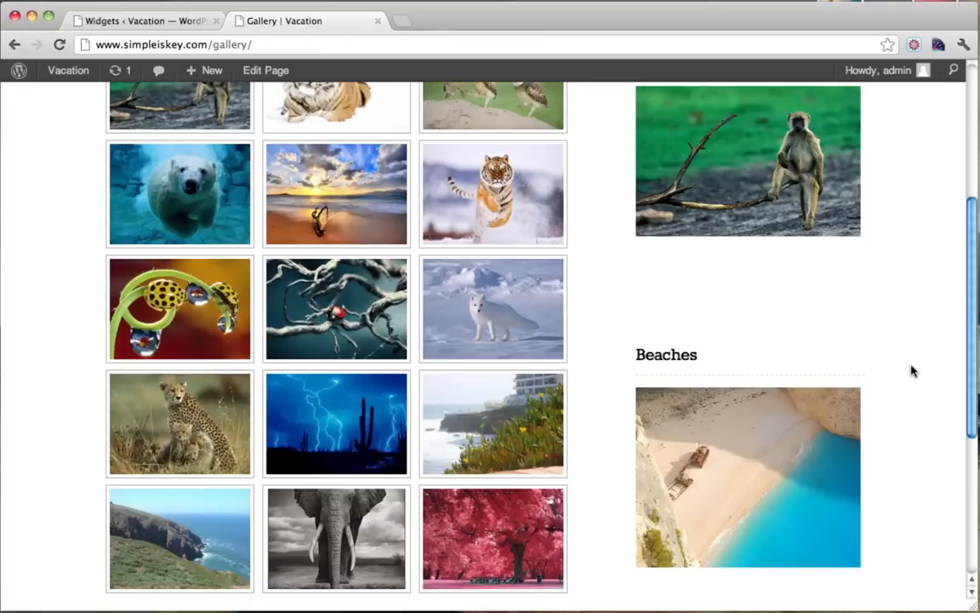
scroll(460, 369, "down", 5)
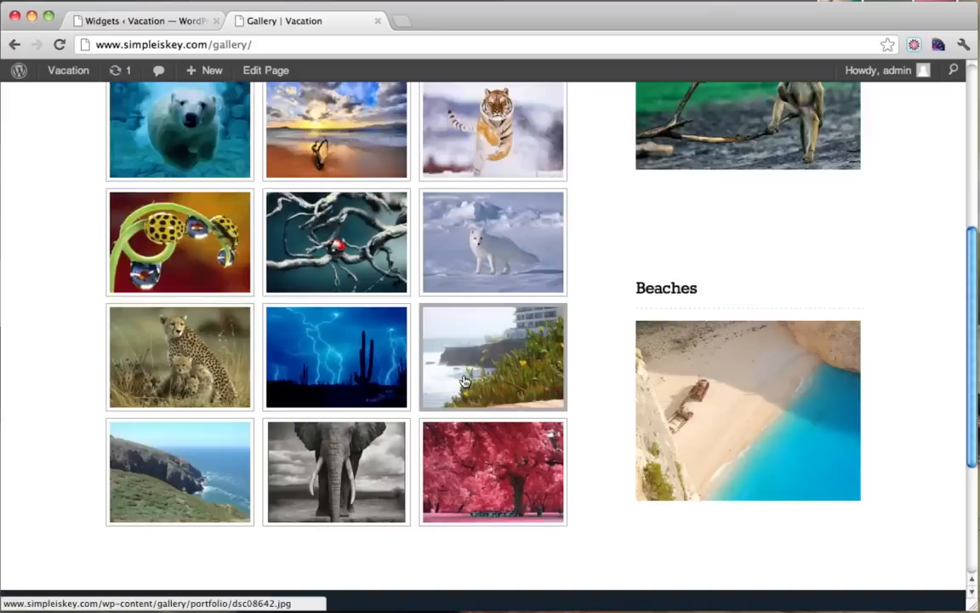
scroll(464, 381, "up", 5)
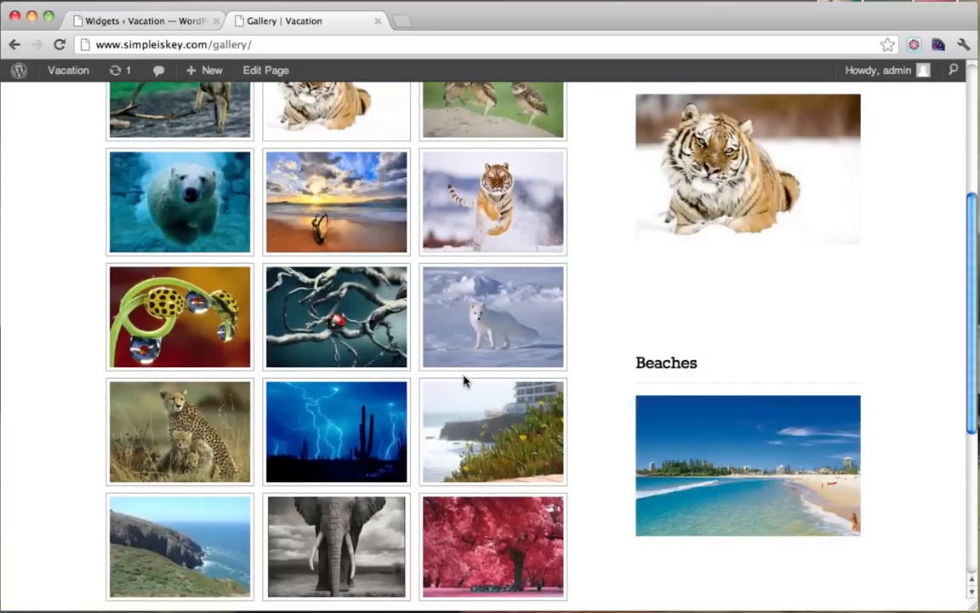
scroll(464, 381, "up", 6)
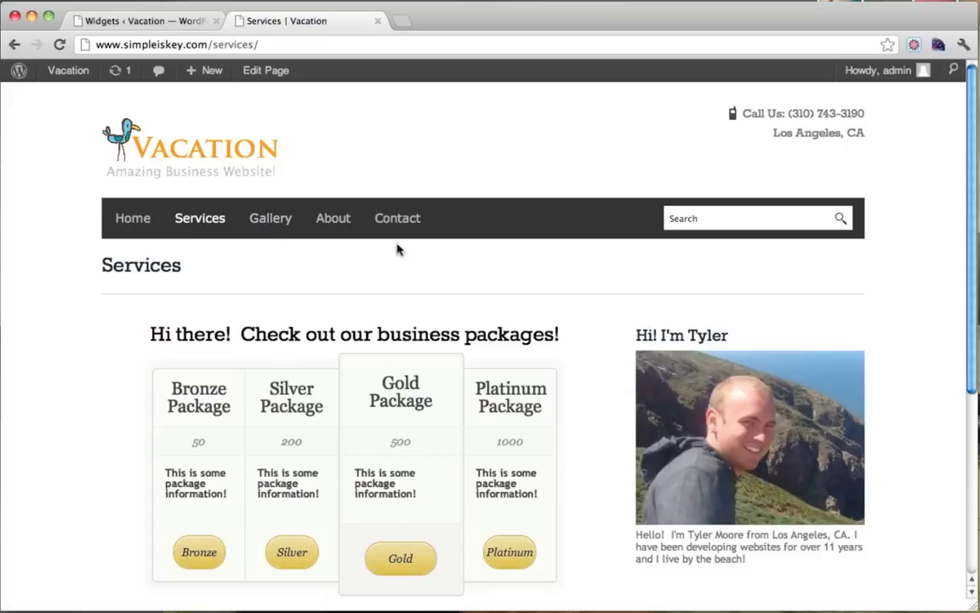
Browse the live Gallery, About and Contact pages from the site navigation
left_click(269, 220)
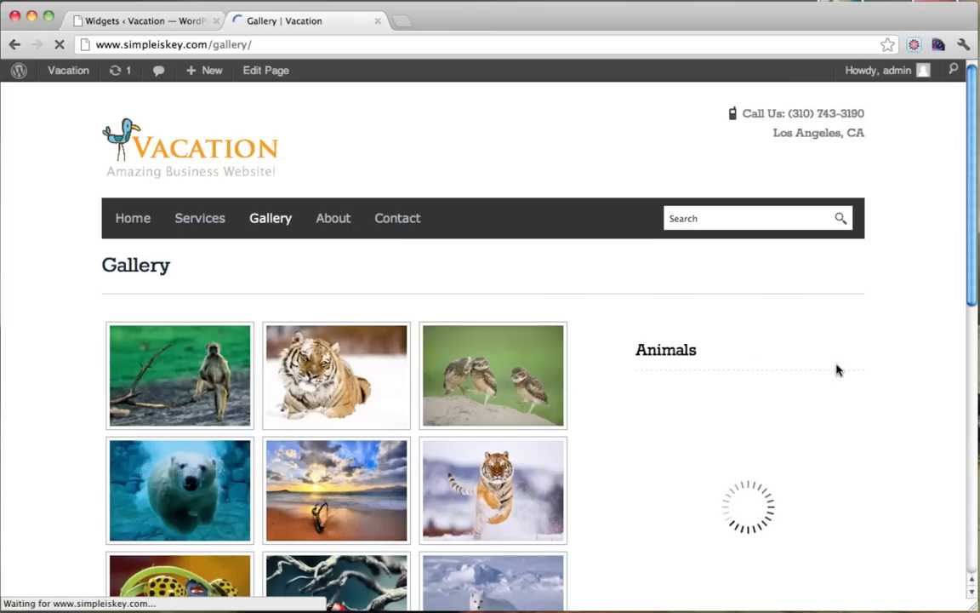
left_click(338, 225)
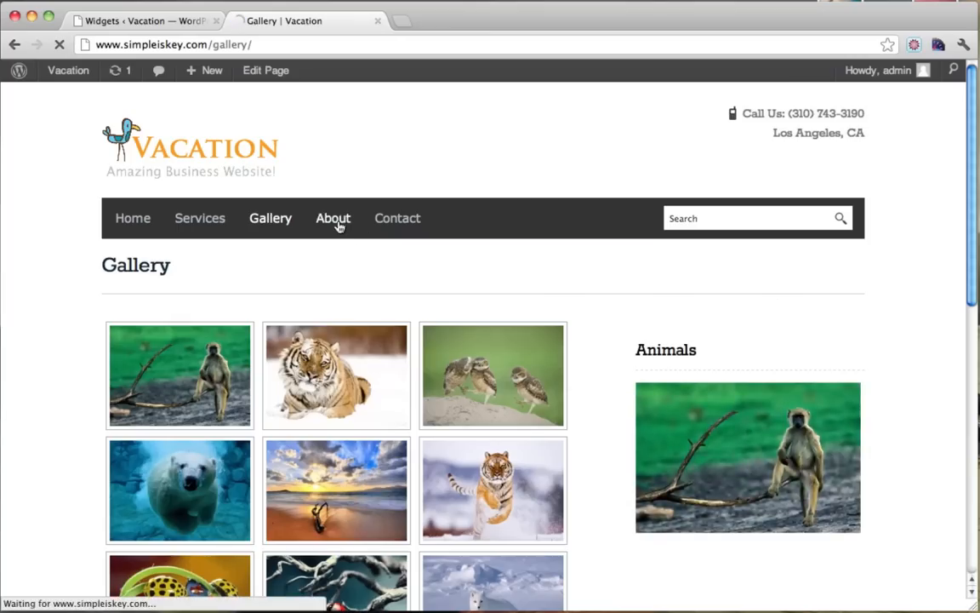
scroll(760, 295, "down", 1)
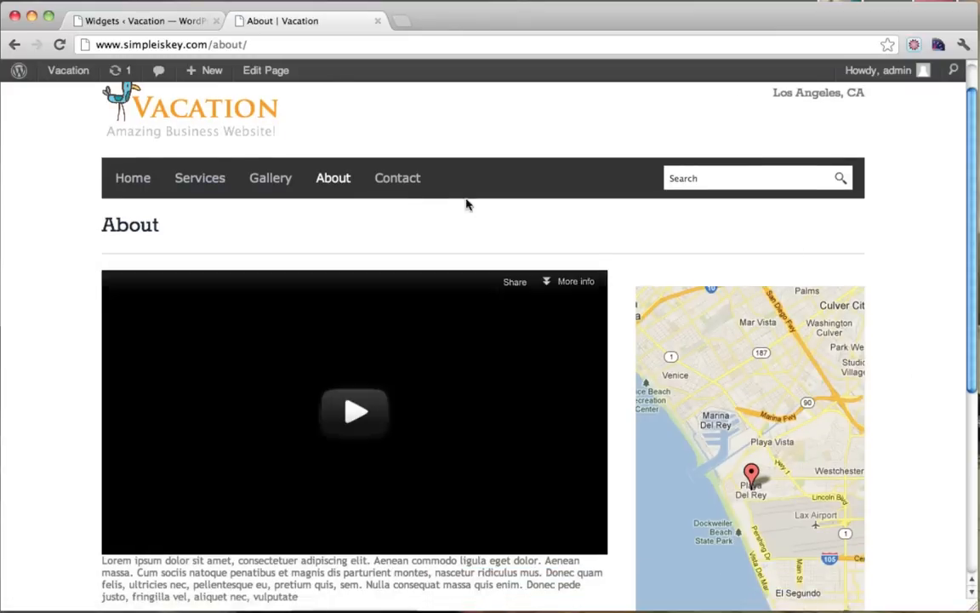
left_click(397, 185)
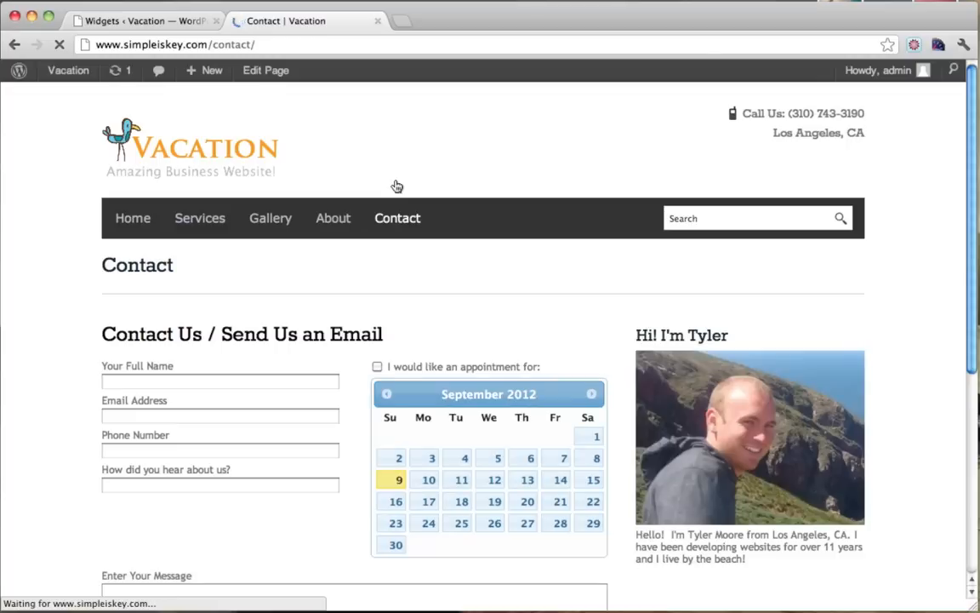
scroll(608, 433, "down", 2)
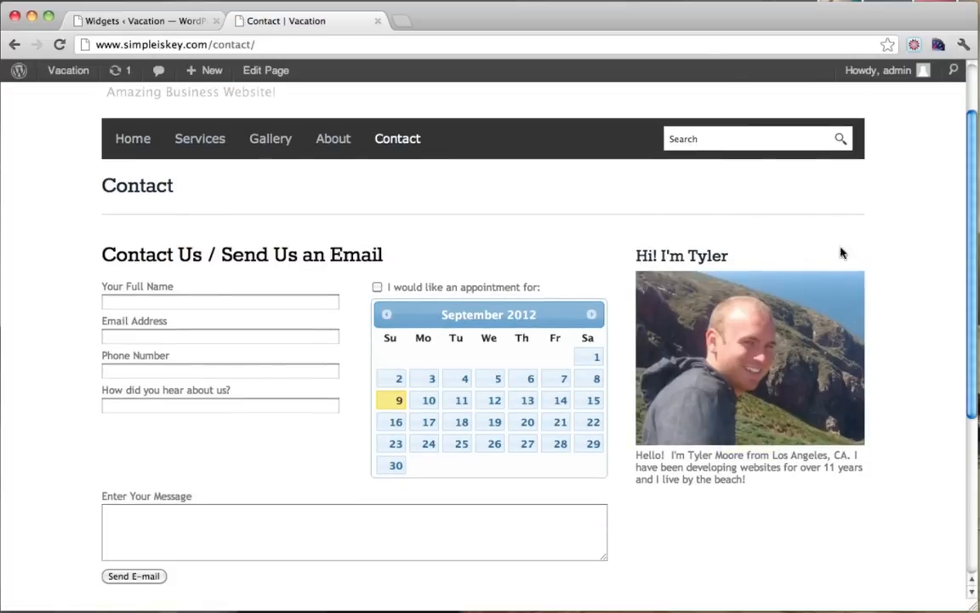
scroll(716, 220, "up", 2)
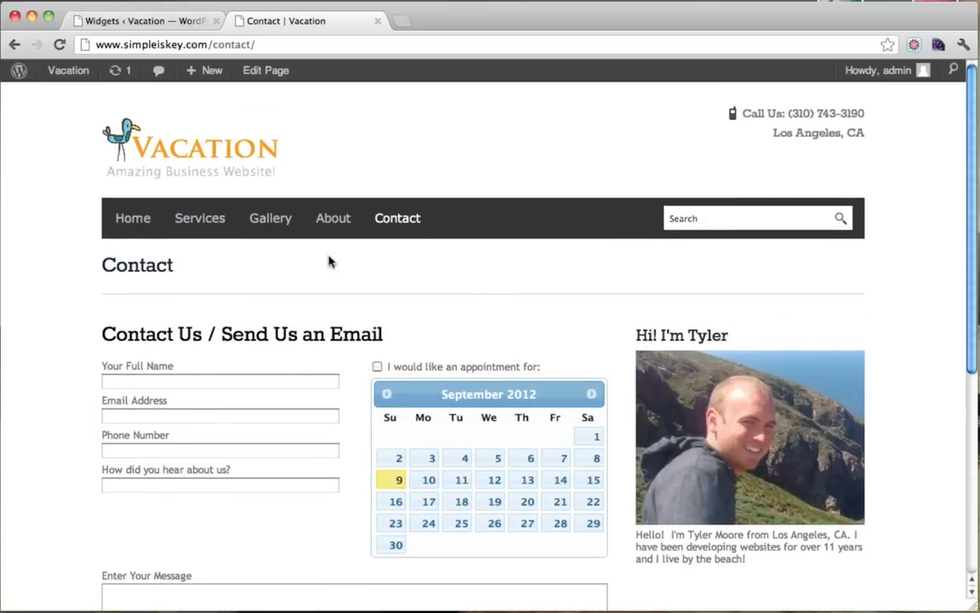
Give the Contact page a new sidebar named 'Contact' and save the page
left_click(144, 21)
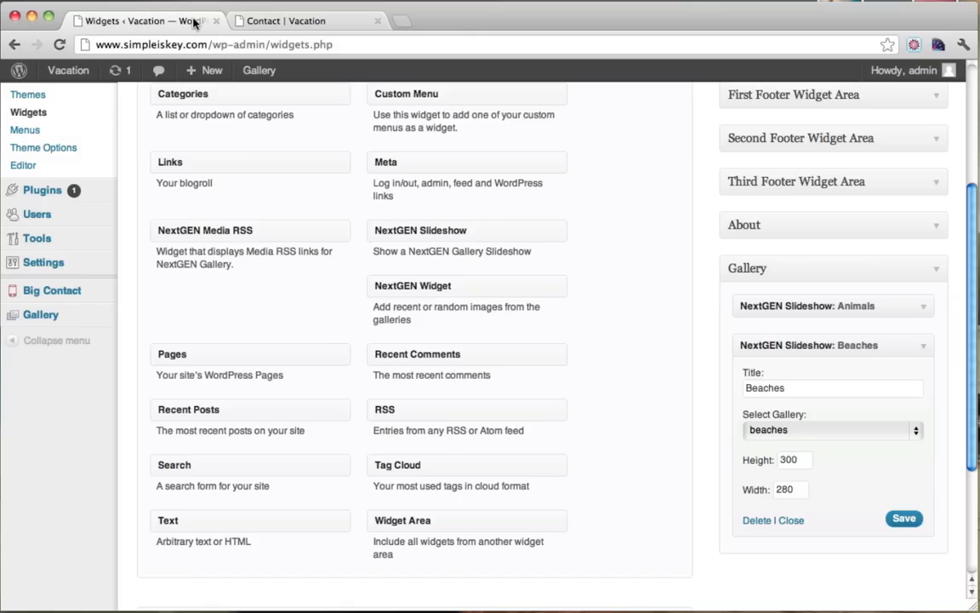
left_click(215, 22)
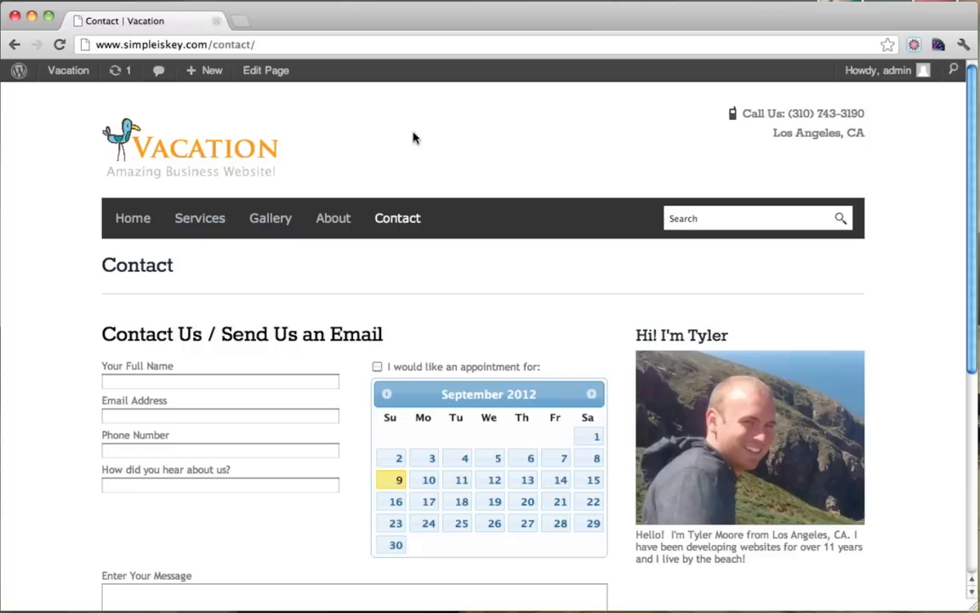
left_click(262, 75)
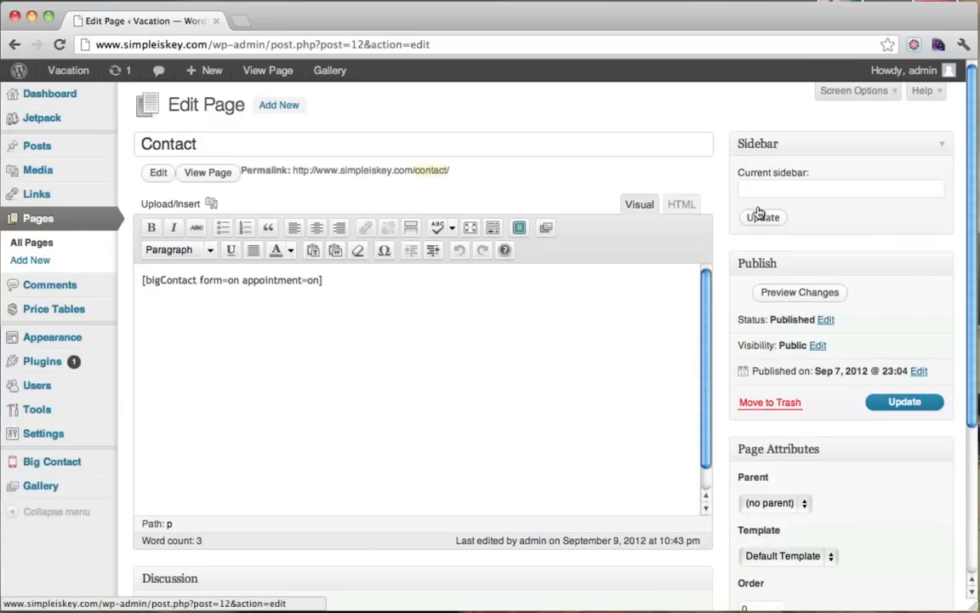
left_click(798, 188)
type("Contact")
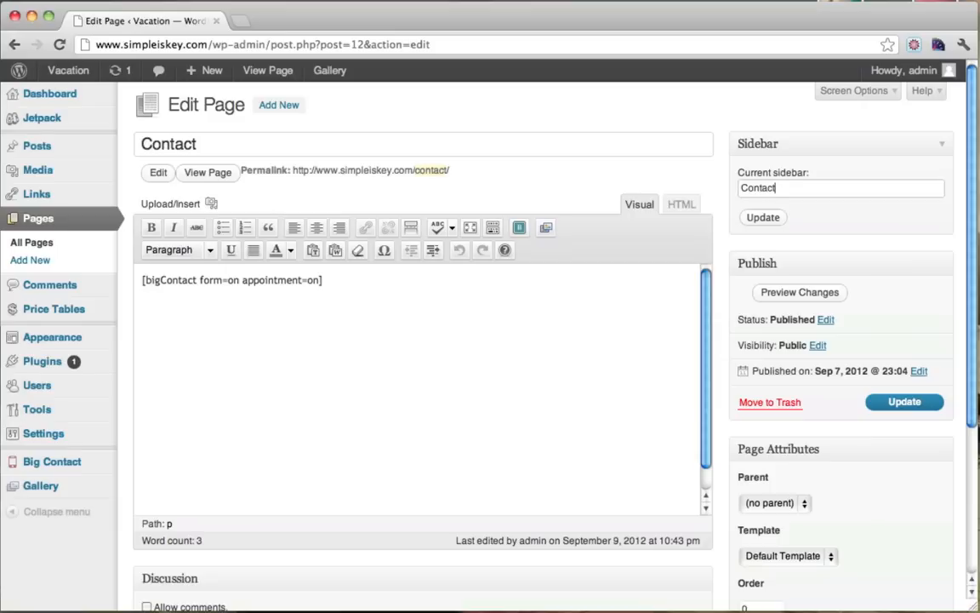
left_click(766, 218)
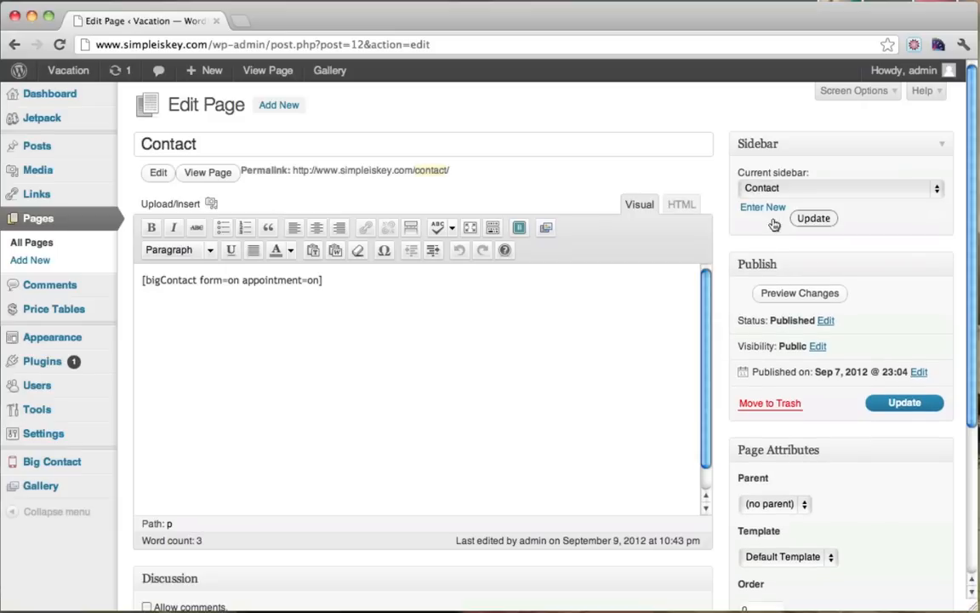
left_click(898, 403)
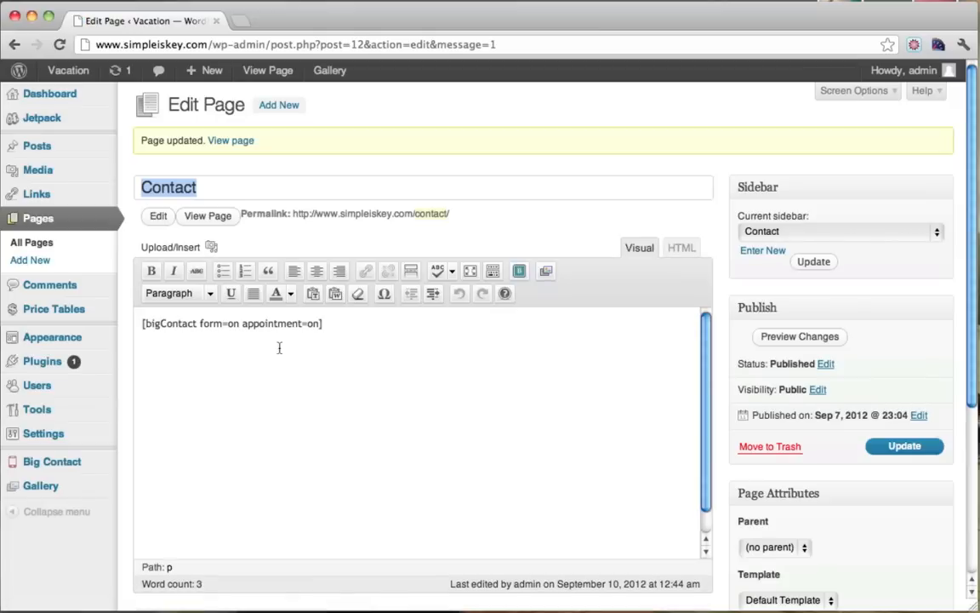
Check on the Widgets screen that the Contact sidebar area is empty
mouse_move(67, 347)
left_click(160, 355)
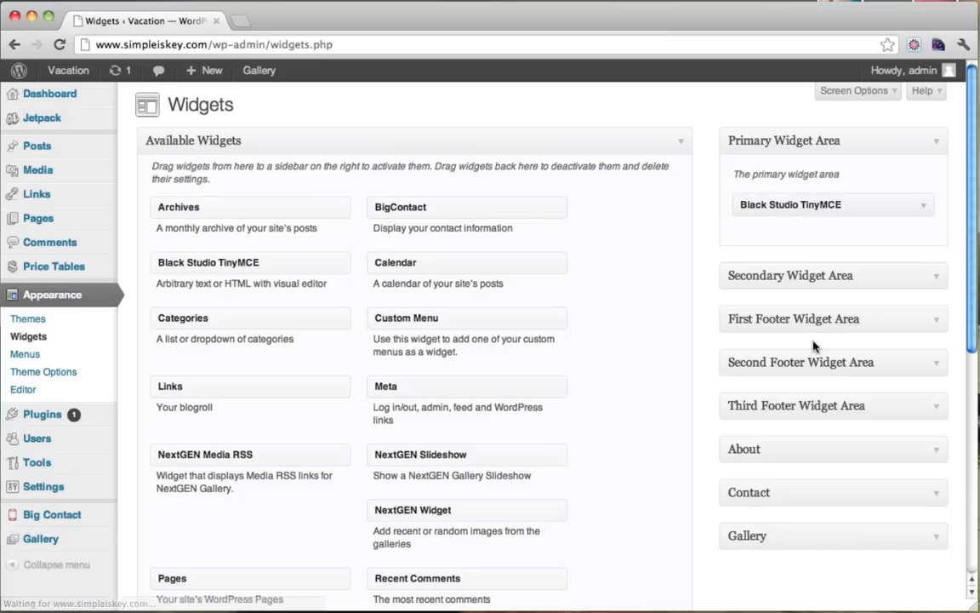
scroll(812, 345, "down", 1)
left_click(936, 443)
Google 'facebook like box' in a new tab and open the Facebook Developers Like Box page
left_click(936, 445)
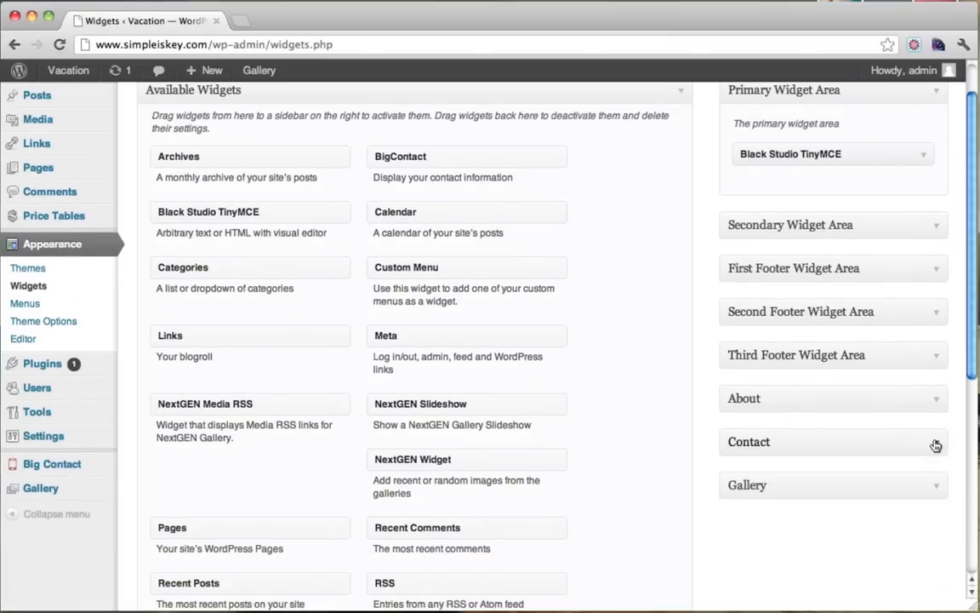
left_click(239, 21)
type("ww")
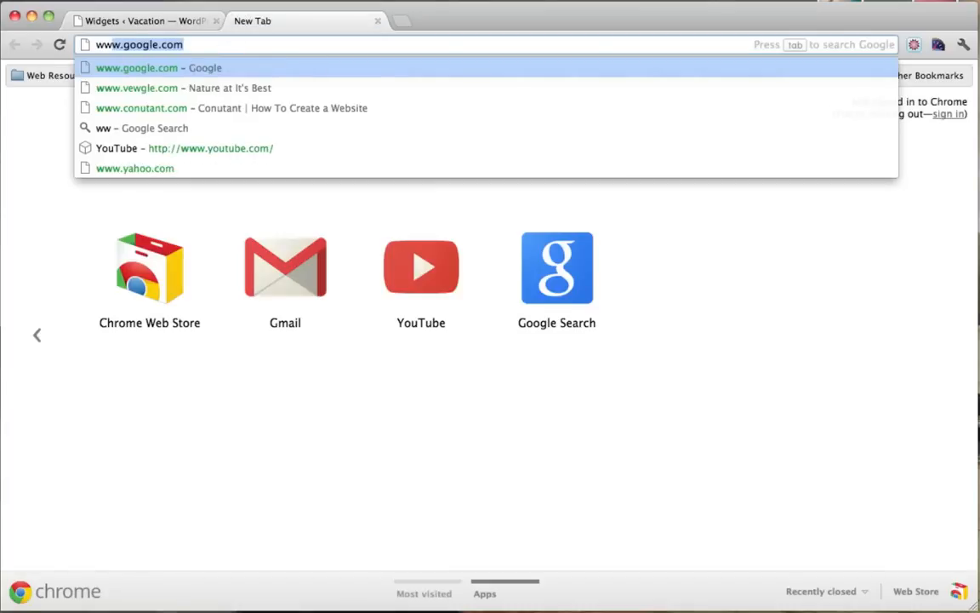
type("w.google.")
key("Return")
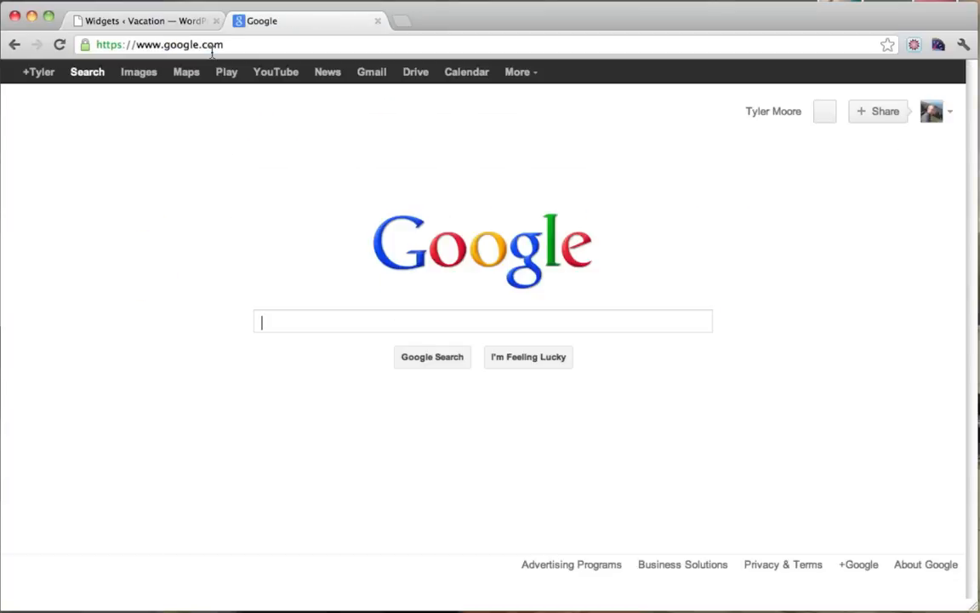
type("faceboo")
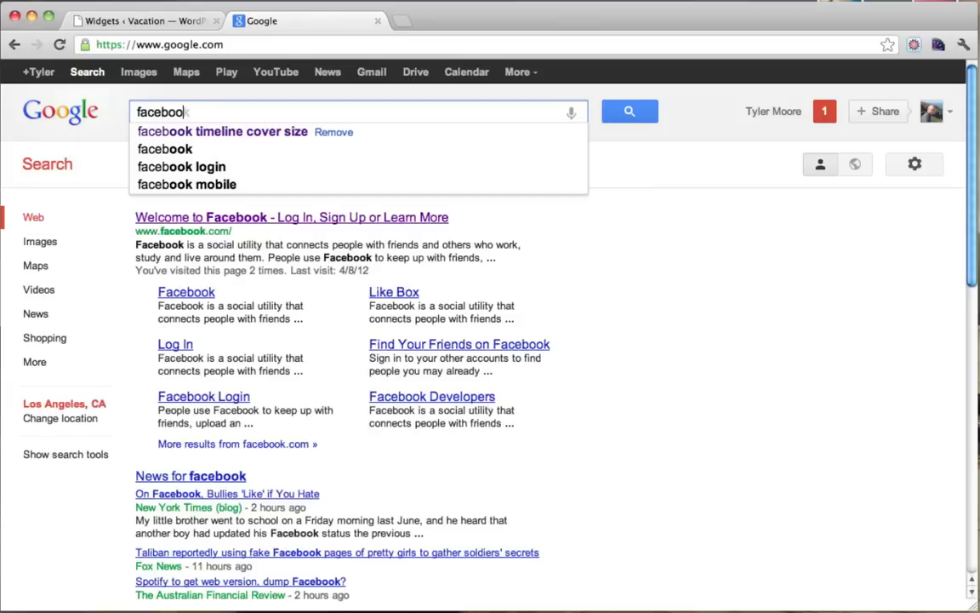
type("k like box")
key("Return")
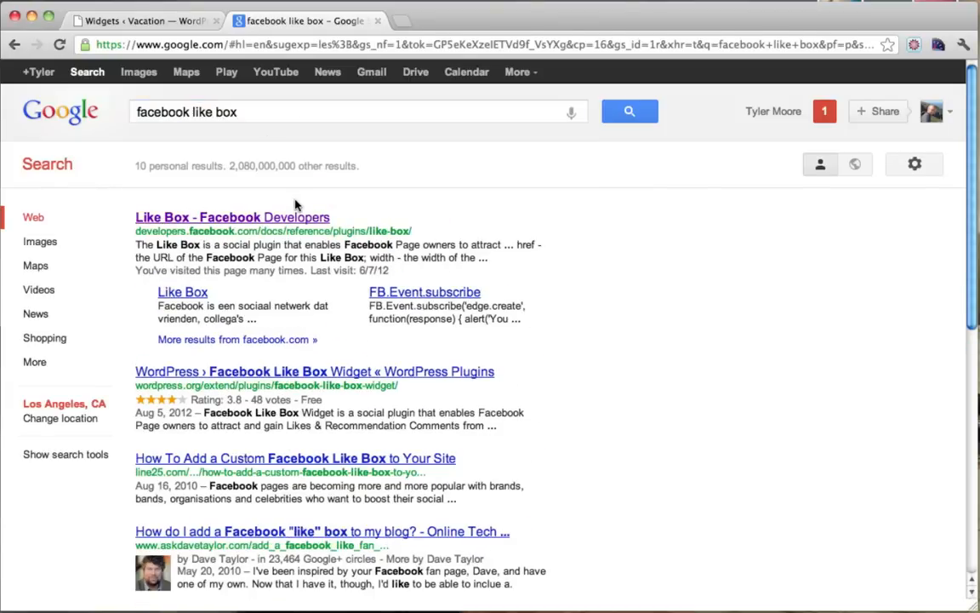
left_click(226, 220)
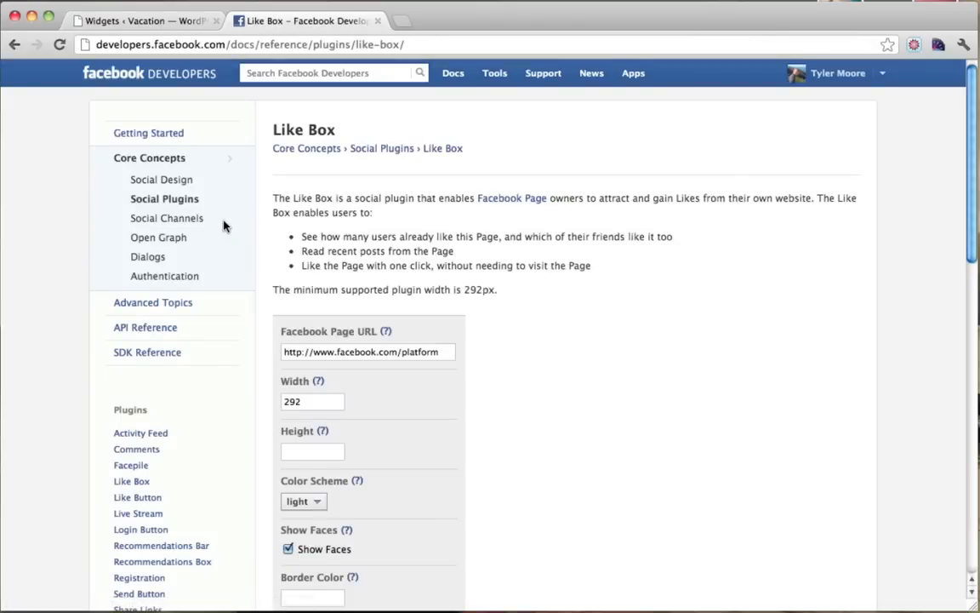
Set the Like Box to the conutant page, width 285, height 600, without stream or header
scroll(225, 224, "down", 3)
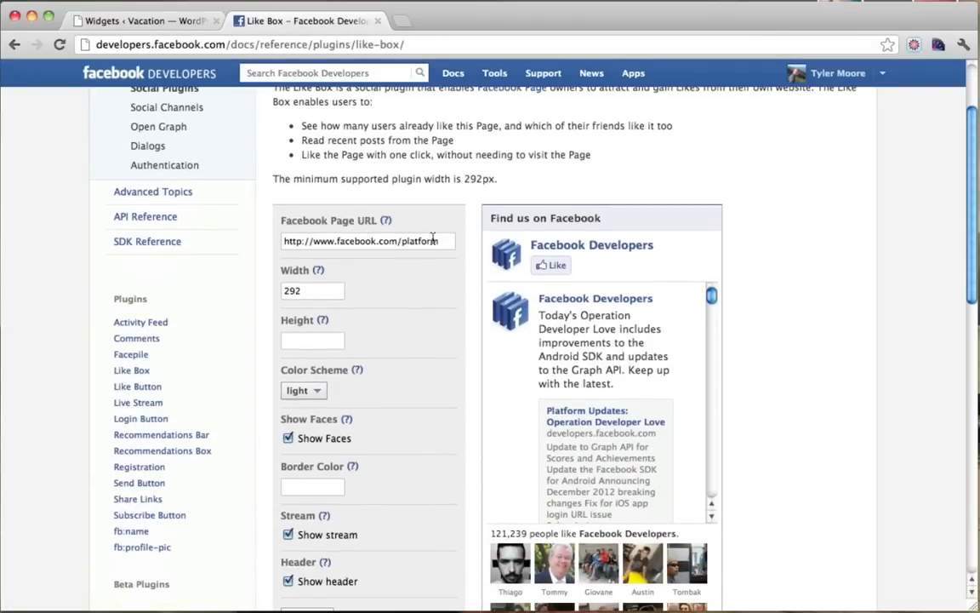
double_click(405, 242)
type("conutan")
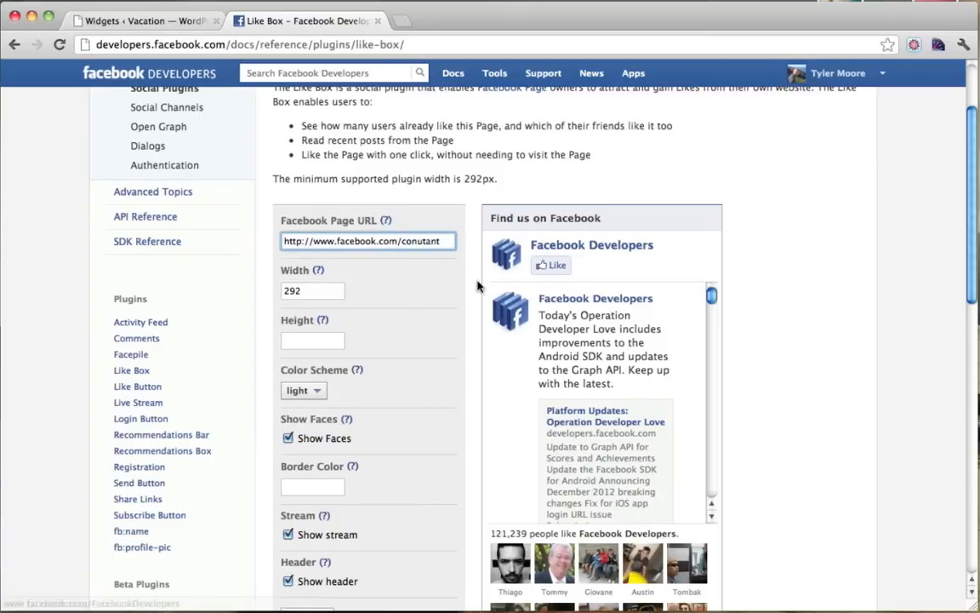
left_click(316, 290)
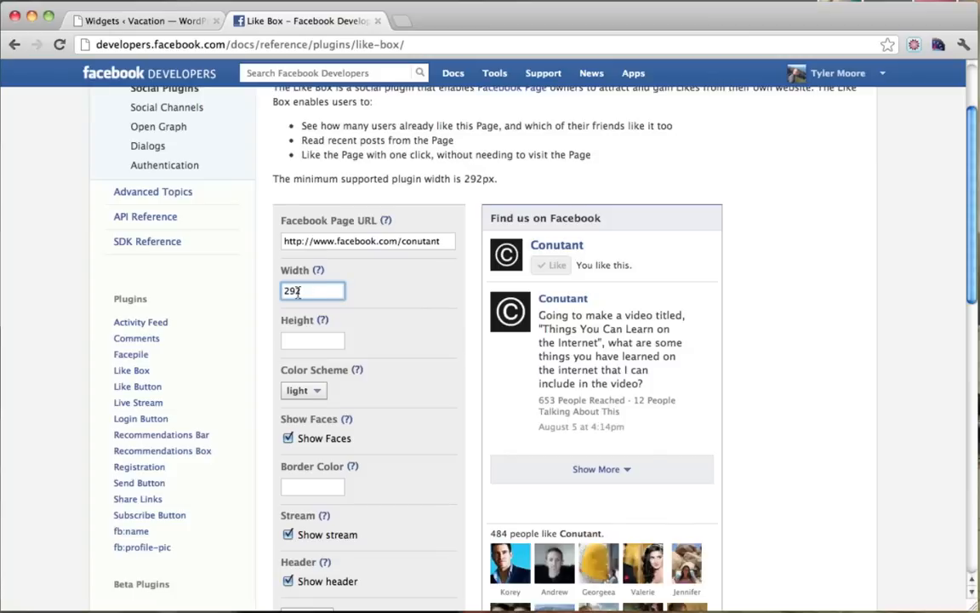
left_click(323, 340)
scroll(322, 342, "down", 2)
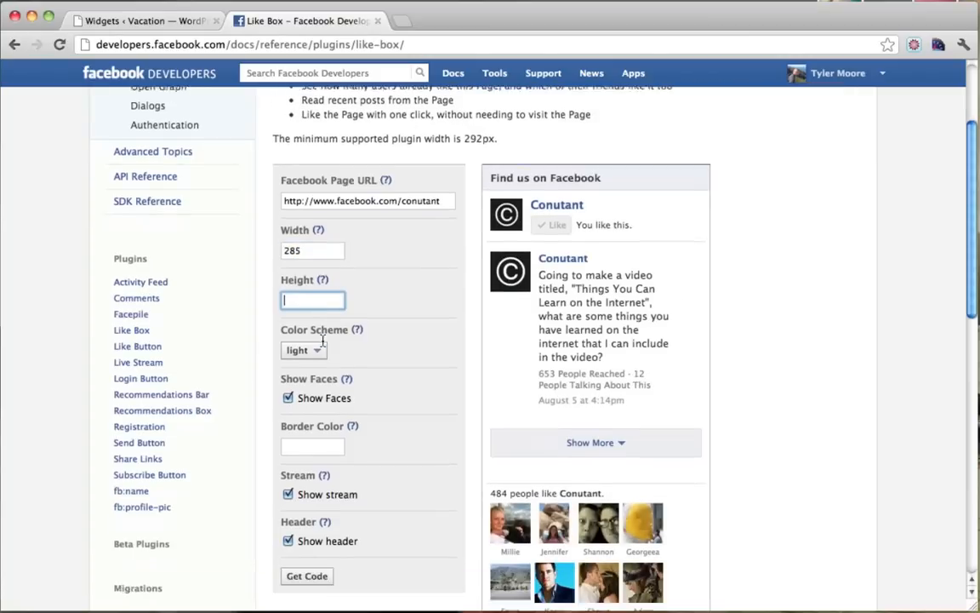
scroll(323, 342, "down", 1)
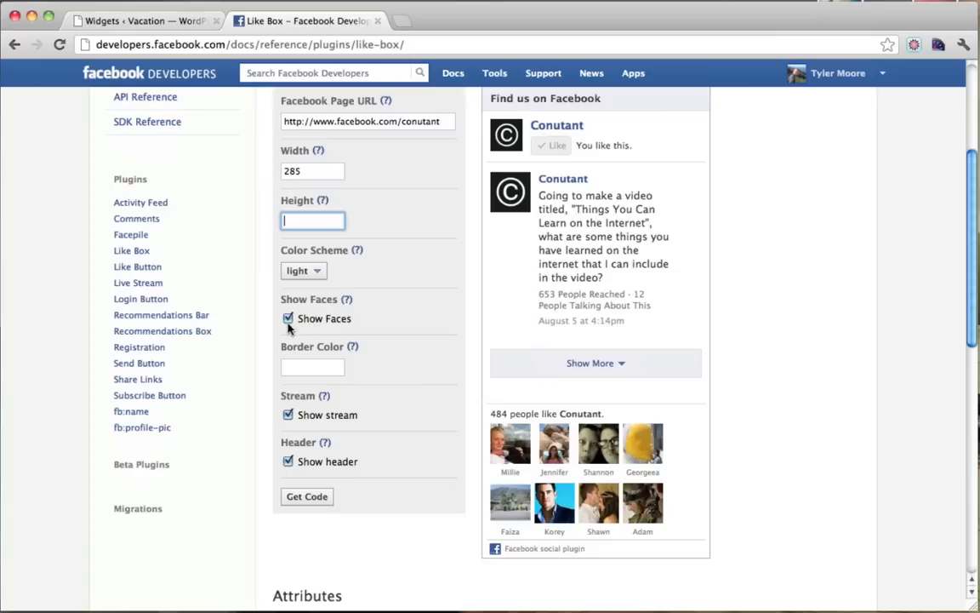
left_click(292, 410)
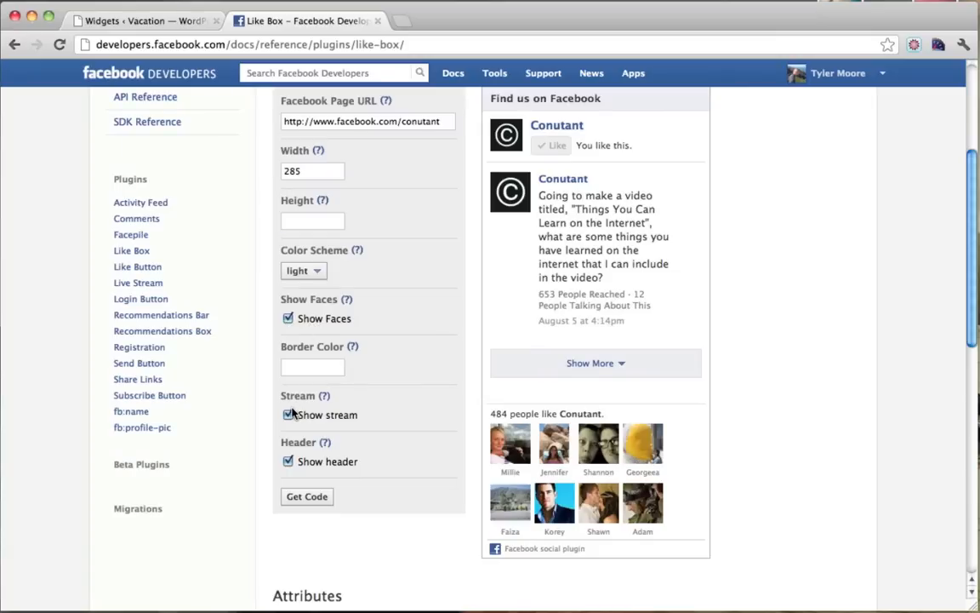
left_click(288, 461)
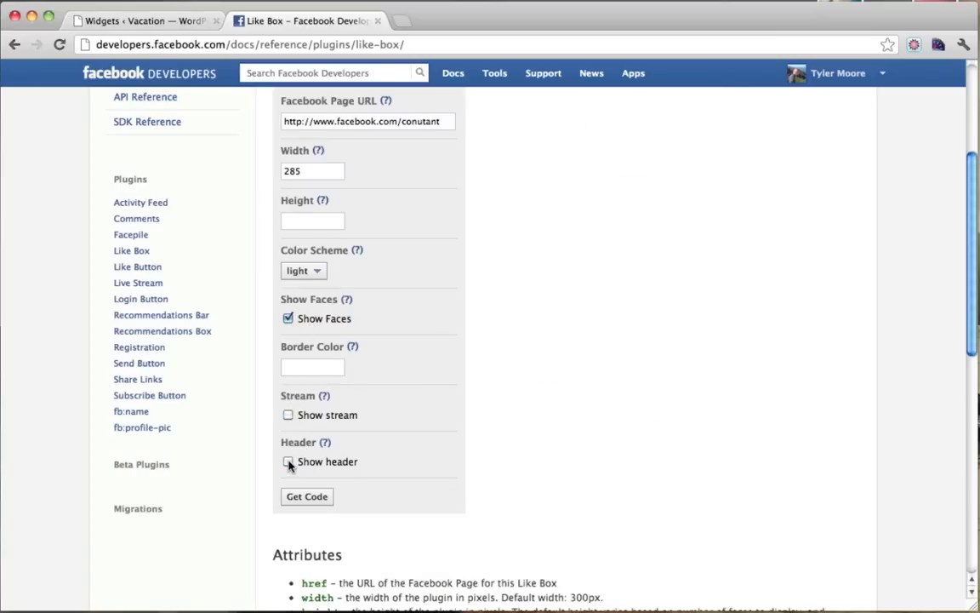
scroll(448, 305, "up", 2)
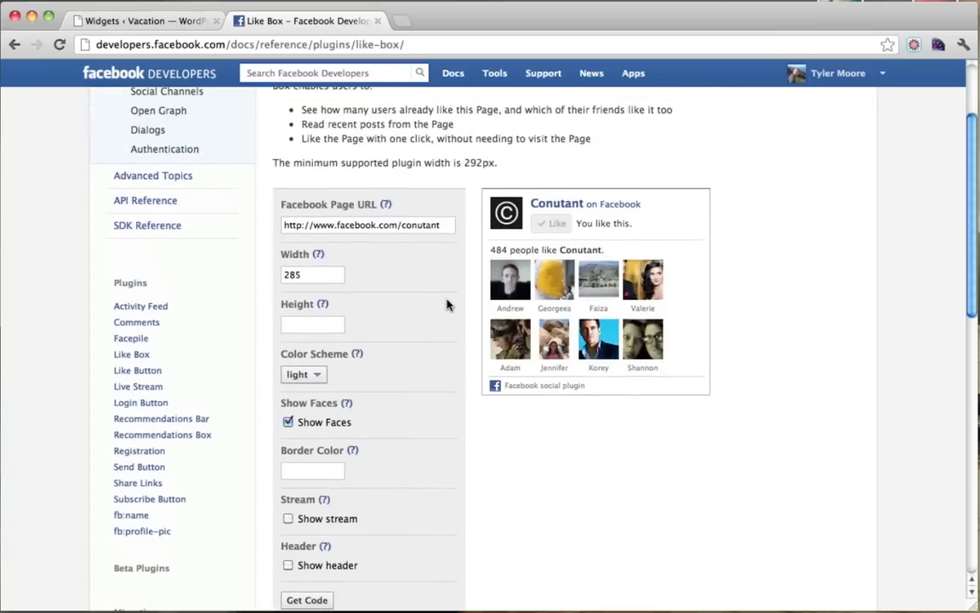
left_click(317, 325)
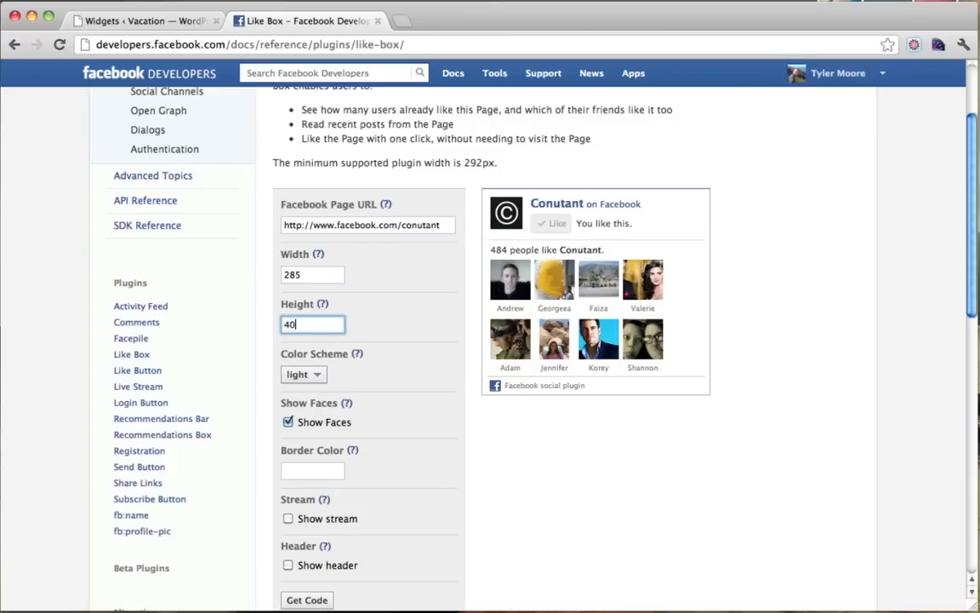
left_click_drag(321, 324, 270, 324)
type("600")
left_click(330, 277)
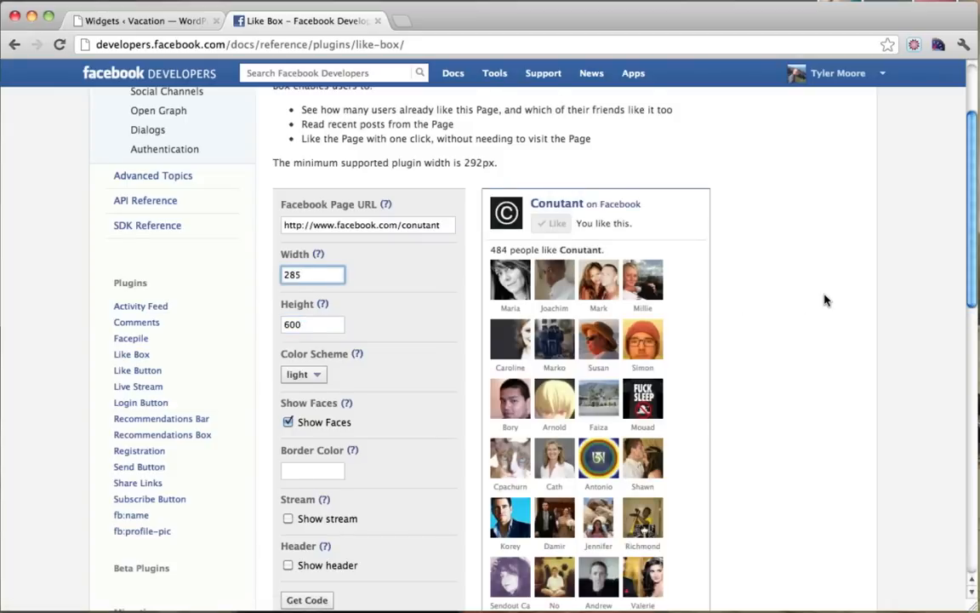
Generate the Like Box code and copy its IFRAME version
scroll(744, 272, "down", 2)
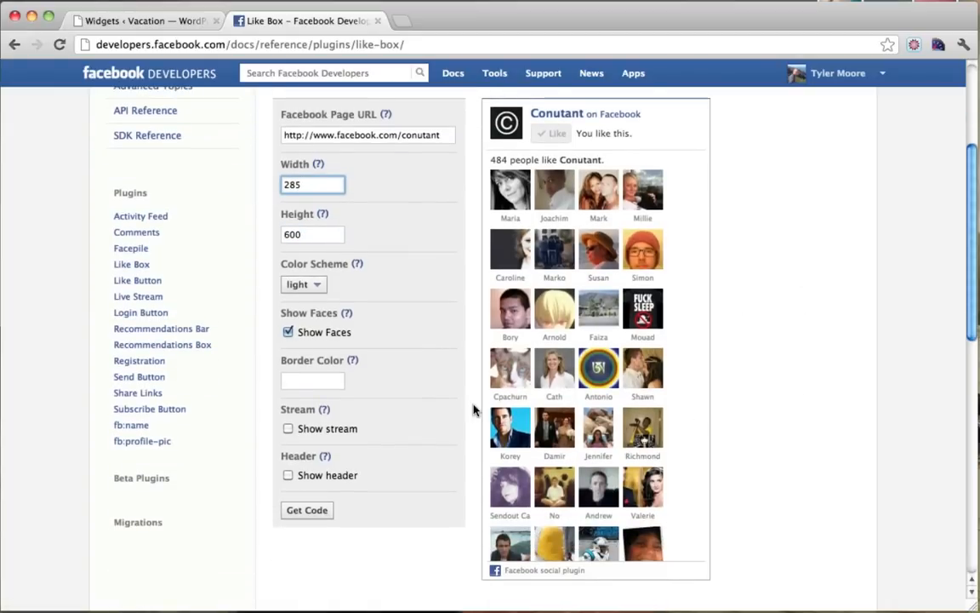
scroll(474, 411, "up", 1)
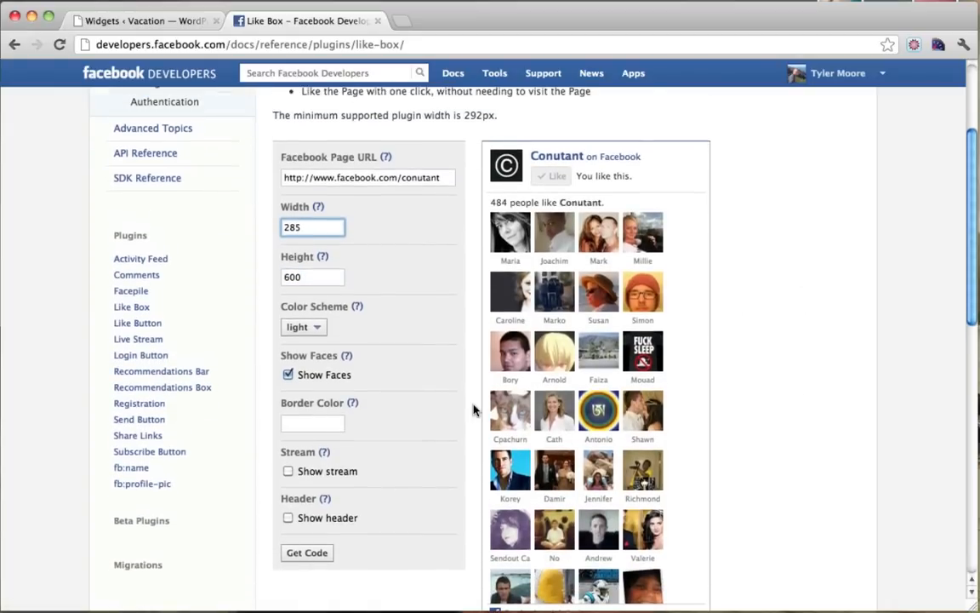
left_click(308, 554)
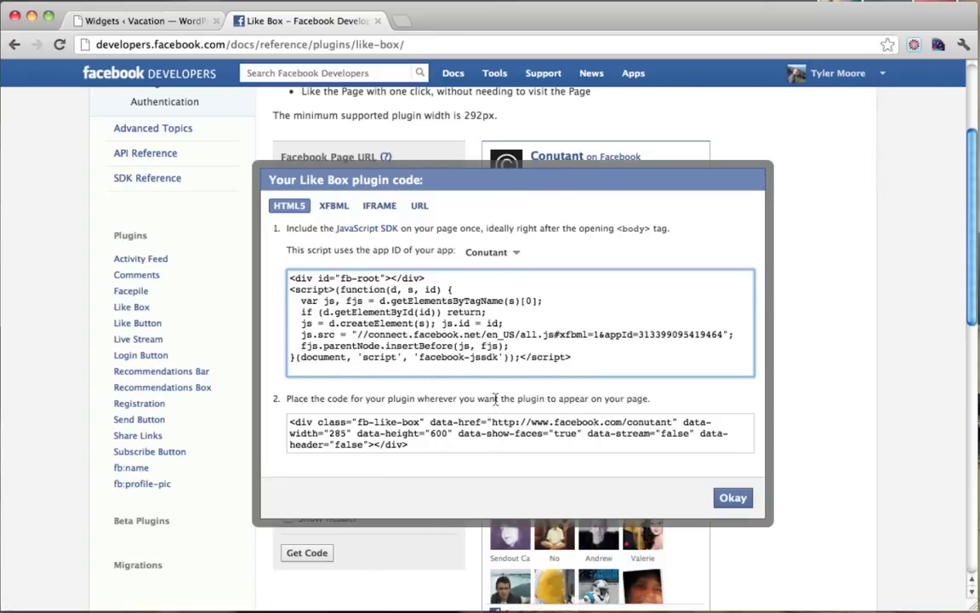
left_click(380, 206)
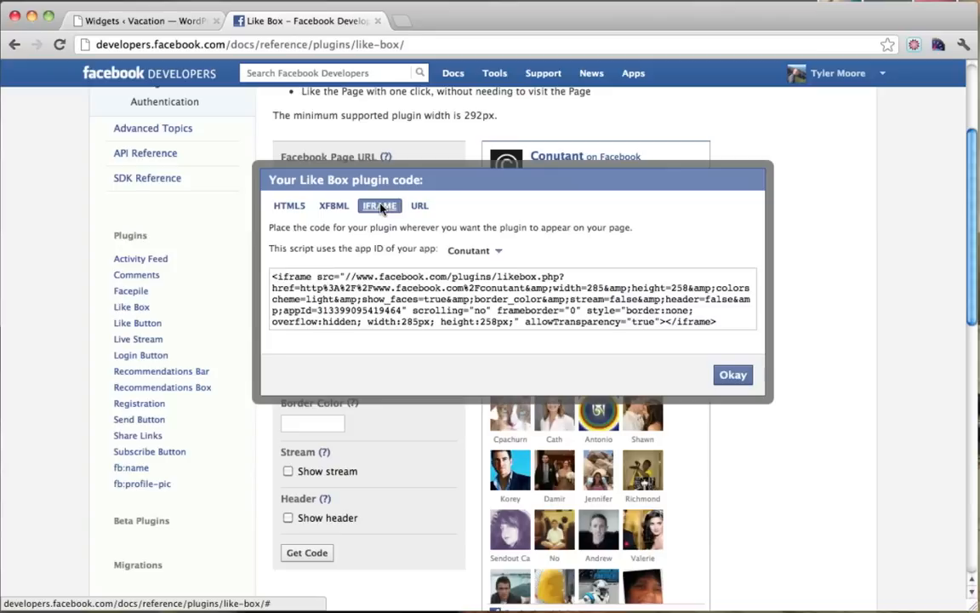
left_click(479, 300)
right_click(482, 302)
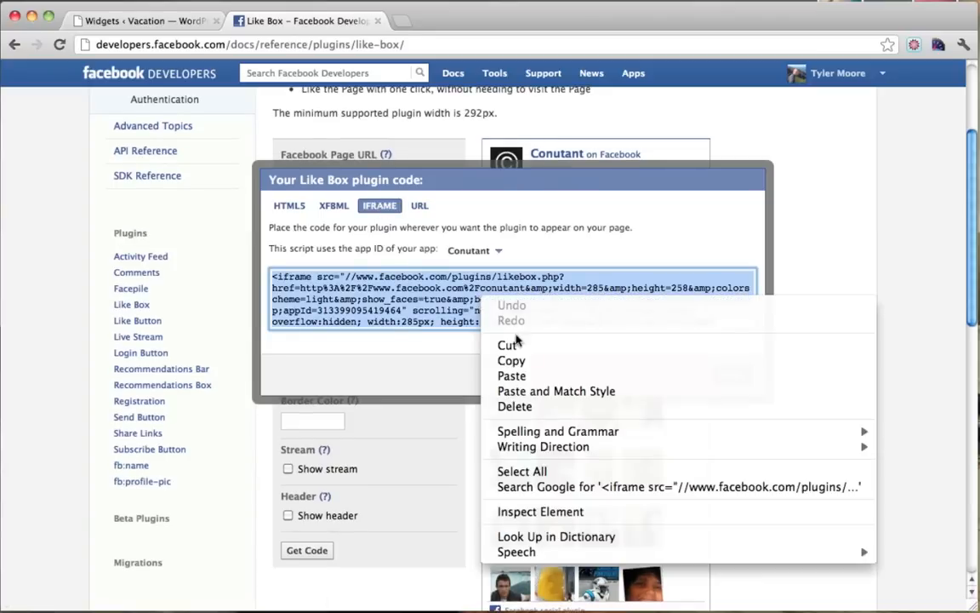
left_click(509, 361)
left_click(734, 376)
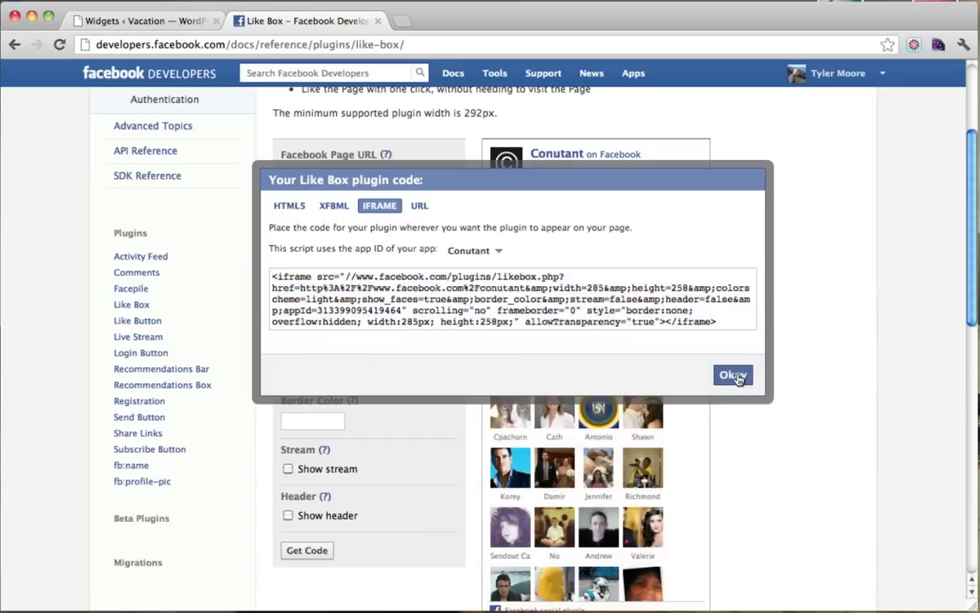
Add a Text widget to the Contact sidebar and paste in the Like Box iframe code
left_click(161, 19)
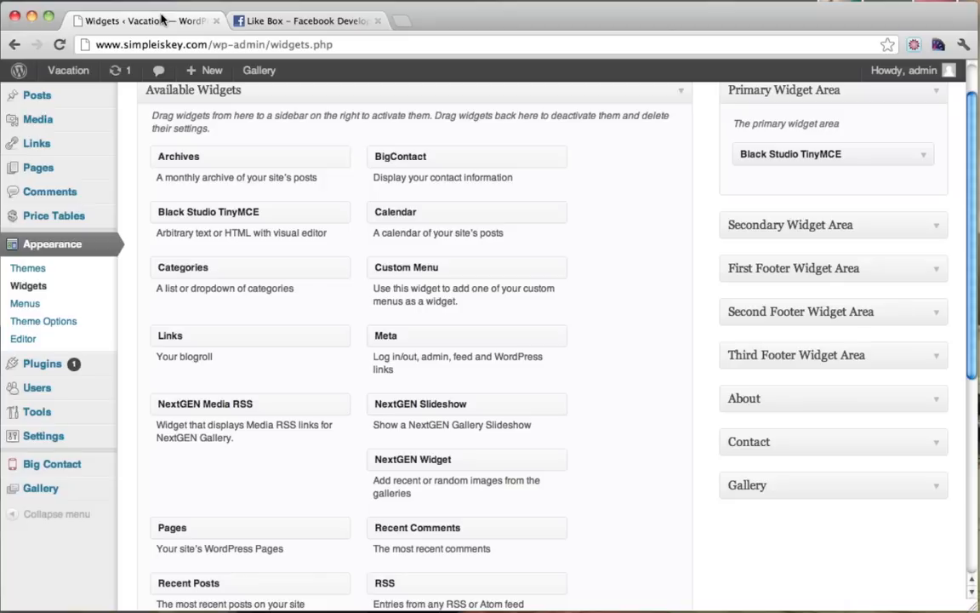
scroll(796, 393, "down", 3)
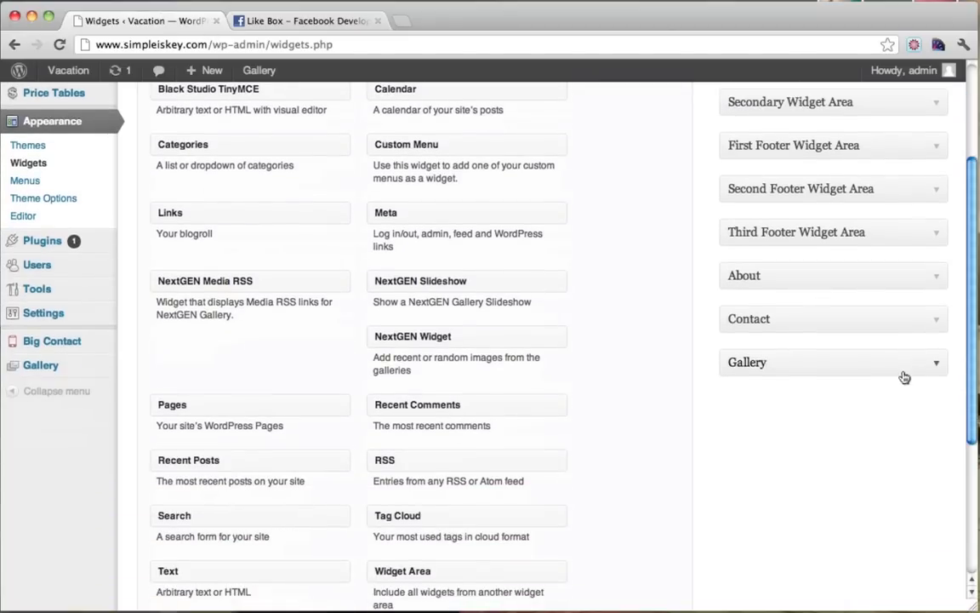
left_click(936, 363)
left_click(927, 366)
left_click(938, 321)
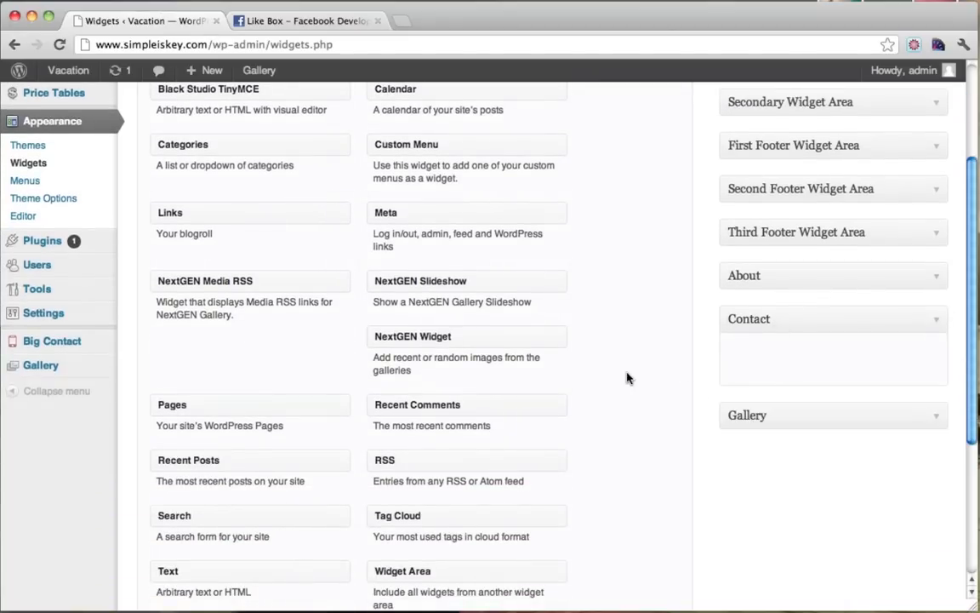
scroll(624, 378, "down", 4)
left_click_drag(201, 426, 808, 214)
left_click(715, 328)
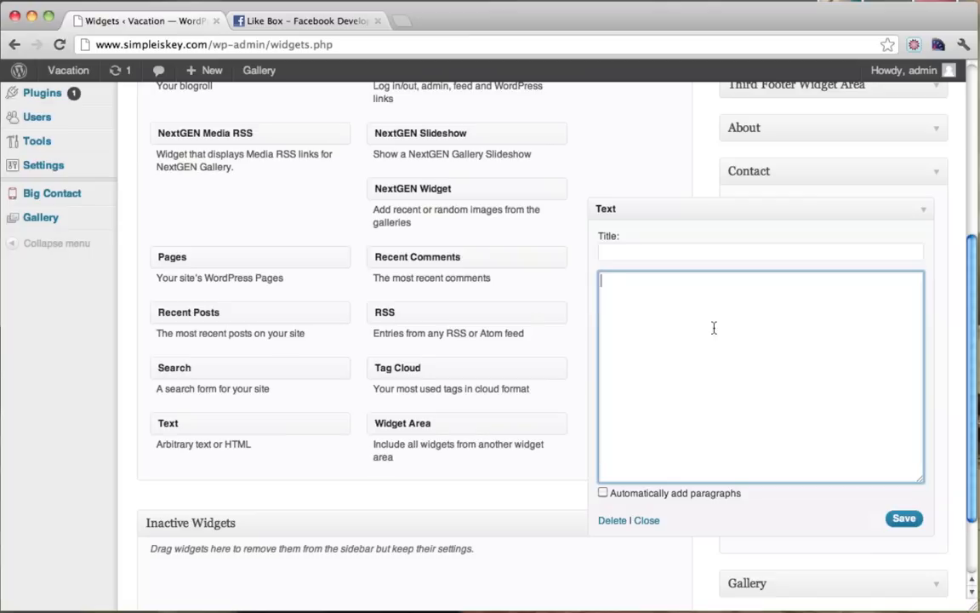
right_click(628, 312)
left_click(661, 387)
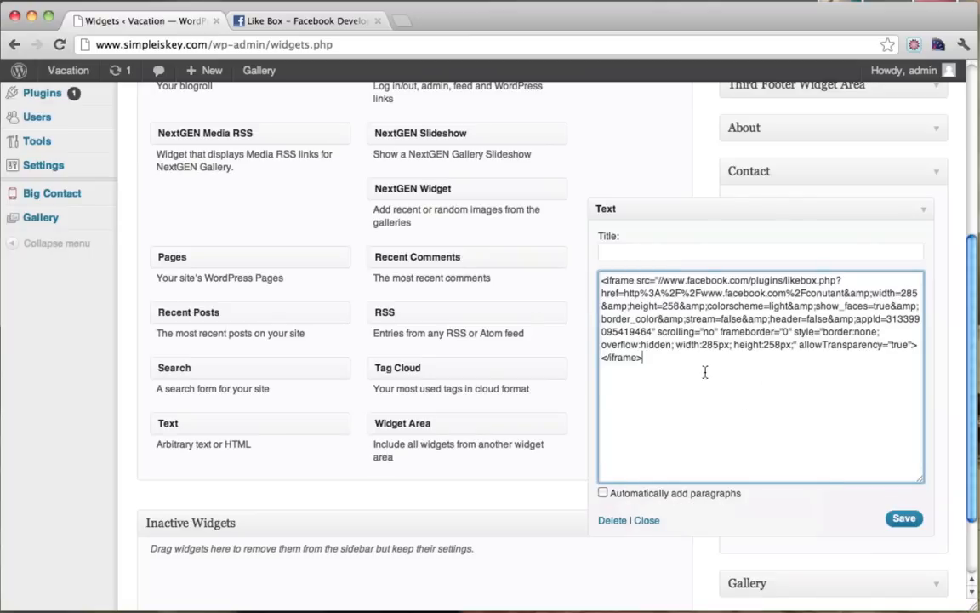
Change the iframe height from 258 to 600 in both places and save the widget
left_click_drag(703, 372, 681, 353)
left_click(771, 358)
left_click_drag(873, 293, 908, 293)
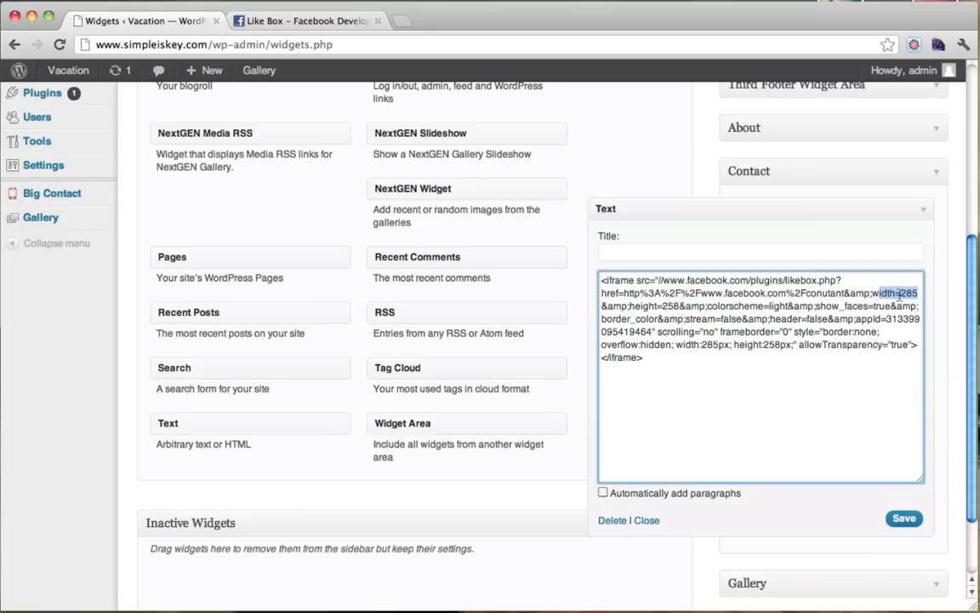
left_click_drag(657, 305, 678, 307)
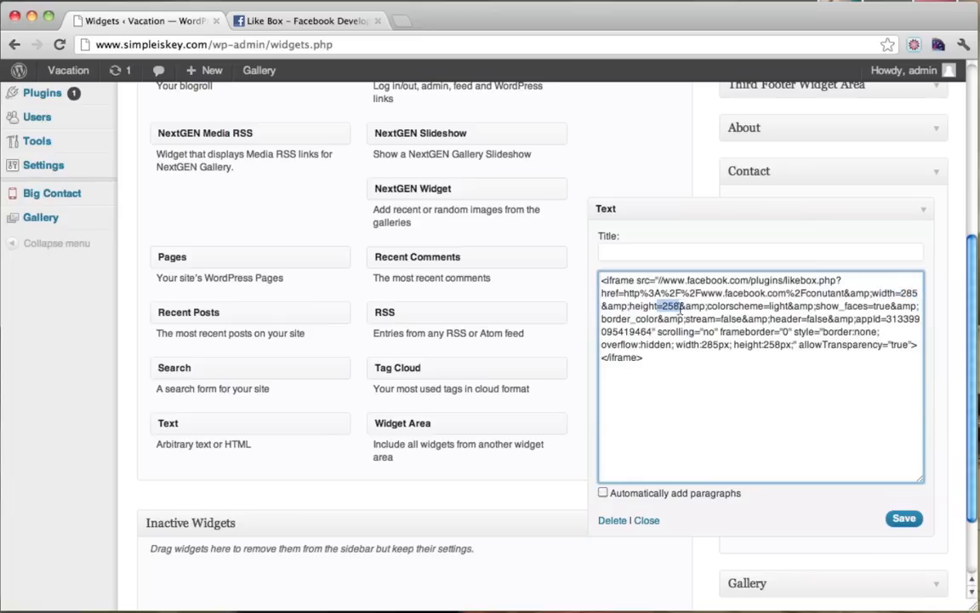
left_click(680, 308)
left_click_drag(680, 307, 664, 307)
type("600")
left_click_drag(767, 349, 778, 351)
type("600")
left_click(907, 518)
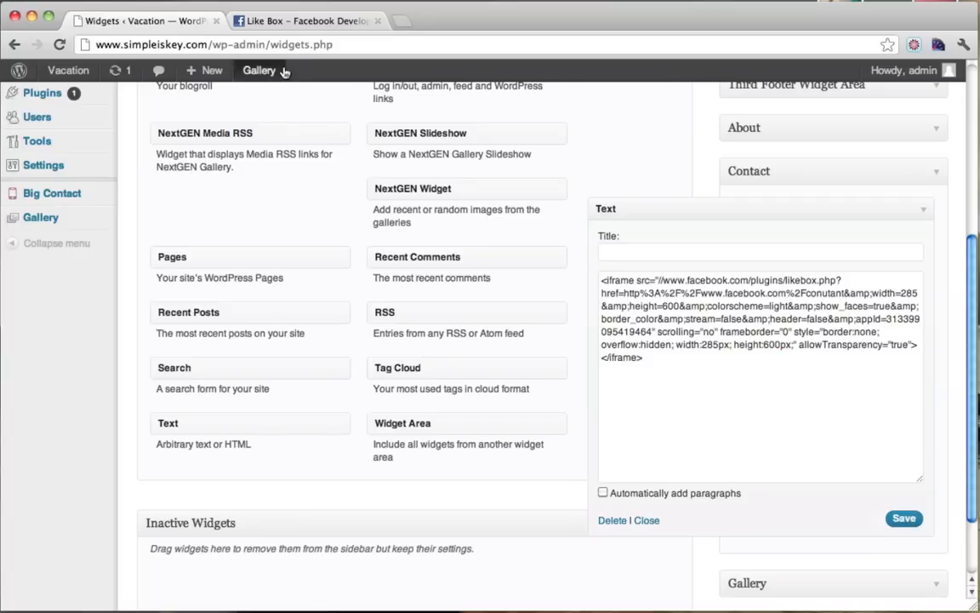
Open the live site in a new tab and view the Like Box on the Contact page
mouse_move(55, 75)
left_click(86, 99, "super")
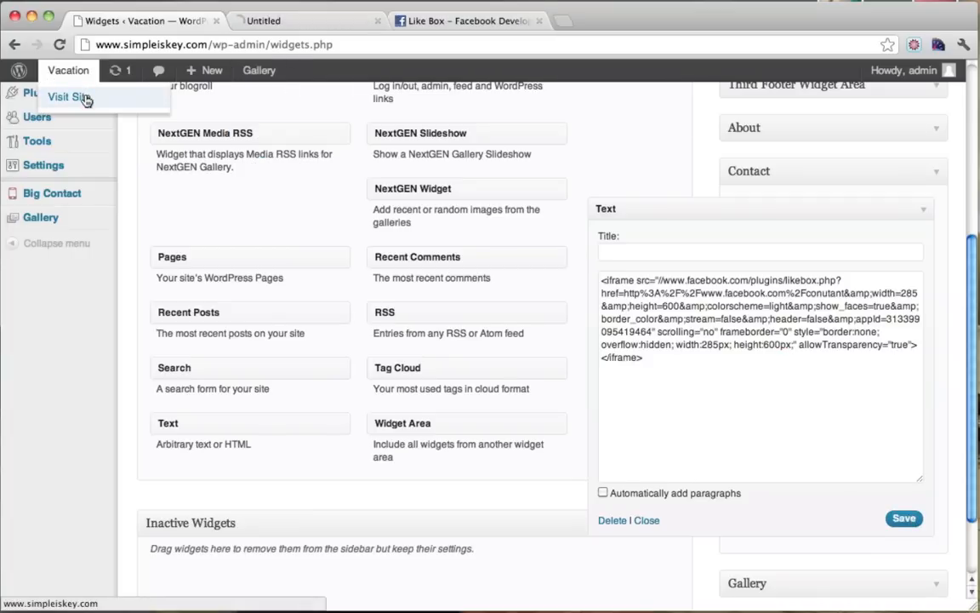
left_click(332, 27)
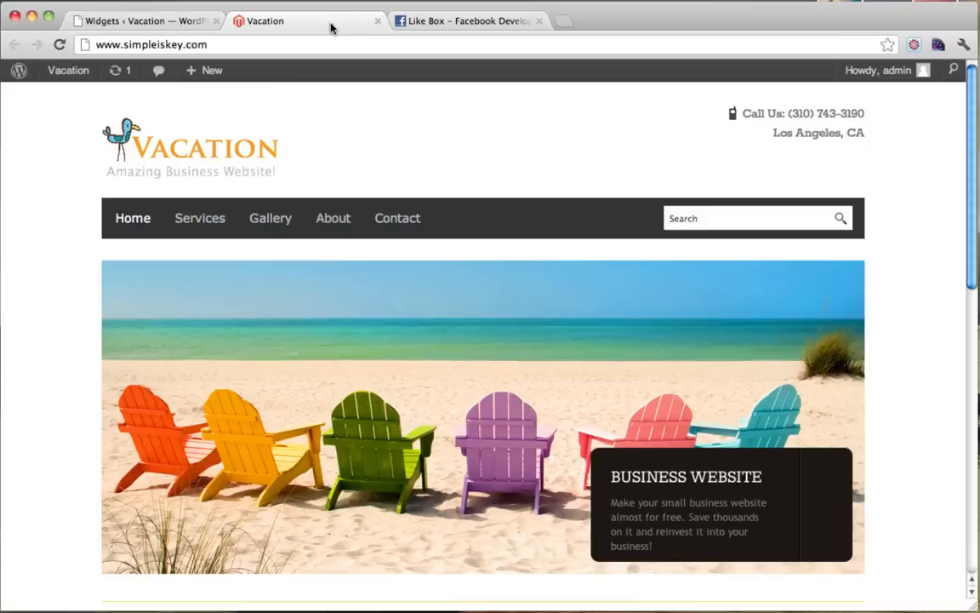
left_click(387, 223)
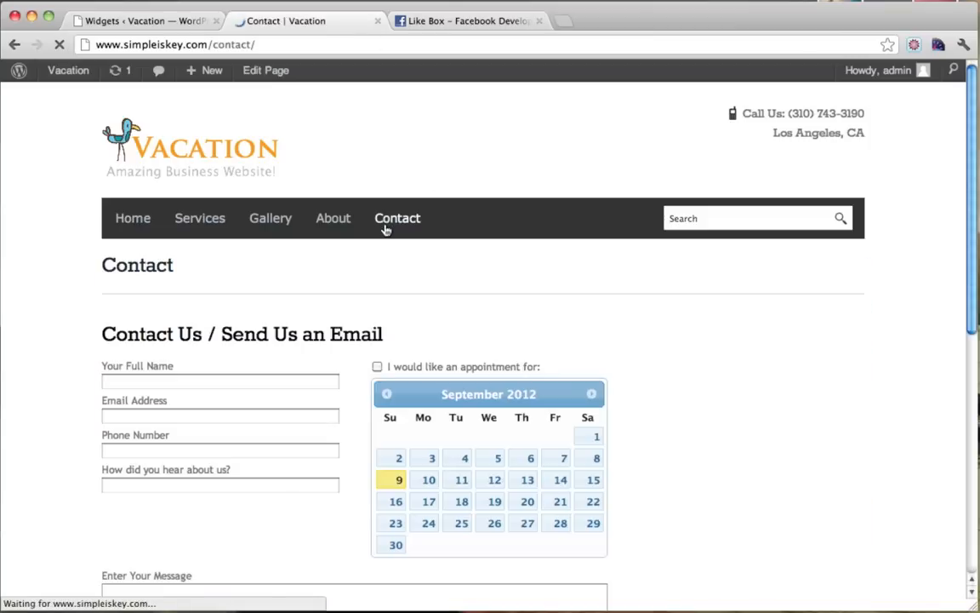
scroll(912, 259, "down", 10)
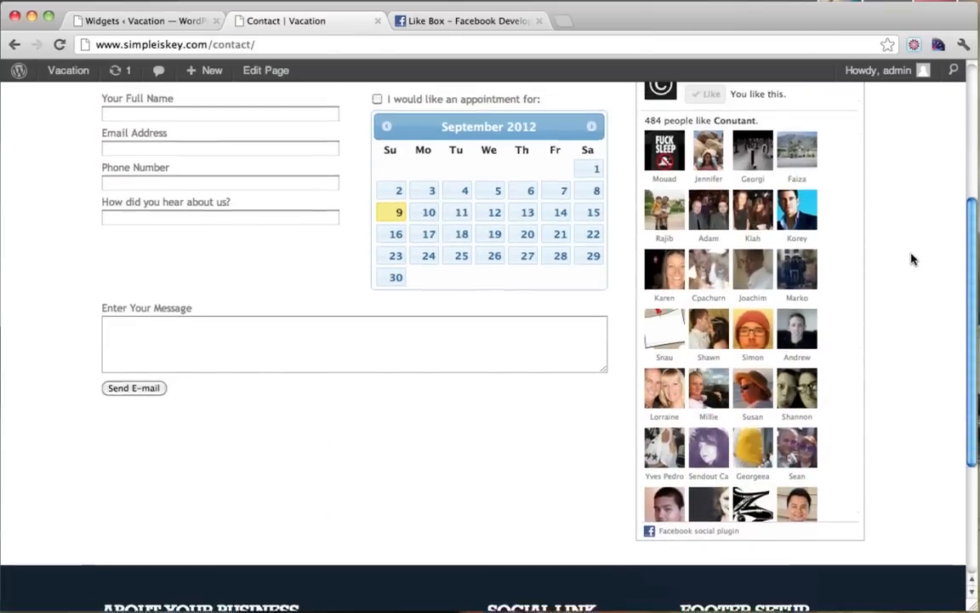
scroll(912, 260, "up", 8)
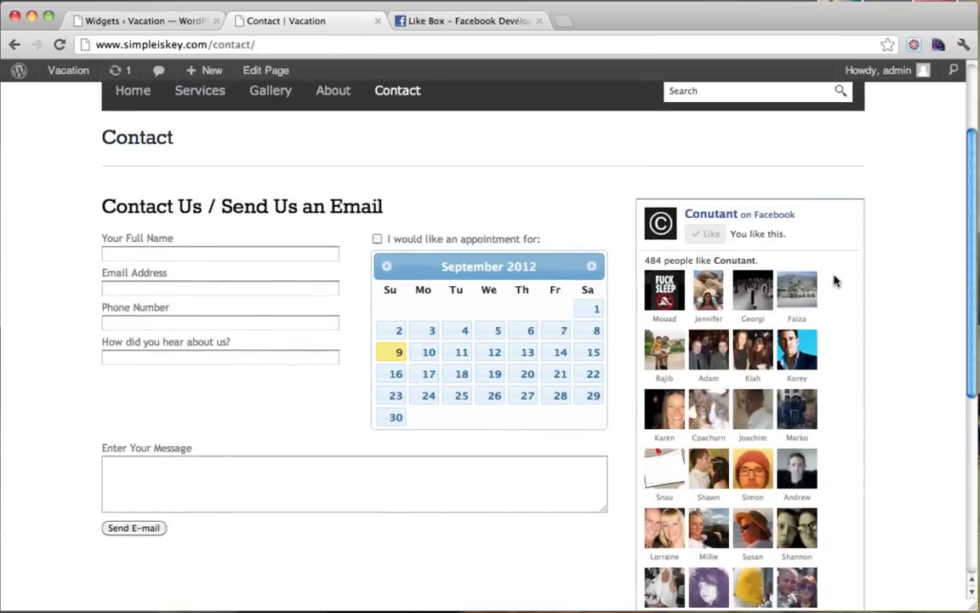
scroll(834, 281, "down", 3)
scroll(621, 405, "up", 3)
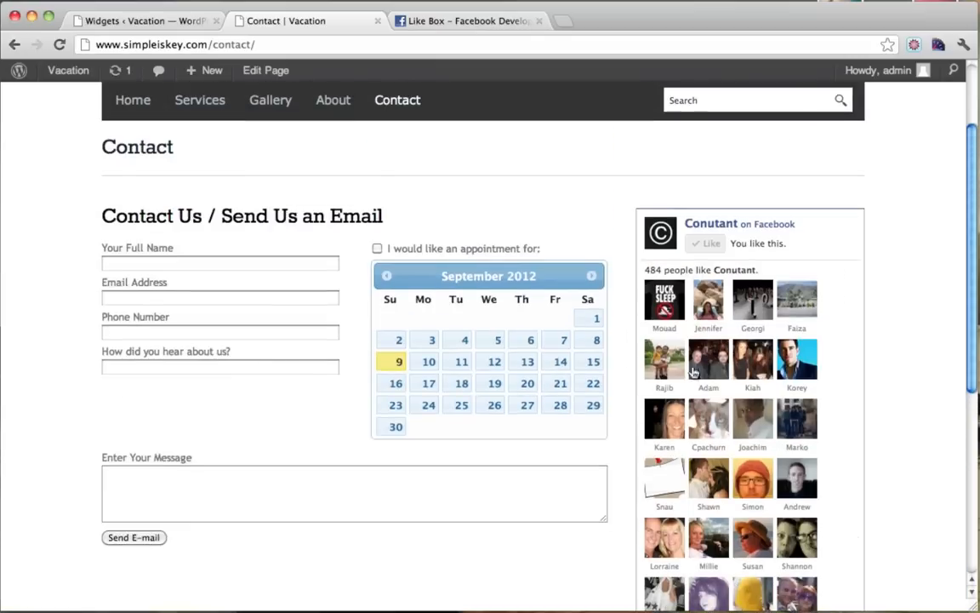
Change the Text widget's Like Box height from 600 to 400 and save it
left_click(146, 21)
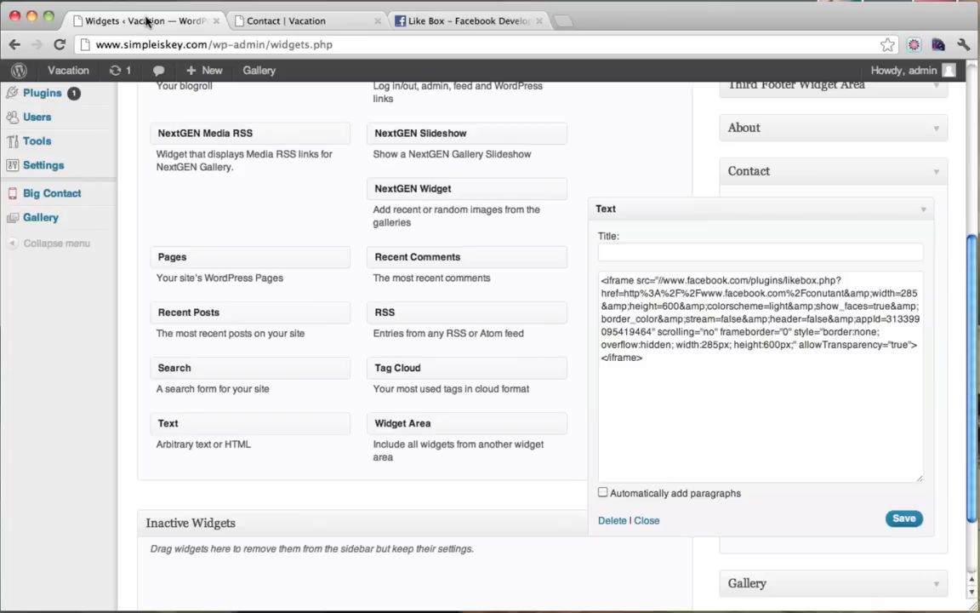
left_click(768, 346)
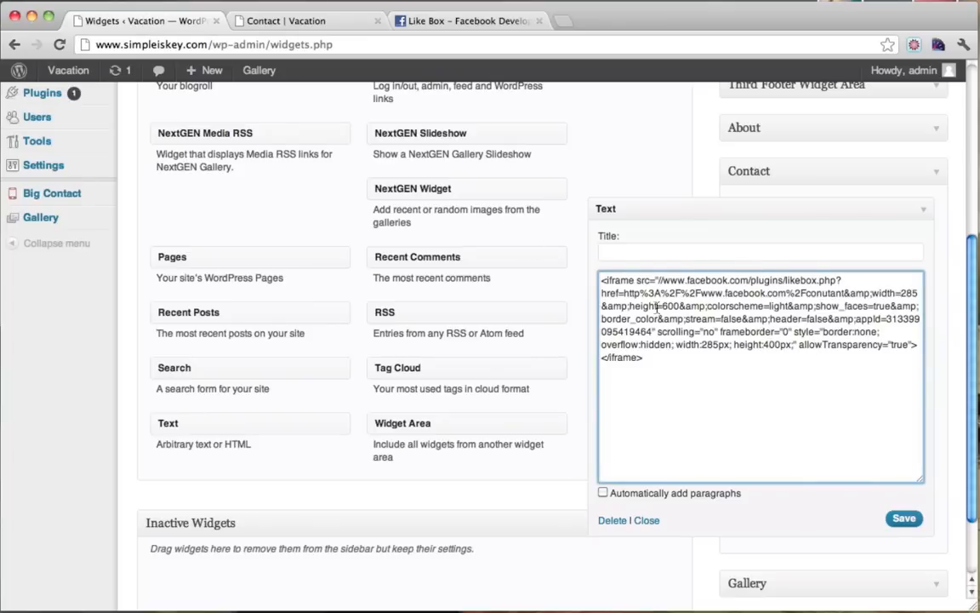
key("BackSpace")
type("4")
left_click(905, 520)
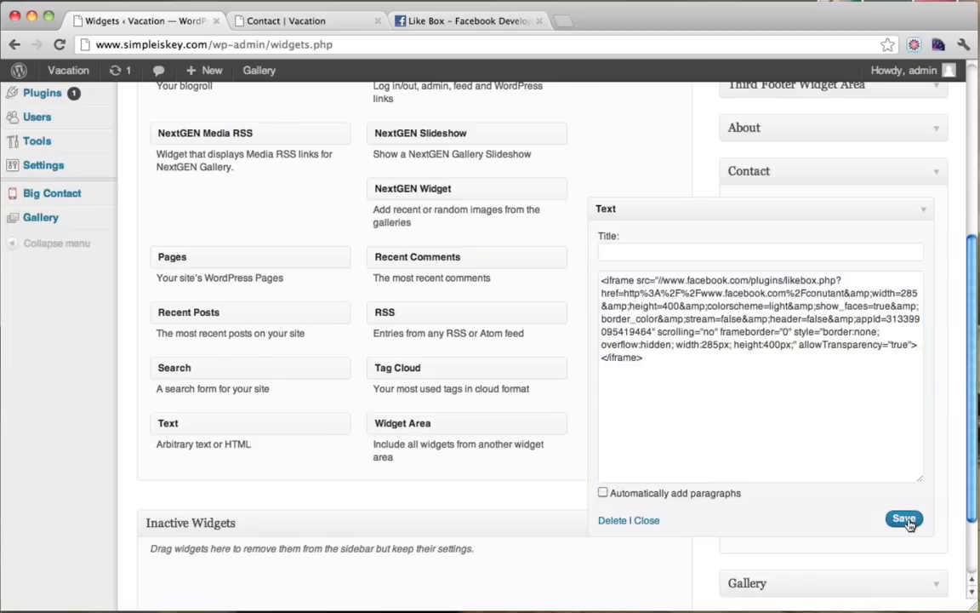
left_click(455, 18)
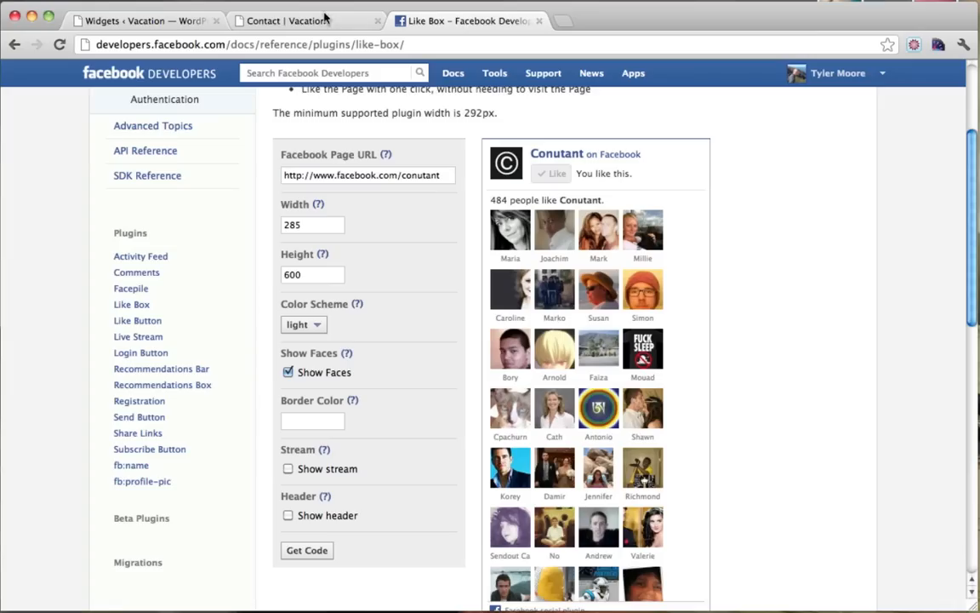
left_click(280, 18)
Reload the Contact page to confirm the shorter Like Box, then view the About page
left_click(61, 44)
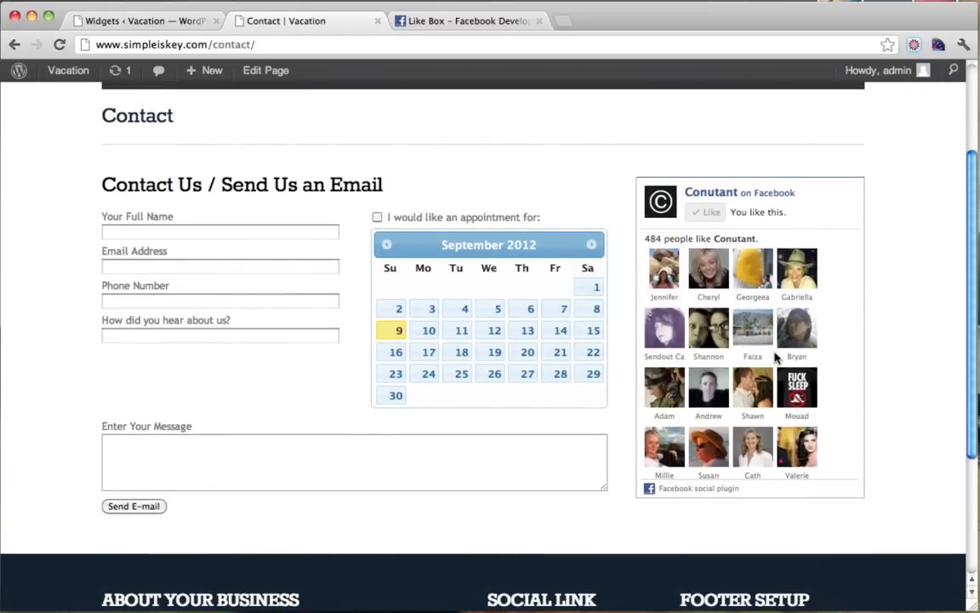
scroll(776, 356, "up", 4)
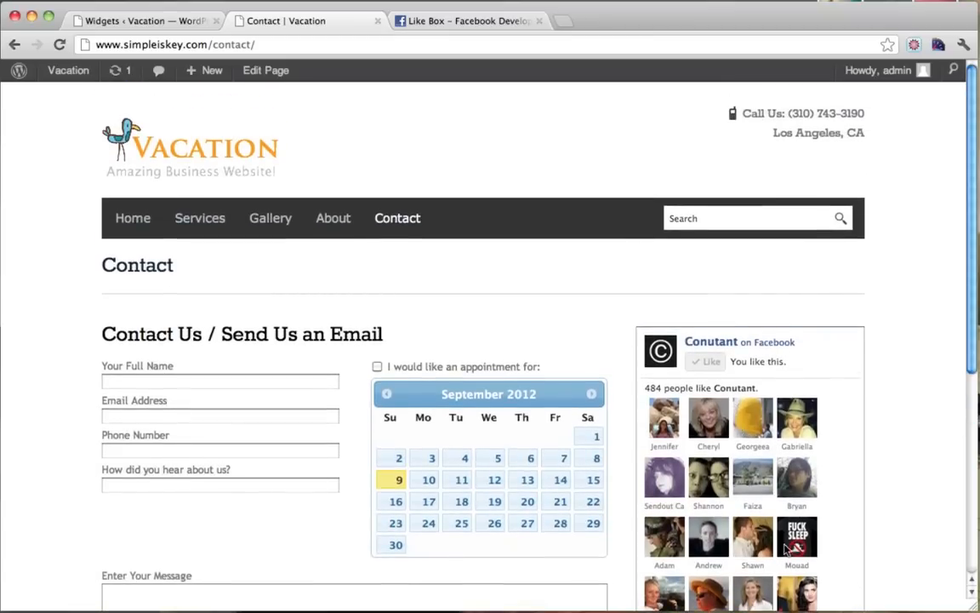
left_click(333, 228)
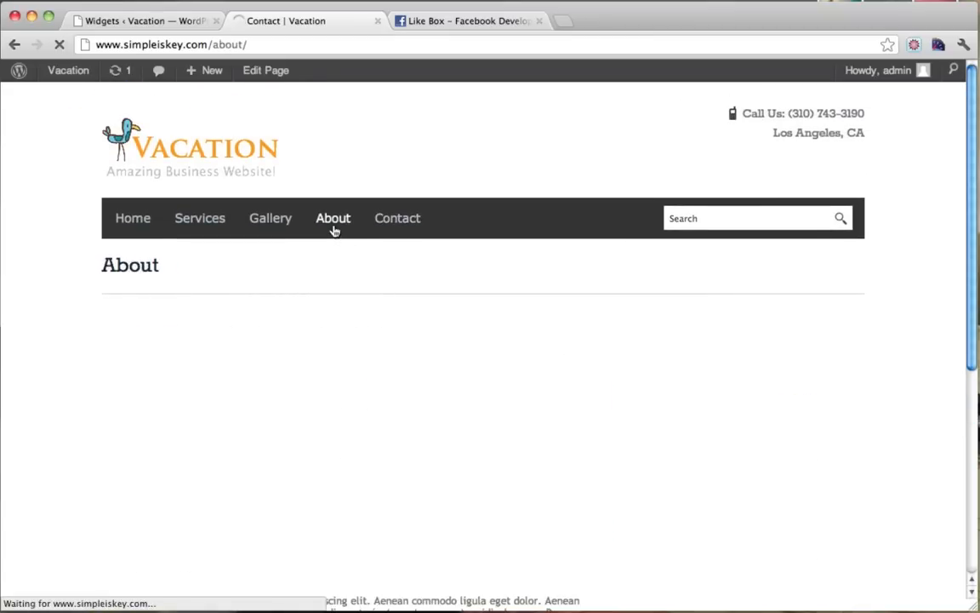
scroll(787, 329, "down", 4)
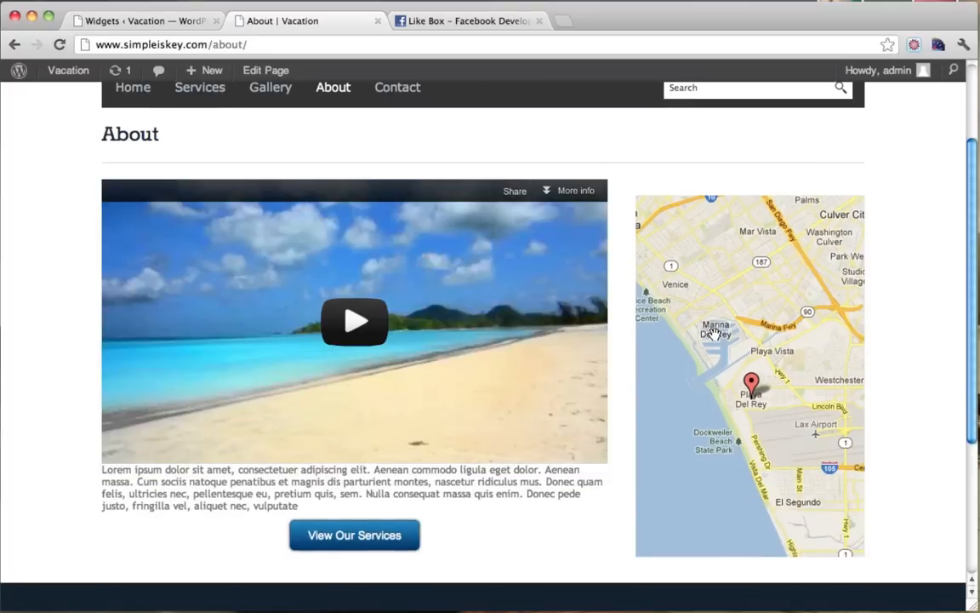
scroll(398, 285, "up", 3)
Check the sidebars on the Gallery, Services and Home pages of the live site
left_click(277, 223)
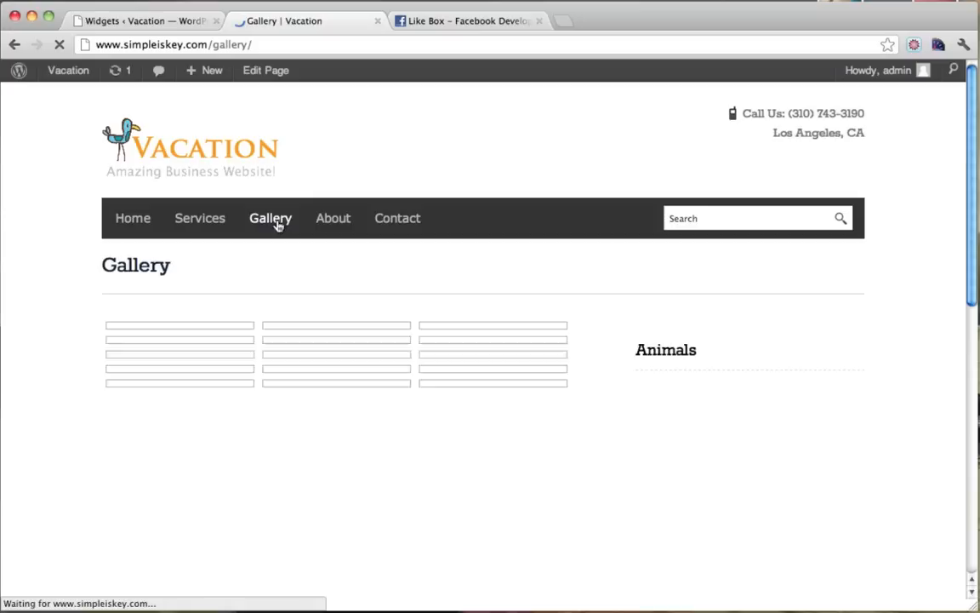
scroll(842, 370, "down", 2)
scroll(858, 365, "down", 5)
scroll(858, 365, "up", 5)
left_click(213, 153)
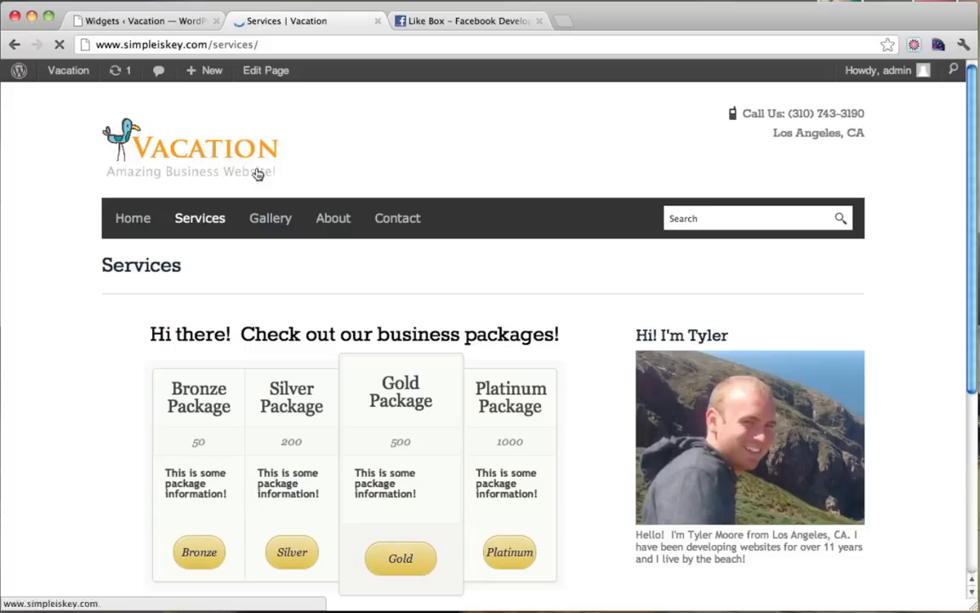
scroll(808, 349, "down", 2)
scroll(751, 386, "up", 2)
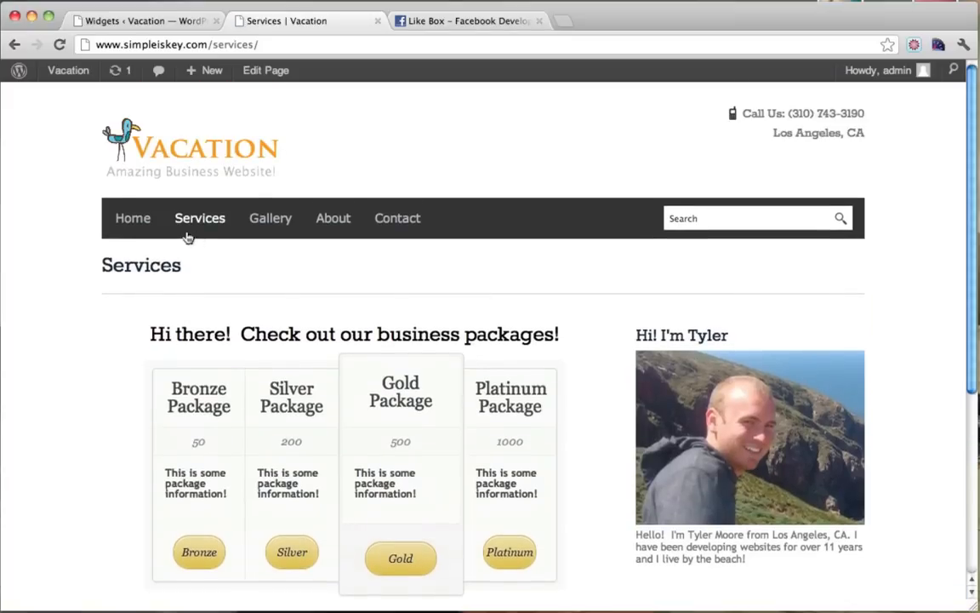
left_click(127, 219)
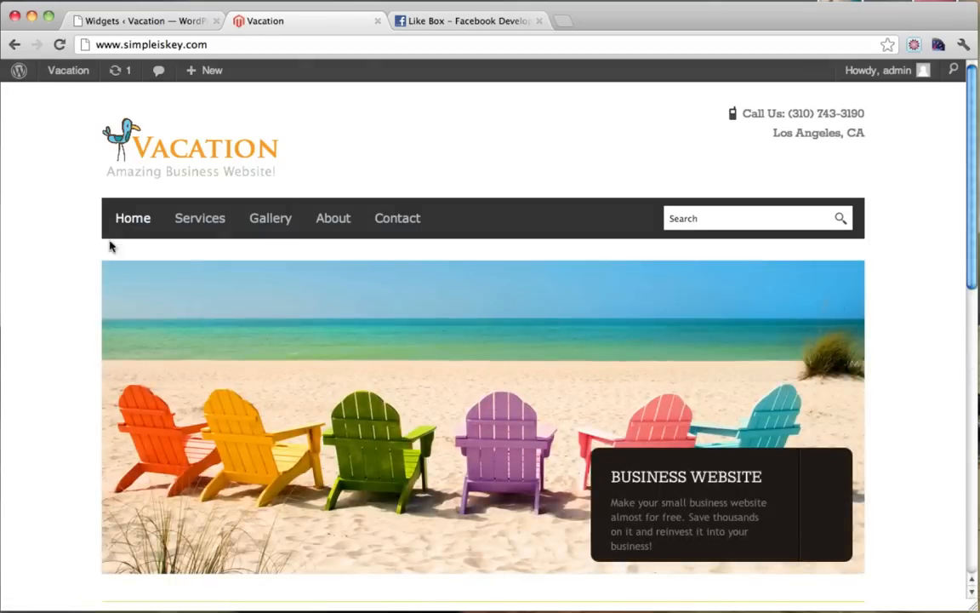
Close the Facebook Like Box and widgets admin tabs, then look over the home page footer text
left_click(511, 21)
left_click(539, 21)
left_click(186, 22)
left_click(215, 21)
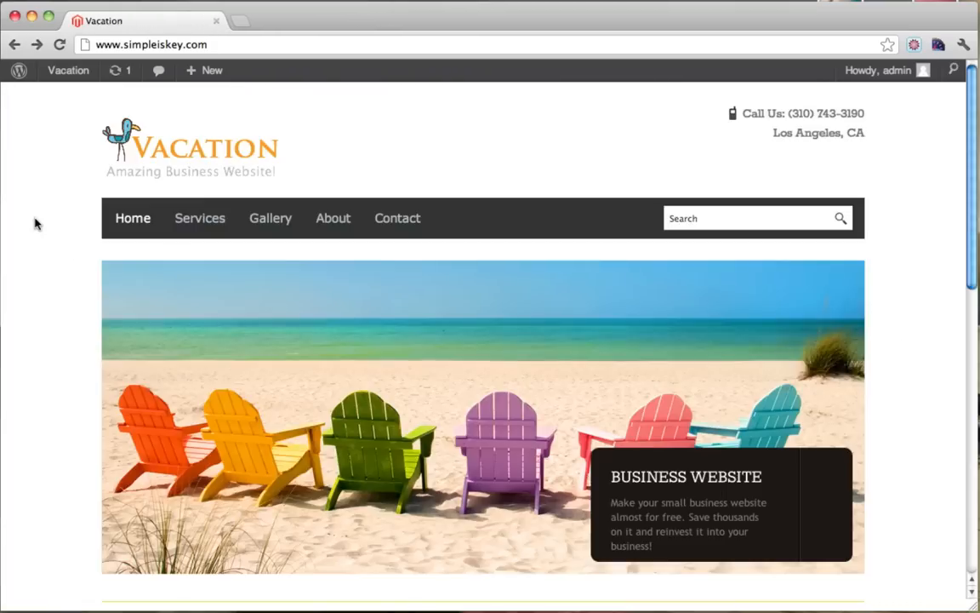
scroll(34, 223, "down", 10)
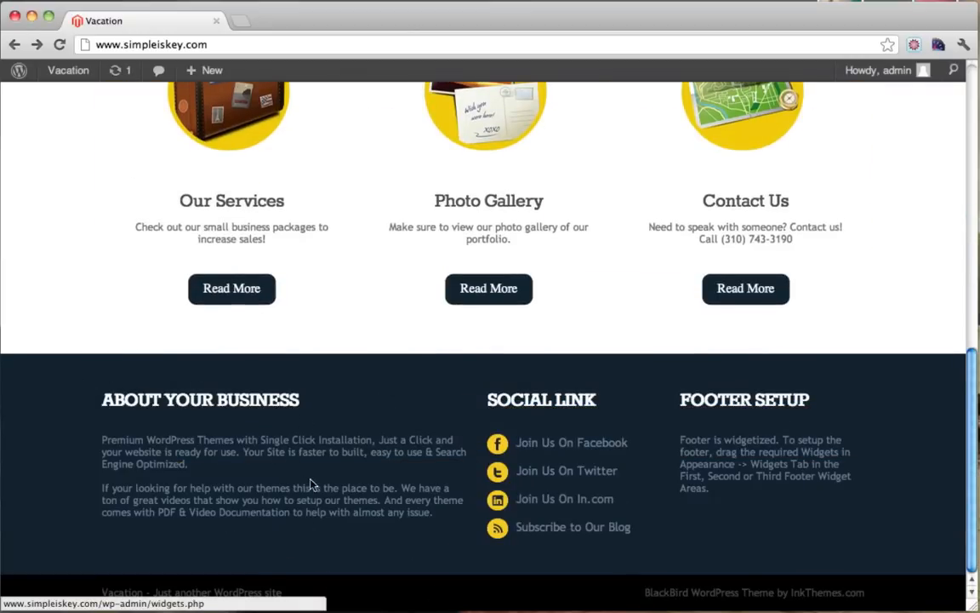
left_click_drag(195, 439, 340, 511)
left_click(389, 512)
scroll(451, 441, "up", 15)
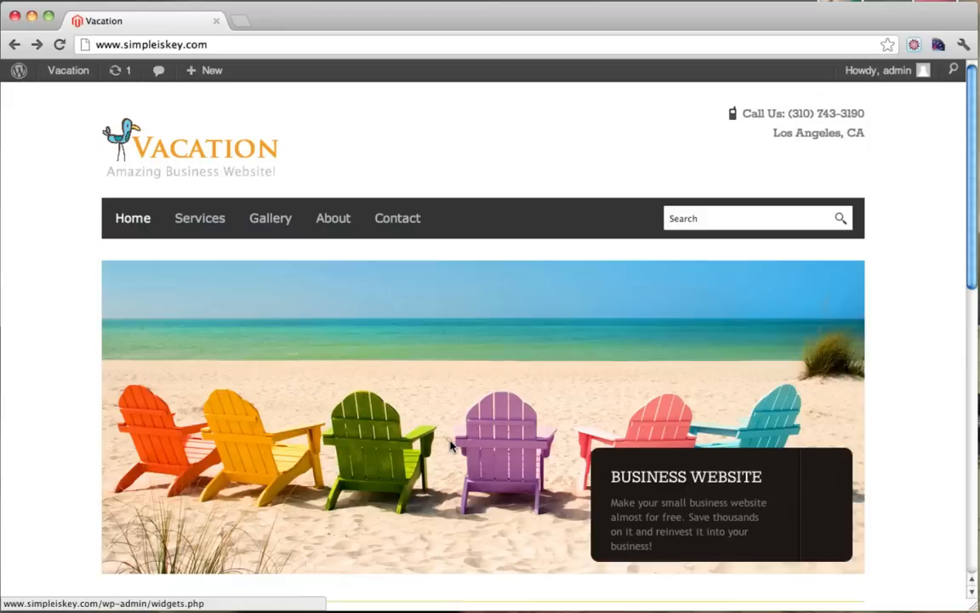
Go from the live site through the Dashboard to Appearance > Widgets
mouse_move(62, 66)
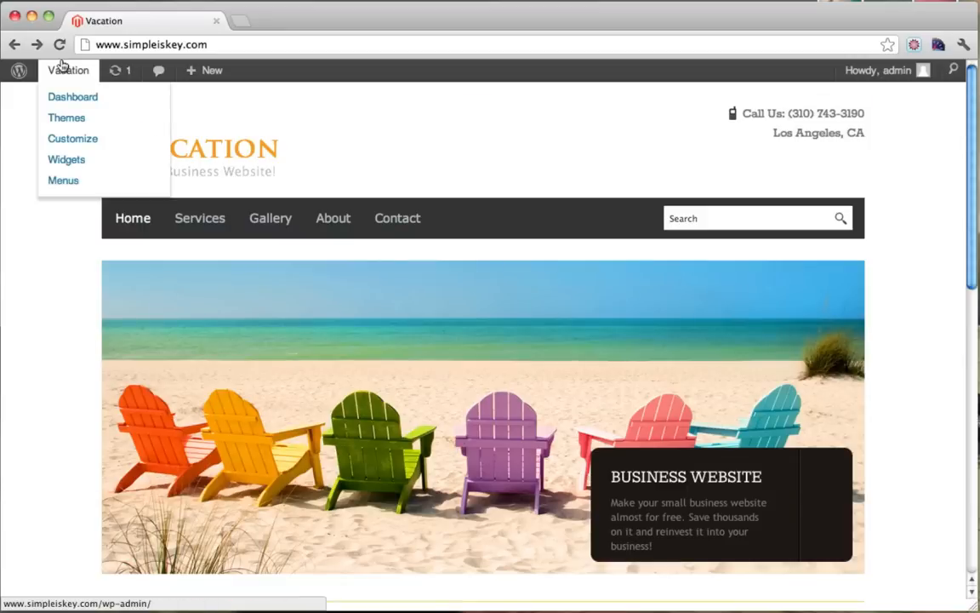
left_click(80, 99)
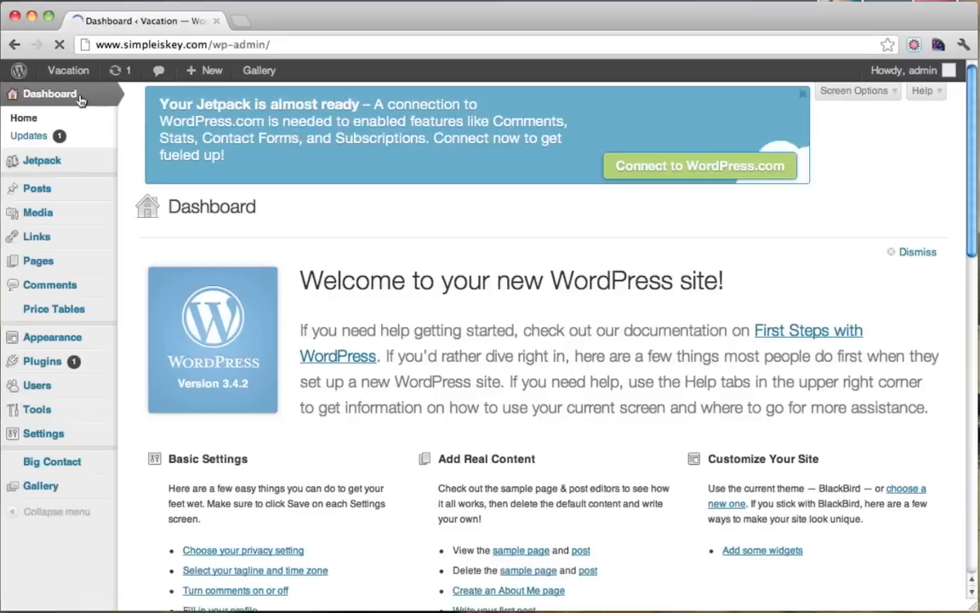
mouse_move(74, 336)
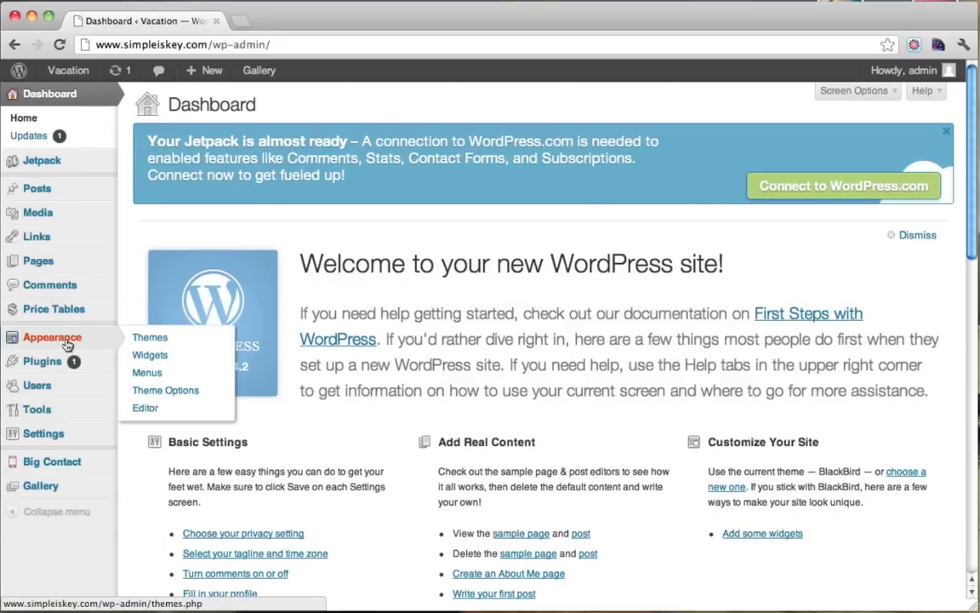
left_click(167, 360)
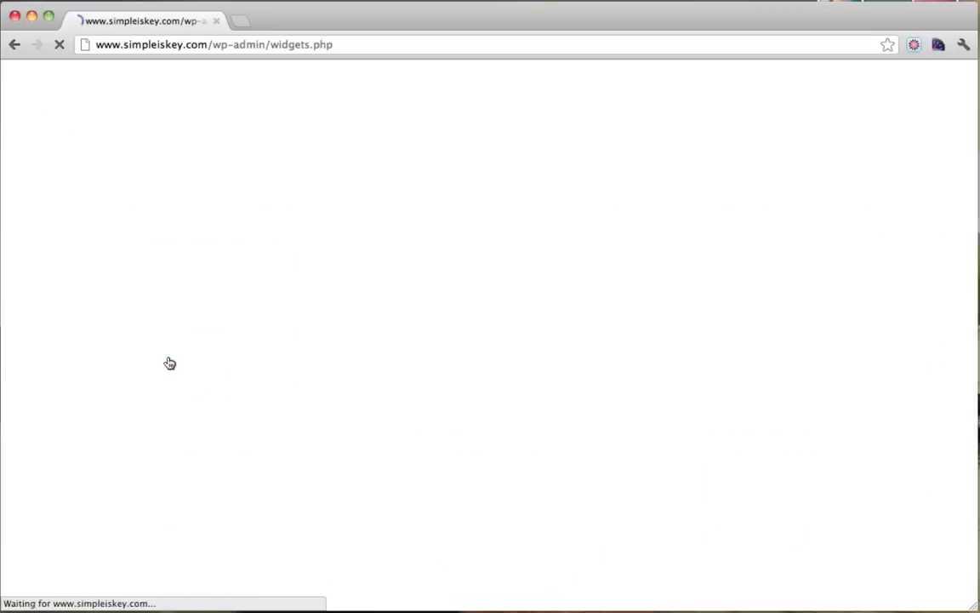
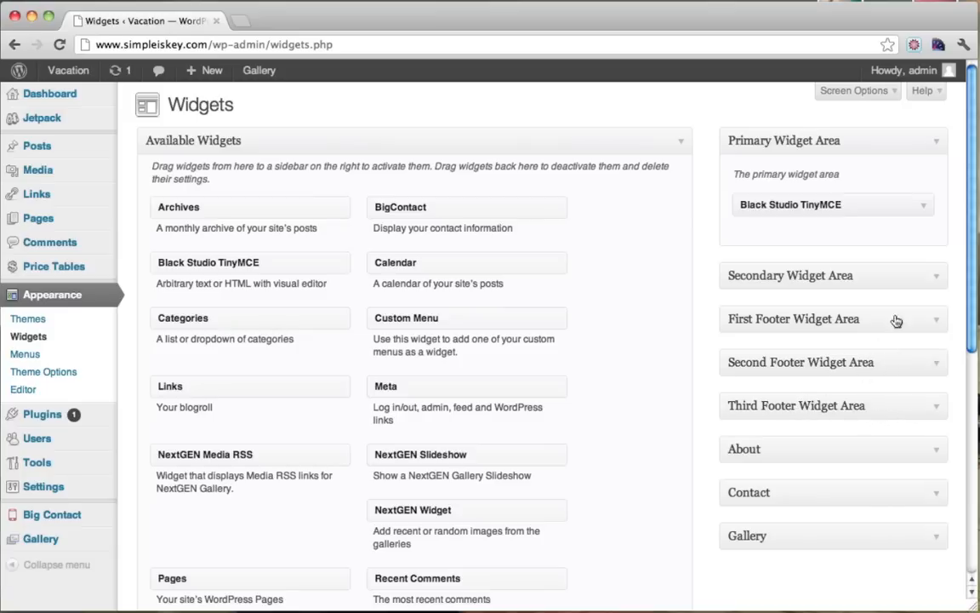
left_click(241, 20)
type("www.sim")
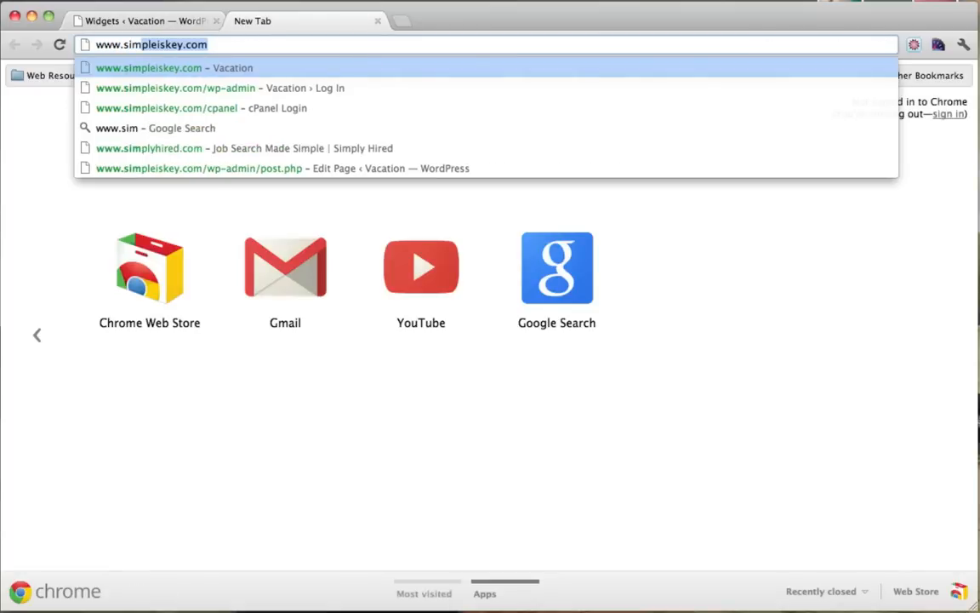
key("Return")
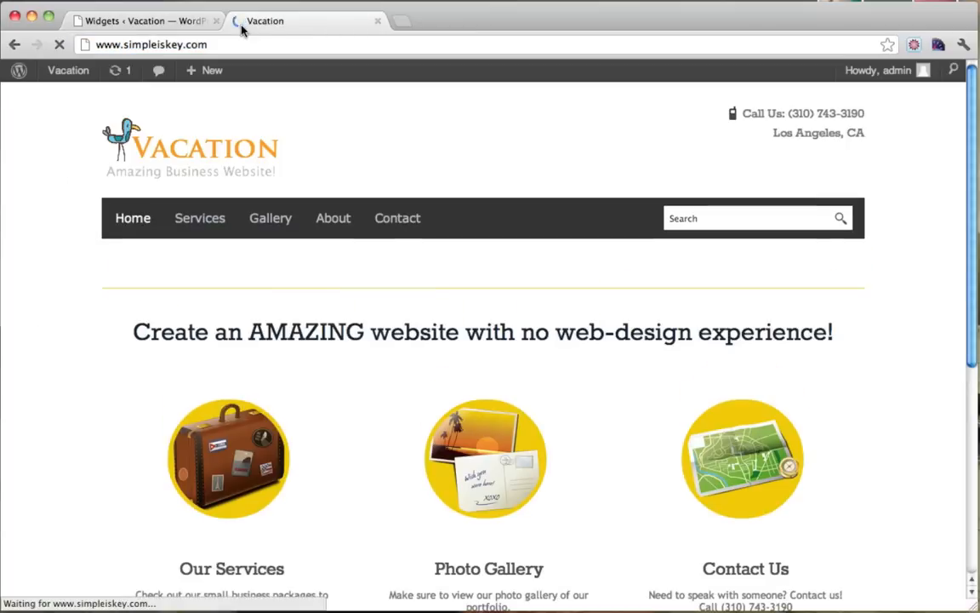
scroll(560, 258, "down", 5)
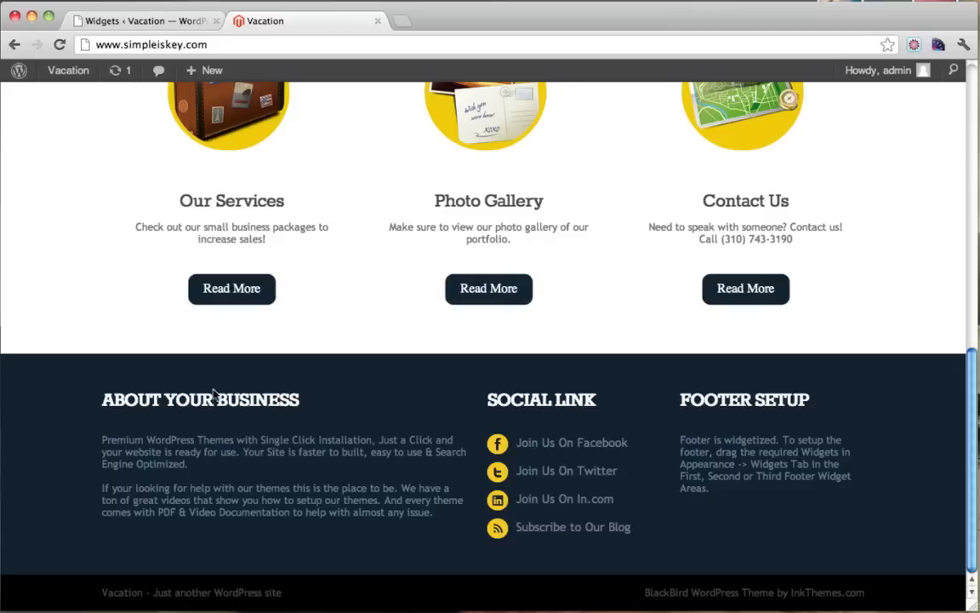
left_click(180, 25)
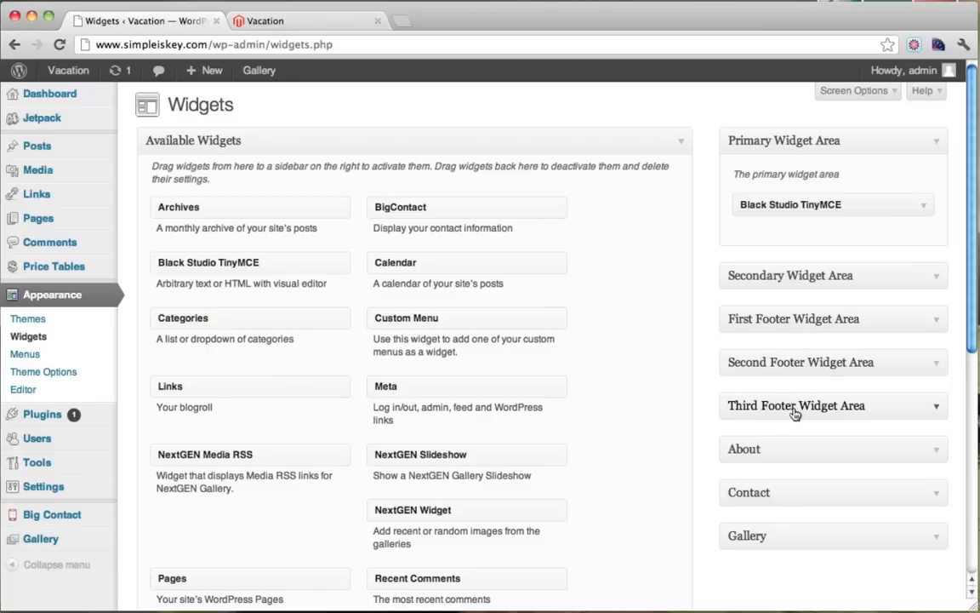
left_click(407, 22)
Search 'dummy text', open Blind Text Generator, and copy a 50-word lorem ipsum paragraph
type("dummy")
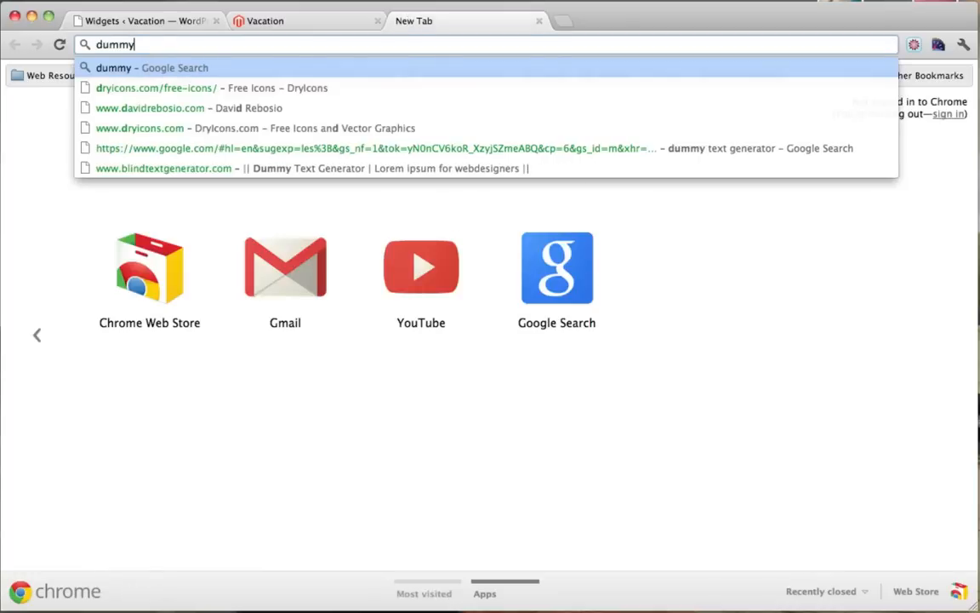
type(" text")
key("Return")
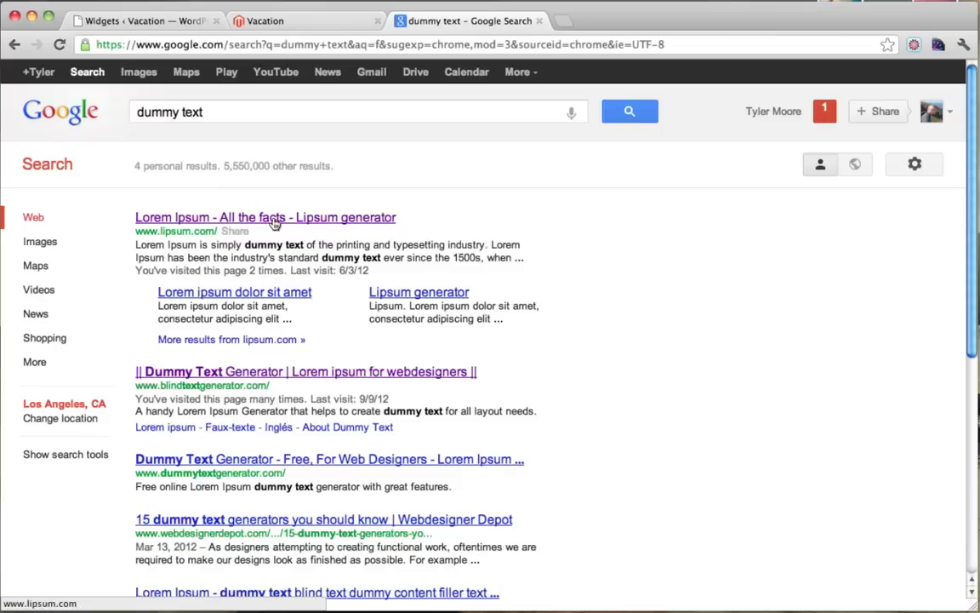
left_click(268, 371)
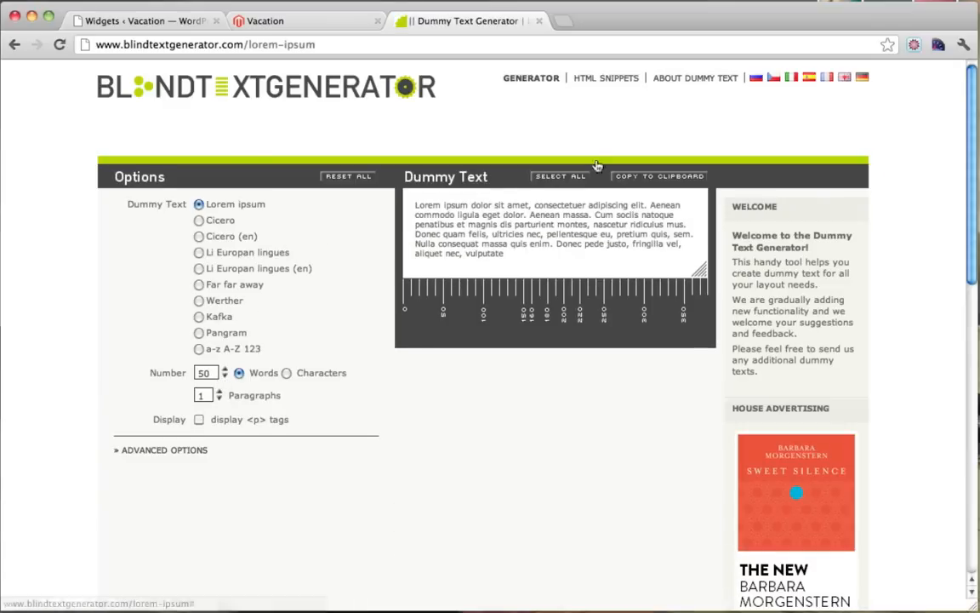
left_click(640, 179)
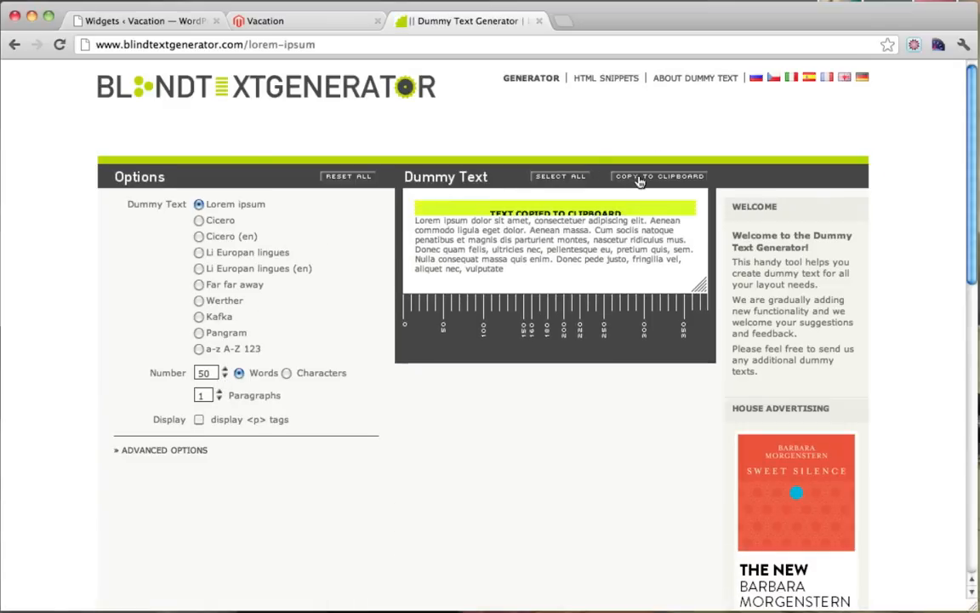
left_click(147, 21)
Add a Text widget titled 'About Our Business' with the pasted lorem ipsum to First Footer Widget Area
left_click(915, 323)
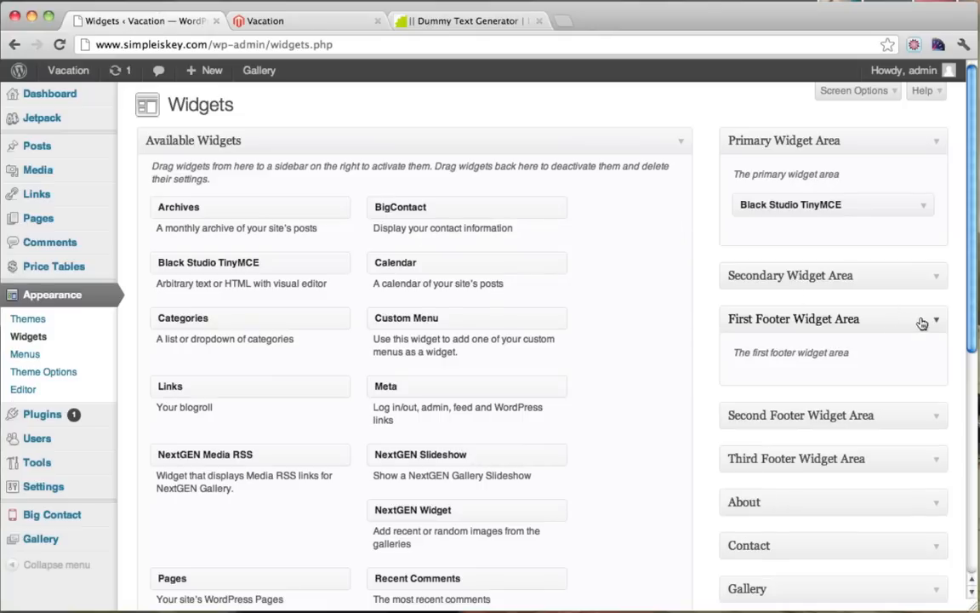
scroll(700, 329, "down", 5)
scroll(698, 331, "up", 2)
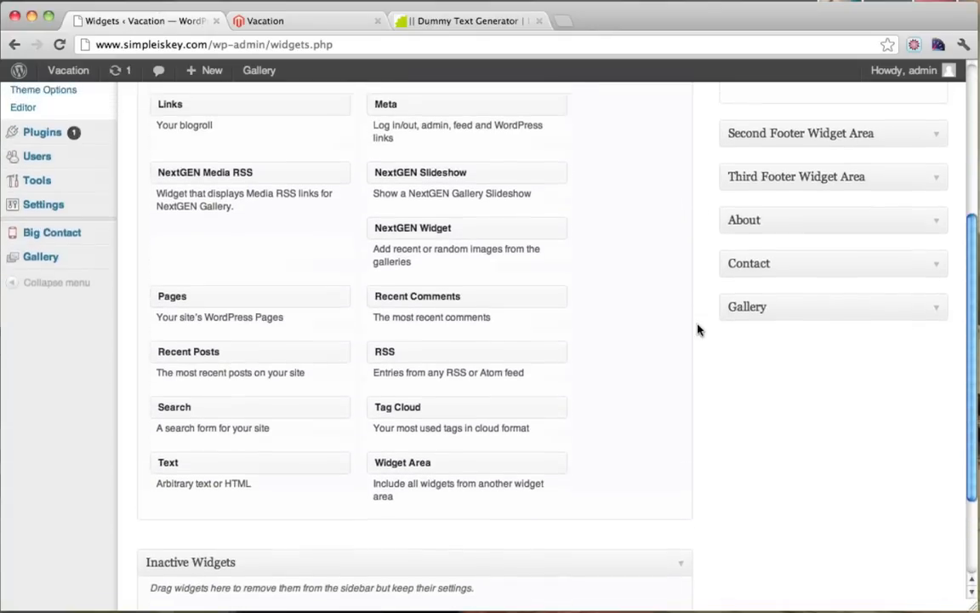
left_click_drag(253, 451, 792, 172)
left_click(657, 309)
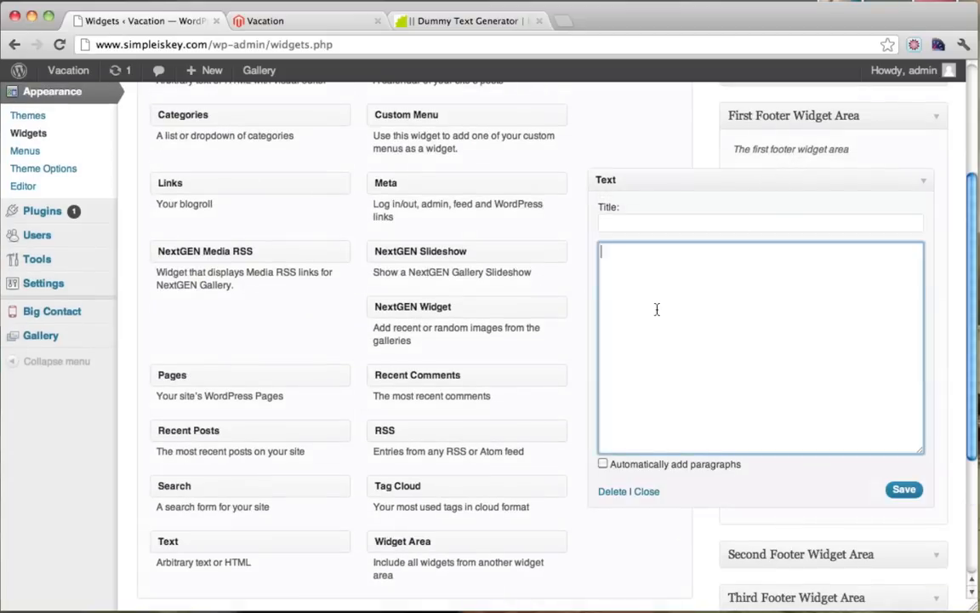
key("super+v")
left_click(640, 224)
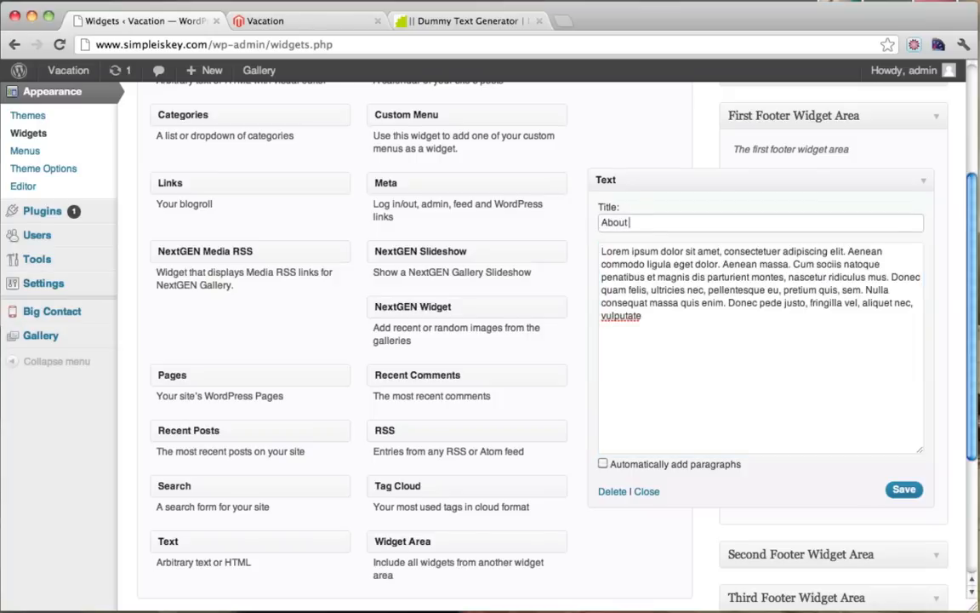
left_click(903, 489)
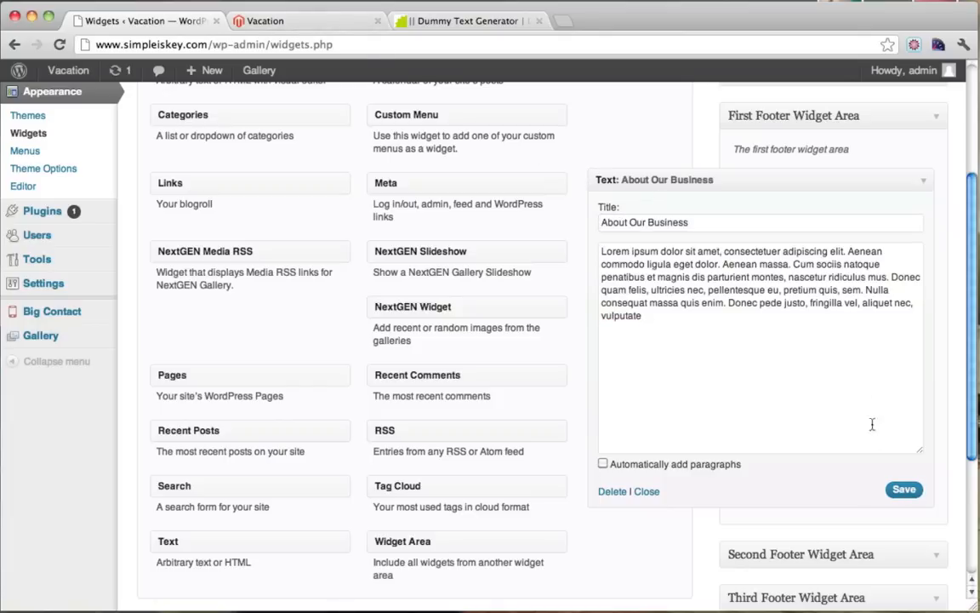
left_click(902, 489)
Reload the live site to confirm the footer paragraph, then collapse the widget in Widgets
left_click(289, 21)
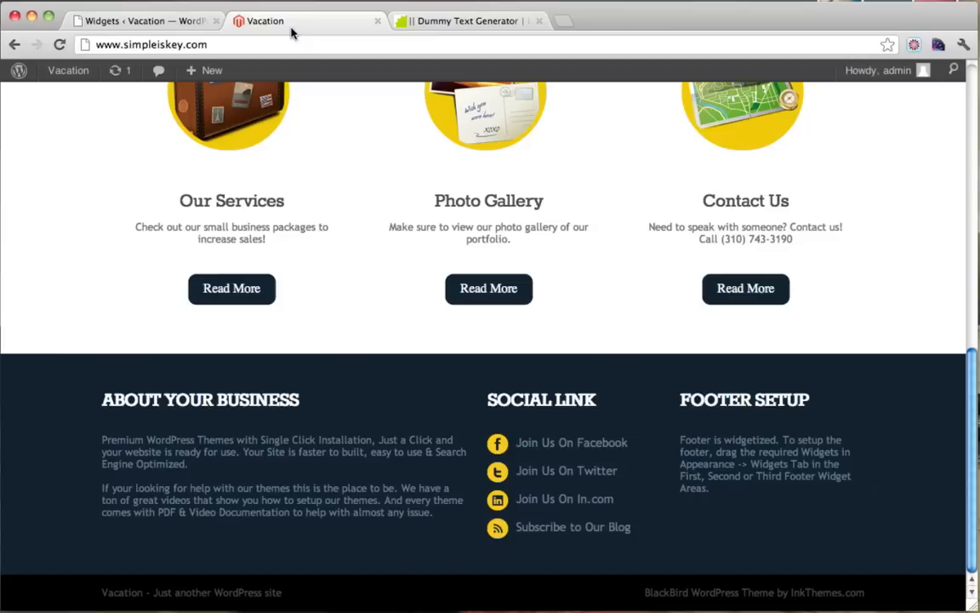
left_click(59, 47)
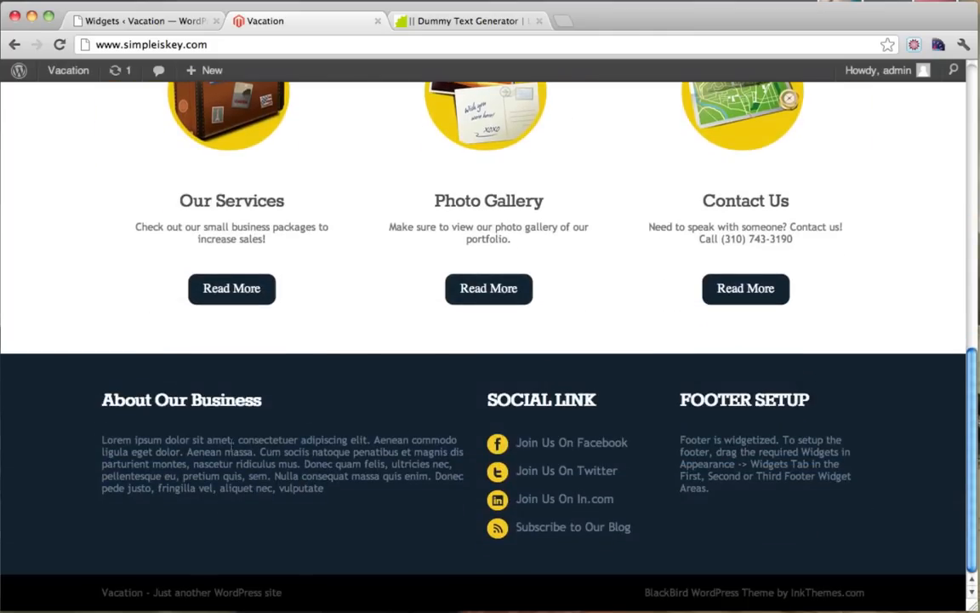
left_click_drag(231, 441, 298, 477)
left_click(296, 484)
left_click(162, 23)
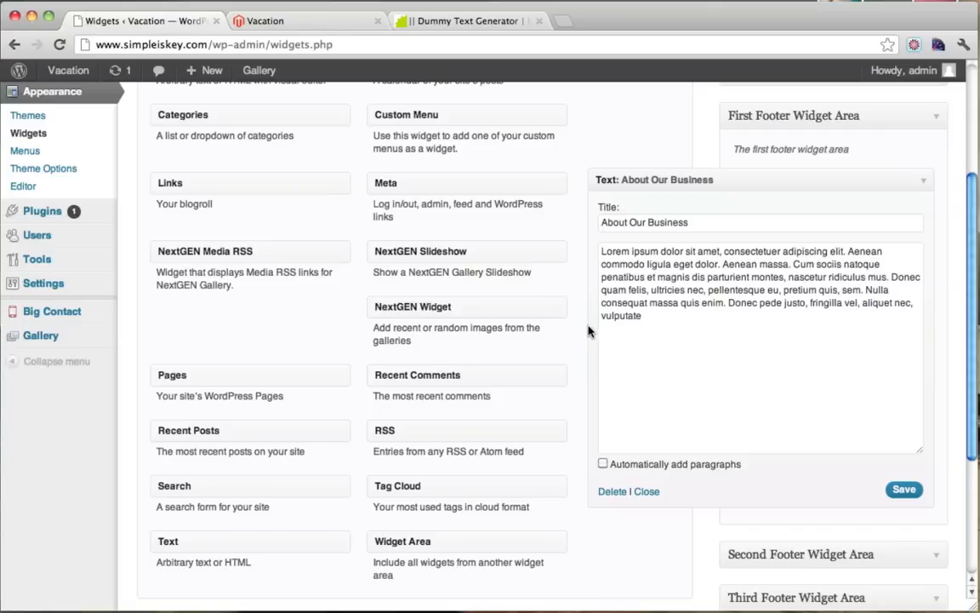
left_click(923, 181)
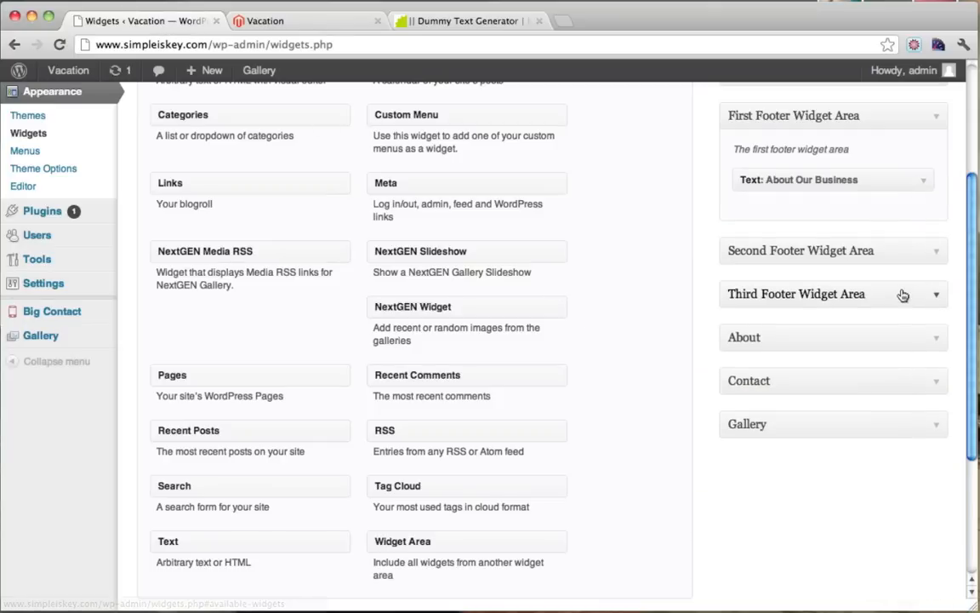
Search plugins for 'tipsy', then install and activate Tipsy Social Icons 3.1
left_click(932, 254)
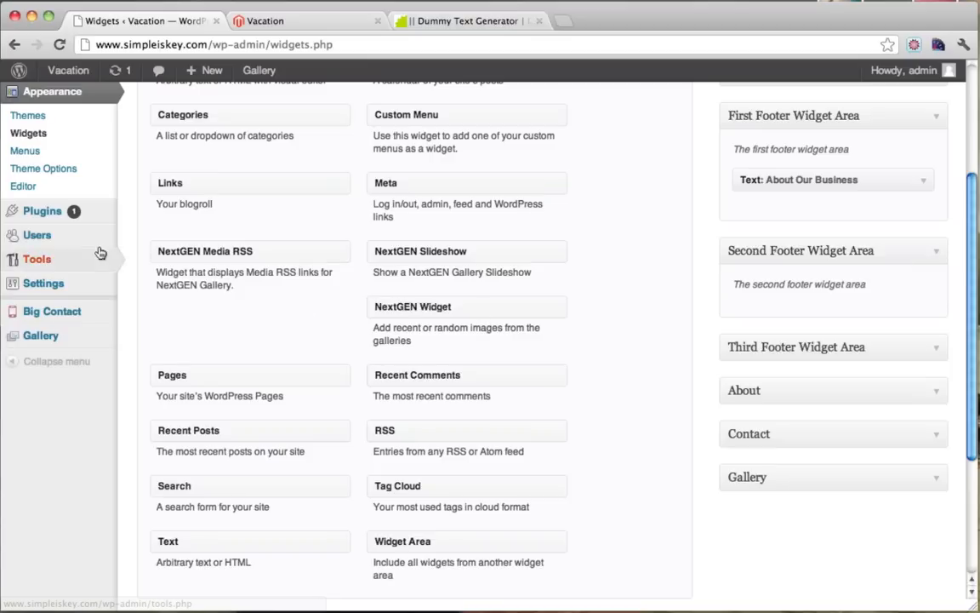
mouse_move(47, 215)
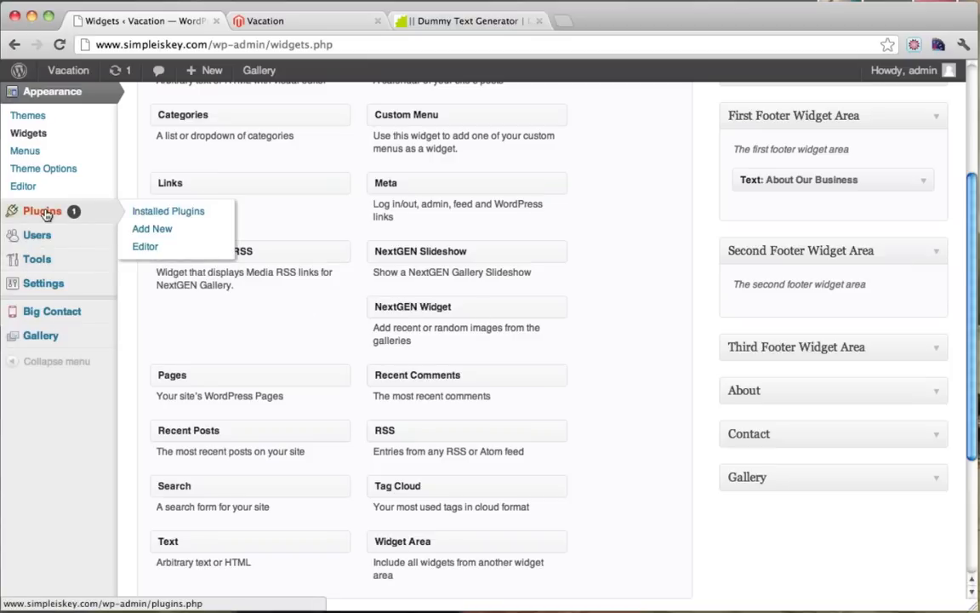
left_click(141, 230)
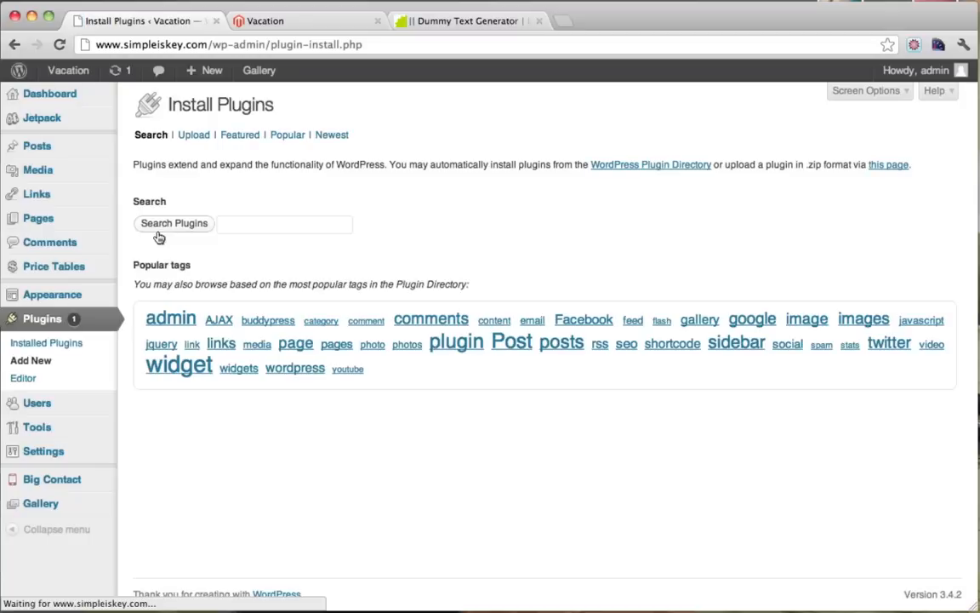
left_click(254, 233)
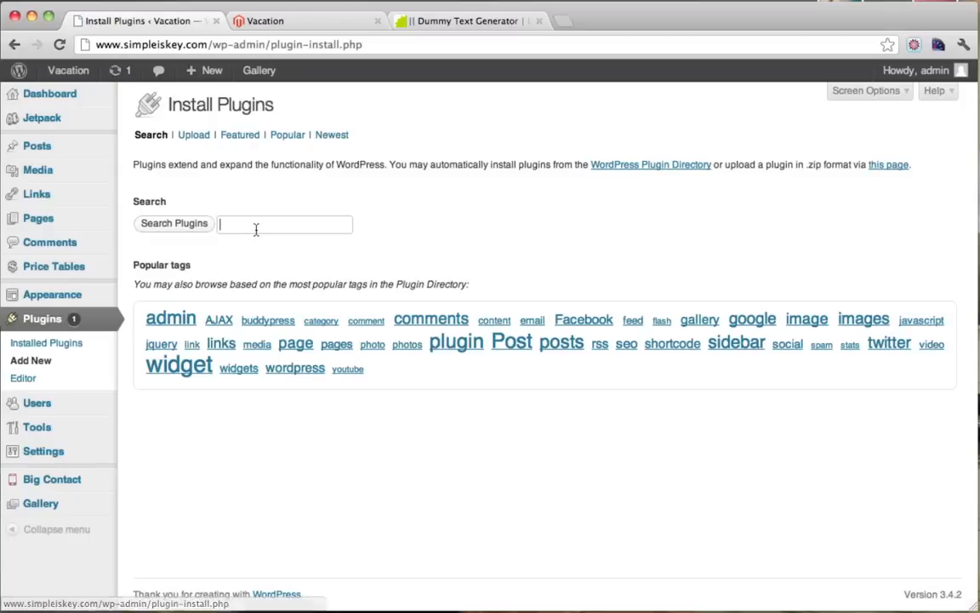
type("tipsy")
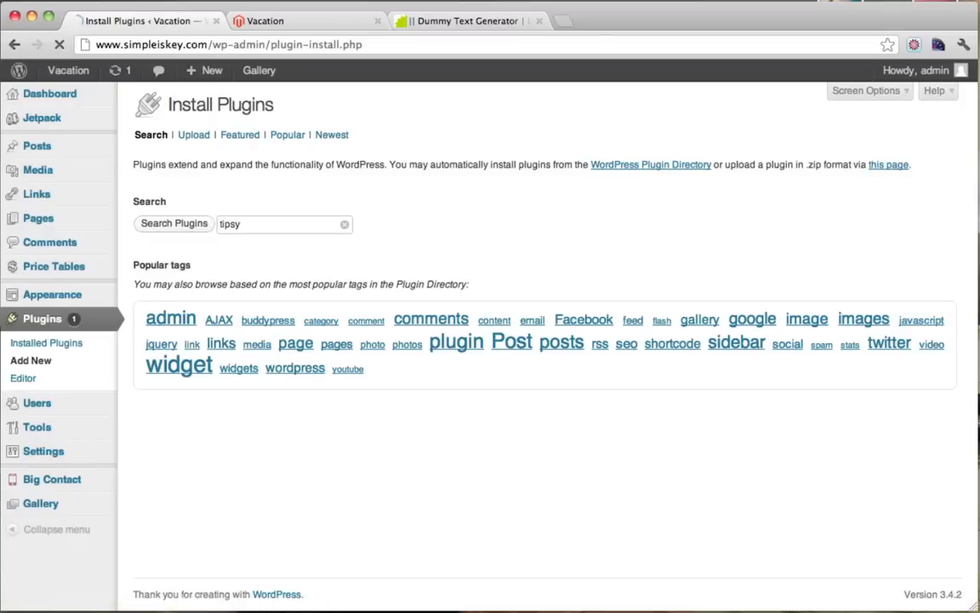
key("Return")
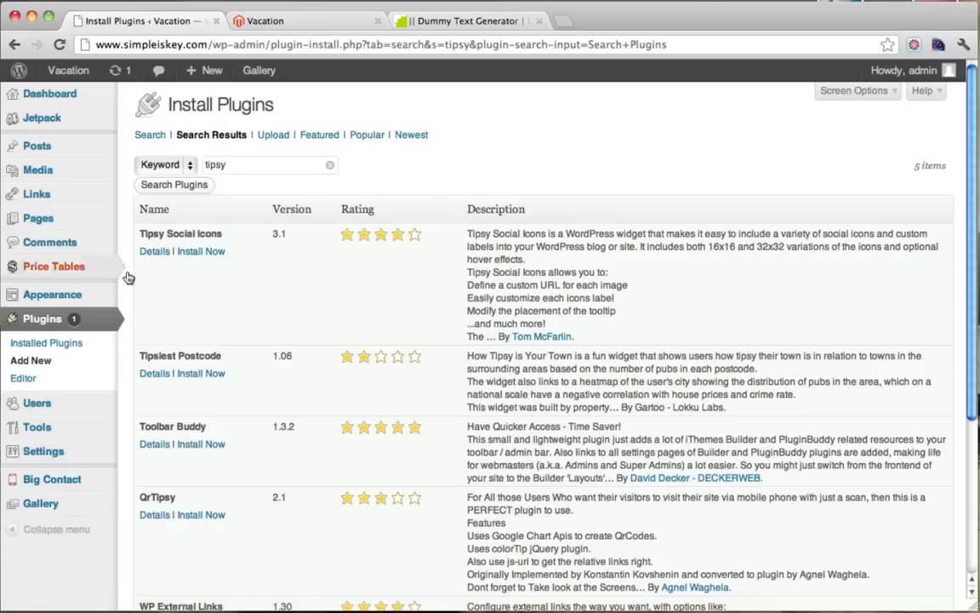
left_click(205, 253)
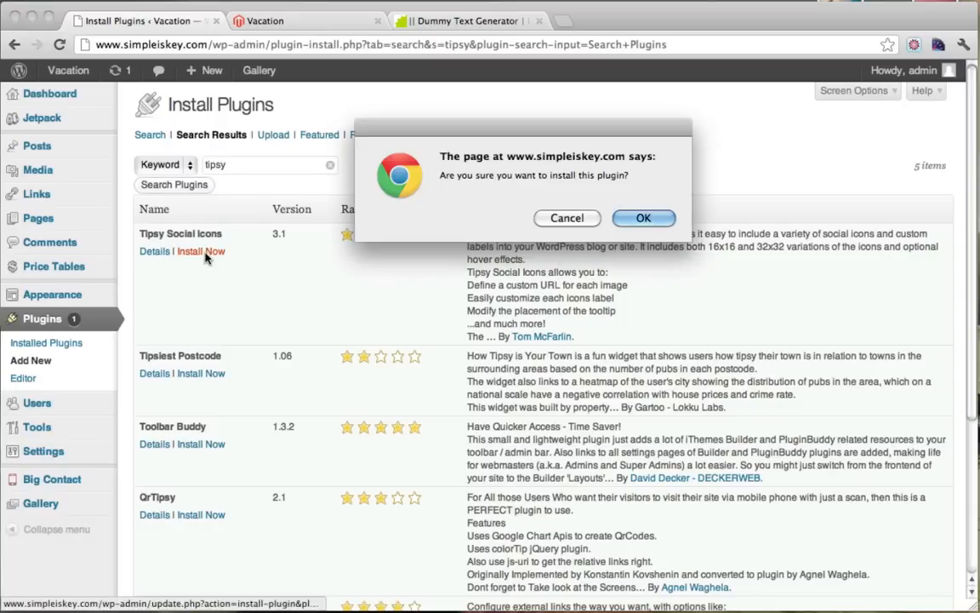
left_click(647, 220)
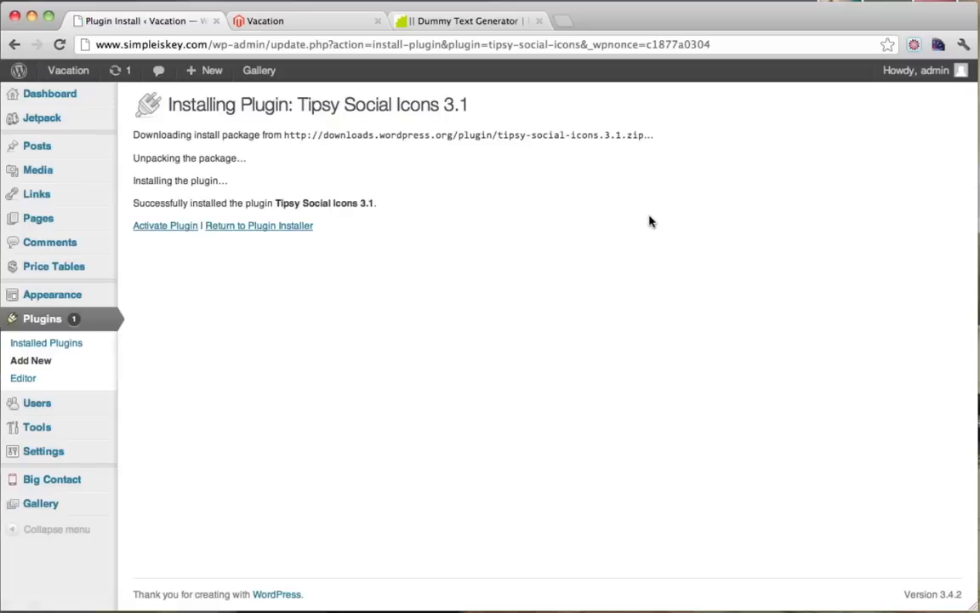
left_click(166, 227)
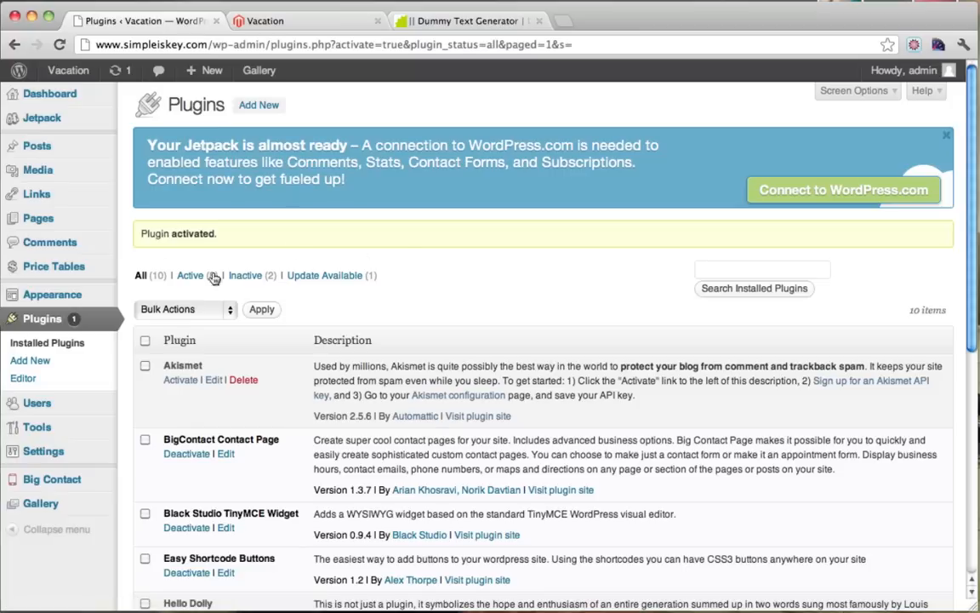
Back on Appearance > Widgets, expand Second Footer Widget Area and scroll to Tipsy Social Icons
mouse_move(72, 294)
left_click(175, 317)
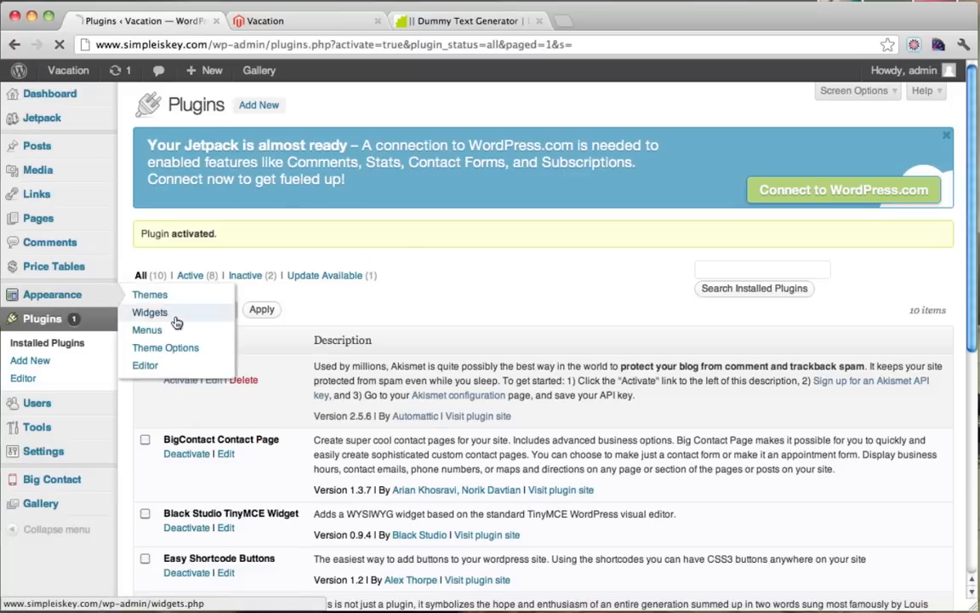
scroll(790, 385, "down", 2)
scroll(790, 384, "up", 2)
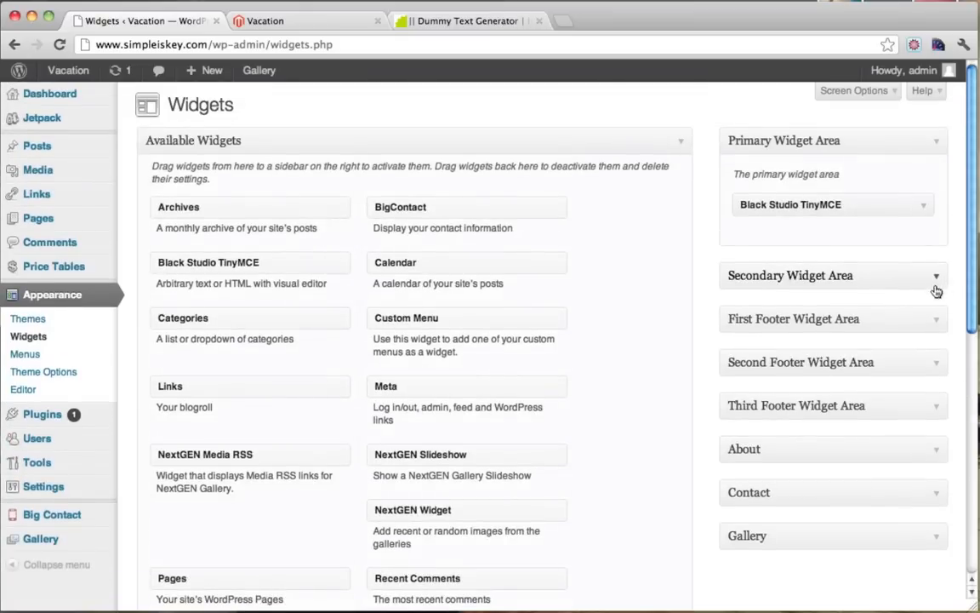
left_click(897, 365)
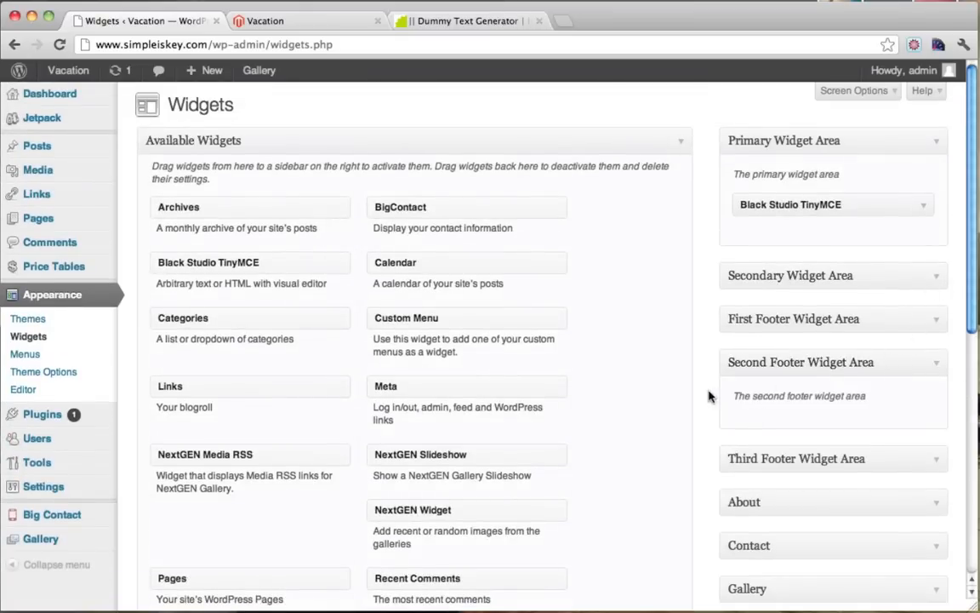
scroll(575, 269, "down", 10)
scroll(576, 269, "down", 2)
Drop Tipsy Social Icons into the second footer area and fill the Deviantart, Digg, Dribbble and Email fields
scroll(430, 343, "up", 3)
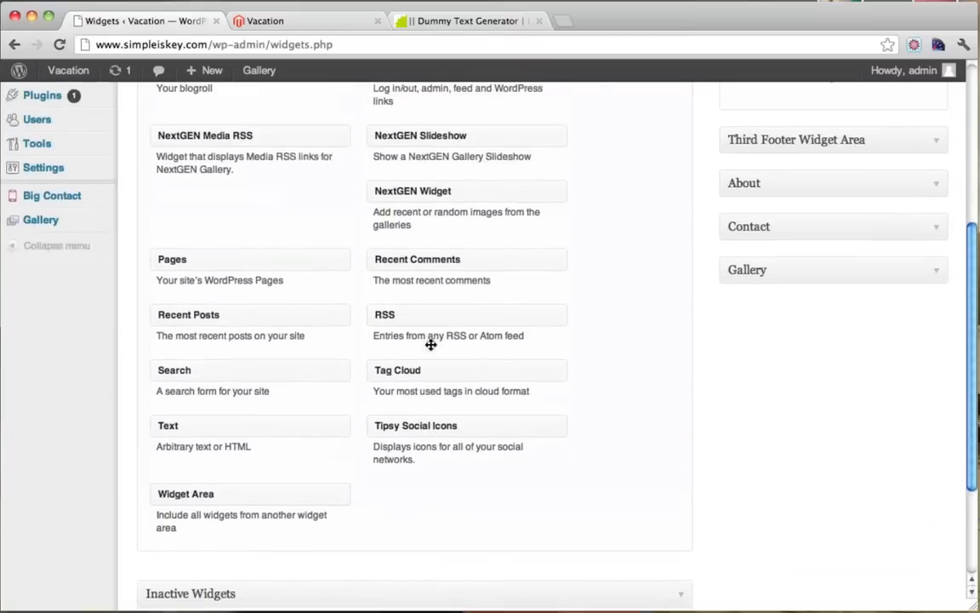
left_click_drag(428, 441, 796, 143)
scroll(641, 203, "up", 1)
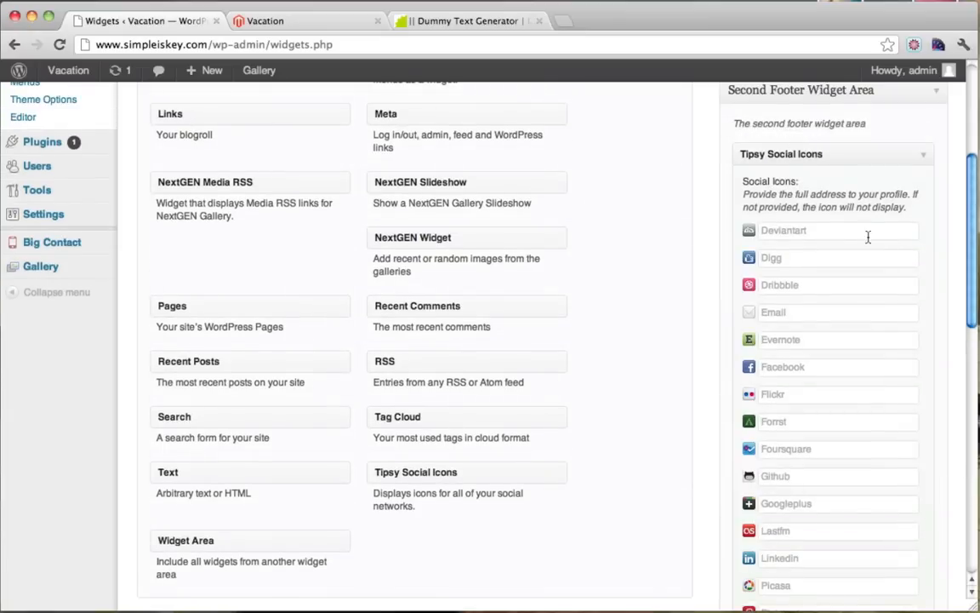
left_click(814, 230)
type("gkjhgkh")
key("Tab")
type("hjkhjkh")
key("Tab")
type("jhkjhkj")
key("Tab")
key("Tab")
type("hjkhkj")
key("Tab")
Enter a Facebook profile address and placeholder Flickr, Forrst, Foursquare and Googleplus entries
type("h")
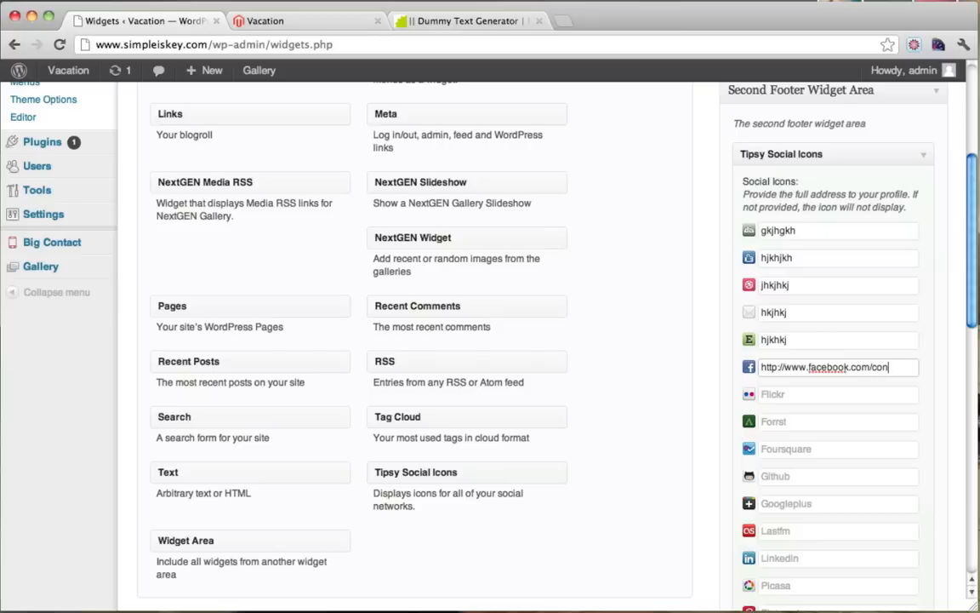
key("Tab")
type("jkljklj")
key("Tab")
type("jlkjlk")
key("Tab")
type("jkljlk")
key("Tab")
key("Tab")
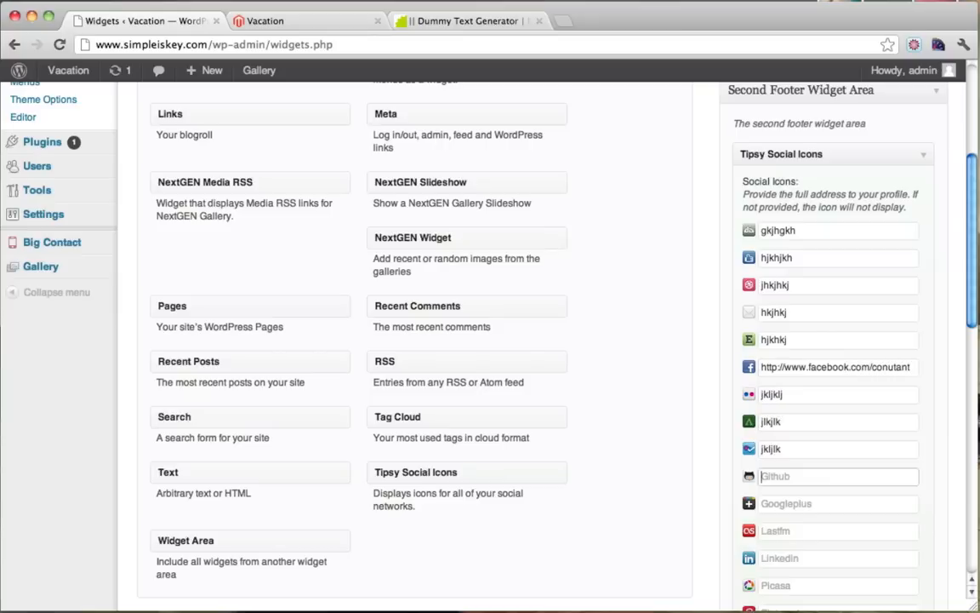
type("jlkjlkjlk")
key("Tab")
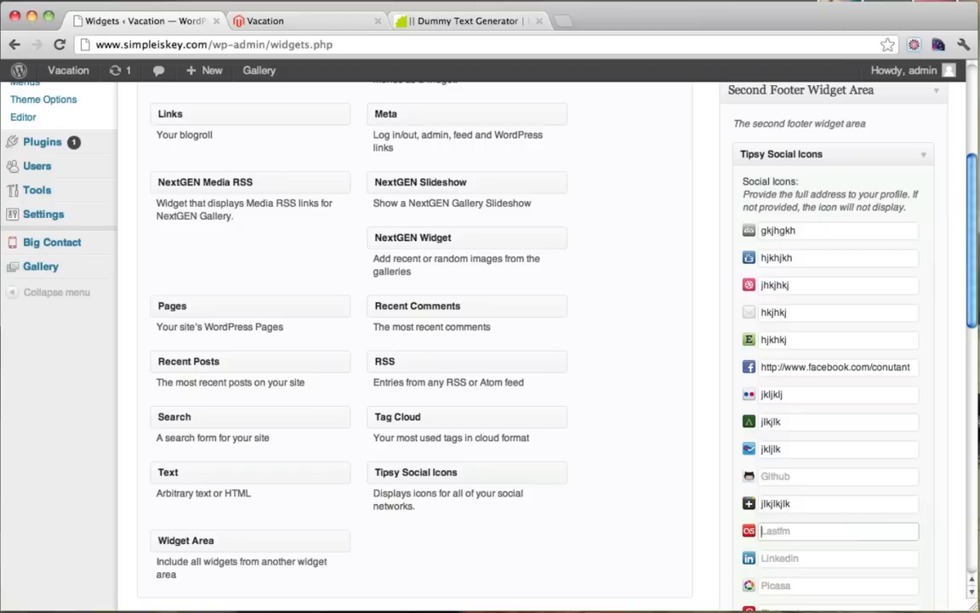
Fill in the LinkedIn link plus the Twitter and YouTube profile addresses
scroll(851, 367, "down", 3)
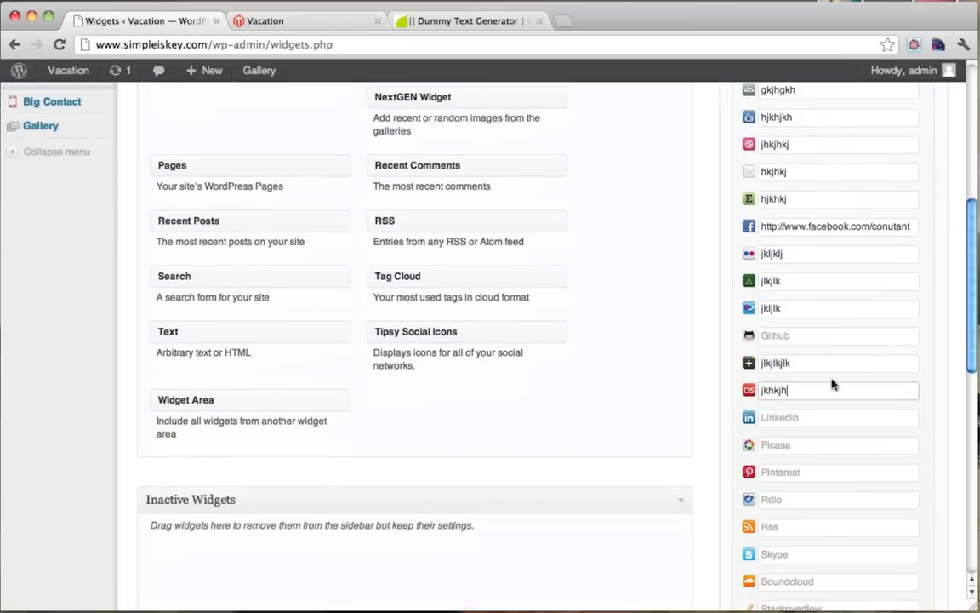
left_click(789, 417)
type("hjklj")
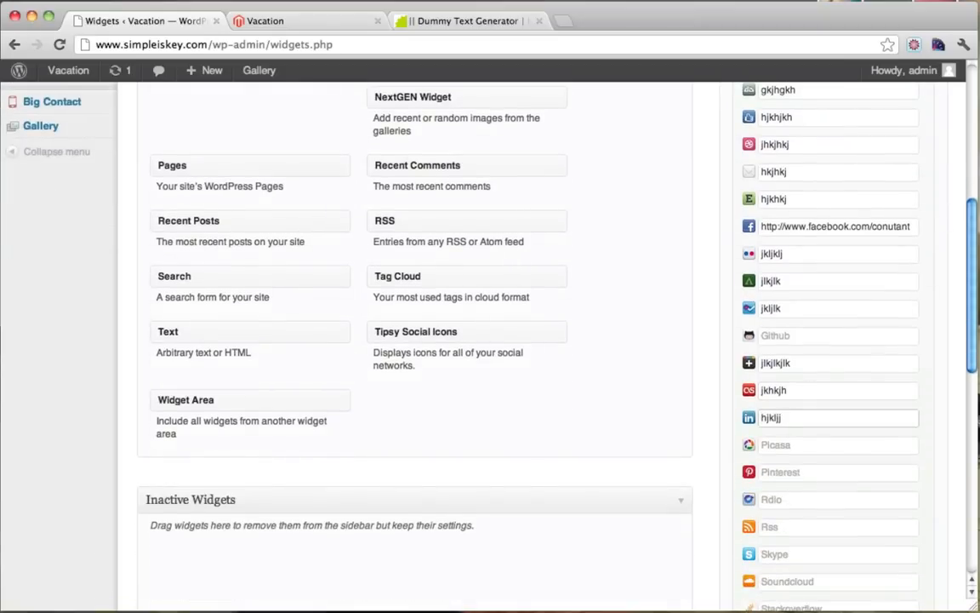
scroll(789, 481, "down", 1)
left_click(811, 491)
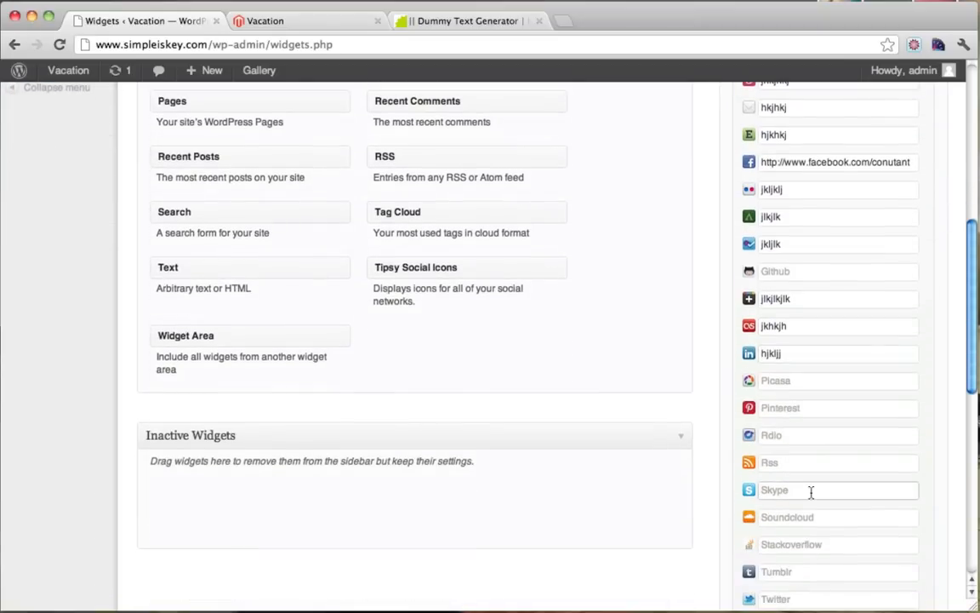
scroll(811, 492, "down", 1)
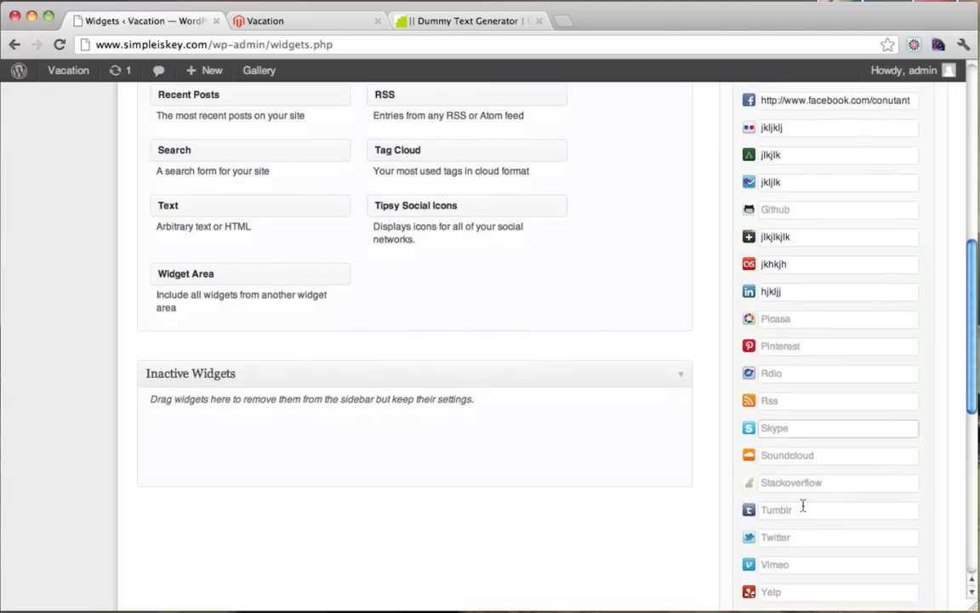
left_click(800, 537)
type("http://www.twitter.com/conutant")
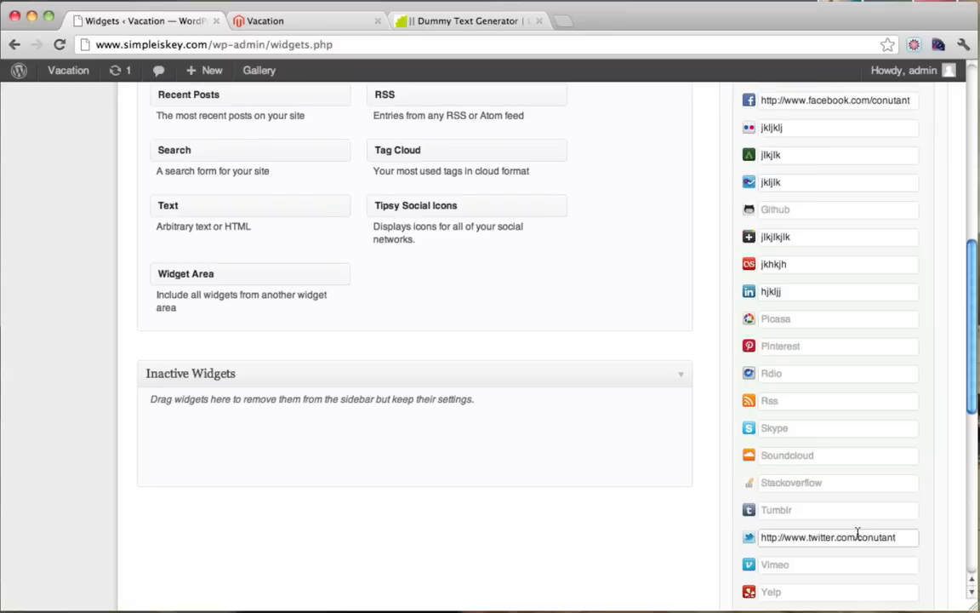
scroll(855, 532, "down", 3)
left_click(817, 515)
type("http://www.youtube.com/conutant")
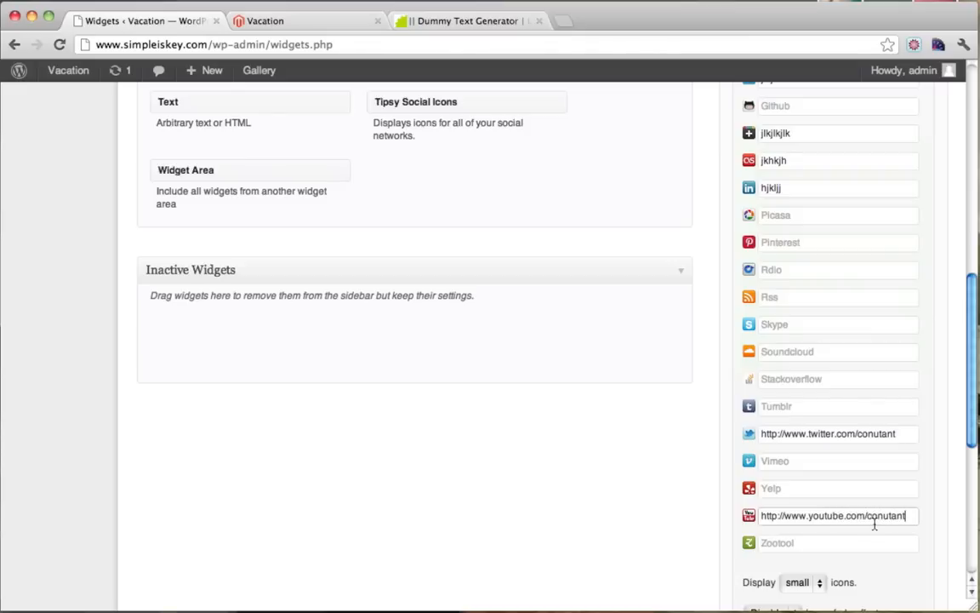
Set the icon Display option to 'large' and save the widget
scroll(874, 525, "down", 5)
left_click(800, 453)
left_click(809, 469)
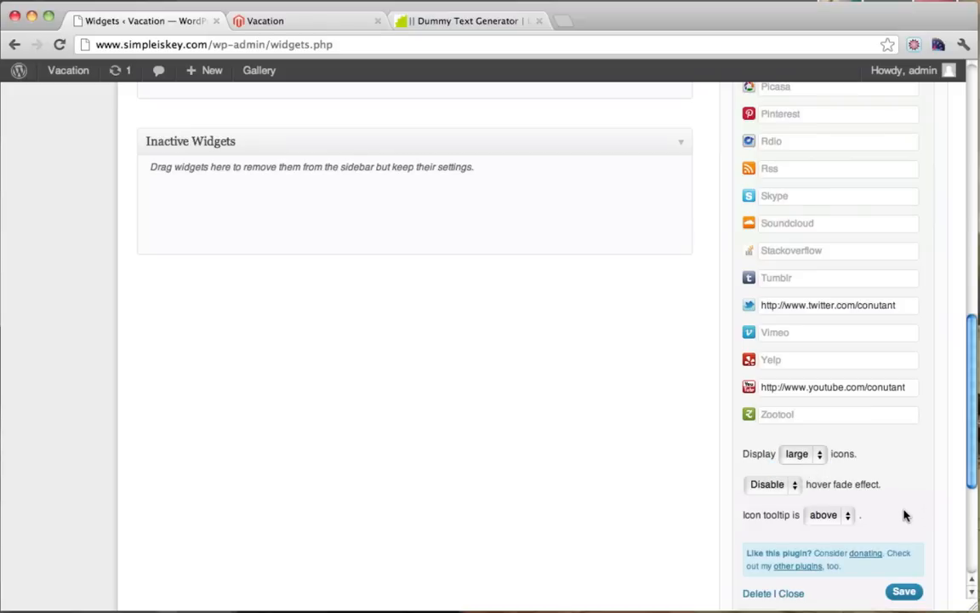
left_click(904, 593)
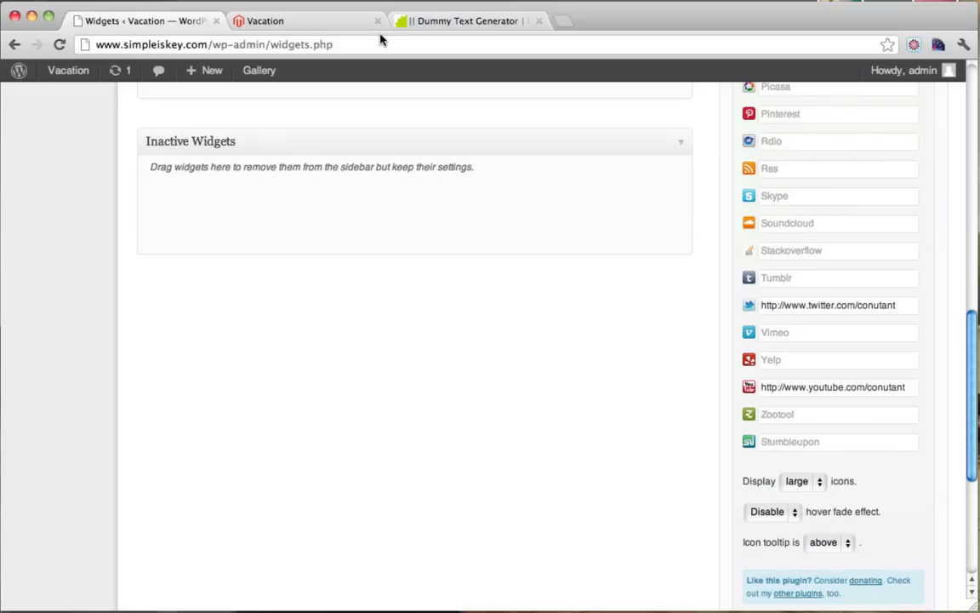
Reload the live site, check the footer's social icons, and test the YouTube icon's link
left_click(317, 25)
left_click(60, 45)
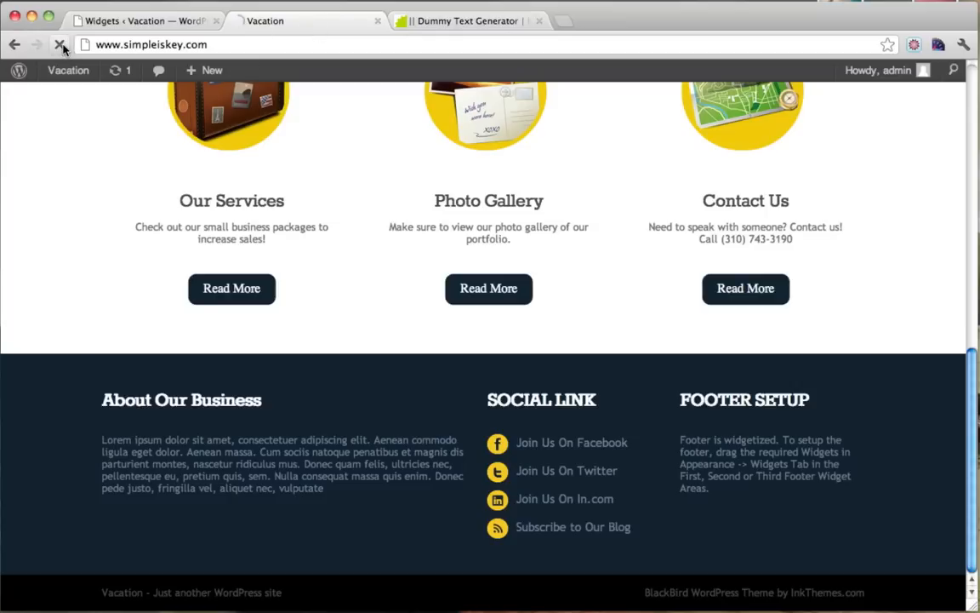
scroll(608, 276, "down", 8)
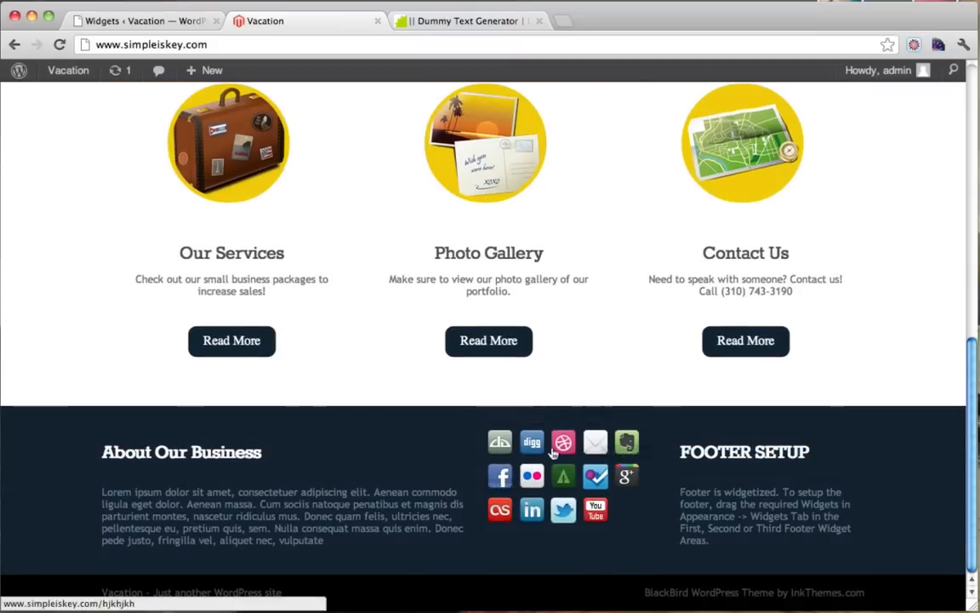
left_click(597, 512)
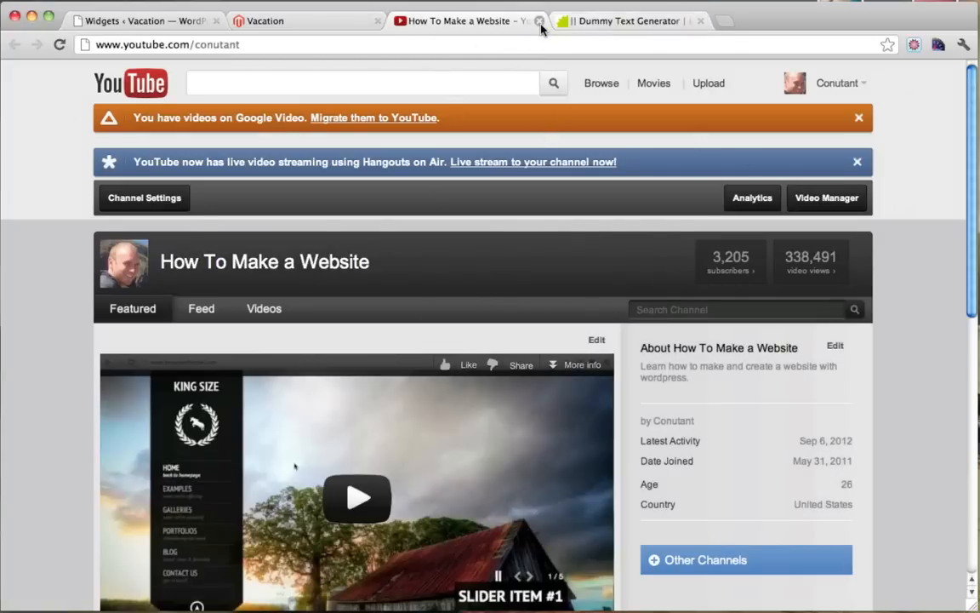
left_click(539, 20)
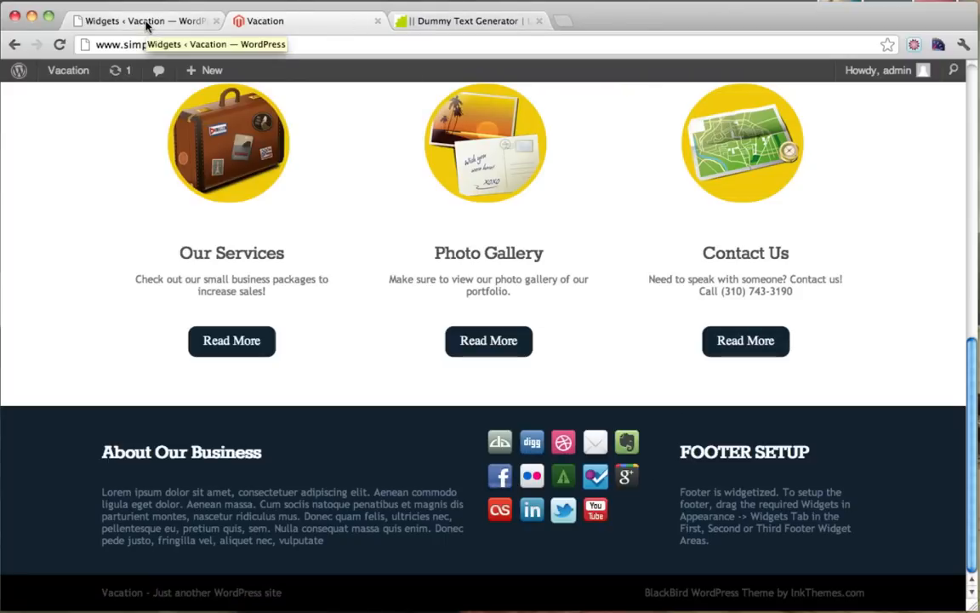
Add a Stumbleupon link to the social icons widget, save, and reload the live site to see it
left_click(187, 21)
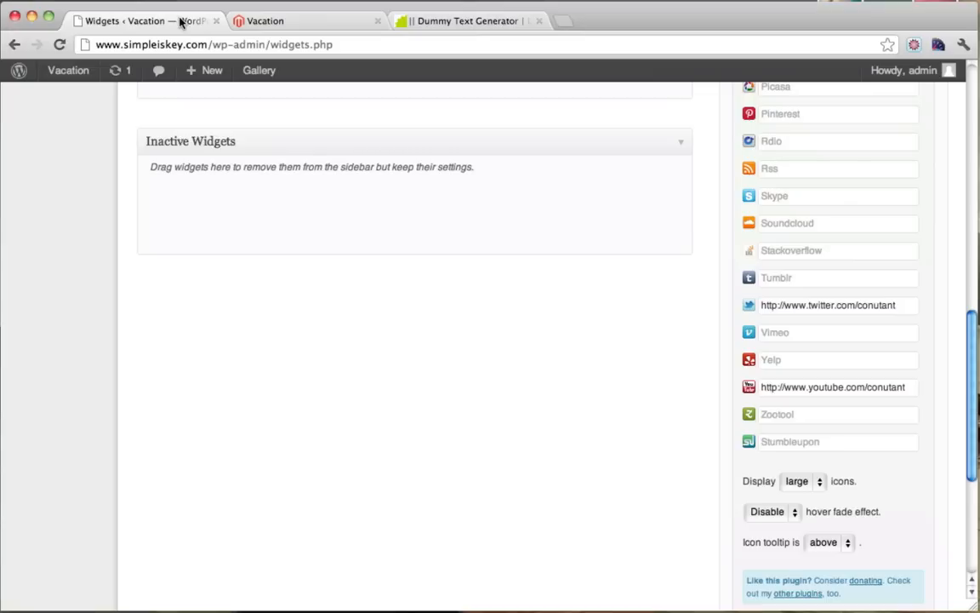
scroll(623, 268, "down", 1)
scroll(624, 267, "up", 1)
left_click(814, 445)
type("dfasdf")
scroll(814, 445, "down", 4)
left_click(909, 464)
left_click(332, 24)
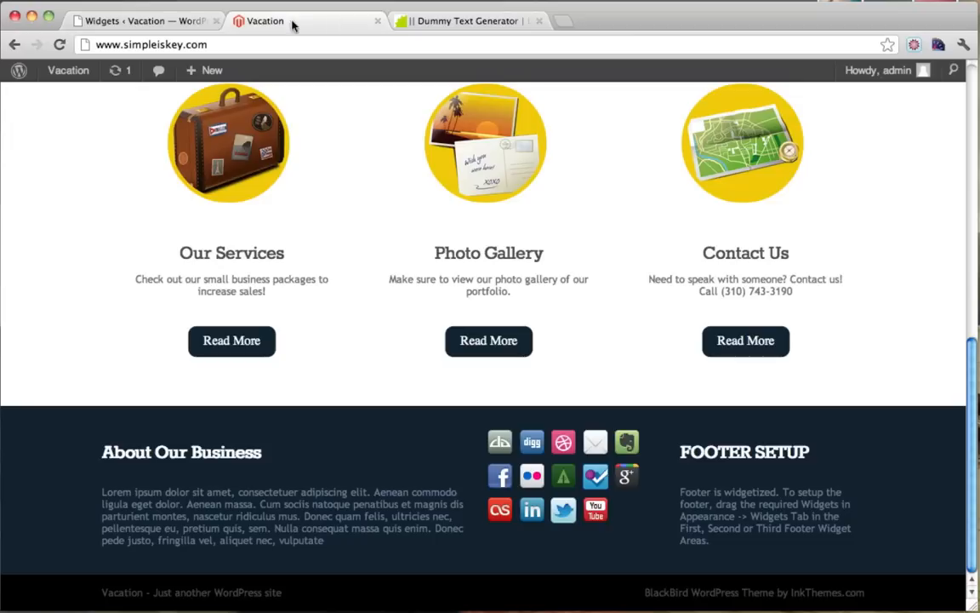
left_click(60, 44)
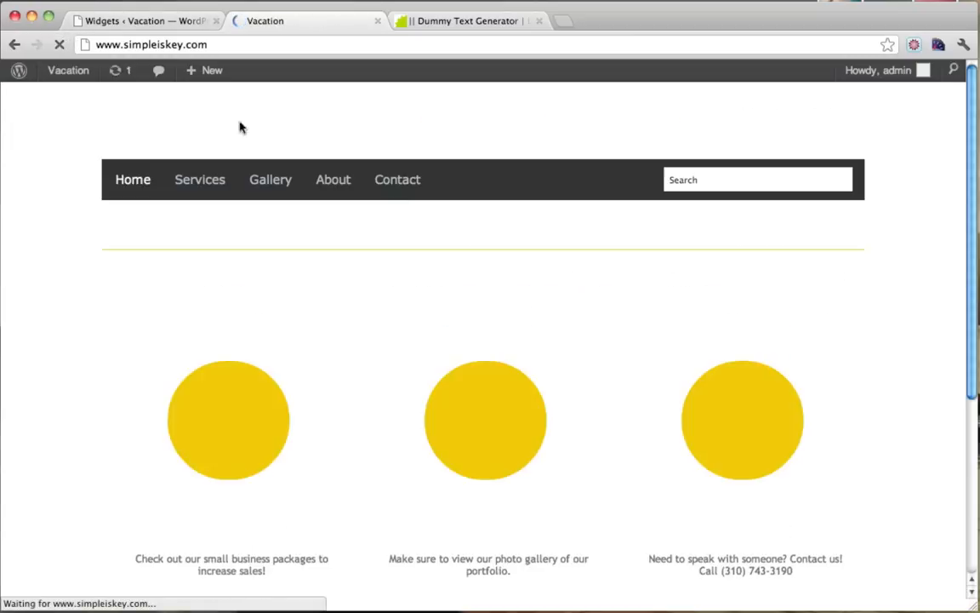
scroll(584, 309, "down", 10)
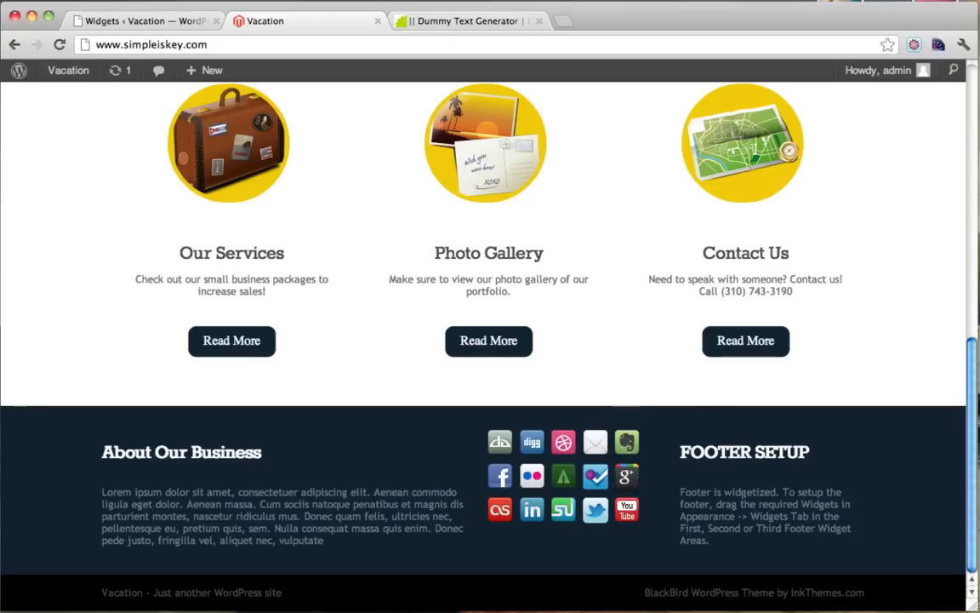
Back on the Widgets page, expand the Third Footer Widget Area
left_click(133, 21)
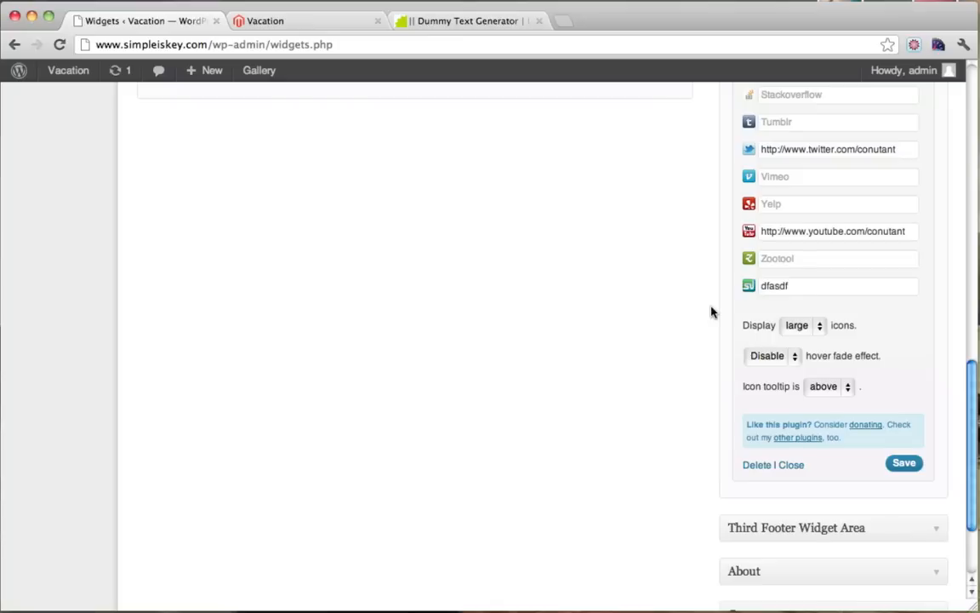
scroll(711, 312, "down", 3)
left_click(924, 410)
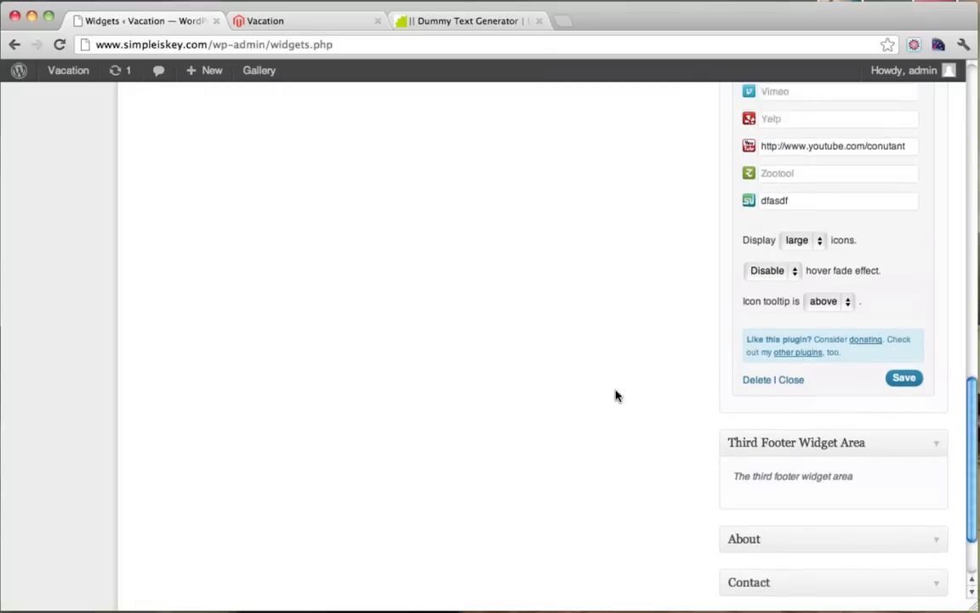
scroll(617, 396, "up", 10)
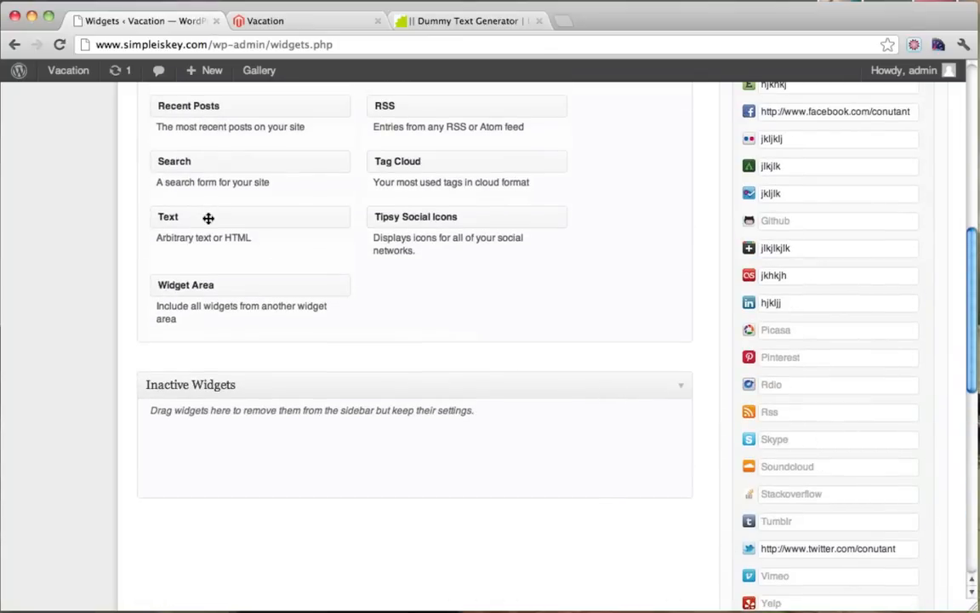
scroll(498, 361, "up", 10)
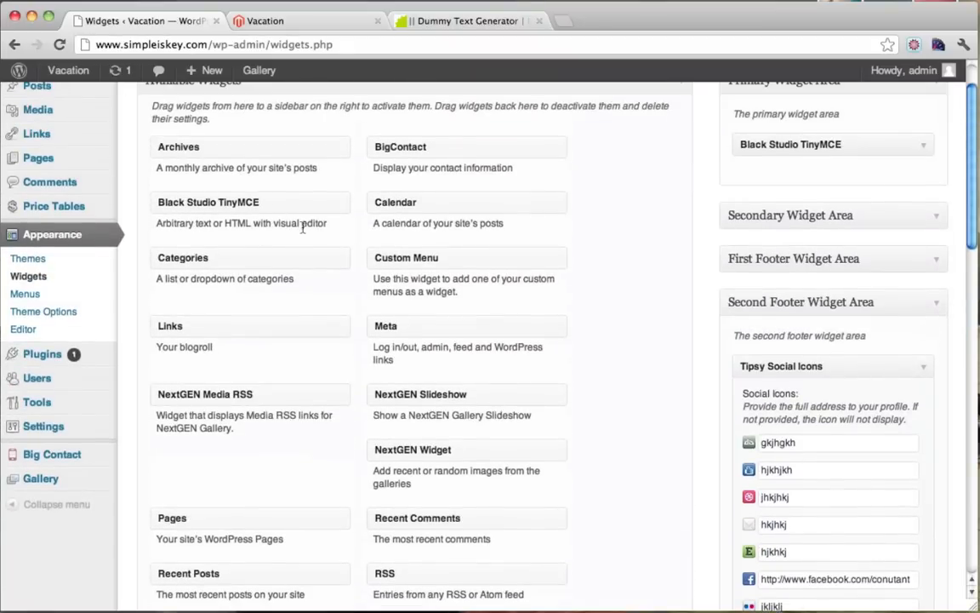
Add an 'Our History' Text widget to the third footer with lorem ipsum trimmed after 'nascetur', and save
scroll(298, 223, "down", 8)
left_click_drag(232, 283, 825, 553)
scroll(604, 440, "down", 8)
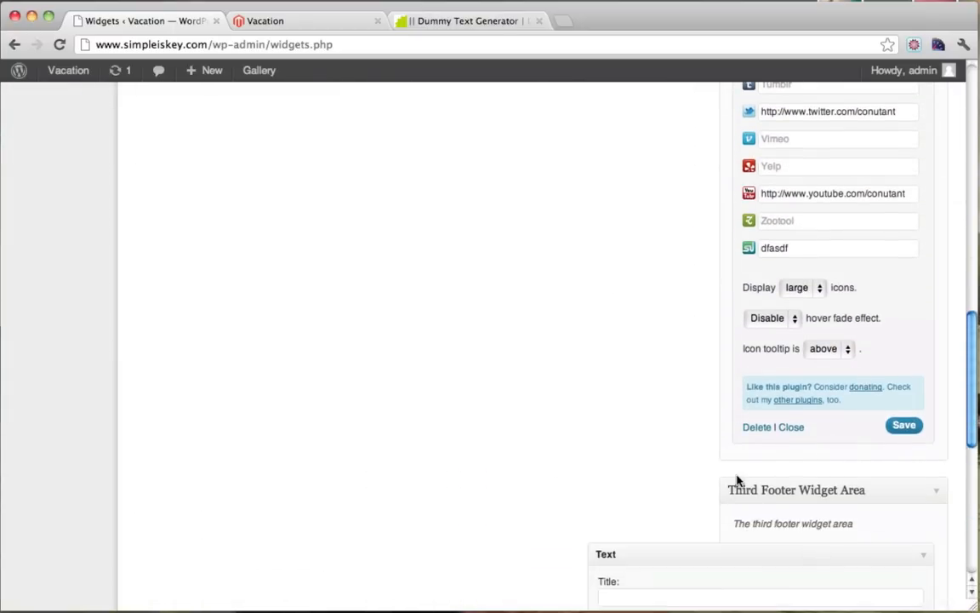
scroll(732, 481, "down", 3)
left_click(655, 460)
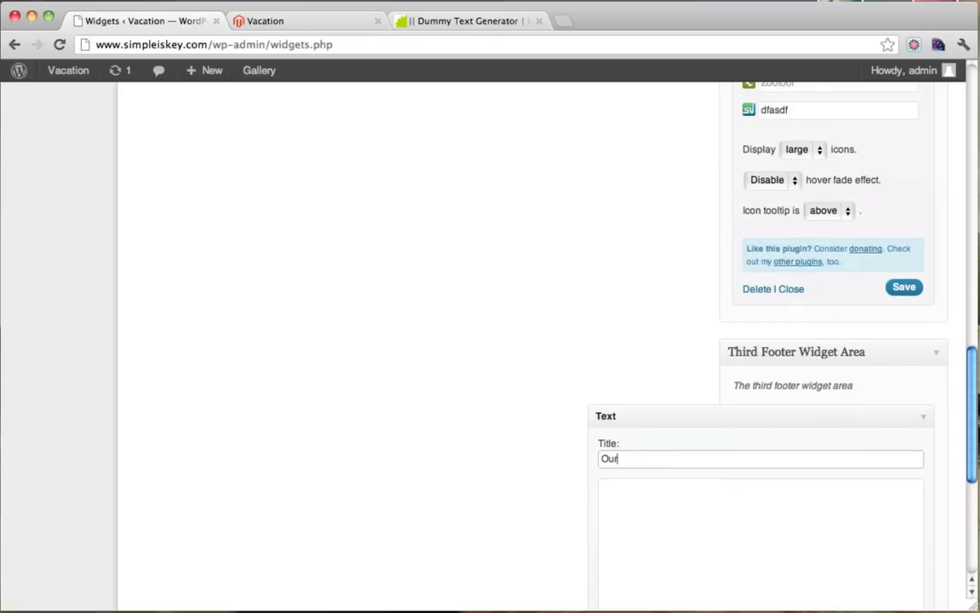
left_click(692, 507)
type("Lorem ipsum dolor sit amet, consectetuer adipiscing elit. Aenean commodo ligula eget dolor. Aenean massa. Cum sociis natoque penatibus et magnis dis parturient montes, nascetur ridiculus mus. Donec quam felis, ultricies nec, pellentesque eu, pretium quis, sem. Nulla consequat massa quis enim. Donec pede justo, fringilla vel, aliquet nec, vulputate")
left_click_drag(691, 569, 789, 518)
key("BackSpace")
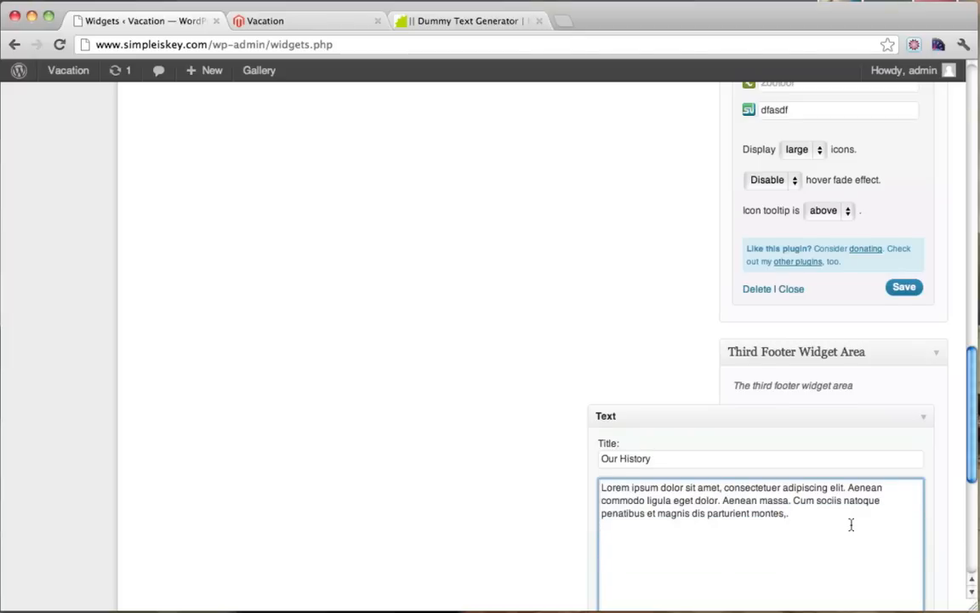
scroll(851, 524, "down", 1)
scroll(851, 524, "down", 3)
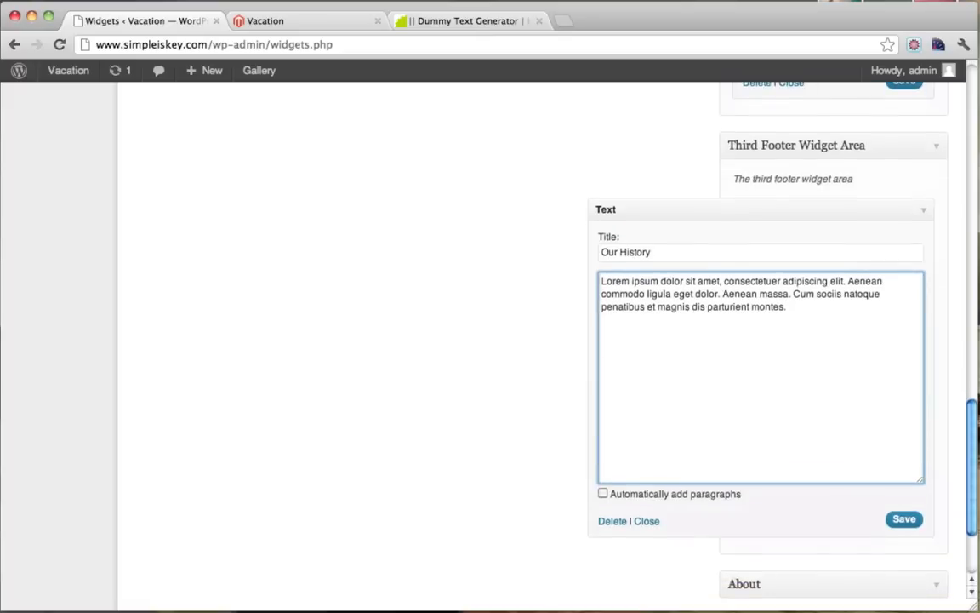
left_click(912, 524)
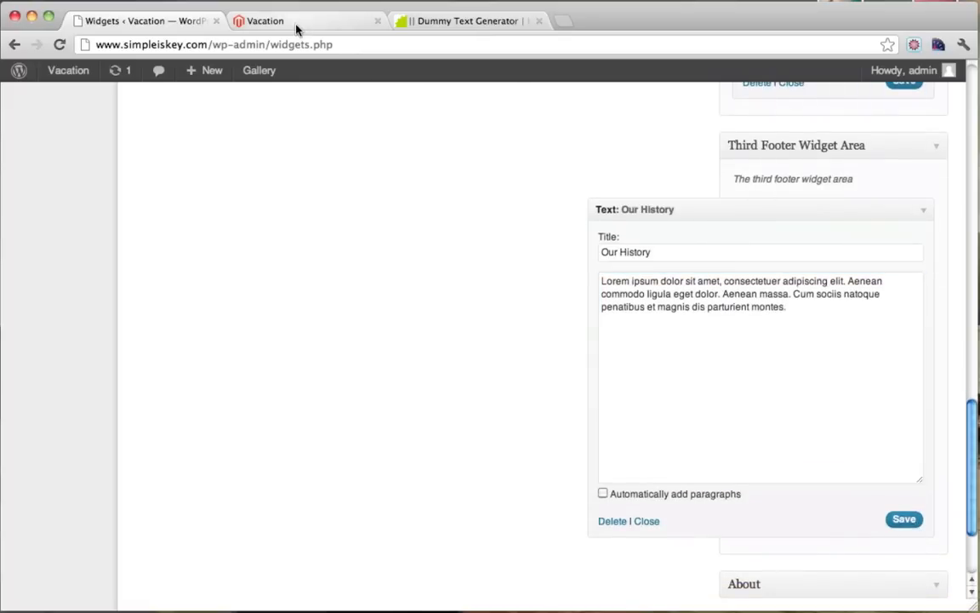